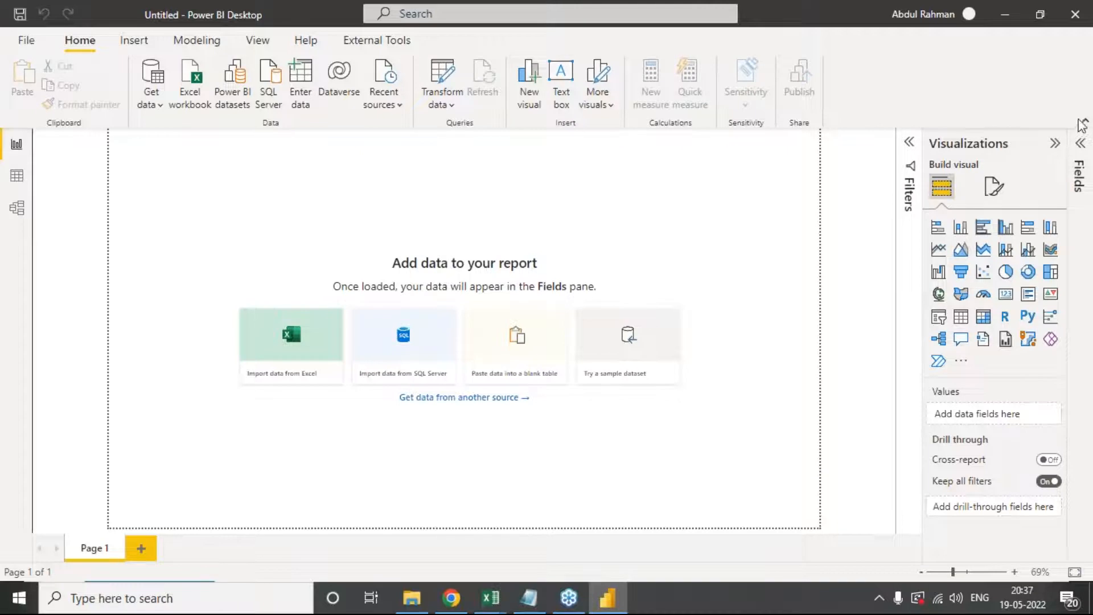
Step: Switch to the course presentation, circle constants, Expression, formula and operators on the "What is DAX?" slide, and erase the circles
{"action": "key", "text": "alt+Tab"}
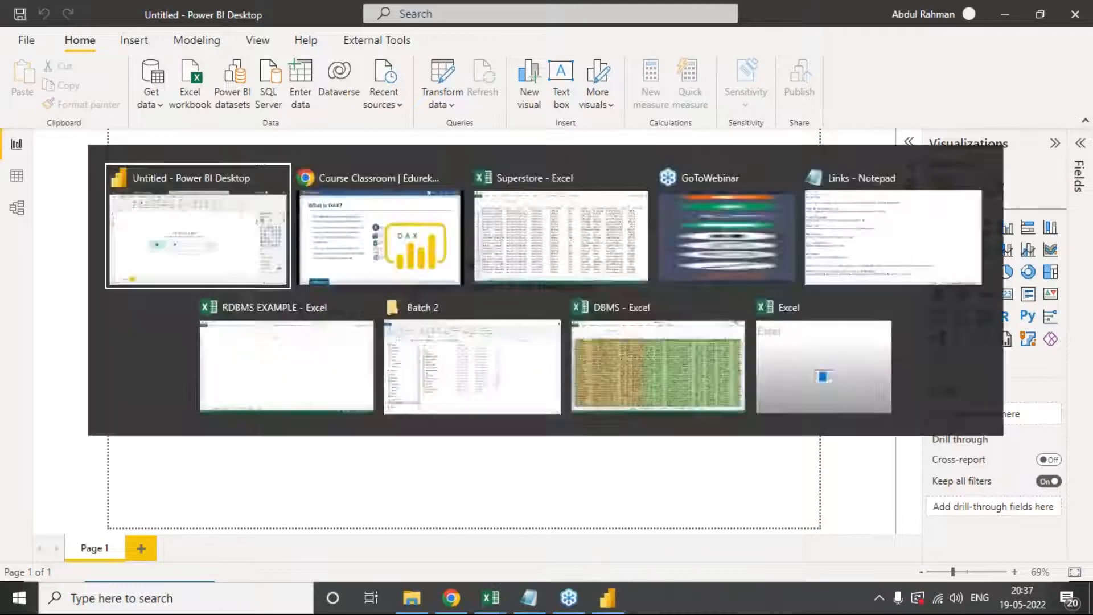
{"action": "key", "text": "alt+Tab"}
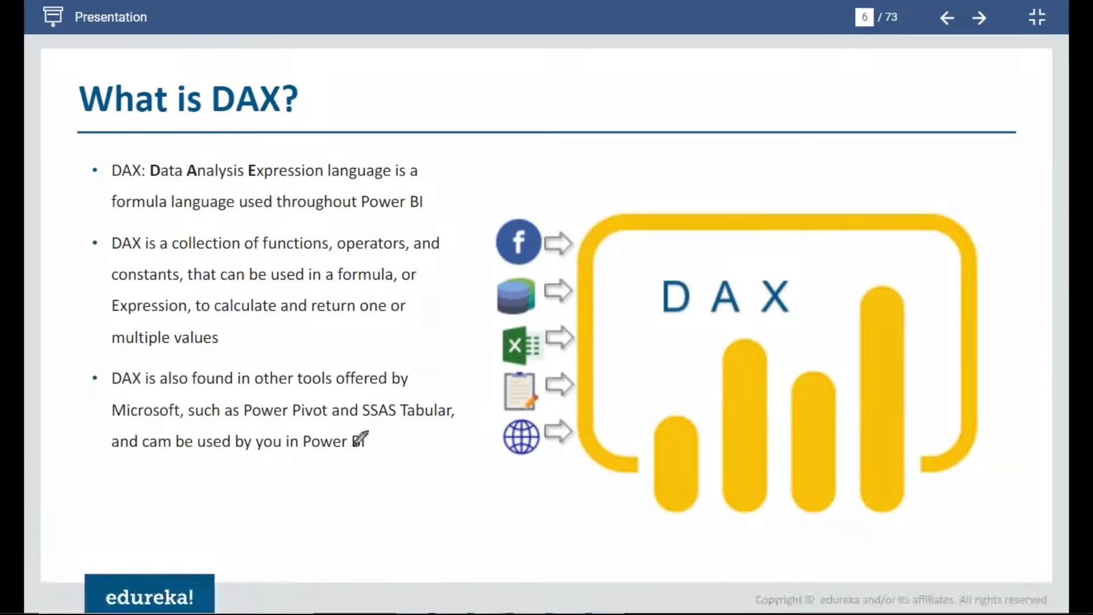
{"action": "mouse_move", "coordinate": [176, 267]}
{"action": "left_mouse_down"}
{"action": "mouse_move", "coordinate": [151, 254]}
{"action": "mouse_move", "coordinate": [110, 276]}
{"action": "mouse_move", "coordinate": [171, 300]}
{"action": "mouse_move", "coordinate": [175, 268]}
{"action": "mouse_move", "coordinate": [102, 302]}
{"action": "mouse_move", "coordinate": [168, 330]}
{"action": "mouse_move", "coordinate": [184, 302]}
{"action": "left_mouse_up"}
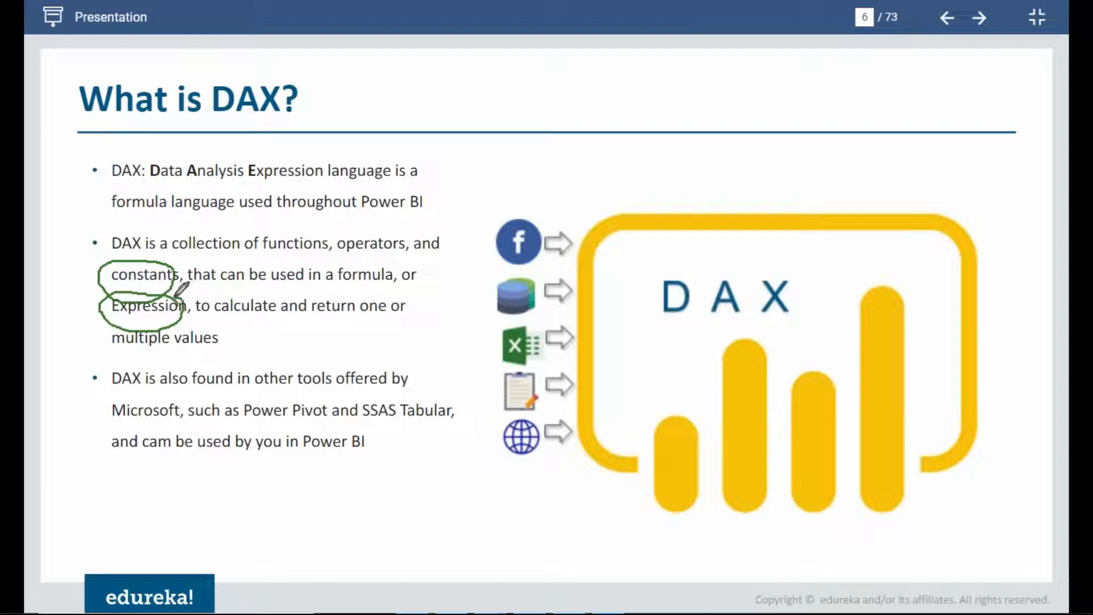
{"action": "mouse_move", "coordinate": [390, 265]}
{"action": "left_mouse_down"}
{"action": "mouse_move", "coordinate": [357, 257]}
{"action": "mouse_move", "coordinate": [360, 299]}
{"action": "mouse_move", "coordinate": [421, 239]}
{"action": "mouse_move", "coordinate": [394, 214]}
{"action": "mouse_move", "coordinate": [349, 233]}
{"action": "mouse_move", "coordinate": [399, 262]}
{"action": "mouse_move", "coordinate": [421, 226]}
{"action": "left_mouse_up"}
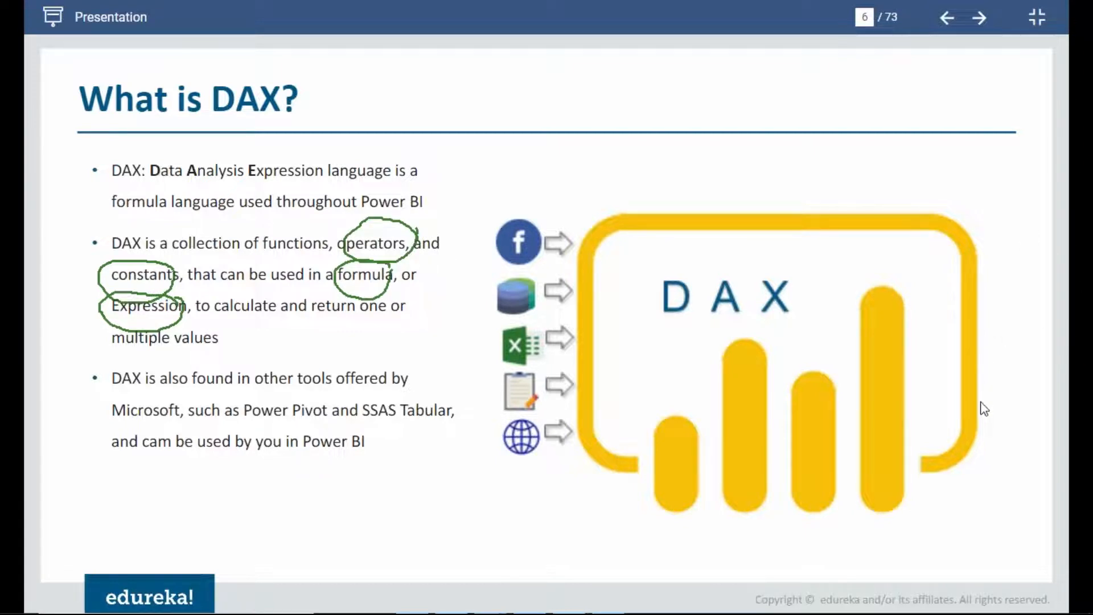
{"action": "key", "text": "e"}
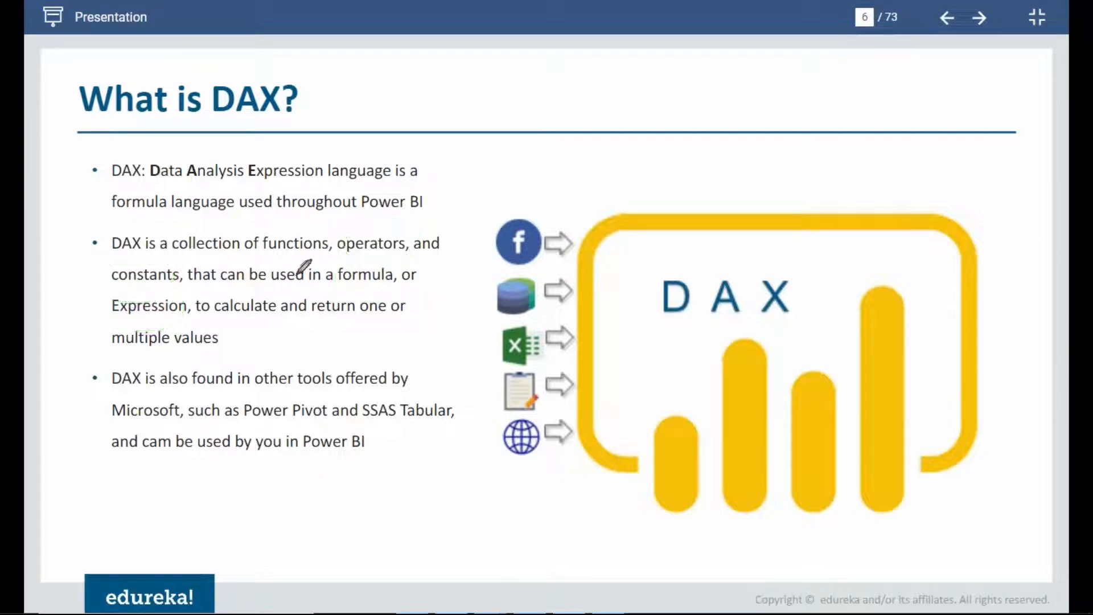
{"action": "key", "text": "Escape"}
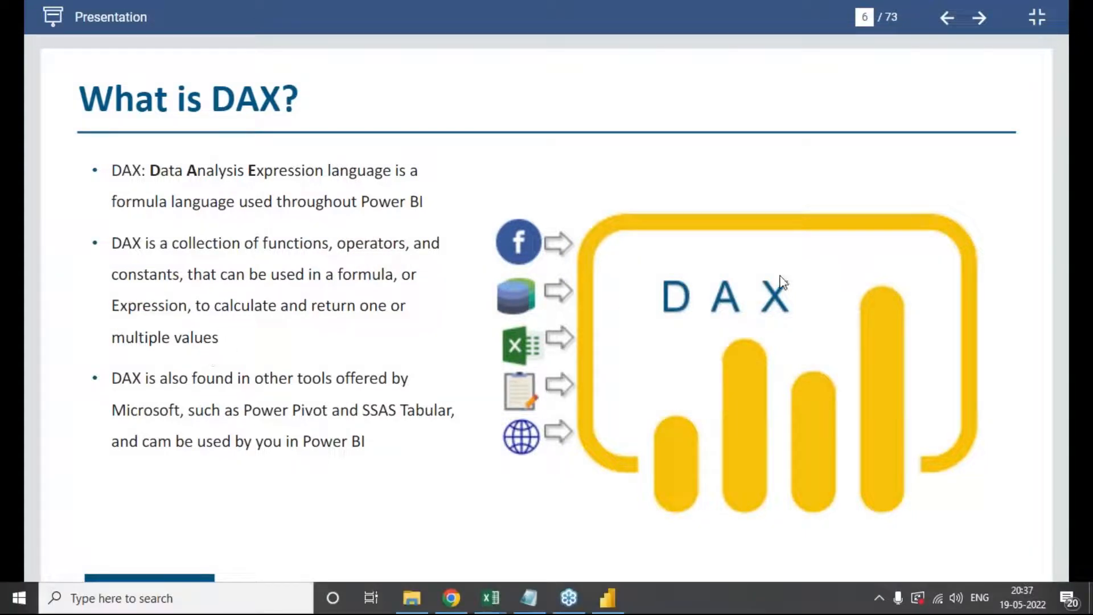
Step: Switch to the Superstore workbook in Excel and clear the filters on the Orders sheet
{"action": "mouse_move", "coordinate": [490, 598]}
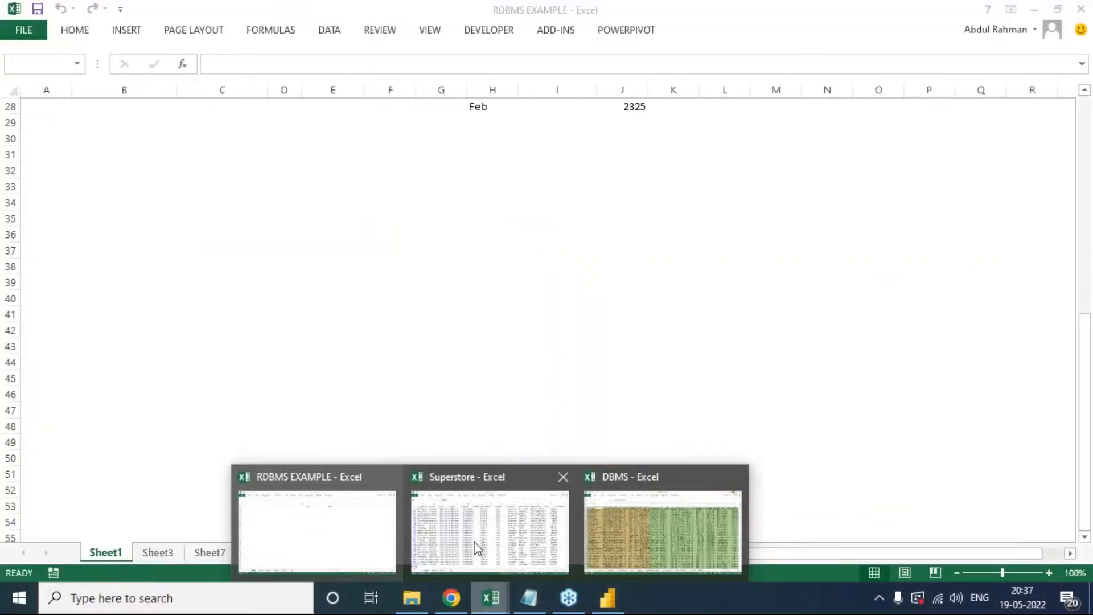
{"action": "left_click", "coordinate": [477, 548]}
{"action": "left_click", "coordinate": [771, 294]}
{"action": "key", "text": "alt+a"}
{"action": "key", "text": "c"}
{"action": "left_click", "coordinate": [762, 274]}
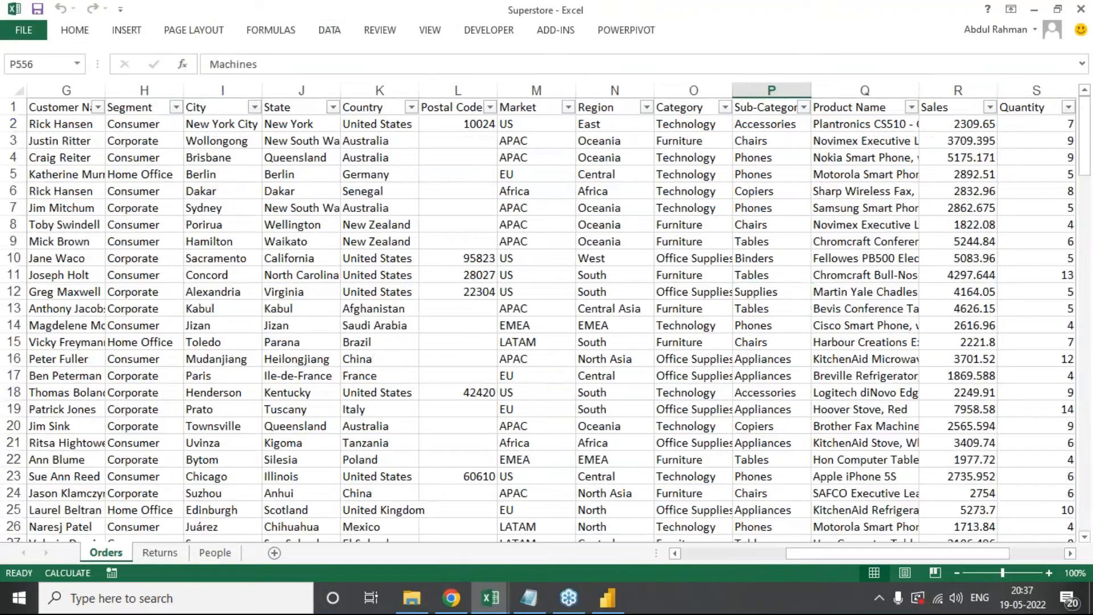
Step: Examine the Sales column and its neighbouring columns in the Orders sheet
{"action": "key", "text": "ctrl+Up"}
{"action": "key", "text": "ctrl+Right"}
{"action": "key", "text": "Right"}
{"action": "key", "text": "Right"}
{"action": "key", "text": "Down"}
{"action": "key", "text": "Left"}
{"action": "key", "text": "Right"}
{"action": "key", "text": "Left"}
{"action": "key", "text": "Left"}
{"action": "key", "text": "Left"}
{"action": "key", "text": "Left"}
{"action": "key", "text": "Left"}
{"action": "key", "text": "Left"}
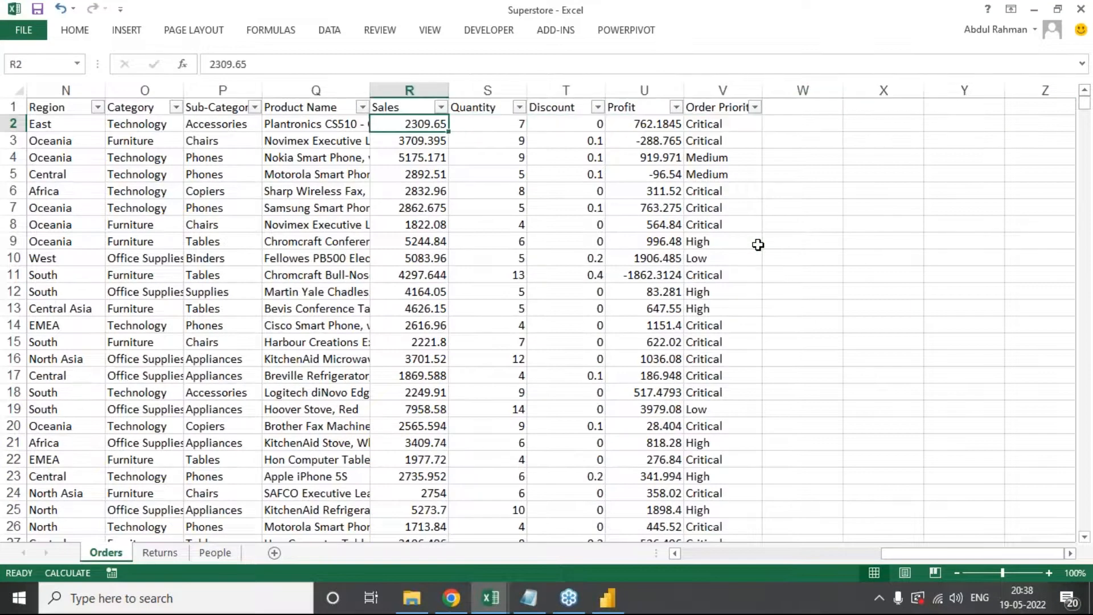
{"action": "key", "text": "ctrl+shift+Down"}
{"action": "key", "text": "ctrl+Up"}
Step: Enter the formula =SUM(Y2,10) in the blank cell W2 beside the Order Priority column
{"action": "key", "text": "Right"}
{"action": "key", "text": "Right"}
{"action": "key", "text": "Right"}
{"action": "key", "text": "Right"}
{"action": "key", "text": "Right"}
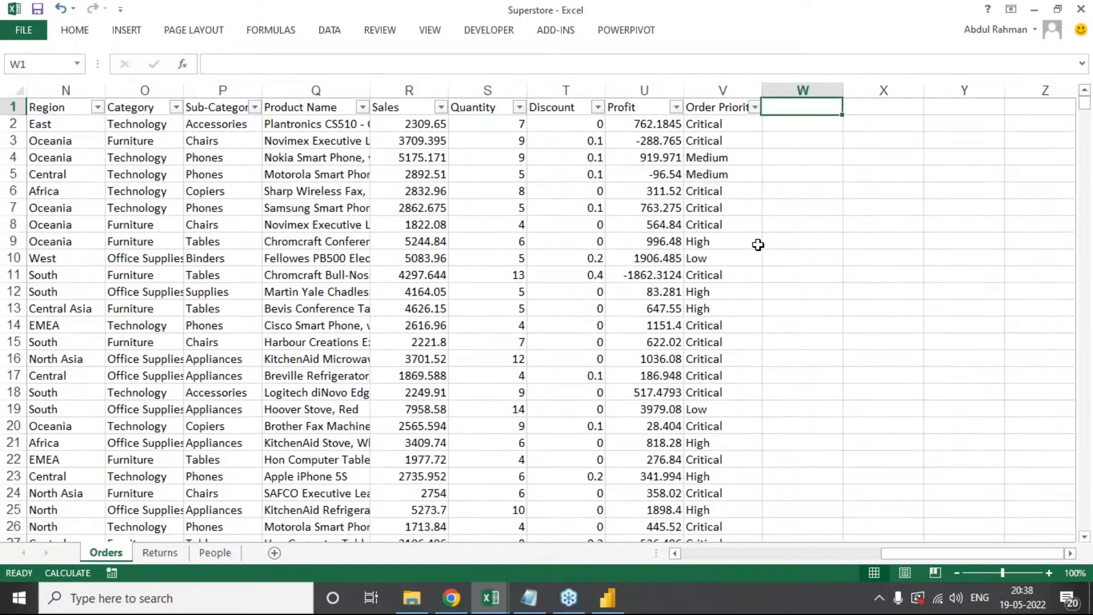
{"action": "key", "text": "Down"}
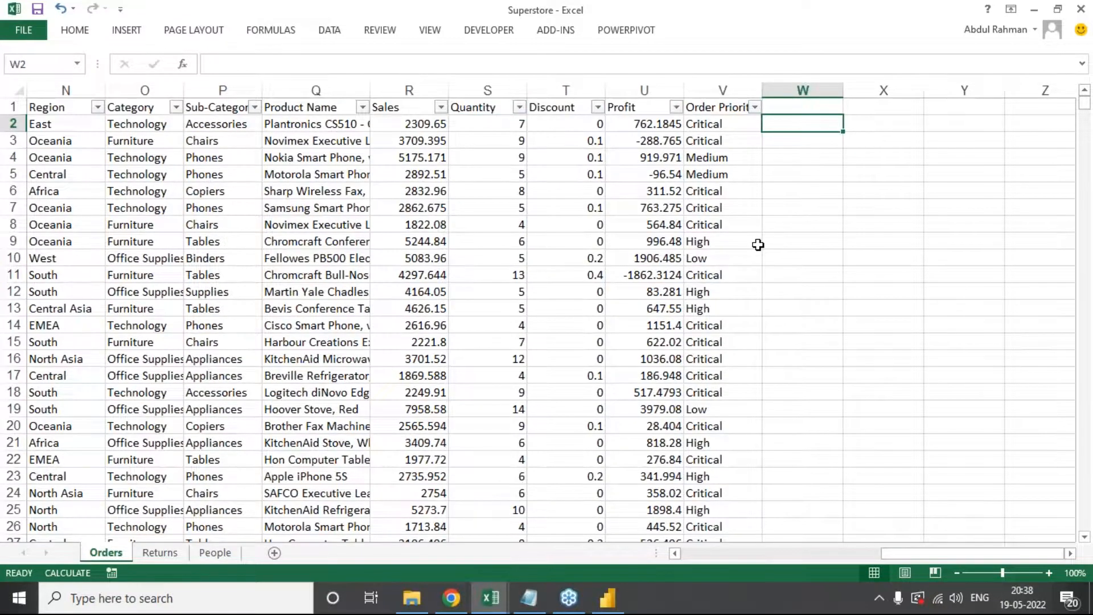
{"action": "type", "text": "="}
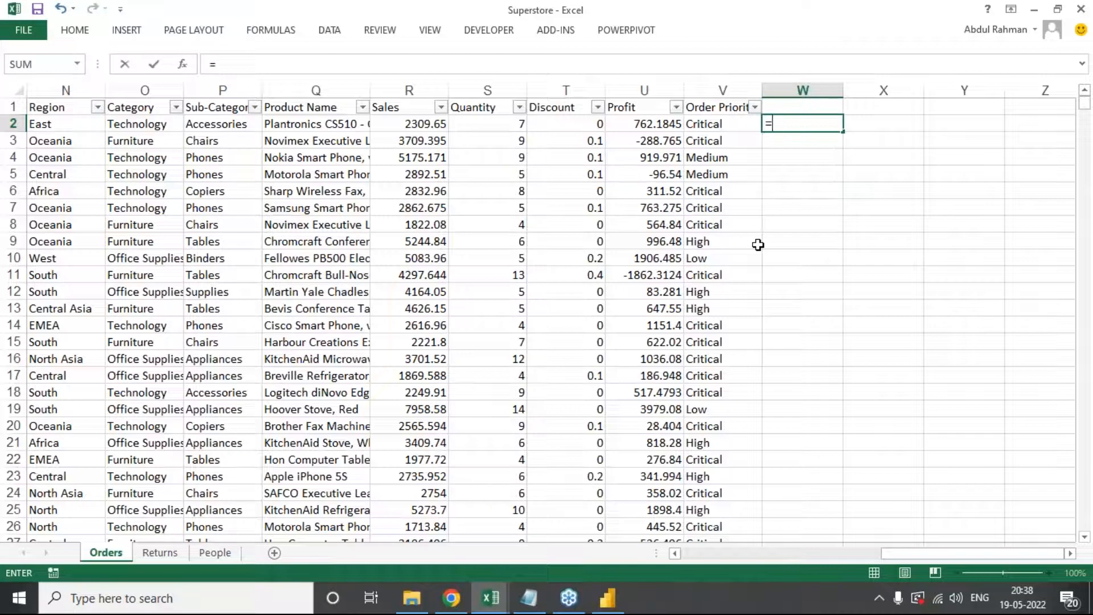
{"action": "type", "text": "su"}
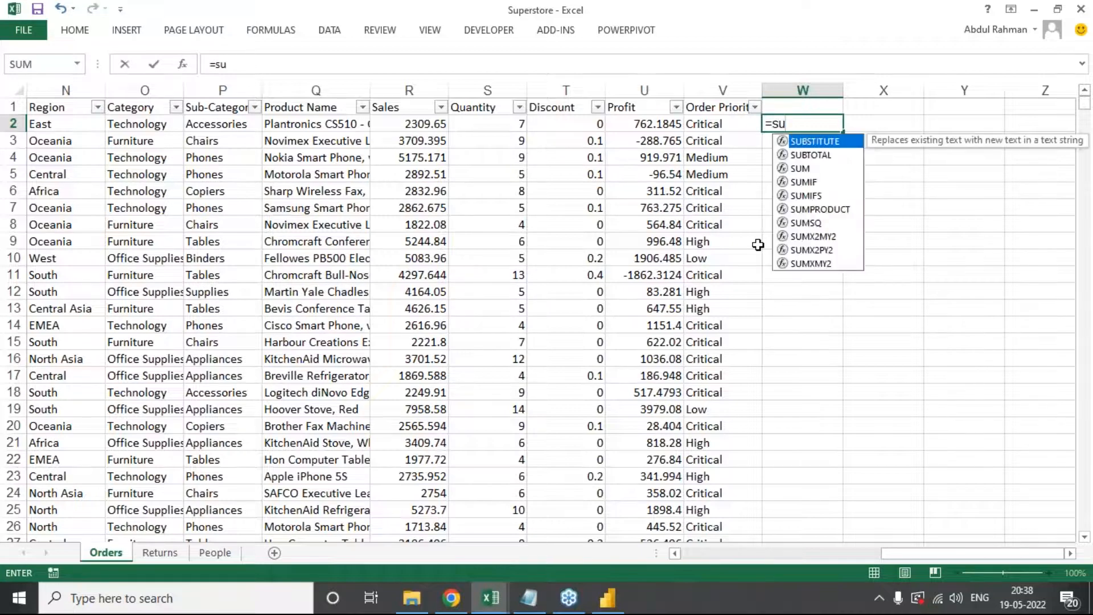
{"action": "type", "text": "m"}
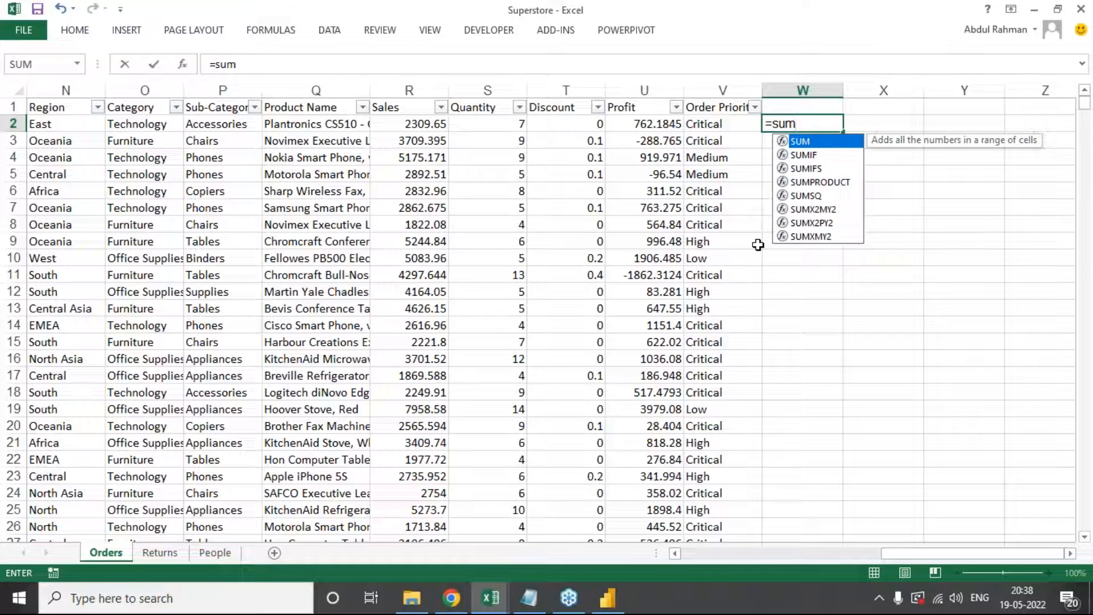
{"action": "key", "text": "Tab"}
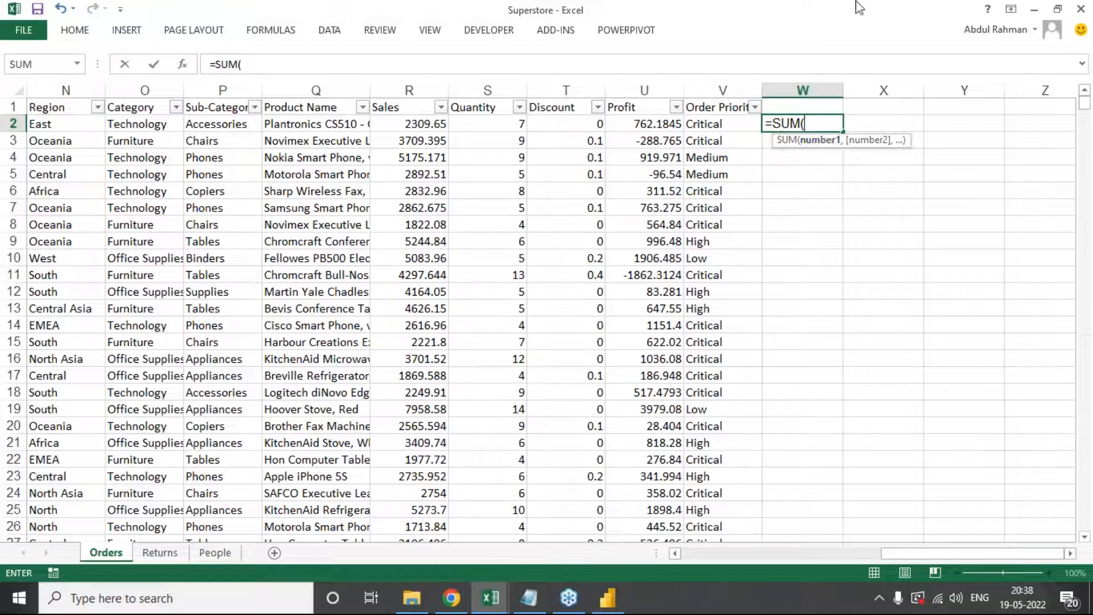
{"action": "left_click", "coordinate": [427, 126]}
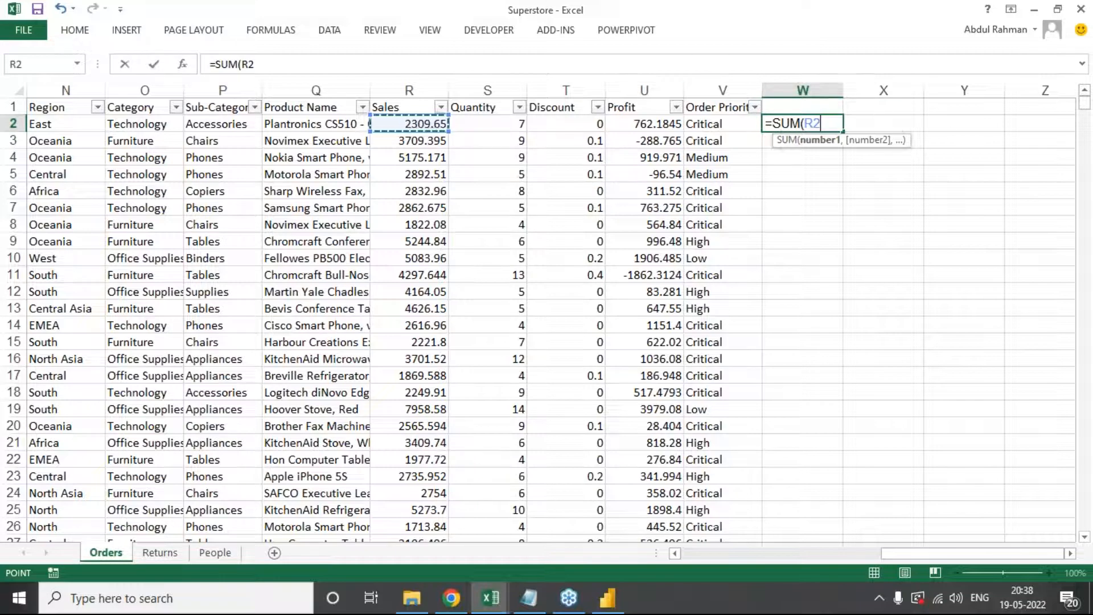
{"action": "left_click", "coordinate": [959, 120]}
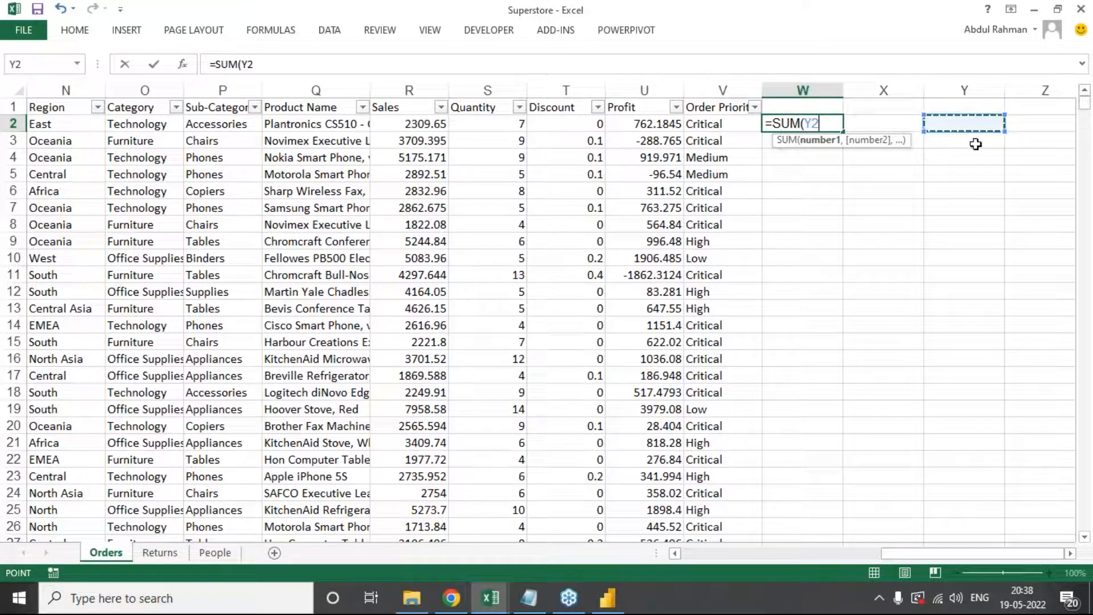
{"action": "type", "text": ","}
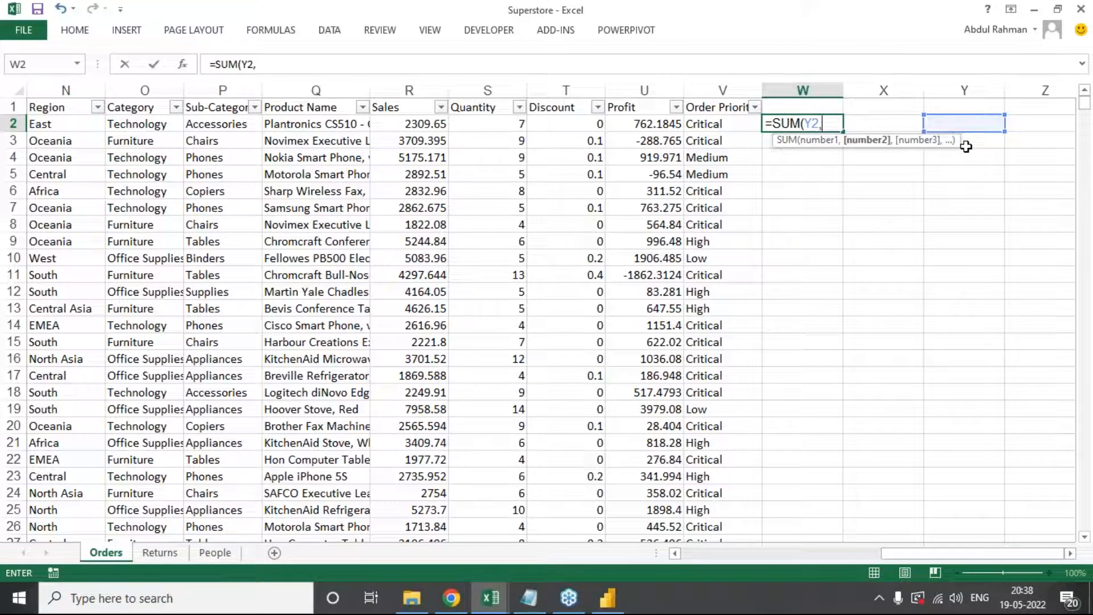
{"action": "type", "text": "10"}
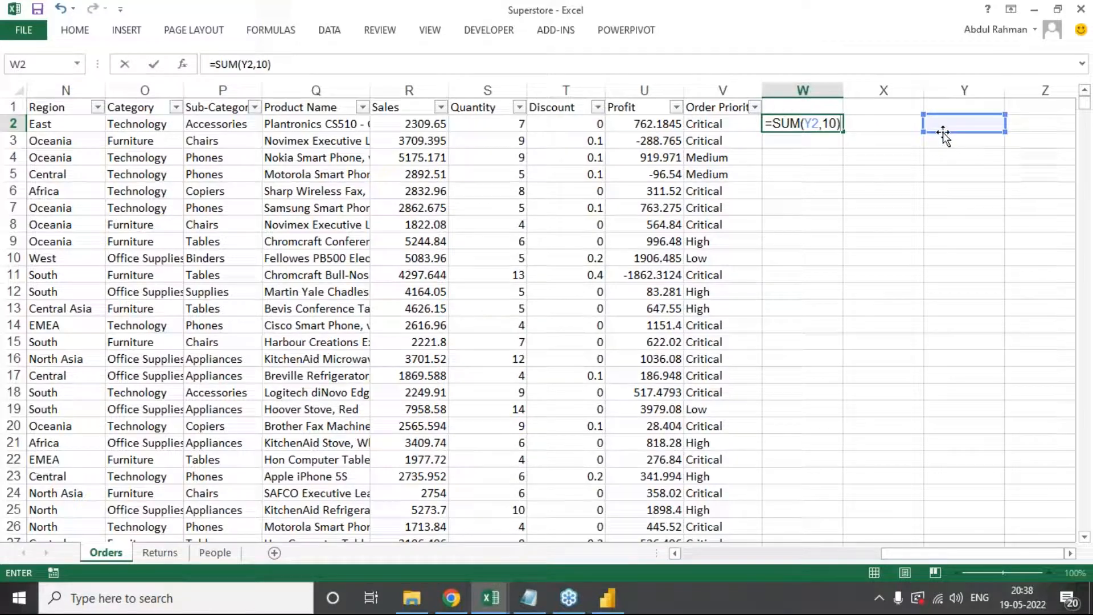
{"action": "key", "text": "ctrl+Return"}
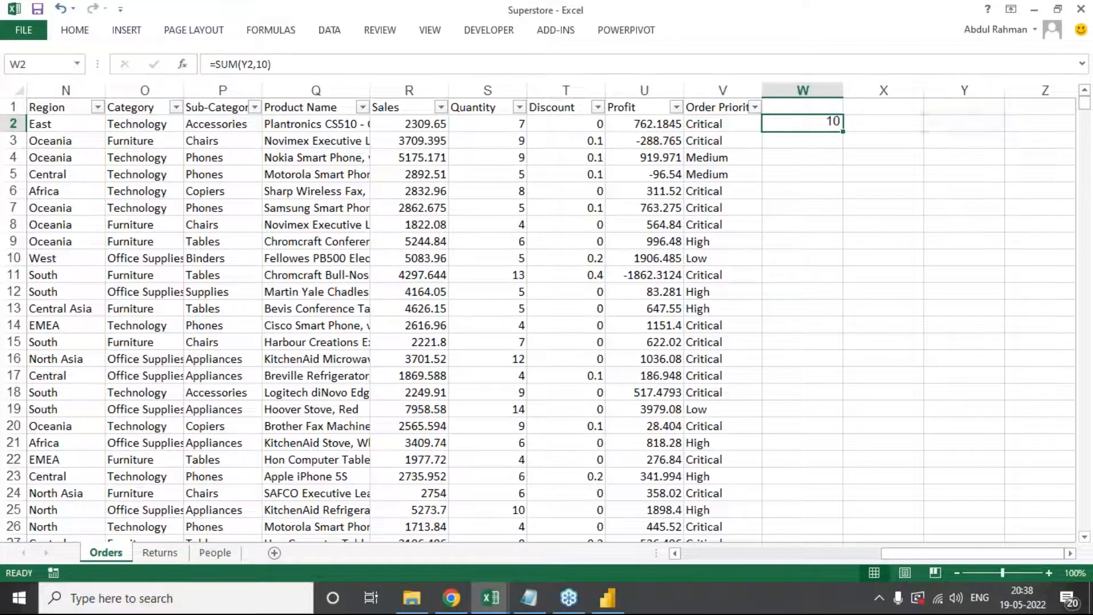
Step: Enter 20 in cell Y2 and check how the SUM formula in W2 responds
{"action": "key", "text": "Right"}
{"action": "key", "text": "Right"}
{"action": "type", "text": "20"}
{"action": "key", "text": "Return"}
{"action": "left_click", "coordinate": [968, 125]}
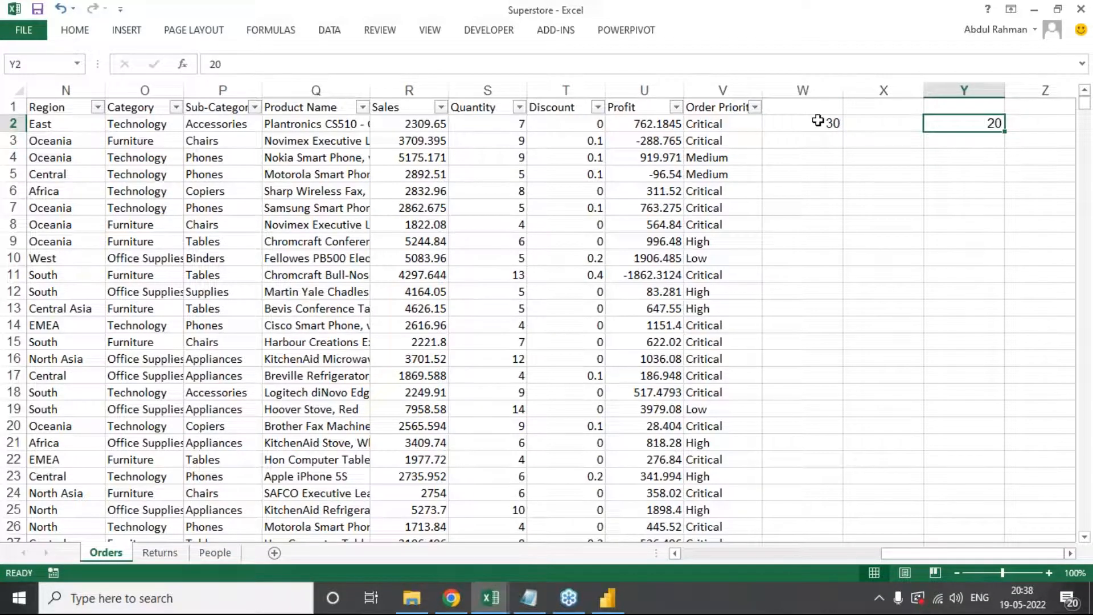
{"action": "left_click", "coordinate": [819, 119]}
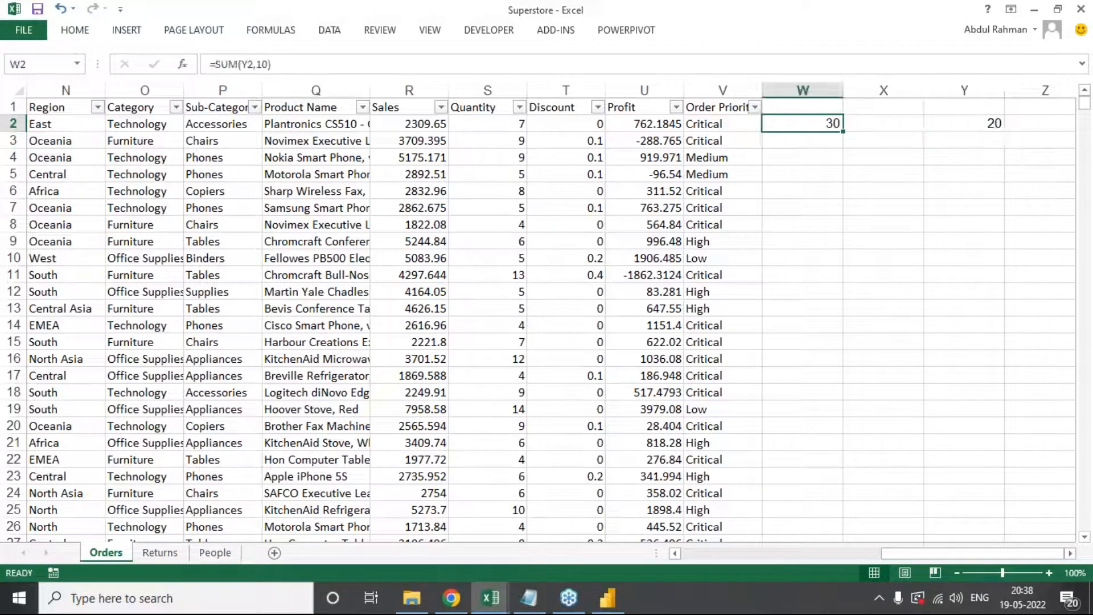
{"action": "left_click", "coordinate": [994, 129]}
{"action": "left_click", "coordinate": [816, 125]}
{"action": "left_click", "coordinate": [260, 62]}
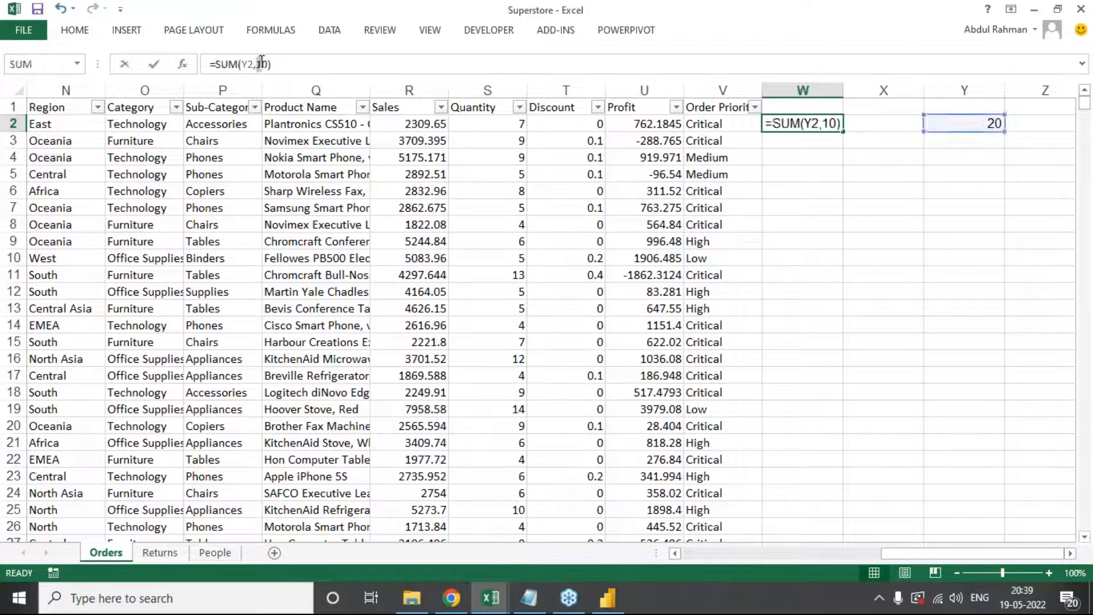
{"action": "left_click", "coordinate": [274, 64]}
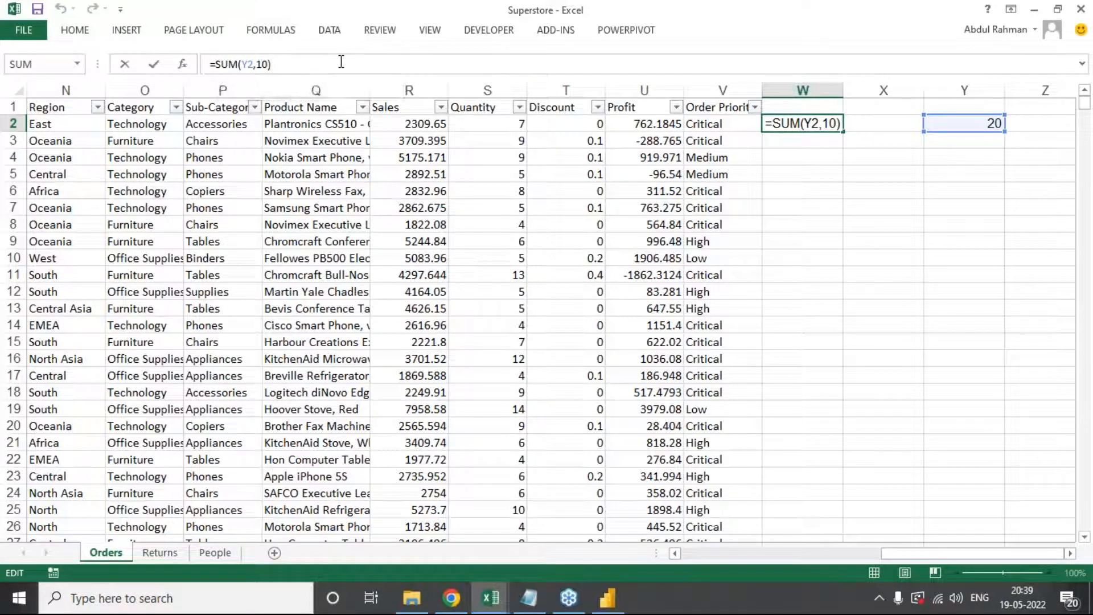
{"action": "type", "text": "> ="}
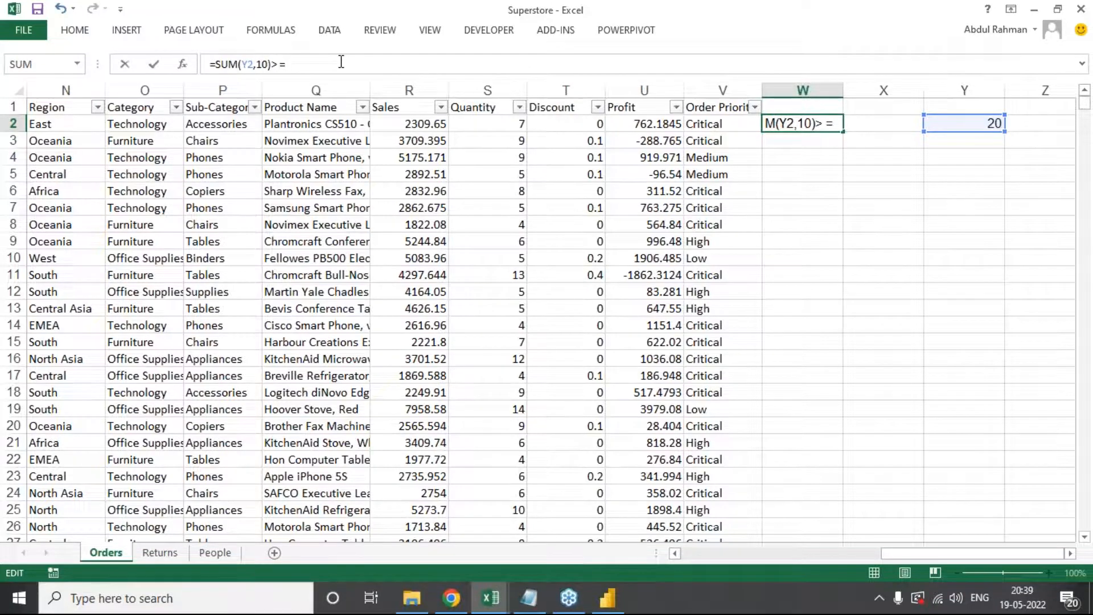
{"action": "key", "text": "Escape"}
Step: Switch to the course presentation and advance to the "Why is DAX Important?" slide
{"action": "key", "text": "alt+Tab"}
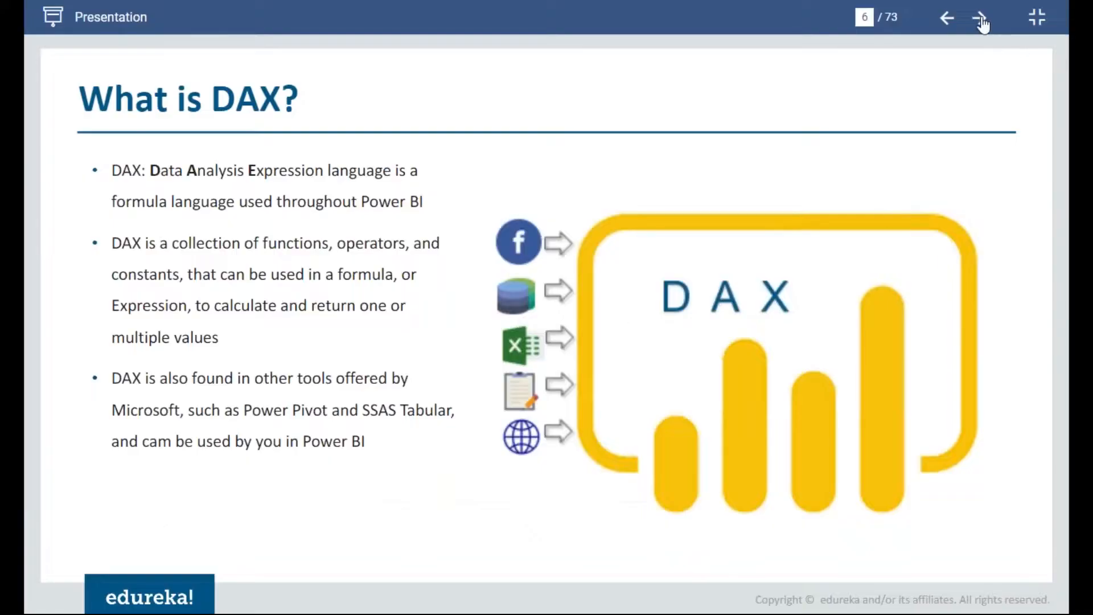
{"action": "left_click", "coordinate": [981, 19]}
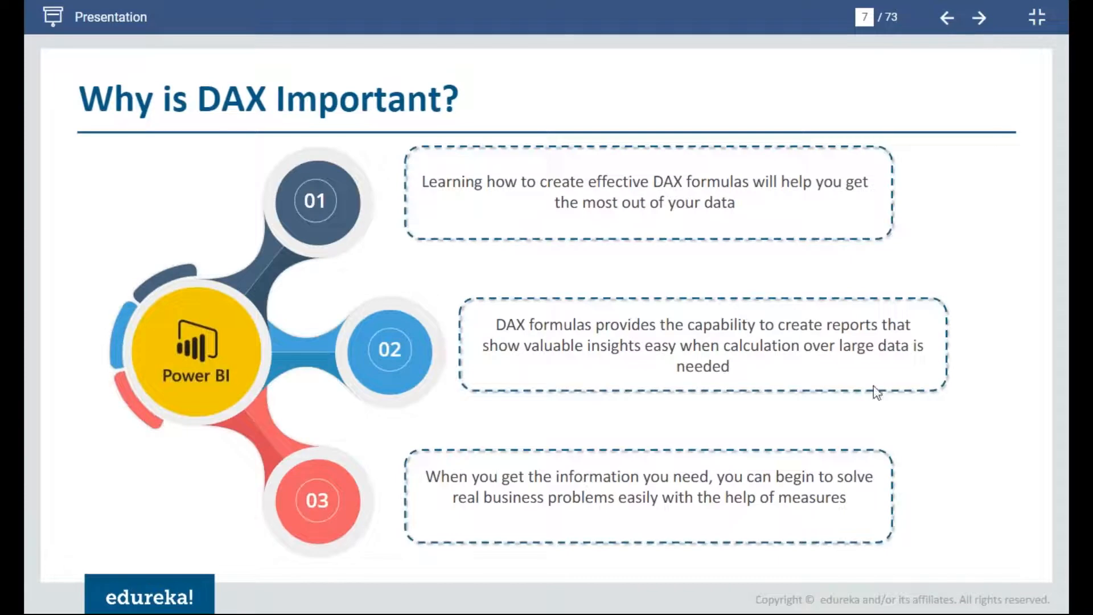
Step: Switch back to the Superstore workbook and delete the contents of cells W2:Y2
{"action": "key", "text": "alt+Tab"}
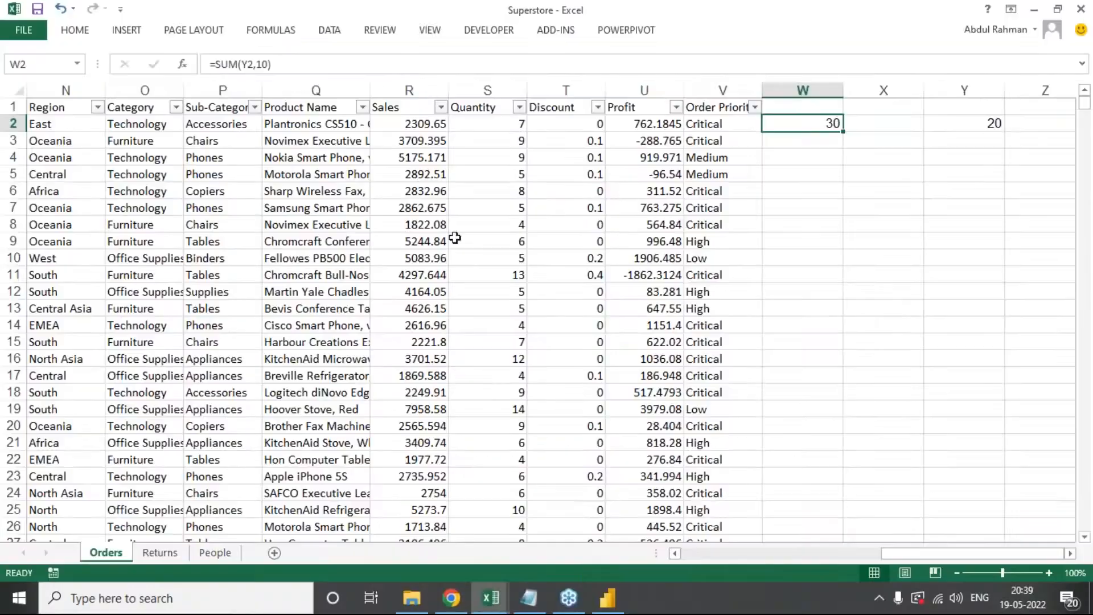
{"action": "key", "text": "shift+Right"}
{"action": "key", "text": "shift+Right"}
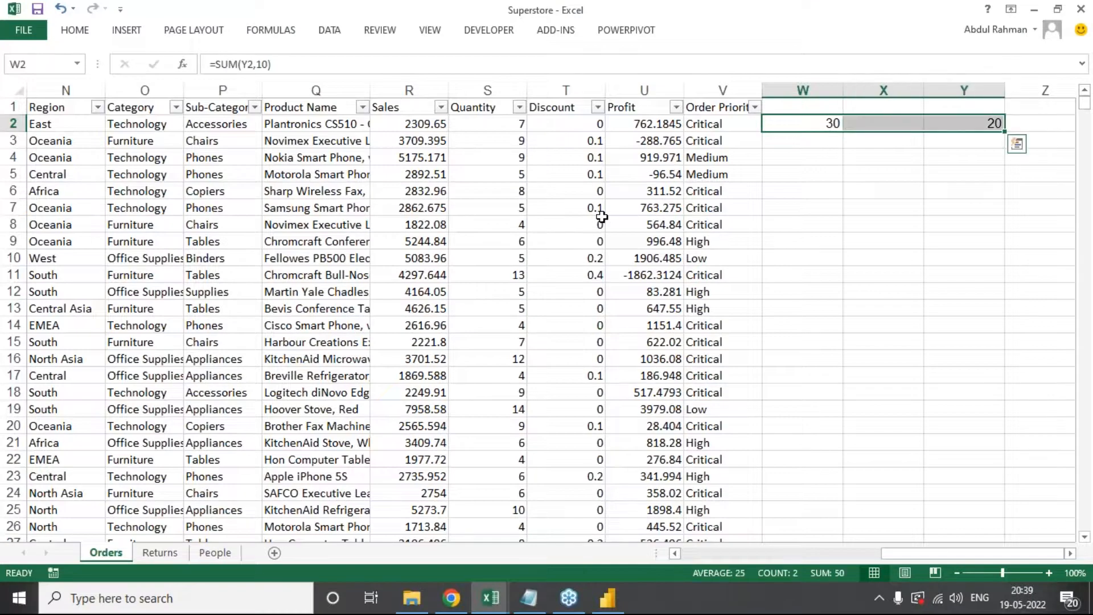
{"action": "key", "text": "Delete"}
{"action": "key", "text": "Left"}
{"action": "key", "text": "Home"}
{"action": "key", "text": "Up"}
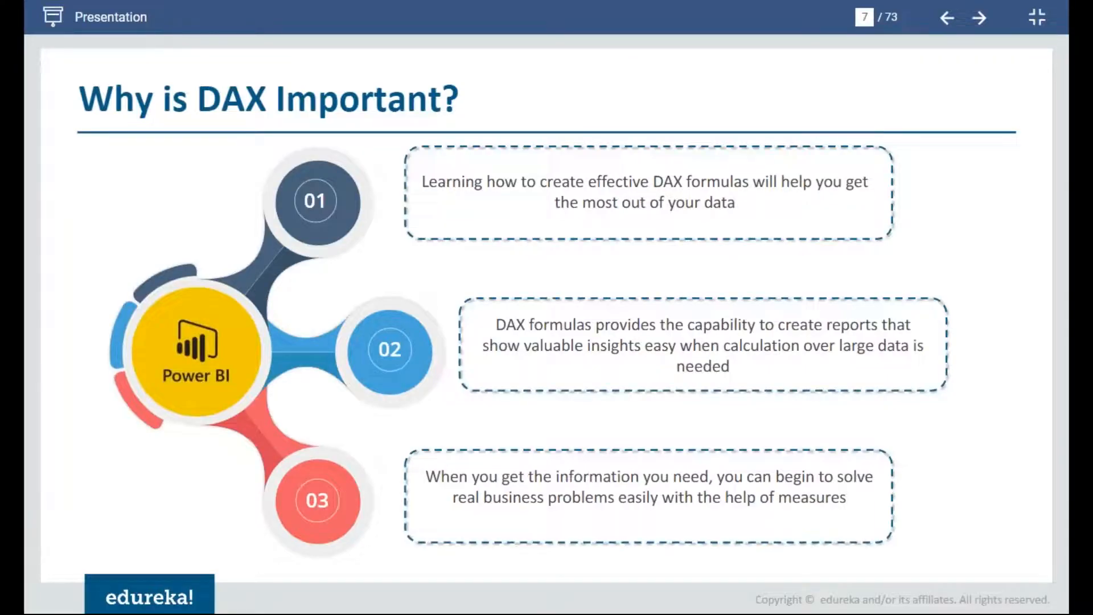
Step: Switch back to the Superstore workbook and enter =RANDBETWEEN(25,80) in cell X2 of the Orders sheet
{"action": "key", "text": "alt+Tab"}
{"action": "key", "text": "ctrl+Right"}
{"action": "key", "text": "Right"}
{"action": "key", "text": "Right"}
{"action": "key", "text": "Right"}
{"action": "key", "text": "Right"}
{"action": "key", "text": "Right"}
{"action": "key", "text": "Right"}
{"action": "key", "text": "Right"}
{"action": "key", "text": "Right"}
{"action": "key", "text": "Right"}
{"action": "key", "text": "Right"}
{"action": "key", "text": "Right"}
{"action": "key", "text": "Left"}
{"action": "key", "text": "Left"}
{"action": "key", "text": "Left"}
{"action": "key", "text": "Left"}
{"action": "key", "text": "Left"}
{"action": "key", "text": "Left"}
{"action": "key", "text": "Left"}
{"action": "key", "text": "Left"}
{"action": "key", "text": "Left"}
{"action": "key", "text": "Left"}
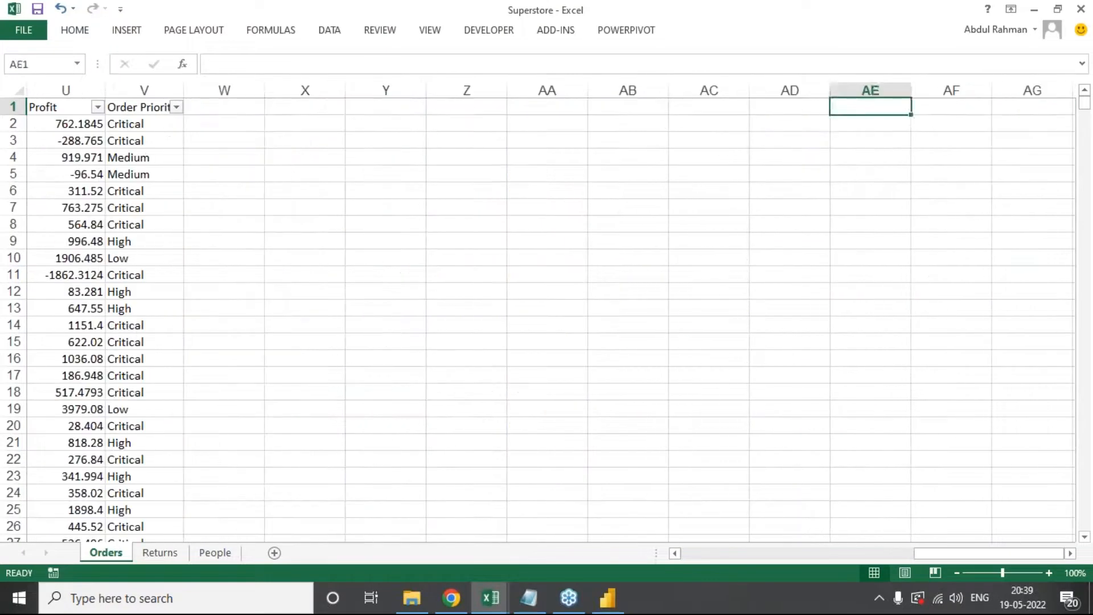
{"action": "key", "text": "Down"}
{"action": "key", "text": "Right"}
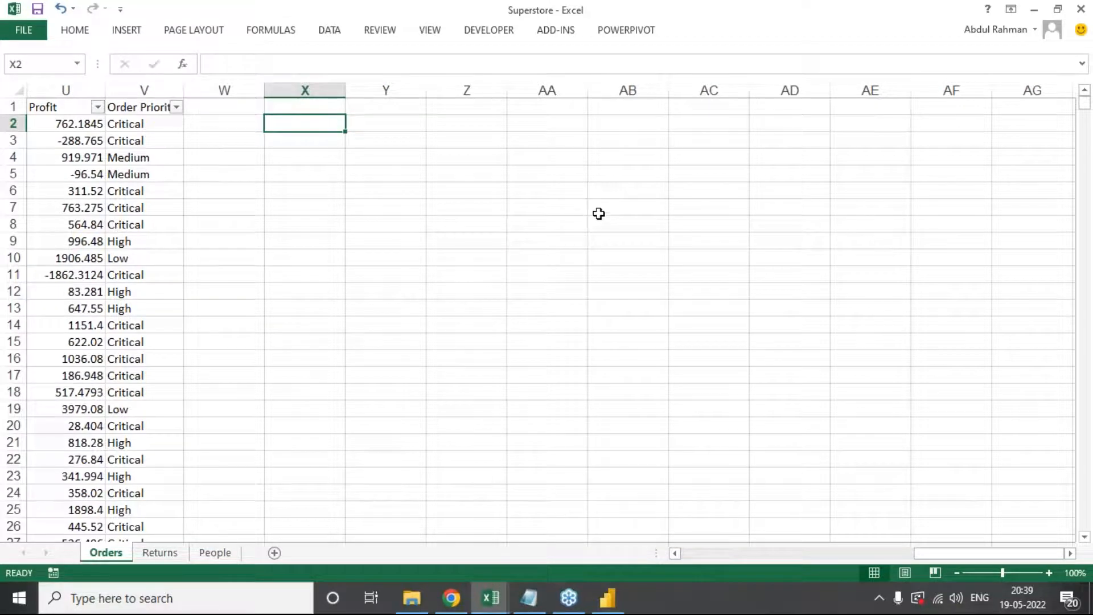
{"action": "key", "text": "Up"}
{"action": "key", "text": "Down"}
{"action": "key", "text": "Down"}
{"action": "key", "text": "Up"}
{"action": "key", "text": "F2"}
{"action": "type", "text": "=rand"}
{"action": "key", "text": "Down"}
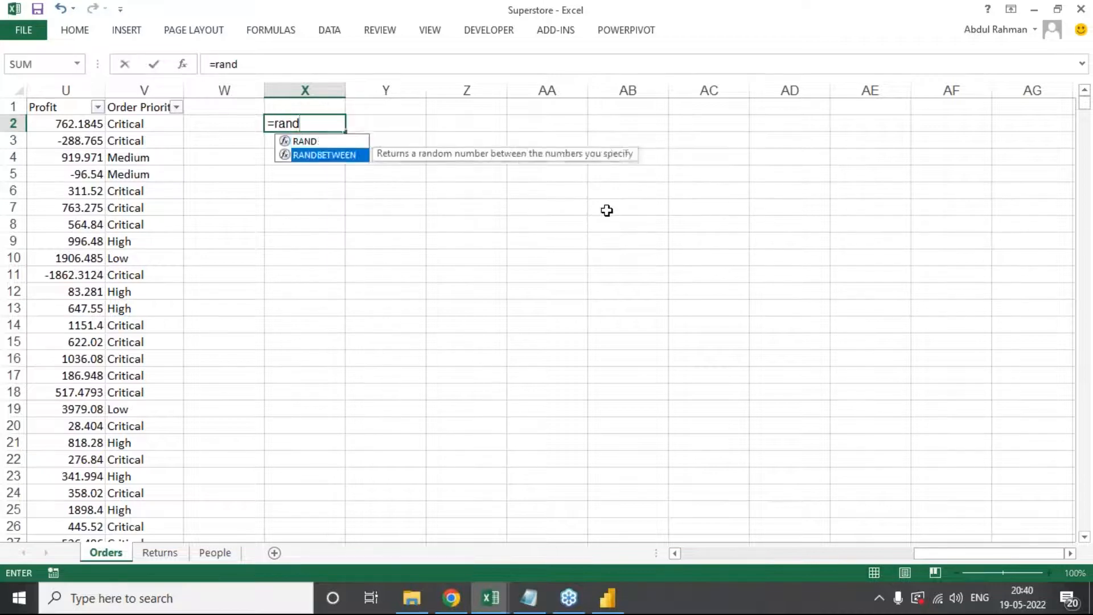
{"action": "key", "text": "Tab"}
{"action": "type", "text": "2"}
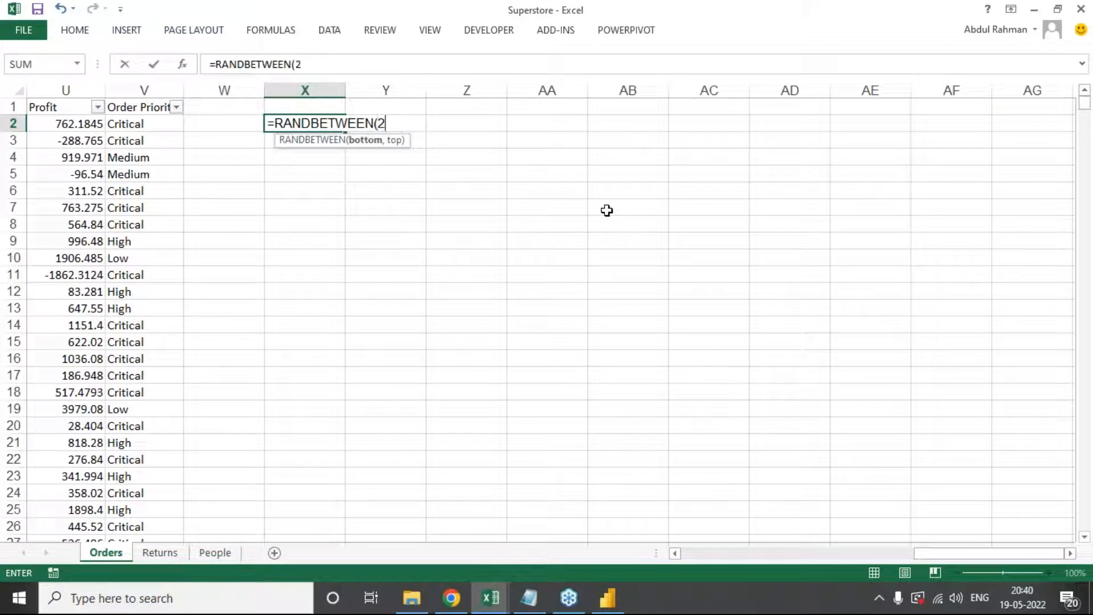
{"action": "type", "text": "5,80)"}
{"action": "key", "text": "ctrl+Return"}
Step: Fill the RANDBETWEEN formula in X2 down through X7
{"action": "key", "text": "shift+Down"}
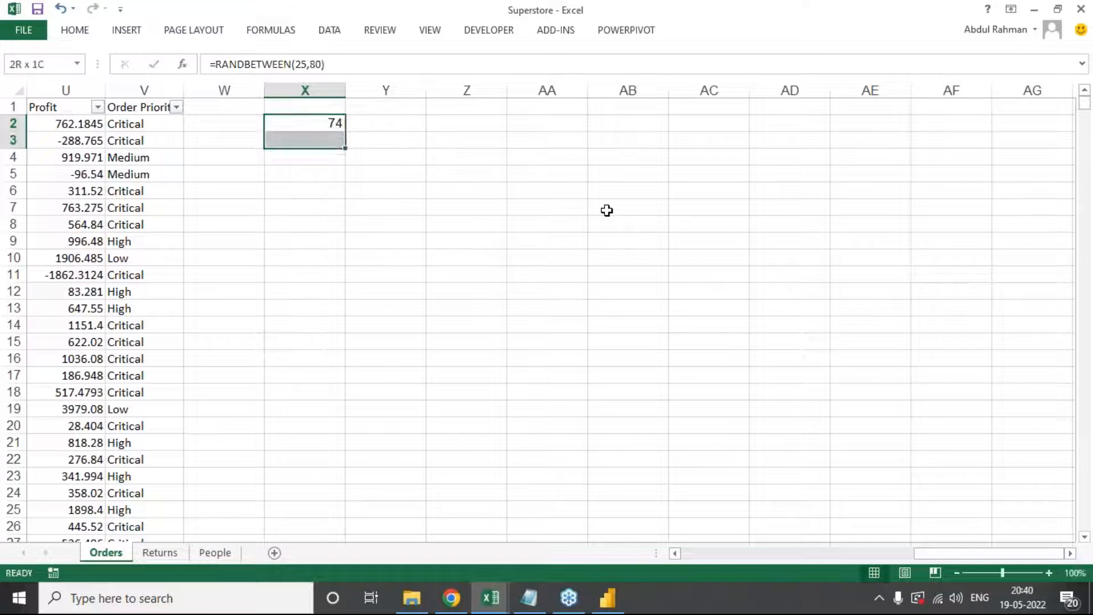
{"action": "key", "text": "shift+Down"}
{"action": "key", "text": "shift+Down"}
{"action": "key", "text": "shift+Down"}
{"action": "key", "text": "shift+Down"}
{"action": "key", "text": "shift+Down"}
{"action": "key", "text": "shift+Up"}
{"action": "key", "text": "ctrl+d"}
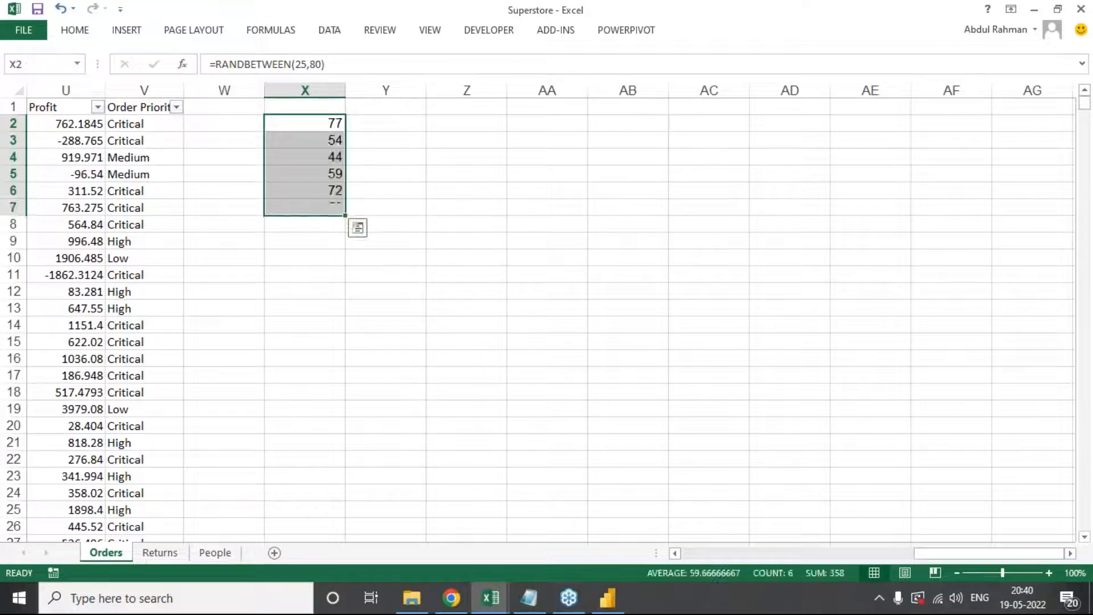
Step: Copy the random-number formulas in X2:X7 into Y2:Y7
{"action": "key", "text": "shift+Up"}
{"action": "key", "text": "shift+Up"}
{"action": "key", "text": "shift+Up"}
{"action": "key", "text": "shift+Up"}
{"action": "key", "text": "shift+Up"}
{"action": "key", "text": "ctrl+shift+Down"}
{"action": "key", "text": "ctrl+c"}
{"action": "key", "text": "Right"}
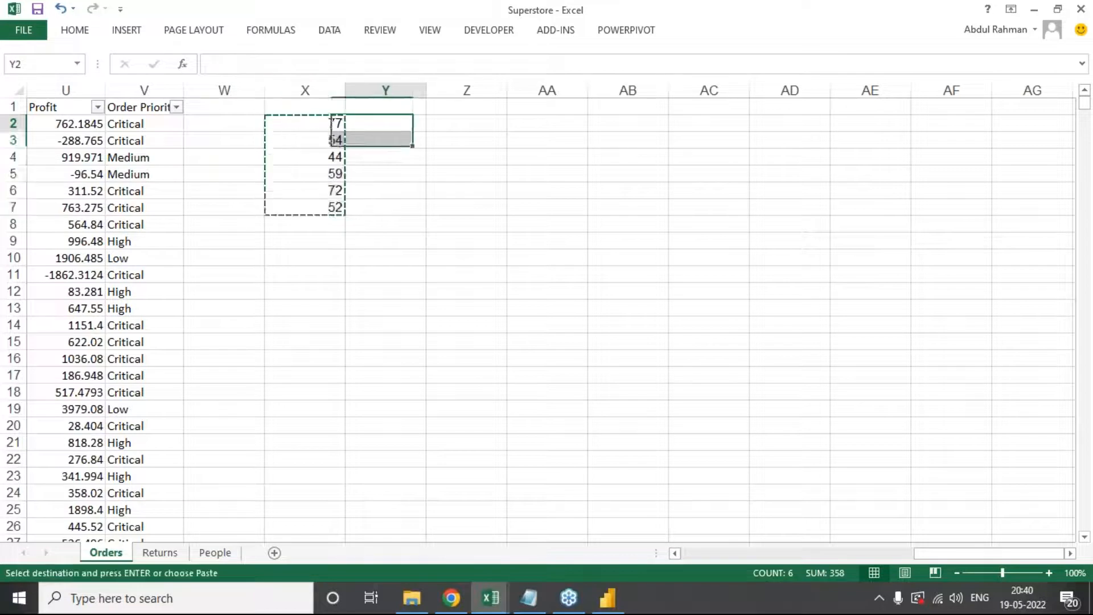
{"action": "key", "text": "shift+Down"}
{"action": "key", "text": "shift+Down"}
{"action": "key", "text": "shift+Down"}
{"action": "key", "text": "shift+Down"}
{"action": "key", "text": "ctrl+v"}
{"action": "key", "text": "Escape"}
Step: Enter the column headers Player 1 in X1 and Player 2 in Y1
{"action": "key", "text": "Left"}
{"action": "key", "text": "Up"}
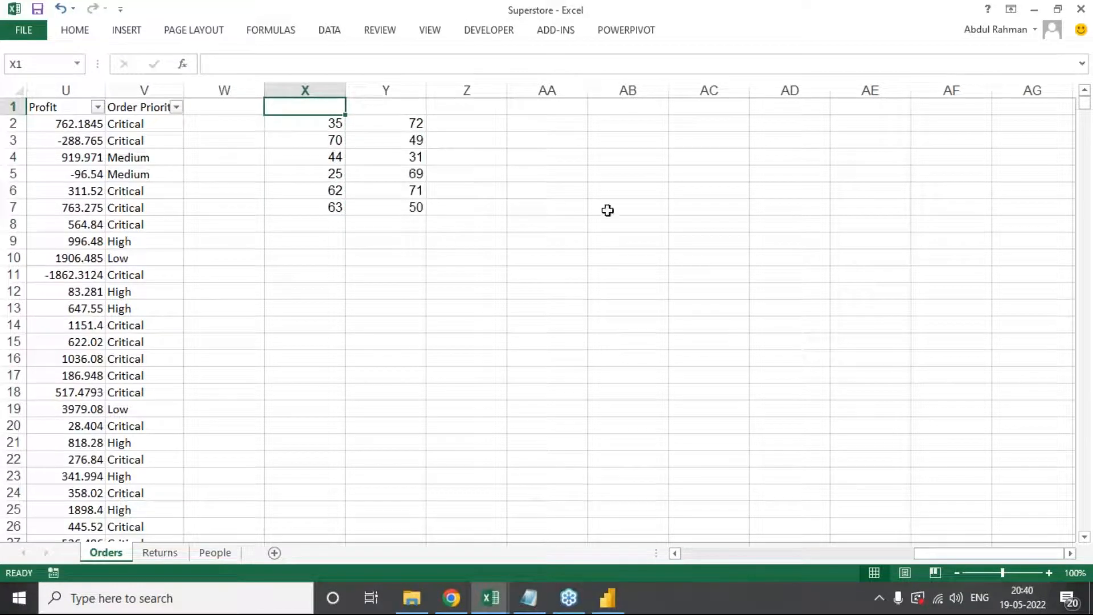
{"action": "type", "text": "Player 1"}
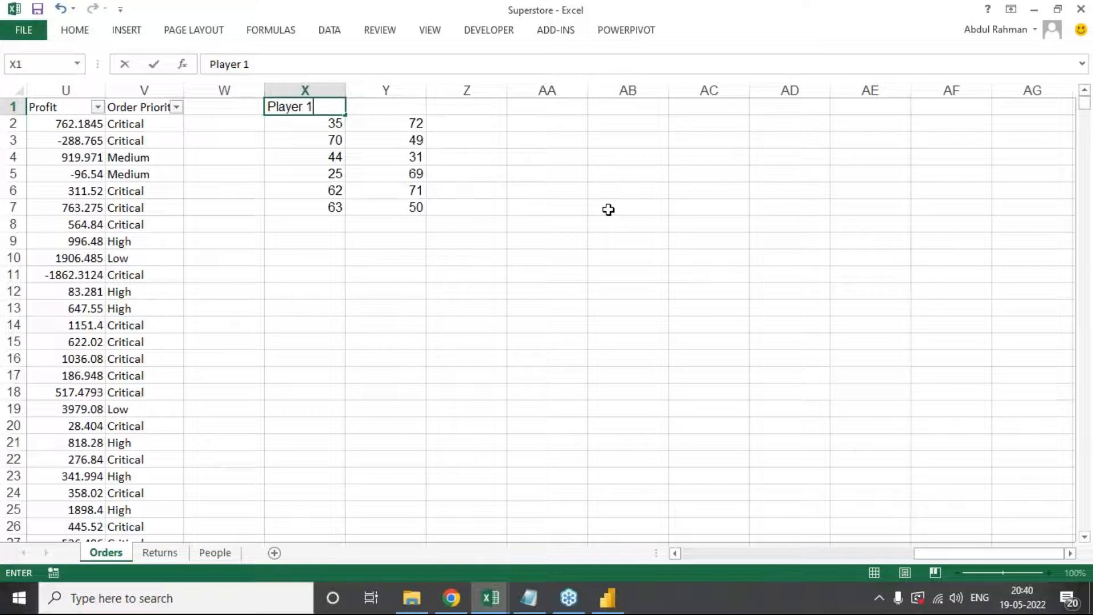
{"action": "key", "text": "Right"}
{"action": "type", "text": "Player 2"}
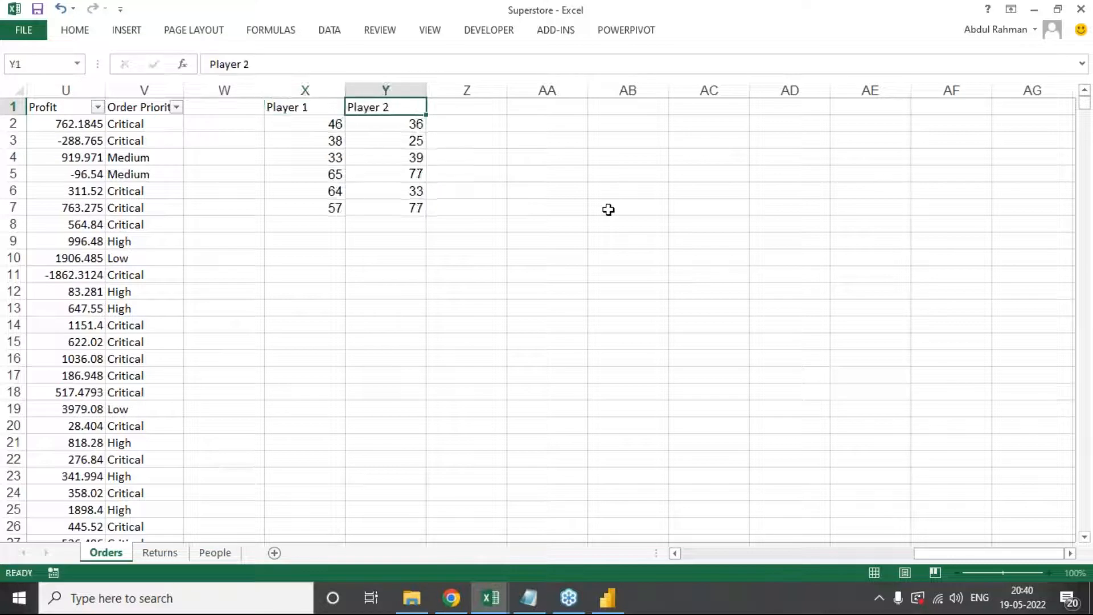
Step: Replace the random-number formulas in X2:Y7 with their static values
{"action": "key", "text": "Return"}
{"action": "key", "text": "Down"}
{"action": "key", "text": "Down"}
{"action": "key", "text": "Up"}
{"action": "key", "text": "Up"}
{"action": "key", "text": "shift+Right"}
{"action": "key", "text": "ctrl+shift+Down"}
{"action": "key", "text": "ctrl+c"}
{"action": "key", "text": "ctrl+alt+v"}
{"action": "key", "text": "v"}
{"action": "key", "text": "Return"}
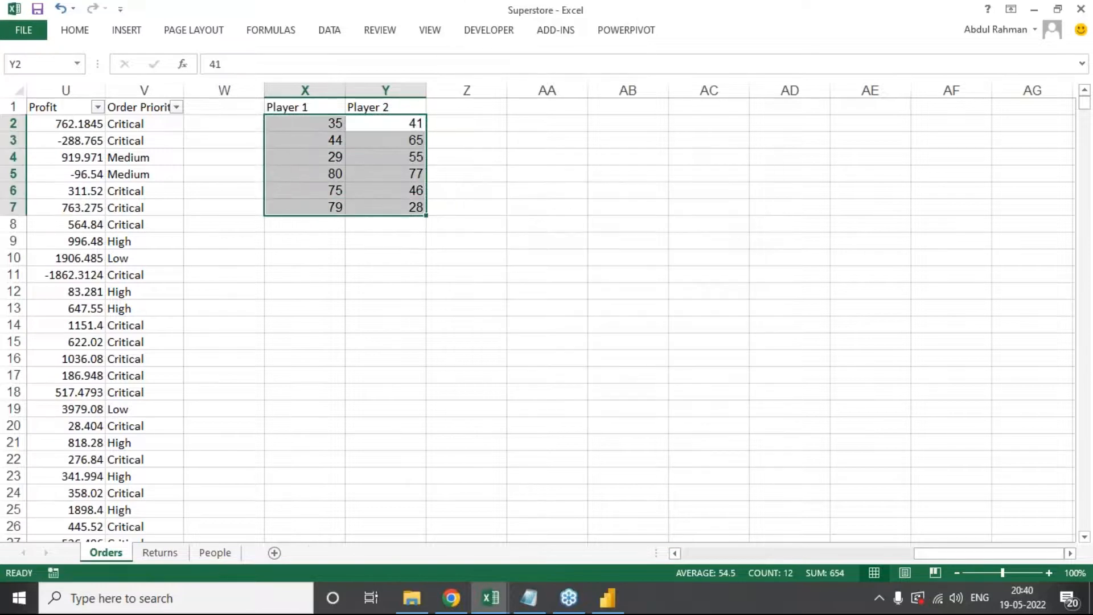
Step: Total Player 1's scores by entering =SUM(X2:X7) in cell X8
{"action": "key", "text": "Down"}
{"action": "key", "text": "Down"}
{"action": "key", "text": "Down"}
{"action": "key", "text": "Down"}
{"action": "key", "text": "Left"}
{"action": "key", "text": "Down"}
{"action": "key", "text": "Down"}
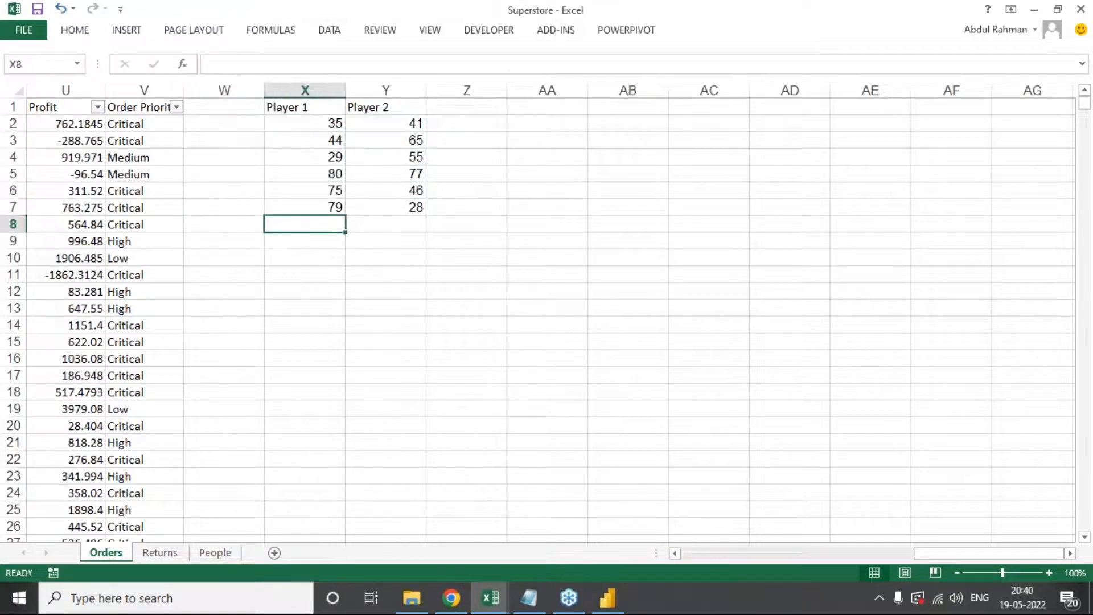
{"action": "type", "text": "=sum("}
{"action": "key", "text": "Up"}
{"action": "key", "text": "ctrl+shift+Up"}
{"action": "key", "text": "shift+Down"}
{"action": "type", "text": ")"}
{"action": "key", "text": "Tab"}
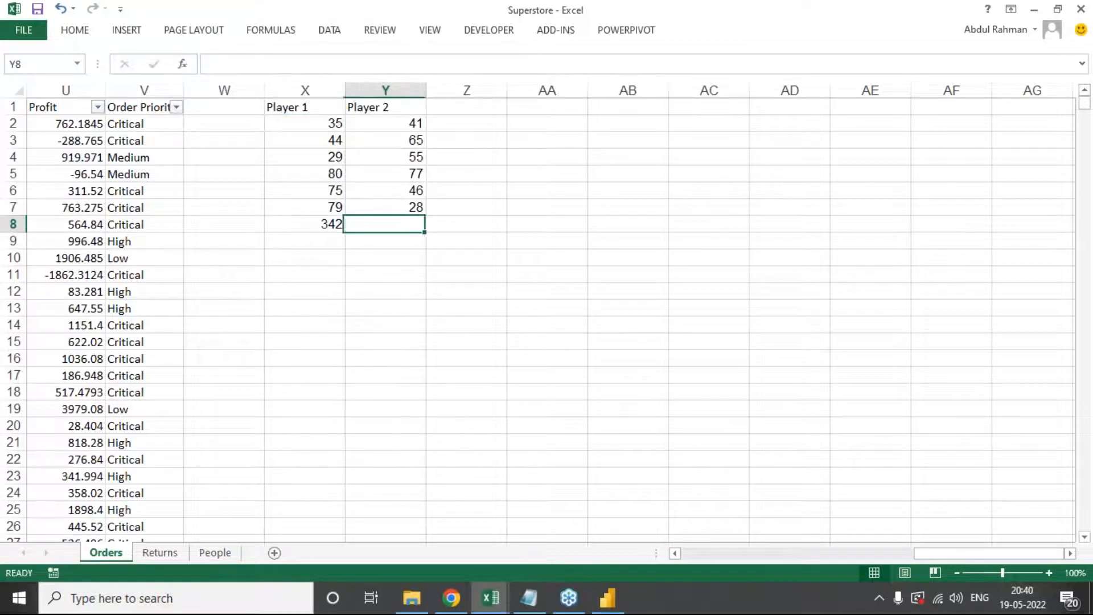
Step: Total Player 2's scores in cell Y8 with AutoSum
{"action": "key", "text": "alt+equal"}
{"action": "key", "text": "Return"}
{"action": "key", "text": "Down"}
{"action": "key", "text": "Left"}
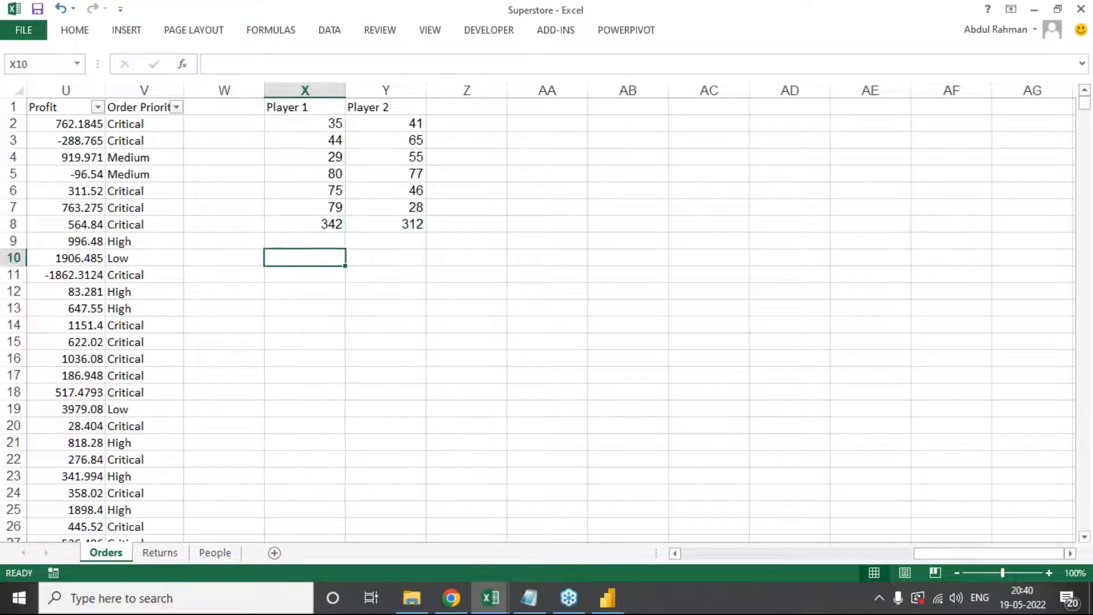
Step: Label the summary rows Sum in W8, Avg in W9 and SD in W10
{"action": "key", "text": "Left"}
{"action": "key", "text": "Up"}
{"action": "key", "text": "Right"}
{"action": "key", "text": "Left"}
{"action": "key", "text": "Right"}
{"action": "key", "text": "Left"}
{"action": "type", "text": "so"}
{"action": "key", "text": "Escape"}
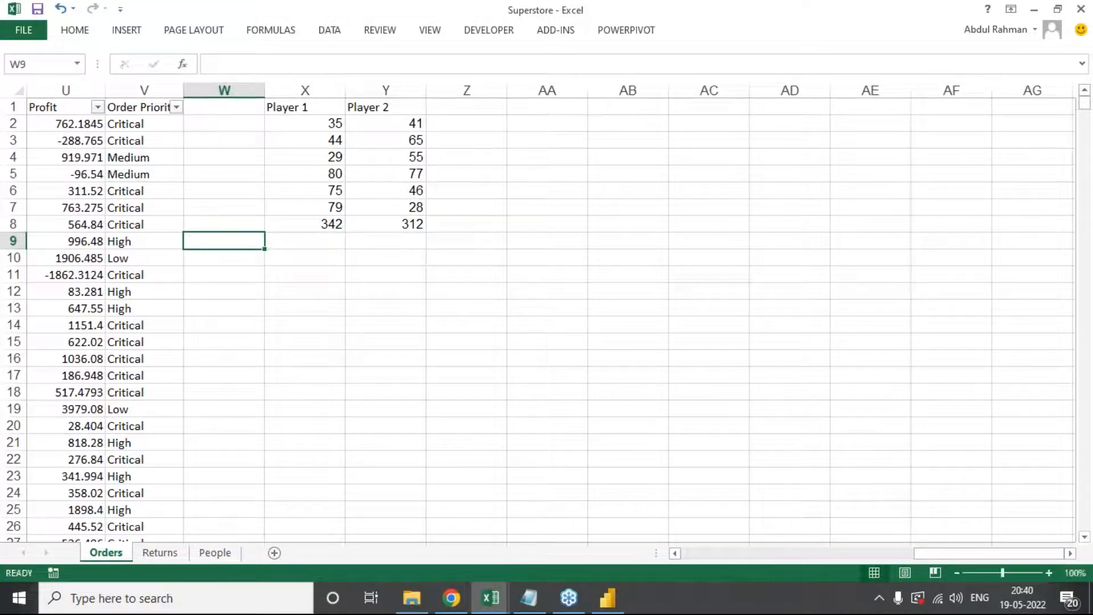
{"action": "key", "text": "Up"}
{"action": "type", "text": "Sum"}
{"action": "key", "text": "Return"}
{"action": "type", "text": "Avg"}
{"action": "key", "text": "Right"}
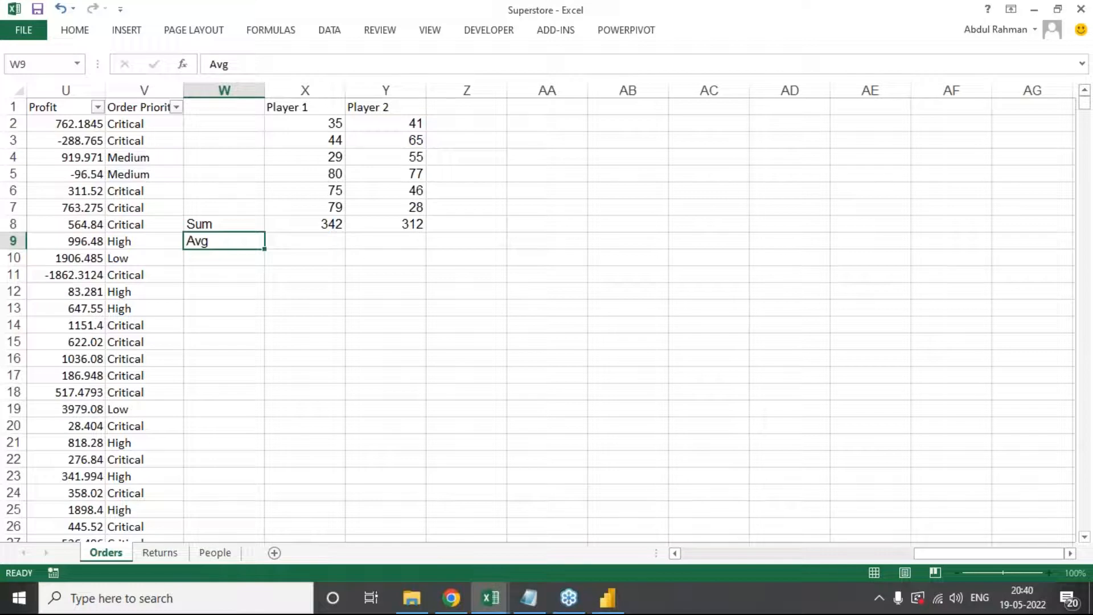
{"action": "key", "text": "Down"}
{"action": "type", "text": "SD"}
{"action": "key", "text": "Right"}
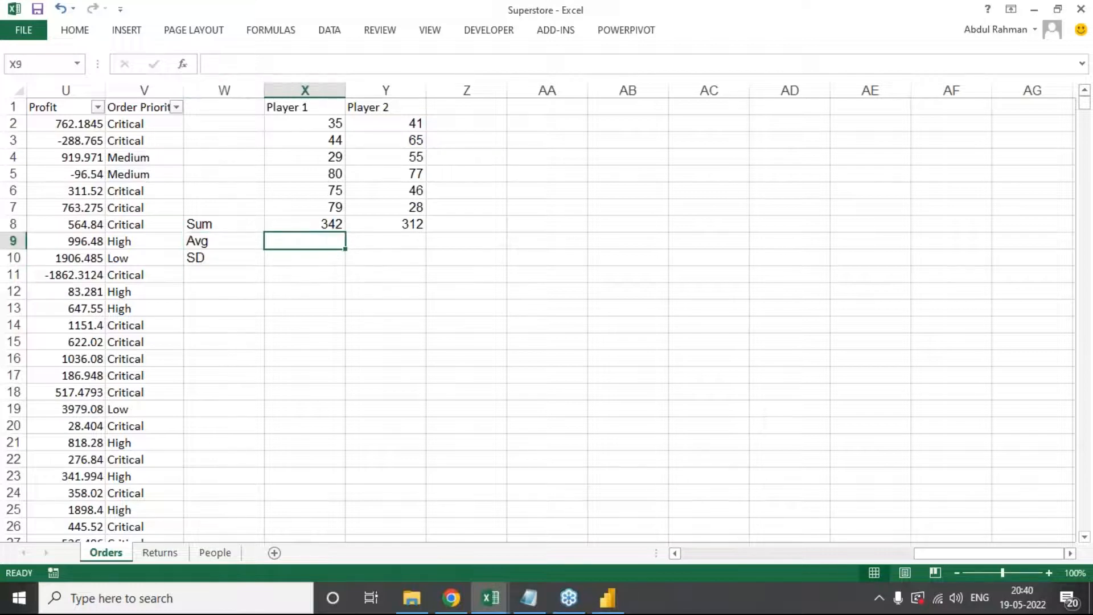
Step: Enter =AVERAGE(X2:X7) in cell X9 and fill the formula across to Y9
{"action": "type", "text": "=av"}
{"action": "key", "text": "Tab"}
{"action": "key", "text": "BackSpace"}
{"action": "key", "text": "BackSpace"}
{"action": "key", "text": "BackSpace"}
{"action": "key", "text": "BackSpace"}
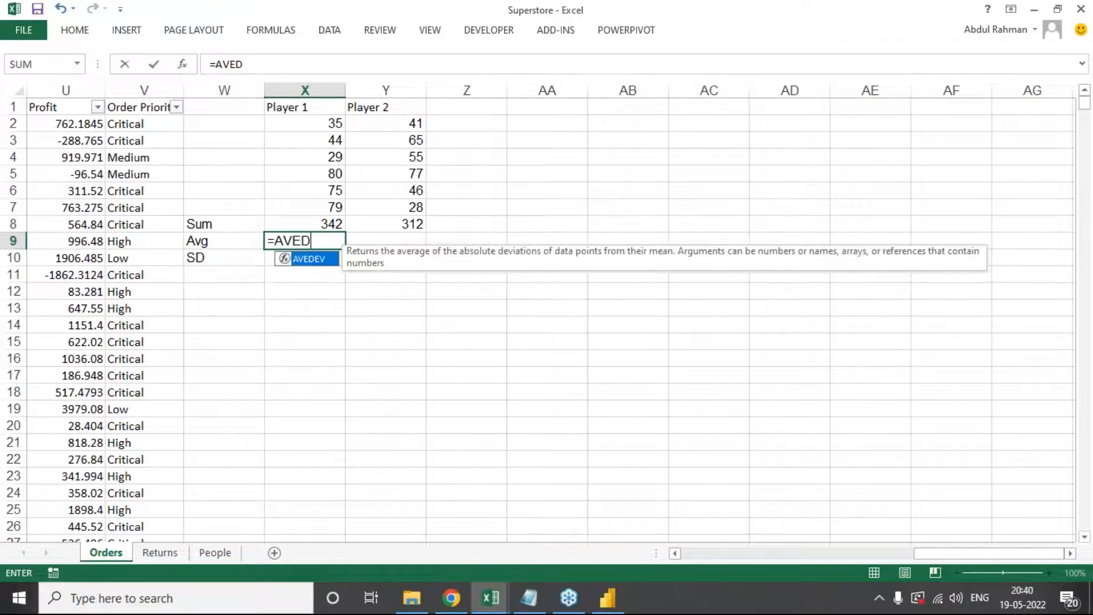
{"action": "key", "text": "Down"}
{"action": "key", "text": "Tab"}
{"action": "key", "text": "Up"}
{"action": "key", "text": "Up"}
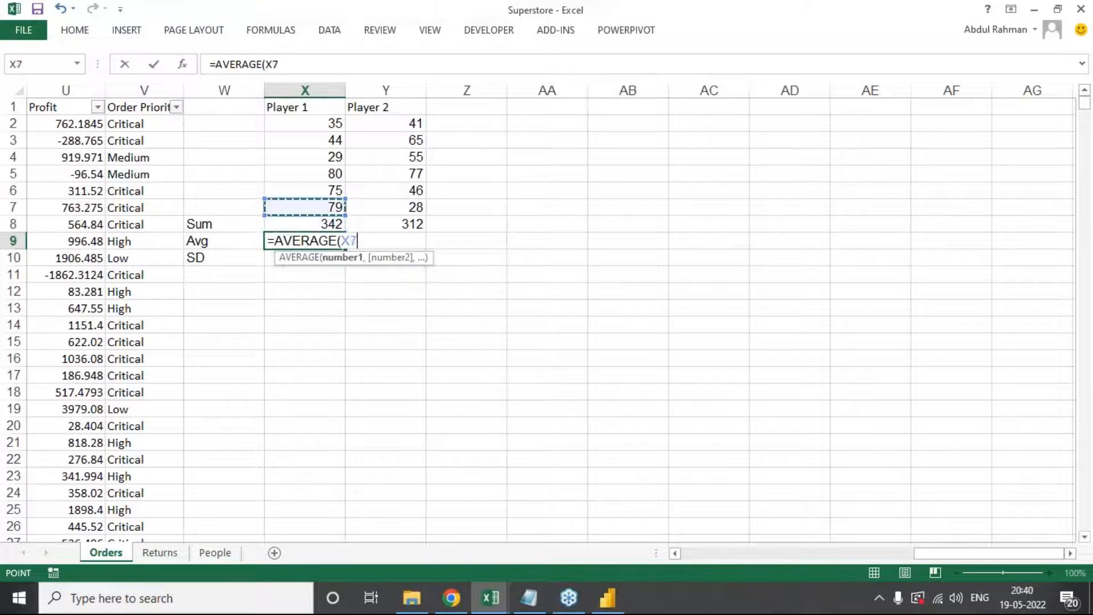
{"action": "key", "text": "shift+Up"}
{"action": "key", "text": "shift+Up"}
{"action": "key", "text": "shift+Up"}
{"action": "key", "text": "shift+Up"}
{"action": "key", "text": "shift+Up"}
{"action": "type", "text": ")"}
{"action": "key", "text": "Tab"}
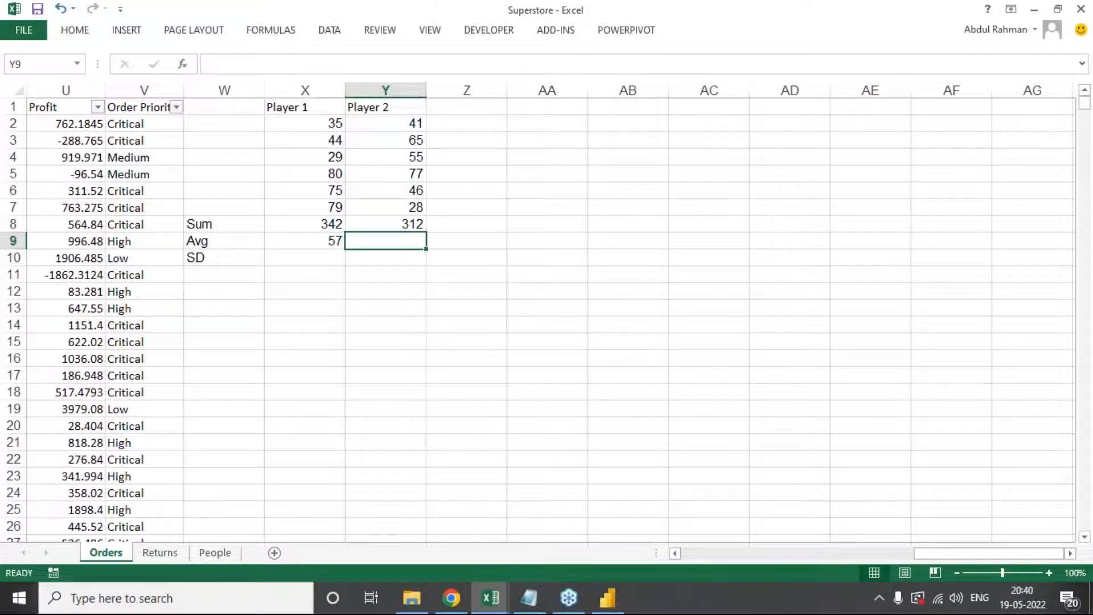
{"action": "key", "text": "ctrl+r"}
Step: Calculate the standard deviation of Player 1's scores by entering =STDEV(X2:X7) in cell X10
{"action": "key", "text": "Down"}
{"action": "key", "text": "Left"}
{"action": "type", "text": "=st"}
{"action": "key", "text": "Down"}
{"action": "key", "text": "Down"}
{"action": "key", "text": "Down"}
{"action": "key", "text": "Down"}
{"action": "key", "text": "Down"}
{"action": "key", "text": "Down"}
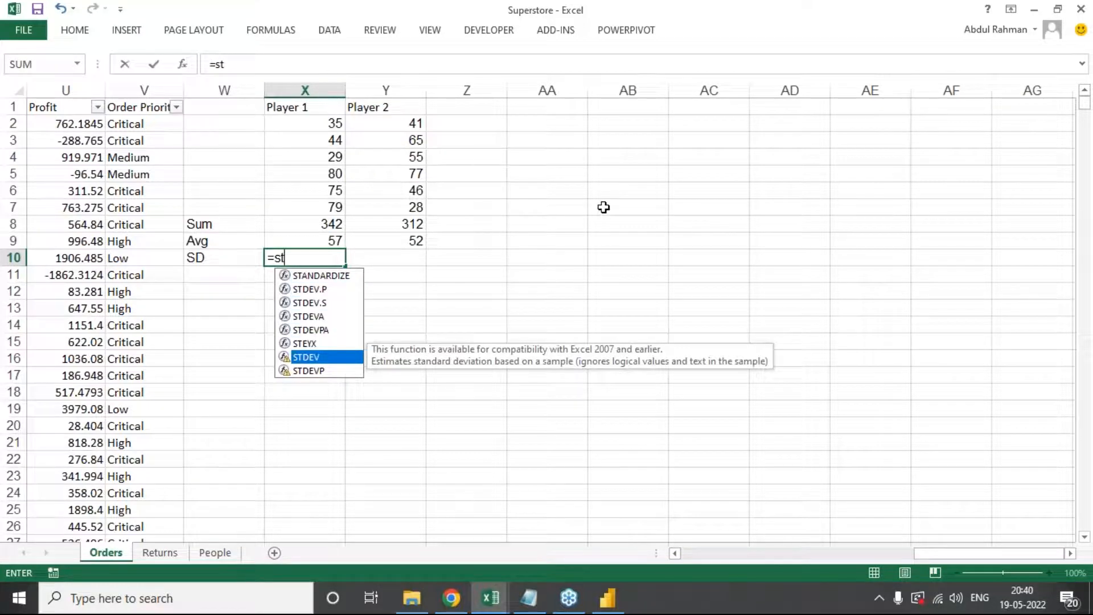
{"action": "key", "text": "Up"}
{"action": "key", "text": "Up"}
{"action": "key", "text": "Up"}
{"action": "key", "text": "Up"}
{"action": "key", "text": "Tab"}
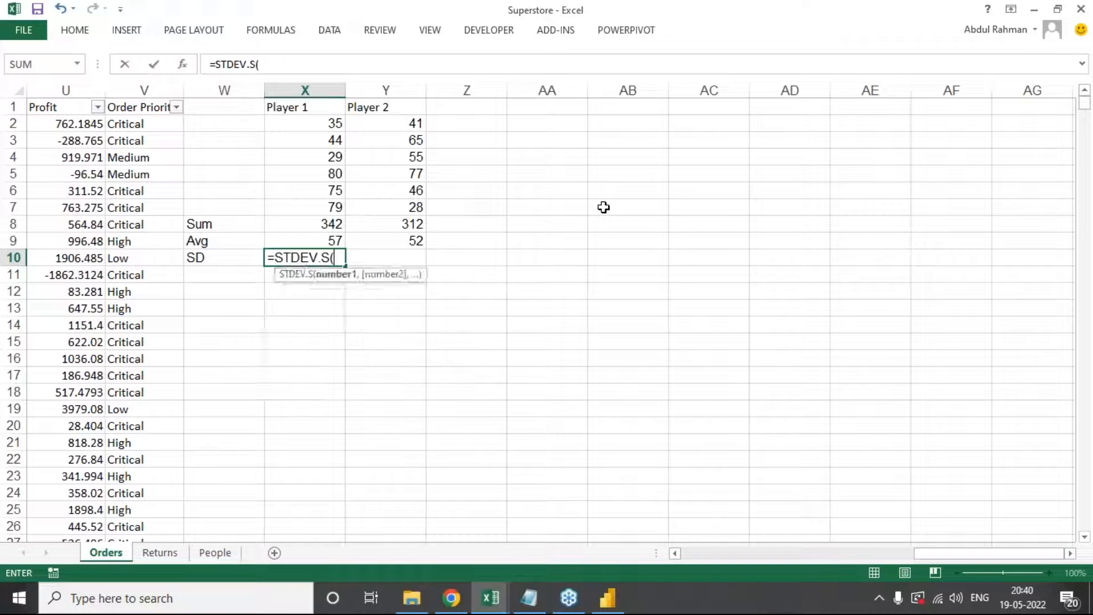
{"action": "key", "text": "BackSpace"}
{"action": "key", "text": "BackSpace"}
{"action": "key", "text": "BackSpace"}
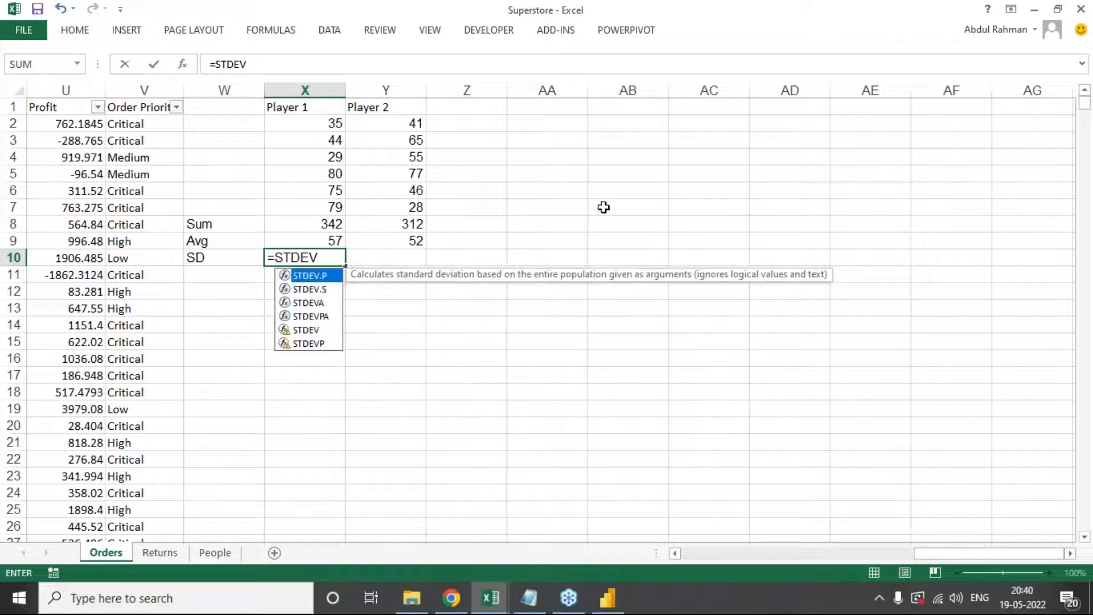
{"action": "type", "text": "("}
{"action": "key", "text": "Up"}
{"action": "key", "text": "Up"}
{"action": "key", "text": "Up"}
{"action": "key", "text": "shift+Up"}
{"action": "key", "text": "shift+Up"}
{"action": "key", "text": "shift+Up"}
{"action": "key", "text": "shift+Up"}
{"action": "key", "text": "shift+Up"}
{"action": "type", "text": ")"}
{"action": "key", "text": "ctrl+Return"}
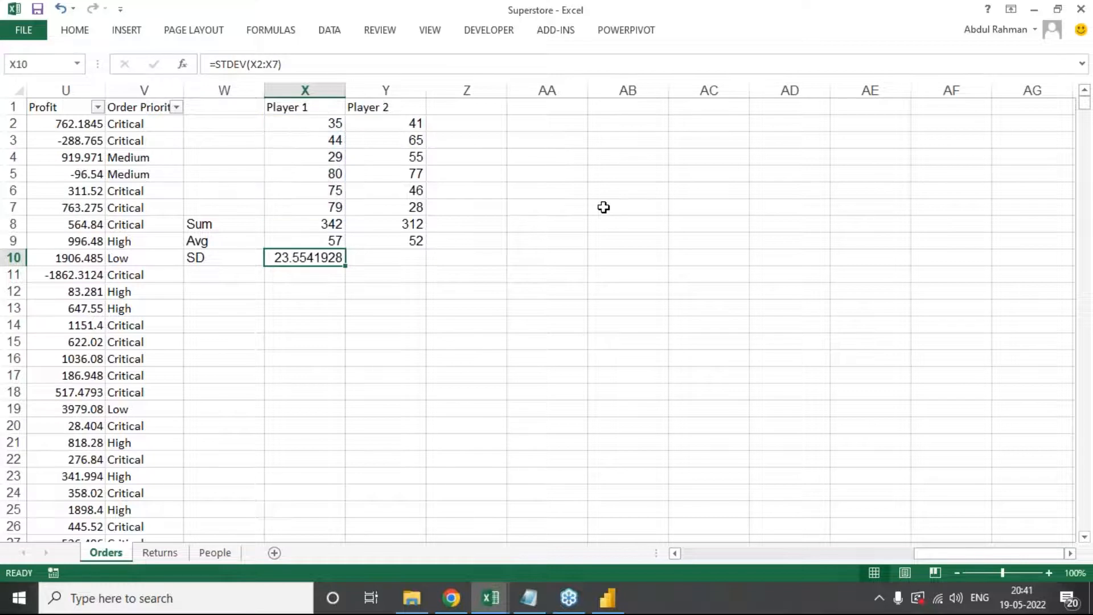
Step: Copy the STDEV formula from X10 to Y10 for Player 2
{"action": "key", "text": "ctrl+c"}
{"action": "key", "text": "Right"}
{"action": "key", "text": "ctrl+v"}
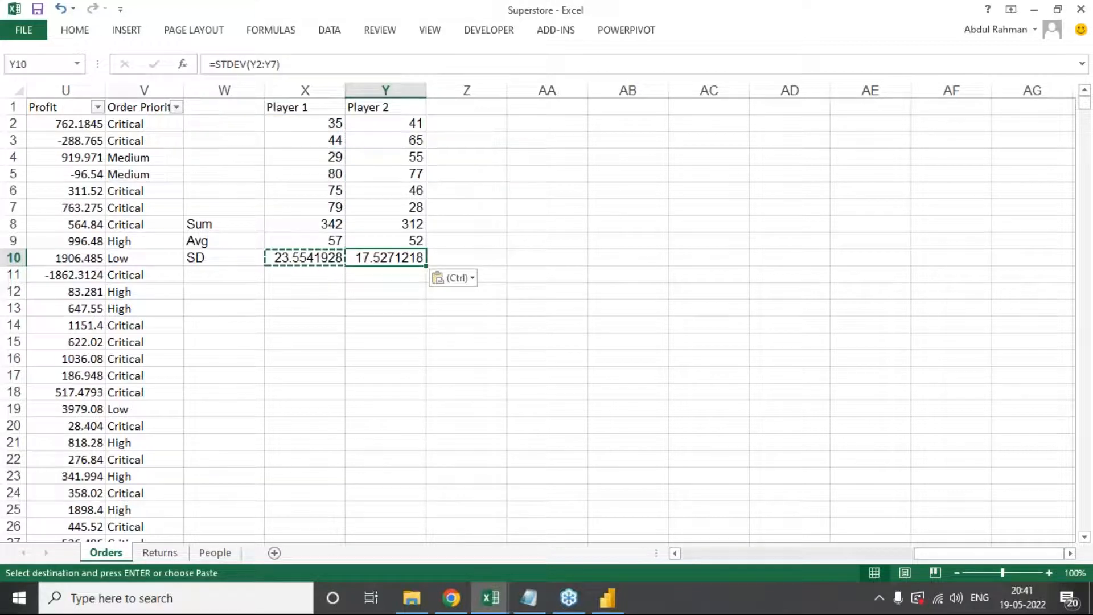
{"action": "key", "text": "Escape"}
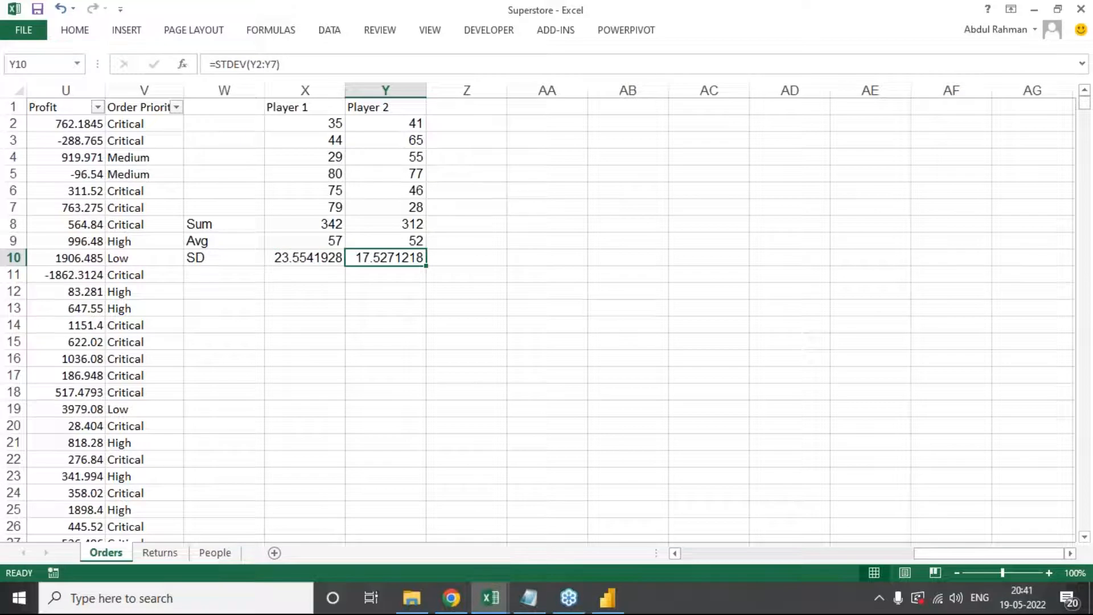
Step: Apply All Borders to the score table in X1:Y10
{"action": "left_click_drag", "start_coordinate": [298, 107], "coordinate": [378, 251]}
{"action": "left_click", "coordinate": [84, 33]}
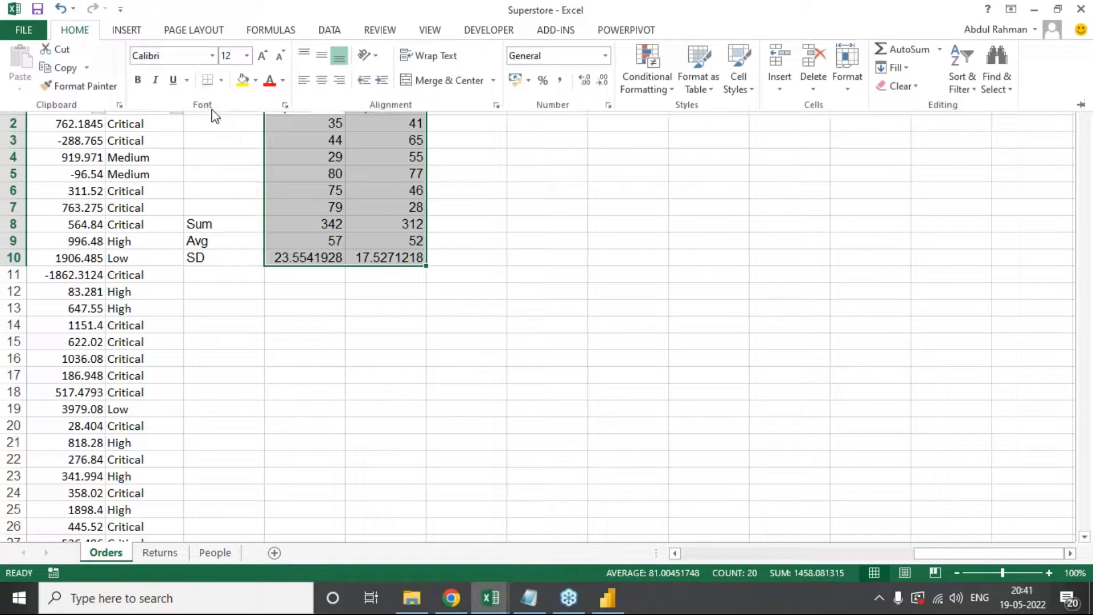
{"action": "left_click", "coordinate": [221, 81]}
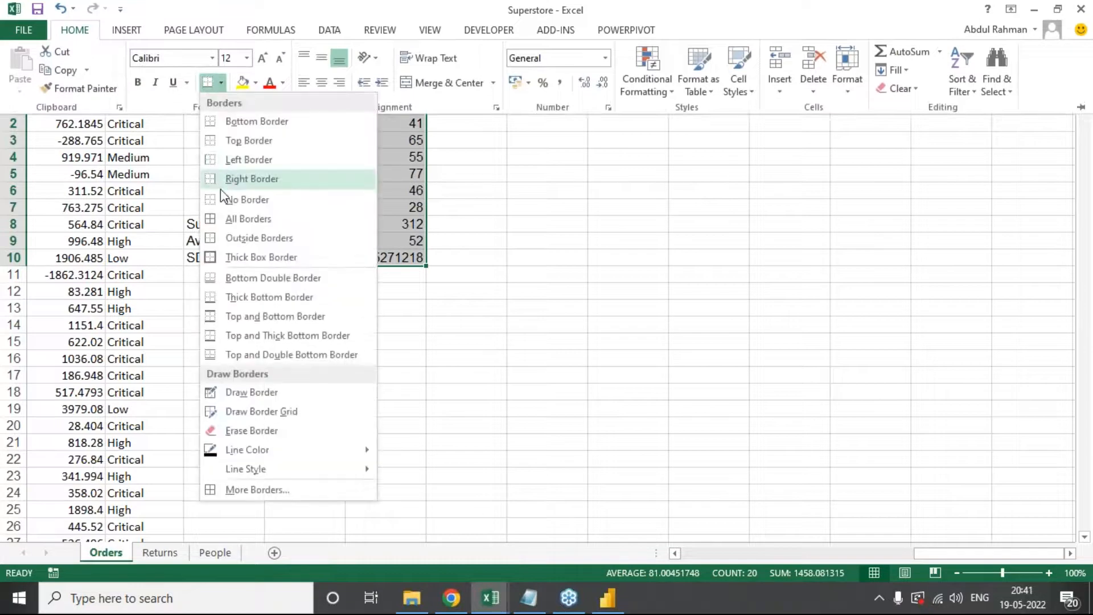
{"action": "left_click", "coordinate": [230, 223]}
{"action": "left_click", "coordinate": [378, 292]}
Step: Center the contents of cells X1:Y10 horizontally
{"action": "left_click_drag", "start_coordinate": [310, 104], "coordinate": [395, 254]}
{"action": "left_click", "coordinate": [76, 29]}
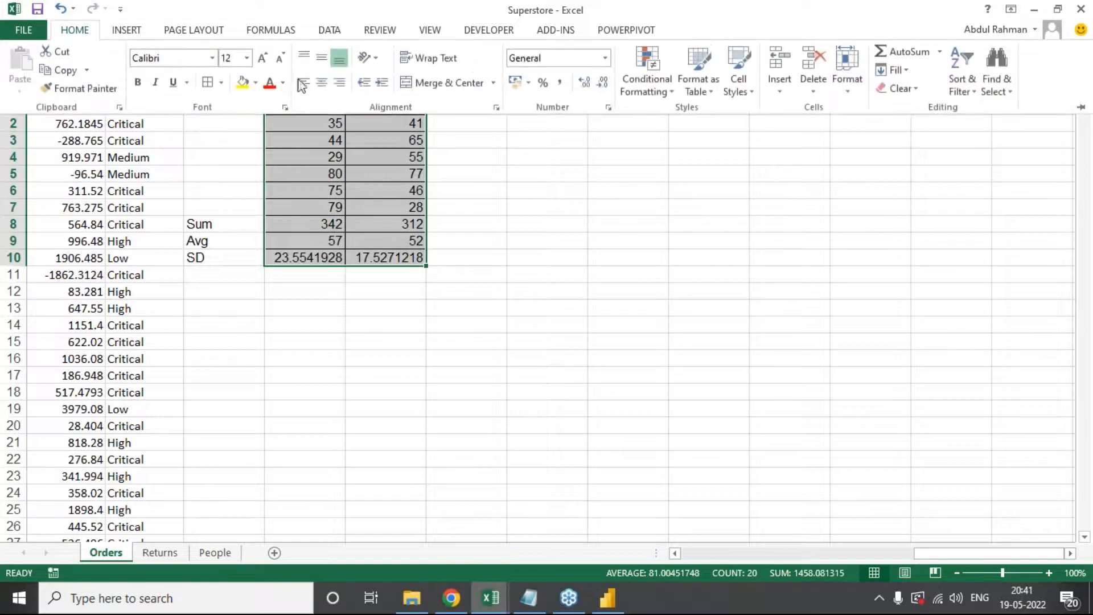
{"action": "left_click", "coordinate": [322, 82]}
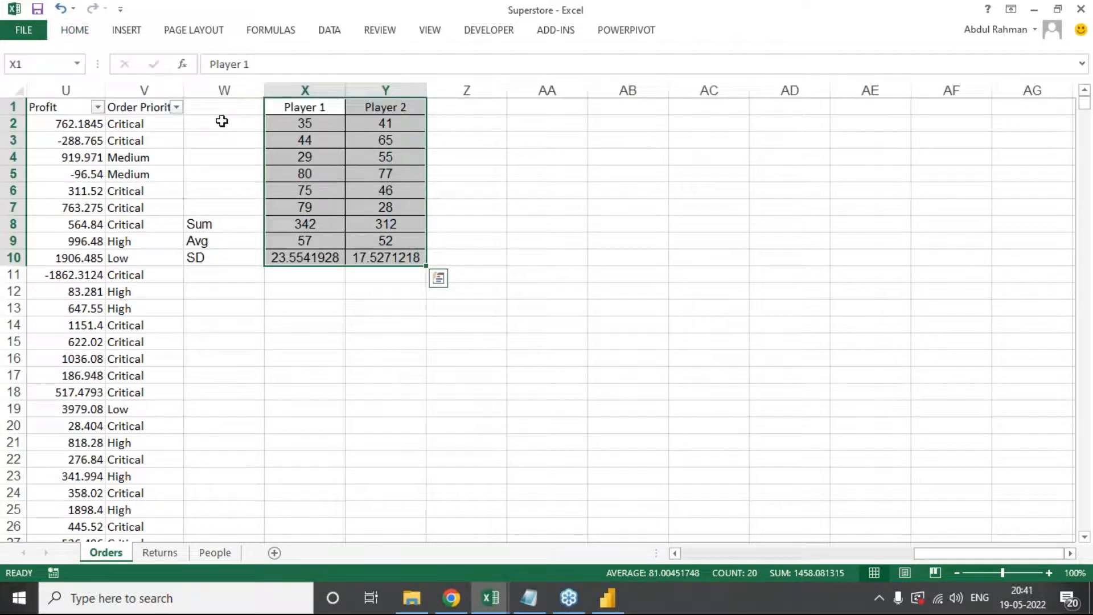
Step: Label the score rows Match 1 through Match 6 in cells W2:W7
{"action": "left_click", "coordinate": [222, 121]}
{"action": "type", "text": "Match 1"}
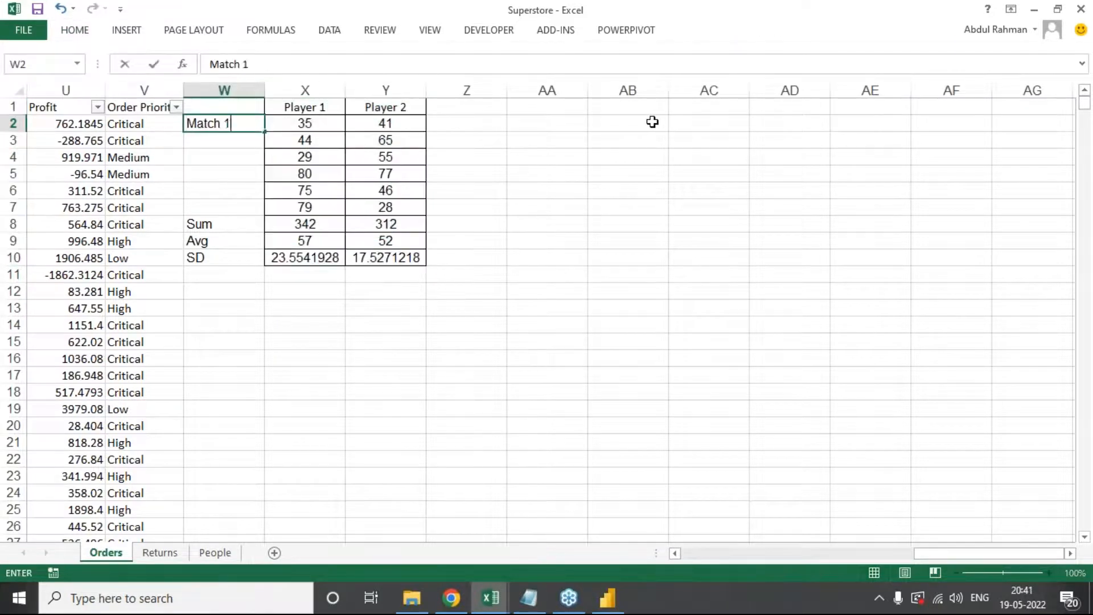
{"action": "key", "text": "Return"}
{"action": "type", "text": "Match 2"}
{"action": "key", "text": "Return"}
{"action": "type", "text": "Match 3"}
{"action": "key", "text": "Return"}
{"action": "type", "text": "Match 4"}
{"action": "key", "text": "Return"}
{"action": "type", "text": "Ma"}
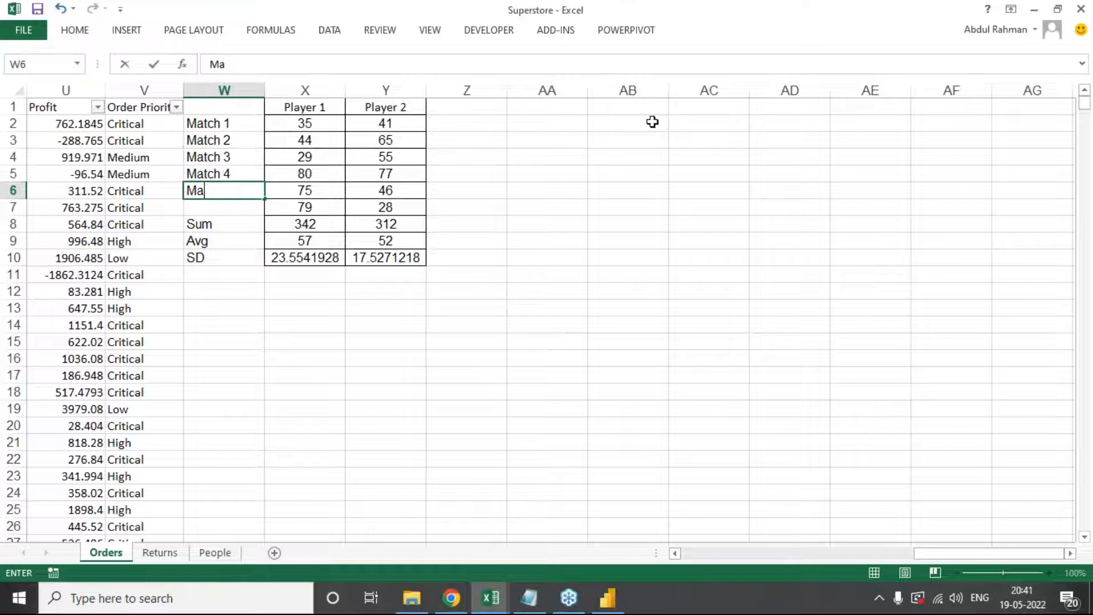
{"action": "type", "text": "tch 4"}
{"action": "key", "text": "BackSpace"}
{"action": "type", "text": "5"}
{"action": "key", "text": "Return"}
{"action": "type", "text": "Match "}
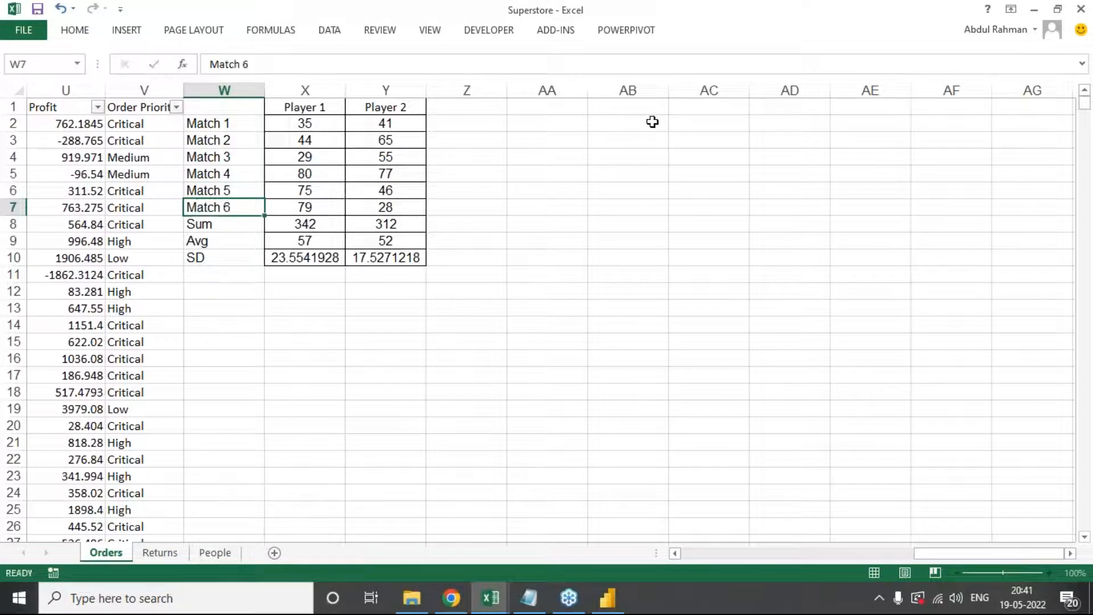
{"action": "type", "text": "6"}
{"action": "key", "text": "Return"}
Step: Select Player 1's Match 1 score in cell X2
{"action": "key", "text": "Up"}
{"action": "key", "text": "Up"}
{"action": "key", "text": "Up"}
{"action": "key", "text": "Up"}
{"action": "key", "text": "Up"}
{"action": "key", "text": "Up"}
{"action": "key", "text": "Up"}
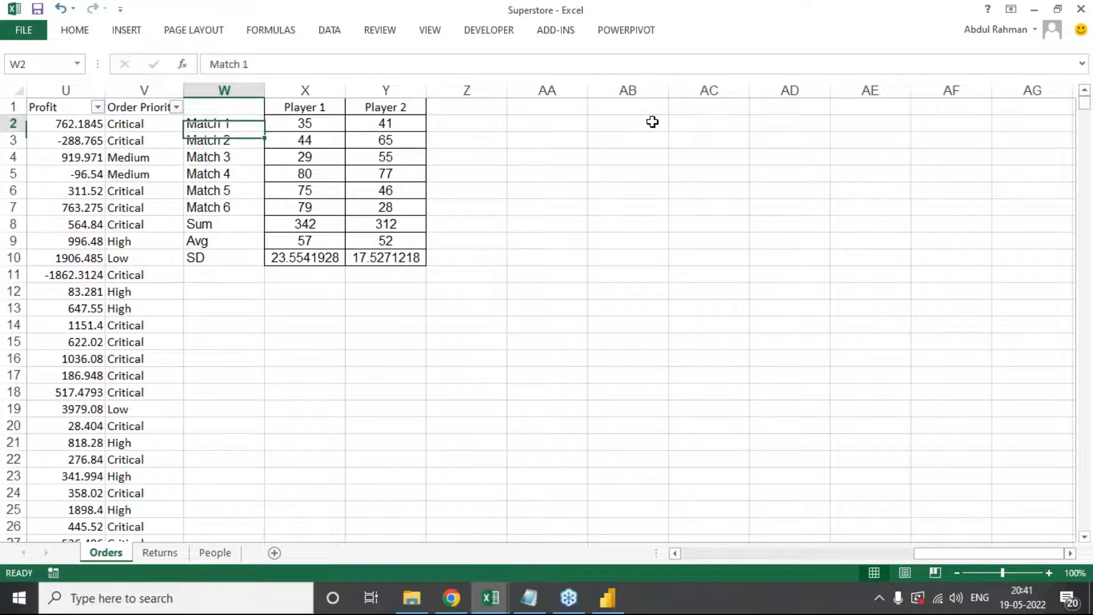
{"action": "key", "text": "Right"}
{"action": "key", "text": "Down"}
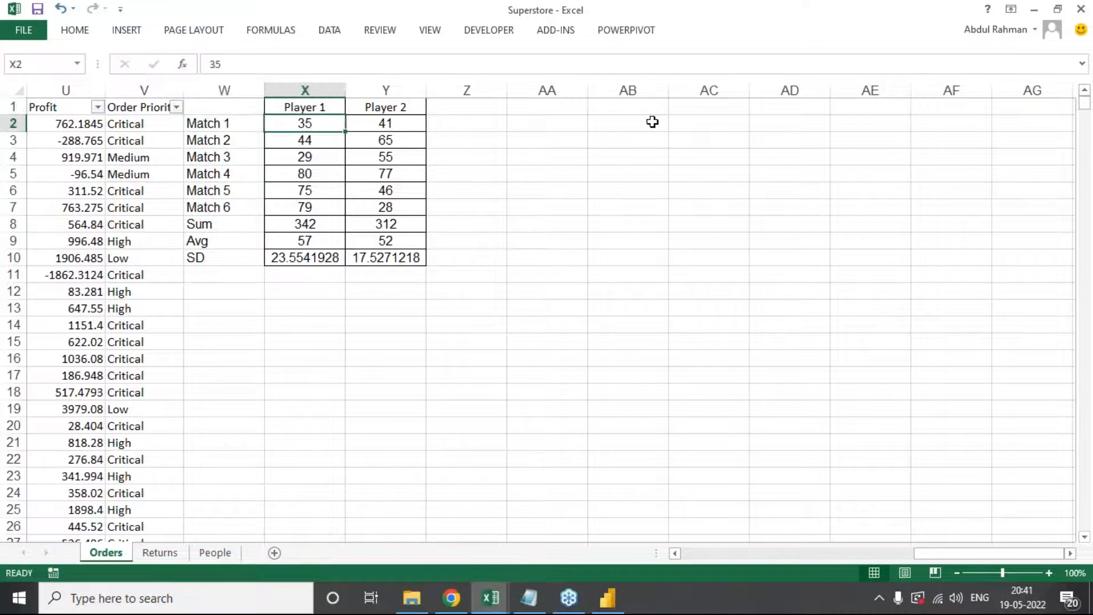
Step: Enter the label Target in cell X12 and the value 60 in cell Y12, below the score table
{"action": "key", "text": "Down"}
{"action": "key", "text": "Down"}
{"action": "key", "text": "Up"}
{"action": "key", "text": "Up"}
{"action": "key", "text": "Down"}
{"action": "key", "text": "Down"}
{"action": "key", "text": "Down"}
{"action": "key", "text": "Down"}
{"action": "key", "text": "Down"}
{"action": "key", "text": "Down"}
{"action": "key", "text": "Down"}
{"action": "key", "text": "Down"}
{"action": "key", "text": "Down"}
{"action": "key", "text": "Down"}
{"action": "key", "text": "Down"}
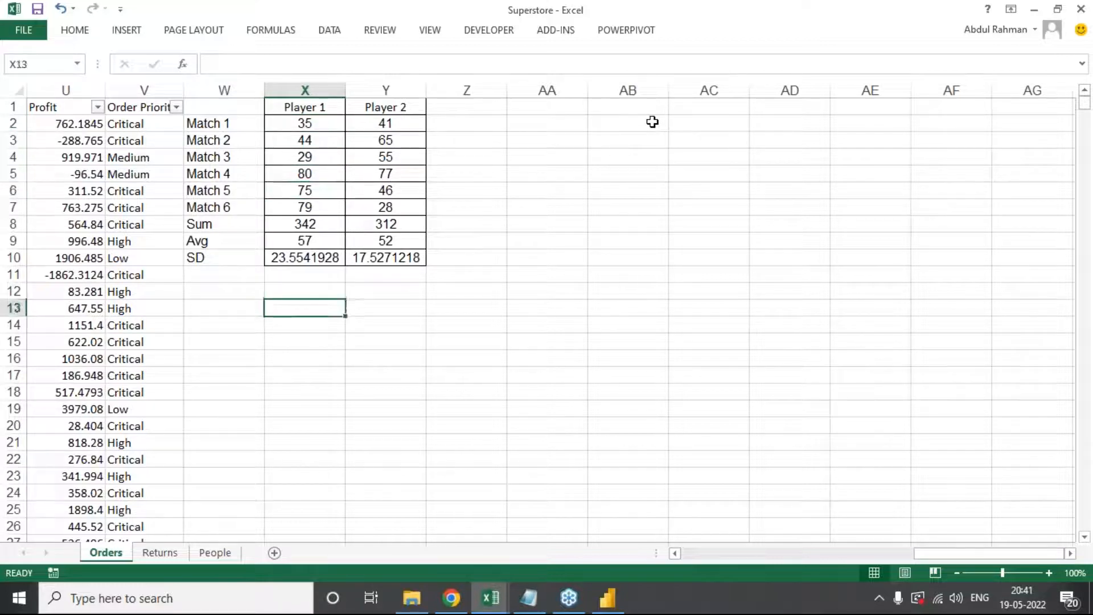
{"action": "key", "text": "Up"}
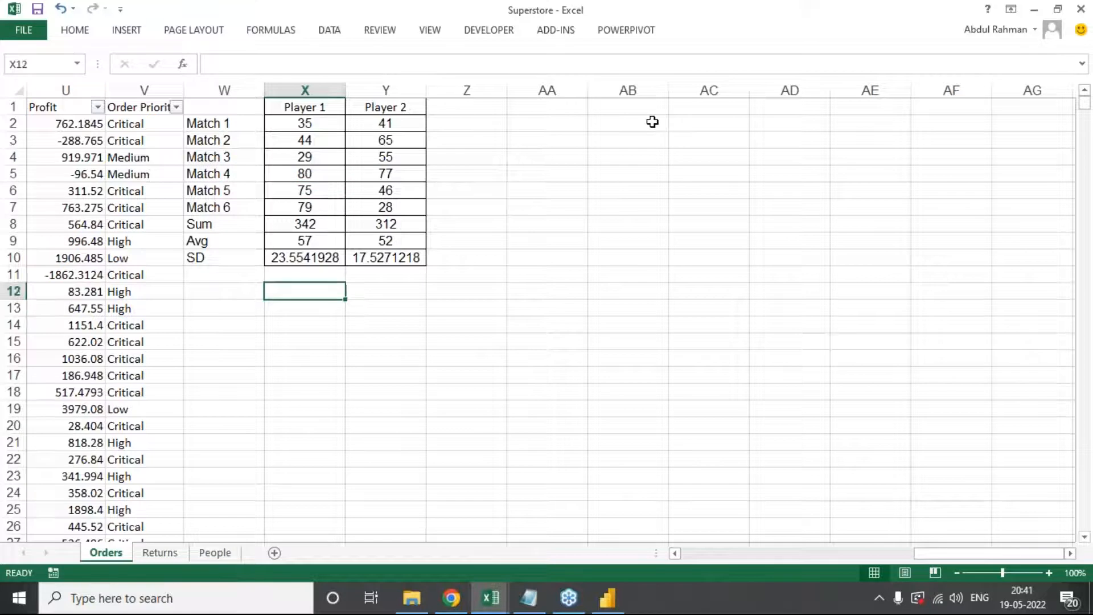
{"action": "type", "text": "Target"}
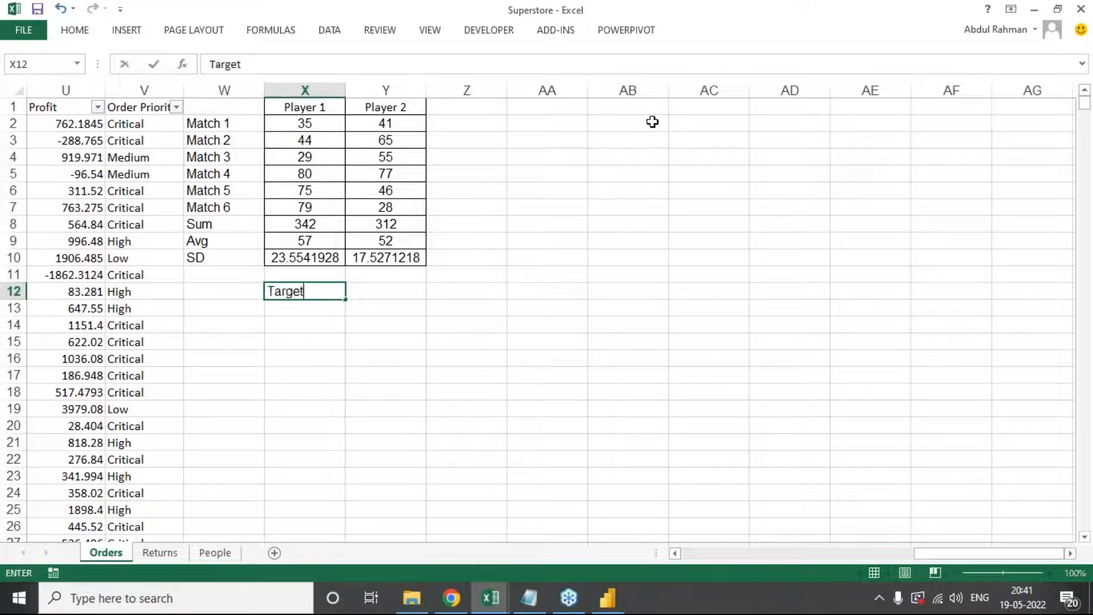
{"action": "key", "text": "Tab"}
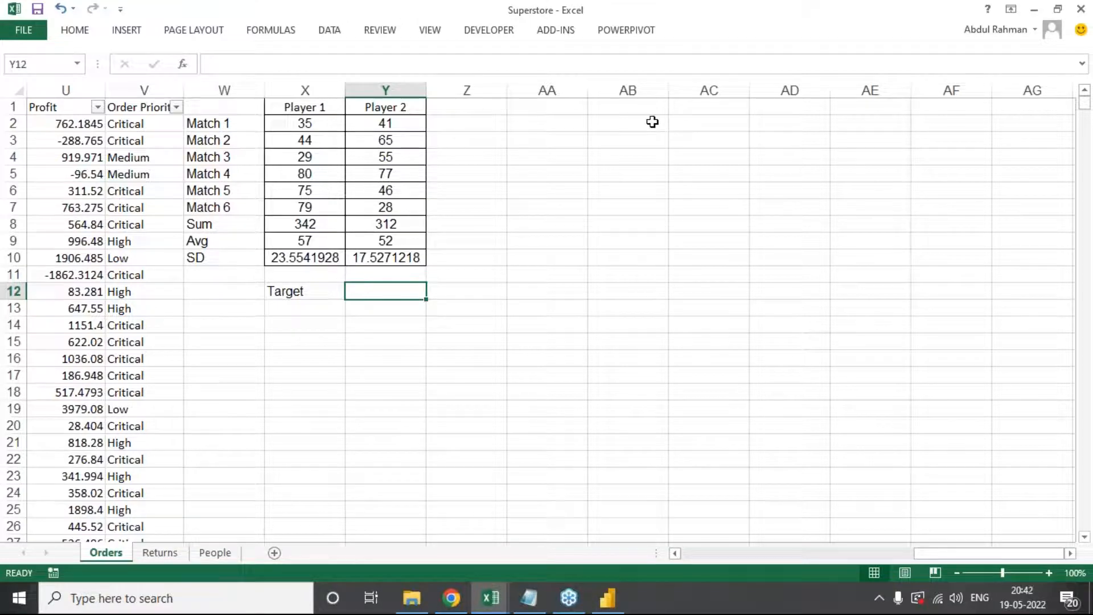
{"action": "type", "text": "60"}
{"action": "key", "text": "Return"}
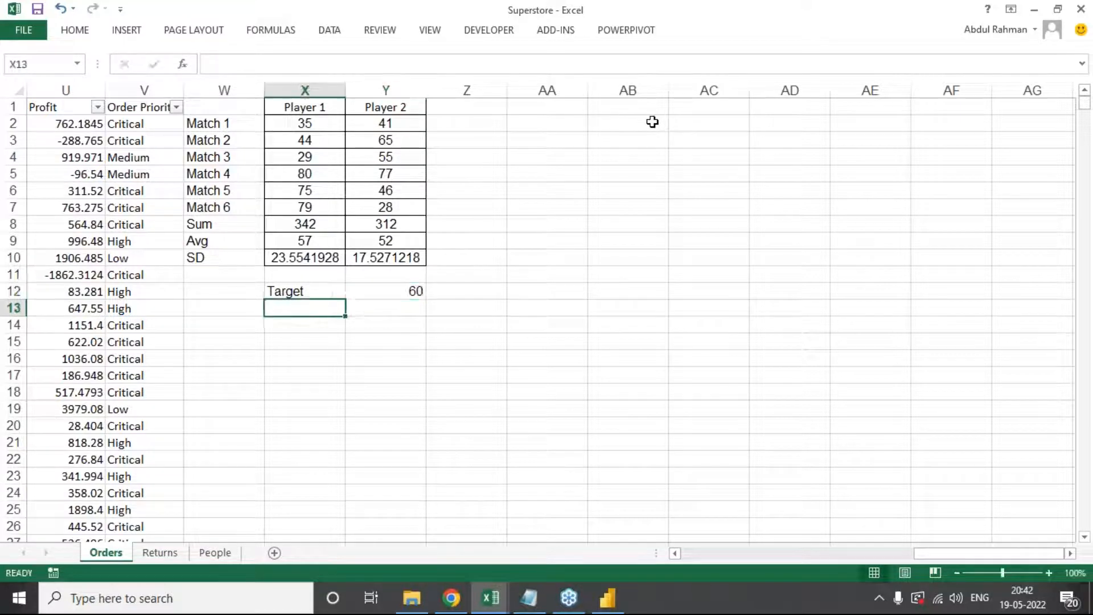
Step: Change the target value in cell Y12 to 55
{"action": "key", "text": "Right"}
{"action": "key", "text": "Up"}
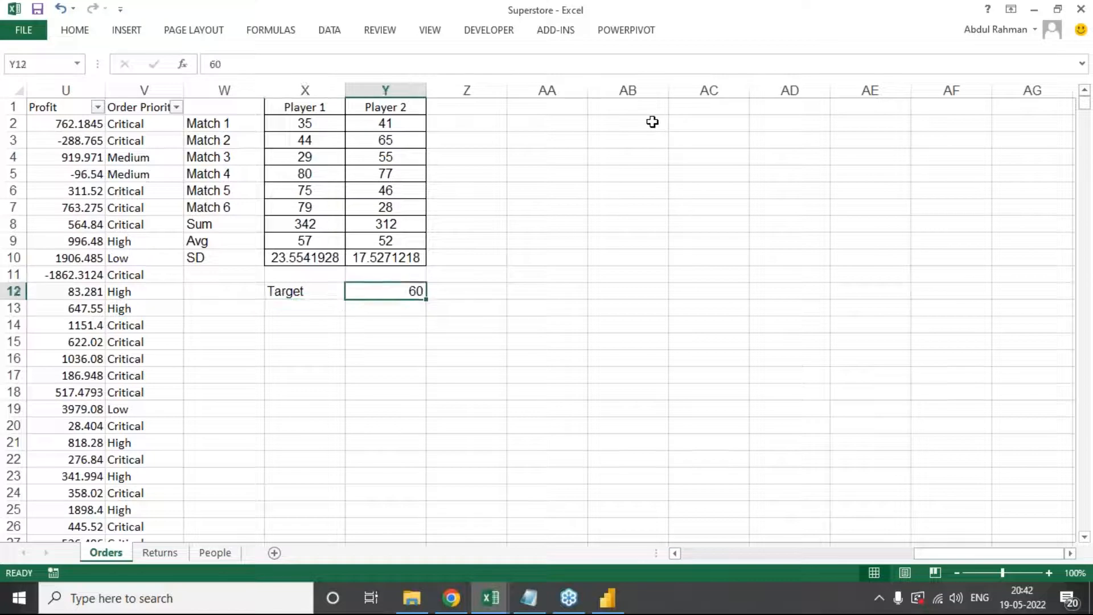
{"action": "type", "text": "55"}
{"action": "key", "text": "Return"}
Step: Enter the label Overs in cell X13 and the value 5 in cell Y13
{"action": "key", "text": "Left"}
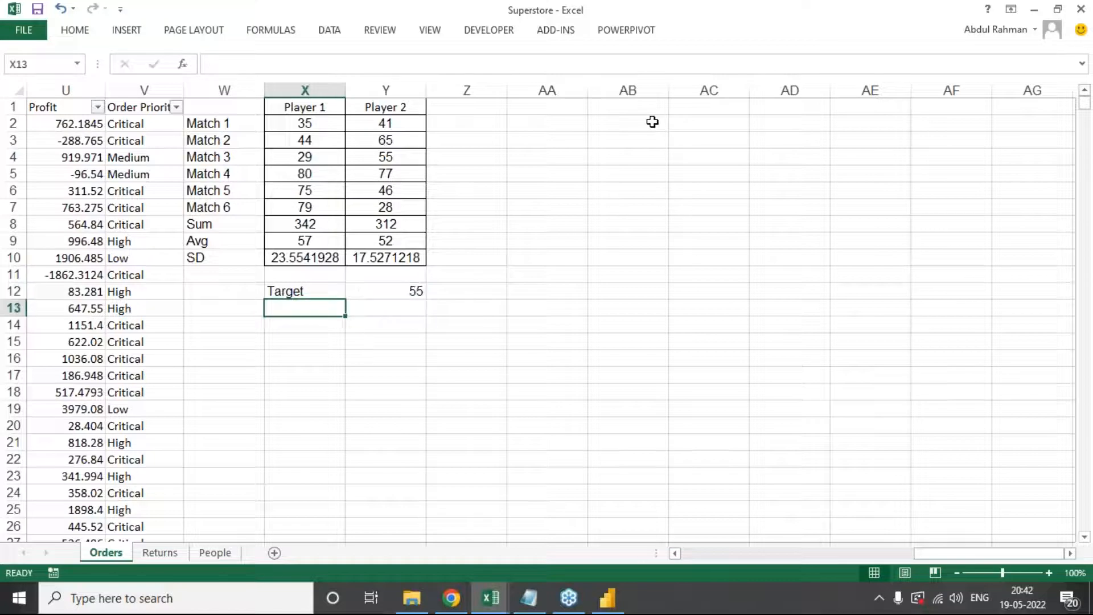
{"action": "key", "text": "BackSpace"}
{"action": "type", "text": "B"}
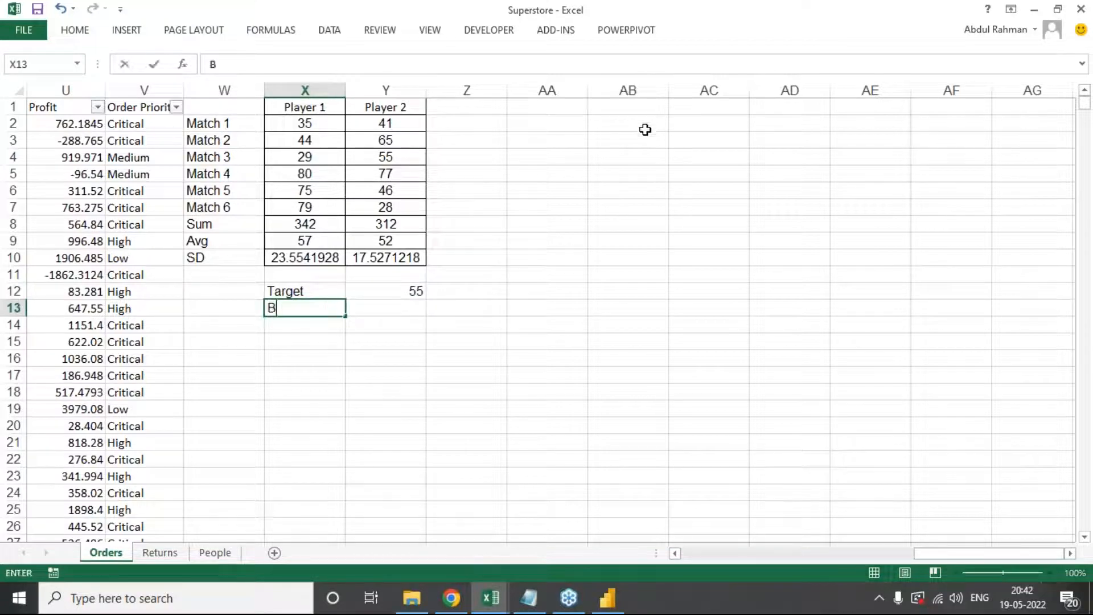
{"action": "key", "text": "BackSpace"}
{"action": "type", "text": "Overs"}
{"action": "key", "text": "Tab"}
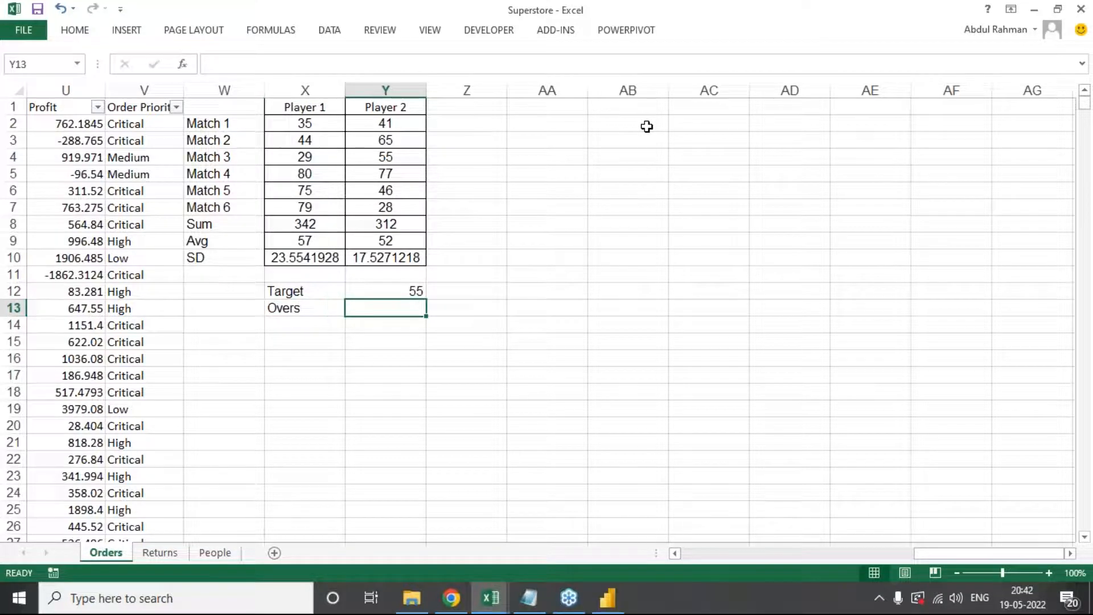
{"action": "type", "text": "5"}
{"action": "key", "text": "Return"}
{"action": "key", "text": "Up"}
Step: Compare Player 1 and Player 2 on their Match 1 and Match 2 scores, their full score columns and their averages
{"action": "left_click", "coordinate": [306, 108]}
{"action": "left_click", "coordinate": [367, 108]}
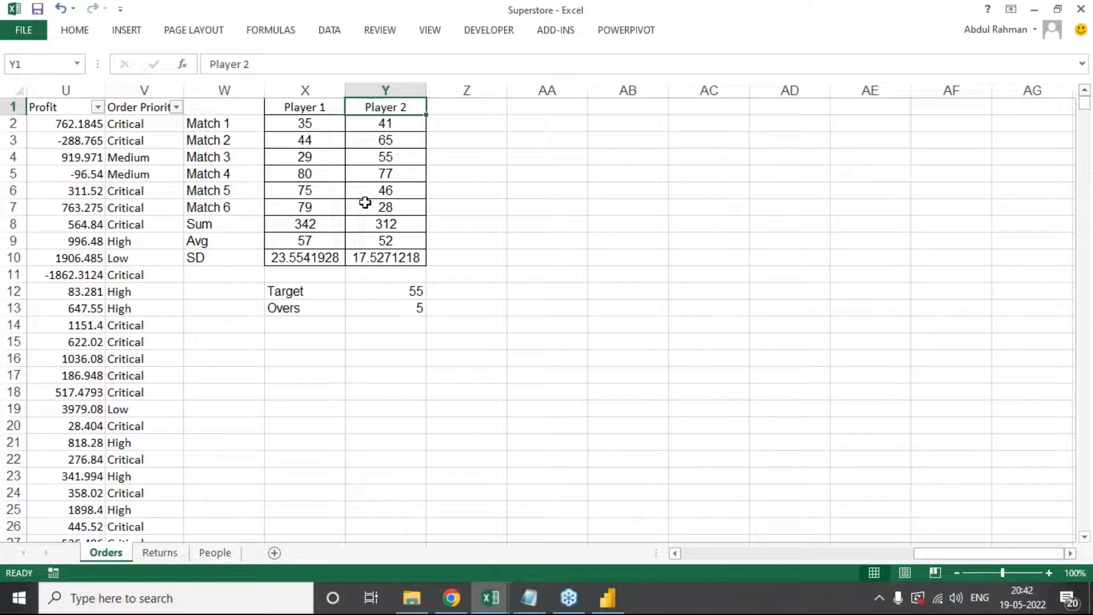
{"action": "left_click", "coordinate": [228, 125]}
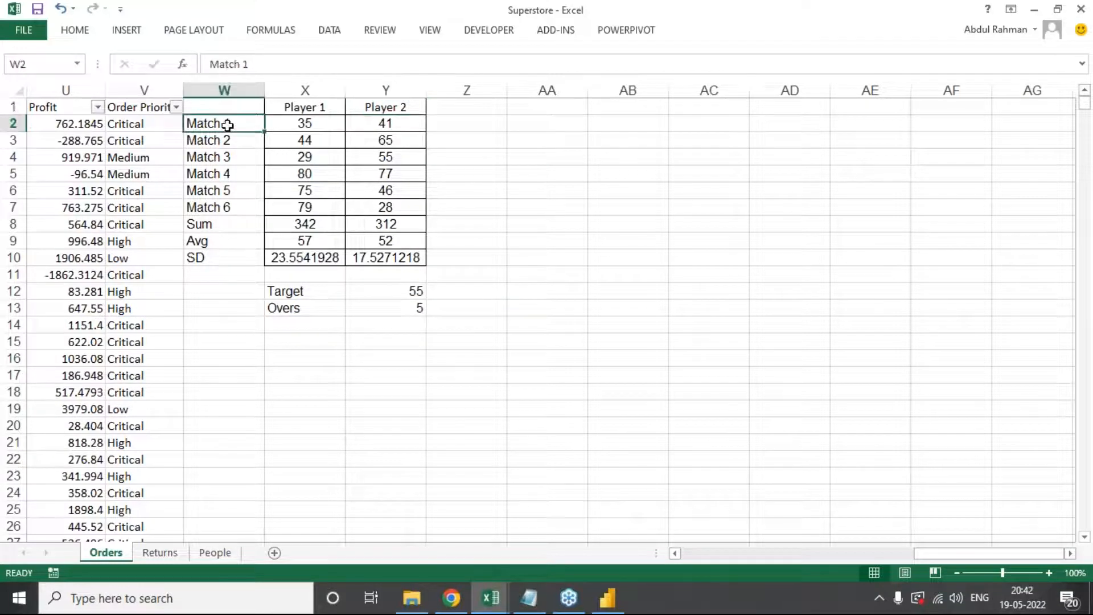
{"action": "left_click", "coordinate": [309, 122]}
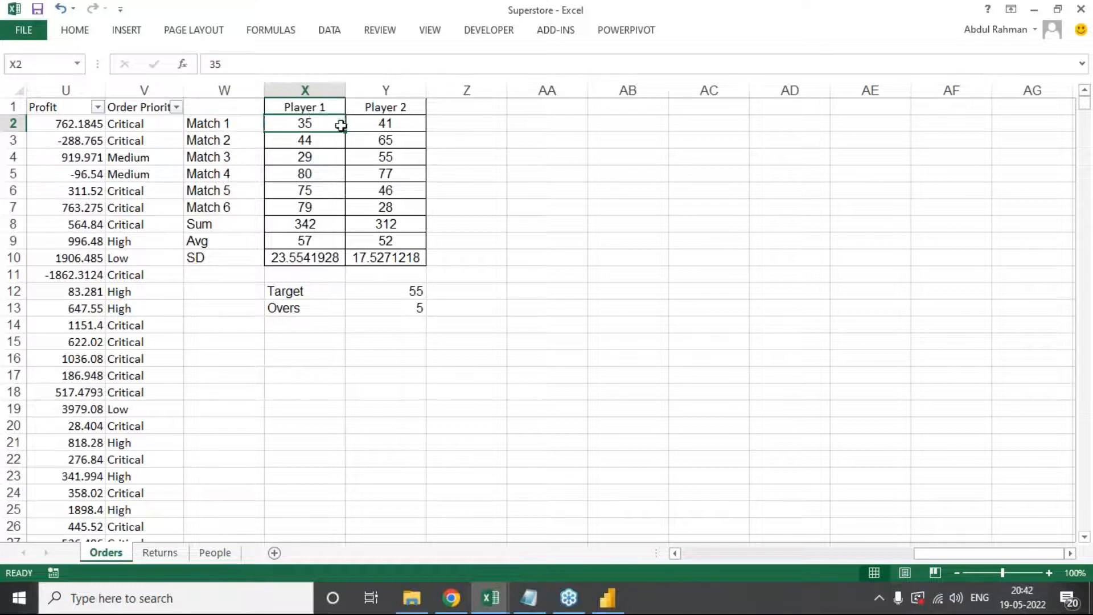
{"action": "left_click", "coordinate": [379, 127]}
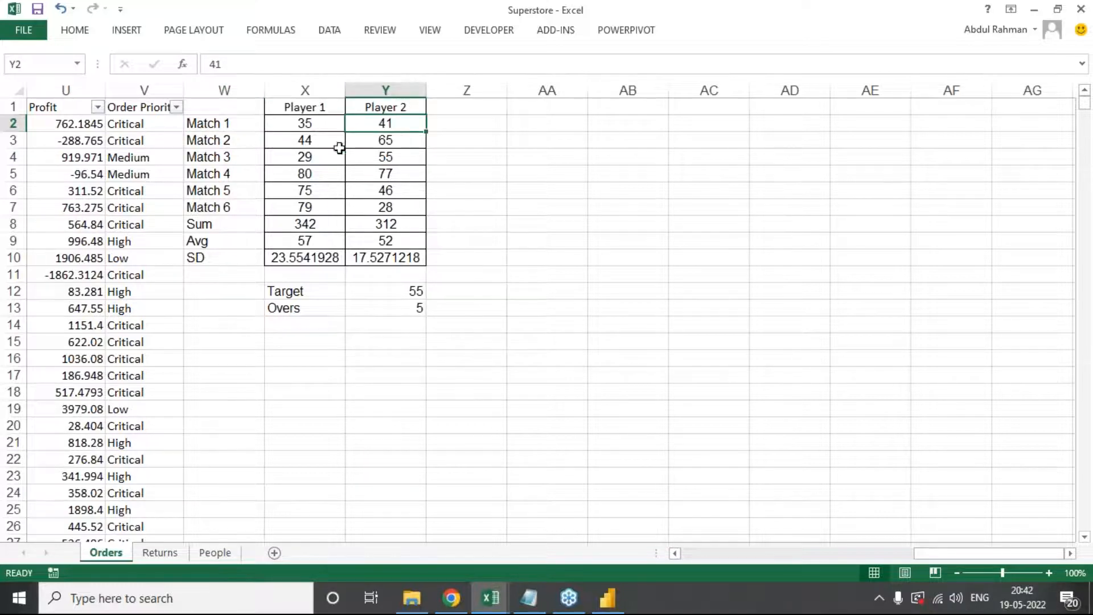
{"action": "left_click", "coordinate": [233, 147]}
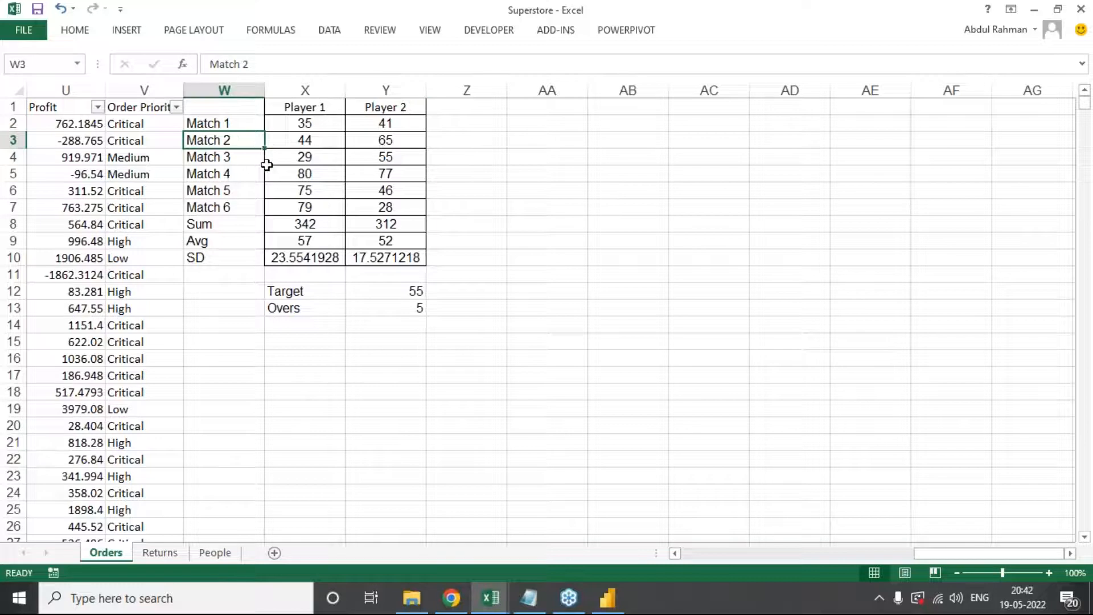
{"action": "left_click", "coordinate": [308, 143]}
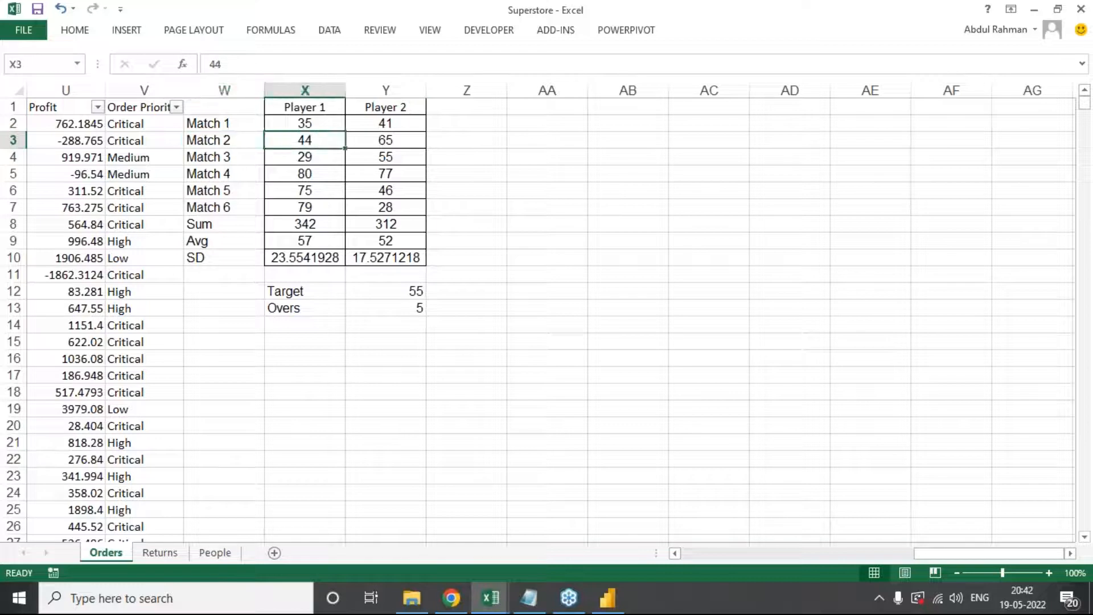
{"action": "left_click", "coordinate": [387, 141]}
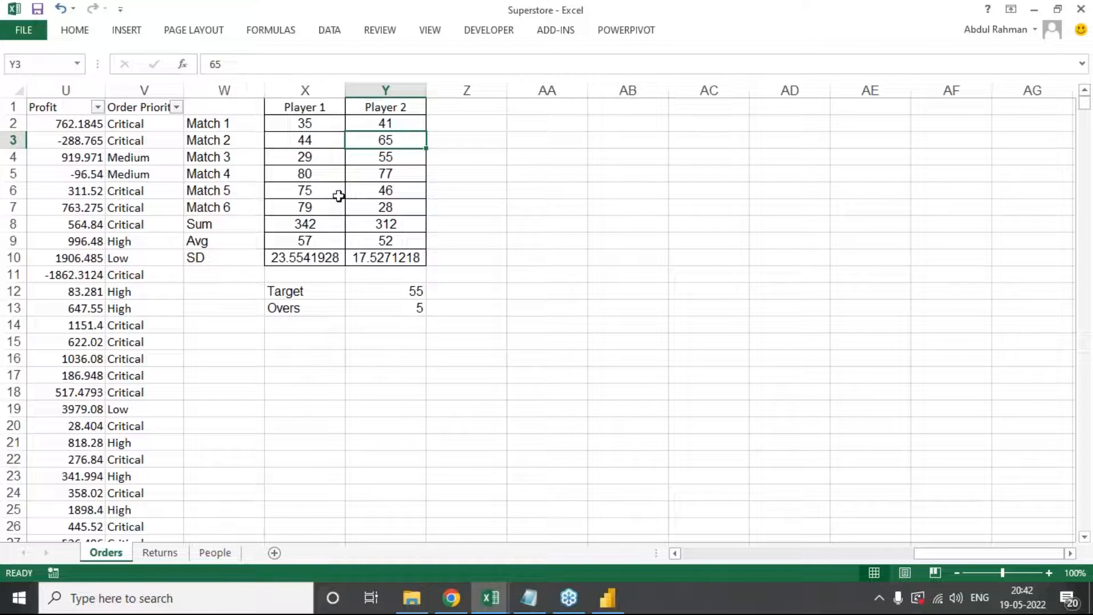
{"action": "left_click", "coordinate": [306, 121]}
{"action": "left_click_drag", "start_coordinate": [306, 121], "coordinate": [320, 212]}
{"action": "left_click", "coordinate": [317, 242]}
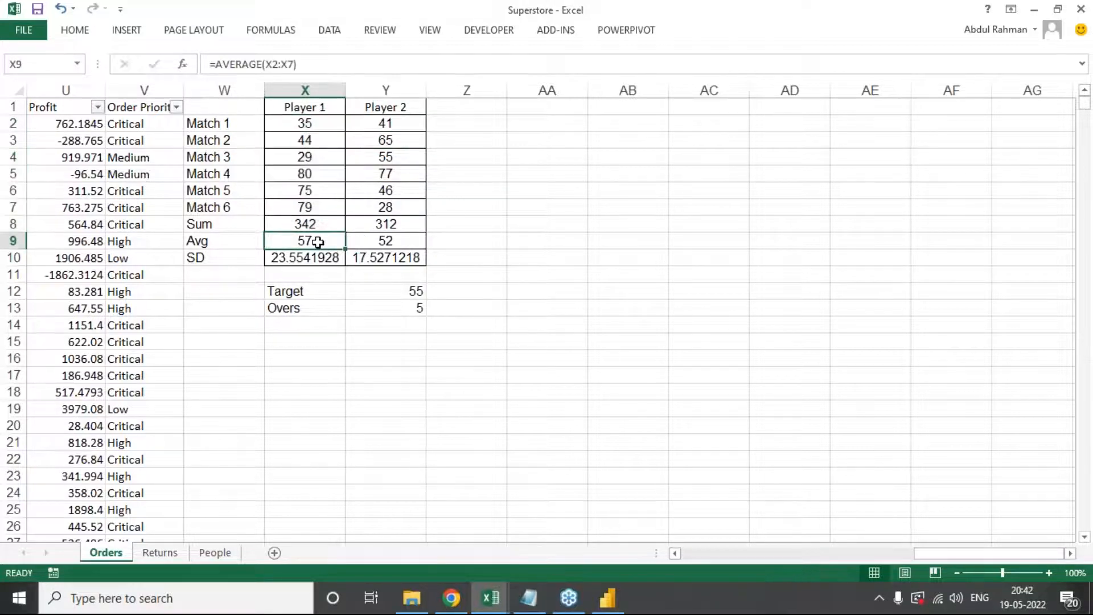
{"action": "left_click_drag", "start_coordinate": [315, 103], "coordinate": [324, 224]}
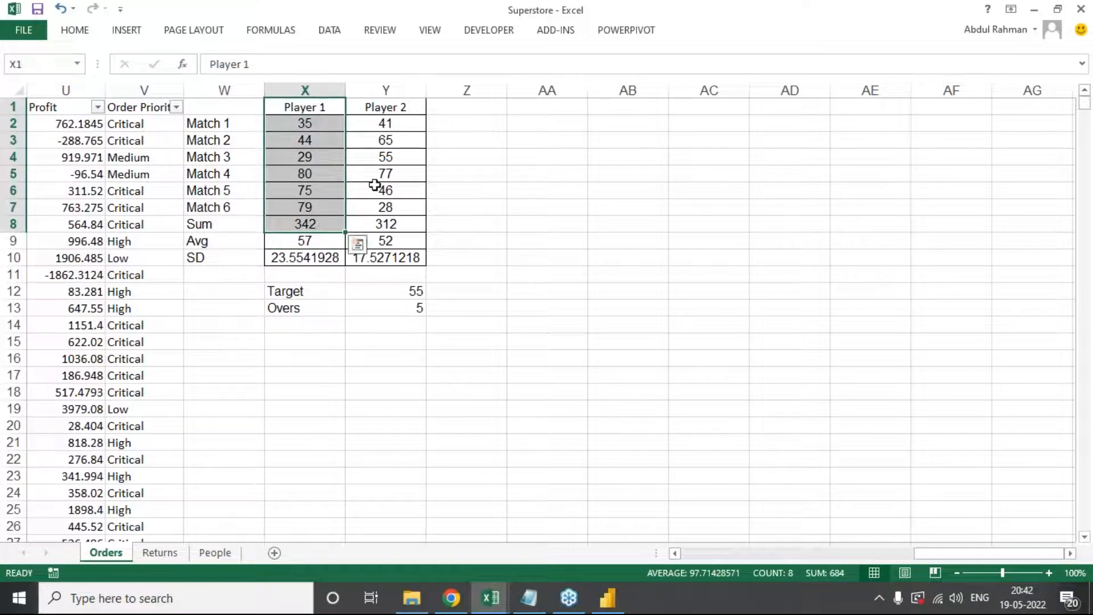
{"action": "left_click_drag", "start_coordinate": [390, 106], "coordinate": [386, 209]}
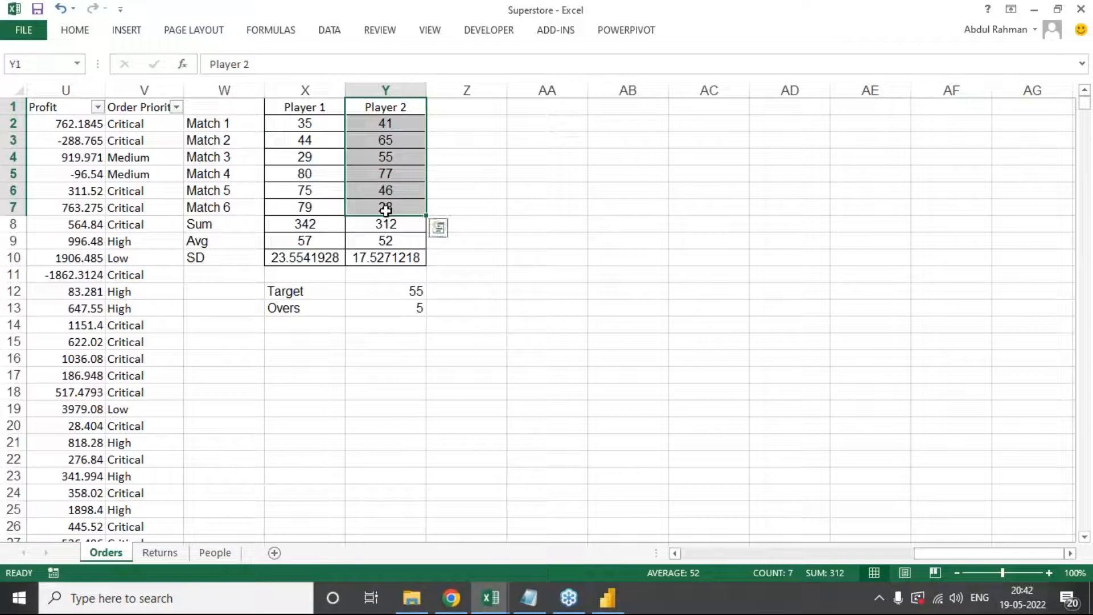
{"action": "left_click", "coordinate": [399, 242]}
Step: Try a Match 5 score of 50 for Player 2 in cell Y6, and undo the change
{"action": "left_click", "coordinate": [393, 192]}
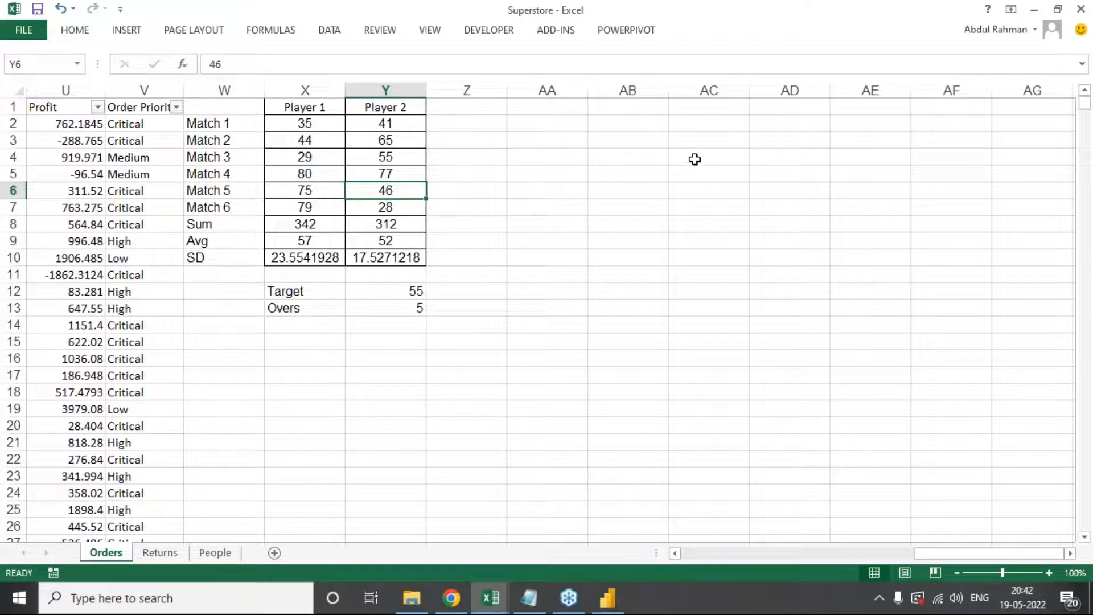
{"action": "type", "text": "50"}
{"action": "key", "text": "Return"}
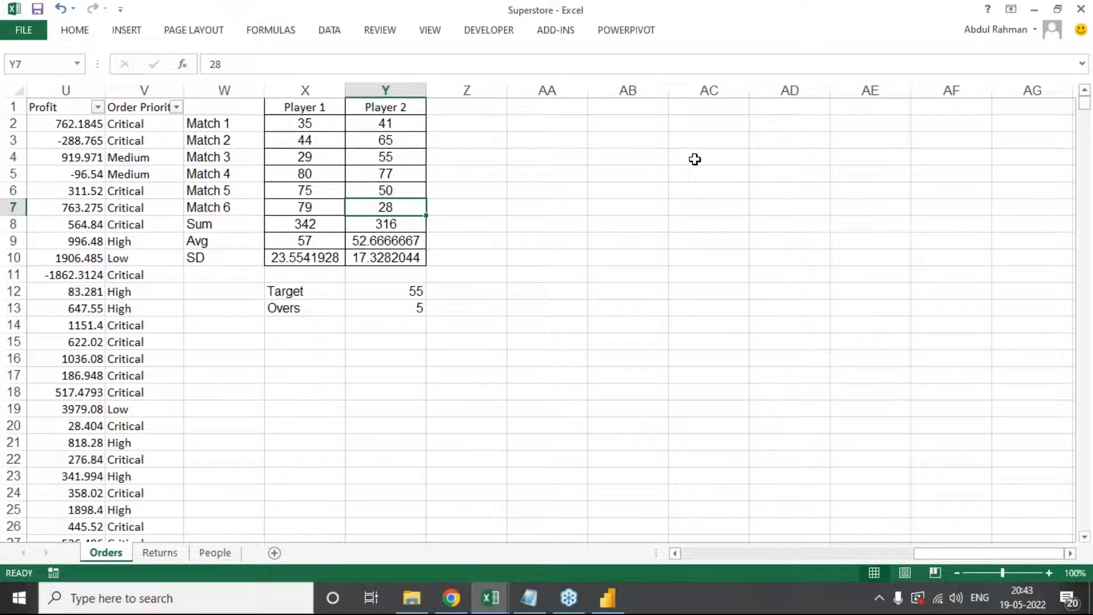
{"action": "key", "text": "ctrl+z"}
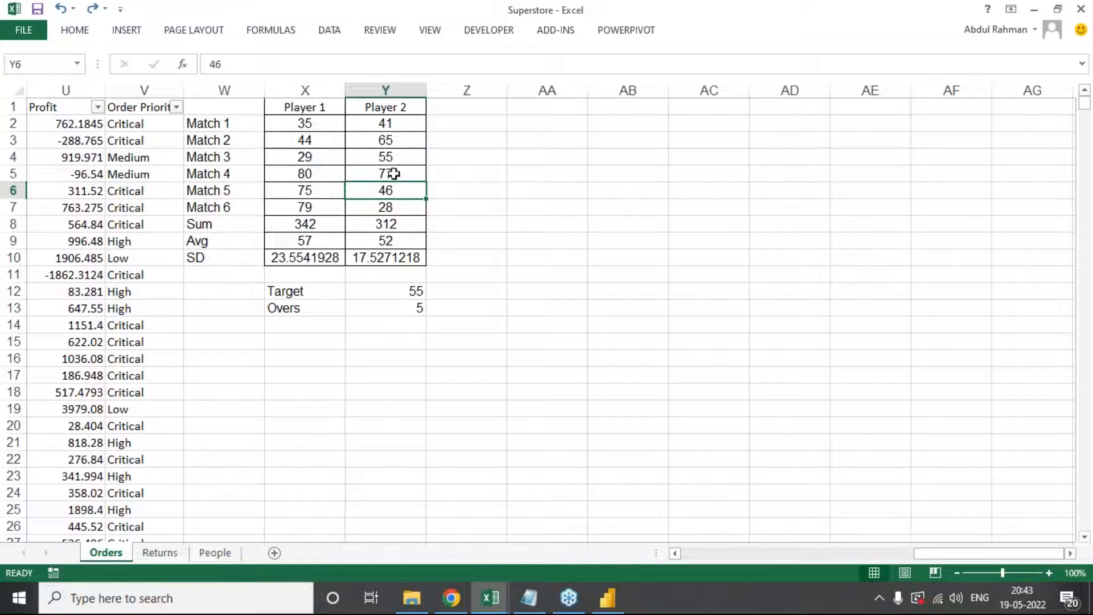
Step: Compare both players' averages with the target in row 12 and examine their standard deviations in row 10
{"action": "left_click_drag", "start_coordinate": [318, 111], "coordinate": [397, 239]}
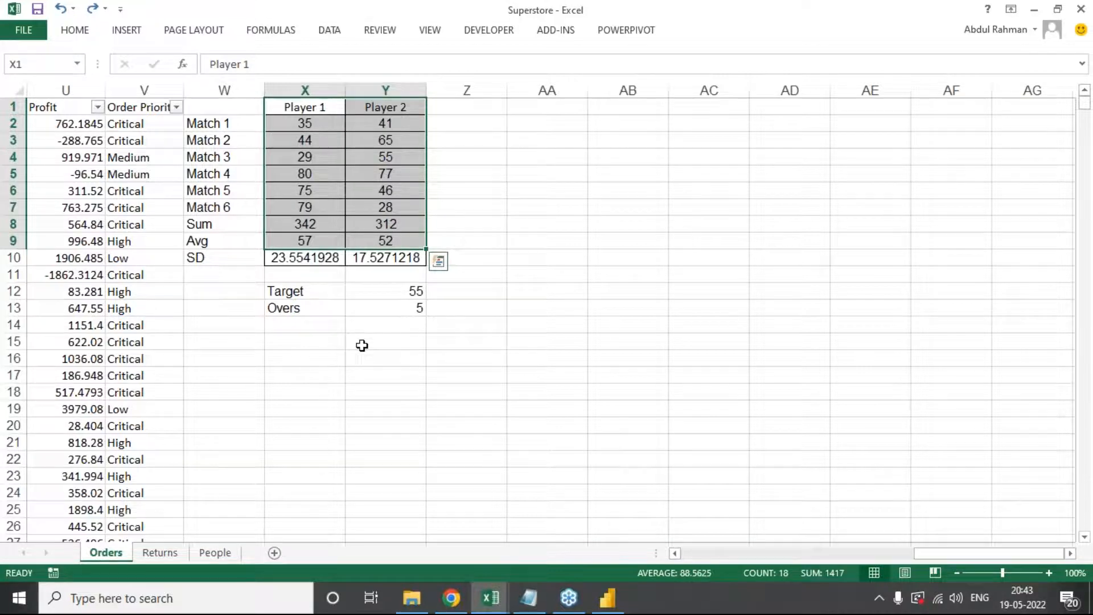
{"action": "left_click", "coordinate": [310, 108]}
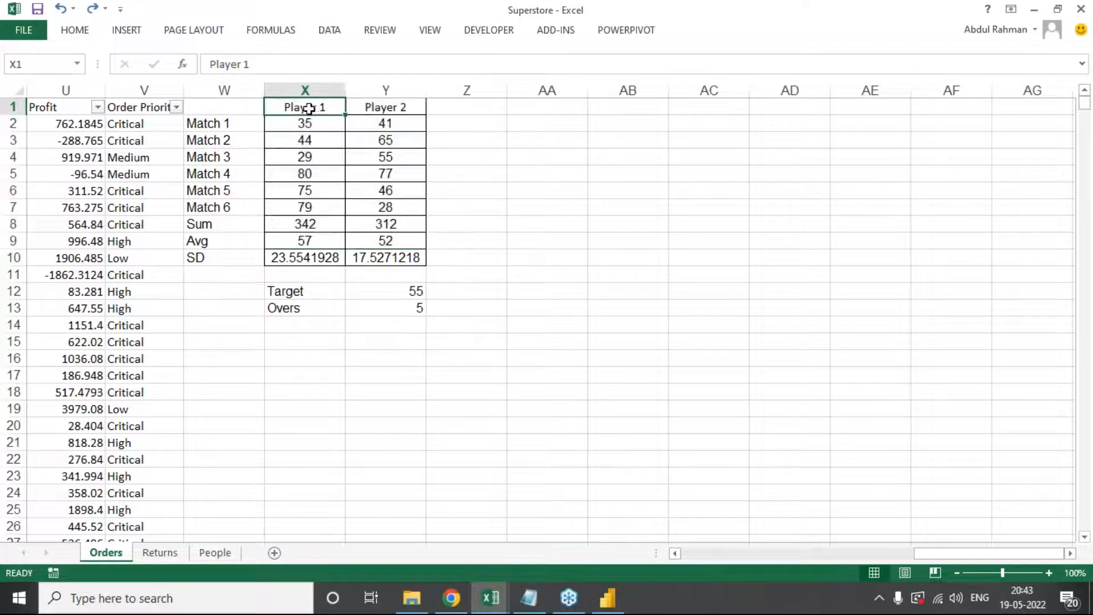
{"action": "left_click", "coordinate": [400, 109]}
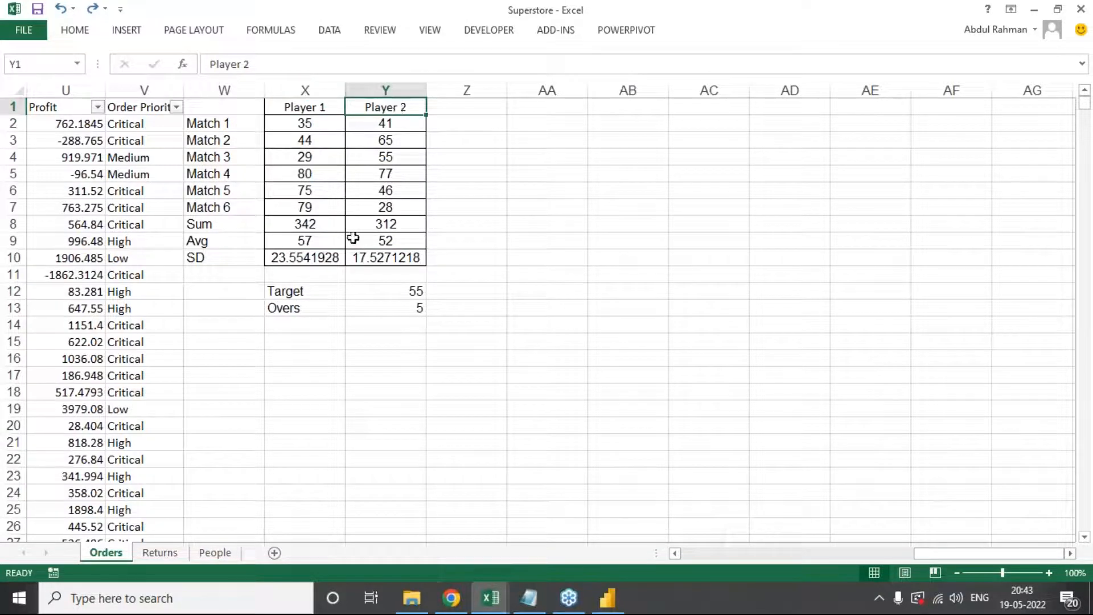
{"action": "left_click", "coordinate": [304, 245]}
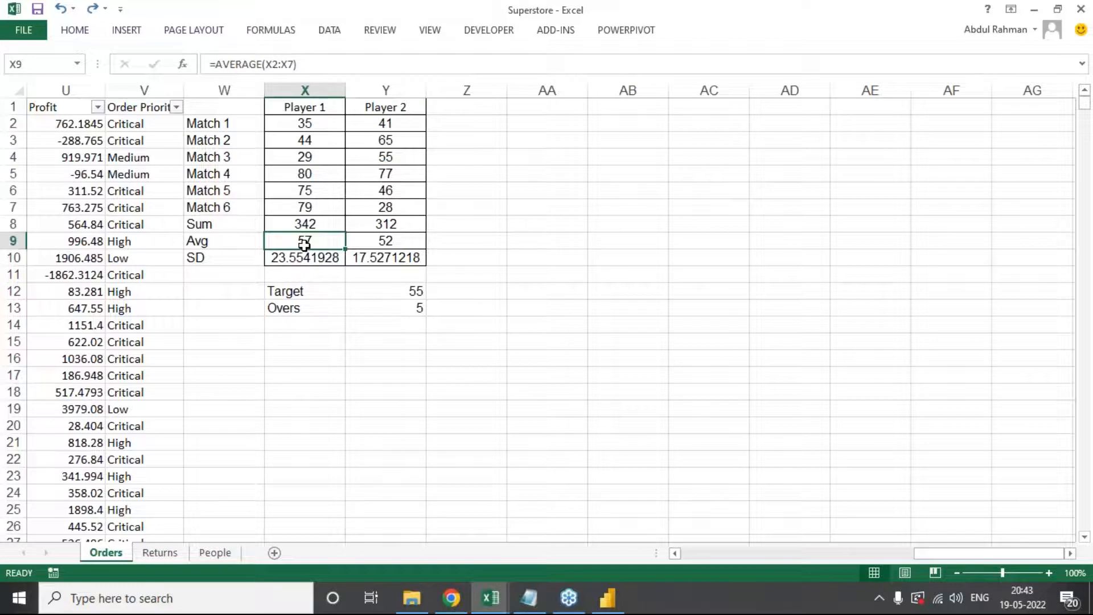
{"action": "left_click", "coordinate": [409, 242]}
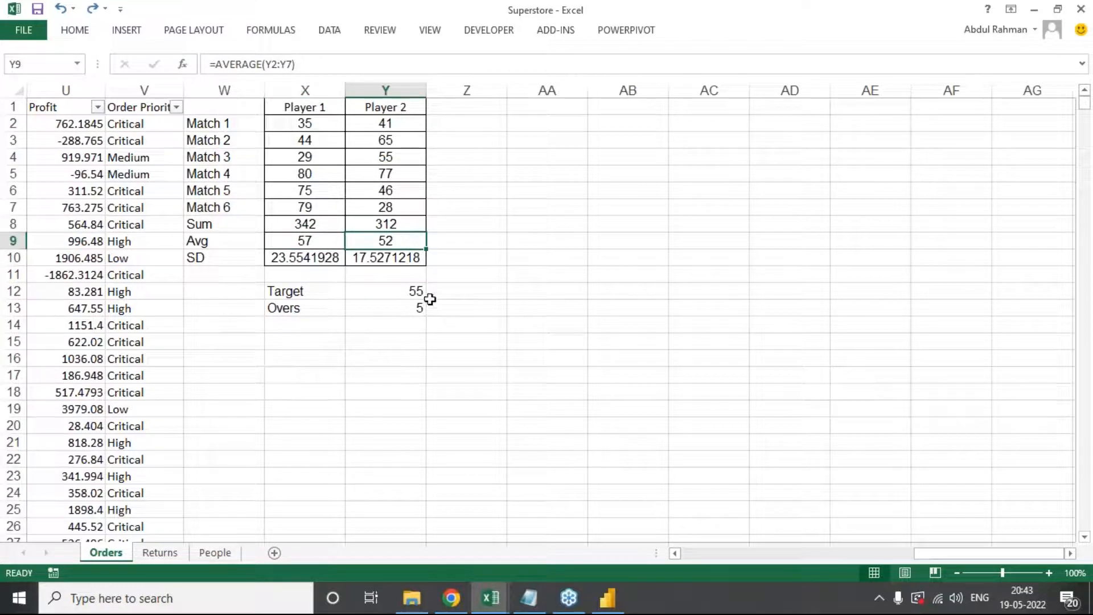
{"action": "left_click_drag", "start_coordinate": [306, 291], "coordinate": [404, 291]}
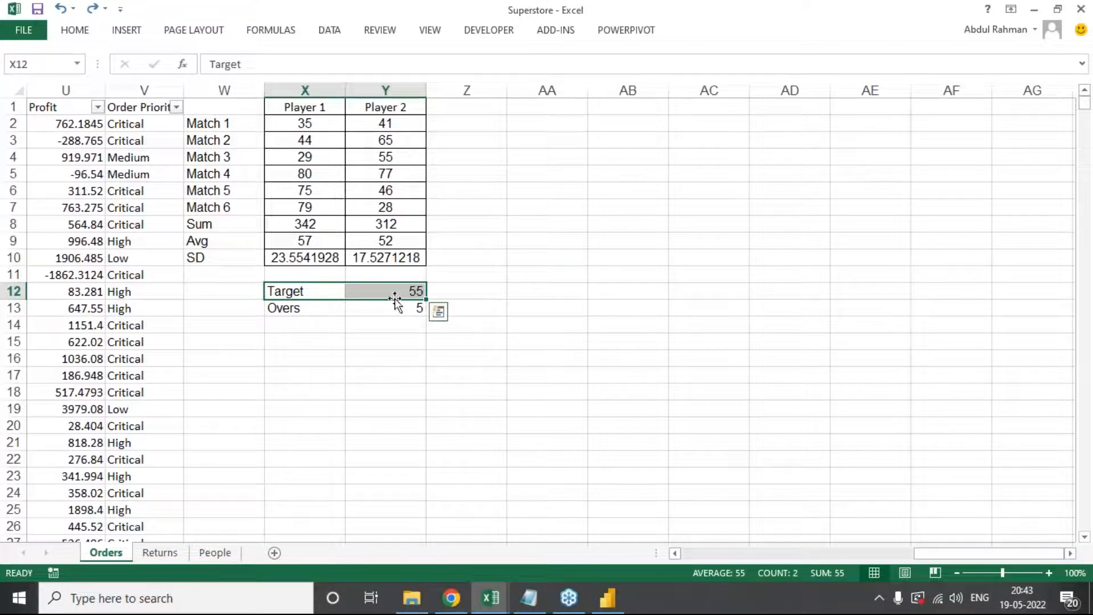
{"action": "left_click", "coordinate": [394, 294]}
{"action": "left_click", "coordinate": [310, 243]}
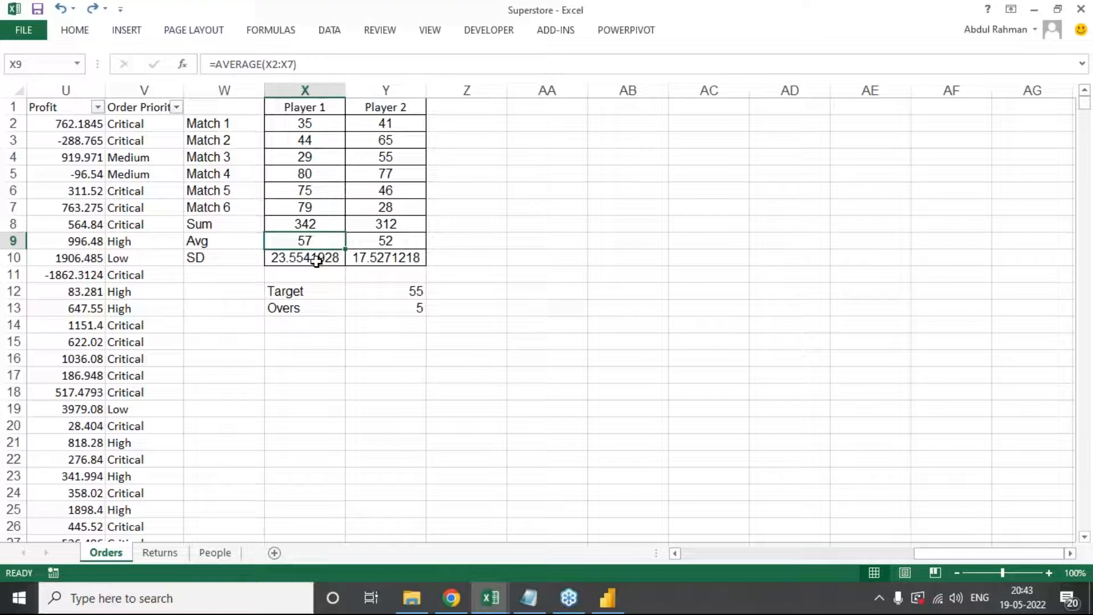
{"action": "left_click", "coordinate": [317, 262]}
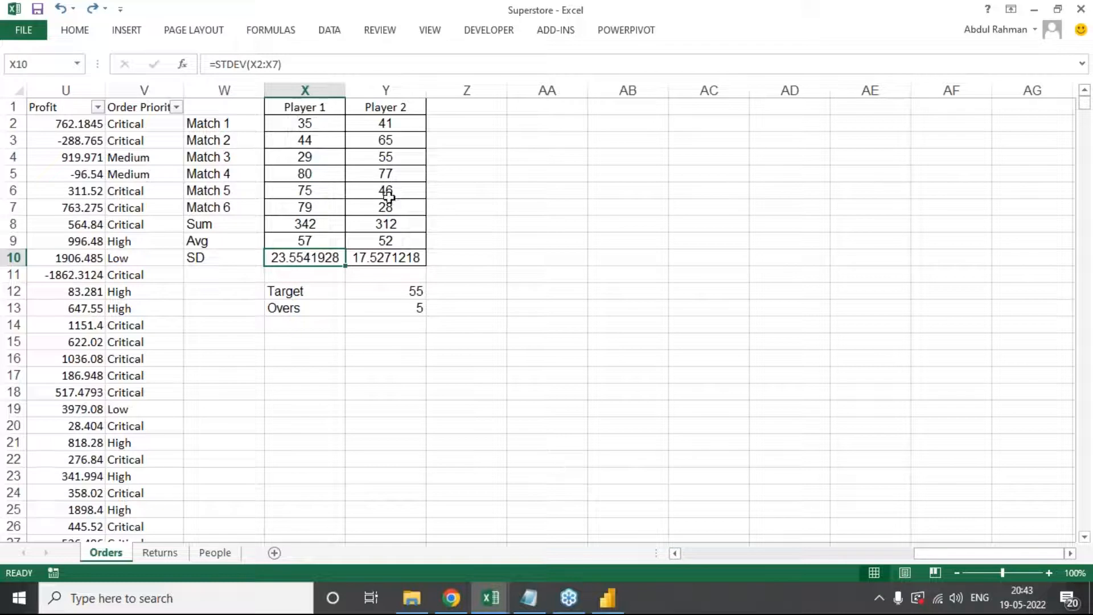
{"action": "left_click", "coordinate": [386, 257]}
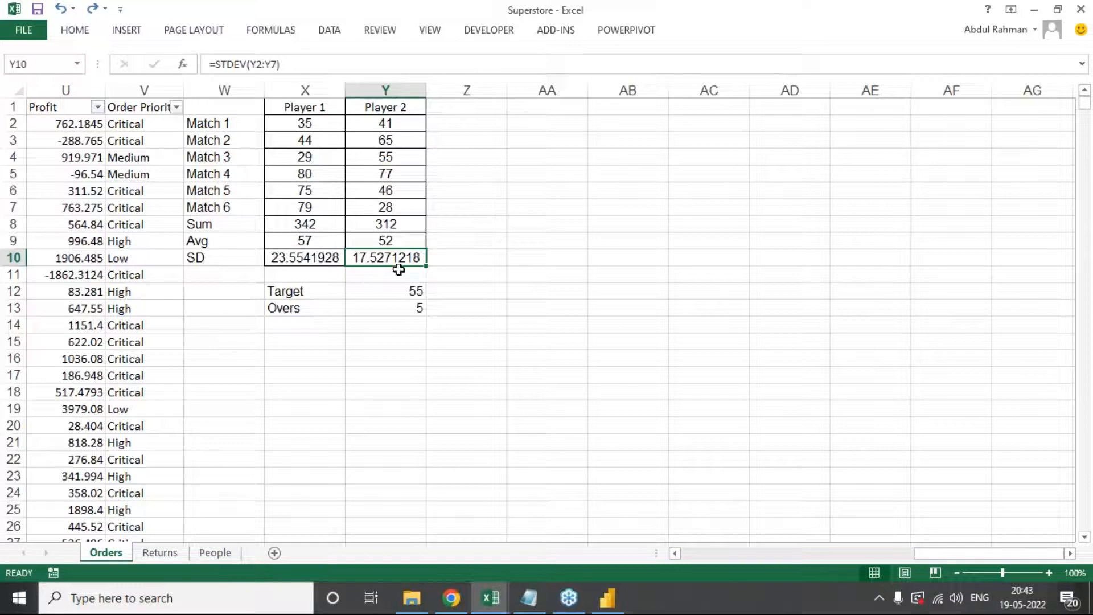
Step: Calculate Player 2's average plus standard deviation in cell Z9 with the formula =Y9+Y10
{"action": "left_click", "coordinate": [463, 243]}
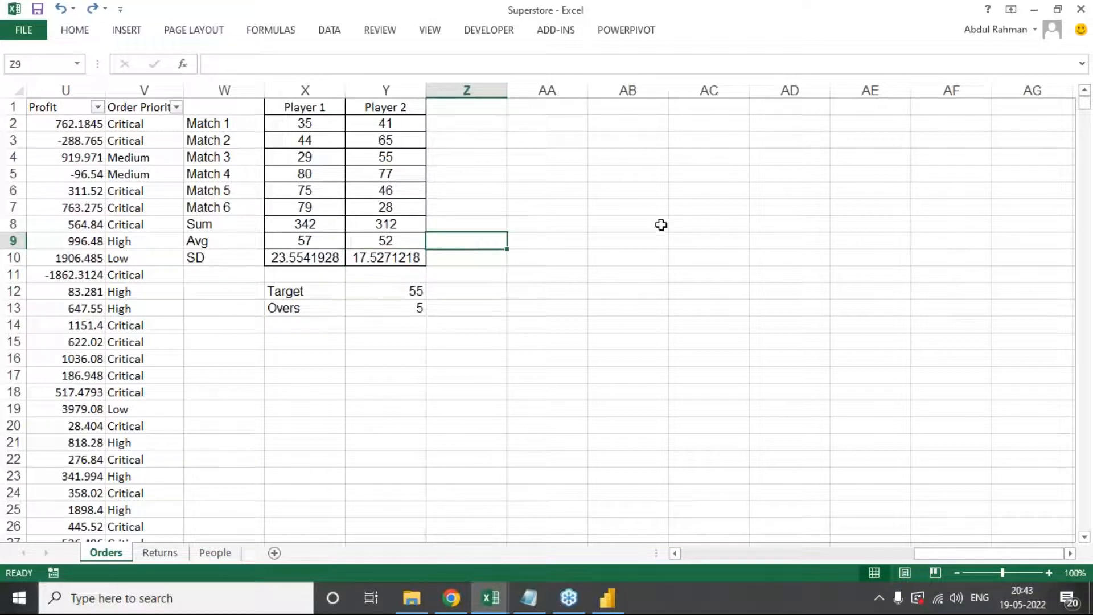
{"action": "key", "text": "Right"}
{"action": "key", "text": "Left"}
{"action": "type", "text": "="}
{"action": "key", "text": "Left"}
{"action": "type", "text": "+"}
{"action": "type", "text": "Y10"}
{"action": "key", "text": "ctrl+Return"}
Step: Calculate Player 2's average minus standard deviation in cell AA9 with the formula =Y9-Y10, and review both of Player 2's range values
{"action": "key", "text": "Right"}
{"action": "type", "text": "="}
{"action": "key", "text": "Left"}
{"action": "key", "text": "Left"}
{"action": "type", "text": "-"}
{"action": "key", "text": "Left"}
{"action": "key", "text": "Left"}
{"action": "key", "text": "Down"}
{"action": "key", "text": "ctrl+Return"}
{"action": "key", "text": "Left"}
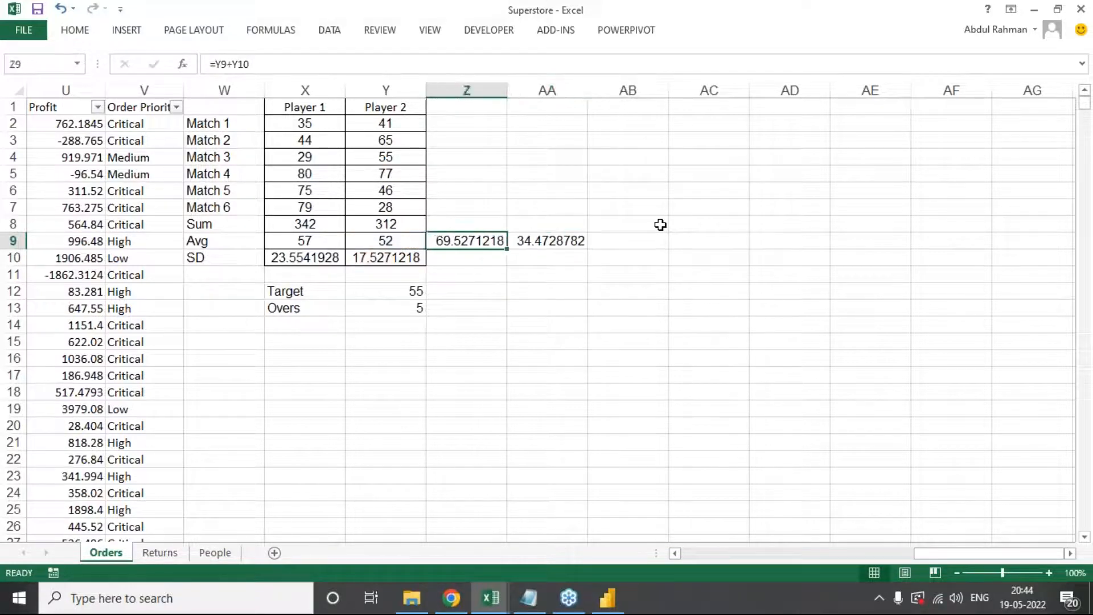
{"action": "left_click_drag", "start_coordinate": [385, 107], "coordinate": [385, 257]}
{"action": "left_click", "coordinate": [548, 240]}
{"action": "left_click", "coordinate": [470, 236]}
Step: Calculate Player 1's average plus standard deviation in cell Z10 with the formula =X9+X10
{"action": "left_click", "coordinate": [484, 260]}
{"action": "type", "text": "="}
{"action": "key", "text": "Left"}
{"action": "key", "text": "Left"}
{"action": "key", "text": "Up"}
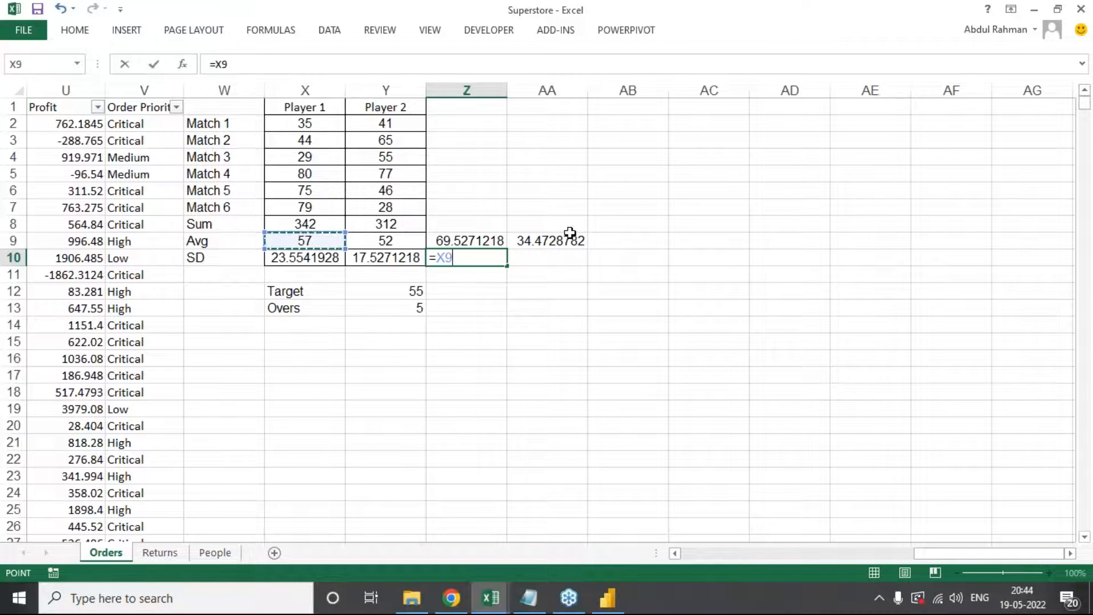
{"action": "type", "text": "+"}
{"action": "key", "text": "Left"}
{"action": "key", "text": "Left"}
{"action": "key", "text": "ctrl+Return"}
Step: Calculate Player 1's average minus standard deviation in cell AA10 with the formula =X9-X10
{"action": "key", "text": "Right"}
{"action": "type", "text": "="}
{"action": "key", "text": "Left"}
{"action": "key", "text": "Left"}
{"action": "key", "text": "Up"}
{"action": "key", "text": "Left"}
{"action": "type", "text": "-"}
{"action": "key", "text": "Left"}
{"action": "key", "text": "Left"}
{"action": "key", "text": "Left"}
{"action": "key", "text": "ctrl+Return"}
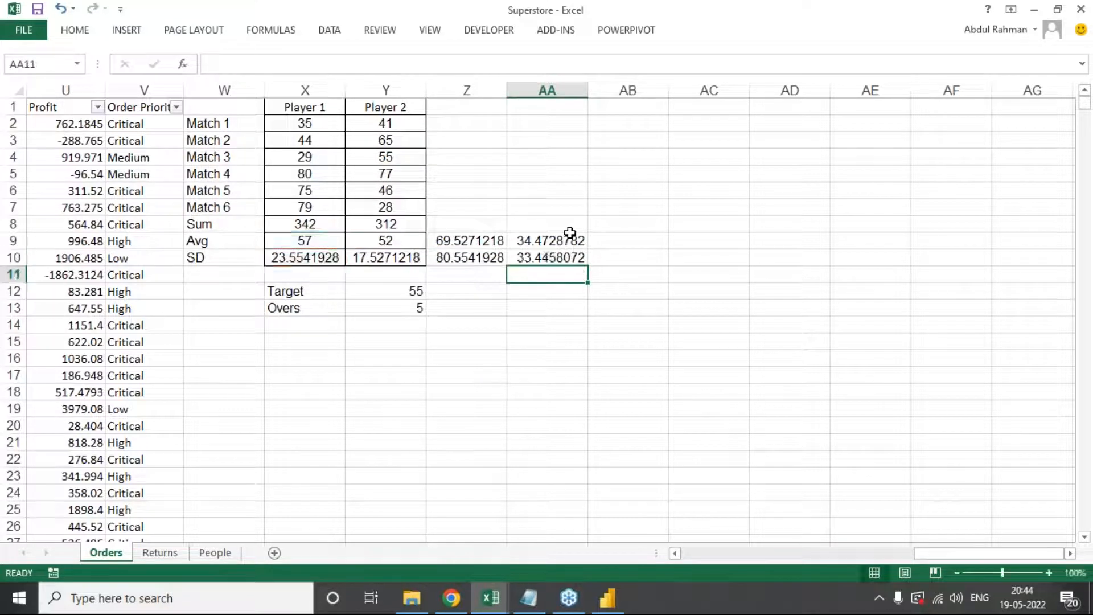
Step: Set the Target value in cell Y12 to 40
{"action": "key", "text": "Down"}
{"action": "key", "text": "Left"}
{"action": "key", "text": "Left"}
{"action": "key", "text": "Down"}
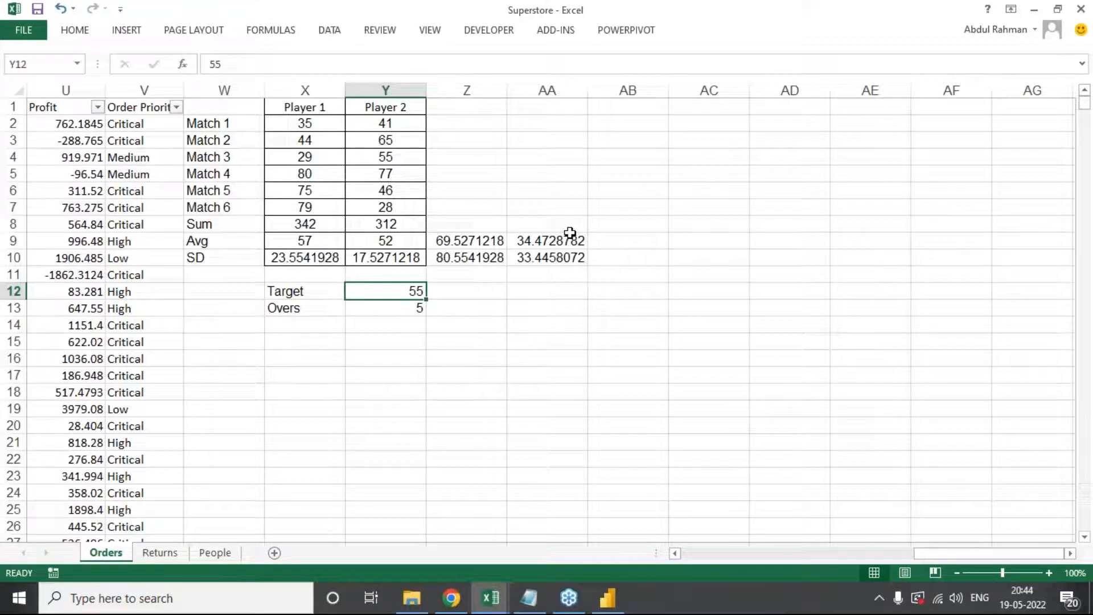
{"action": "type", "text": "4"}
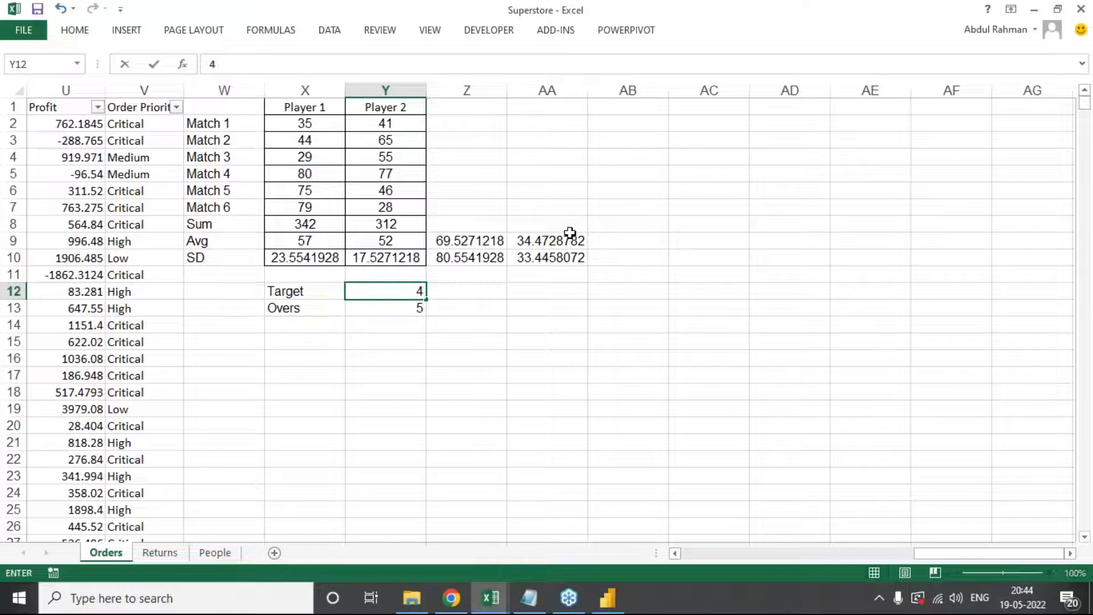
{"action": "type", "text": "0"}
{"action": "key", "text": "Return"}
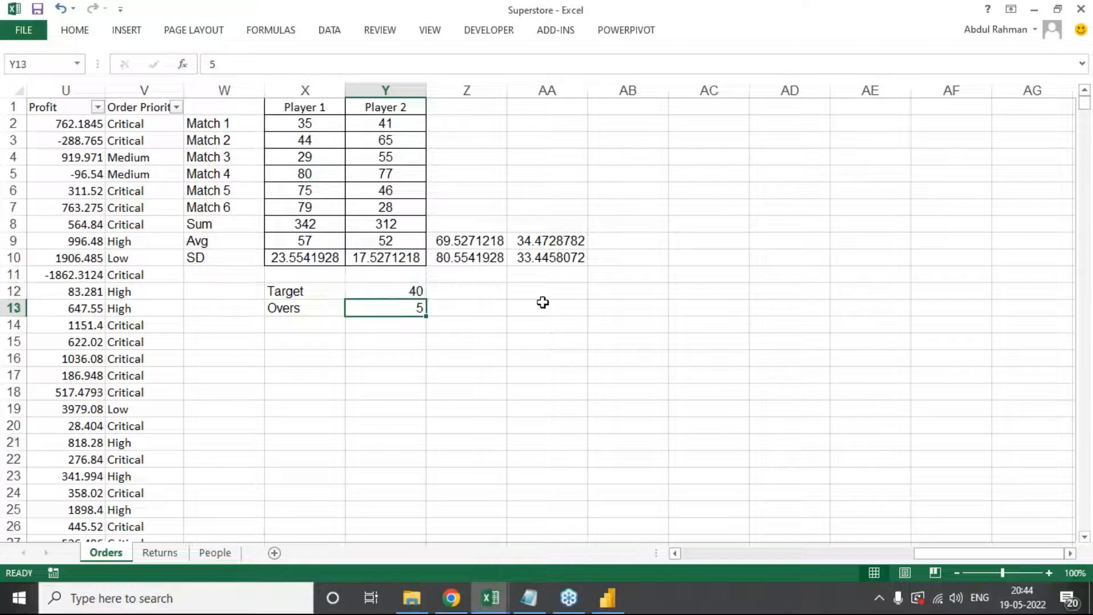
Step: Compare both players' averages, standard deviations and Player 2's range values with the target
{"action": "left_click", "coordinate": [416, 292]}
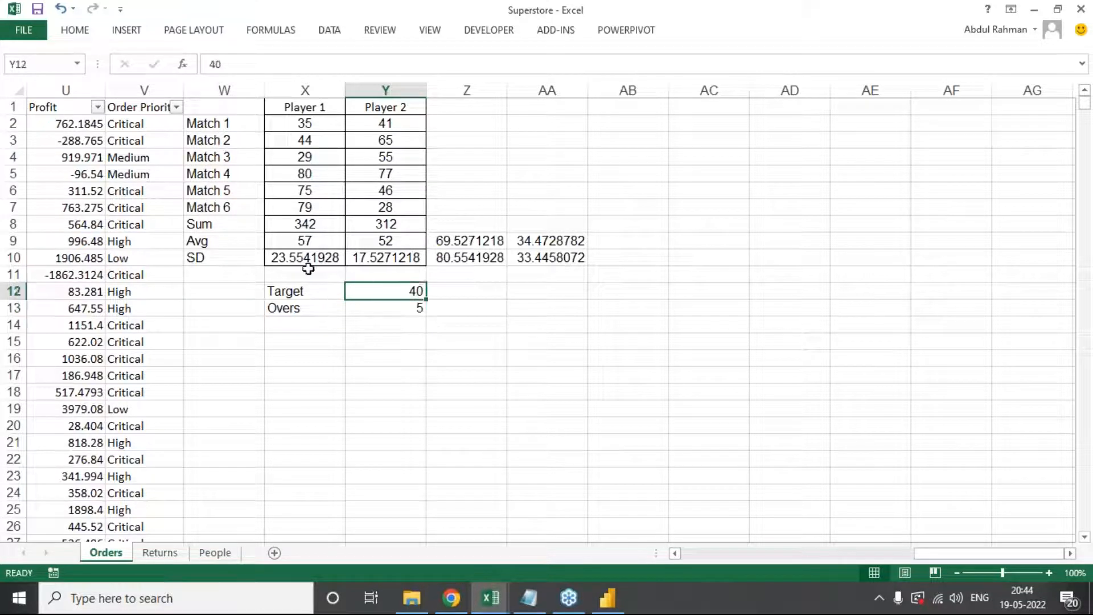
{"action": "left_click_drag", "start_coordinate": [303, 242], "coordinate": [378, 241]}
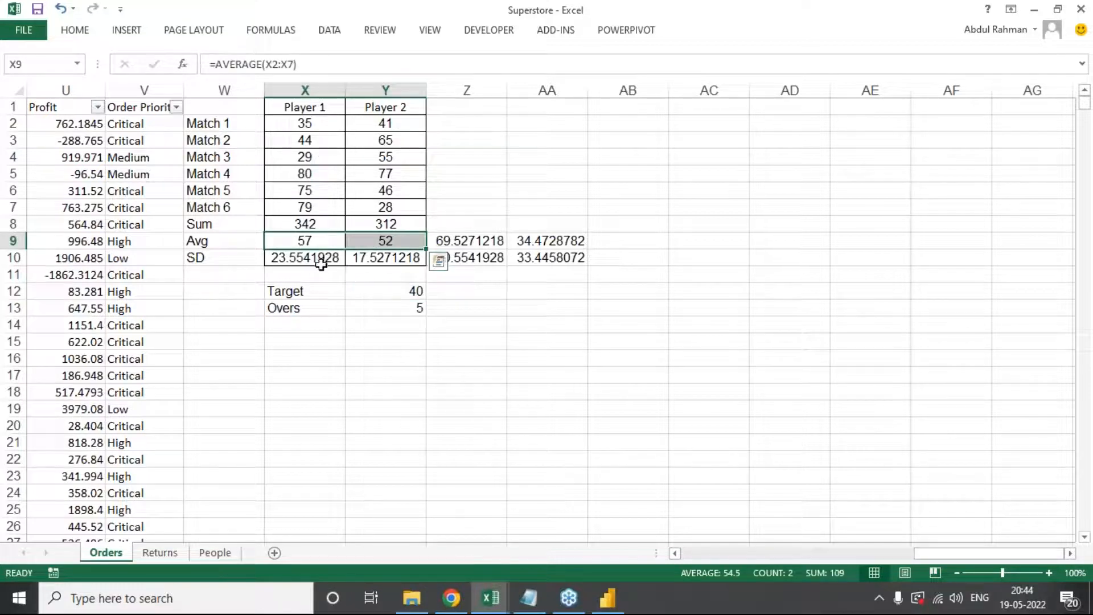
{"action": "left_click_drag", "start_coordinate": [317, 259], "coordinate": [366, 254]}
{"action": "left_click", "coordinate": [366, 255]}
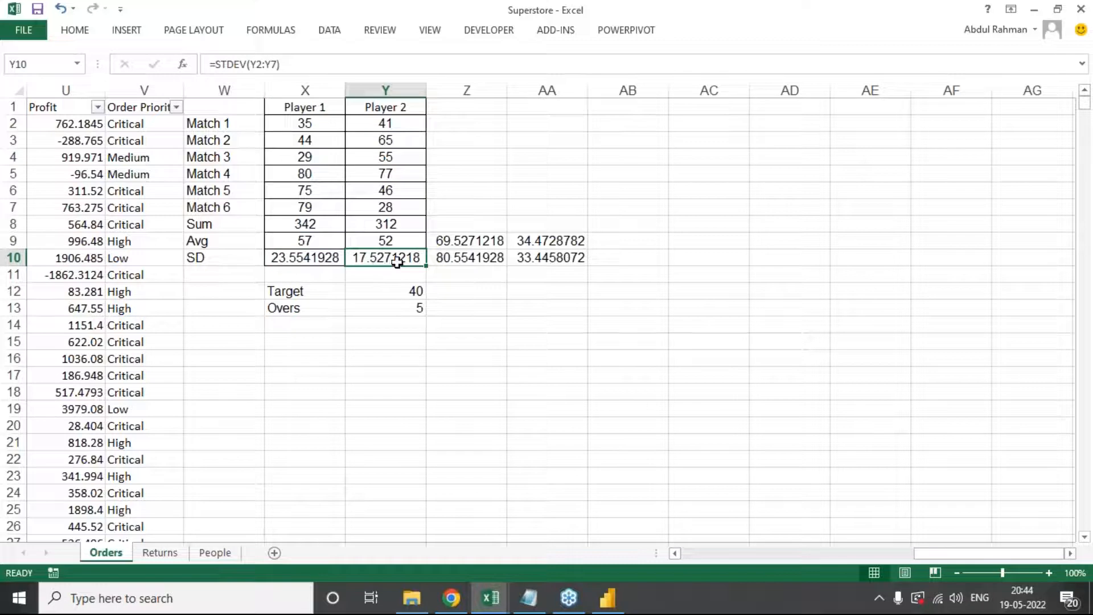
{"action": "left_click_drag", "start_coordinate": [394, 106], "coordinate": [386, 240]}
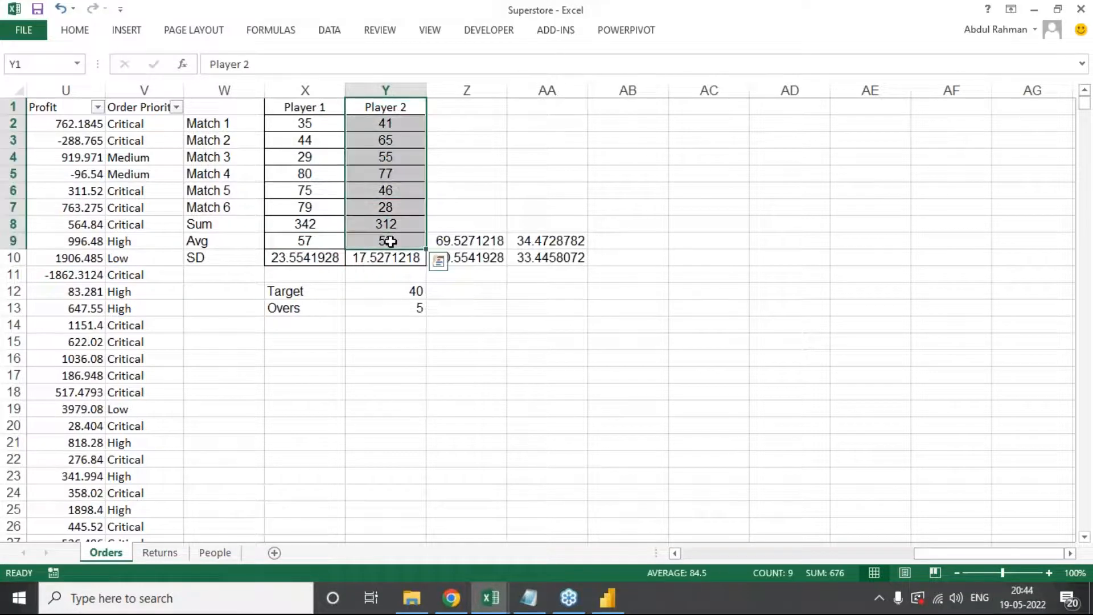
{"action": "left_click", "coordinate": [552, 239]}
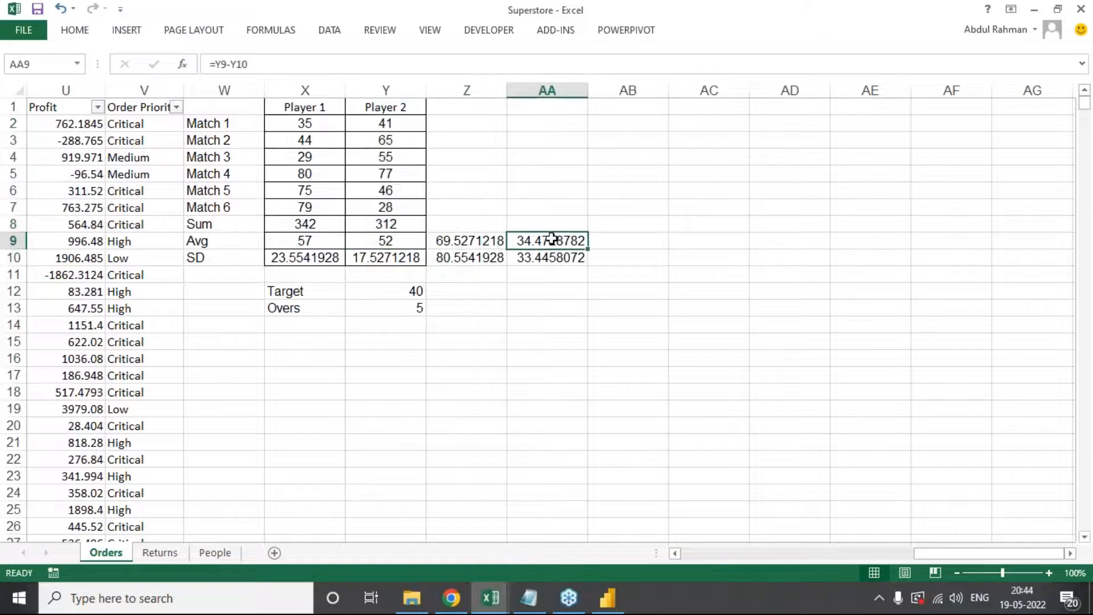
{"action": "left_click", "coordinate": [474, 240]}
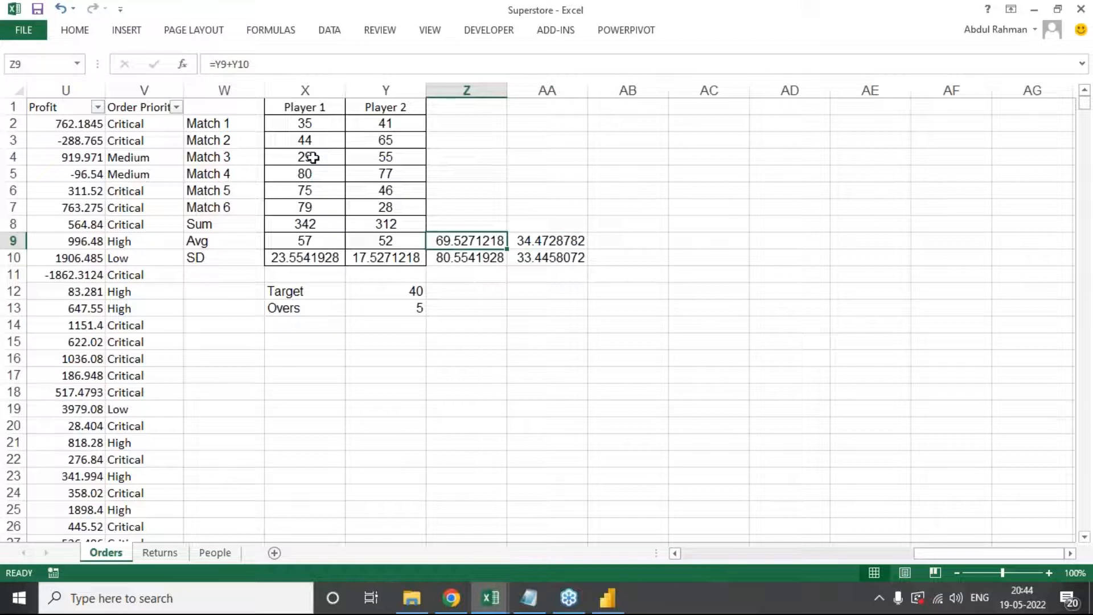
{"action": "left_click", "coordinate": [318, 245]}
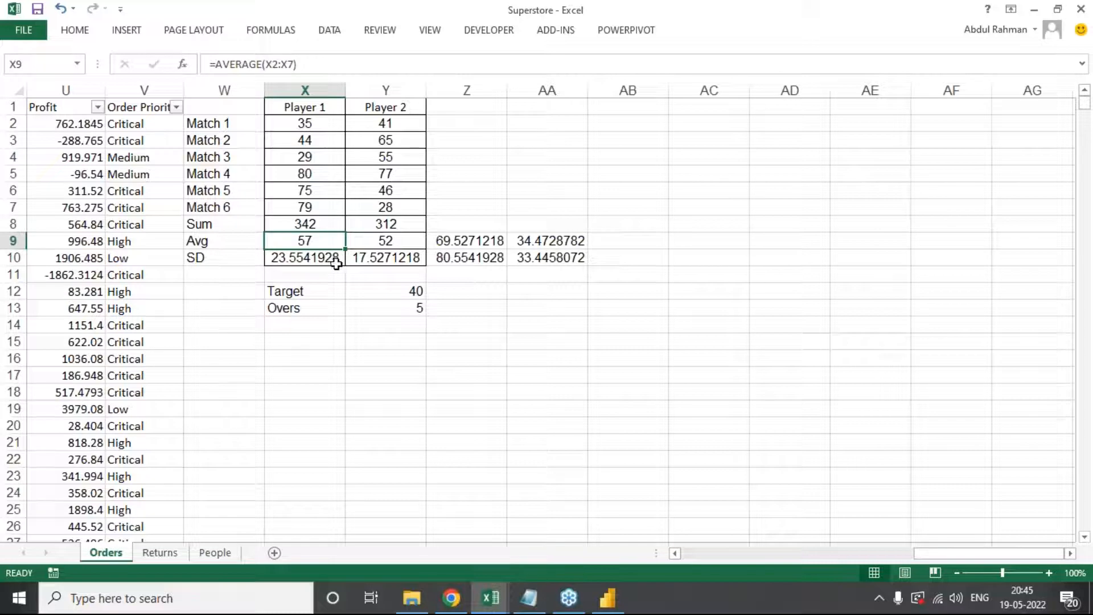
{"action": "left_click", "coordinate": [408, 292]}
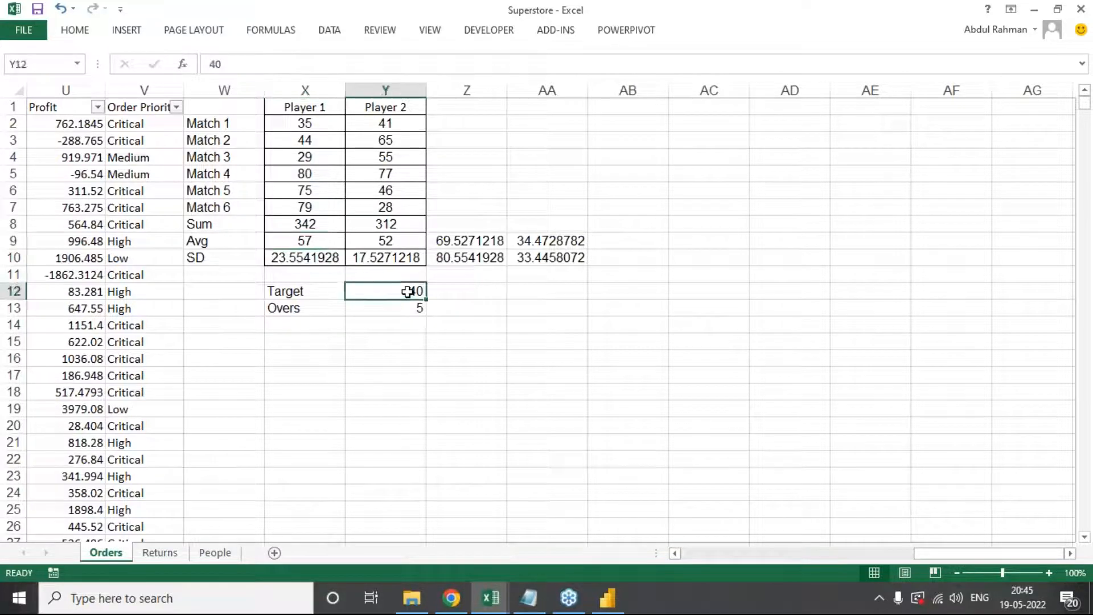
{"action": "left_click", "coordinate": [320, 260]}
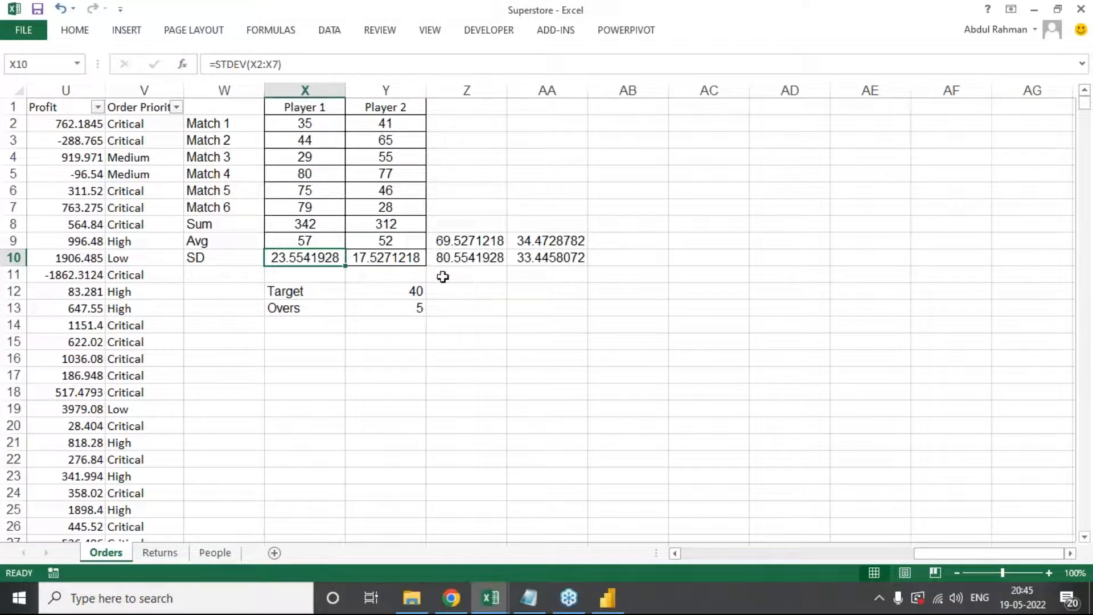
Step: Set Player 1's Match 1 score in cell X2 to 100
{"action": "left_click", "coordinate": [316, 121]}
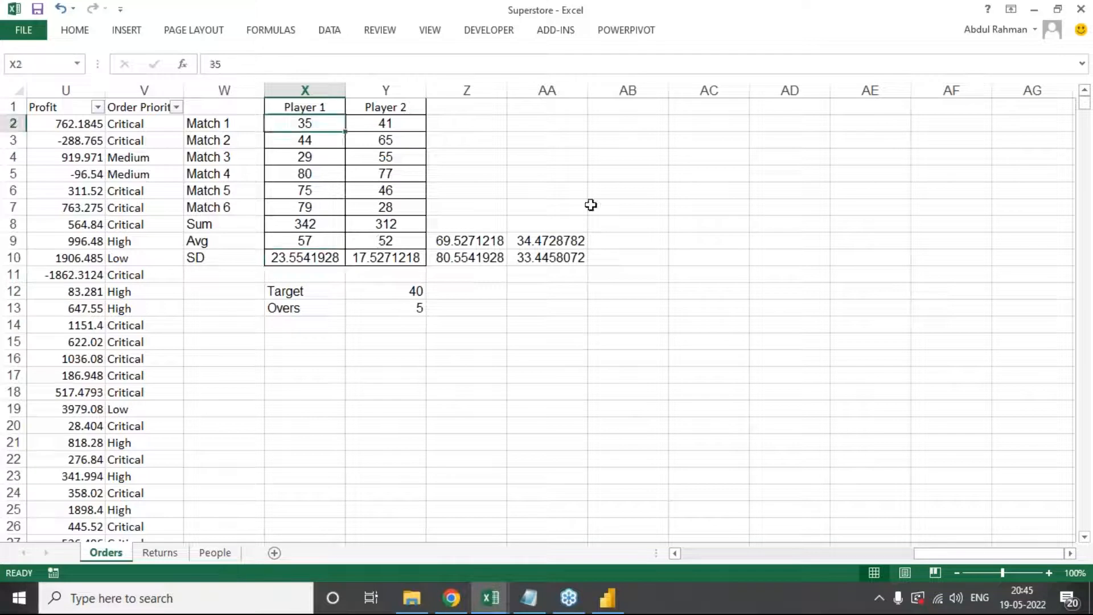
{"action": "type", "text": "100"}
{"action": "key", "text": "Return"}
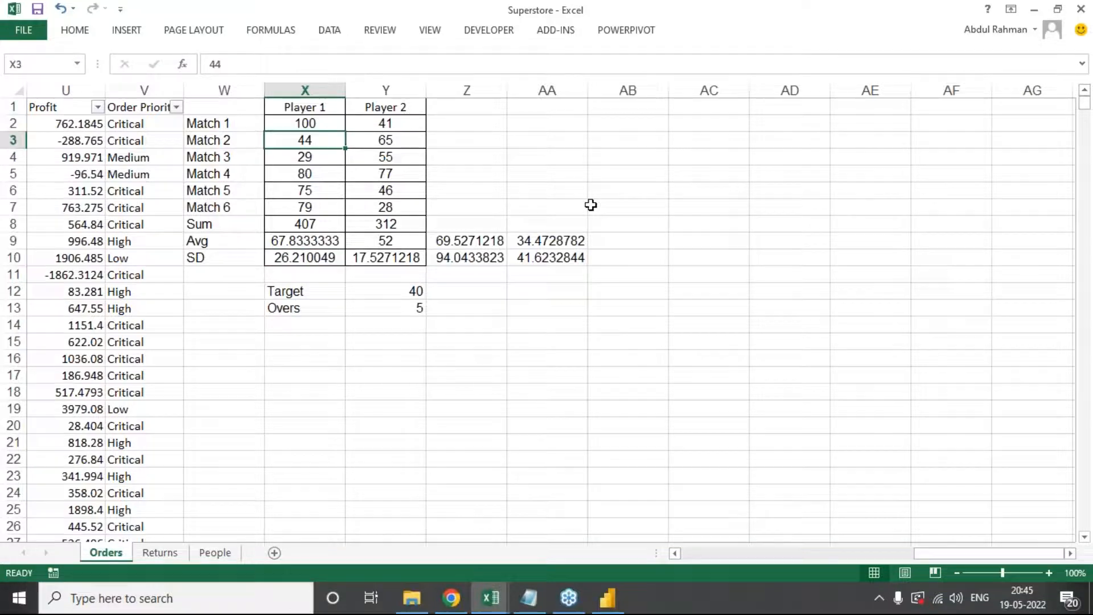
Step: Set Player 1's Match 5 score in cell X6 to 80
{"action": "key", "text": "Right"}
{"action": "key", "text": "Up"}
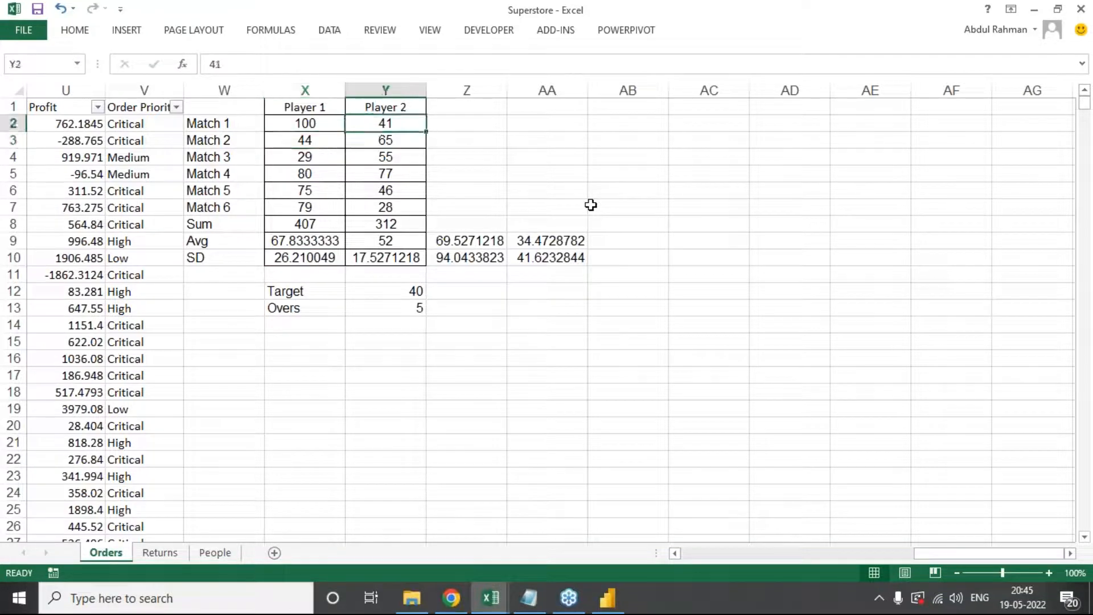
{"action": "key", "text": "Down"}
{"action": "key", "text": "Down"}
{"action": "key", "text": "Down"}
{"action": "key", "text": "Left"}
{"action": "key", "text": "Left"}
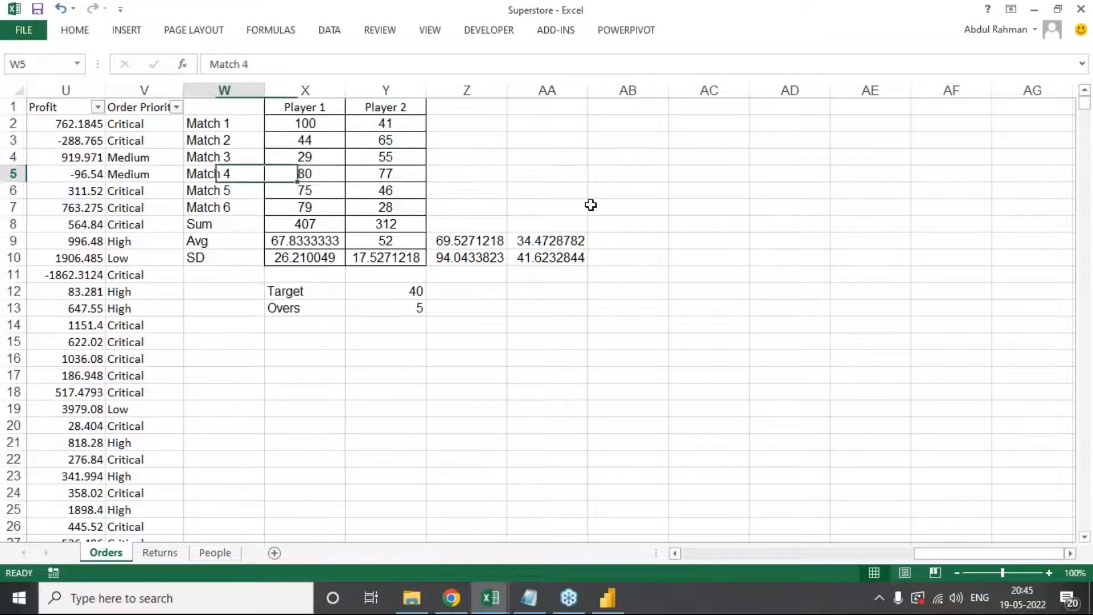
{"action": "key", "text": "Down"}
{"action": "key", "text": "Right"}
{"action": "key", "text": "Right"}
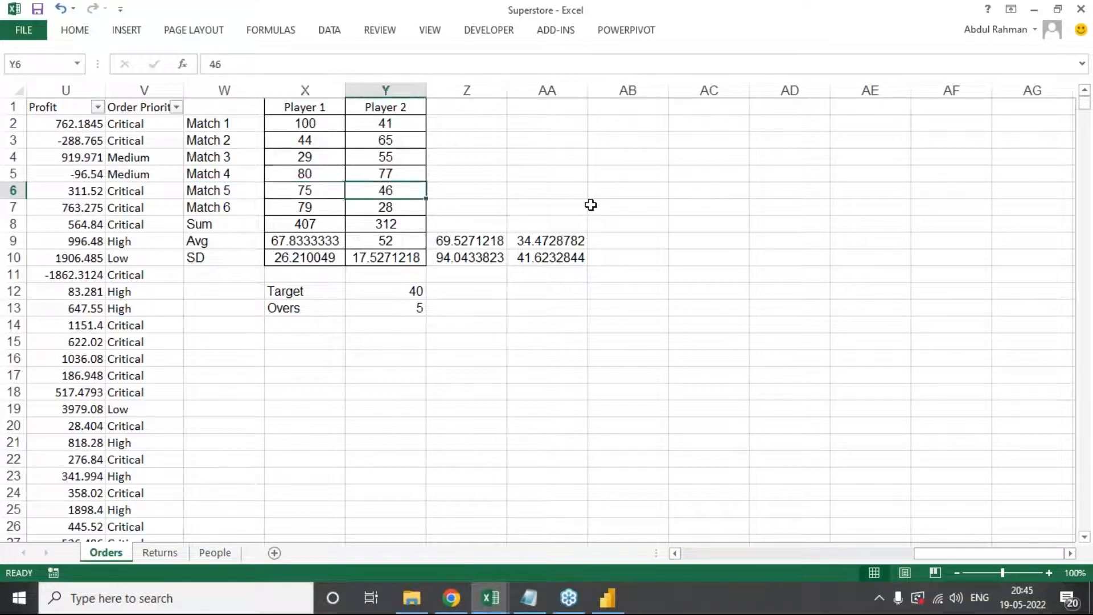
{"action": "key", "text": "Left"}
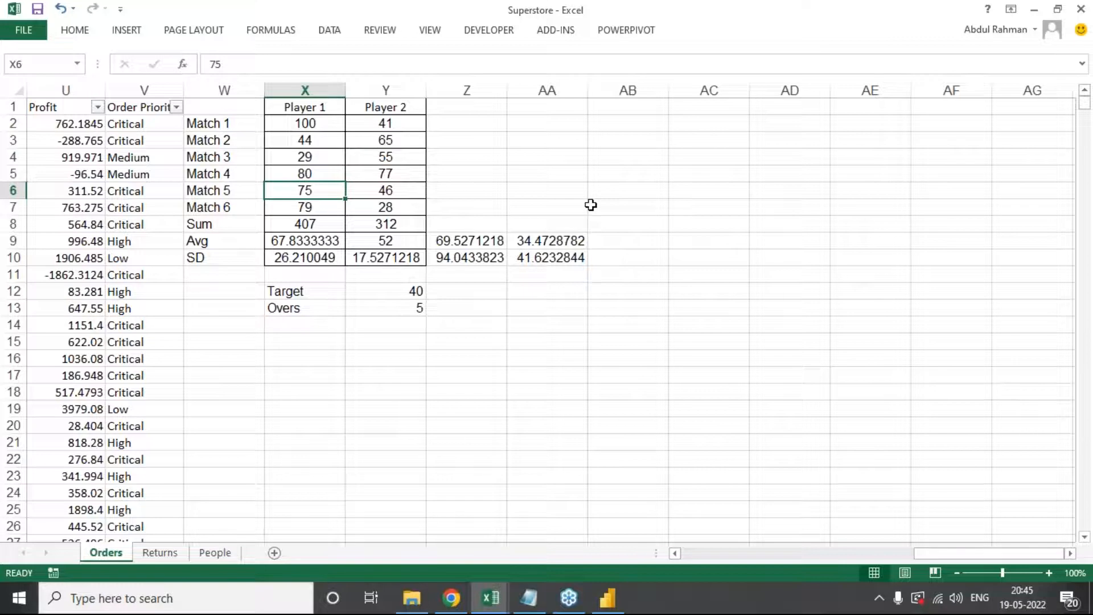
{"action": "type", "text": "80"}
{"action": "key", "text": "Return"}
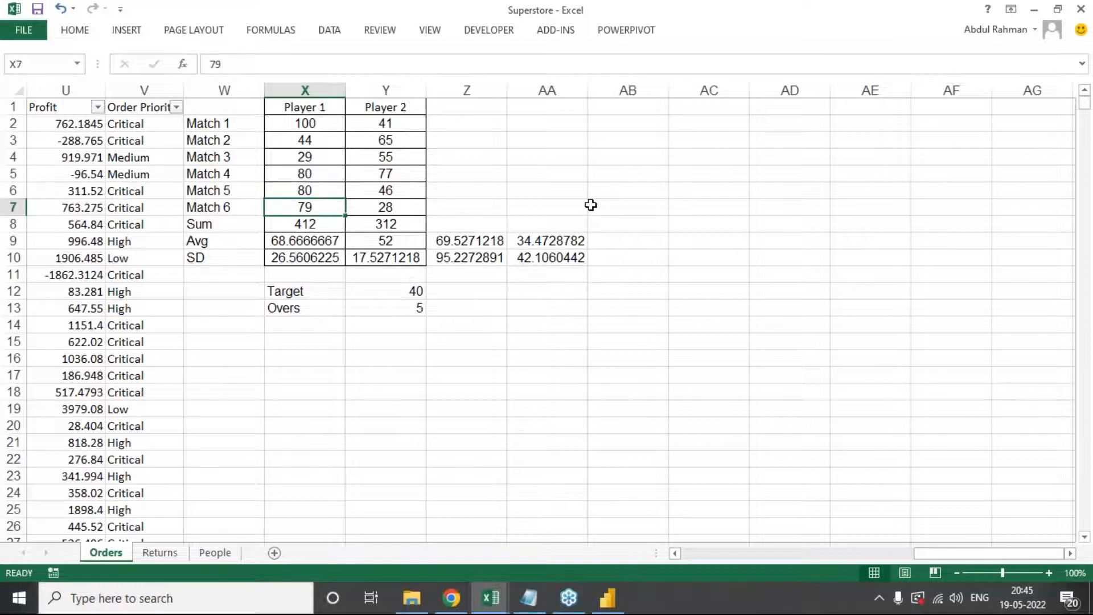
Step: Set Player 2's Match 6 score in cell Y7 to 50
{"action": "key", "text": "Down"}
{"action": "key", "text": "Down"}
{"action": "key", "text": "Right"}
{"action": "key", "text": "Up"}
{"action": "key", "text": "Up"}
{"action": "key", "text": "Up"}
{"action": "key", "text": "Up"}
{"action": "key", "text": "Up"}
{"action": "key", "text": "Down"}
{"action": "key", "text": "Down"}
{"action": "key", "text": "Down"}
{"action": "key", "text": "Down"}
{"action": "key", "text": "Down"}
{"action": "key", "text": "Up"}
{"action": "key", "text": "Up"}
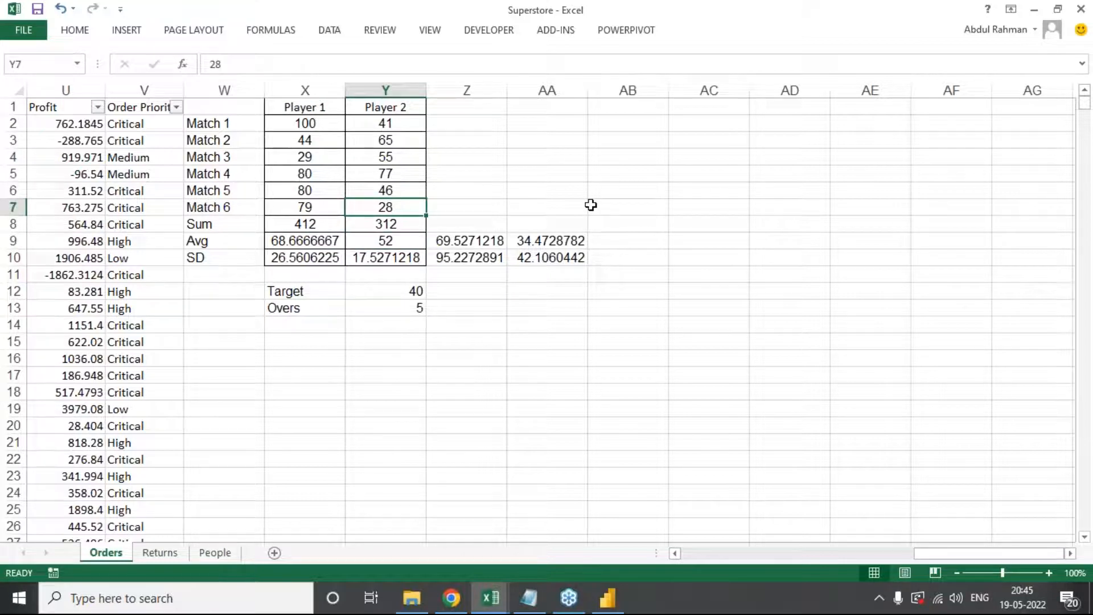
{"action": "type", "text": "50"}
{"action": "key", "text": "Return"}
Step: Set Player 2's Match 3 score in cell Y4 to 80
{"action": "key", "text": "Up"}
{"action": "key", "text": "Up"}
{"action": "key", "text": "Up"}
{"action": "key", "text": "Up"}
{"action": "type", "text": "80"}
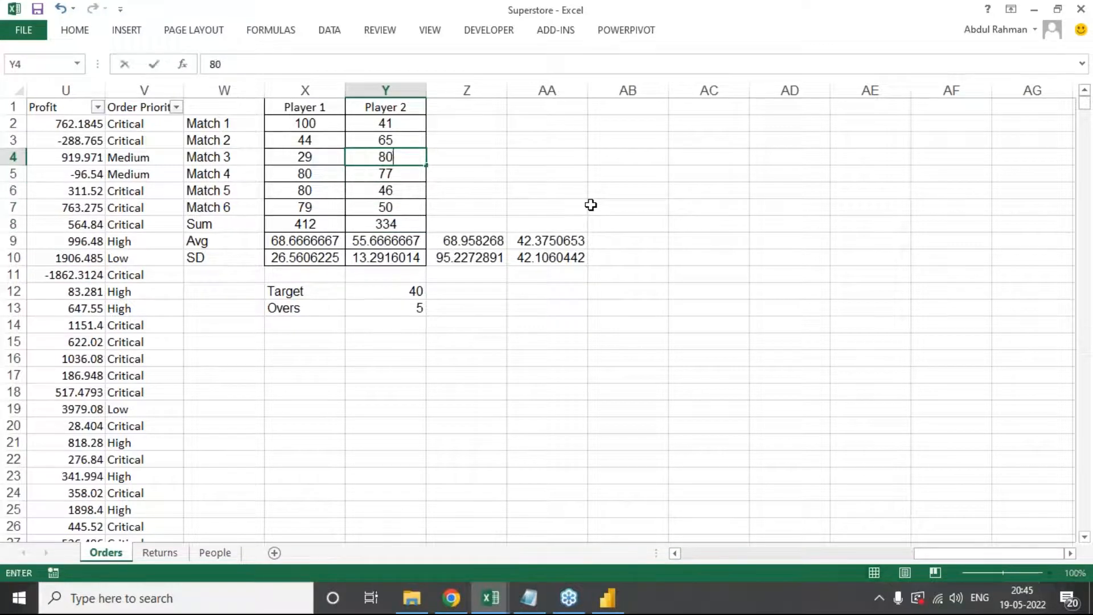
{"action": "key", "text": "Return"}
Step: Set Player 1's Match 3 score in cell X4 to 0
{"action": "key", "text": "Left"}
{"action": "key", "text": "Up"}
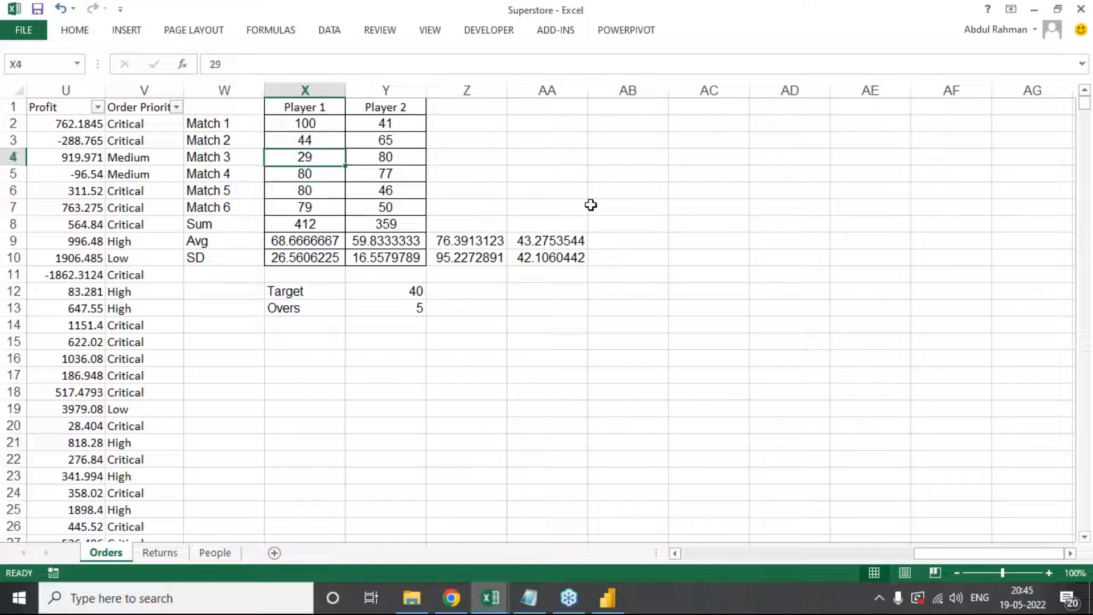
{"action": "type", "text": "0"}
{"action": "key", "text": "Return"}
Step: Set Player 2's Match 6 score in cell Y7 to 34
{"action": "key", "text": "Right"}
{"action": "key", "text": "Right"}
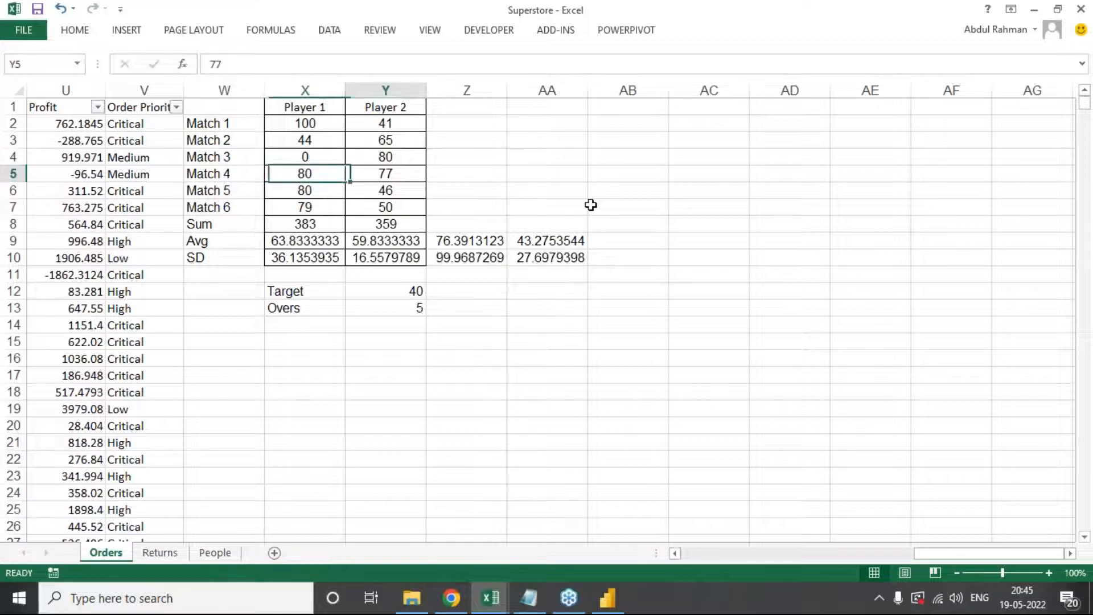
{"action": "key", "text": "Left"}
{"action": "key", "text": "Up"}
{"action": "key", "text": "Down"}
{"action": "key", "text": "Down"}
{"action": "key", "text": "Down"}
{"action": "type", "text": "34"}
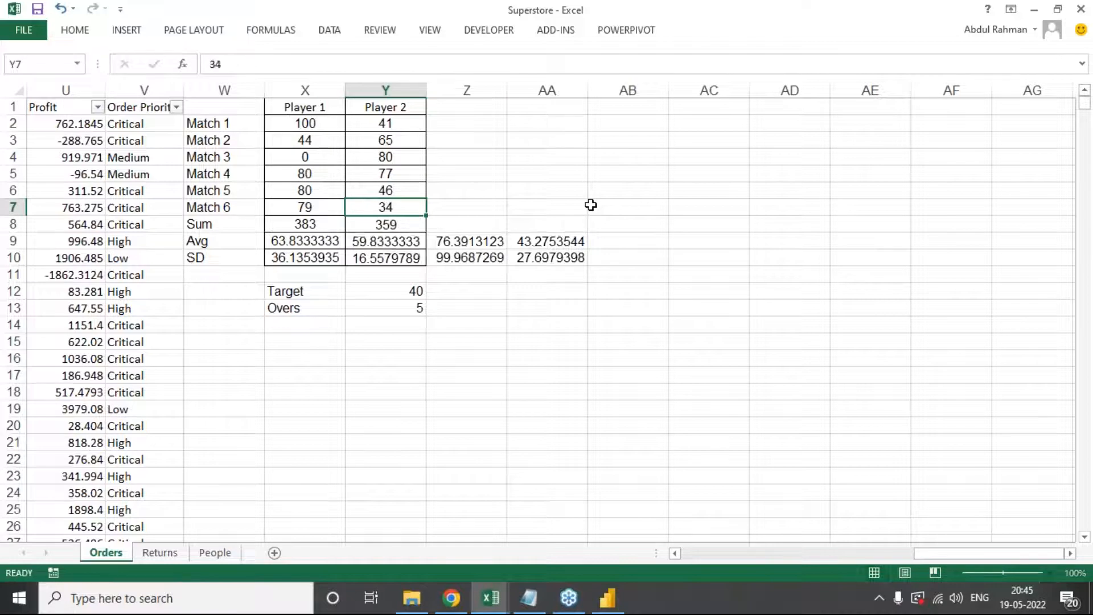
{"action": "key", "text": "Return"}
Step: Set Player 2's Match 5 score in cell Y6 to 67 and Match 3 score in cell Y4 to 84
{"action": "key", "text": "Up"}
{"action": "key", "text": "Up"}
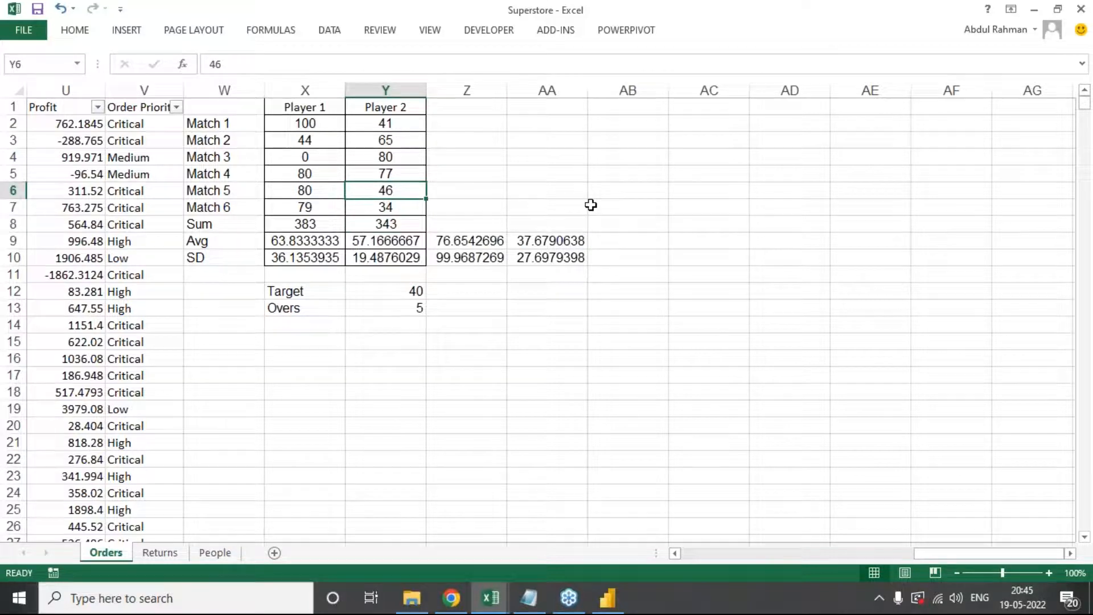
{"action": "type", "text": "67"}
{"action": "key", "text": "Return"}
{"action": "key", "text": "Up"}
{"action": "key", "text": "Up"}
{"action": "key", "text": "Up"}
{"action": "type", "text": "84"}
{"action": "key", "text": "Return"}
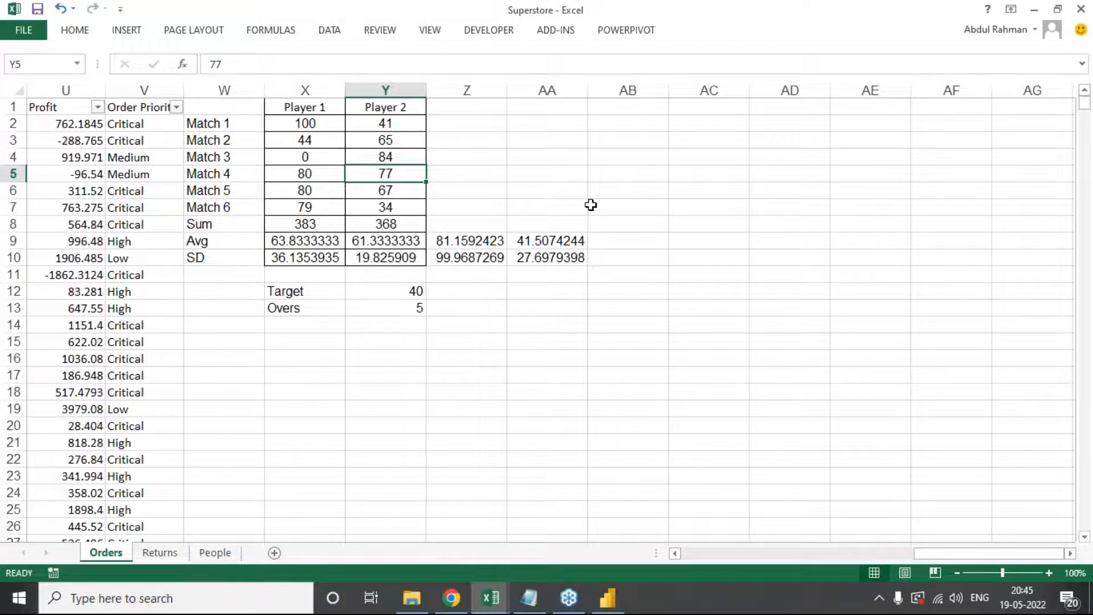
Step: Set Player 2's Match 6 score in cell Y7 to 36
{"action": "key", "text": "Down"}
{"action": "key", "text": "Down"}
{"action": "type", "text": "36"}
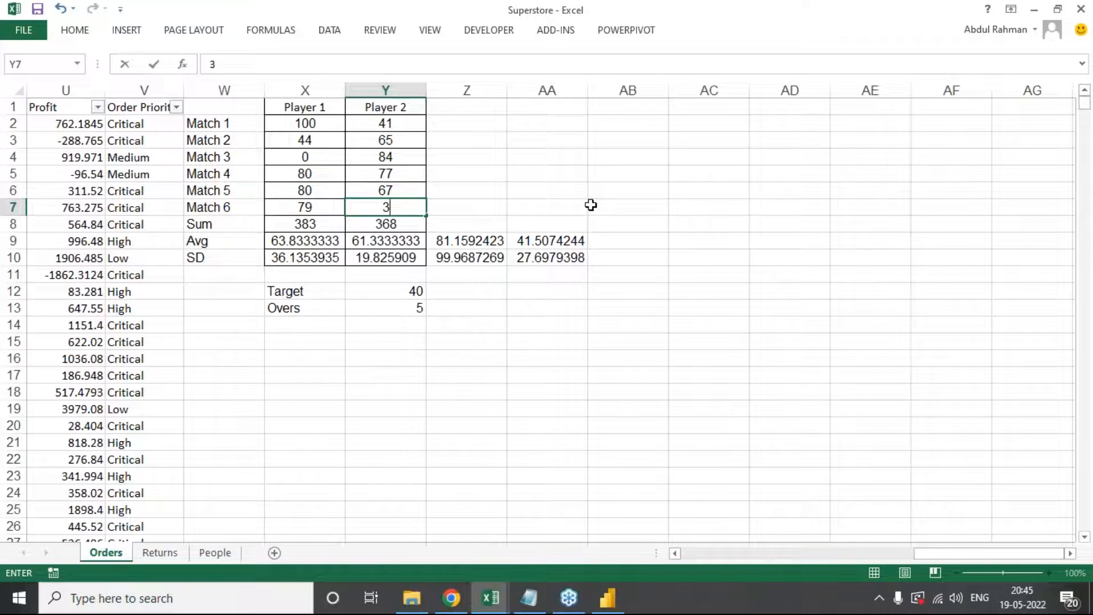
{"action": "key", "text": "Return"}
Step: Set Player 2's Match 1 score in cell Y2 to 50
{"action": "key", "text": "Up"}
{"action": "key", "text": "Up"}
{"action": "key", "text": "Up"}
{"action": "key", "text": "Up"}
{"action": "key", "text": "Up"}
{"action": "key", "text": "Up"}
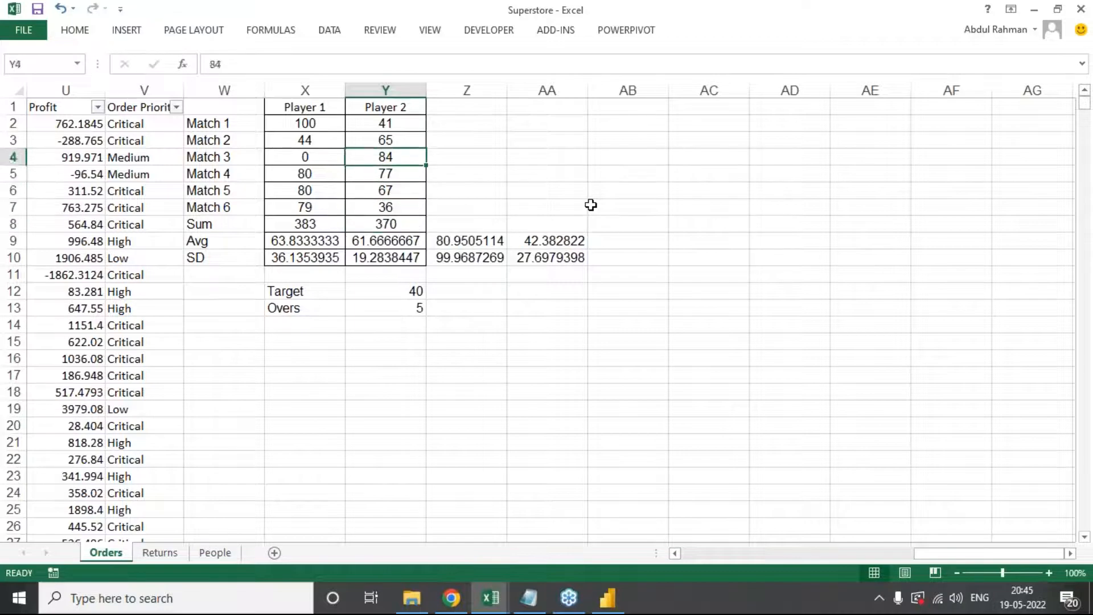
{"action": "type", "text": "50"}
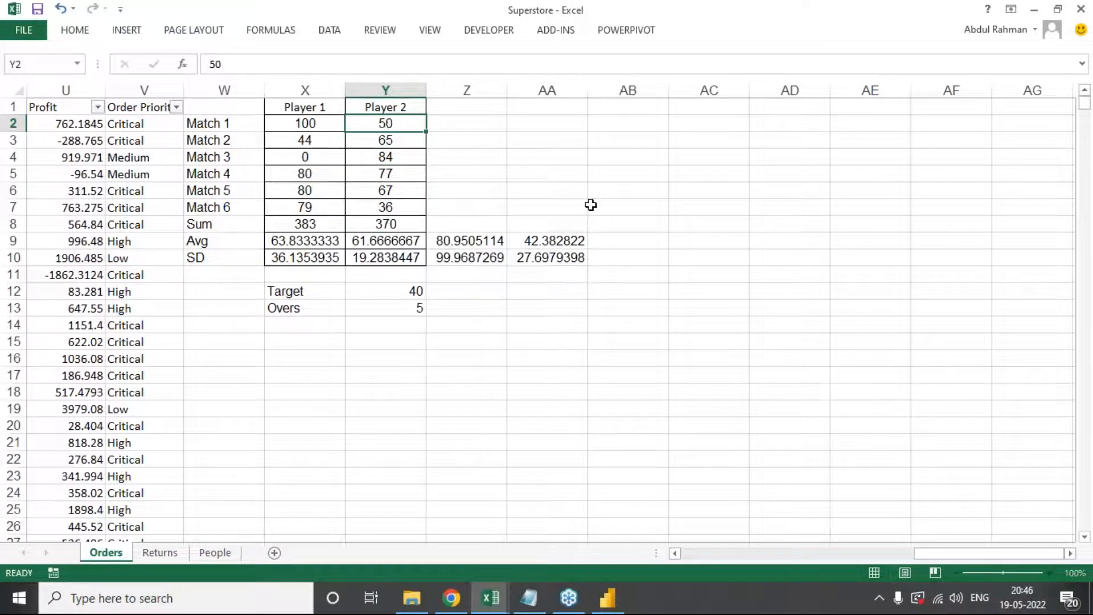
{"action": "key", "text": "Return"}
Step: Review the recalculated sums, averages and range values of both players
{"action": "key", "text": "Down"}
{"action": "key", "text": "Down"}
{"action": "key", "text": "Down"}
{"action": "key", "text": "Down"}
{"action": "key", "text": "Down"}
{"action": "key", "text": "Down"}
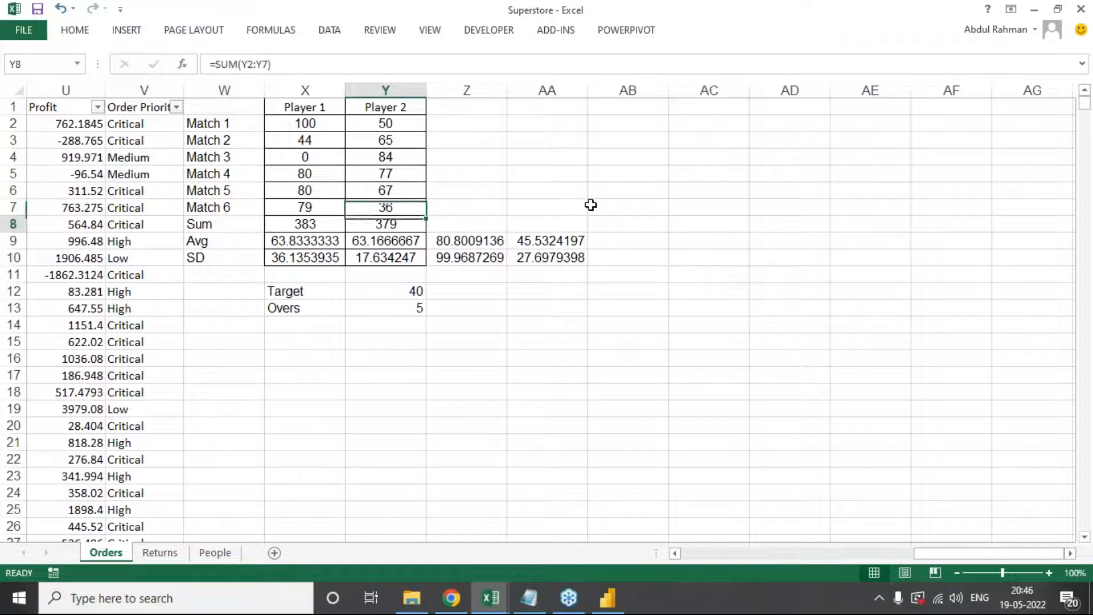
{"action": "key", "text": "Left"}
{"action": "key", "text": "Down"}
{"action": "key", "text": "Right"}
{"action": "key", "text": "Right"}
{"action": "key", "text": "Right"}
{"action": "key", "text": "Left"}
{"action": "key", "text": "Left"}
{"action": "key", "text": "Up"}
{"action": "key", "text": "Left"}
{"action": "key", "text": "Up"}
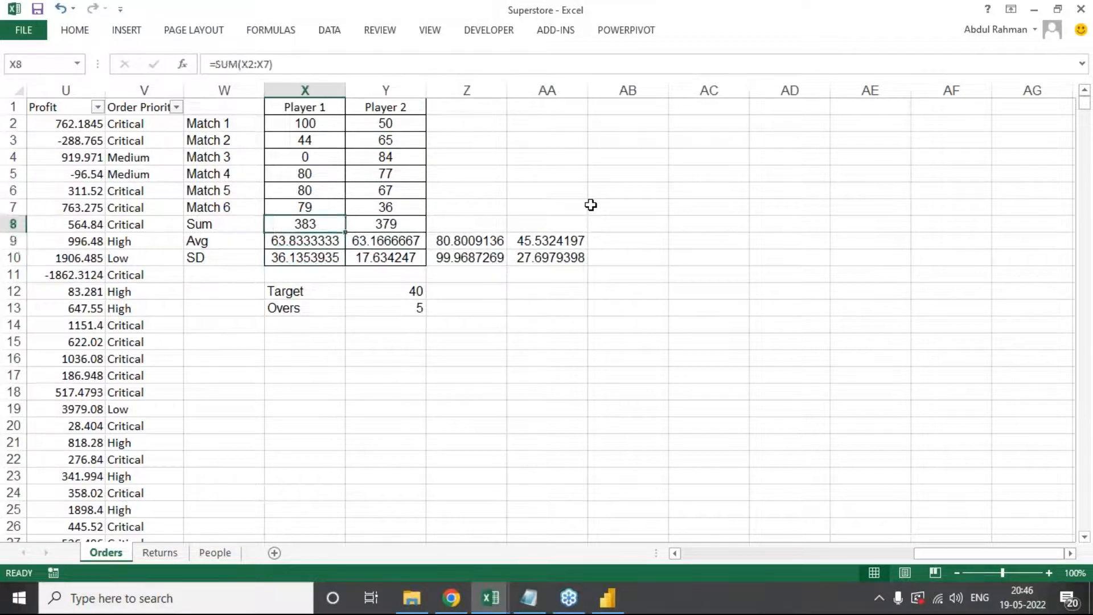
Step: Format both players' average and standard deviation cells X9:Y10 as Number with 0 decimal places
{"action": "key", "text": "Down"}
{"action": "key", "text": "shift+Right"}
{"action": "key", "text": "shift+Down"}
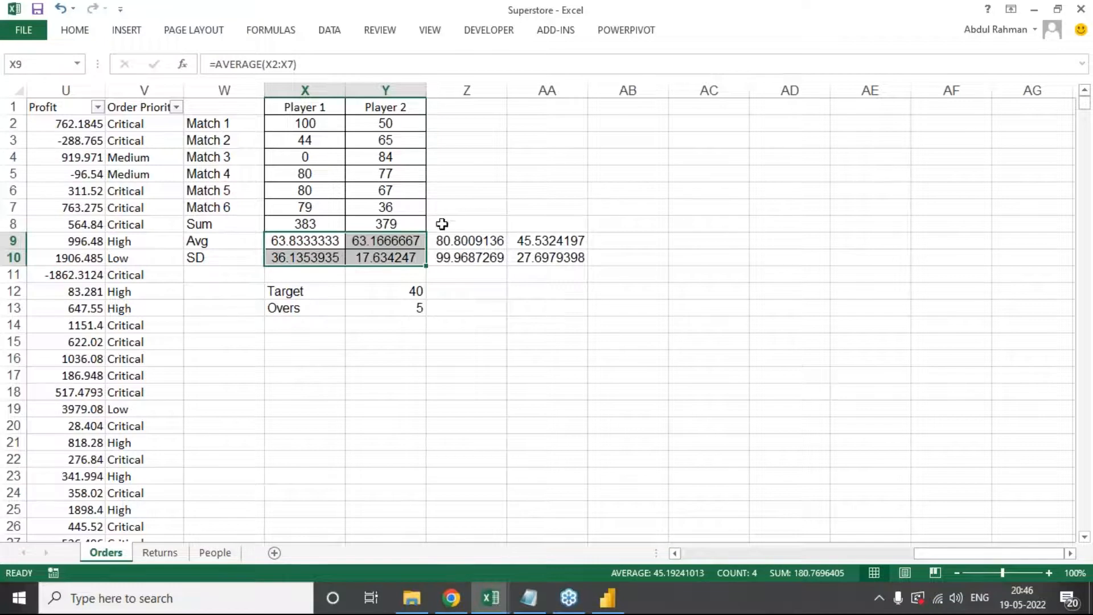
{"action": "key", "text": "ctrl+1"}
{"action": "left_click", "coordinate": [491, 147]}
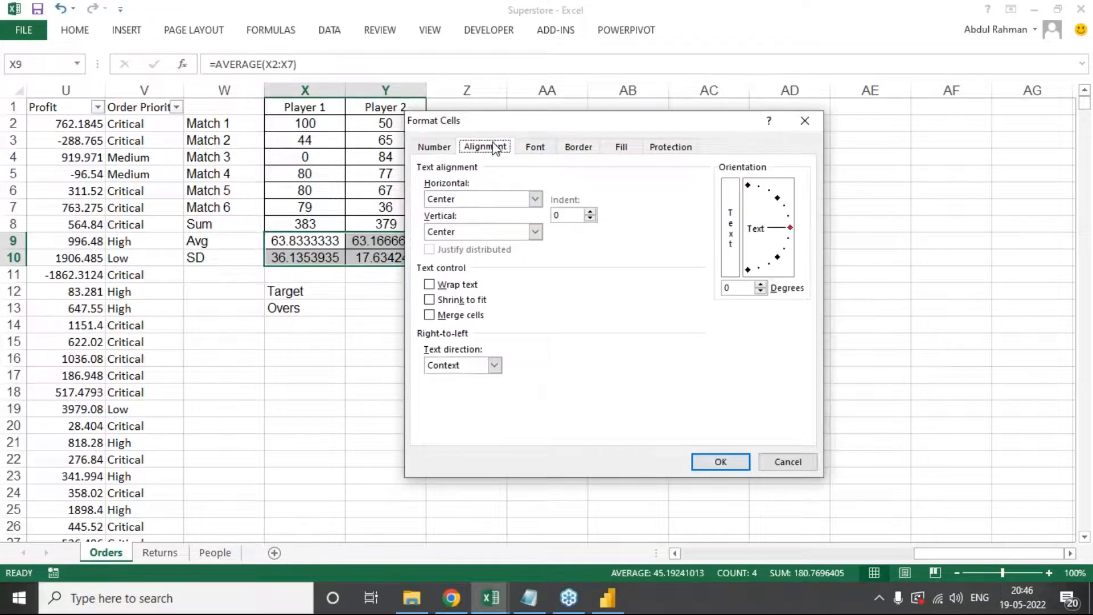
{"action": "left_click", "coordinate": [448, 146]}
{"action": "left_click", "coordinate": [459, 192]}
{"action": "left_click", "coordinate": [631, 219]}
{"action": "left_click", "coordinate": [631, 220]}
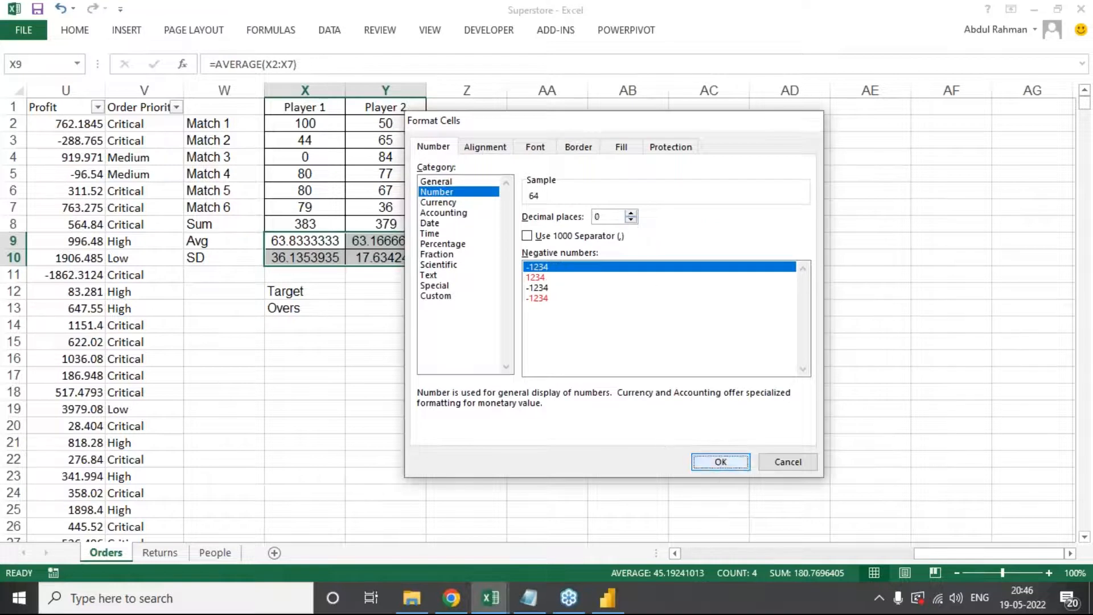
{"action": "left_click", "coordinate": [721, 462]}
{"action": "left_click", "coordinate": [520, 377]}
{"action": "left_click", "coordinate": [323, 242]}
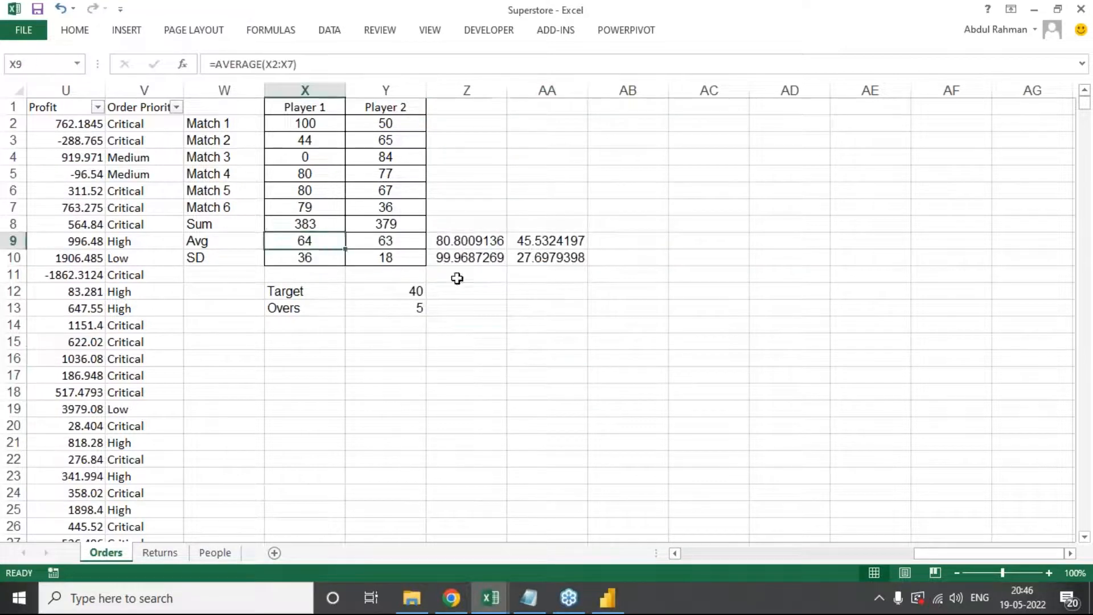
Step: Format the range values in cells Z9:AA10 as Number with 0 decimal places
{"action": "left_click_drag", "start_coordinate": [484, 243], "coordinate": [548, 256]}
{"action": "key", "text": "ctrl+1"}
{"action": "left_click", "coordinate": [455, 192]}
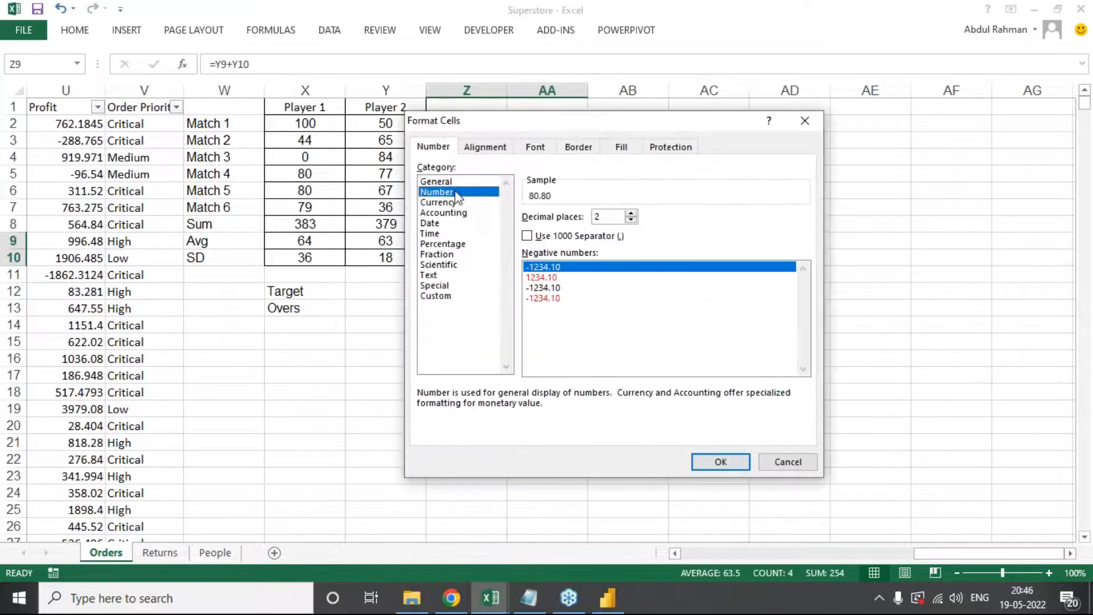
{"action": "left_click", "coordinate": [631, 220]}
{"action": "left_click", "coordinate": [631, 220]}
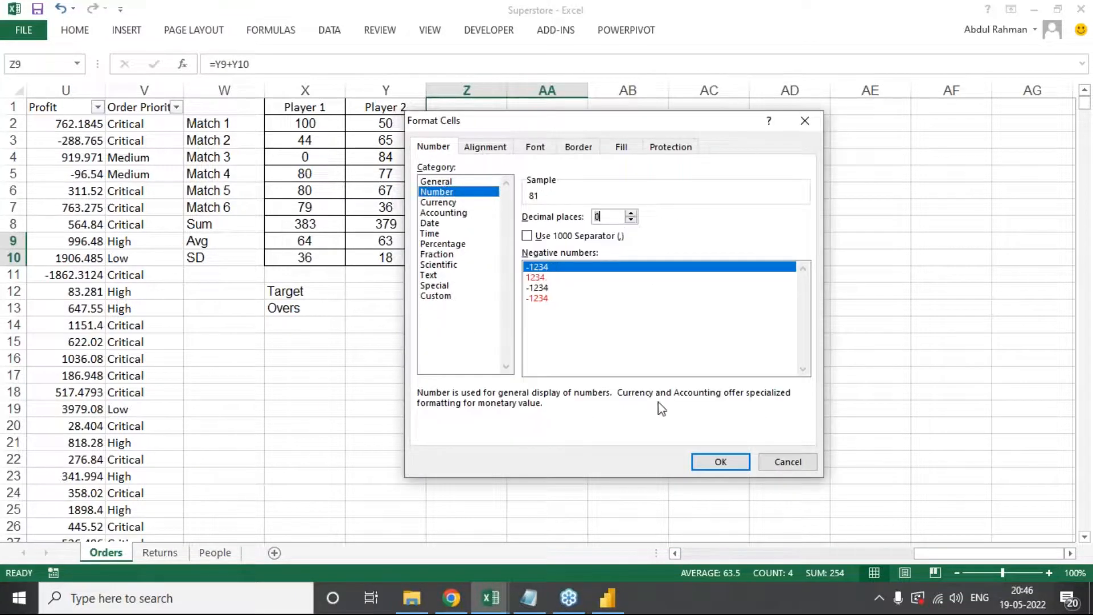
{"action": "left_click", "coordinate": [705, 462]}
{"action": "left_click", "coordinate": [561, 372]}
Step: Add the header Max in cell Z8 and the header Min in cell AA8 above the range values
{"action": "left_click", "coordinate": [546, 241]}
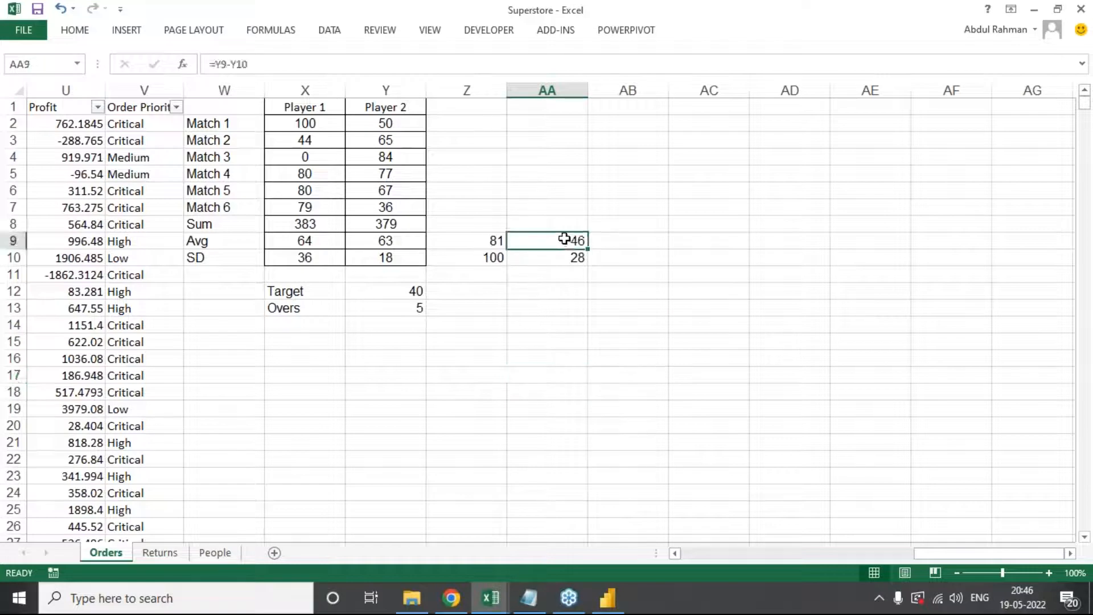
{"action": "left_click", "coordinate": [570, 220]}
{"action": "type", "text": "Min"}
{"action": "key", "text": "Return"}
{"action": "key", "text": "Up"}
{"action": "key", "text": "Left"}
{"action": "type", "text": "Max"}
{"action": "key", "text": "Return"}
{"action": "key", "text": "Right"}
{"action": "key", "text": "Right"}
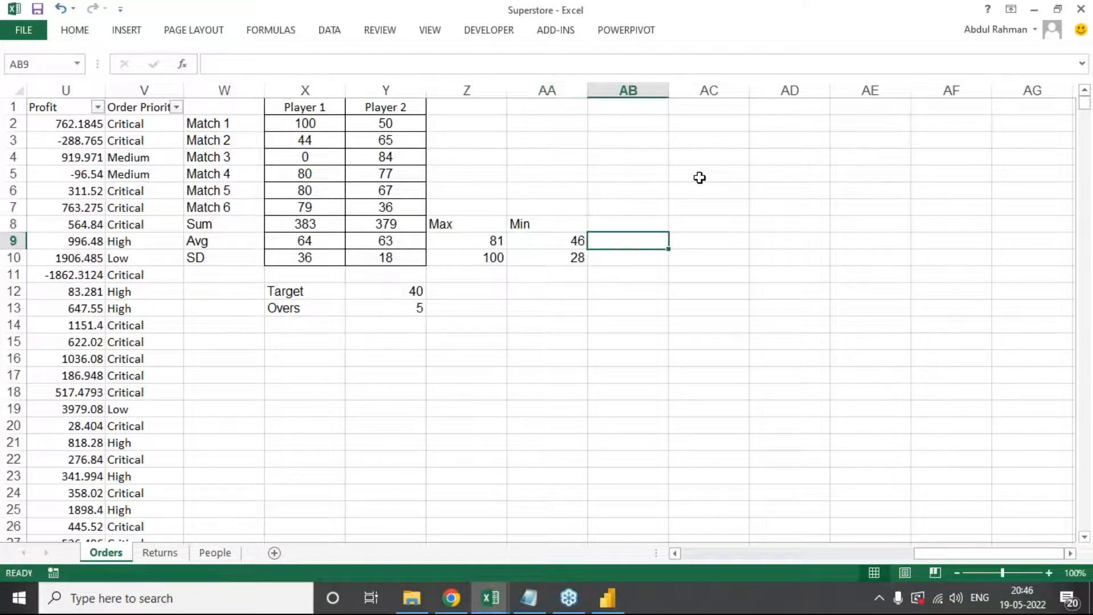
{"action": "key", "text": "Left"}
{"action": "key", "text": "XF86AudioLowerVolume"}
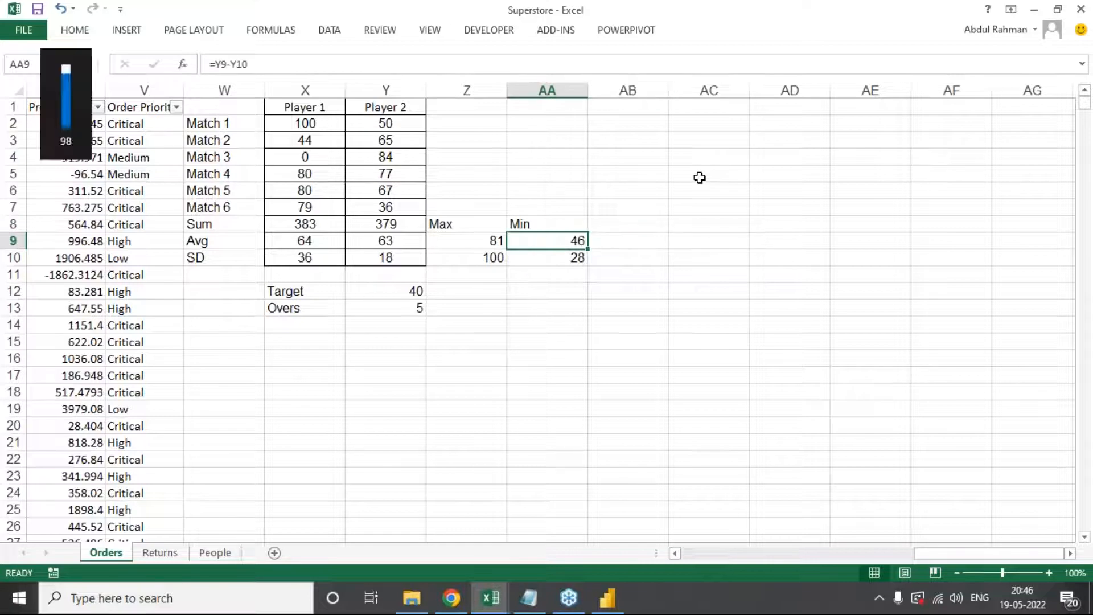
{"action": "left_click", "coordinate": [437, 67]}
{"action": "key", "text": "Escape"}
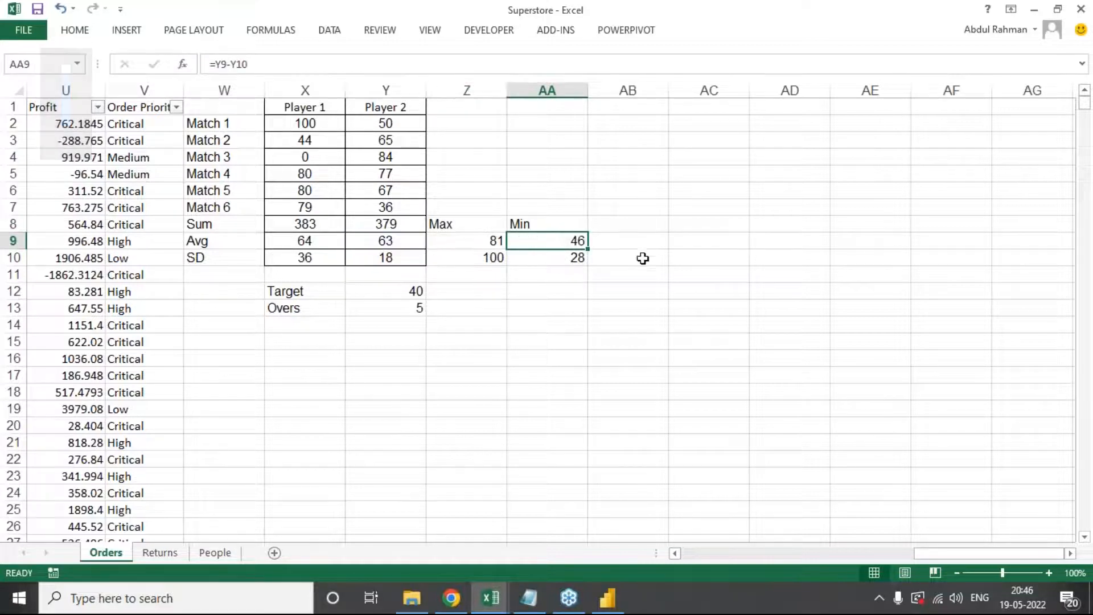
Step: Label the range rows beside the Min column, entering Player 2 in AB9 and Player 1 in AB10
{"action": "left_click", "coordinate": [626, 244]}
{"action": "type", "text": "Pla"}
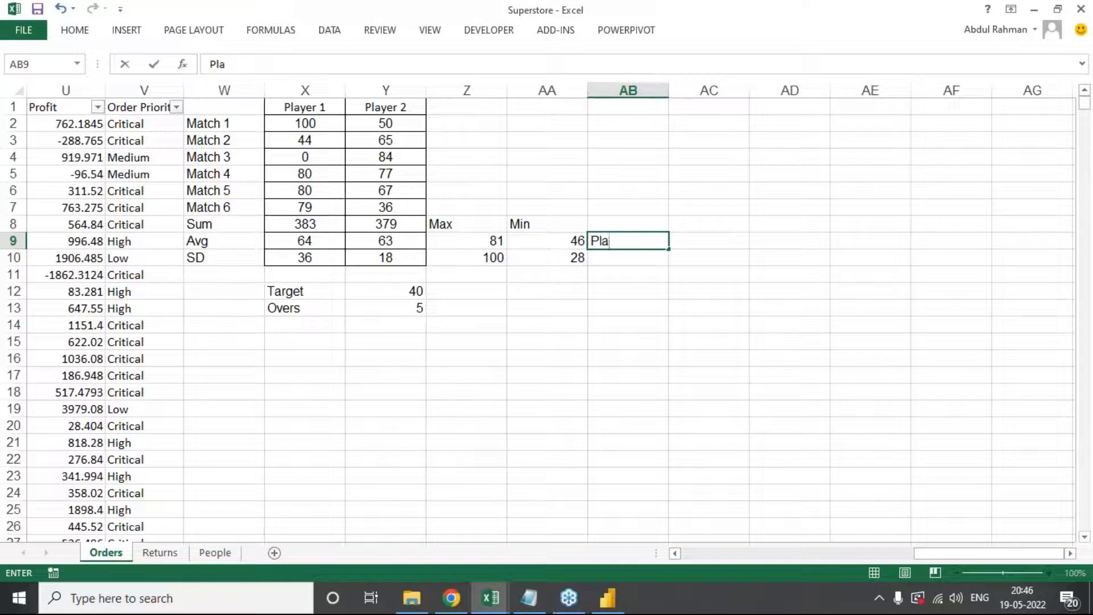
{"action": "type", "text": "yer 2"}
{"action": "key", "text": "Return"}
{"action": "type", "text": "Player 1"}
{"action": "key", "text": "Return"}
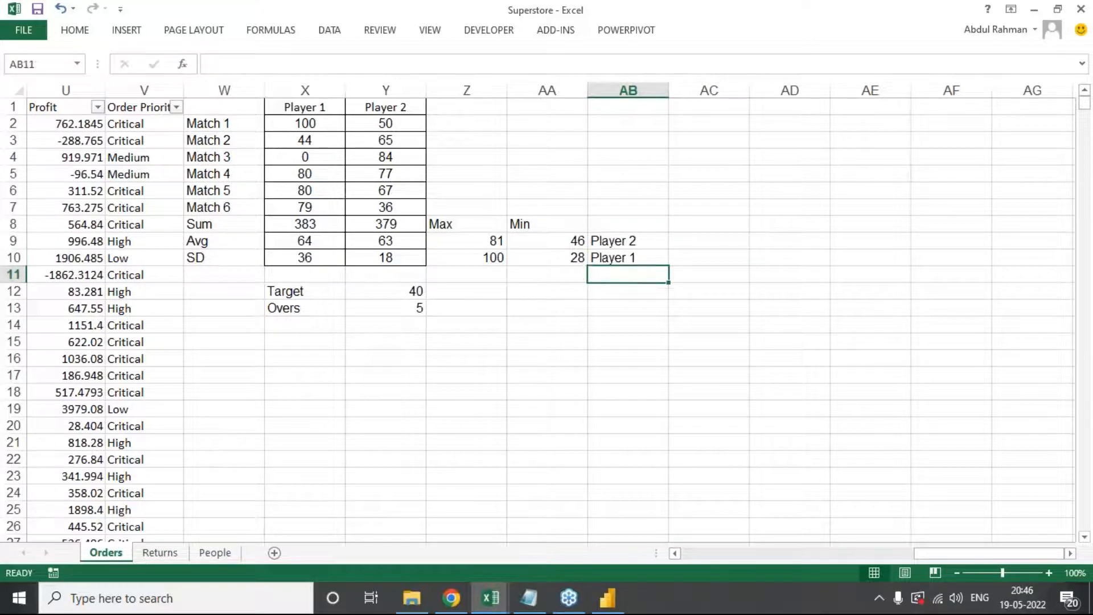
Step: Centre the Max and Min headers and their values in cells Z8:AA10 horizontally
{"action": "key", "text": "Left"}
{"action": "key", "text": "Left"}
{"action": "key", "text": "Up"}
{"action": "key", "text": "Up"}
{"action": "key", "text": "Up"}
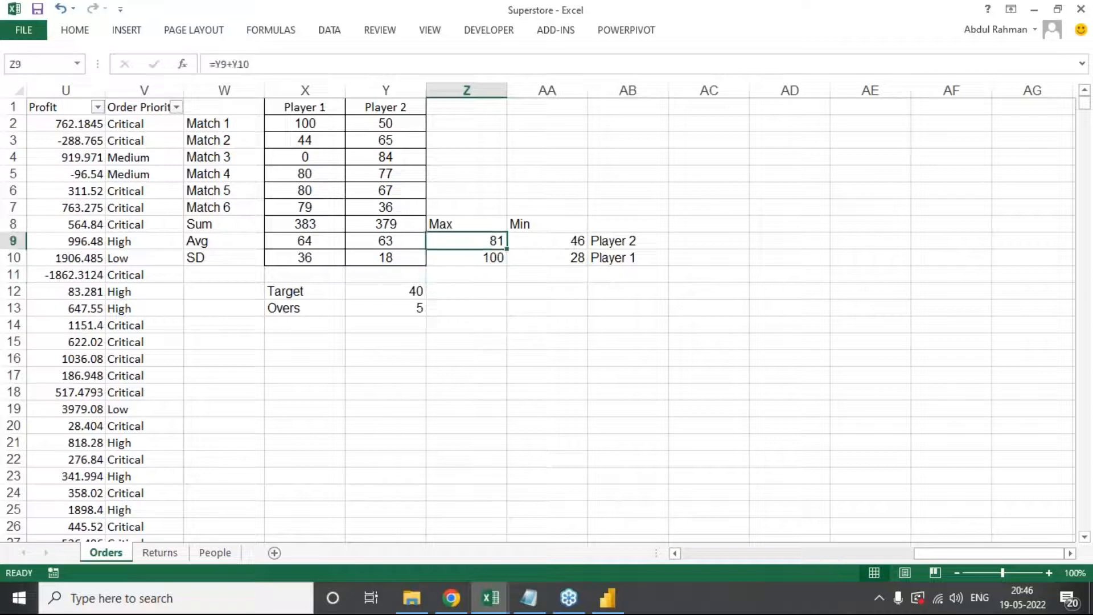
{"action": "key", "text": "shift+Right"}
{"action": "key", "text": "shift+Down"}
{"action": "key", "text": "shift+Down"}
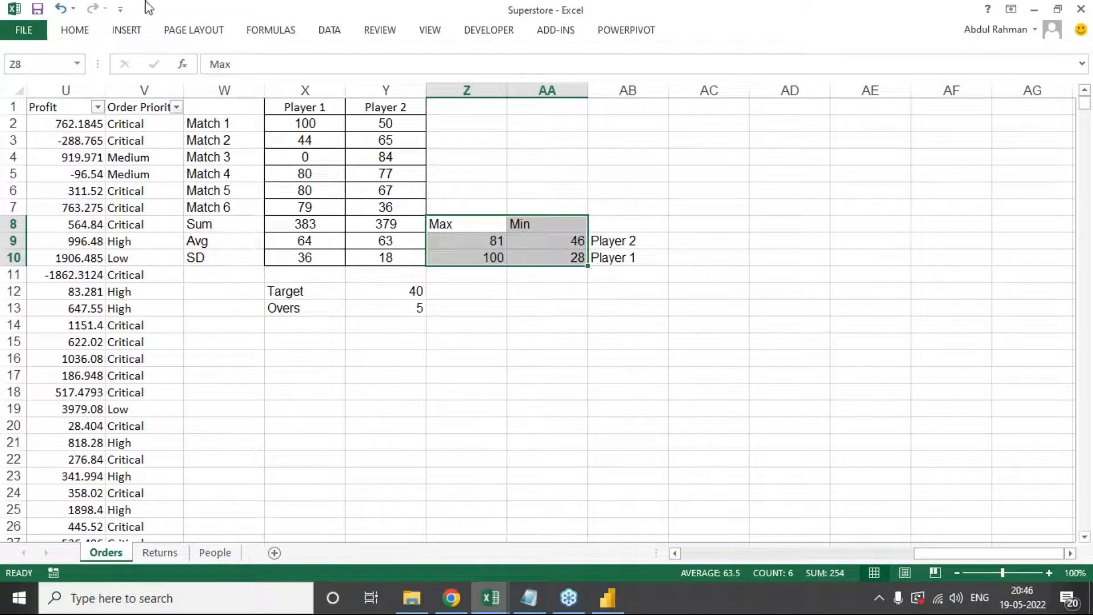
{"action": "left_click", "coordinate": [72, 31]}
{"action": "left_click", "coordinate": [322, 83]}
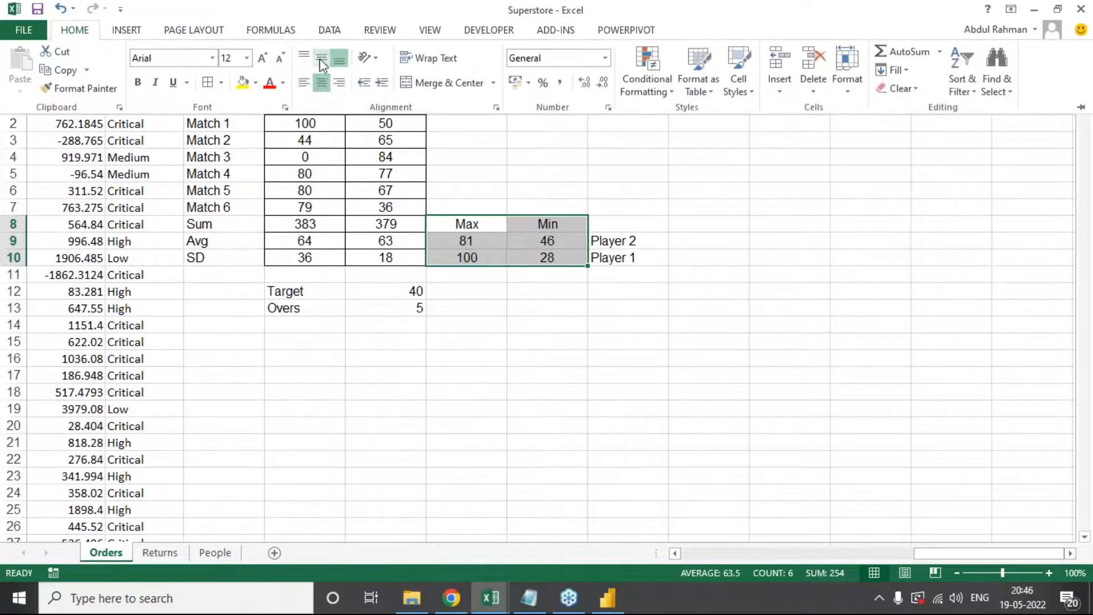
{"action": "left_click", "coordinate": [307, 313]}
Step: Examine how each player's average and standard deviation lead to the Max and Min values in Z9:AA10
{"action": "left_click_drag", "start_coordinate": [305, 240], "coordinate": [365, 244]}
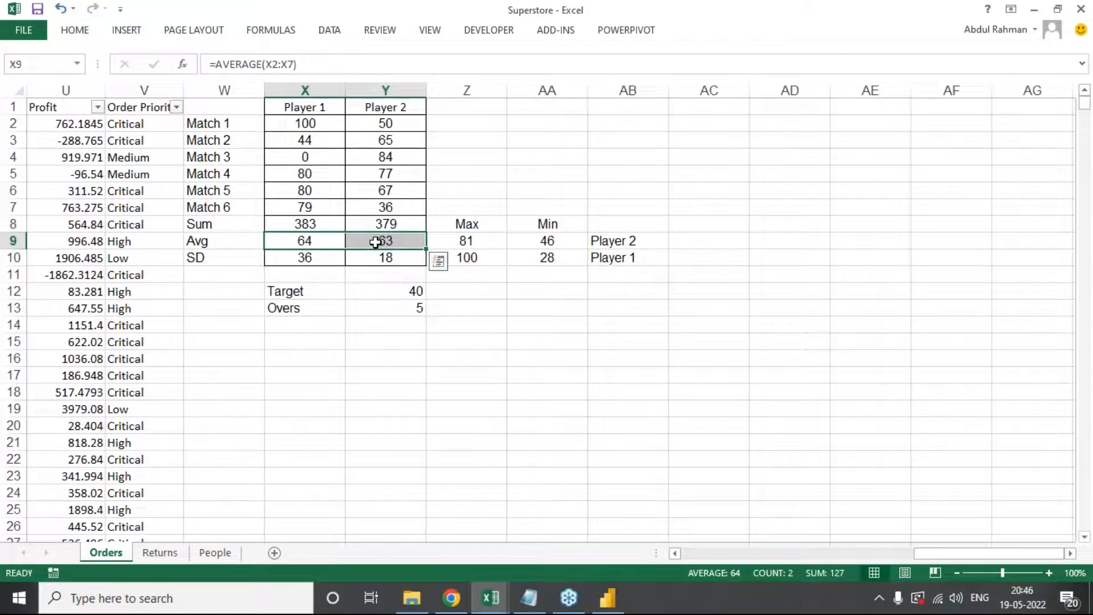
{"action": "left_click", "coordinate": [375, 242]}
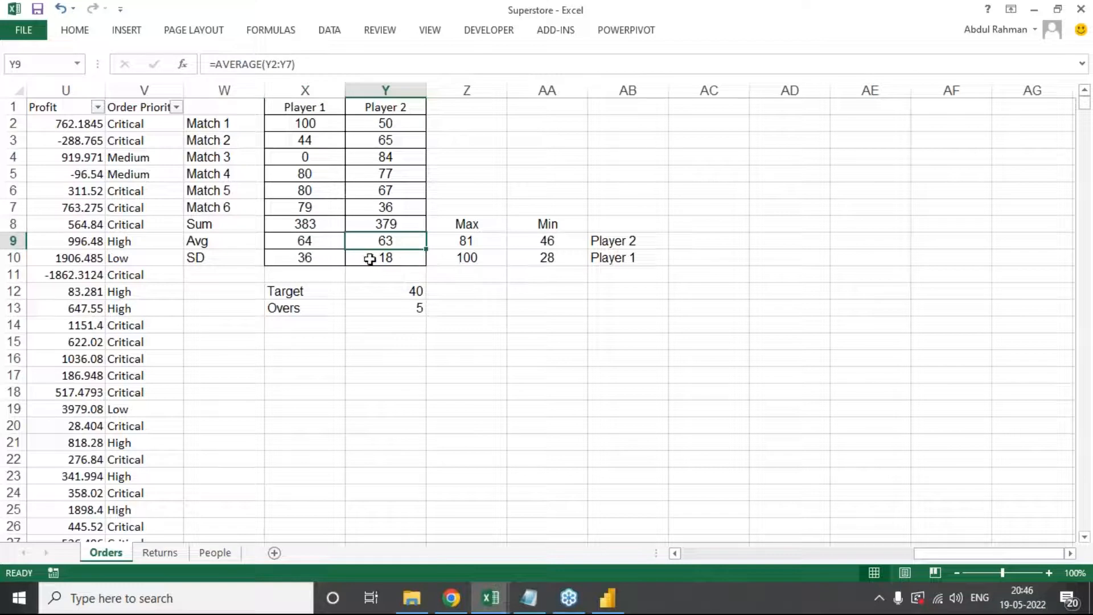
{"action": "left_click", "coordinate": [401, 258]}
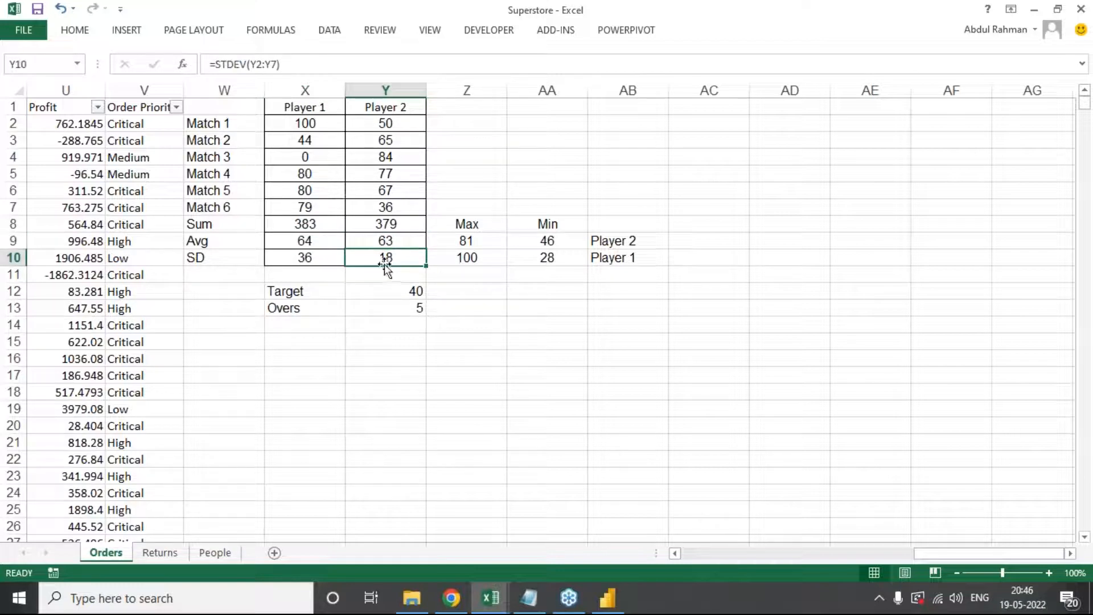
{"action": "left_click", "coordinate": [545, 243]}
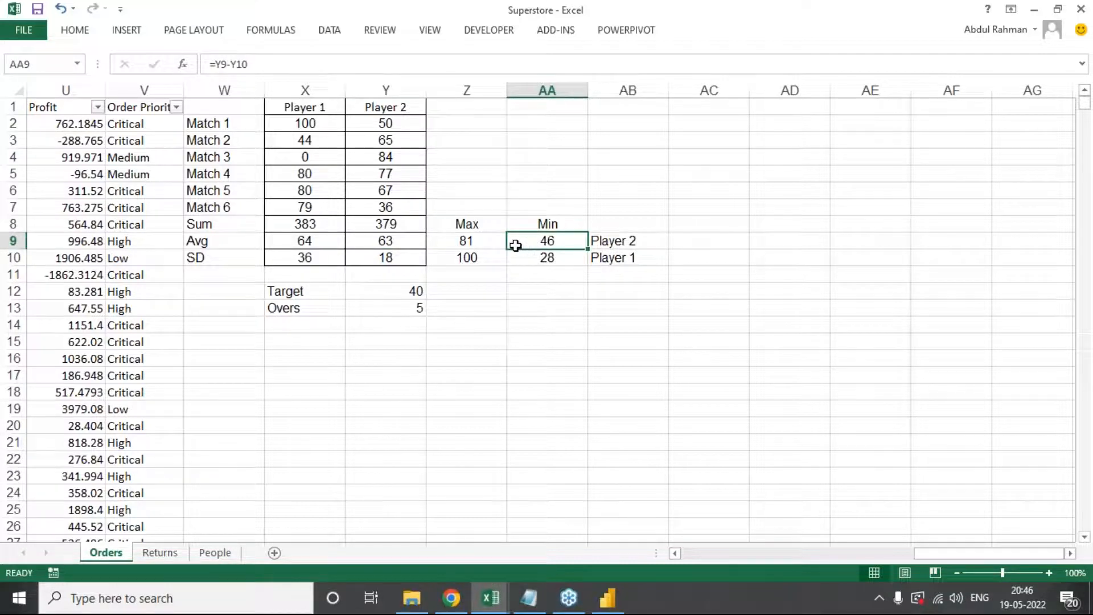
{"action": "left_click", "coordinate": [480, 243]}
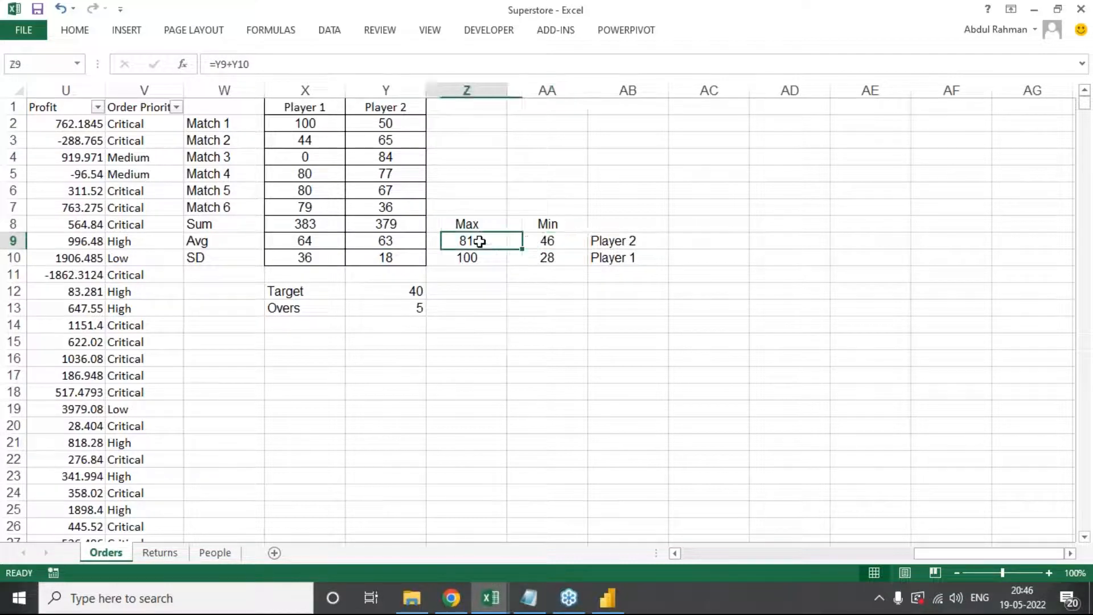
{"action": "left_click", "coordinate": [324, 256]}
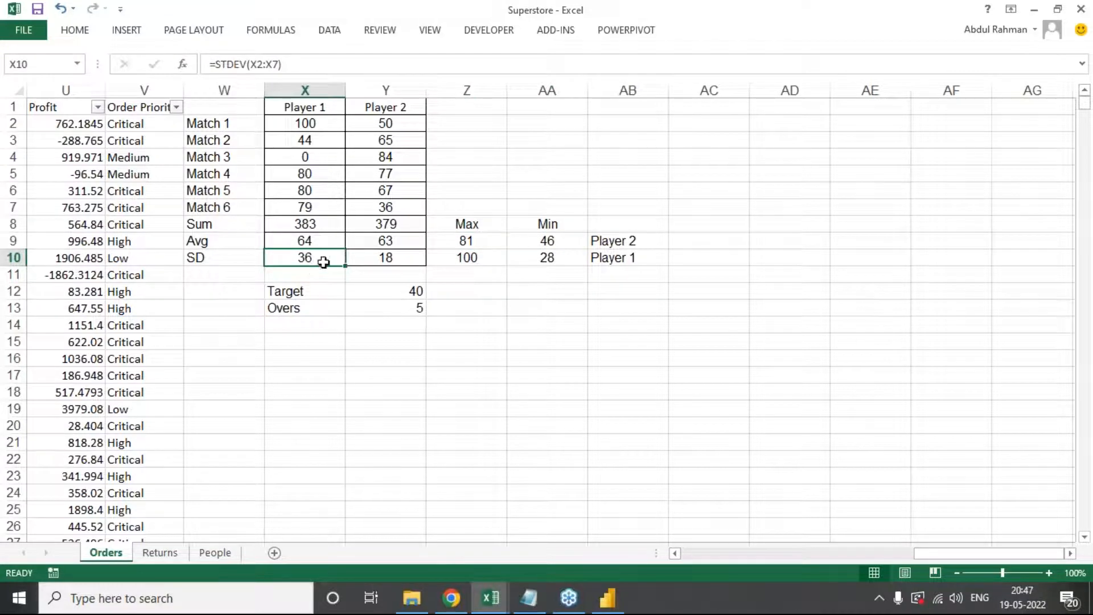
{"action": "left_click", "coordinate": [480, 258]}
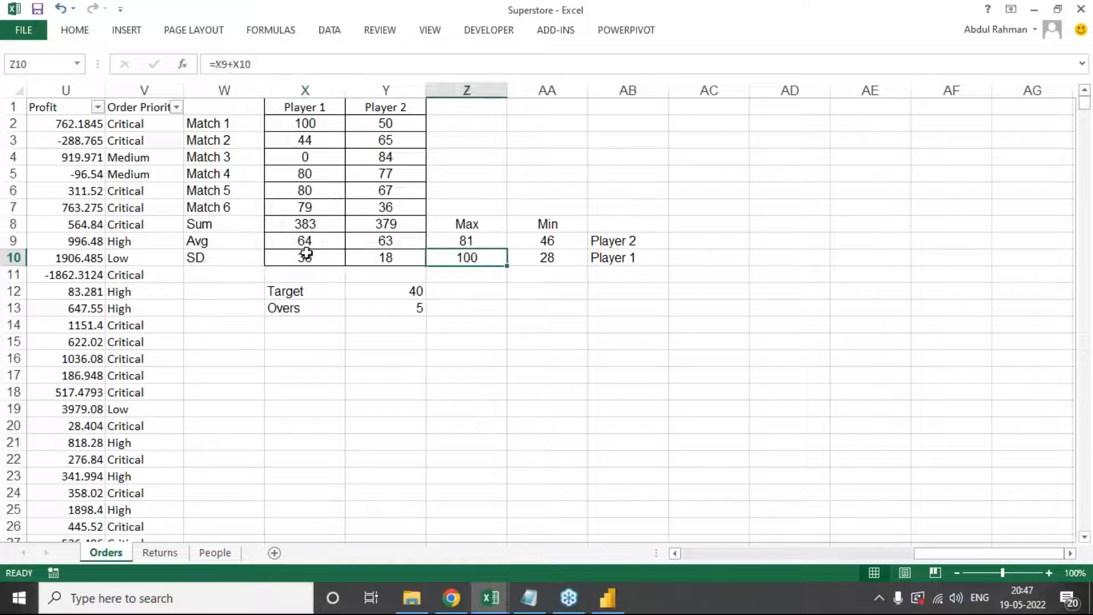
{"action": "left_click", "coordinate": [569, 258]}
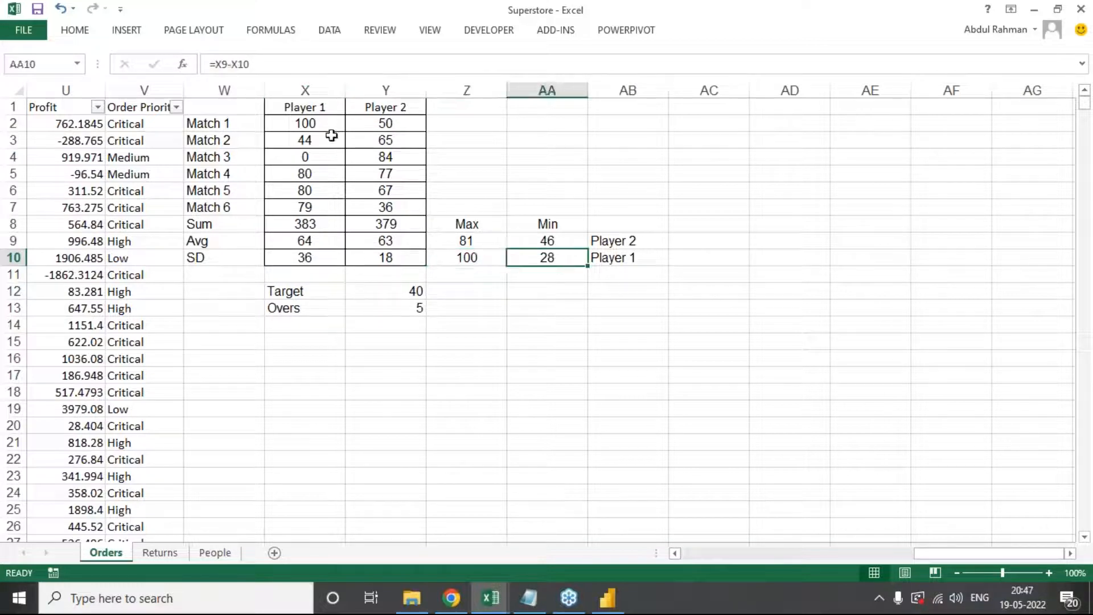
Step: Compare each player's match scores, average and standard deviation range with the target in cell Y12
{"action": "left_click_drag", "start_coordinate": [310, 107], "coordinate": [304, 256]}
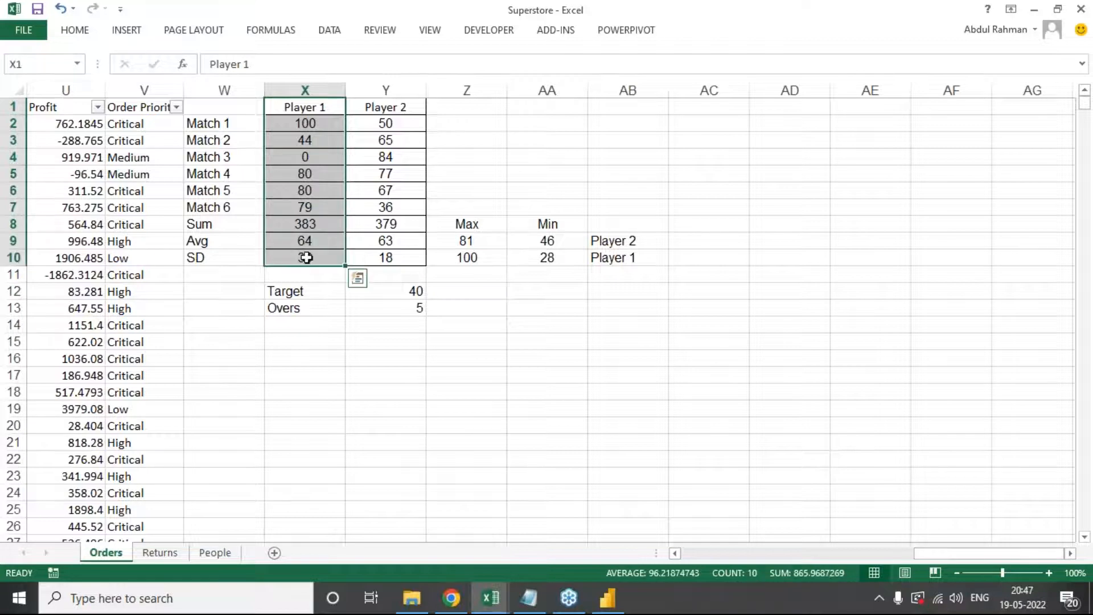
{"action": "left_click_drag", "start_coordinate": [278, 292], "coordinate": [379, 294]}
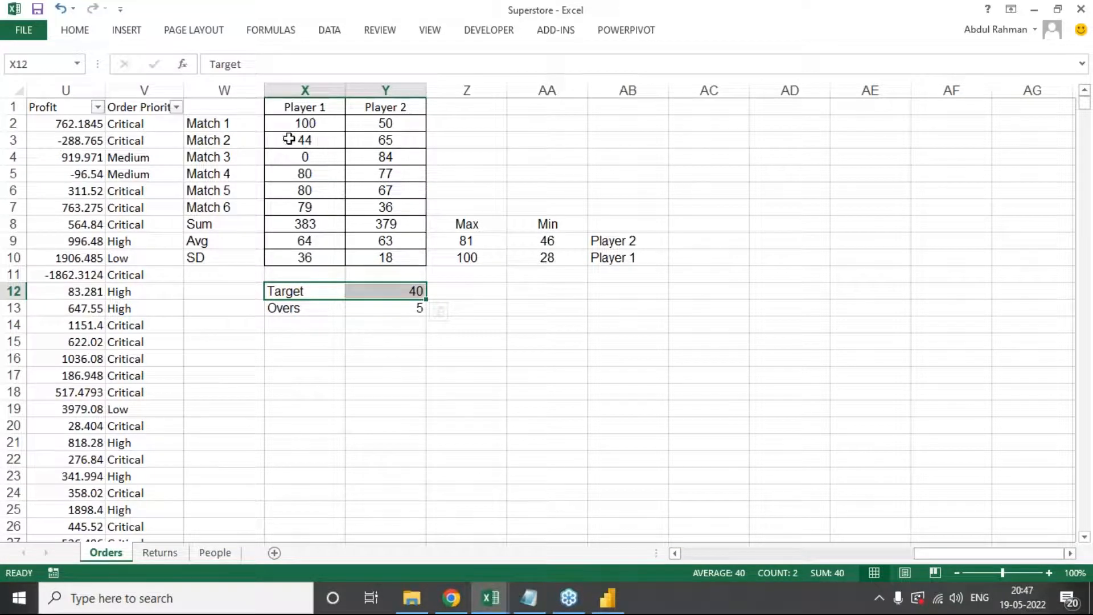
{"action": "left_click", "coordinate": [309, 124]}
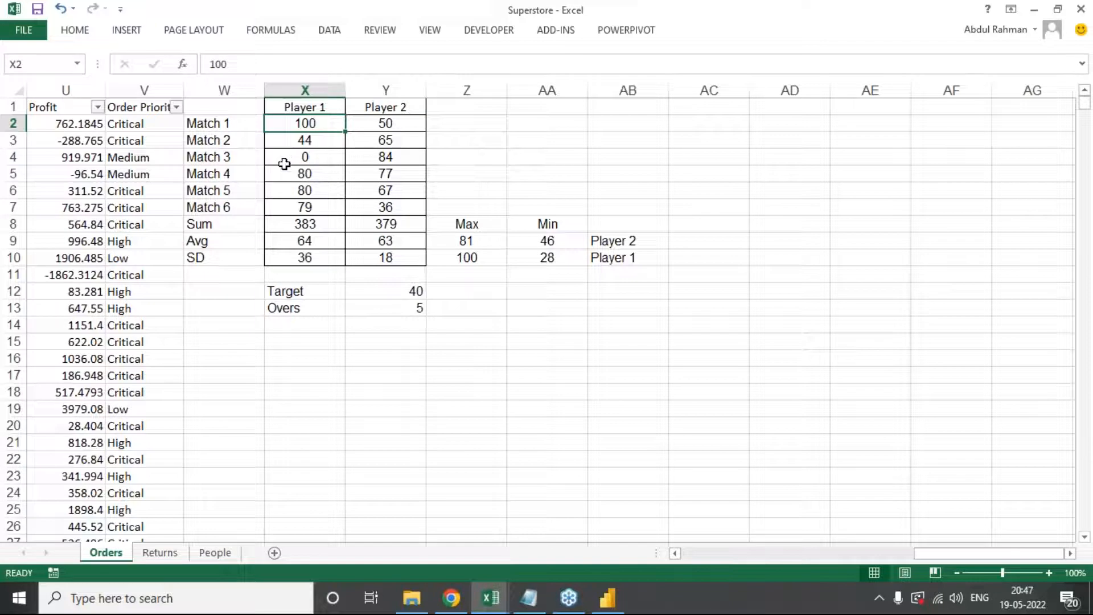
{"action": "left_click", "coordinate": [320, 160]}
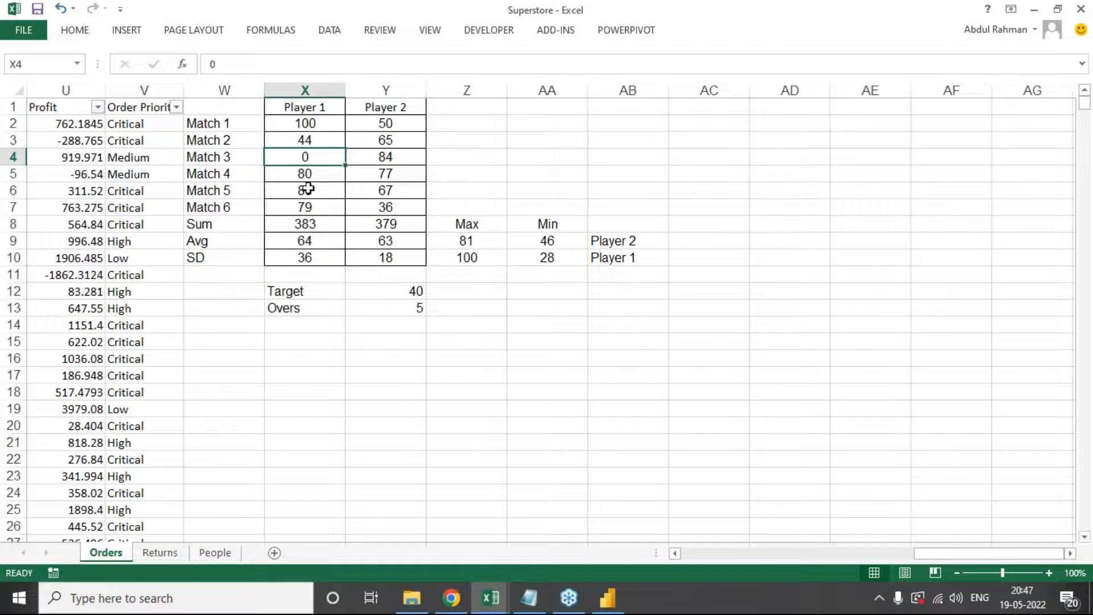
{"action": "left_click", "coordinate": [325, 239]}
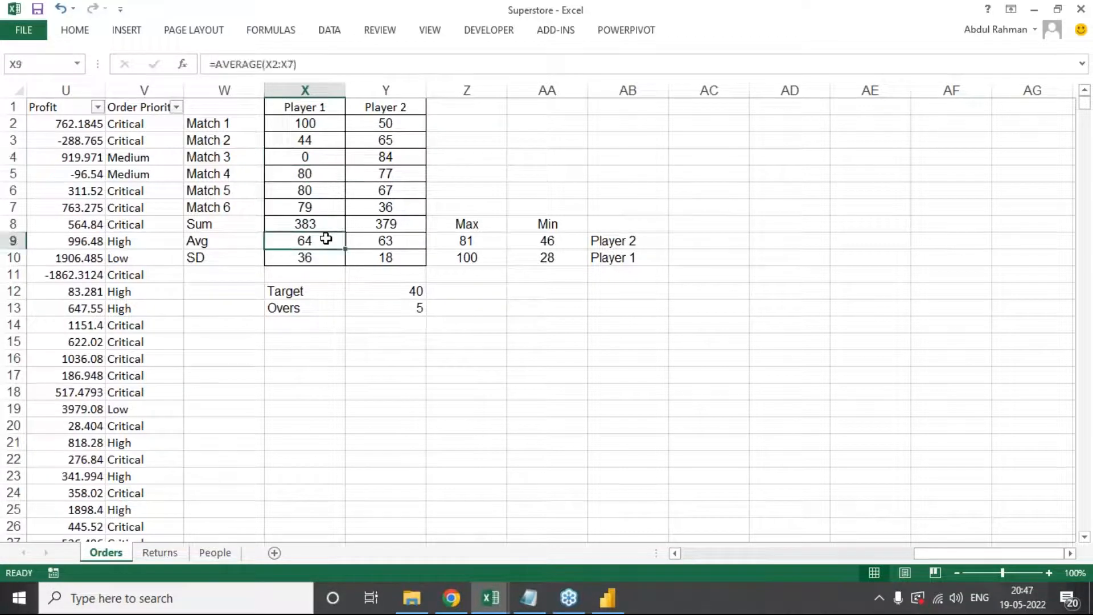
{"action": "left_click", "coordinate": [402, 125]}
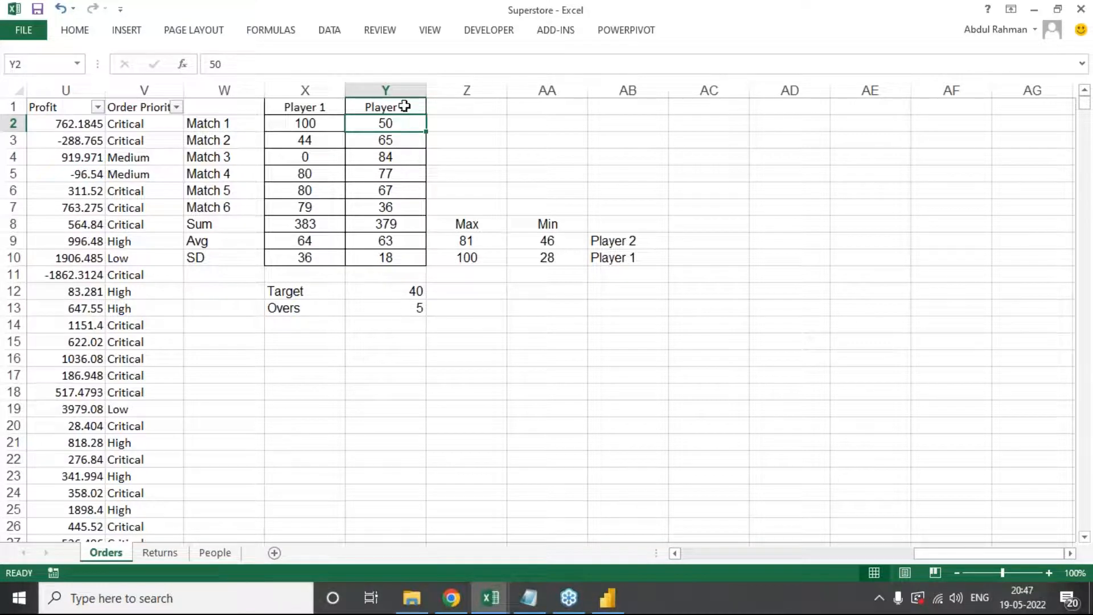
{"action": "left_click", "coordinate": [403, 106]}
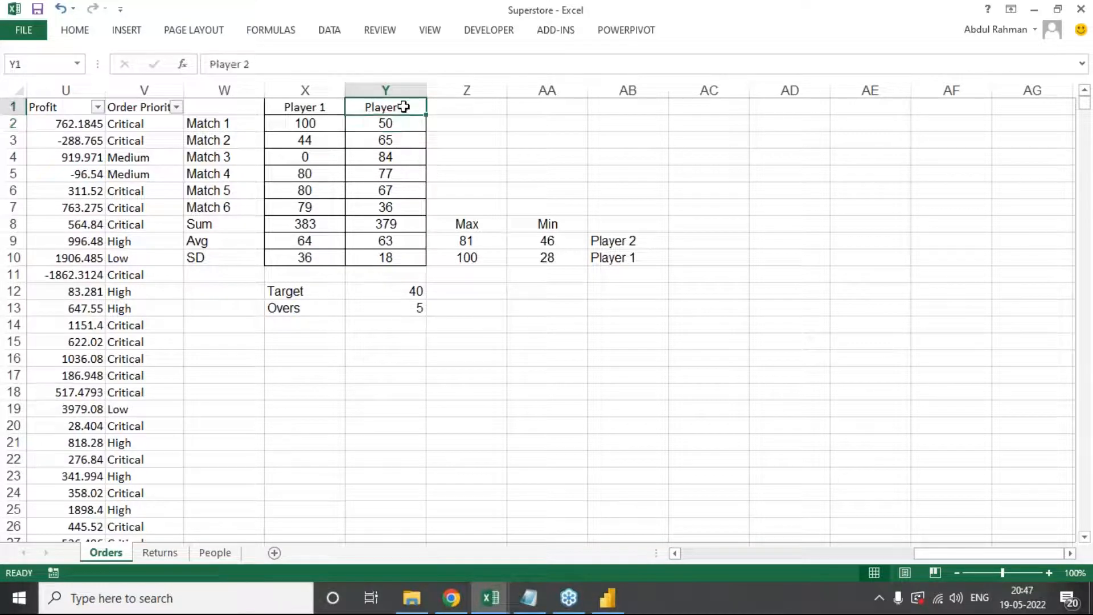
{"action": "left_click", "coordinate": [409, 292]}
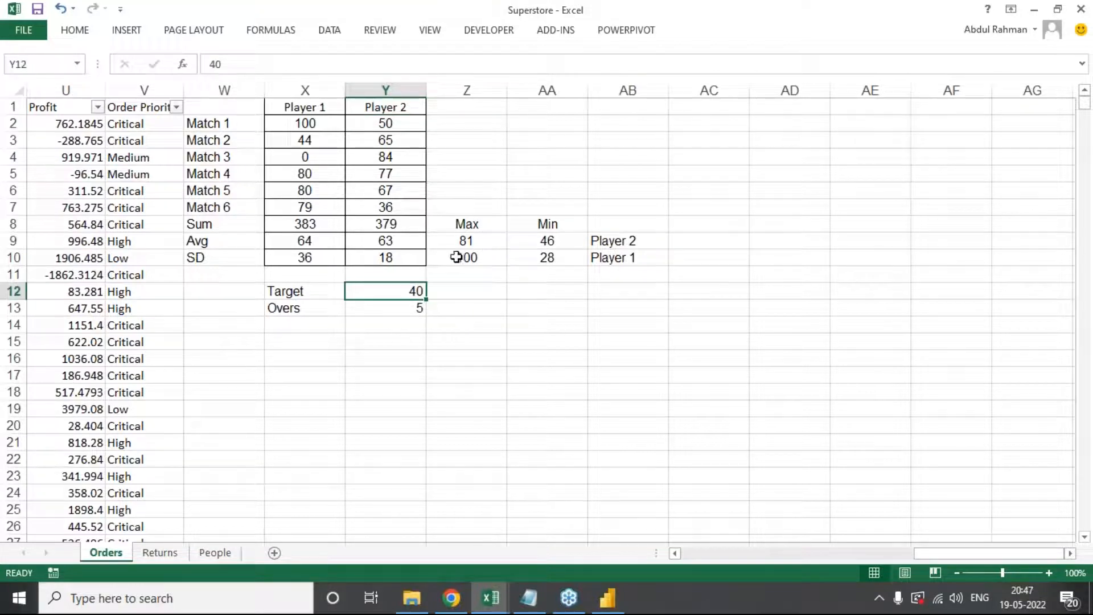
{"action": "left_click", "coordinate": [399, 259]}
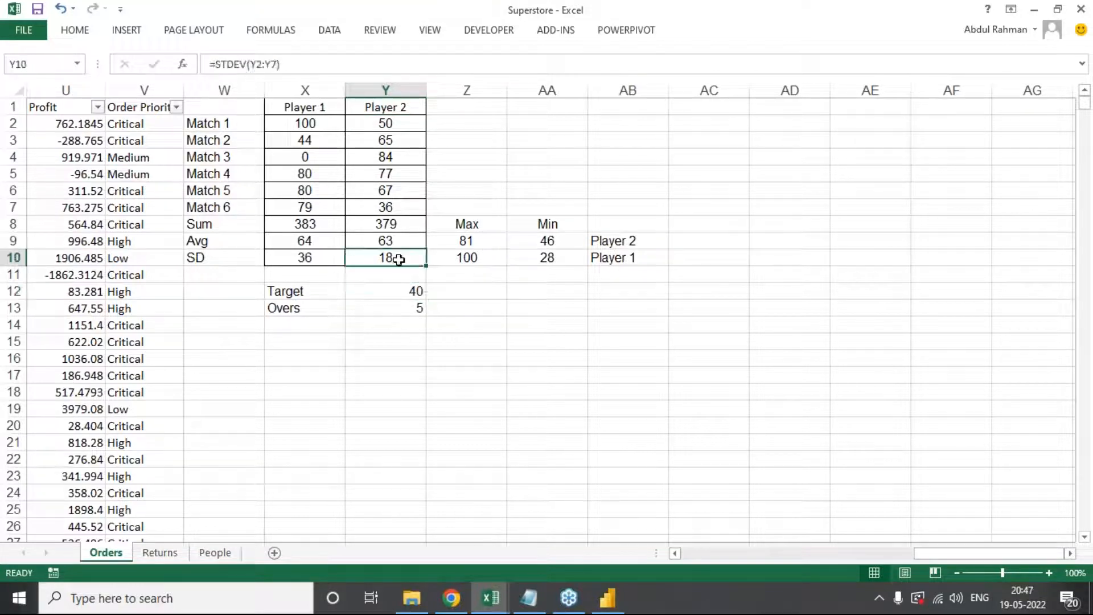
{"action": "left_click", "coordinate": [555, 244]}
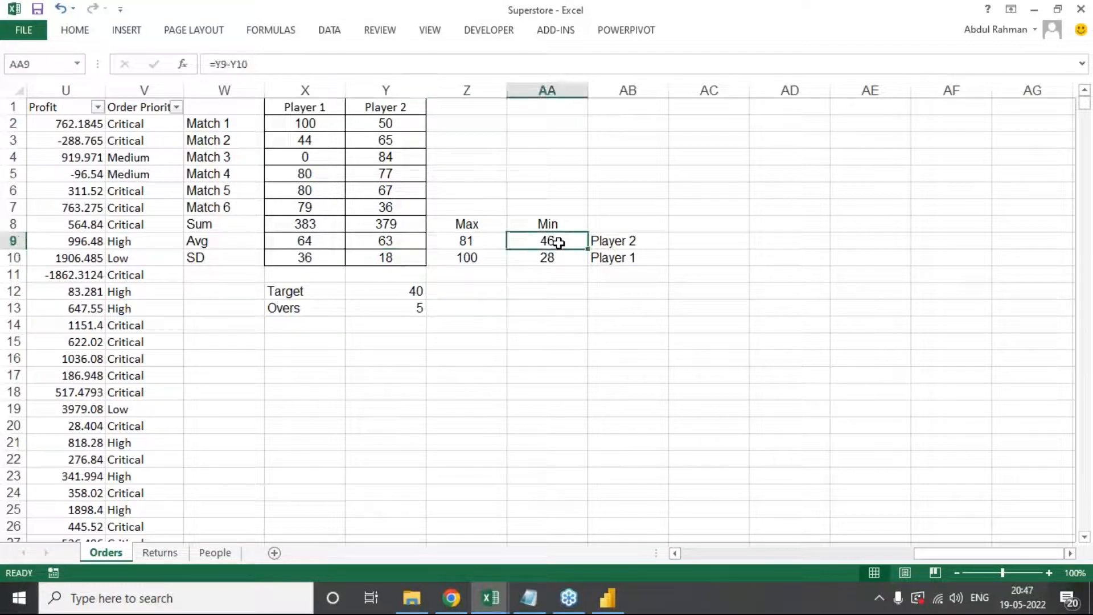
{"action": "left_click_drag", "start_coordinate": [558, 243], "coordinate": [485, 243]}
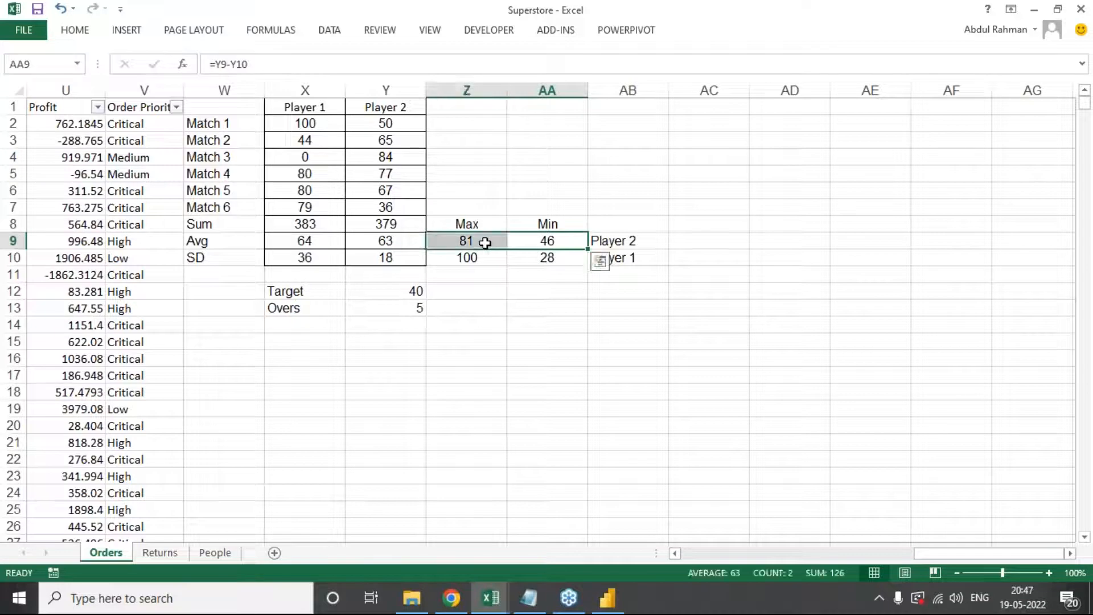
Step: Review the match labels in W2:W7 and the two player headings in X1 and Y1
{"action": "left_click", "coordinate": [317, 107]}
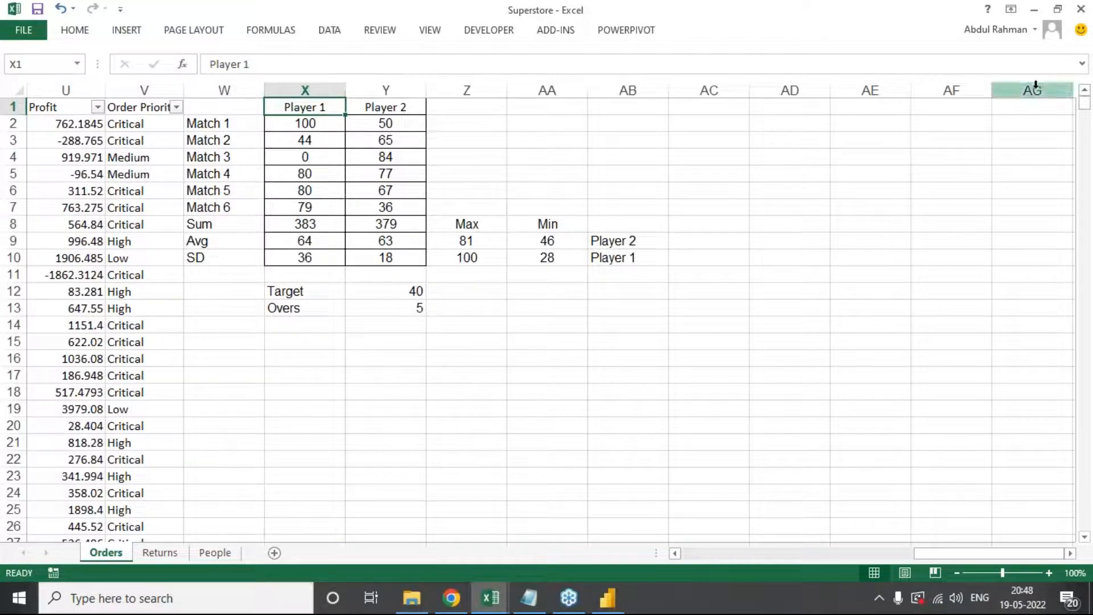
{"action": "left_click", "coordinate": [1081, 119]}
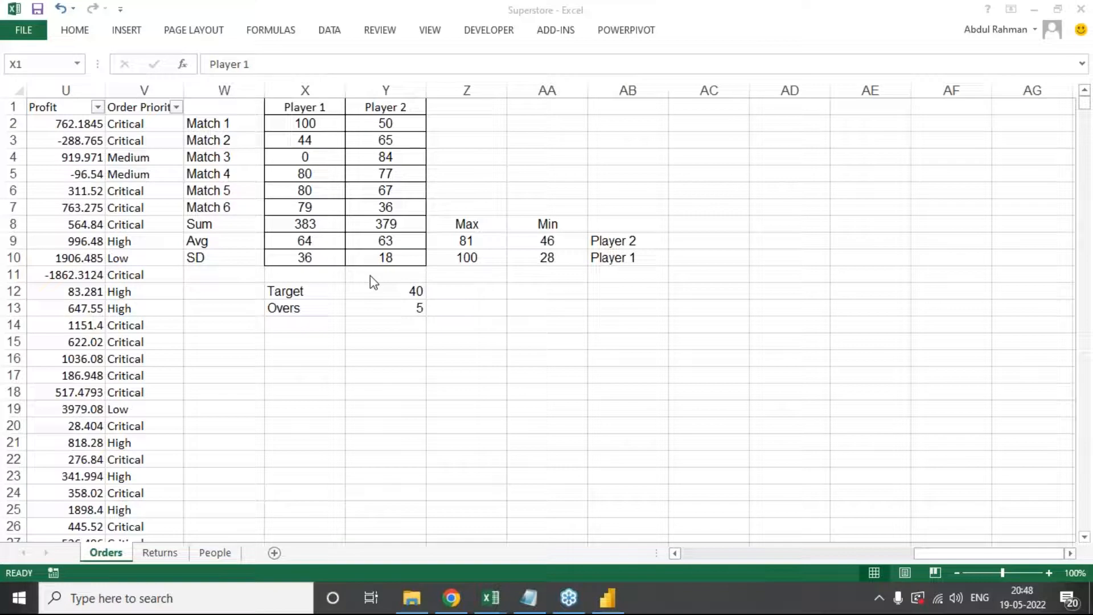
{"action": "left_click", "coordinate": [363, 122]}
{"action": "left_click_drag", "start_coordinate": [215, 122], "coordinate": [243, 209]}
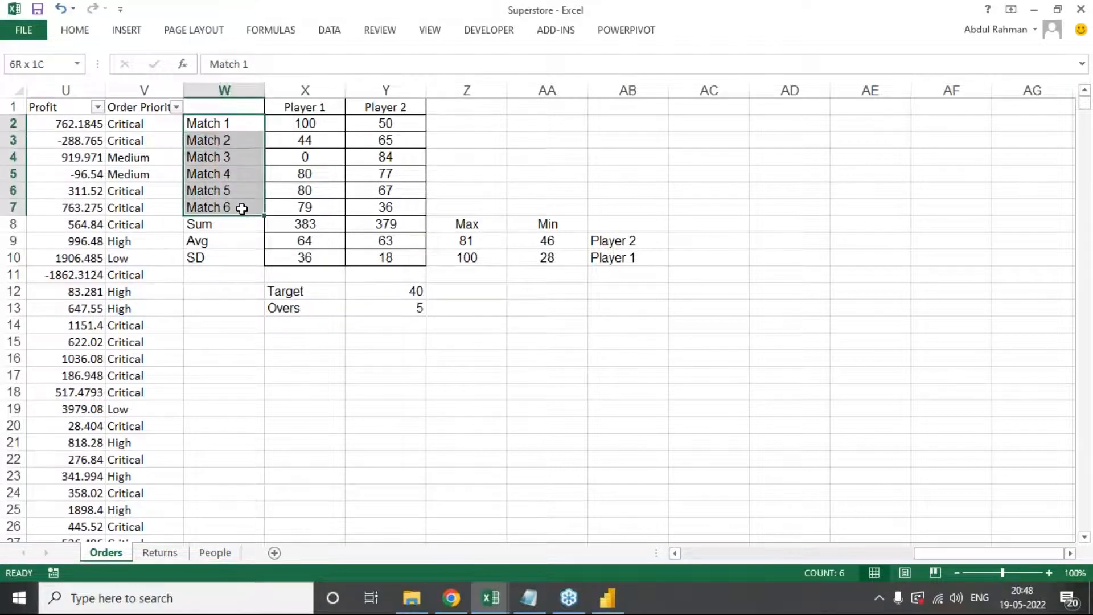
{"action": "left_click_drag", "start_coordinate": [242, 209], "coordinate": [243, 208]}
{"action": "left_click", "coordinate": [312, 104]}
{"action": "left_click", "coordinate": [371, 107]}
{"action": "left_click", "coordinate": [318, 107]}
{"action": "key", "text": "BackSpace"}
{"action": "key", "text": "Escape"}
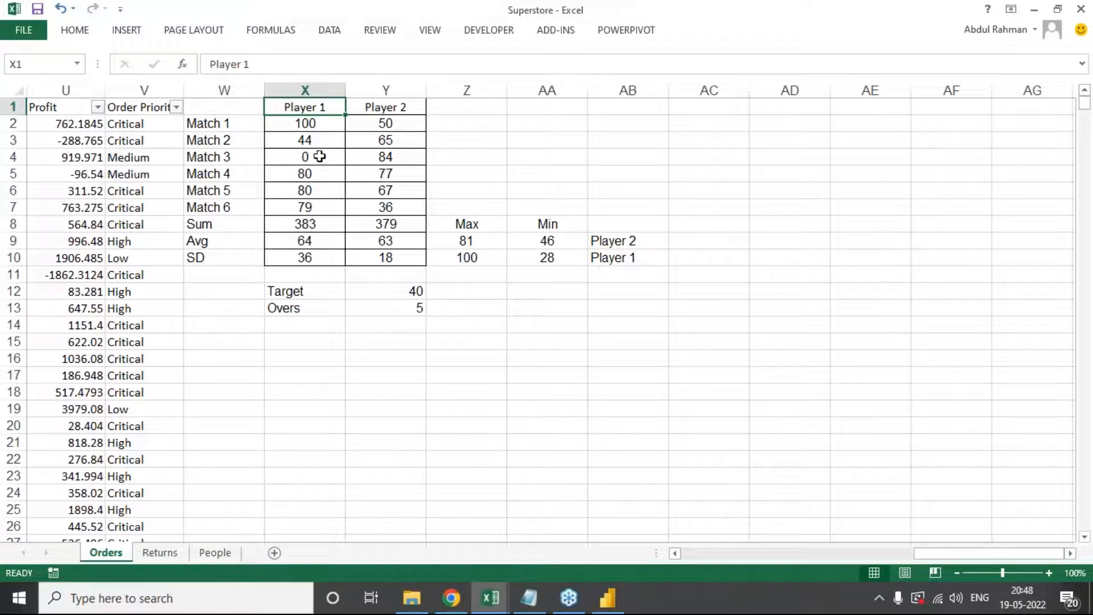
{"action": "left_click", "coordinate": [376, 107]}
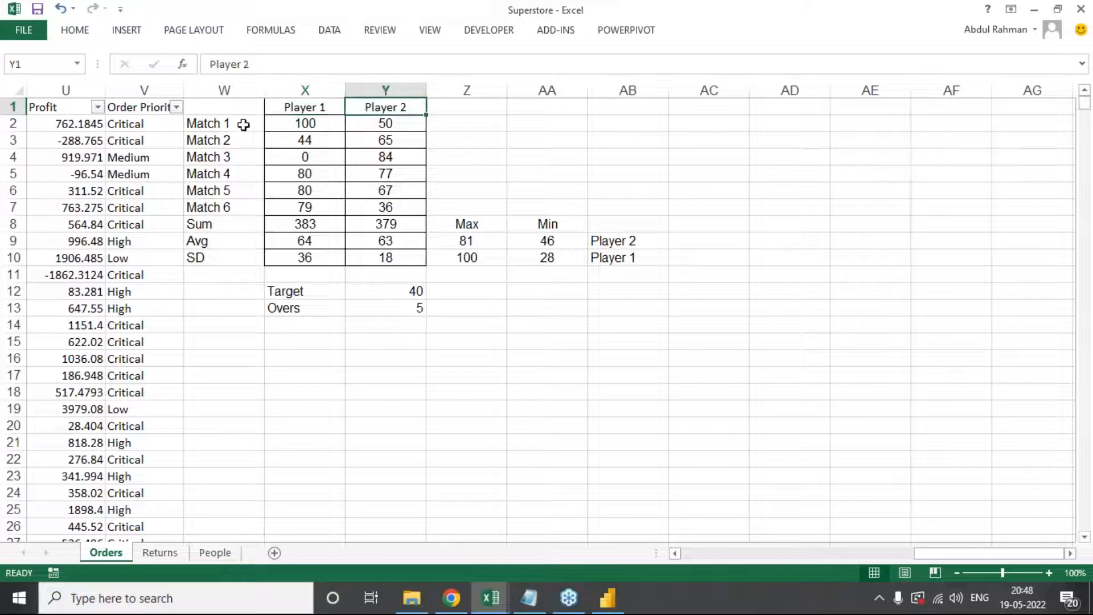
Step: Review Player 1's scores for the six matches along with the Sum and Avg rows
{"action": "left_click_drag", "start_coordinate": [242, 124], "coordinate": [243, 200]}
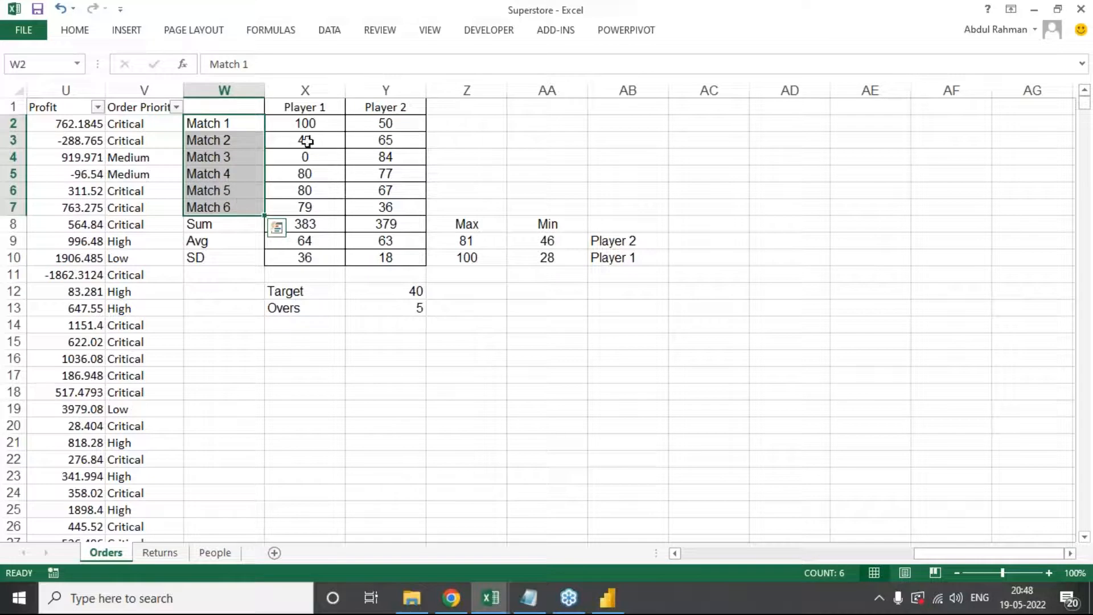
{"action": "left_click_drag", "start_coordinate": [302, 124], "coordinate": [306, 207]}
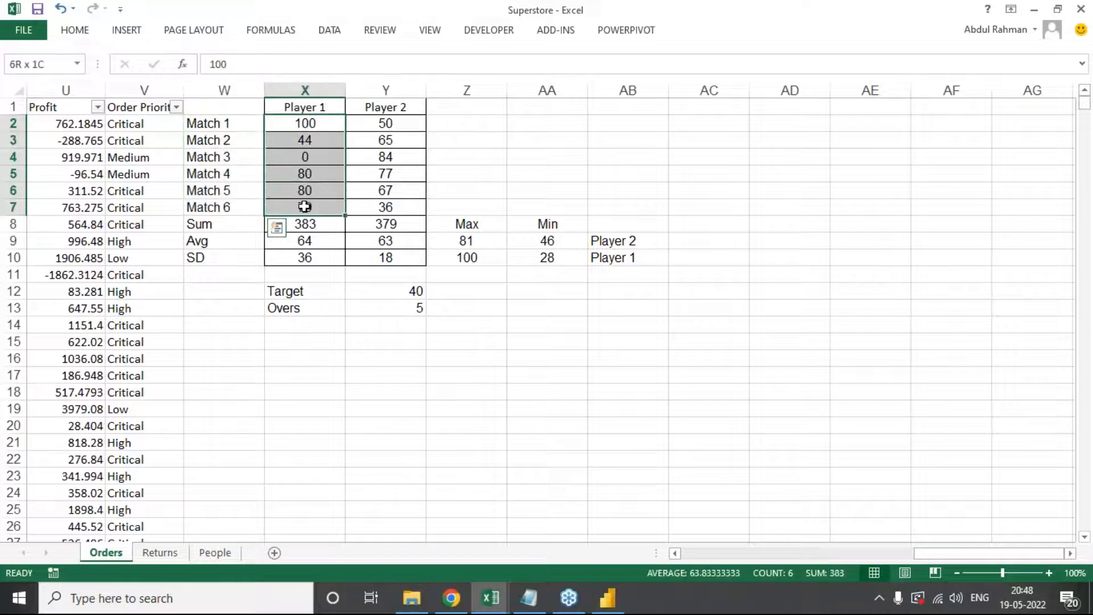
{"action": "left_click", "coordinate": [319, 124]}
{"action": "left_click", "coordinate": [319, 141]}
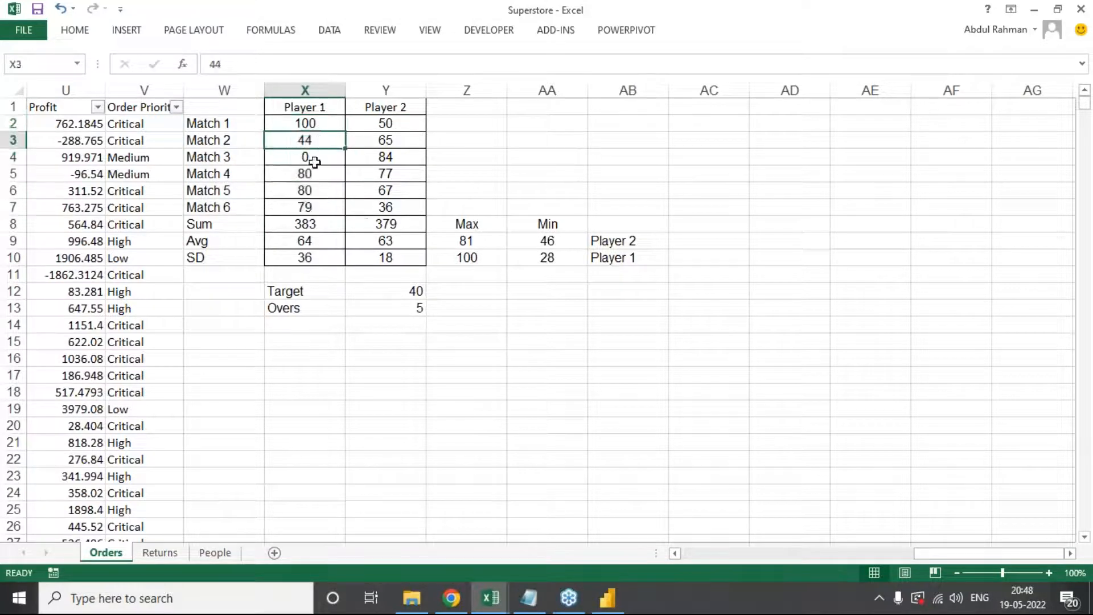
{"action": "left_click", "coordinate": [326, 161]}
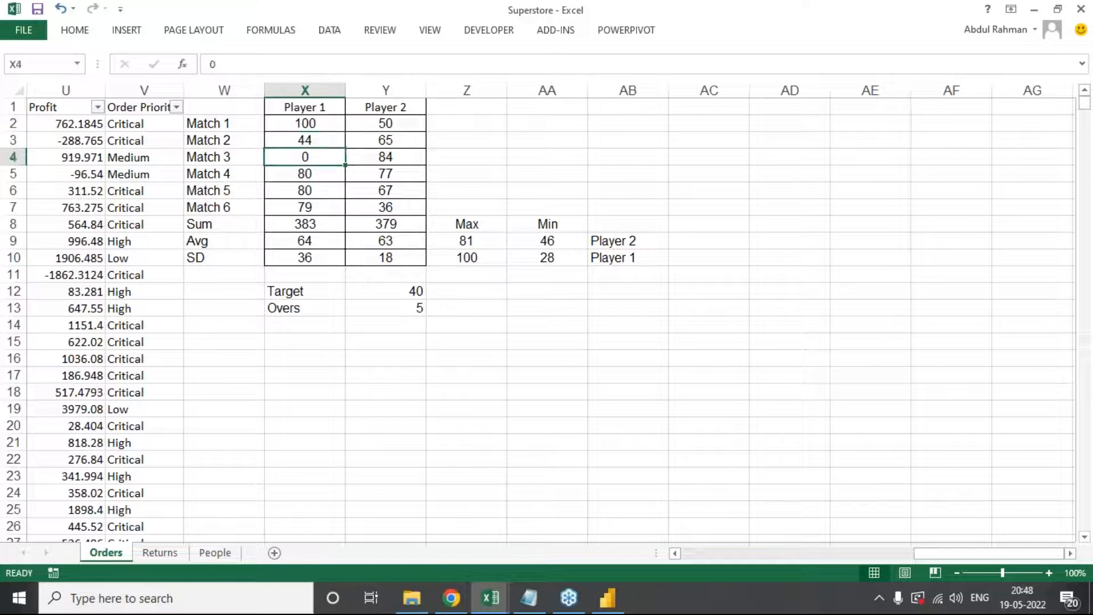
{"action": "left_click", "coordinate": [314, 174]}
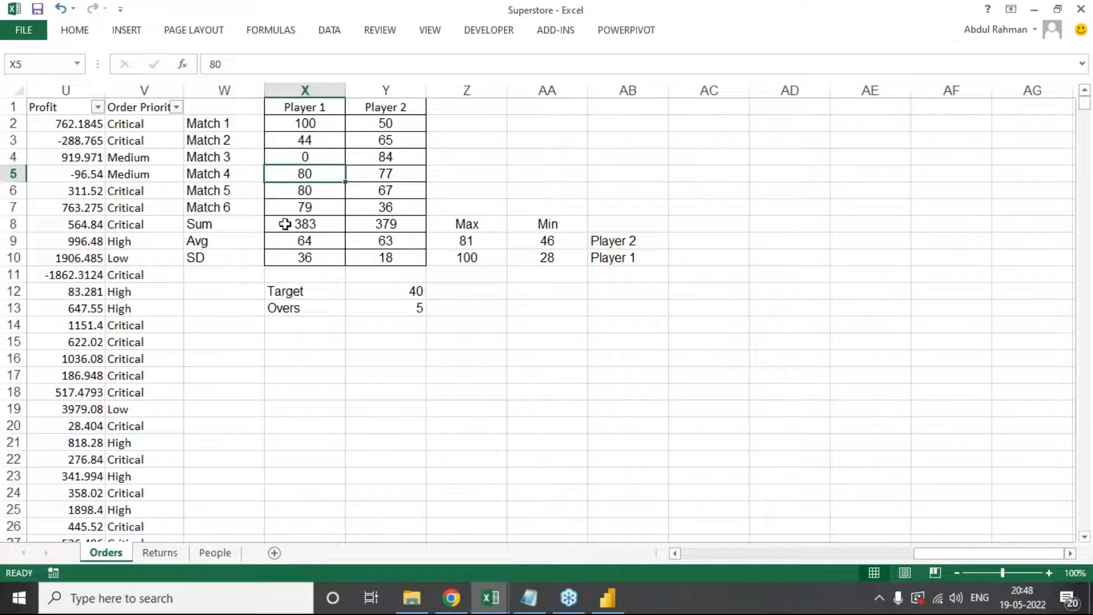
{"action": "left_click_drag", "start_coordinate": [228, 222], "coordinate": [269, 225]}
{"action": "left_click", "coordinate": [246, 245]}
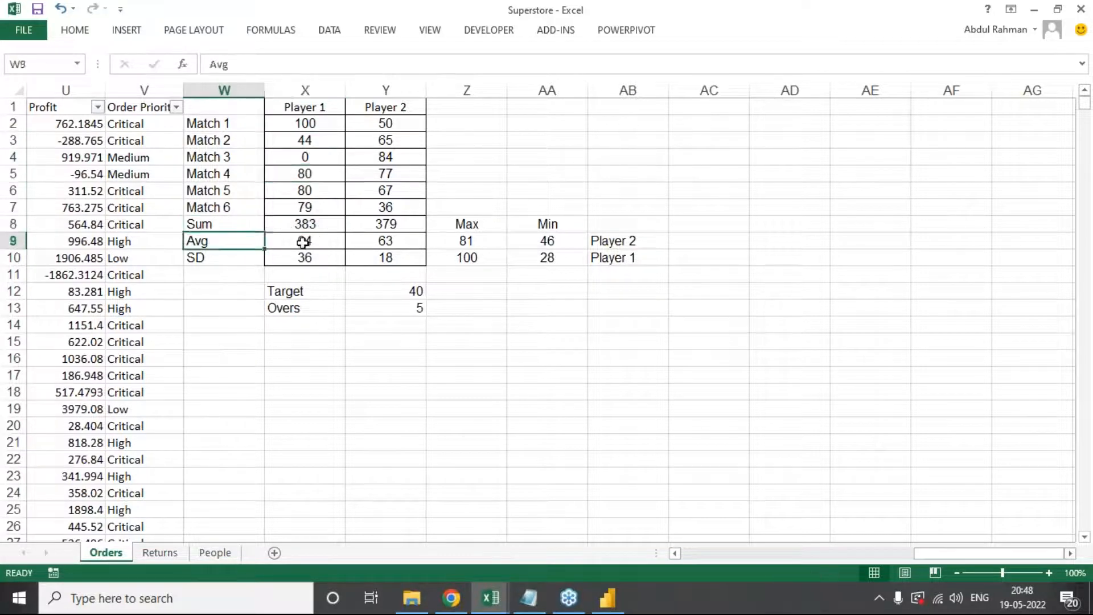
{"action": "left_click", "coordinate": [324, 244]}
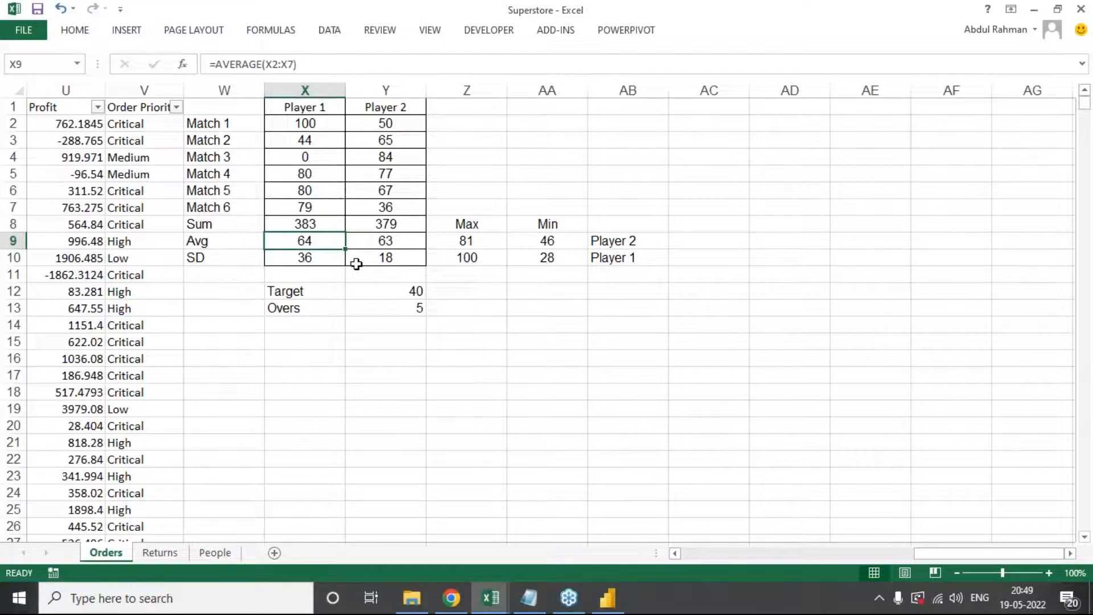
Step: Compare Player 1's scores and both players' averages with the target in row 12
{"action": "left_click_drag", "start_coordinate": [312, 122], "coordinate": [326, 229]}
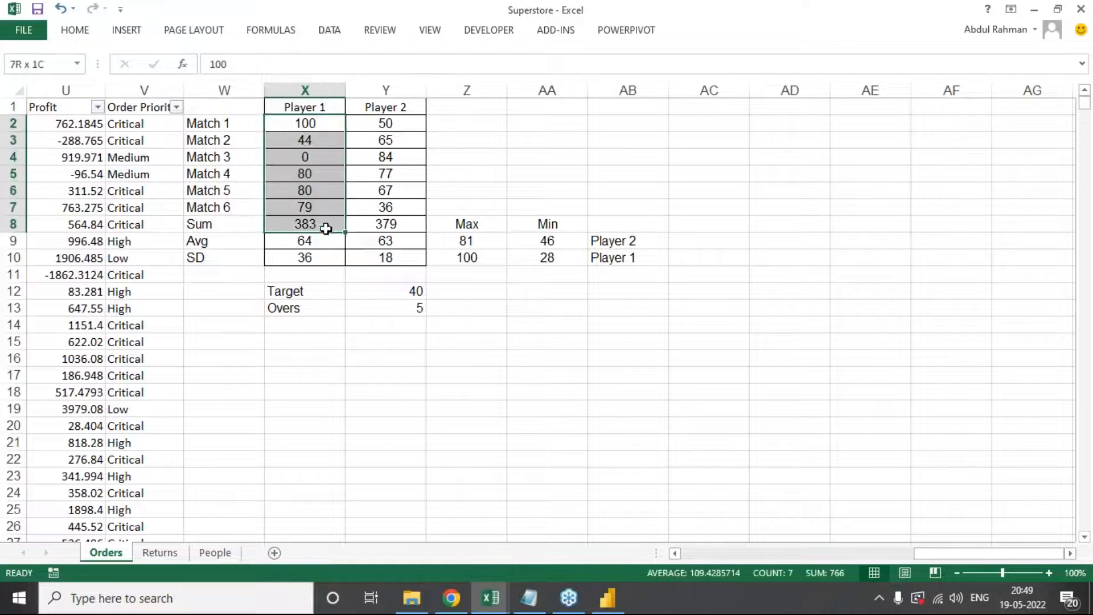
{"action": "left_click", "coordinate": [317, 238]}
{"action": "left_click", "coordinate": [369, 246]}
{"action": "left_click_drag", "start_coordinate": [310, 294], "coordinate": [369, 289]}
{"action": "left_click", "coordinate": [366, 358]}
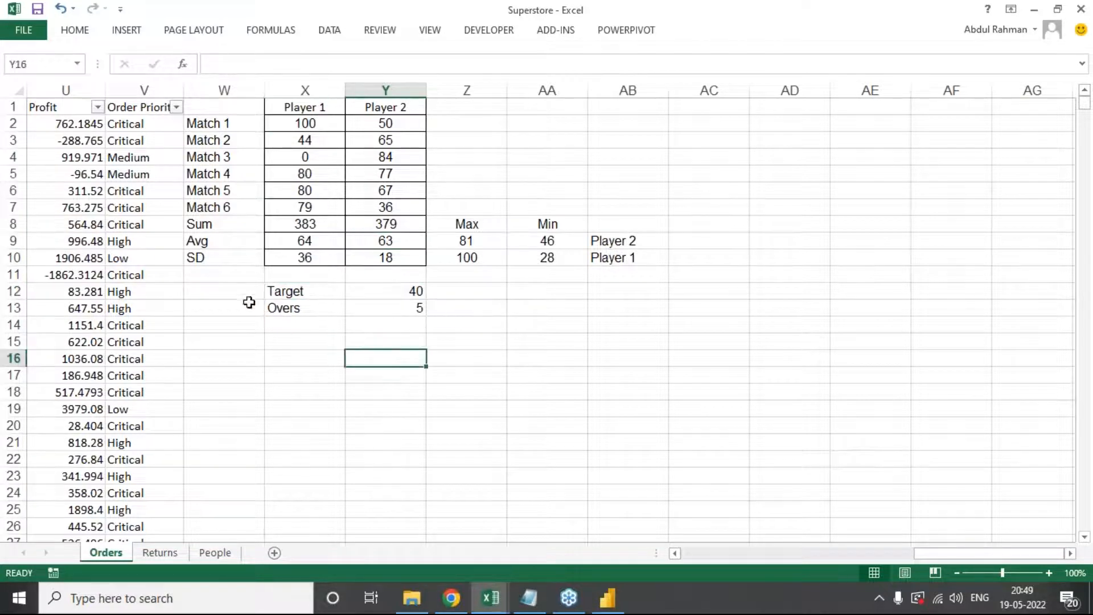
Step: Label the target row by entering Final in cell W12
{"action": "left_click", "coordinate": [252, 294]}
{"action": "type", "text": "Final"}
{"action": "key", "text": "Return"}
{"action": "key", "text": "Up"}
{"action": "key", "text": "Right"}
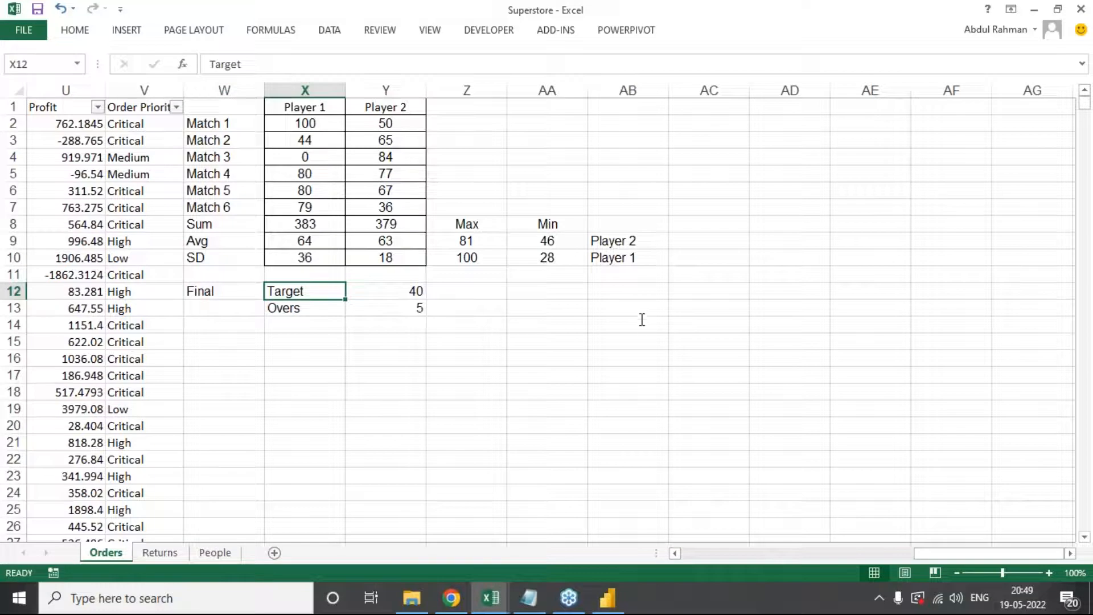
Step: Examine the two players' score table in X1:Y10 and compare their averages in row 9
{"action": "left_click_drag", "start_coordinate": [313, 109], "coordinate": [385, 253]}
{"action": "left_click", "coordinate": [386, 256]}
{"action": "left_click_drag", "start_coordinate": [297, 238], "coordinate": [384, 238]}
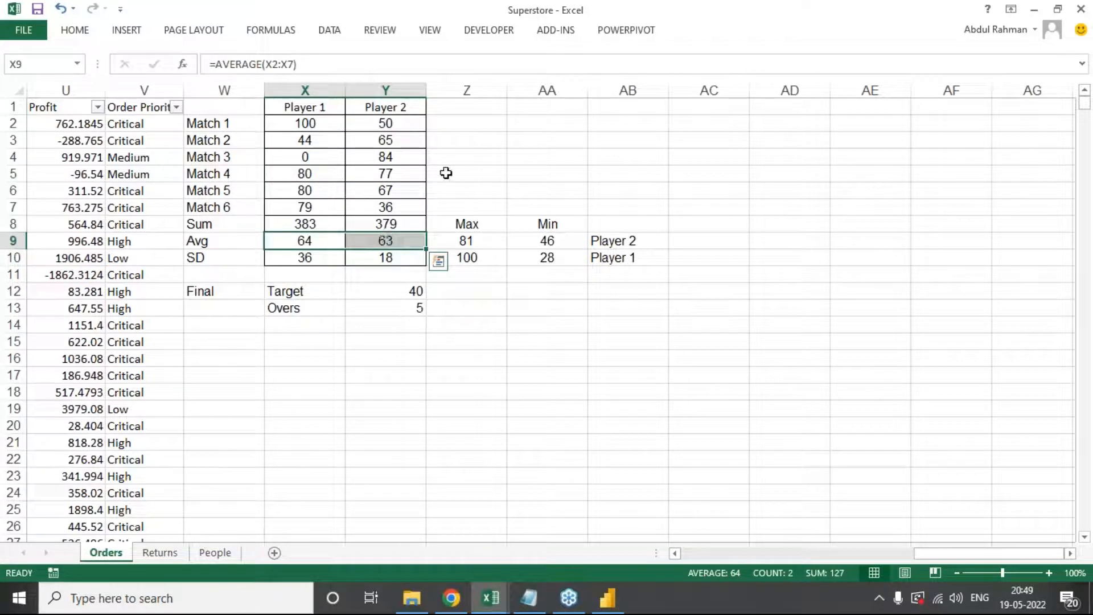
{"action": "left_click", "coordinate": [1007, 100]}
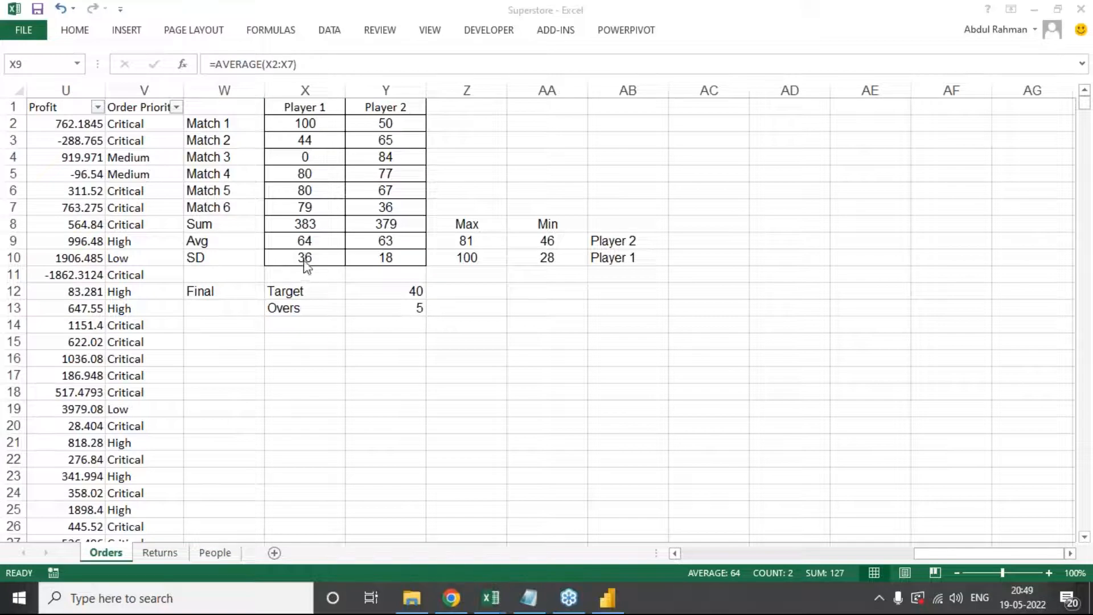
Step: Examine how Player 2's standard deviation in Y10 determines the Max and Min in Z9:AA9, checking against the match scores
{"action": "left_click", "coordinate": [389, 257]}
{"action": "left_click", "coordinate": [390, 256]}
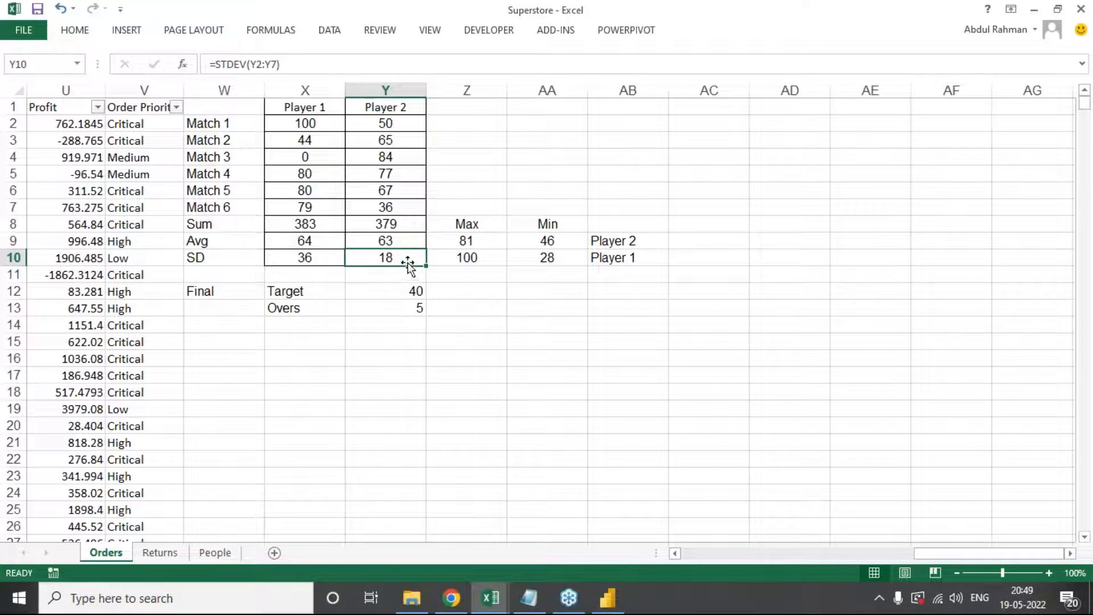
{"action": "left_click", "coordinate": [561, 241]}
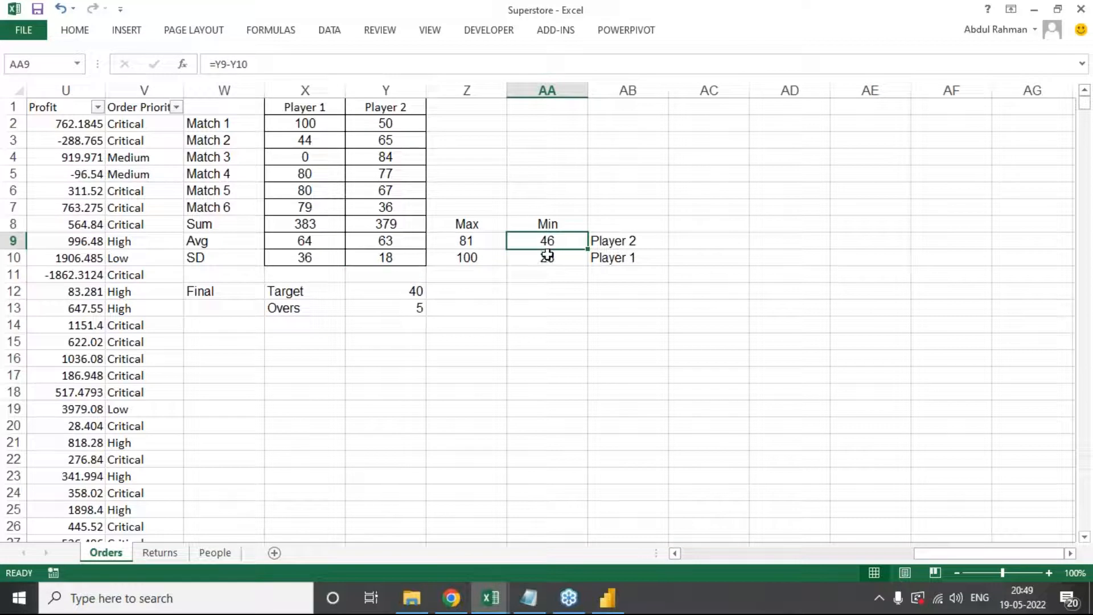
{"action": "left_click", "coordinate": [384, 258]}
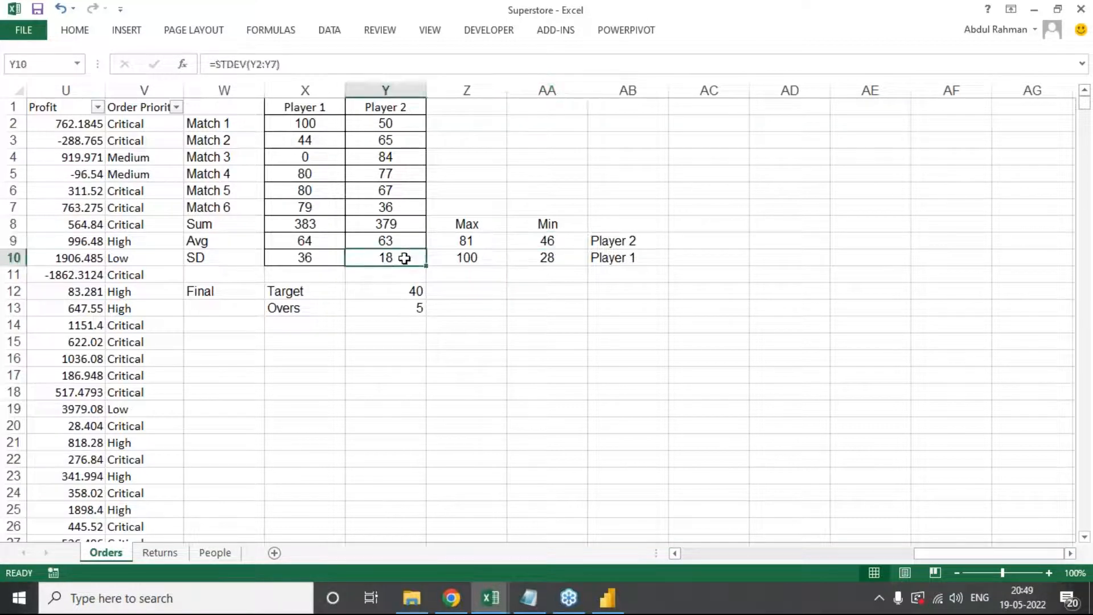
{"action": "left_click", "coordinate": [552, 241]}
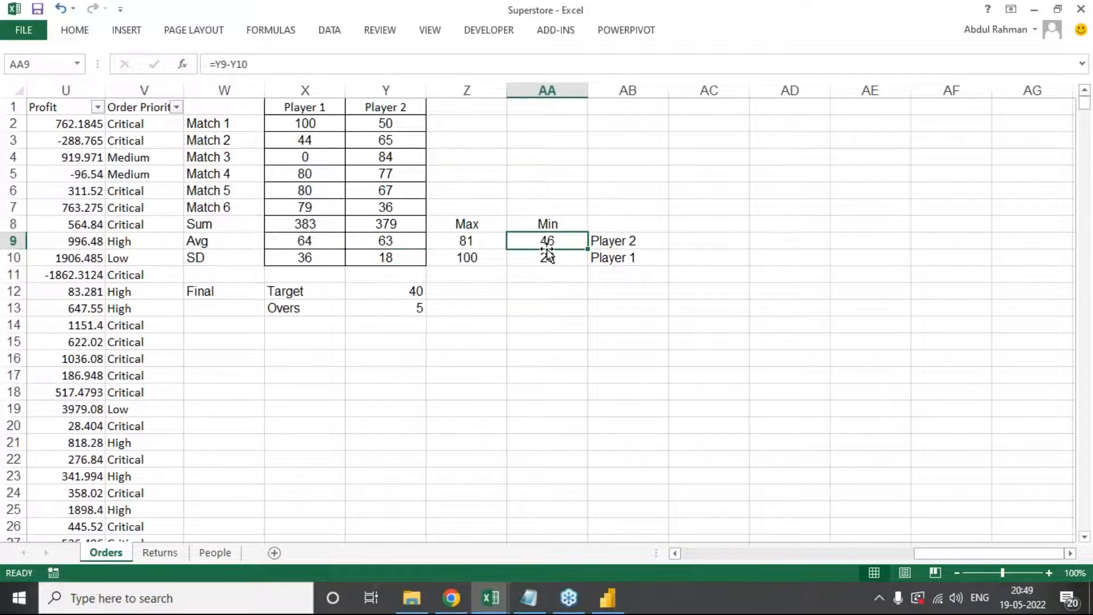
{"action": "left_click", "coordinate": [468, 243]}
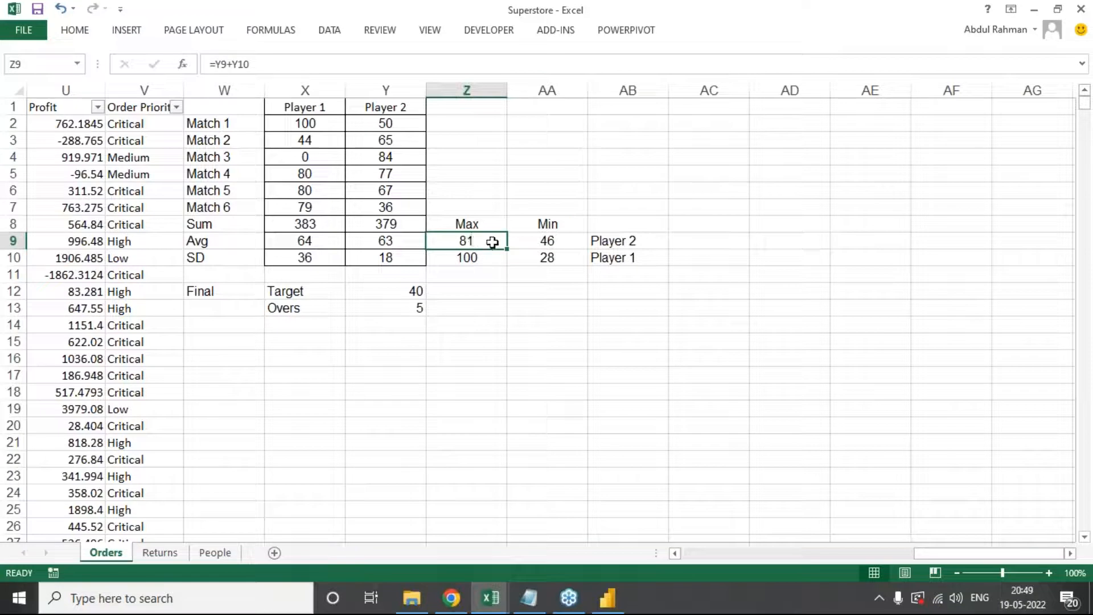
{"action": "left_click_drag", "start_coordinate": [391, 123], "coordinate": [405, 157]}
{"action": "left_click", "coordinate": [404, 159]}
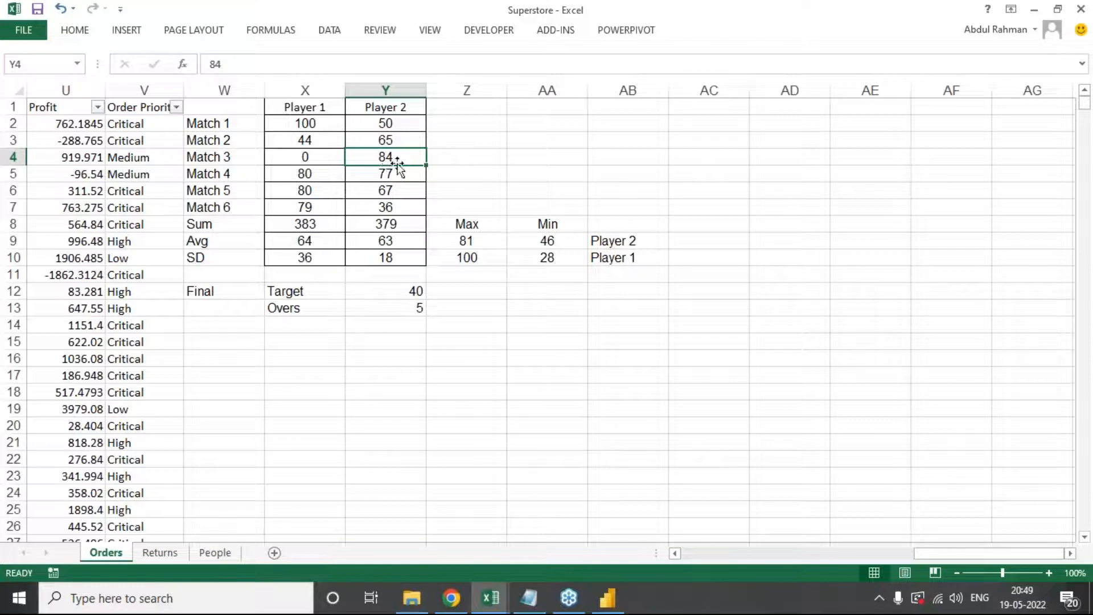
{"action": "left_click", "coordinate": [553, 241]}
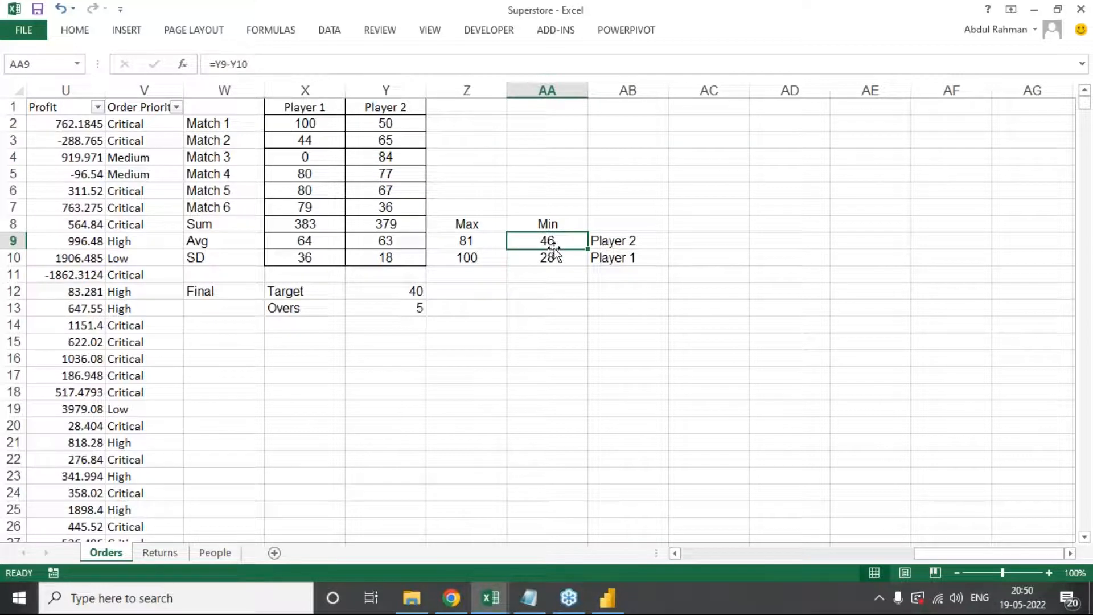
Step: Examine how Player 1's average and standard deviation in X9:X10 determine the Max and Min in Z10:AA10
{"action": "left_click_drag", "start_coordinate": [303, 123], "coordinate": [320, 223]}
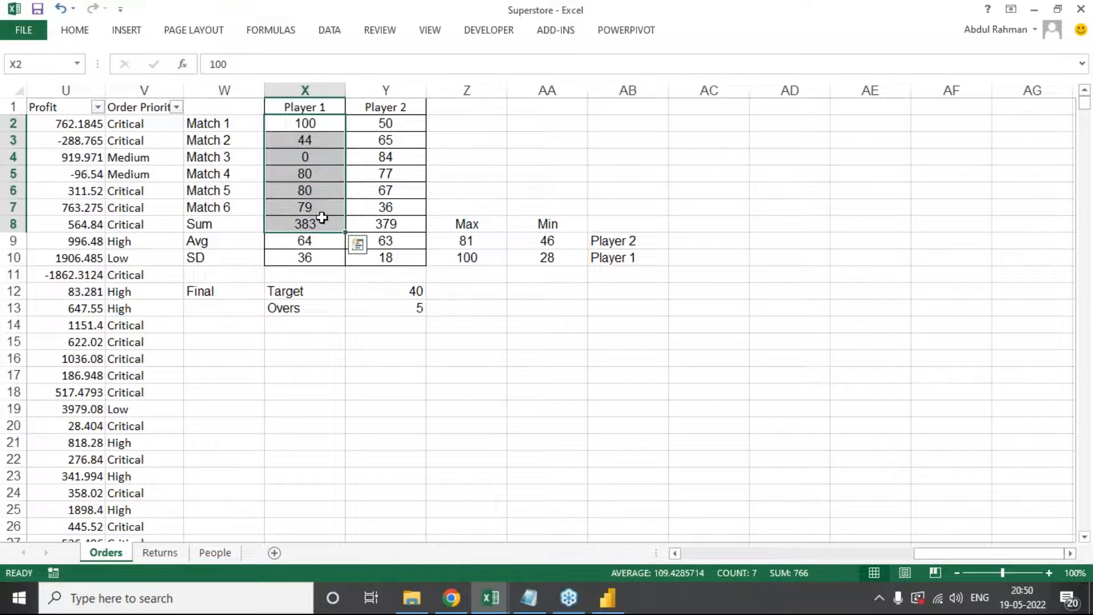
{"action": "left_click", "coordinate": [309, 247]}
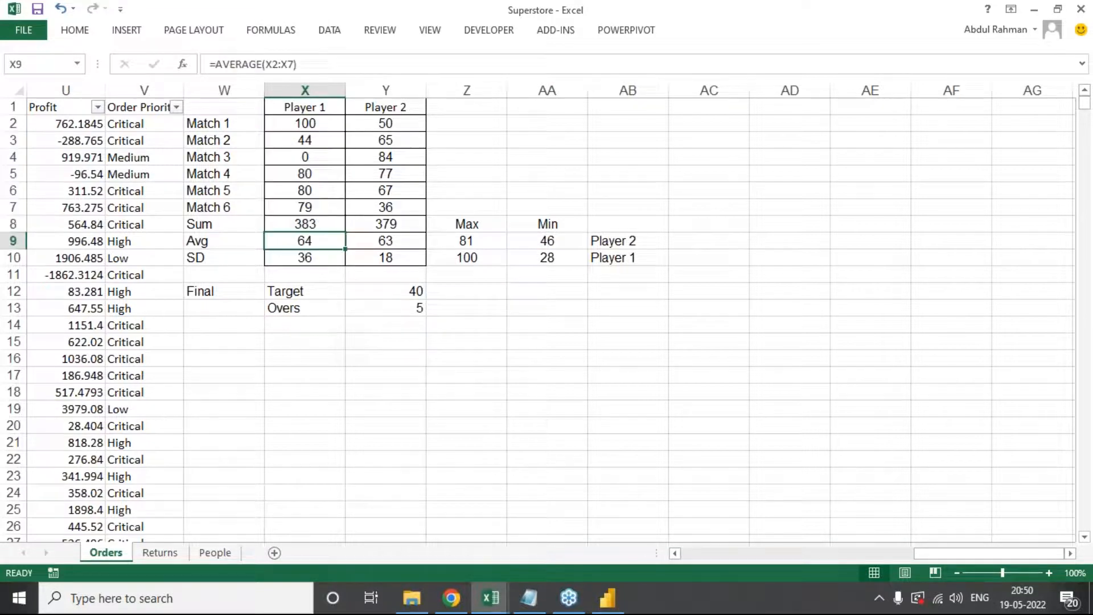
{"action": "left_click", "coordinate": [318, 262]}
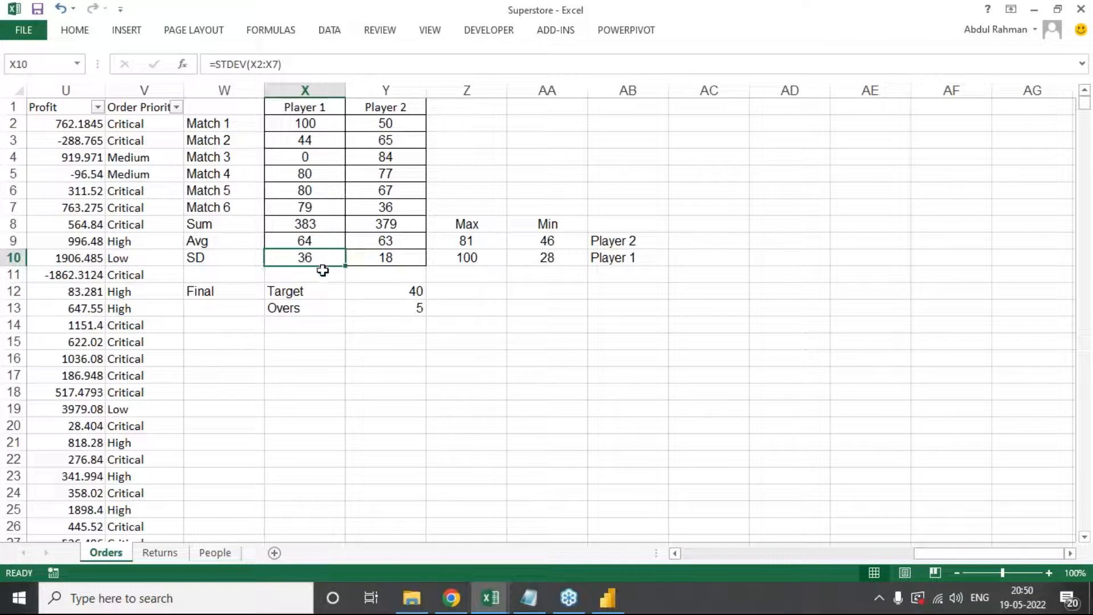
{"action": "left_click", "coordinate": [551, 255]}
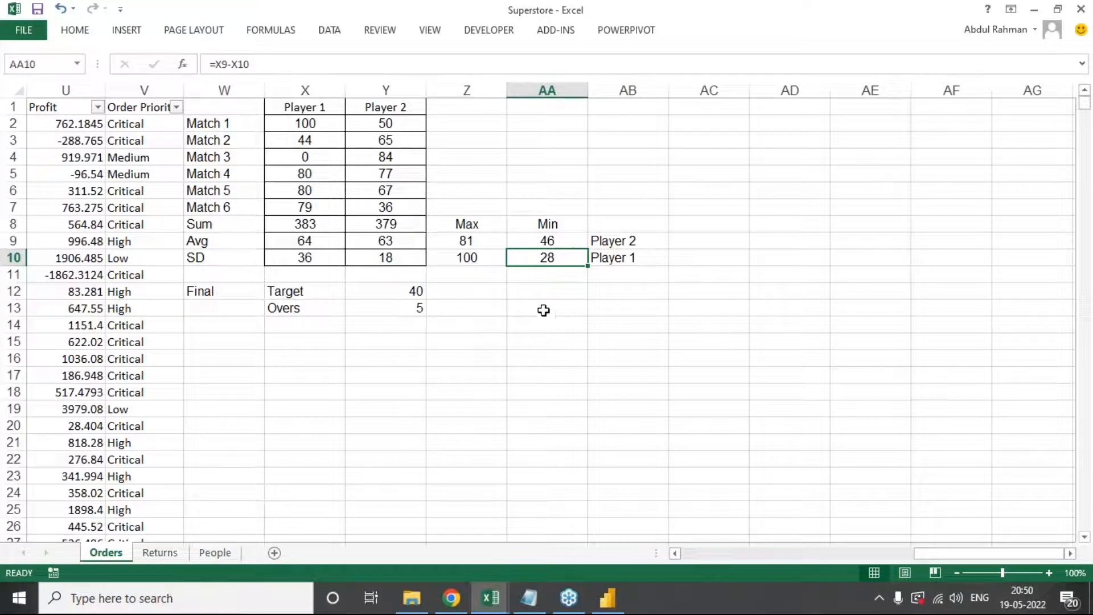
{"action": "left_click", "coordinate": [476, 258]}
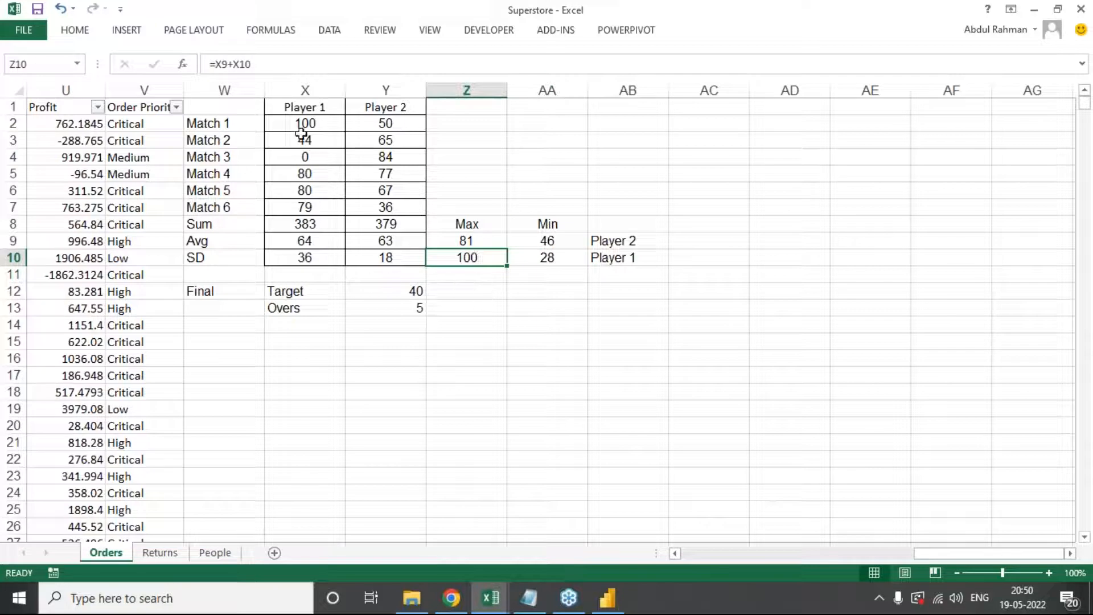
{"action": "left_click_drag", "start_coordinate": [317, 106], "coordinate": [325, 260]}
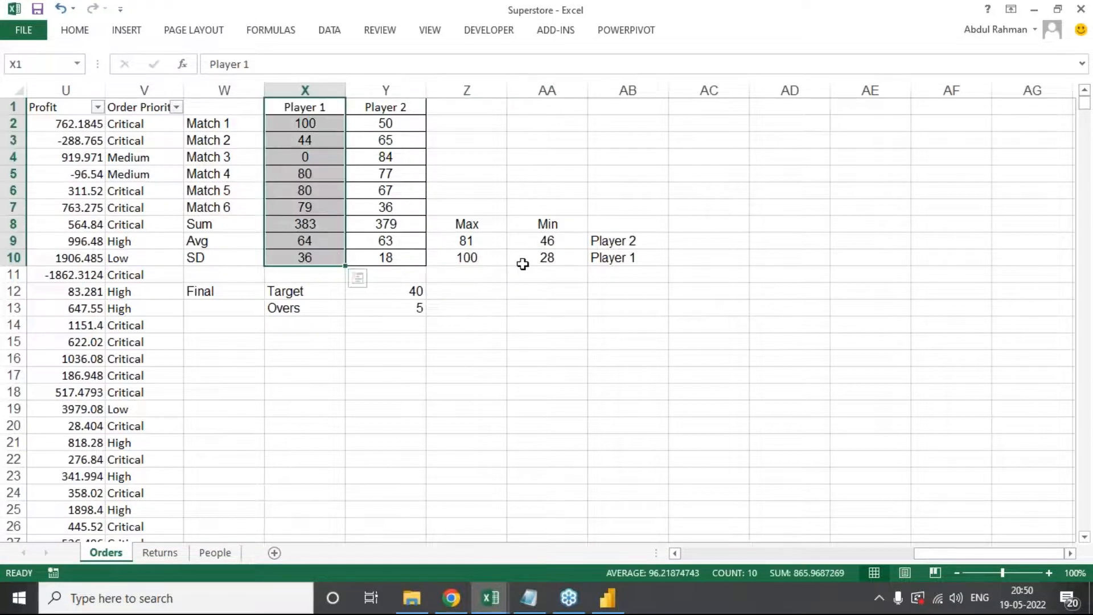
{"action": "left_click", "coordinate": [549, 259]}
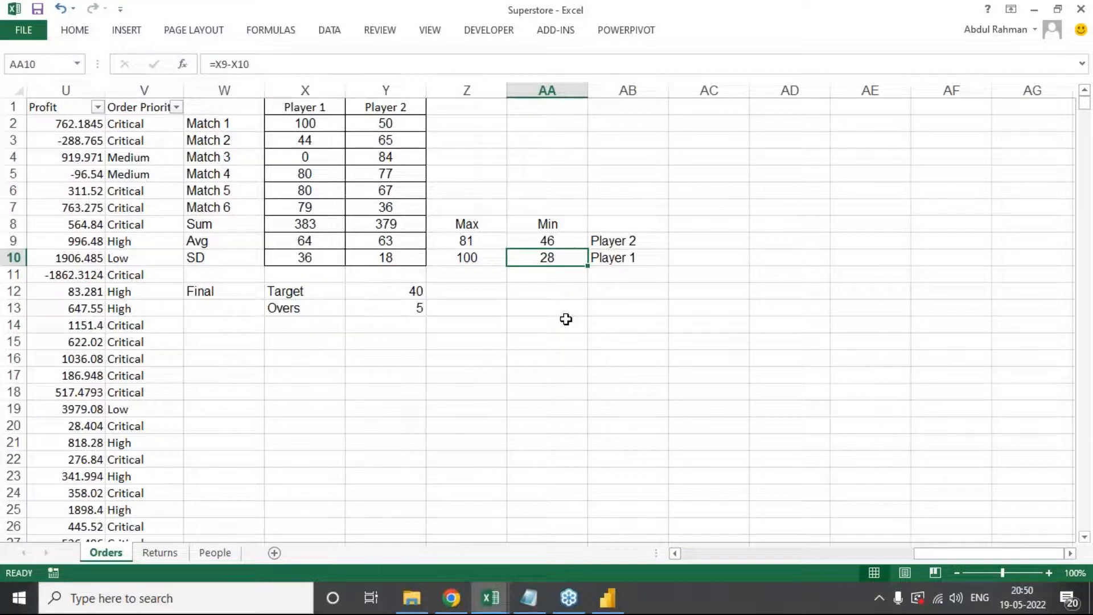
Step: Compare the Min values of Player 2 and Player 1 in AA9:AB10
{"action": "left_click_drag", "start_coordinate": [557, 226], "coordinate": [556, 238]}
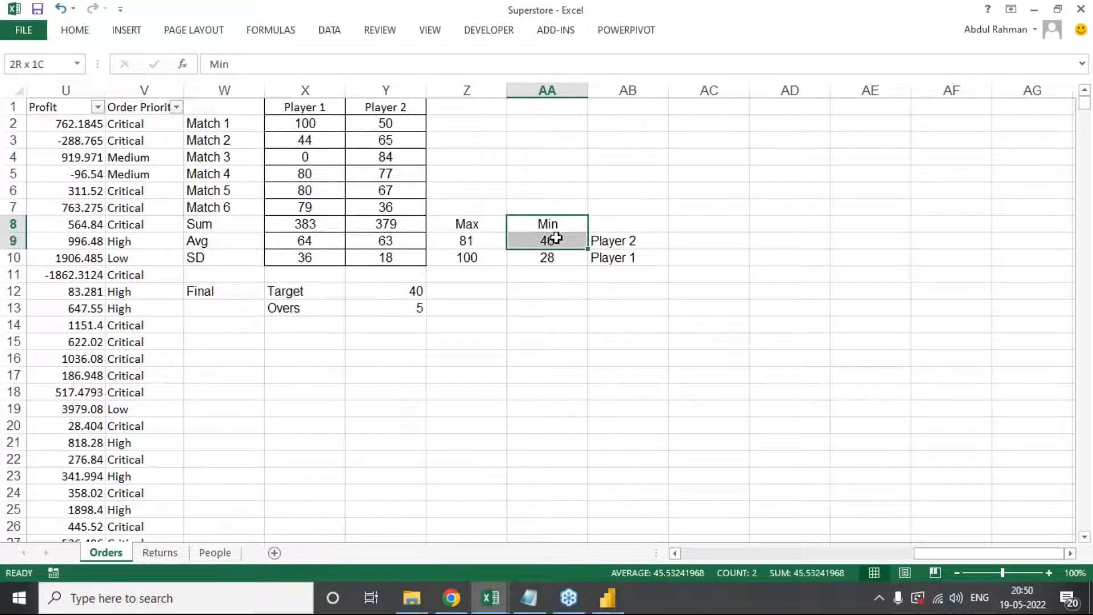
{"action": "left_click", "coordinate": [594, 242]}
{"action": "key", "text": "shift+Left"}
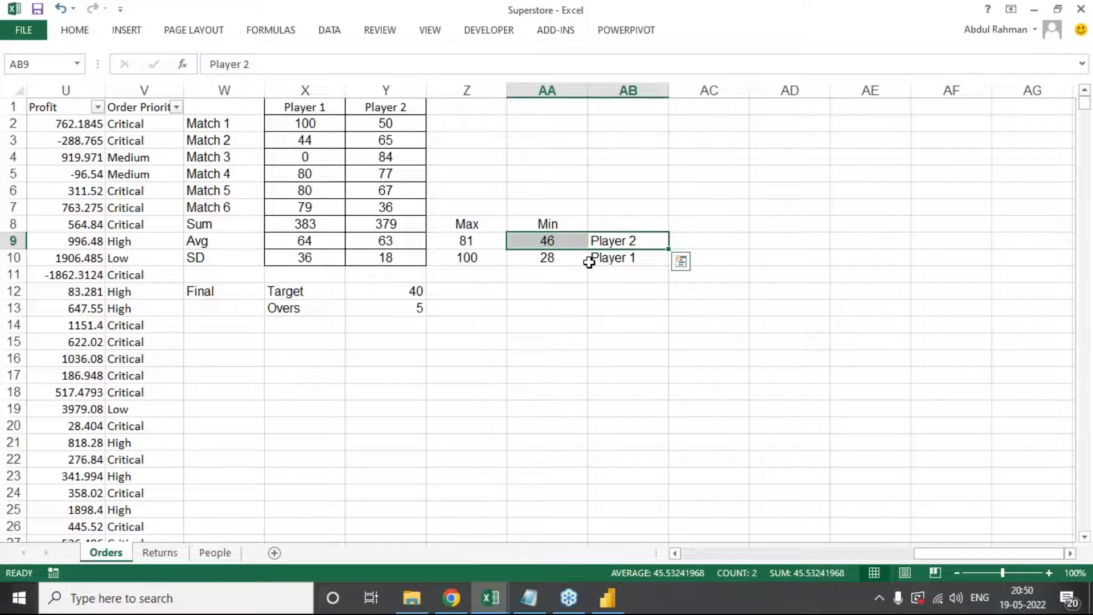
{"action": "left_click_drag", "start_coordinate": [627, 257], "coordinate": [554, 259]}
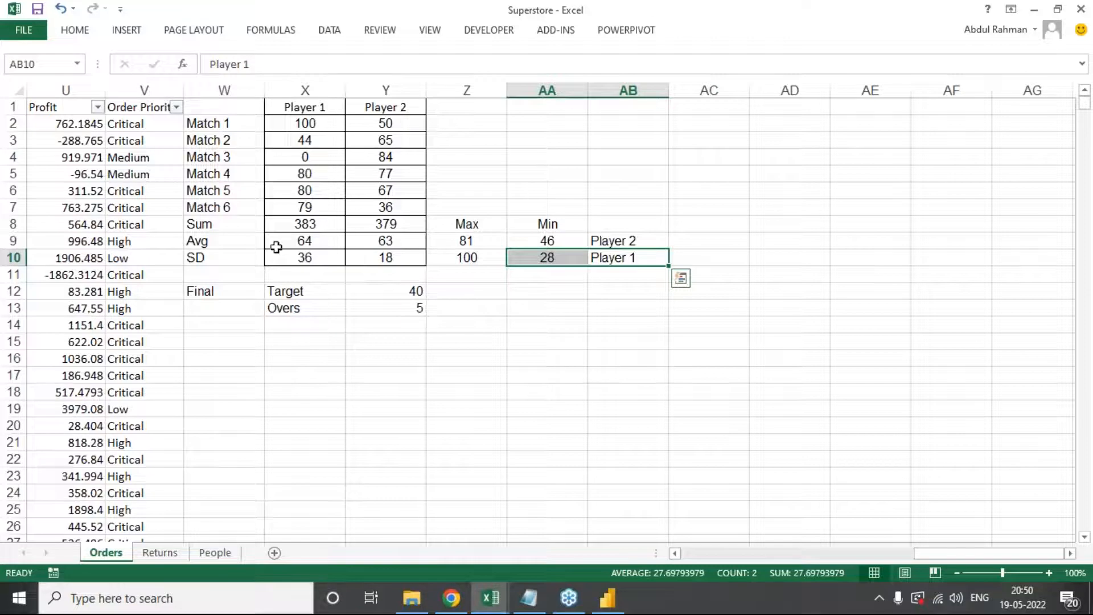
Step: Check Player 1's Match 3 and Match 1 scores against the average in X9
{"action": "left_click_drag", "start_coordinate": [216, 156], "coordinate": [308, 157]}
{"action": "left_click", "coordinate": [308, 157]}
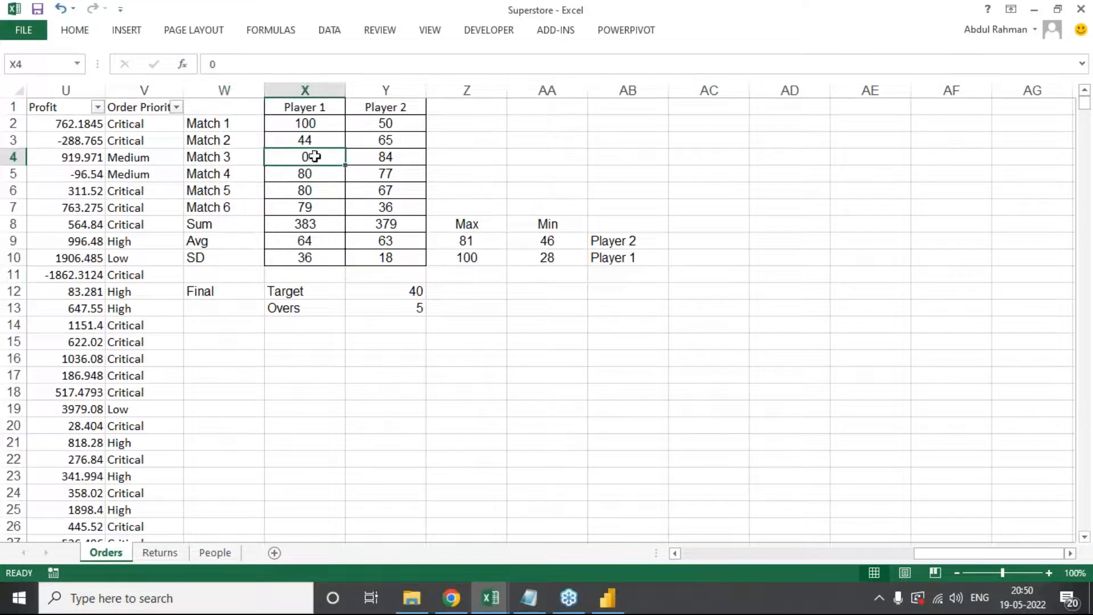
{"action": "left_click", "coordinate": [317, 122]}
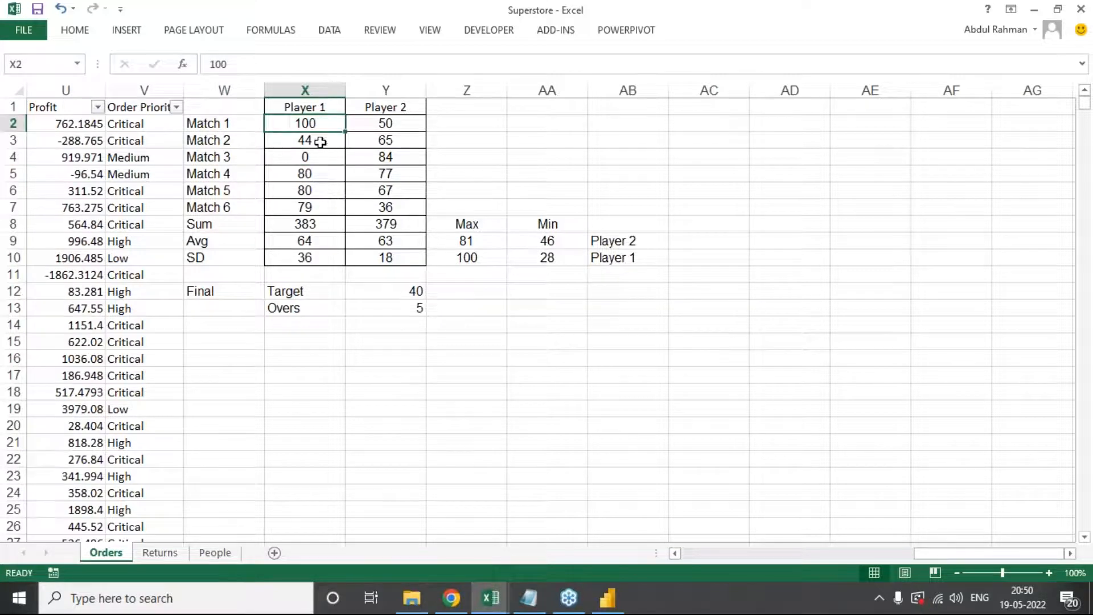
{"action": "left_click", "coordinate": [305, 242]}
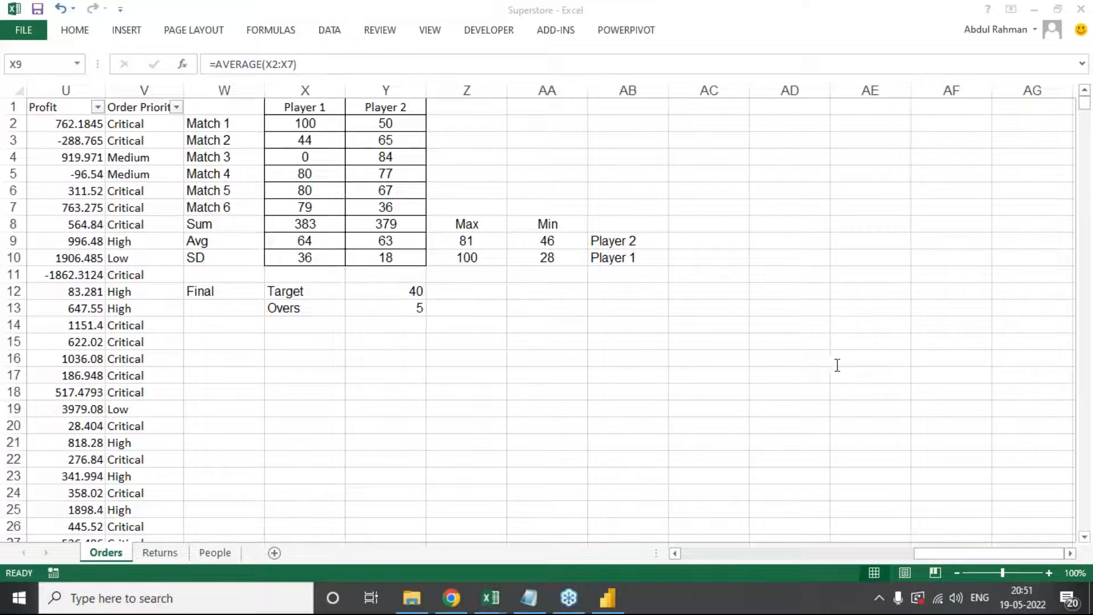
Step: Enter =SUM(R2:R15) in cell X15 to total the first fourteen Sales values
{"action": "left_click", "coordinate": [276, 369]}
{"action": "left_click", "coordinate": [266, 348]}
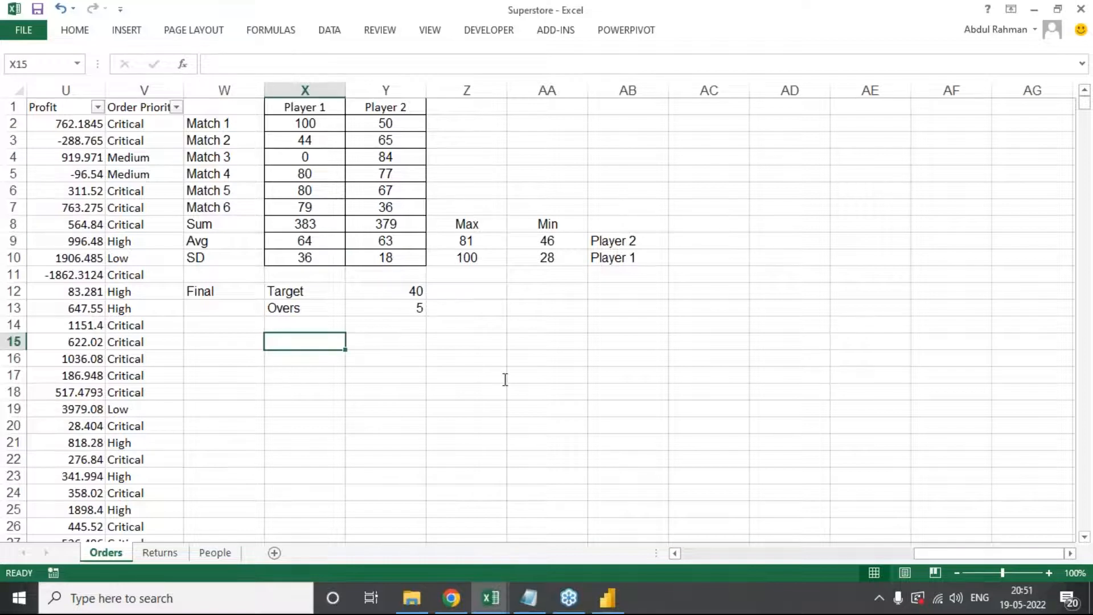
{"action": "type", "text": "="}
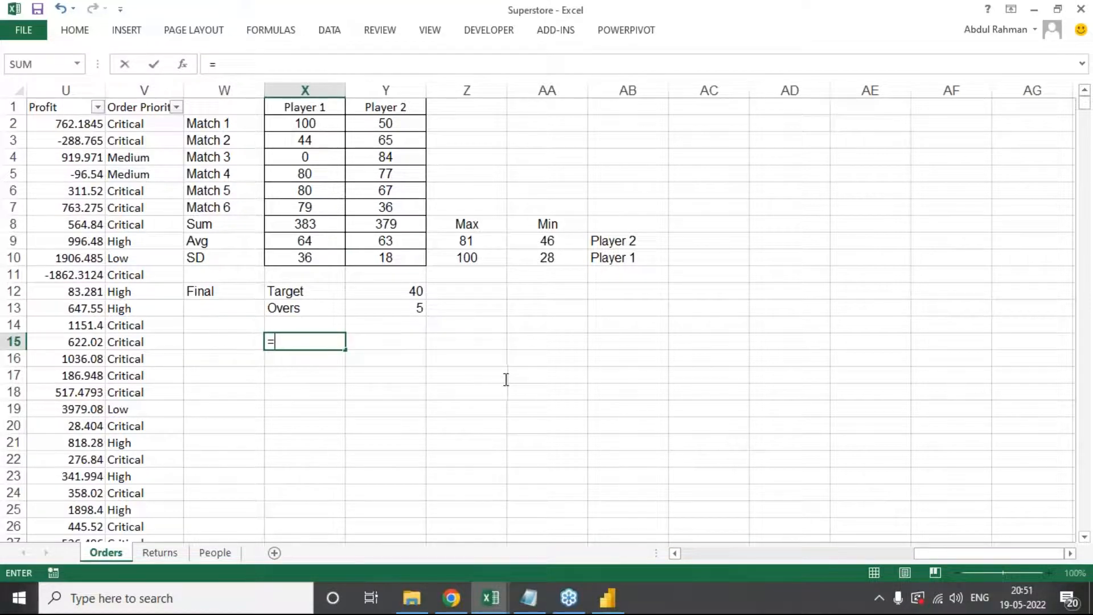
{"action": "type", "text": "sum("}
{"action": "key", "text": "Left"}
{"action": "key", "text": "Left"}
{"action": "key", "text": "Left"}
{"action": "key", "text": "Left"}
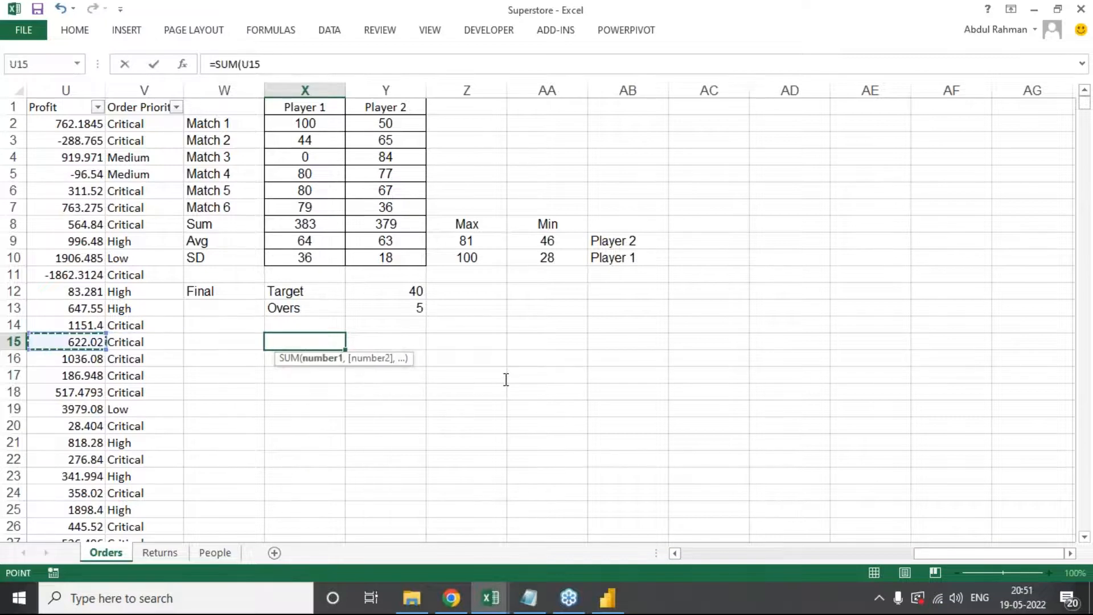
{"action": "key", "text": "Right"}
{"action": "key", "text": "shift+Up"}
{"action": "key", "text": "shift+Up"}
{"action": "key", "text": "shift+Up"}
{"action": "key", "text": "shift+Up"}
{"action": "key", "text": "shift+Up"}
{"action": "key", "text": "shift+Up"}
{"action": "key", "text": "shift+Up"}
{"action": "key", "text": "shift+Up"}
{"action": "key", "text": "shift+Up"}
{"action": "key", "text": "shift+Up"}
{"action": "key", "text": "shift+Up"}
{"action": "key", "text": "shift+Up"}
{"action": "key", "text": "shift+Up"}
{"action": "key", "text": "Left"}
{"action": "key", "text": "Left"}
{"action": "key", "text": "Left"}
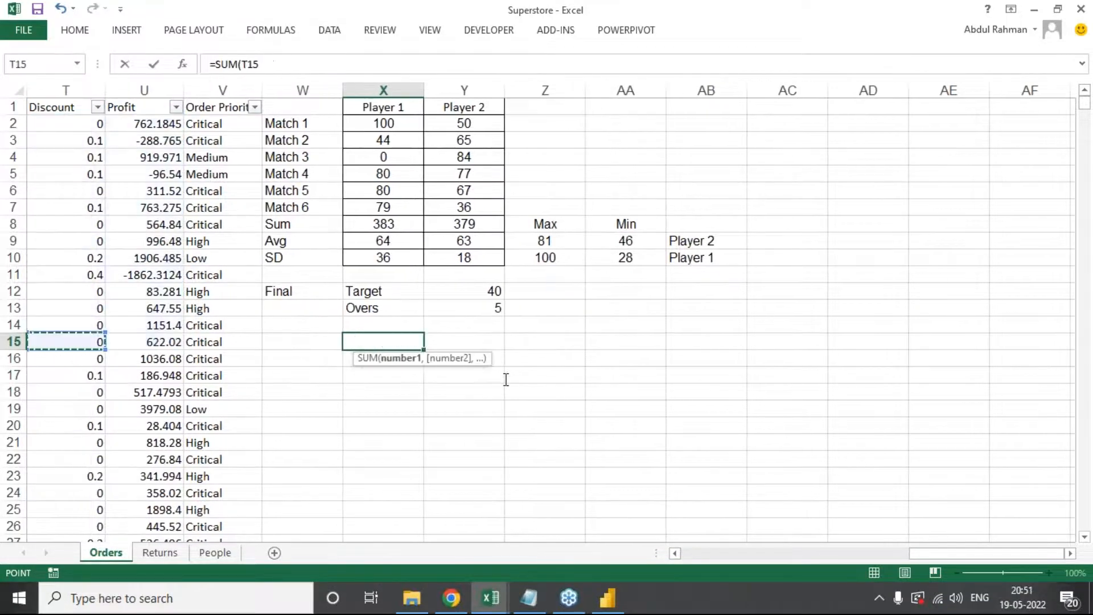
{"action": "key", "text": "shift+Up"}
{"action": "key", "text": "shift+Up"}
{"action": "key", "text": "shift+Up"}
{"action": "key", "text": "shift+Up"}
{"action": "key", "text": "shift+Up"}
{"action": "key", "text": "shift+Up"}
{"action": "key", "text": "shift+Up"}
{"action": "key", "text": "shift+Up"}
{"action": "key", "text": "shift+Up"}
{"action": "key", "text": "shift+Up"}
{"action": "key", "text": "shift+Up"}
{"action": "key", "text": "shift+Up"}
{"action": "key", "text": "shift+Up"}
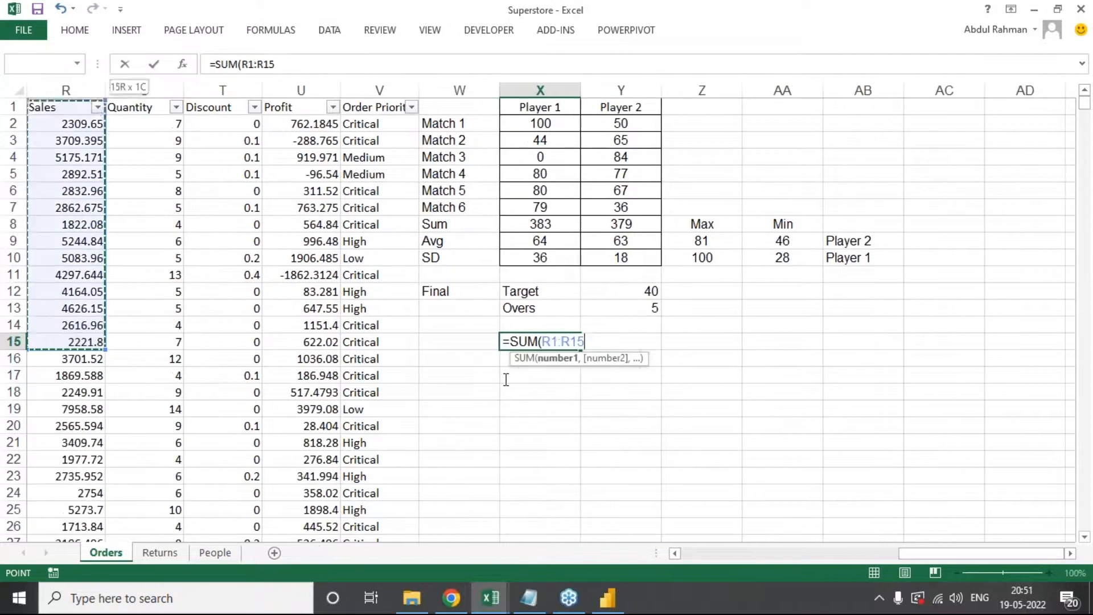
{"action": "type", "text": ")"}
{"action": "key", "text": "ctrl+Return"}
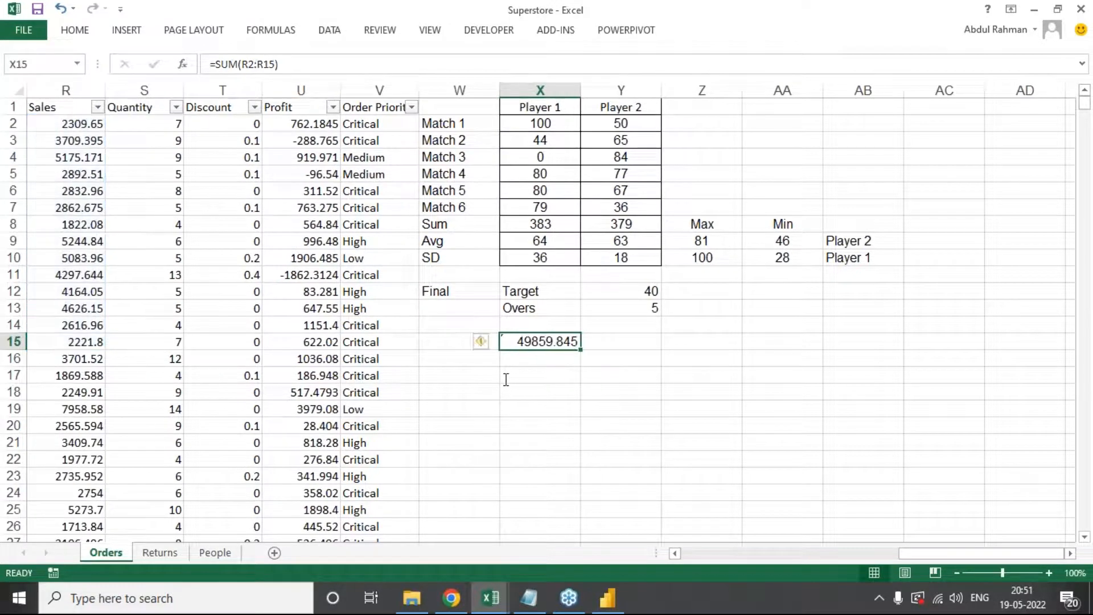
{"action": "key", "text": "Right"}
{"action": "key", "text": "Right"}
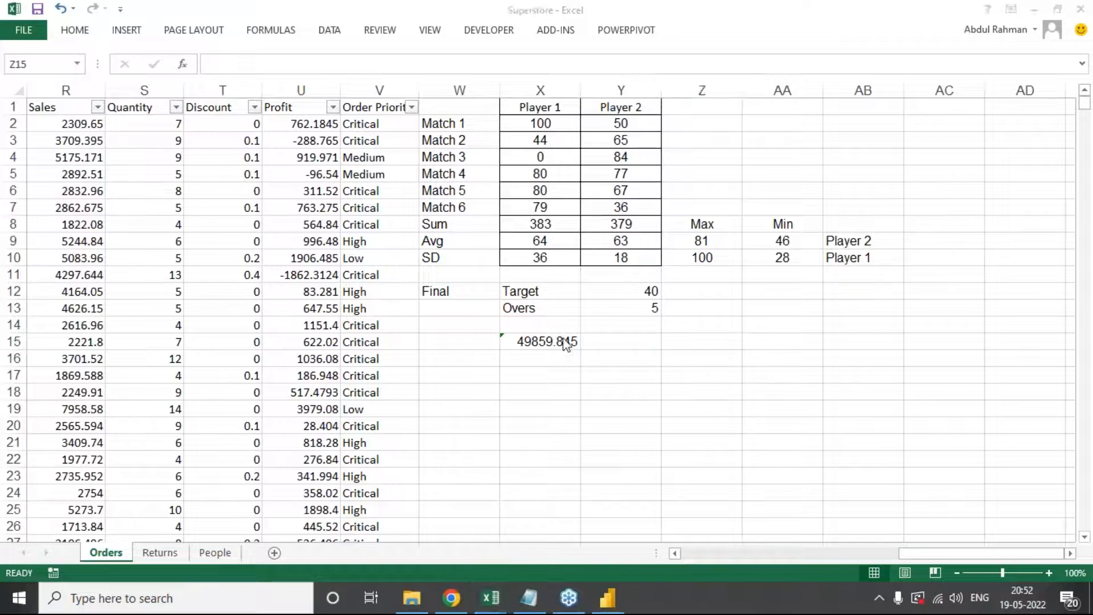
Step: Check the SUM formula in X15 against the Sales values in column R that it uses
{"action": "left_click", "coordinate": [530, 343]}
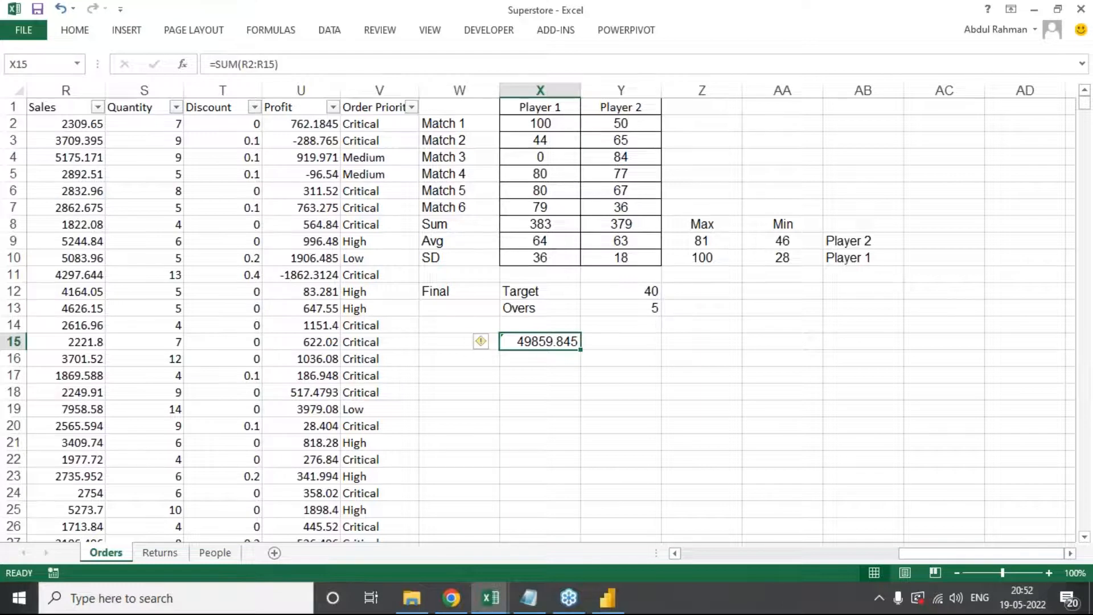
{"action": "left_click", "coordinate": [292, 64]}
{"action": "key", "text": "Escape"}
{"action": "left_click_drag", "start_coordinate": [86, 123], "coordinate": [79, 275]}
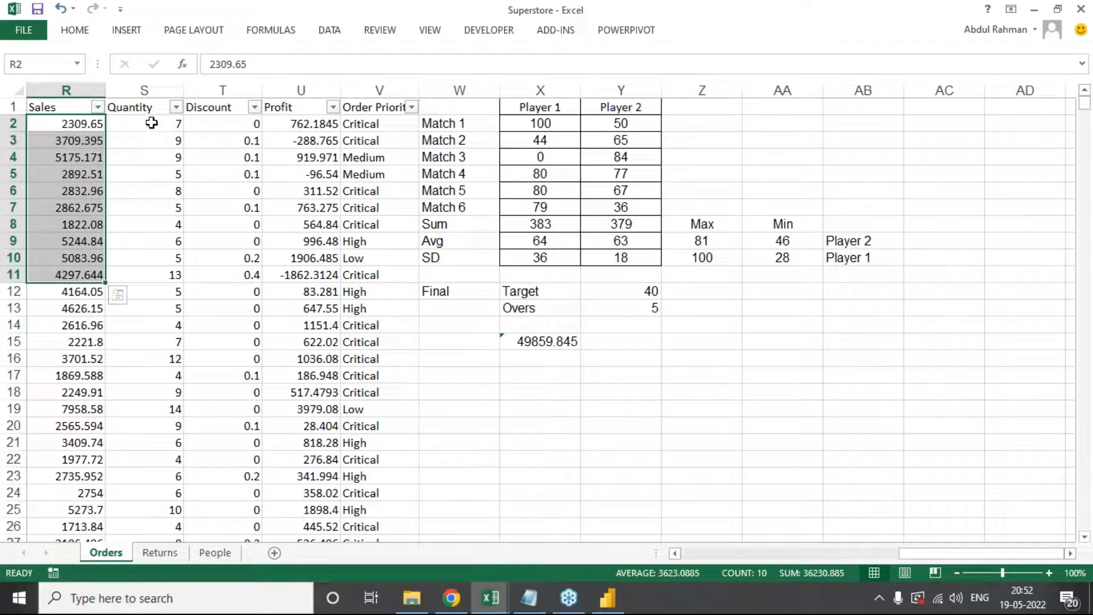
{"action": "left_click", "coordinate": [538, 340]}
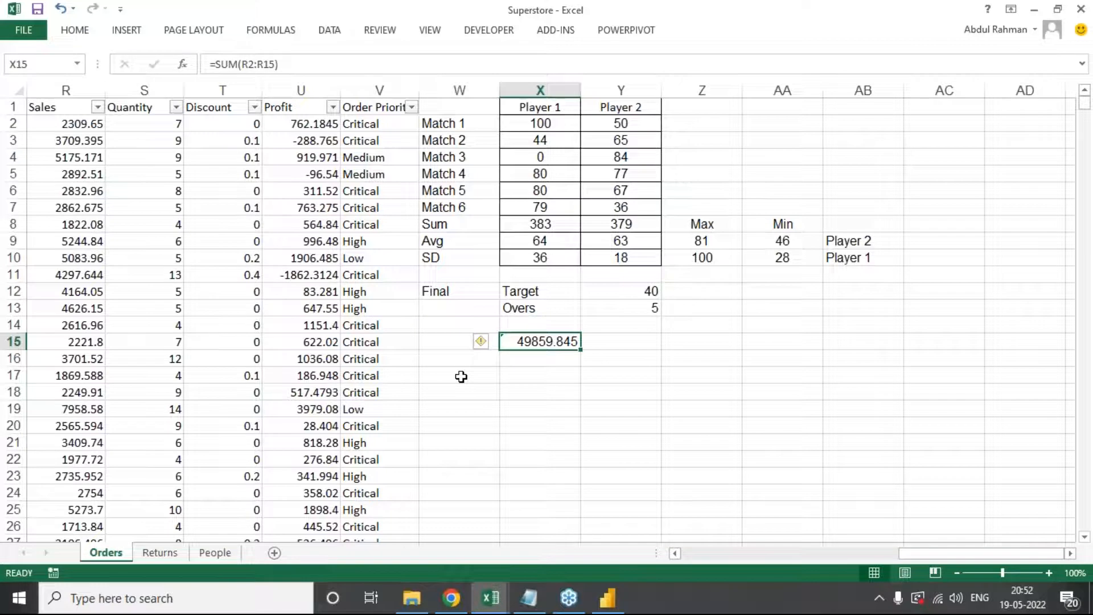
{"action": "left_click", "coordinate": [521, 323]}
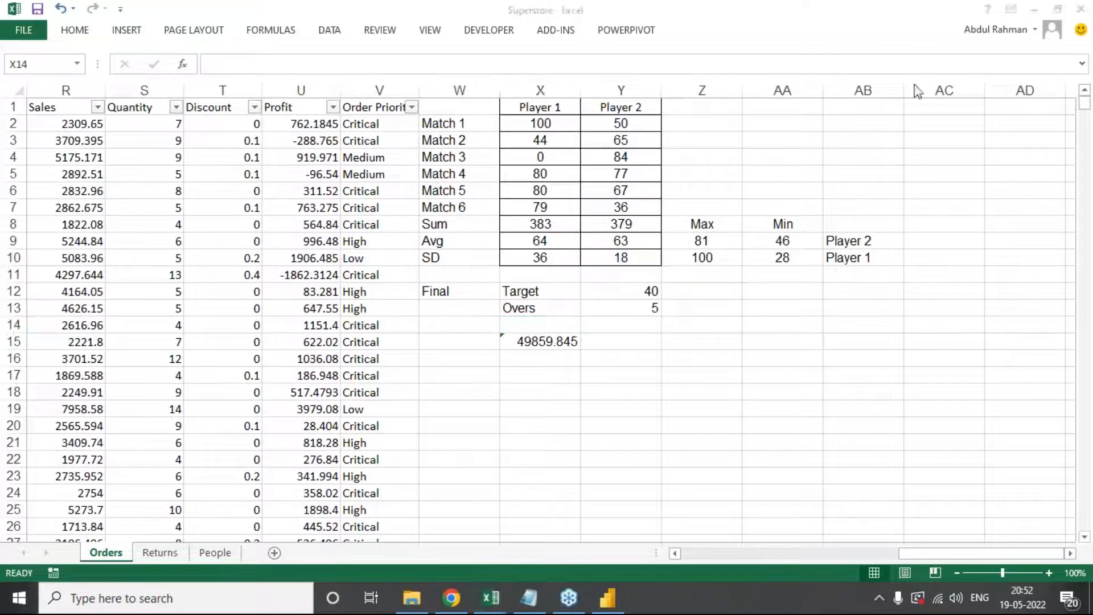
Step: Review the players' table and Player 1's sum, average and standard deviation formulas in X8:X10, and switch to Power BI Desktop
{"action": "left_click_drag", "start_coordinate": [459, 110], "coordinate": [617, 262]}
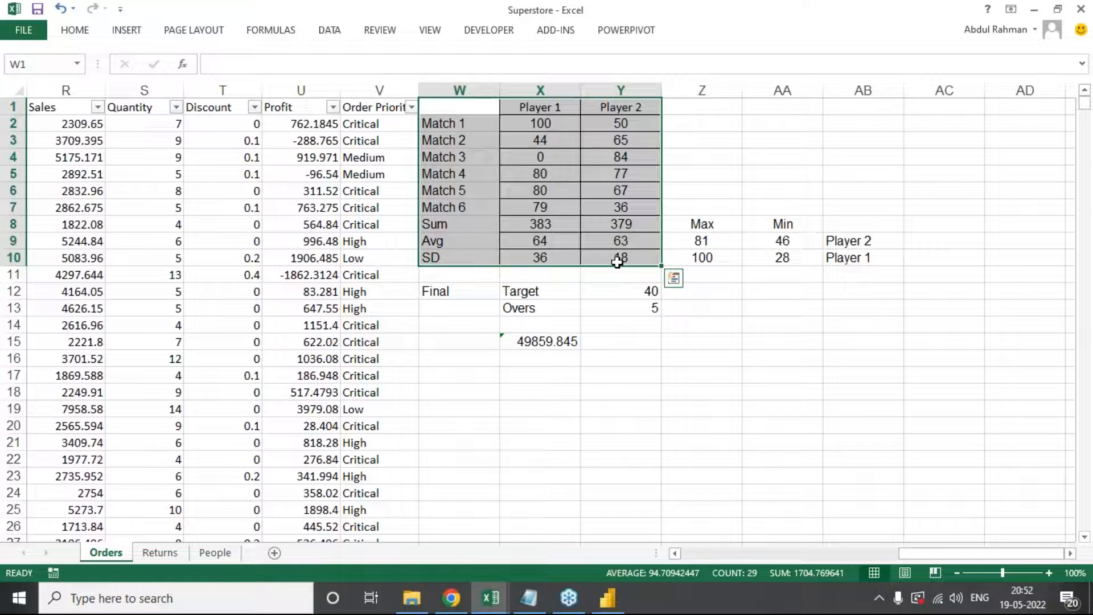
{"action": "left_click", "coordinate": [490, 259]}
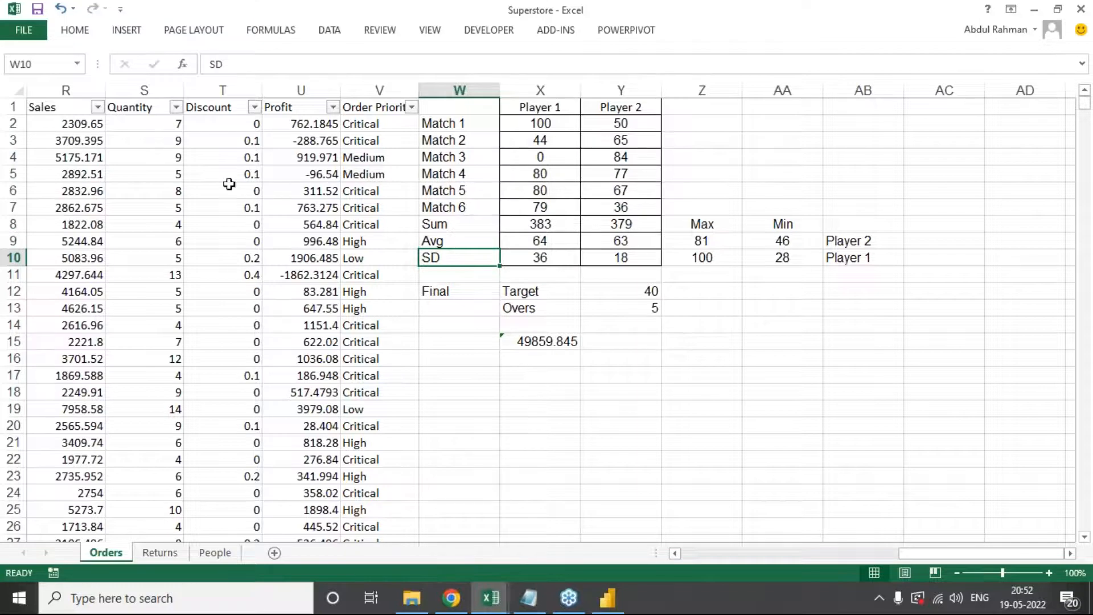
{"action": "left_click", "coordinate": [547, 261]}
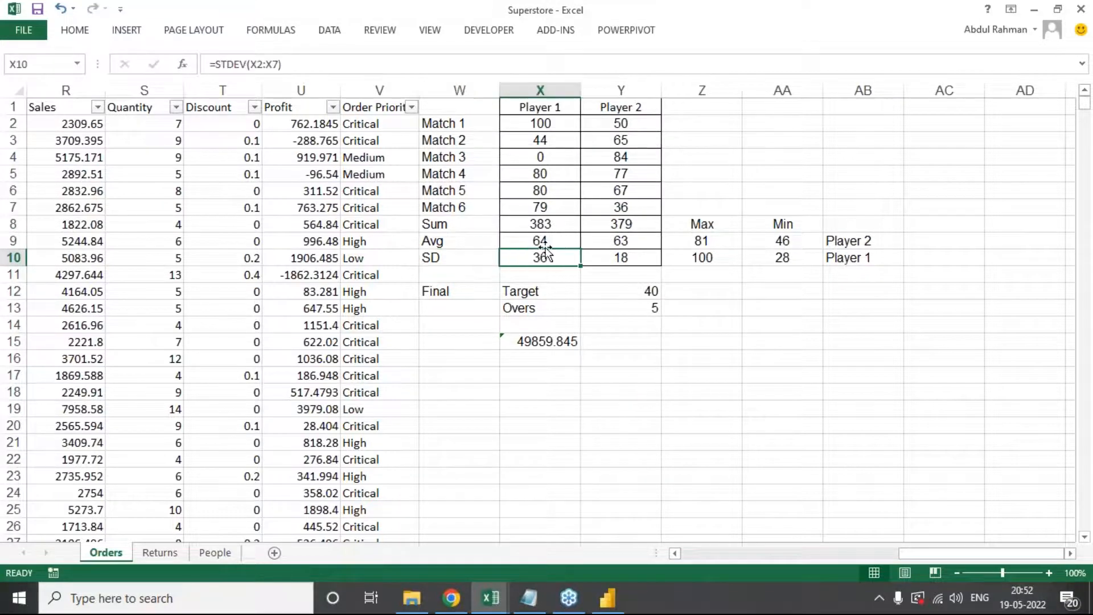
{"action": "left_click", "coordinate": [545, 240]}
{"action": "left_click", "coordinate": [544, 225]}
{"action": "left_click", "coordinate": [544, 239]}
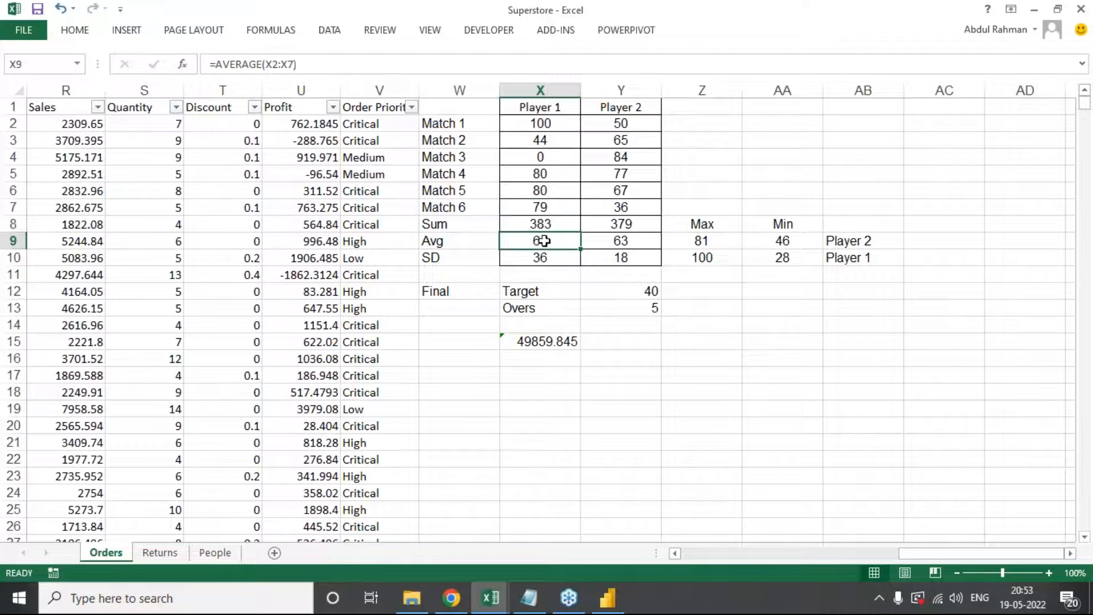
{"action": "left_click", "coordinate": [545, 260]}
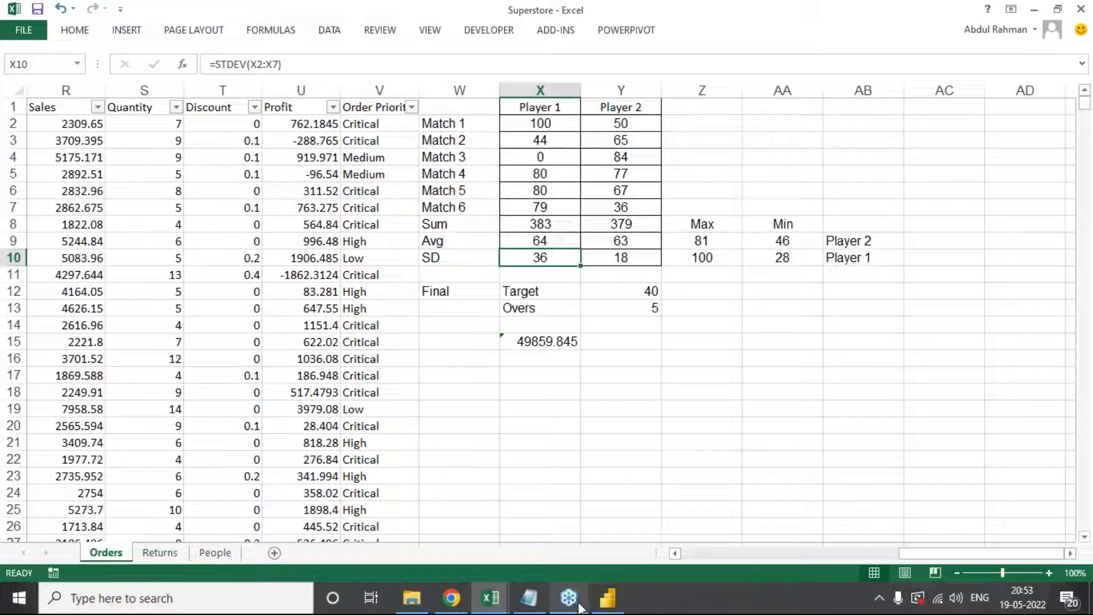
{"action": "left_click", "coordinate": [605, 602]}
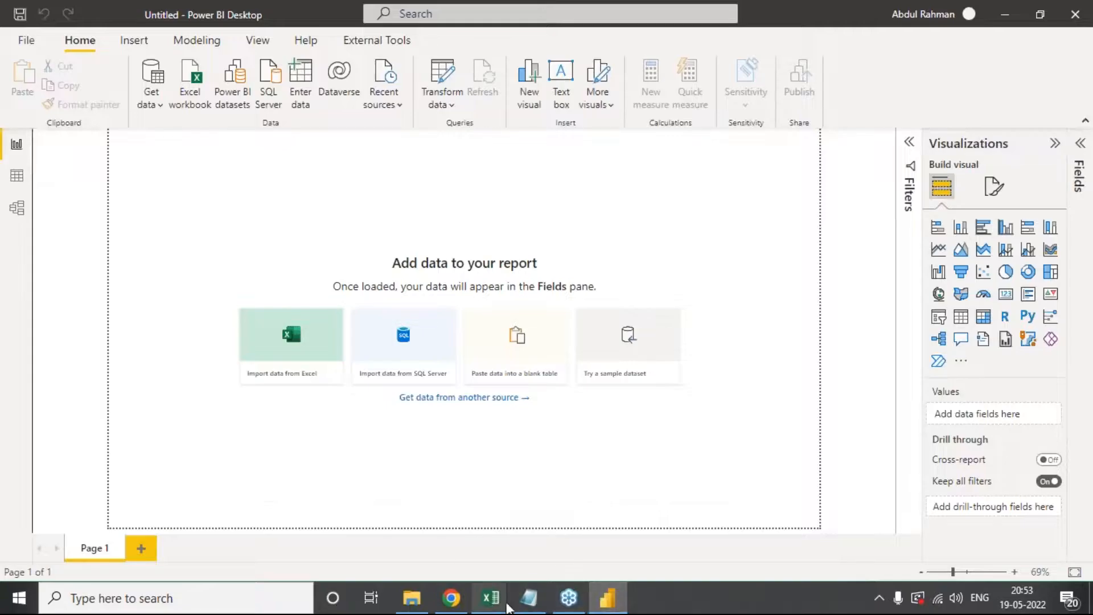
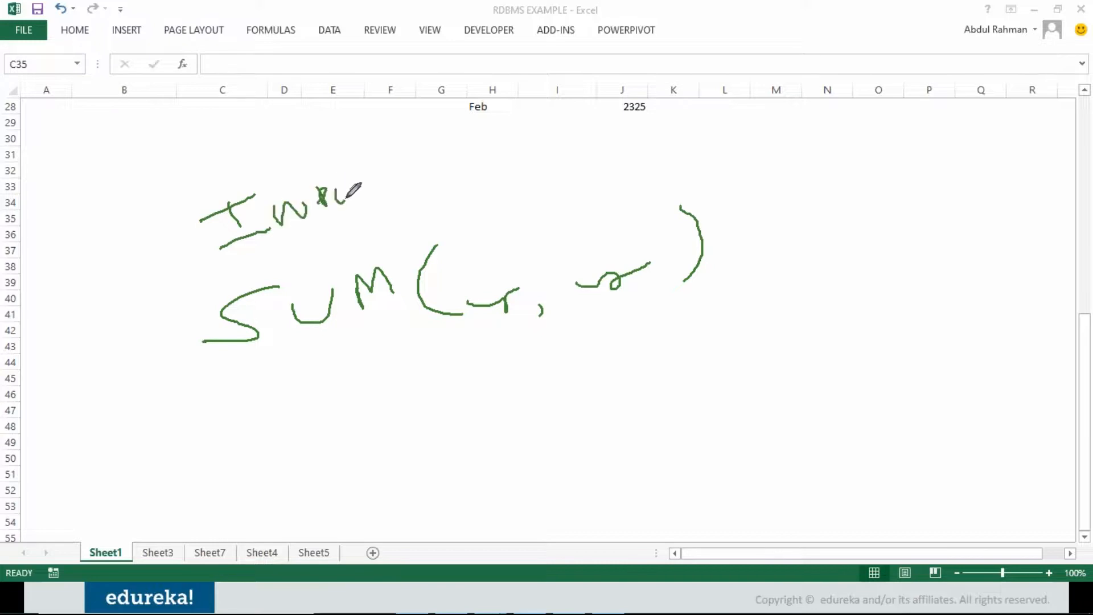
Step: Draw an arrow down from the handwritten SUM and write "Output" beneath it
{"action": "mouse_move", "coordinate": [319, 363]}
{"action": "left_mouse_down"}
{"action": "mouse_move", "coordinate": [329, 384]}
{"action": "mouse_move", "coordinate": [320, 394]}
{"action": "mouse_move", "coordinate": [343, 373]}
{"action": "left_mouse_up"}
{"action": "mouse_move", "coordinate": [340, 417]}
{"action": "left_mouse_down"}
{"action": "mouse_move", "coordinate": [345, 438]}
{"action": "mouse_move", "coordinate": [326, 438]}
{"action": "left_mouse_up"}
{"action": "mouse_move", "coordinate": [353, 421]}
{"action": "left_mouse_down"}
{"action": "mouse_move", "coordinate": [377, 418]}
{"action": "mouse_move", "coordinate": [412, 383]}
{"action": "mouse_move", "coordinate": [423, 445]}
{"action": "mouse_move", "coordinate": [429, 404]}
{"action": "mouse_move", "coordinate": [467, 414]}
{"action": "left_mouse_up"}
{"action": "left_click_drag", "start_coordinate": [448, 375], "coordinate": [456, 409]}
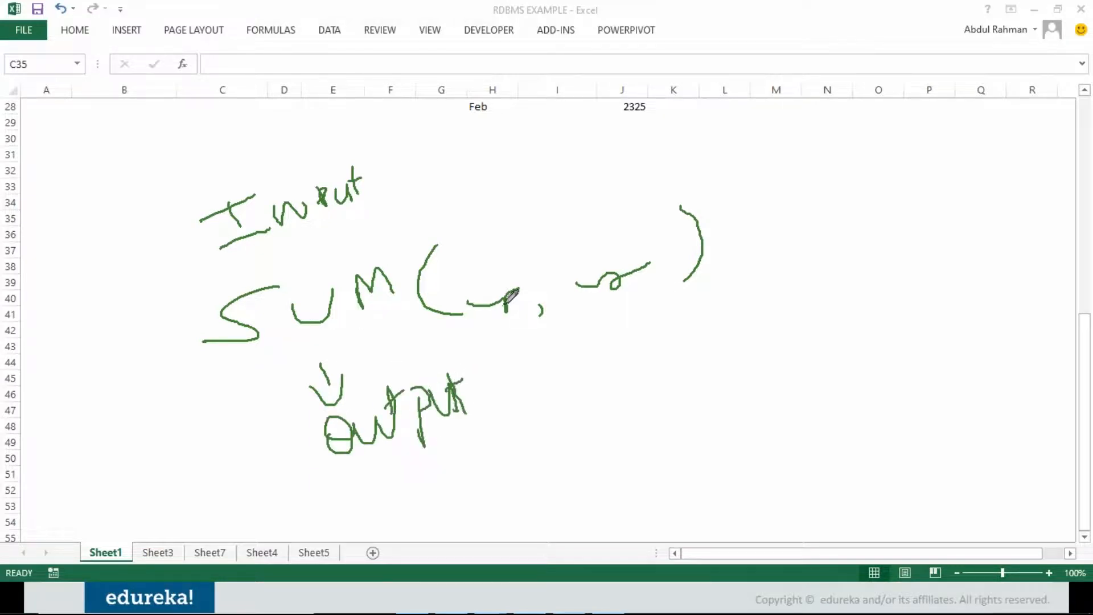
Step: Label both arguments of the handwritten SUM as numbers, with arrows pointing at them and a short input note above the second
{"action": "mouse_move", "coordinate": [465, 275]}
{"action": "left_mouse_down"}
{"action": "mouse_move", "coordinate": [477, 280]}
{"action": "mouse_move", "coordinate": [507, 257]}
{"action": "mouse_move", "coordinate": [517, 273]}
{"action": "left_mouse_up"}
{"action": "mouse_move", "coordinate": [449, 178]}
{"action": "left_mouse_down"}
{"action": "mouse_move", "coordinate": [473, 261]}
{"action": "mouse_move", "coordinate": [490, 226]}
{"action": "left_mouse_up"}
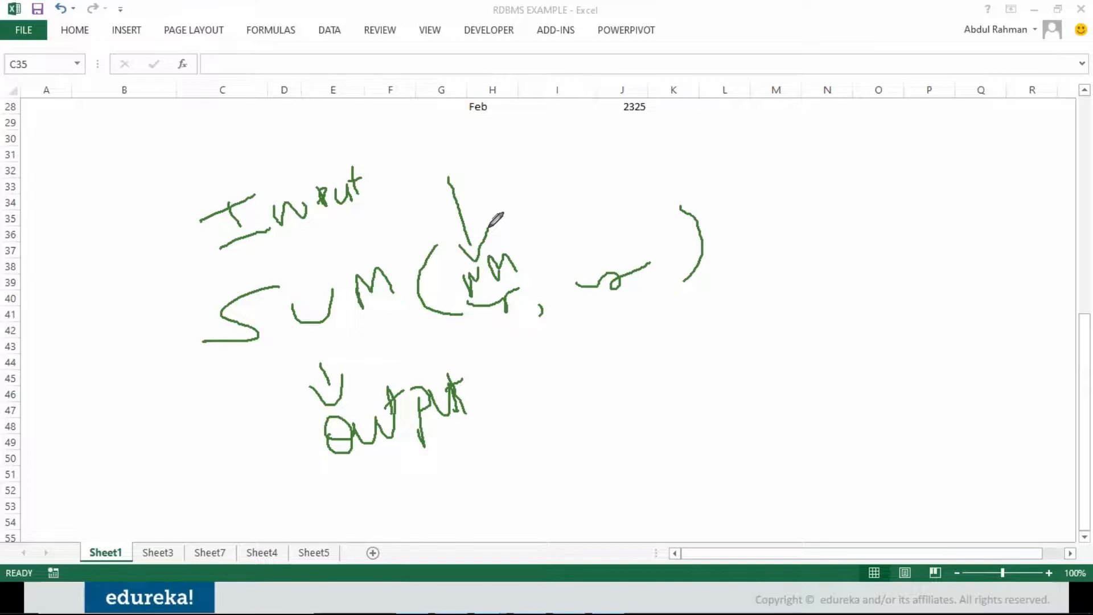
{"action": "mouse_move", "coordinate": [580, 250]}
{"action": "left_mouse_down"}
{"action": "mouse_move", "coordinate": [588, 262]}
{"action": "mouse_move", "coordinate": [617, 246]}
{"action": "left_mouse_up"}
{"action": "mouse_move", "coordinate": [609, 236]}
{"action": "left_mouse_down"}
{"action": "mouse_move", "coordinate": [657, 251]}
{"action": "mouse_move", "coordinate": [668, 235]}
{"action": "left_mouse_up"}
{"action": "mouse_move", "coordinate": [610, 174]}
{"action": "left_mouse_down"}
{"action": "mouse_move", "coordinate": [629, 212]}
{"action": "mouse_move", "coordinate": [637, 185]}
{"action": "left_mouse_up"}
{"action": "left_click_drag", "start_coordinate": [556, 140], "coordinate": [553, 172]}
{"action": "left_click_drag", "start_coordinate": [556, 138], "coordinate": [530, 155]}
{"action": "mouse_move", "coordinate": [520, 175]}
{"action": "left_mouse_down"}
{"action": "mouse_move", "coordinate": [614, 167]}
{"action": "mouse_move", "coordinate": [600, 158]}
{"action": "left_mouse_up"}
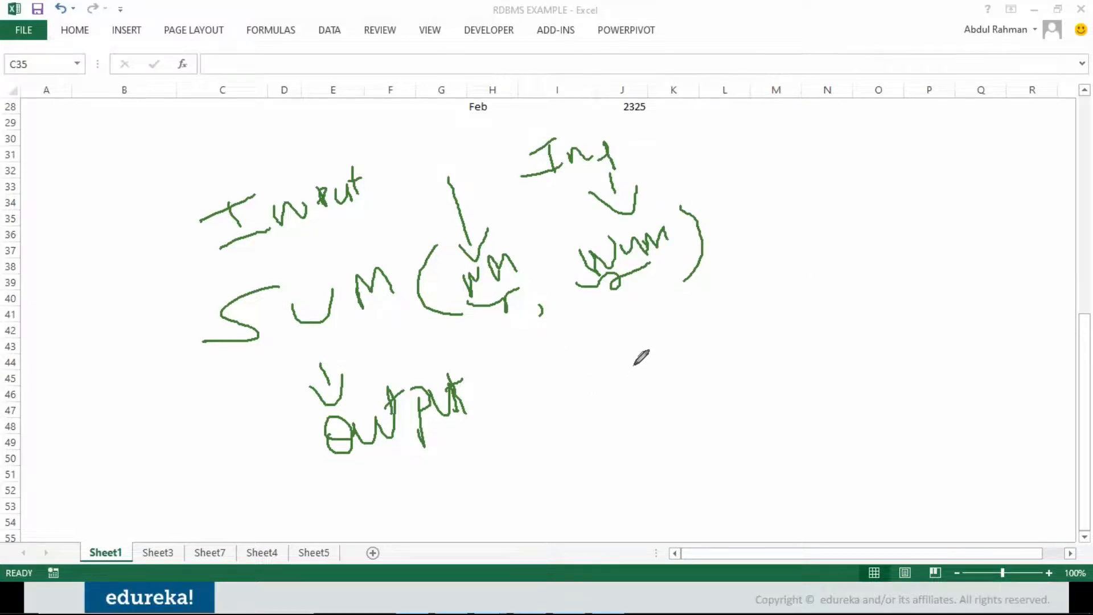
Step: Write the example inputs 4, 4 above the SUM arguments and a circled 8 below as the result, labelled as a number
{"action": "mouse_move", "coordinate": [635, 345]}
{"action": "left_mouse_down"}
{"action": "mouse_move", "coordinate": [623, 393]}
{"action": "mouse_move", "coordinate": [638, 342]}
{"action": "mouse_move", "coordinate": [586, 348]}
{"action": "mouse_move", "coordinate": [649, 341]}
{"action": "left_mouse_up"}
{"action": "left_click_drag", "start_coordinate": [403, 155], "coordinate": [419, 203]}
{"action": "left_click_drag", "start_coordinate": [449, 164], "coordinate": [452, 191]}
{"action": "mouse_move", "coordinate": [481, 137]}
{"action": "left_mouse_down"}
{"action": "mouse_move", "coordinate": [507, 145]}
{"action": "mouse_move", "coordinate": [500, 191]}
{"action": "left_mouse_up"}
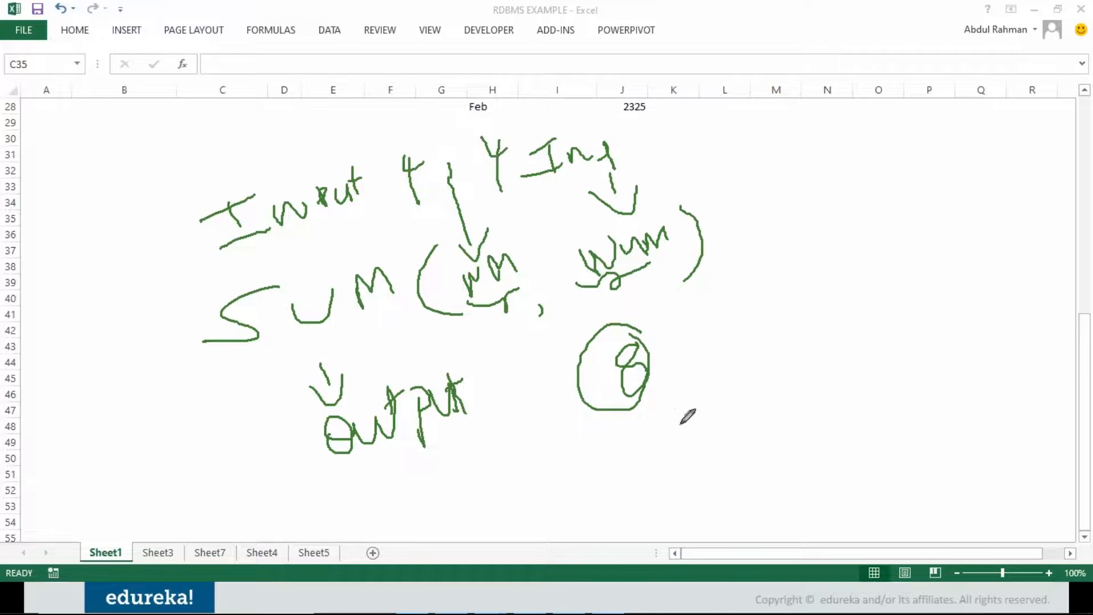
{"action": "mouse_move", "coordinate": [673, 353]}
{"action": "left_mouse_down"}
{"action": "mouse_move", "coordinate": [679, 360]}
{"action": "mouse_move", "coordinate": [714, 316]}
{"action": "mouse_move", "coordinate": [532, 369]}
{"action": "mouse_move", "coordinate": [684, 352]}
{"action": "mouse_move", "coordinate": [624, 311]}
{"action": "left_mouse_up"}
{"action": "mouse_move", "coordinate": [720, 308]}
{"action": "left_mouse_down"}
{"action": "mouse_move", "coordinate": [725, 330]}
{"action": "mouse_move", "coordinate": [837, 273]}
{"action": "left_mouse_up"}
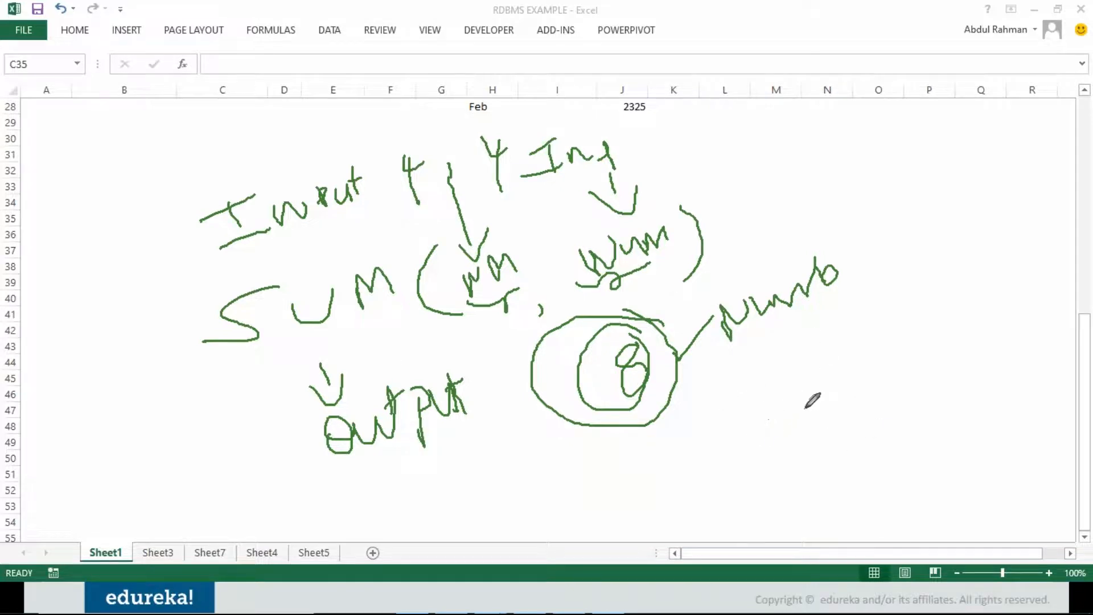
Step: Handwrite an Avg( ) expression beside the SUM example, with a line carrying its result 8 into the numerator over a divisor
{"action": "mouse_move", "coordinate": [772, 458]}
{"action": "left_mouse_down"}
{"action": "mouse_move", "coordinate": [789, 428]}
{"action": "mouse_move", "coordinate": [802, 447]}
{"action": "left_mouse_up"}
{"action": "mouse_move", "coordinate": [760, 448]}
{"action": "left_mouse_down"}
{"action": "mouse_move", "coordinate": [837, 402]}
{"action": "mouse_move", "coordinate": [860, 400]}
{"action": "mouse_move", "coordinate": [857, 434]}
{"action": "left_mouse_up"}
{"action": "left_click_drag", "start_coordinate": [912, 321], "coordinate": [958, 444]}
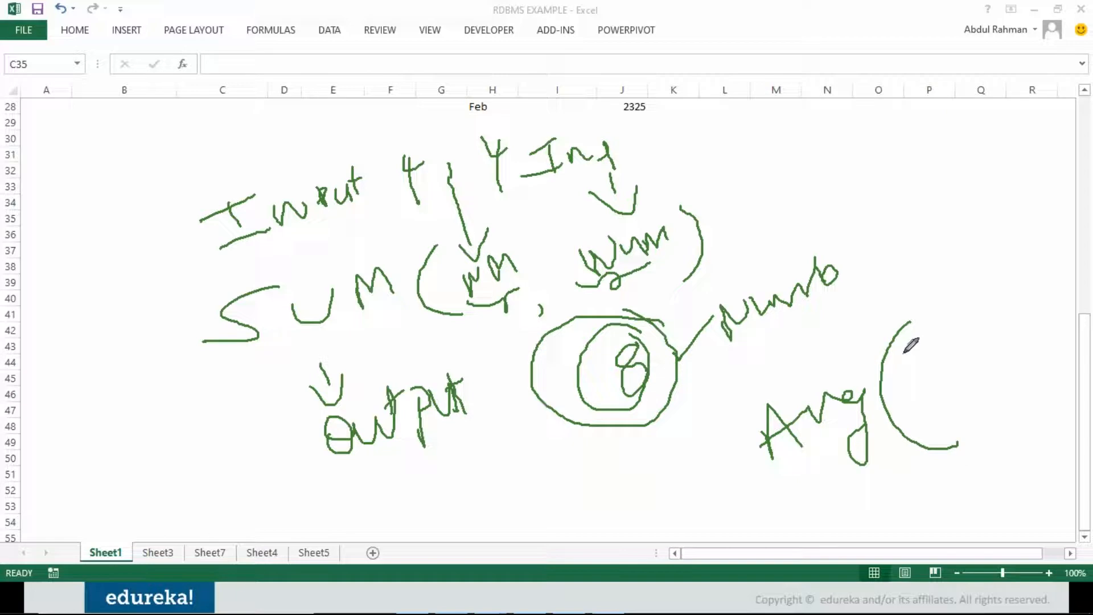
{"action": "left_click_drag", "start_coordinate": [912, 385], "coordinate": [992, 352]}
{"action": "mouse_move", "coordinate": [924, 406]}
{"action": "left_mouse_down"}
{"action": "mouse_move", "coordinate": [912, 417]}
{"action": "mouse_move", "coordinate": [963, 393]}
{"action": "mouse_move", "coordinate": [992, 398]}
{"action": "mouse_move", "coordinate": [1022, 379]}
{"action": "mouse_move", "coordinate": [1019, 400]}
{"action": "left_mouse_up"}
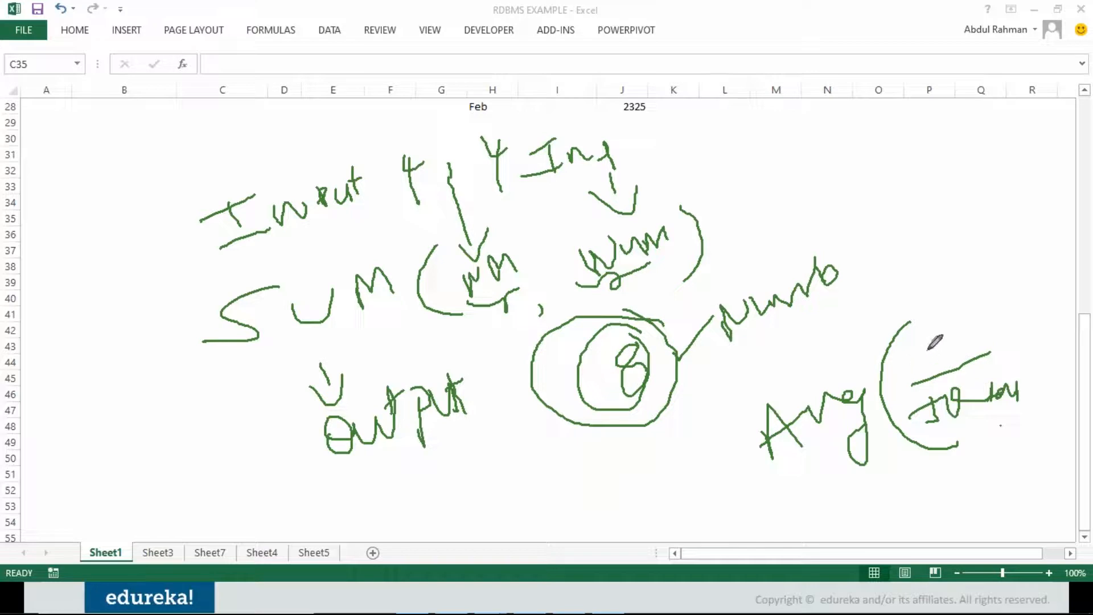
{"action": "mouse_move", "coordinate": [664, 376]}
{"action": "left_mouse_down"}
{"action": "mouse_move", "coordinate": [763, 331]}
{"action": "mouse_move", "coordinate": [906, 359]}
{"action": "mouse_move", "coordinate": [928, 333]}
{"action": "mouse_move", "coordinate": [941, 349]}
{"action": "left_mouse_up"}
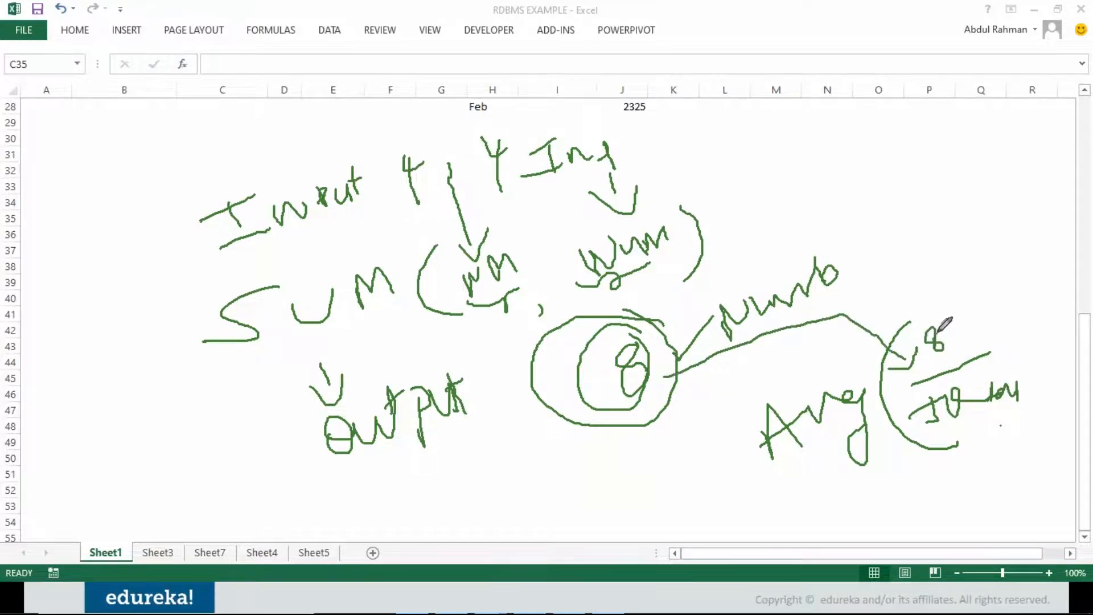
{"action": "left_click_drag", "start_coordinate": [971, 308], "coordinate": [989, 455]}
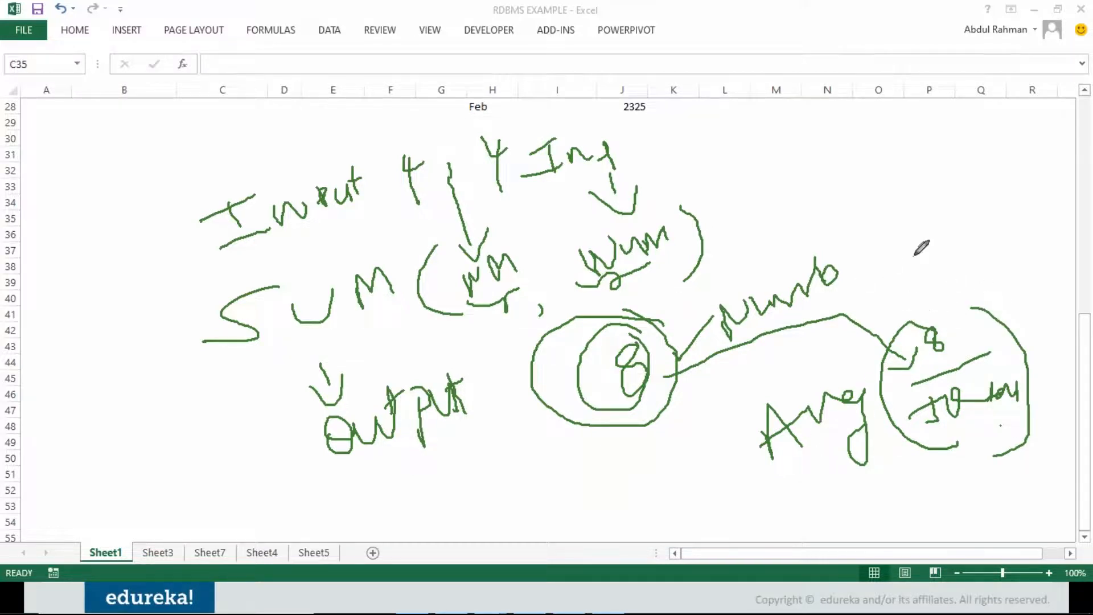
Step: Handwrite a second Avg( ) below the circled 8, with an input and a number separated by a slash as its arguments
{"action": "mouse_move", "coordinate": [488, 515]}
{"action": "left_mouse_down"}
{"action": "mouse_move", "coordinate": [555, 487]}
{"action": "mouse_move", "coordinate": [552, 521]}
{"action": "mouse_move", "coordinate": [542, 497]}
{"action": "left_mouse_up"}
{"action": "left_click_drag", "start_coordinate": [574, 456], "coordinate": [595, 497]}
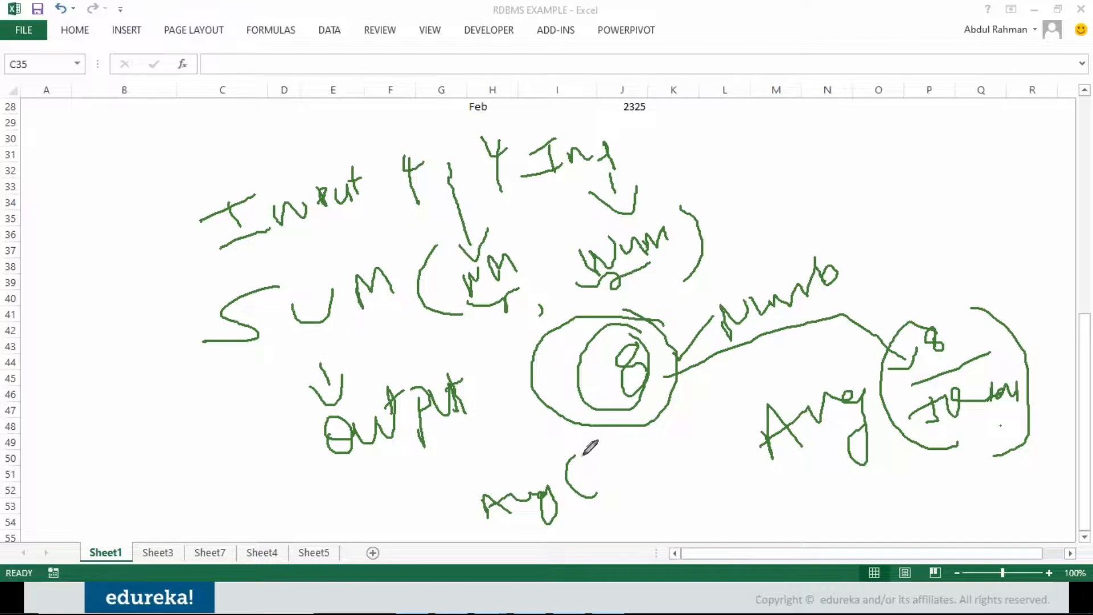
{"action": "mouse_move", "coordinate": [596, 487]}
{"action": "left_mouse_down"}
{"action": "mouse_move", "coordinate": [640, 459]}
{"action": "mouse_move", "coordinate": [594, 461]}
{"action": "left_mouse_up"}
{"action": "mouse_move", "coordinate": [600, 458]}
{"action": "left_mouse_down"}
{"action": "mouse_move", "coordinate": [624, 450]}
{"action": "mouse_move", "coordinate": [630, 479]}
{"action": "mouse_move", "coordinate": [655, 423]}
{"action": "mouse_move", "coordinate": [658, 469]}
{"action": "mouse_move", "coordinate": [685, 450]}
{"action": "mouse_move", "coordinate": [715, 449]}
{"action": "mouse_move", "coordinate": [731, 428]}
{"action": "mouse_move", "coordinate": [737, 470]}
{"action": "mouse_move", "coordinate": [707, 460]}
{"action": "left_mouse_up"}
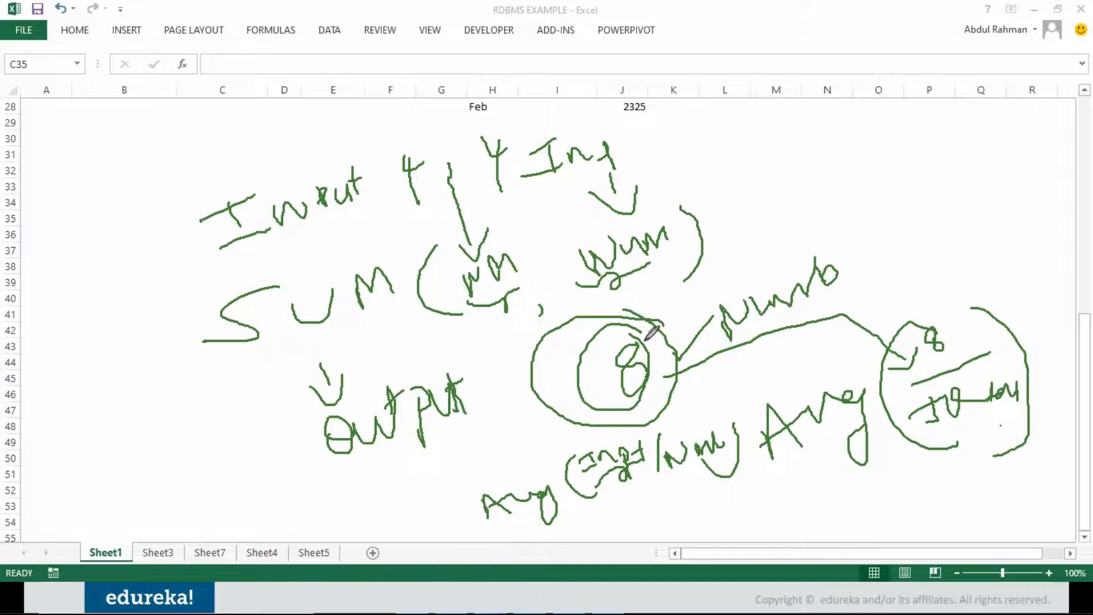
Step: Ring the result 8 again, add a circled 1 in the blank area above, and outline the lower Avg expression
{"action": "mouse_move", "coordinate": [644, 302]}
{"action": "left_mouse_down"}
{"action": "mouse_move", "coordinate": [620, 416]}
{"action": "mouse_move", "coordinate": [636, 302]}
{"action": "left_mouse_up"}
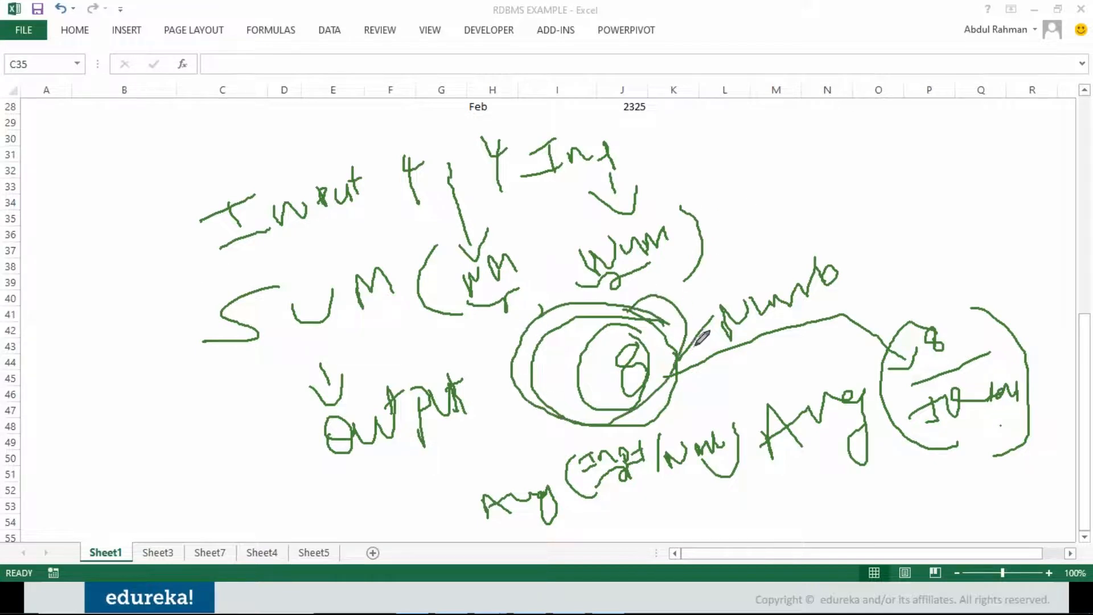
{"action": "left_click_drag", "start_coordinate": [632, 361], "coordinate": [629, 366]}
{"action": "mouse_move", "coordinate": [793, 155]}
{"action": "left_mouse_down"}
{"action": "mouse_move", "coordinate": [796, 167]}
{"action": "mouse_move", "coordinate": [811, 147]}
{"action": "left_mouse_up"}
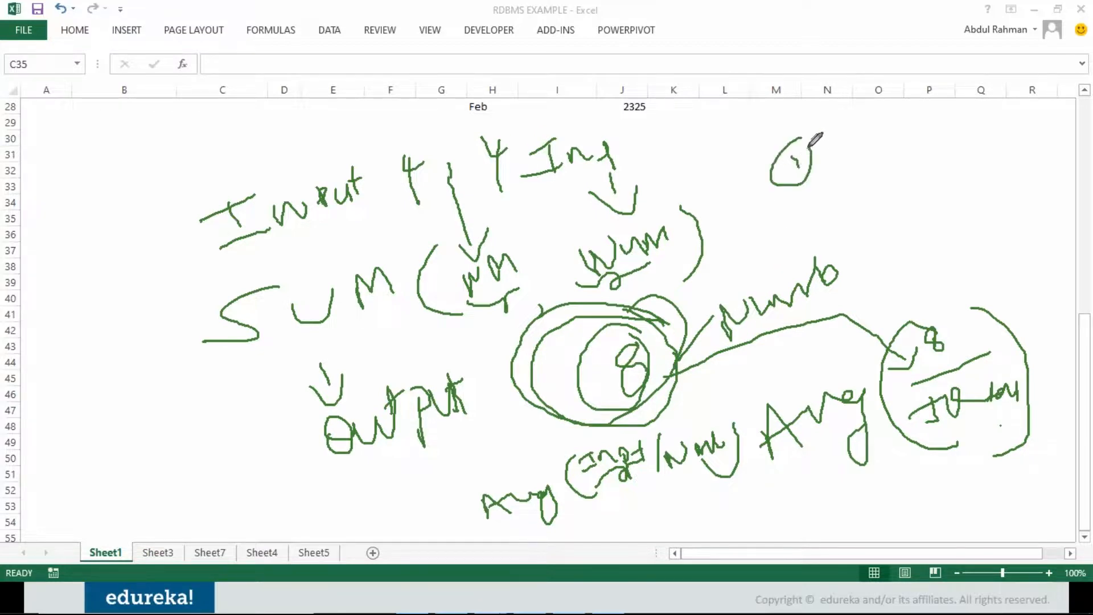
{"action": "mouse_move", "coordinate": [437, 488]}
{"action": "left_mouse_down"}
{"action": "mouse_move", "coordinate": [698, 380]}
{"action": "mouse_move", "coordinate": [675, 517]}
{"action": "mouse_move", "coordinate": [474, 532]}
{"action": "mouse_move", "coordinate": [438, 488]}
{"action": "left_mouse_up"}
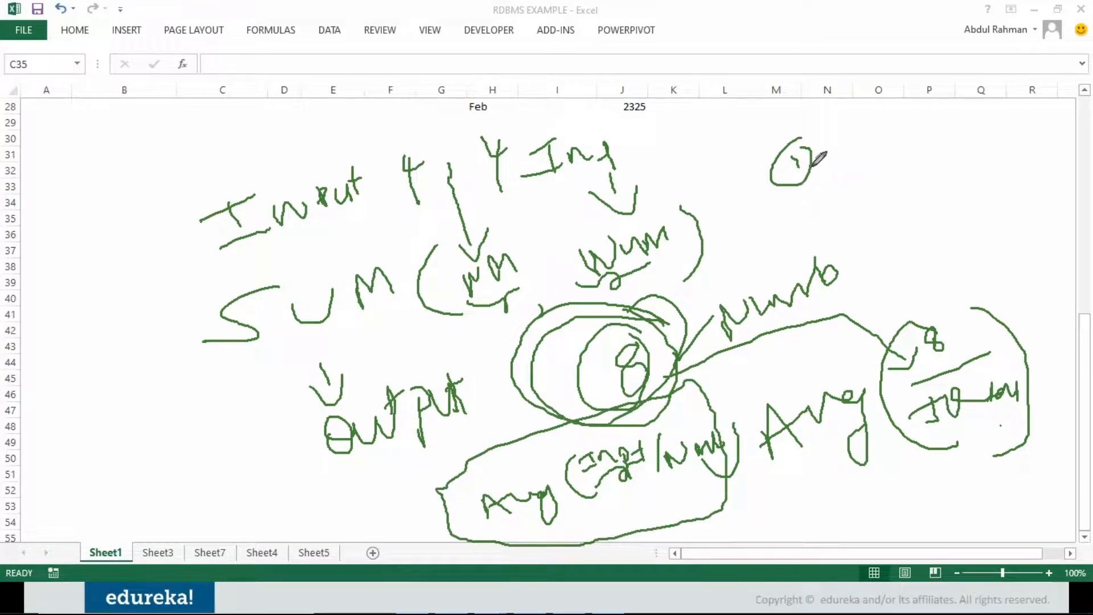
Step: Handwrite Avg( ) with a number argument beside the circled 1, joined by a crossed-out arrow, and add a cross below the 1
{"action": "mouse_move", "coordinate": [857, 197]}
{"action": "left_mouse_down"}
{"action": "mouse_move", "coordinate": [866, 211]}
{"action": "mouse_move", "coordinate": [873, 175]}
{"action": "mouse_move", "coordinate": [904, 225]}
{"action": "left_mouse_up"}
{"action": "mouse_move", "coordinate": [866, 220]}
{"action": "left_mouse_down"}
{"action": "mouse_move", "coordinate": [945, 165]}
{"action": "mouse_move", "coordinate": [940, 188]}
{"action": "mouse_move", "coordinate": [979, 140]}
{"action": "mouse_move", "coordinate": [994, 170]}
{"action": "left_mouse_up"}
{"action": "mouse_move", "coordinate": [1014, 127]}
{"action": "left_mouse_down"}
{"action": "mouse_move", "coordinate": [1031, 169]}
{"action": "mouse_move", "coordinate": [837, 152]}
{"action": "mouse_move", "coordinate": [871, 164]}
{"action": "mouse_move", "coordinate": [915, 136]}
{"action": "mouse_move", "coordinate": [887, 141]}
{"action": "left_mouse_up"}
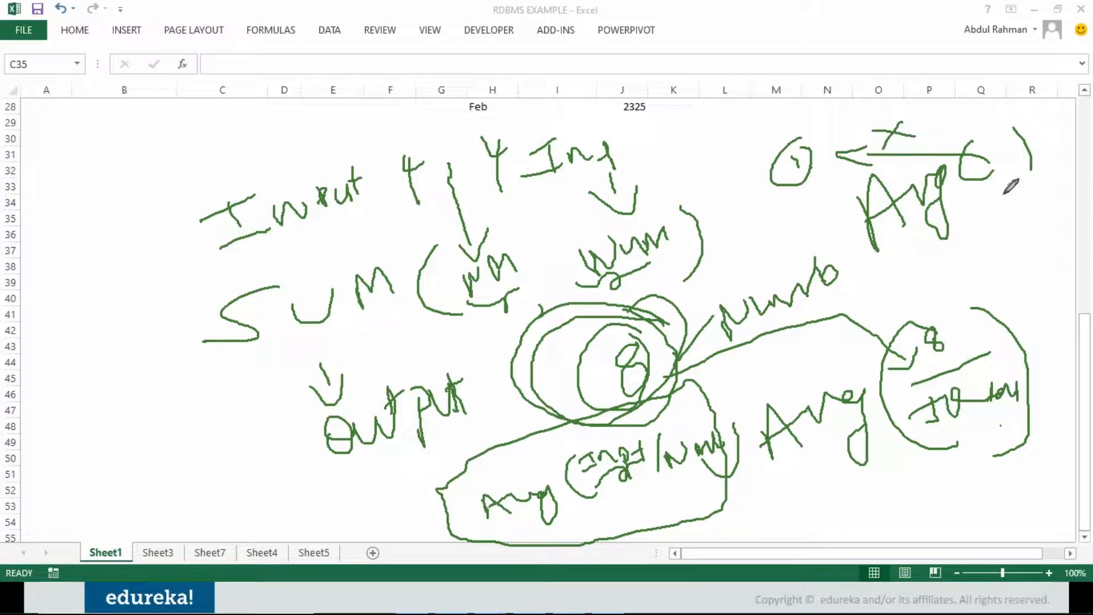
{"action": "mouse_move", "coordinate": [772, 221]}
{"action": "left_mouse_down"}
{"action": "mouse_move", "coordinate": [820, 235]}
{"action": "mouse_move", "coordinate": [795, 246]}
{"action": "left_mouse_up"}
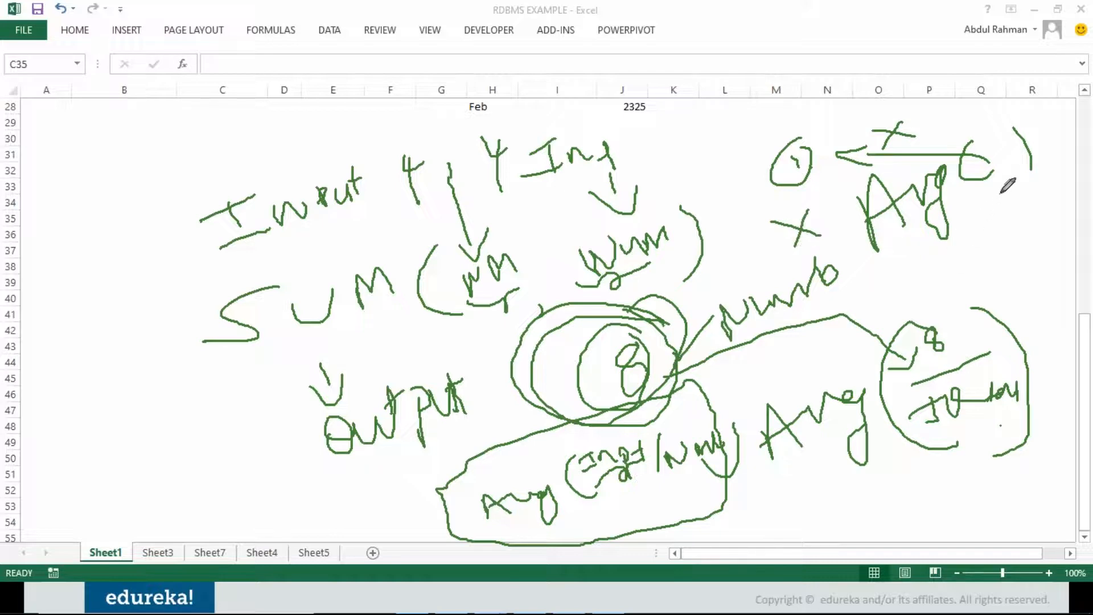
{"action": "mouse_move", "coordinate": [994, 193]}
{"action": "left_mouse_down"}
{"action": "mouse_move", "coordinate": [1001, 208]}
{"action": "mouse_move", "coordinate": [1017, 185]}
{"action": "mouse_move", "coordinate": [1047, 173]}
{"action": "mouse_move", "coordinate": [1042, 195]}
{"action": "left_mouse_up"}
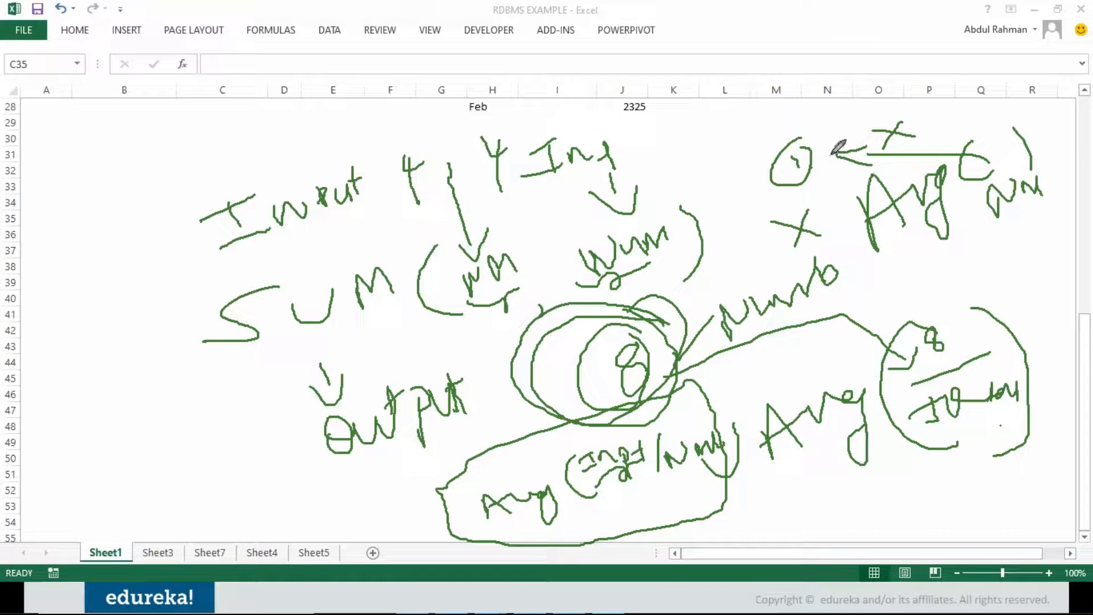
Step: Clear the handwritten function examples and sketch two arrows leading toward a box labelled SUM and Avg
{"action": "mouse_move", "coordinate": [816, 134]}
{"action": "left_mouse_down"}
{"action": "mouse_move", "coordinate": [1007, 143]}
{"action": "mouse_move", "coordinate": [982, 157]}
{"action": "mouse_move", "coordinate": [1007, 132]}
{"action": "left_mouse_up"}
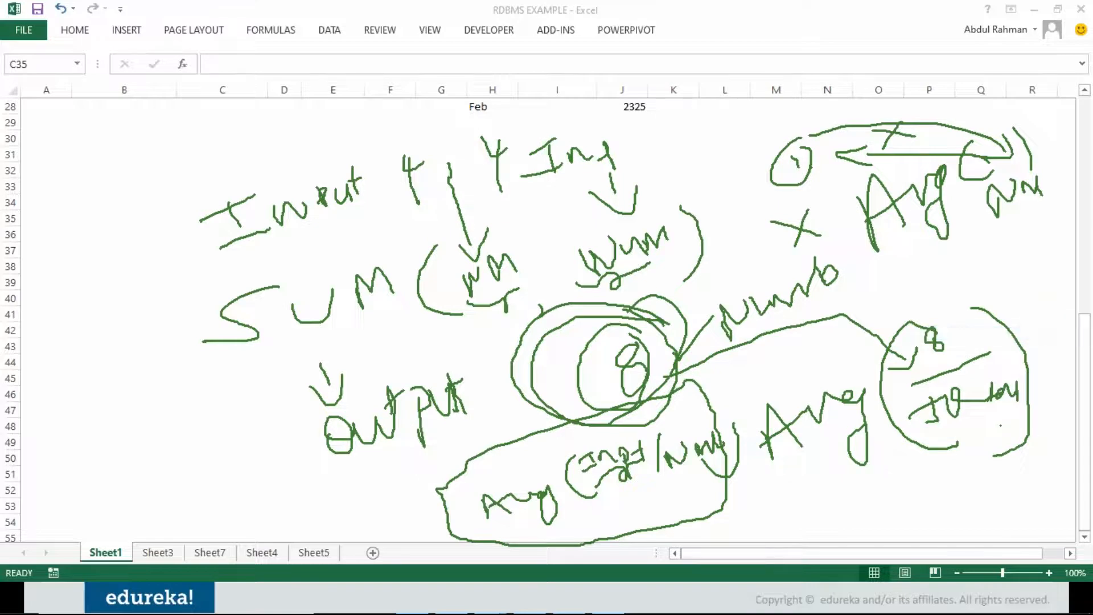
{"action": "left_click", "coordinate": [986, 404]}
{"action": "mouse_move", "coordinate": [262, 240]}
{"action": "left_mouse_down"}
{"action": "mouse_move", "coordinate": [349, 239]}
{"action": "mouse_move", "coordinate": [351, 255]}
{"action": "left_mouse_up"}
{"action": "mouse_move", "coordinate": [268, 380]}
{"action": "left_mouse_down"}
{"action": "mouse_move", "coordinate": [358, 380]}
{"action": "mouse_move", "coordinate": [378, 410]}
{"action": "left_mouse_up"}
{"action": "mouse_move", "coordinate": [439, 273]}
{"action": "left_mouse_down"}
{"action": "mouse_move", "coordinate": [544, 337]}
{"action": "mouse_move", "coordinate": [472, 274]}
{"action": "mouse_move", "coordinate": [538, 299]}
{"action": "mouse_move", "coordinate": [550, 282]}
{"action": "mouse_move", "coordinate": [541, 322]}
{"action": "mouse_move", "coordinate": [570, 317]}
{"action": "mouse_move", "coordinate": [563, 322]}
{"action": "left_mouse_up"}
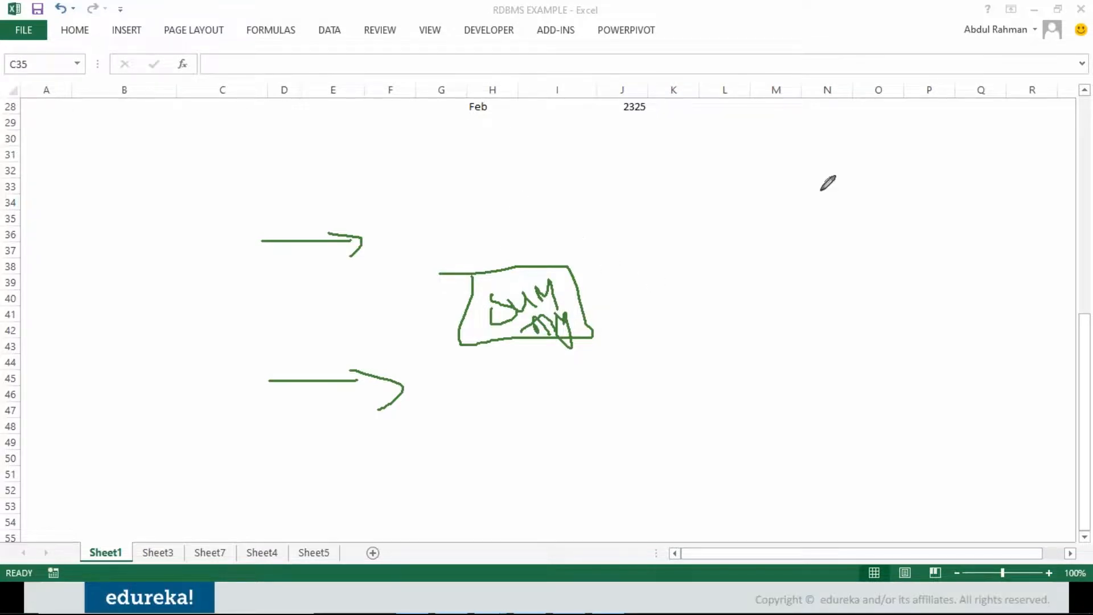
Step: Erase the sketch, switch to the course presentation and advance to slide 11, DAX - Calculation Types
{"action": "key", "text": "e"}
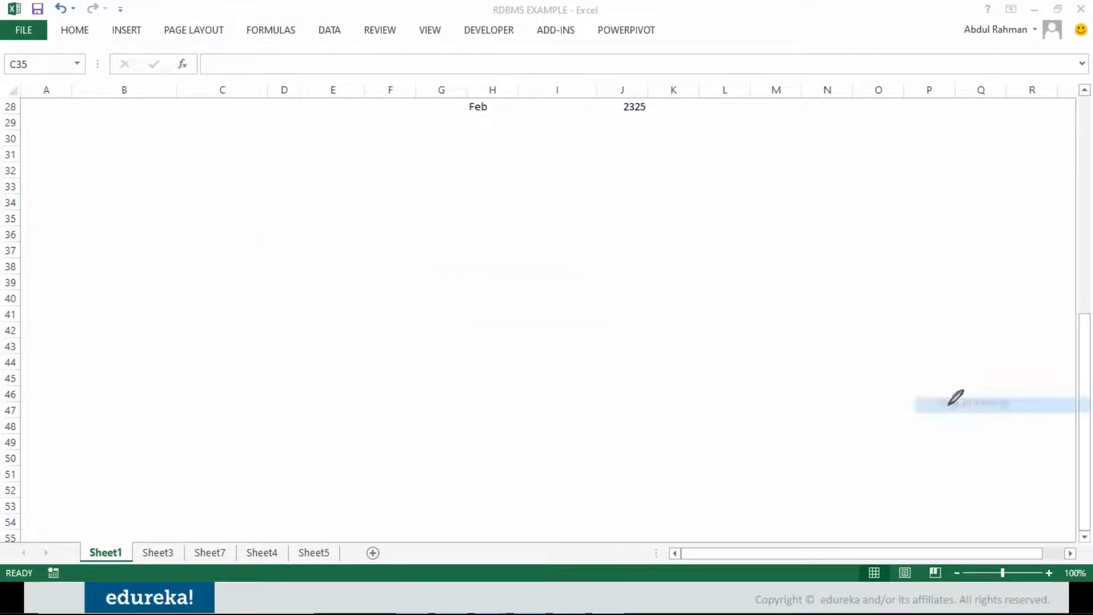
{"action": "key", "text": "alt+Tab"}
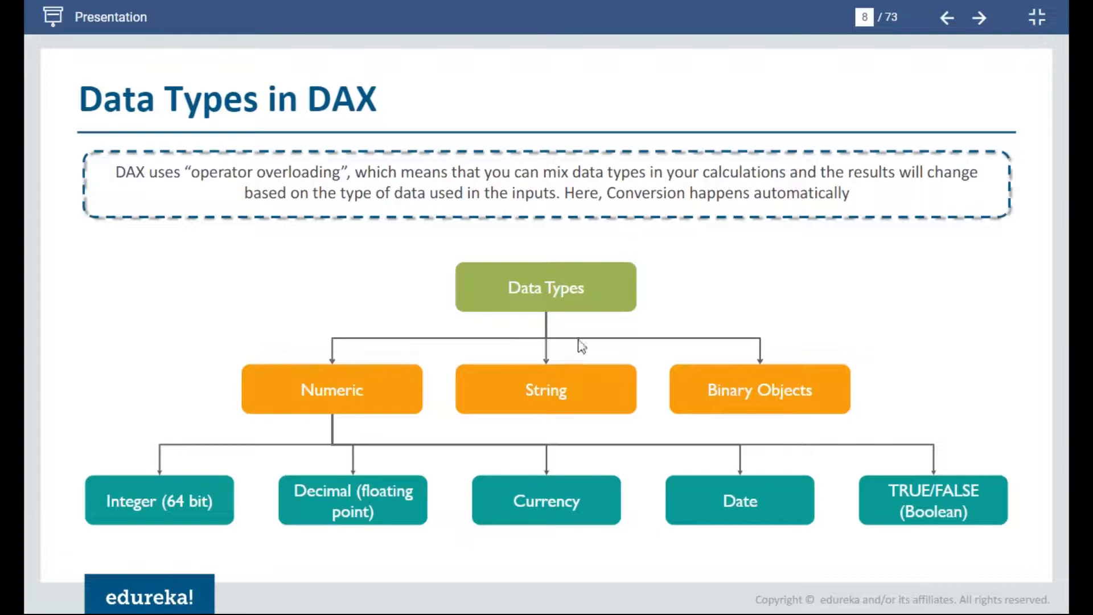
{"action": "left_click", "coordinate": [981, 19]}
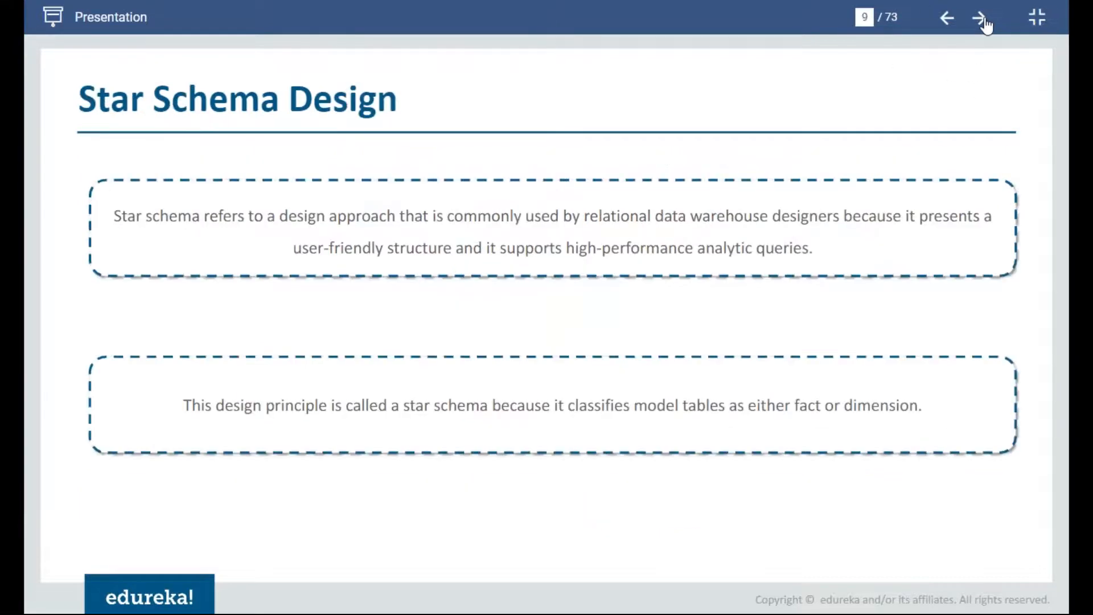
{"action": "left_click", "coordinate": [980, 19]}
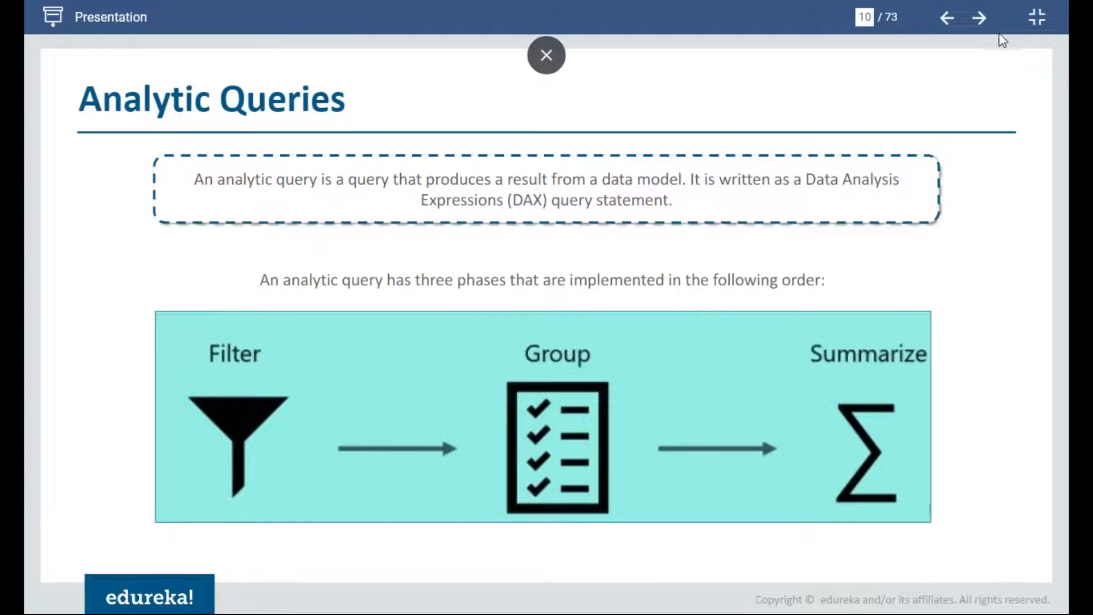
{"action": "left_click", "coordinate": [982, 20]}
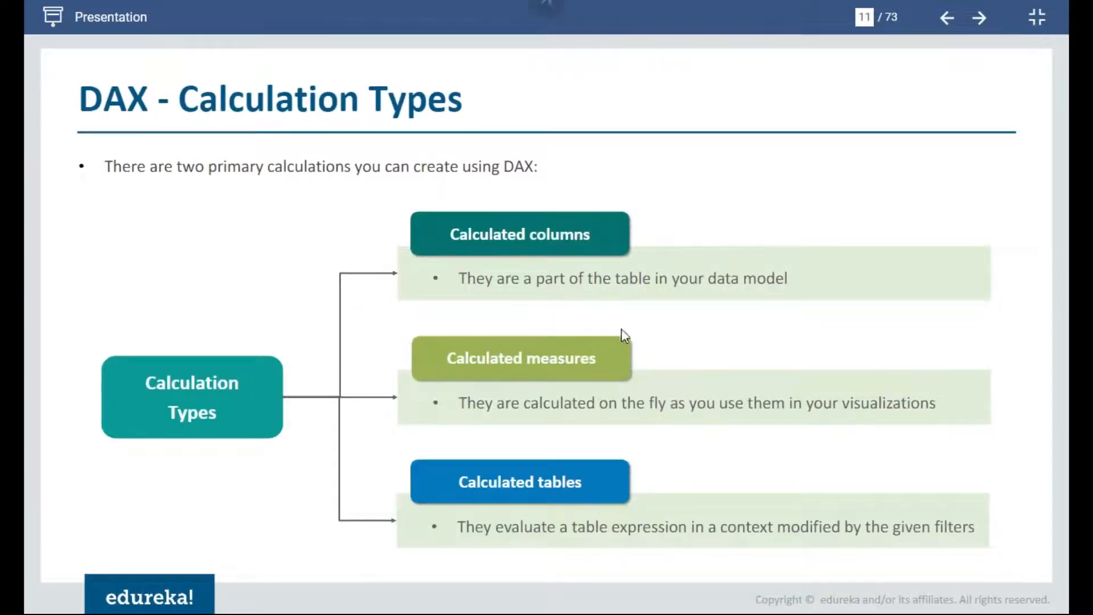
Step: Draw tick marks beside Calculated columns, Calculated measures and Calculated tables on the slide
{"action": "key", "text": "super"}
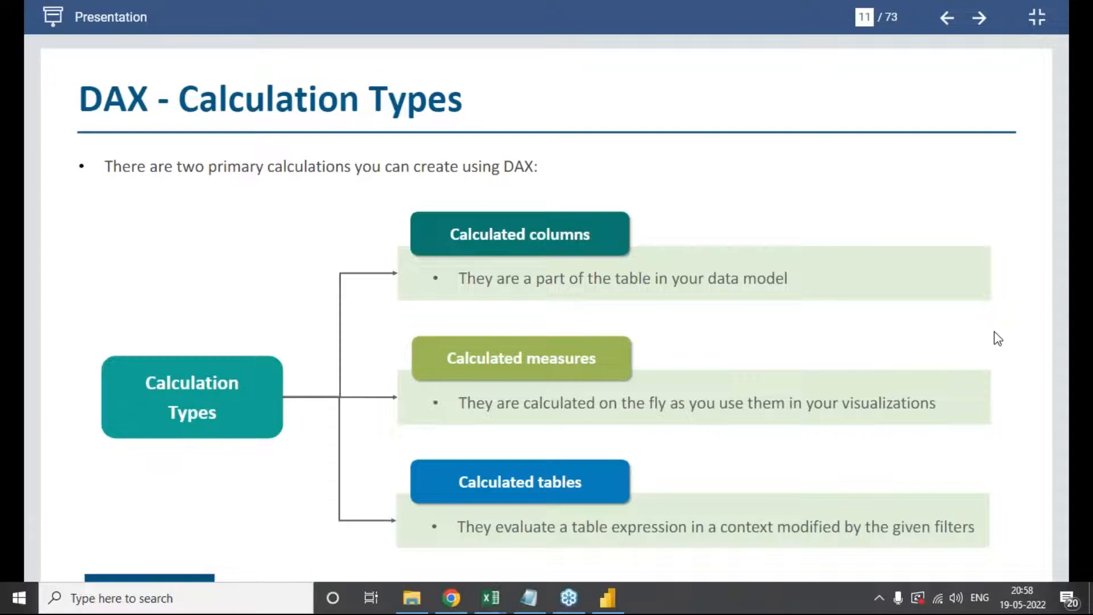
{"action": "key", "text": "ctrl+p"}
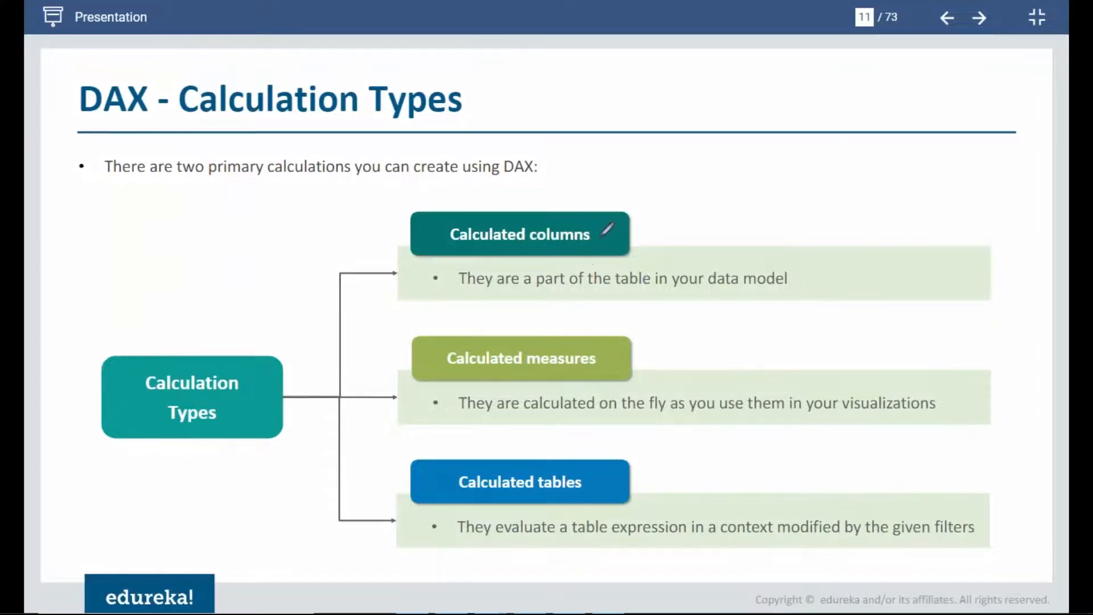
{"action": "left_click_drag", "start_coordinate": [615, 238], "coordinate": [695, 174]}
{"action": "left_click_drag", "start_coordinate": [609, 358], "coordinate": [714, 320]}
{"action": "left_click_drag", "start_coordinate": [599, 483], "coordinate": [670, 453]}
Step: Handwrite "Formula( )" and "field" in the blank area above the Calculated columns description
{"action": "mouse_move", "coordinate": [761, 163]}
{"action": "left_mouse_down"}
{"action": "mouse_move", "coordinate": [769, 193]}
{"action": "mouse_move", "coordinate": [790, 149]}
{"action": "mouse_move", "coordinate": [789, 166]}
{"action": "mouse_move", "coordinate": [775, 167]}
{"action": "mouse_move", "coordinate": [878, 147]}
{"action": "mouse_move", "coordinate": [939, 164]}
{"action": "mouse_move", "coordinate": [977, 144]}
{"action": "mouse_move", "coordinate": [959, 183]}
{"action": "left_mouse_up"}
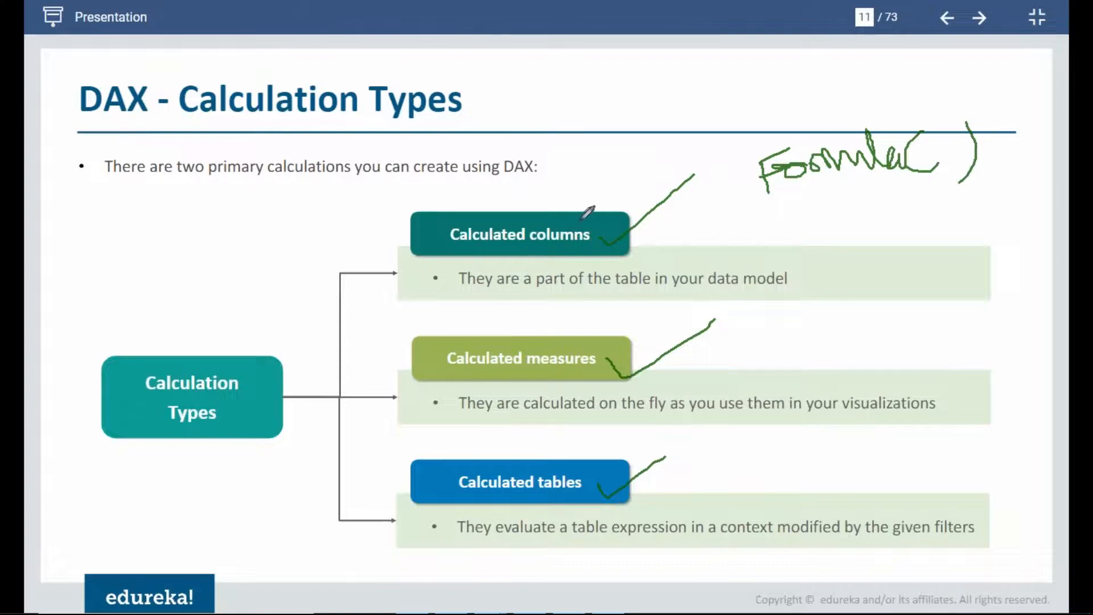
{"action": "left_click_drag", "start_coordinate": [592, 197], "coordinate": [594, 224]}
{"action": "mouse_move", "coordinate": [616, 144]}
{"action": "left_mouse_down"}
{"action": "mouse_move", "coordinate": [636, 185]}
{"action": "mouse_move", "coordinate": [644, 160]}
{"action": "mouse_move", "coordinate": [654, 175]}
{"action": "mouse_move", "coordinate": [704, 156]}
{"action": "left_mouse_up"}
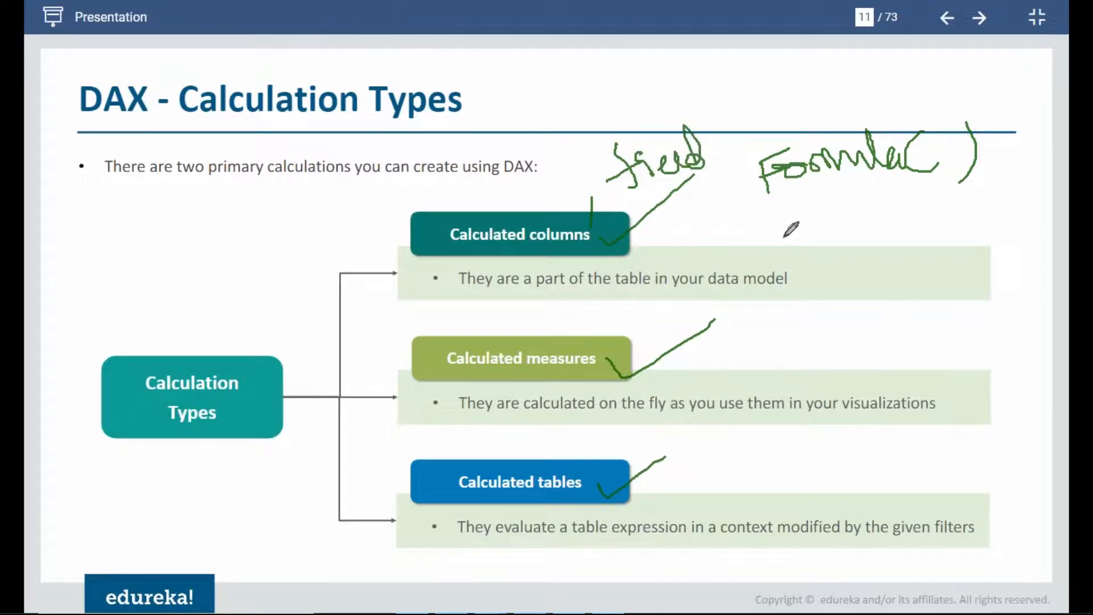
Step: Switch to the Superstore workbook in Excel and clear the ink left over from the slide
{"action": "key", "text": "alt+Tab"}
{"action": "key", "text": "alt+Tab"}
{"action": "key", "text": "alt+Tab"}
{"action": "key", "text": "alt+Tab"}
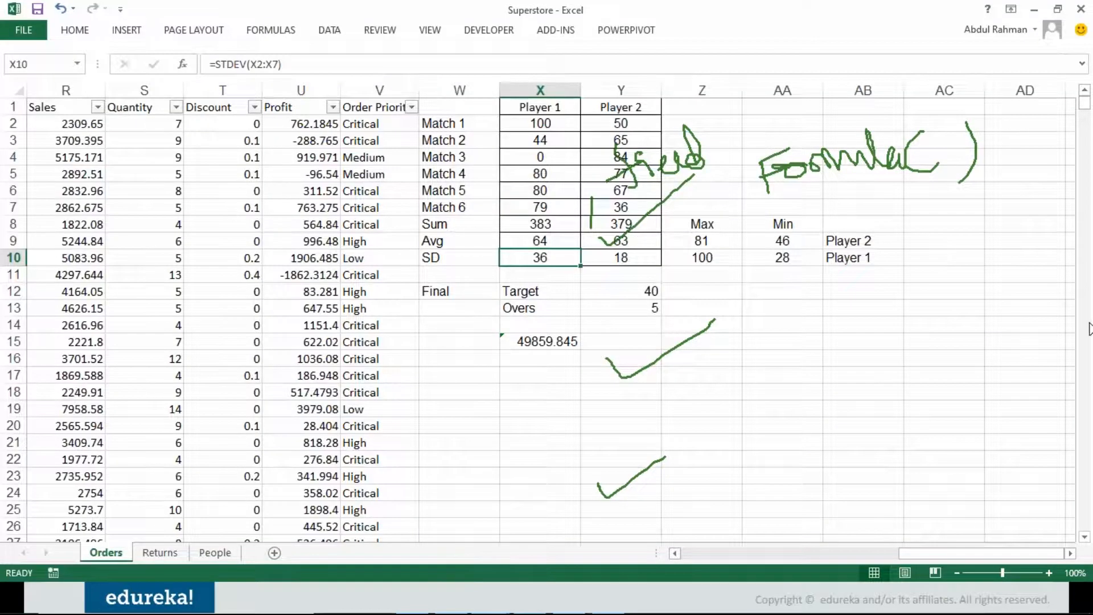
{"action": "key", "text": "Escape"}
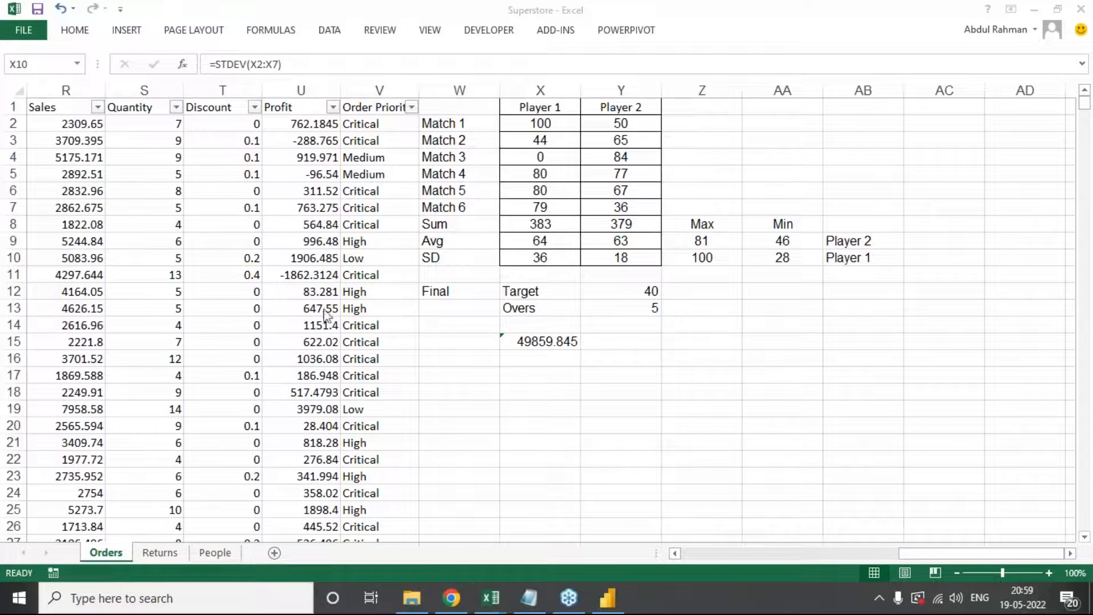
Step: Examine the Order Priority column and several of its individual entries as an example of an existing field
{"action": "left_click", "coordinate": [370, 141]}
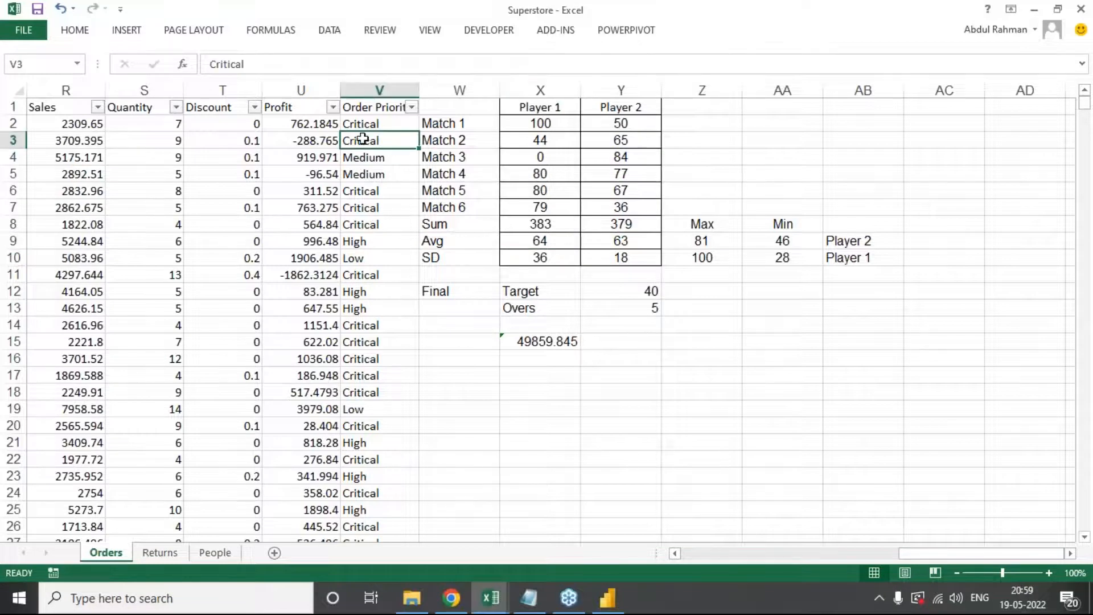
{"action": "left_click", "coordinate": [378, 90]}
{"action": "left_click", "coordinate": [370, 190]}
{"action": "left_click", "coordinate": [370, 242]}
{"action": "left_click", "coordinate": [370, 341]}
{"action": "left_click", "coordinate": [370, 392]}
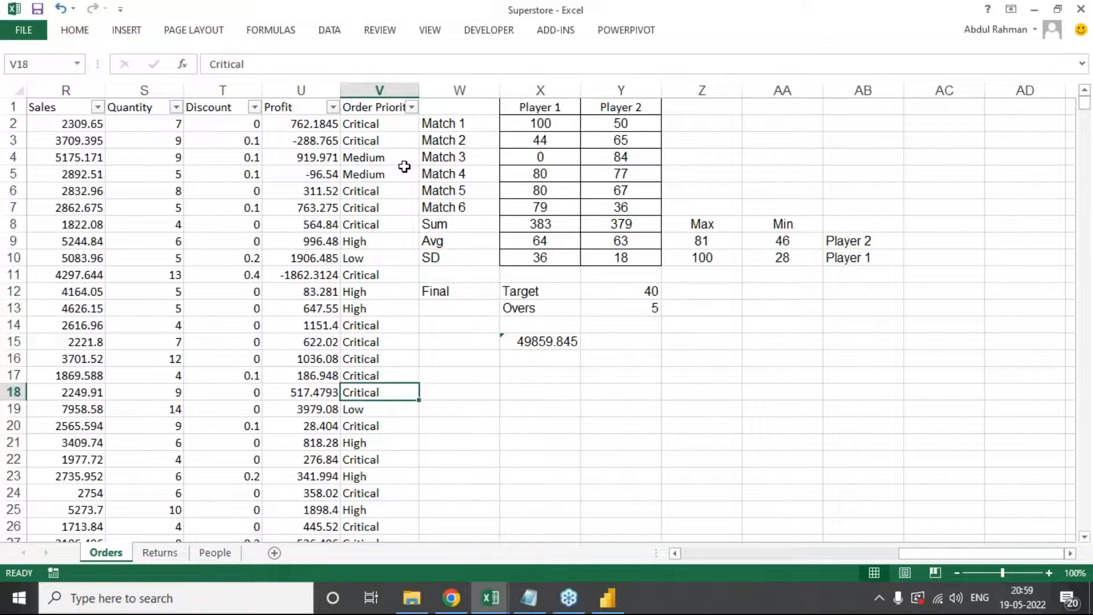
Step: Insert a blank column W after Order Priority and enter =R2*S2 in W2 to multiply sales by quantity
{"action": "left_click", "coordinate": [460, 90]}
{"action": "key", "text": "ctrl+shift+plus"}
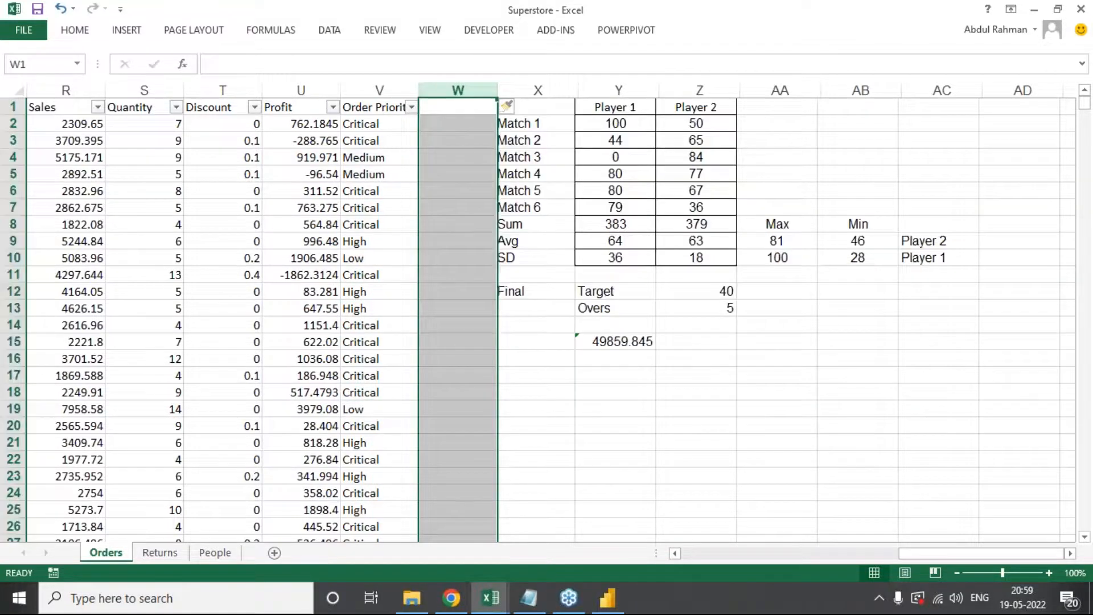
{"action": "key", "text": "Down"}
{"action": "type", "text": "="}
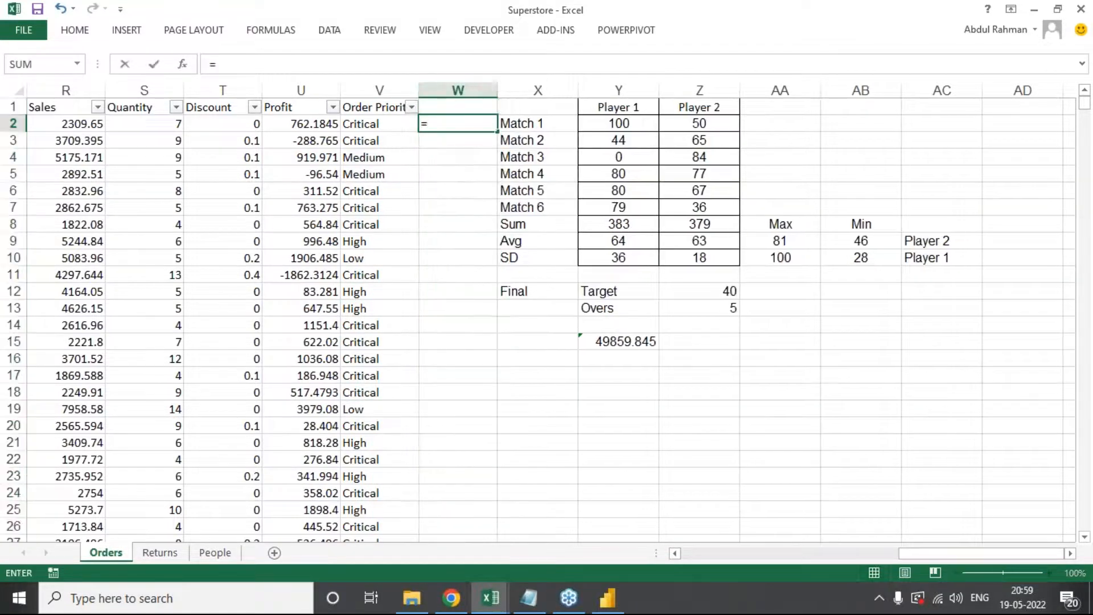
{"action": "key", "text": "Left"}
{"action": "key", "text": "Left"}
{"action": "key", "text": "Left"}
{"action": "key", "text": "Left"}
{"action": "key", "text": "Left"}
{"action": "key", "text": "Left"}
{"action": "key", "text": "Left"}
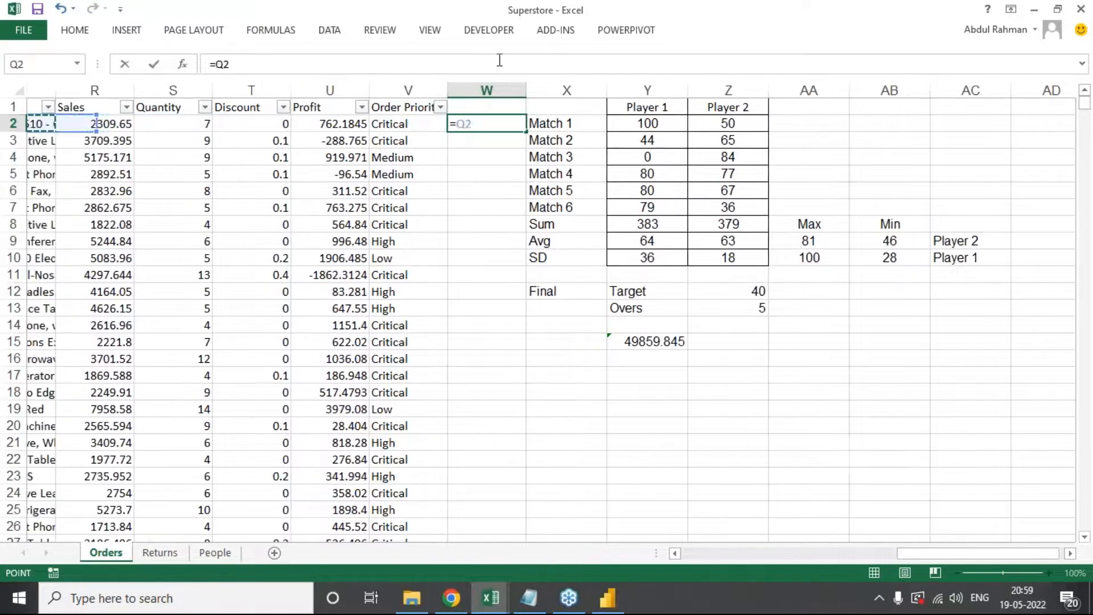
{"action": "key", "text": "Right"}
{"action": "key", "text": "Right"}
{"action": "type", "text": "*"}
{"action": "key", "text": "Left"}
{"action": "key", "text": "Left"}
{"action": "key", "text": "Left"}
{"action": "key", "text": "Left"}
{"action": "key", "text": "shift+Return"}
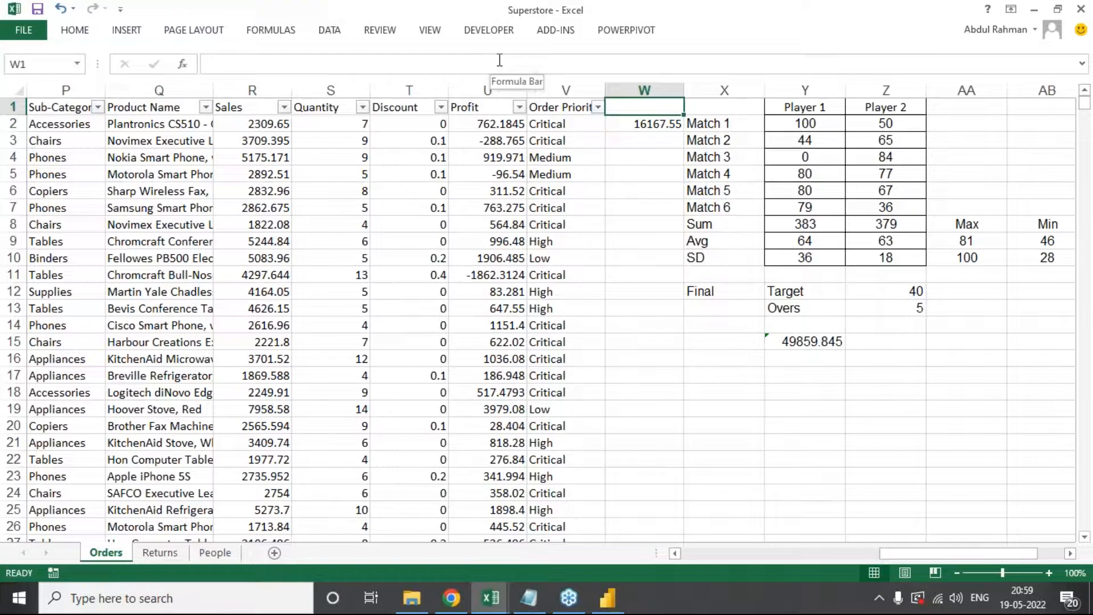
Step: Title the new column Total Sales and fill its formula down from W2 through row 20
{"action": "type", "text": "Total SAles"}
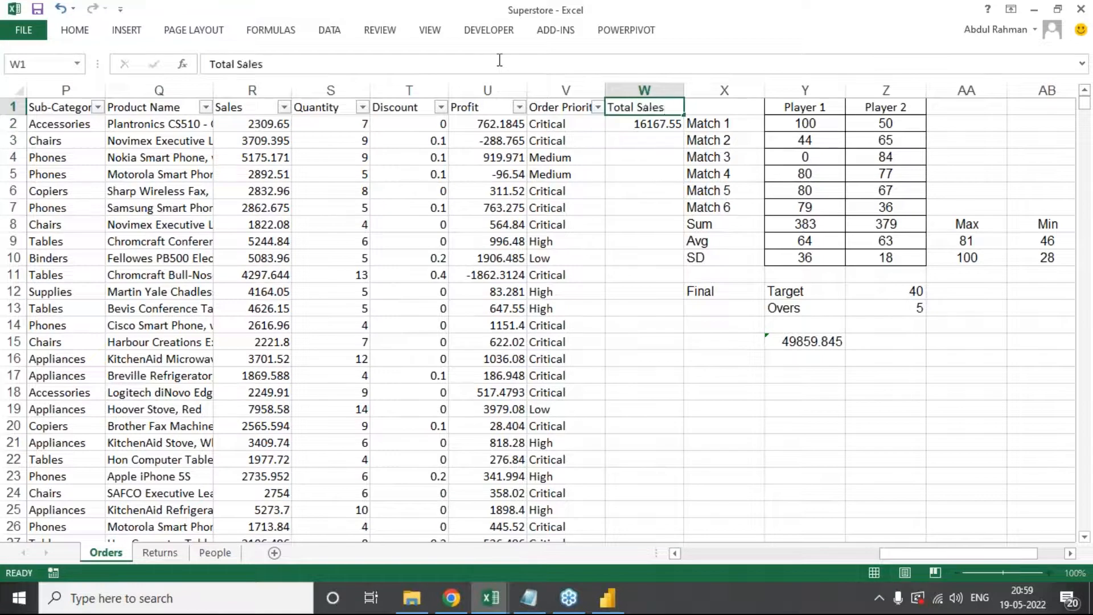
{"action": "key", "text": "Return"}
{"action": "key", "text": "Left"}
{"action": "key", "text": "Right"}
{"action": "key", "text": "shift+Down"}
{"action": "key", "text": "shift+Down"}
{"action": "key", "text": "shift+Down"}
{"action": "key", "text": "shift+Down"}
{"action": "key", "text": "shift+Down"}
{"action": "key", "text": "shift+Down"}
{"action": "key", "text": "shift+Down"}
{"action": "key", "text": "shift+Down"}
{"action": "key", "text": "shift+Down"}
{"action": "key", "text": "shift+Down"}
{"action": "key", "text": "shift+Down"}
{"action": "key", "text": "shift+Down"}
{"action": "key", "text": "shift+Down"}
{"action": "key", "text": "shift+Down"}
{"action": "key", "text": "shift+Down"}
{"action": "key", "text": "shift+Down"}
{"action": "key", "text": "shift+Down"}
{"action": "key", "text": "shift+Down"}
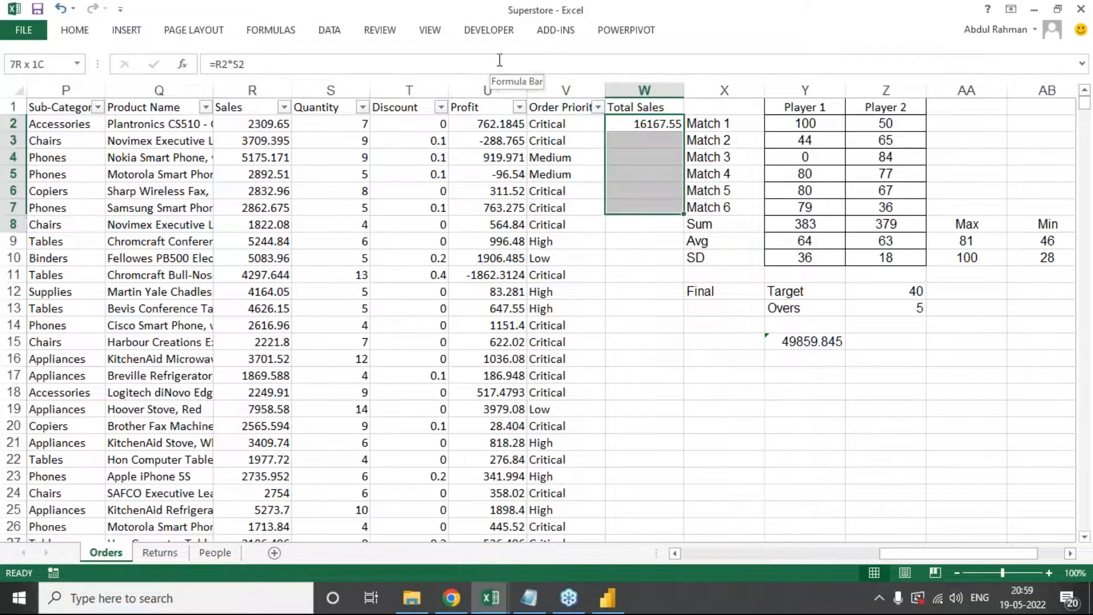
{"action": "key", "text": "ctrl+d"}
Step: Review the Total Sales formula in row 3 and the first row's Sales, Quantity and Total Sales cells
{"action": "left_click", "coordinate": [633, 136]}
{"action": "left_click_drag", "start_coordinate": [292, 63], "coordinate": [219, 54]}
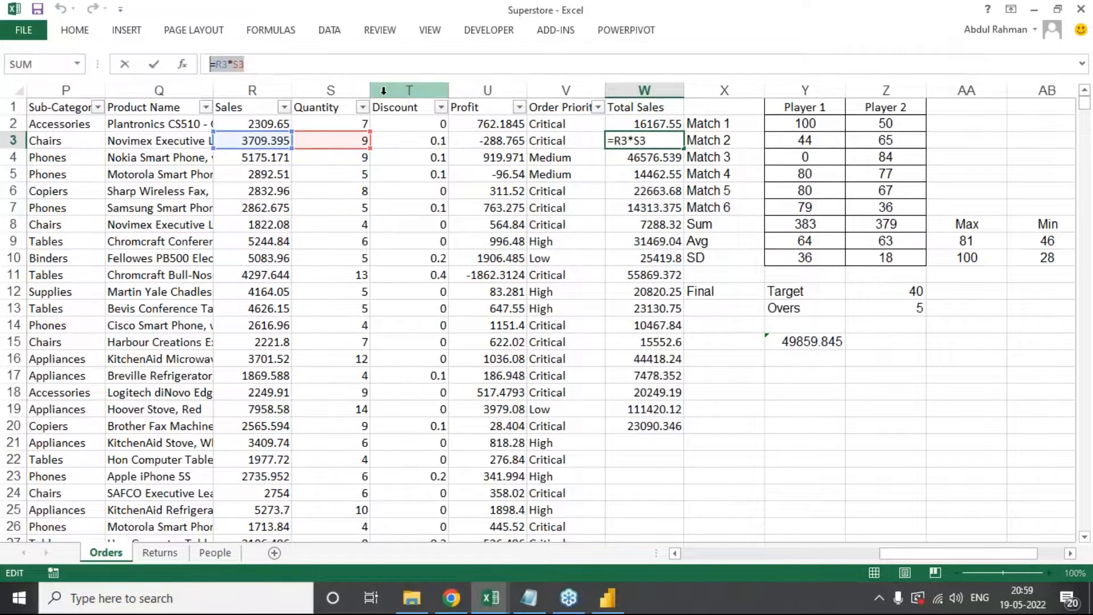
{"action": "key", "text": "Escape"}
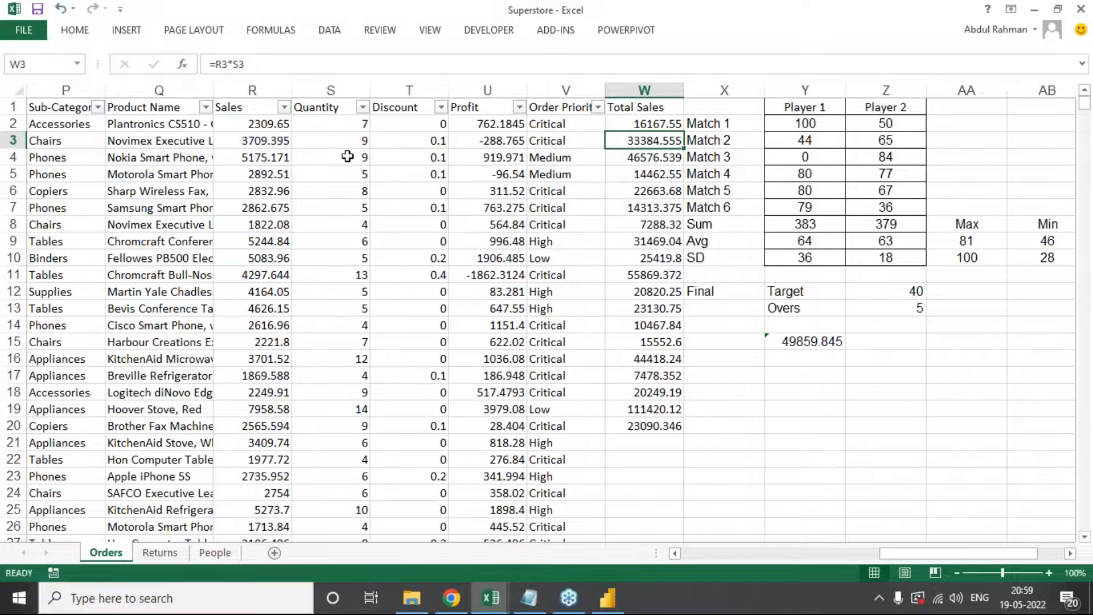
{"action": "left_click", "coordinate": [260, 121]}
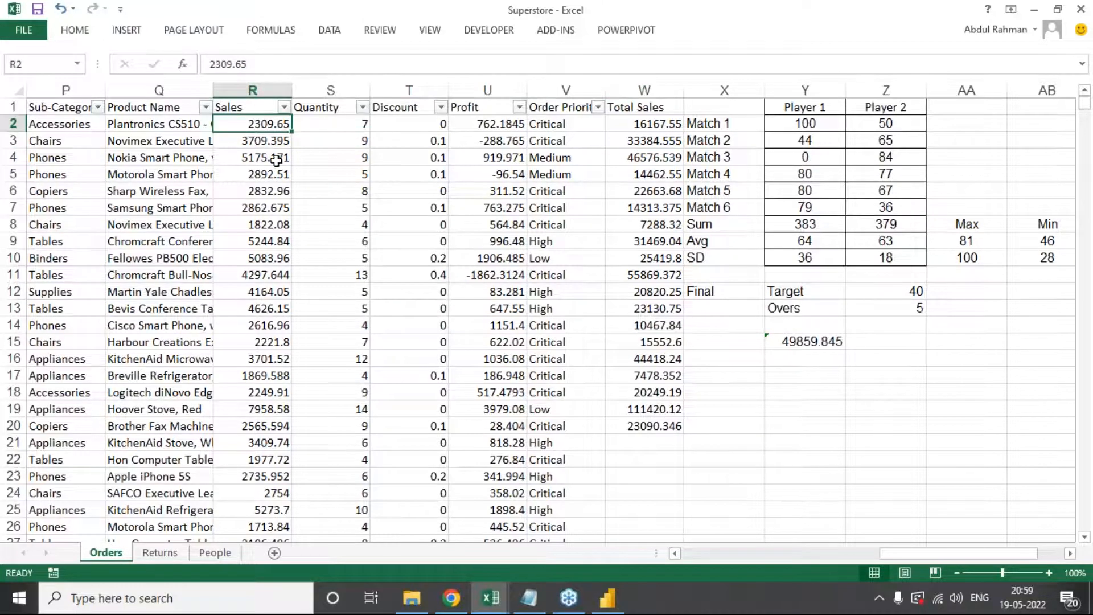
{"action": "key", "text": "Right"}
{"action": "left_click", "coordinate": [660, 123]}
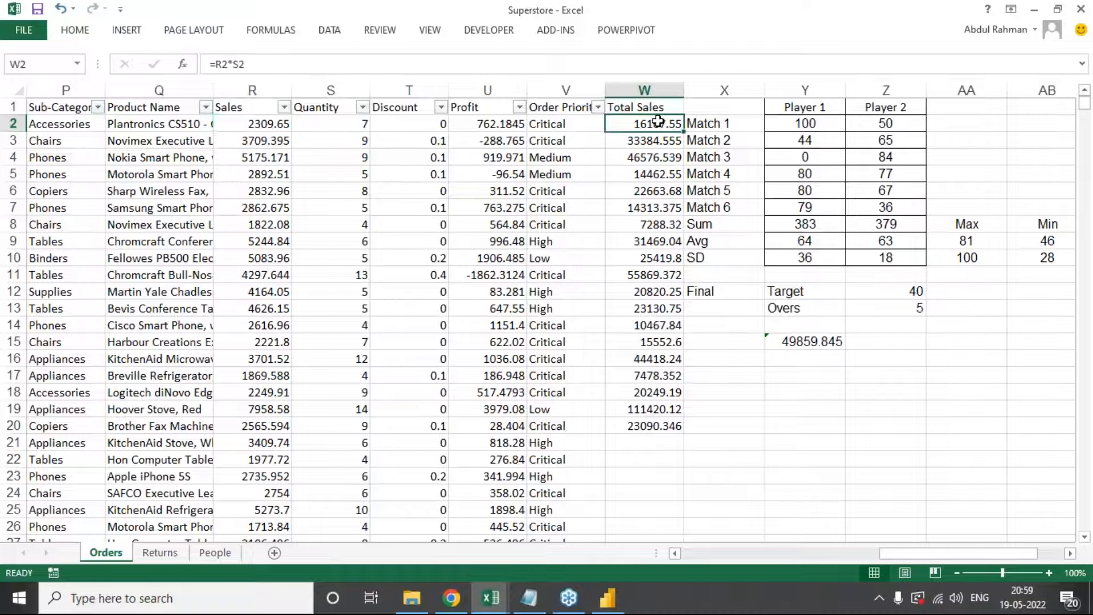
{"action": "left_click", "coordinate": [659, 92]}
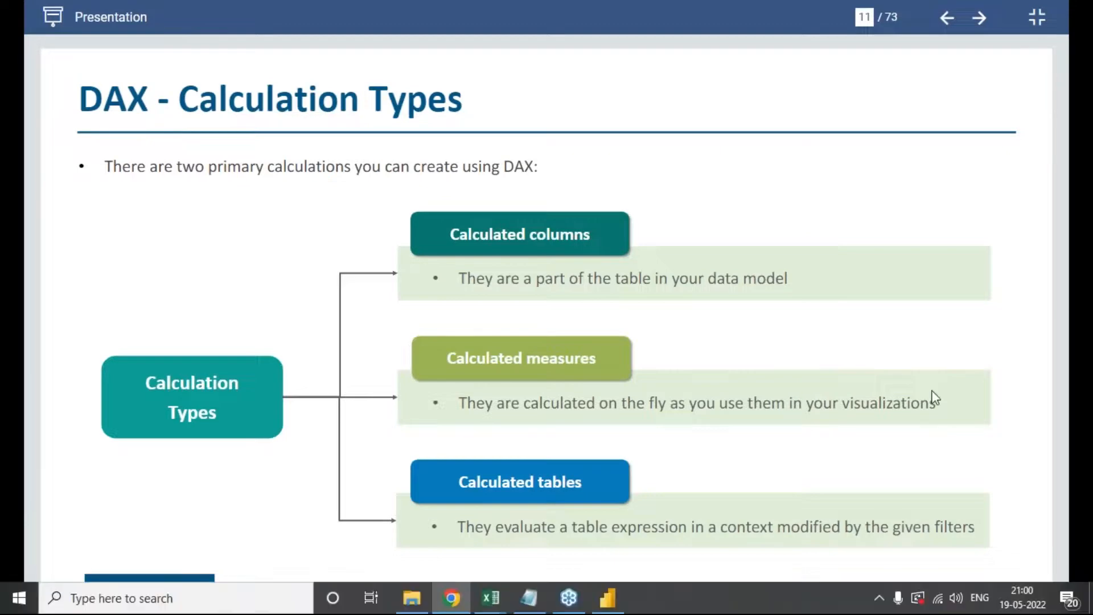
Step: Return to the Superstore workbook and inspect the Total Sales formula in W4 with its referenced cells
{"action": "key", "text": "alt+Tab"}
{"action": "left_click", "coordinate": [449, 224]}
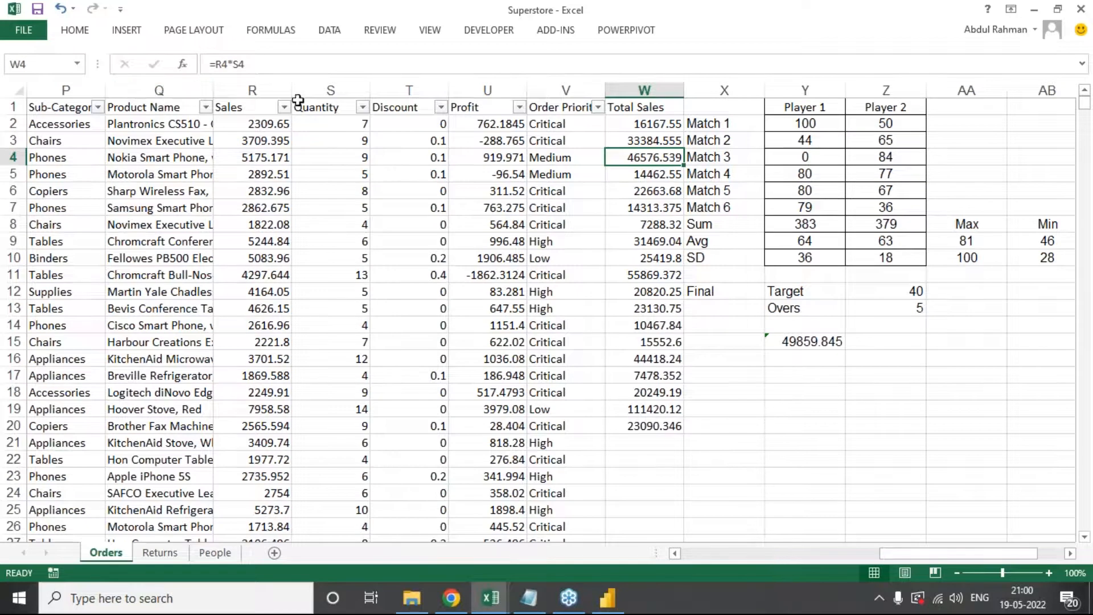
{"action": "left_click", "coordinate": [276, 69]}
{"action": "key", "text": "Escape"}
{"action": "left_click", "coordinate": [275, 66]}
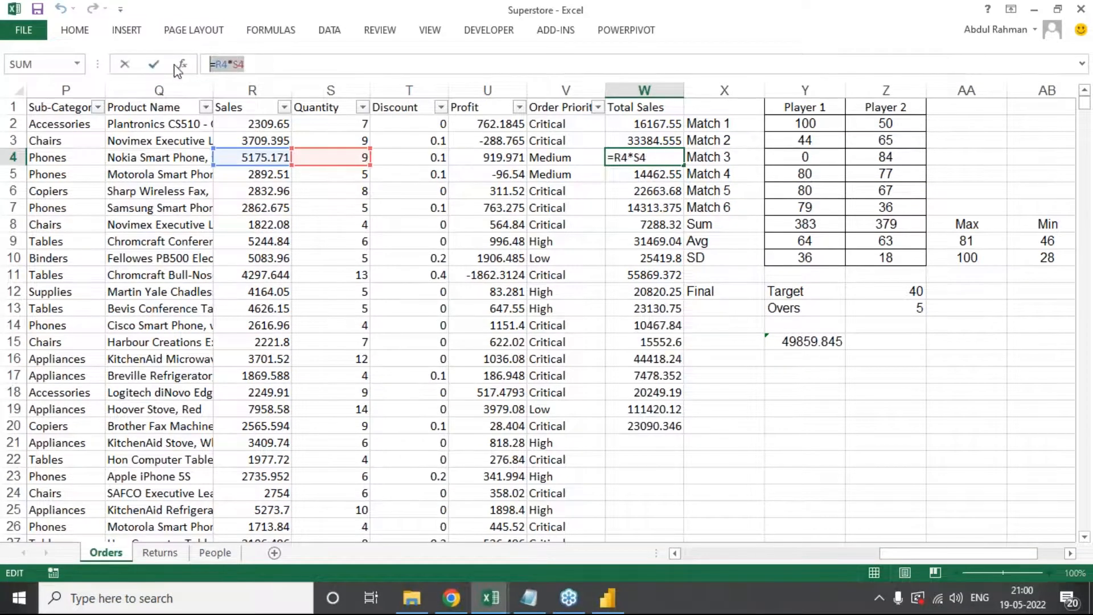
{"action": "key", "text": "Escape"}
Step: Switch to the DAX - Calculation Types slide and draw a tick mark beside Calculated columns
{"action": "left_click", "coordinate": [1083, 293]}
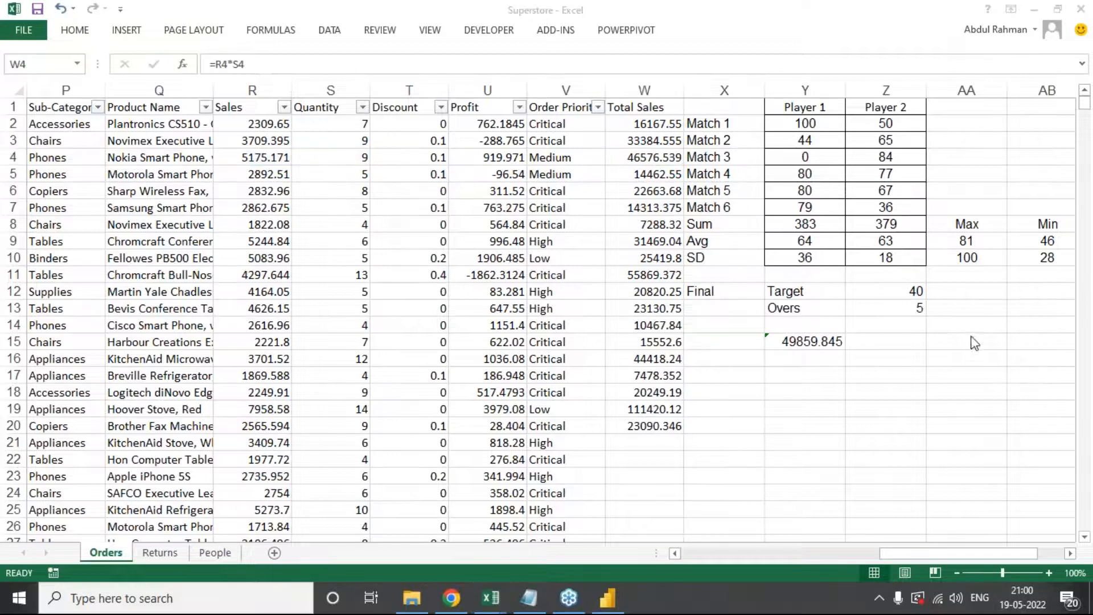
{"action": "key", "text": "alt+Tab"}
{"action": "key", "text": "alt+Tab"}
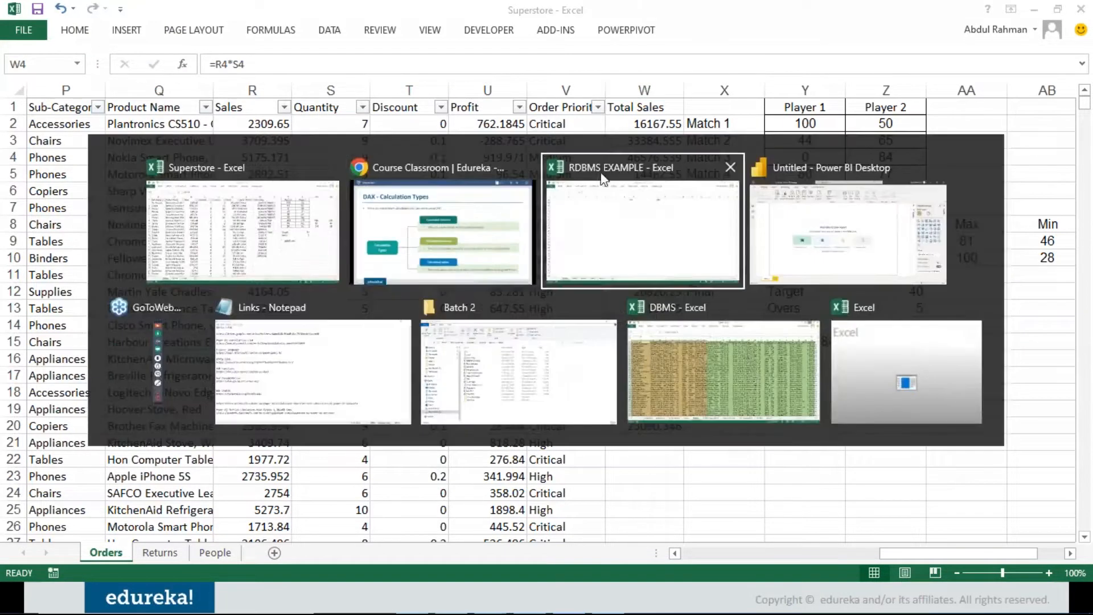
{"action": "left_click", "coordinate": [443, 230]}
{"action": "left_click_drag", "start_coordinate": [592, 228], "coordinate": [670, 179]}
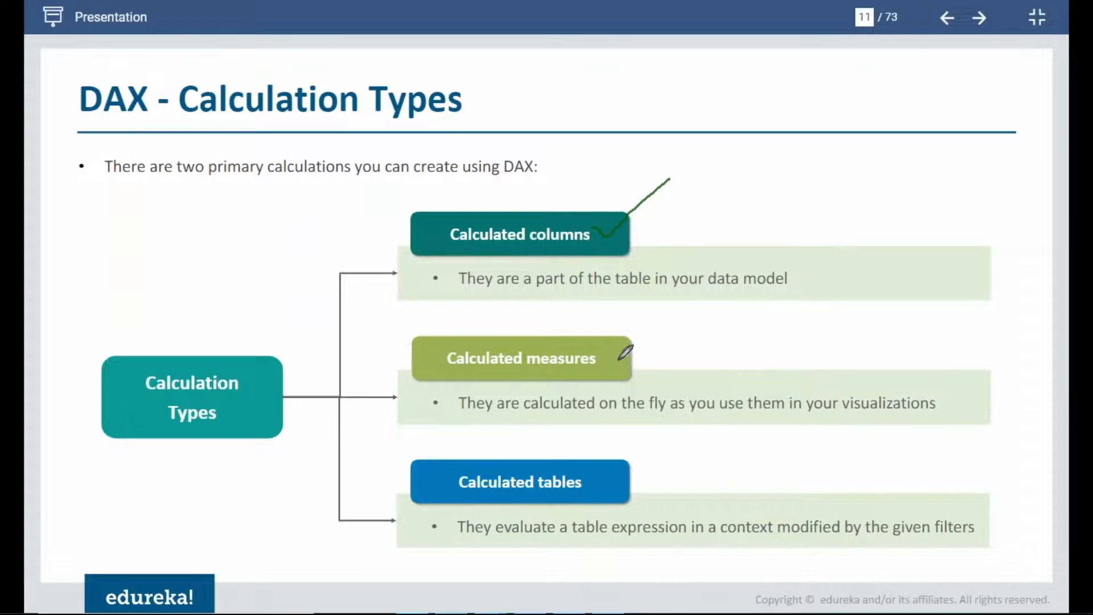
Step: Switch to the Superstore workbook and outline both players' Sum, Avg and SD results with the pen
{"action": "key", "text": "alt+Tab"}
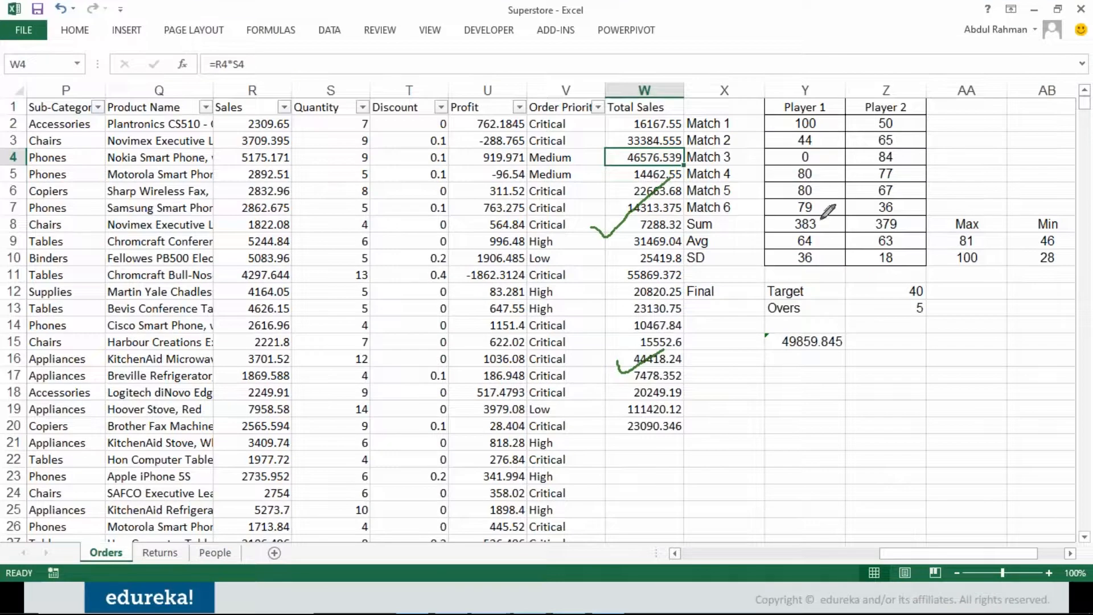
{"action": "mouse_move", "coordinate": [760, 216]}
{"action": "left_mouse_down"}
{"action": "mouse_move", "coordinate": [932, 239]}
{"action": "mouse_move", "coordinate": [770, 278]}
{"action": "mouse_move", "coordinate": [778, 208]}
{"action": "left_mouse_up"}
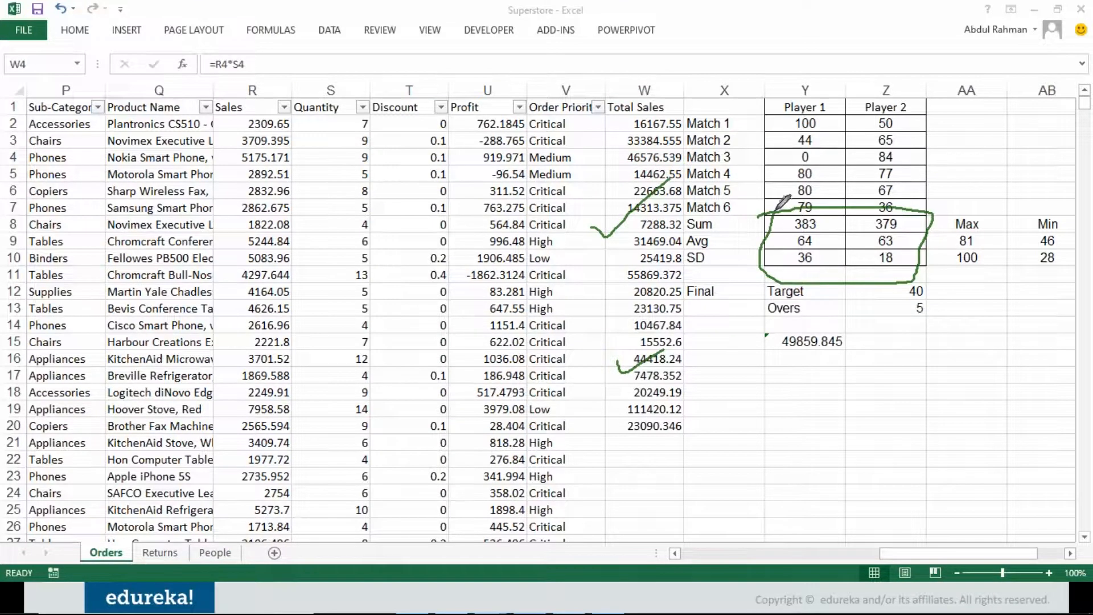
Step: Hide the gridlines on the Orders sheet
{"action": "left_click", "coordinate": [327, 30]}
{"action": "left_click", "coordinate": [430, 30]}
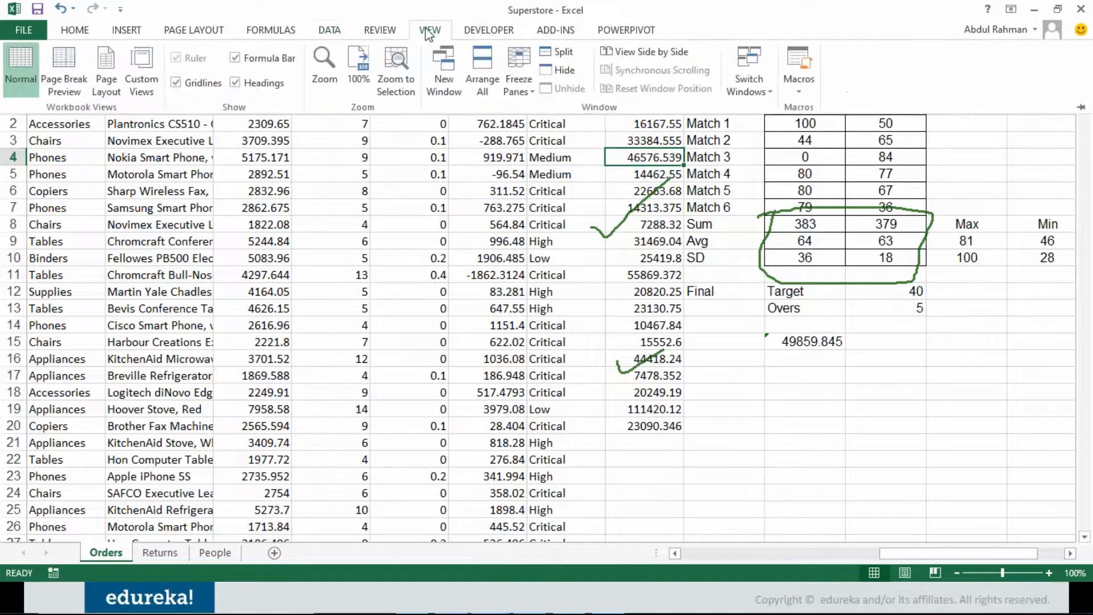
{"action": "left_click", "coordinate": [176, 83]}
{"action": "left_click", "coordinate": [881, 246]}
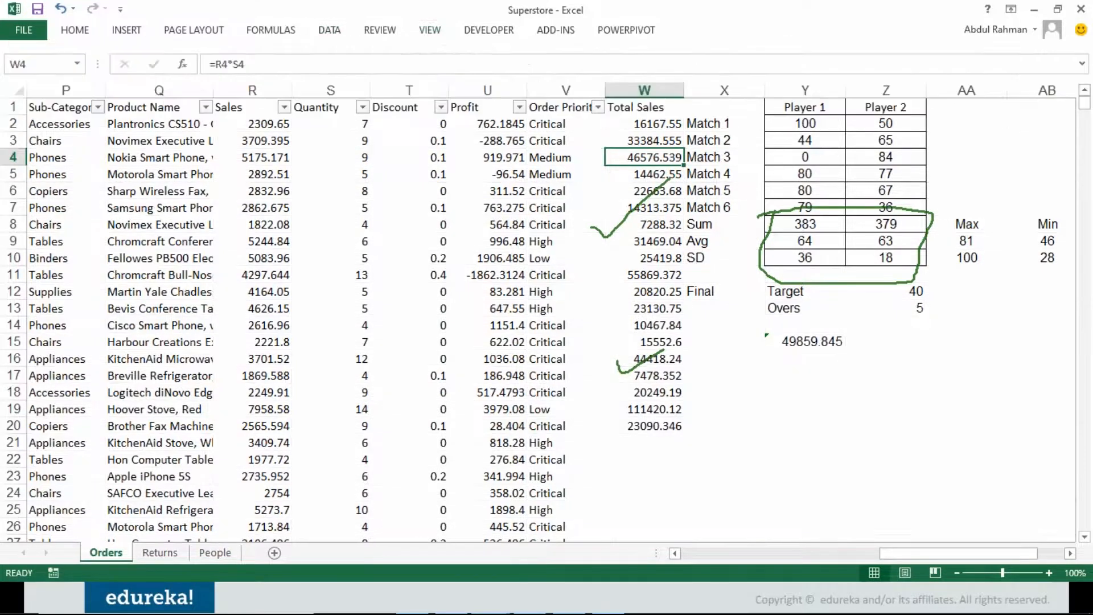
Step: Fill the Sum, Avg and SD labels and both players' results in X8:Z10 with yellow
{"action": "left_click_drag", "start_coordinate": [707, 223], "coordinate": [910, 257]}
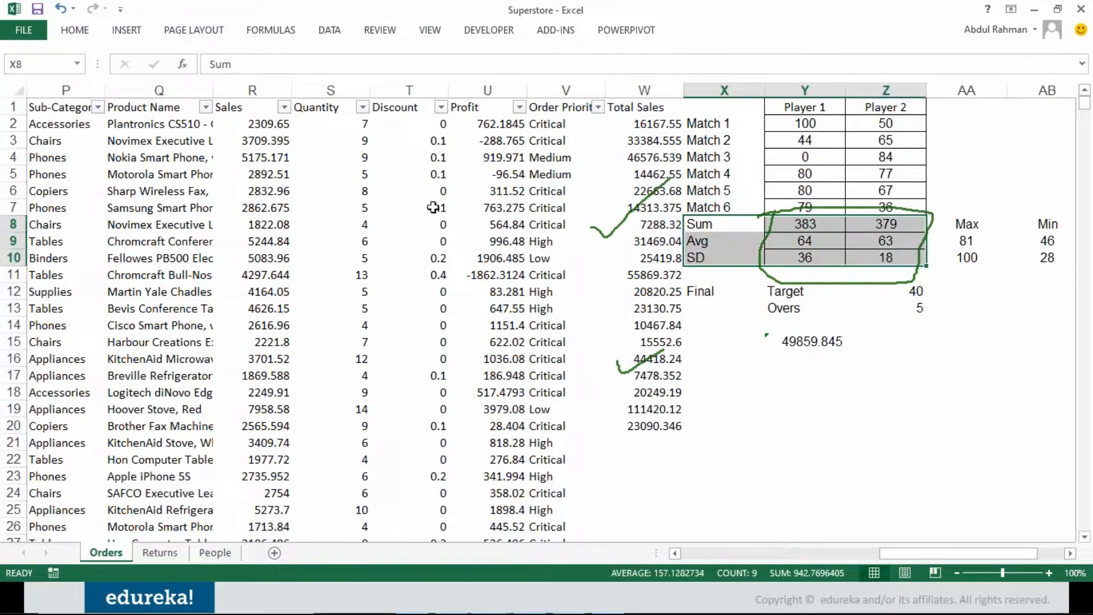
{"action": "left_click", "coordinate": [86, 31]}
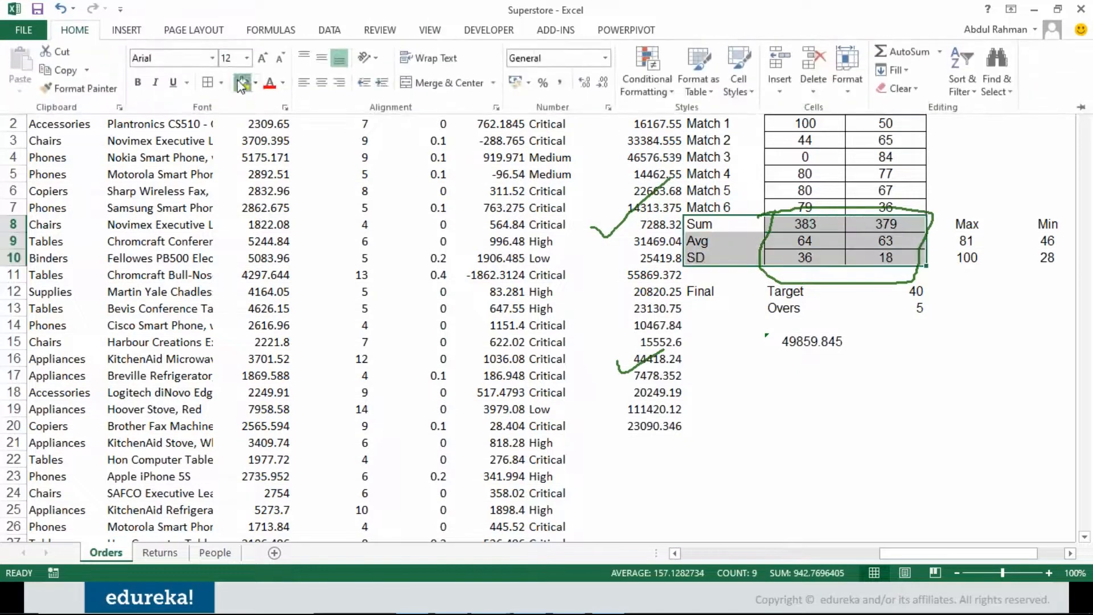
{"action": "left_click", "coordinate": [240, 85]}
{"action": "left_click", "coordinate": [860, 261]}
Step: Inspect the SUM formulas behind the Player 1 total in Y8 and the Player 2 total in Z8
{"action": "left_click", "coordinate": [808, 223]}
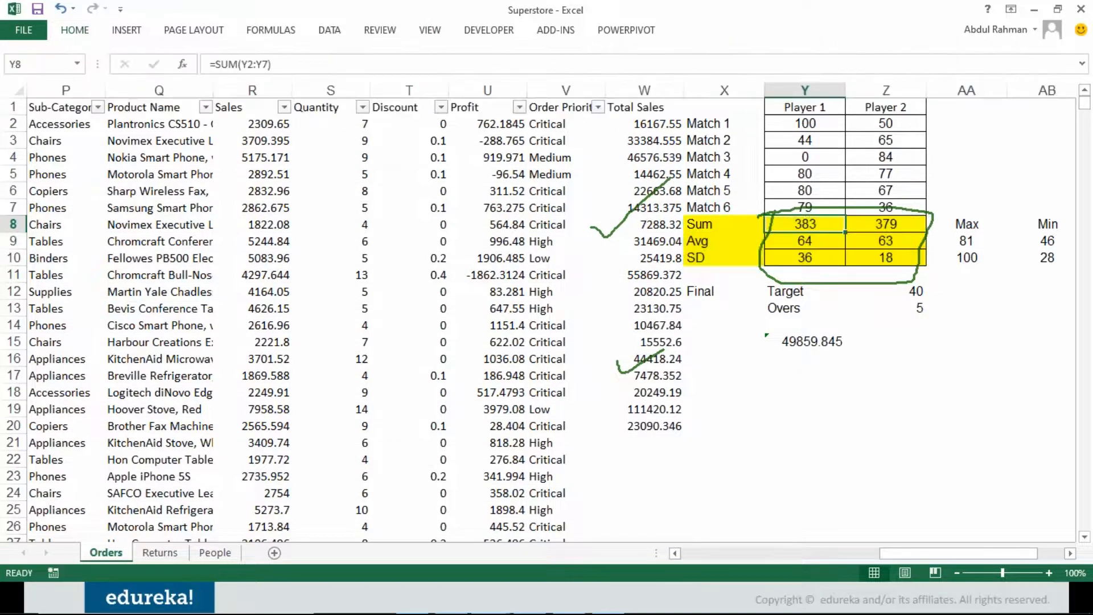
{"action": "left_click_drag", "start_coordinate": [300, 61], "coordinate": [210, 64]}
{"action": "key", "text": "Escape"}
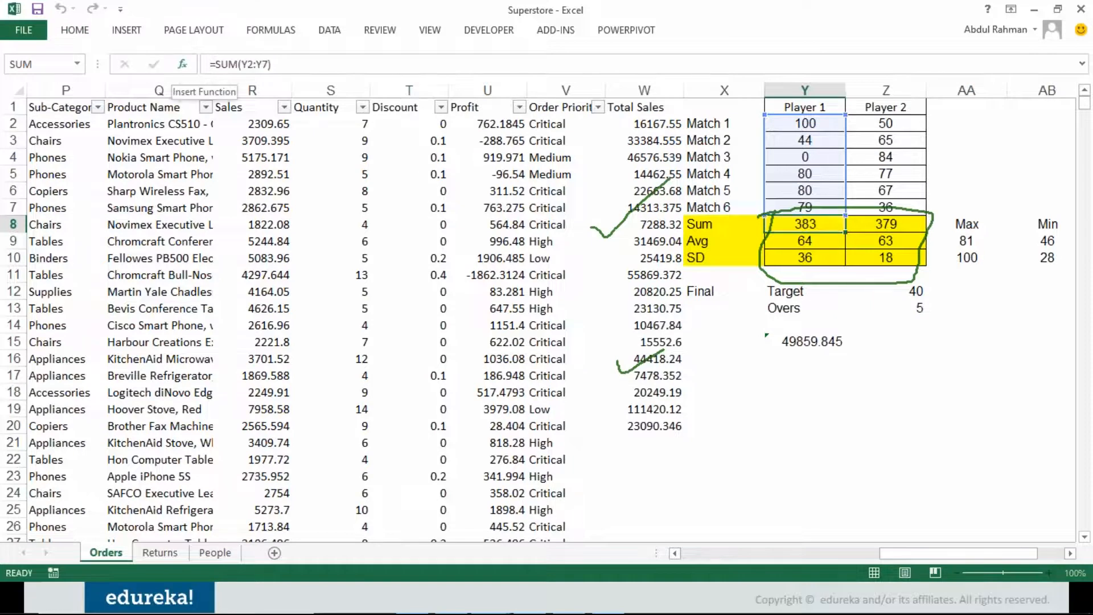
{"action": "left_click", "coordinate": [868, 222]}
{"action": "left_click_drag", "start_coordinate": [300, 63], "coordinate": [210, 64]}
{"action": "key", "text": "Escape"}
Step: Compare the row-level Total Sales formula in W3 with the aggregate SUM formula in Y8
{"action": "left_click", "coordinate": [565, 116]}
{"action": "key", "text": "Down"}
{"action": "left_click", "coordinate": [651, 137]}
{"action": "left_click", "coordinate": [289, 63]}
{"action": "key", "text": "Escape"}
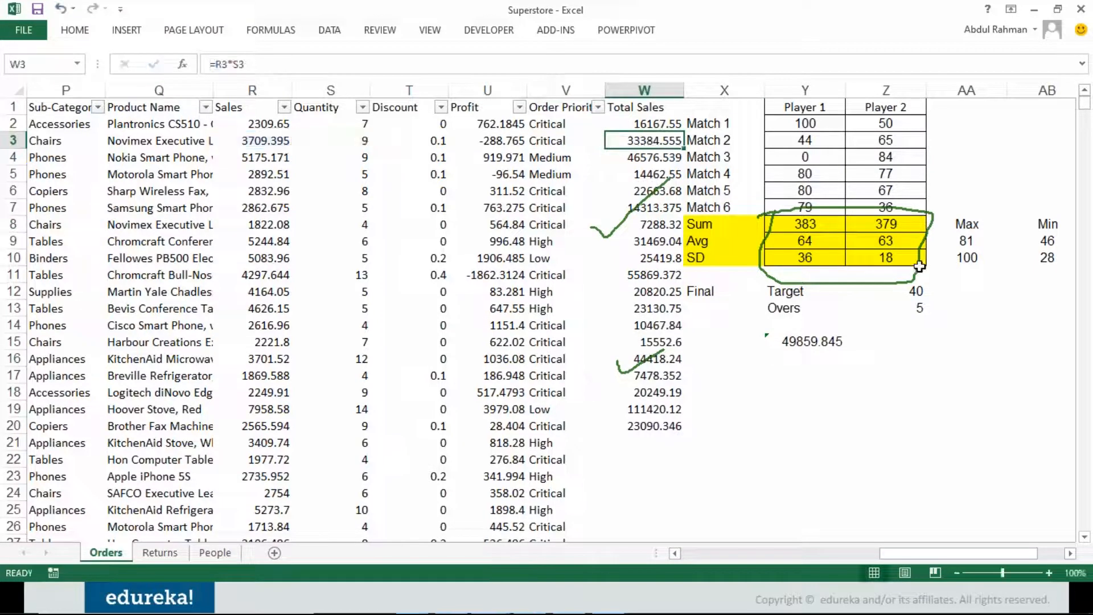
{"action": "left_click", "coordinate": [822, 228]}
{"action": "left_click", "coordinate": [305, 63]}
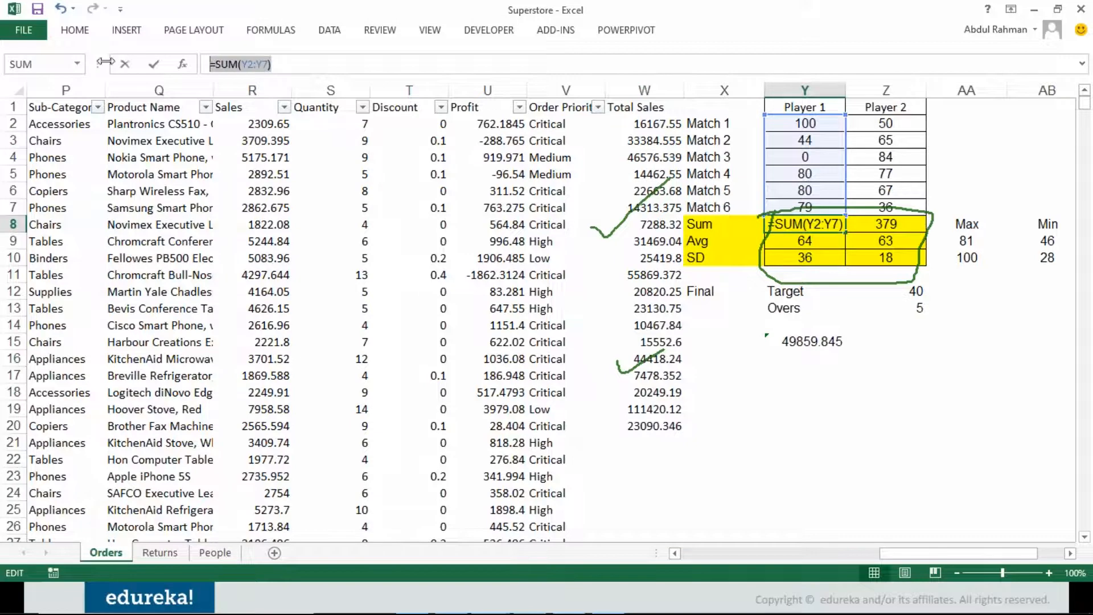
{"action": "key", "text": "Escape"}
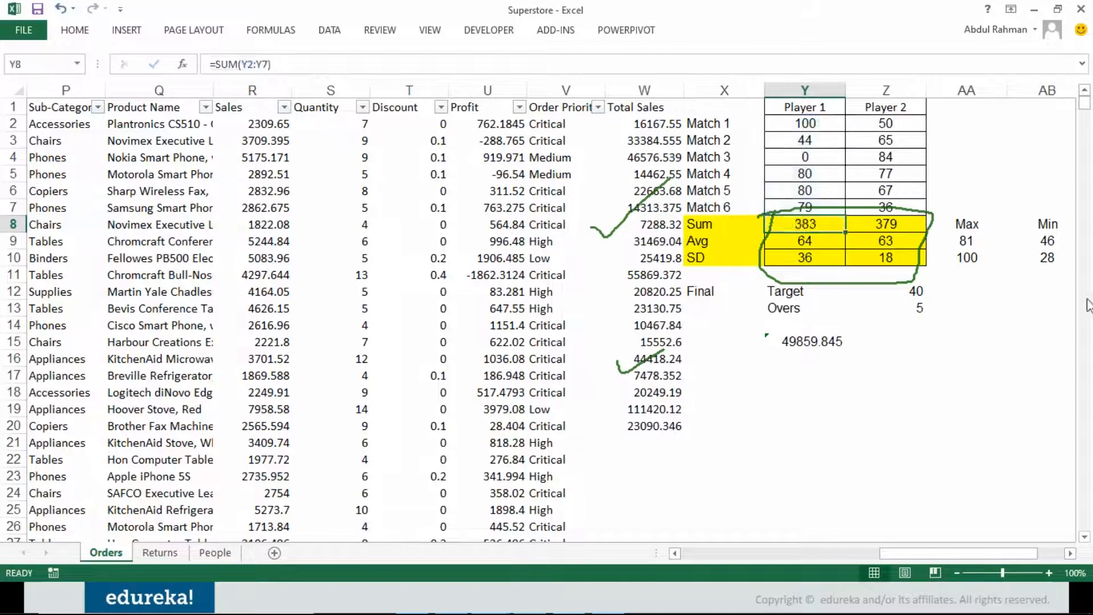
{"action": "left_click", "coordinate": [1089, 294]}
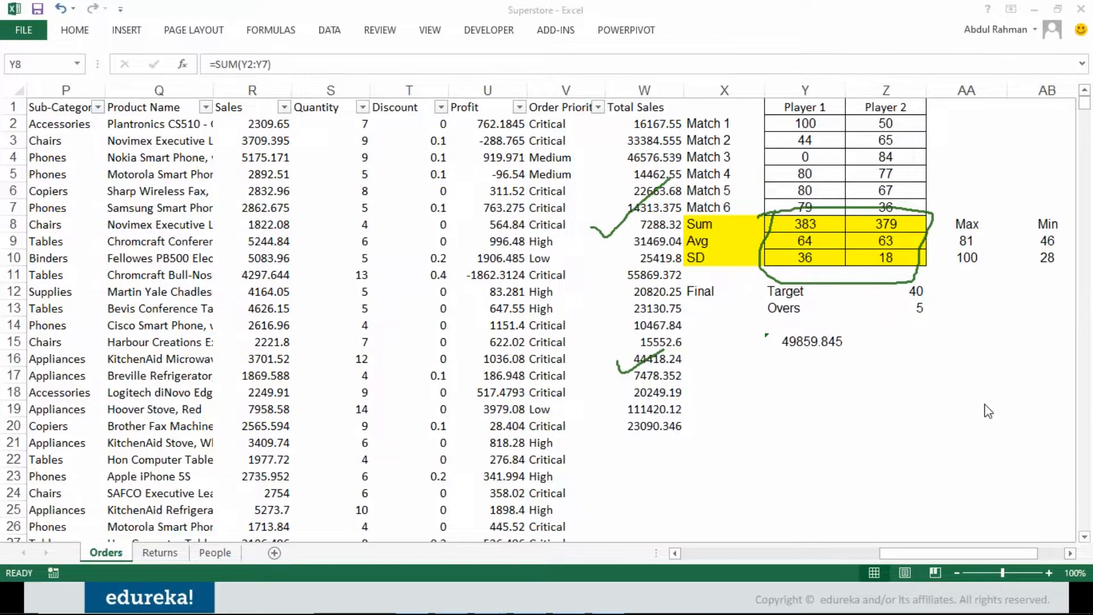
Step: Switch to the DAX - Calculation Types slide and circle Calculated tables with the pen
{"action": "key", "text": "alt+Tab"}
{"action": "key", "text": "alt+Tab"}
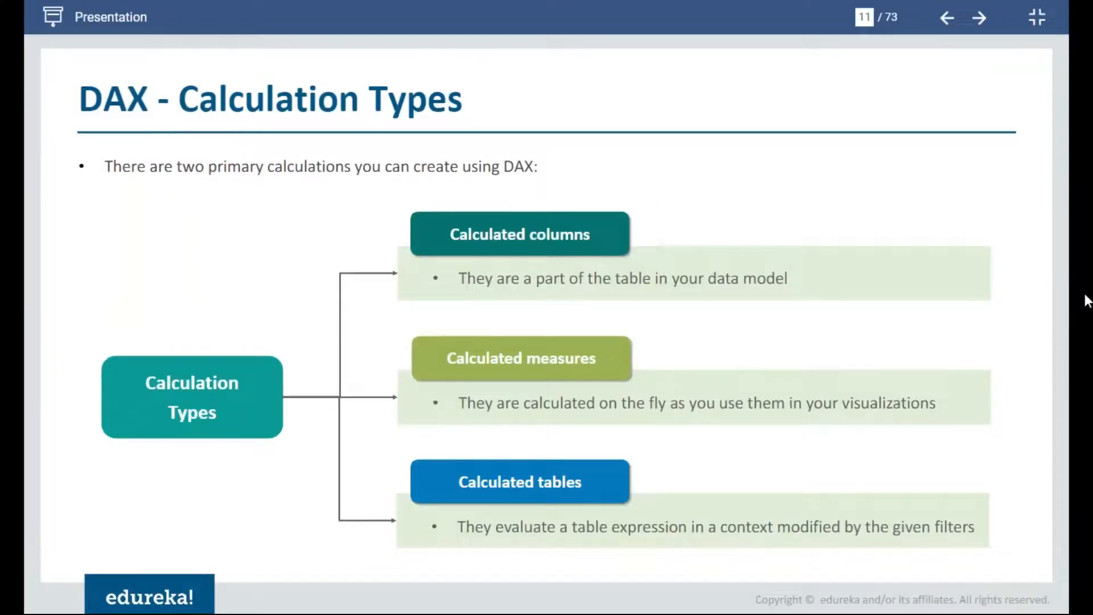
{"action": "mouse_move", "coordinate": [614, 454]}
{"action": "left_mouse_down"}
{"action": "mouse_move", "coordinate": [356, 457]}
{"action": "mouse_move", "coordinate": [649, 490]}
{"action": "mouse_move", "coordinate": [612, 447]}
{"action": "left_mouse_up"}
Step: Sketch a table grid with two rows and three columns beside Calculated columns and outline it again
{"action": "mouse_move", "coordinate": [767, 167]}
{"action": "left_mouse_down"}
{"action": "mouse_move", "coordinate": [727, 171]}
{"action": "mouse_move", "coordinate": [854, 277]}
{"action": "mouse_move", "coordinate": [870, 164]}
{"action": "left_mouse_up"}
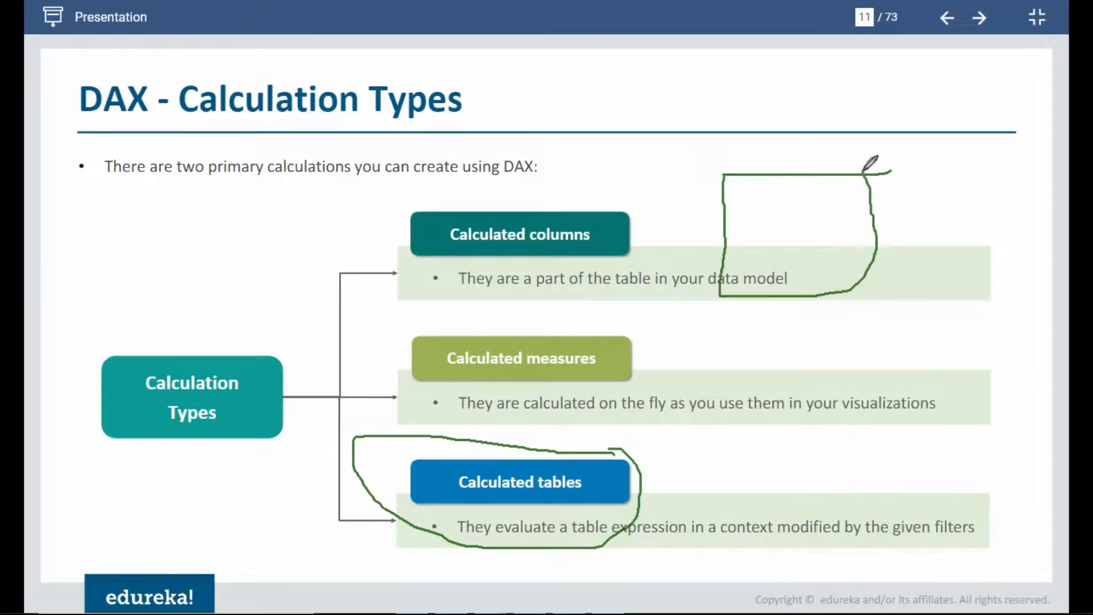
{"action": "left_click_drag", "start_coordinate": [722, 230], "coordinate": [931, 223]}
{"action": "left_click_drag", "start_coordinate": [767, 180], "coordinate": [773, 288]}
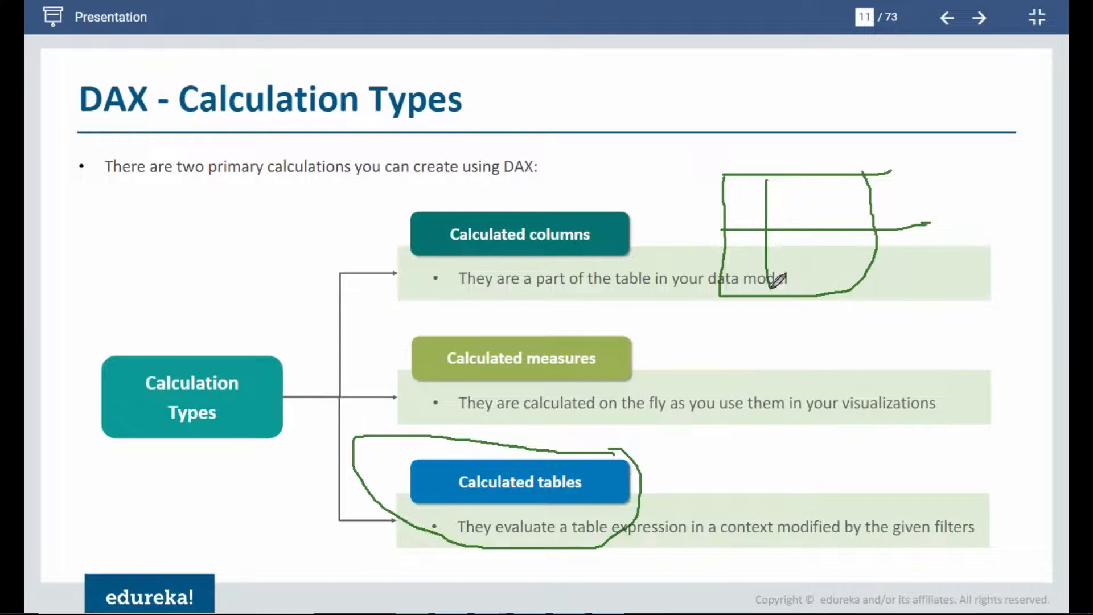
{"action": "left_click_drag", "start_coordinate": [826, 181], "coordinate": [837, 284]}
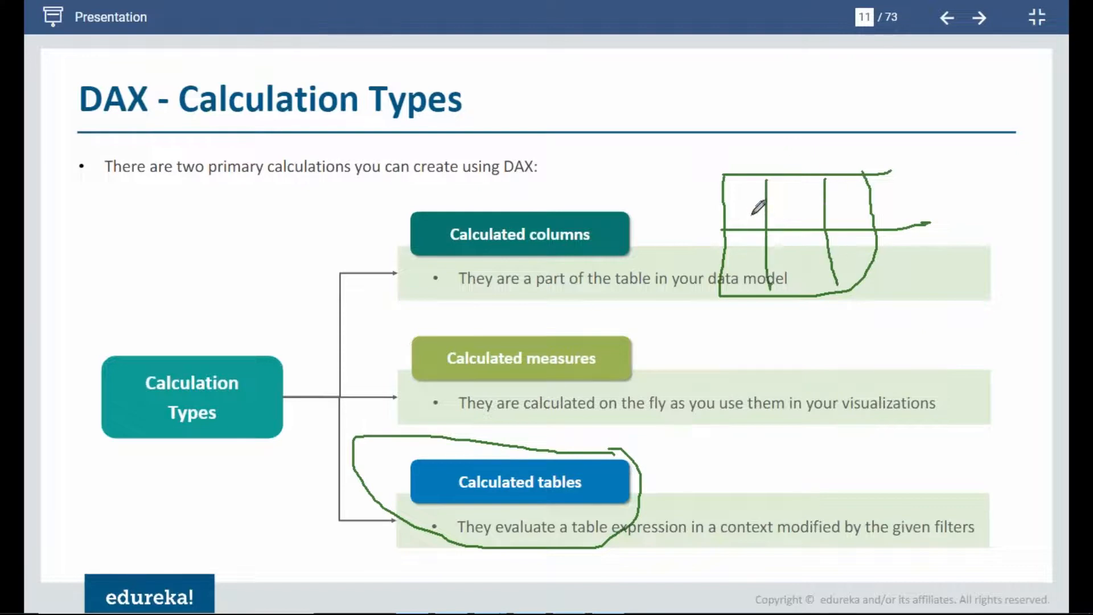
{"action": "mouse_move", "coordinate": [715, 176]}
{"action": "left_mouse_down"}
{"action": "mouse_move", "coordinate": [887, 174]}
{"action": "mouse_move", "coordinate": [870, 287]}
{"action": "mouse_move", "coordinate": [735, 282]}
{"action": "mouse_move", "coordinate": [742, 177]}
{"action": "left_mouse_up"}
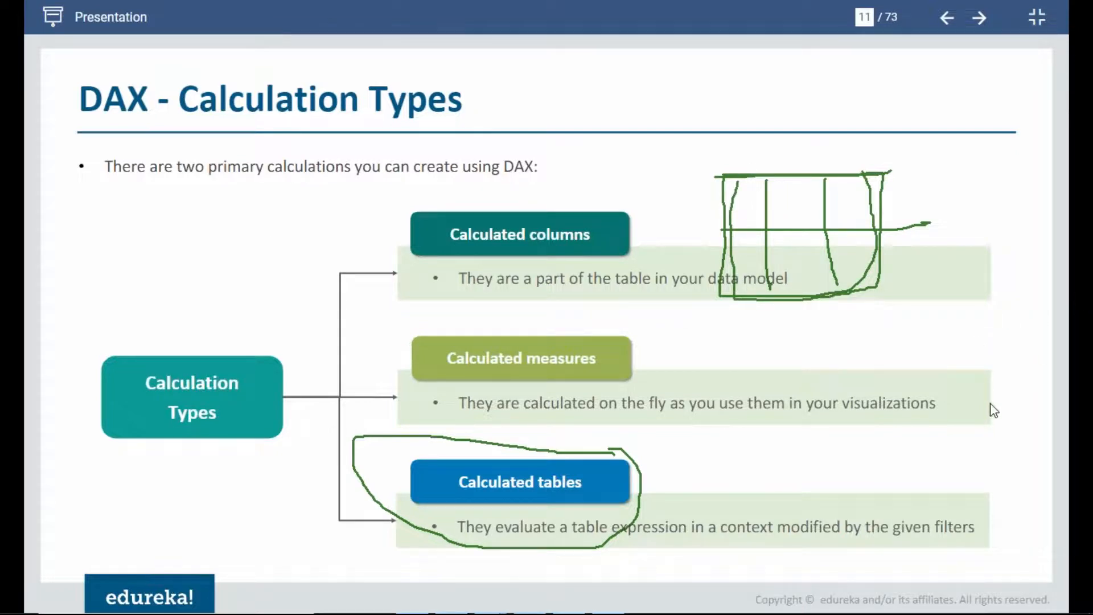
Step: Clear the pen annotations, preview the Steps To Create Calculated Columns slide and return to the Calculation Types slide
{"action": "key", "text": "e"}
{"action": "key", "text": "Escape"}
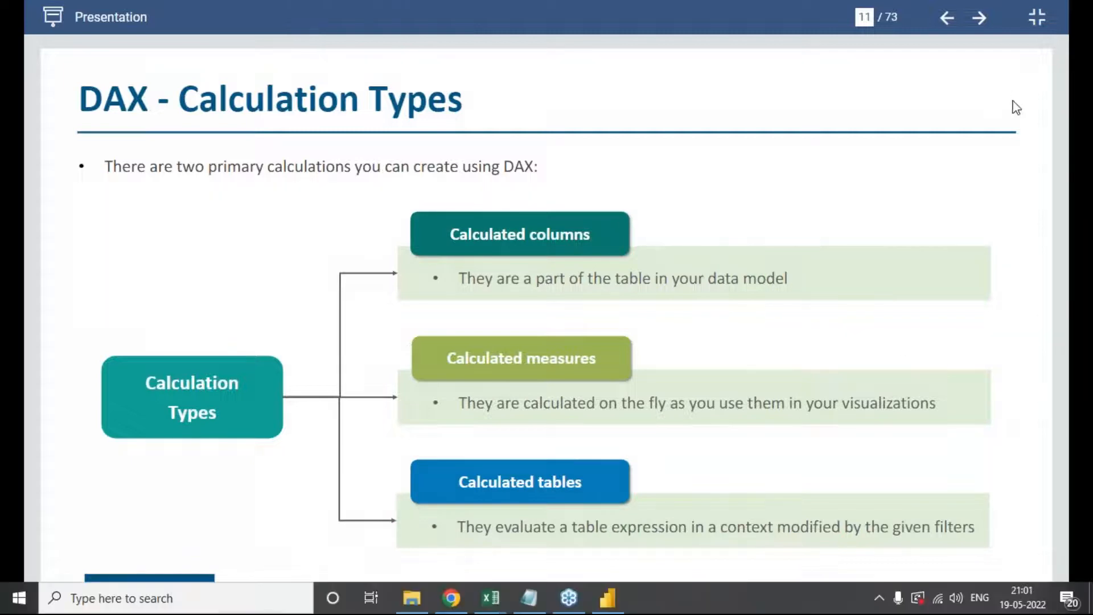
{"action": "left_click", "coordinate": [979, 21]}
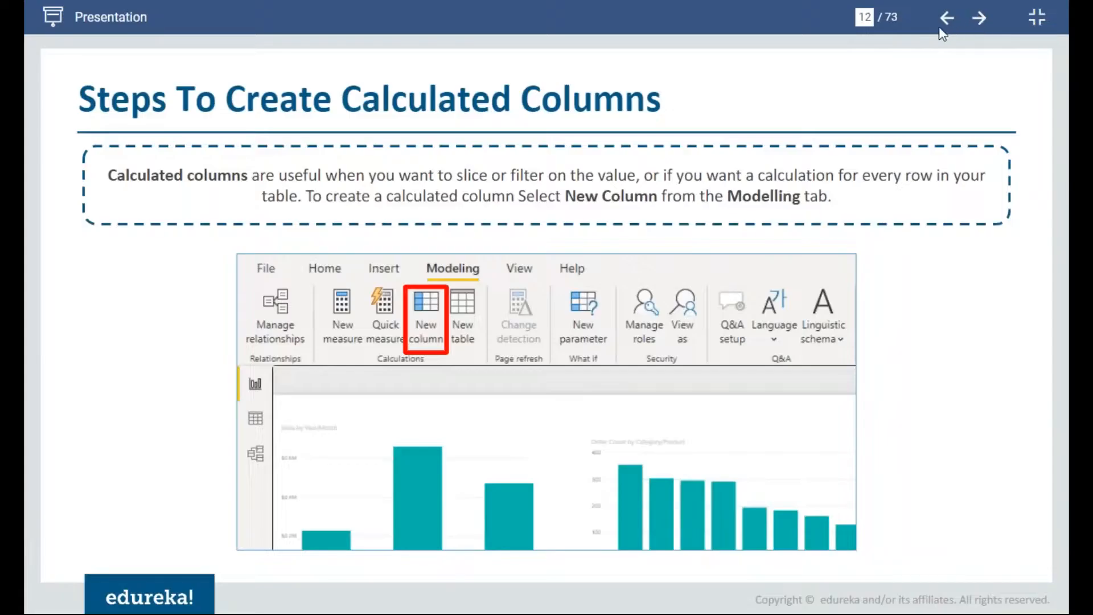
{"action": "left_click", "coordinate": [945, 18]}
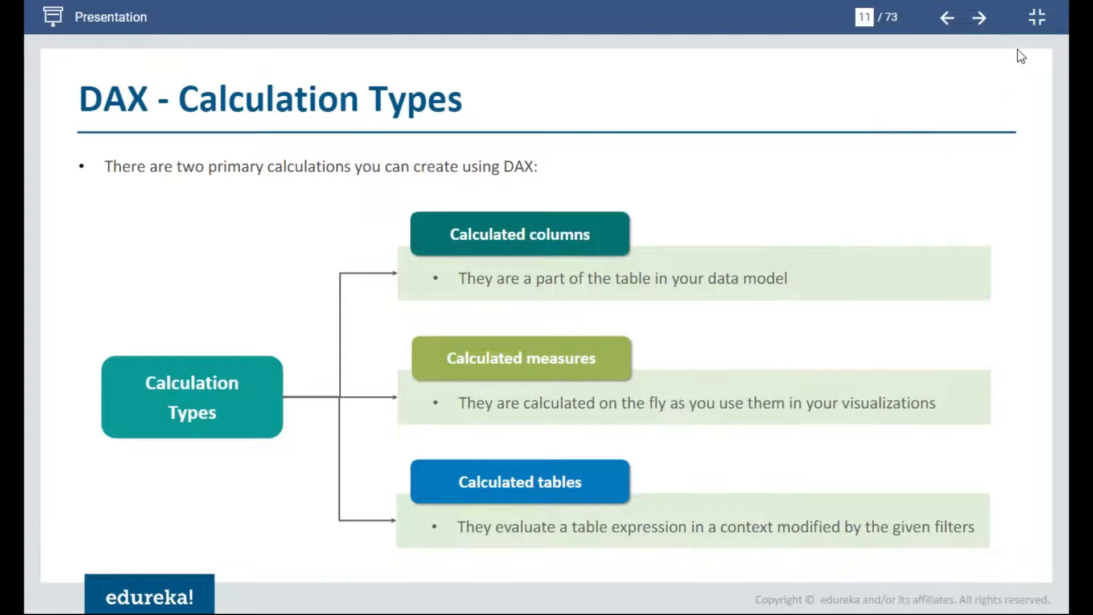
Step: Switch to Power BI Desktop and connect to the Superstore Excel workbook in the Edureka Batch 2 folder
{"action": "key", "text": "alt+Tab"}
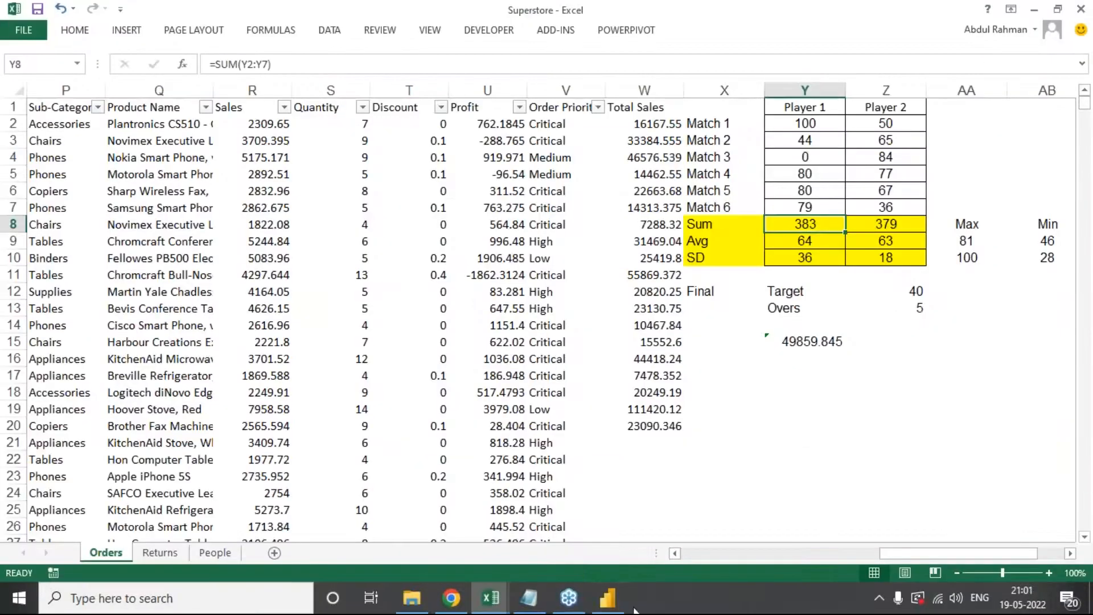
{"action": "left_click", "coordinate": [609, 598]}
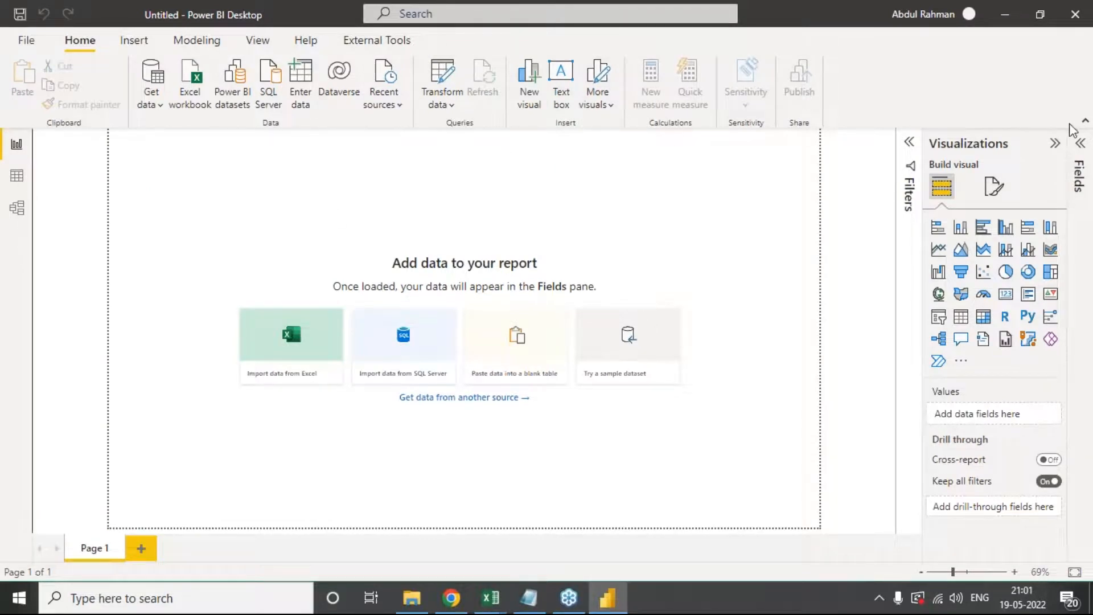
{"action": "left_click", "coordinate": [153, 108]}
{"action": "left_click", "coordinate": [204, 166]}
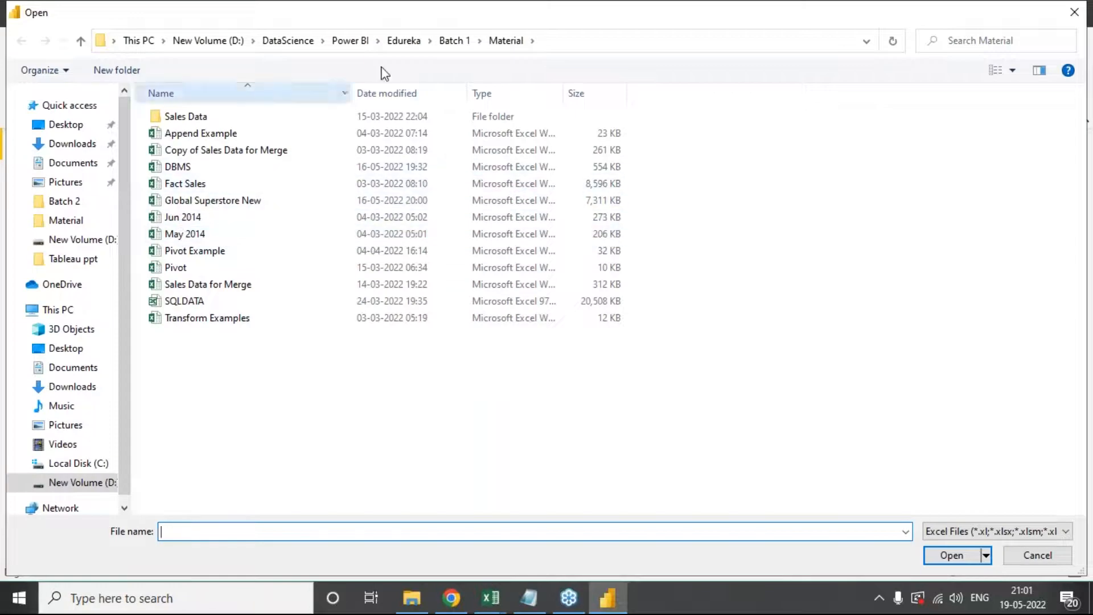
{"action": "left_click", "coordinate": [455, 40]}
{"action": "left_click", "coordinate": [404, 40]}
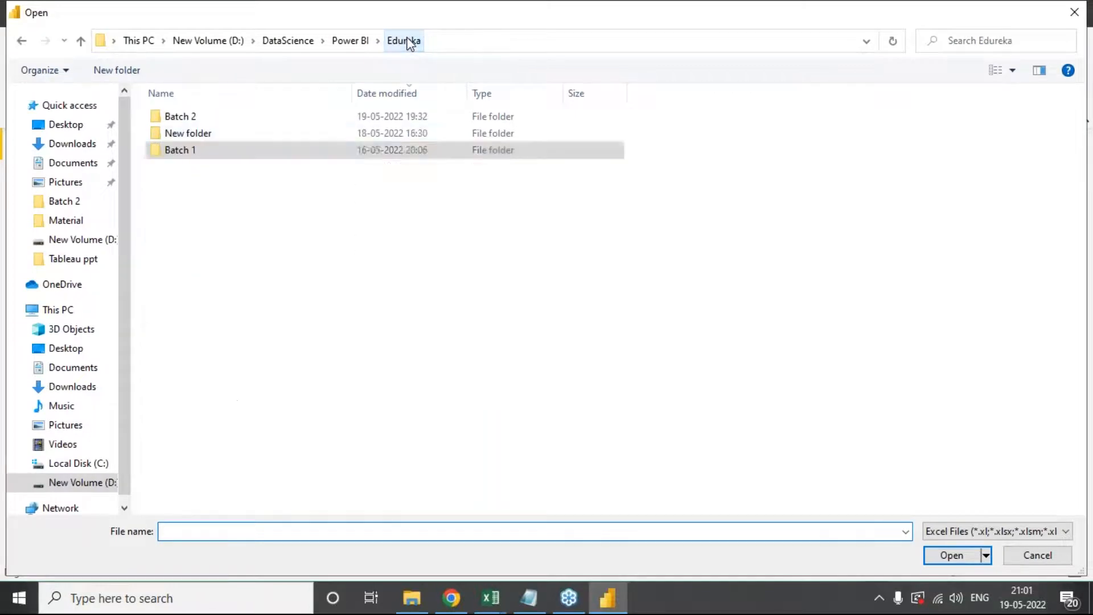
{"action": "double_click", "coordinate": [230, 119]}
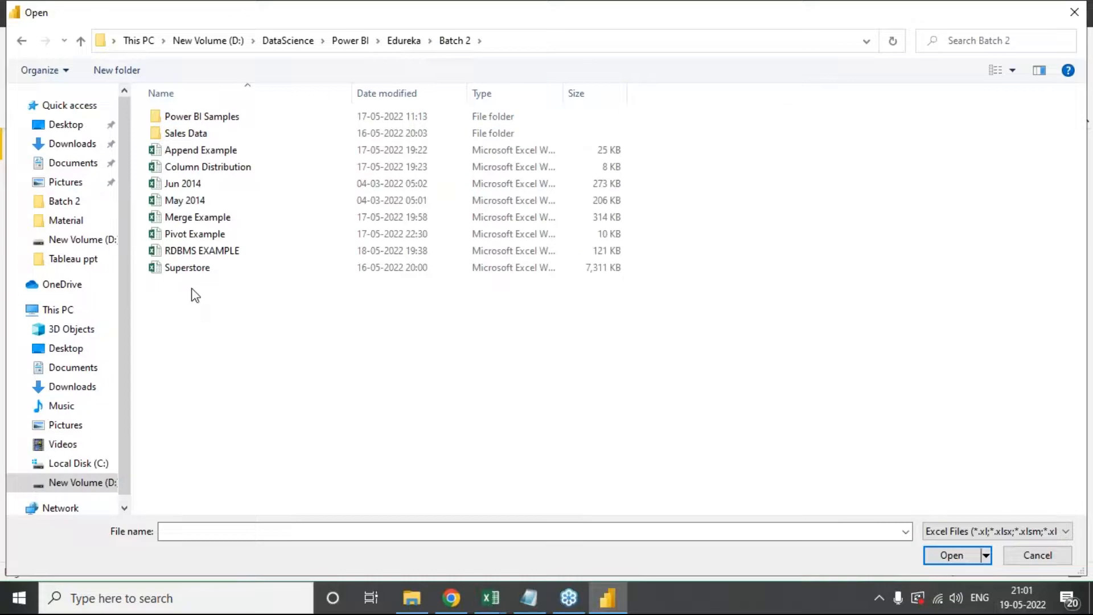
{"action": "left_click", "coordinate": [193, 270]}
{"action": "left_click", "coordinate": [939, 562]}
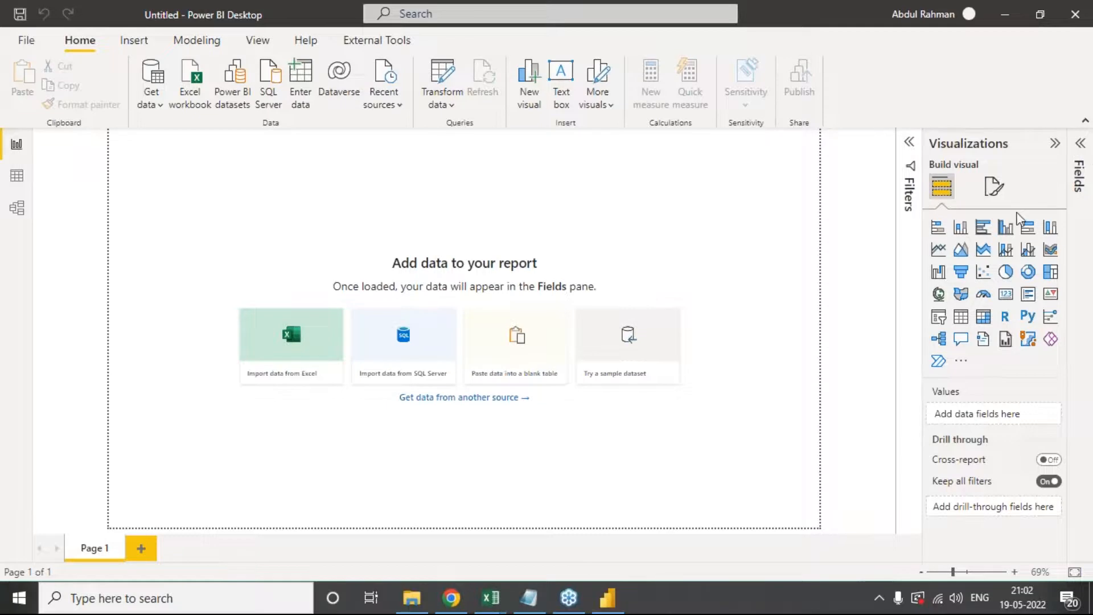
Step: Load the Orders, People and Returns tables from Superstore.xlsx into the report
{"action": "key", "text": "alt+Tab"}
{"action": "key", "text": "alt+Tab"}
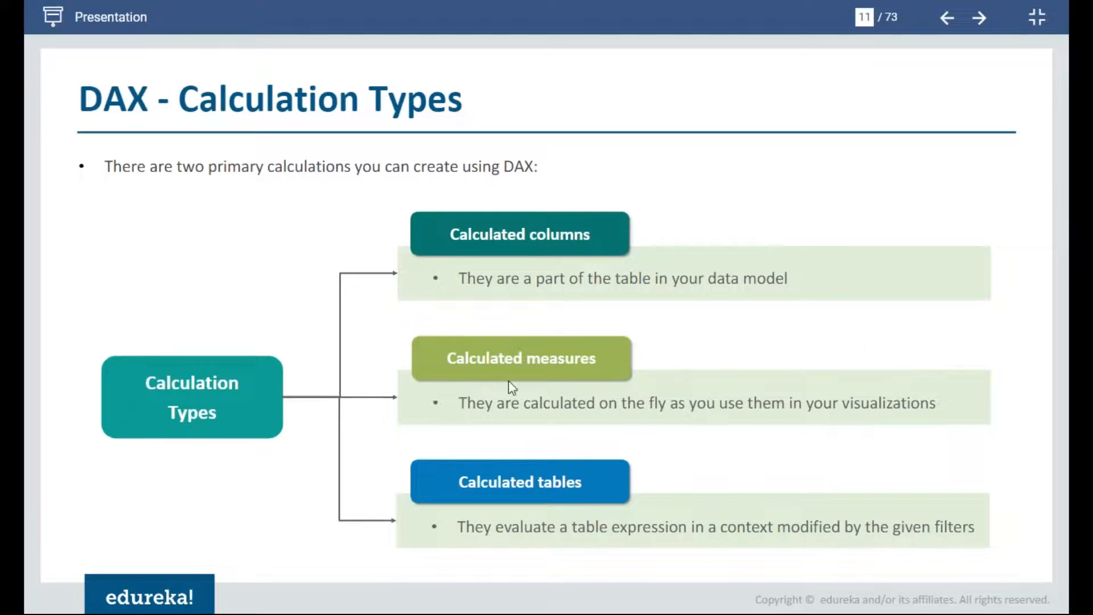
{"action": "key", "text": "alt+Tab"}
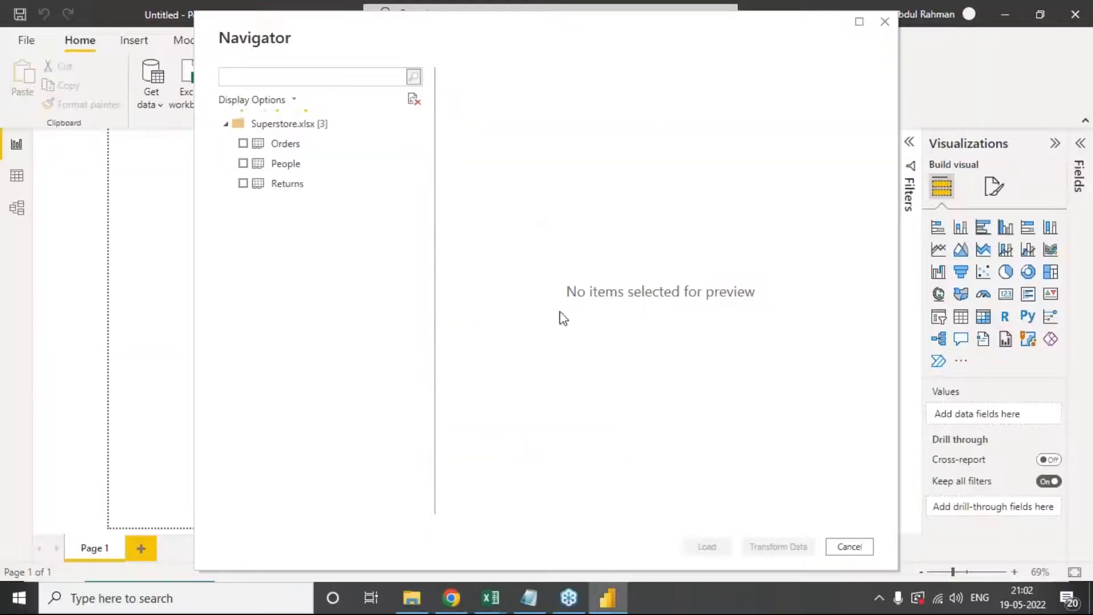
{"action": "left_click", "coordinate": [243, 143]}
{"action": "left_click", "coordinate": [243, 164]}
{"action": "left_click", "coordinate": [242, 184]}
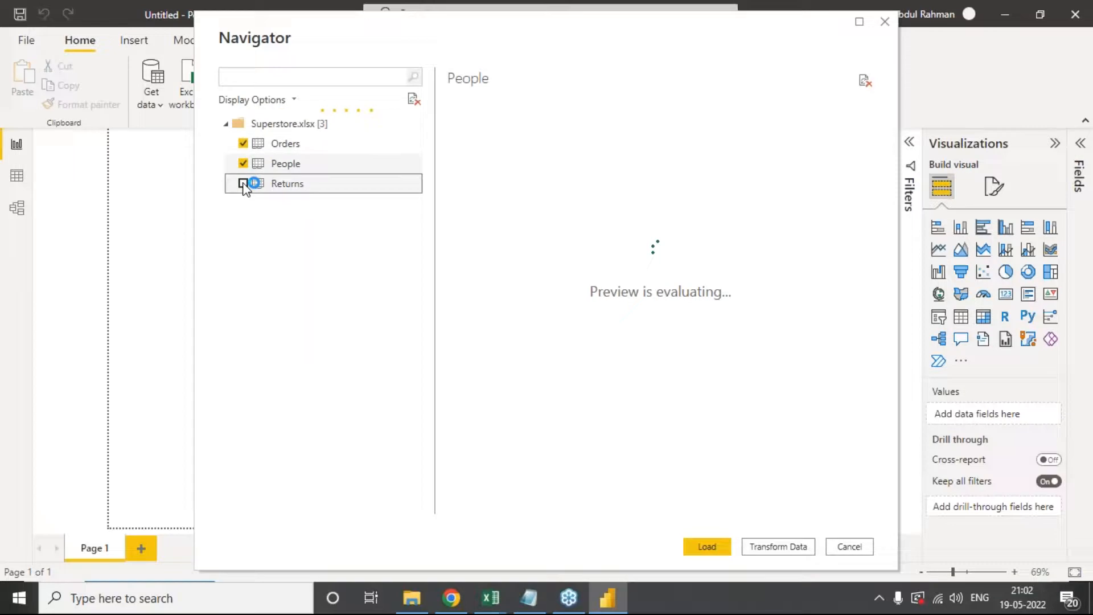
{"action": "left_click", "coordinate": [727, 550]}
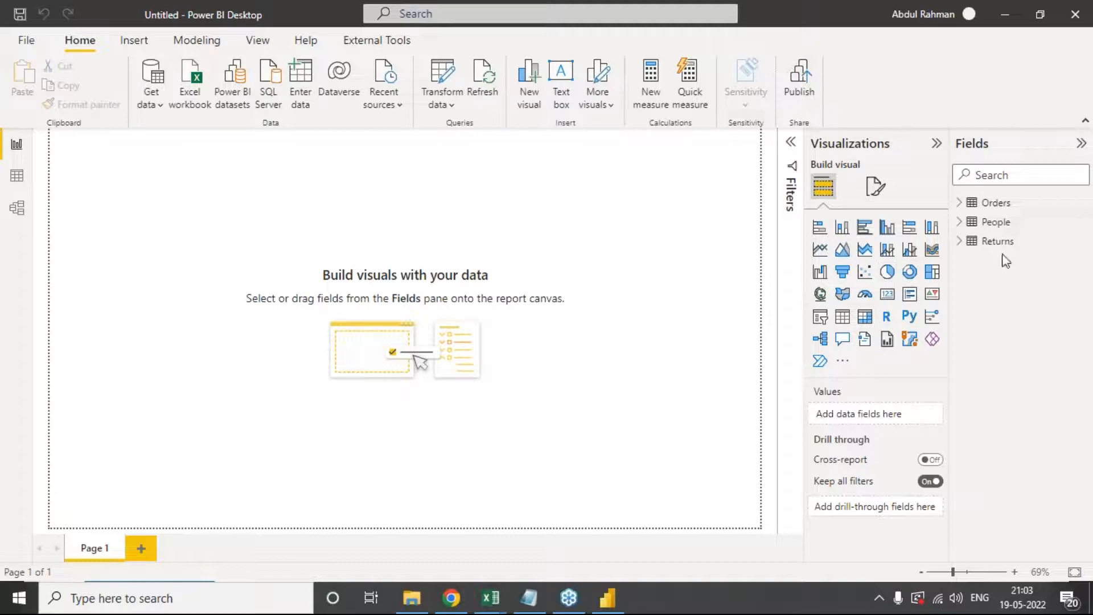
Step: Examine the fields of the loaded Orders, People and Returns tables, expanding and collapsing each table
{"action": "left_click", "coordinate": [960, 202]}
{"action": "left_click", "coordinate": [961, 203]}
{"action": "left_click", "coordinate": [959, 223]}
{"action": "left_click", "coordinate": [959, 223]}
{"action": "left_click", "coordinate": [960, 241]}
{"action": "left_click", "coordinate": [960, 242]}
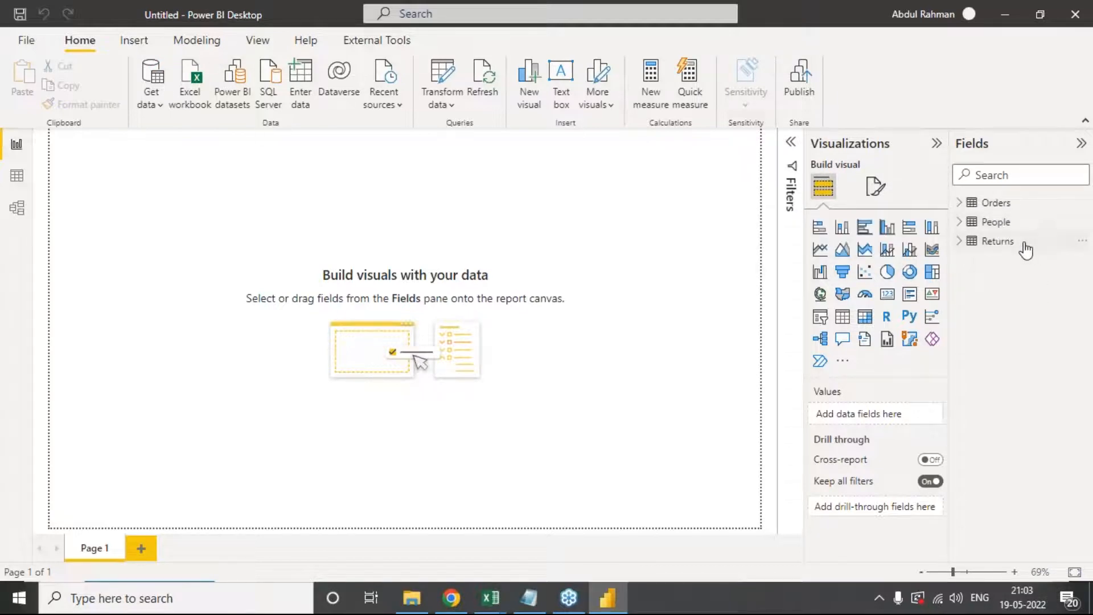
{"action": "left_click", "coordinate": [966, 222]}
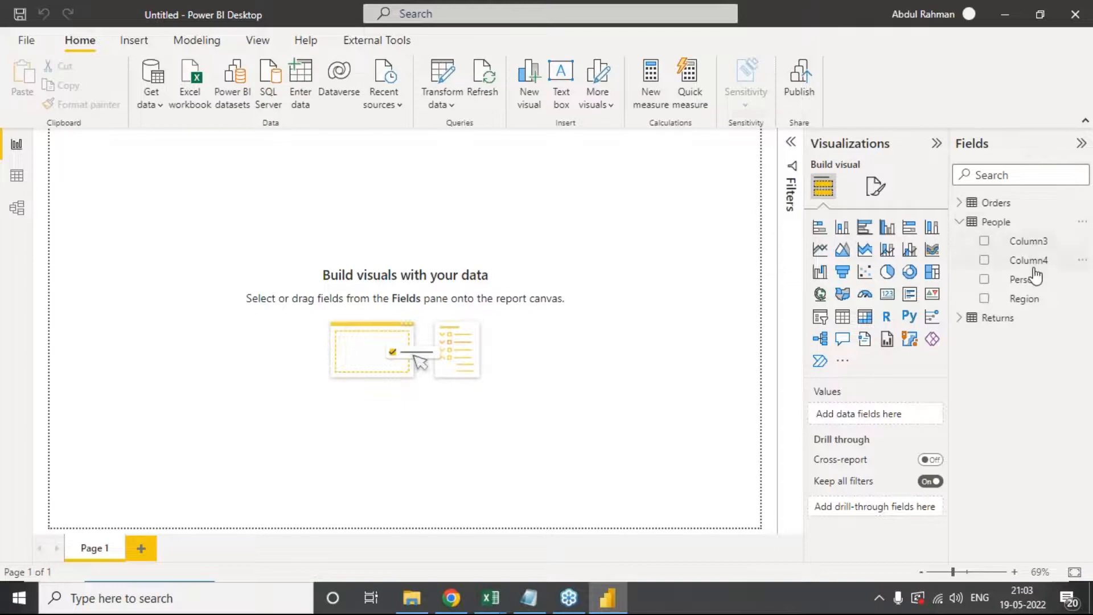
{"action": "left_click", "coordinate": [969, 225]}
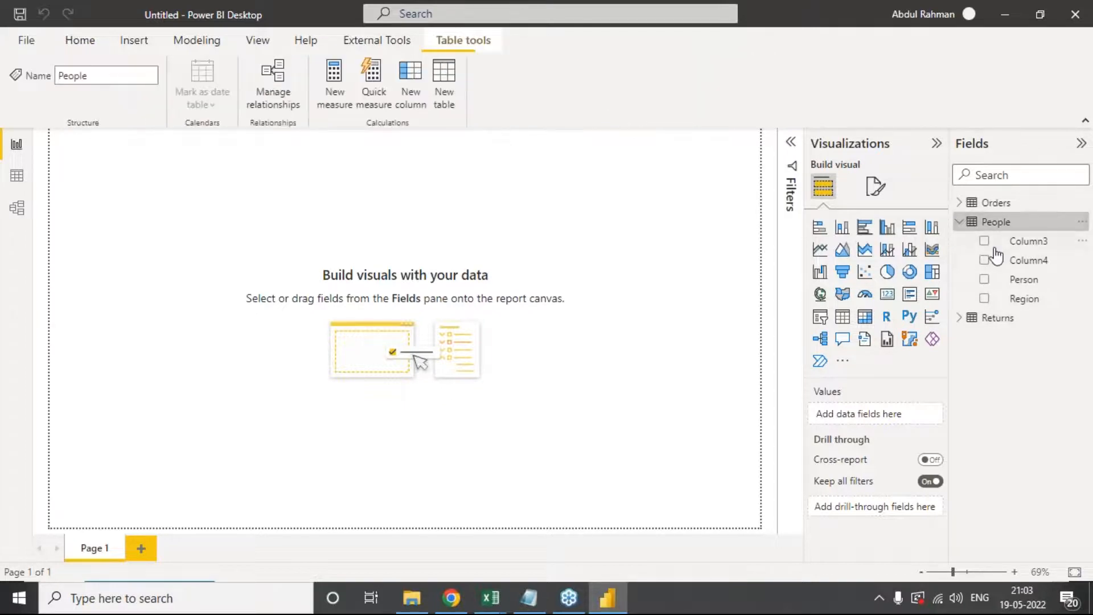
{"action": "left_click", "coordinate": [959, 223]}
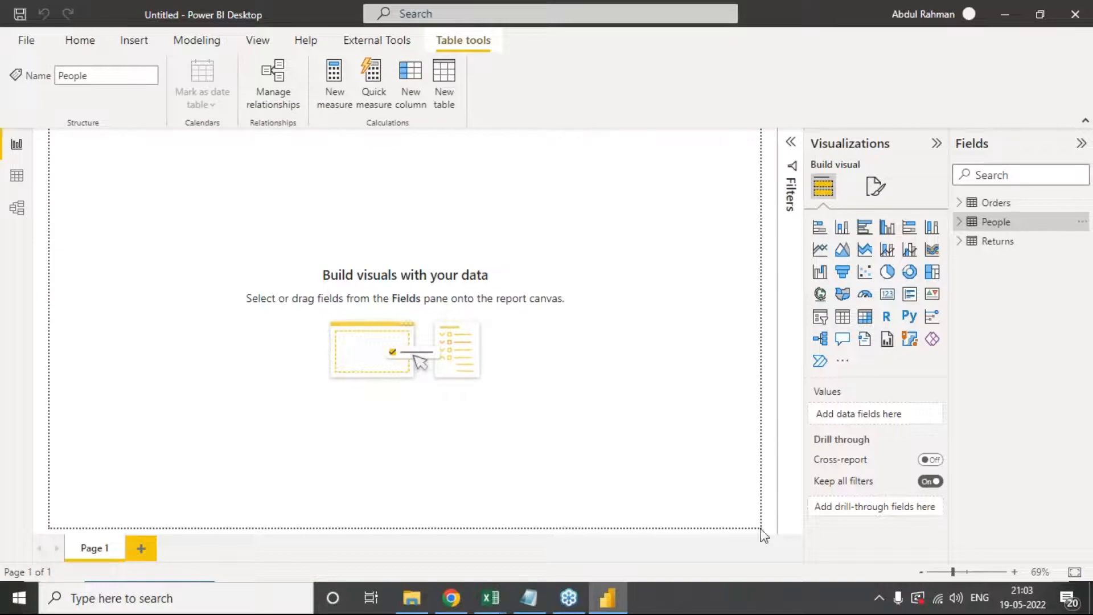
Step: Compare the empty report page with the Orders table's rows in Data view
{"action": "left_click", "coordinate": [17, 177]}
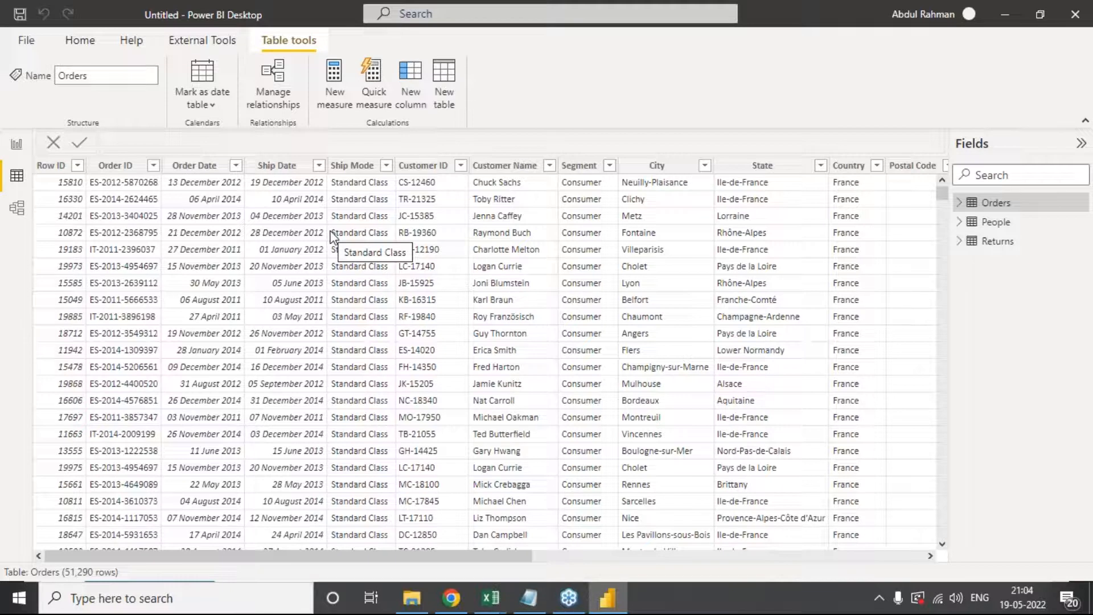
{"action": "left_click", "coordinate": [17, 145]}
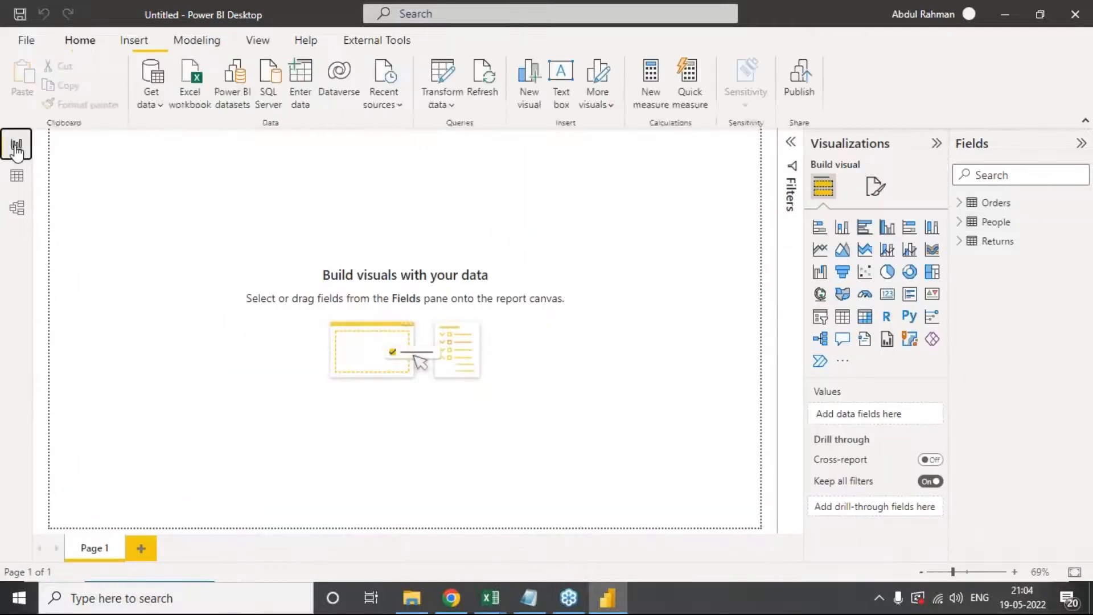
{"action": "left_click", "coordinate": [16, 177]}
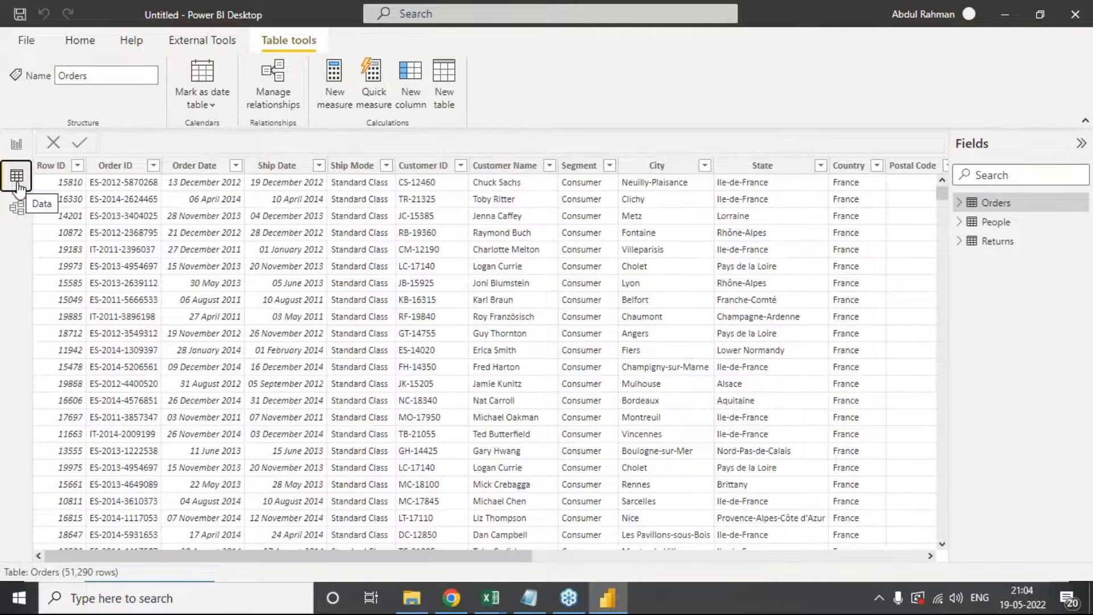
Step: Create a new calculated table and name it Master_Date in its formula
{"action": "left_click", "coordinate": [449, 83]}
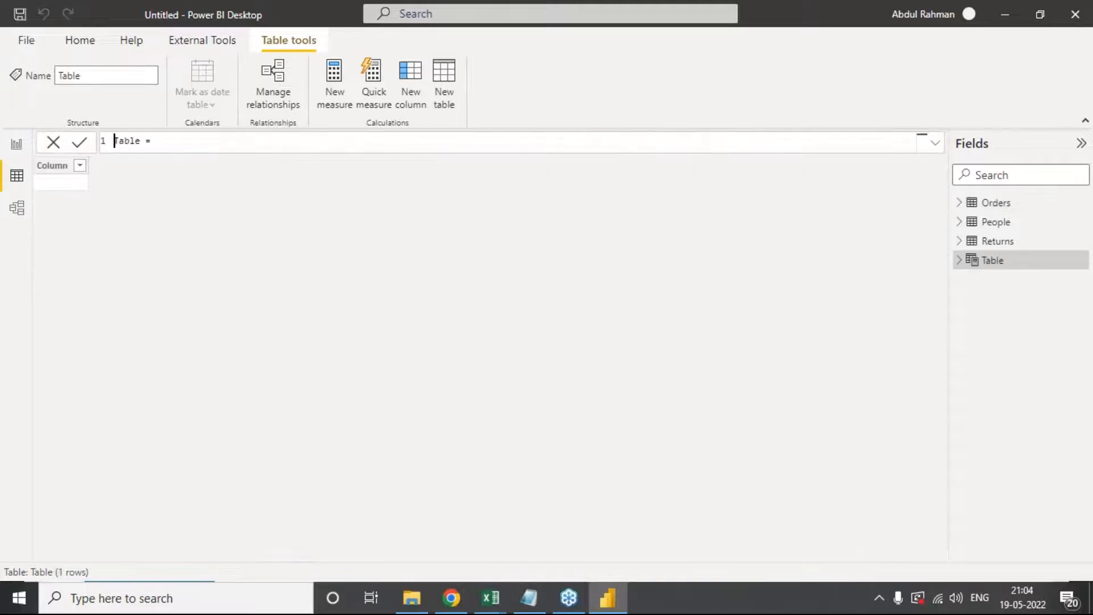
{"action": "left_click_drag", "start_coordinate": [180, 143], "coordinate": [98, 137]}
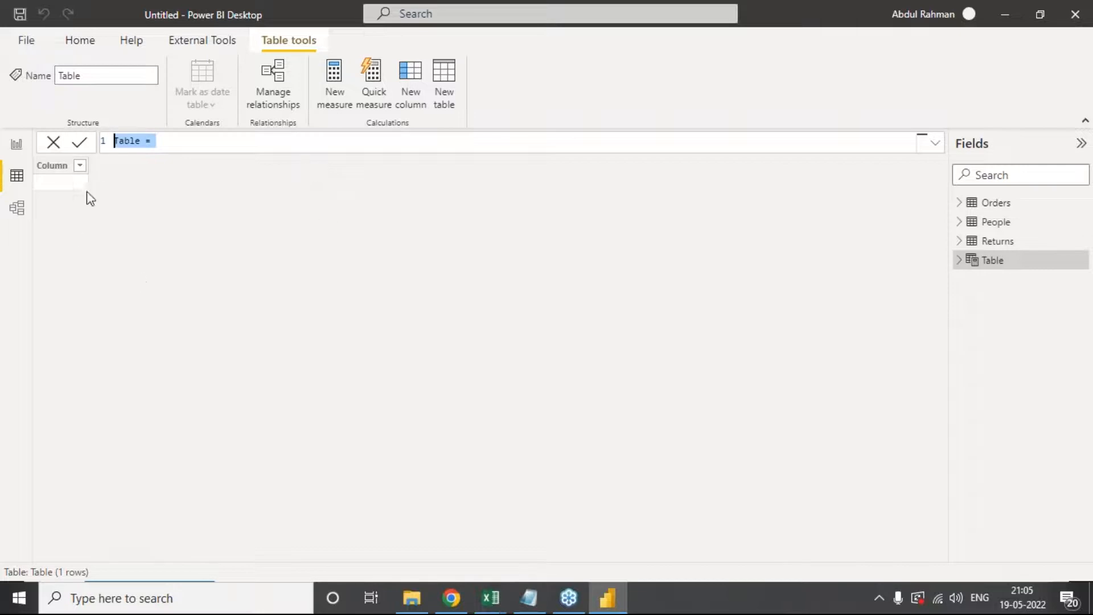
{"action": "left_click", "coordinate": [122, 141]}
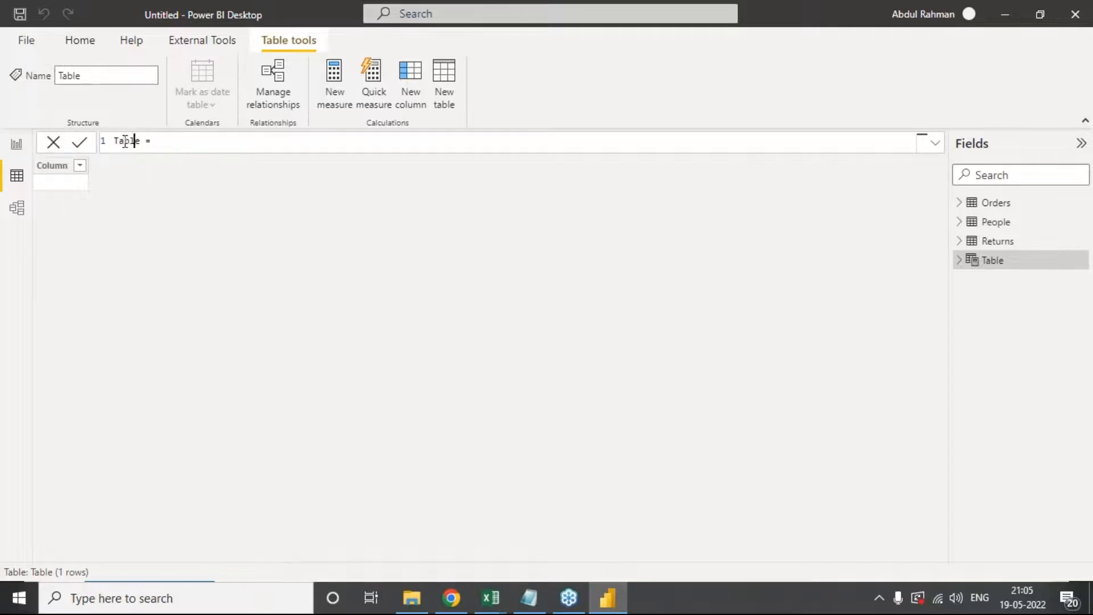
{"action": "double_click", "coordinate": [125, 141]}
{"action": "type", "text": "Da"}
{"action": "key", "text": "BackSpace"}
{"action": "key", "text": "BackSpace"}
{"action": "key", "text": "BackSpace"}
{"action": "key", "text": "Delete"}
{"action": "key", "text": "Delete"}
{"action": "key", "text": "BackSpace"}
{"action": "key", "text": "Delete"}
{"action": "type", "text": "Master_dat"}
{"action": "type", "text": "Date"}
{"action": "left_click_drag", "start_coordinate": [118, 140], "coordinate": [161, 140]}
{"action": "left_click", "coordinate": [191, 141]}
{"action": "left_click_drag", "start_coordinate": [118, 140], "coordinate": [156, 140]}
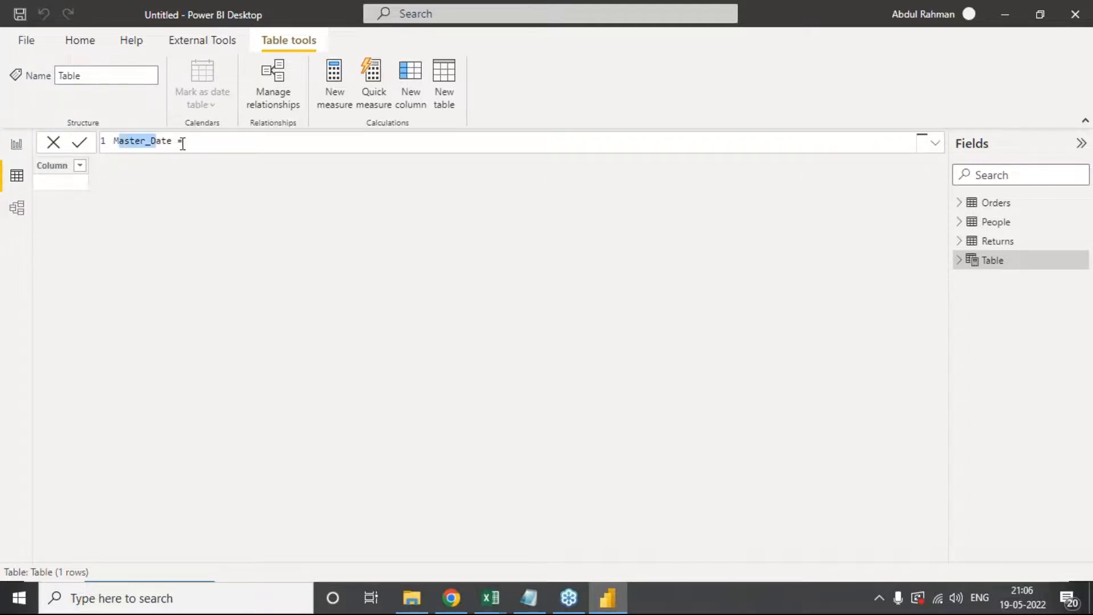
{"action": "left_click", "coordinate": [180, 141]}
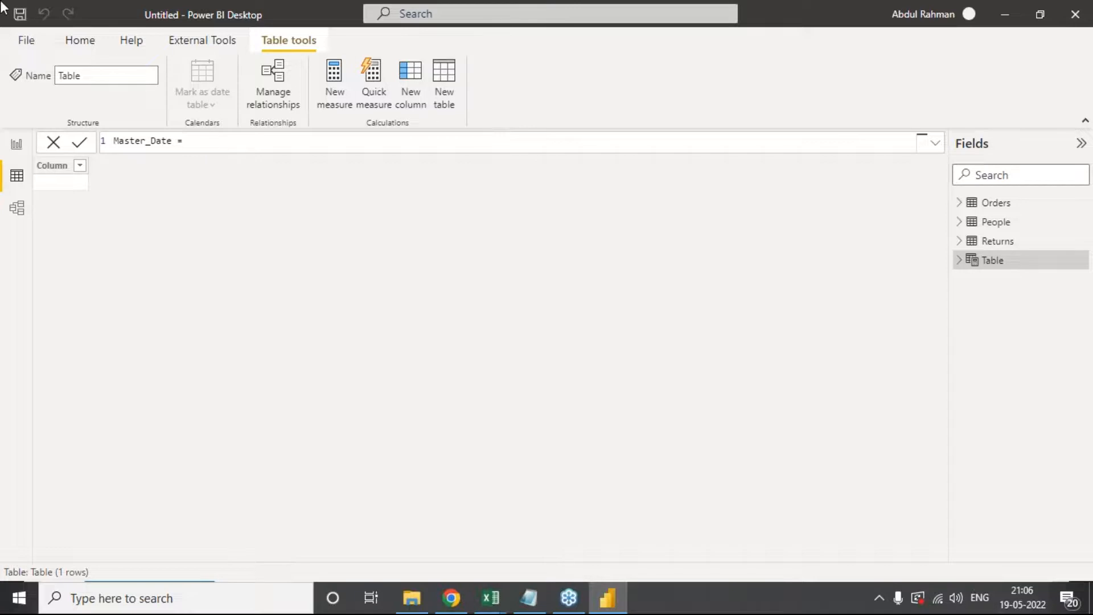
Step: Start the Master_Date formula with the CALENDAR function
{"action": "left_click", "coordinate": [237, 147]}
{"action": "type", "text": "cal"}
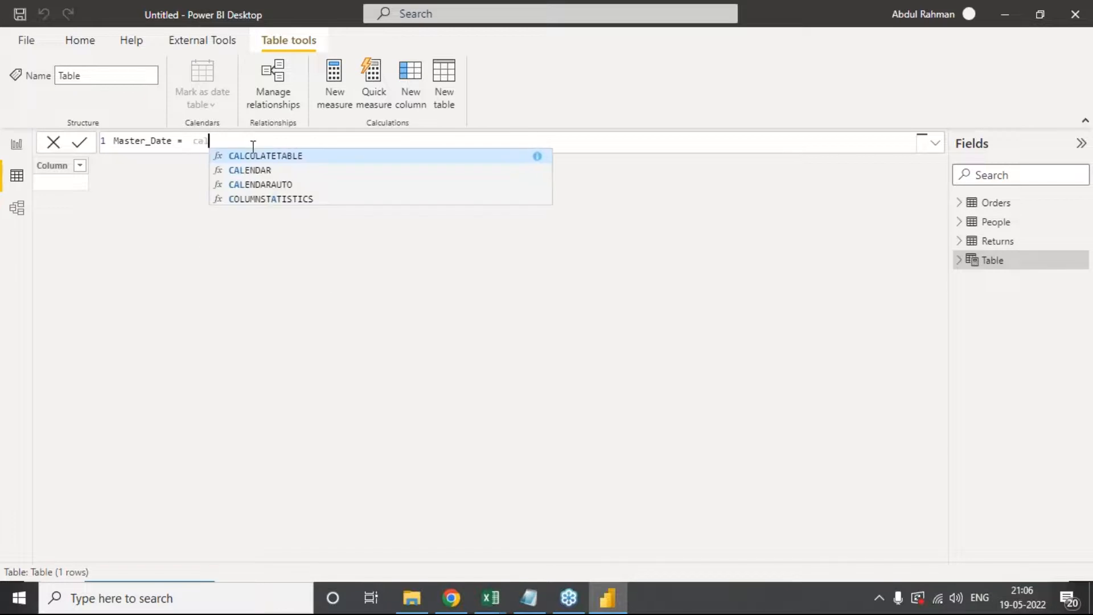
{"action": "key", "text": "Down"}
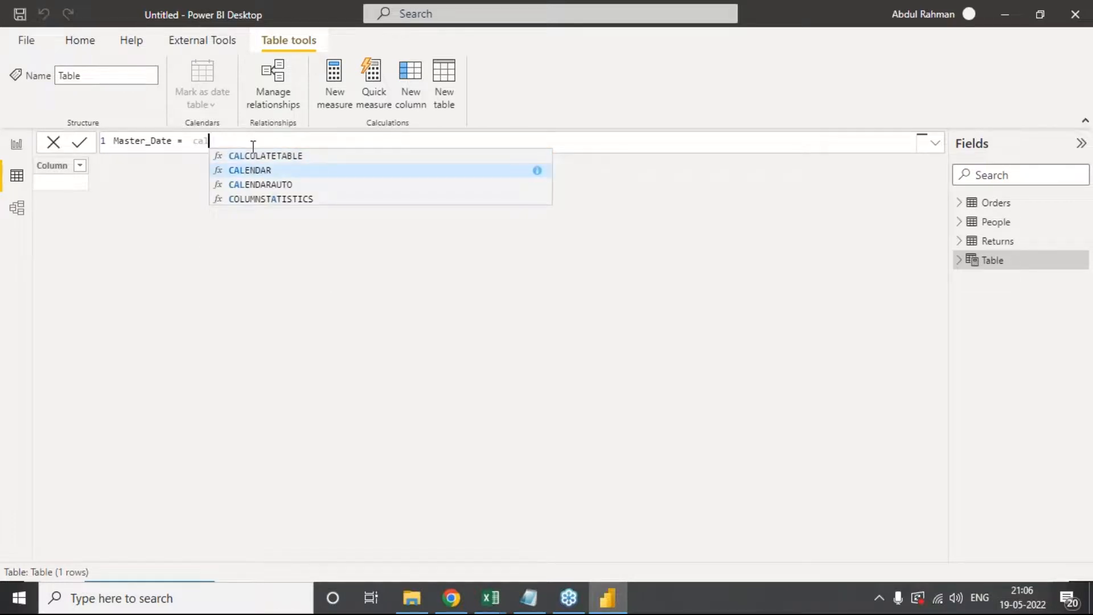
{"action": "key", "text": "BackSpace"}
{"action": "key", "text": "BackSpace"}
{"action": "key", "text": "BackSpace"}
{"action": "type", "text": "ca"}
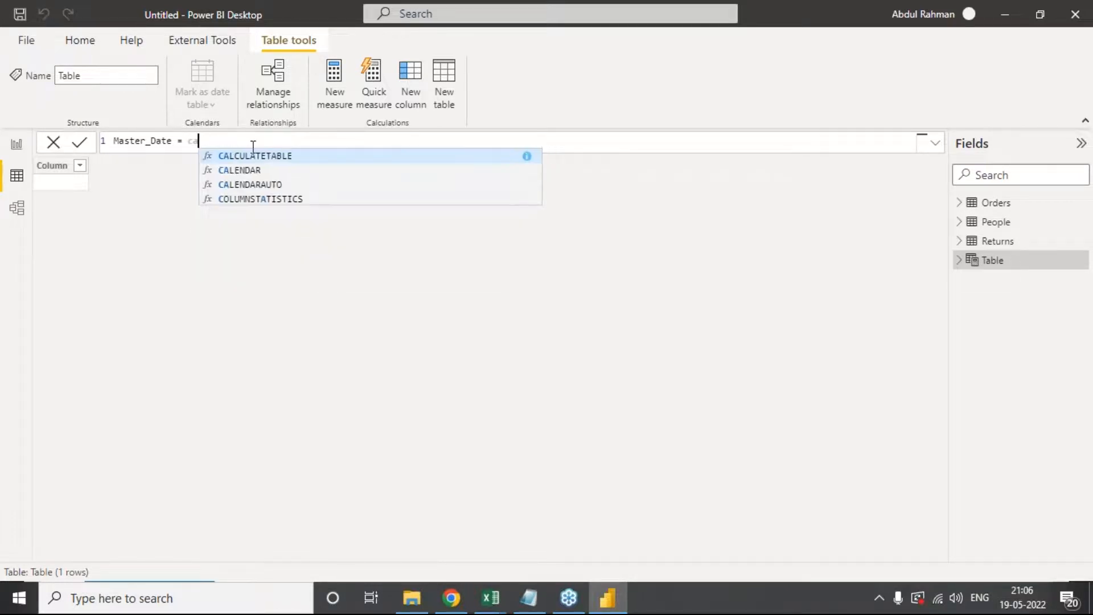
{"action": "key", "text": "BackSpace"}
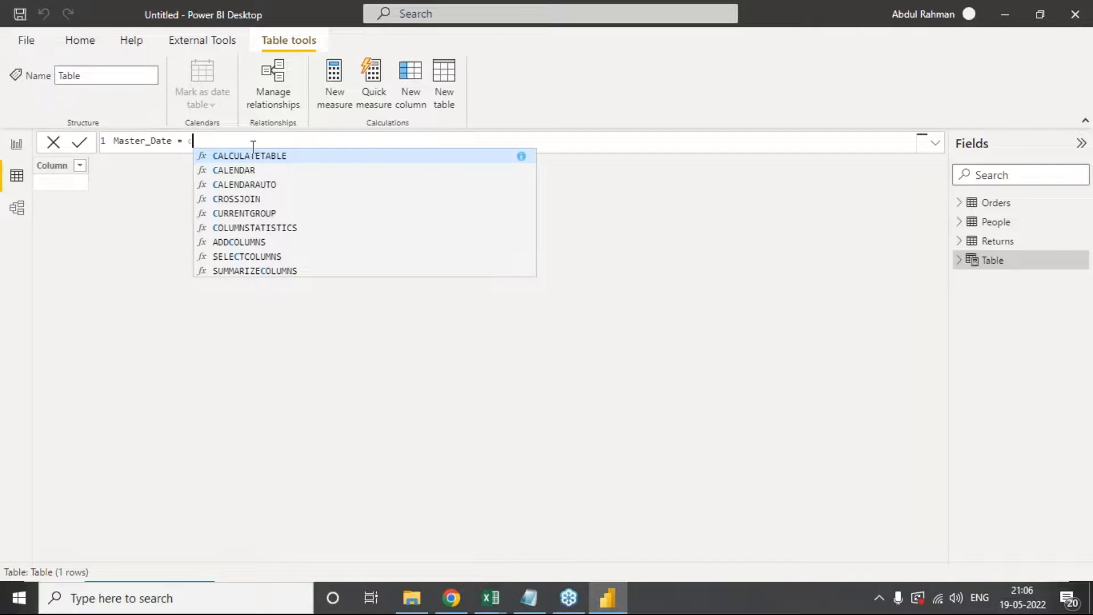
{"action": "key", "text": "Down"}
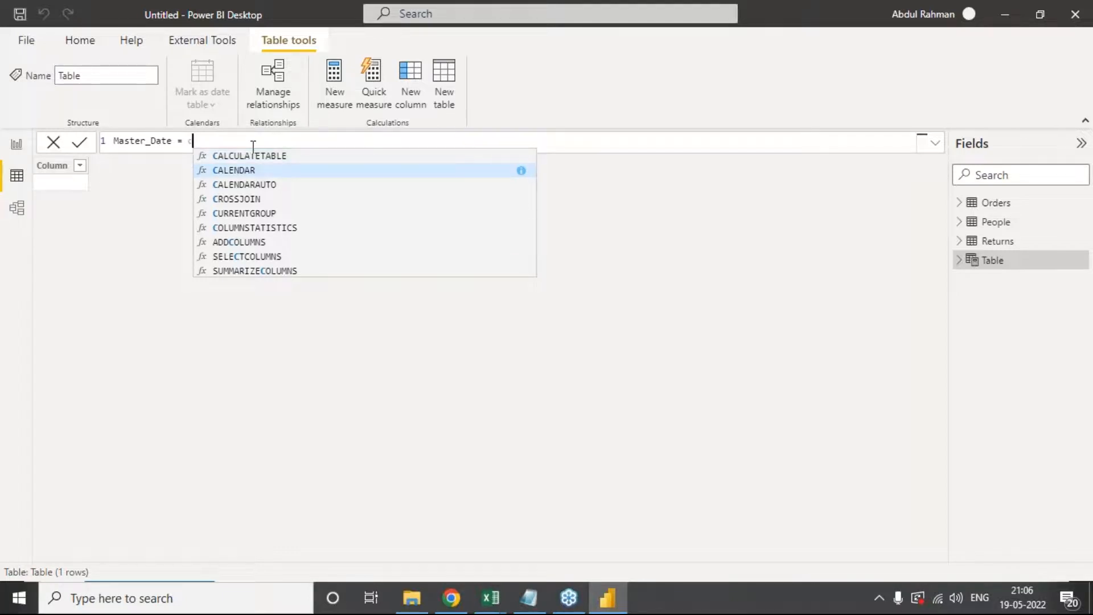
{"action": "key", "text": "Tab"}
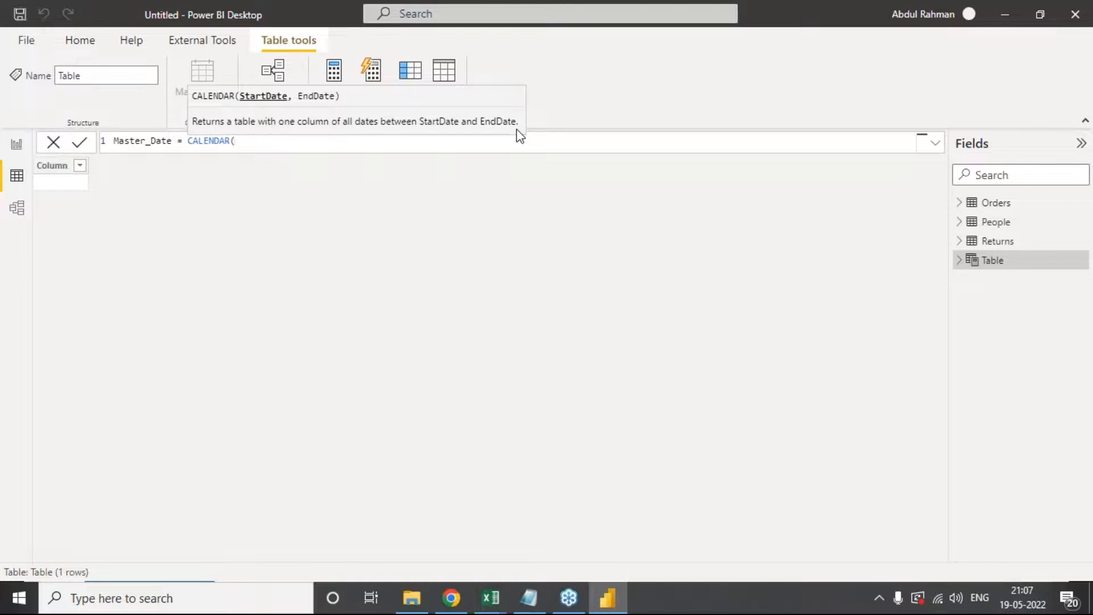
Step: Switch to the Superstore workbook in Excel and examine the Order Date column's filter options on the Orders sheet
{"action": "mouse_move", "coordinate": [489, 607]}
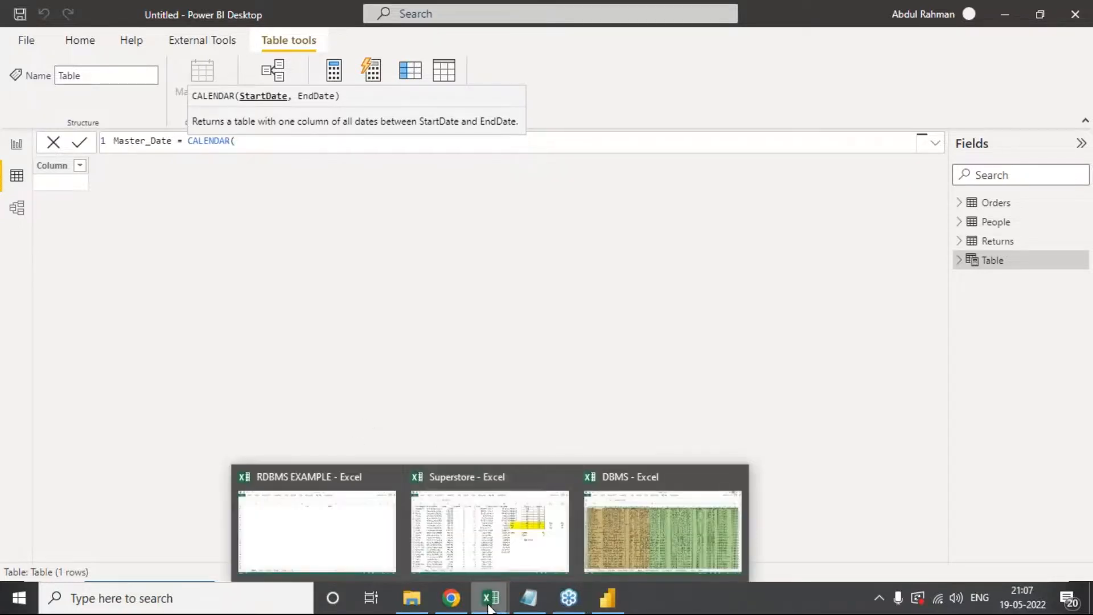
{"action": "left_click", "coordinate": [517, 557]}
{"action": "left_click", "coordinate": [415, 275]}
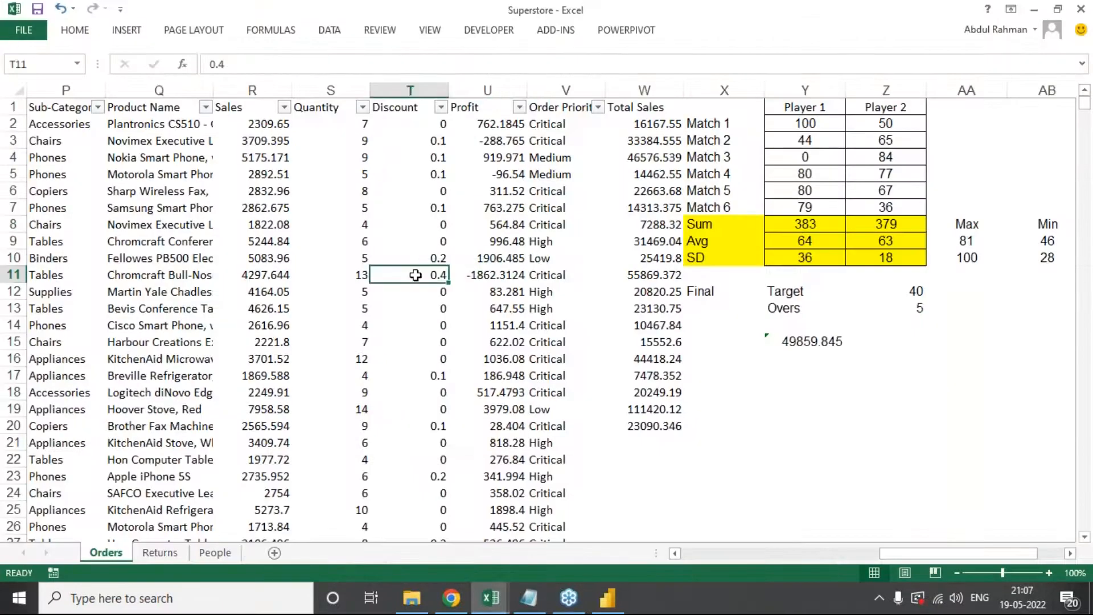
{"action": "key", "text": "ctrl+Left"}
{"action": "key", "text": "ctrl+Up"}
{"action": "key", "text": "Right"}
{"action": "key", "text": "Right"}
{"action": "key", "text": "alt+Down"}
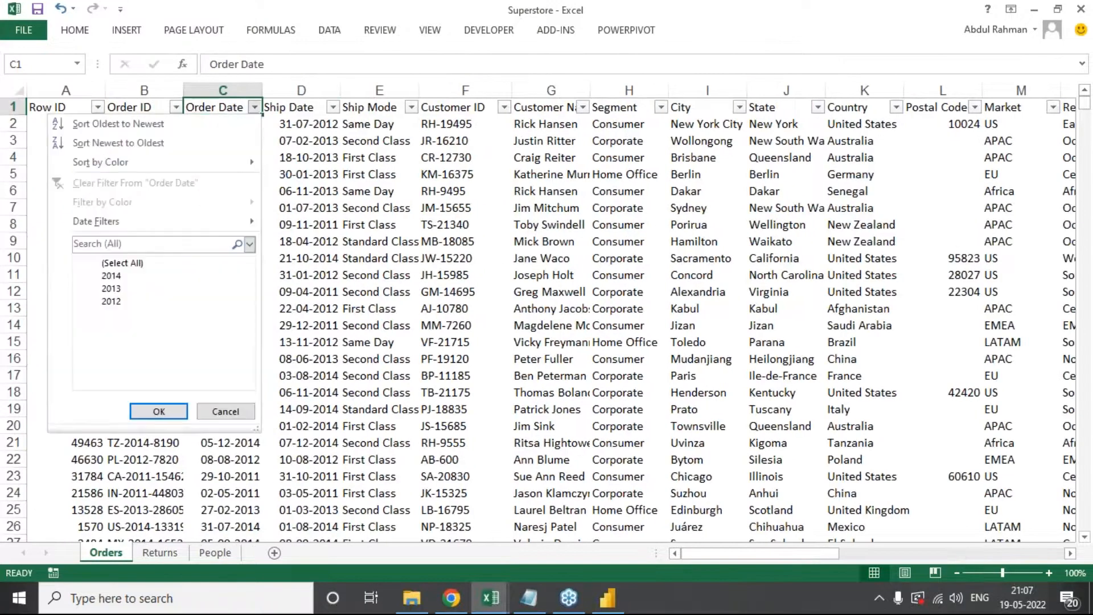
{"action": "key", "text": "Down"}
{"action": "key", "text": "Escape"}
{"action": "key", "text": "Down"}
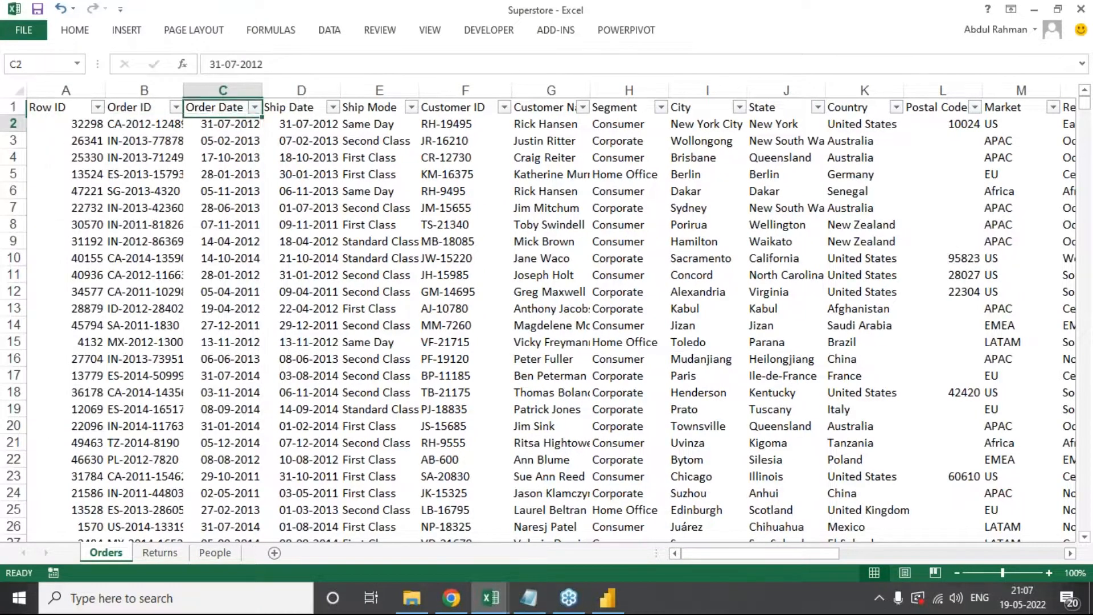
{"action": "key", "text": "Up"}
Step: Check the extent of the Order Date column in the Superstore workbook and return to Power BI Desktop
{"action": "key", "text": "alt+Tab"}
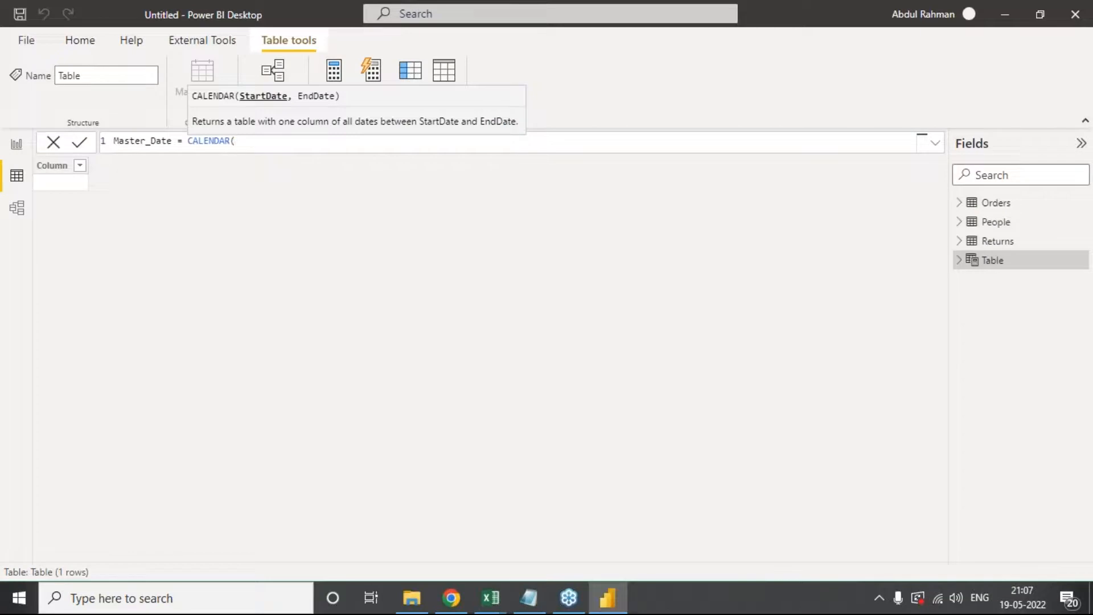
{"action": "key", "text": "alt+Tab"}
{"action": "key", "text": "Down"}
{"action": "key", "text": "Down"}
{"action": "key", "text": "Up"}
{"action": "key", "text": "Up"}
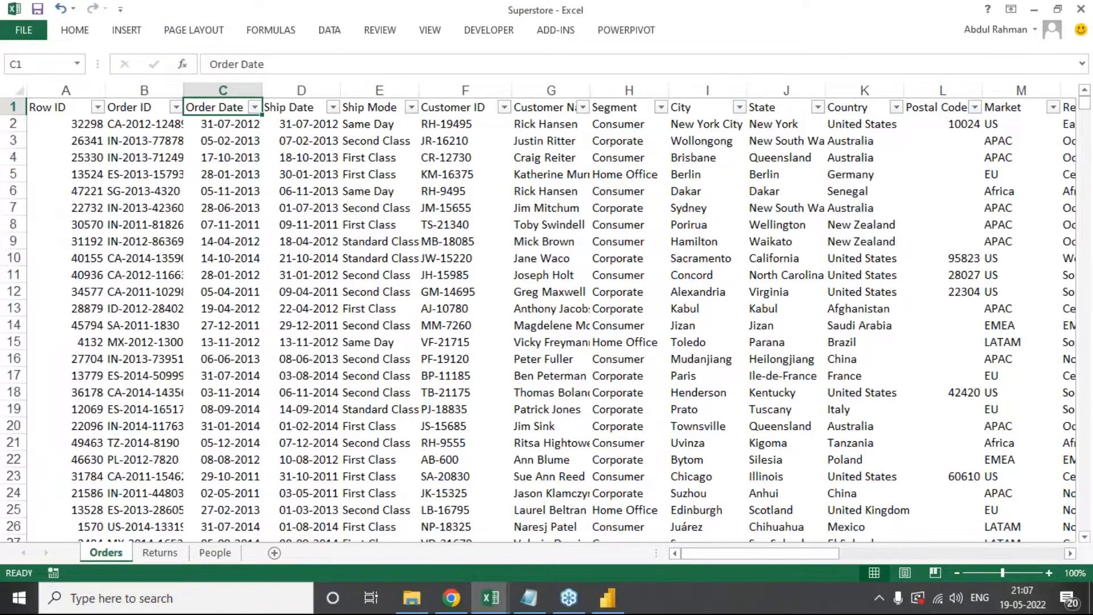
{"action": "key", "text": "ctrl+Down"}
{"action": "key", "text": "ctrl+Up"}
{"action": "left_click", "coordinate": [1066, 131]}
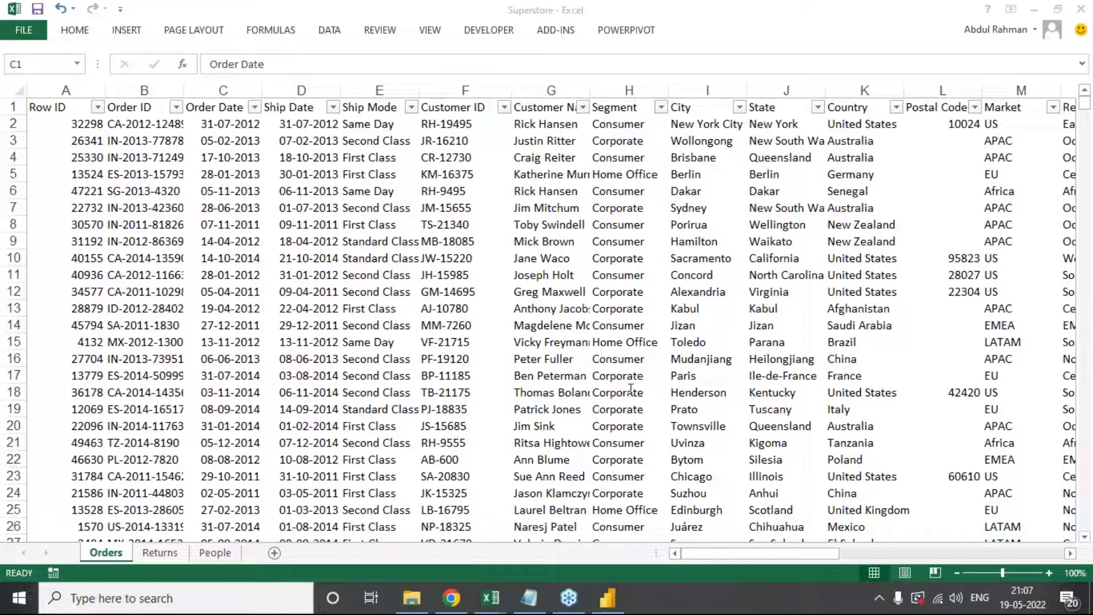
{"action": "key", "text": "alt+Tab"}
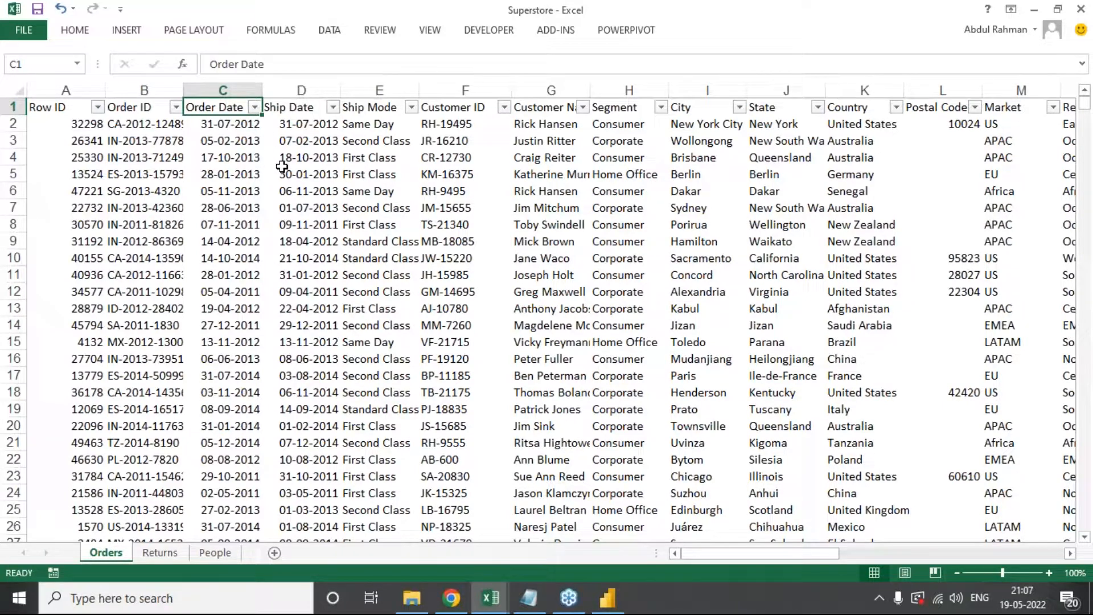
{"action": "key", "text": "alt+Tab"}
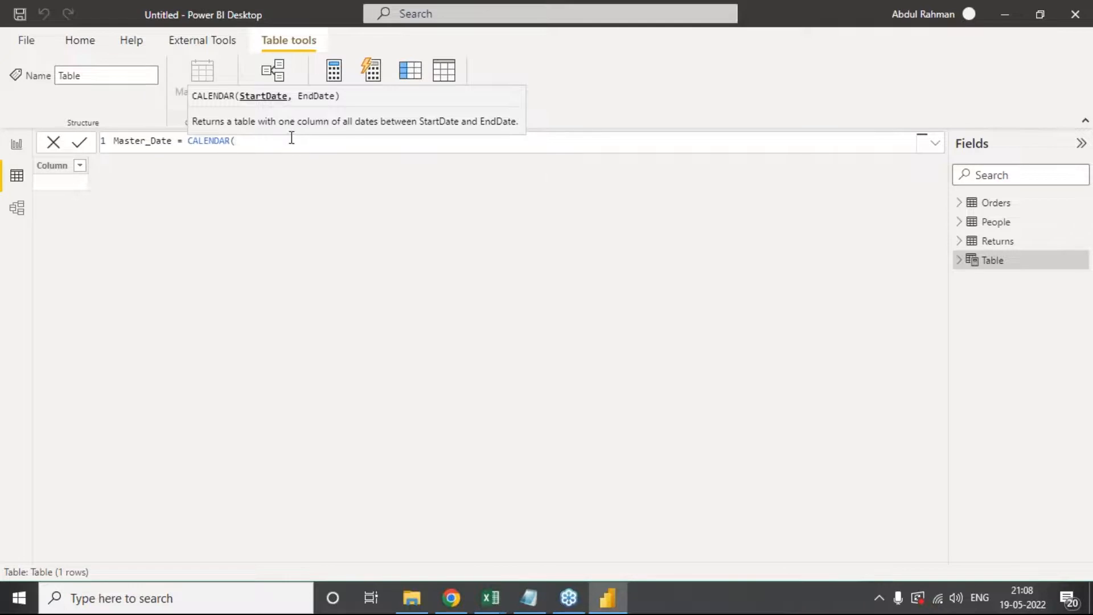
Step: Enter MIN(Orders[Order ID]) as the start date of the CALENDAR function
{"action": "type", "text": "m"}
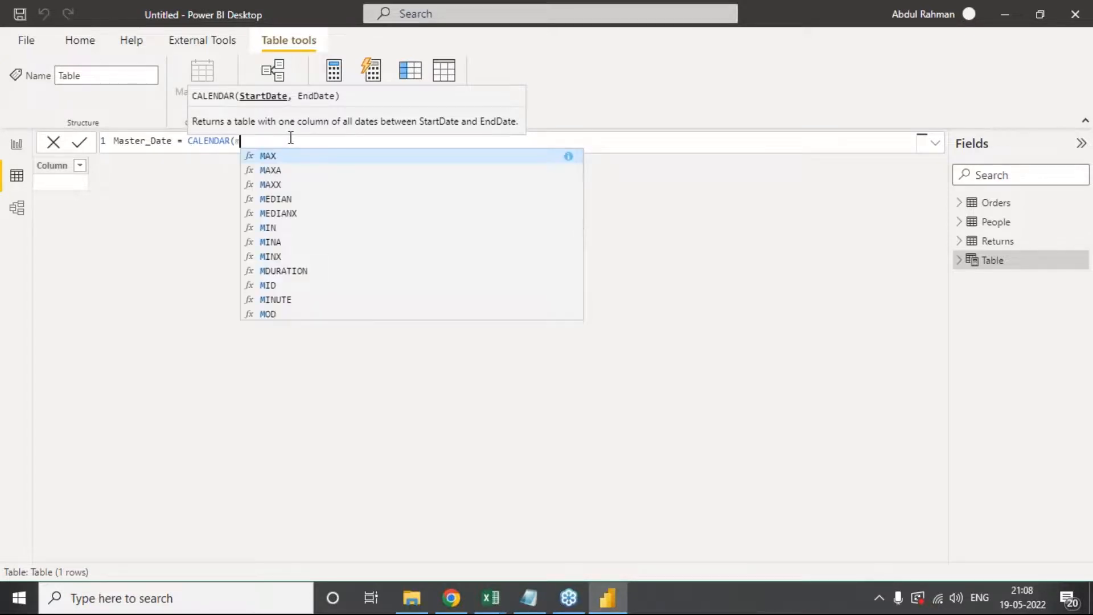
{"action": "type", "text": "i"}
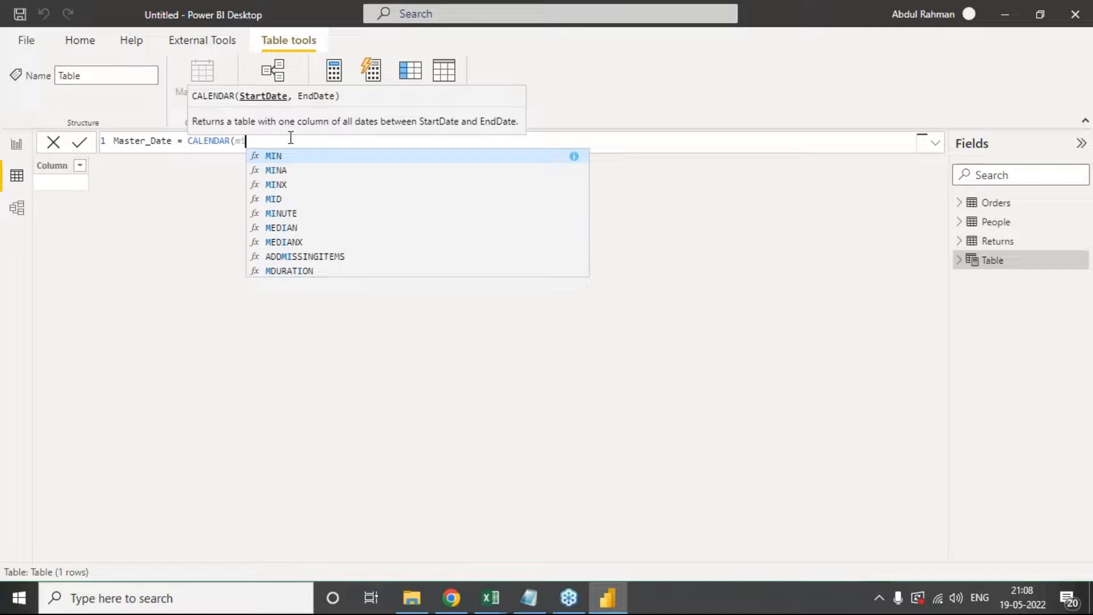
{"action": "type", "text": "n"}
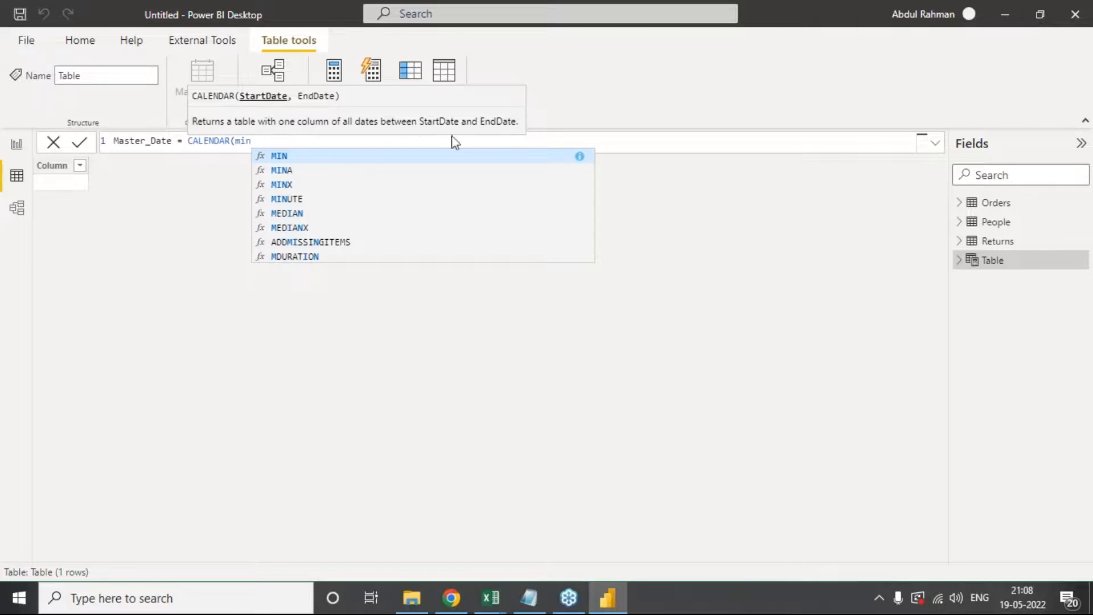
{"action": "left_click", "coordinate": [342, 157]}
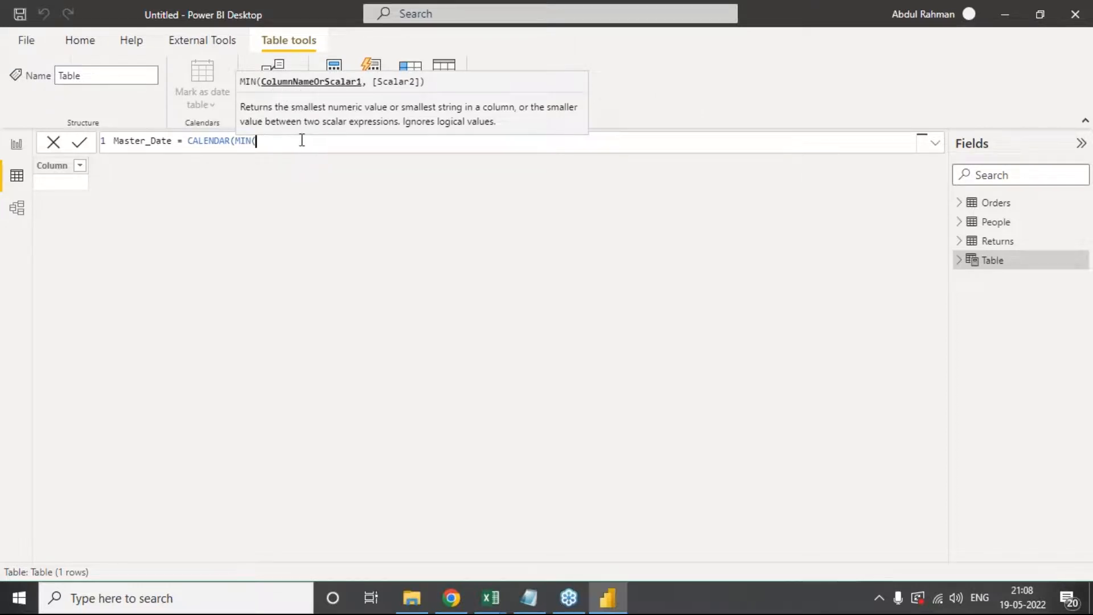
{"action": "type", "text": "order"}
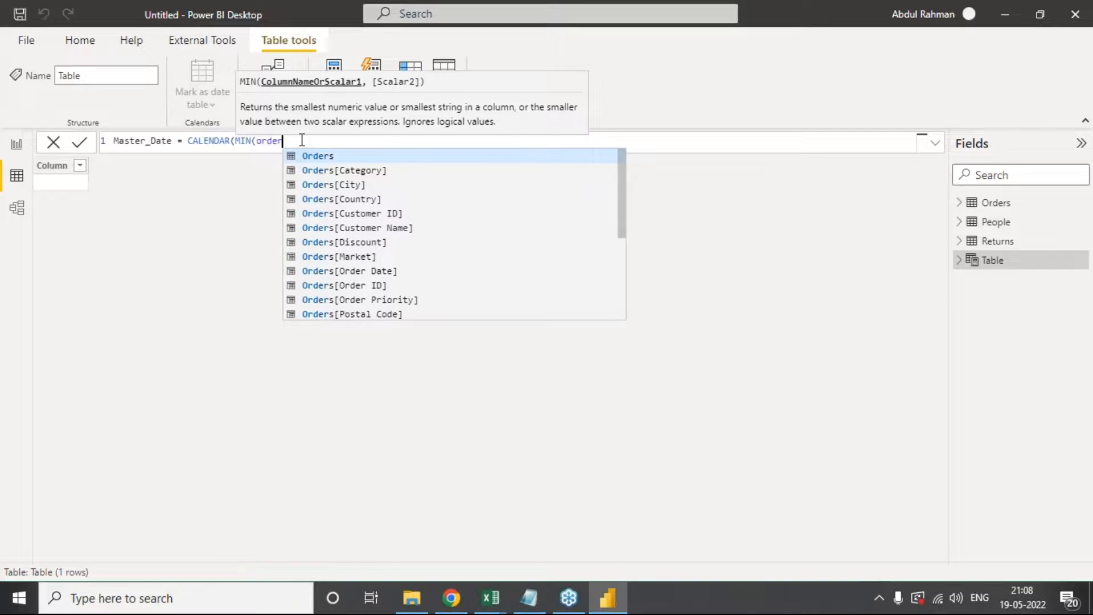
{"action": "key", "text": "Down"}
{"action": "key", "text": "Down"}
{"action": "key", "text": "Down"}
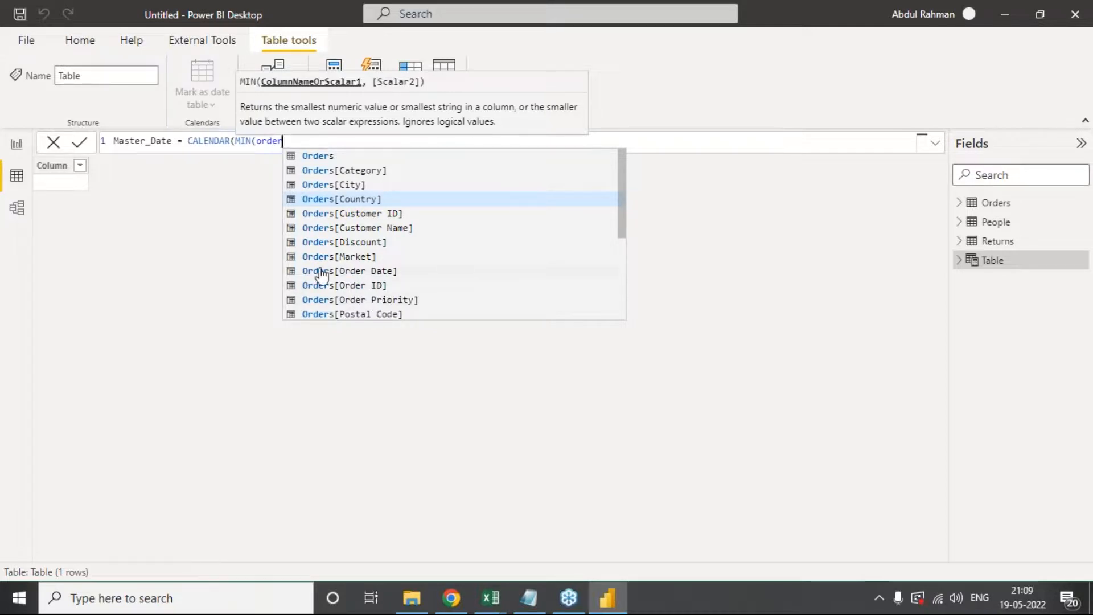
{"action": "key", "text": "BackSpace"}
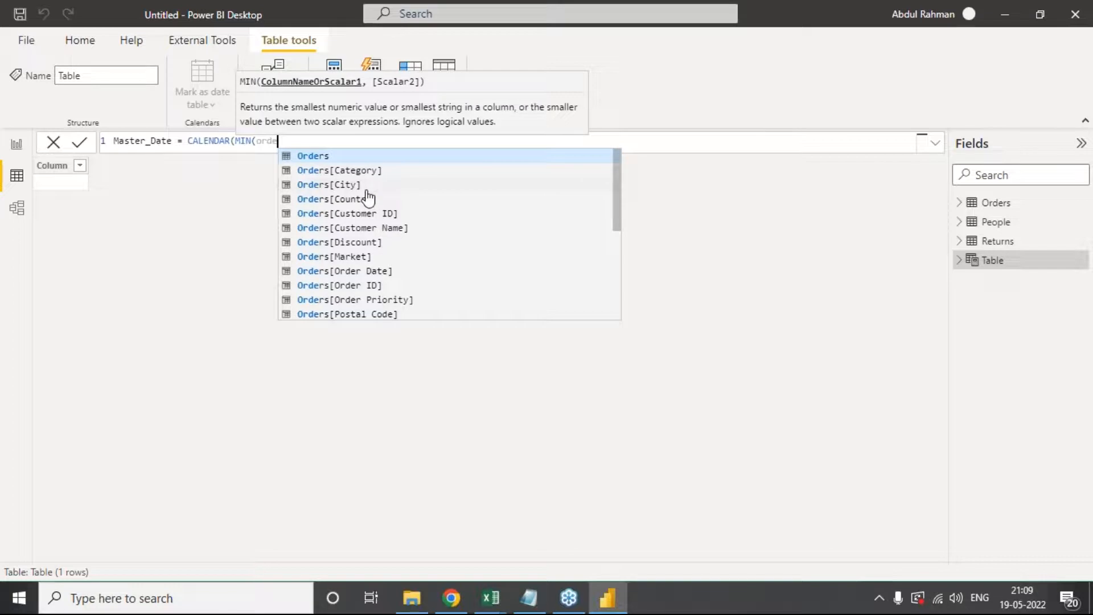
{"action": "left_click_drag", "start_coordinate": [620, 165], "coordinate": [610, 188]}
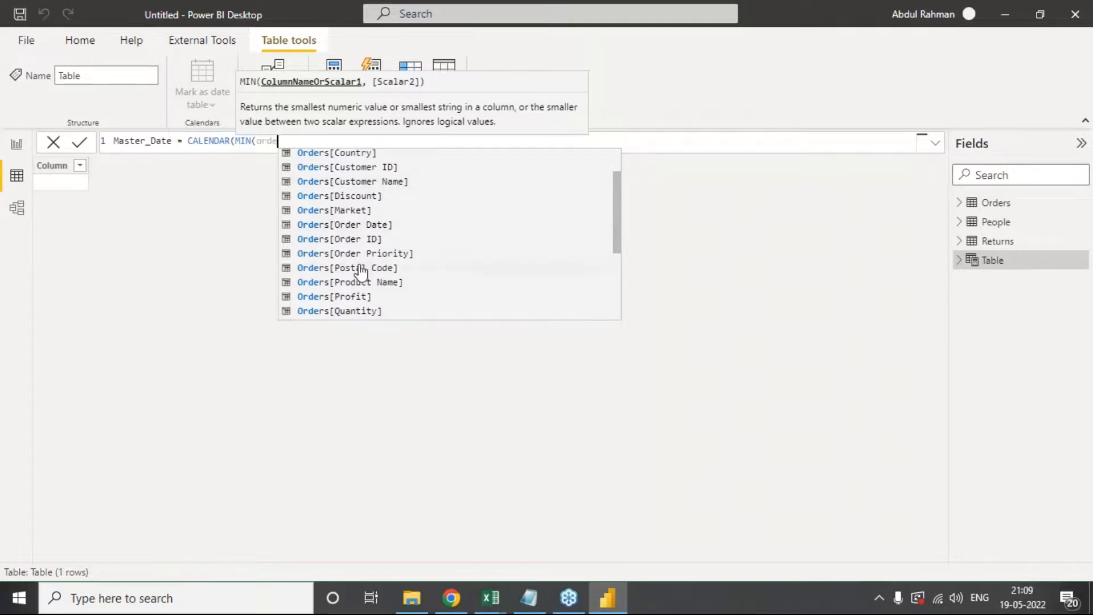
{"action": "left_click", "coordinate": [359, 239]}
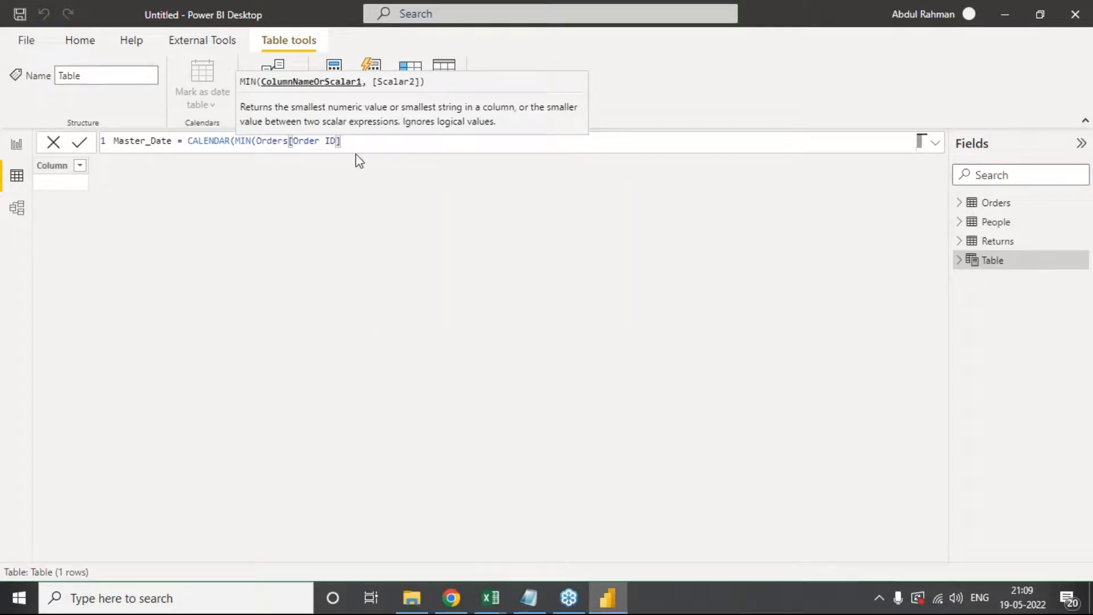
{"action": "type", "text": ")"}
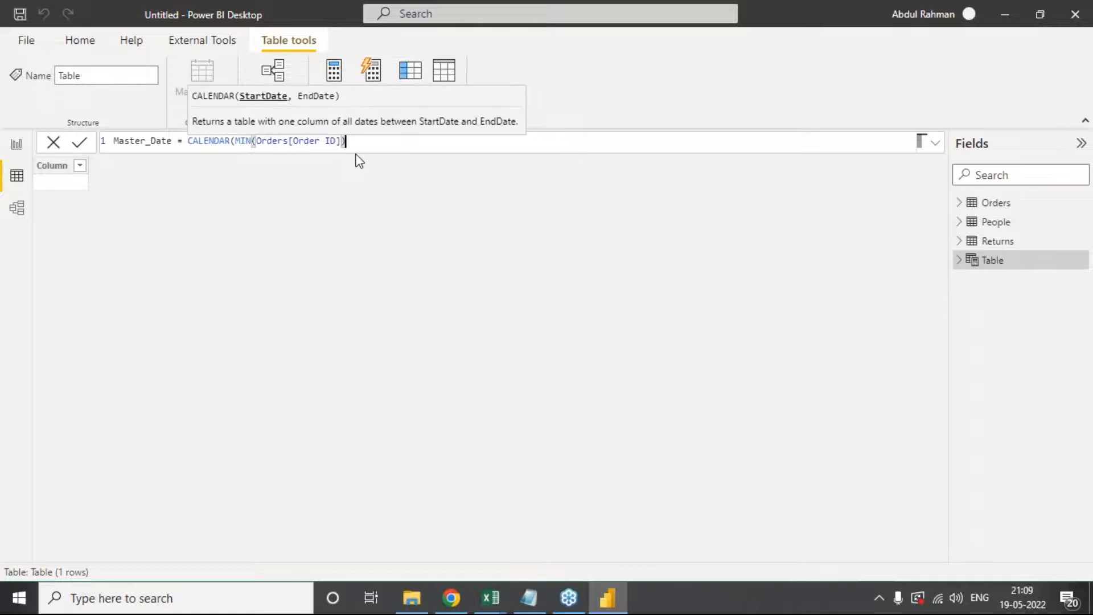
Step: Add MAX(Orders[Order Date]) as the CALENDAR end date, close the function and commit the Master_Date formula
{"action": "type", "text": ","}
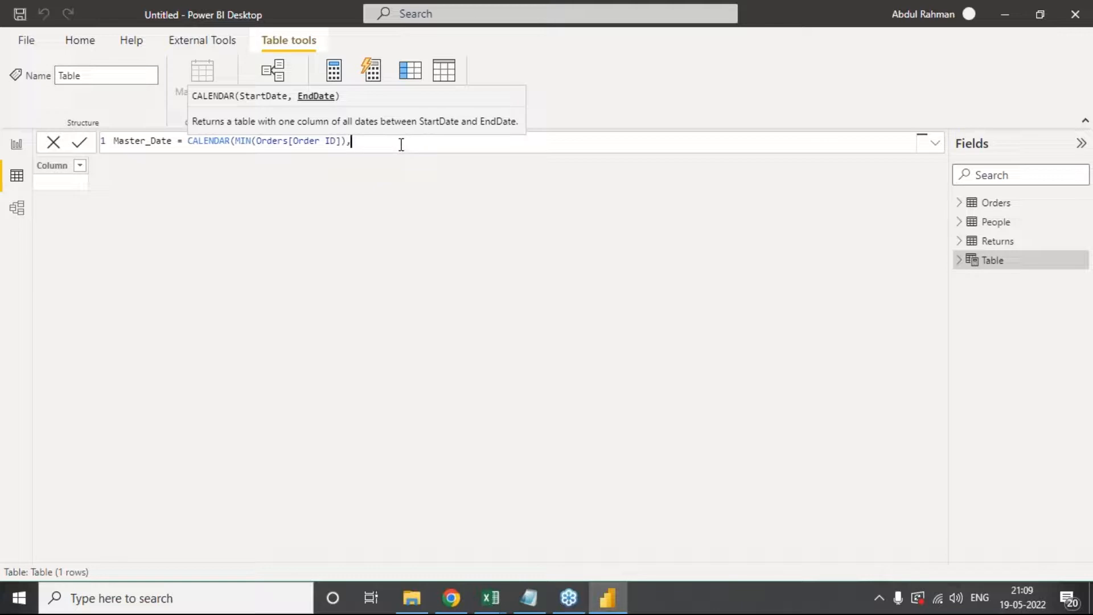
{"action": "type", "text": "max"}
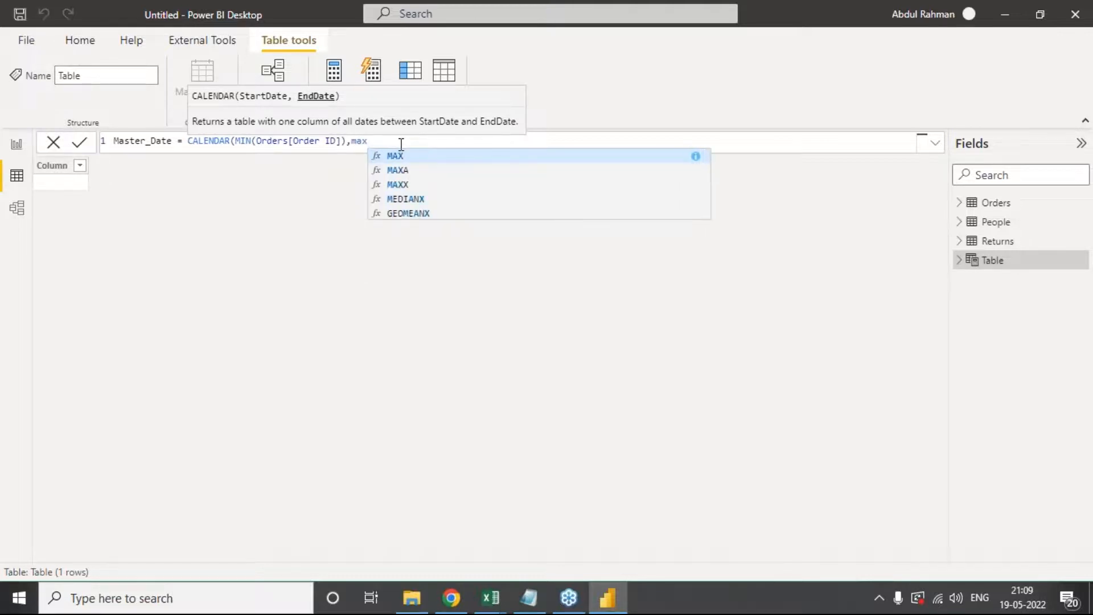
{"action": "key", "text": "Tab"}
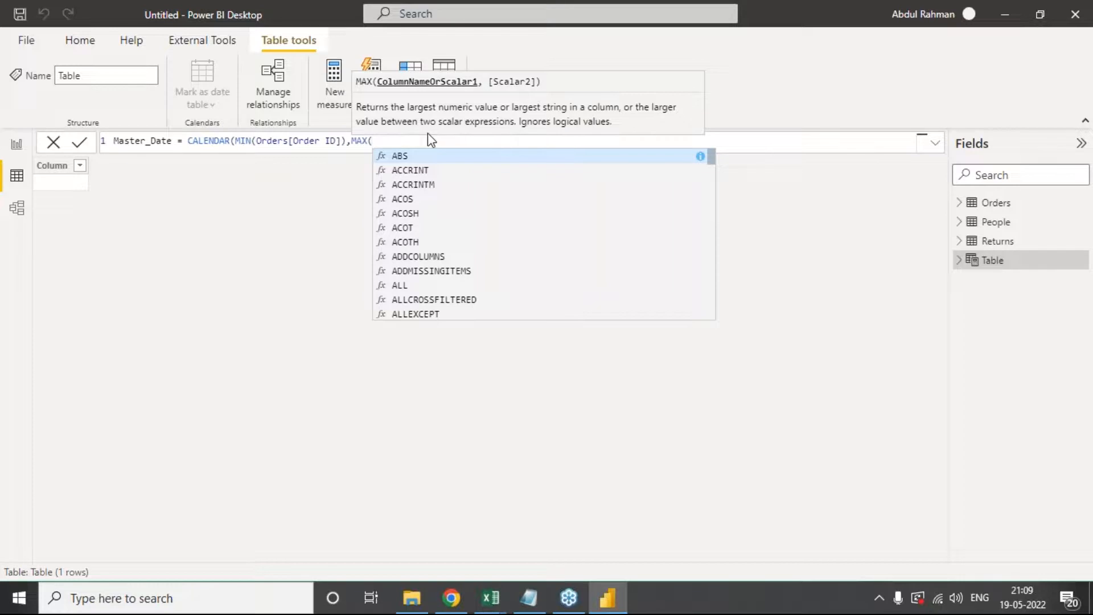
{"action": "type", "text": "ord"}
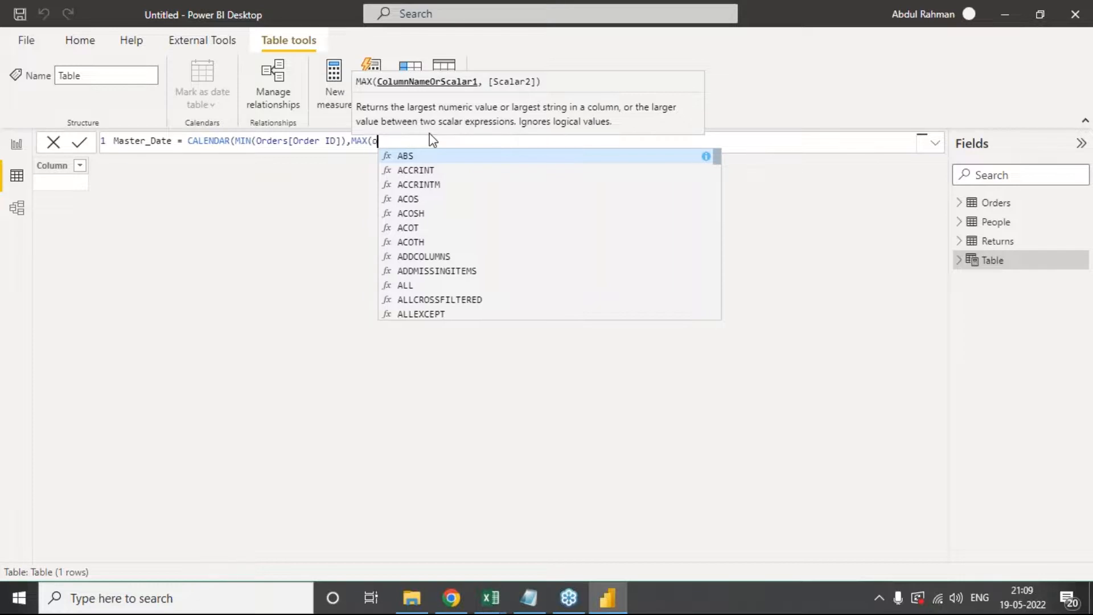
{"action": "type", "text": "er"}
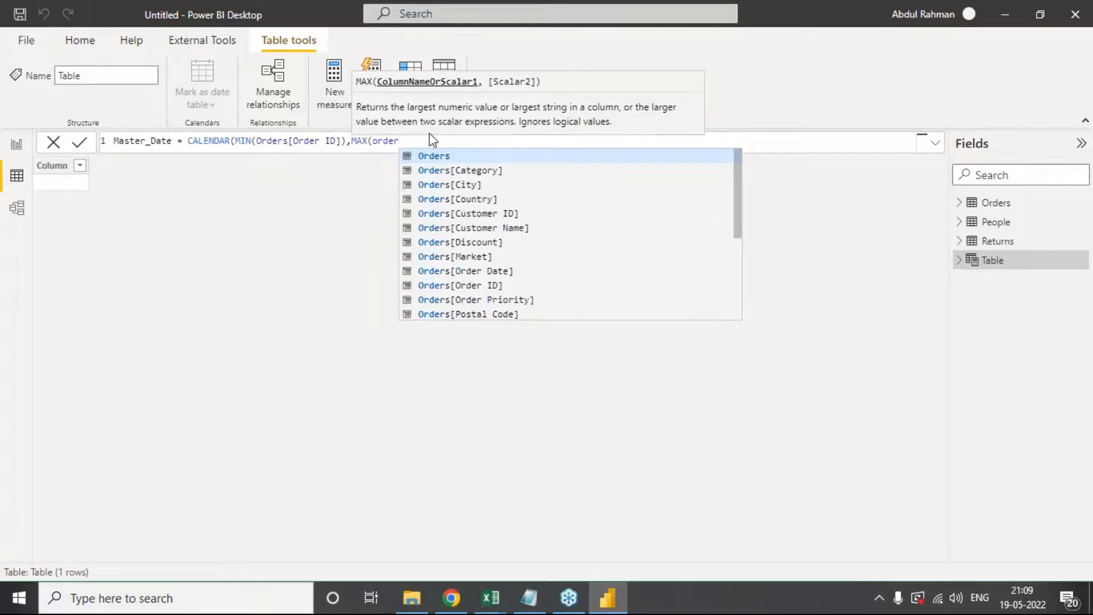
{"action": "key", "text": "Down"}
{"action": "key", "text": "Down"}
{"action": "key", "text": "Down"}
{"action": "key", "text": "Down"}
{"action": "key", "text": "Down"}
{"action": "key", "text": "Down"}
{"action": "key", "text": "Down"}
{"action": "key", "text": "Down"}
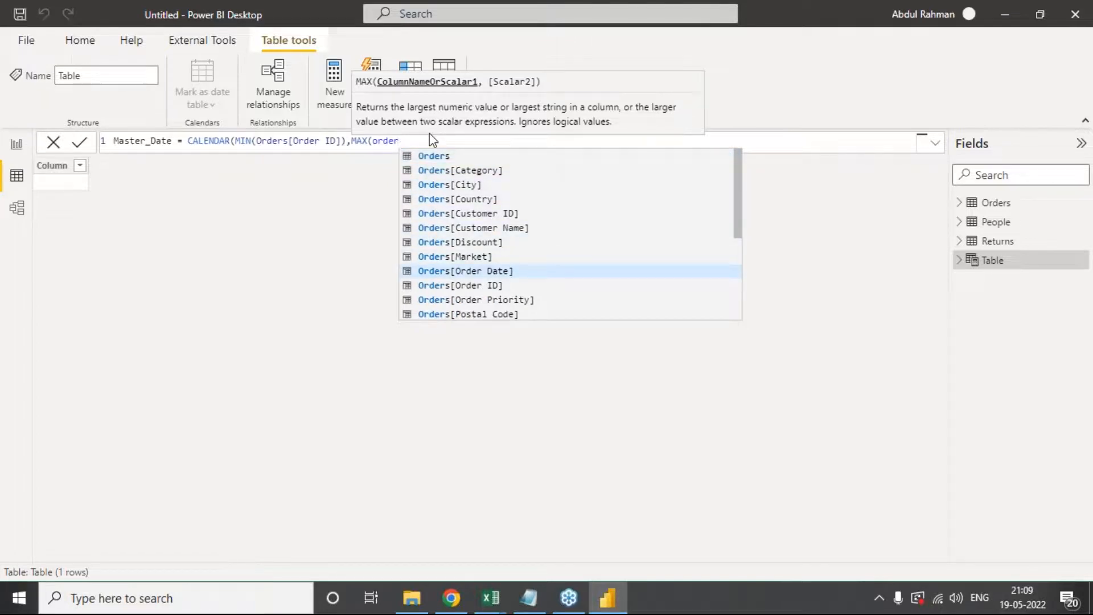
{"action": "key", "text": "Tab"}
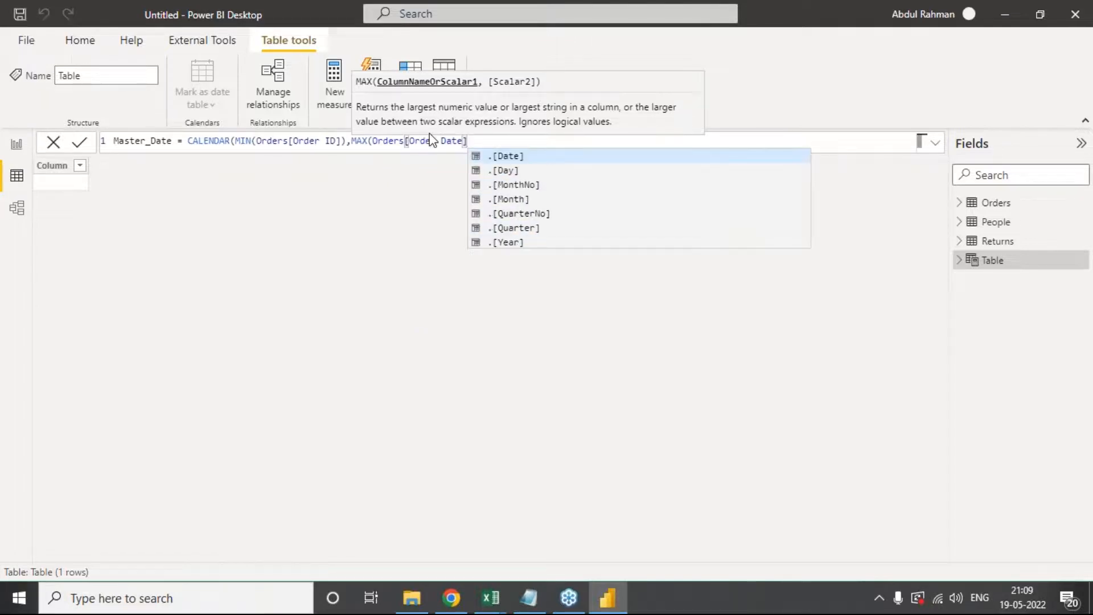
{"action": "type", "text": ")"}
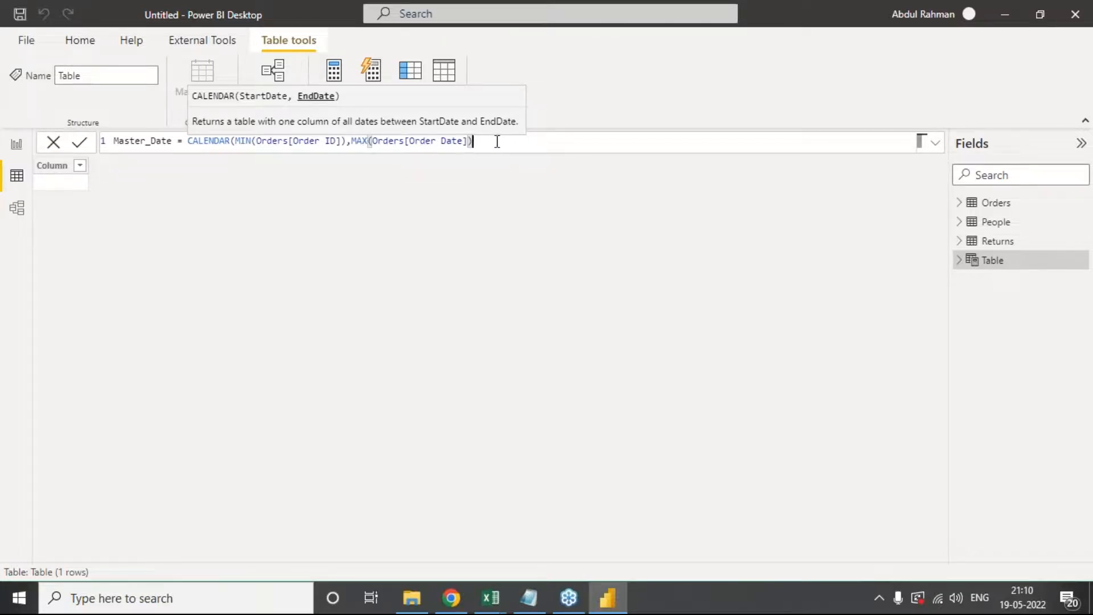
{"action": "type", "text": ")"}
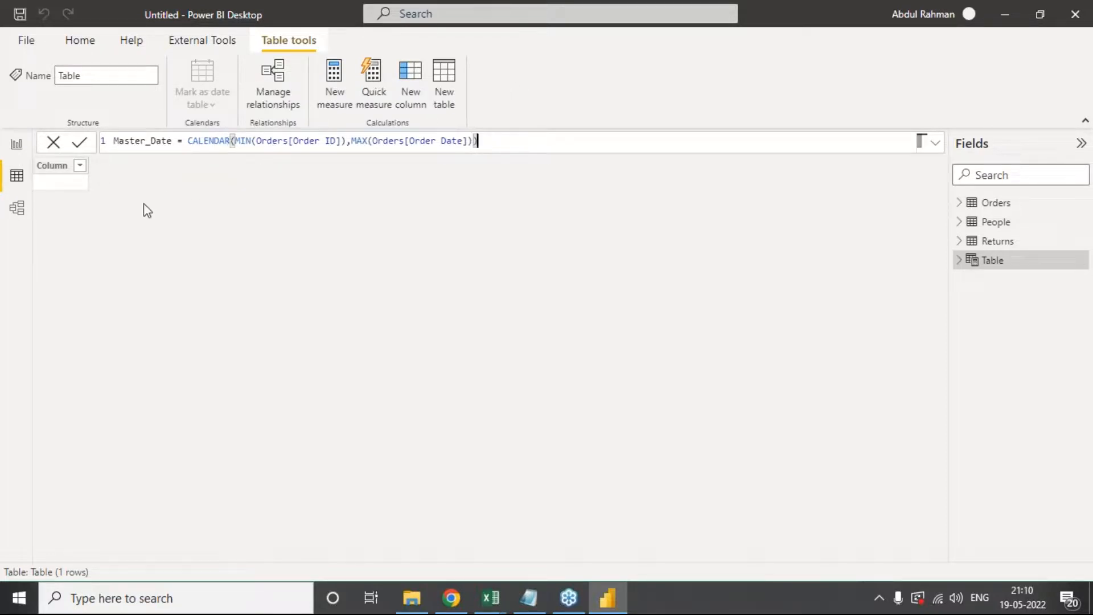
{"action": "left_click", "coordinate": [80, 144]}
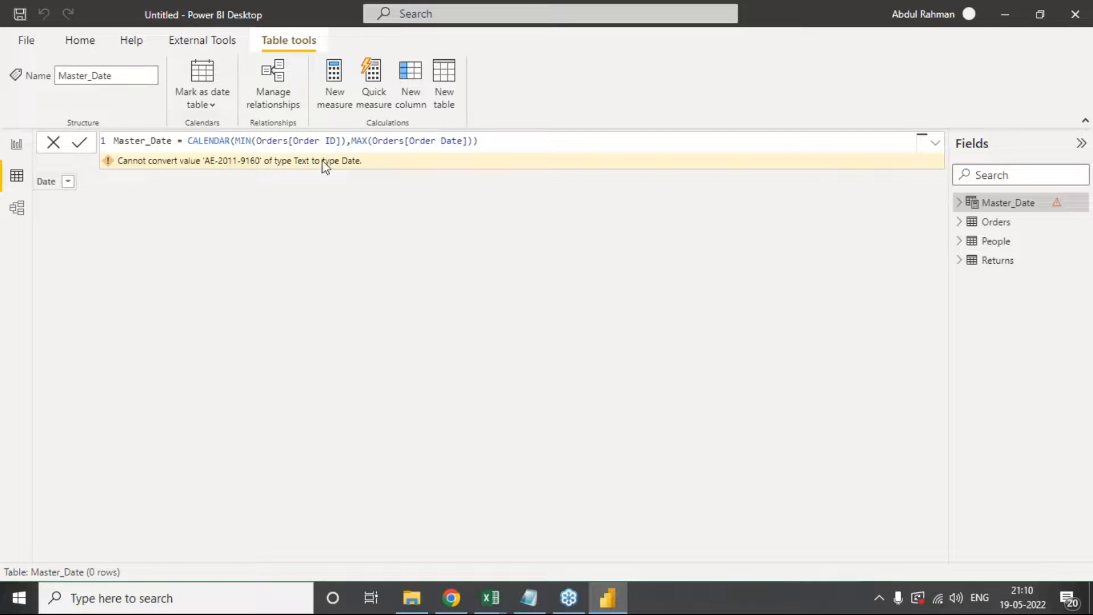
Step: Change the MIN argument to Orders[Order Date] in the Master_Date formula and commit it
{"action": "left_click", "coordinate": [336, 141]}
{"action": "key", "text": "BackSpace"}
{"action": "key", "text": "BackSpace"}
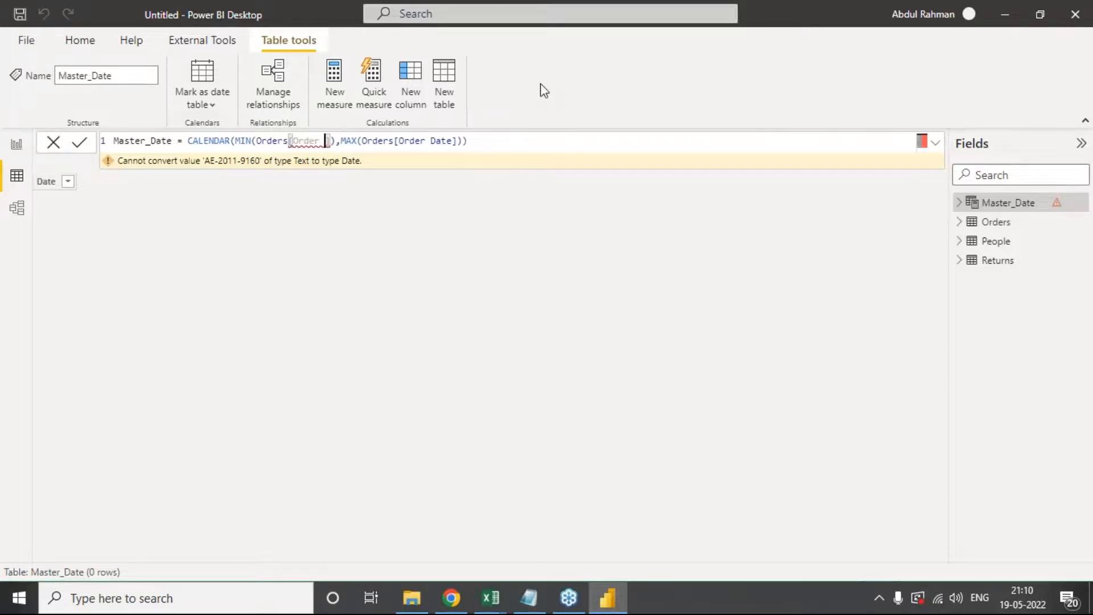
{"action": "type", "text": "Date"}
{"action": "key", "text": "Tab"}
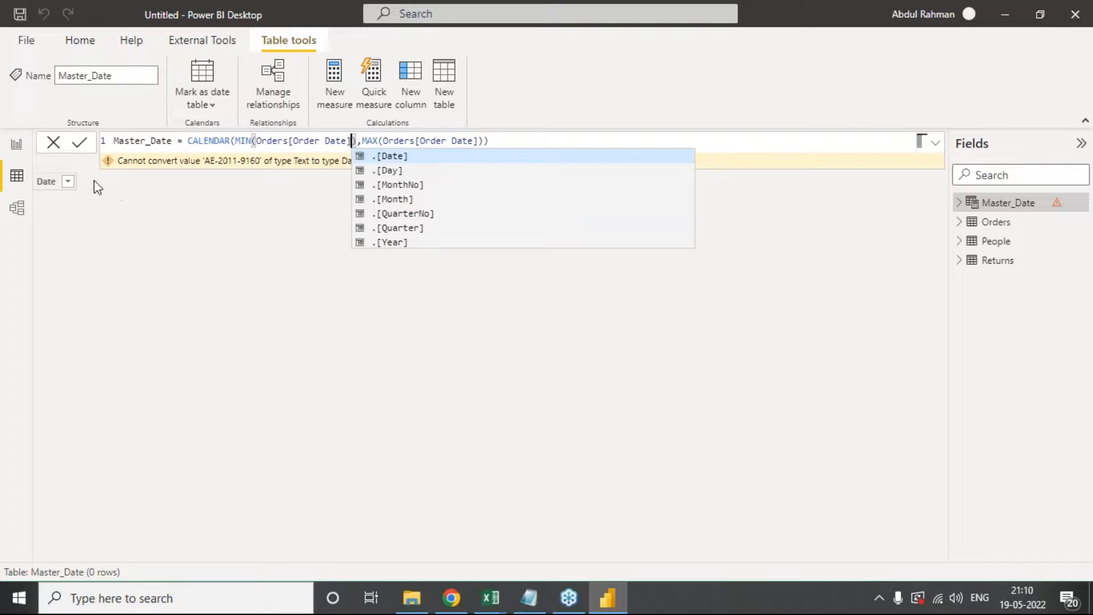
{"action": "left_click", "coordinate": [76, 143]}
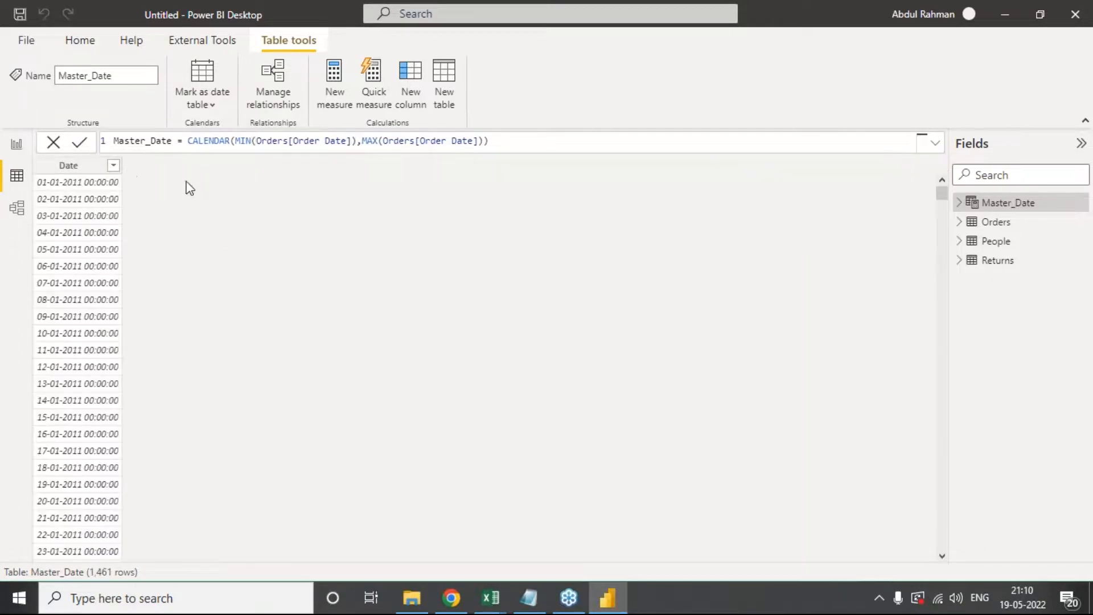
Step: Try to commit the formula with the dummy text dddadass as a third CALENDAR argument
{"action": "left_click", "coordinate": [462, 142]}
{"action": "left_click", "coordinate": [475, 139]}
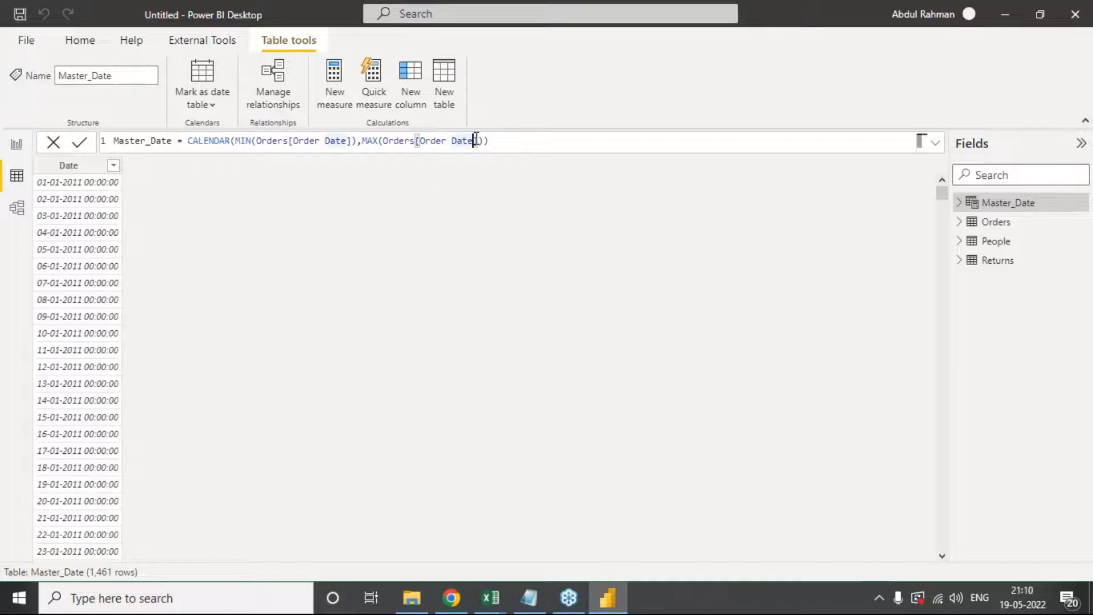
{"action": "key", "text": "Right"}
{"action": "key", "text": "Right"}
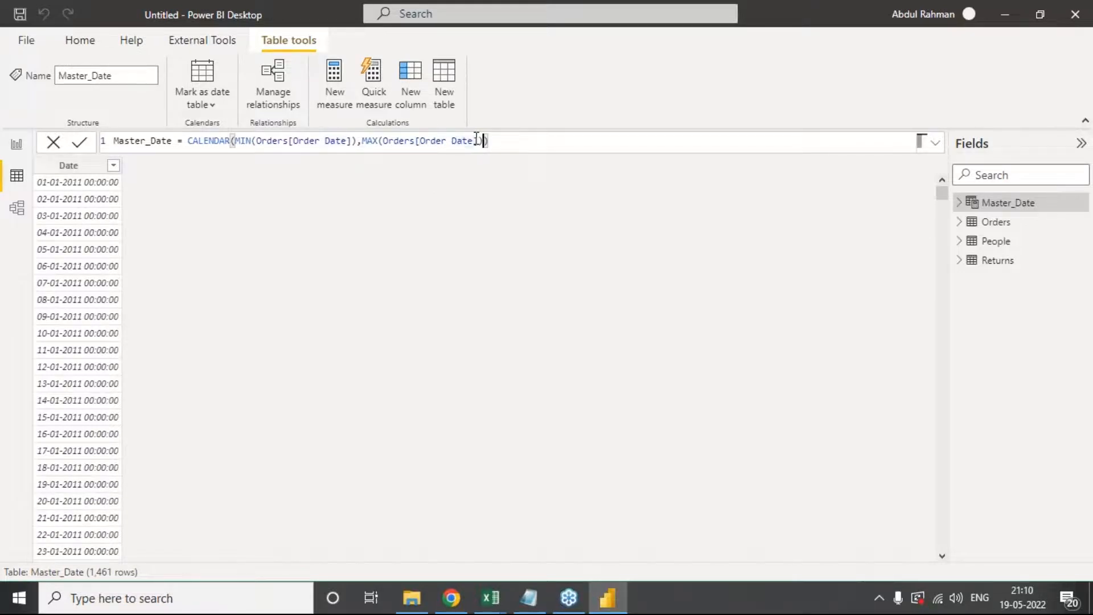
{"action": "type", "text": ","}
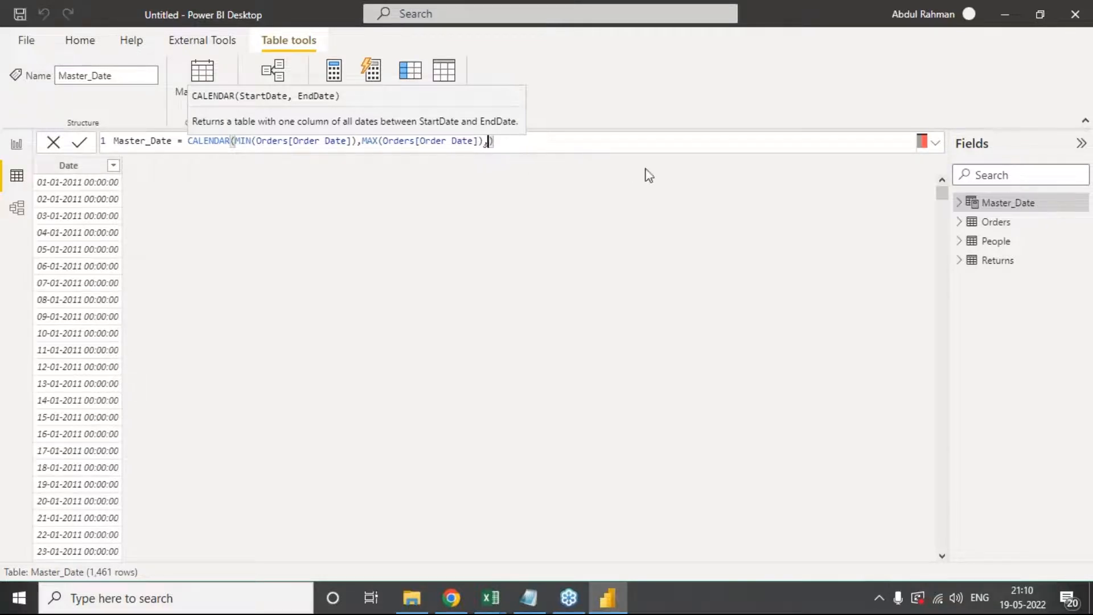
{"action": "type", "text": "dddadass"}
{"action": "left_click", "coordinate": [552, 143]}
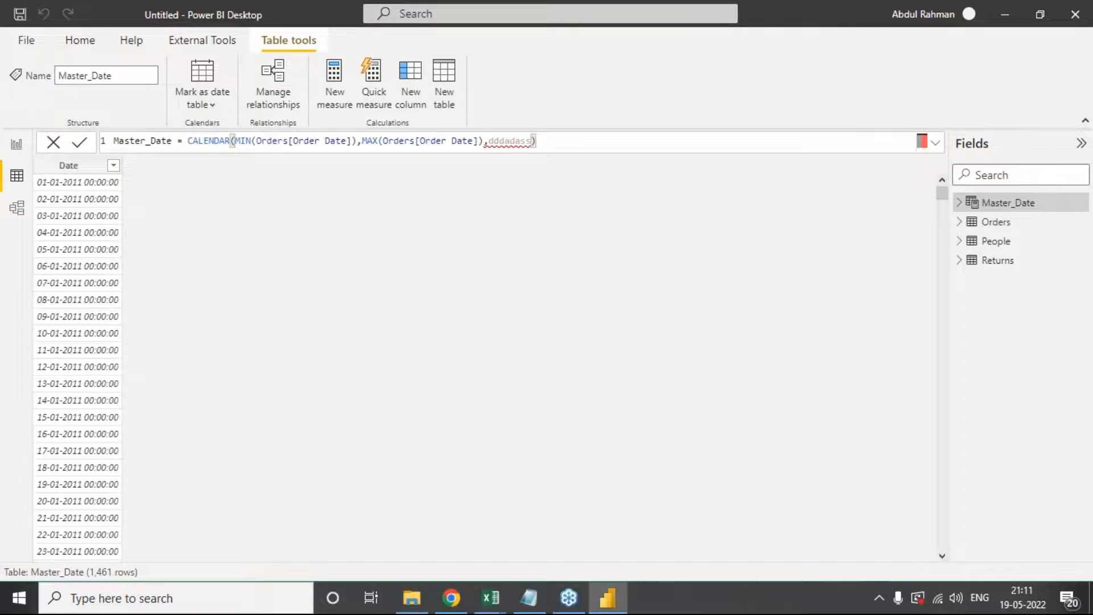
{"action": "key", "text": "Return"}
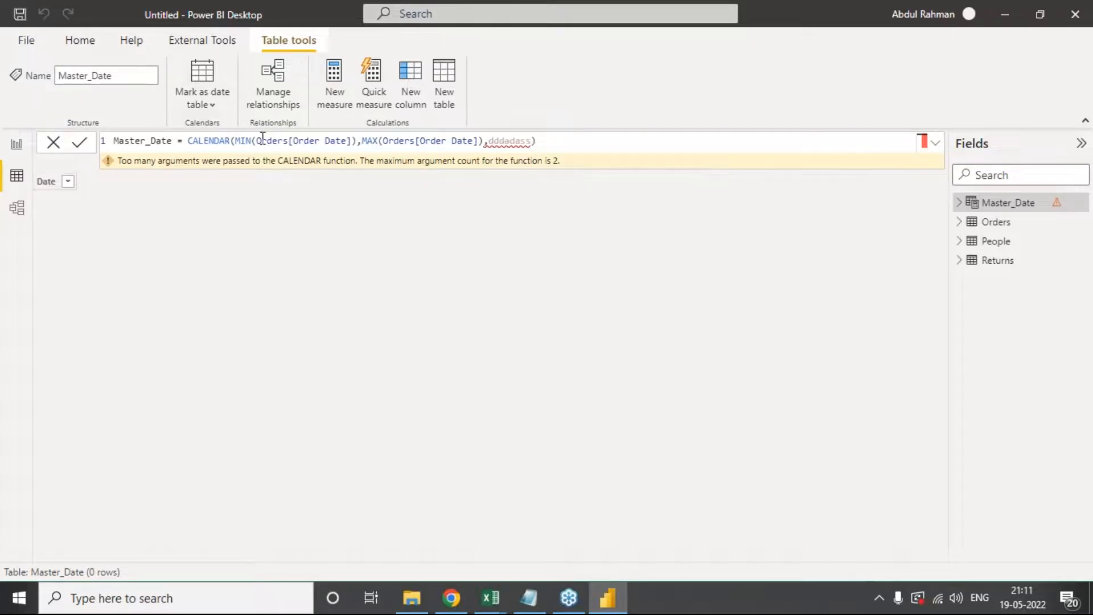
Step: Remove the extra third argument from the CALENDAR function and commit the Master_Date formula again
{"action": "left_click_drag", "start_coordinate": [234, 141], "coordinate": [346, 141]}
{"action": "left_click", "coordinate": [491, 141]}
{"action": "mouse_move", "coordinate": [519, 137]}
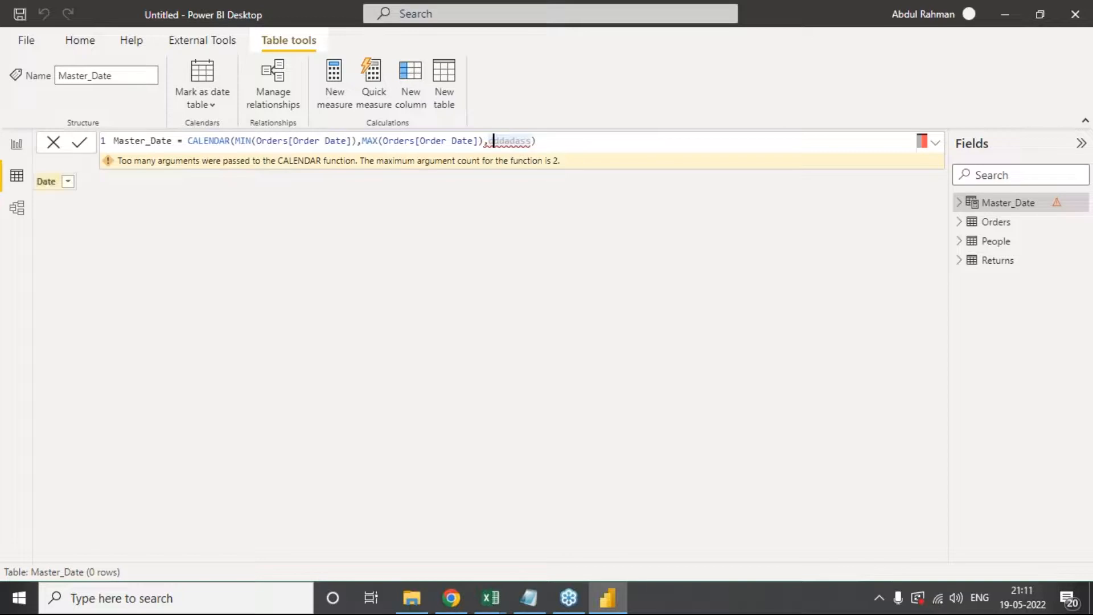
{"action": "key", "text": "BackSpace"}
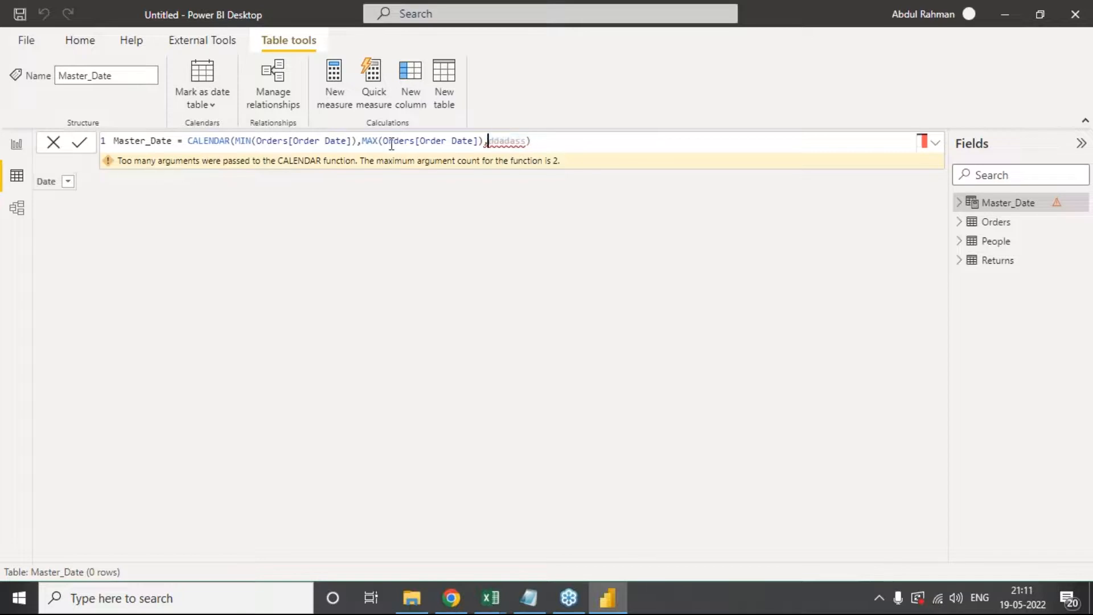
{"action": "key", "text": "Delete"}
{"action": "key", "text": "Delete"}
{"action": "key", "text": "Delete"}
{"action": "key", "text": "Delete"}
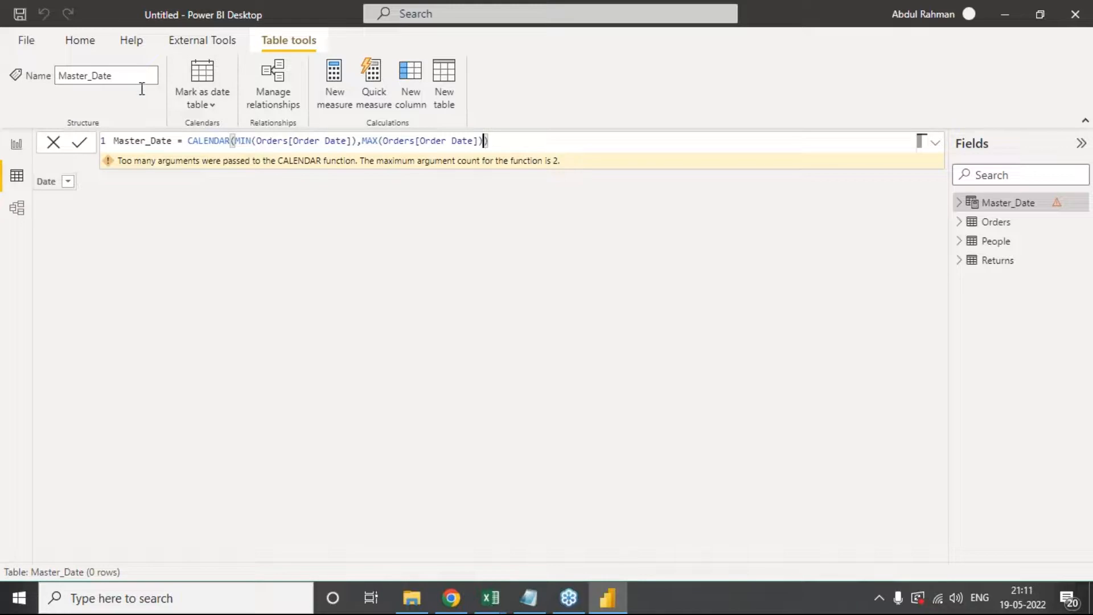
{"action": "left_click", "coordinate": [80, 141]}
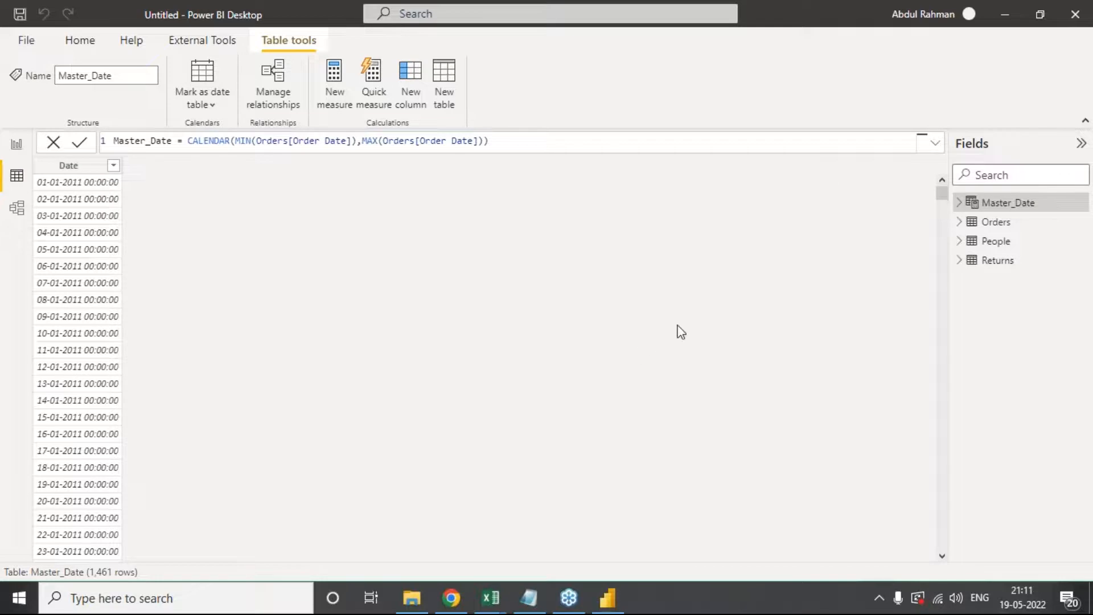
{"action": "double_click", "coordinate": [173, 140]}
{"action": "left_click_drag", "start_coordinate": [174, 140], "coordinate": [115, 146]}
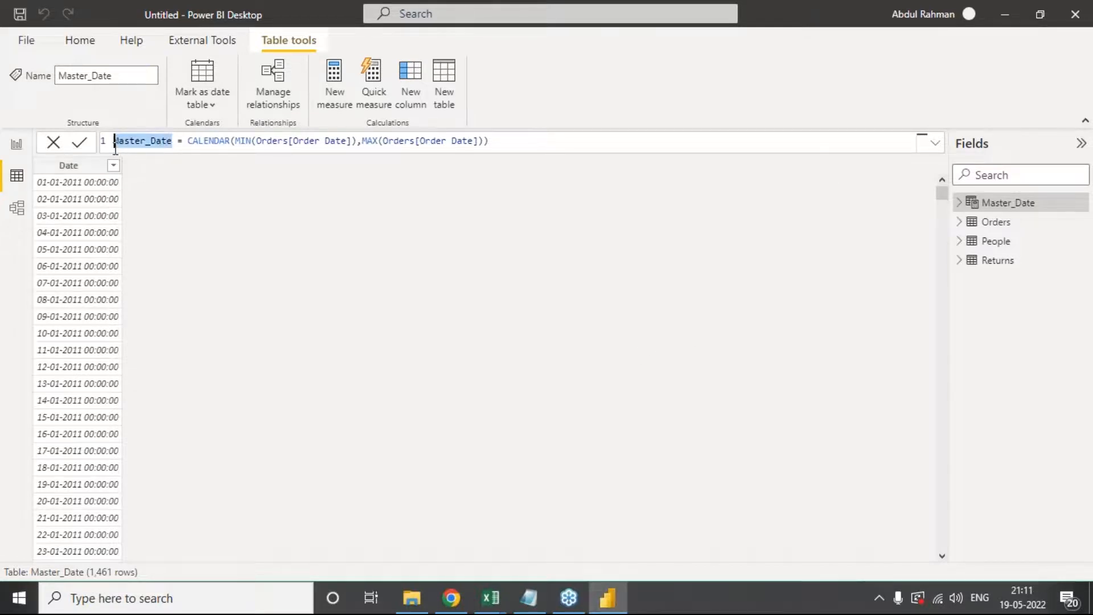
{"action": "left_click", "coordinate": [173, 141]}
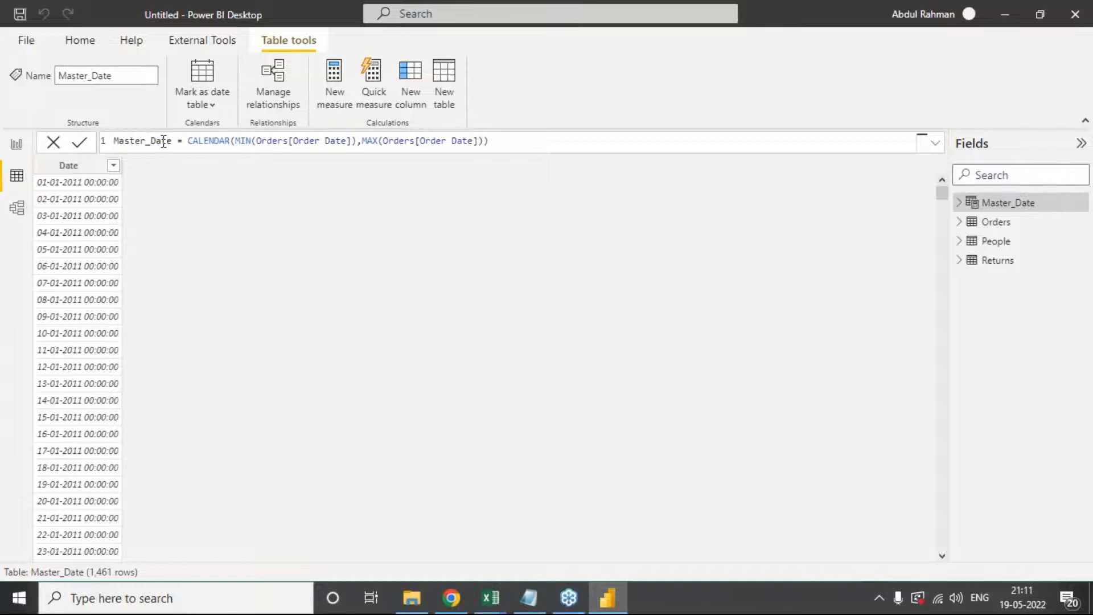
{"action": "left_click_drag", "start_coordinate": [170, 142], "coordinate": [112, 142]}
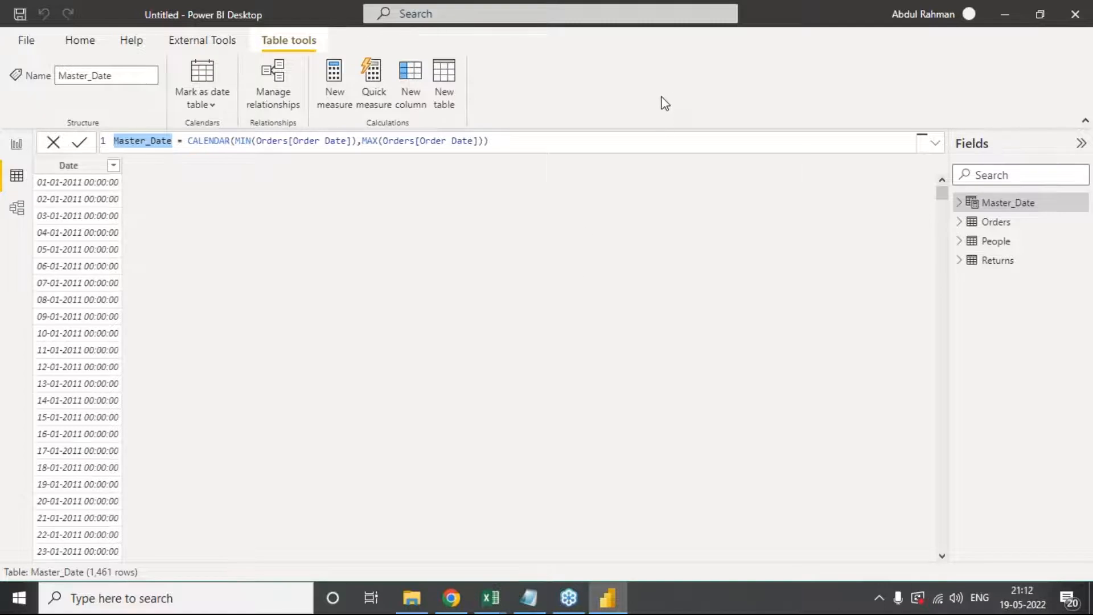
Step: Replace the whole expression after Master_Date = with a fresh, empty CALENDAR function
{"action": "left_click_drag", "start_coordinate": [228, 143], "coordinate": [188, 143]}
{"action": "left_click", "coordinate": [309, 143], "text": "shift"}
{"action": "left_click_drag", "start_coordinate": [338, 149], "coordinate": [492, 140]}
{"action": "type", "text": "cal"}
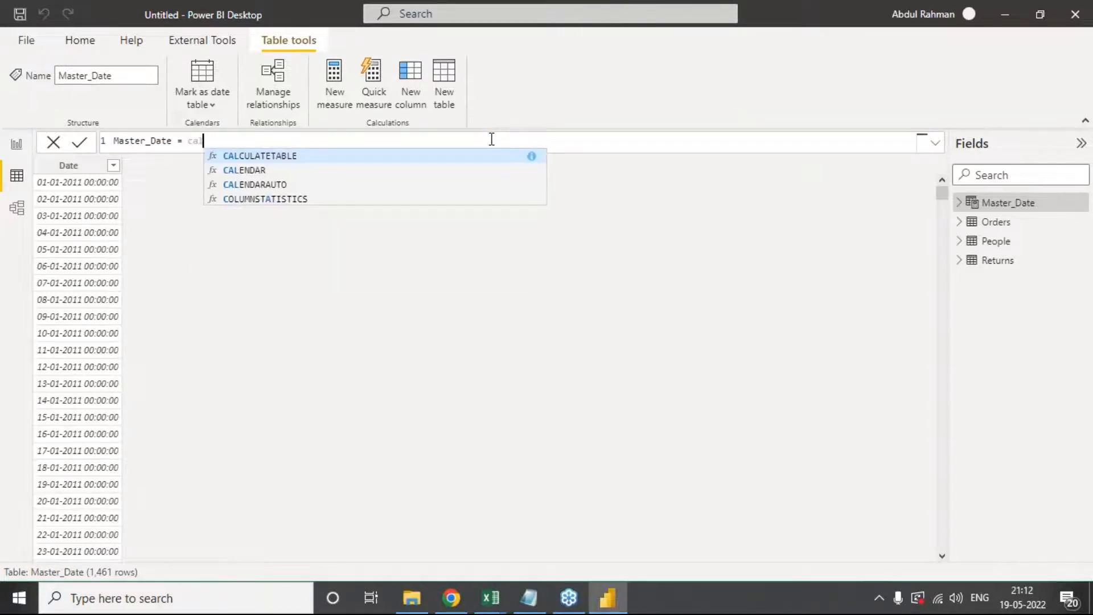
{"action": "key", "text": "Down"}
{"action": "key", "text": "Tab"}
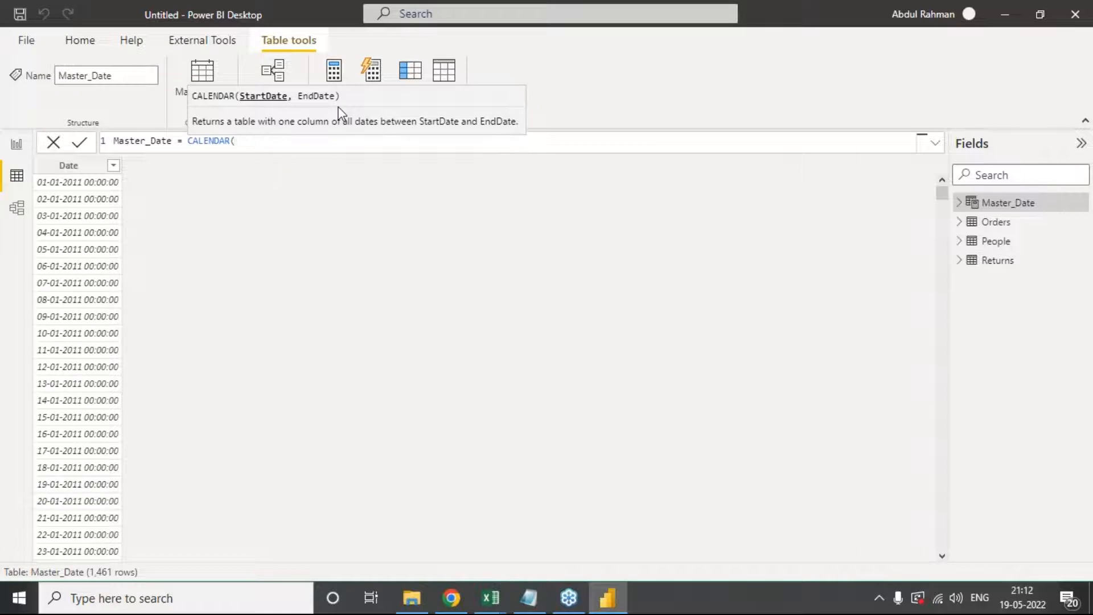
Step: Enter MIN(Orders[Order Date]) as the CALENDAR start date, followed by a comma
{"action": "type", "text": "mi"}
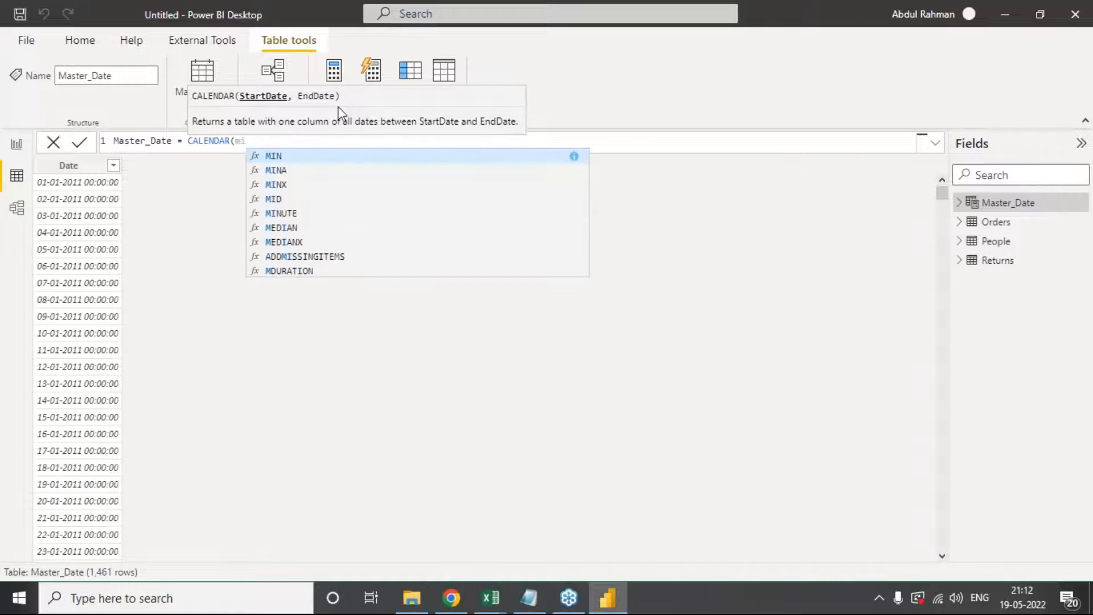
{"action": "type", "text": "n"}
{"action": "key", "text": "Tab"}
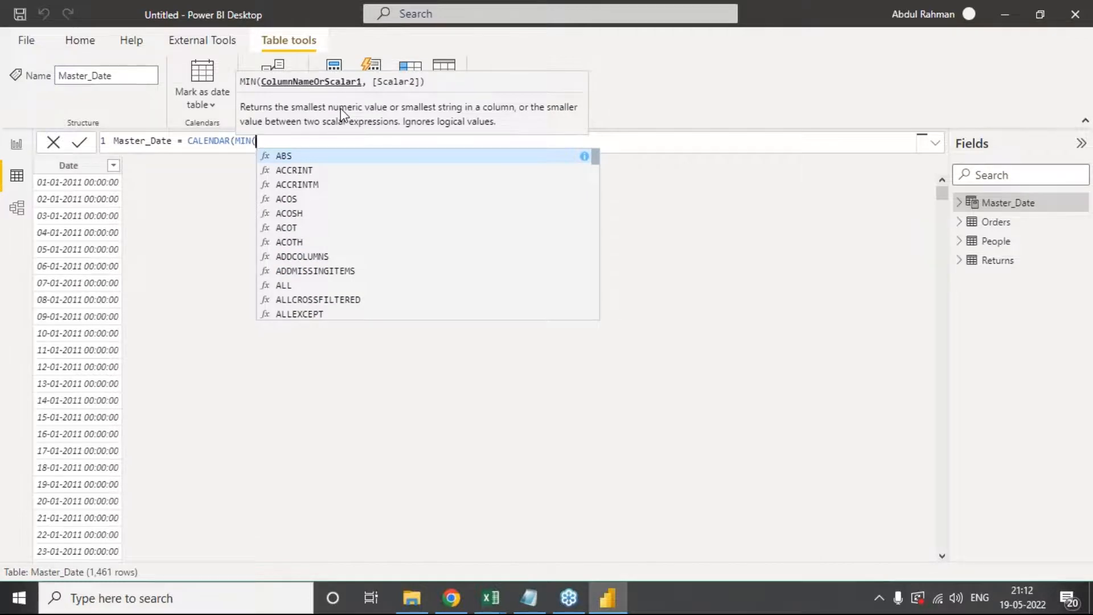
{"action": "type", "text": "order"}
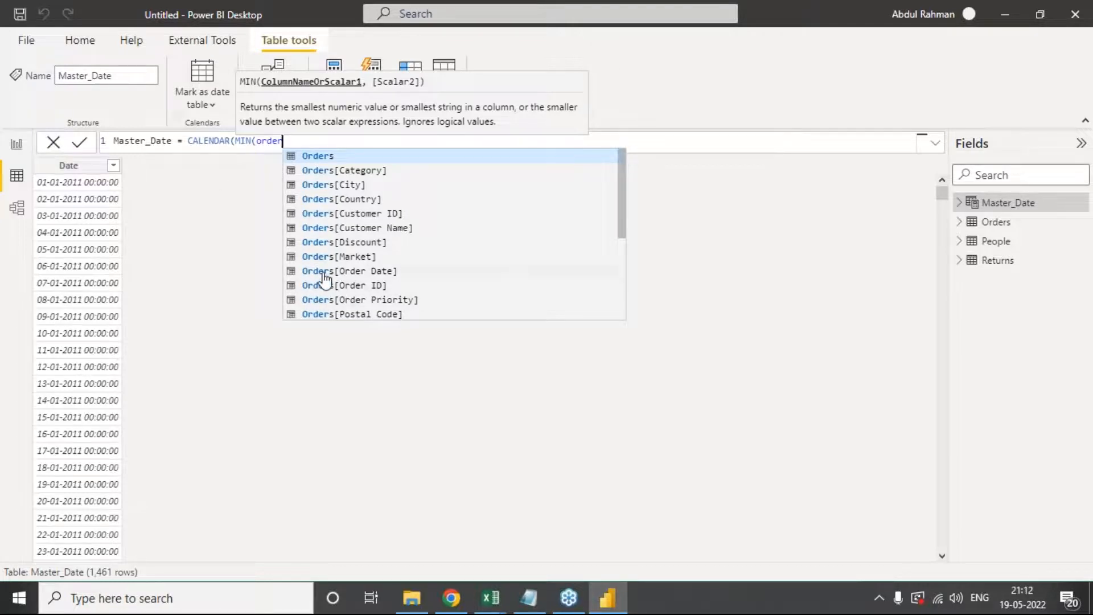
{"action": "left_click", "coordinate": [356, 273]}
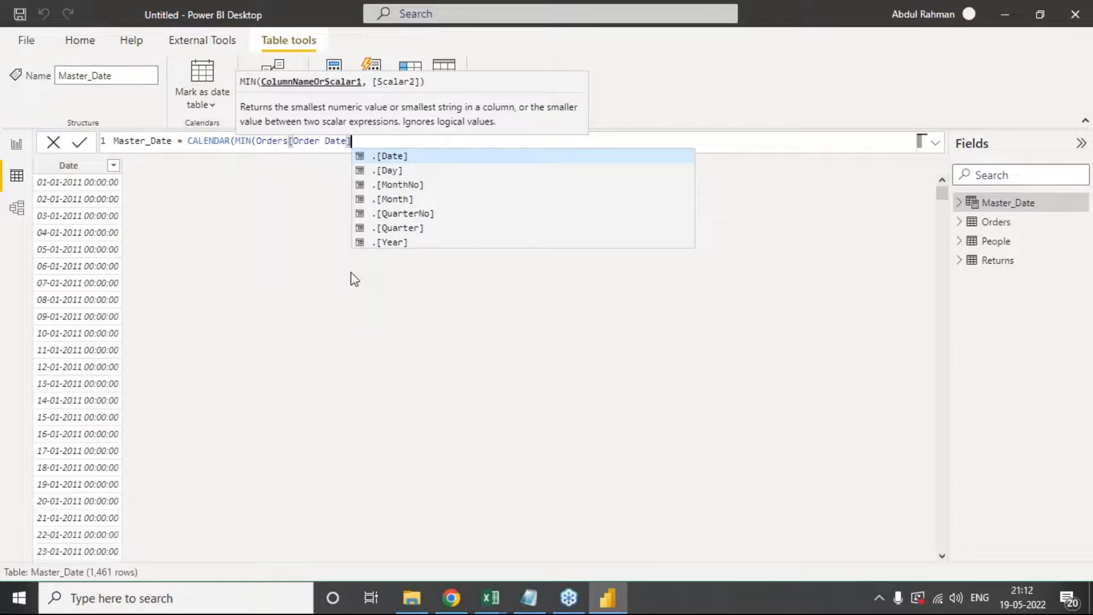
{"action": "type", "text": ")"}
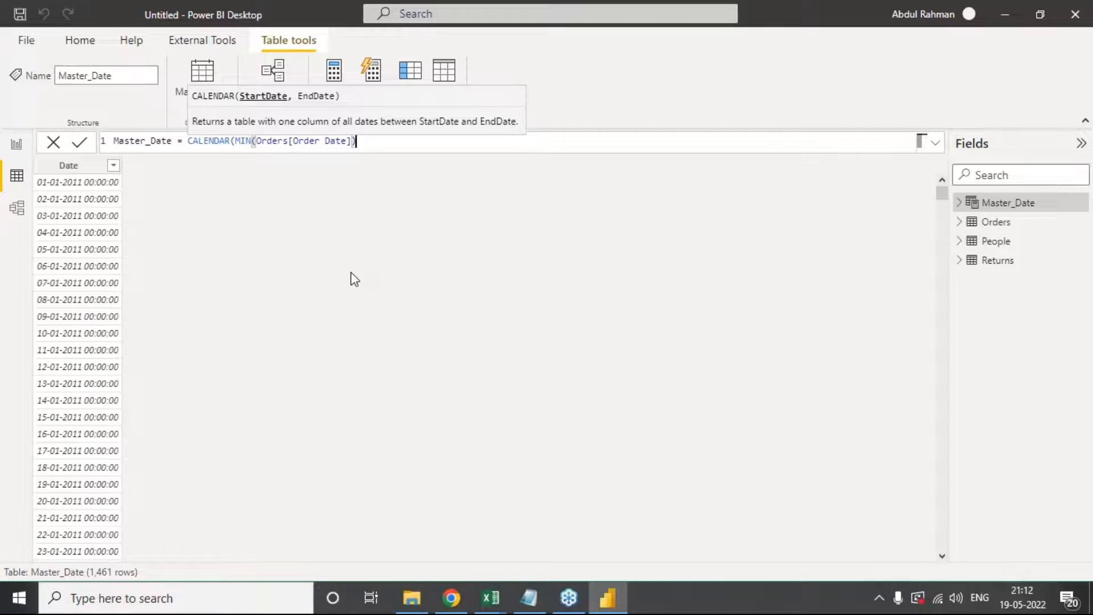
{"action": "left_click_drag", "start_coordinate": [237, 141], "coordinate": [373, 142]}
{"action": "left_click", "coordinate": [376, 143]}
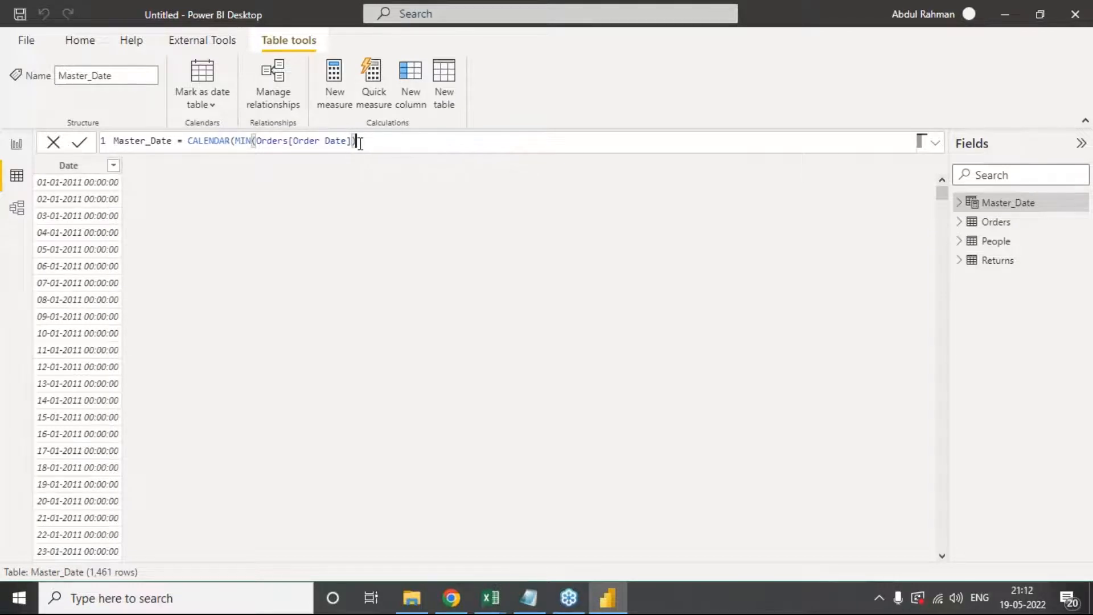
{"action": "key", "text": "BackSpace"}
{"action": "type", "text": ","}
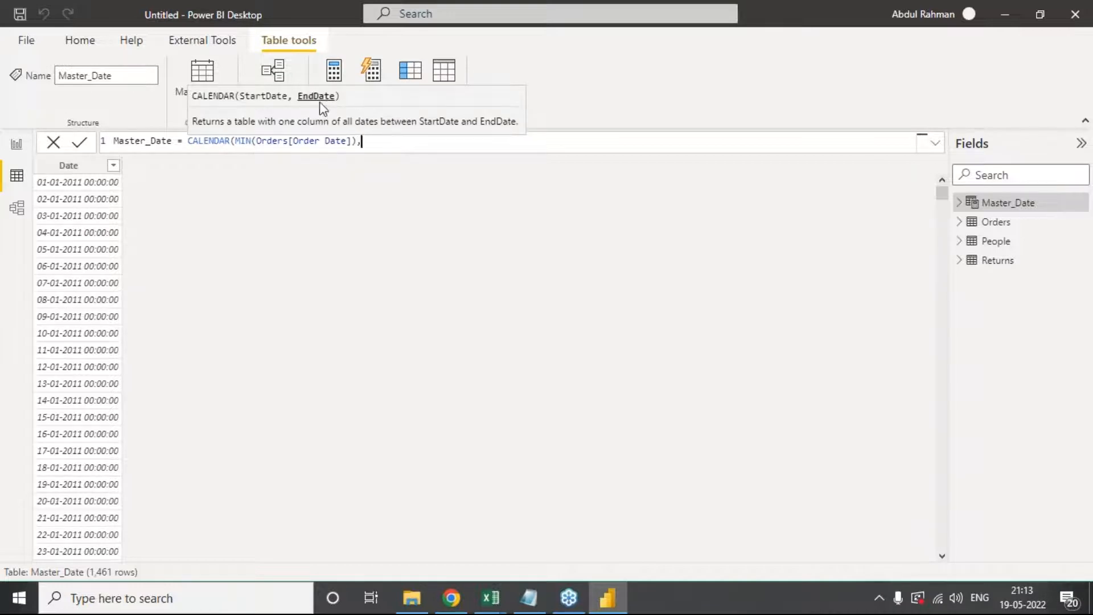
Step: Enter MAX(Orders[Order Date]) as the CALENDAR end date and close the function
{"action": "type", "text": "max"}
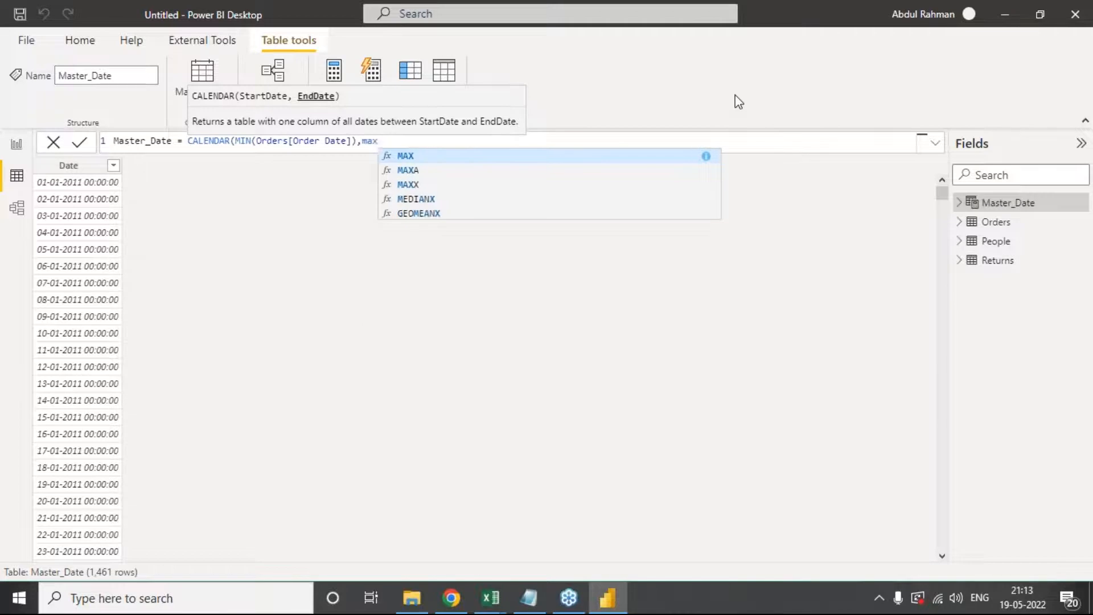
{"action": "key", "text": "Tab"}
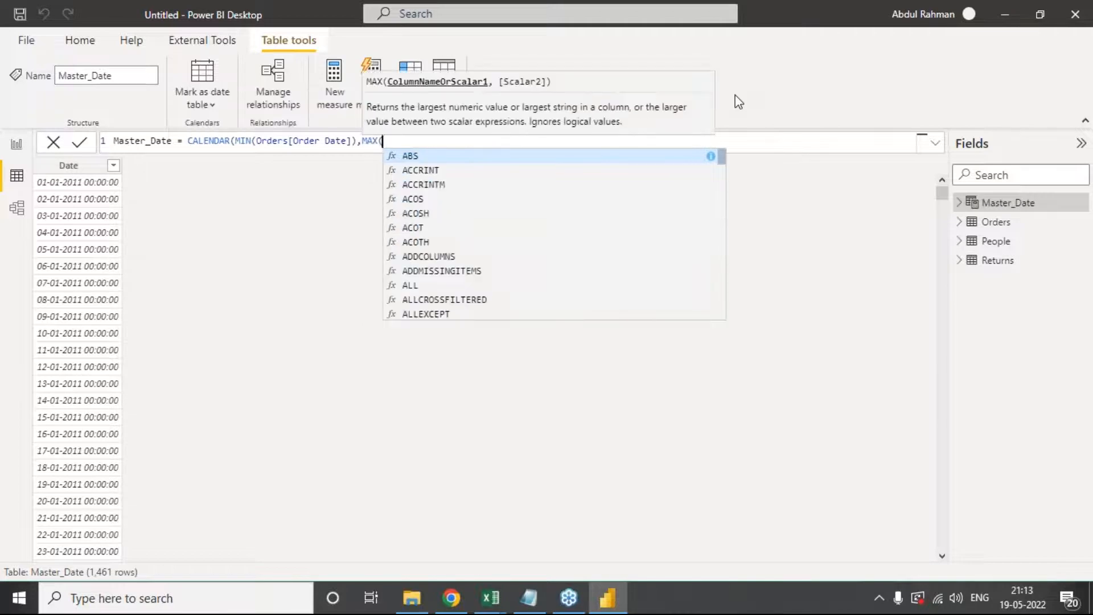
{"action": "type", "text": "orderdate"}
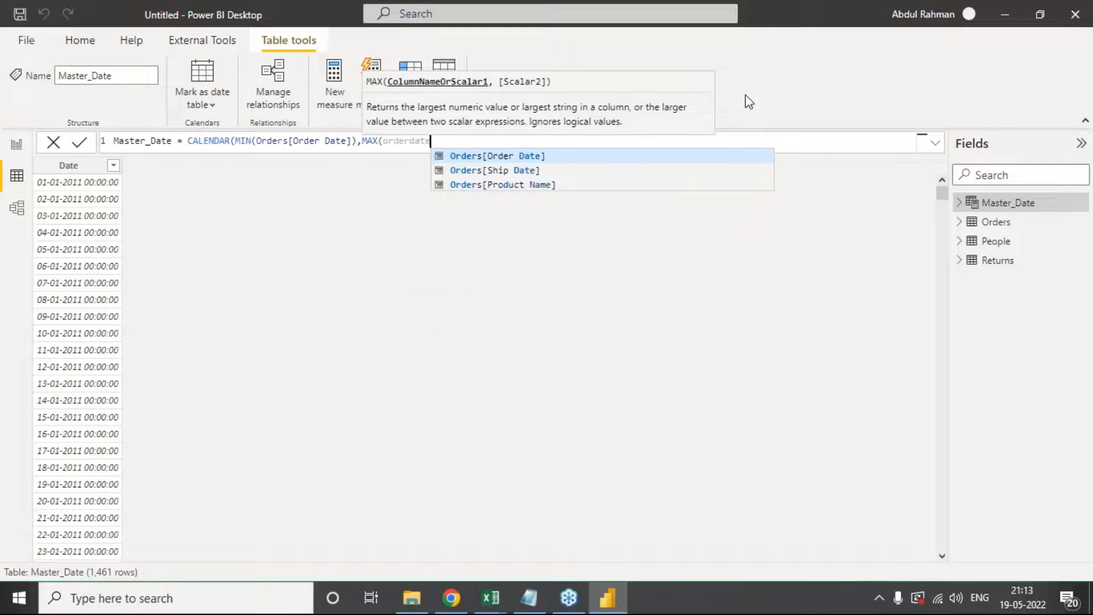
{"action": "key", "text": "Tab"}
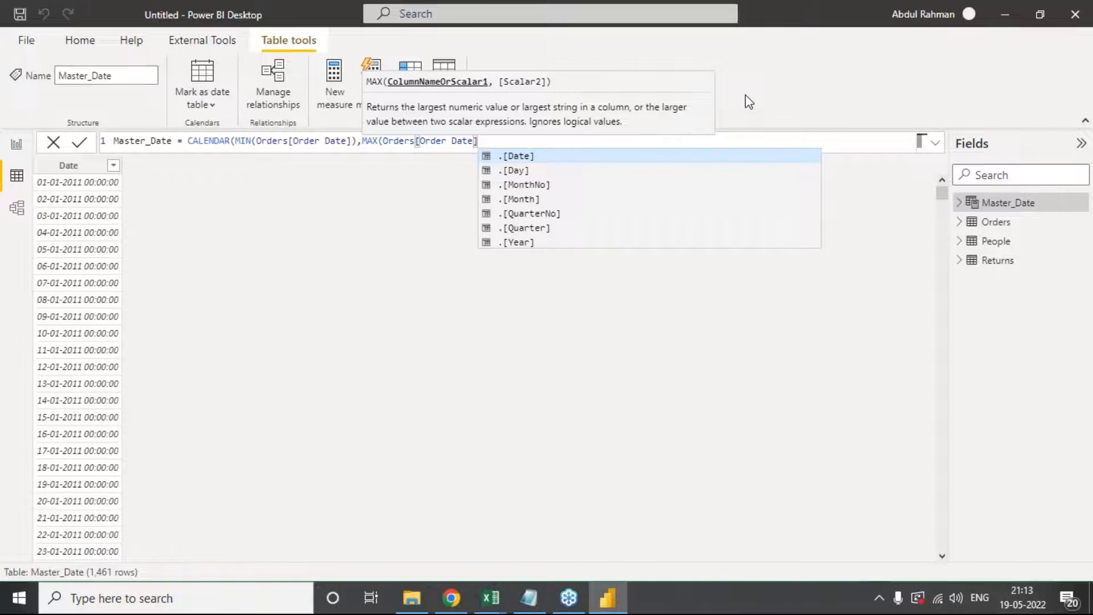
{"action": "type", "text": ")"}
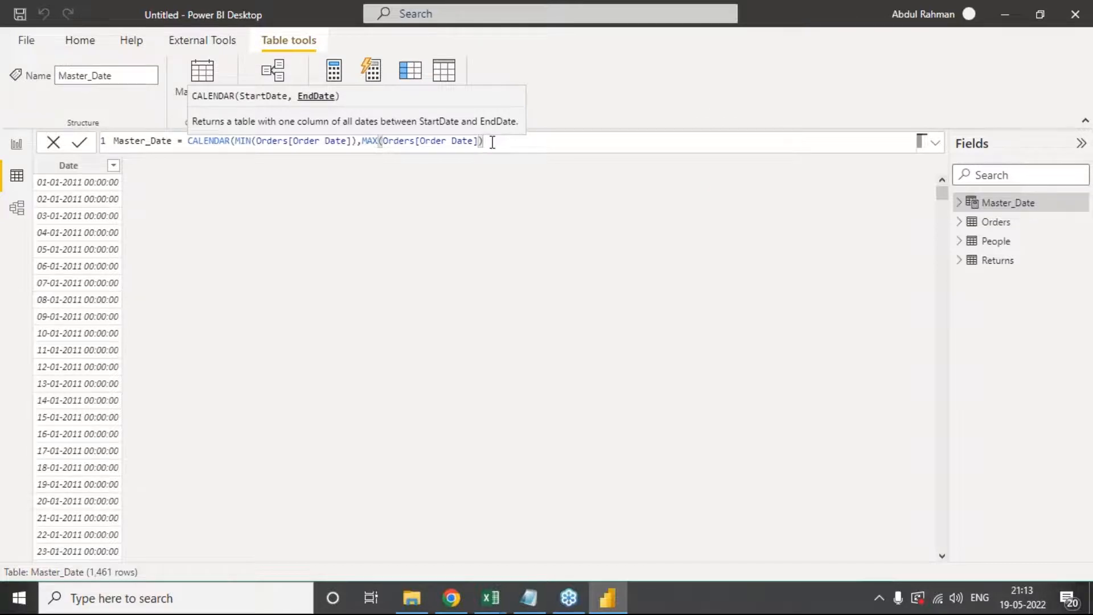
{"action": "type", "text": ")"}
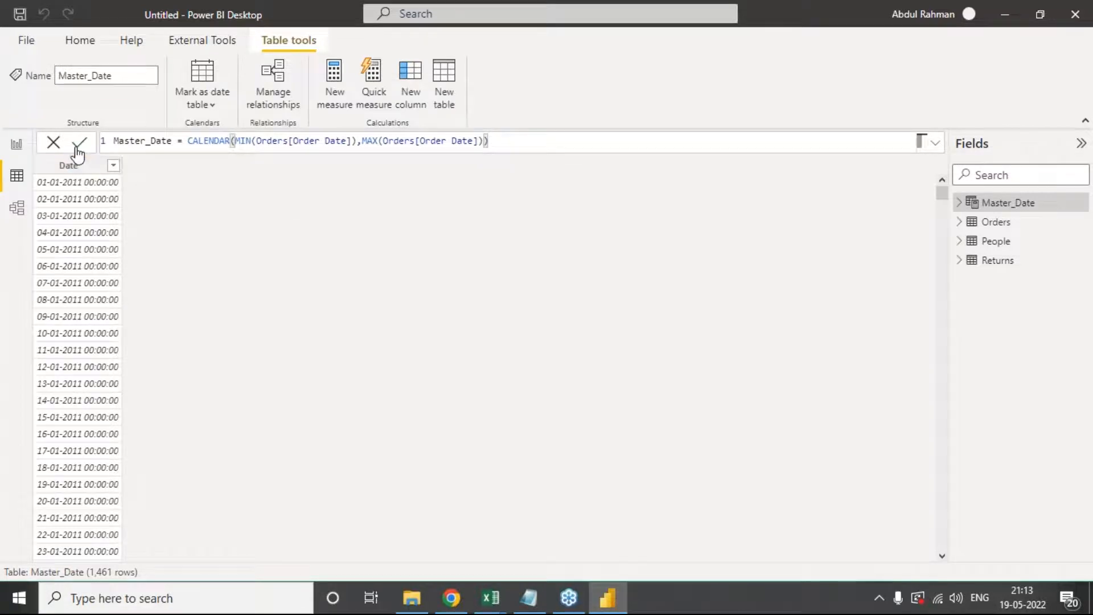
{"action": "key", "text": "BackSpace"}
{"action": "type", "text": ")"}
{"action": "key", "text": "BackSpace"}
{"action": "type", "text": ","}
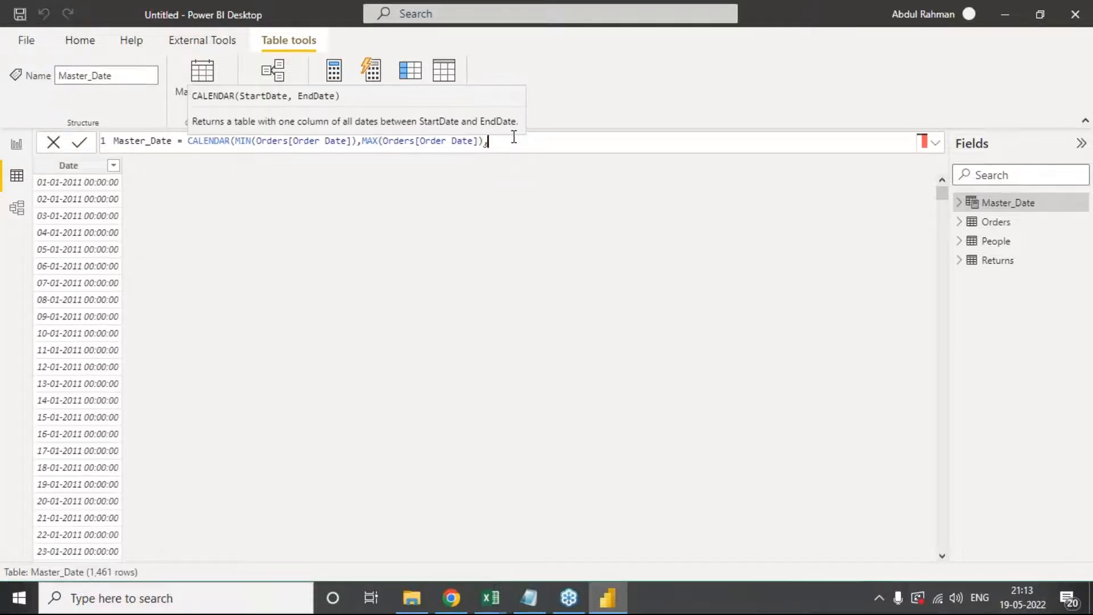
{"action": "type", "text": "ord"}
{"action": "key", "text": "BackSpace"}
{"action": "key", "text": "BackSpace"}
{"action": "key", "text": "BackSpace"}
{"action": "key", "text": "BackSpace"}
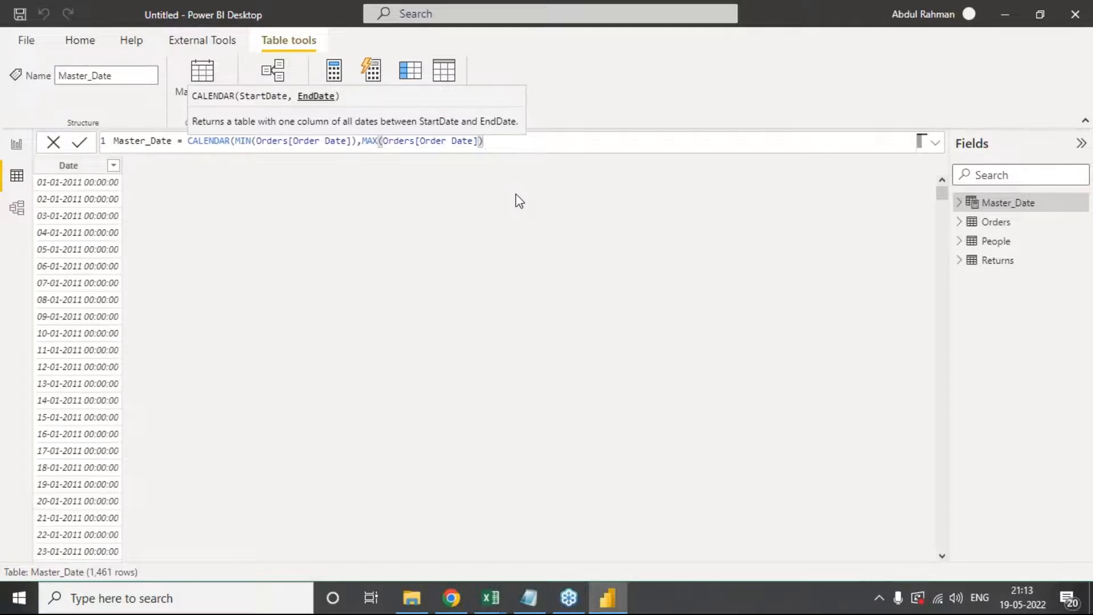
{"action": "type", "text": ",dafdaksfa"}
{"action": "type", "text": "safdsaf"}
{"action": "key", "text": "BackSpace"}
{"action": "key", "text": "BackSpace"}
{"action": "key", "text": "BackSpace"}
{"action": "key", "text": "BackSpace"}
{"action": "key", "text": "BackSpace"}
{"action": "key", "text": "BackSpace"}
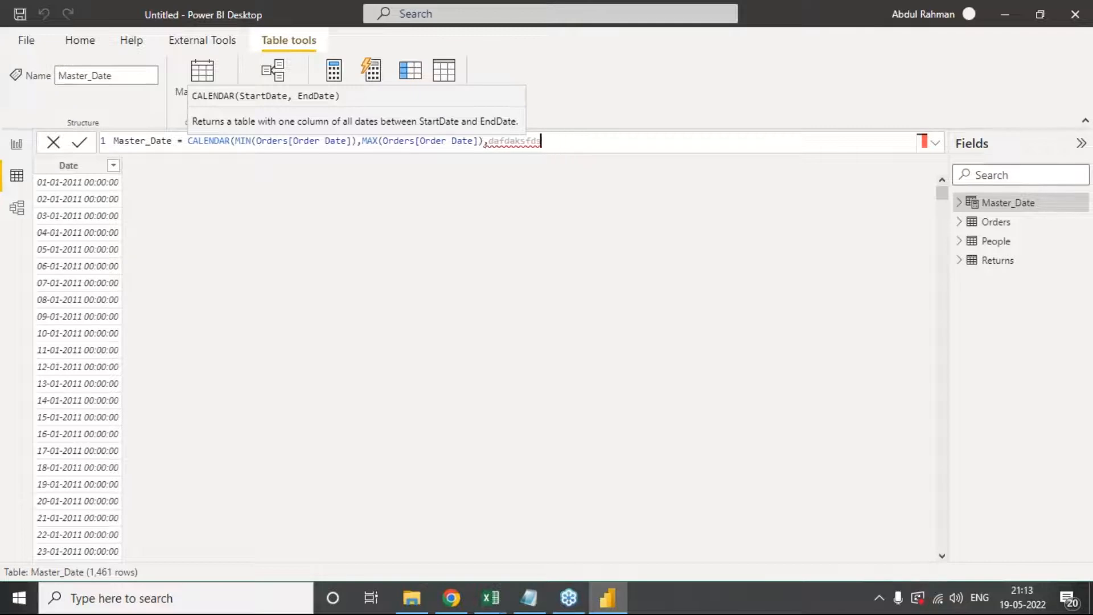
{"action": "key", "text": "BackSpace"}
{"action": "key", "text": "BackSpace"}
{"action": "key", "text": "BackSpace"}
{"action": "key", "text": "BackSpace"}
Step: Try a SUM function as a third argument of the CALENDAR formula, and restore the formula's closing parenthesis
{"action": "type", "text": "sum"}
{"action": "key", "text": "Tab"}
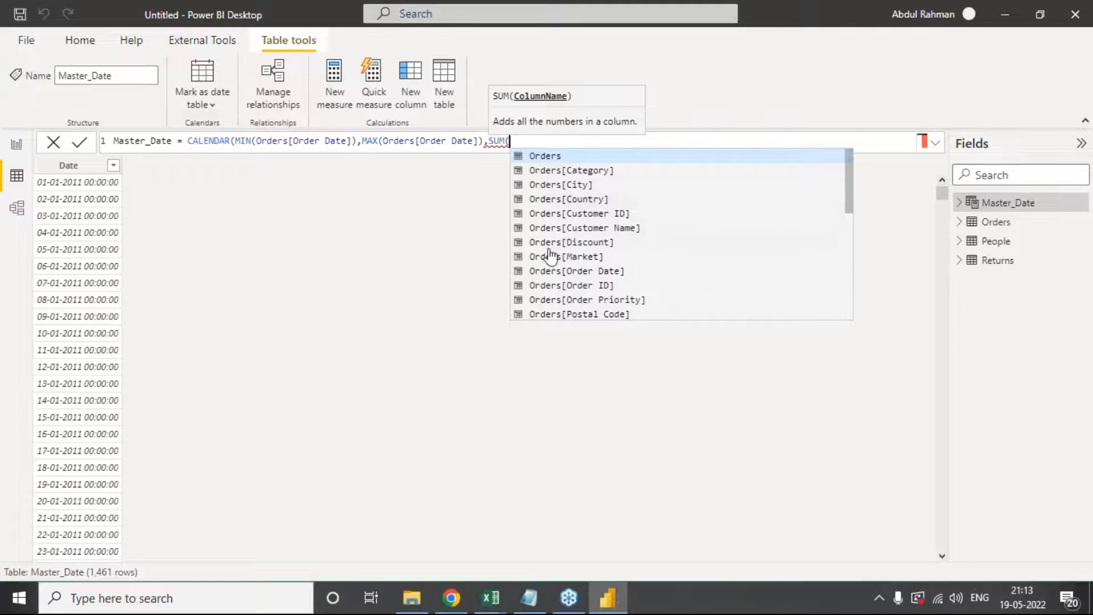
{"action": "left_click", "coordinate": [210, 141]}
{"action": "left_click", "coordinate": [523, 140]}
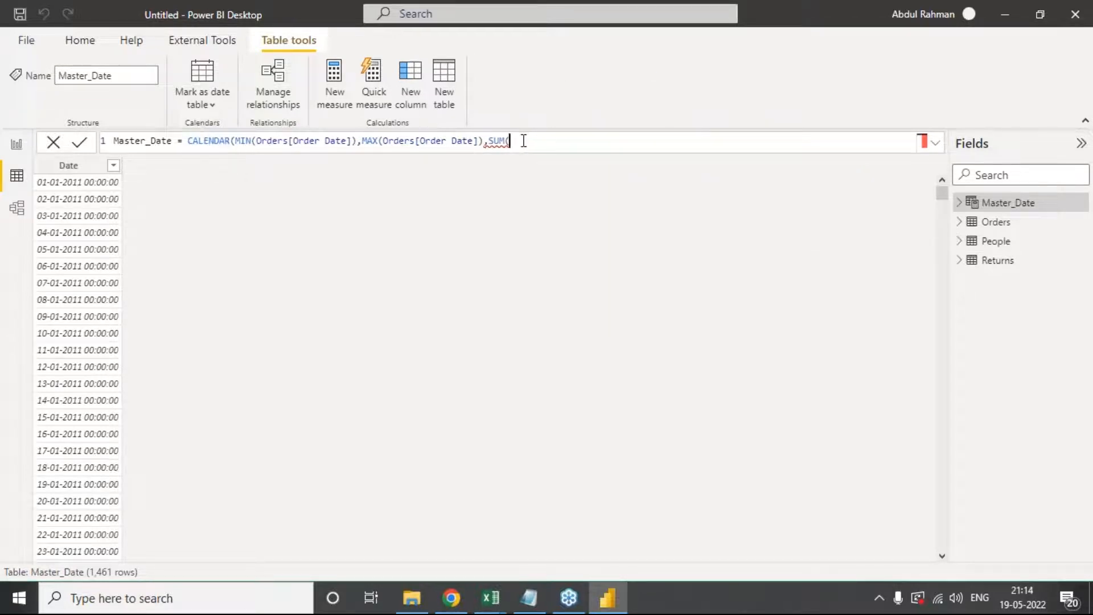
{"action": "left_click", "coordinate": [231, 142]}
{"action": "left_click", "coordinate": [531, 142]}
{"action": "key", "text": "BackSpace"}
{"action": "key", "text": "BackSpace"}
{"action": "key", "text": "BackSpace"}
{"action": "key", "text": "BackSpace"}
{"action": "key", "text": "BackSpace"}
{"action": "type", "text": ")"}
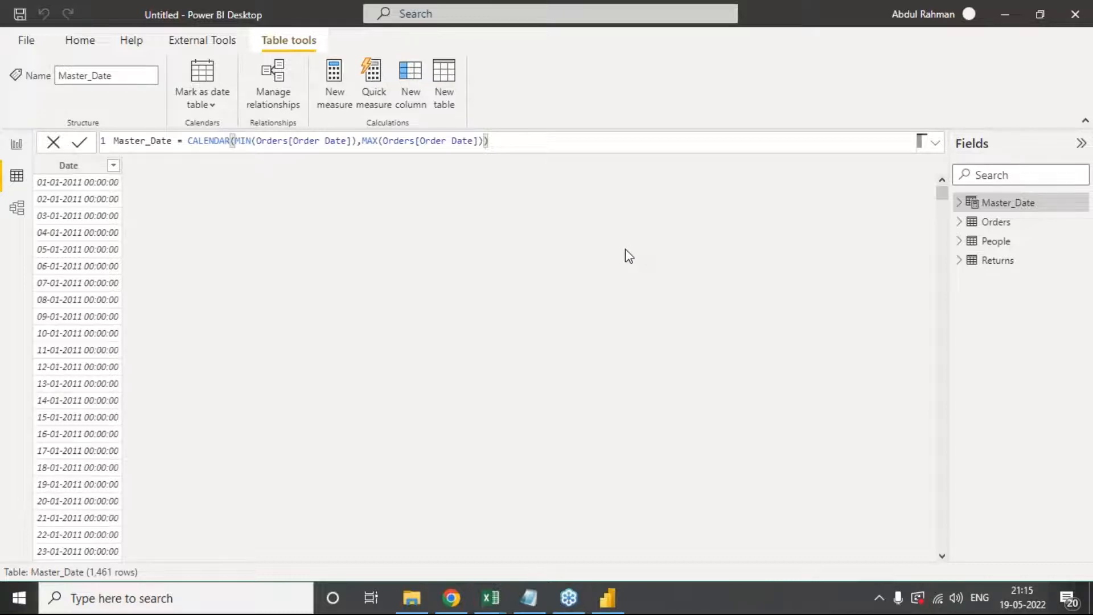
Step: Examine the table name, the CALENDAR expression and its Order Date reference in the Master_Date formula
{"action": "left_click", "coordinate": [192, 141]}
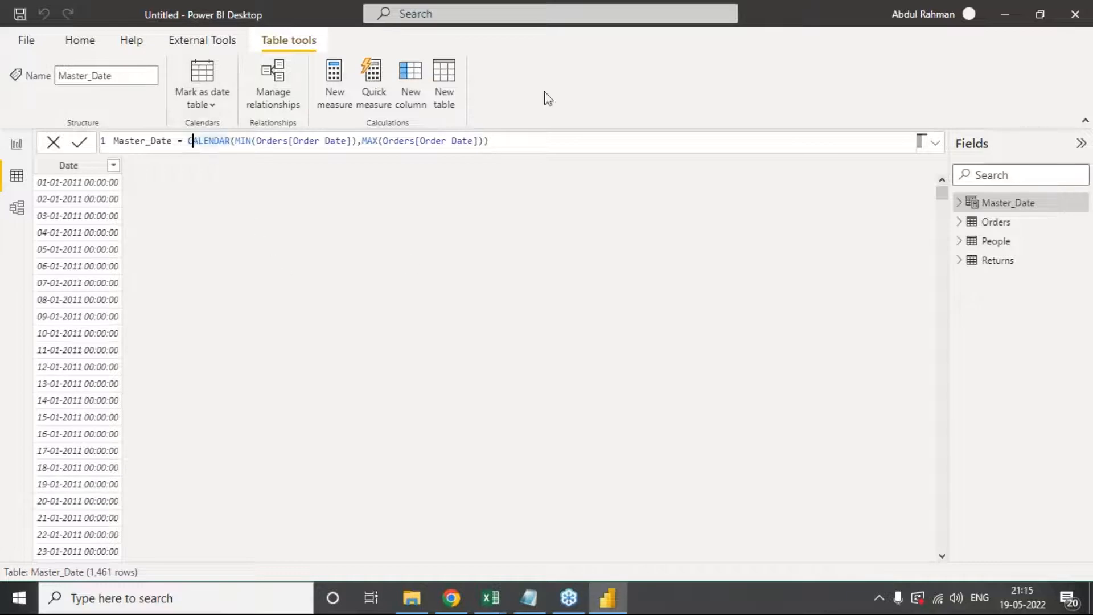
{"action": "left_click", "coordinate": [120, 140]}
{"action": "left_click", "coordinate": [117, 141]}
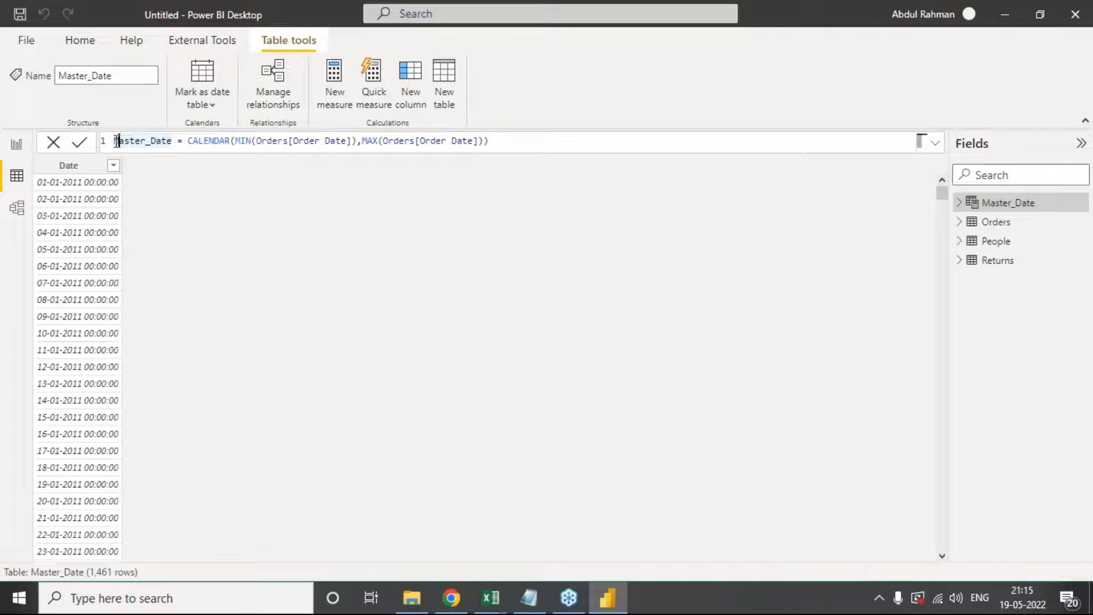
{"action": "left_click_drag", "start_coordinate": [115, 141], "coordinate": [174, 140]}
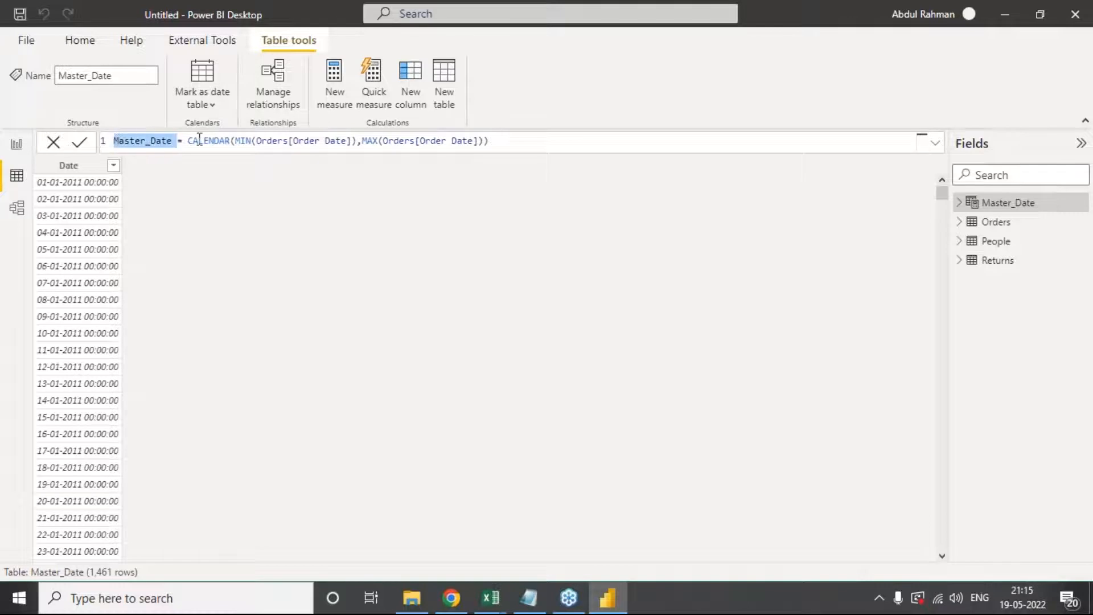
{"action": "left_click", "coordinate": [198, 140]}
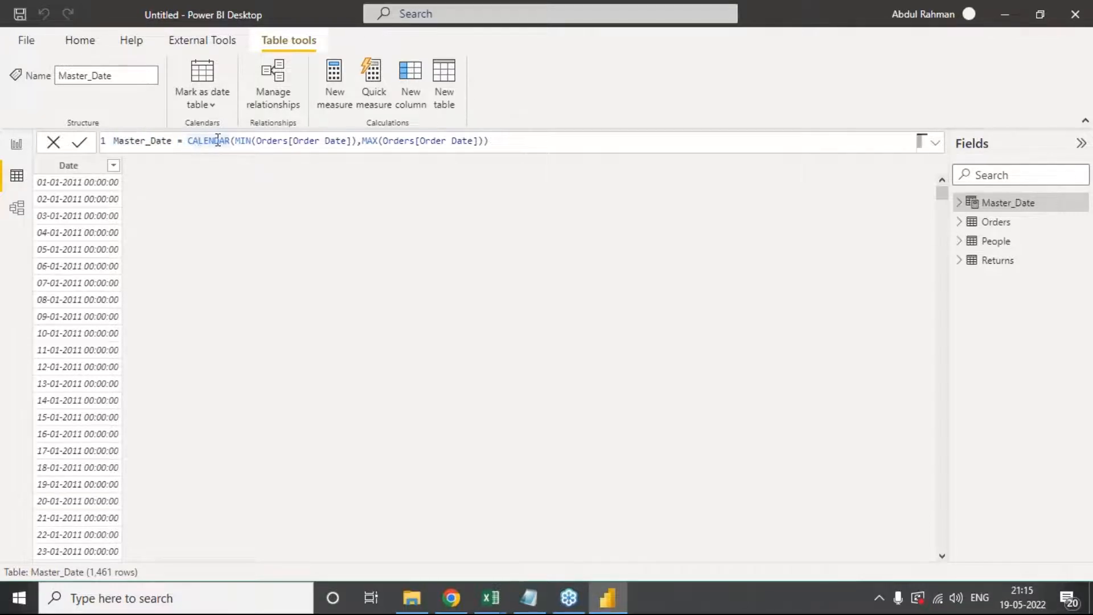
{"action": "left_click", "coordinate": [173, 141]}
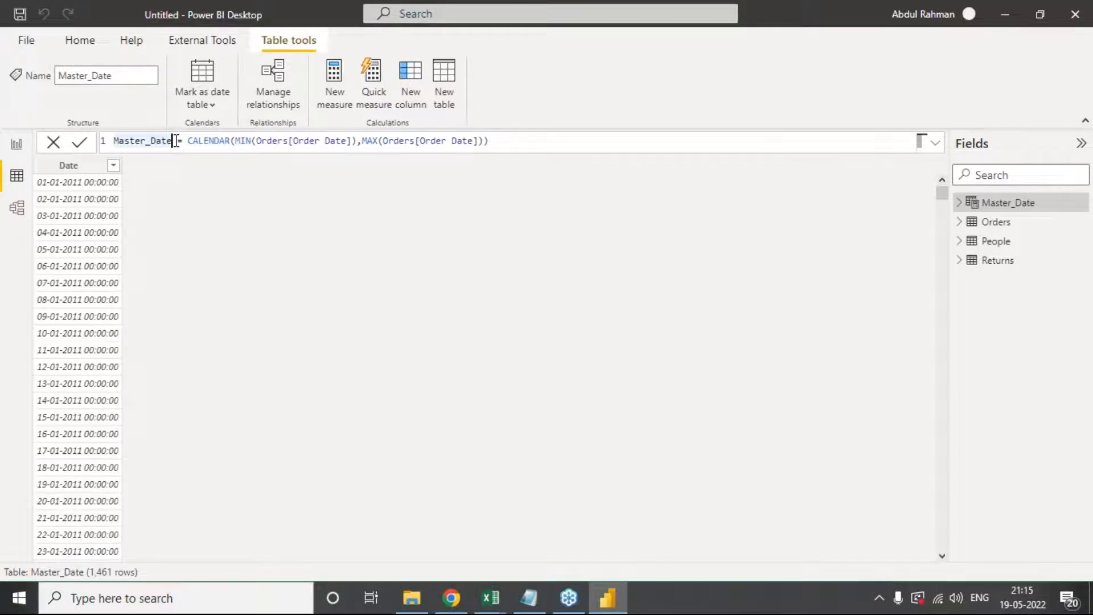
{"action": "left_click_drag", "start_coordinate": [189, 141], "coordinate": [437, 137]}
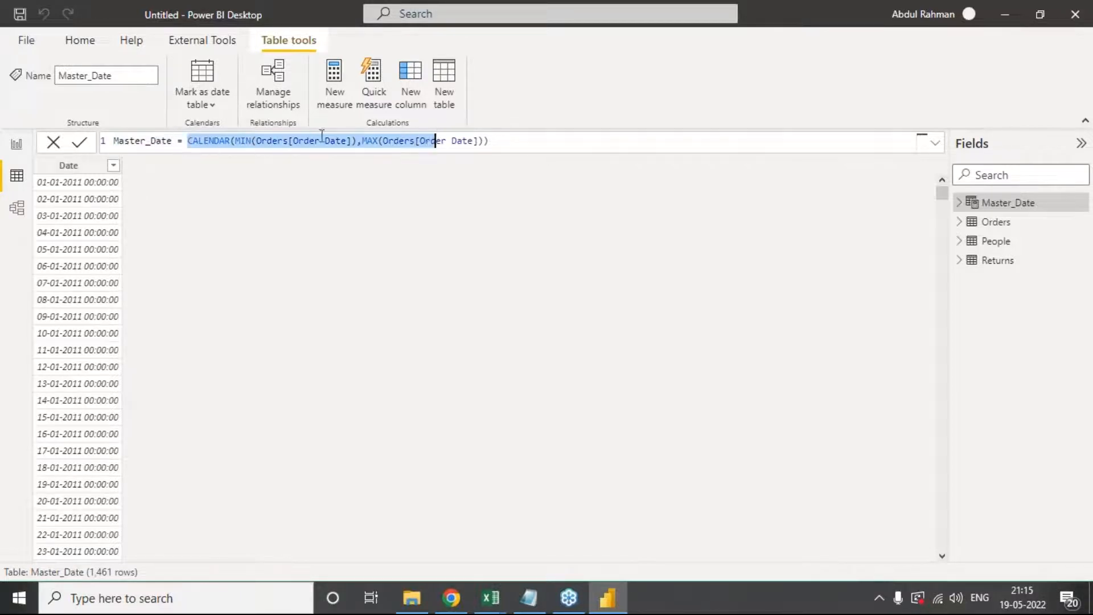
{"action": "double_click", "coordinate": [159, 140]}
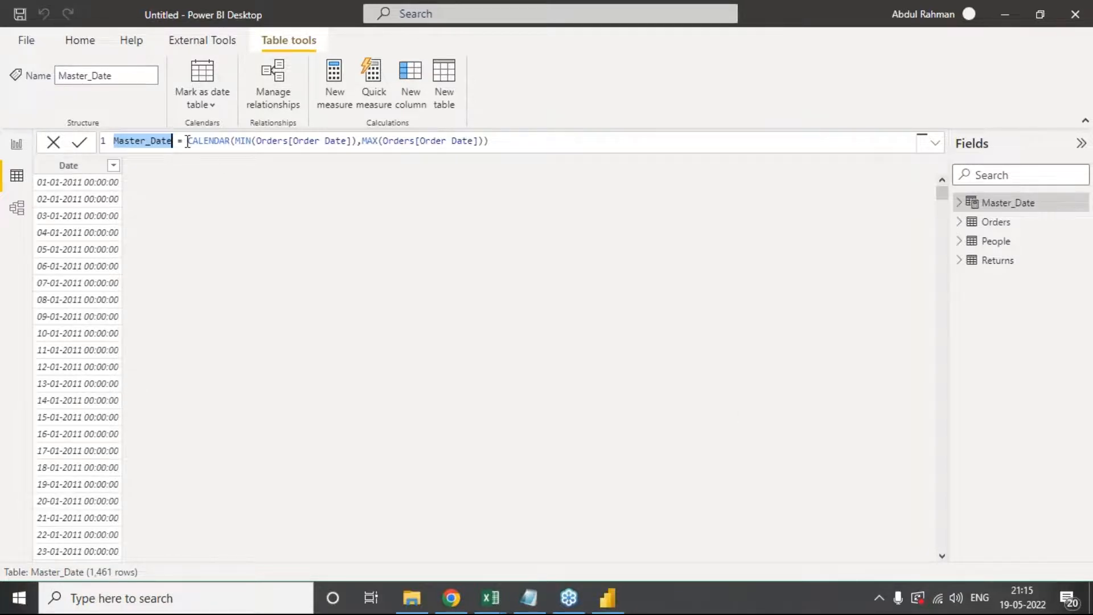
{"action": "left_click_drag", "start_coordinate": [190, 142], "coordinate": [504, 142]}
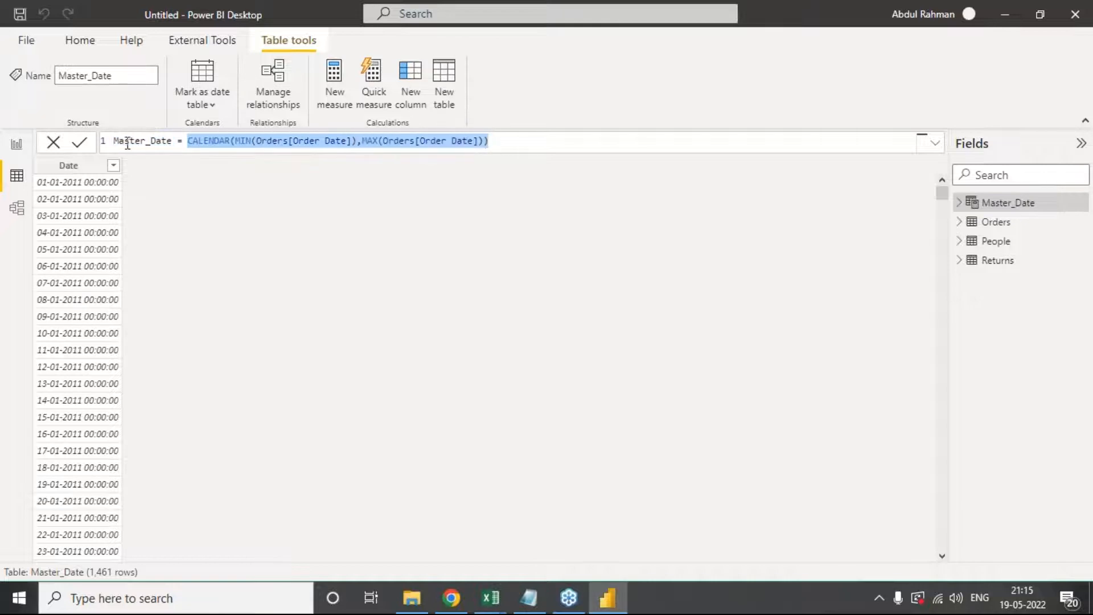
{"action": "left_click_drag", "start_coordinate": [178, 140], "coordinate": [114, 140]}
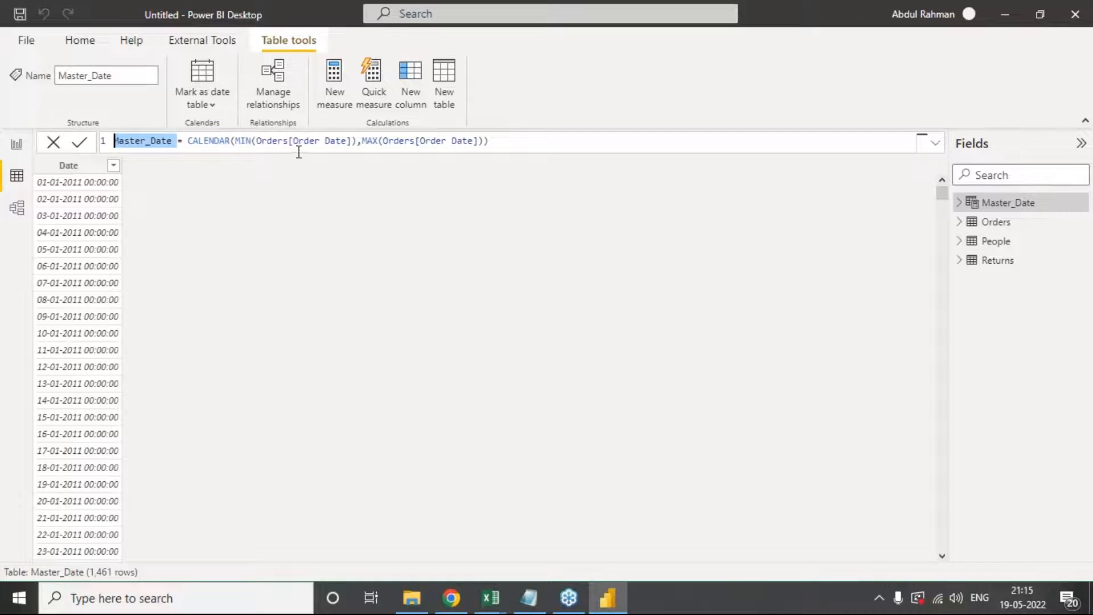
{"action": "left_click_drag", "start_coordinate": [296, 142], "coordinate": [342, 141]}
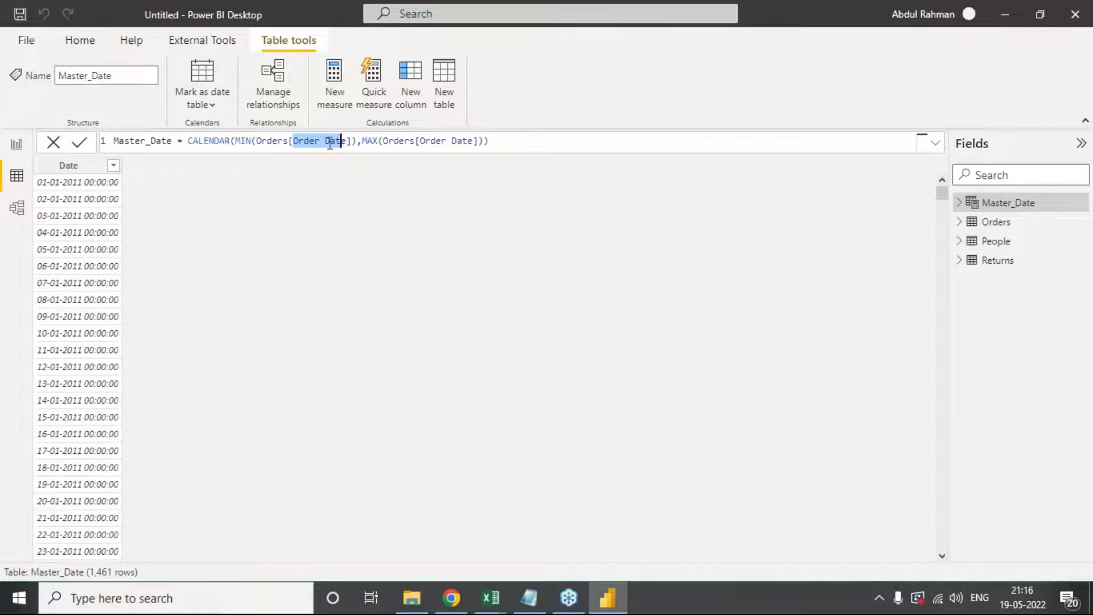
Step: Try the Order ID column inside the MIN function of the Master_Date formula, and restore Order Date
{"action": "left_click_drag", "start_coordinate": [326, 141], "coordinate": [345, 141]}
{"action": "type", "text": "id"}
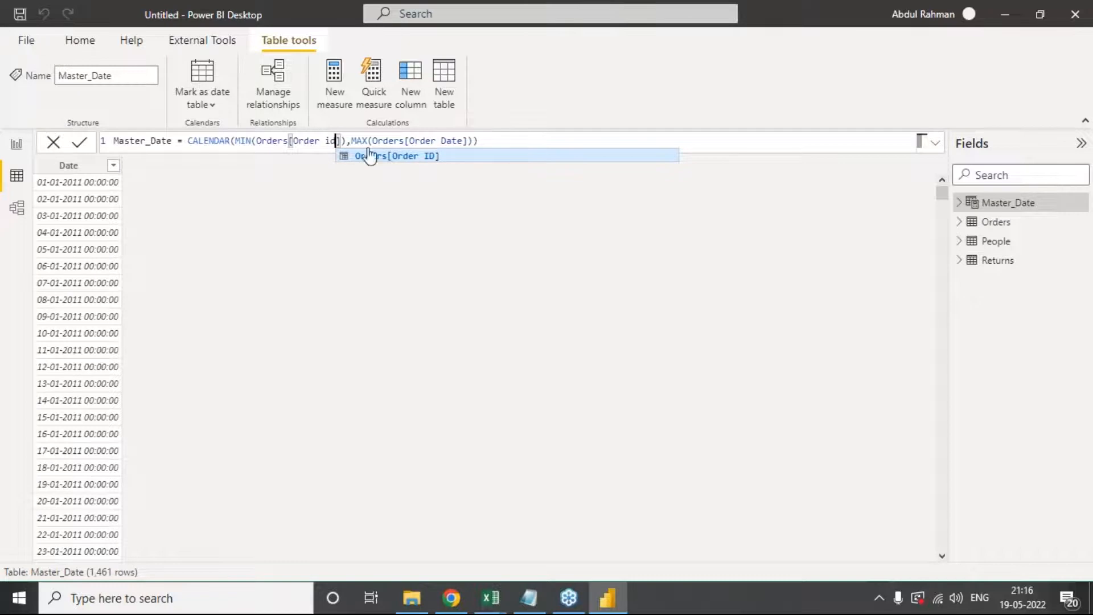
{"action": "double_click", "coordinate": [338, 140]}
{"action": "type", "text": "date"}
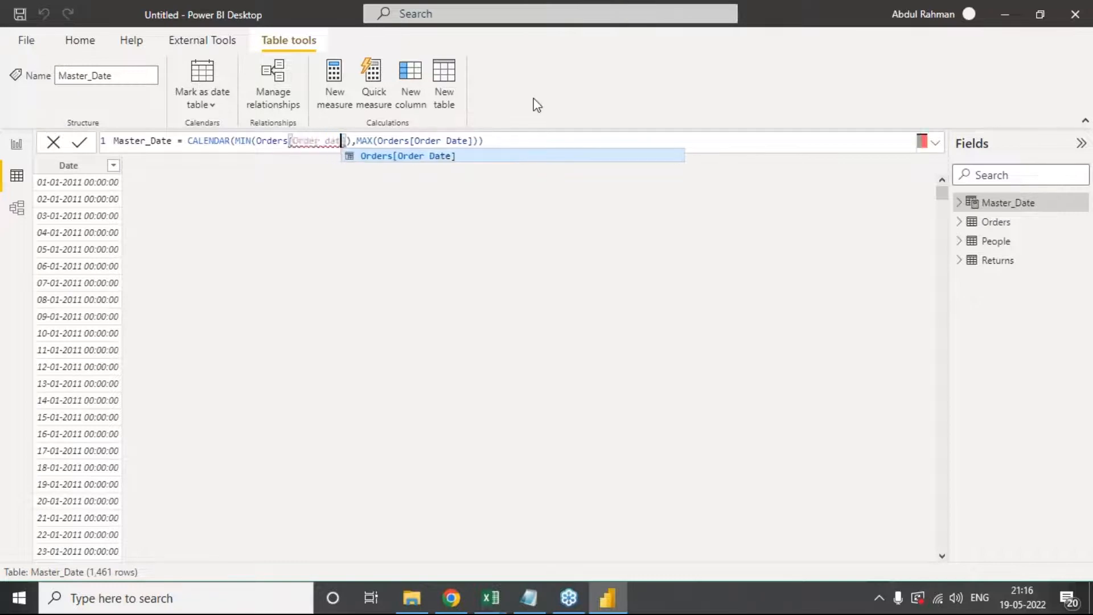
{"action": "key", "text": "Tab"}
{"action": "left_click", "coordinate": [510, 140]}
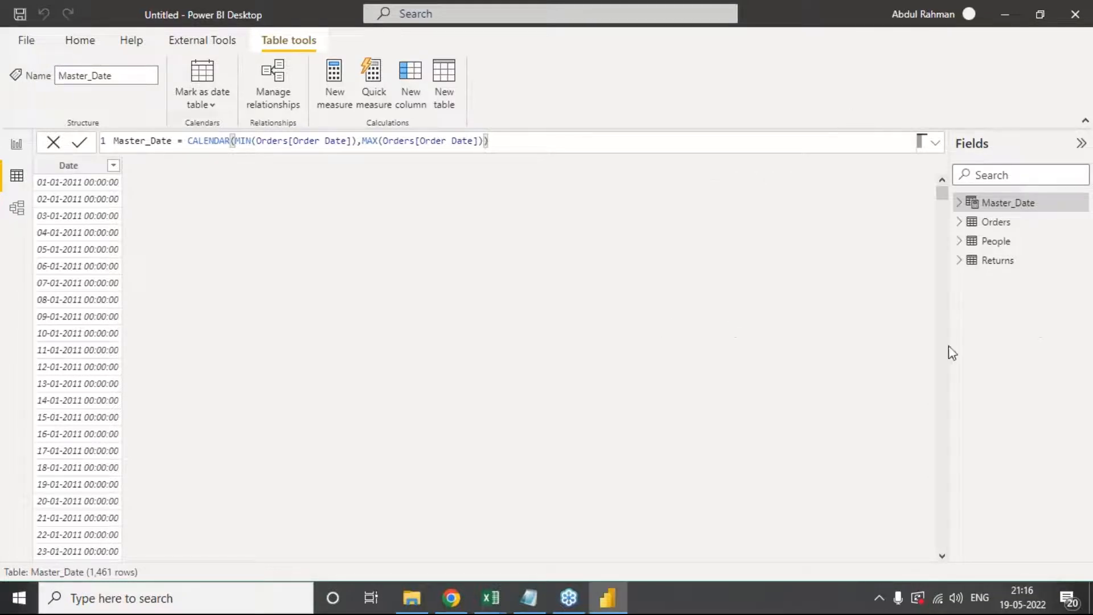
Step: Add a calculated column named Month to the Master_Date table and begin its formula with the MONTH function
{"action": "double_click", "coordinate": [91, 166]}
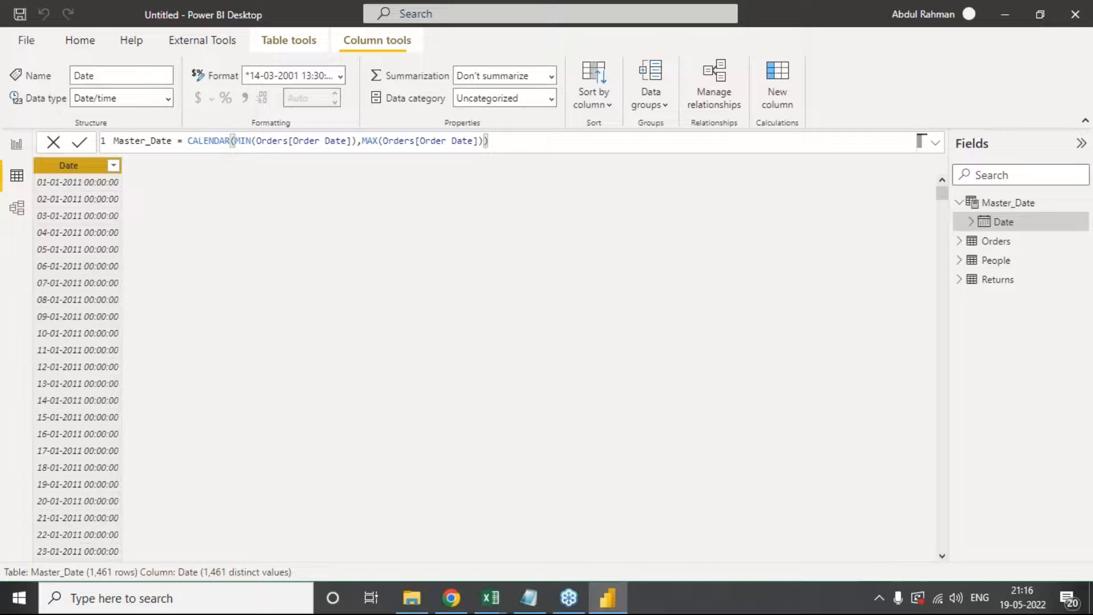
{"action": "left_click", "coordinate": [240, 214]}
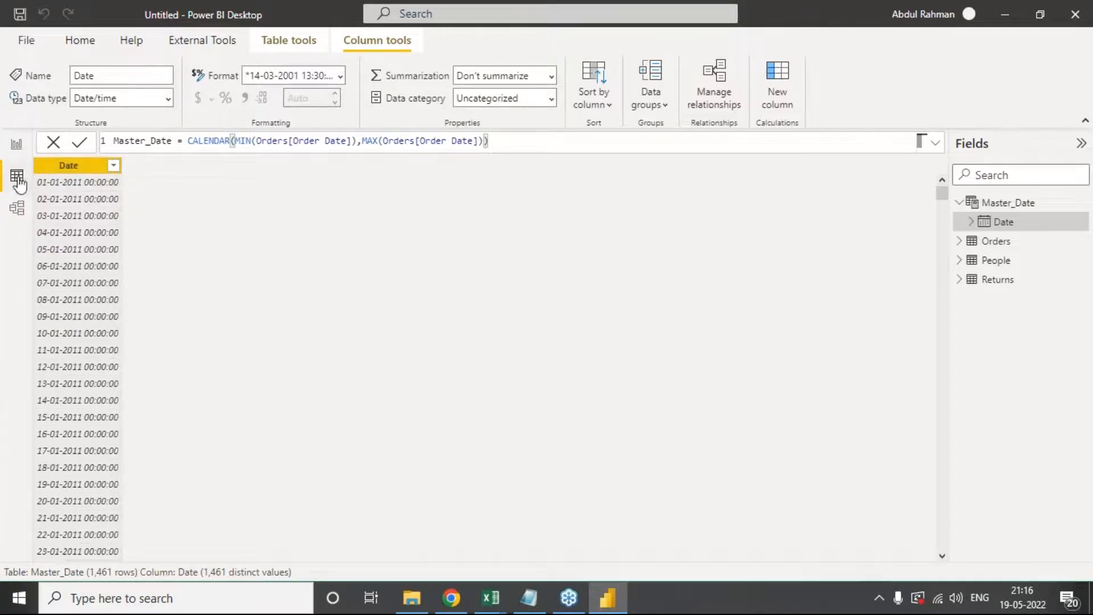
{"action": "left_click", "coordinate": [296, 41]}
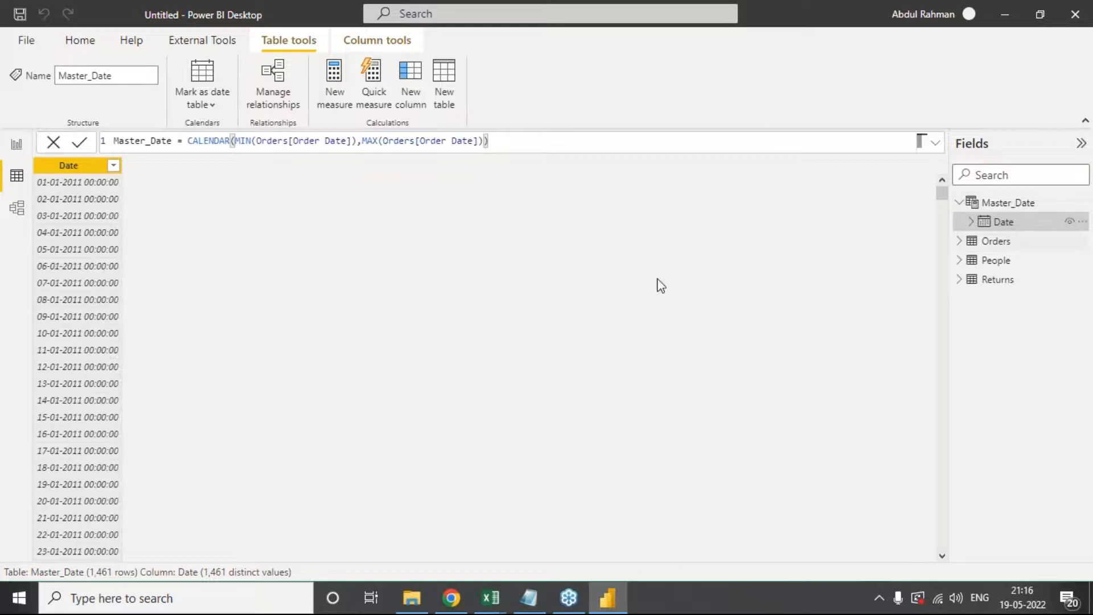
{"action": "left_click", "coordinate": [411, 85]}
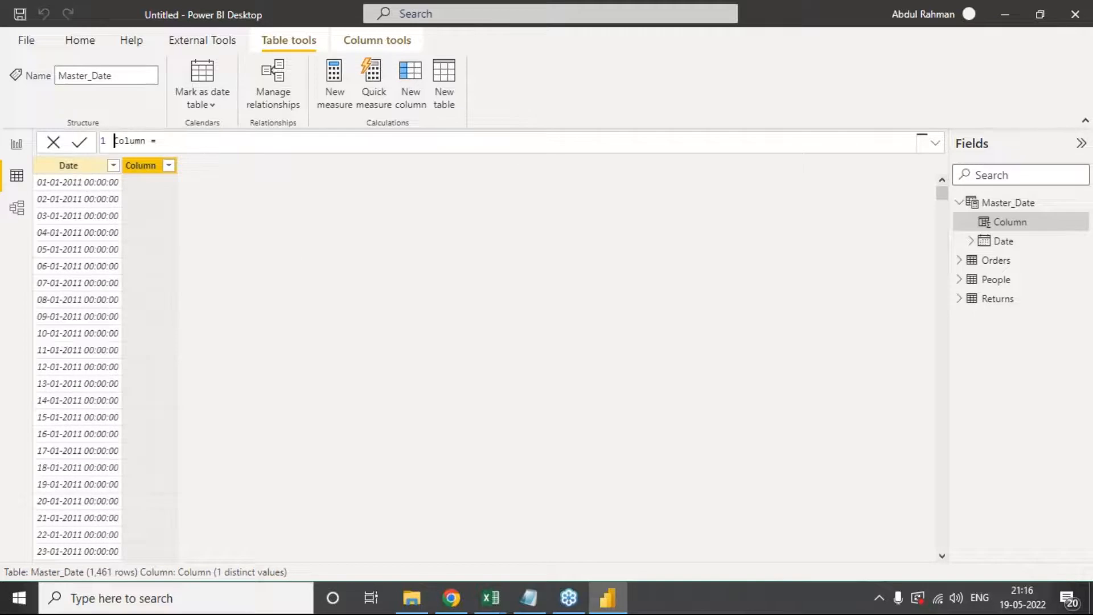
{"action": "double_click", "coordinate": [130, 142]}
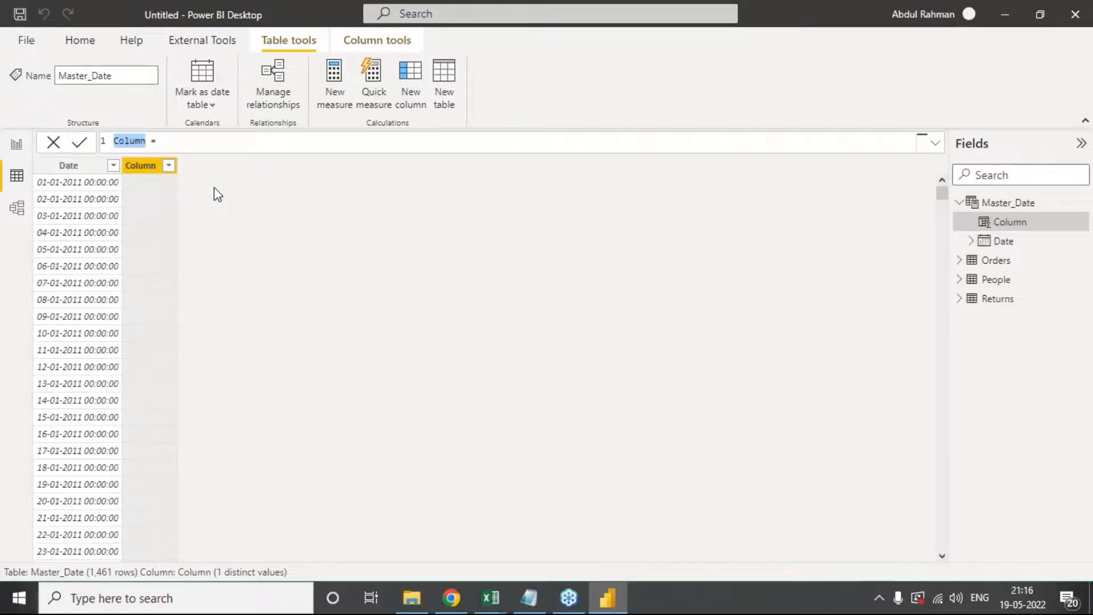
{"action": "type", "text": "Month"}
{"action": "key", "text": "Right"}
{"action": "key", "text": "Right"}
{"action": "key", "text": "Right"}
{"action": "type", "text": "month"}
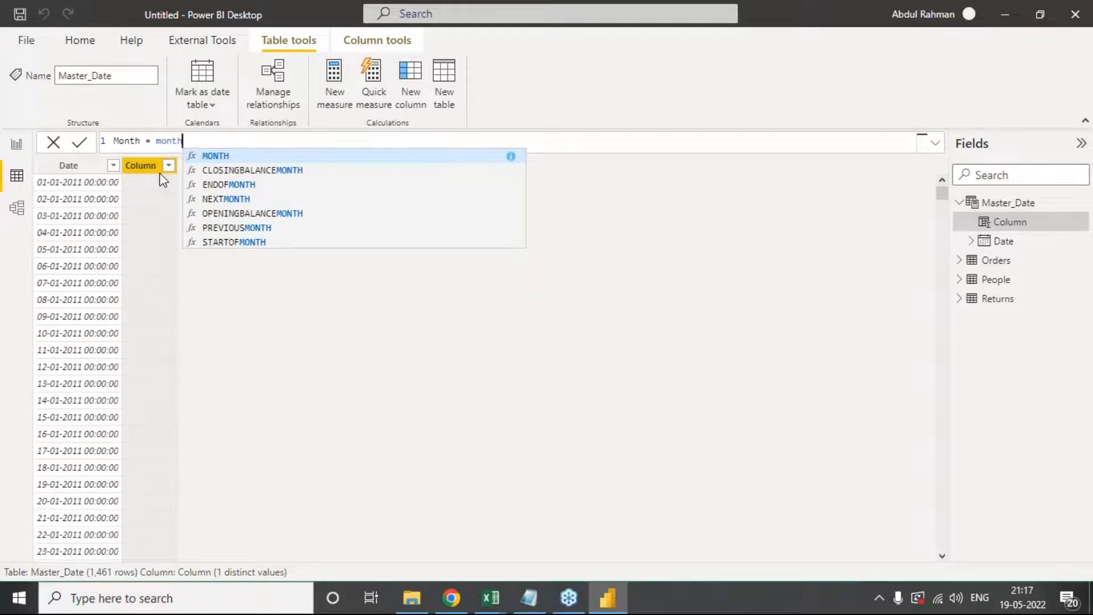
{"action": "left_click", "coordinate": [213, 159]}
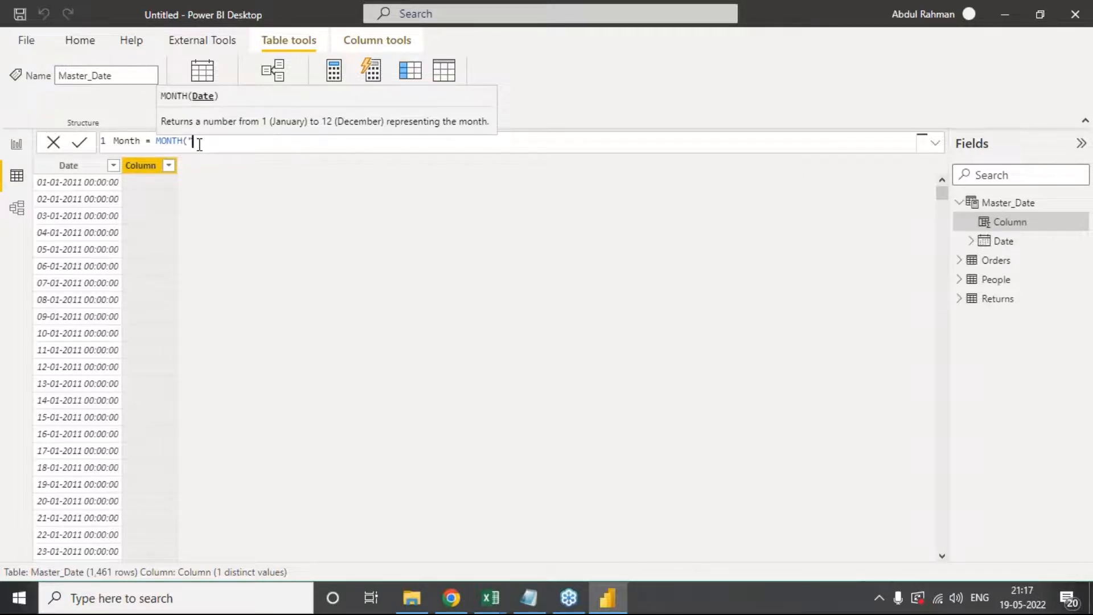
Step: Try the text "January" as the argument of the MONTH function, and clear it from the formula
{"action": "type", "text": "January\")"}
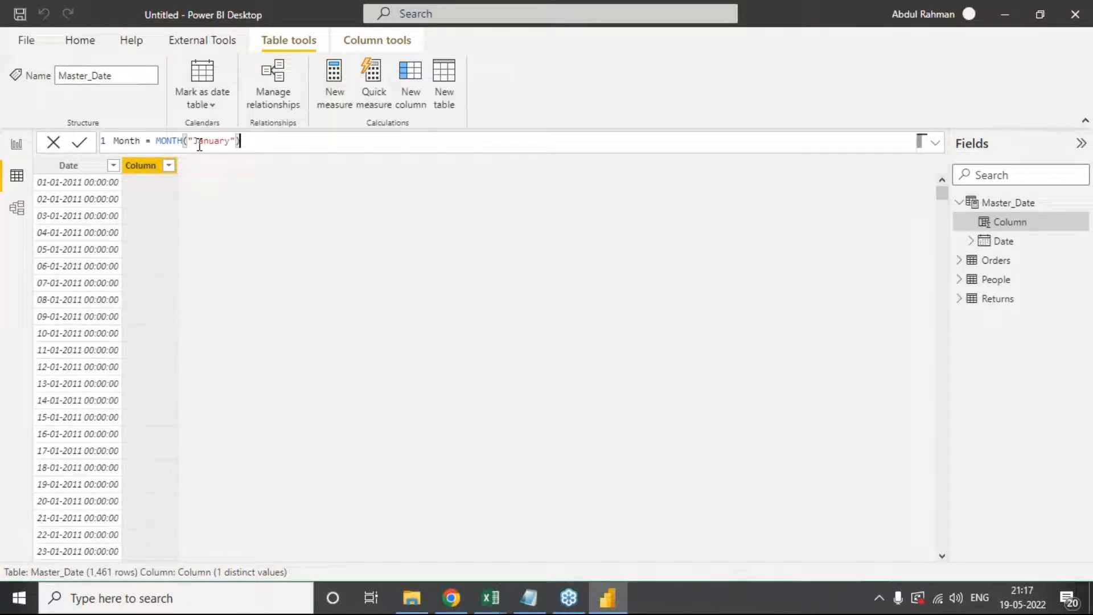
{"action": "left_click", "coordinate": [194, 147]}
{"action": "key", "text": "Right"}
{"action": "key", "text": "Right"}
{"action": "key", "text": "Right"}
{"action": "key", "text": "Delete"}
{"action": "key", "text": "BackSpace"}
{"action": "key", "text": "BackSpace"}
{"action": "key", "text": "BackSpace"}
{"action": "key", "text": "BackSpace"}
{"action": "key", "text": "BackSpace"}
{"action": "key", "text": "BackSpace"}
{"action": "key", "text": "BackSpace"}
{"action": "key", "text": "BackSpace"}
{"action": "left_click", "coordinate": [404, 140]}
{"action": "key", "text": "BackSpace"}
Step: Complete and commit the column formula as Month = MONTH(Master_Date[Date])
{"action": "type", "text": "maste"}
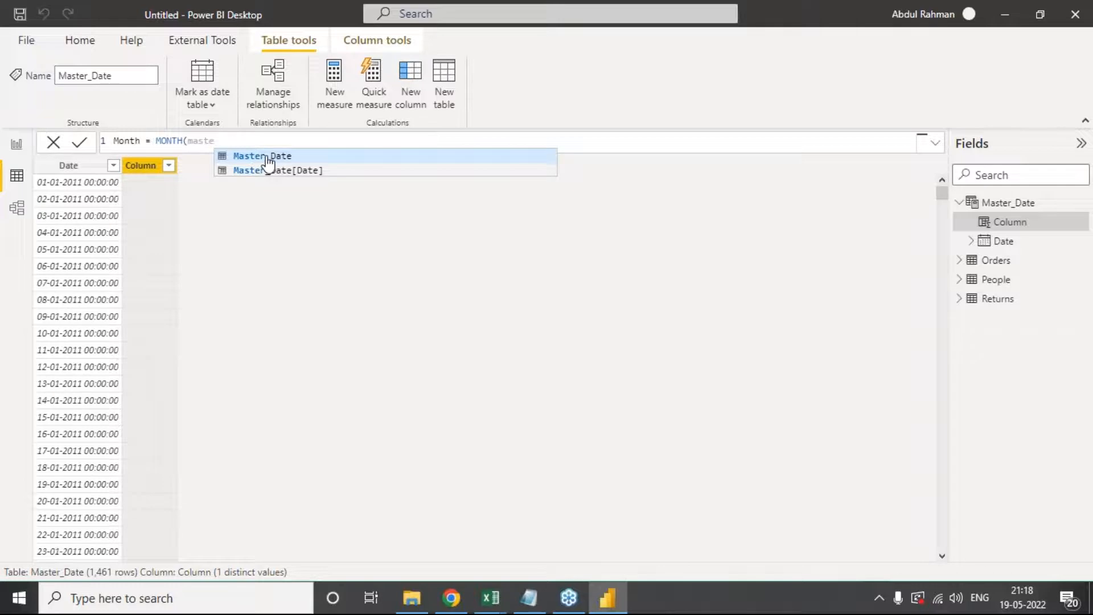
{"action": "left_click", "coordinate": [303, 173]}
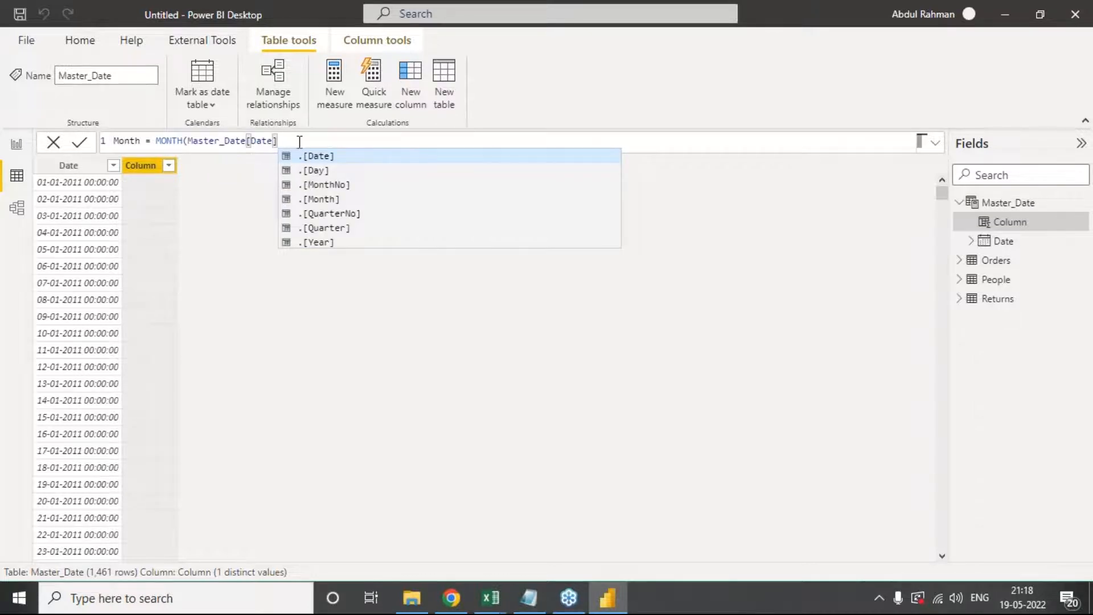
{"action": "type", "text": ")"}
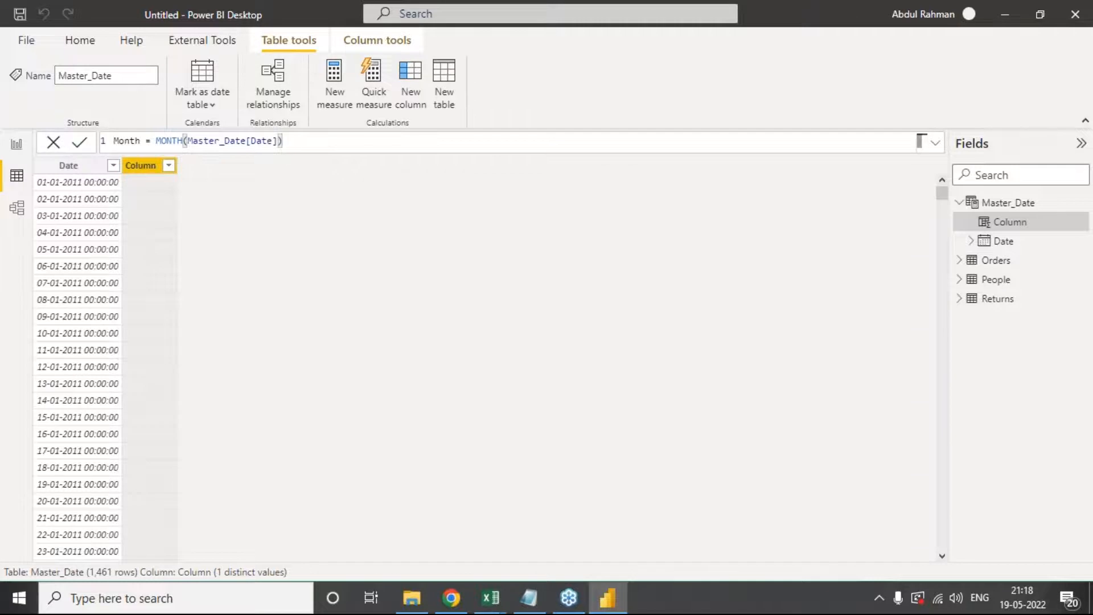
{"action": "key", "text": "Return"}
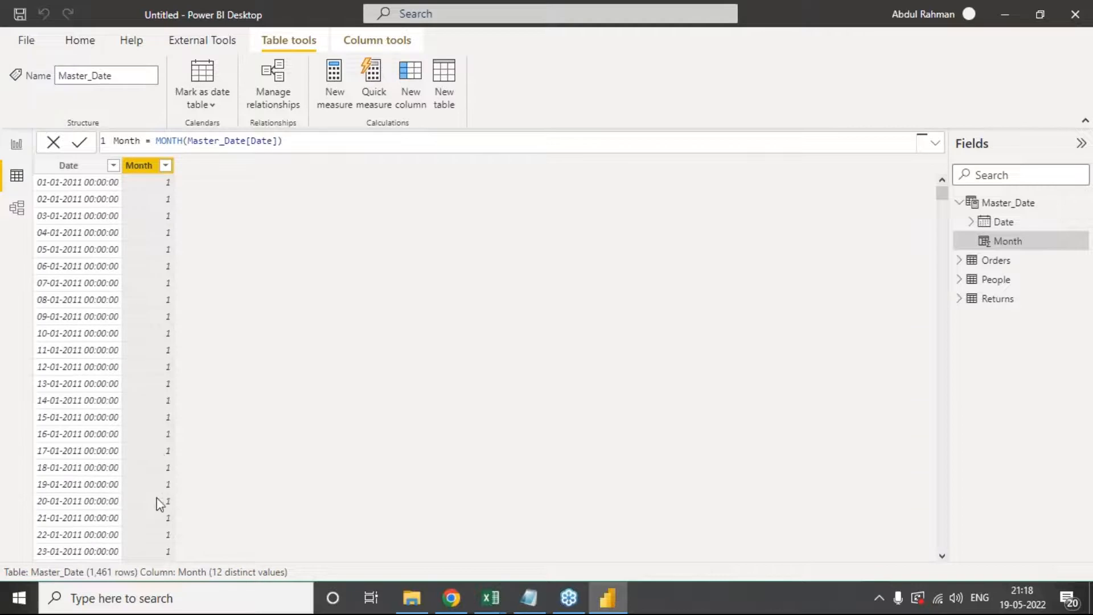
Step: Check the Month values against the dates across the January and February 2011 rows
{"action": "scroll", "coordinate": [206, 414], "scroll_direction": "down", "scroll_amount": 9}
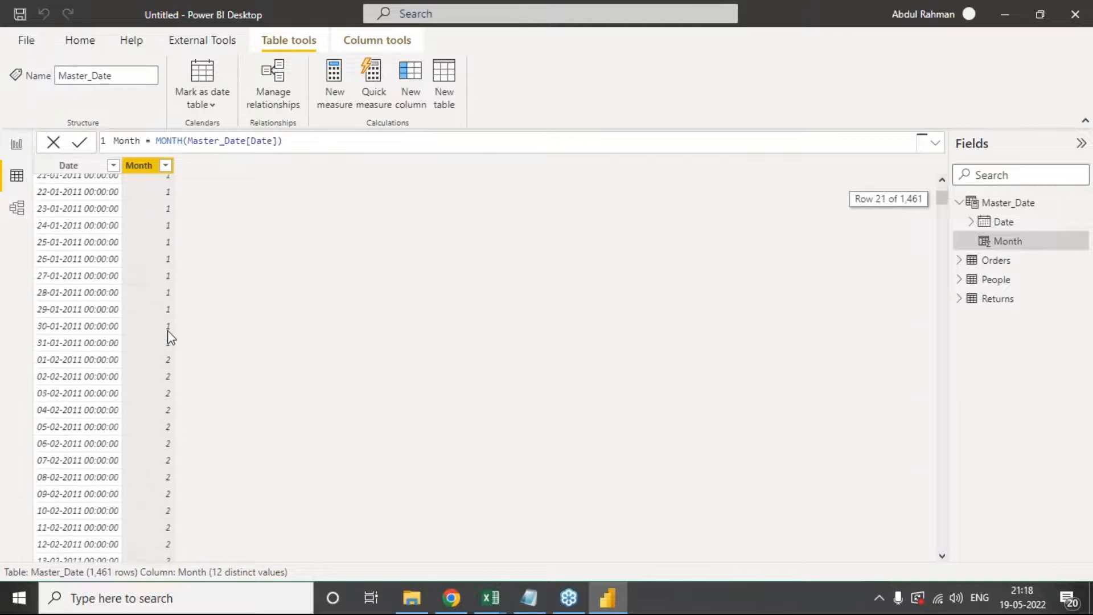
{"action": "scroll", "coordinate": [169, 336], "scroll_direction": "up", "scroll_amount": 8}
{"action": "scroll", "coordinate": [48, 203], "scroll_direction": "up", "scroll_amount": 1}
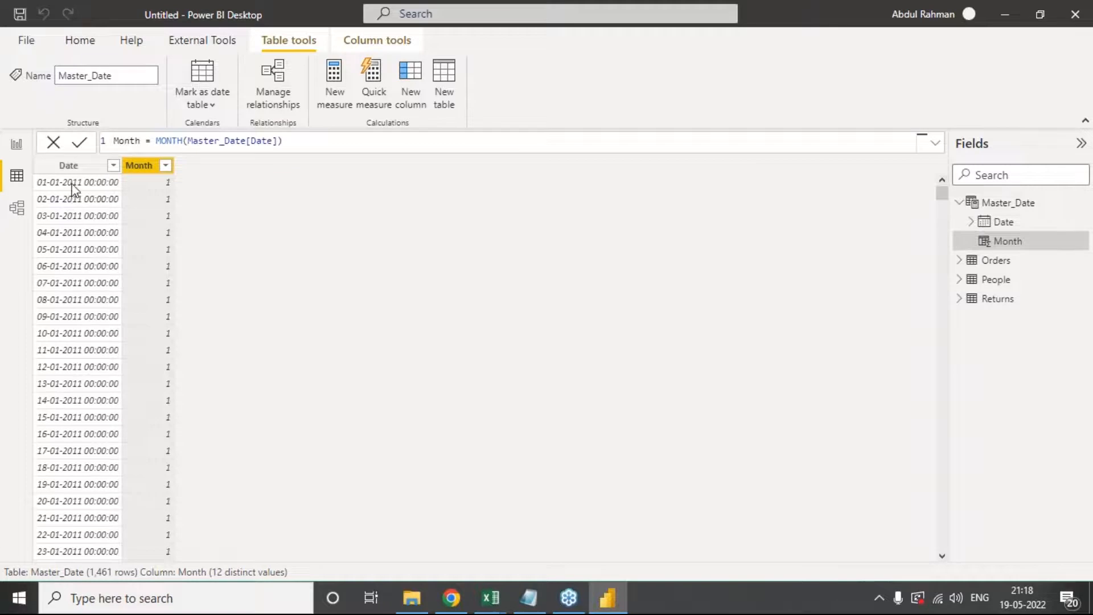
{"action": "scroll", "coordinate": [94, 385], "scroll_direction": "down", "scroll_amount": 8}
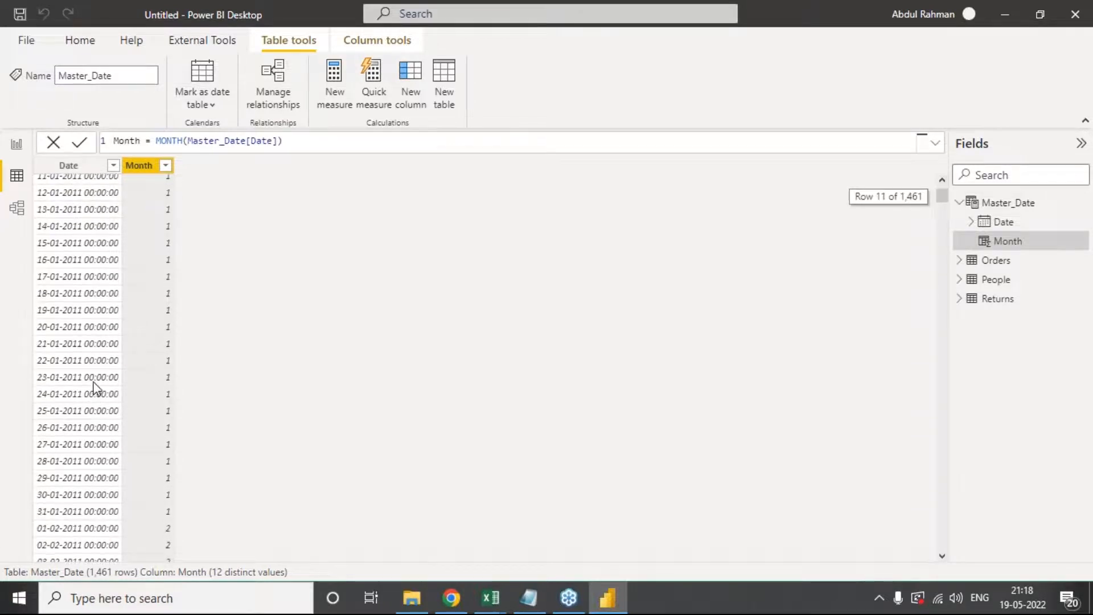
{"action": "scroll", "coordinate": [94, 387], "scroll_direction": "down", "scroll_amount": 1}
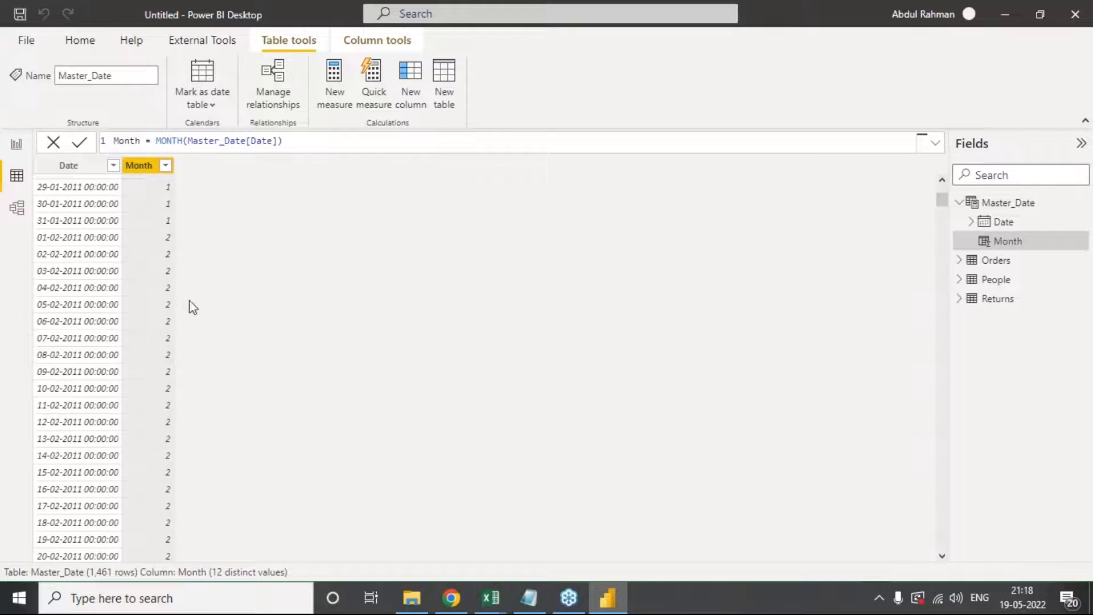
Step: Add another calculated column to the Master_Date table, name it Month_, and begin its formula
{"action": "scroll", "coordinate": [197, 305], "scroll_direction": "up", "scroll_amount": 5}
{"action": "scroll", "coordinate": [200, 305], "scroll_direction": "up", "scroll_amount": 5}
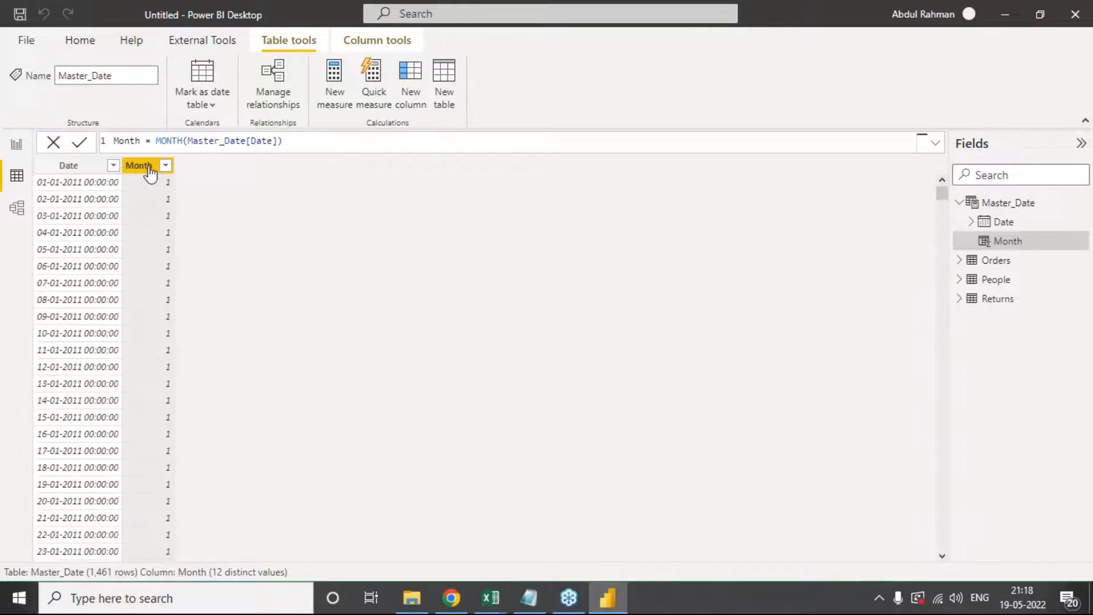
{"action": "right_click", "coordinate": [150, 172]}
{"action": "left_click", "coordinate": [390, 221]}
{"action": "left_click", "coordinate": [411, 85]}
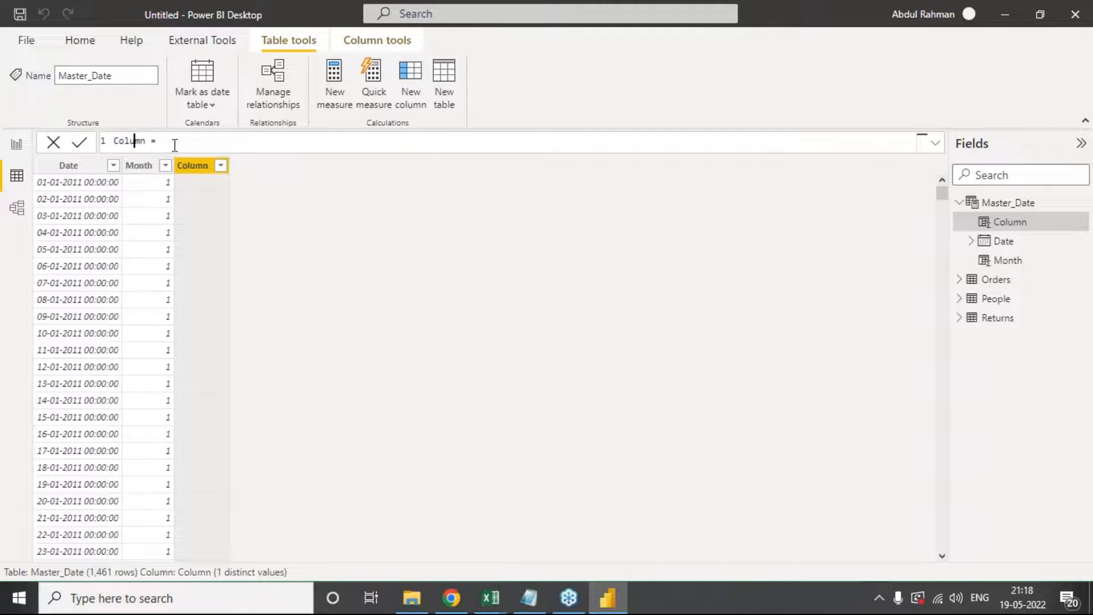
{"action": "type", "text": "Mont"}
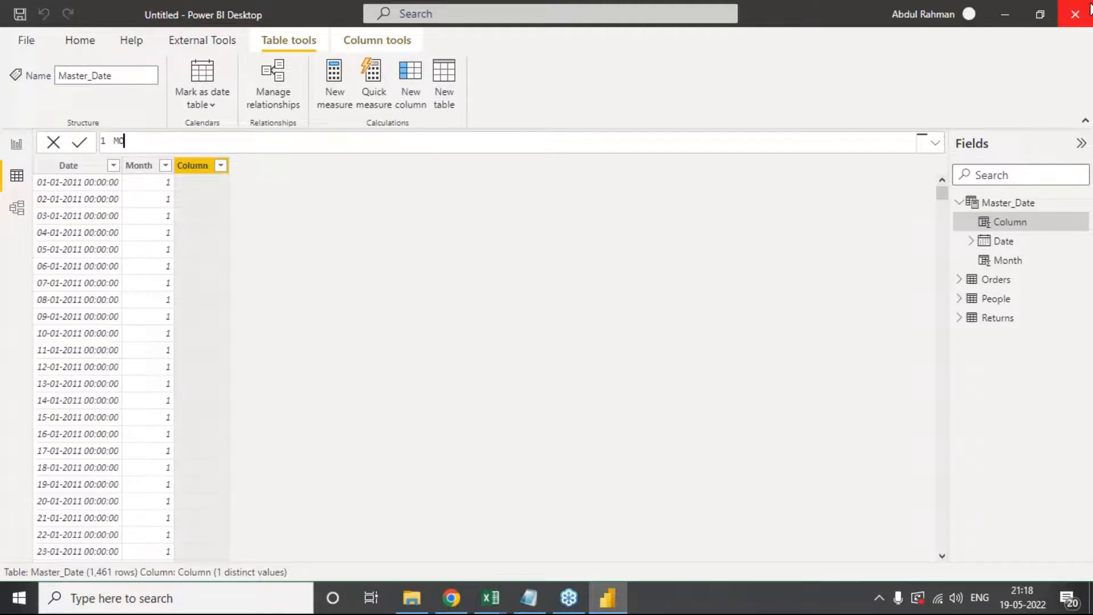
{"action": "key", "text": "BackSpace"}
{"action": "key", "text": "BackSpace"}
{"action": "key", "text": "BackSpace"}
{"action": "type", "text": "onth_=ma"}
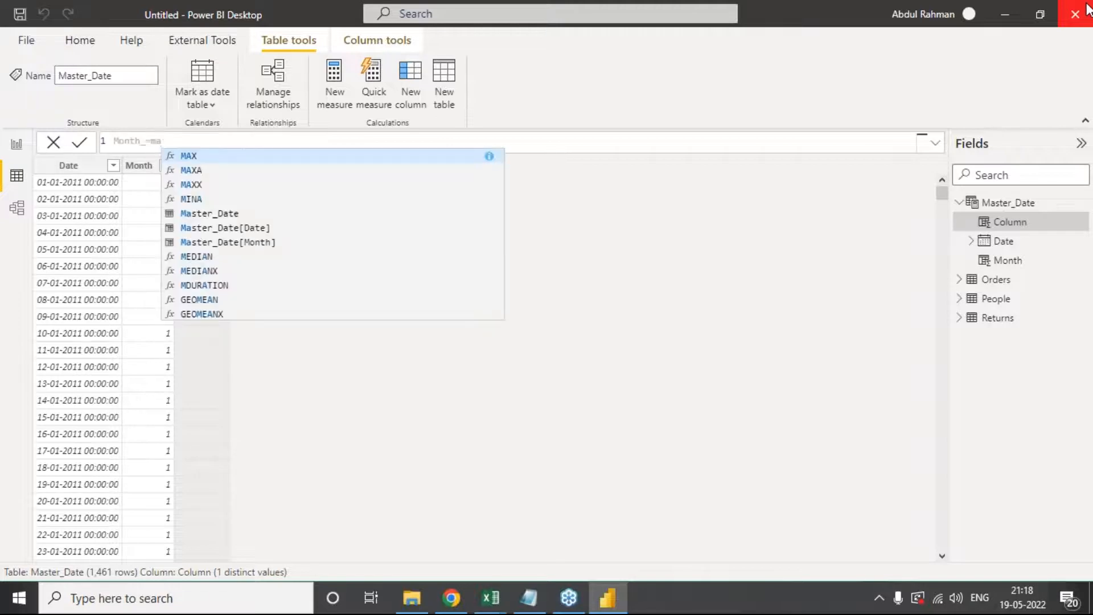
Step: Complete and commit the column formula as Month_ = Master_Date[Date].[Month]
{"action": "type", "text": "ster"}
{"action": "key", "text": "Down"}
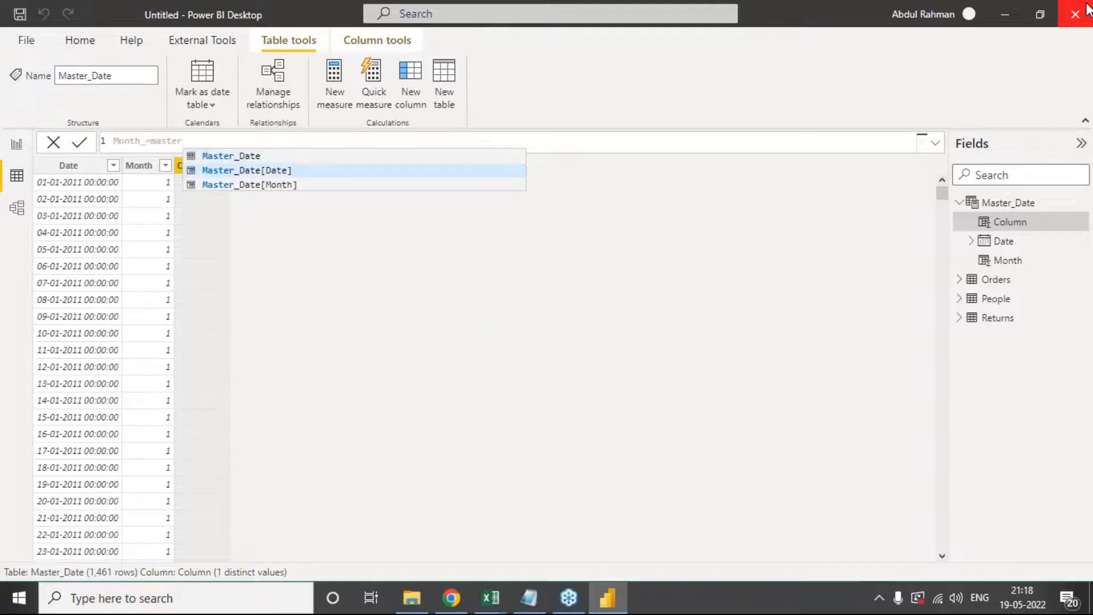
{"action": "key", "text": "Tab"}
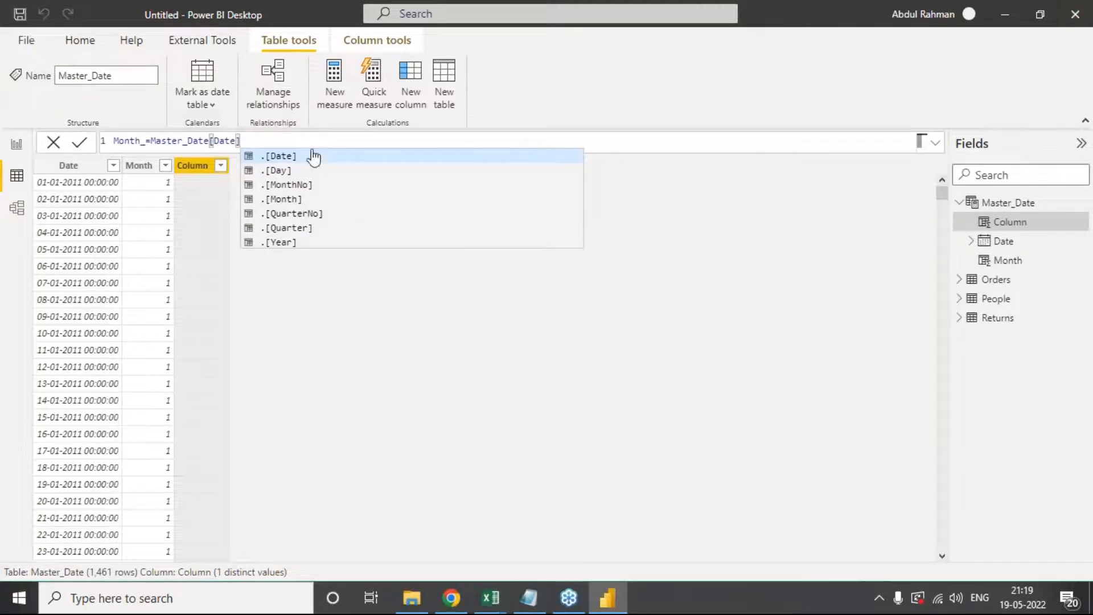
{"action": "left_click", "coordinate": [321, 201]}
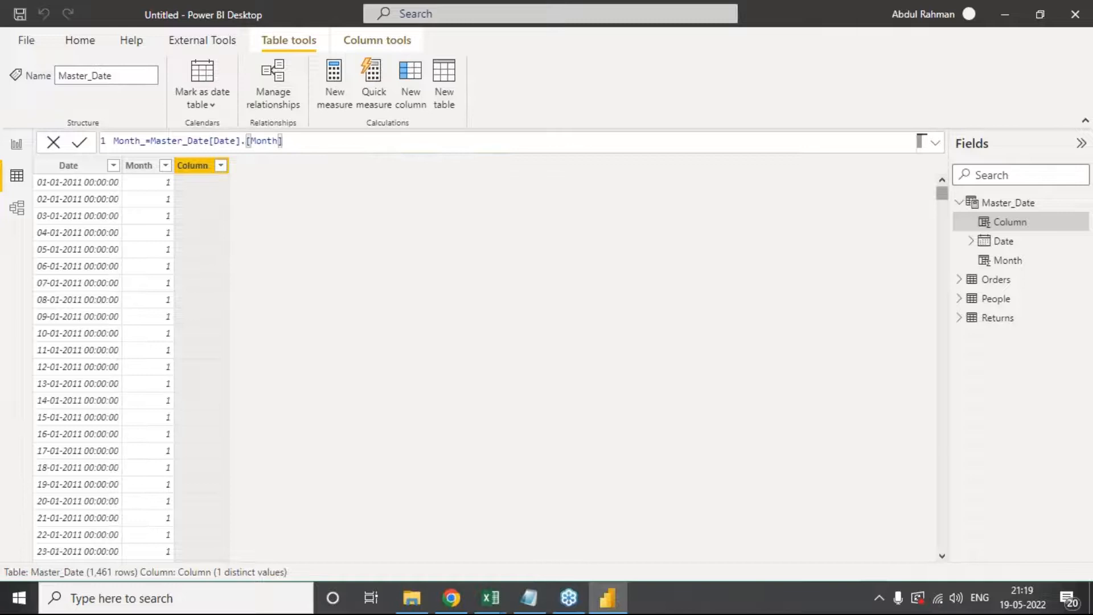
{"action": "left_click", "coordinate": [80, 143]}
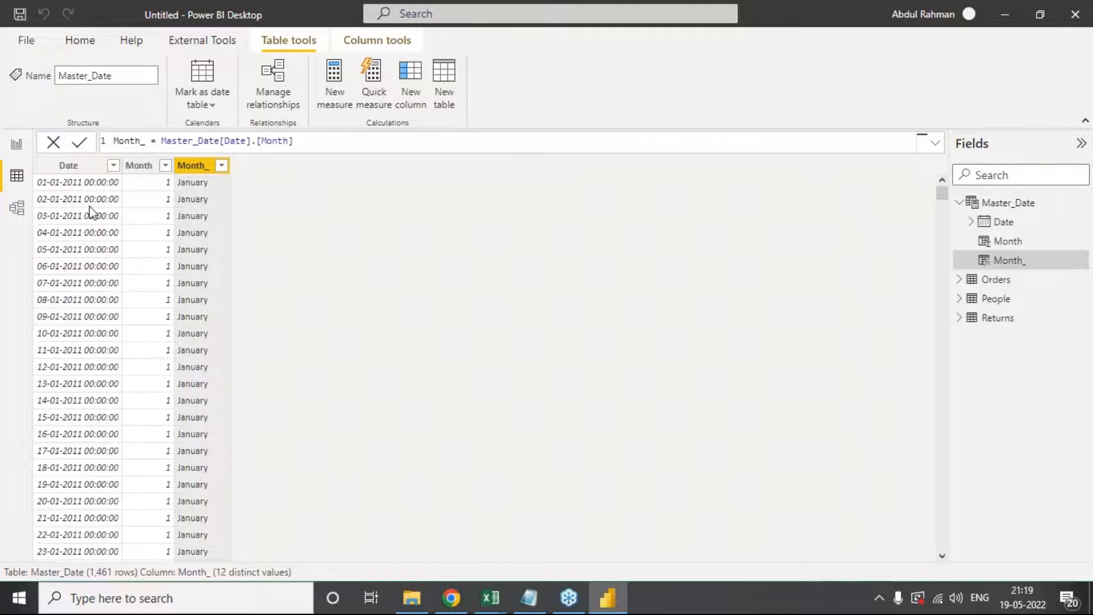
Step: Remove the .[Month] part from the Month_ column's formula and choose the same date part again from the suggestions
{"action": "left_click", "coordinate": [433, 141]}
{"action": "key", "text": "BackSpace"}
{"action": "key", "text": "BackSpace"}
{"action": "key", "text": "BackSpace"}
{"action": "key", "text": "BackSpace"}
{"action": "key", "text": "BackSpace"}
{"action": "key", "text": "BackSpace"}
{"action": "type", "text": "]"}
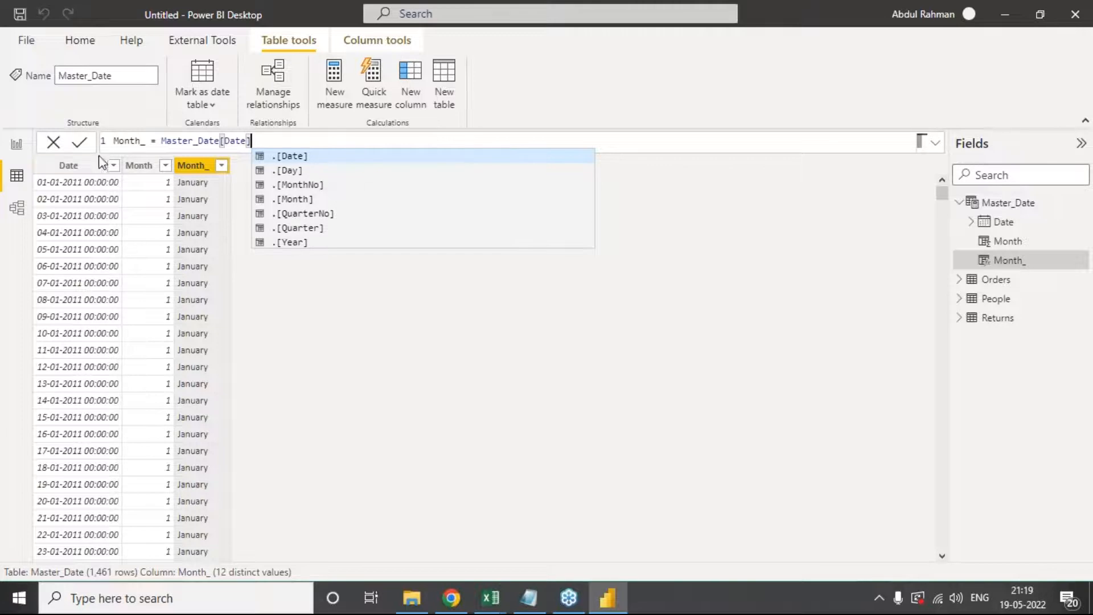
{"action": "left_click", "coordinate": [483, 327]}
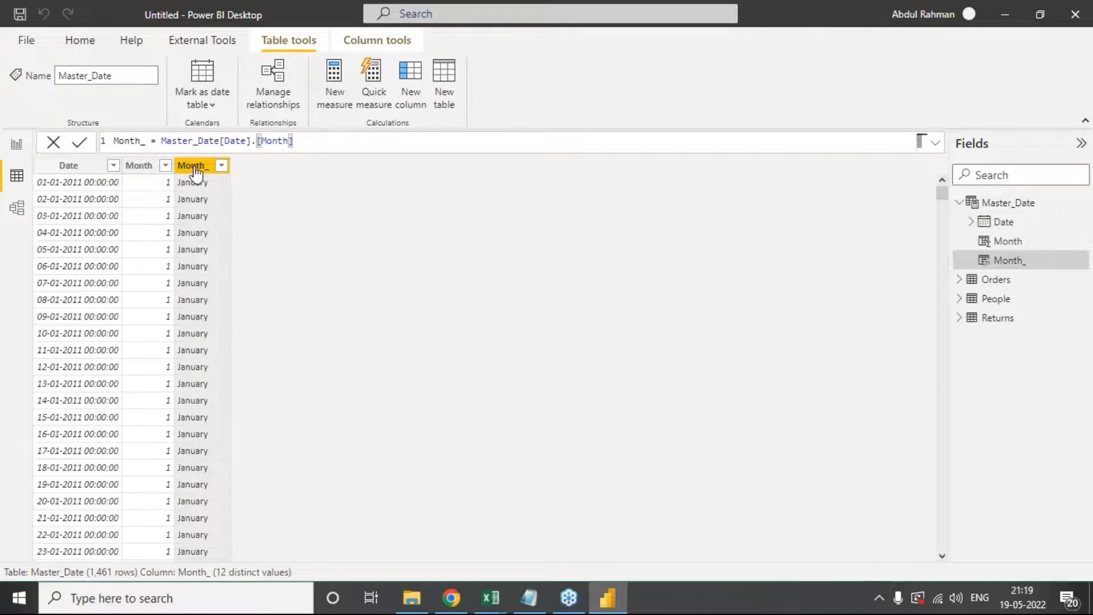
Step: Add a calculated column to the Master_Date table with the formula Year_ = YEAR(Master_Date[Date])
{"action": "left_click", "coordinate": [411, 86]}
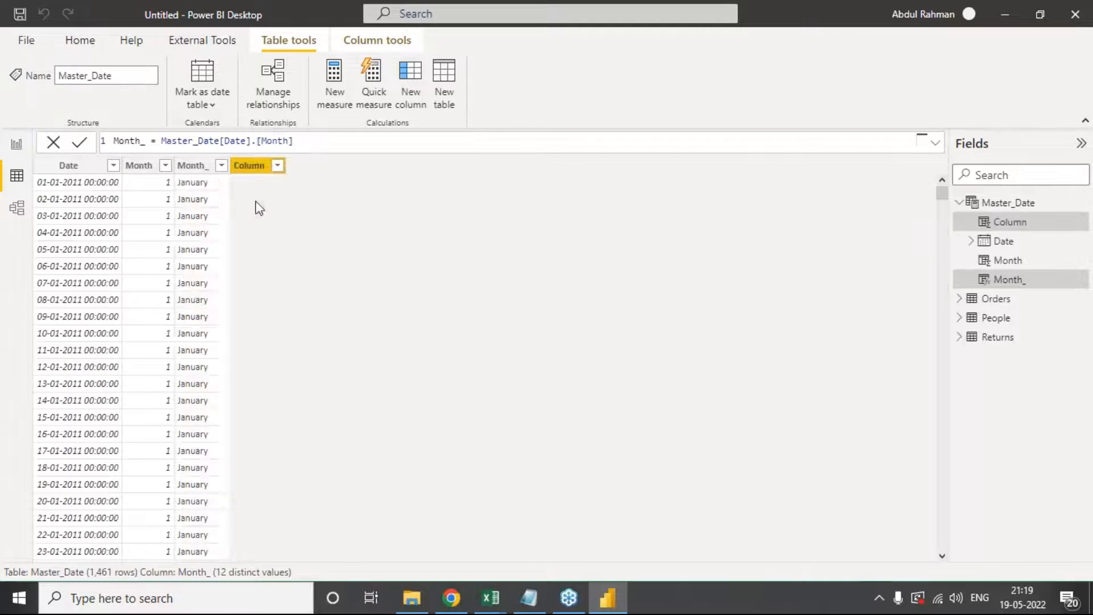
{"action": "left_click_drag", "start_coordinate": [180, 145], "coordinate": [110, 148]}
{"action": "type", "text": "Year_ ="}
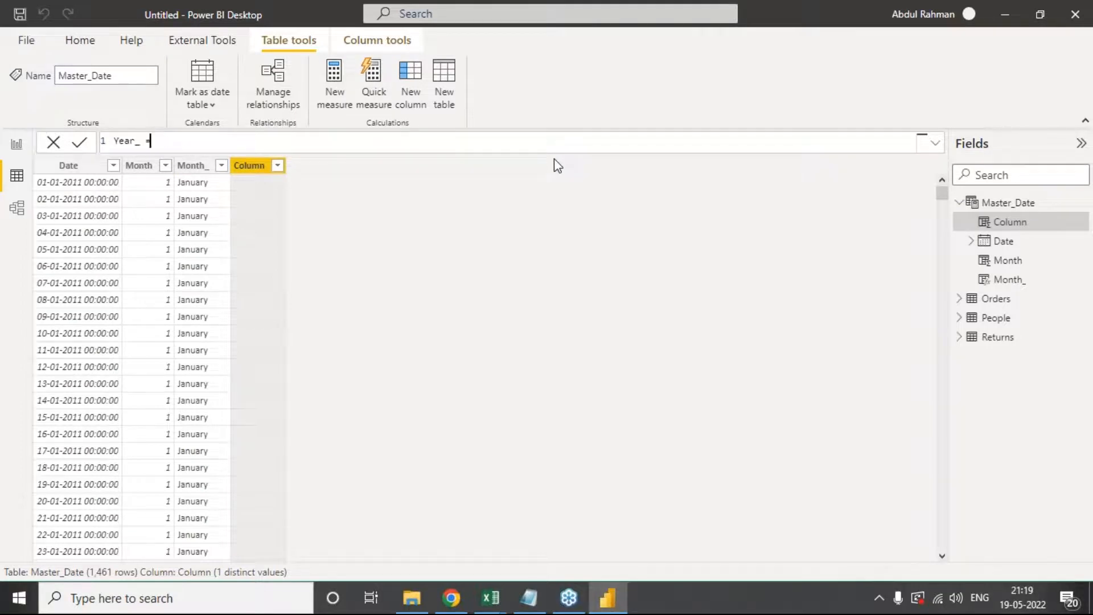
{"action": "type", "text": " year"}
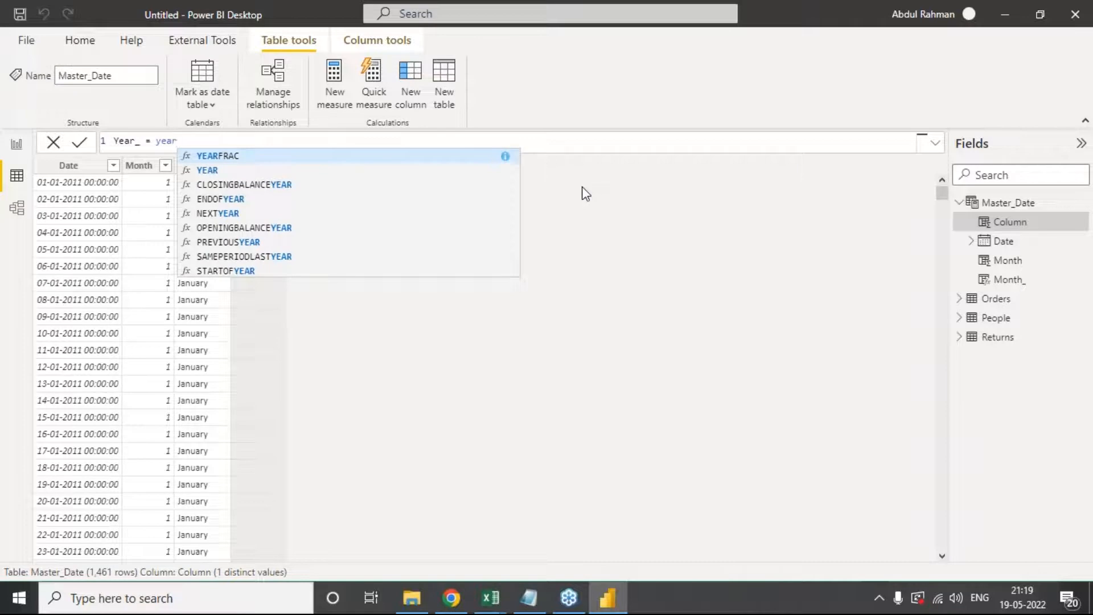
{"action": "key", "text": "Down"}
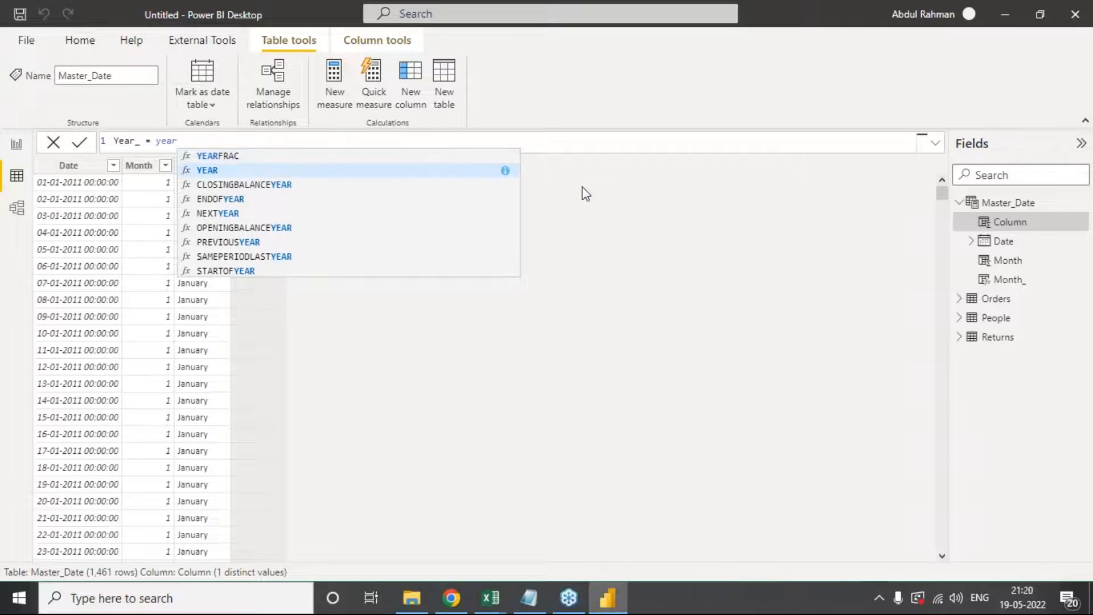
{"action": "key", "text": "Tab"}
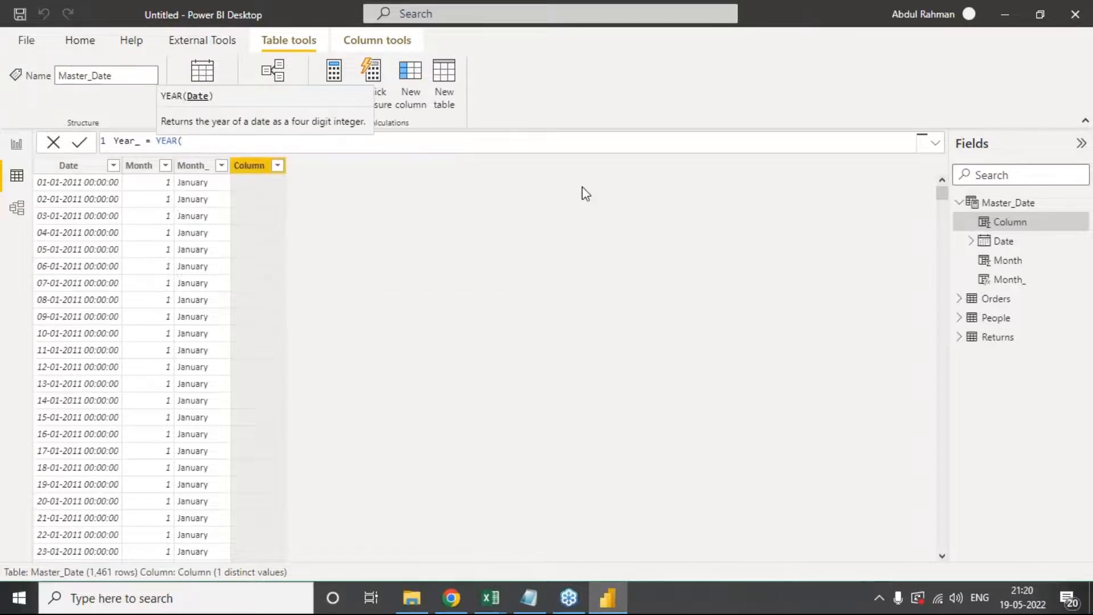
{"action": "type", "text": "master"}
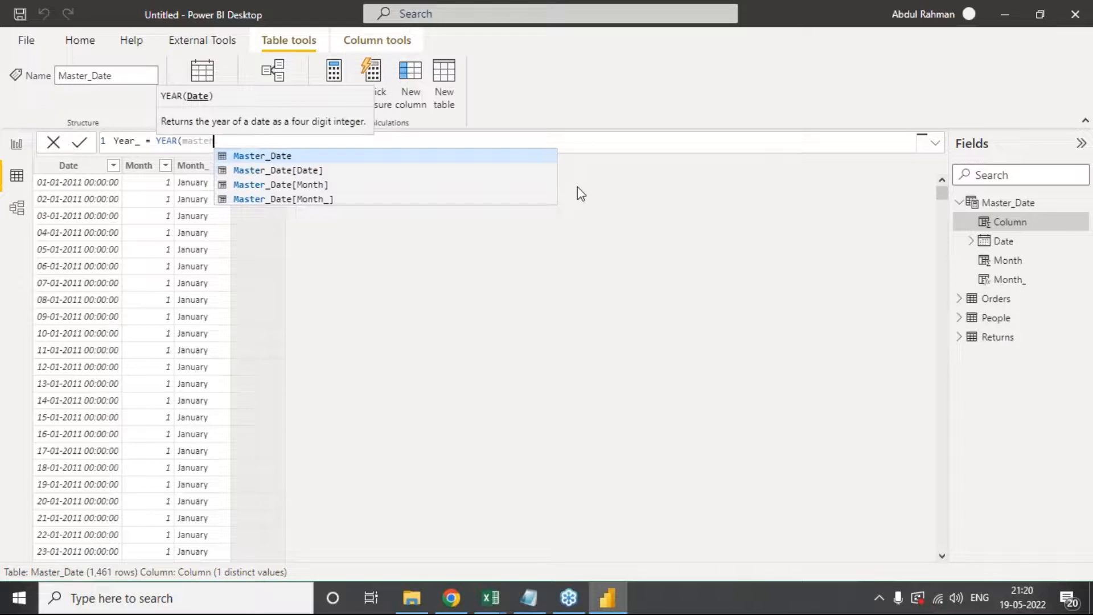
{"action": "key", "text": "Down"}
{"action": "key", "text": "Tab"}
{"action": "type", "text": ")"}
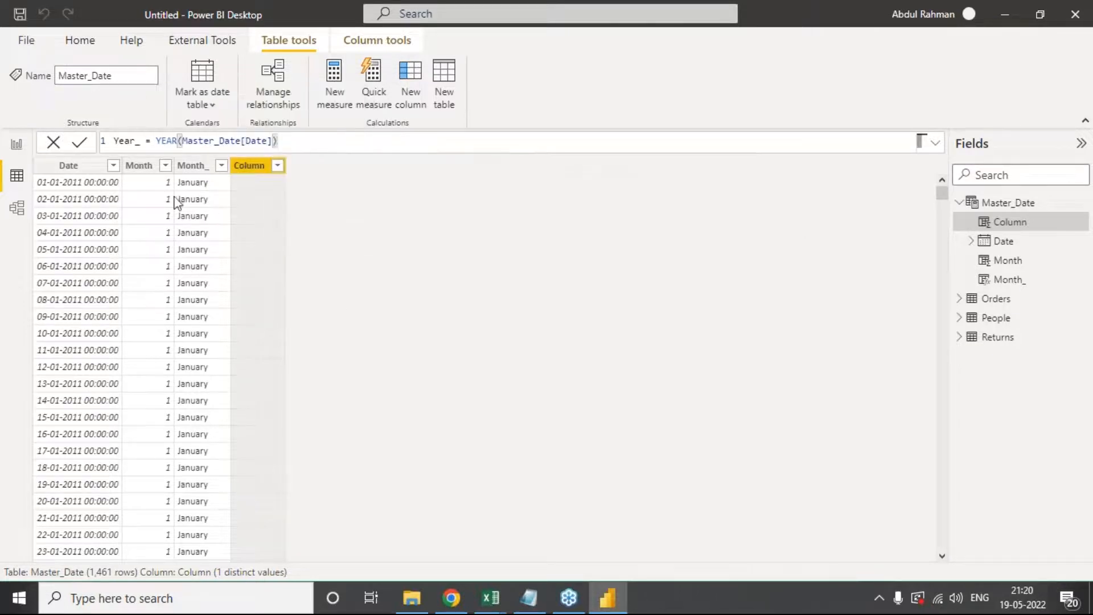
{"action": "left_click", "coordinate": [79, 145]}
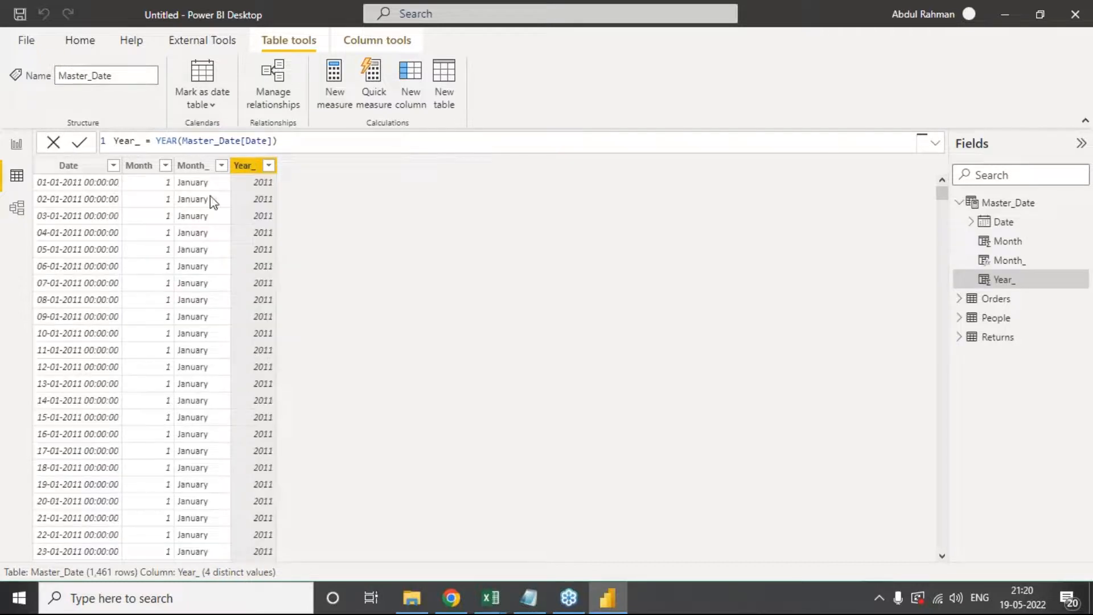
Step: Check the distinct values of the Year_ column without filtering, and look through the table rows
{"action": "left_click", "coordinate": [269, 166]}
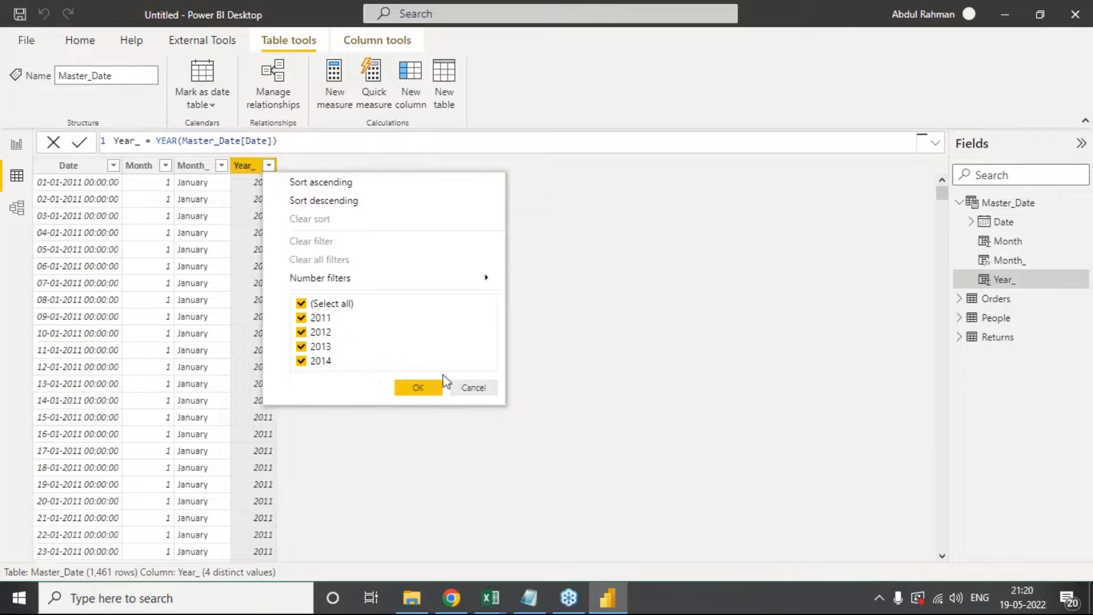
{"action": "left_click", "coordinate": [473, 388]}
{"action": "scroll", "coordinate": [281, 433], "scroll_direction": "down", "scroll_amount": 7}
{"action": "scroll", "coordinate": [280, 433], "scroll_direction": "down", "scroll_amount": 20}
{"action": "scroll", "coordinate": [280, 427], "scroll_direction": "up", "scroll_amount": 20}
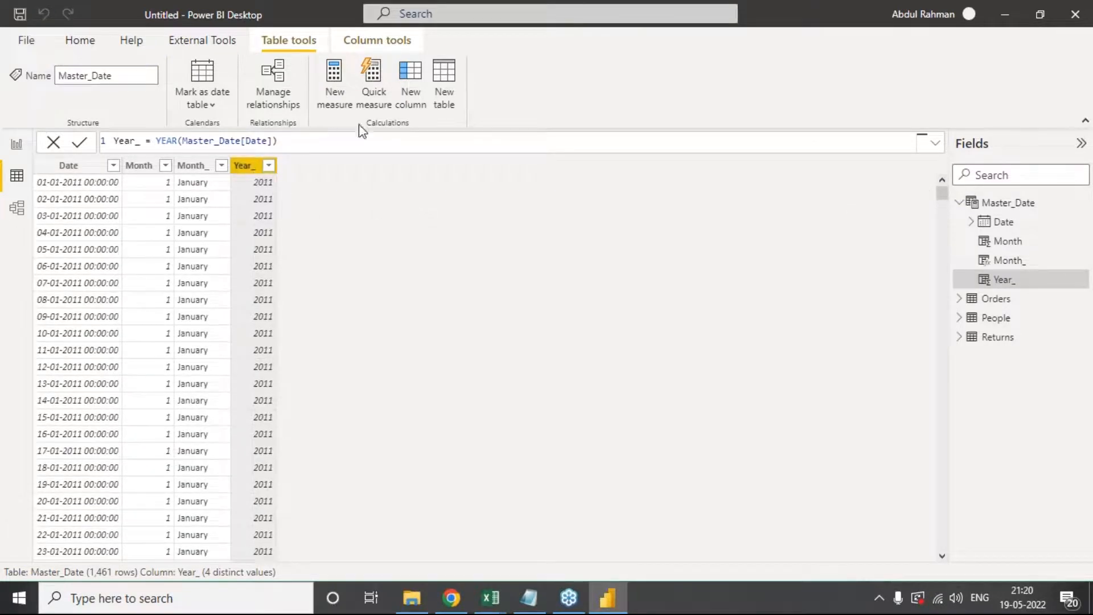
Step: Add a calculated column to the Master_Date table with the formula Quarter_ = Master_Date[Date].[Quarter]
{"action": "left_click", "coordinate": [398, 105]}
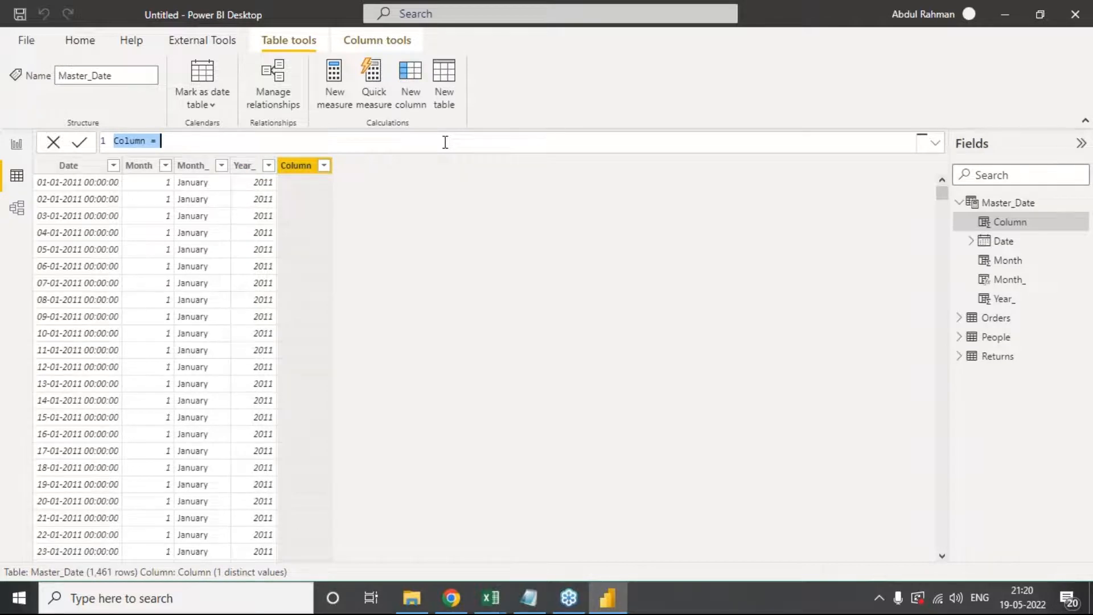
{"action": "left_click", "coordinate": [195, 142]}
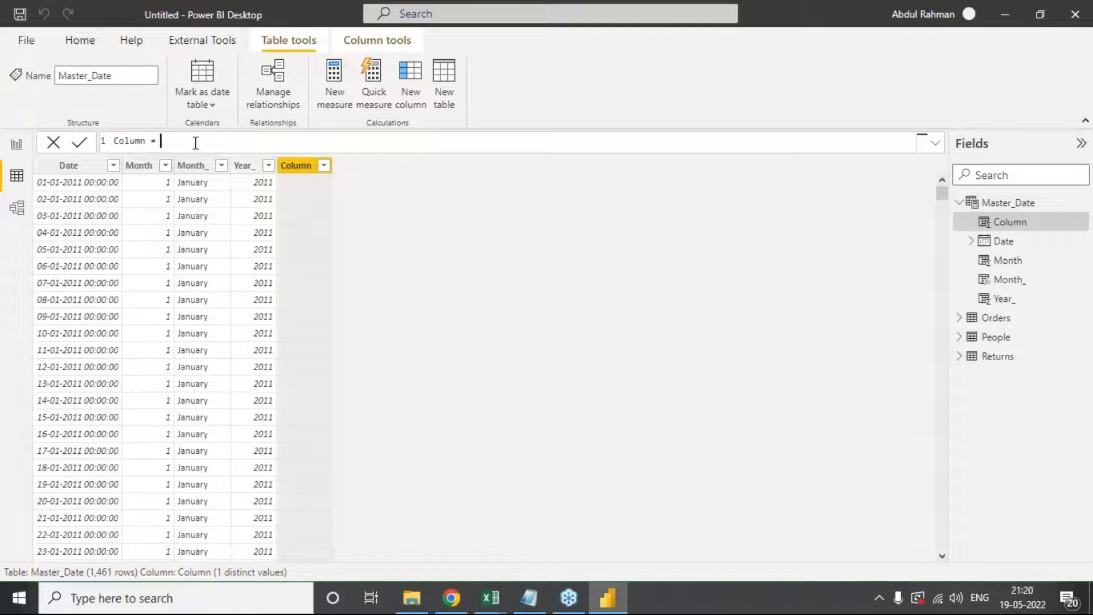
{"action": "left_click_drag", "start_coordinate": [160, 142], "coordinate": [112, 142]}
{"action": "type", "text": "Quarter_ = master"}
{"action": "key", "text": "Down"}
{"action": "key", "text": "Tab"}
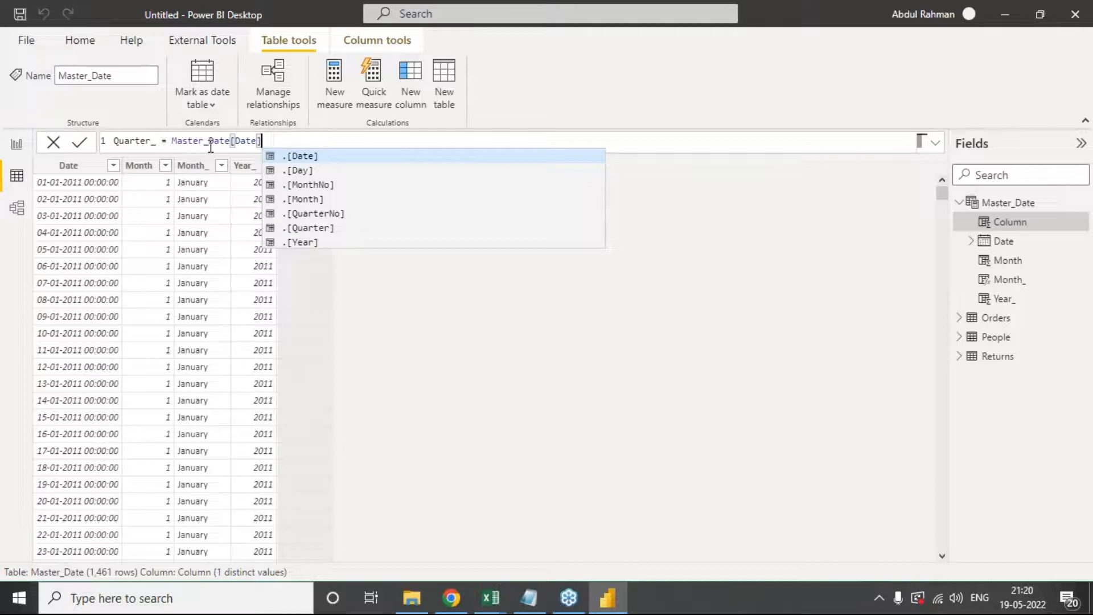
{"action": "key", "text": "Down"}
{"action": "key", "text": "Down"}
{"action": "key", "text": "Down"}
{"action": "key", "text": "Down"}
{"action": "key", "text": "Down"}
{"action": "key", "text": "Tab"}
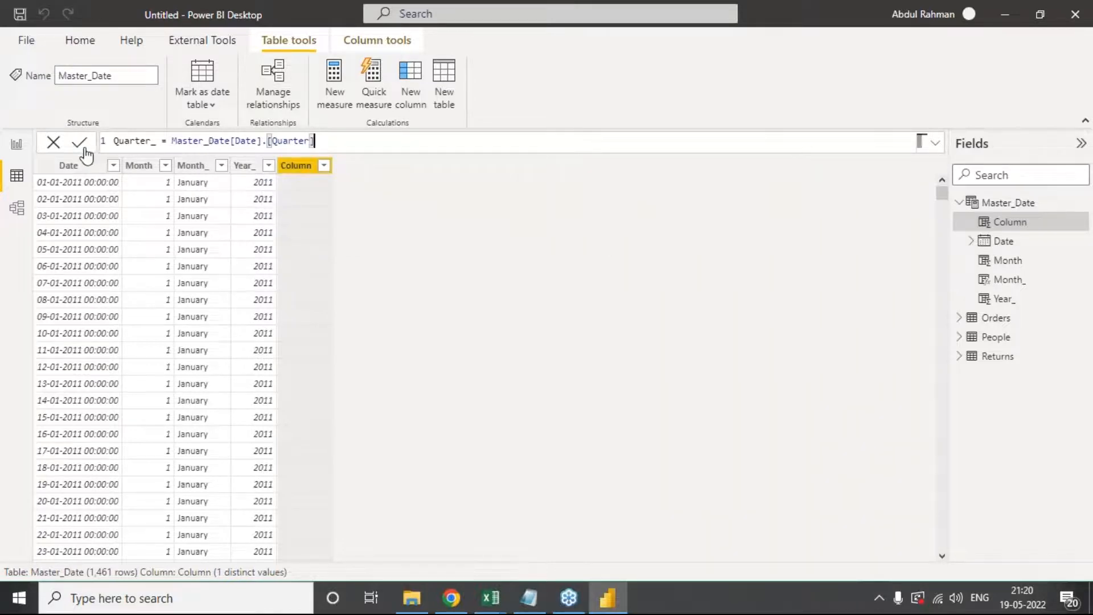
{"action": "key", "text": "Return"}
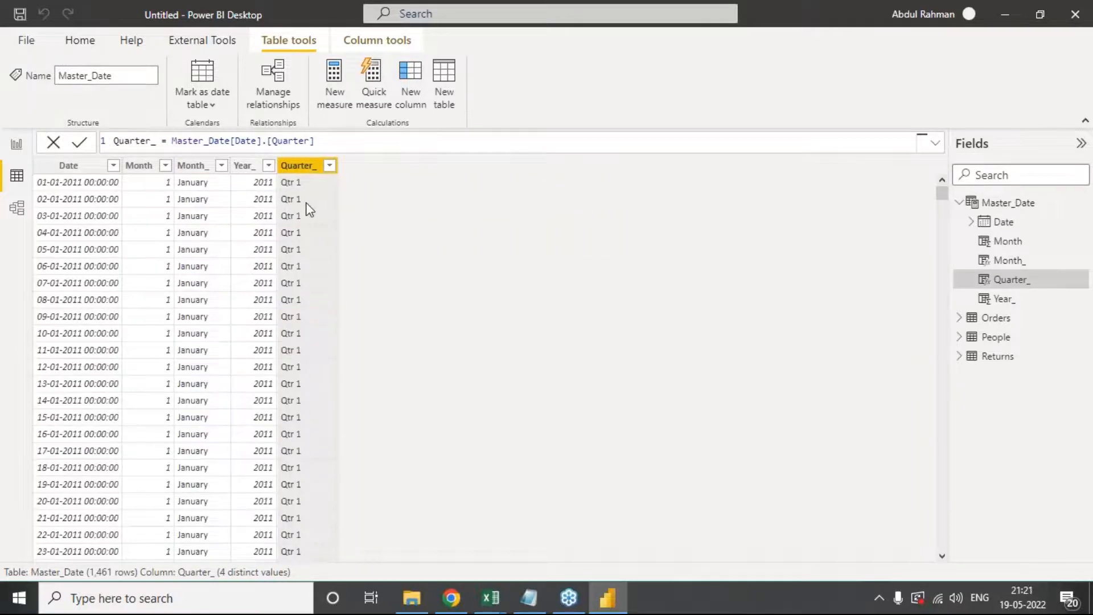
Step: Check the distinct values of the Quarter_ column without filtering, and review the column's formula
{"action": "left_click", "coordinate": [329, 165]}
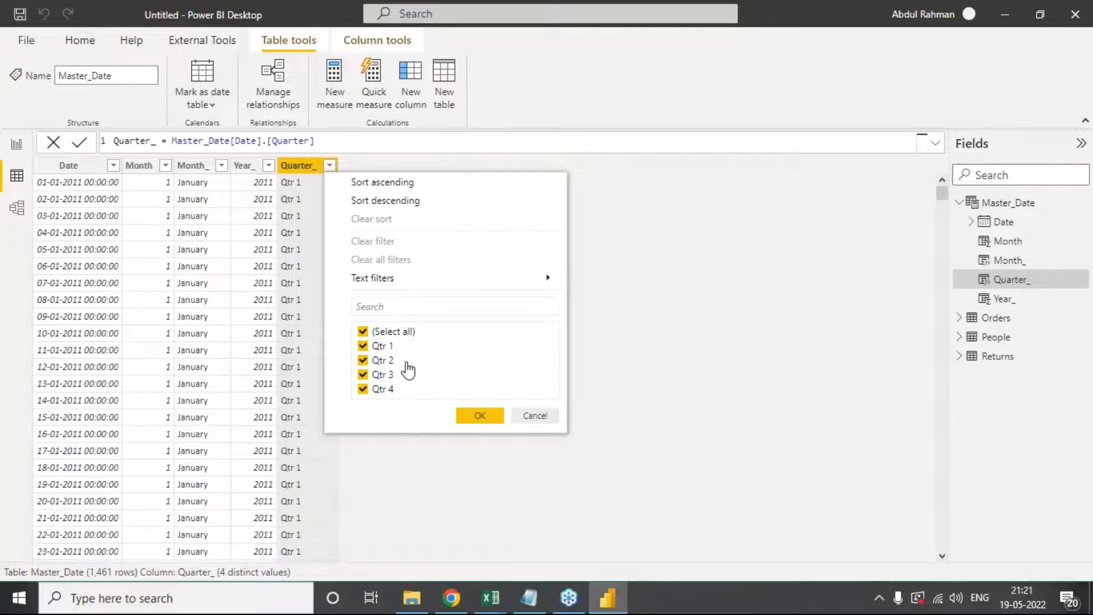
{"action": "left_click", "coordinate": [536, 418]}
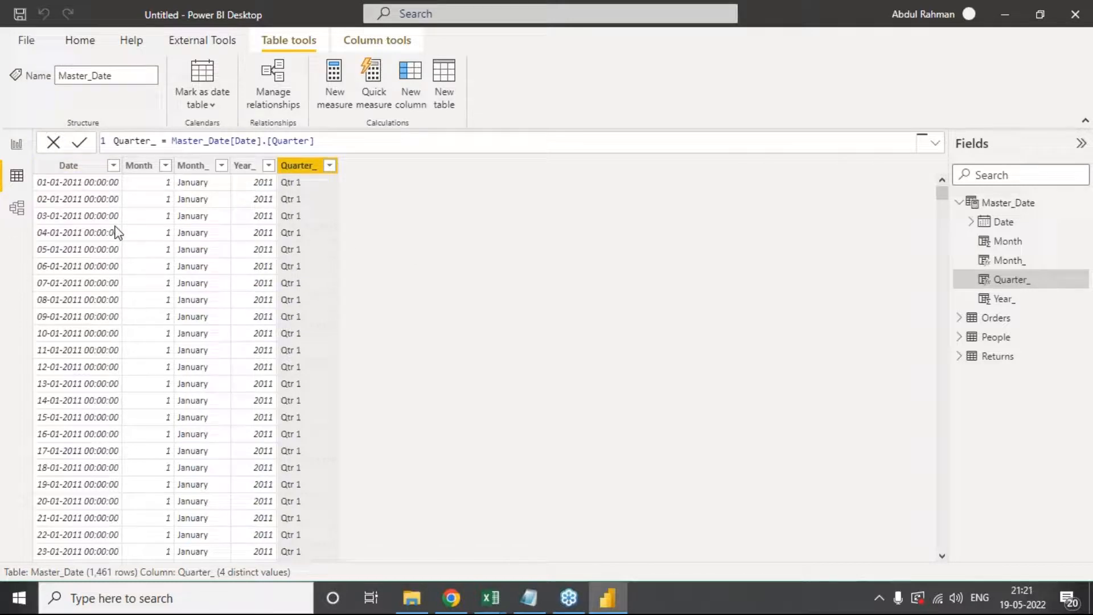
{"action": "left_click_drag", "start_coordinate": [334, 139], "coordinate": [163, 140]}
{"action": "left_click", "coordinate": [171, 194]}
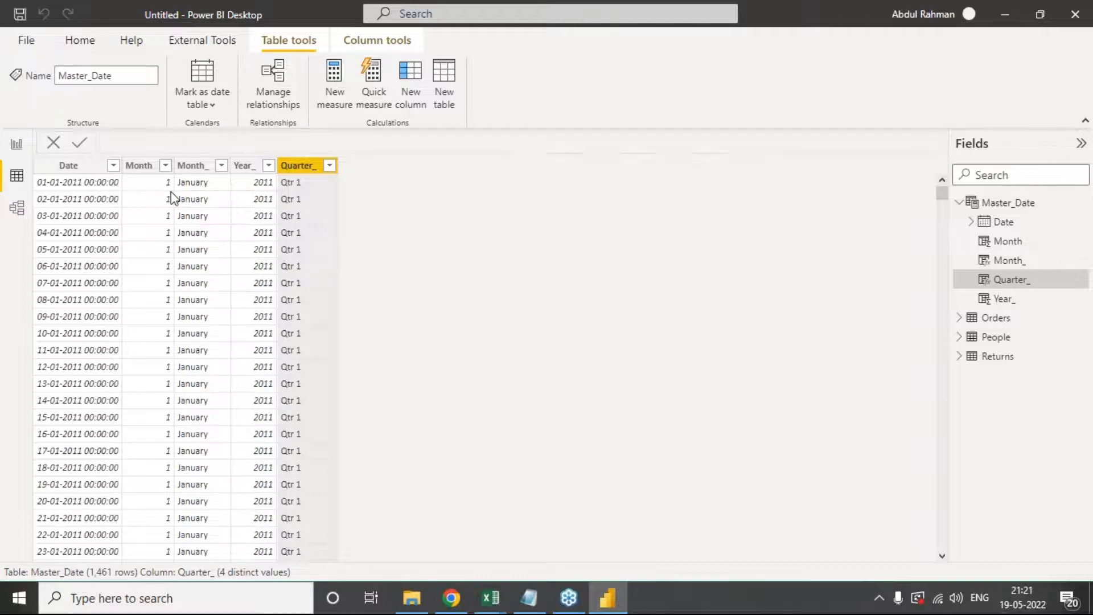
{"action": "left_click", "coordinate": [197, 209]}
{"action": "left_click", "coordinate": [291, 173]}
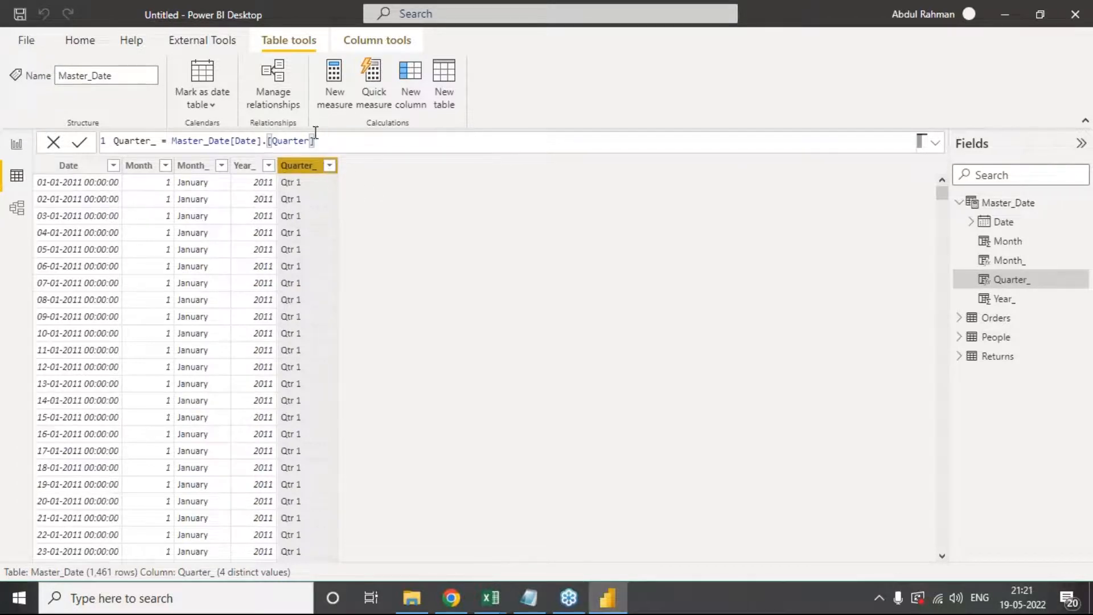
{"action": "left_click", "coordinate": [116, 139]}
{"action": "left_click", "coordinate": [300, 222]}
{"action": "left_click", "coordinate": [329, 166]}
Step: Add a calculated column to the Master_Date table with the formula Day_ = Master_Date[Date].[Day]
{"action": "left_click", "coordinate": [409, 80]}
{"action": "left_click", "coordinate": [408, 79]}
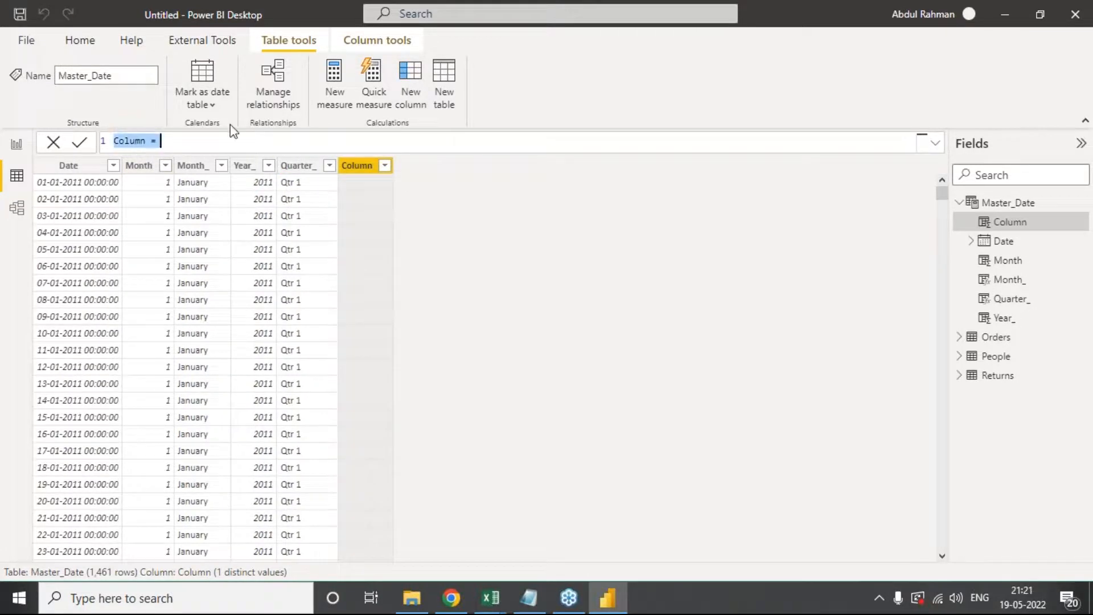
{"action": "type", "text": "DAy"}
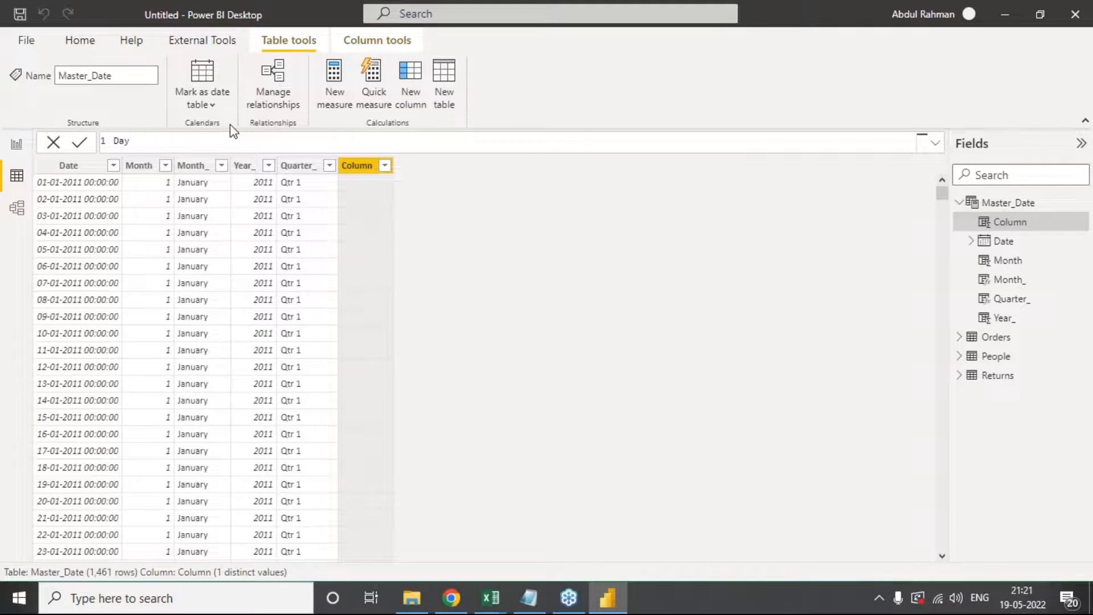
{"action": "type", "text": "_ = "}
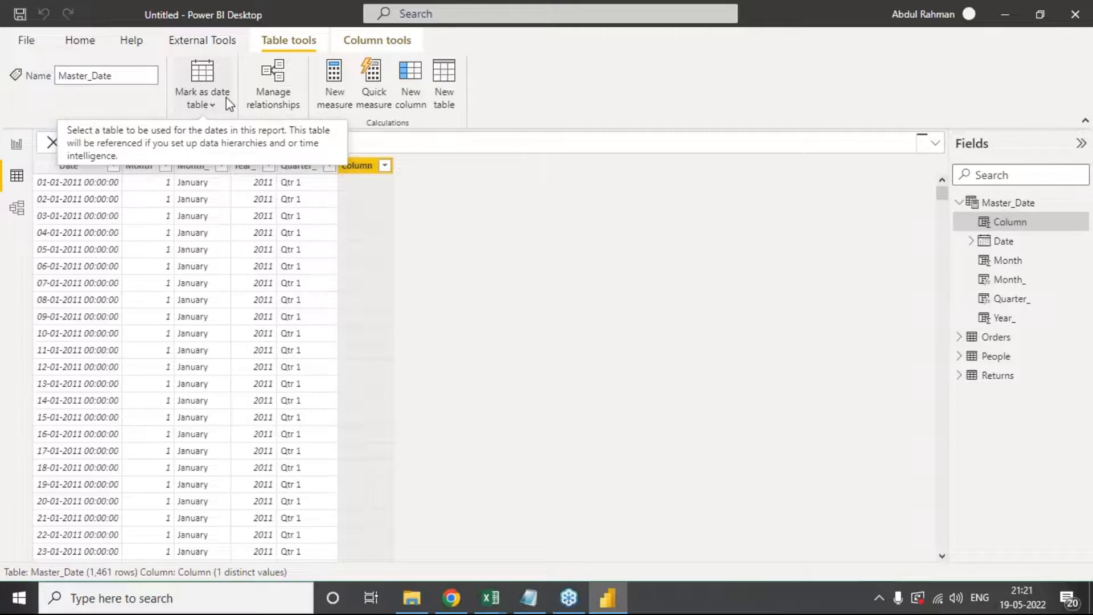
{"action": "type", "text": "M"}
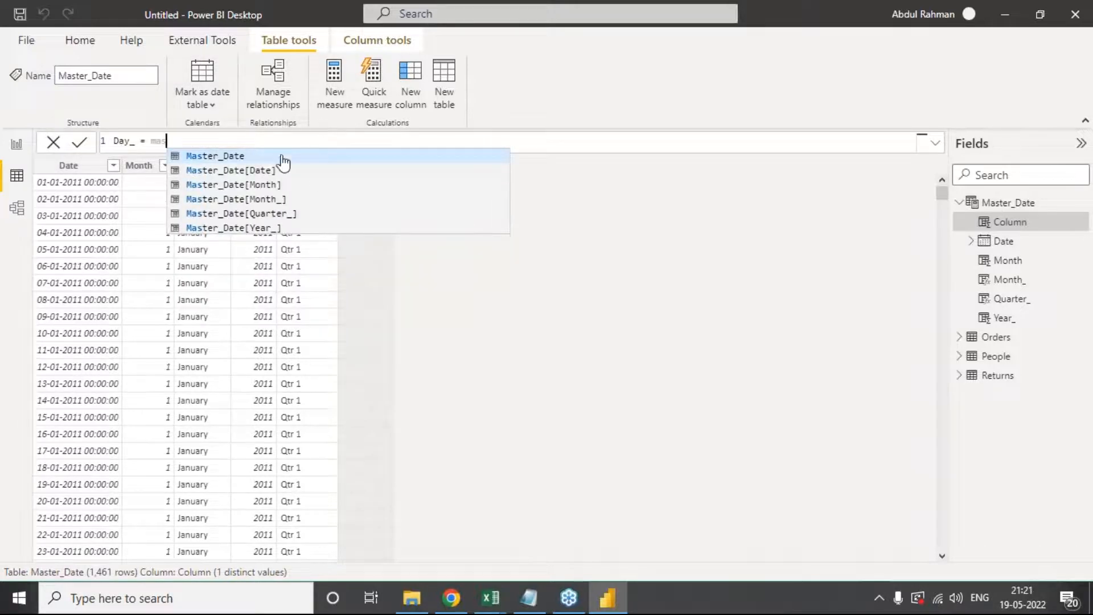
{"action": "double_click", "coordinate": [283, 169]}
{"action": "double_click", "coordinate": [313, 171]}
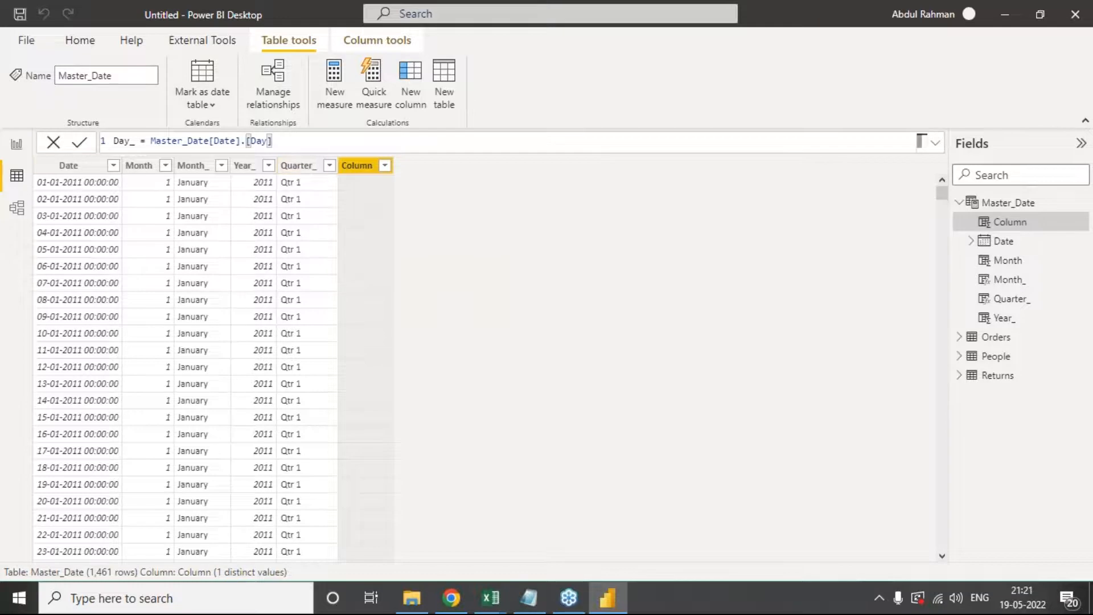
{"action": "key", "text": "Return"}
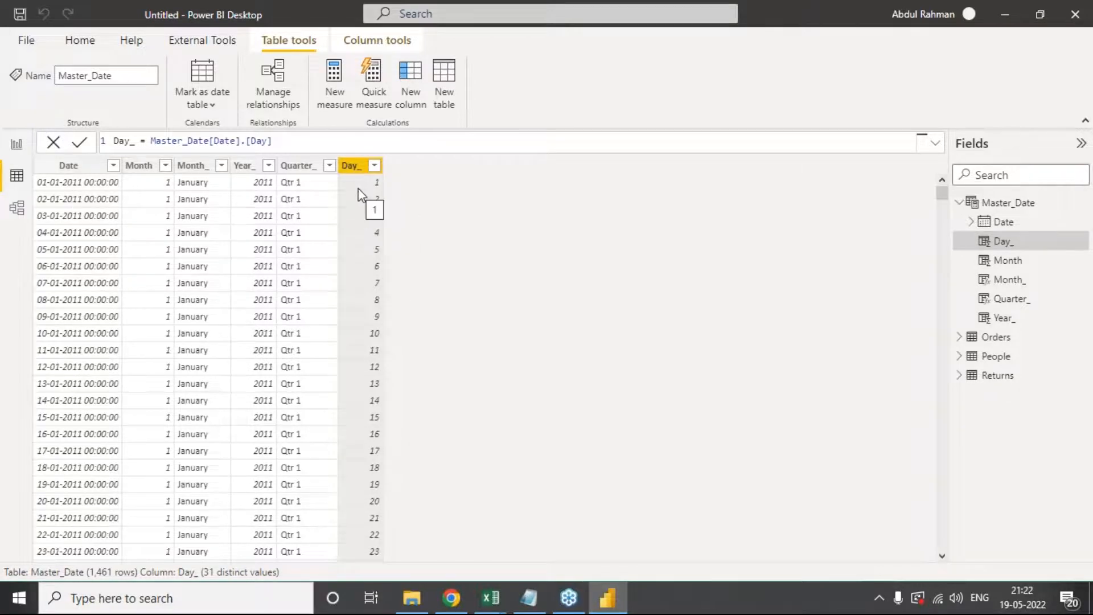
Step: Enter a new calculated column in the Master_Date table with the formula Day_ = FORMAT(Master_Date[Date],"ddd")
{"action": "left_click", "coordinate": [374, 166]}
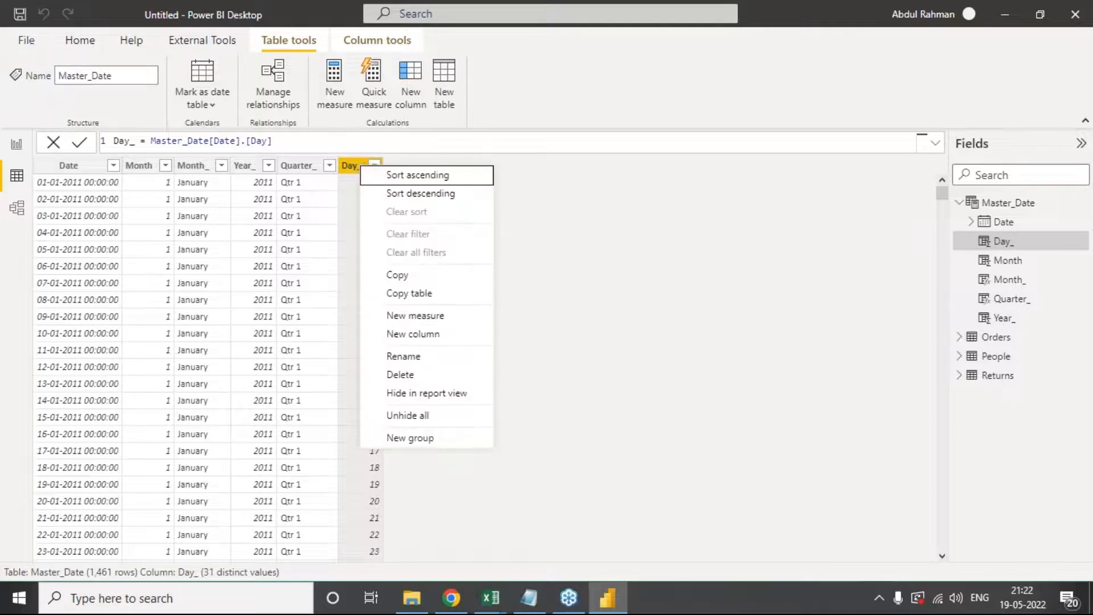
{"action": "left_click", "coordinate": [416, 80]}
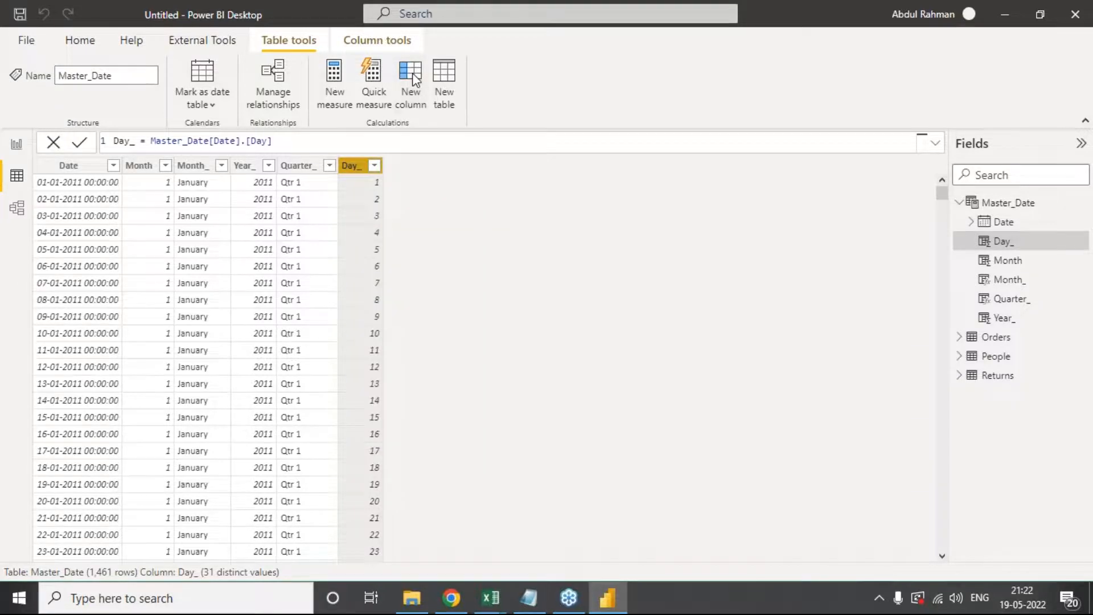
{"action": "left_click", "coordinate": [415, 78]}
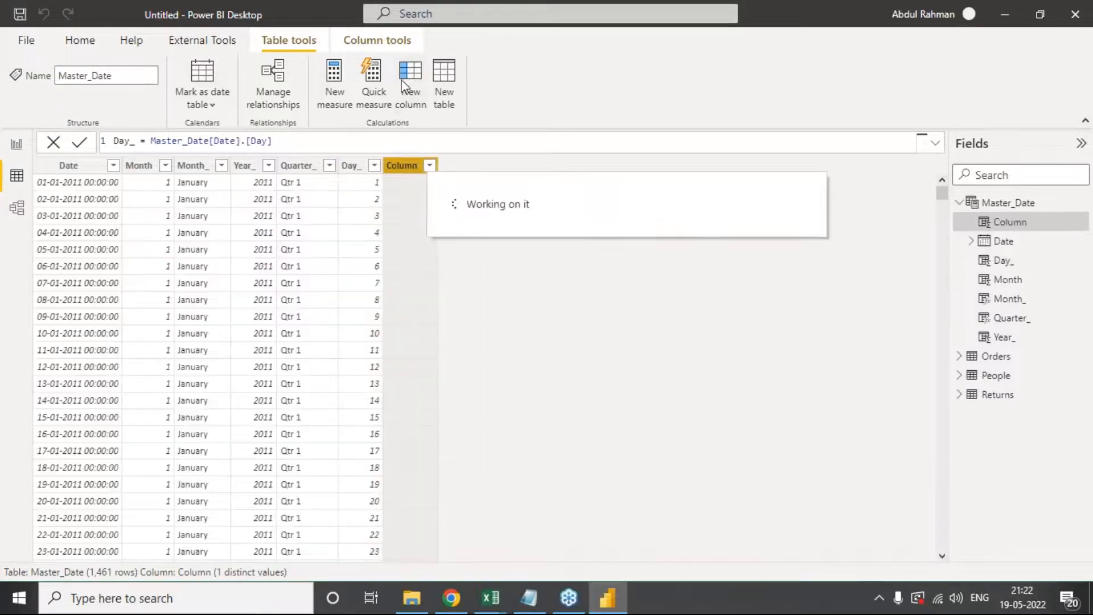
{"action": "left_click", "coordinate": [190, 143]}
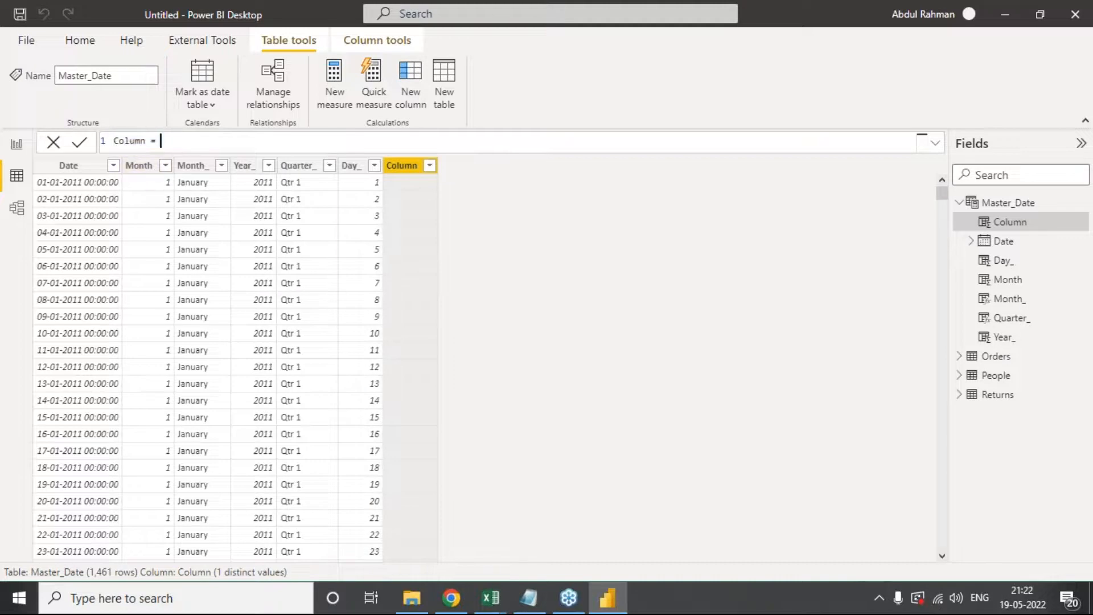
{"action": "key", "text": "BackSpace"}
{"action": "key", "text": "BackSpace"}
{"action": "key", "text": "BackSpace"}
{"action": "key", "text": "BackSpace"}
{"action": "key", "text": "BackSpace"}
{"action": "key", "text": "BackSpace"}
{"action": "key", "text": "BackSpace"}
{"action": "key", "text": "BackSpace"}
{"action": "type", "text": "DAy_ = for"}
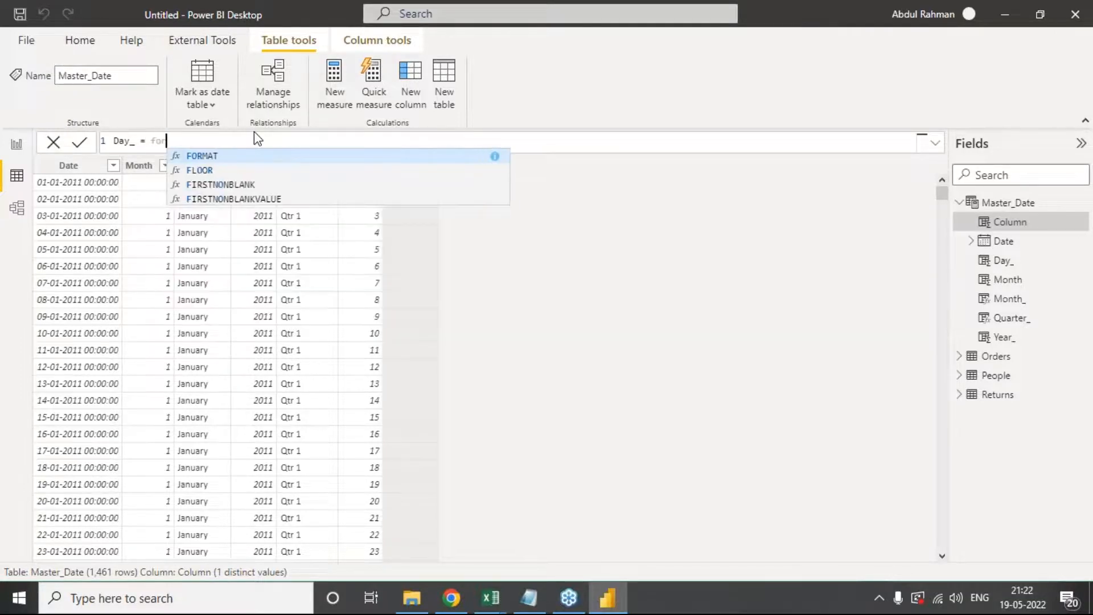
{"action": "key", "text": "Tab"}
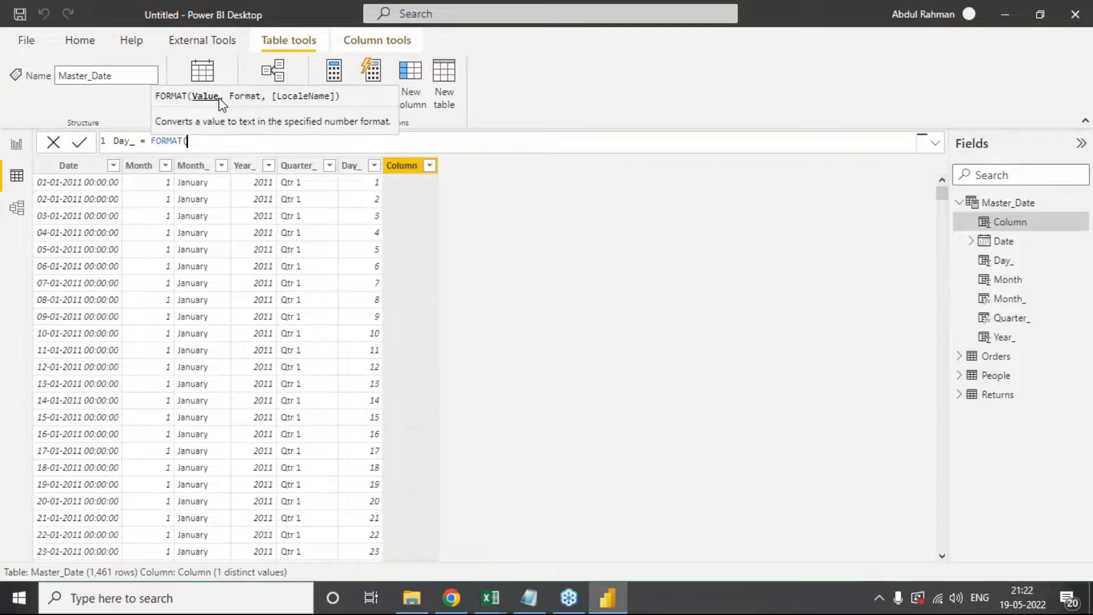
{"action": "type", "text": "master"}
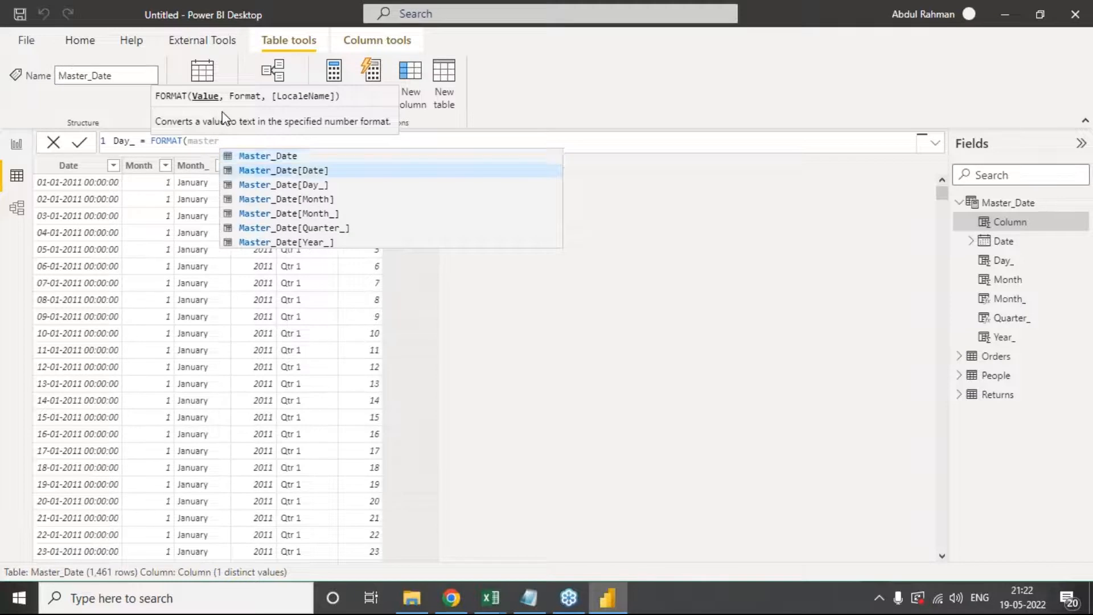
{"action": "key", "text": "Tab"}
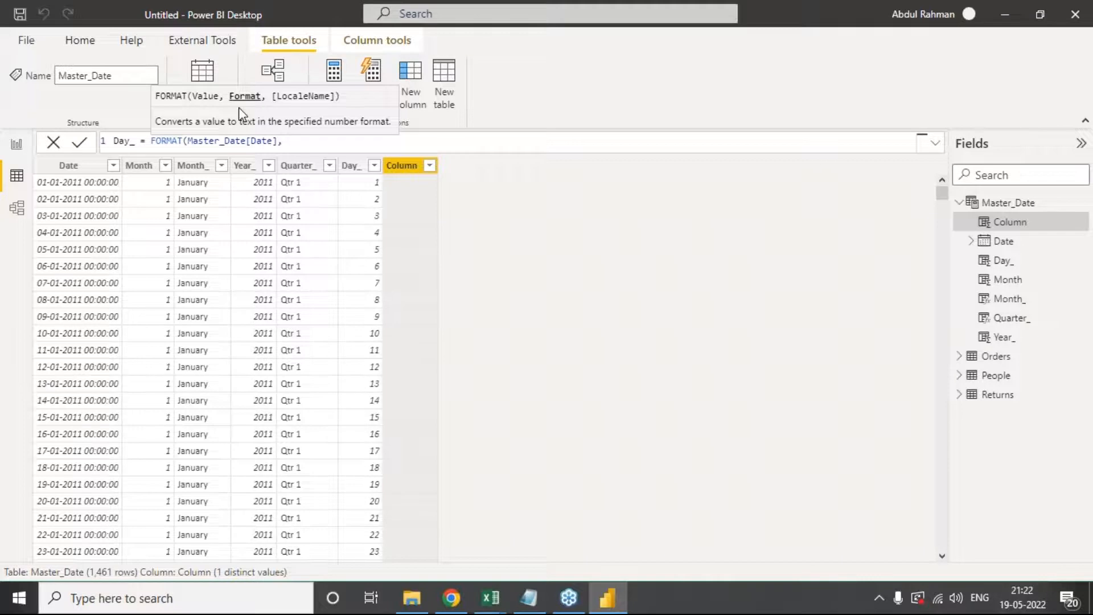
{"action": "type", "text": "\"ddd\")"}
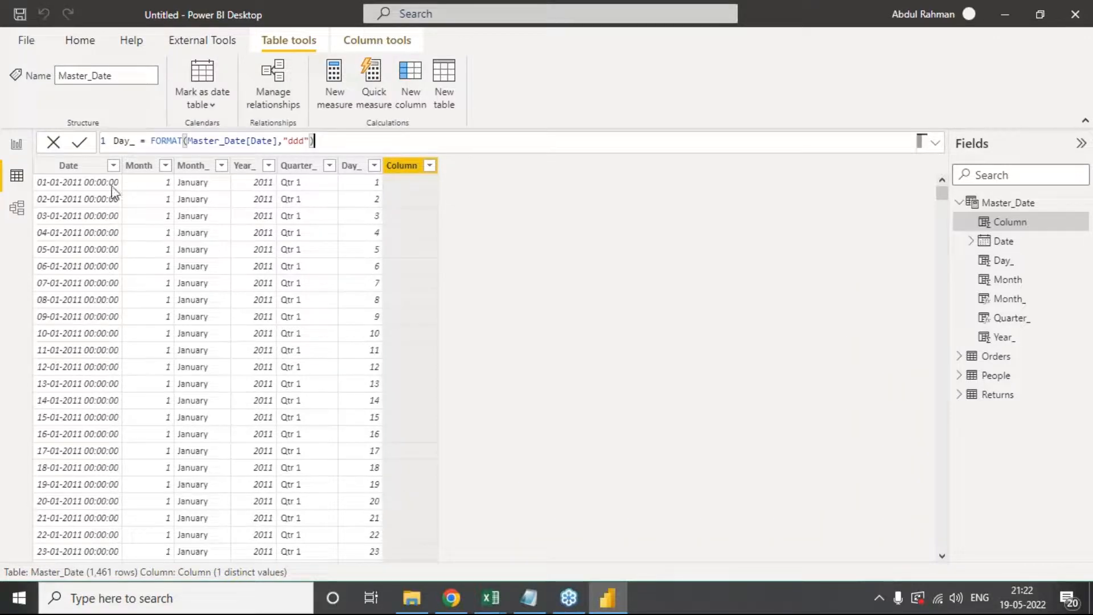
{"action": "left_click", "coordinate": [78, 147]}
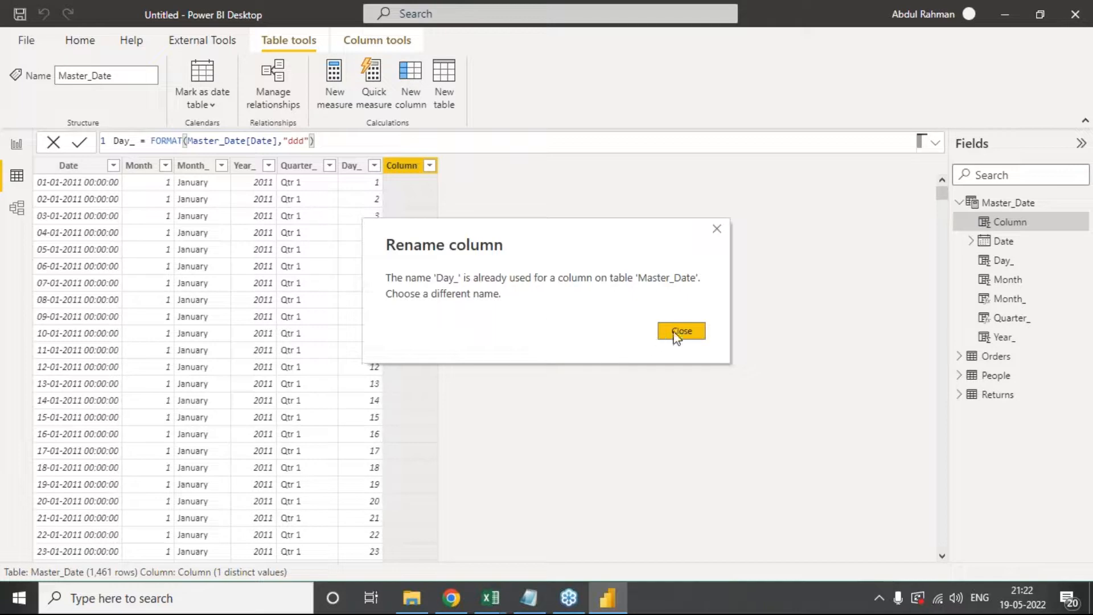
Step: Dismiss the rename message and commit the weekday column under the name Day__
{"action": "left_click", "coordinate": [675, 334]}
{"action": "left_click", "coordinate": [140, 143]}
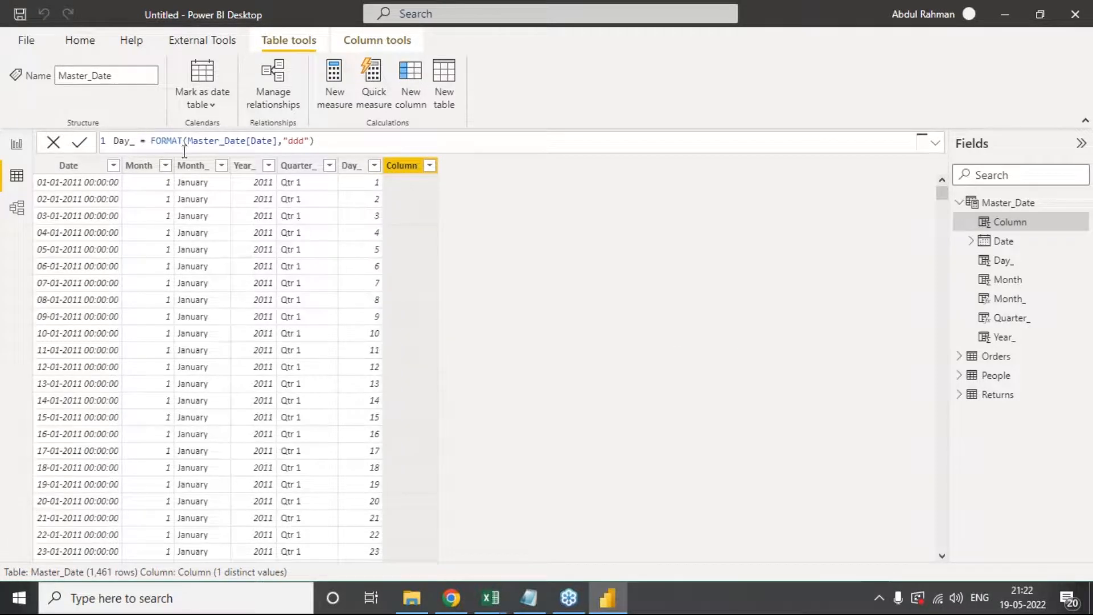
{"action": "type", "text": "_"}
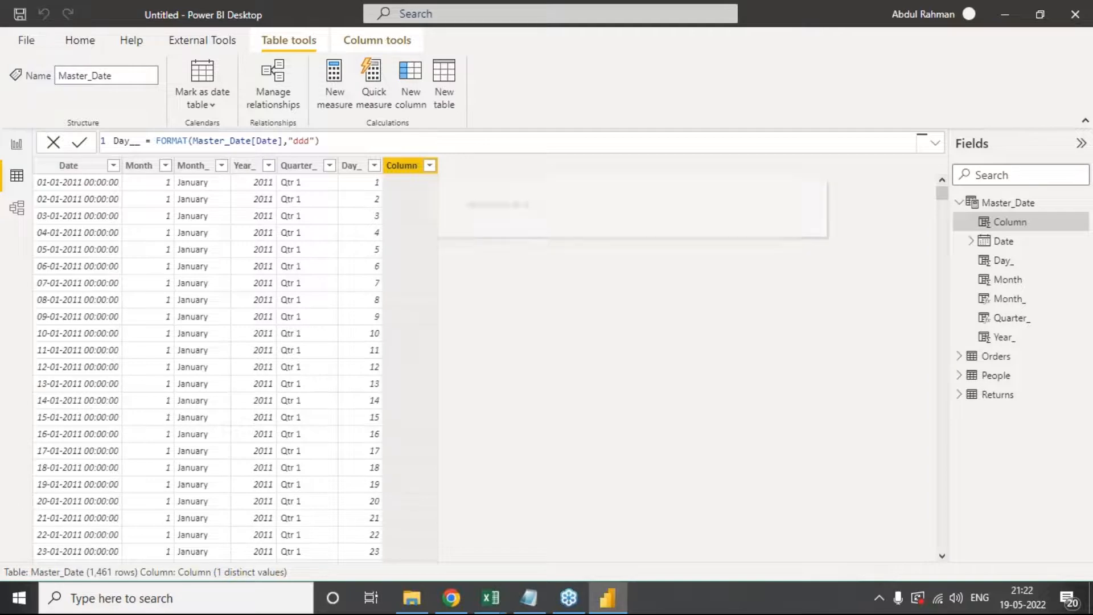
{"action": "left_click", "coordinate": [79, 143]}
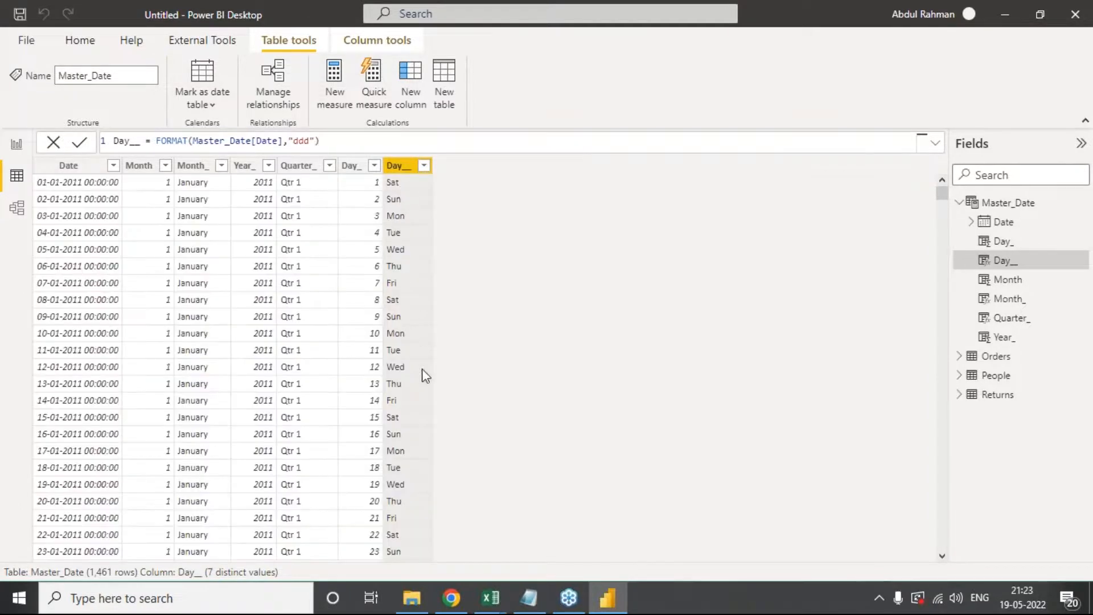
Step: Try the format code "mmm" in the Day__ column's formula and restore "ddd"
{"action": "double_click", "coordinate": [304, 141]}
{"action": "type", "text": "mmm"}
{"action": "key", "text": "Return"}
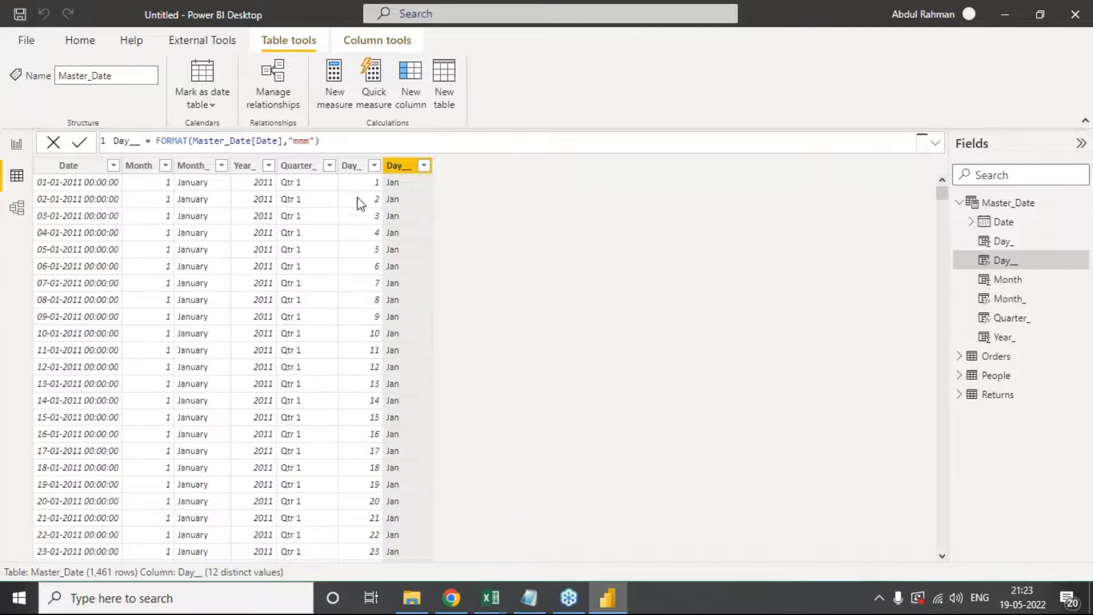
{"action": "double_click", "coordinate": [307, 140]}
{"action": "type", "text": "ddd"}
{"action": "left_click", "coordinate": [81, 144]}
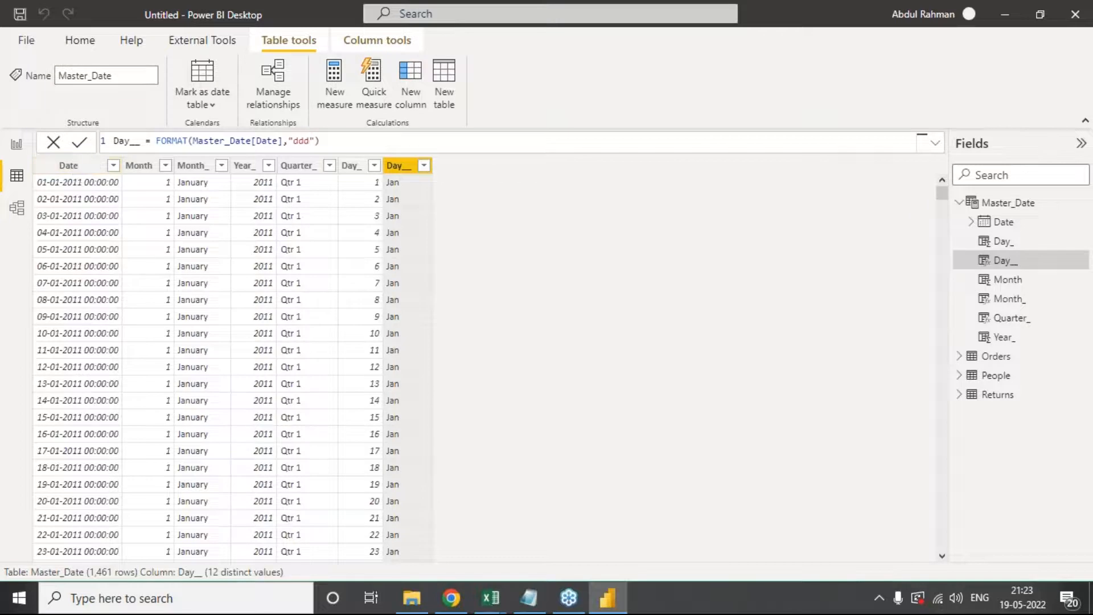
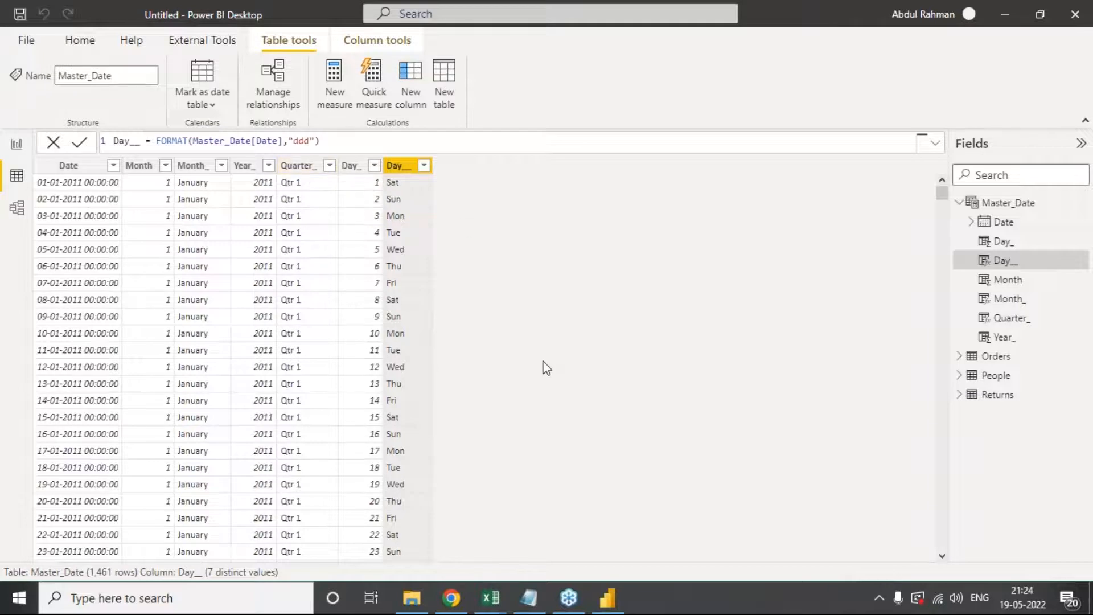
Step: Set the Master_Date table's Date column format to 14-03-2001 (dd/mm/yyyy)
{"action": "left_click", "coordinate": [78, 168]}
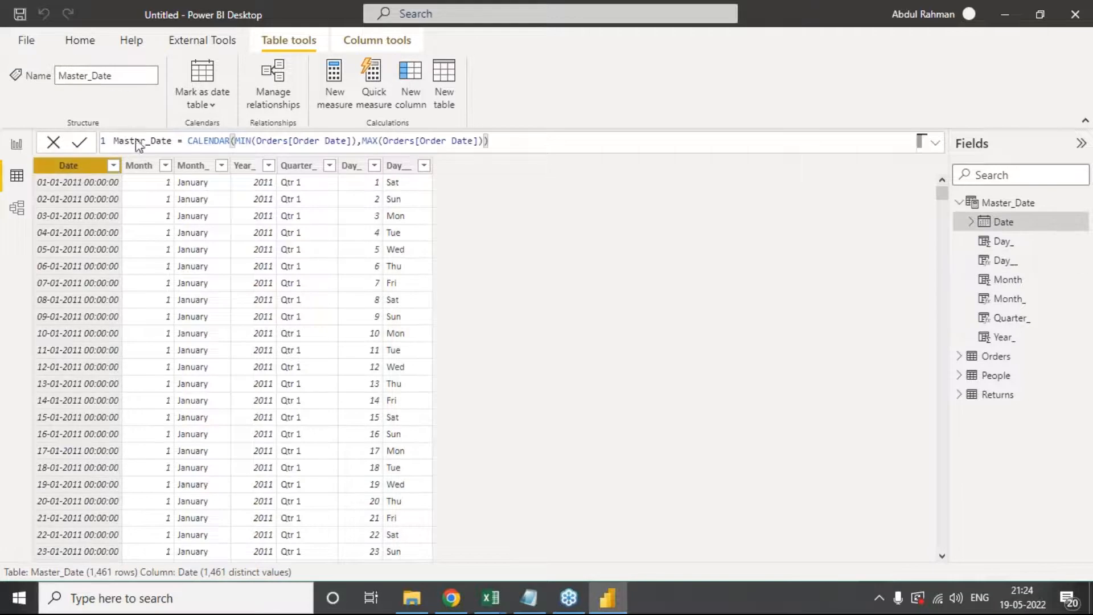
{"action": "right_click", "coordinate": [86, 169]}
{"action": "left_click", "coordinate": [77, 166]}
{"action": "left_click", "coordinate": [222, 41]}
{"action": "left_click", "coordinate": [356, 41]}
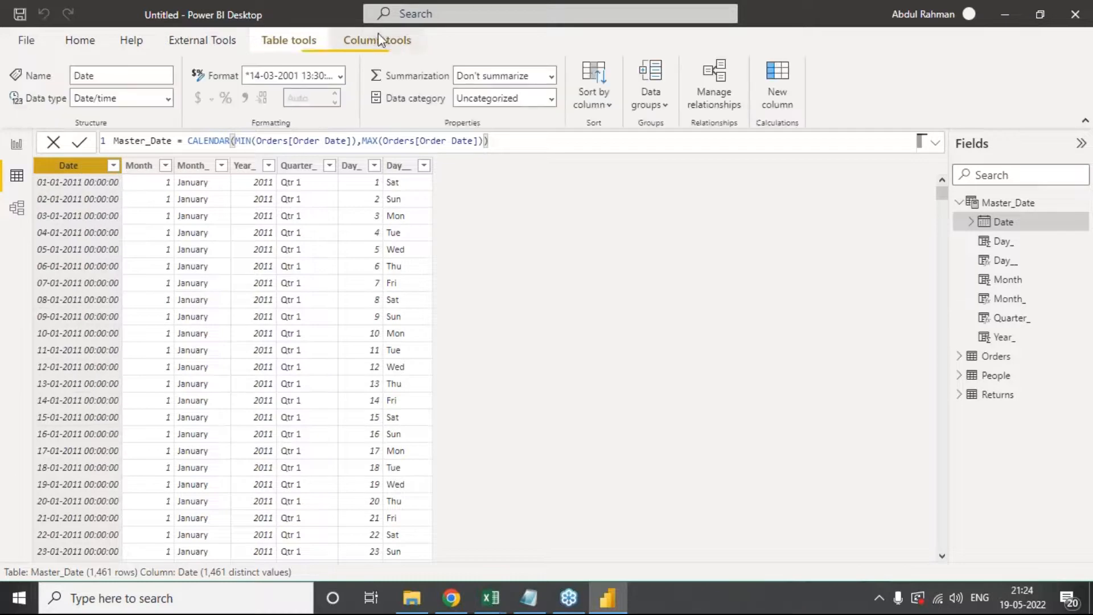
{"action": "left_click", "coordinate": [340, 76]}
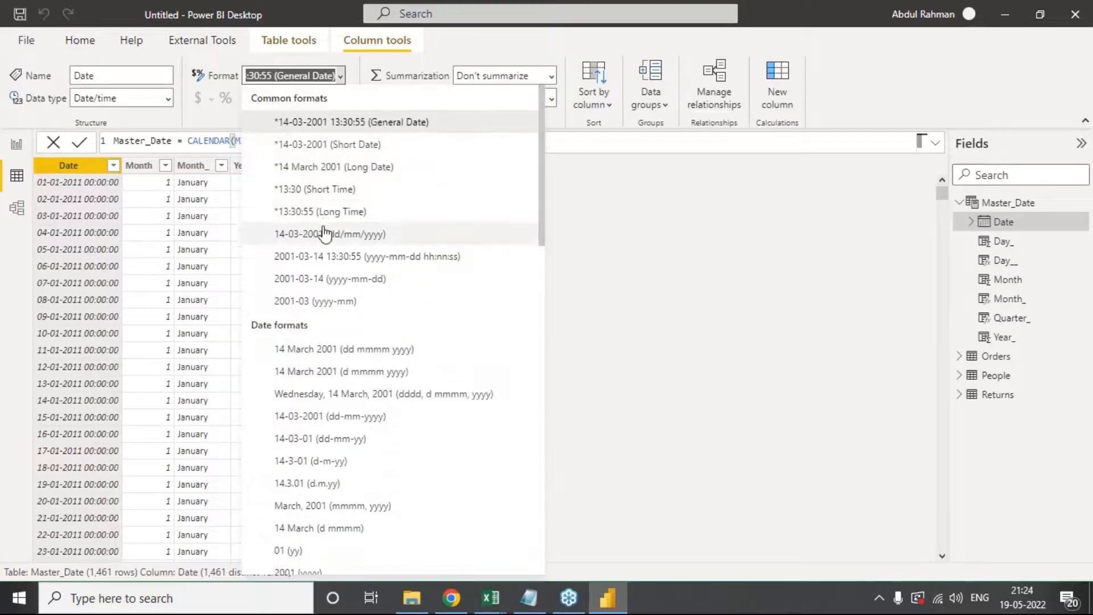
{"action": "left_click", "coordinate": [325, 233]}
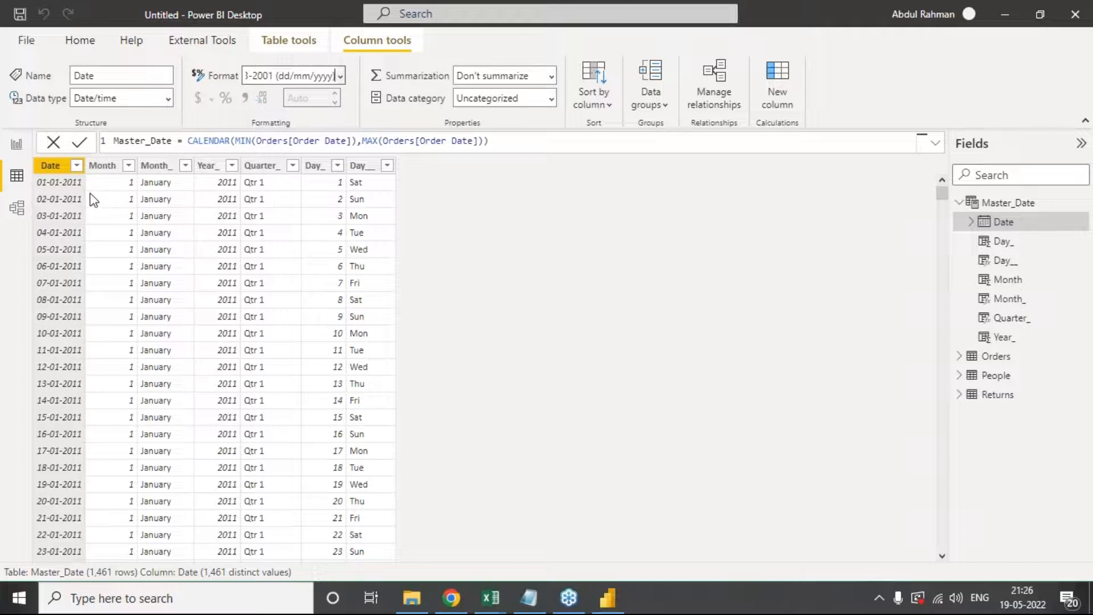
Step: Examine the MIN and MAX order date arguments in the Master_Date table's CALENDAR formula
{"action": "left_click", "coordinate": [65, 167]}
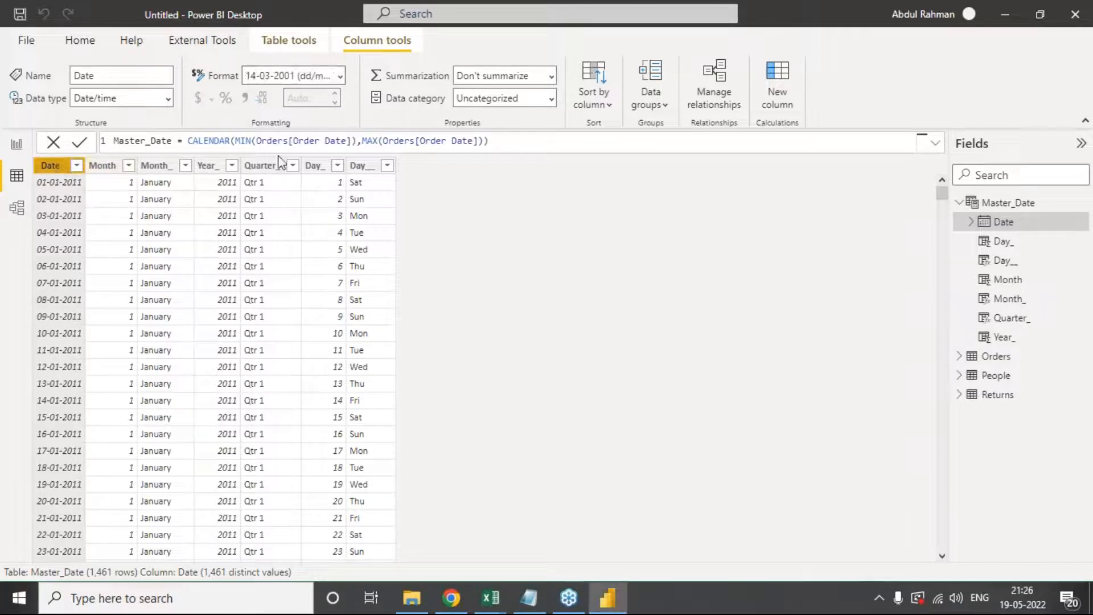
{"action": "left_click_drag", "start_coordinate": [235, 141], "coordinate": [478, 140]}
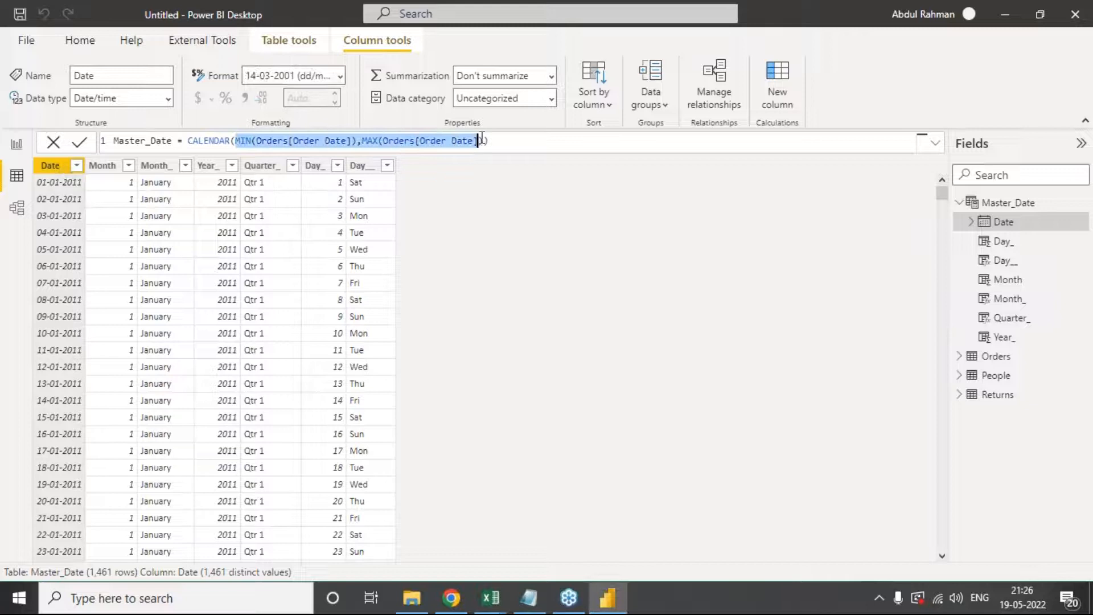
{"action": "left_click", "coordinate": [505, 138]}
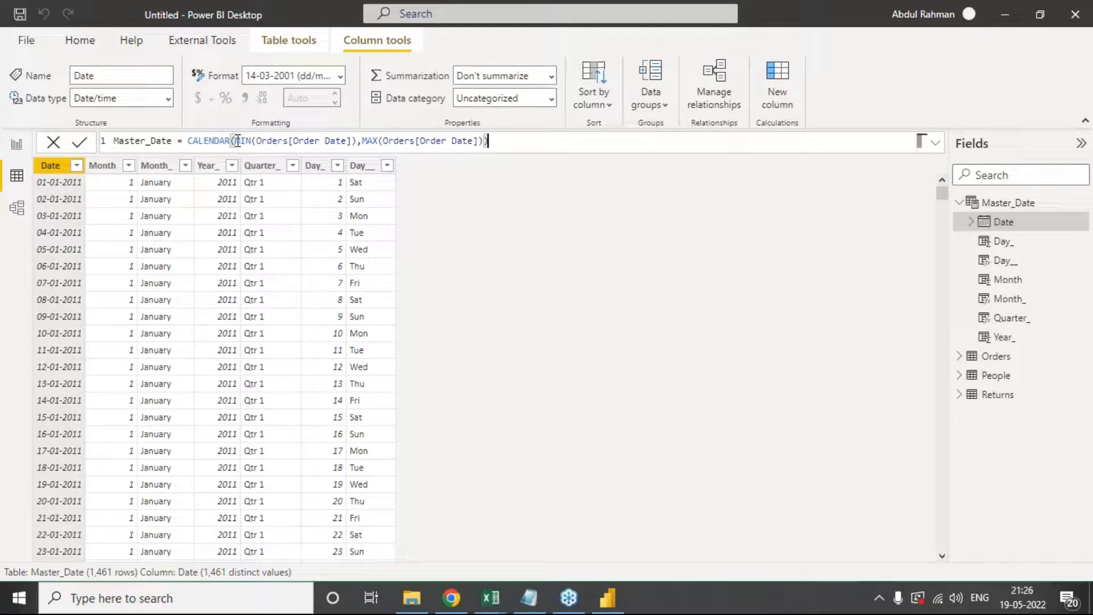
{"action": "left_click_drag", "start_coordinate": [237, 141], "coordinate": [479, 141]}
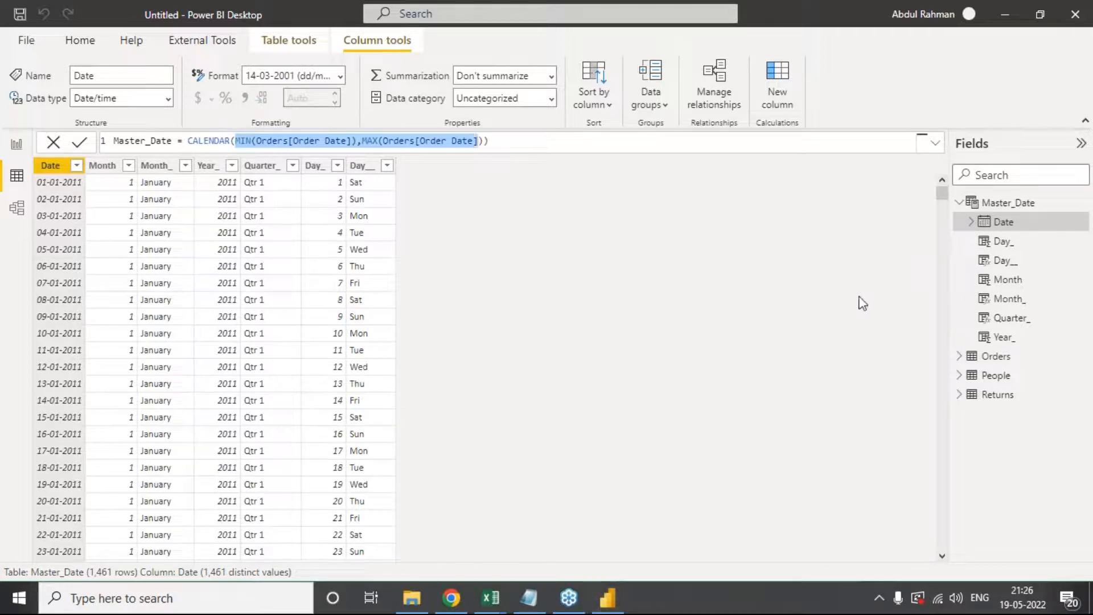
{"action": "mouse_move", "coordinate": [463, 246]}
{"action": "left_mouse_down"}
{"action": "mouse_move", "coordinate": [450, 265]}
{"action": "mouse_move", "coordinate": [529, 228]}
{"action": "mouse_move", "coordinate": [533, 258]}
{"action": "mouse_move", "coordinate": [567, 248]}
{"action": "left_mouse_up"}
{"action": "left_click", "coordinate": [555, 214]}
{"action": "mouse_move", "coordinate": [581, 203]}
{"action": "left_mouse_down"}
{"action": "mouse_move", "coordinate": [572, 236]}
{"action": "mouse_move", "coordinate": [579, 230]}
{"action": "left_mouse_up"}
{"action": "left_click_drag", "start_coordinate": [633, 213], "coordinate": [640, 241]}
{"action": "left_click_drag", "start_coordinate": [651, 177], "coordinate": [652, 259]}
{"action": "mouse_move", "coordinate": [672, 212]}
{"action": "left_mouse_down"}
{"action": "mouse_move", "coordinate": [668, 245]}
{"action": "mouse_move", "coordinate": [740, 191]}
{"action": "mouse_move", "coordinate": [748, 204]}
{"action": "left_mouse_up"}
{"action": "left_click_drag", "start_coordinate": [756, 157], "coordinate": [772, 242]}
{"action": "mouse_move", "coordinate": [783, 198]}
{"action": "left_mouse_down"}
{"action": "mouse_move", "coordinate": [782, 212]}
{"action": "mouse_move", "coordinate": [826, 213]}
{"action": "left_mouse_up"}
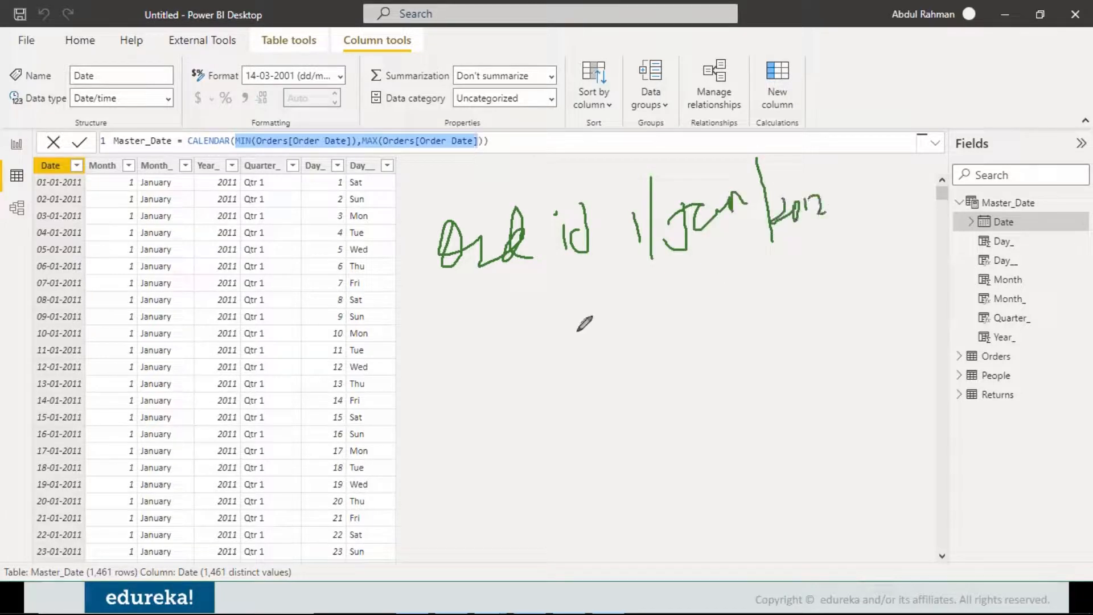
{"action": "left_click_drag", "start_coordinate": [615, 325], "coordinate": [611, 351]}
{"action": "mouse_move", "coordinate": [664, 286]}
{"action": "left_mouse_down"}
{"action": "mouse_move", "coordinate": [673, 347]}
{"action": "mouse_move", "coordinate": [691, 359]}
{"action": "left_mouse_up"}
{"action": "mouse_move", "coordinate": [688, 319]}
{"action": "left_mouse_down"}
{"action": "mouse_move", "coordinate": [752, 293]}
{"action": "mouse_move", "coordinate": [772, 298]}
{"action": "mouse_move", "coordinate": [776, 326]}
{"action": "mouse_move", "coordinate": [828, 307]}
{"action": "left_mouse_up"}
{"action": "left_click", "coordinate": [655, 389]}
{"action": "mouse_move", "coordinate": [657, 408]}
{"action": "left_mouse_down"}
{"action": "mouse_move", "coordinate": [688, 400]}
{"action": "mouse_move", "coordinate": [688, 422]}
{"action": "left_mouse_up"}
{"action": "mouse_move", "coordinate": [631, 390]}
{"action": "left_mouse_down"}
{"action": "mouse_move", "coordinate": [709, 409]}
{"action": "mouse_move", "coordinate": [638, 436]}
{"action": "left_mouse_up"}
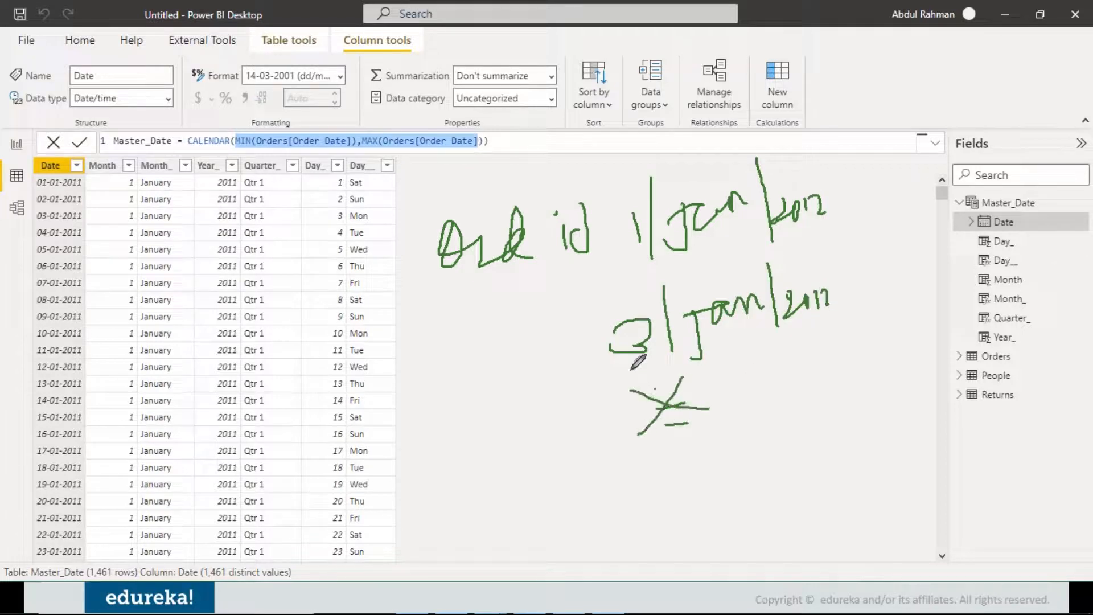
{"action": "left_click_drag", "start_coordinate": [620, 471], "coordinate": [599, 517]}
{"action": "left_click_drag", "start_coordinate": [657, 446], "coordinate": [668, 514]}
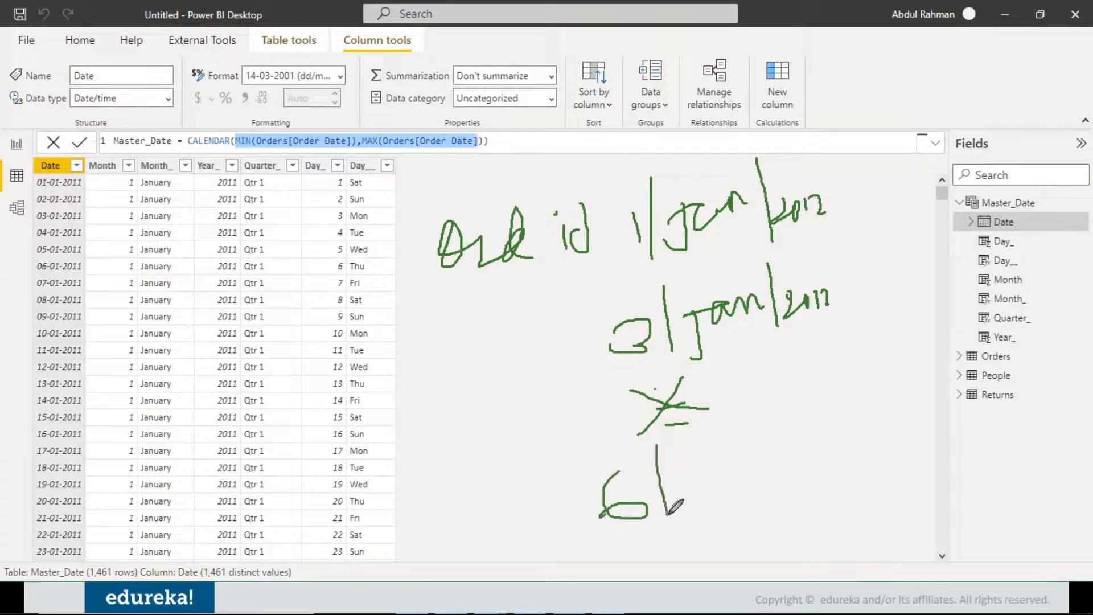
{"action": "mouse_move", "coordinate": [682, 455]}
{"action": "left_mouse_down"}
{"action": "mouse_move", "coordinate": [685, 494]}
{"action": "mouse_move", "coordinate": [717, 450]}
{"action": "mouse_move", "coordinate": [696, 489]}
{"action": "mouse_move", "coordinate": [740, 439]}
{"action": "mouse_move", "coordinate": [773, 447]}
{"action": "left_mouse_up"}
{"action": "left_click_drag", "start_coordinate": [763, 400], "coordinate": [783, 476]}
{"action": "left_click_drag", "start_coordinate": [790, 427], "coordinate": [861, 423]}
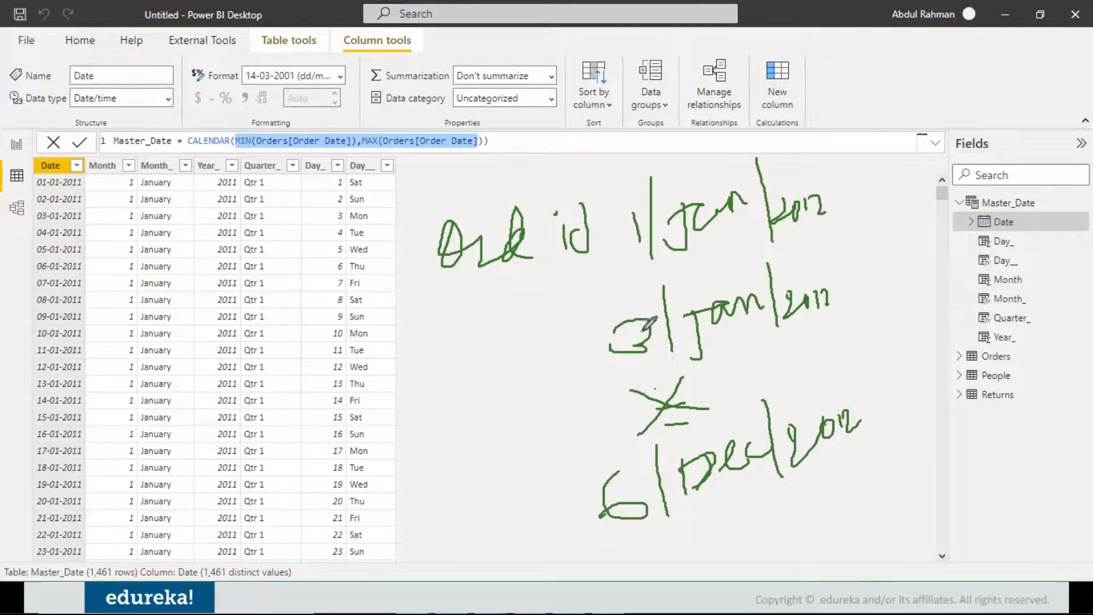
{"action": "mouse_move", "coordinate": [737, 354]}
{"action": "left_mouse_down"}
{"action": "mouse_move", "coordinate": [721, 373]}
{"action": "mouse_move", "coordinate": [734, 413]}
{"action": "left_mouse_up"}
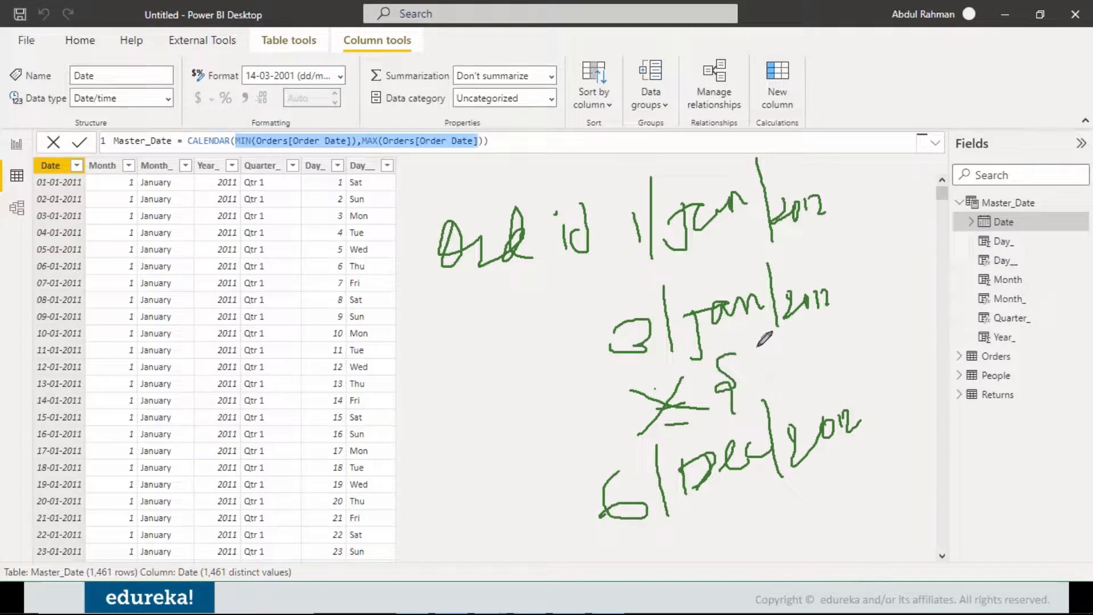
{"action": "mouse_move", "coordinate": [753, 341]}
{"action": "left_mouse_down"}
{"action": "mouse_move", "coordinate": [757, 376]}
{"action": "mouse_move", "coordinate": [783, 370]}
{"action": "mouse_move", "coordinate": [786, 390]}
{"action": "left_mouse_up"}
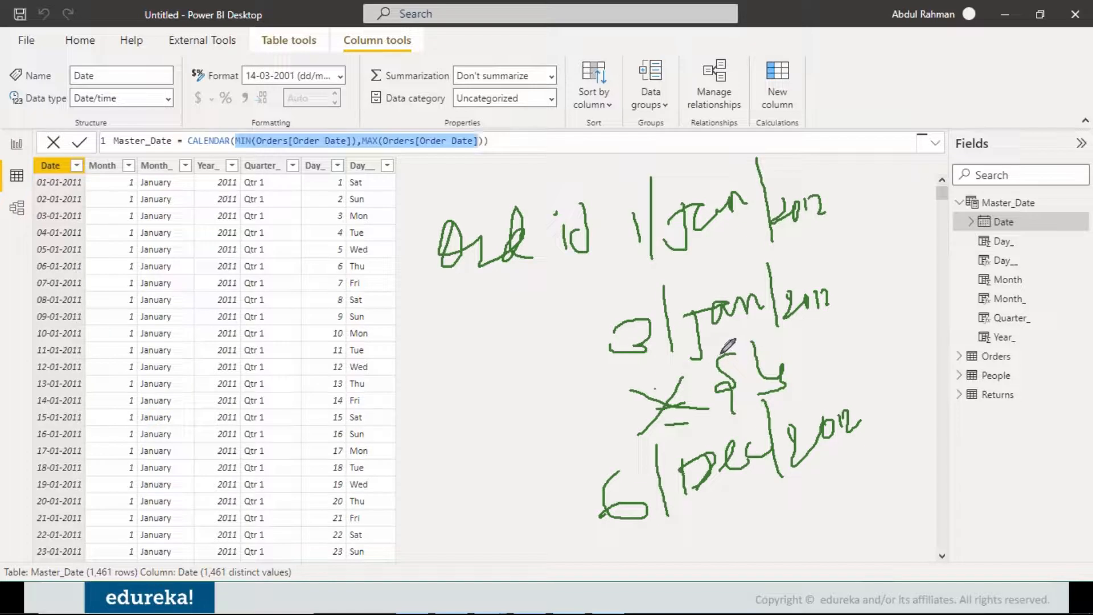
{"action": "mouse_move", "coordinate": [728, 343]}
{"action": "left_mouse_down"}
{"action": "mouse_move", "coordinate": [811, 397]}
{"action": "mouse_move", "coordinate": [696, 419]}
{"action": "mouse_move", "coordinate": [757, 343]}
{"action": "left_mouse_up"}
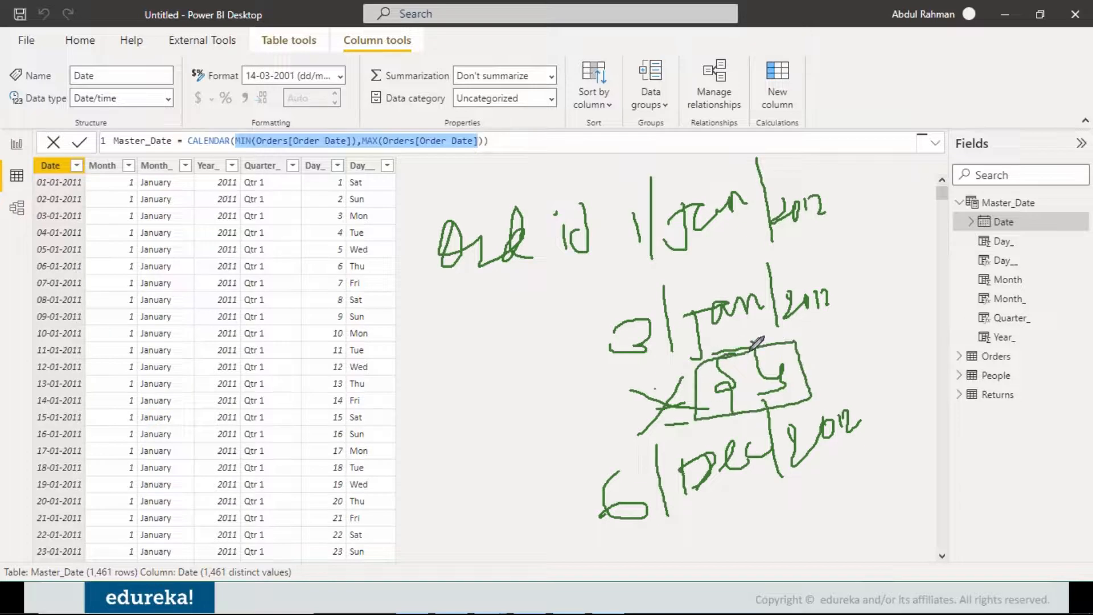
{"action": "mouse_move", "coordinate": [242, 127]}
{"action": "left_mouse_down"}
{"action": "mouse_move", "coordinate": [183, 131]}
{"action": "mouse_move", "coordinate": [246, 151]}
{"action": "left_mouse_up"}
{"action": "left_click_drag", "start_coordinate": [424, 306], "coordinate": [429, 334]}
{"action": "left_click_drag", "start_coordinate": [439, 282], "coordinate": [449, 343]}
{"action": "mouse_move", "coordinate": [487, 310]}
{"action": "left_mouse_down"}
{"action": "mouse_move", "coordinate": [467, 350]}
{"action": "mouse_move", "coordinate": [501, 296]}
{"action": "mouse_move", "coordinate": [514, 316]}
{"action": "left_mouse_up"}
{"action": "left_click_drag", "start_coordinate": [438, 410], "coordinate": [426, 447]}
{"action": "left_click_drag", "start_coordinate": [451, 388], "coordinate": [462, 478]}
{"action": "mouse_move", "coordinate": [479, 421]}
{"action": "left_mouse_down"}
{"action": "mouse_move", "coordinate": [490, 451]}
{"action": "mouse_move", "coordinate": [507, 411]}
{"action": "mouse_move", "coordinate": [576, 429]}
{"action": "left_mouse_up"}
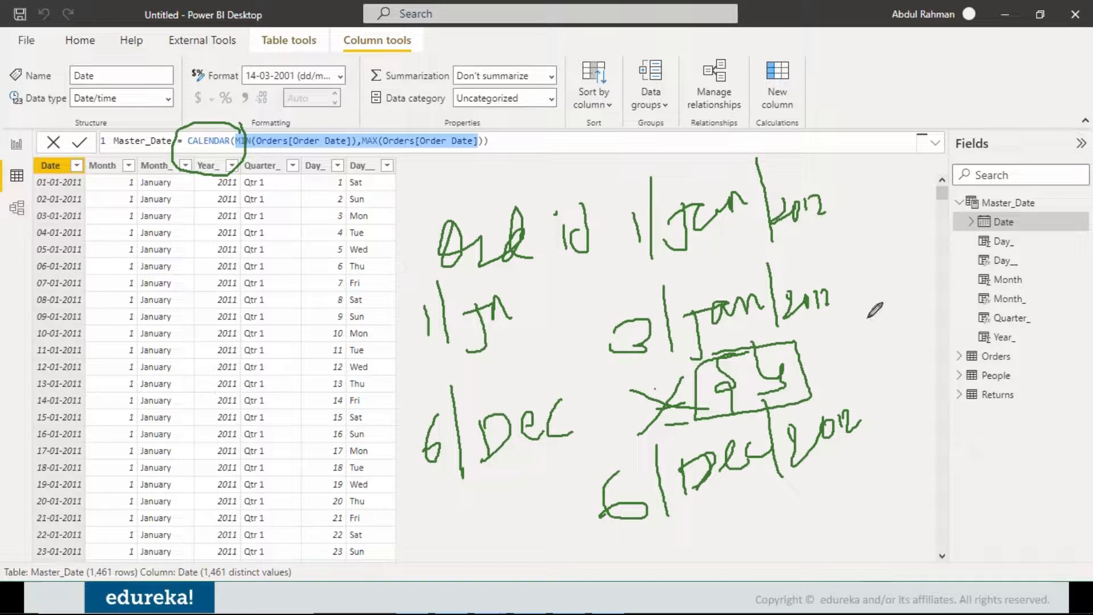
{"action": "left_click", "coordinate": [909, 404]}
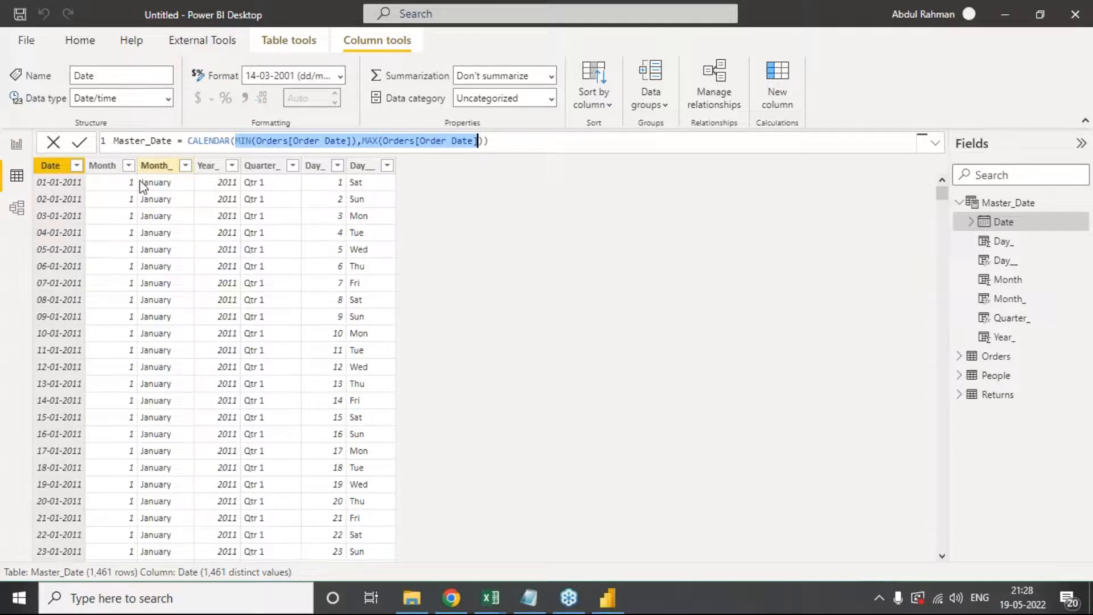
{"action": "left_click", "coordinate": [396, 203]}
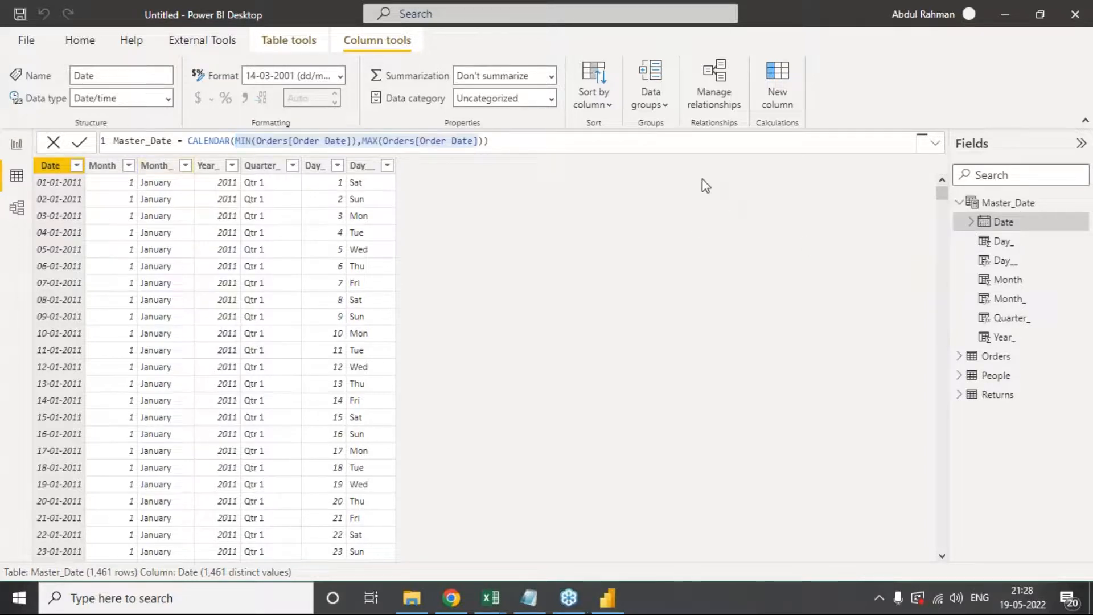
Step: Open a new Notepad window and write MAX, MIN and MASTER[DATE]. on three separate lines
{"action": "key", "text": "super+r"}
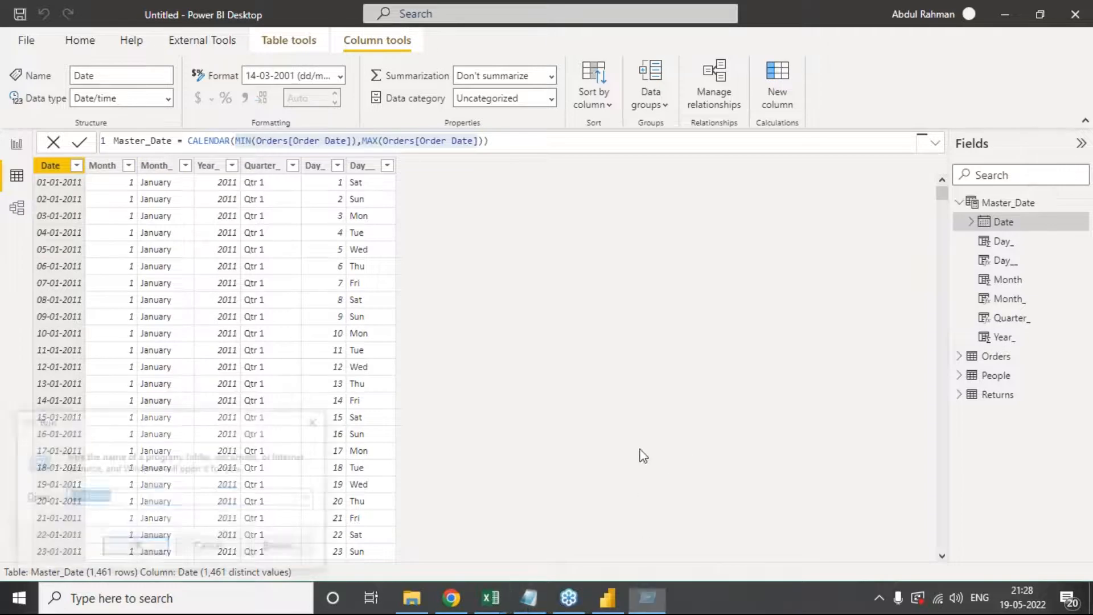
{"action": "key", "text": "Return"}
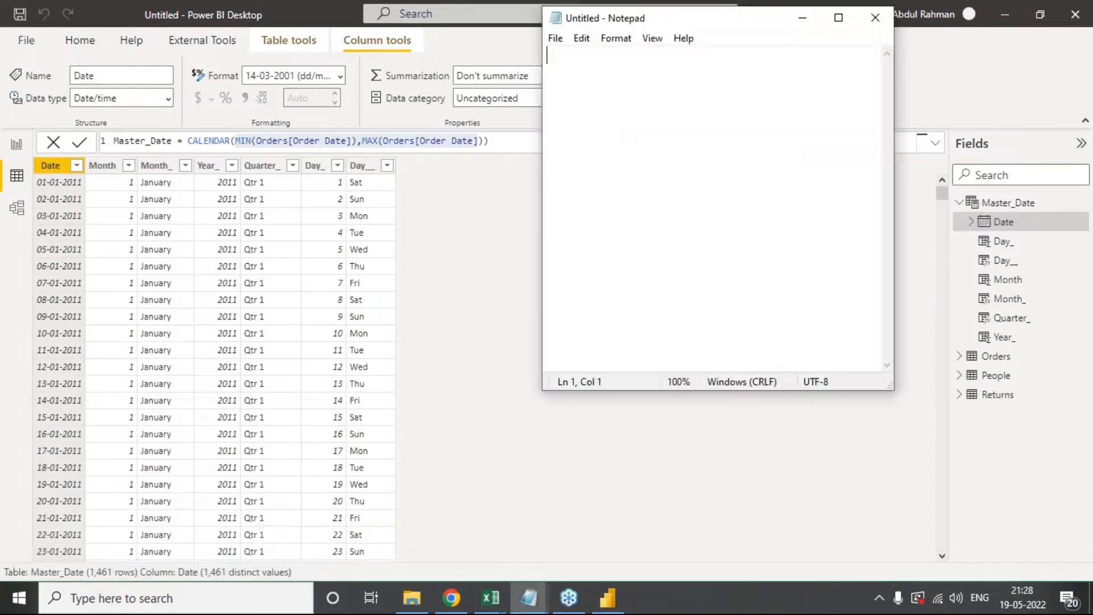
{"action": "type", "text": "max"}
{"action": "key", "text": "BackSpace"}
{"action": "key", "text": "BackSpace"}
{"action": "key", "text": "BackSpace"}
{"action": "type", "text": "MAX"}
{"action": "key", "text": "Return"}
{"action": "type", "text": "MIN"}
{"action": "key", "text": "Return"}
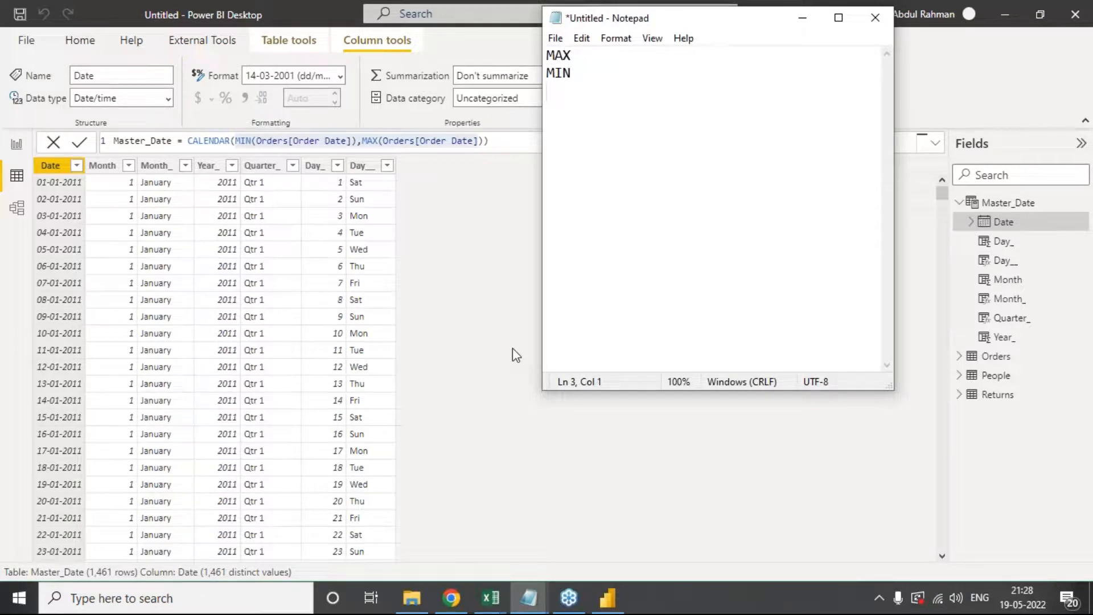
{"action": "type", "text": "AS"}
{"action": "key", "text": "BackSpace"}
{"action": "type", "text": "ASTER[DATE]."}
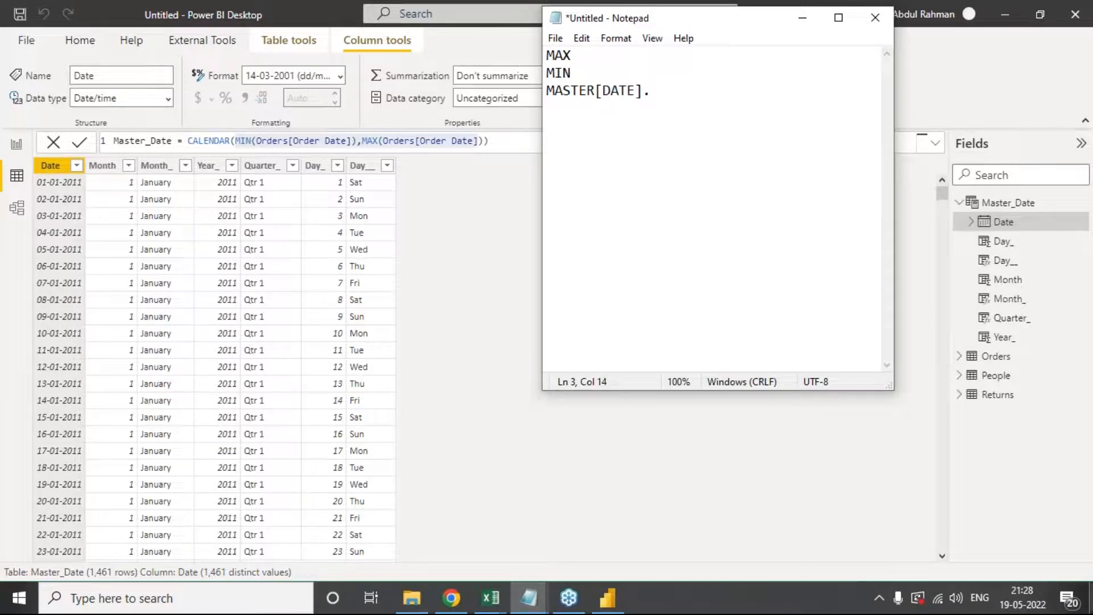
Step: Copy the CALENDAR expression from the Master_Date table's formula into Notepad above the existing notes, and widen the Notepad window
{"action": "left_click", "coordinate": [473, 288]}
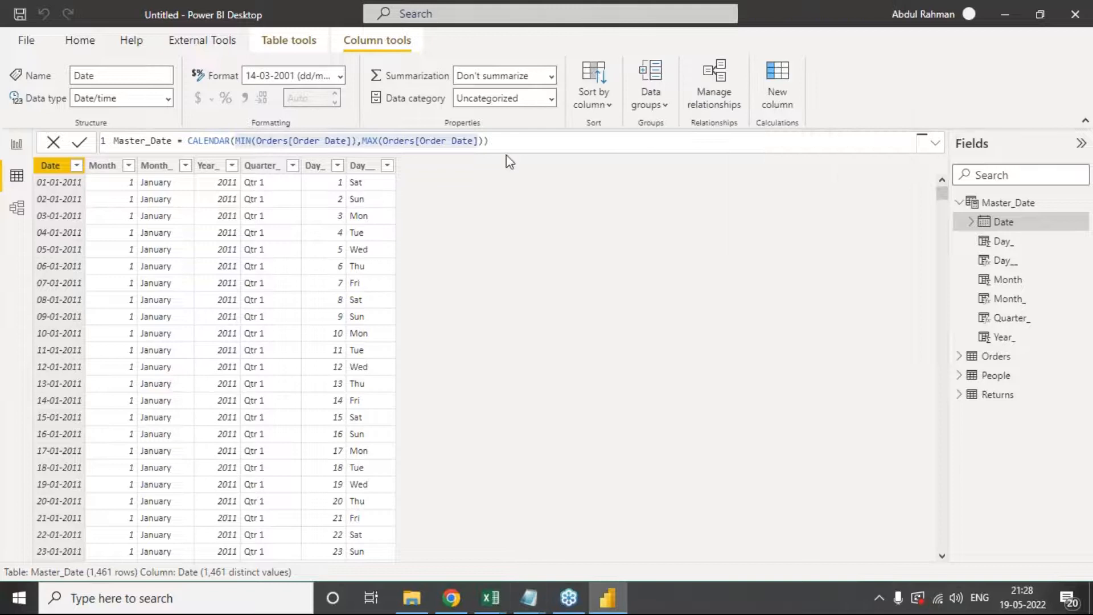
{"action": "left_click", "coordinate": [513, 140]}
{"action": "left_click_drag", "start_coordinate": [189, 141], "coordinate": [530, 137]}
{"action": "key", "text": "ctrl+c"}
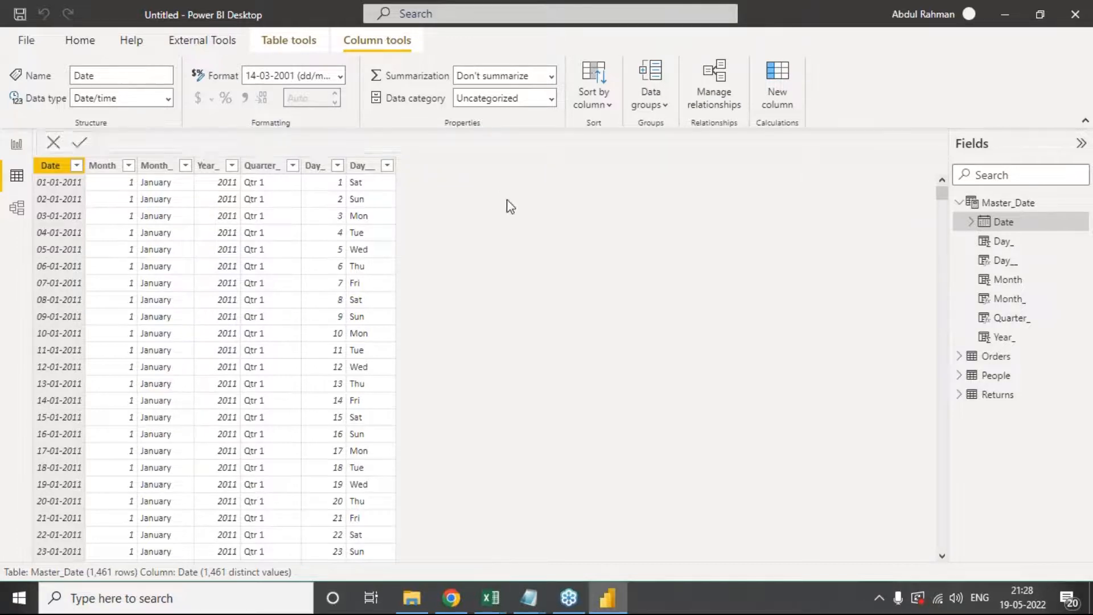
{"action": "key", "text": "alt+Tab"}
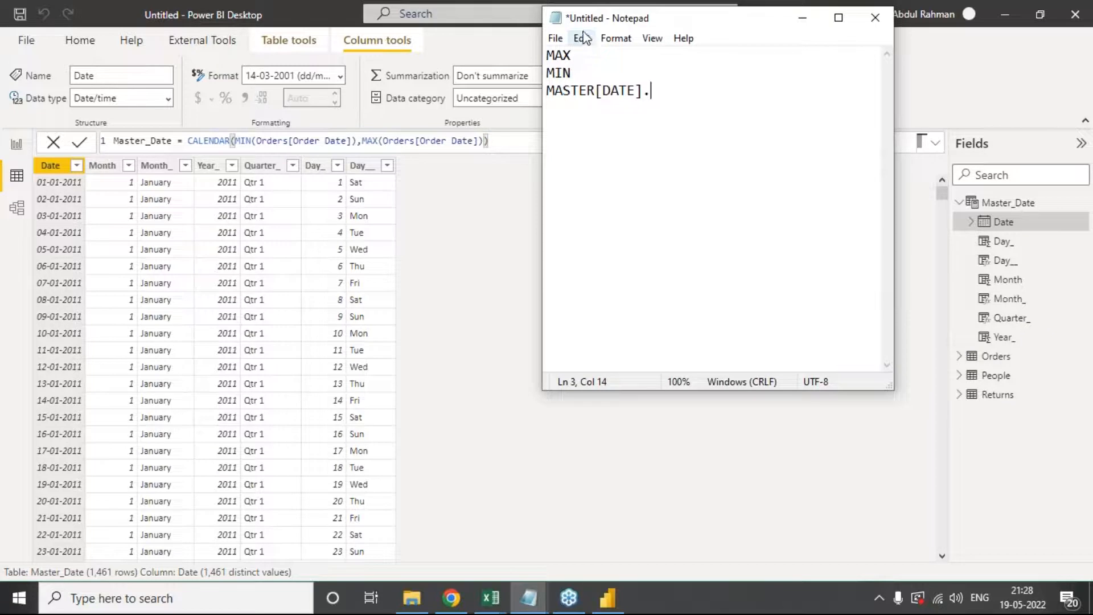
{"action": "left_click", "coordinate": [548, 54]}
{"action": "key", "text": "Return"}
{"action": "key", "text": "Return"}
{"action": "key", "text": "Return"}
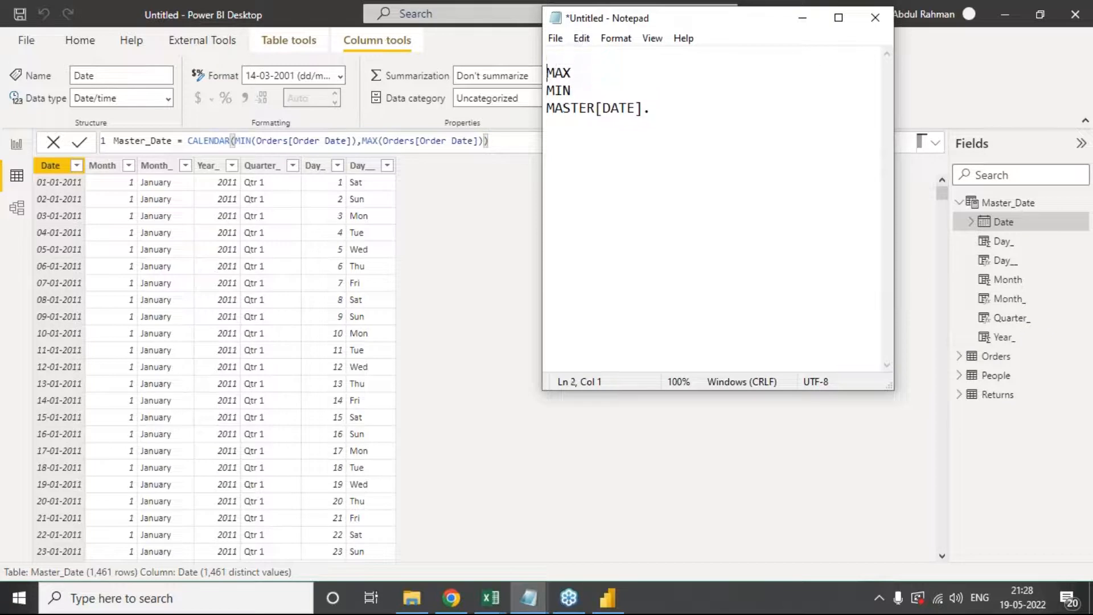
{"action": "key", "text": "ctrl+v"}
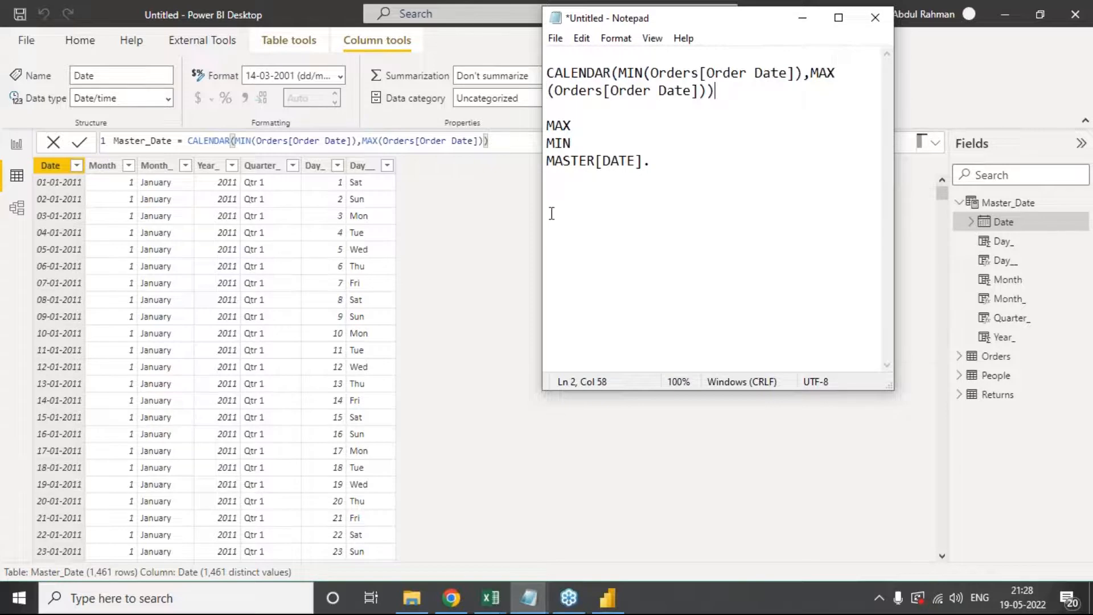
{"action": "left_click_drag", "start_coordinate": [542, 208], "coordinate": [358, 209]}
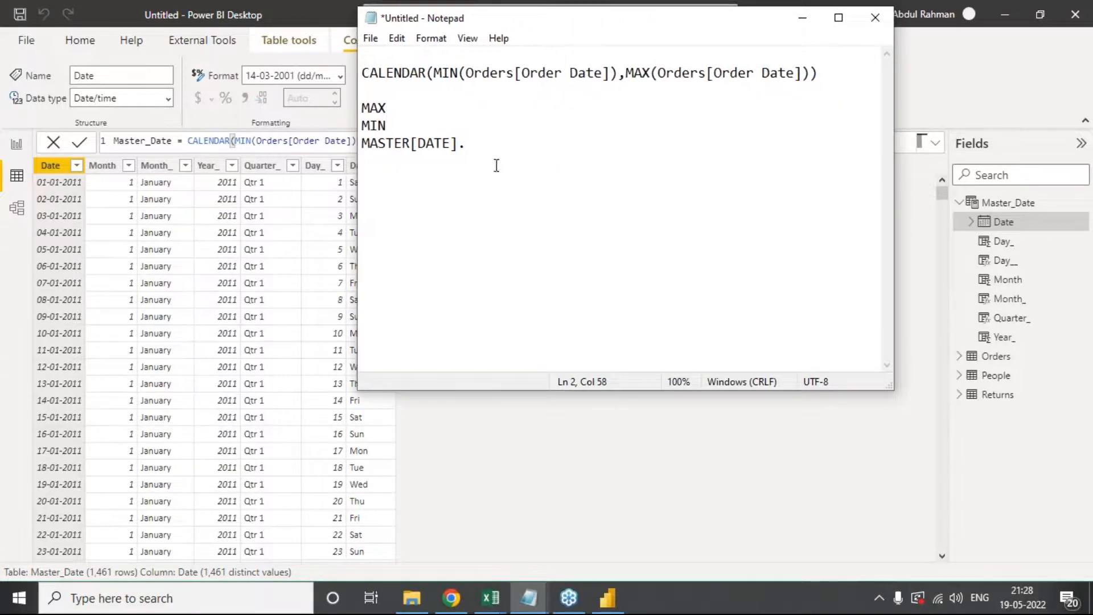
Step: Copy the Month_ column's whole formula from Power BI Desktop into Notepad below the CALENDAR expression
{"action": "left_click", "coordinate": [161, 181]}
{"action": "left_click", "coordinate": [163, 165]}
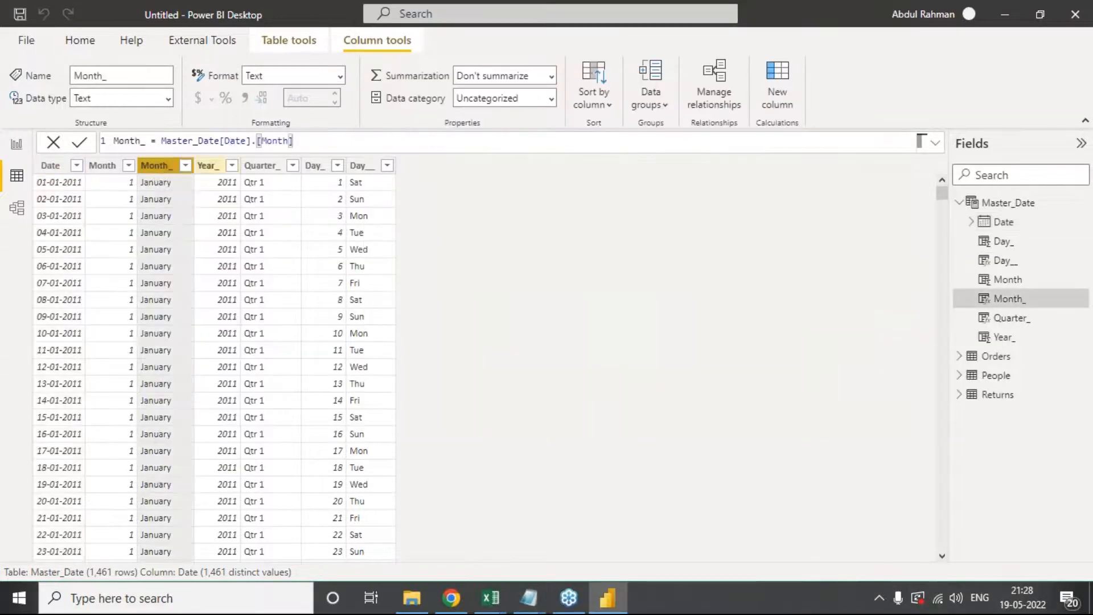
{"action": "left_click_drag", "start_coordinate": [295, 140], "coordinate": [113, 140]}
{"action": "key", "text": "alt+Tab"}
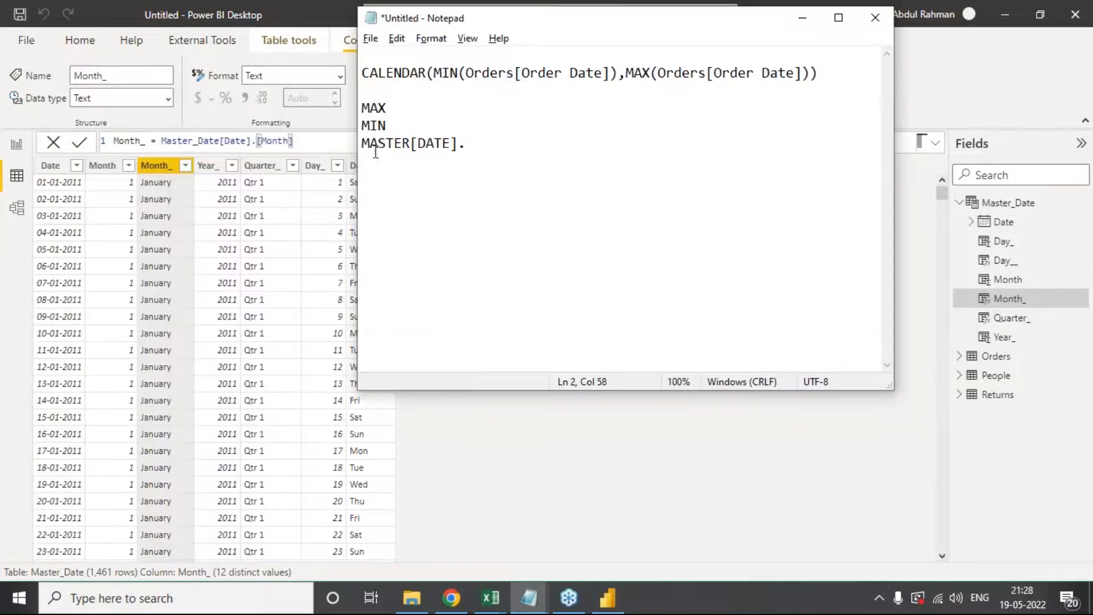
{"action": "key", "text": "Down"}
{"action": "key", "text": "Return"}
{"action": "key", "text": "Return"}
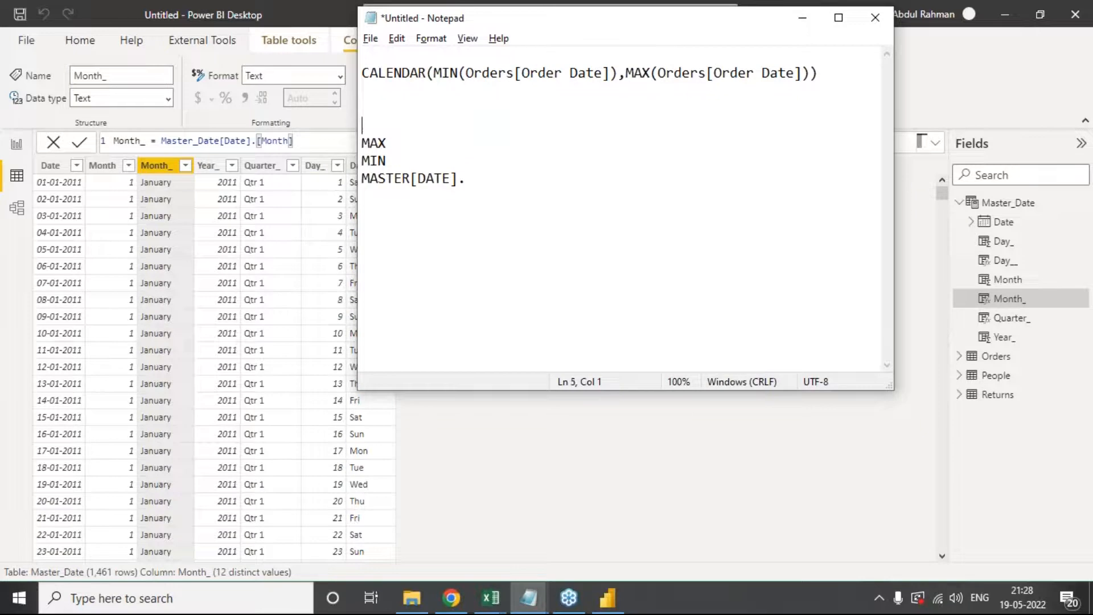
{"action": "key", "text": "ctrl+v"}
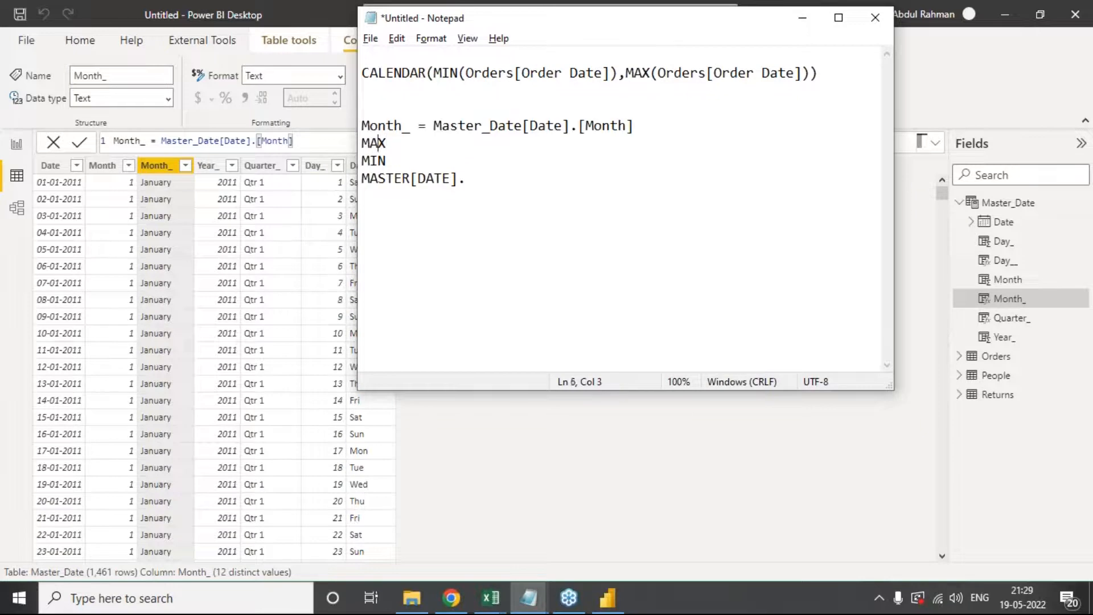
Step: Delete the MAX, MIN and MASTER[DATE]. lines from the Notepad notes
{"action": "key", "text": "shift+Down"}
{"action": "key", "text": "shift+Down"}
{"action": "key", "text": "shift+Right"}
{"action": "key", "text": "shift+Right"}
{"action": "key", "text": "shift+Right"}
{"action": "key", "text": "shift+Right"}
{"action": "key", "text": "shift+Right"}
{"action": "key", "text": "shift+Right"}
{"action": "key", "text": "shift+Right"}
{"action": "key", "text": "shift+Right"}
{"action": "key", "text": "shift+Right"}
{"action": "key", "text": "shift+Right"}
{"action": "key", "text": "shift+Right"}
{"action": "key", "text": "shift+Right"}
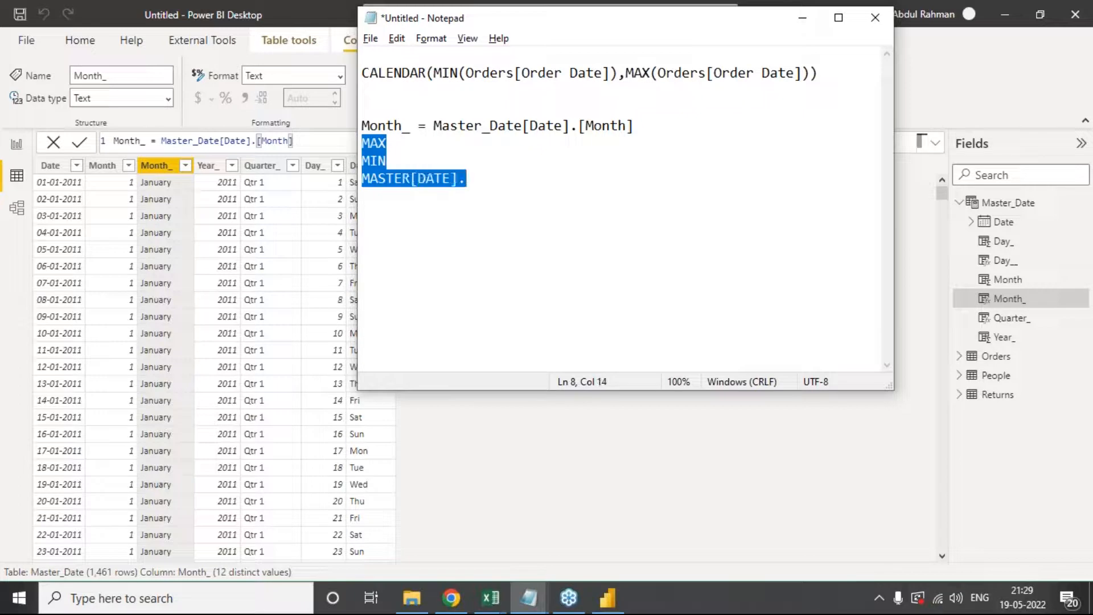
{"action": "key", "text": "Delete"}
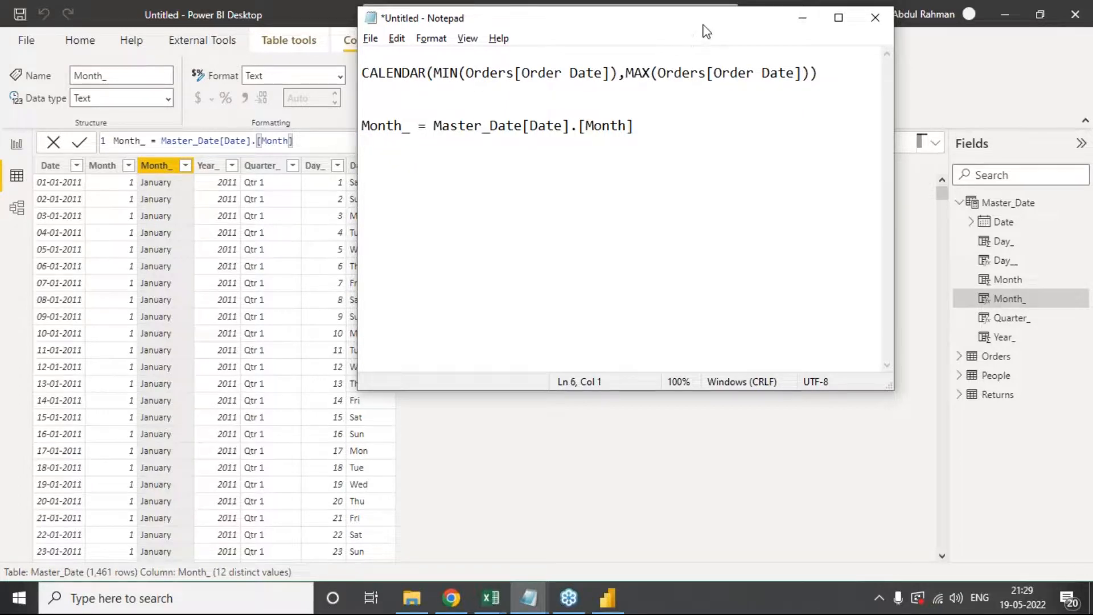
Step: Reposition the Notepad window and add the line "STEP 1 IMPORT DATA SUPERSTORE DATA" below the Month_ formula
{"action": "left_click_drag", "start_coordinate": [698, 26], "coordinate": [532, 77]}
{"action": "left_click", "coordinate": [847, 120]}
{"action": "left_click_drag", "start_coordinate": [621, 78], "coordinate": [624, 221]}
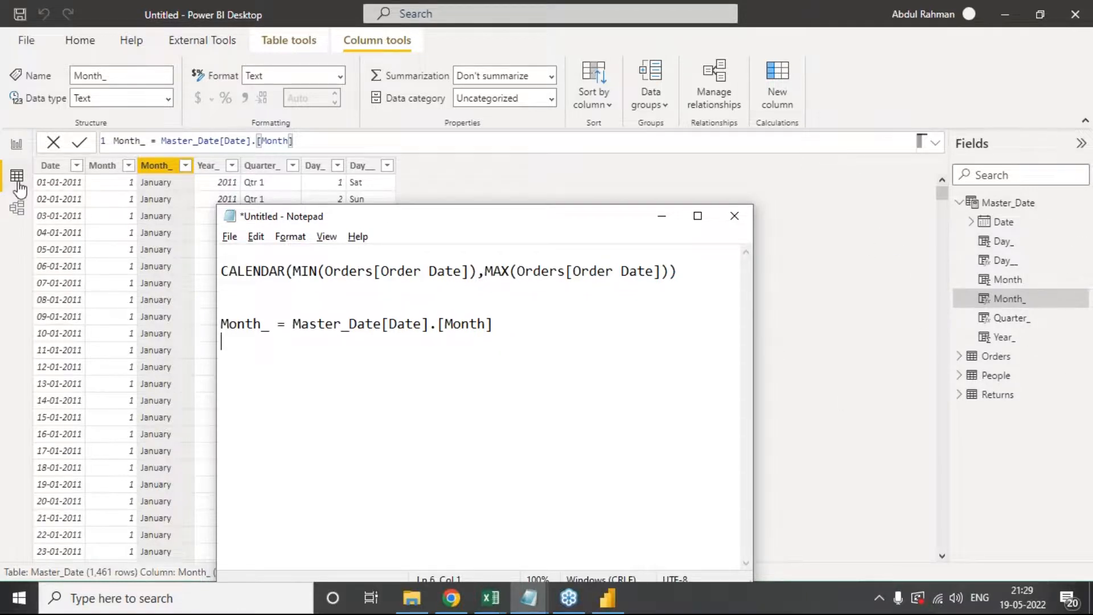
{"action": "key", "text": "Return"}
{"action": "type", "text": "STEP 1 IMPORT DATA SUPERSTO"}
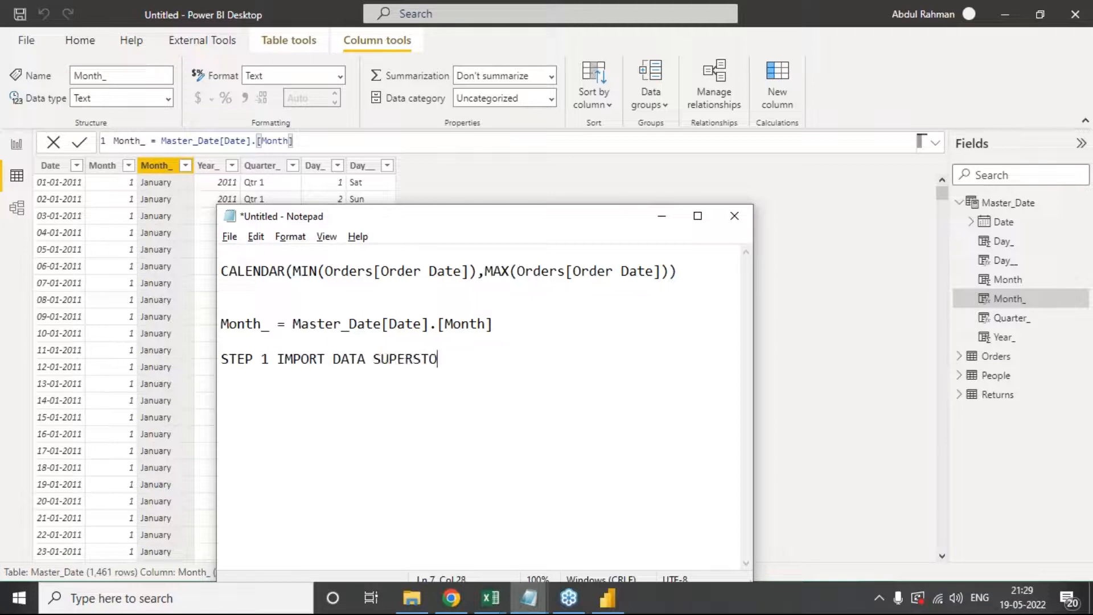
{"action": "type", "text": "RE DATA"}
{"action": "key", "text": "Return"}
Step: Add the lines "STE 2 GO TO DATA VIEW" and "STEP 3 CLICK ON NEW TABLE" to the notes
{"action": "type", "text": "STE P"}
{"action": "key", "text": "BackSpace"}
{"action": "key", "text": "BackSpace"}
{"action": "type", "text": "2 "}
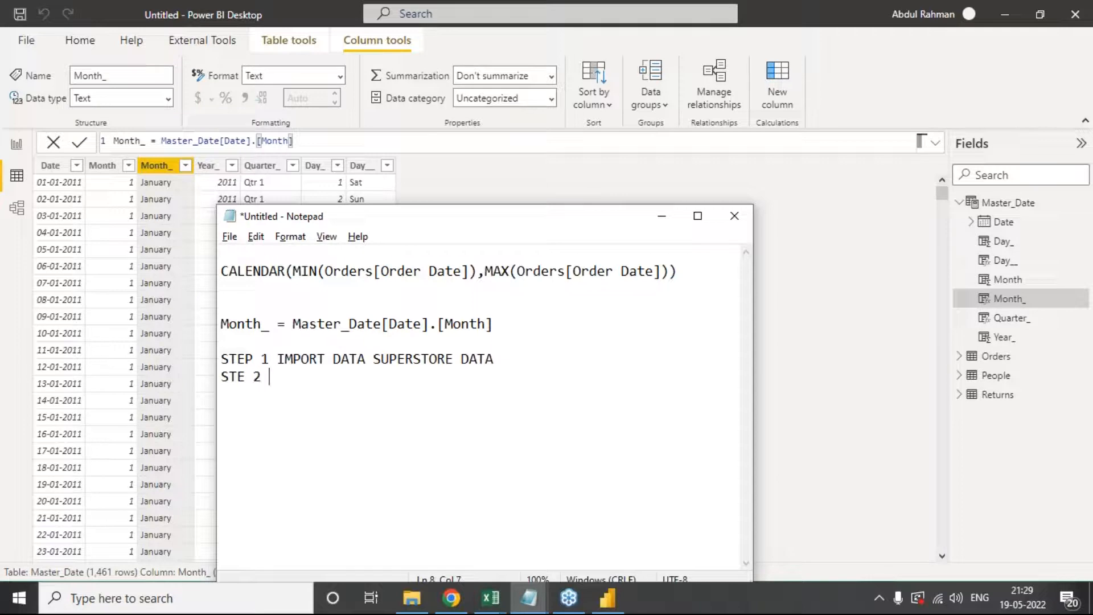
{"action": "type", "text": "GO TO DATA V"}
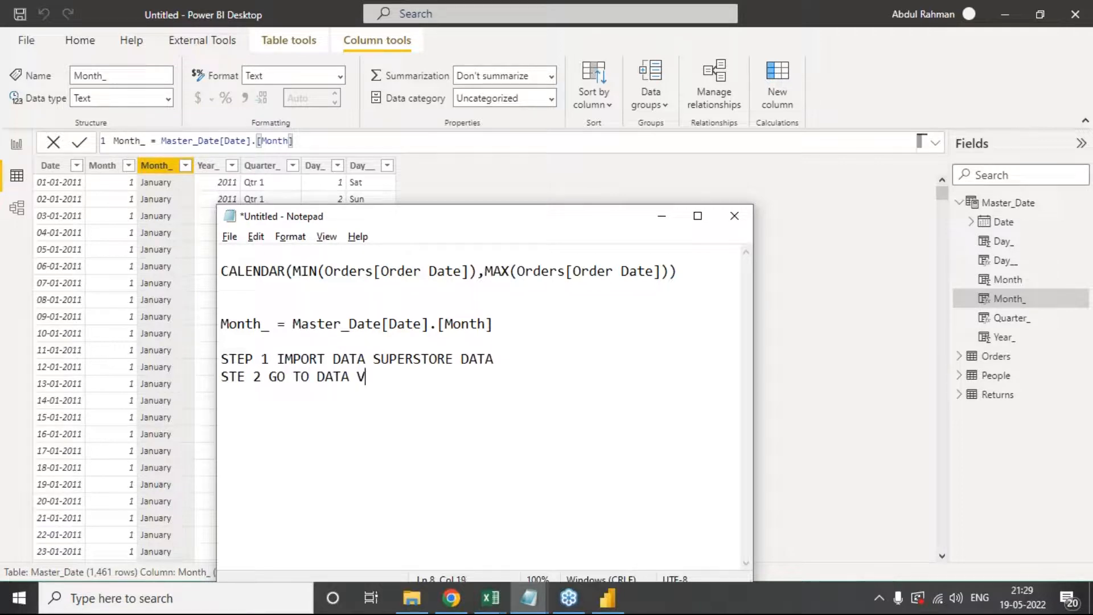
{"action": "type", "text": "IEWSTE P "}
{"action": "type", "text": "P "}
{"action": "type", "text": "4"}
{"action": "key", "text": "BackSpace"}
{"action": "type", "text": "3 CL"}
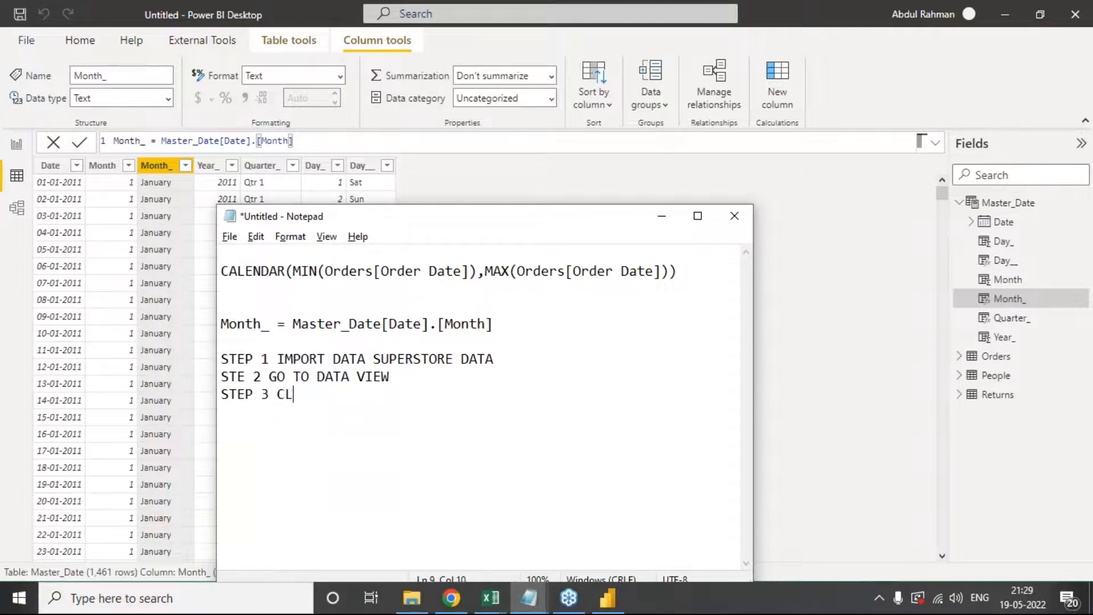
{"action": "type", "text": "ICK ON NEW TABLE"}
{"action": "key", "text": "Return"}
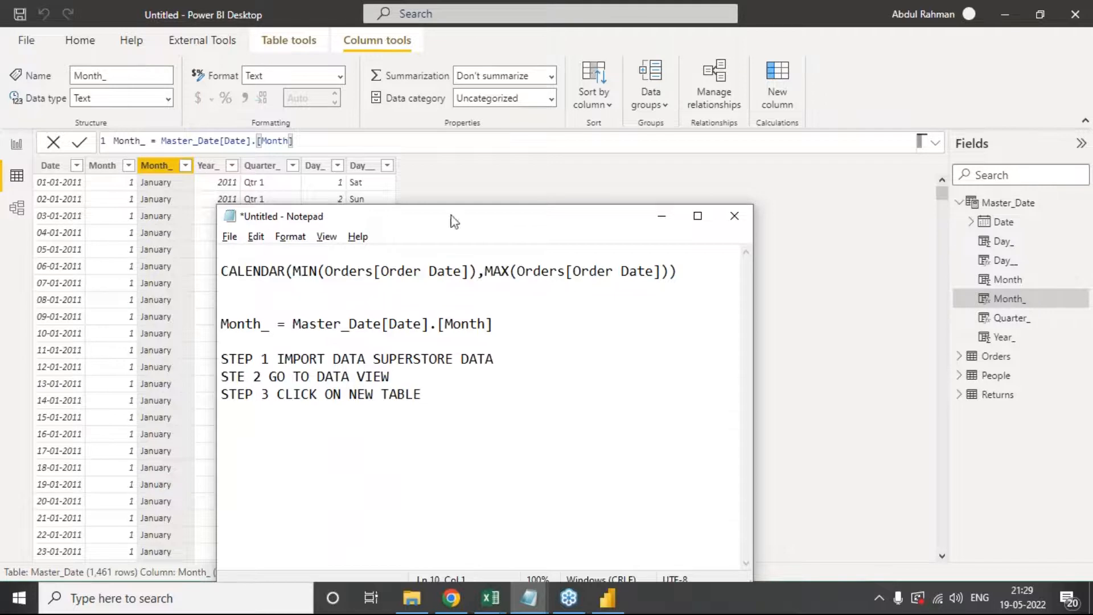
Step: Switch to Power BI Desktop to view the table tools for Master_Date, and return to the Notepad notes
{"action": "left_click", "coordinate": [519, 194]}
{"action": "left_click", "coordinate": [294, 43]}
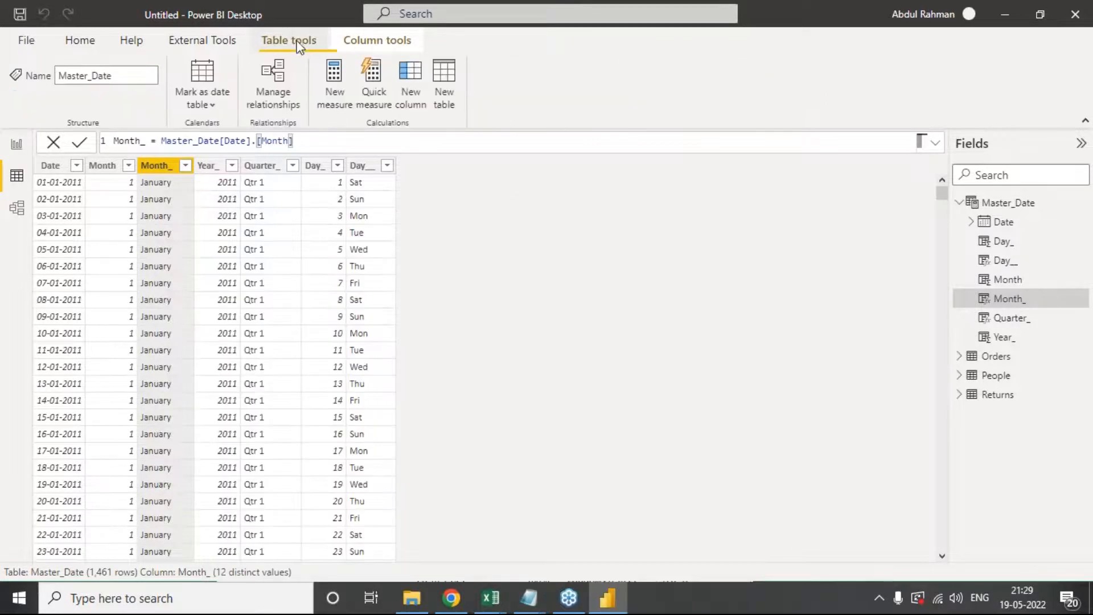
{"action": "key", "text": "alt+Tab"}
{"action": "left_click", "coordinate": [447, 393]}
{"action": "double_click", "coordinate": [447, 394]}
{"action": "left_click", "coordinate": [446, 395]}
Step: Write "MASTER_dATE = " below the step 3 note, append a copy of the CALENDAR expression, and widen the window
{"action": "left_click_drag", "start_coordinate": [680, 271], "coordinate": [225, 267]}
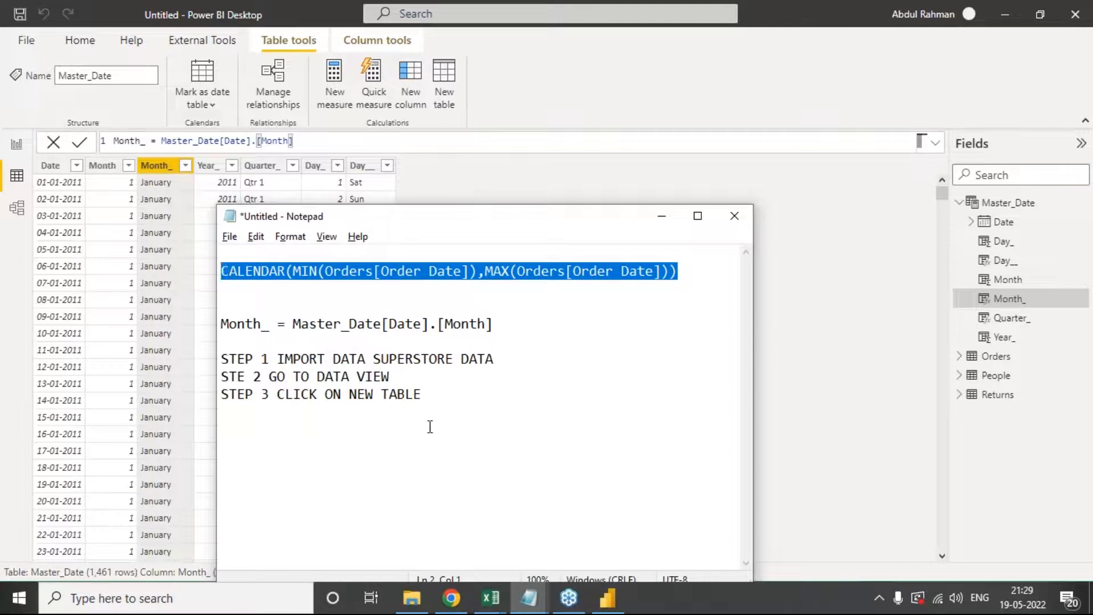
{"action": "left_click", "coordinate": [463, 387]}
{"action": "key", "text": "Return"}
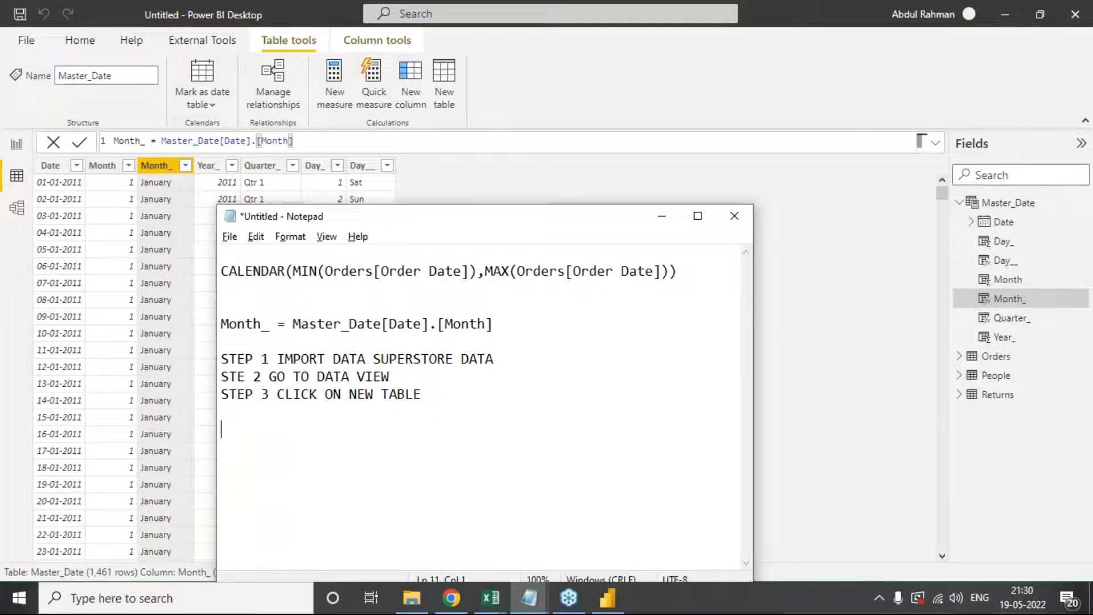
{"action": "type", "text": "MASGER"}
{"action": "key", "text": "BackSpace"}
{"action": "key", "text": "BackSpace"}
{"action": "key", "text": "BackSpace"}
{"action": "type", "text": "TER_dATE "}
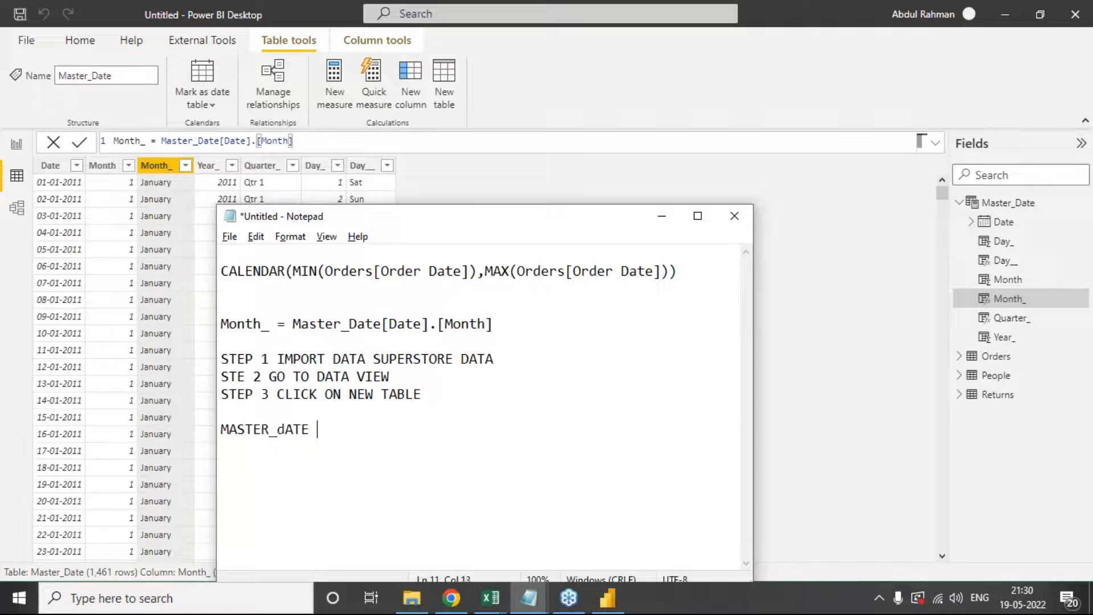
{"action": "type", "text": "="}
{"action": "key", "text": "ctrl+v"}
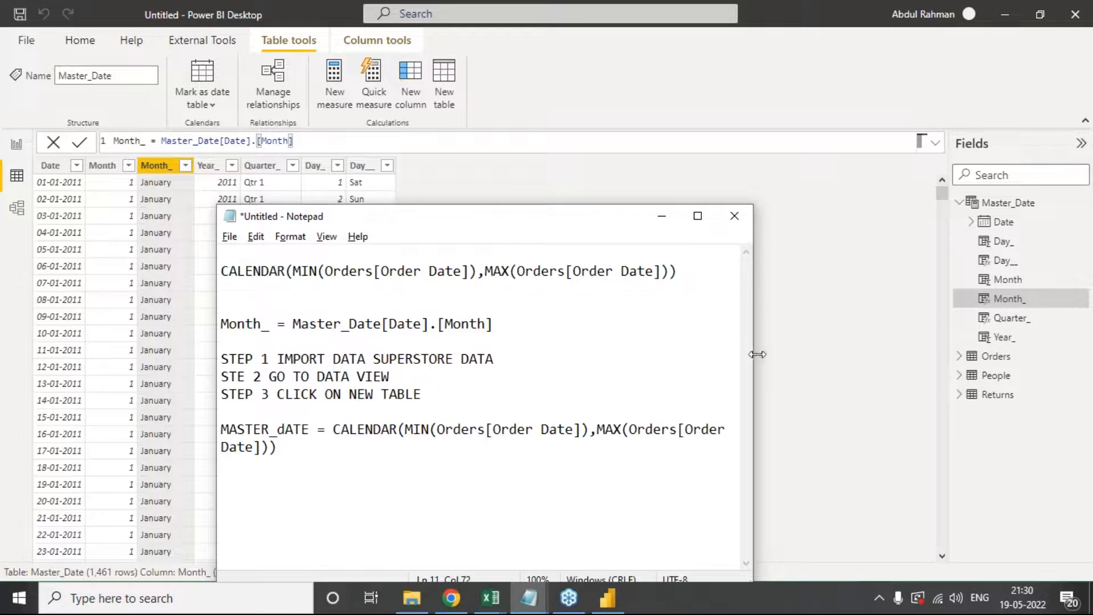
{"action": "left_click_drag", "start_coordinate": [753, 354], "coordinate": [995, 350]}
Step: Copy the line "Month_ = Master_Date[Date].[Month]" to below the MASTER_dATE formula, followed by blank lines
{"action": "left_click_drag", "start_coordinate": [528, 333], "coordinate": [215, 326]}
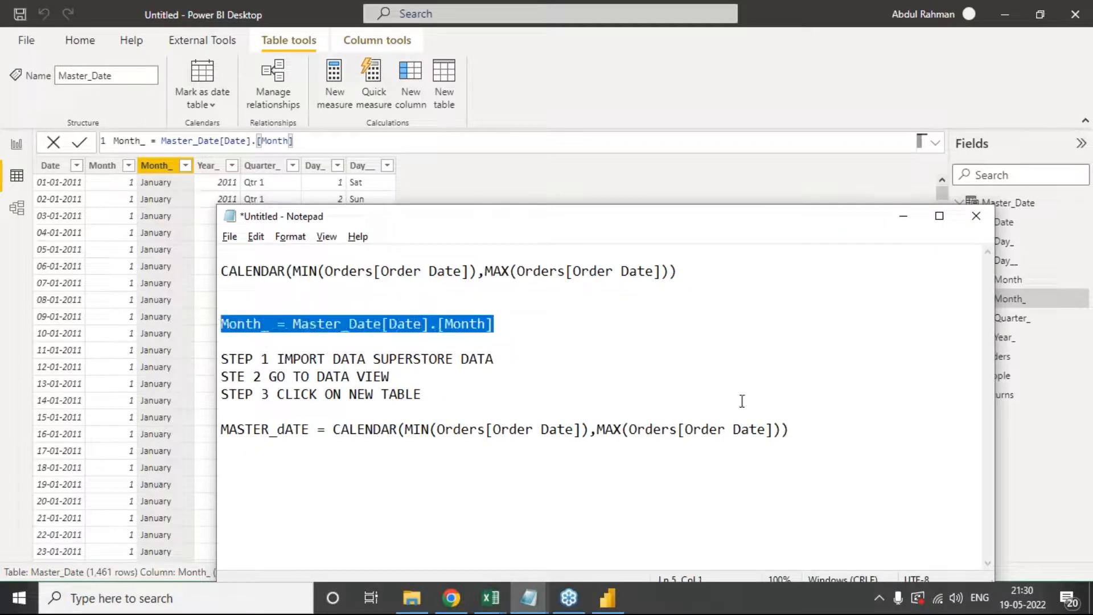
{"action": "left_click", "coordinate": [828, 430]}
{"action": "key", "text": "Return"}
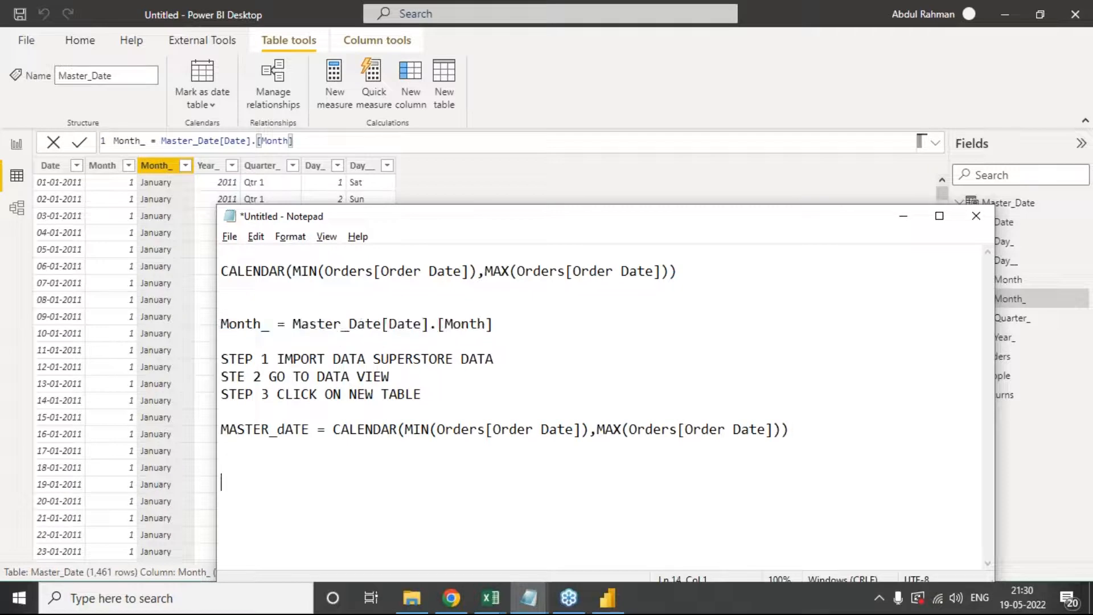
{"action": "key", "text": "ctrl+v"}
{"action": "key", "text": "Return"}
{"action": "key", "text": "Return"}
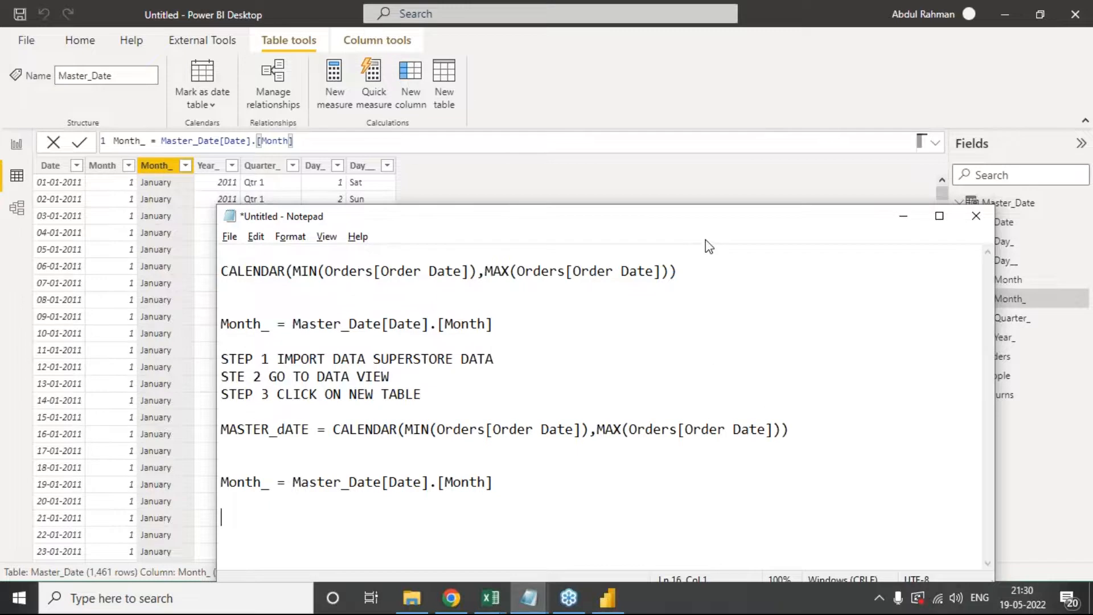
Step: Move the Notepad window up and write MONTH(MASTER_DATE[DATE]) below the copied Month_ formula
{"action": "left_click_drag", "start_coordinate": [707, 229], "coordinate": [757, 115]}
{"action": "type", "text": "M"}
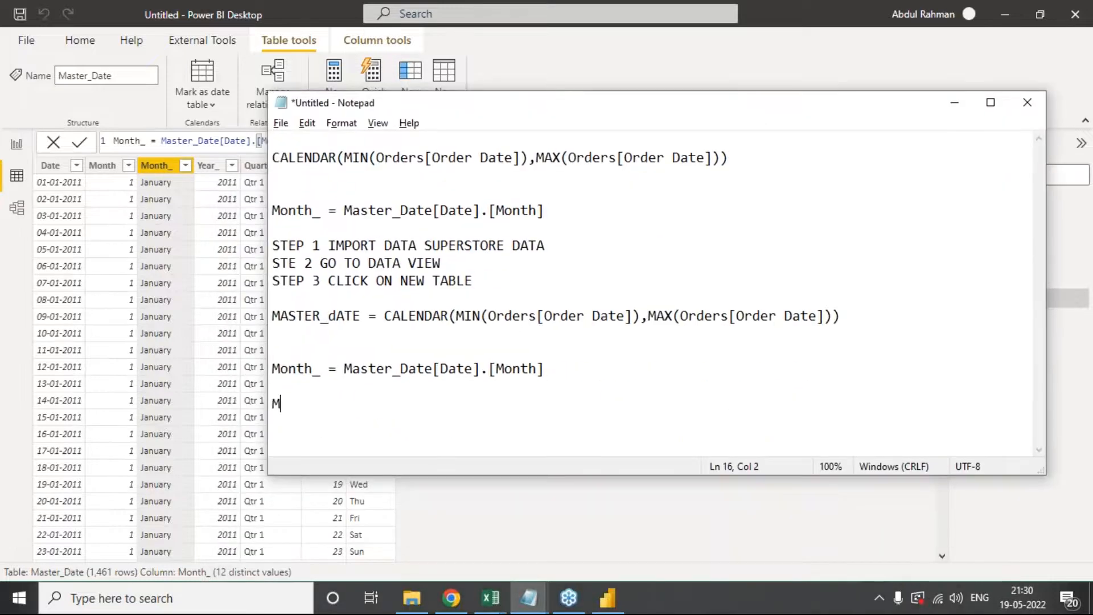
{"action": "type", "text": "ONTH("}
{"action": "left_click_drag", "start_coordinate": [367, 315], "coordinate": [287, 316]}
{"action": "left_click", "coordinate": [339, 403]}
{"action": "type", "text": "MASTER_DATE[DATE])"}
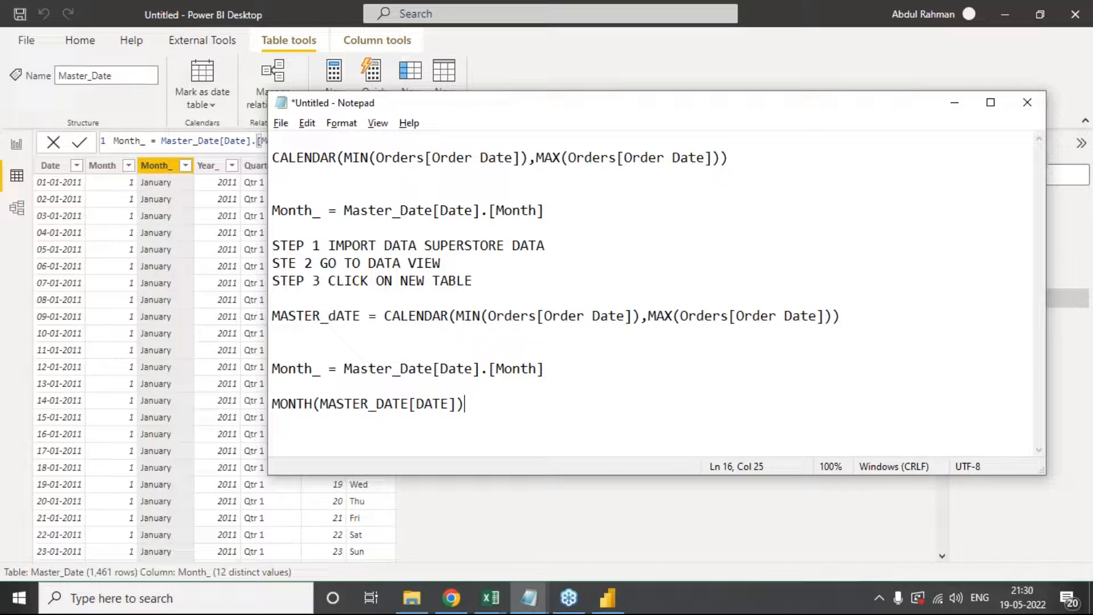
Step: Duplicate the MONTH(MASTER_DATE[DATE]) line and change the copy's function to DAY
{"action": "left_click_drag", "start_coordinate": [501, 399], "coordinate": [271, 403]}
{"action": "key", "text": "ctrl+c"}
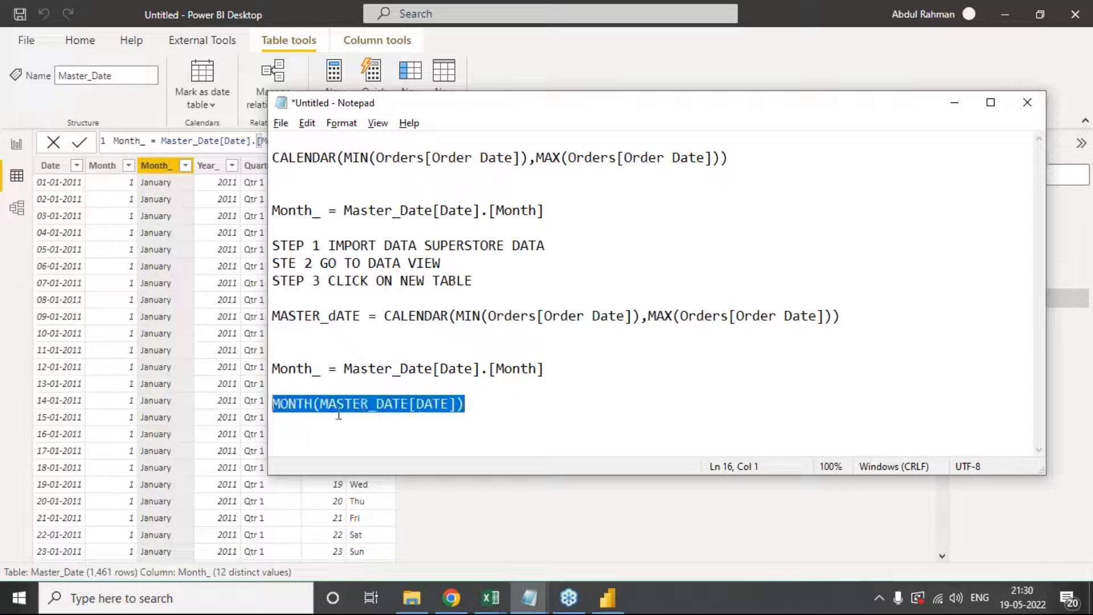
{"action": "left_click", "coordinate": [349, 429]}
{"action": "left_click", "coordinate": [569, 369]}
{"action": "left_click", "coordinate": [485, 430]}
{"action": "key", "text": "ctrl+v"}
{"action": "double_click", "coordinate": [293, 421]}
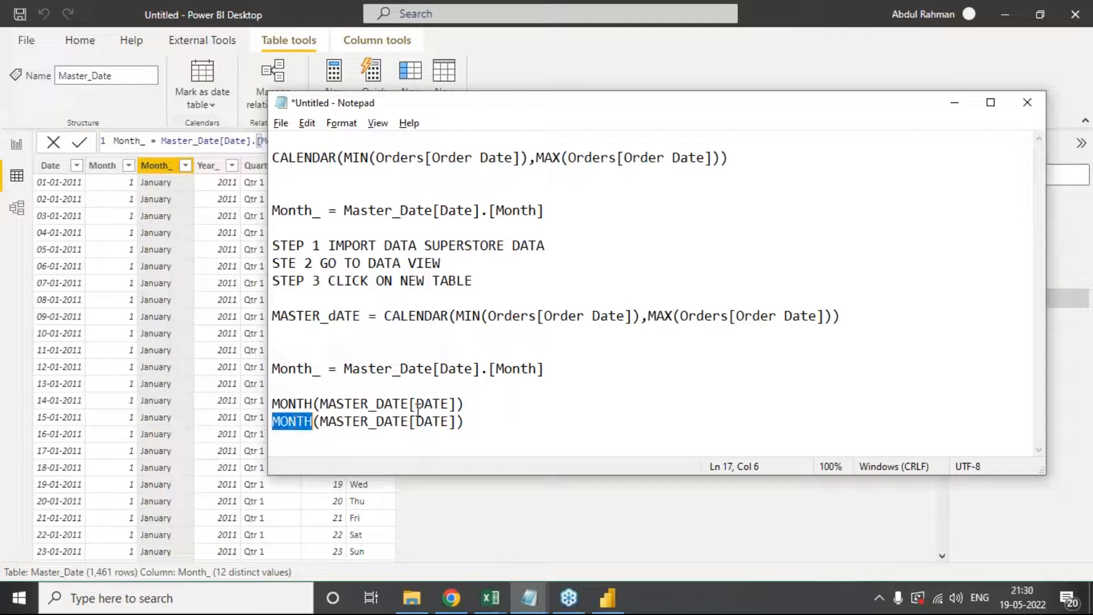
{"action": "type", "text": "DAY"}
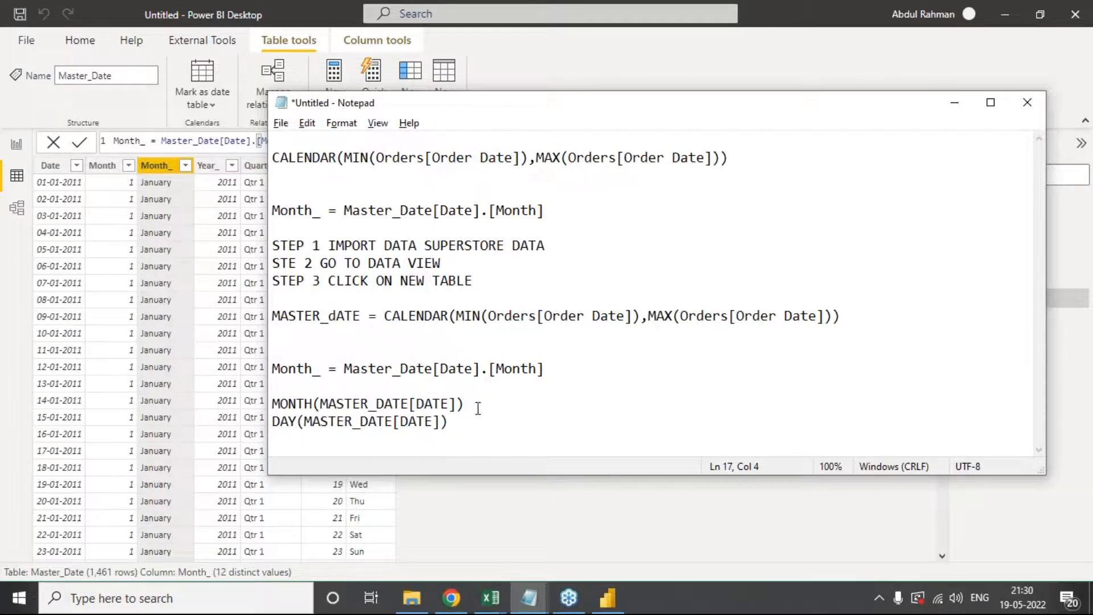
Step: Move the Notepad window clear of the Master_Date table, switch to Chrome and leave the full-screen presentation view
{"action": "left_click_drag", "start_coordinate": [491, 113], "coordinate": [678, 30]}
{"action": "left_click", "coordinate": [1027, 602]}
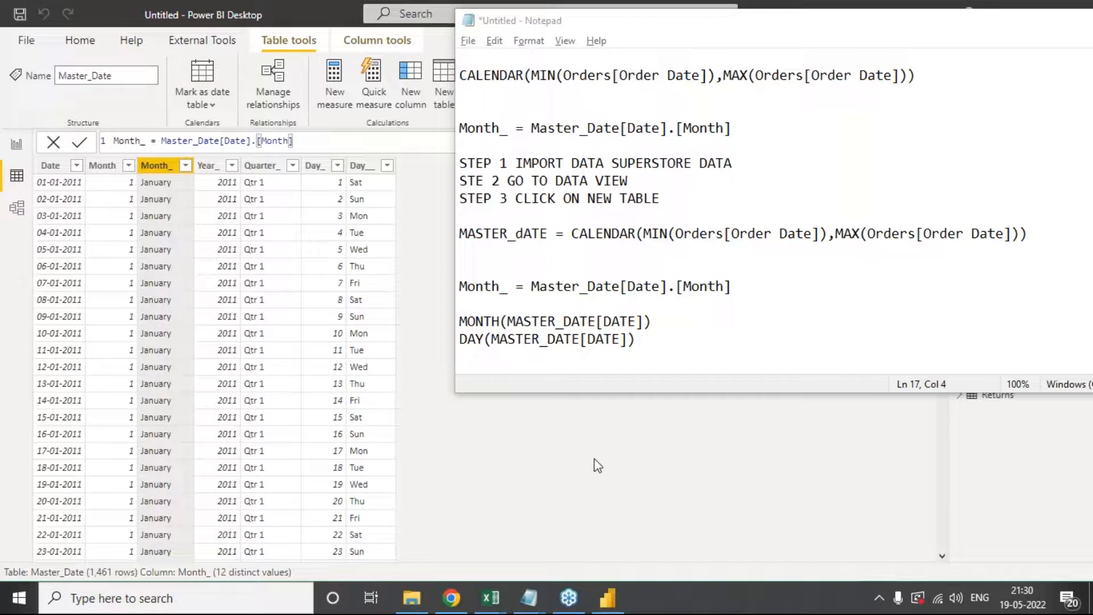
{"action": "left_click", "coordinate": [452, 598]}
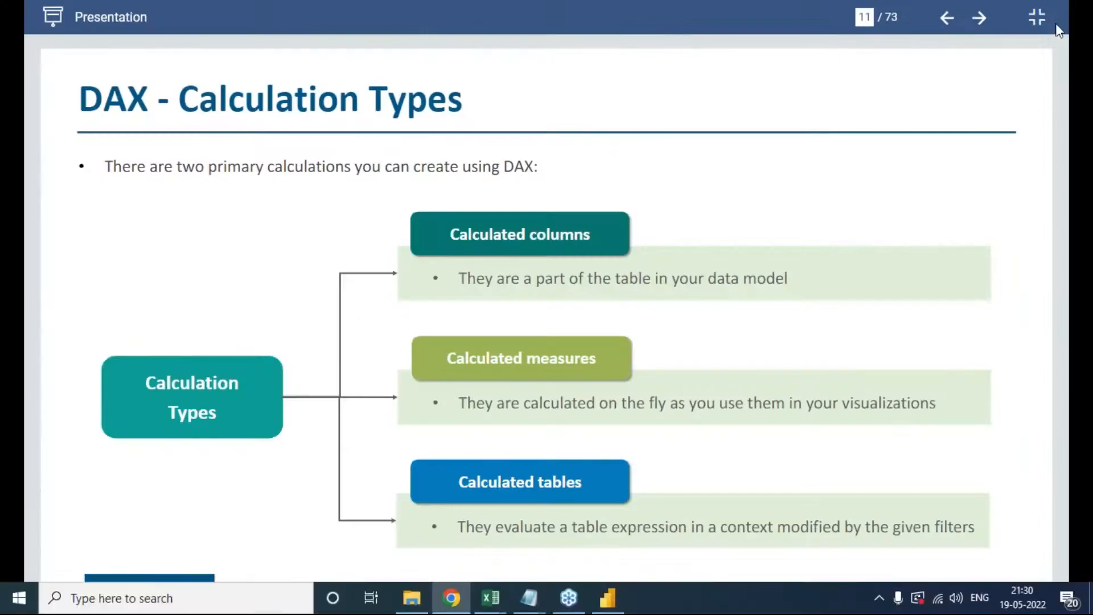
{"action": "left_click", "coordinate": [1038, 18]}
{"action": "left_click", "coordinate": [1038, 12]}
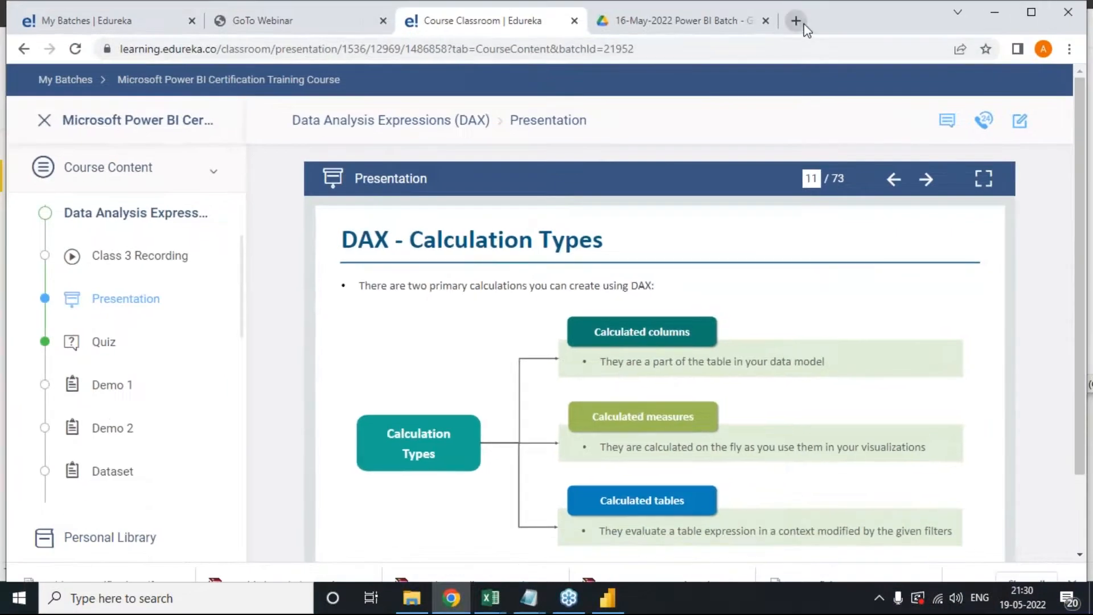
Step: Search Google for "5 MIN TIMER" in a new browser tab
{"action": "left_click", "coordinate": [793, 19]}
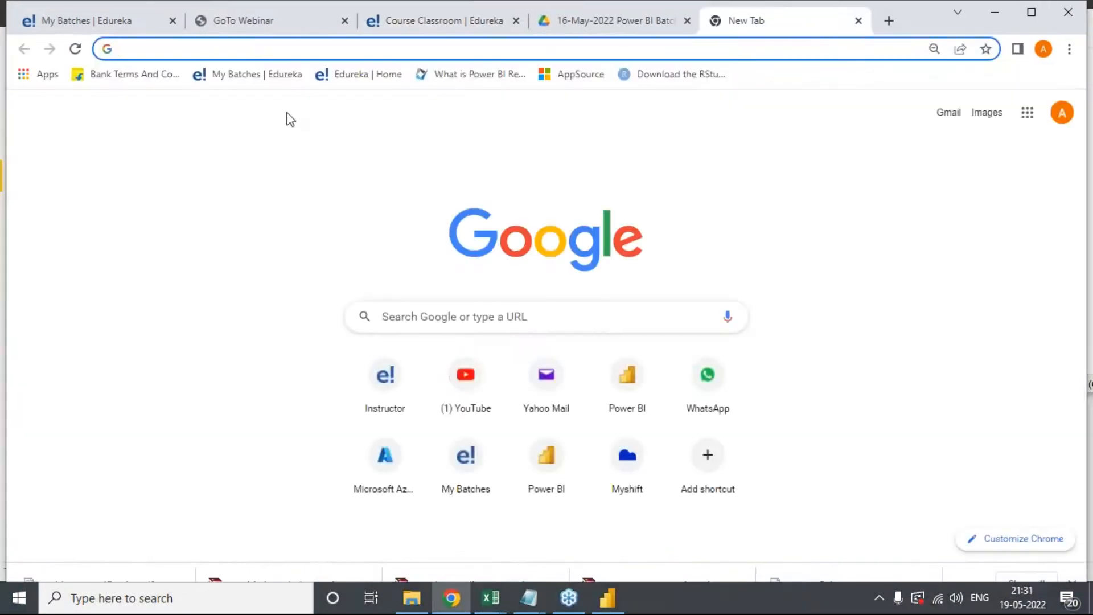
{"action": "type", "text": "5 MIN TIMER"}
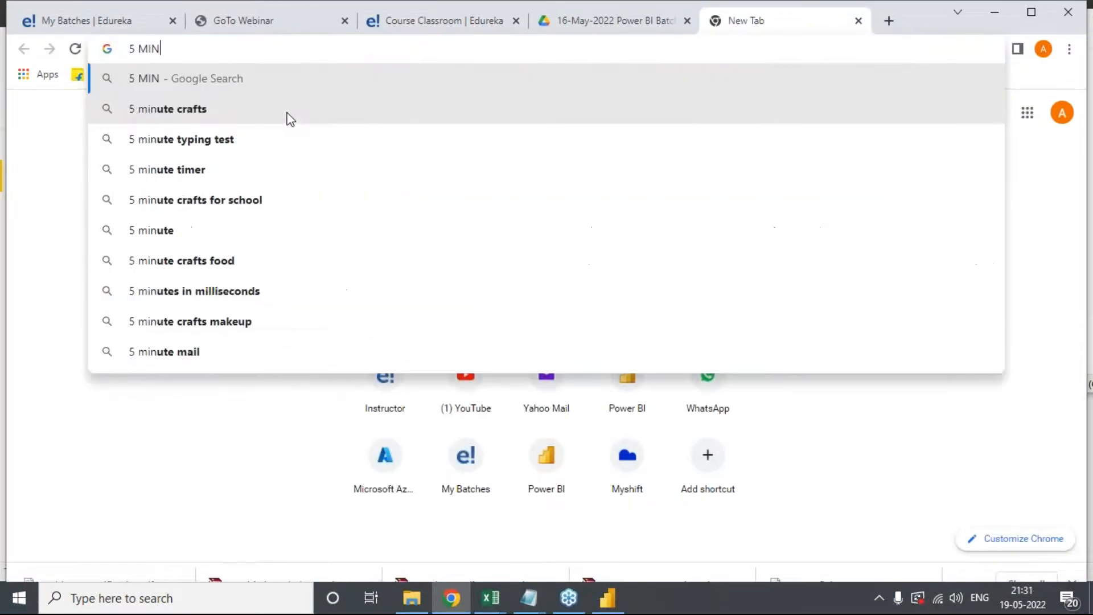
{"action": "key", "text": "Return"}
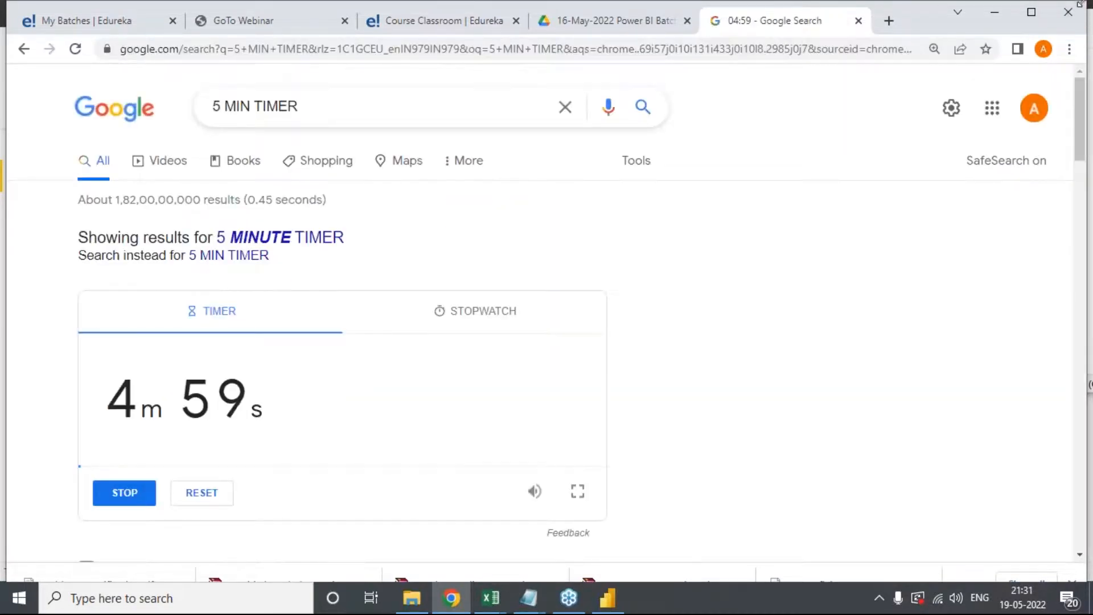
Step: Restore the browser to a small window showing the timer countdown and place it just below the Notepad formulas
{"action": "left_click", "coordinate": [1031, 12]}
{"action": "scroll", "coordinate": [625, 419], "scroll_direction": "down", "scroll_amount": 3}
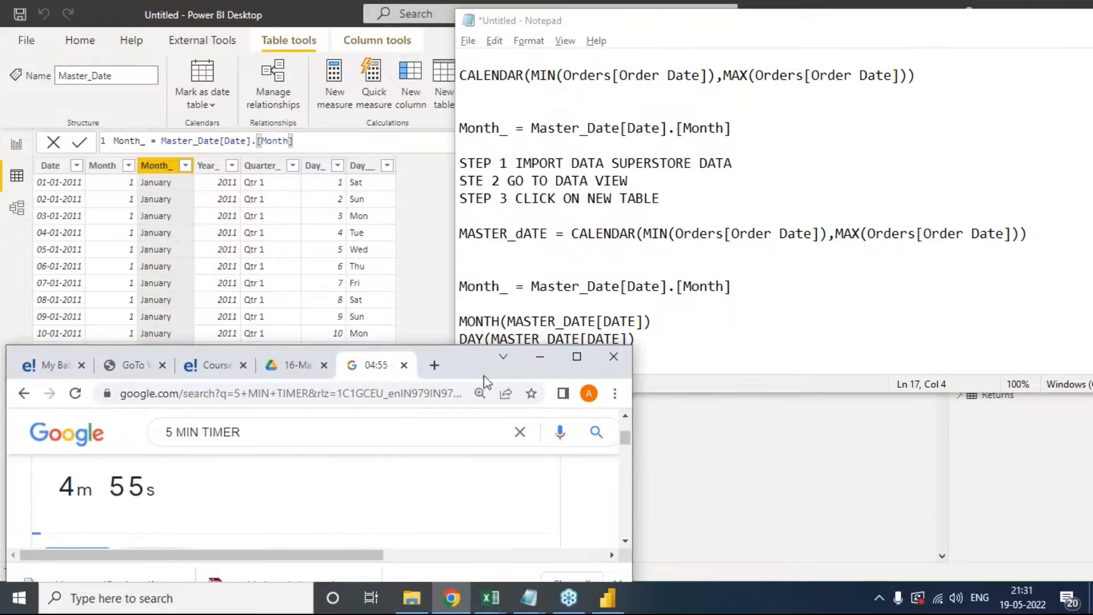
{"action": "left_click_drag", "start_coordinate": [460, 367], "coordinate": [903, 375]}
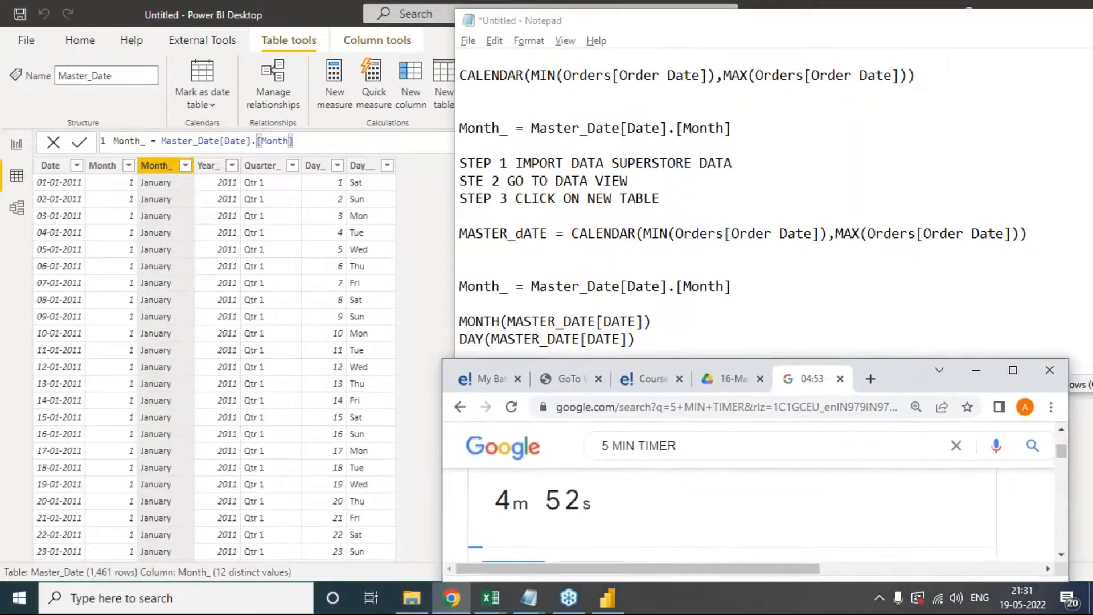
{"action": "left_click", "coordinate": [1080, 143]}
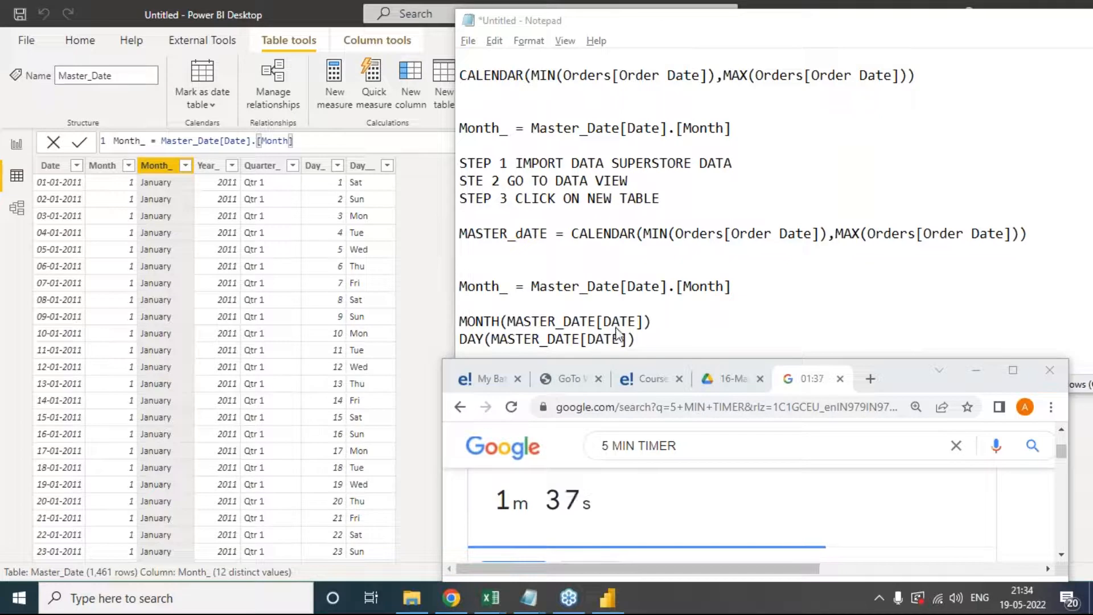
Step: Open the Links note in Notepad, select the URL under GDrive Link, and minimize the note
{"action": "mouse_move", "coordinate": [527, 599]}
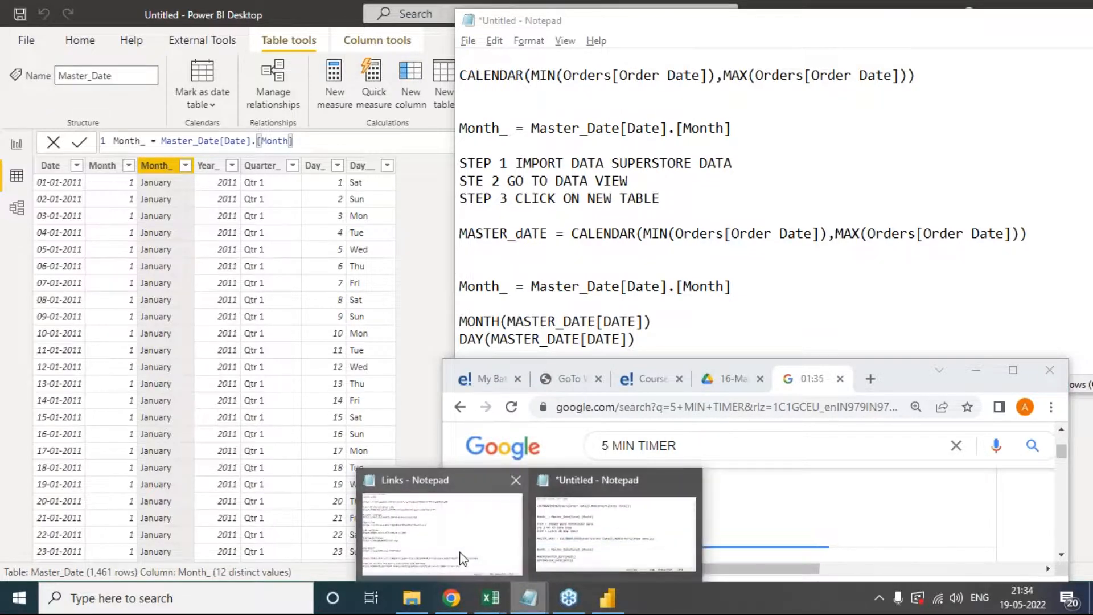
{"action": "left_click", "coordinate": [460, 542]}
{"action": "left_click_drag", "start_coordinate": [576, 80], "coordinate": [4, 80]}
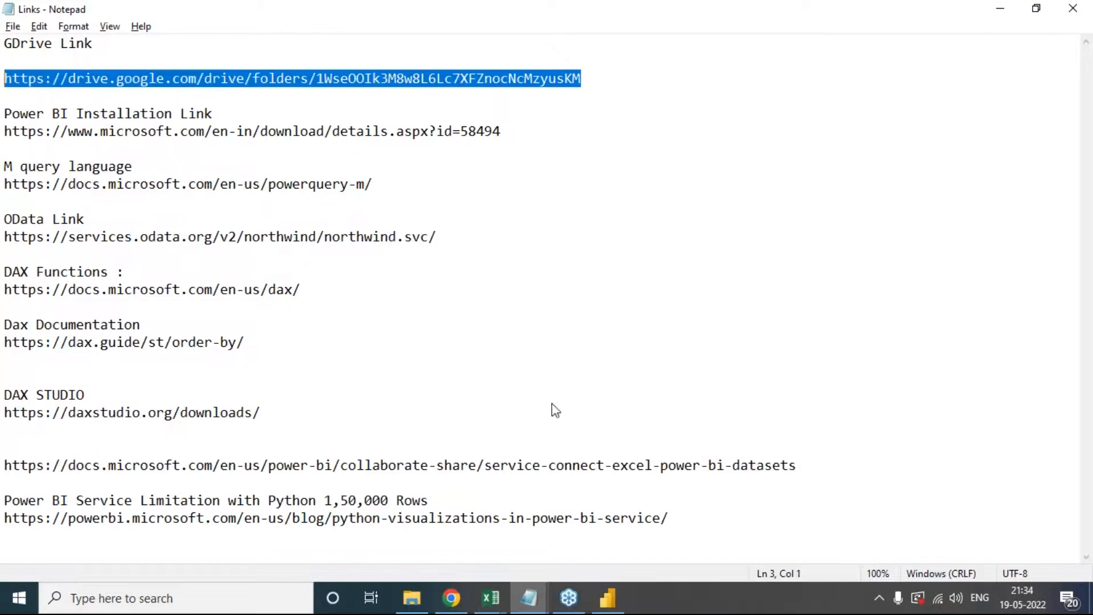
{"action": "left_click", "coordinate": [556, 431]}
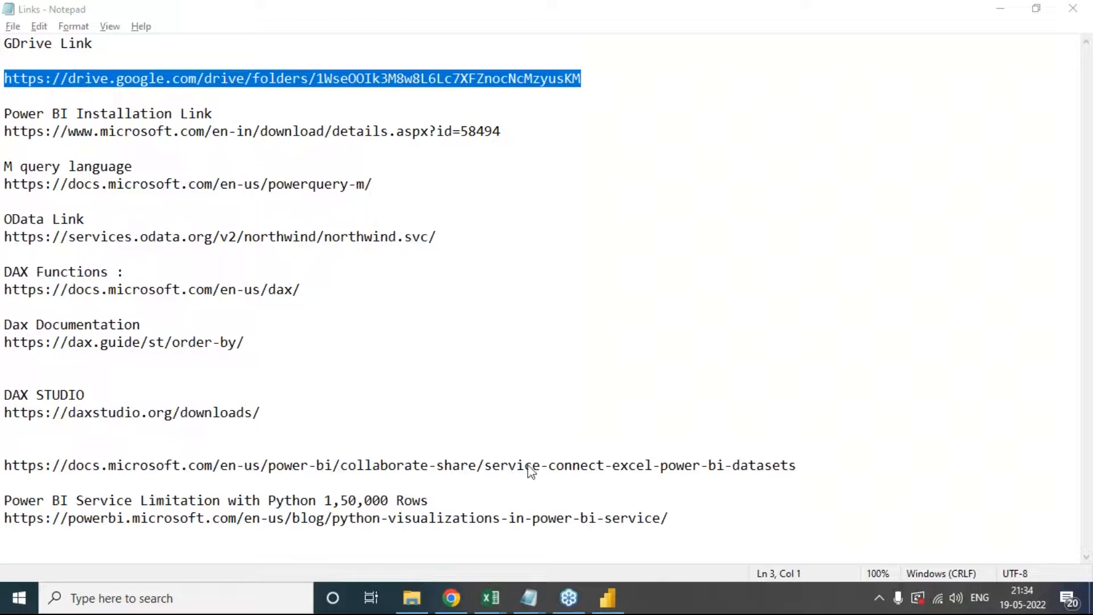
{"action": "left_click", "coordinate": [1001, 8]}
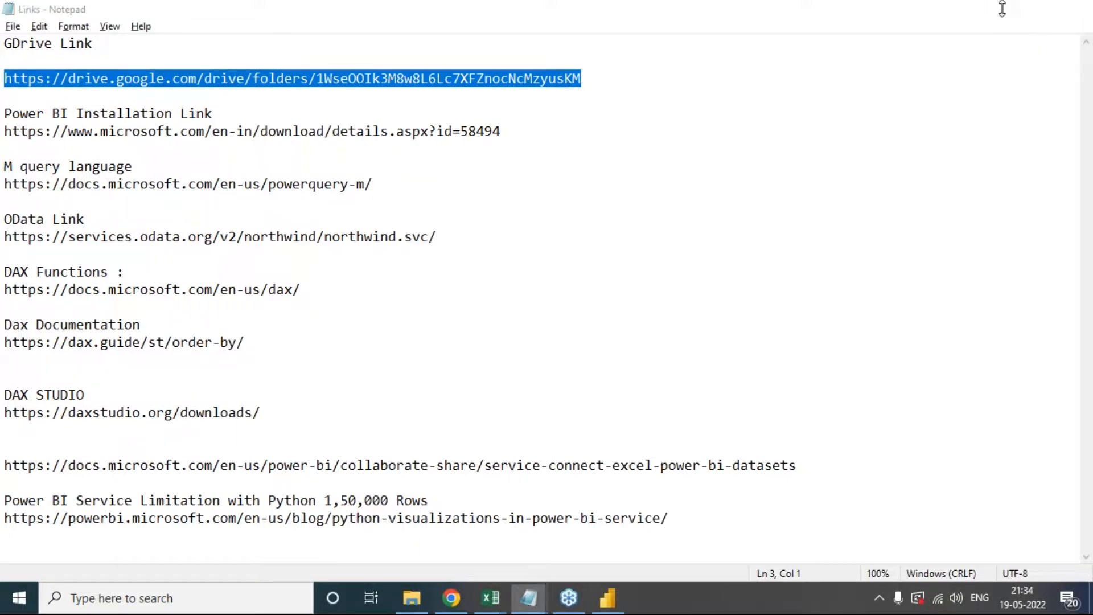
{"action": "left_click", "coordinate": [625, 185]}
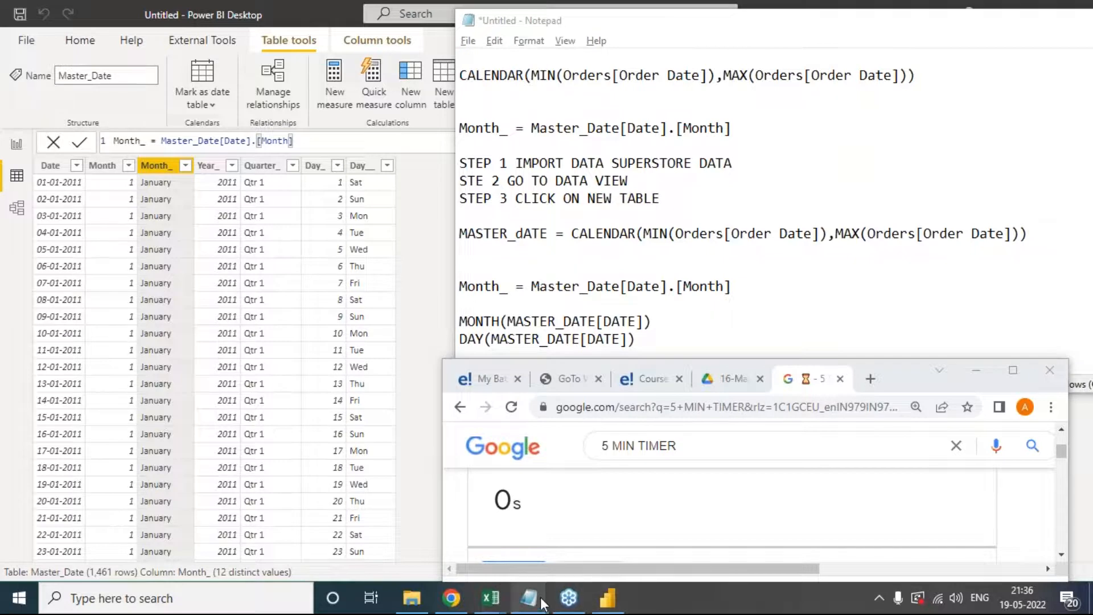
Step: Reopen the Links note and copy the URL under DAX Functions
{"action": "mouse_move", "coordinate": [528, 595]}
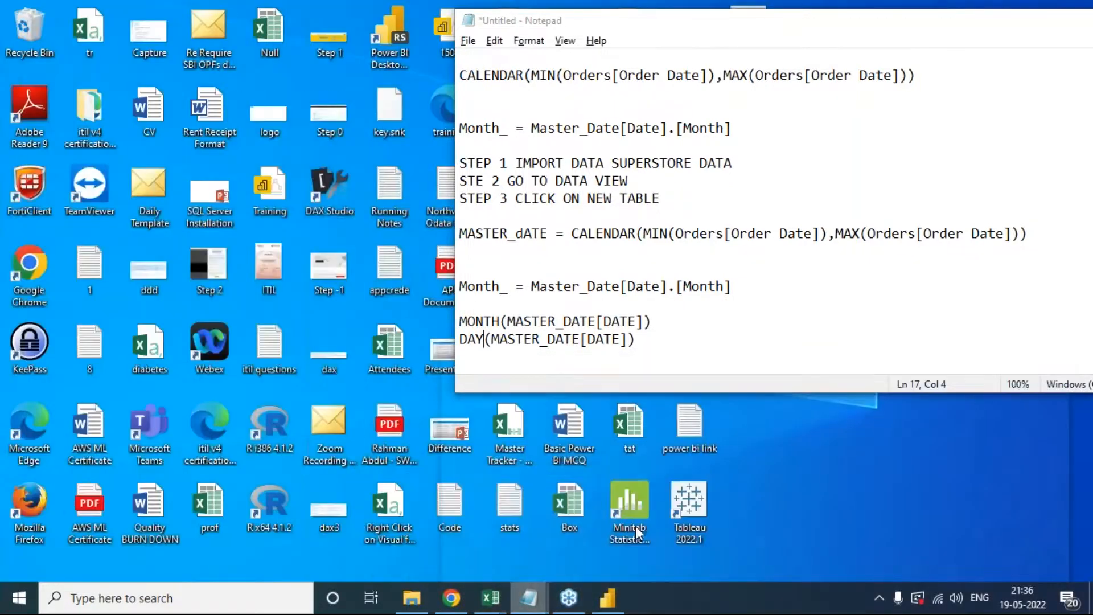
{"action": "left_click", "coordinate": [635, 525]}
{"action": "left_click", "coordinate": [446, 571]}
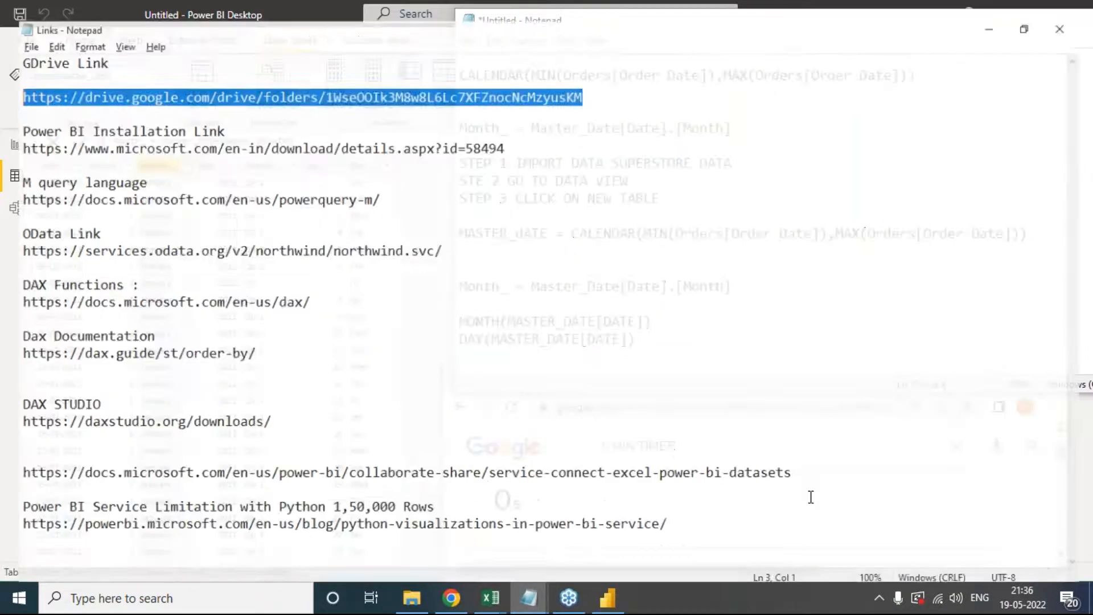
{"action": "left_click", "coordinate": [274, 339]}
{"action": "left_click_drag", "start_coordinate": [305, 290], "coordinate": [4, 289]}
{"action": "key", "text": "ctrl+c"}
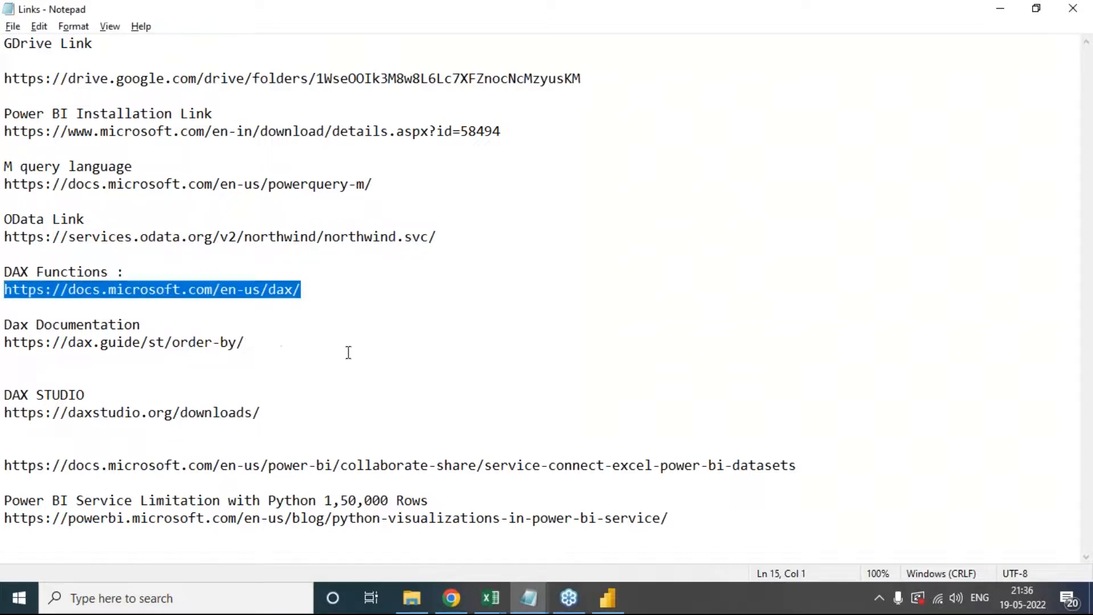
{"action": "key", "text": "alt+Tab"}
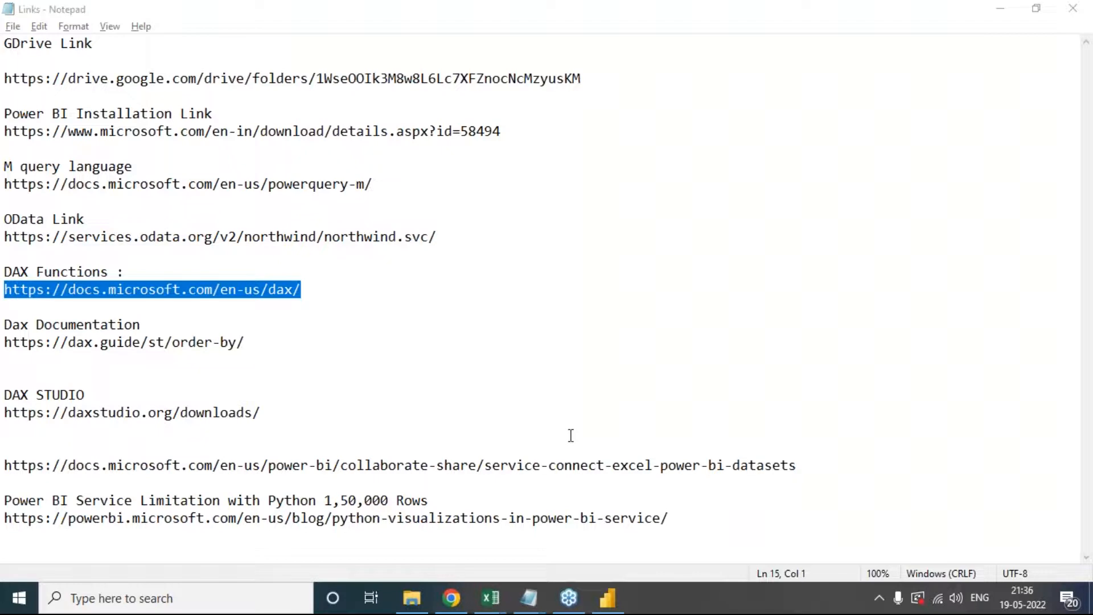
{"action": "left_click", "coordinate": [452, 598]}
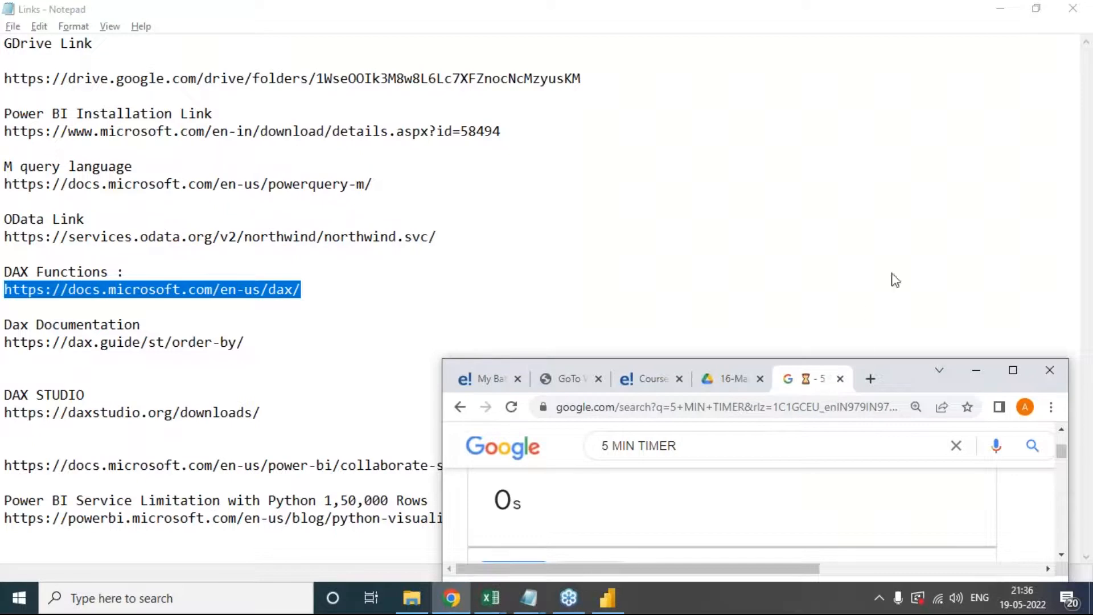
{"action": "left_click", "coordinate": [860, 111]}
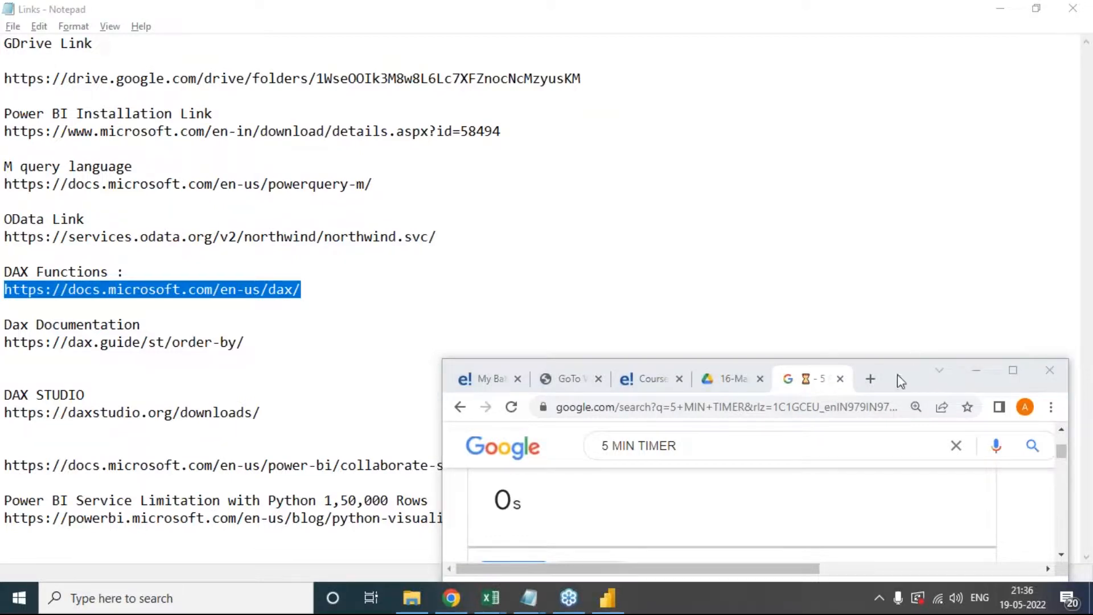
{"action": "left_click", "coordinate": [1013, 371]}
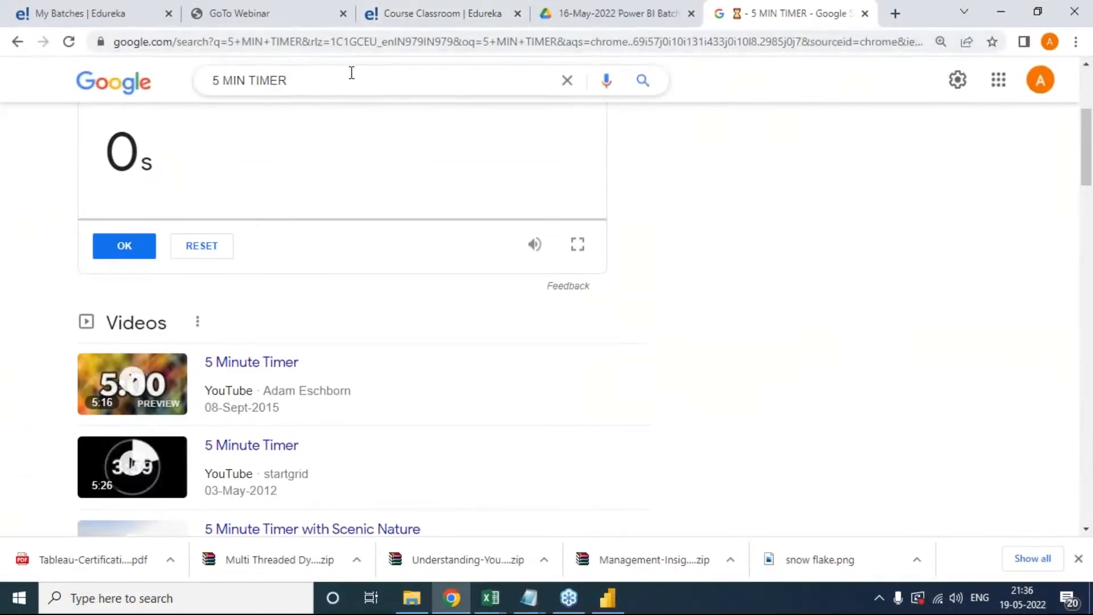
{"action": "key", "text": "ctrl+l"}
{"action": "key", "text": "ctrl+v"}
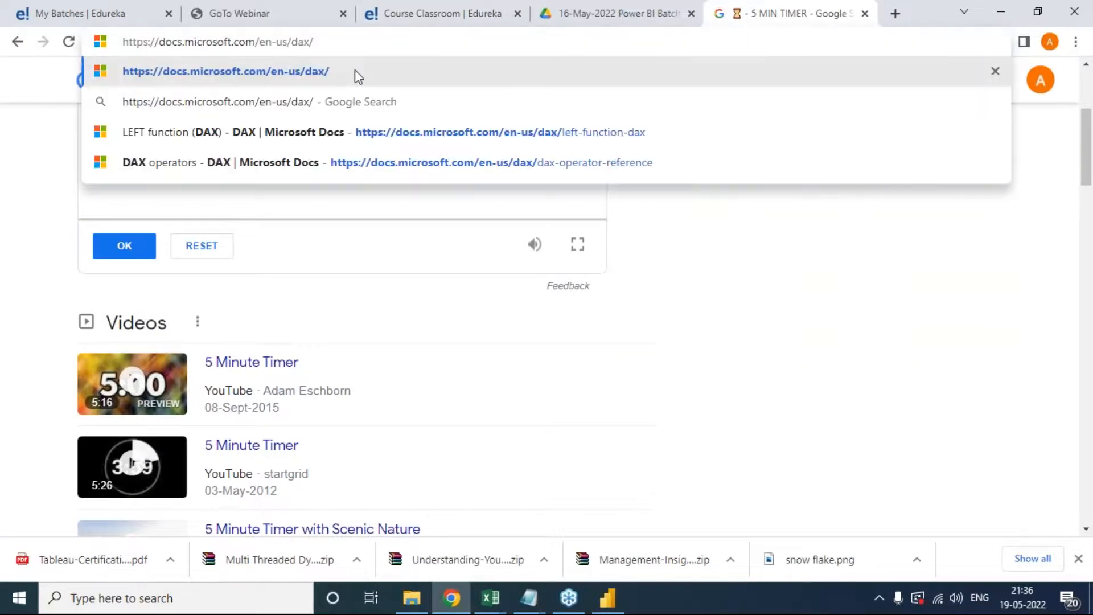
{"action": "key", "text": "Return"}
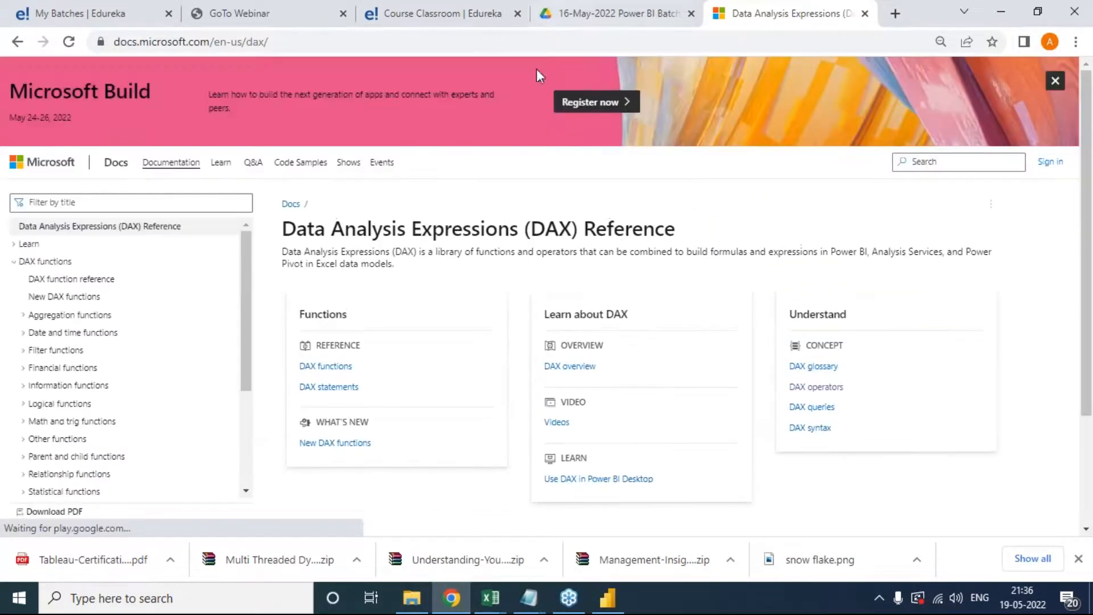
Step: Examine the DAX function categories in the reference contents, expanding Other functions and Table manipulation functions
{"action": "scroll", "coordinate": [129, 359], "scroll_direction": "down", "scroll_amount": 3}
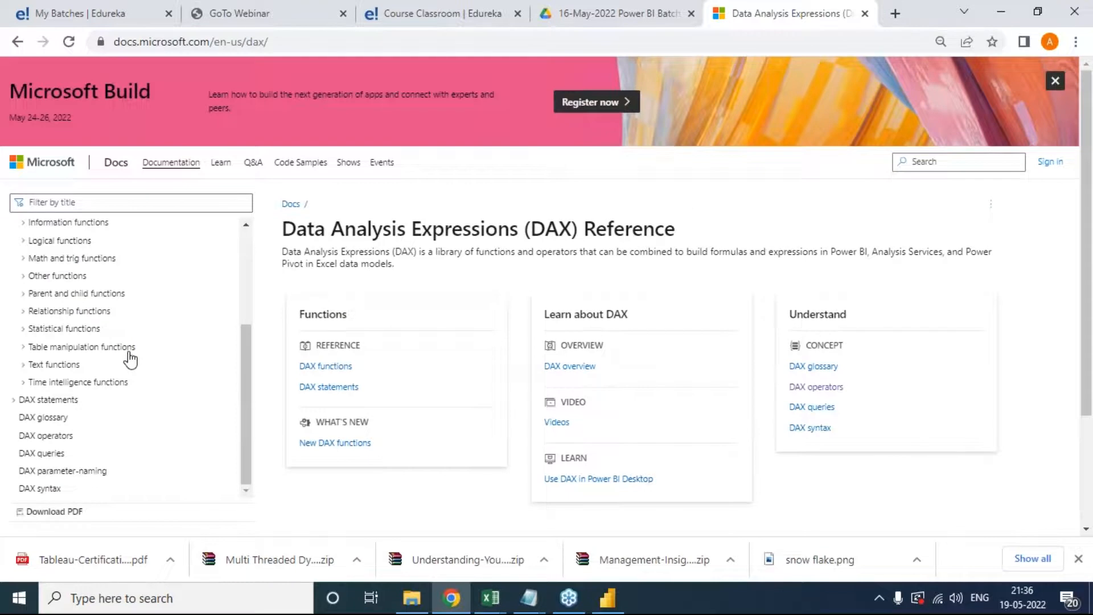
{"action": "scroll", "coordinate": [130, 358], "scroll_direction": "up", "scroll_amount": 3}
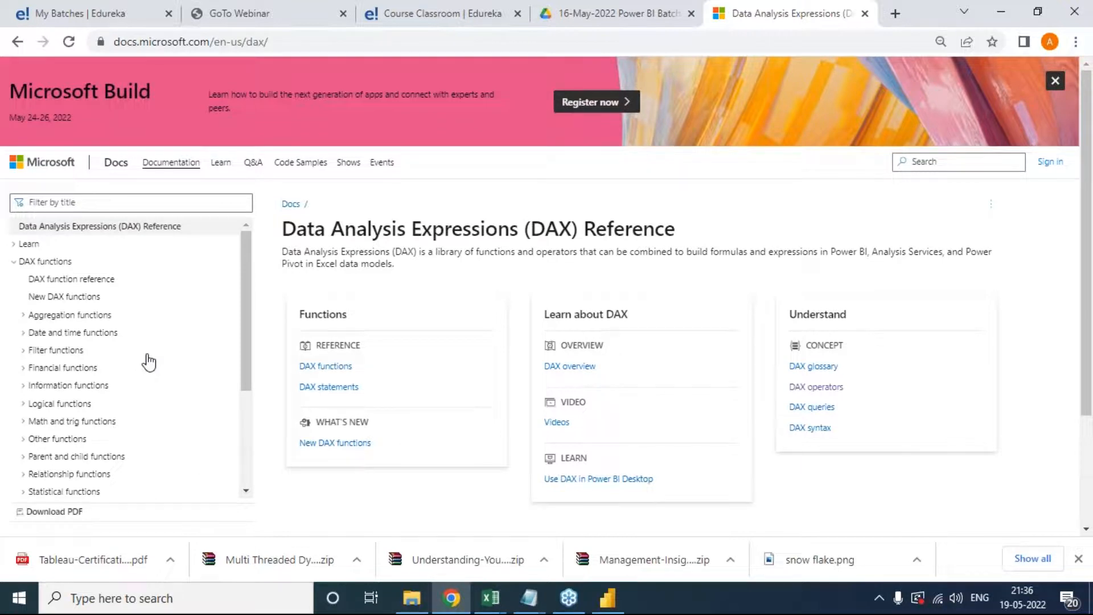
{"action": "scroll", "coordinate": [146, 361], "scroll_direction": "down", "scroll_amount": 3}
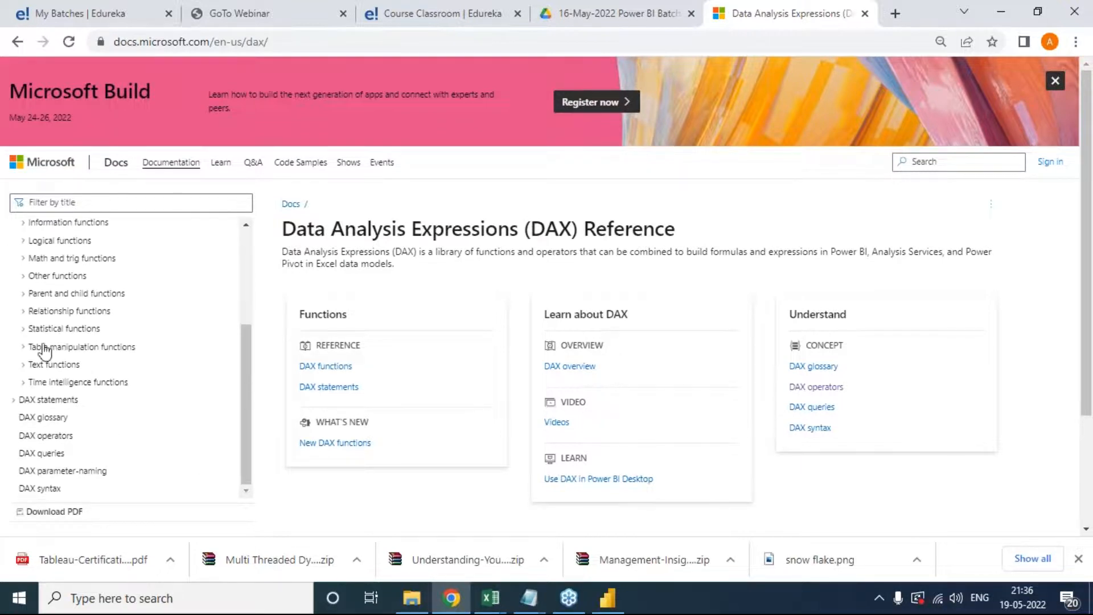
{"action": "left_click", "coordinate": [28, 276]}
{"action": "scroll", "coordinate": [57, 319], "scroll_direction": "down", "scroll_amount": 1}
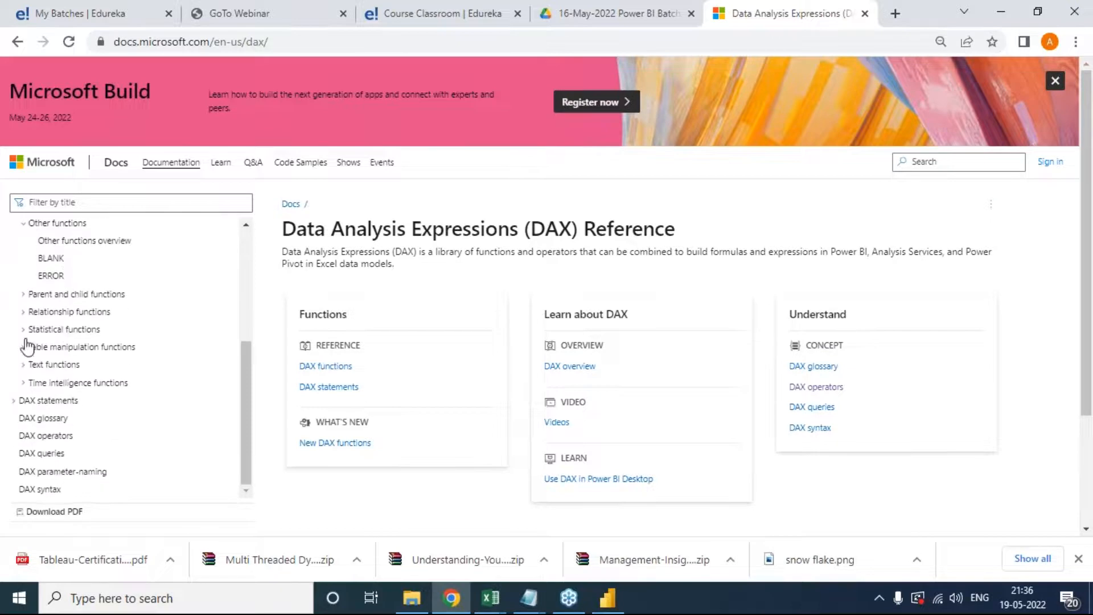
{"action": "left_click", "coordinate": [26, 347]}
{"action": "scroll", "coordinate": [129, 366], "scroll_direction": "down", "scroll_amount": 4}
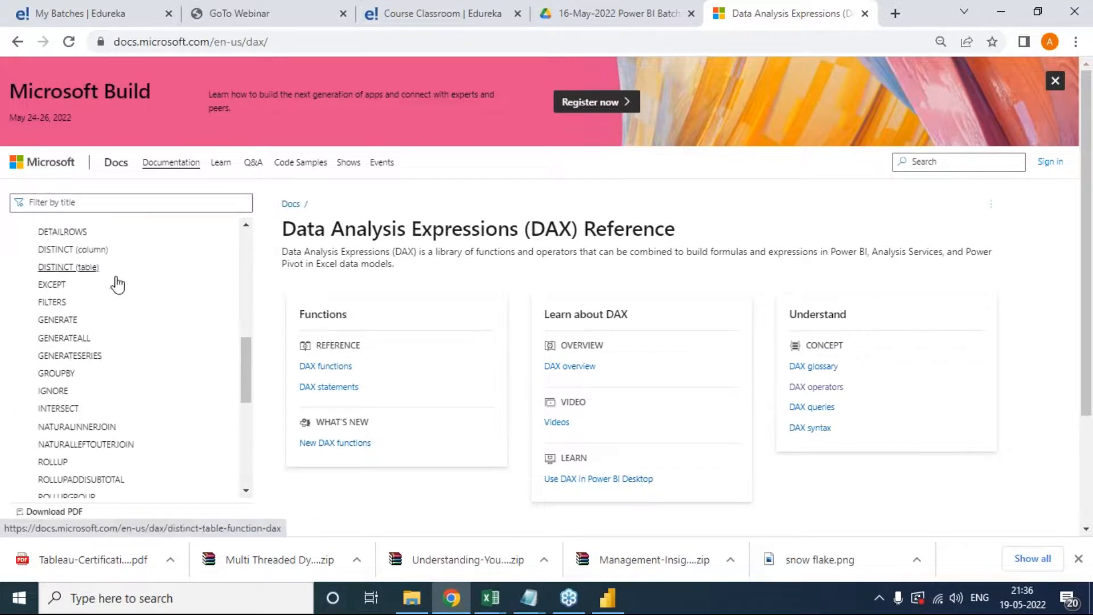
{"action": "scroll", "coordinate": [113, 339], "scroll_direction": "down", "scroll_amount": 5}
Step: Filter the DAX reference contents by DATE, open the DATE function article, and review its parameters, remarks and examples
{"action": "left_click", "coordinate": [116, 208]}
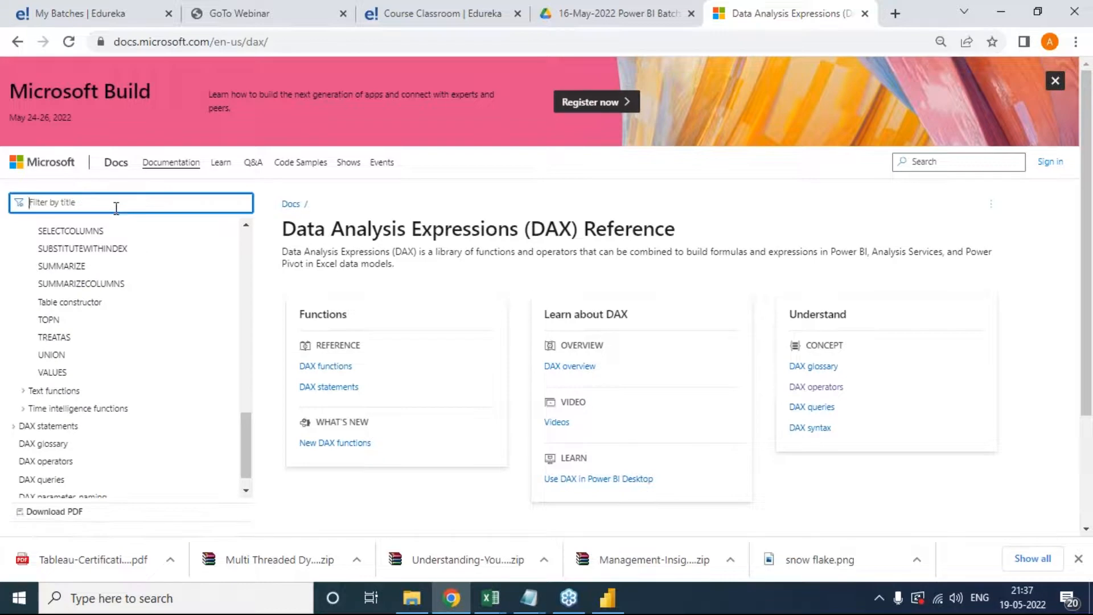
{"action": "type", "text": "DATE"}
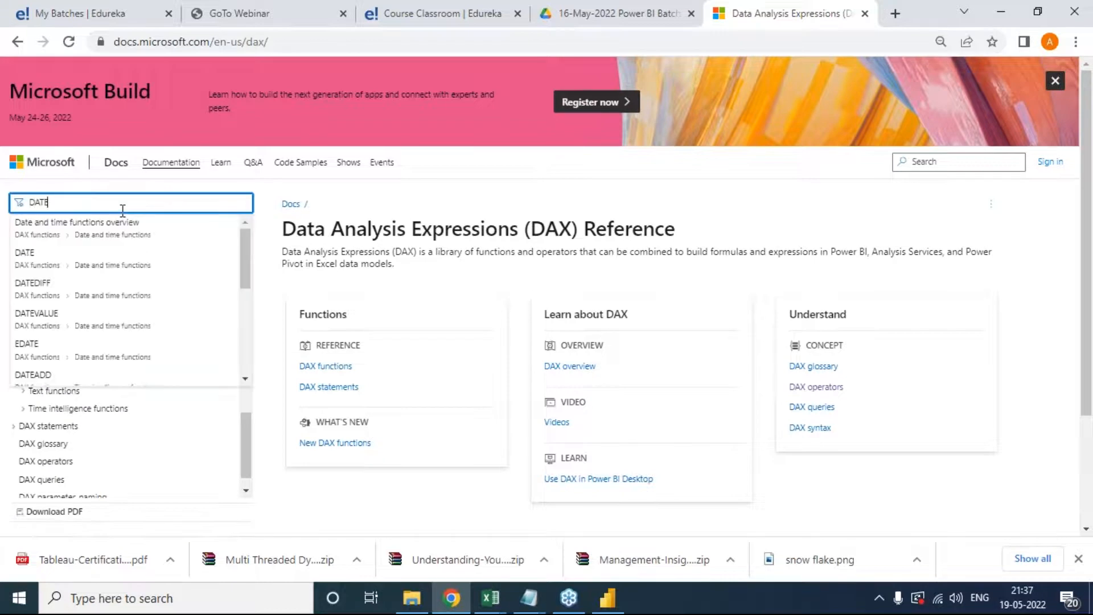
{"action": "left_click", "coordinate": [30, 255]}
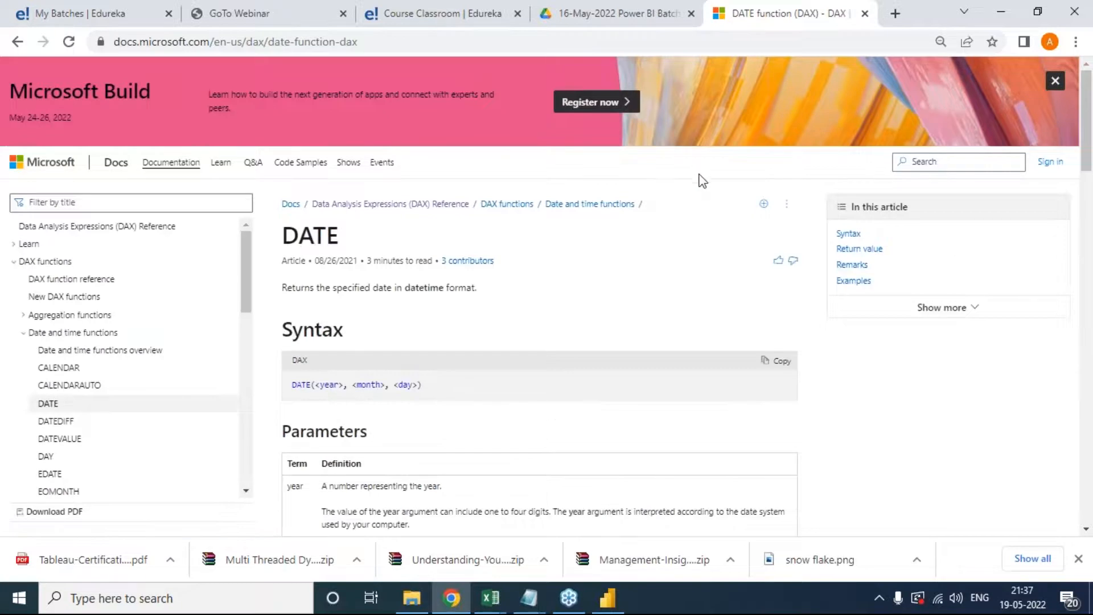
{"action": "scroll", "coordinate": [405, 362], "scroll_direction": "down", "scroll_amount": 9}
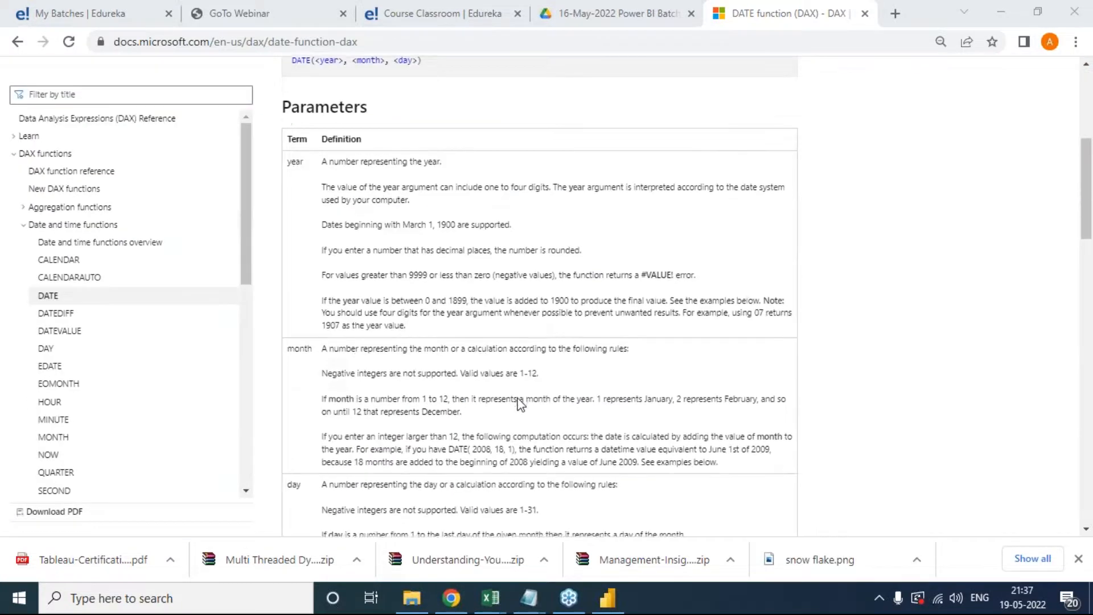
{"action": "scroll", "coordinate": [519, 404], "scroll_direction": "down", "scroll_amount": 15}
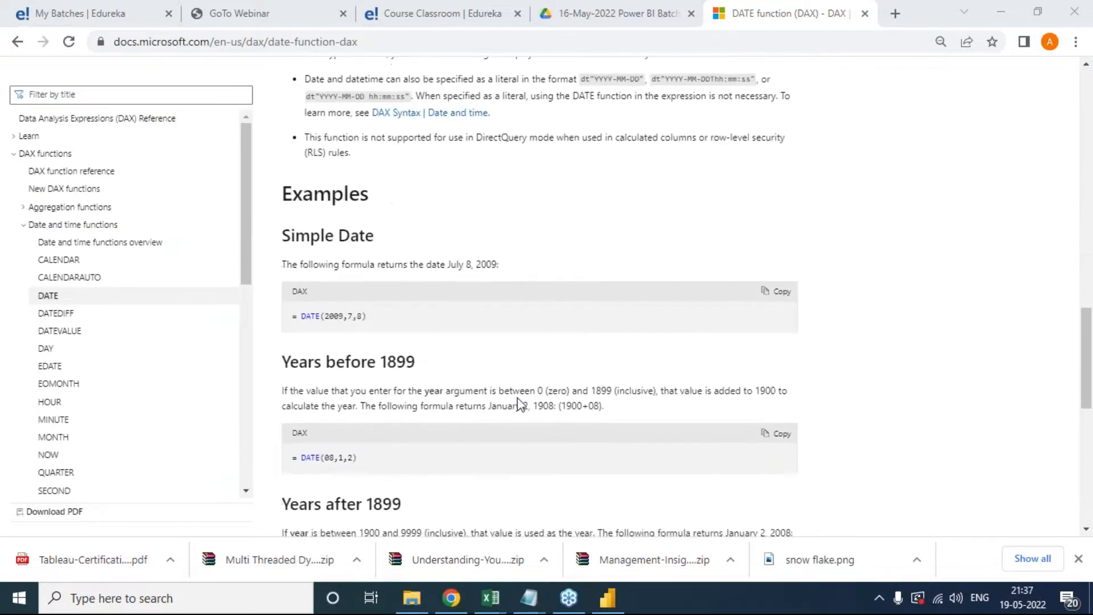
{"action": "scroll", "coordinate": [398, 306], "scroll_direction": "down", "scroll_amount": 7}
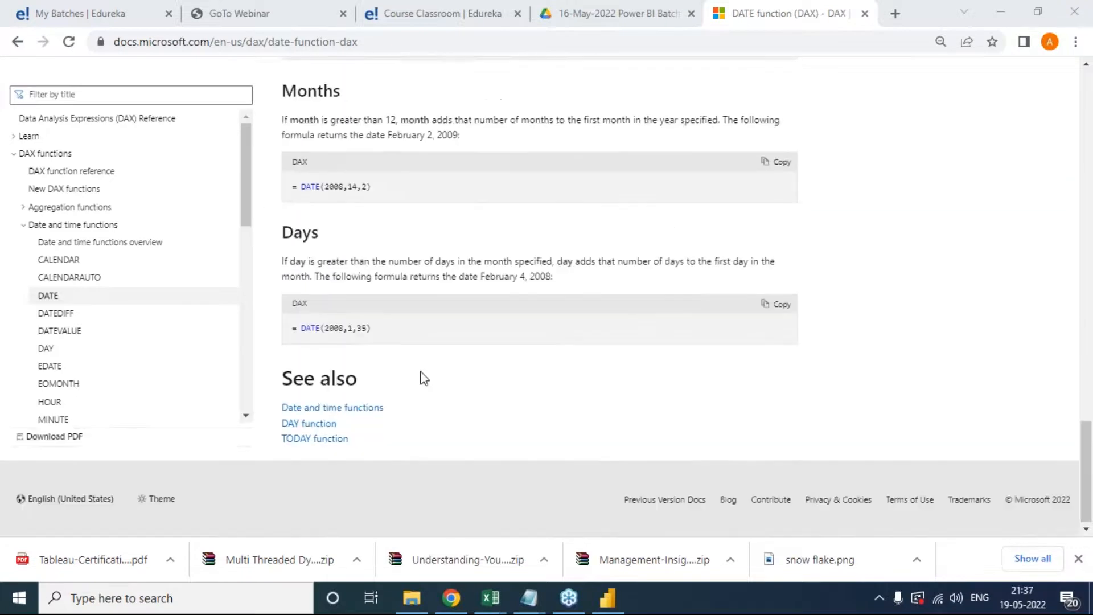
{"action": "scroll", "coordinate": [480, 357], "scroll_direction": "up", "scroll_amount": 20}
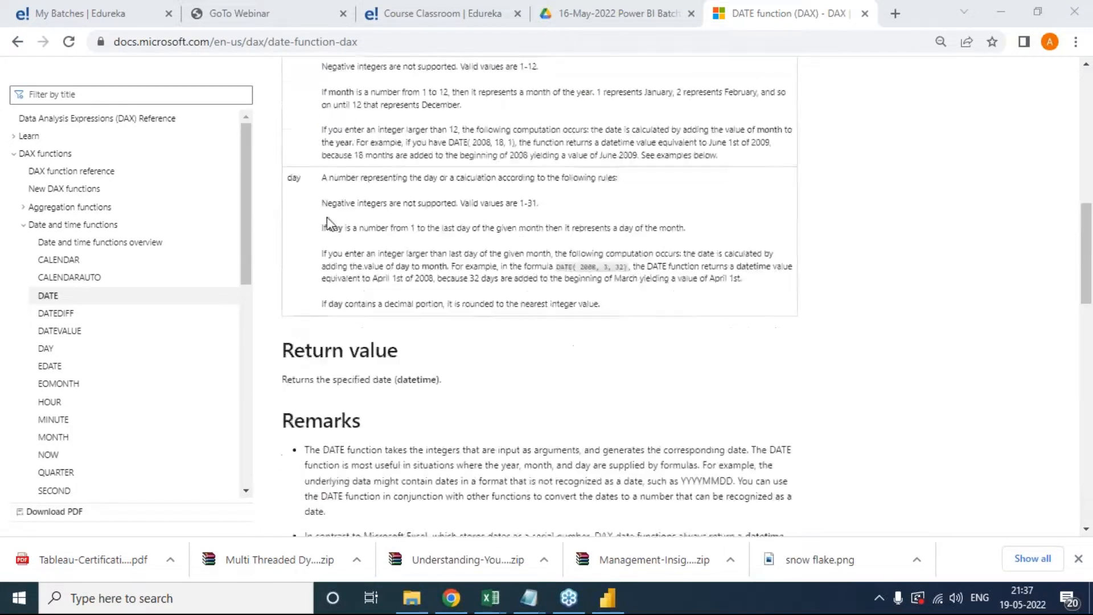
Step: Filter the DAX reference contents by MIN, open the MIN function article, and review its syntax and parameters
{"action": "left_click", "coordinate": [76, 95]}
{"action": "type", "text": "MIN"}
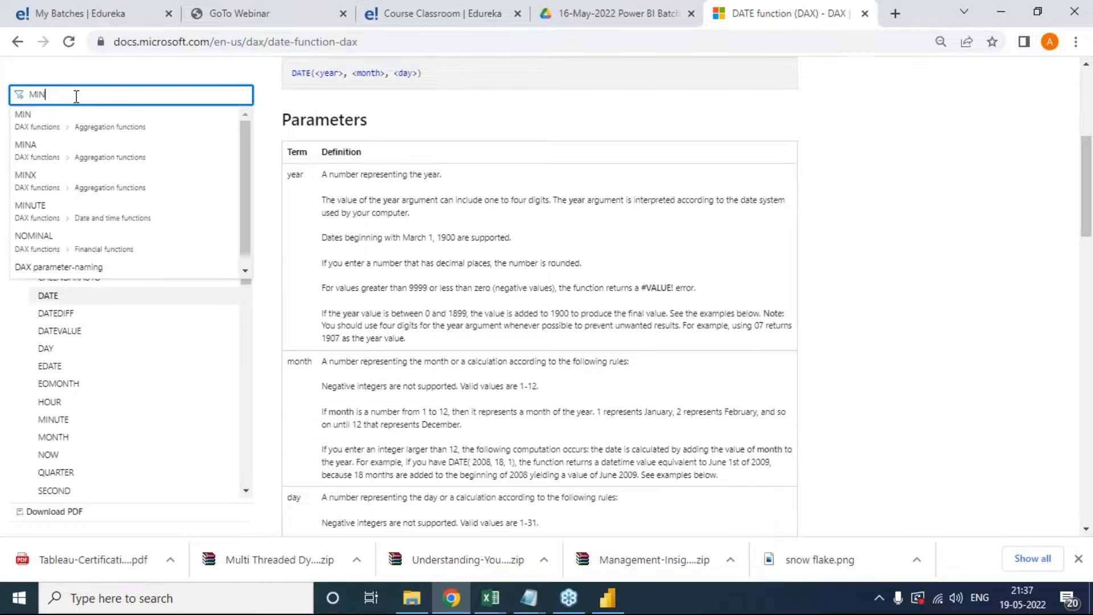
{"action": "key", "text": "Down"}
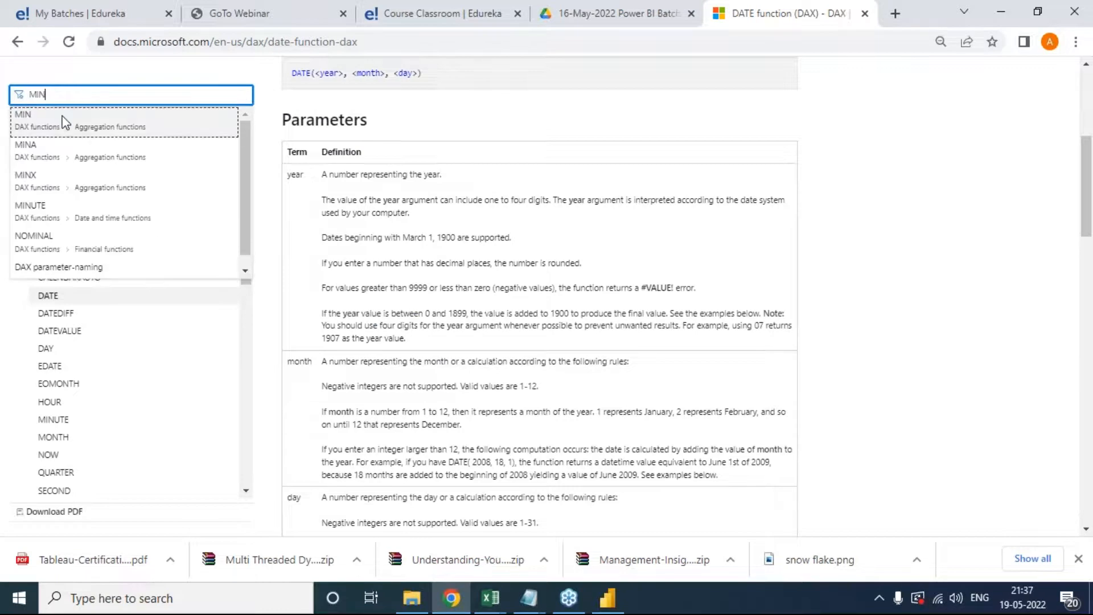
{"action": "key", "text": "Return"}
{"action": "scroll", "coordinate": [532, 329], "scroll_direction": "down", "scroll_amount": 3}
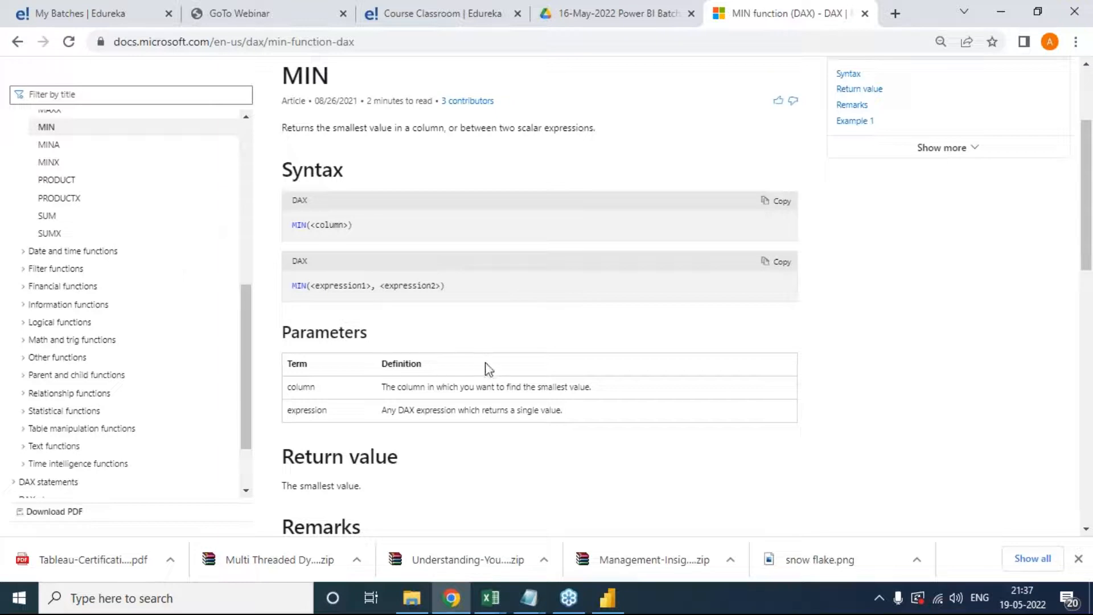
Step: Close the DAX reference page and switch back to the Master_Date table in Power BI Desktop
{"action": "left_click", "coordinate": [865, 13]}
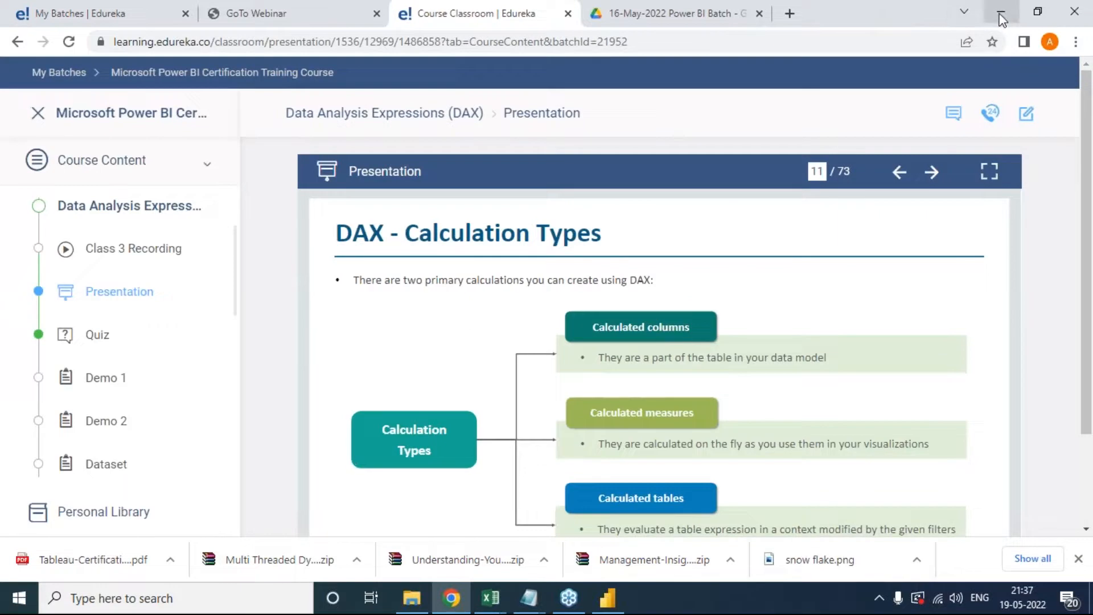
{"action": "mouse_move", "coordinate": [535, 599]}
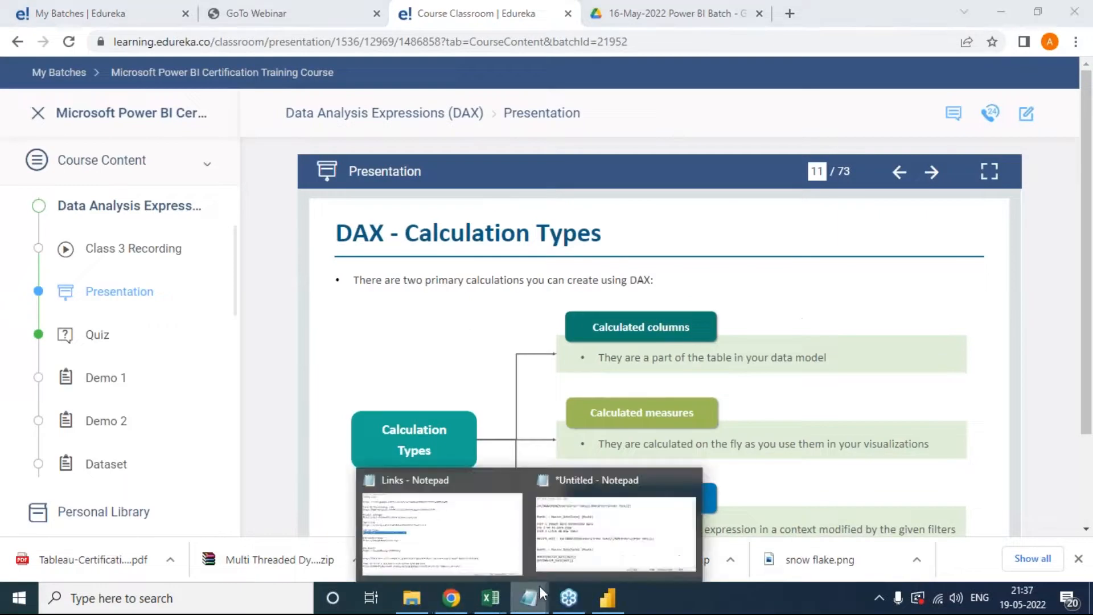
{"action": "left_click", "coordinate": [433, 527]}
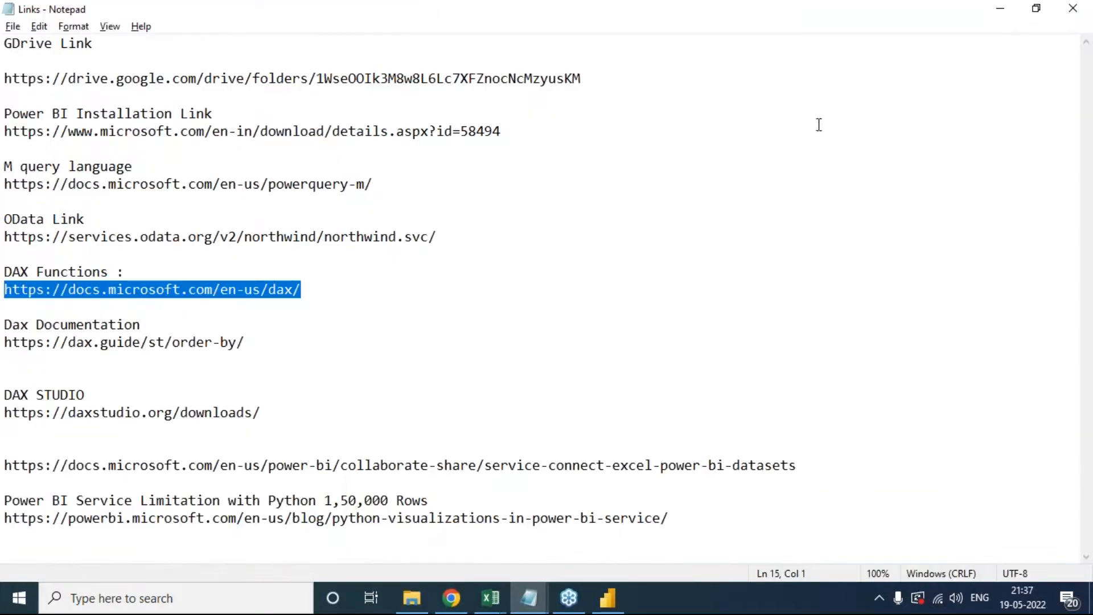
{"action": "left_click", "coordinate": [1002, 10]}
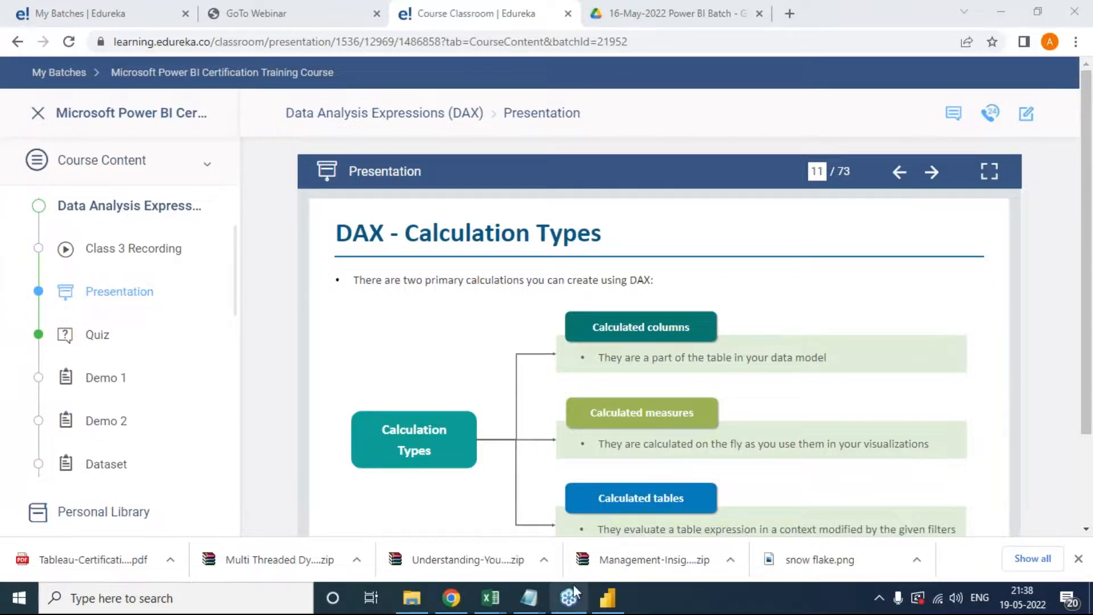
{"action": "left_click", "coordinate": [607, 598]}
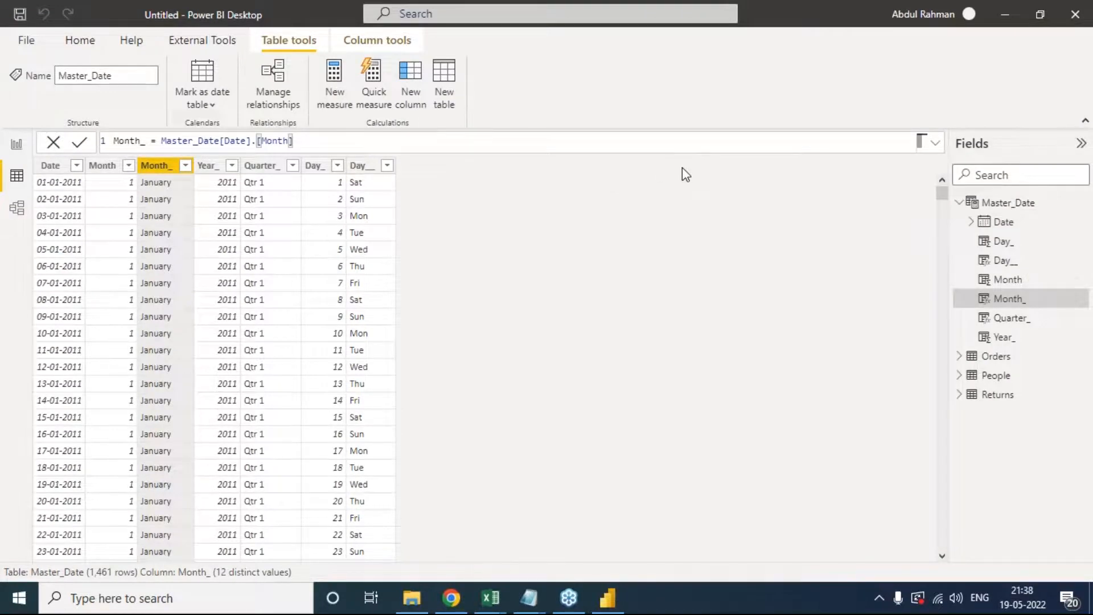
Step: Reopen the Links note in Notepad, review its DAX Functions URL, and return to Power BI Desktop
{"action": "mouse_move", "coordinate": [529, 598]}
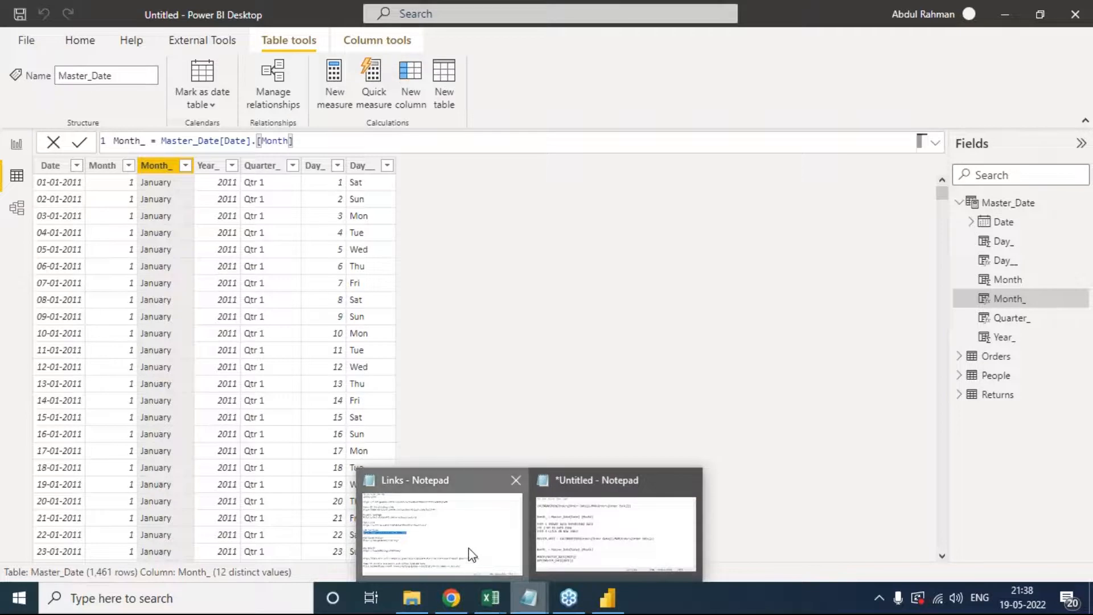
{"action": "left_click", "coordinate": [471, 550]}
{"action": "left_click", "coordinate": [262, 302]}
{"action": "left_click_drag", "start_coordinate": [323, 290], "coordinate": [8, 288]}
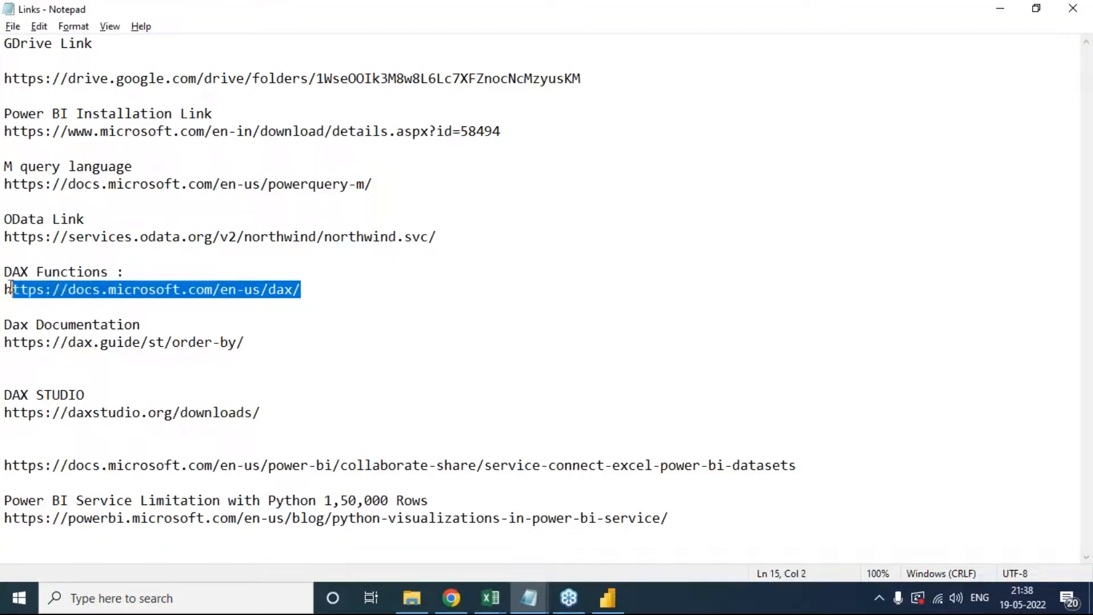
{"action": "left_click", "coordinate": [664, 418]}
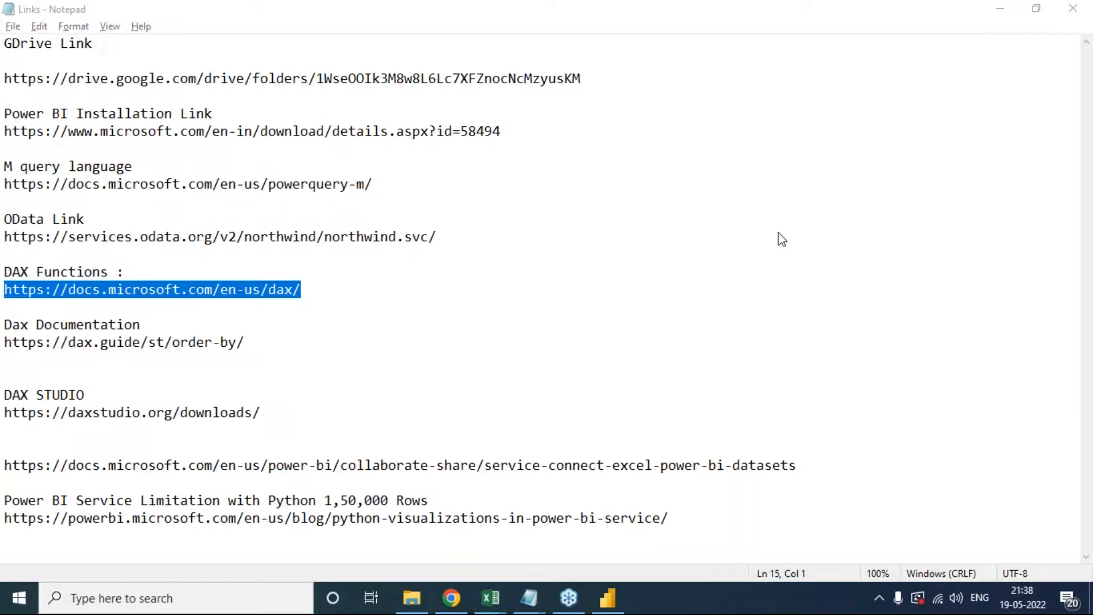
{"action": "left_click", "coordinate": [1000, 9]}
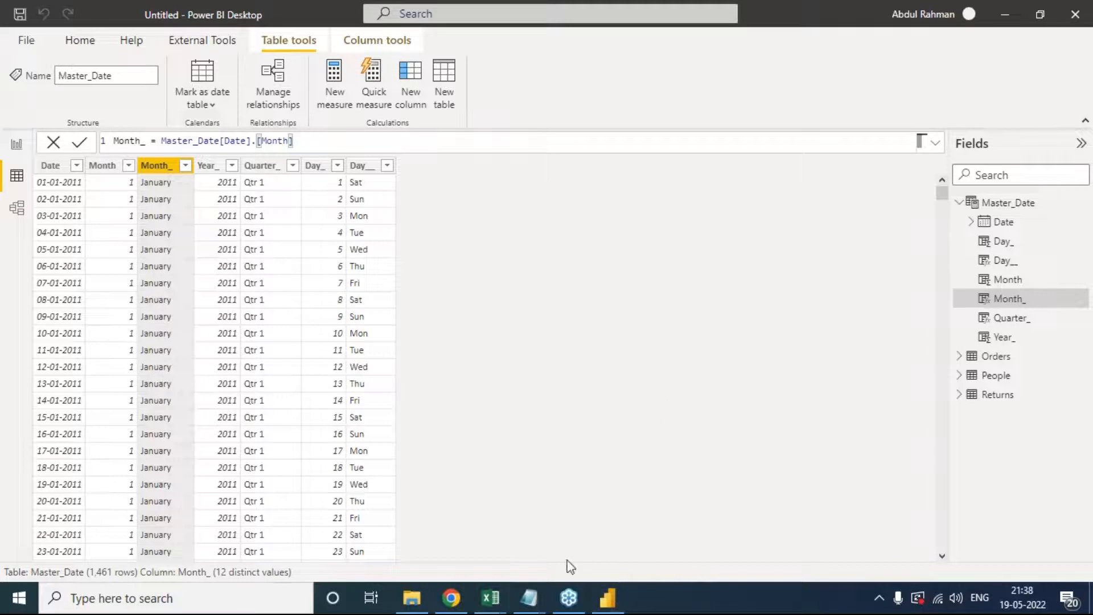
{"action": "mouse_move", "coordinate": [529, 598]}
{"action": "left_click", "coordinate": [475, 522]}
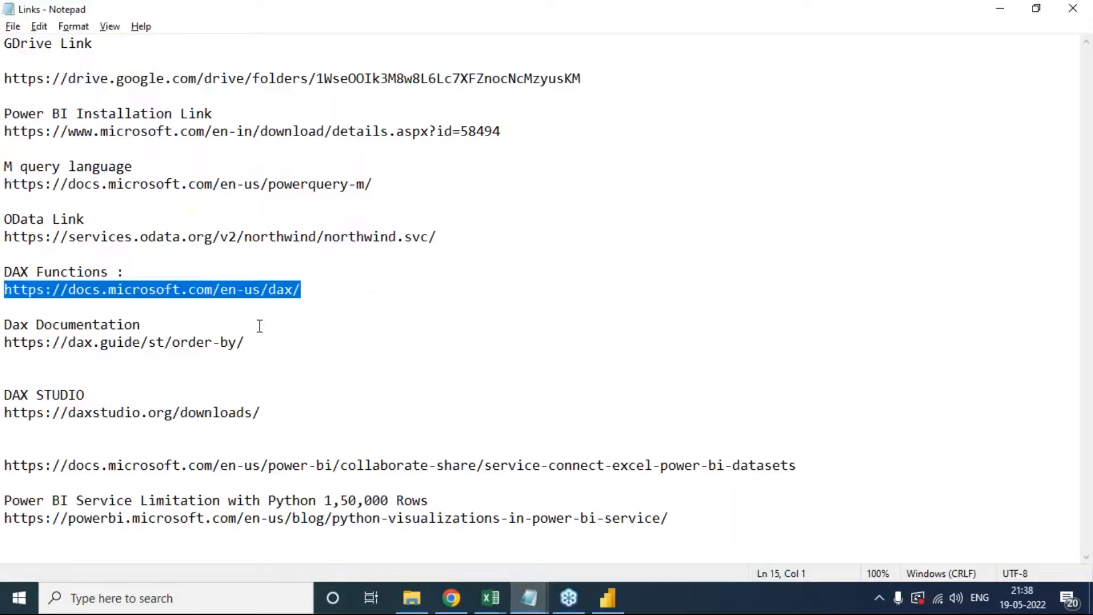
{"action": "left_click", "coordinate": [648, 326]}
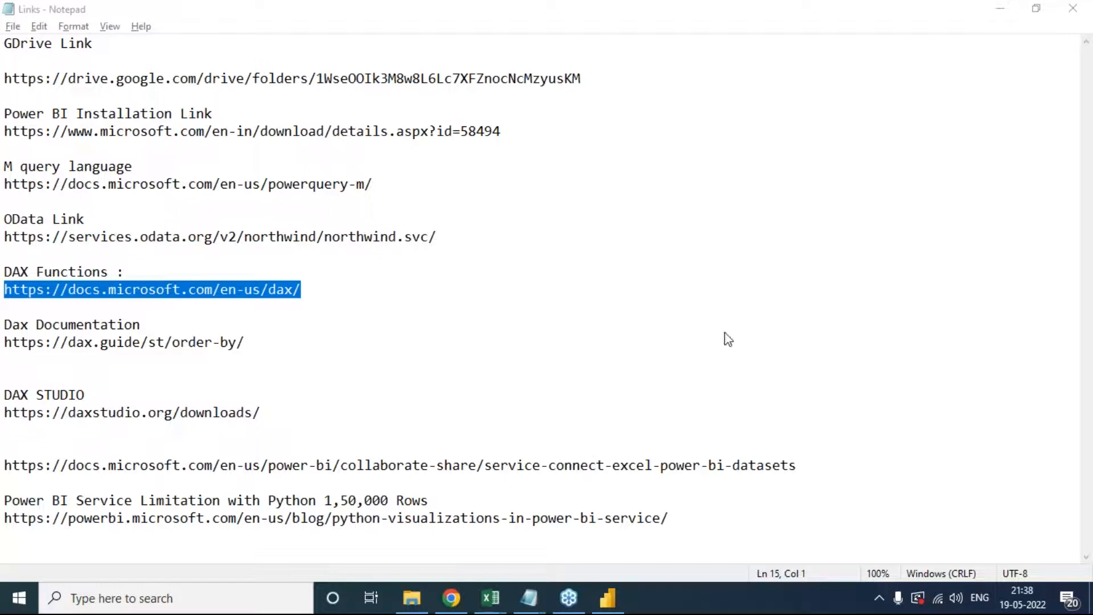
{"action": "left_click", "coordinate": [1000, 9]}
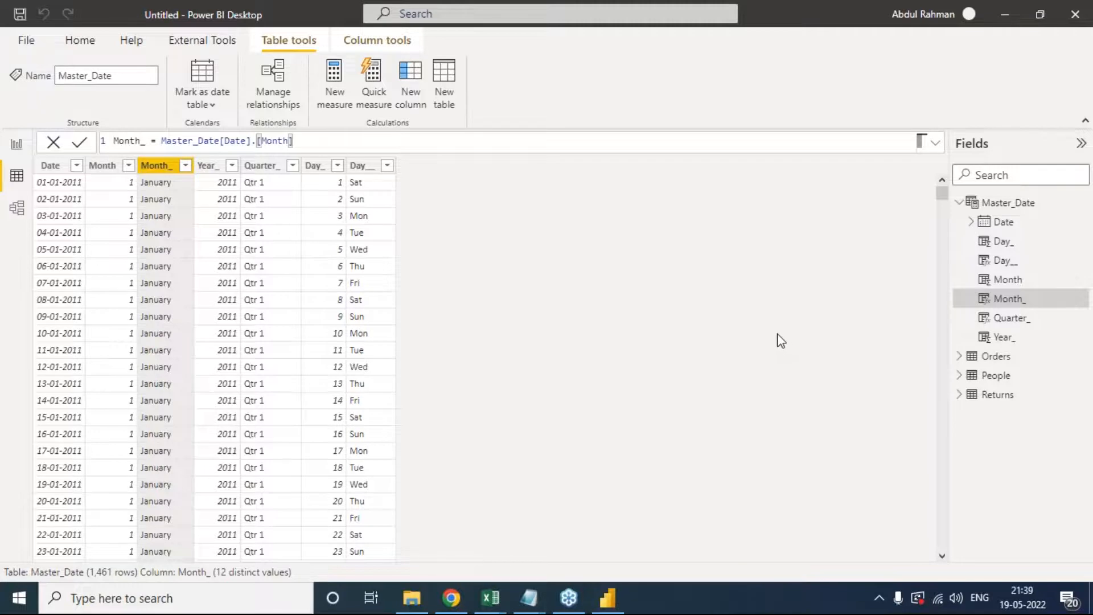
{"action": "mouse_move", "coordinate": [529, 598]}
{"action": "left_click", "coordinate": [436, 521]}
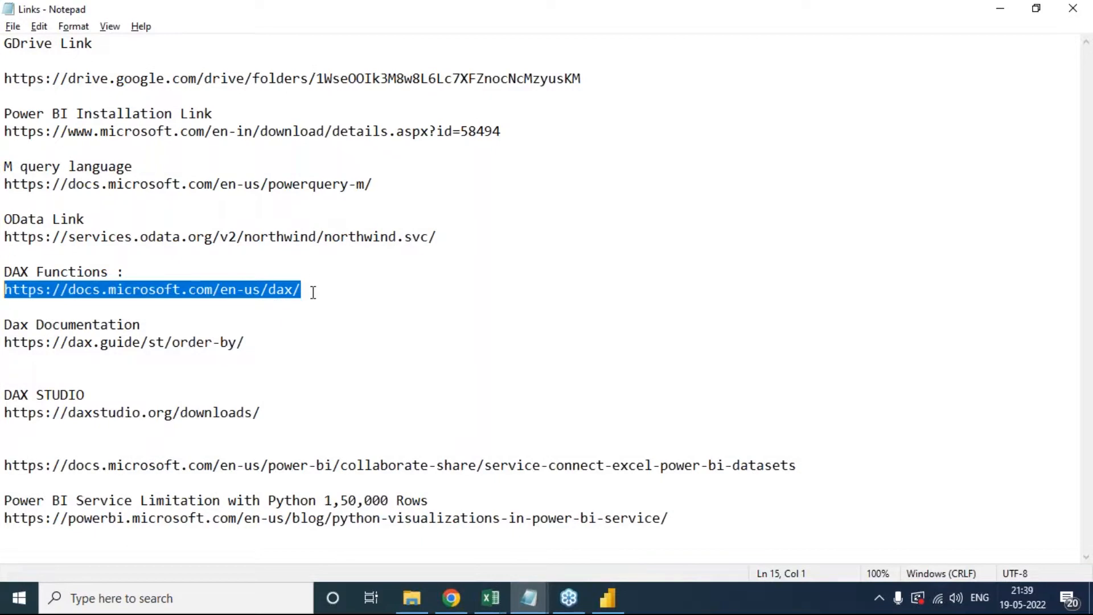
{"action": "left_click_drag", "start_coordinate": [314, 294], "coordinate": [8, 300]}
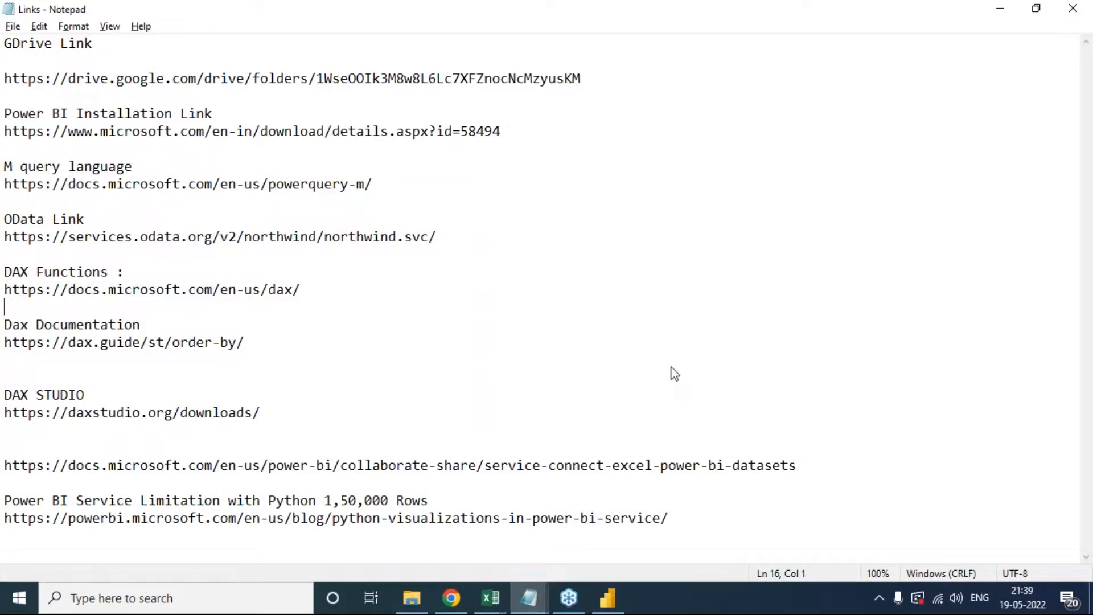
{"action": "left_click", "coordinate": [677, 337]}
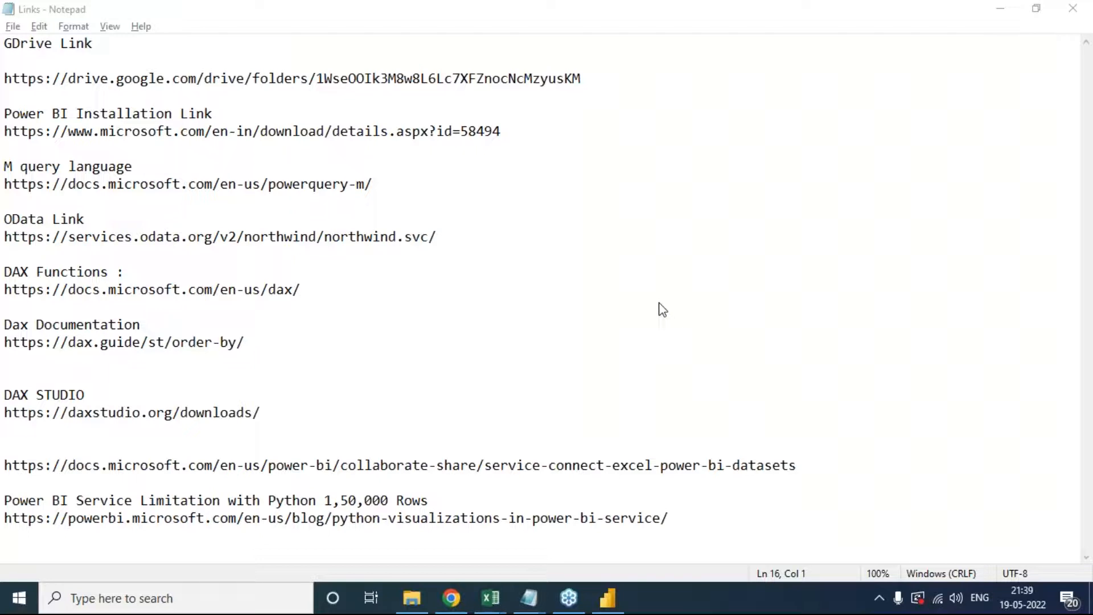
{"action": "left_click", "coordinate": [1002, 17]}
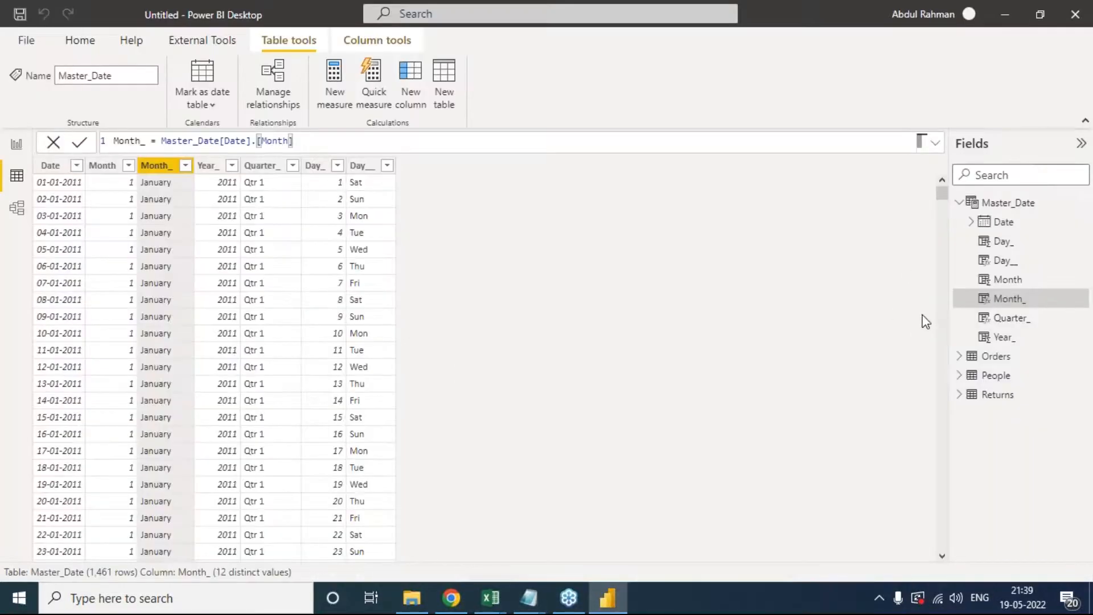
Step: Review the formulas of the Year_, Quarter_, Day_ and Day__ columns in the Master_Date table
{"action": "left_click", "coordinate": [922, 321]}
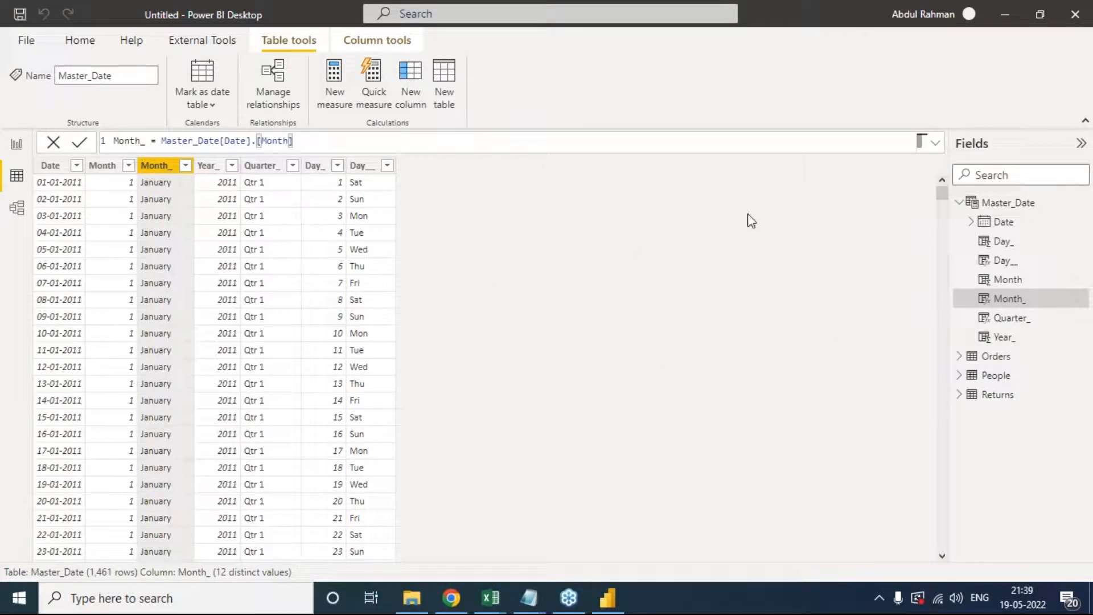
{"action": "left_click", "coordinate": [446, 262]}
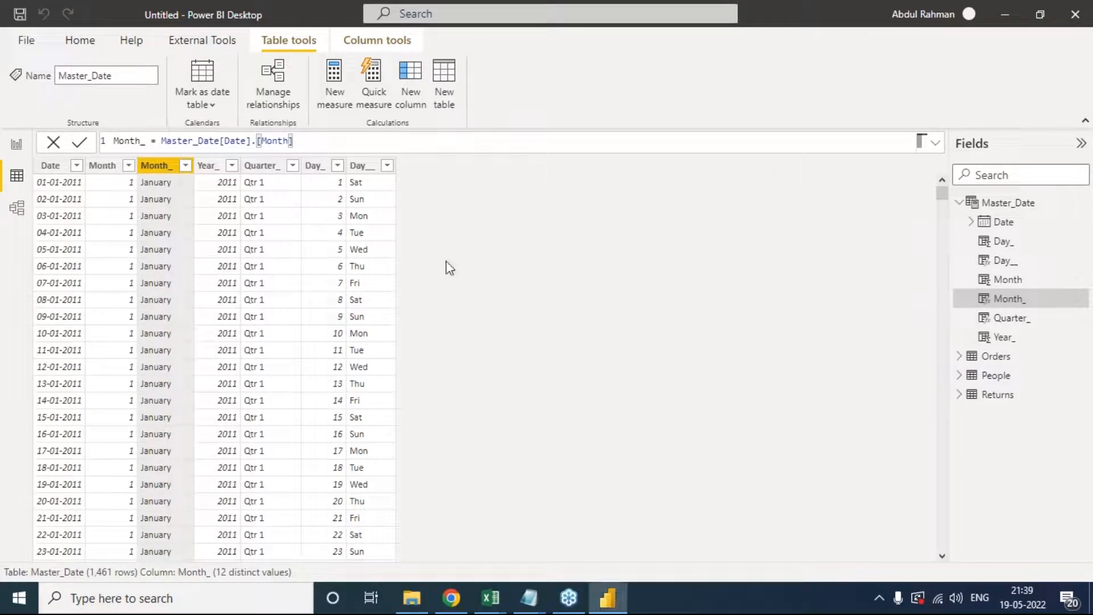
{"action": "left_click", "coordinate": [206, 166]}
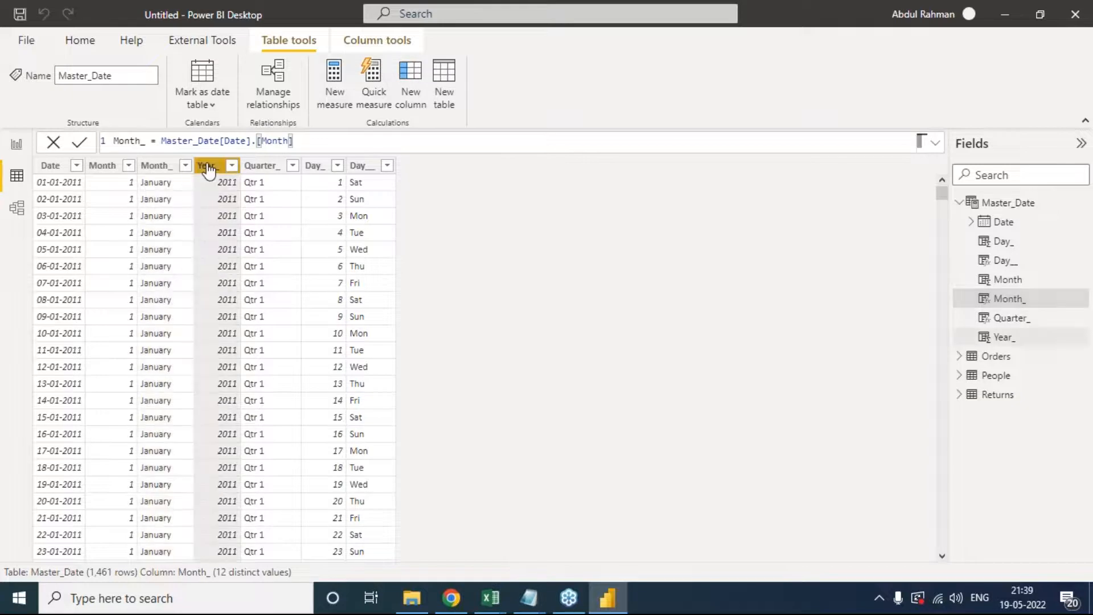
{"action": "left_click", "coordinate": [273, 172]}
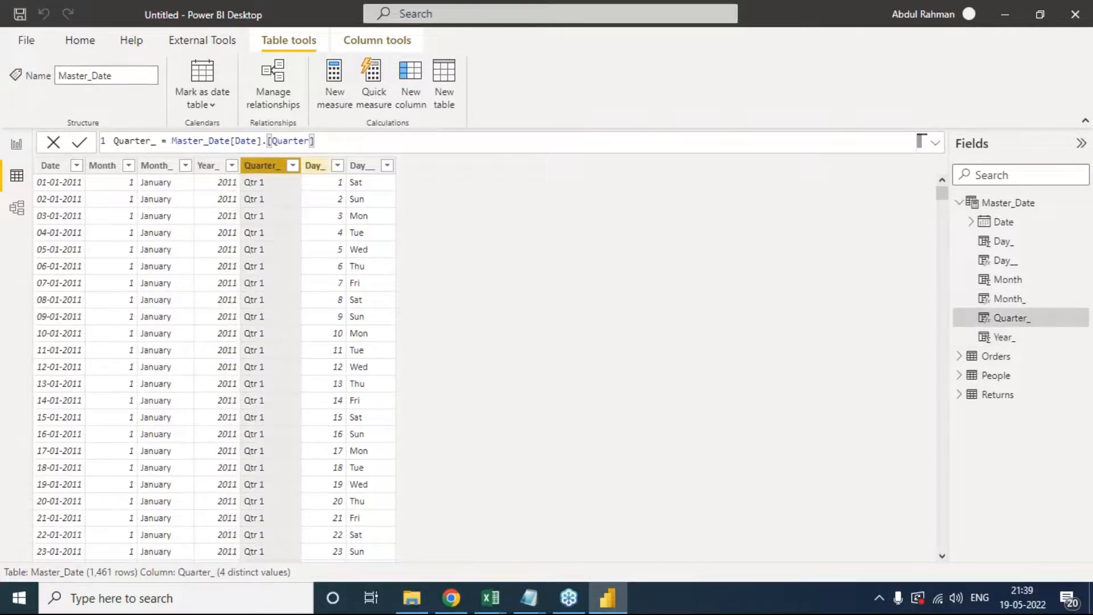
{"action": "left_click", "coordinate": [317, 168]}
{"action": "left_click", "coordinate": [364, 168]}
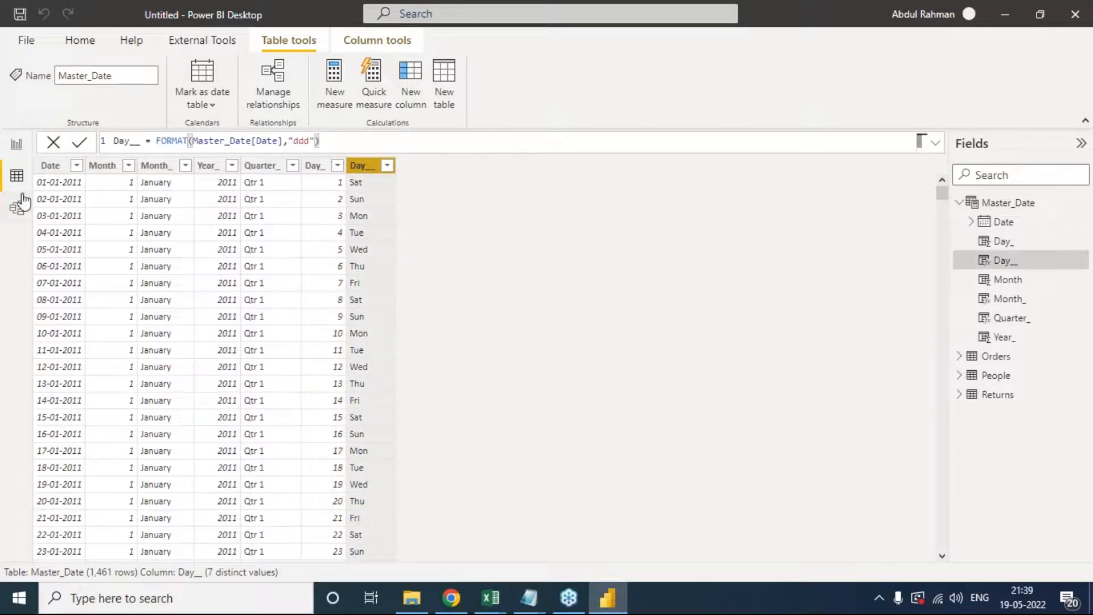
{"action": "right_click", "coordinate": [366, 166]}
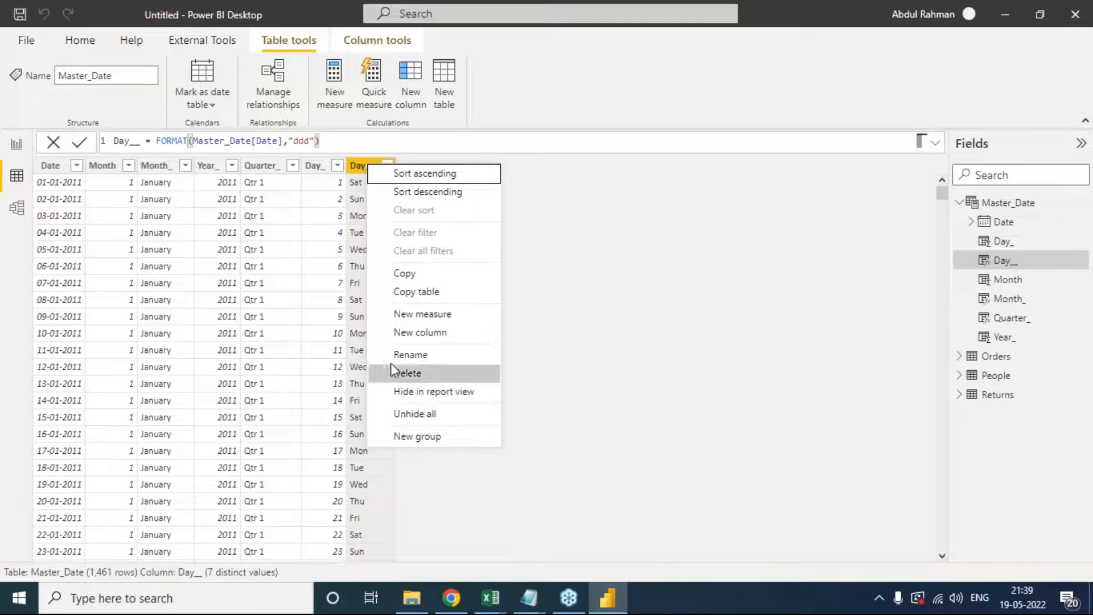
{"action": "left_click", "coordinate": [249, 171]}
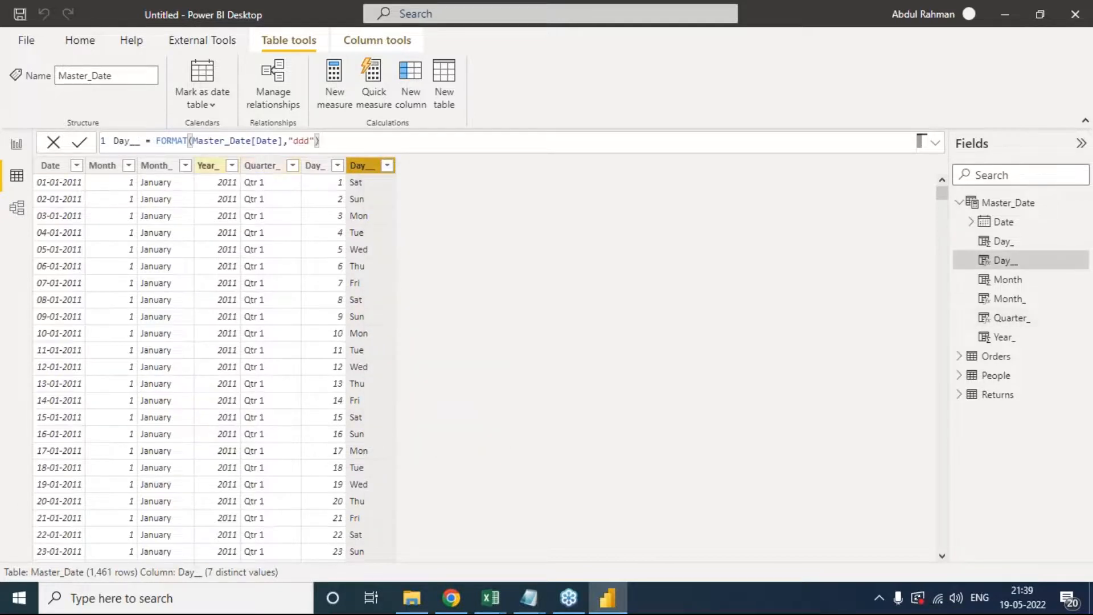
{"action": "left_click", "coordinate": [206, 165]}
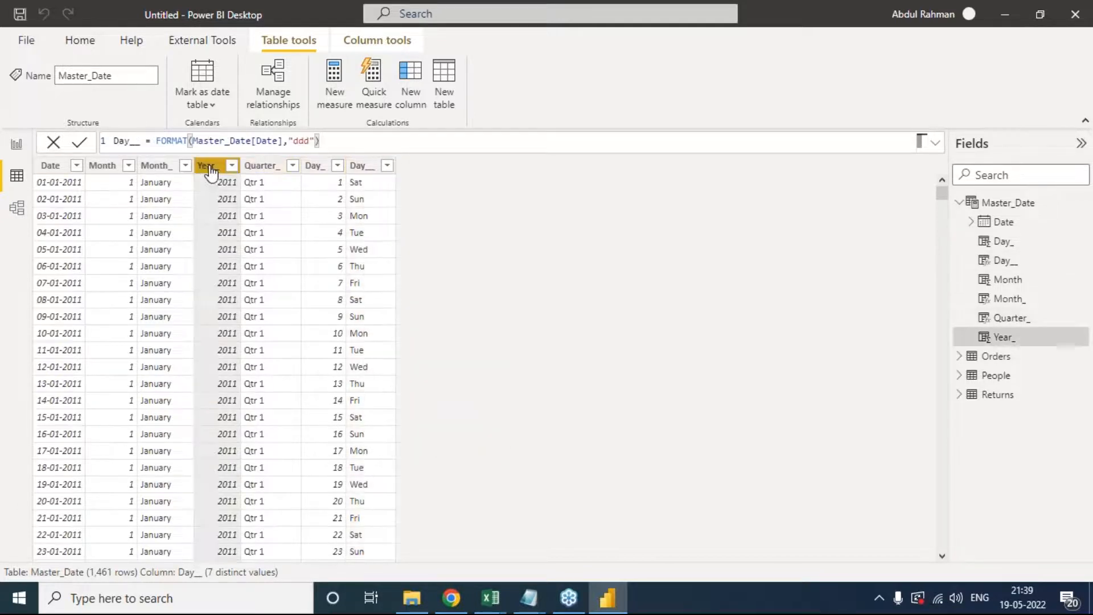
Step: Cut the Month_ formula back to Master_Date[Date] to list the available date-part suggestions, without committing the edit
{"action": "left_click", "coordinate": [163, 174]}
{"action": "left_click", "coordinate": [330, 145]}
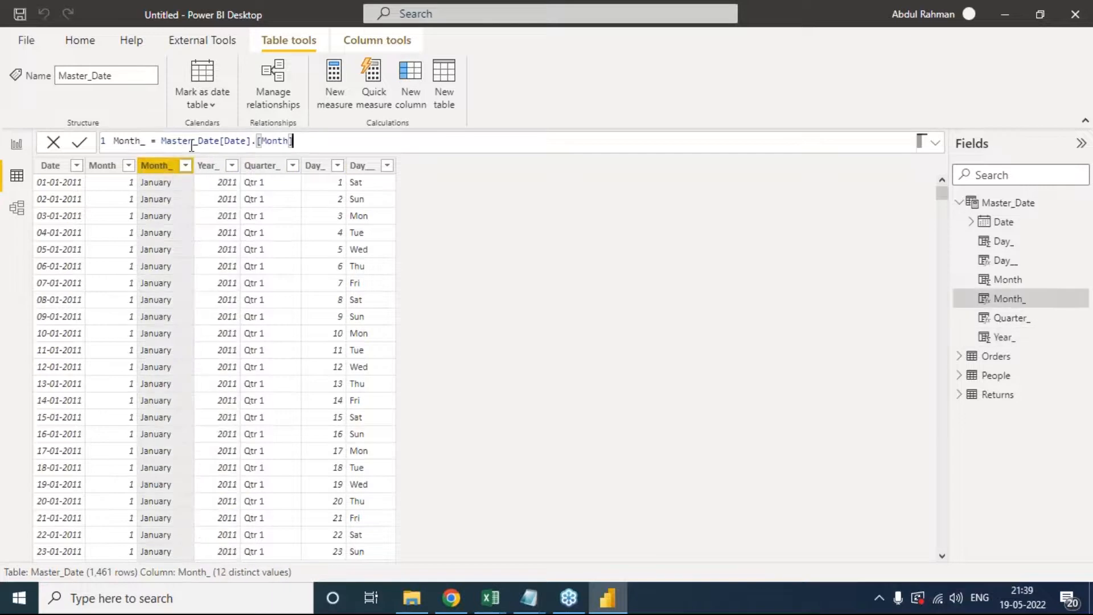
{"action": "key", "text": "BackSpace"}
{"action": "key", "text": "BackSpace"}
{"action": "key", "text": "BackSpace"}
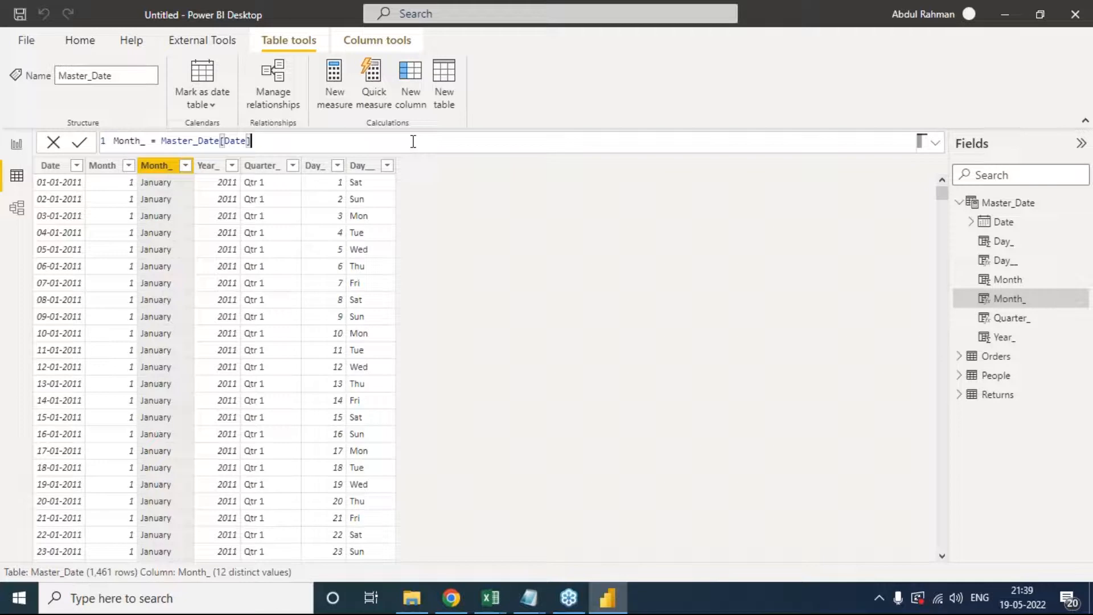
{"action": "key", "text": "BackSpace"}
{"action": "type", "text": "]"}
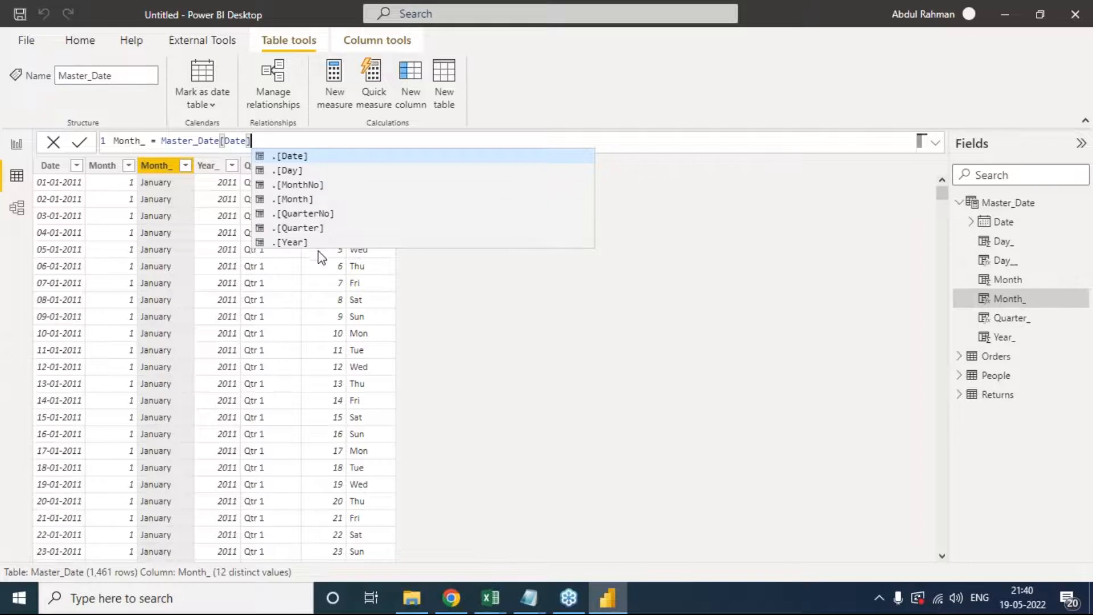
{"action": "left_click", "coordinate": [316, 179]}
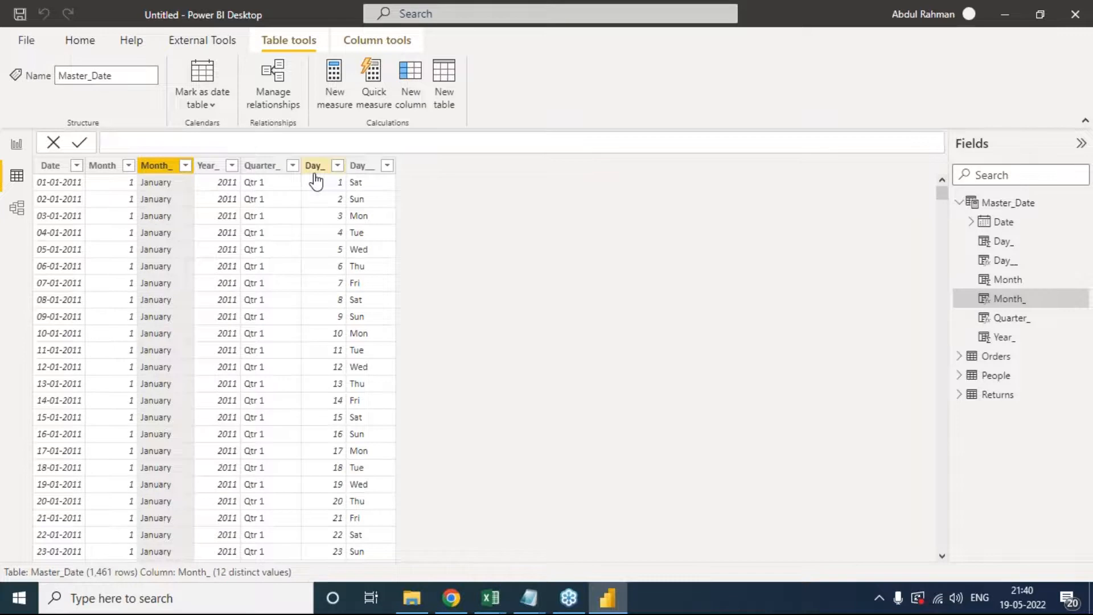
Step: Select the Month column and highlight the MONTH function in its formula
{"action": "left_click", "coordinate": [110, 166]}
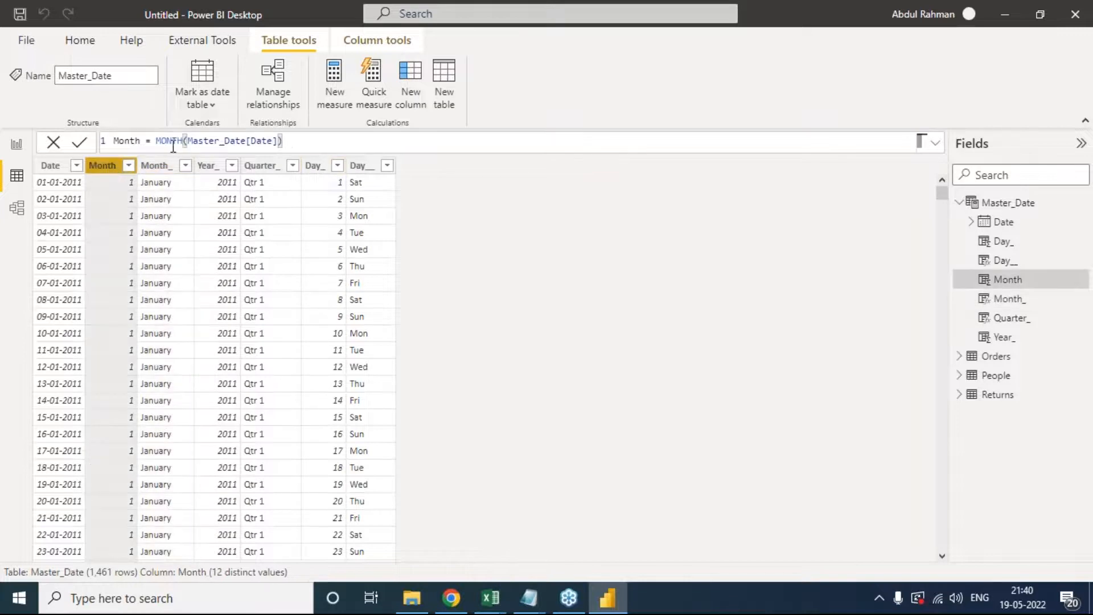
{"action": "left_click_drag", "start_coordinate": [156, 140], "coordinate": [183, 141]}
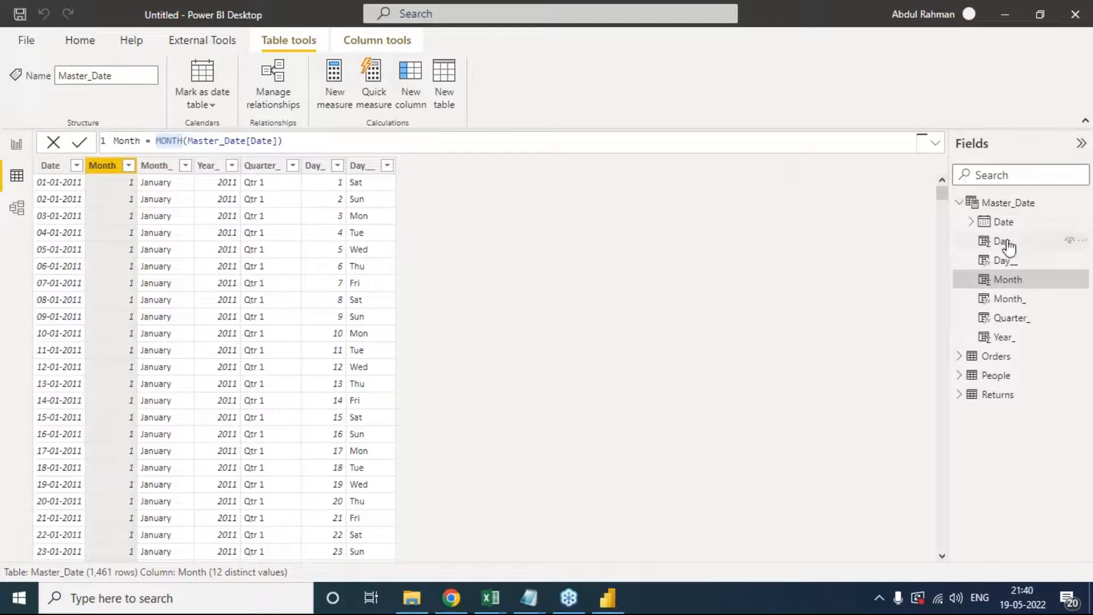
Step: Open the Orders table, review its columns through Order Priority, collapse the expanded field lists, and reselect Orders
{"action": "left_click", "coordinate": [1005, 363]}
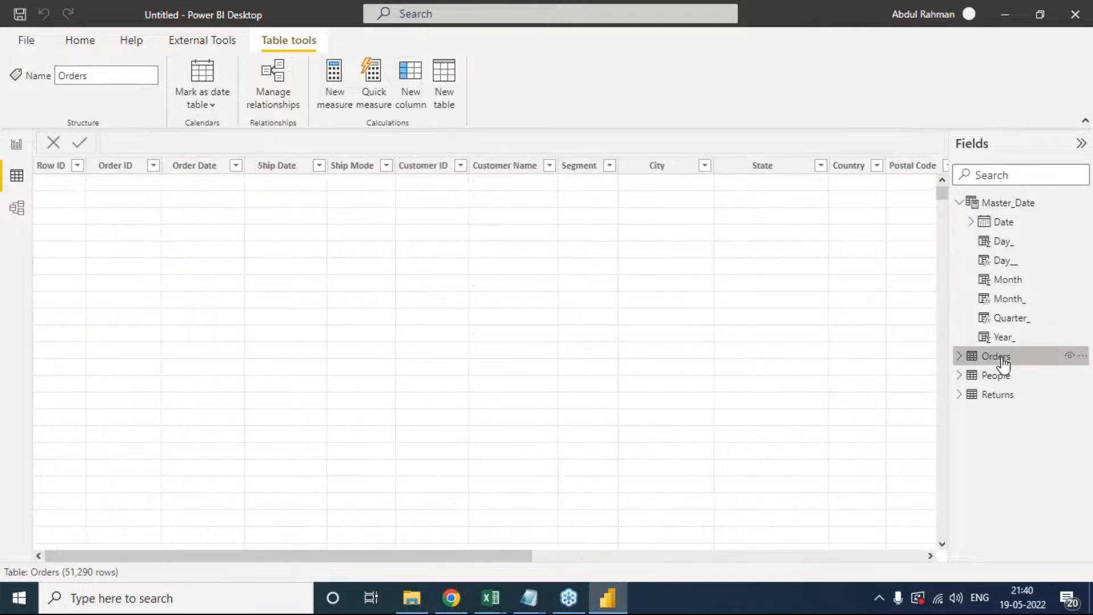
{"action": "left_click", "coordinate": [584, 550]}
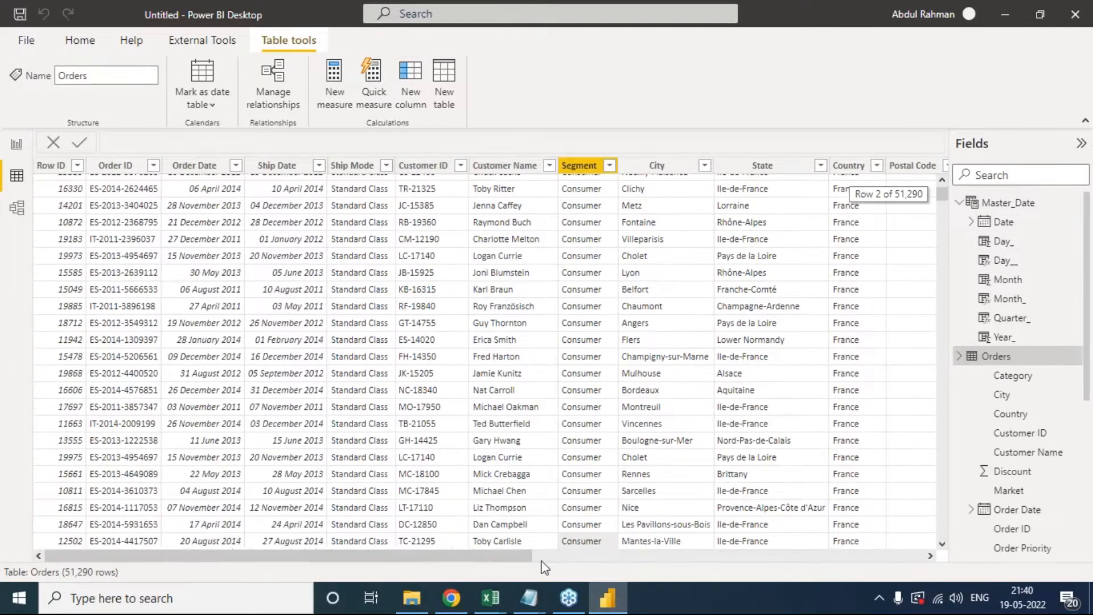
{"action": "left_click_drag", "start_coordinate": [530, 566], "coordinate": [922, 558]}
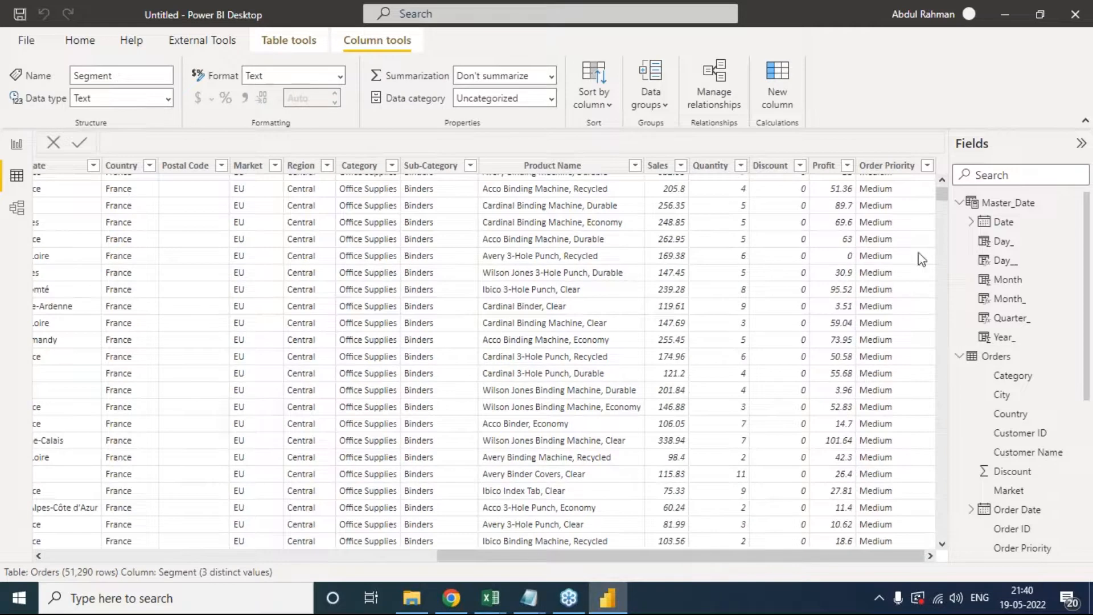
{"action": "left_click", "coordinate": [961, 203]}
{"action": "left_click", "coordinate": [960, 222]}
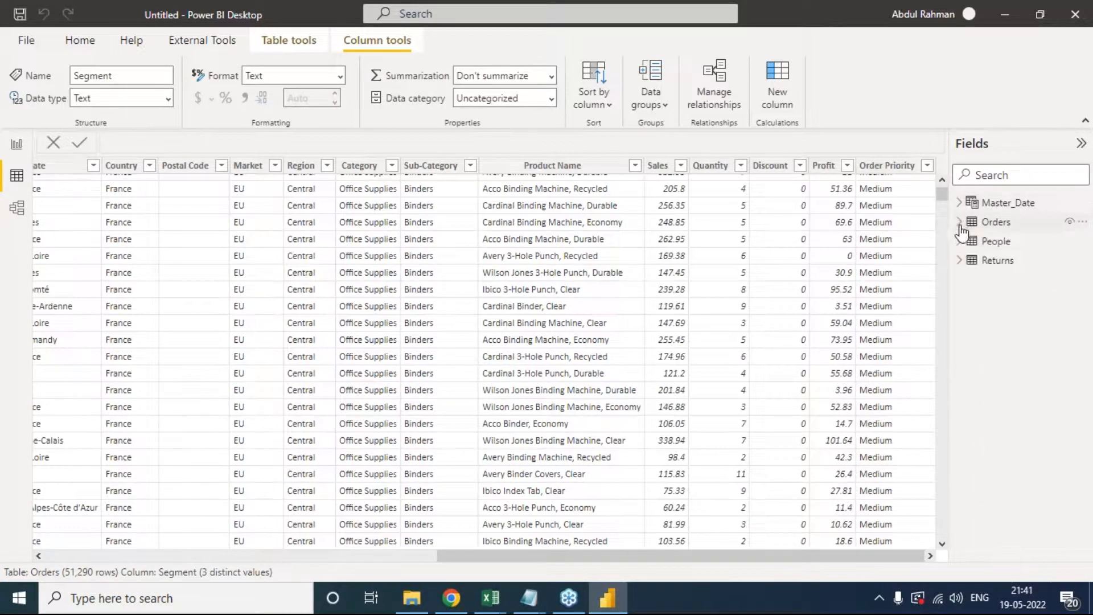
{"action": "left_click", "coordinate": [1009, 225]}
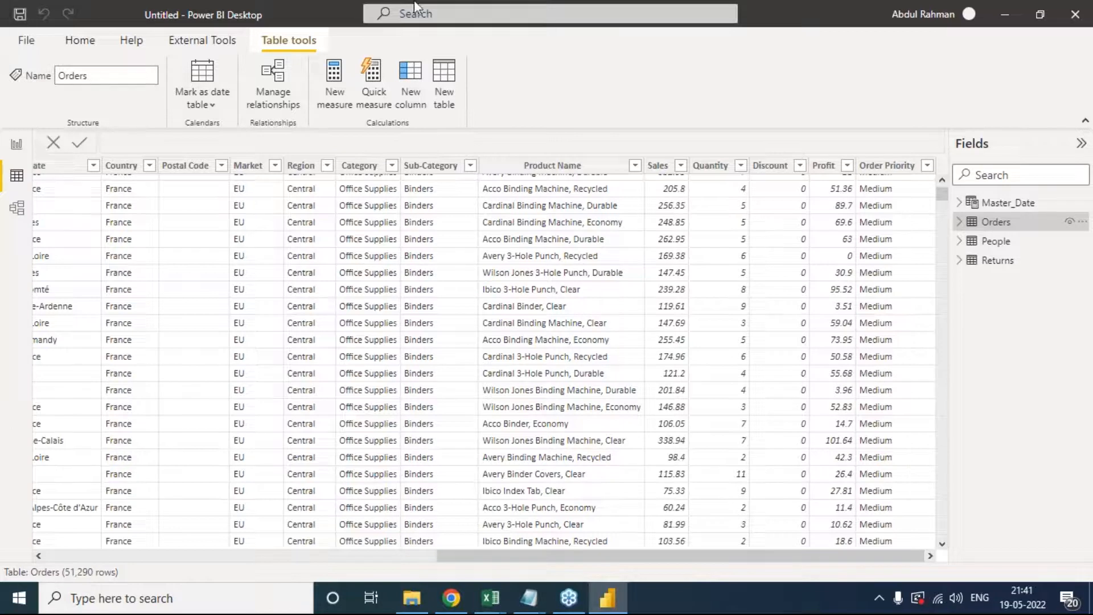
Step: Switch to the course presentation in Chrome and advance to slide 13 on creating a new column
{"action": "left_click", "coordinate": [451, 598]}
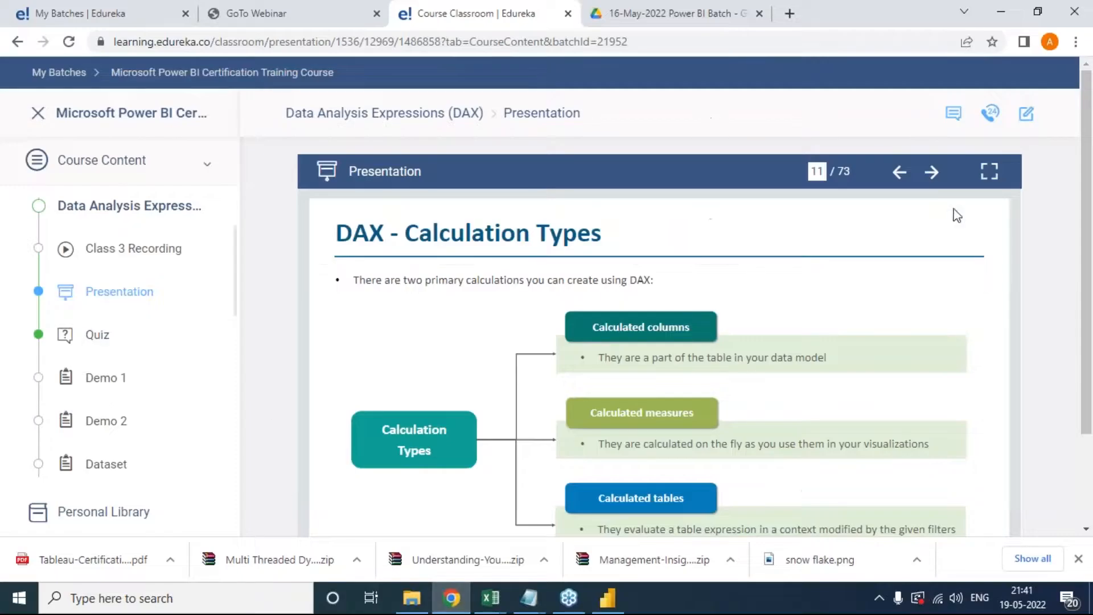
{"action": "left_click", "coordinate": [938, 180]}
{"action": "left_click", "coordinate": [938, 180]}
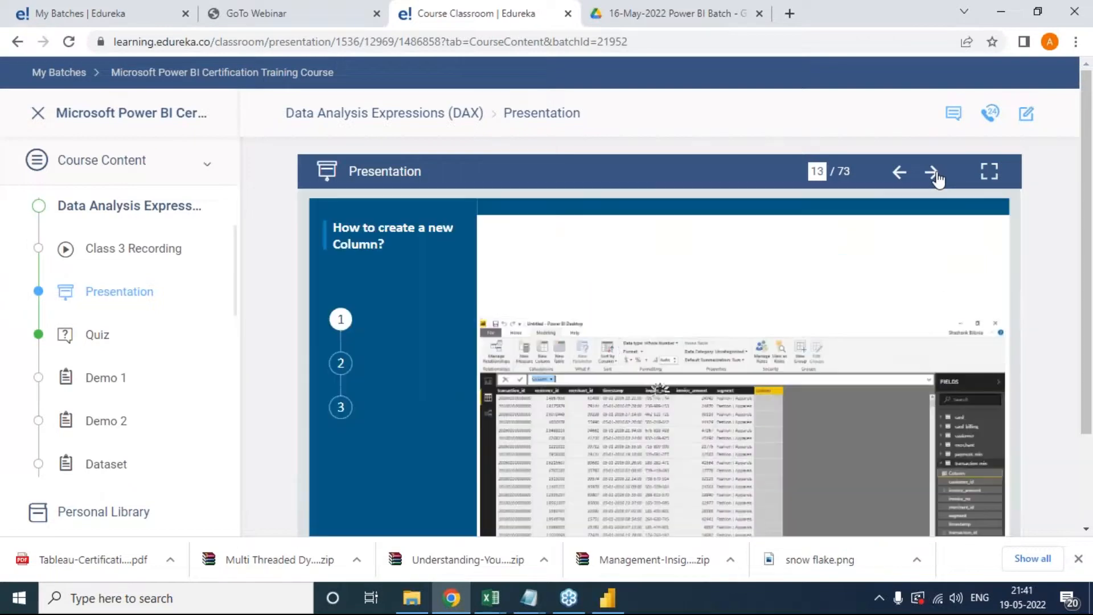
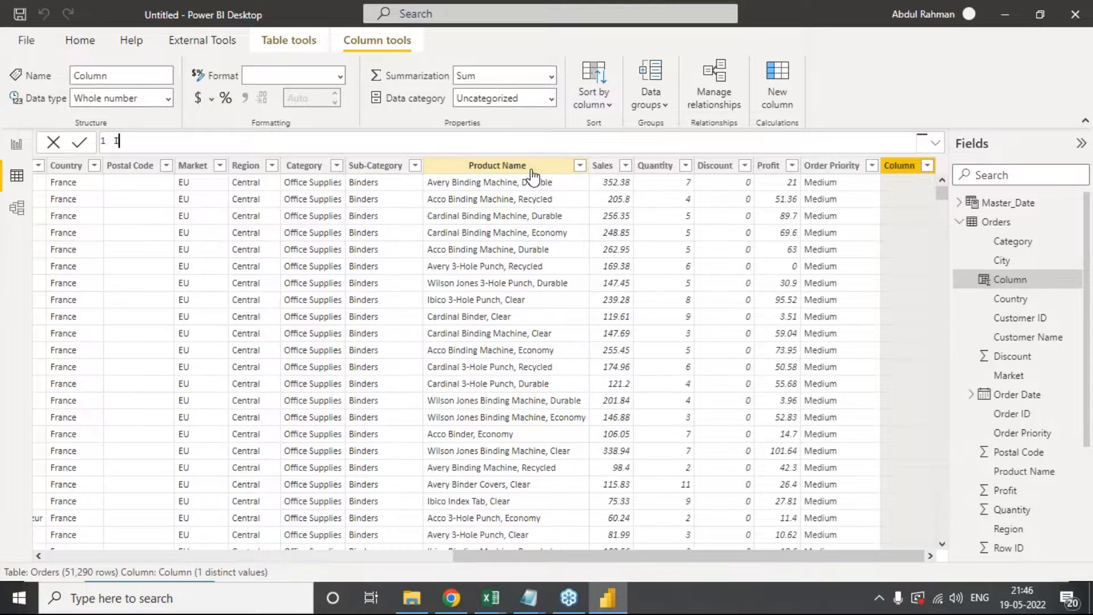
Step: Name the new Orders column Is_Blank and start its formula with the ISBLANK function
{"action": "type", "text": "lank ="}
{"action": "left_click_drag", "start_coordinate": [827, 557], "coordinate": [870, 565]}
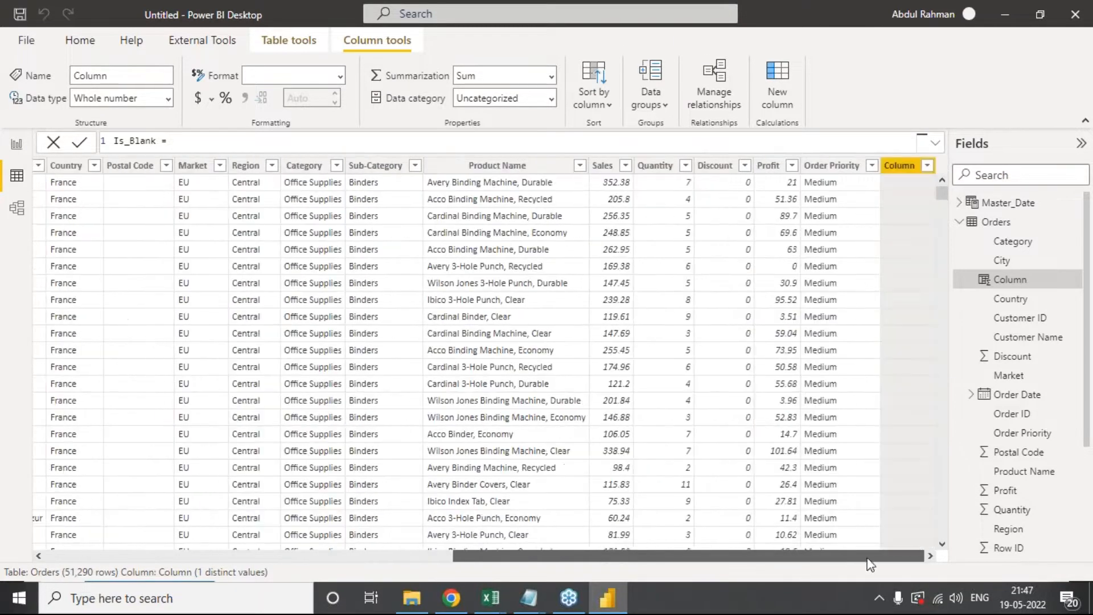
{"action": "type", "text": "c"}
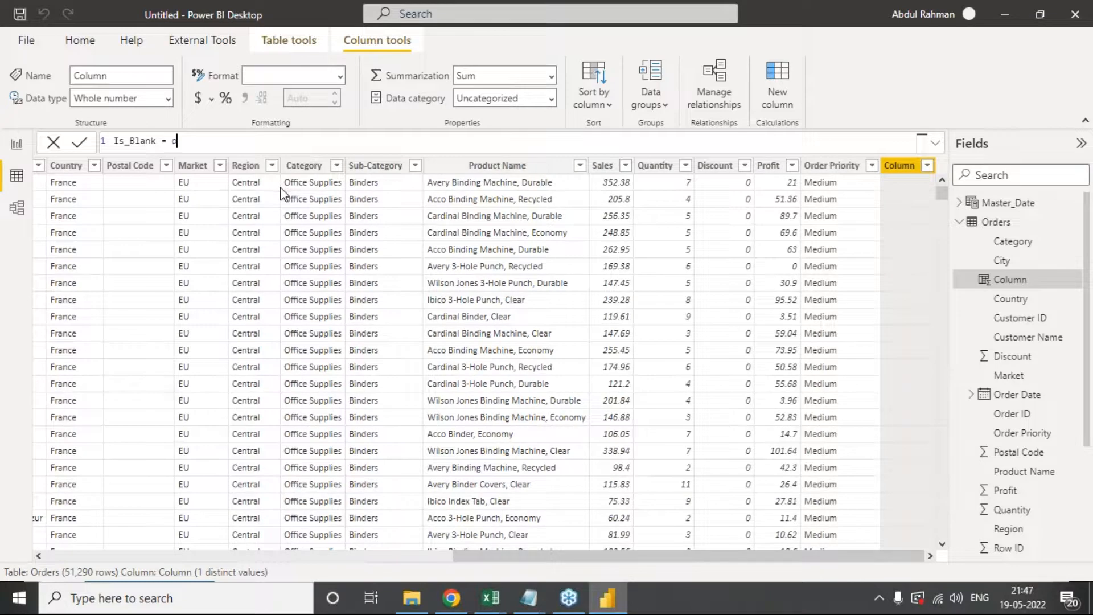
{"action": "type", "text": "r"}
{"action": "key", "text": "BackSpace"}
{"action": "key", "text": "BackSpace"}
{"action": "type", "text": "isb"}
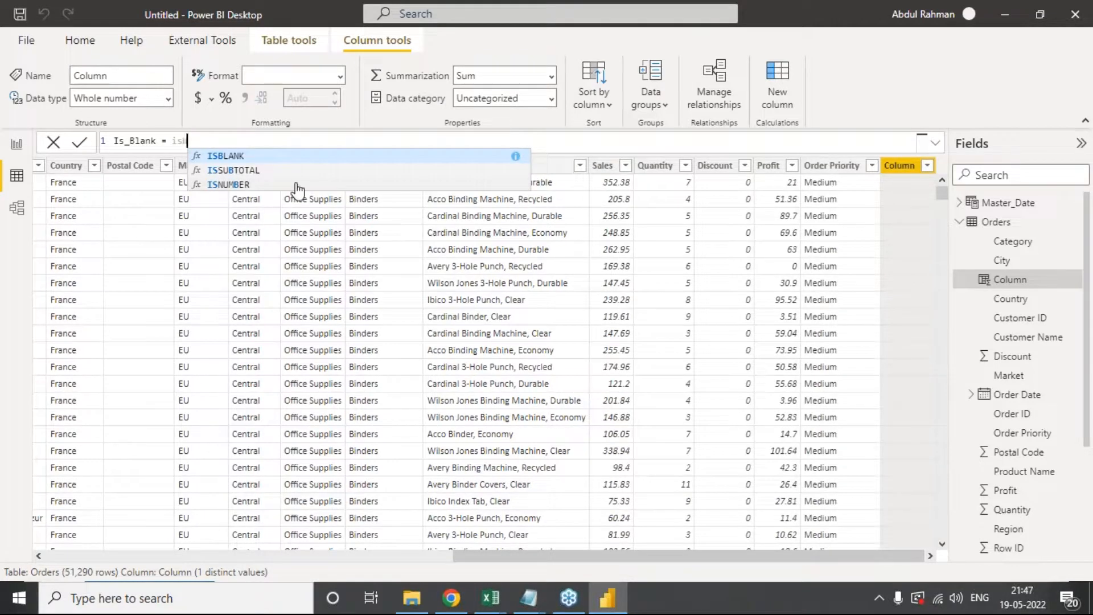
{"action": "key", "text": "Tab"}
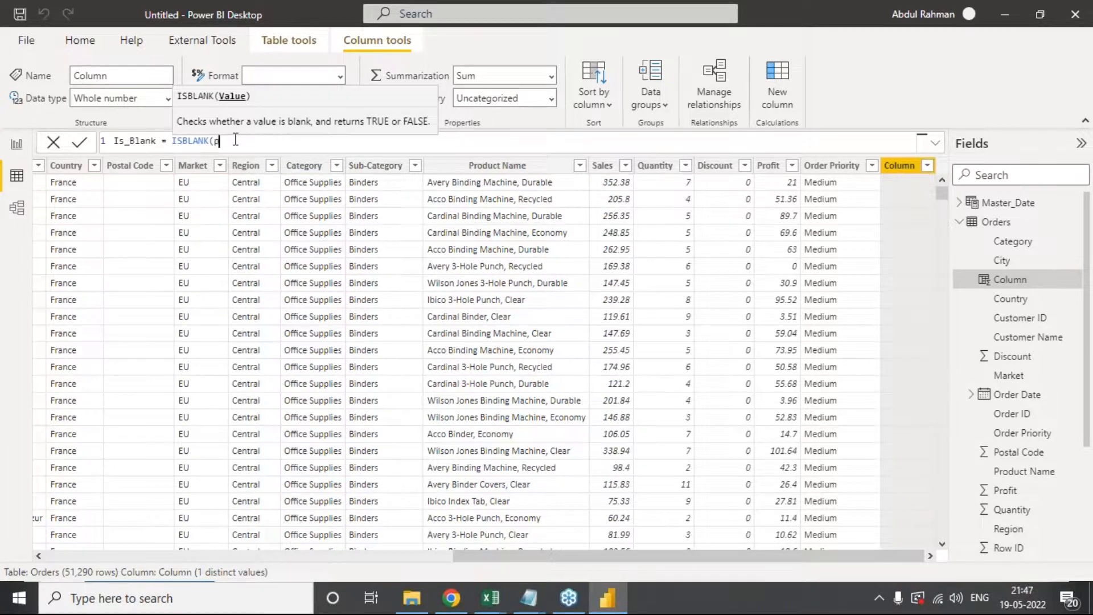
{"action": "type", "text": "ost"}
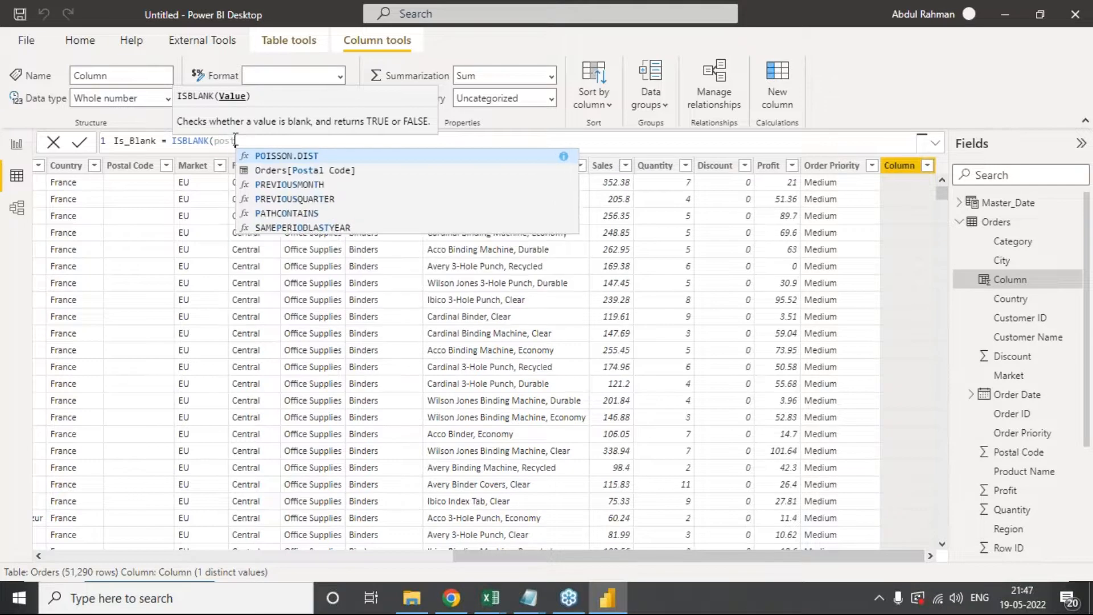
{"action": "left_click", "coordinate": [307, 171]}
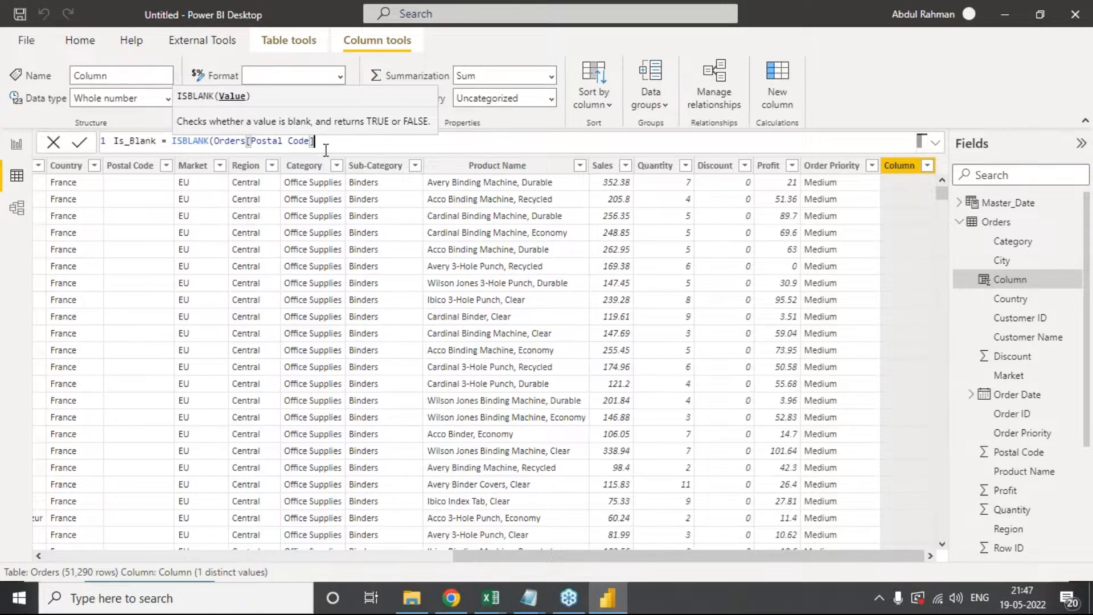
{"action": "type", "text": ")"}
{"action": "key", "text": "BackSpace"}
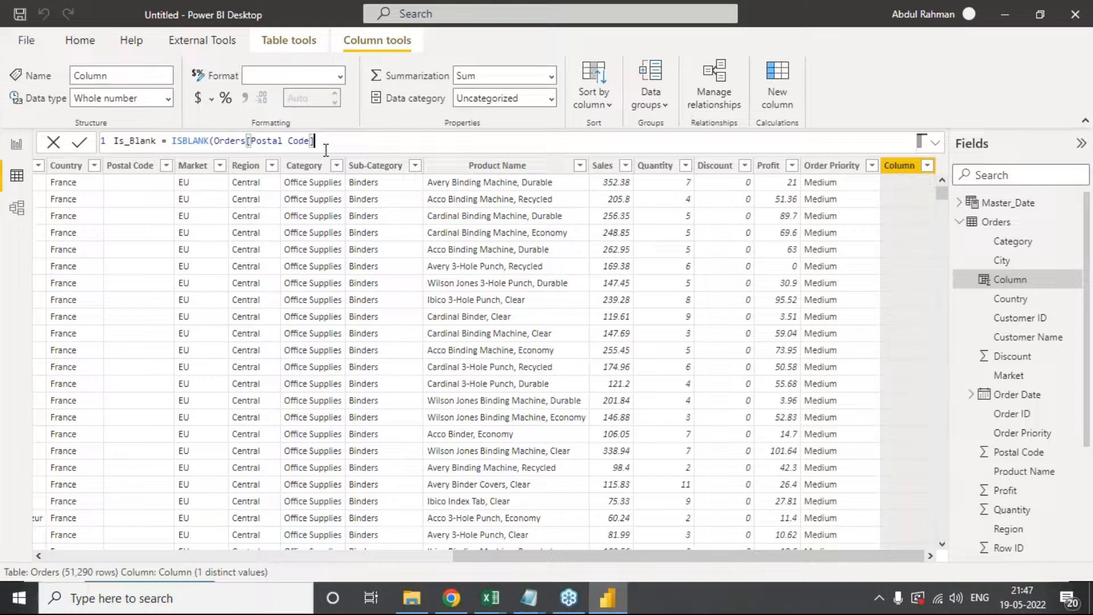
{"action": "key", "text": "BackSpace"}
{"action": "key", "text": "BackSpace"}
{"action": "key", "text": "BackSpace"}
{"action": "key", "text": "BackSpace"}
{"action": "key", "text": "BackSpace"}
{"action": "key", "text": "BackSpace"}
{"action": "key", "text": "BackSpace"}
{"action": "key", "text": "BackSpace"}
{"action": "key", "text": "BackSpace"}
{"action": "key", "text": "BackSpace"}
{"action": "key", "text": "BackSpace"}
{"action": "key", "text": "BackSpace"}
{"action": "key", "text": "BackSpace"}
{"action": "key", "text": "BackSpace"}
{"action": "key", "text": "BackSpace"}
{"action": "key", "text": "BackSpace"}
{"action": "key", "text": "BackSpace"}
{"action": "key", "text": "BackSpace"}
{"action": "key", "text": "BackSpace"}
{"action": "key", "text": "BackSpace"}
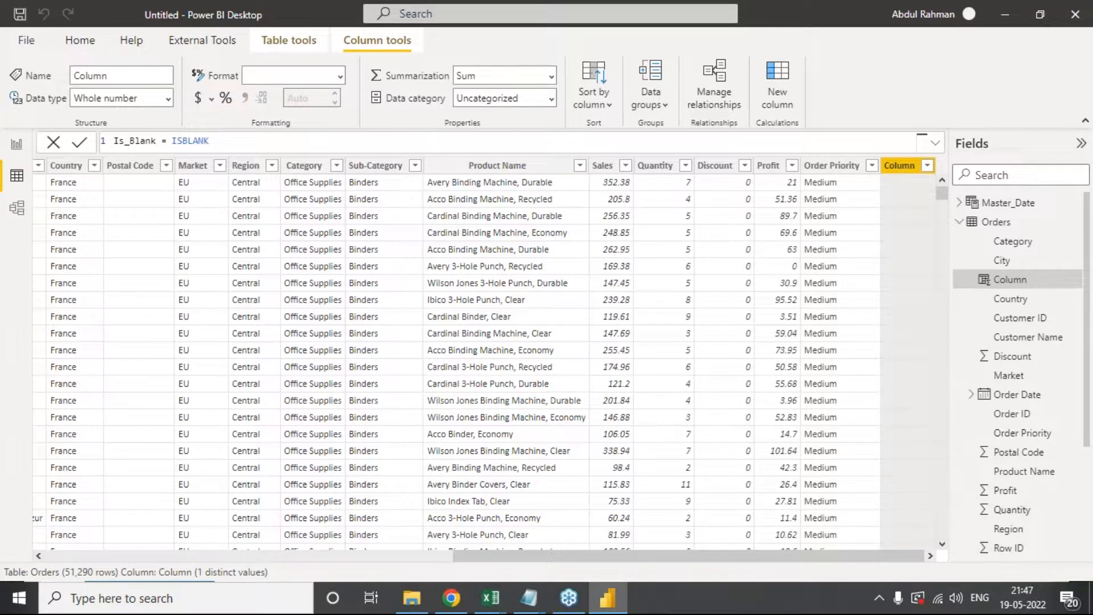
Step: Complete the formula as Is_Blank = ISBLANK(Orders[Postal Code]) and commit the calculated column
{"action": "type", "text": "("}
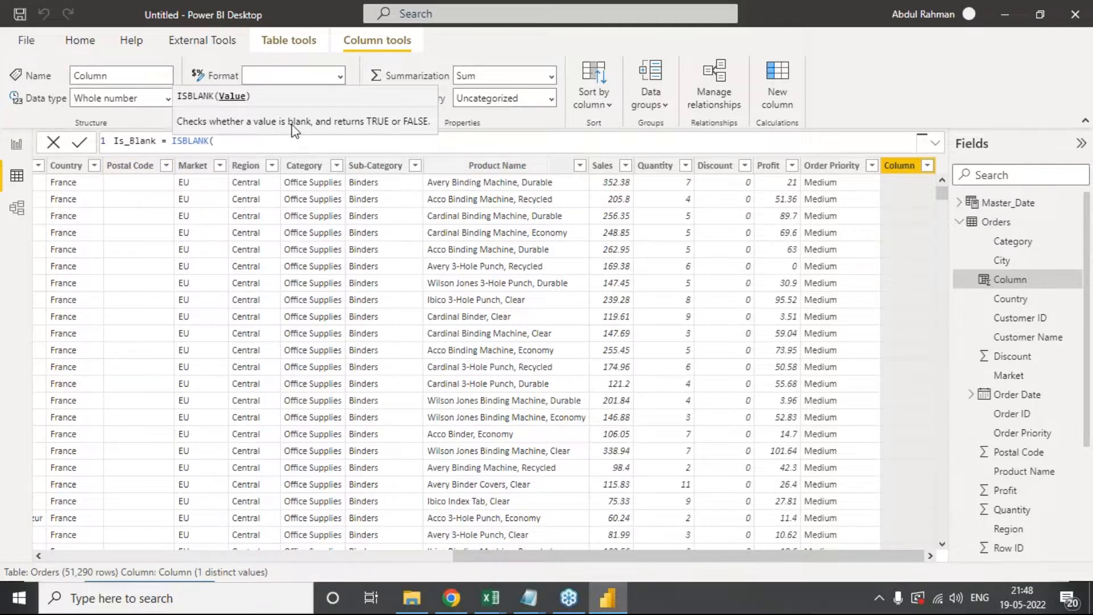
{"action": "type", "text": "poster"}
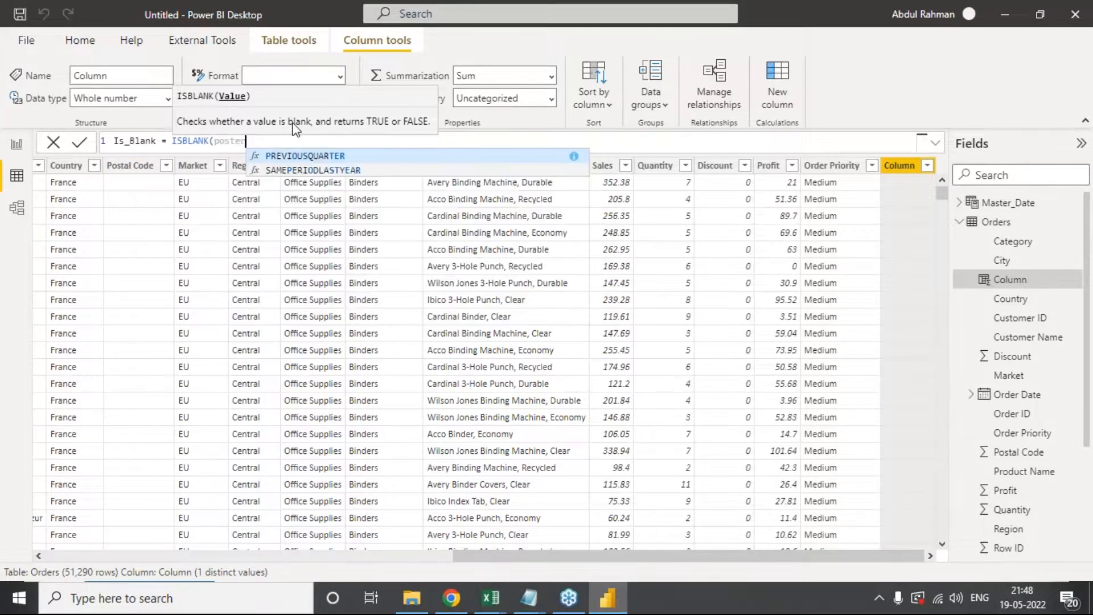
{"action": "key", "text": "BackSpace"}
{"action": "key", "text": "Down"}
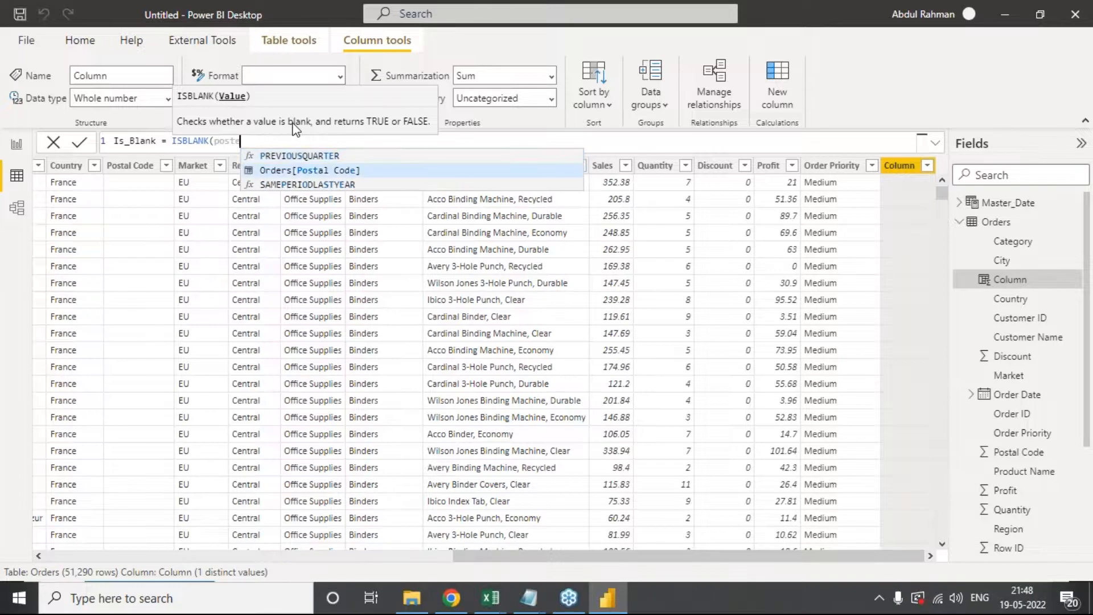
{"action": "key", "text": "Tab"}
{"action": "type", "text": ")"}
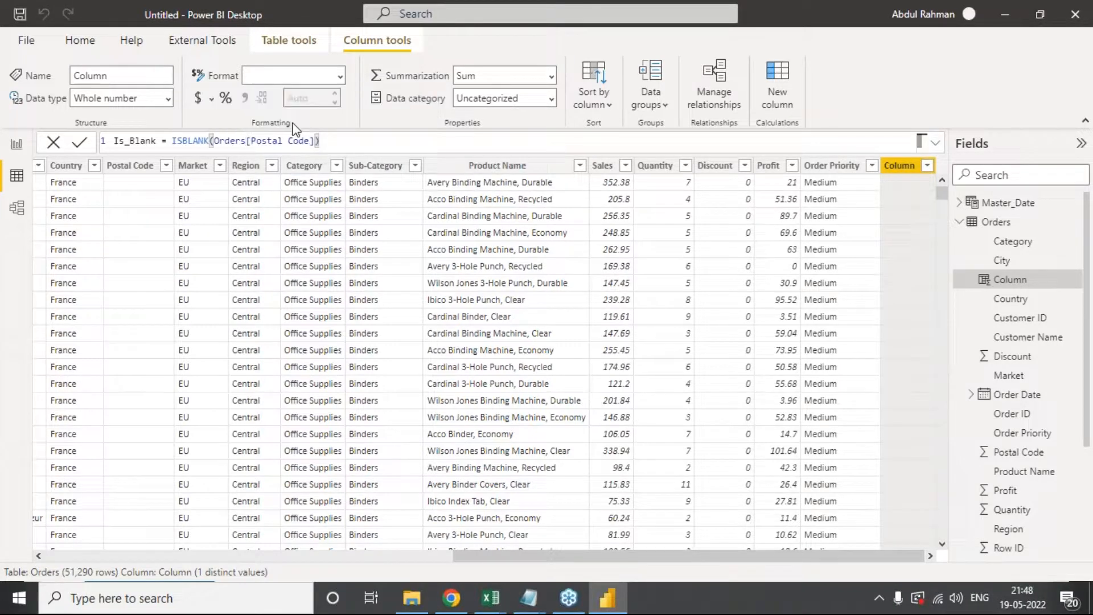
{"action": "left_click", "coordinate": [78, 147]}
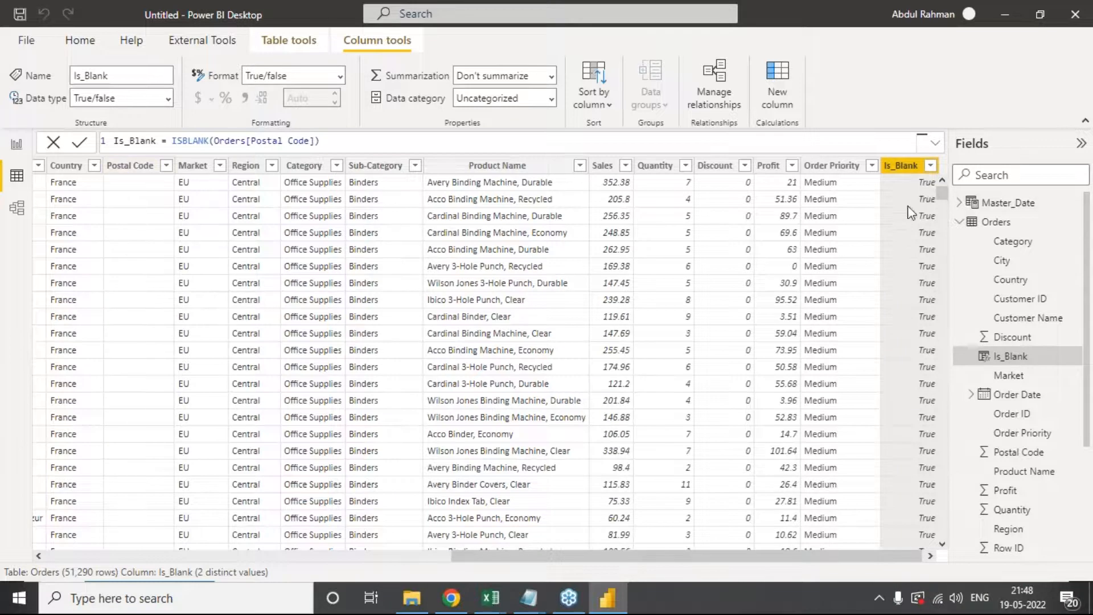
Step: Filter Is_Blank to the False rows to check their postal codes, and restore the True rows
{"action": "left_click", "coordinate": [931, 165]}
{"action": "left_click", "coordinate": [733, 314]}
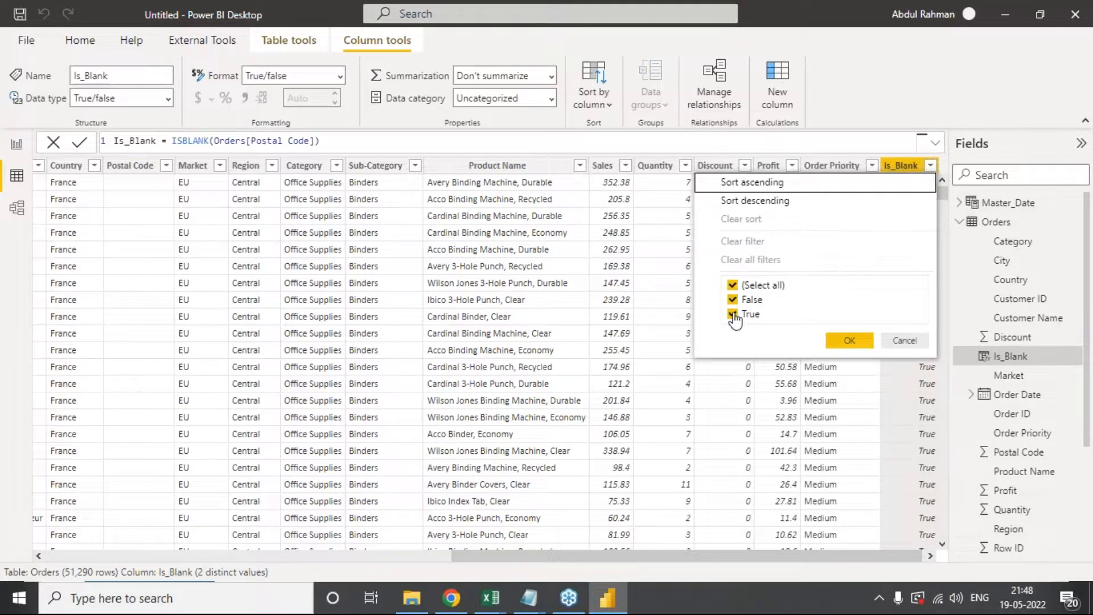
{"action": "left_click", "coordinate": [850, 341]}
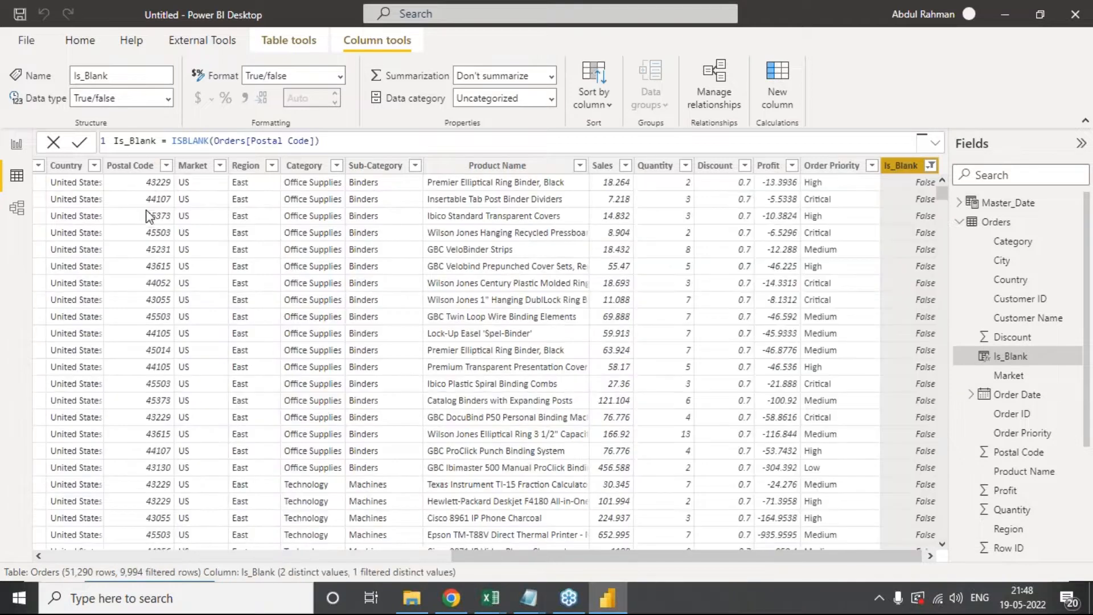
{"action": "left_click", "coordinate": [930, 165]}
{"action": "left_click", "coordinate": [735, 314]}
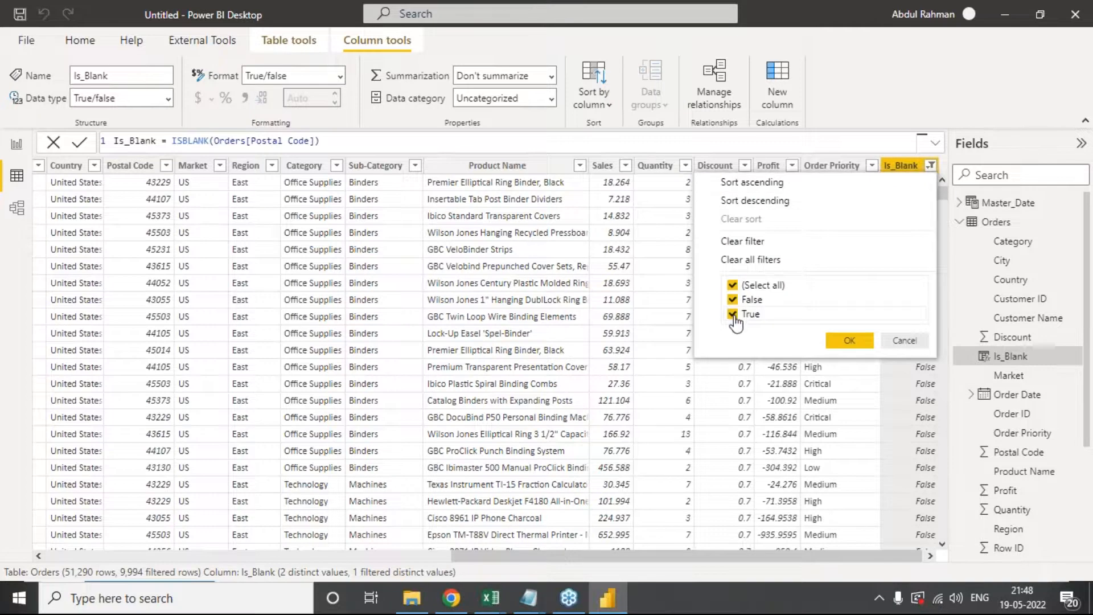
{"action": "left_click", "coordinate": [852, 342]}
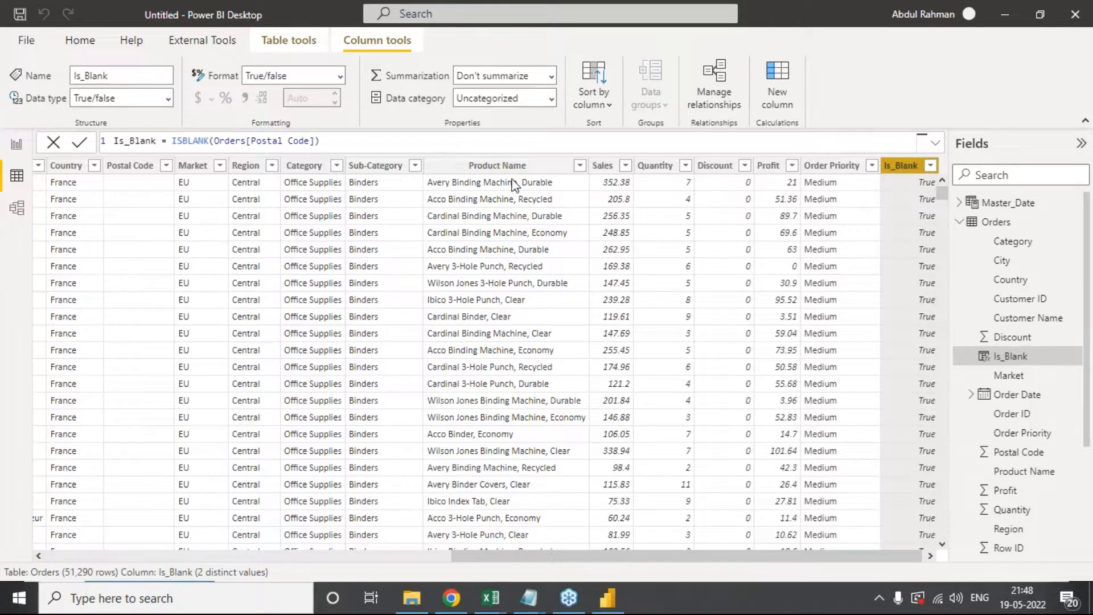
Step: Switch to the browser presentation and review the DAX Function Types slide
{"action": "key", "text": "alt+Tab"}
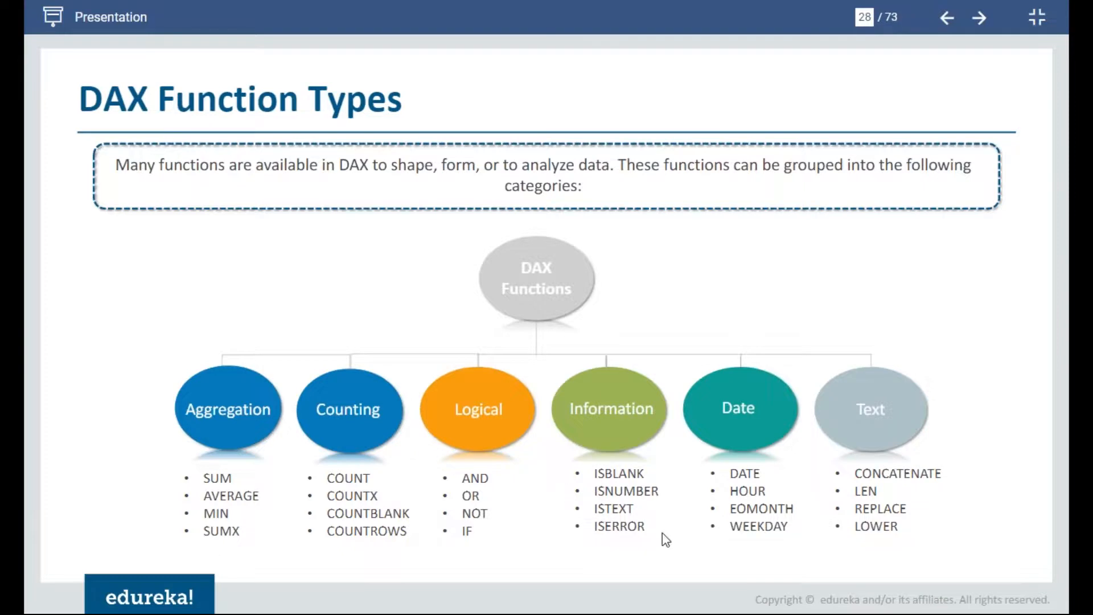
{"action": "key", "text": "alt+Tab"}
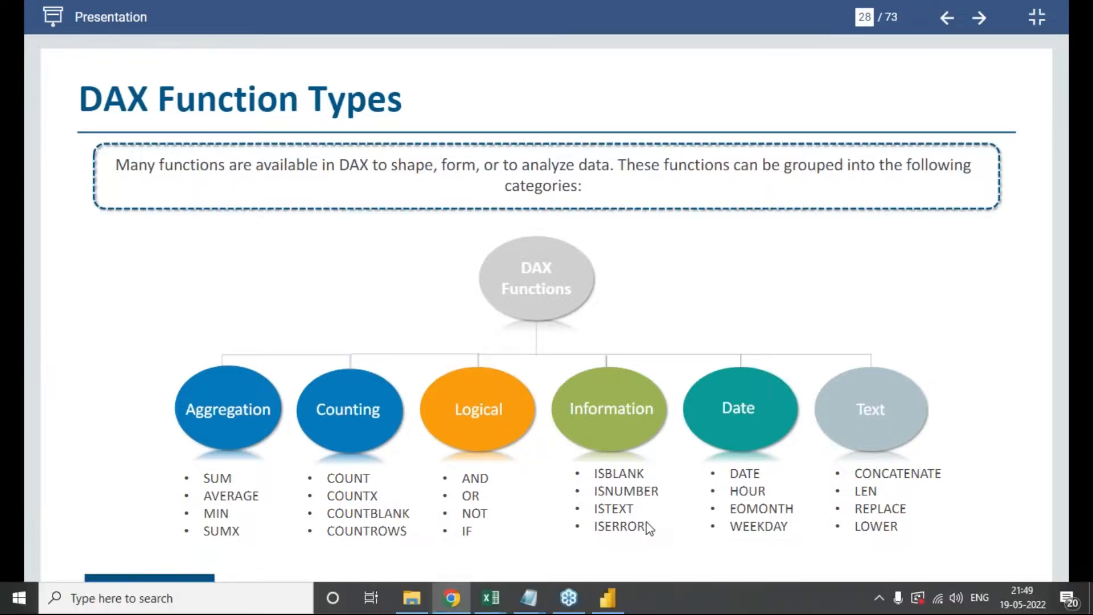
{"action": "key", "text": "alt+Tab"}
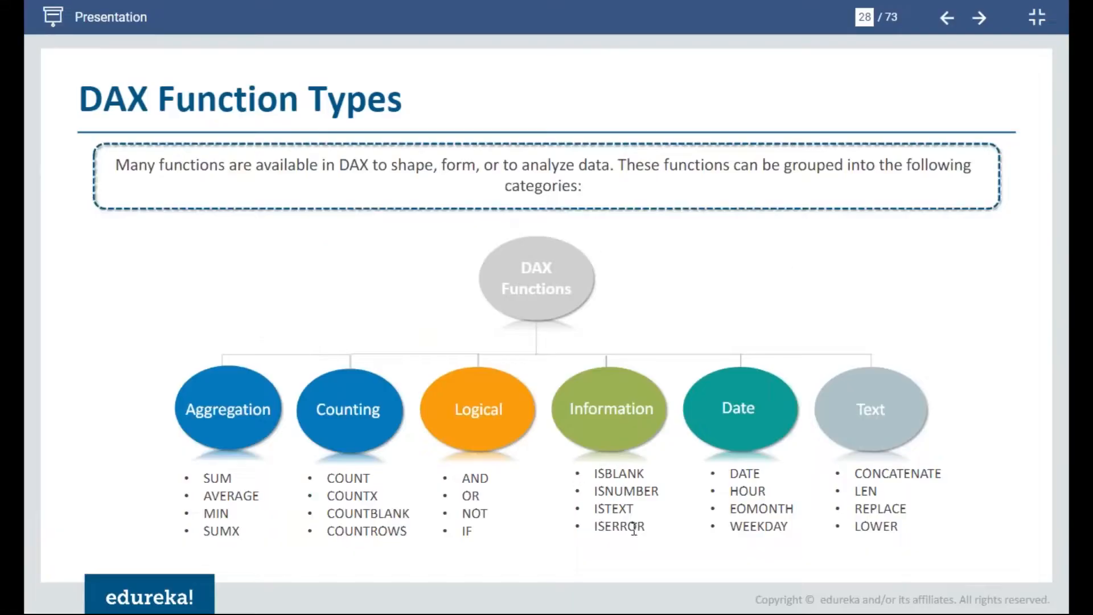
Step: Activate the annotation pen, circle ISERROR on the slide, and handwrite #DIV beside the DAX Functions bubble
{"action": "key", "text": "super"}
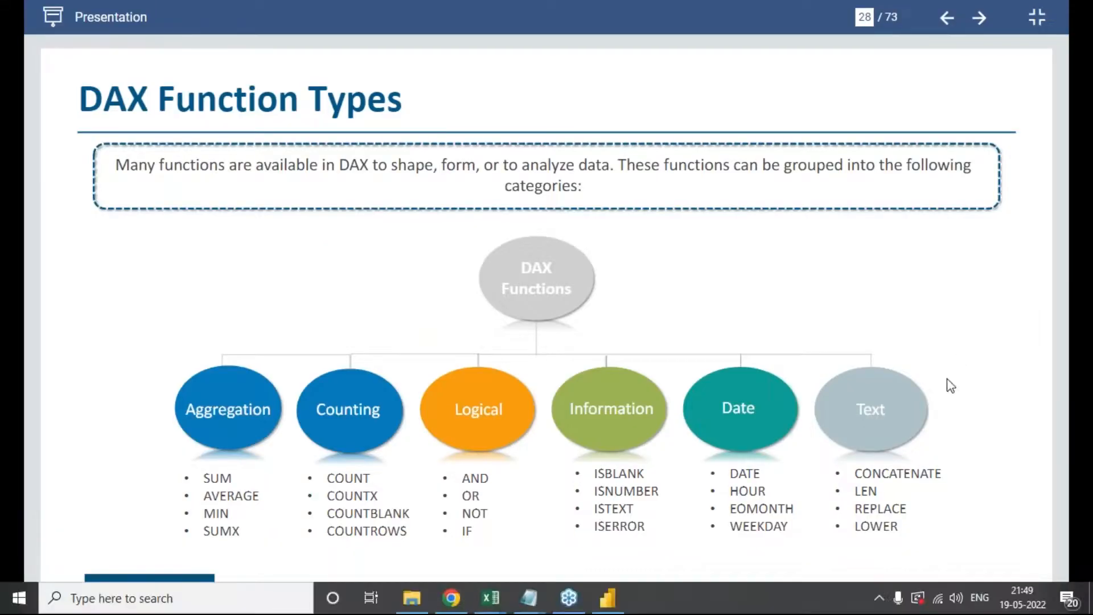
{"action": "left_click", "coordinate": [980, 327]}
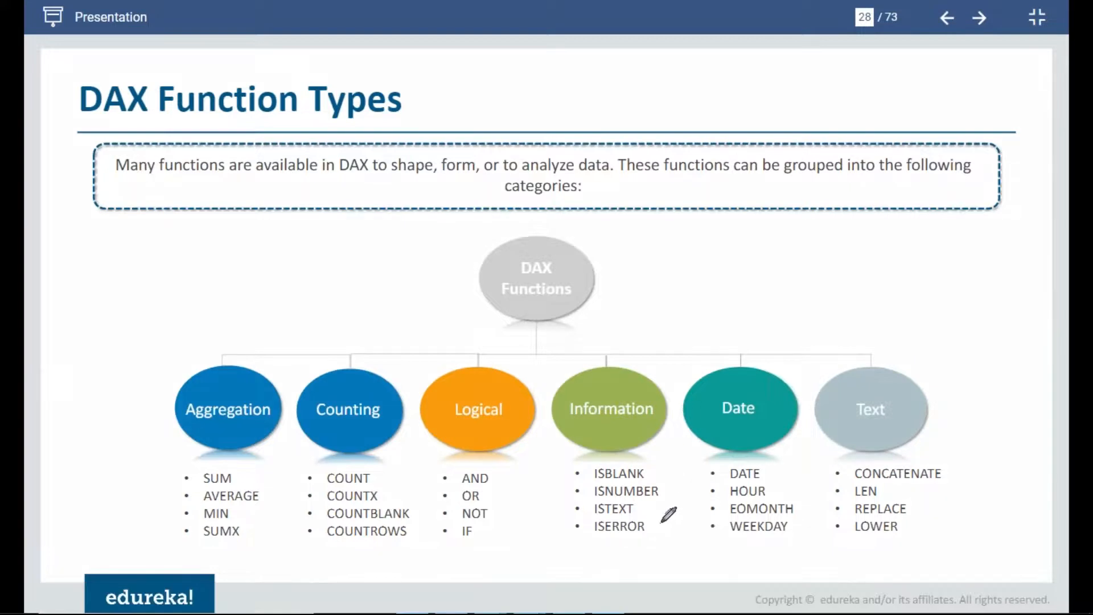
{"action": "mouse_move", "coordinate": [660, 526]}
{"action": "left_mouse_down"}
{"action": "mouse_move", "coordinate": [626, 519]}
{"action": "mouse_move", "coordinate": [583, 538]}
{"action": "mouse_move", "coordinate": [670, 530]}
{"action": "left_mouse_up"}
{"action": "left_click_drag", "start_coordinate": [654, 284], "coordinate": [742, 269]}
{"action": "left_click_drag", "start_coordinate": [687, 299], "coordinate": [778, 285]}
{"action": "left_click_drag", "start_coordinate": [708, 267], "coordinate": [705, 316]}
{"action": "left_click_drag", "start_coordinate": [733, 260], "coordinate": [722, 311]}
{"action": "left_click_drag", "start_coordinate": [775, 257], "coordinate": [781, 284]}
{"action": "mouse_move", "coordinate": [814, 239]}
{"action": "left_mouse_down"}
{"action": "mouse_move", "coordinate": [813, 267]}
{"action": "mouse_move", "coordinate": [842, 253]}
{"action": "mouse_move", "coordinate": [857, 225]}
{"action": "left_mouse_up"}
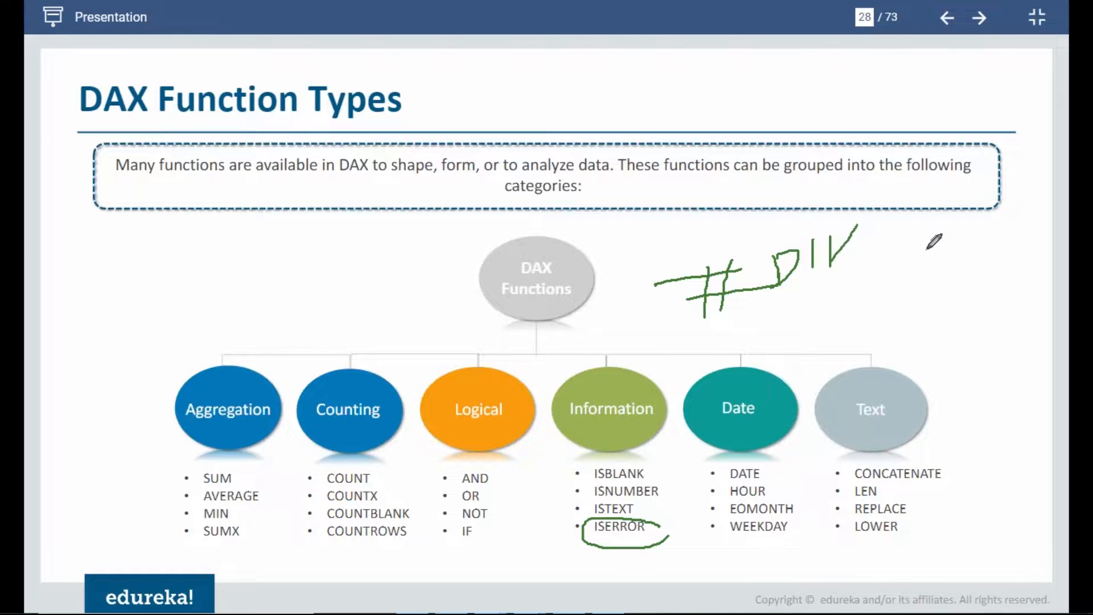
Step: Add a pen mark beside the circled ISERROR and erase all annotations from the slide
{"action": "key", "text": "alt+Tab"}
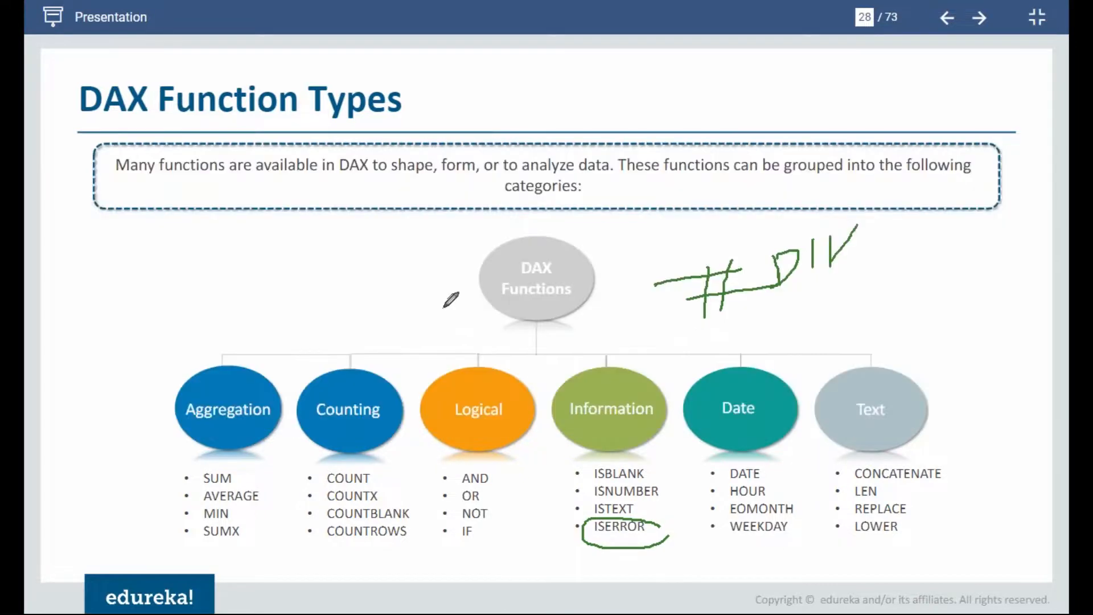
{"action": "key", "text": "alt+Tab"}
{"action": "key", "text": "alt+Tab"}
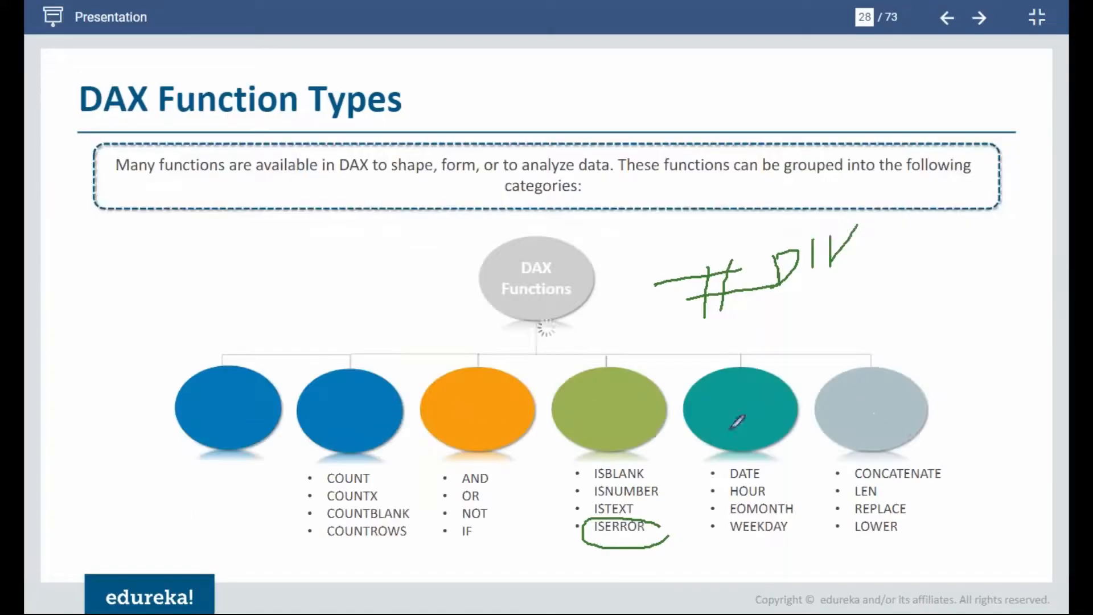
{"action": "mouse_move", "coordinate": [658, 519]}
{"action": "left_mouse_down"}
{"action": "mouse_move", "coordinate": [684, 507]}
{"action": "mouse_move", "coordinate": [676, 536]}
{"action": "left_mouse_up"}
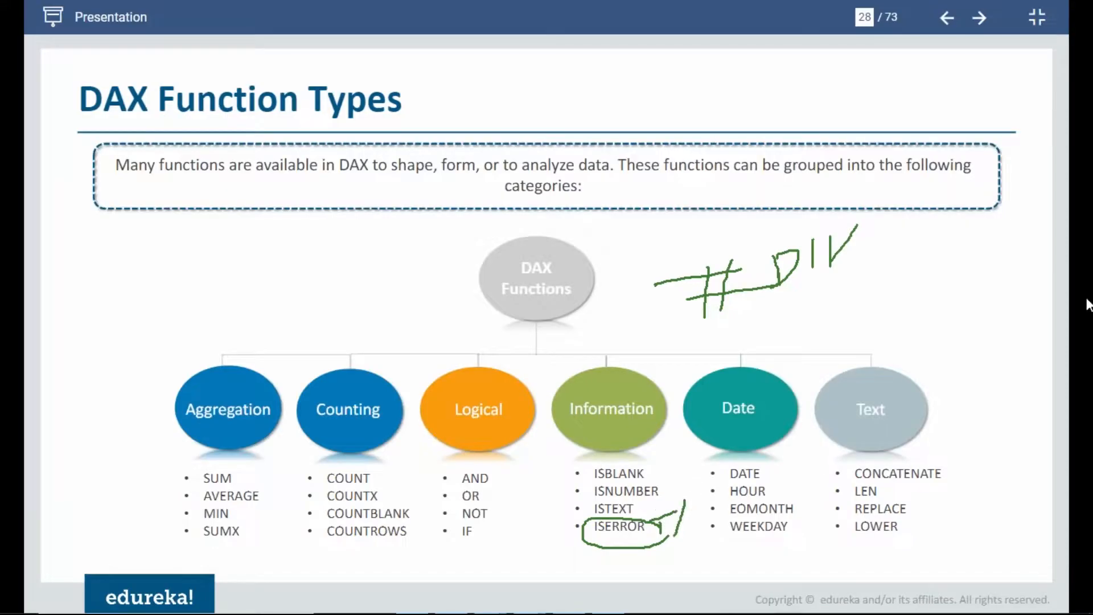
{"action": "key", "text": "e"}
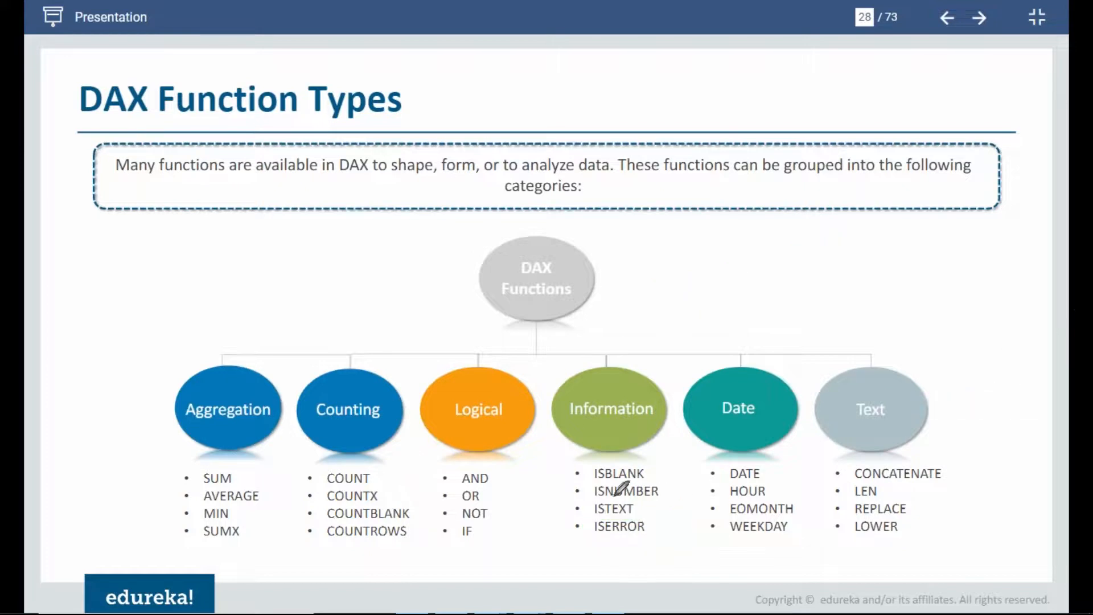
Step: Box ISNUMBER on the slide with the pen, switch to Power BI Desktop, circle the first Sales value, and clear the annotations
{"action": "mouse_move", "coordinate": [581, 487]}
{"action": "left_mouse_down"}
{"action": "mouse_move", "coordinate": [666, 482]}
{"action": "mouse_move", "coordinate": [629, 514]}
{"action": "mouse_move", "coordinate": [588, 499]}
{"action": "left_mouse_up"}
{"action": "key", "text": "alt+Tab"}
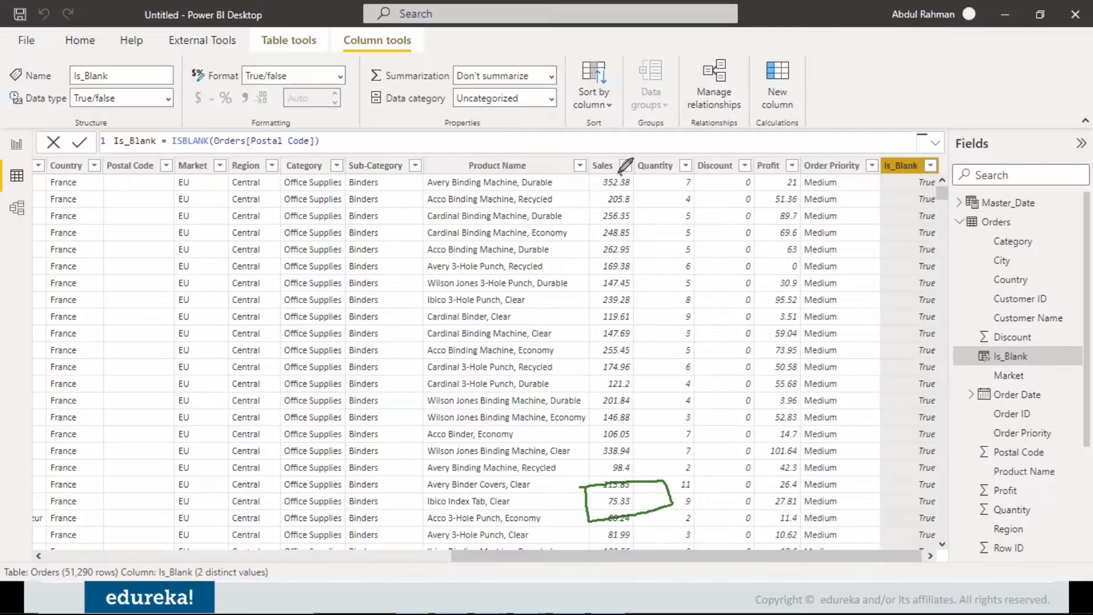
{"action": "mouse_move", "coordinate": [621, 173]}
{"action": "left_mouse_down"}
{"action": "mouse_move", "coordinate": [618, 192]}
{"action": "mouse_move", "coordinate": [630, 175]}
{"action": "left_mouse_up"}
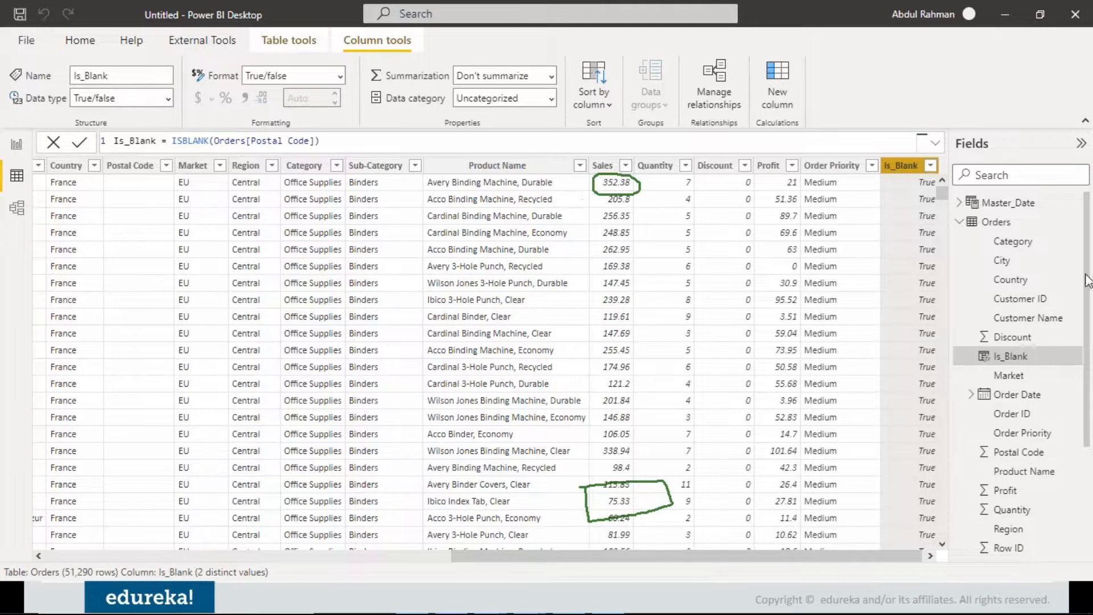
{"action": "left_click", "coordinate": [987, 409]}
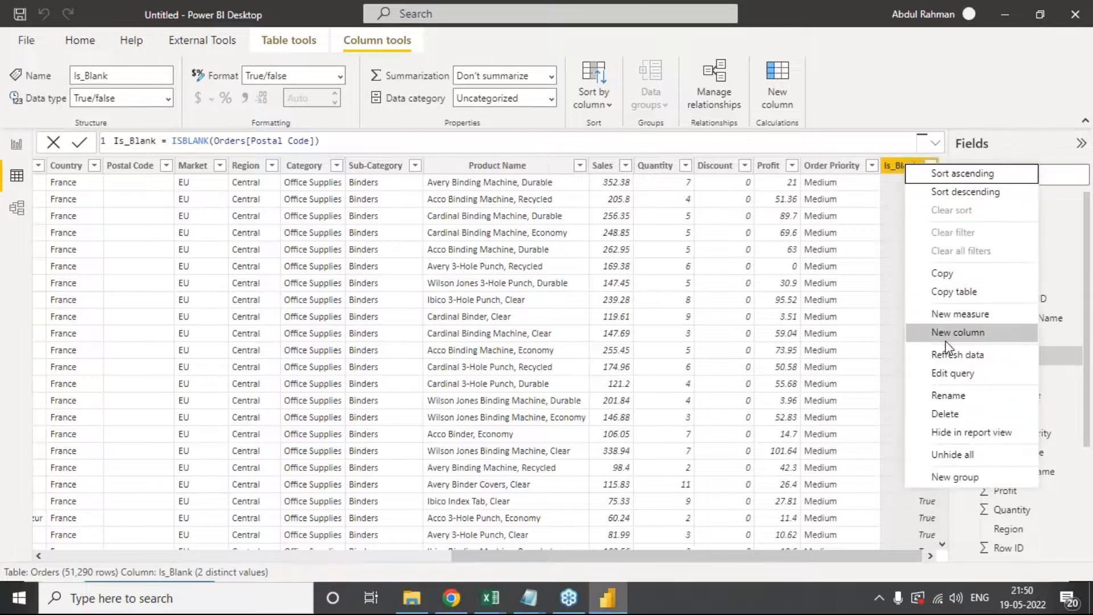
Step: Add a calculated column to the Orders table with the formula Istext = ISTEXT(Orders[Order ID])
{"action": "left_click", "coordinate": [883, 230]}
{"action": "right_click", "coordinate": [908, 161]}
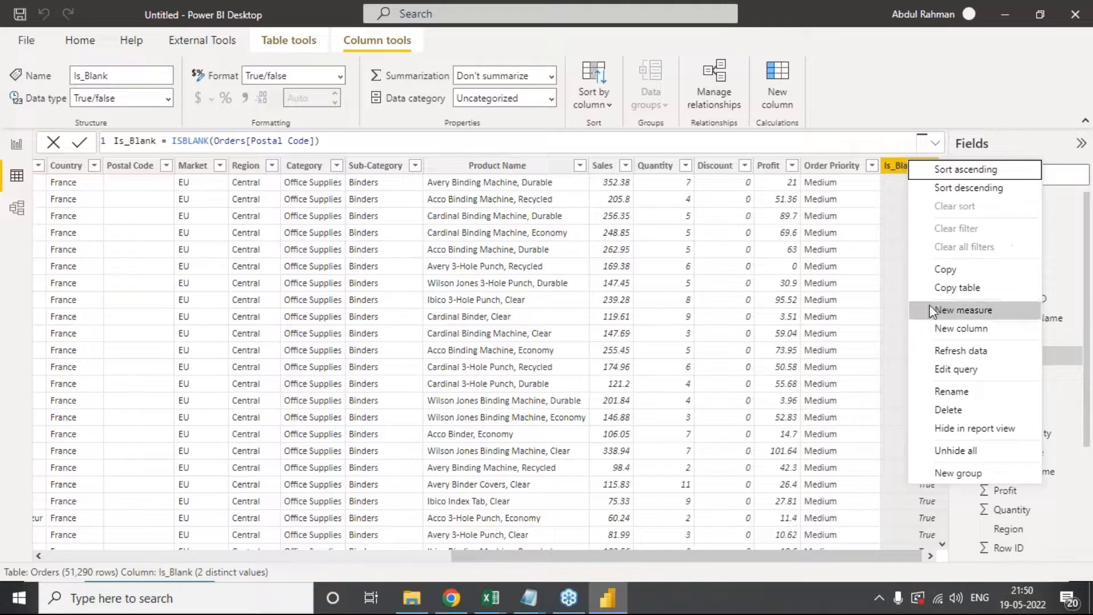
{"action": "left_click", "coordinate": [780, 296]}
{"action": "left_click", "coordinate": [784, 97]}
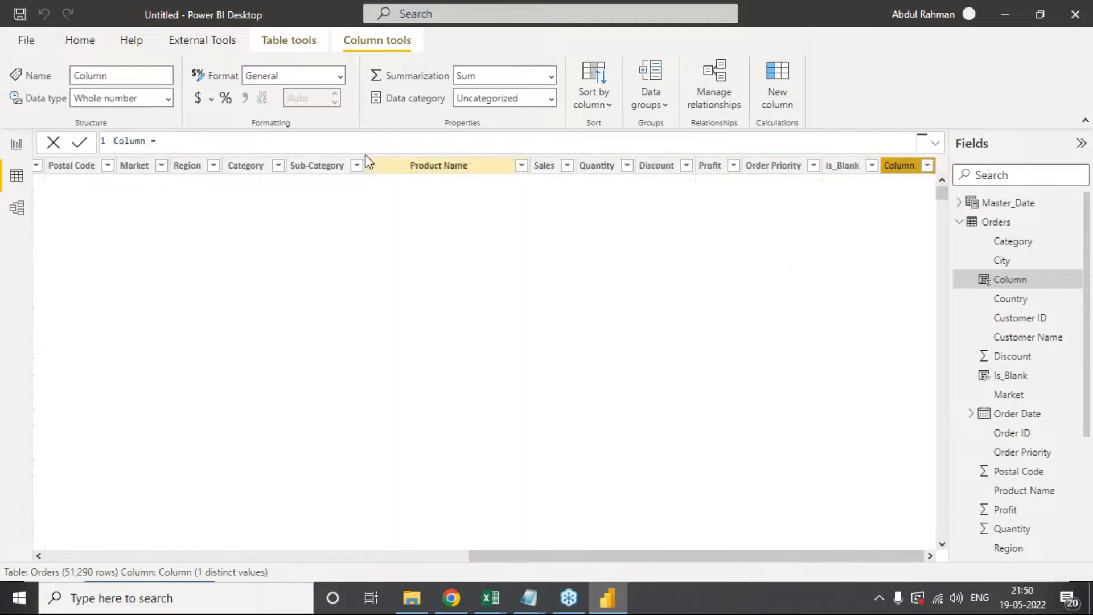
{"action": "type", "text": "Iste"}
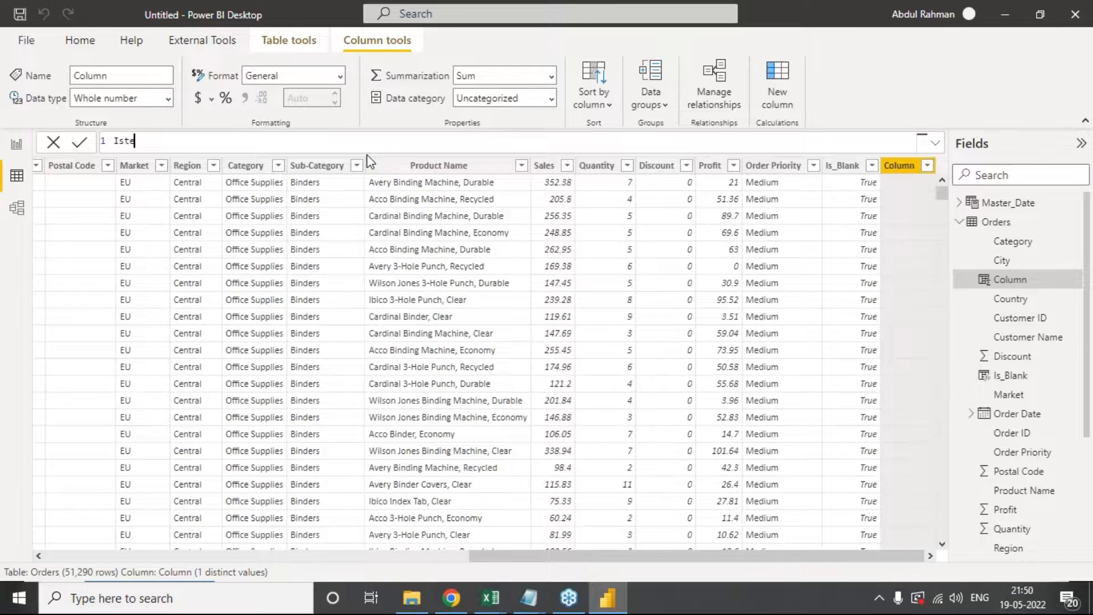
{"action": "type", "text": "xt = istex"}
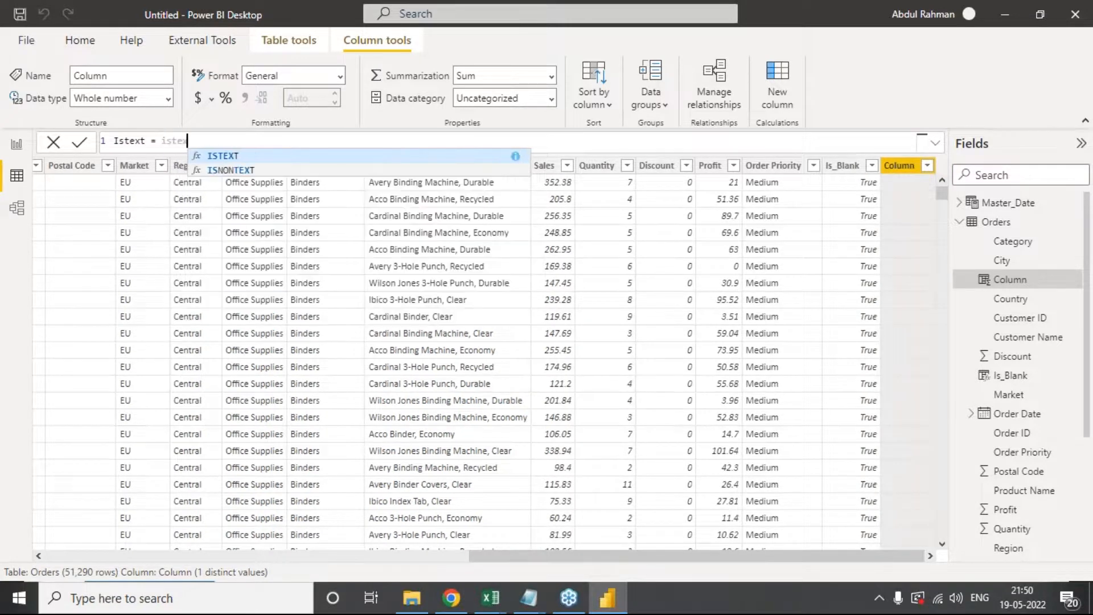
{"action": "key", "text": "Tab"}
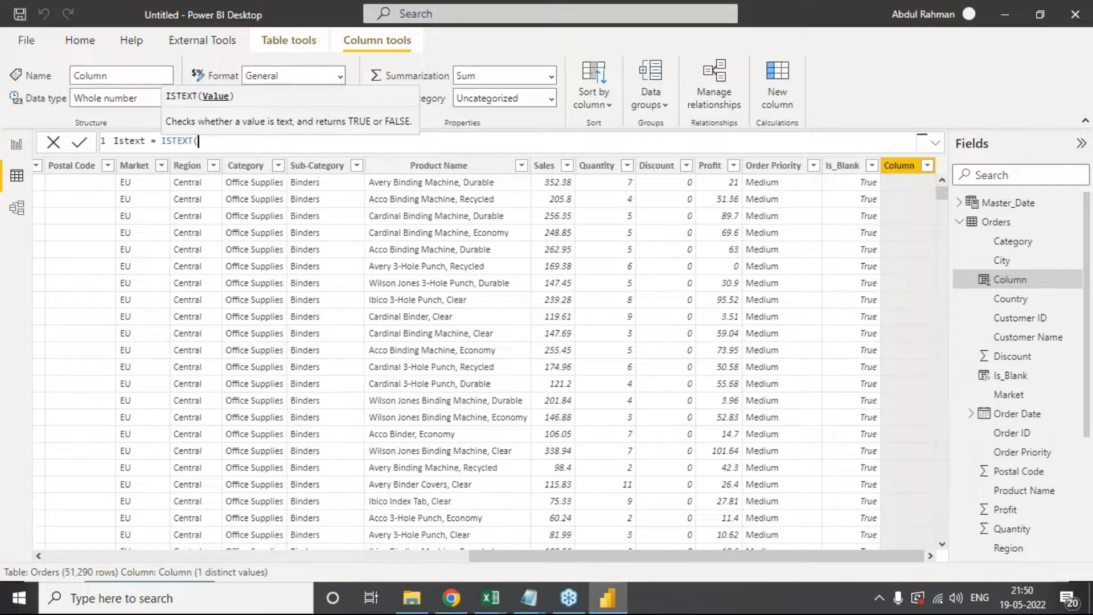
{"action": "type", "text": "order"}
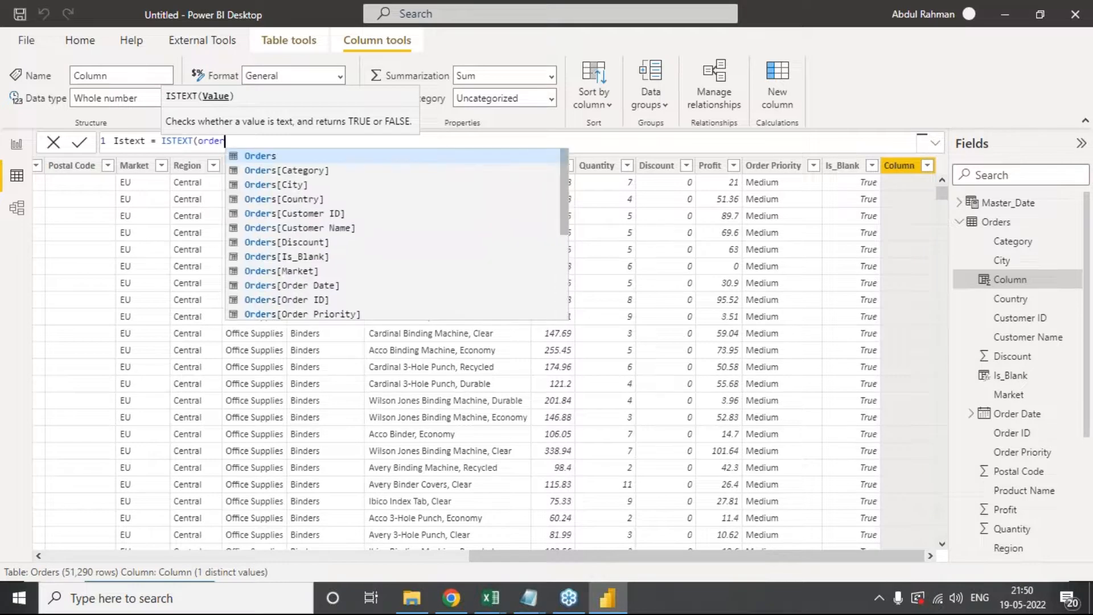
{"action": "type", "text": "id"}
{"action": "key", "text": "Down"}
{"action": "key", "text": "Tab"}
{"action": "type", "text": ")"}
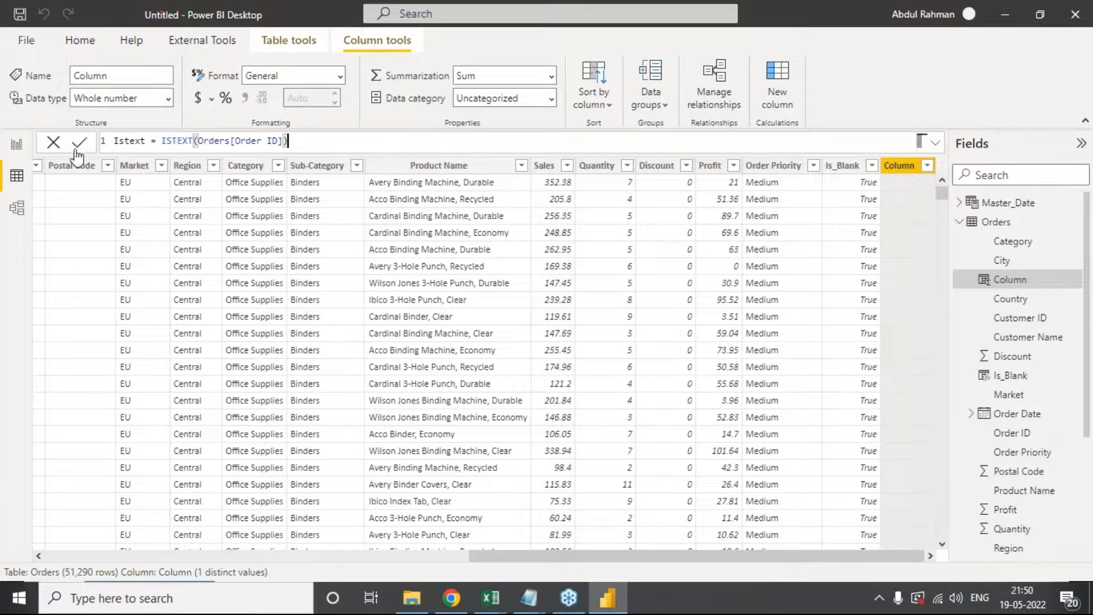
{"action": "key", "text": "Return"}
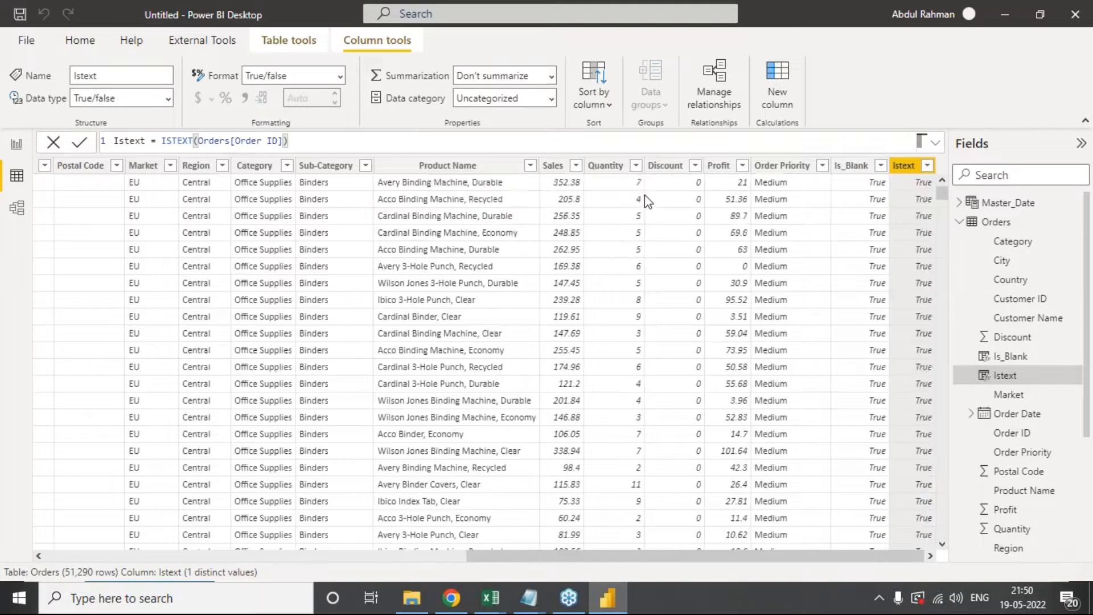
Step: Check which values the Istext column contains in its filter list, and leave the filter unapplied
{"action": "left_click", "coordinate": [931, 557]}
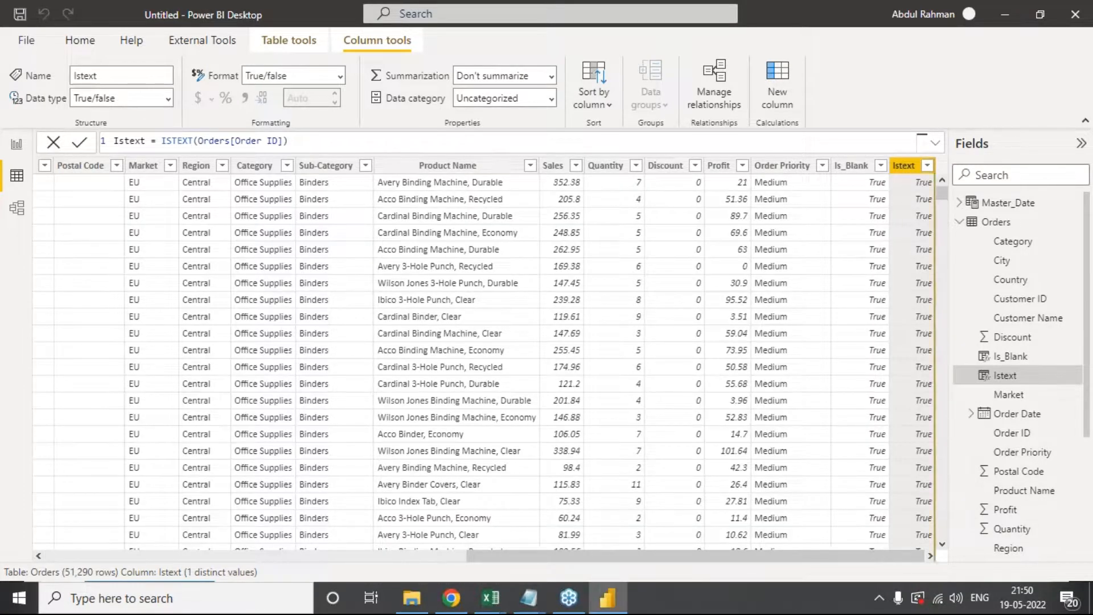
{"action": "left_click", "coordinate": [927, 166]}
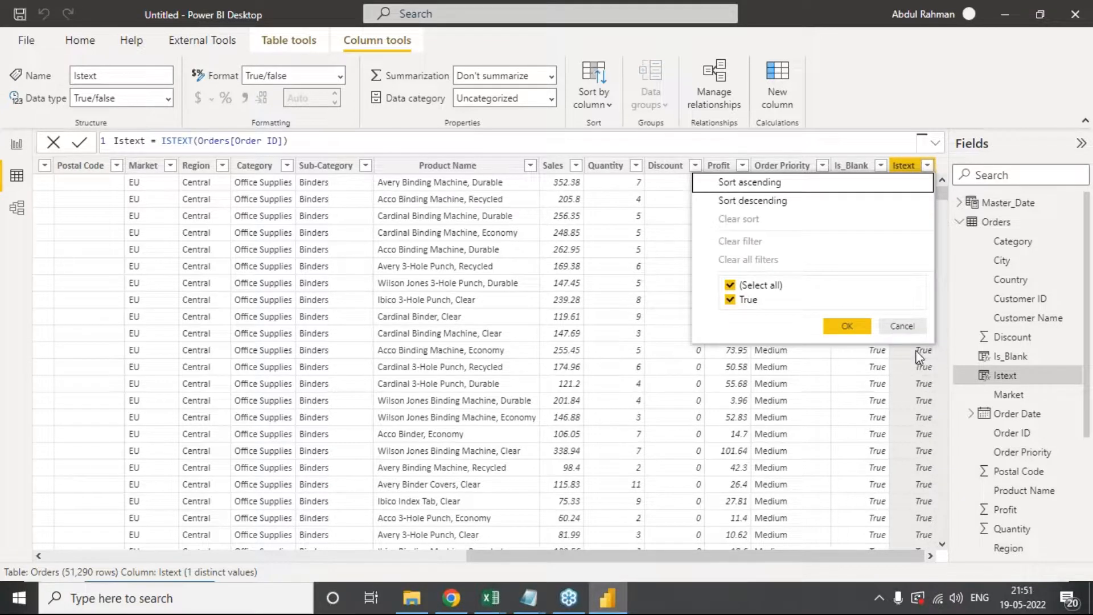
{"action": "left_click", "coordinate": [903, 326]}
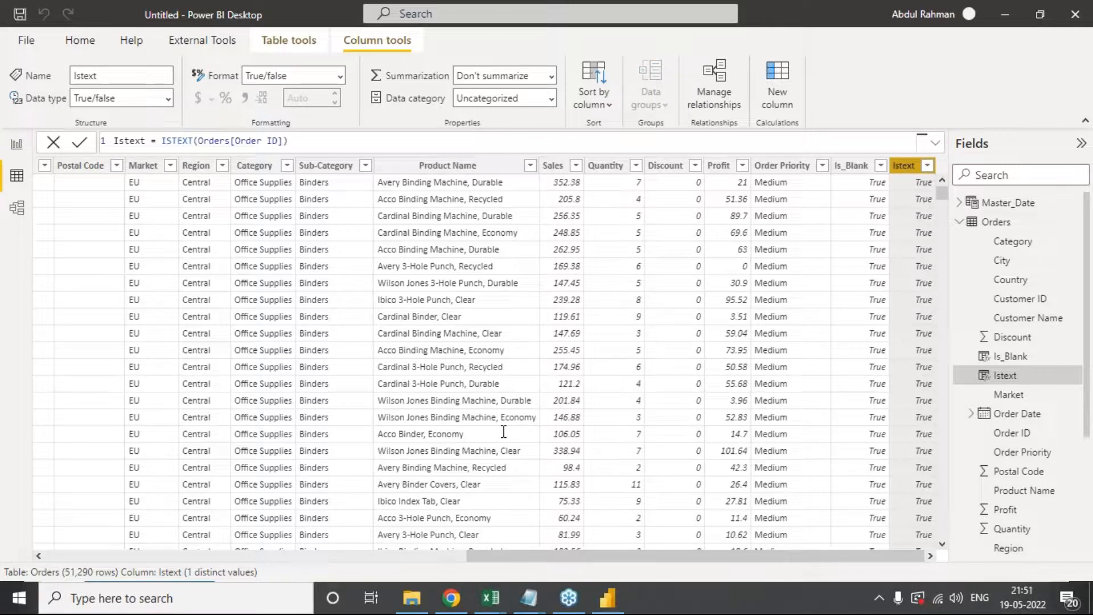
Step: Compare the Information functions on the DAX Function Types slide in the browser with the calculated columns in Power BI Desktop
{"action": "key", "text": "alt+Tab"}
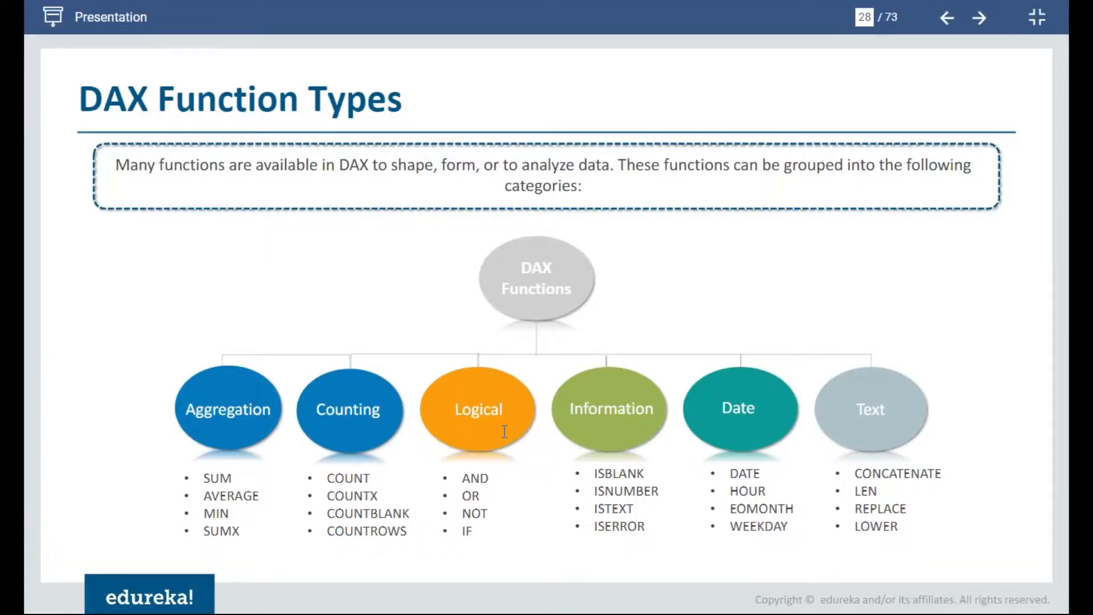
{"action": "key", "text": "alt+Tab"}
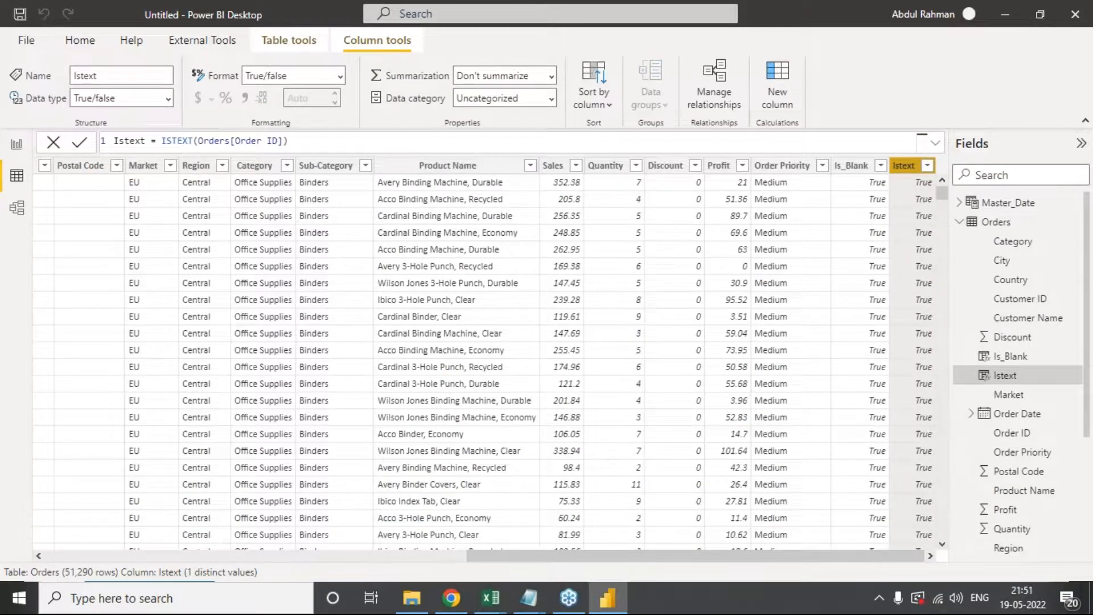
{"action": "key", "text": "alt+Tab"}
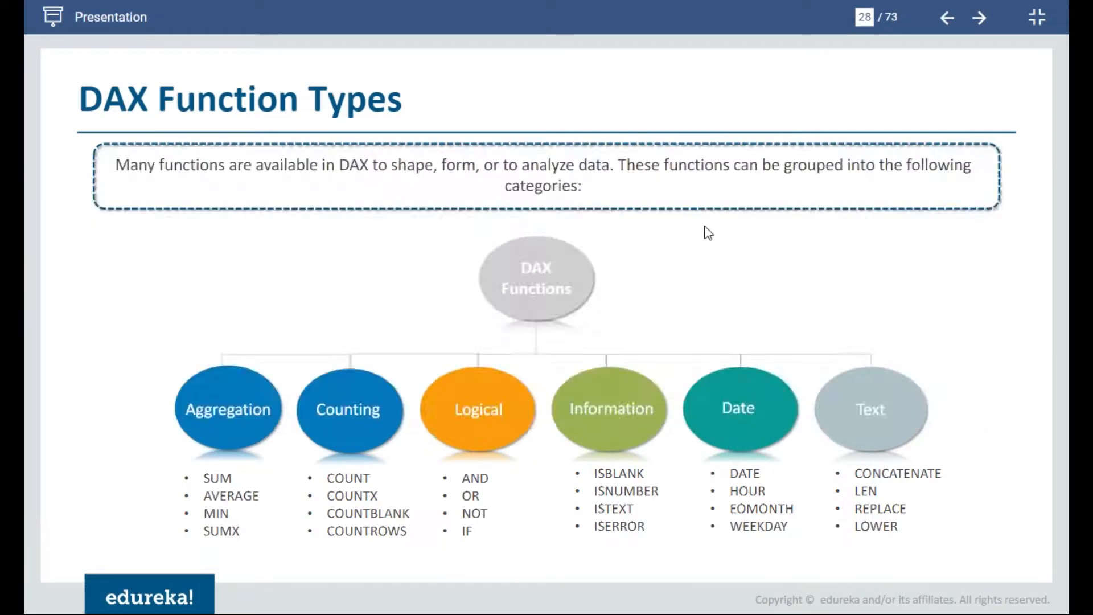
{"action": "key", "text": "alt+Tab"}
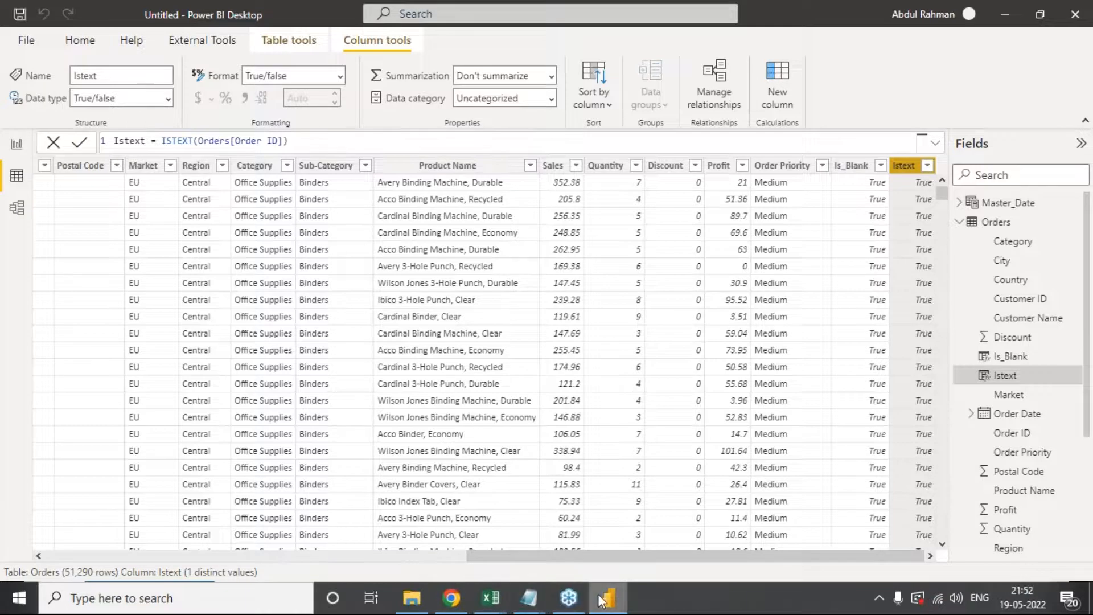
{"action": "key", "text": "alt+Tab"}
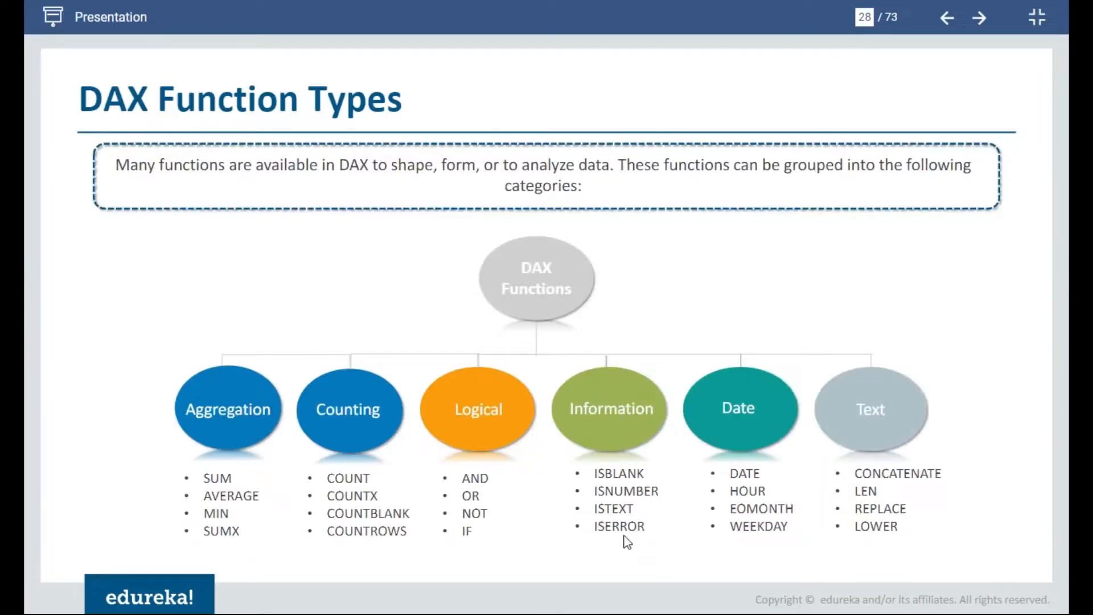
{"action": "key", "text": "alt+Tab"}
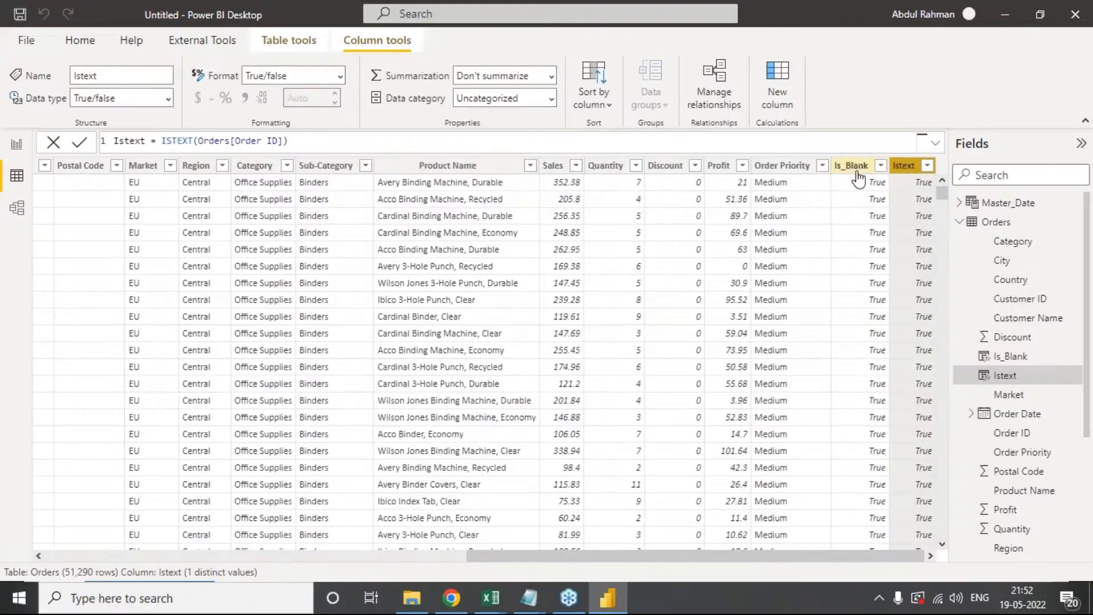
{"action": "key", "text": "alt+Tab"}
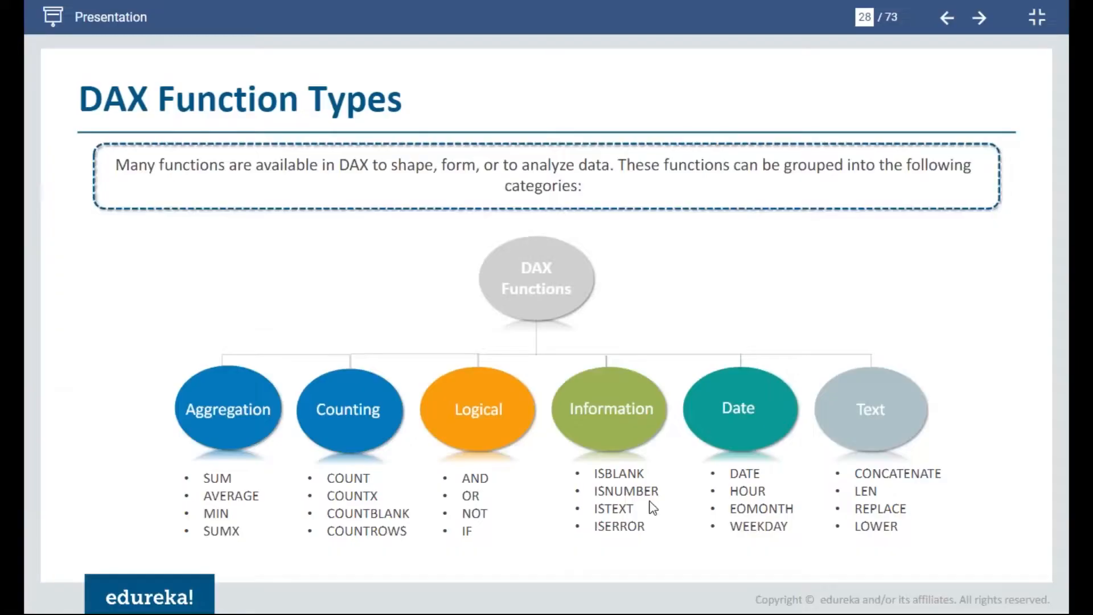
{"action": "key", "text": "alt+Tab"}
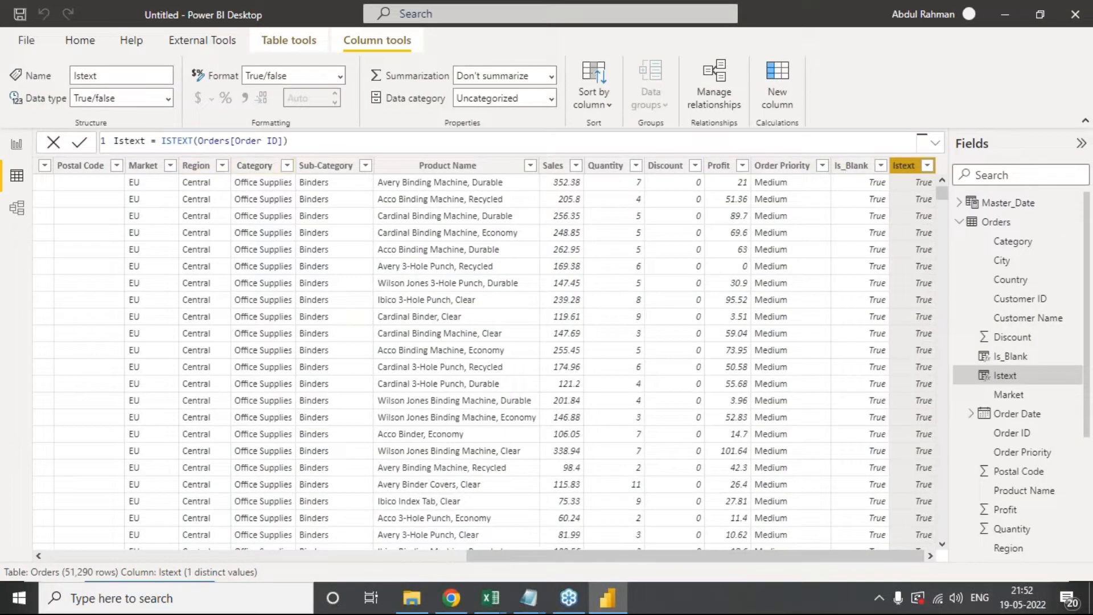
Step: Add a calculated column to the Orders table with the formula Isnumber = ISNUMBER(Orders[Order ID])
{"action": "right_click", "coordinate": [899, 167]}
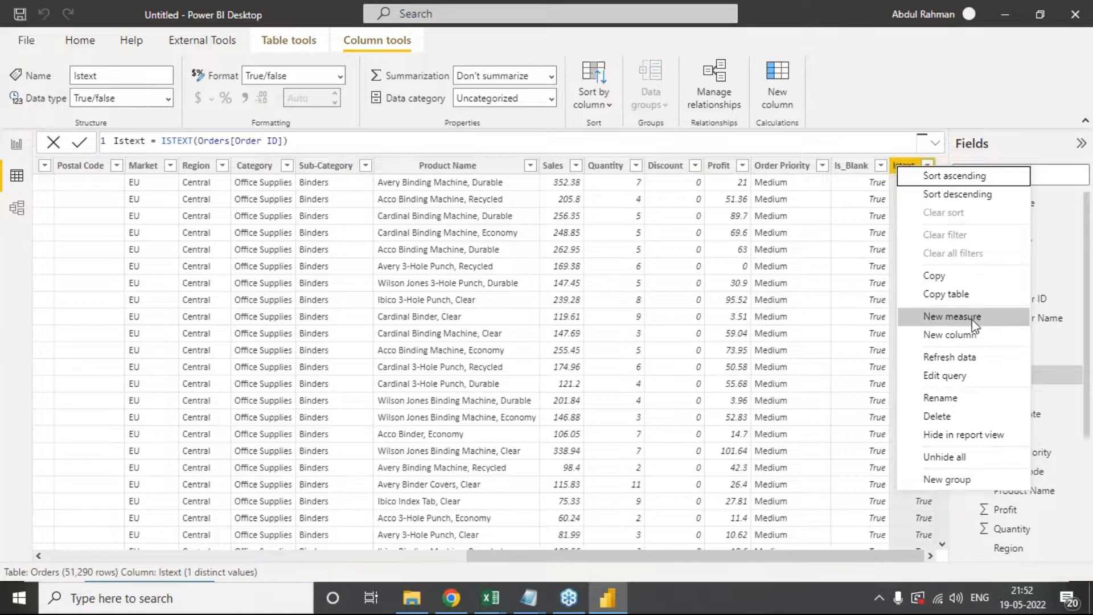
{"action": "key", "text": "Escape"}
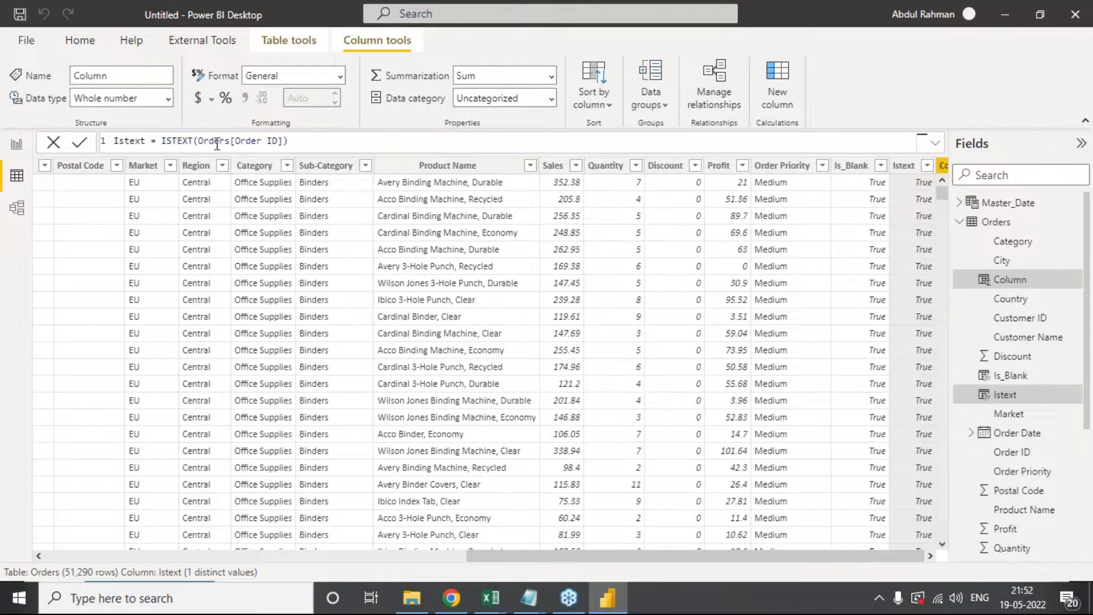
{"action": "type", "text": "Isnumber = "}
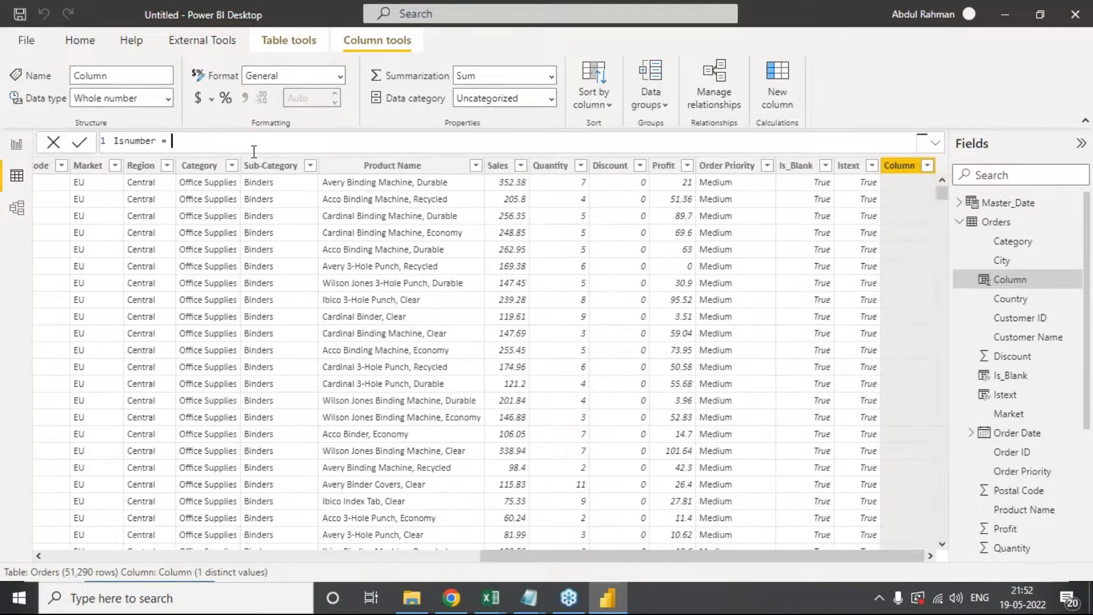
{"action": "type", "text": "isnumb"}
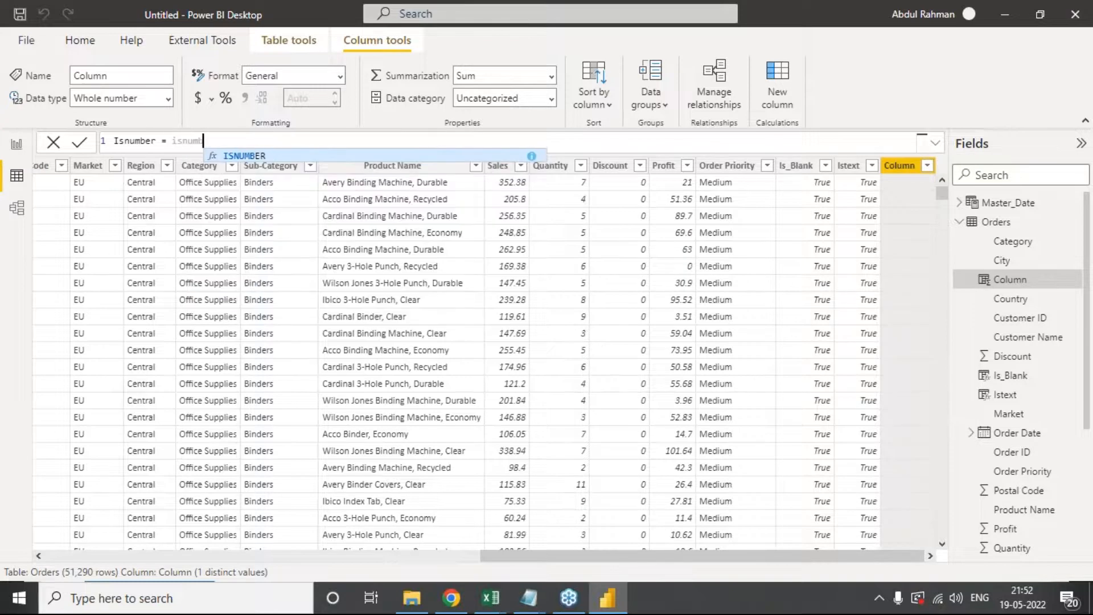
{"action": "key", "text": "Tab"}
{"action": "type", "text": "ord"}
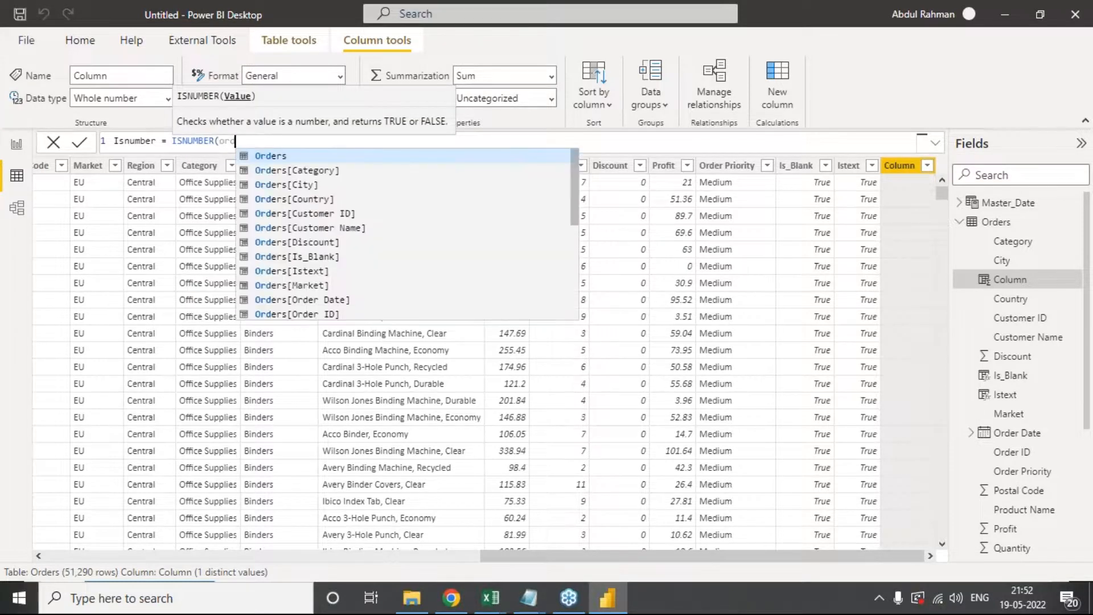
{"action": "key", "text": "Down"}
{"action": "key", "text": "Down"}
{"action": "key", "text": "Down"}
{"action": "key", "text": "Down"}
{"action": "key", "text": "Down"}
{"action": "key", "text": "Down"}
{"action": "key", "text": "Down"}
{"action": "key", "text": "Down"}
{"action": "key", "text": "Down"}
{"action": "key", "text": "Down"}
{"action": "key", "text": "Down"}
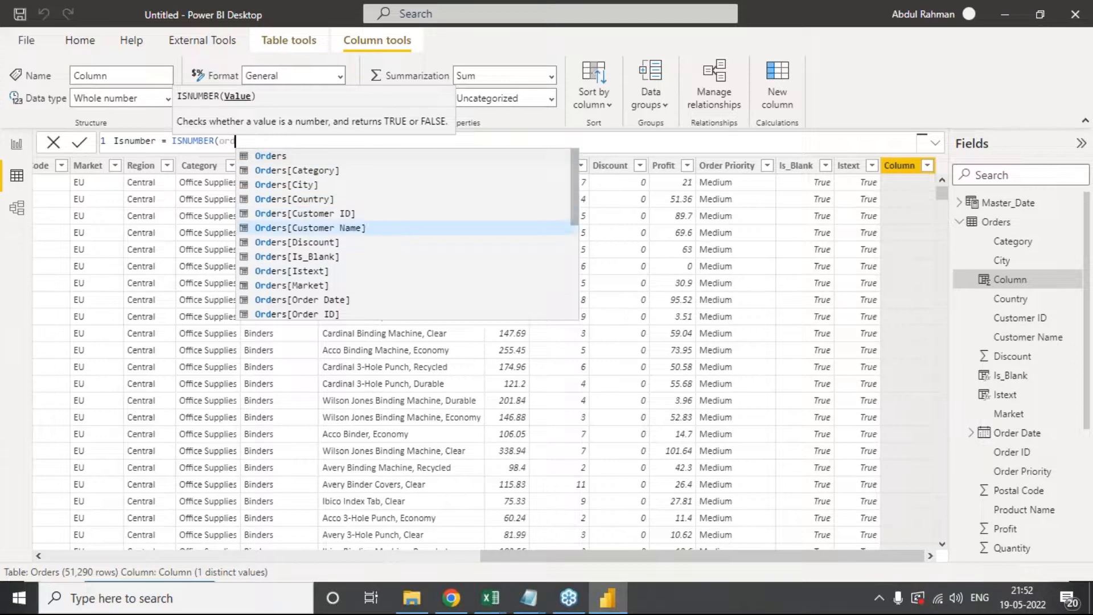
{"action": "key", "text": "Tab"}
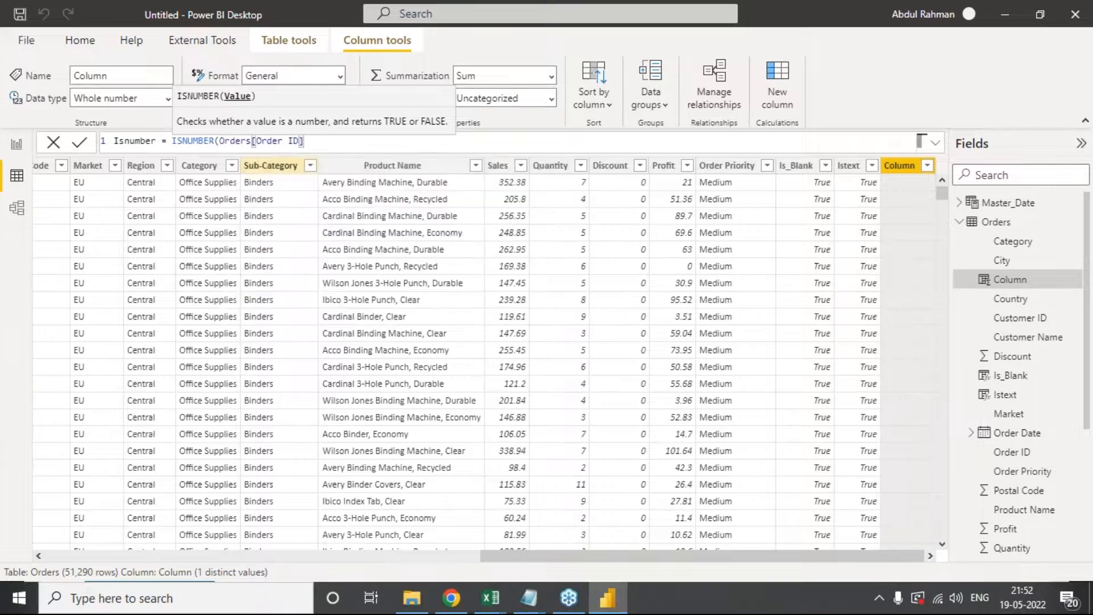
{"action": "type", "text": ")"}
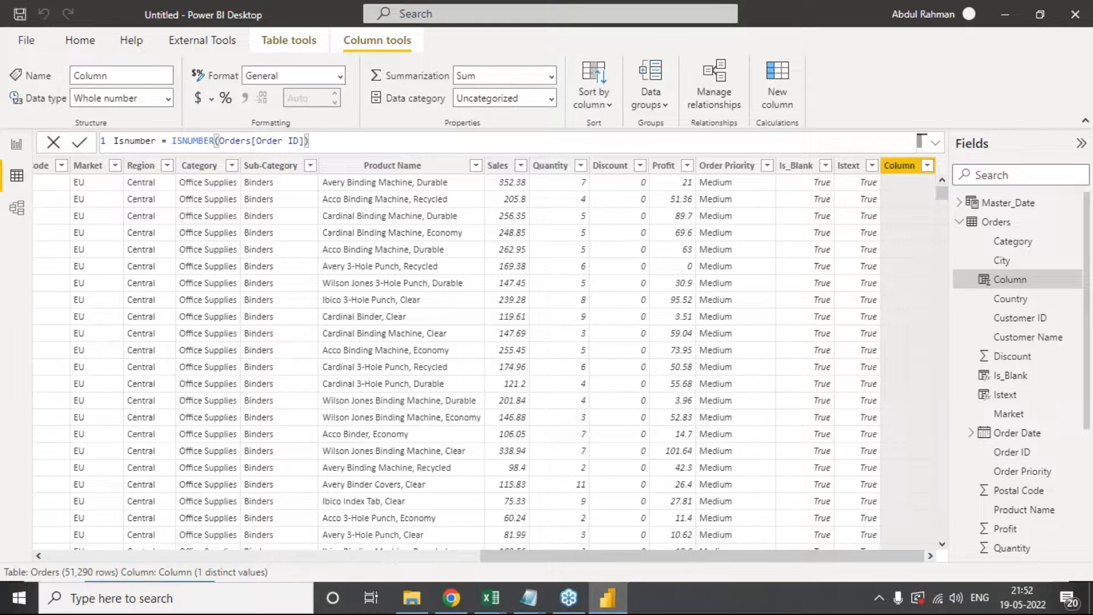
{"action": "left_click", "coordinate": [80, 142]}
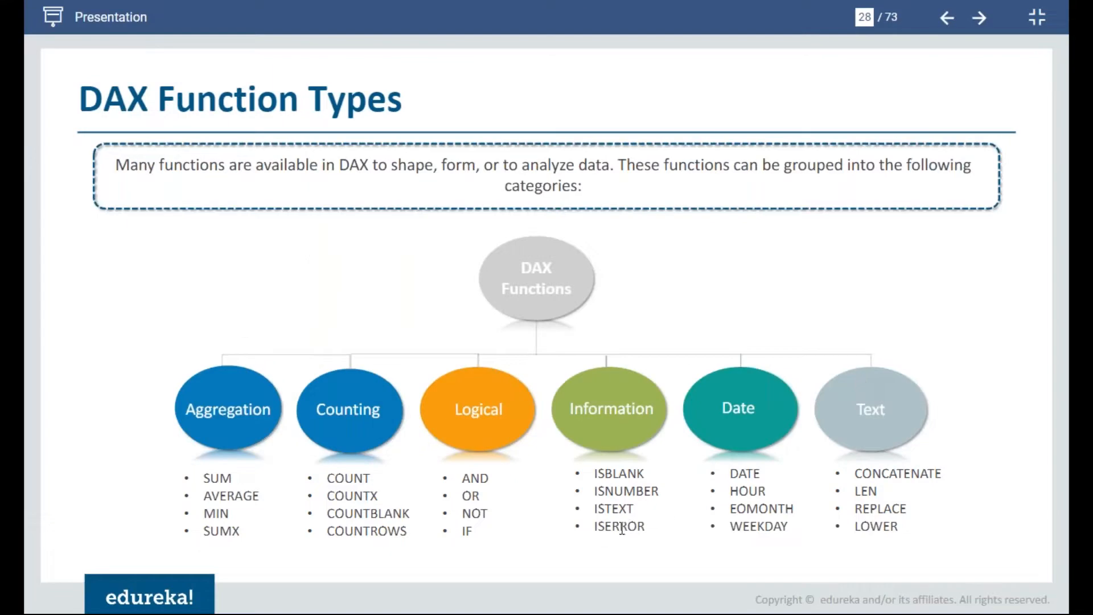
Step: Switch to Power BI Desktop and add a calculated column to the Orders table with the formula IsError = ISERROR(Orders[Sales])
{"action": "key", "text": "alt+Tab"}
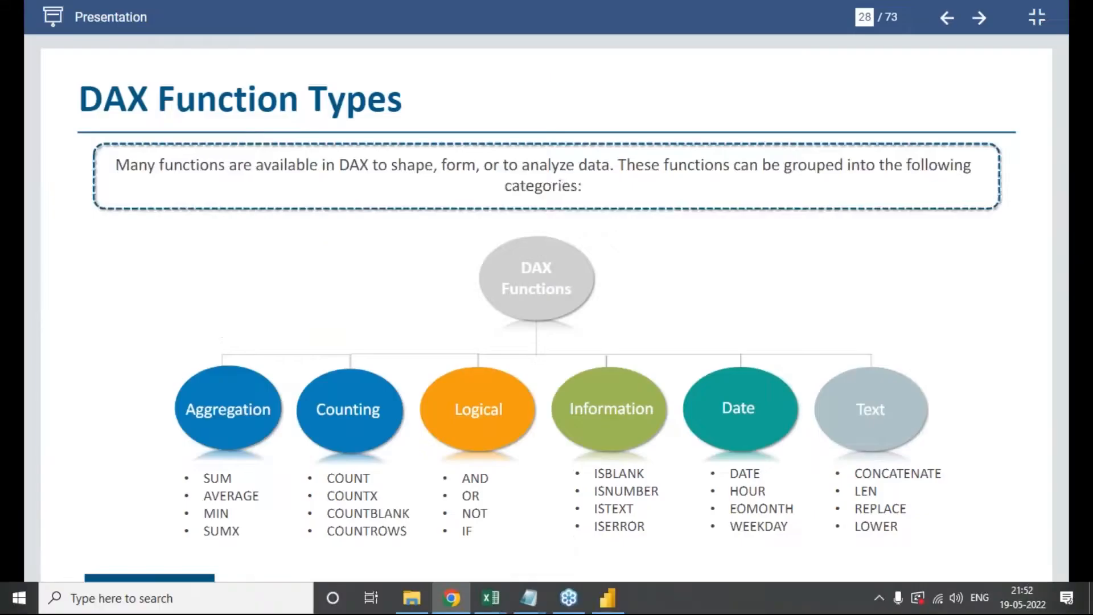
{"action": "key", "text": "alt+Tab"}
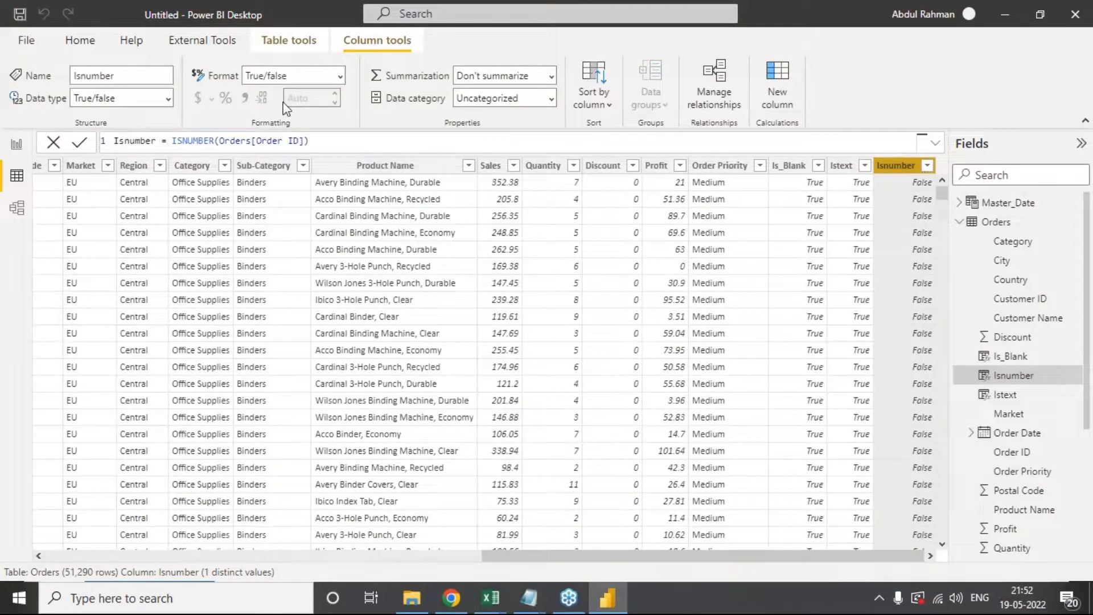
{"action": "right_click", "coordinate": [897, 165]}
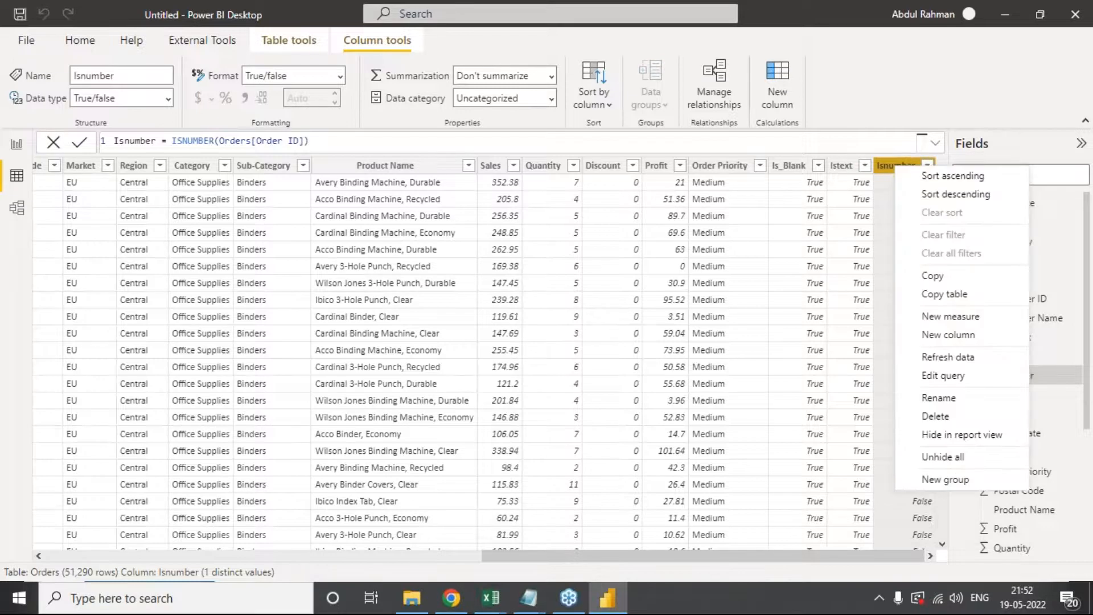
{"action": "key", "text": "Escape"}
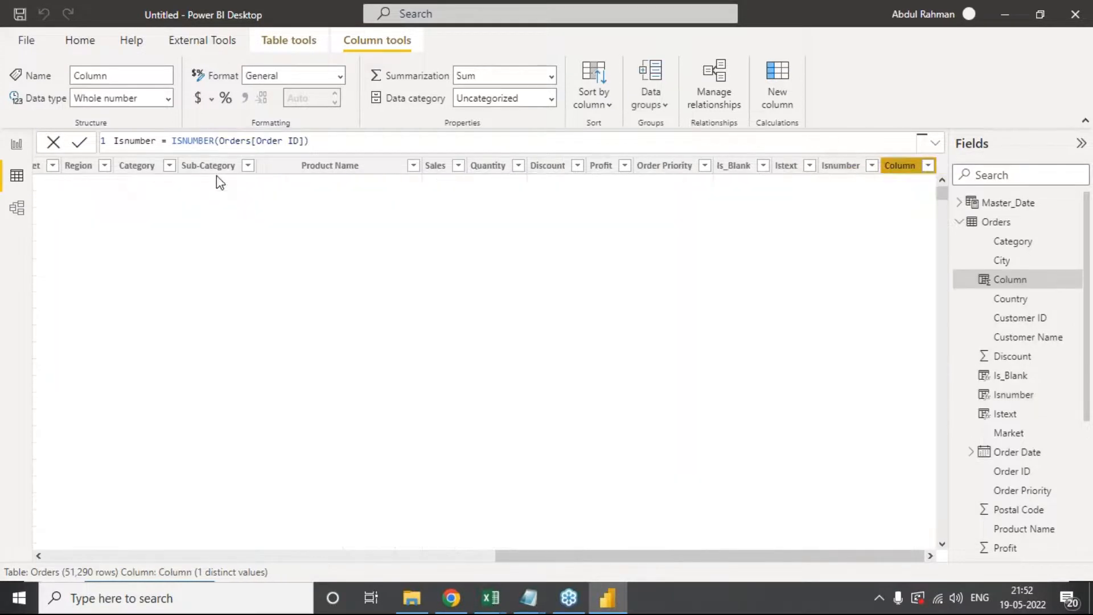
{"action": "type", "text": "IsError ="}
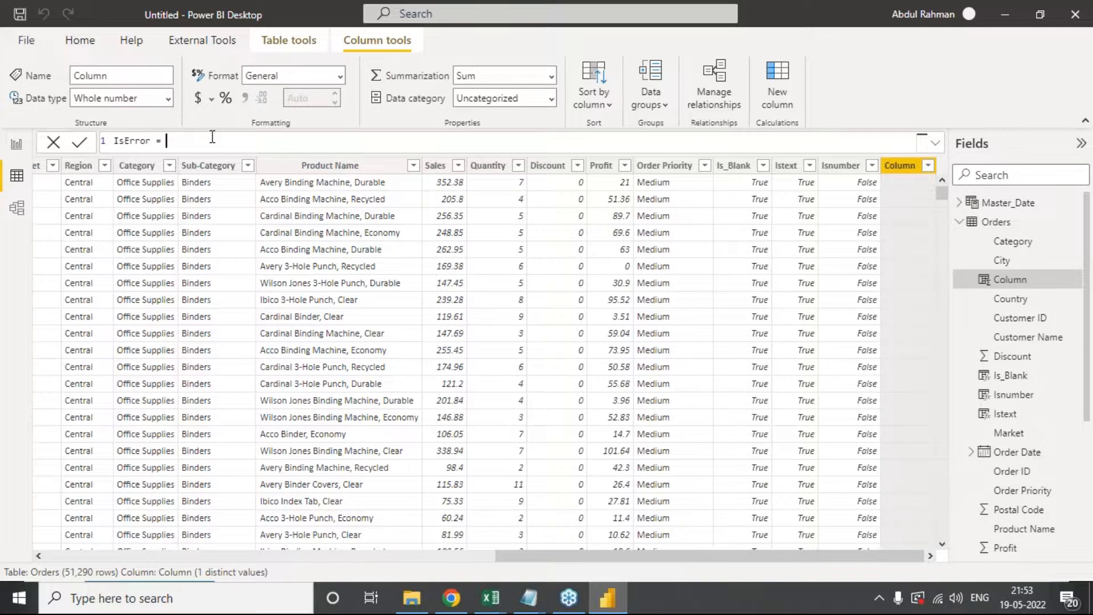
{"action": "type", "text": "ISERROR("}
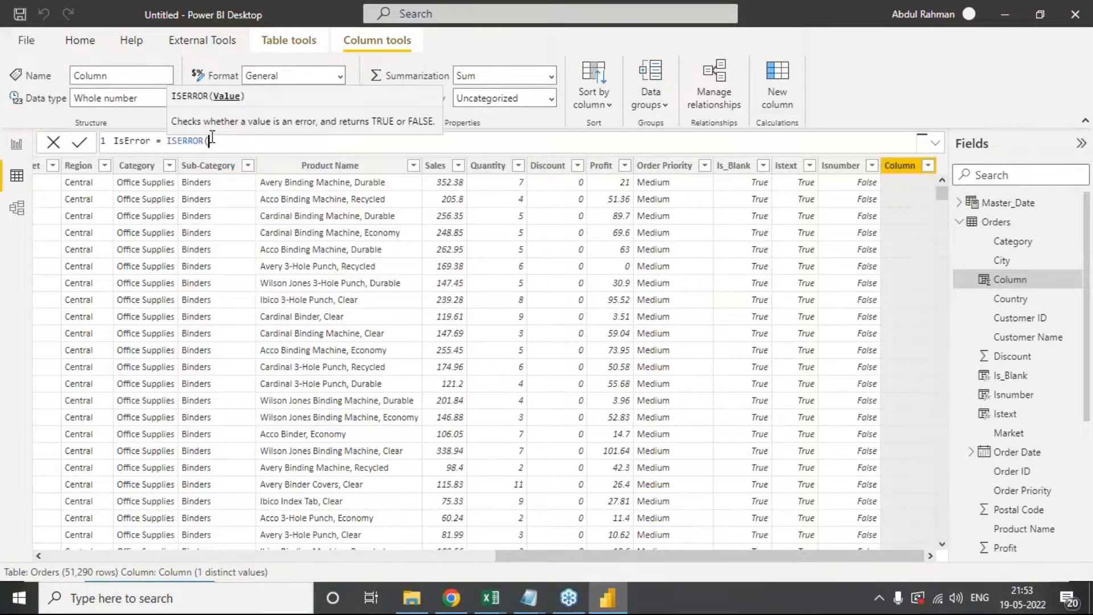
{"action": "type", "text": "sal"}
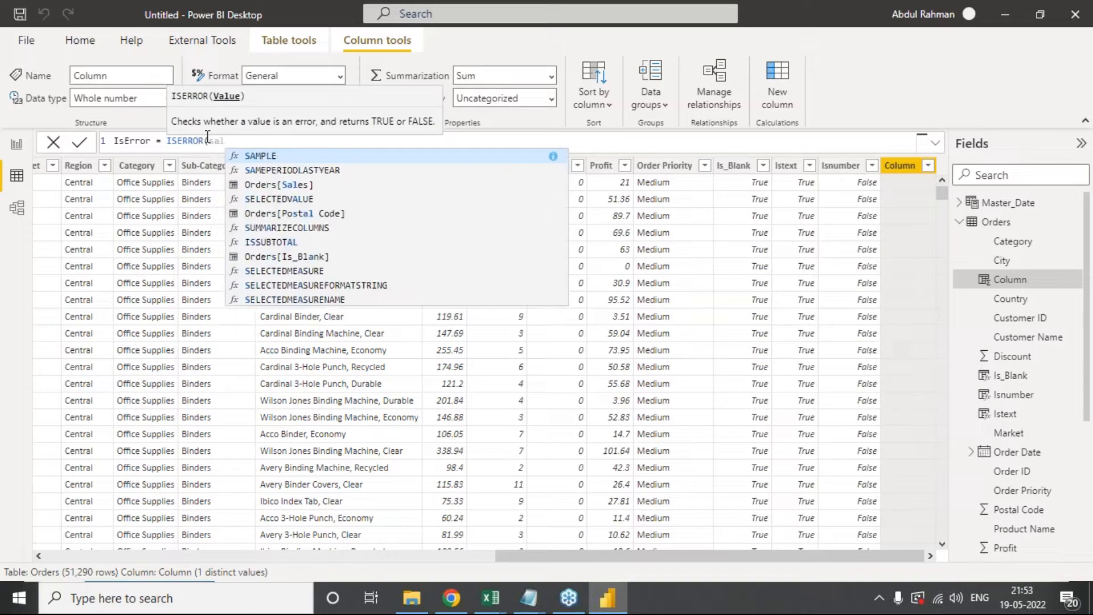
{"action": "key", "text": "Down"}
{"action": "key", "text": "Down"}
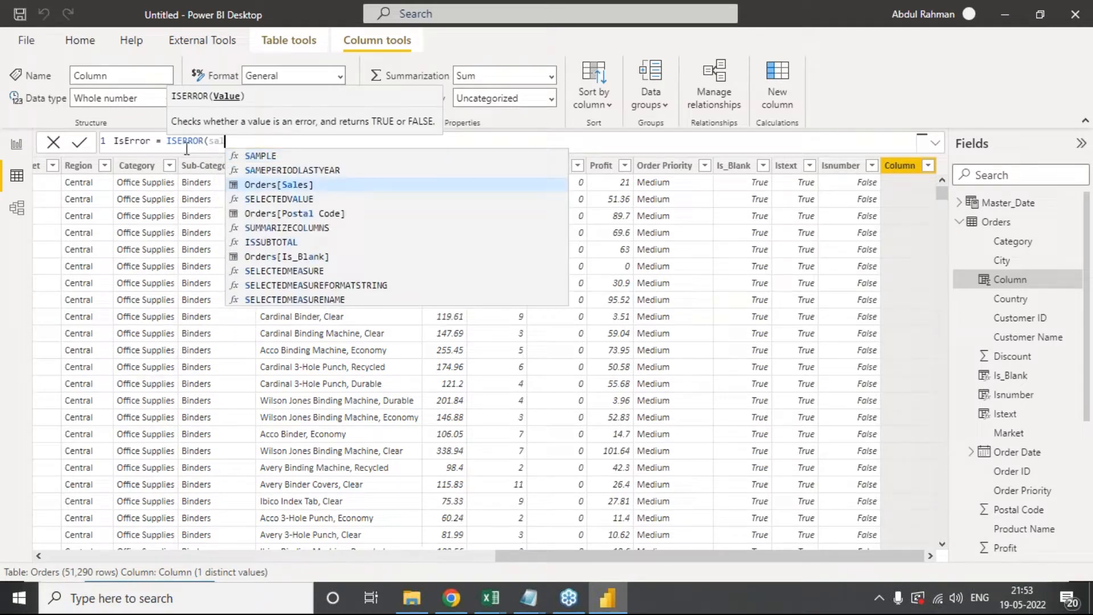
{"action": "key", "text": "Tab"}
{"action": "type", "text": ")"}
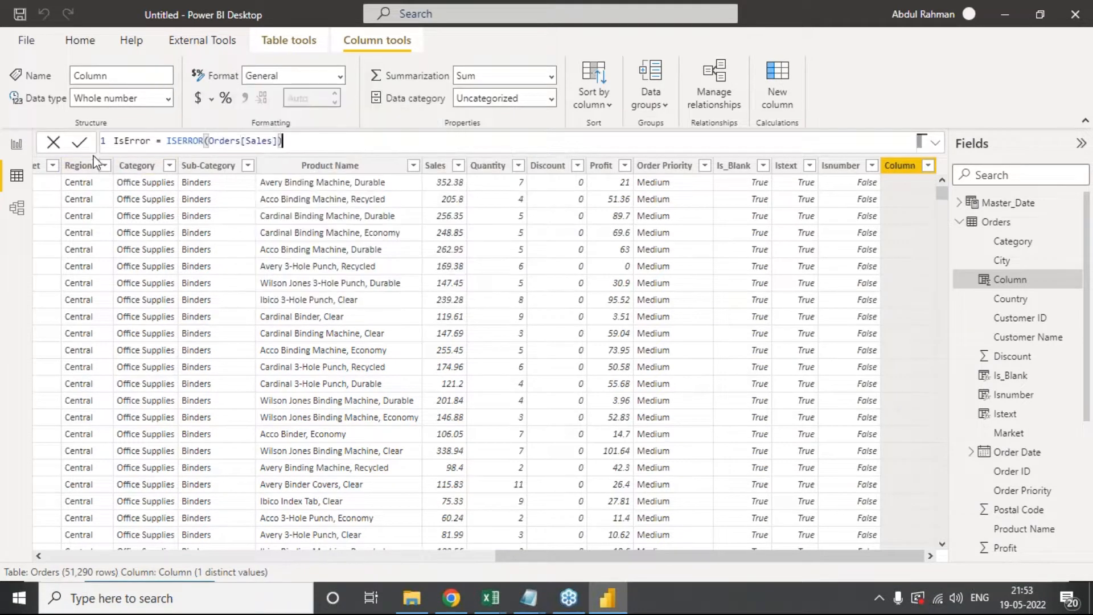
{"action": "left_click", "coordinate": [79, 141]}
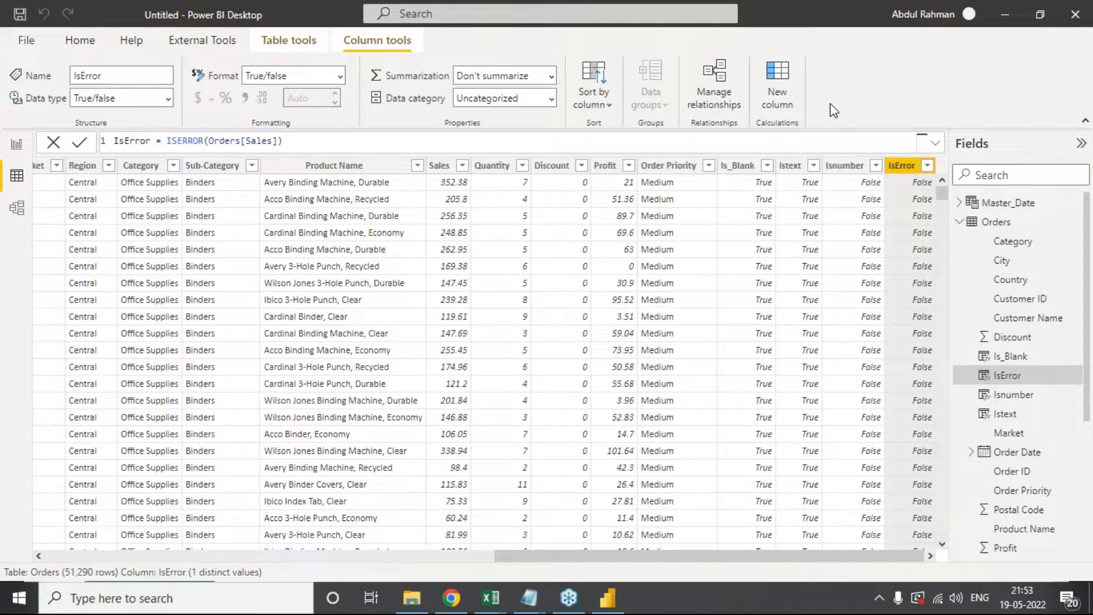
Step: Switch to the RDBMS EXAMPLE workbook in Excel and enter #Div in C35 and the formula =12/0 in C37 on Sheet1
{"action": "key", "text": "alt+Tab"}
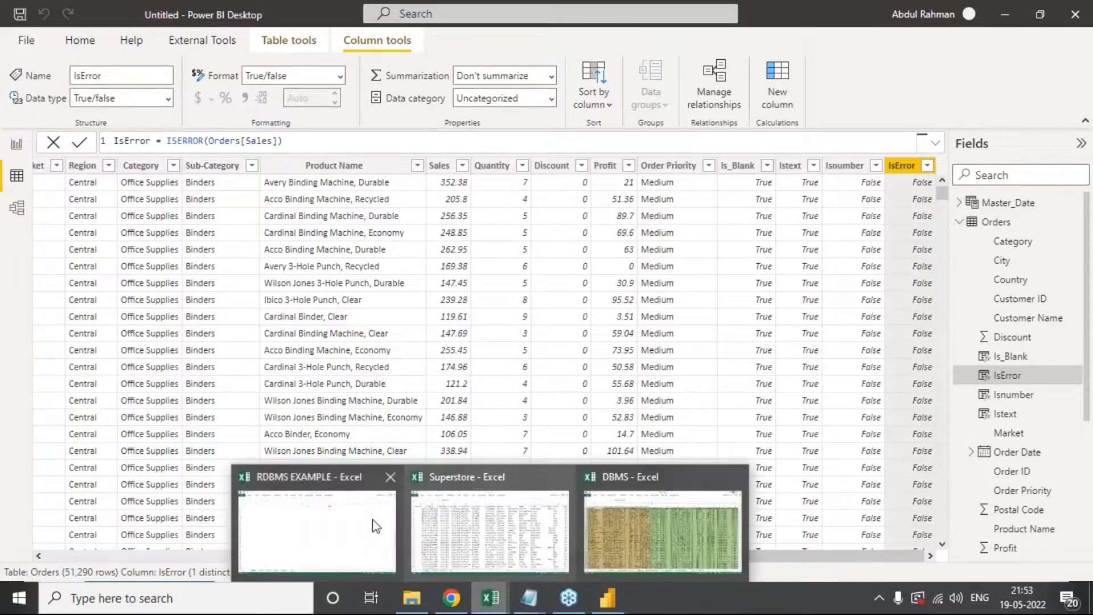
{"action": "left_click", "coordinate": [371, 522]}
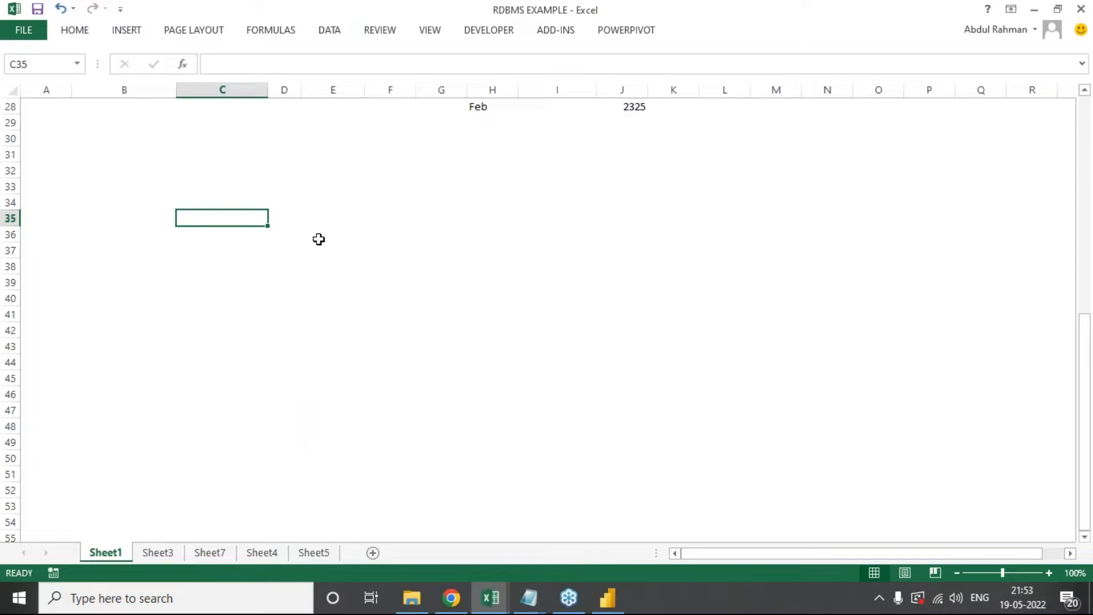
{"action": "type", "text": "#Div"}
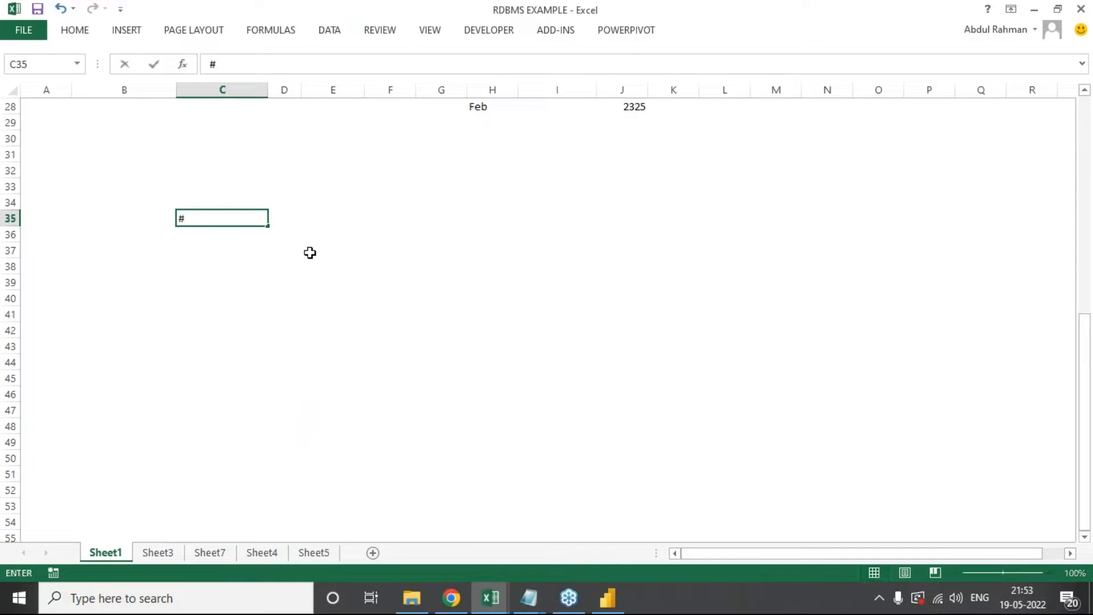
{"action": "key", "text": "Return"}
{"action": "key", "text": "Return"}
{"action": "type", "text": "=12/0"}
{"action": "key", "text": "Return"}
{"action": "key", "text": "Up"}
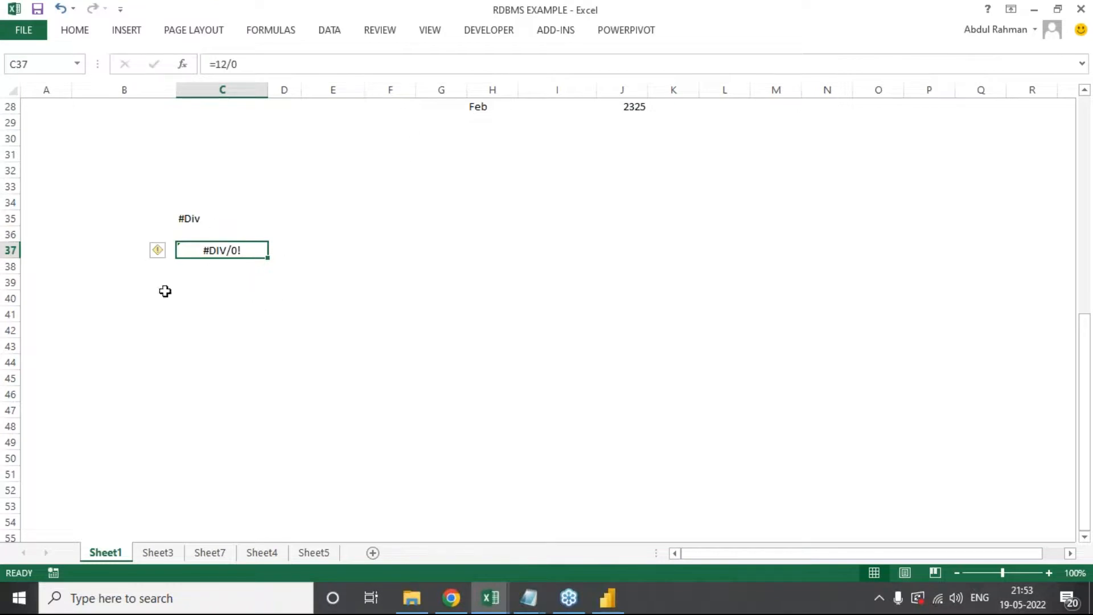
Step: Test the division result for an error with the formula =ISERROR(C37) in cell D37
{"action": "left_click", "coordinate": [281, 254]}
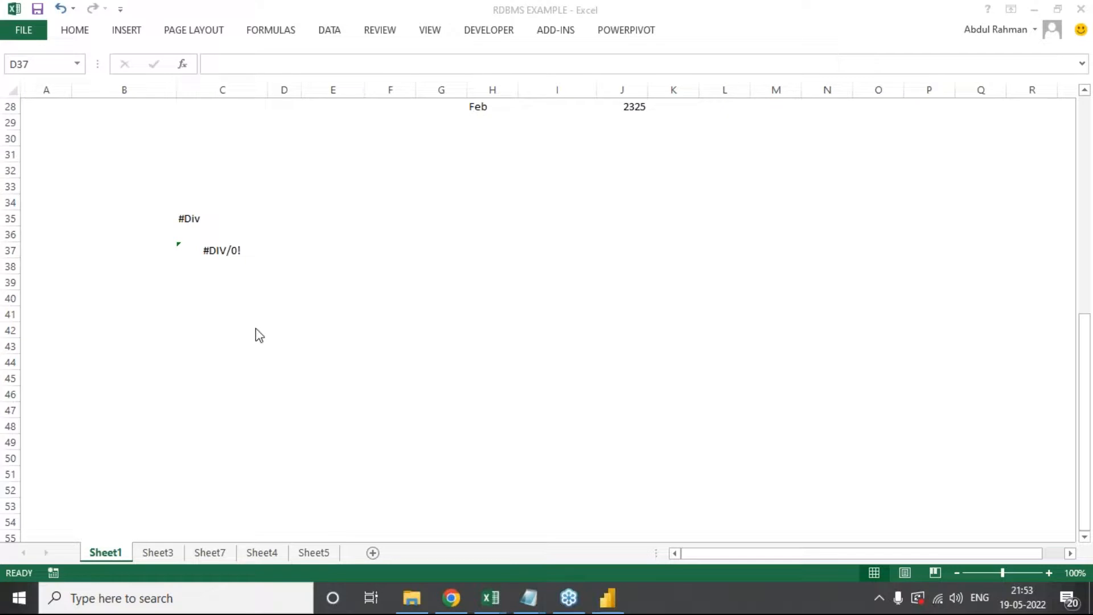
{"action": "type", "text": "=i"}
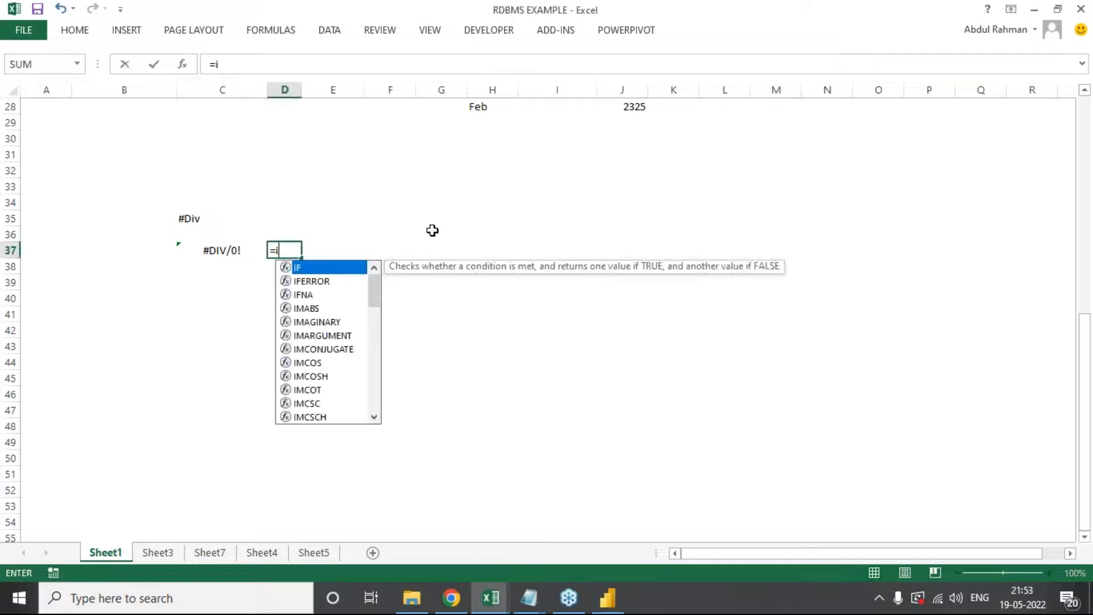
{"action": "type", "text": "serr"}
{"action": "key", "text": "Down"}
{"action": "key", "text": "Tab"}
{"action": "key", "text": "Left"}
{"action": "type", "text": ")"}
{"action": "key", "text": "Return"}
{"action": "key", "text": "Up"}
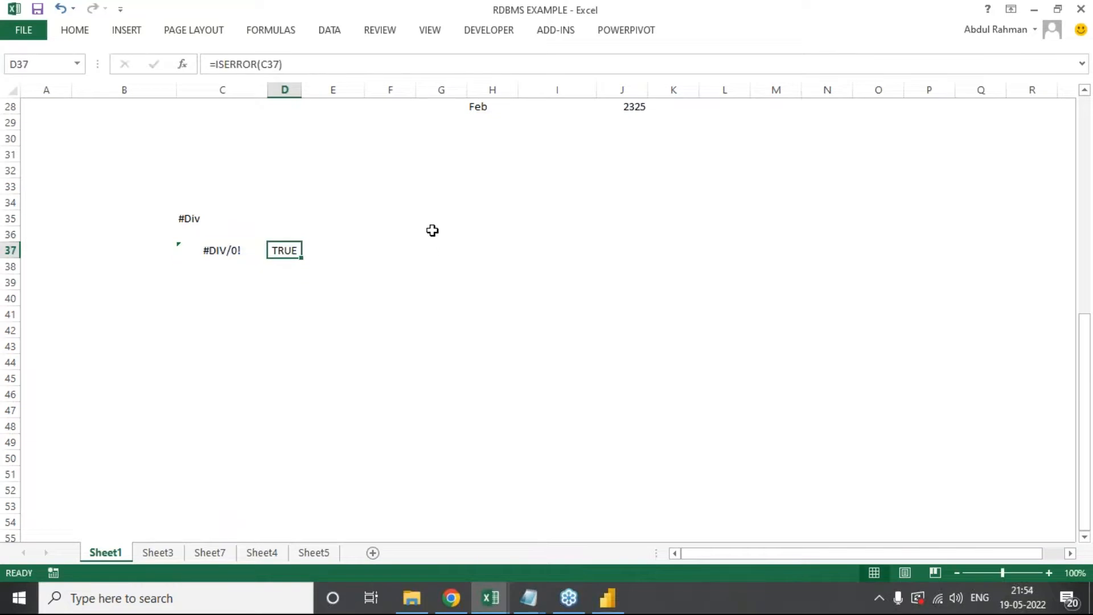
{"action": "key", "text": "Down"}
{"action": "key", "text": "Down"}
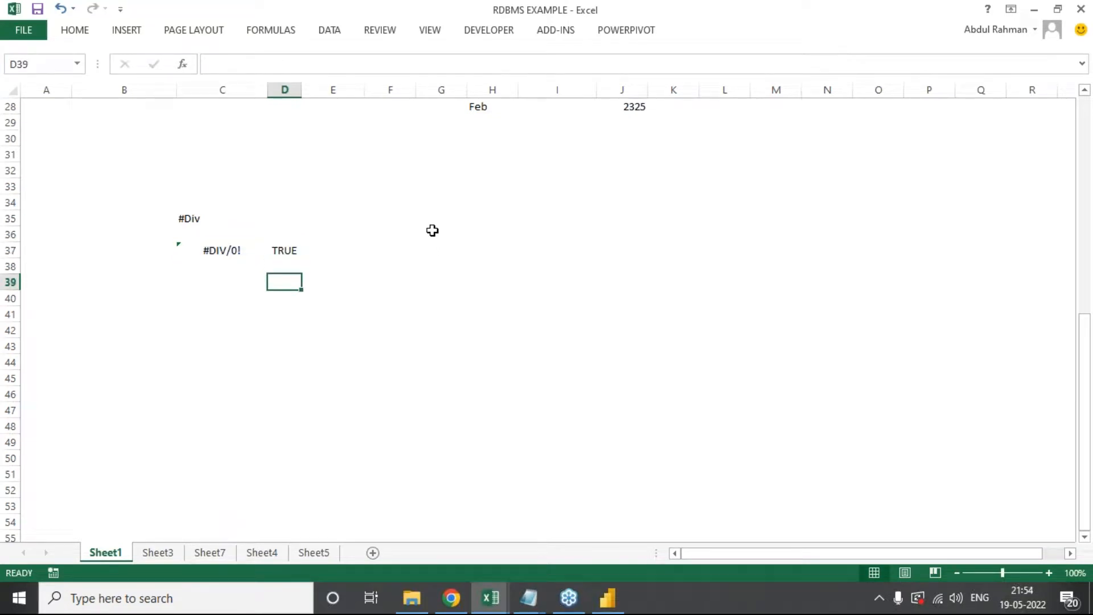
{"action": "type", "text": "I"}
{"action": "key", "text": "BackSpace"}
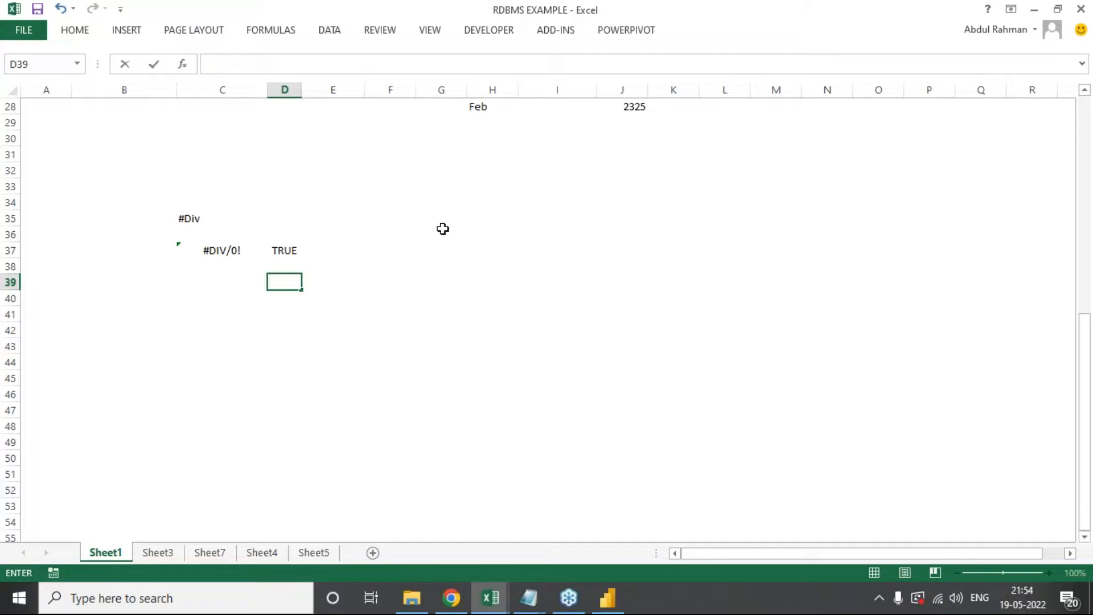
{"action": "type", "text": "=ISBL"}
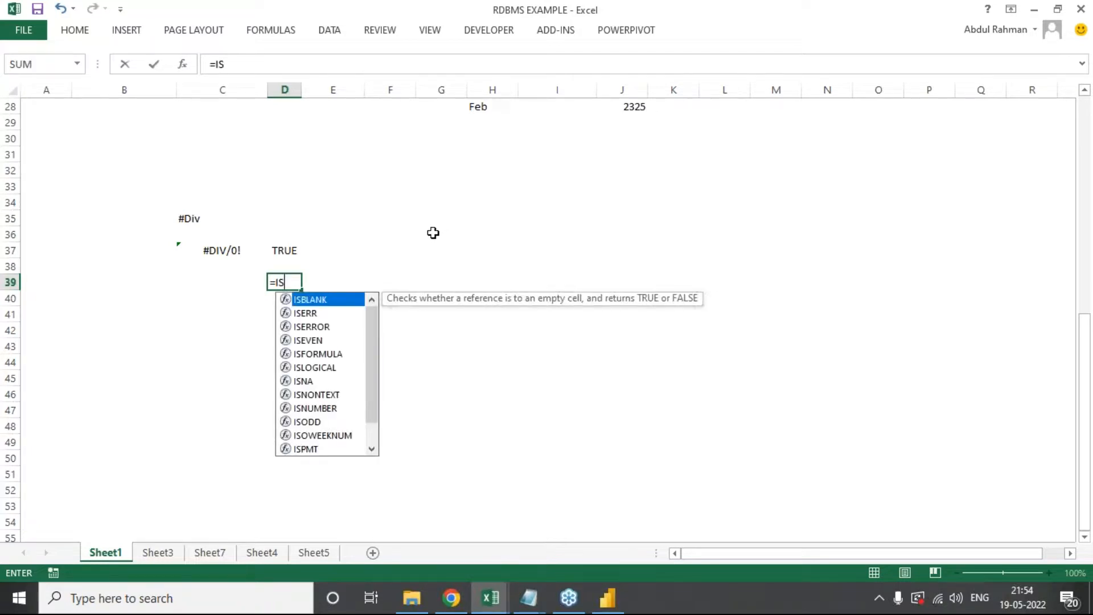
{"action": "key", "text": "BackSpace"}
{"action": "key", "text": "BackSpace"}
{"action": "type", "text": "TEX"}
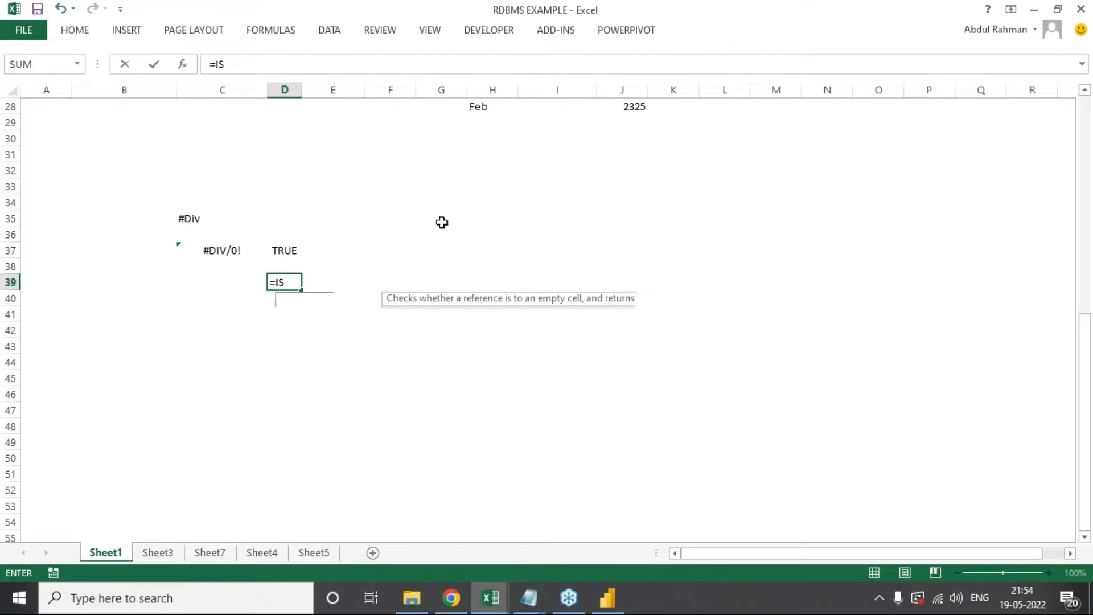
{"action": "key", "text": "BackSpace"}
{"action": "key", "text": "BackSpace"}
{"action": "key", "text": "BackSpace"}
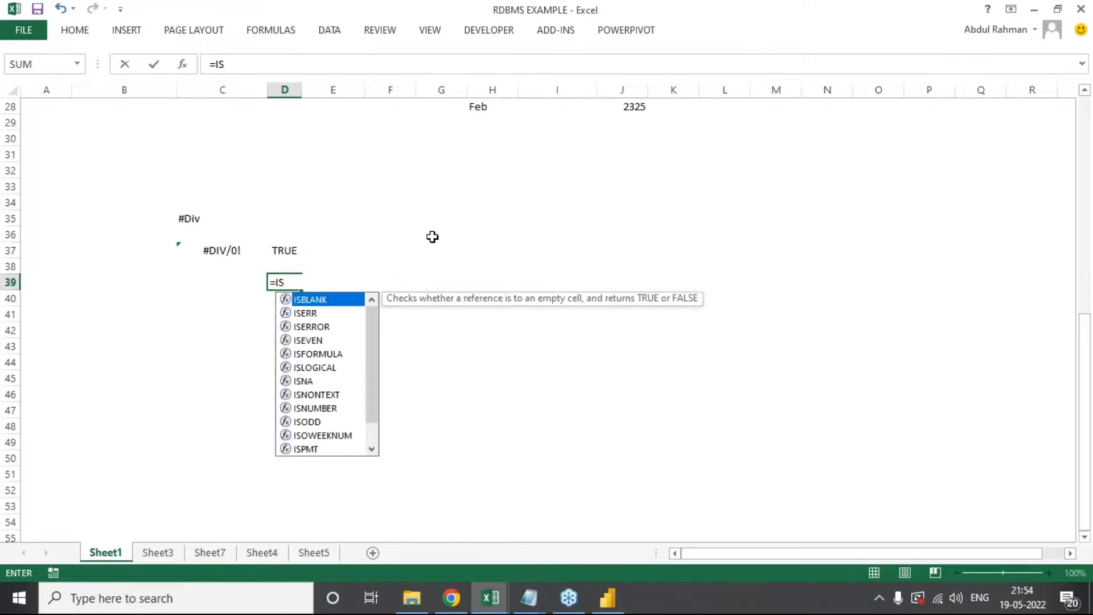
{"action": "type", "text": "ERR"}
{"action": "key", "text": "Down"}
{"action": "key", "text": "Tab"}
{"action": "key", "text": "Escape"}
Step: Clear the test entries from cells B35:D37 on Sheet1
{"action": "key", "text": "Up"}
{"action": "key", "text": "Up"}
{"action": "key", "text": "shift+Left"}
{"action": "key", "text": "shift+Left"}
{"action": "key", "text": "shift+Up"}
{"action": "key", "text": "shift+Up"}
{"action": "key", "text": "Delete"}
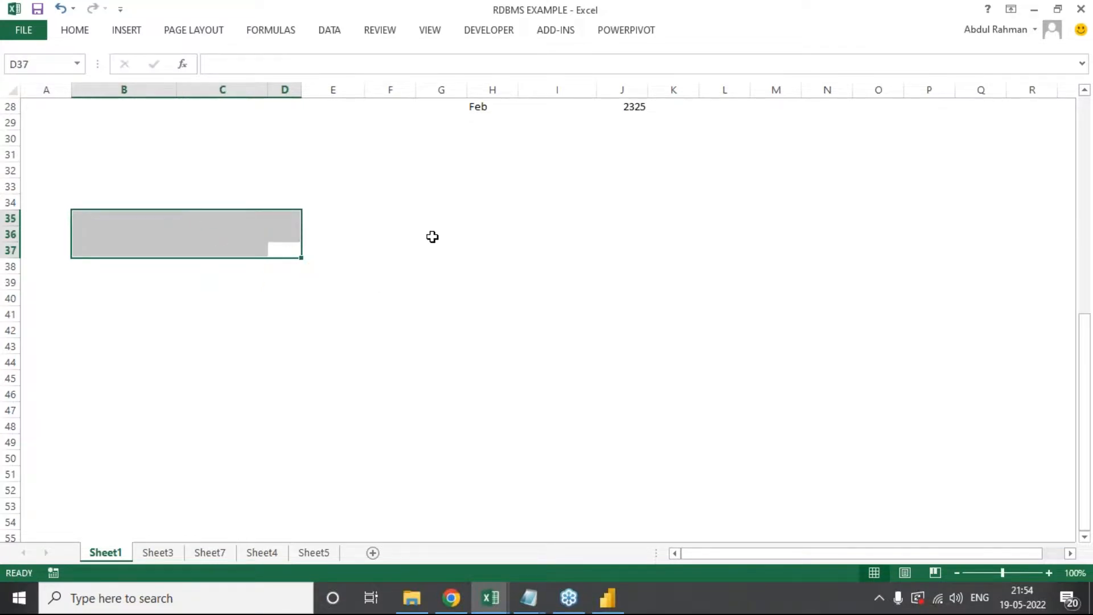
Step: Look over the Orders sheet of the Superstore workbook in Excel and return to the DAX Function Types slide in the browser
{"action": "key", "text": "alt+Tab"}
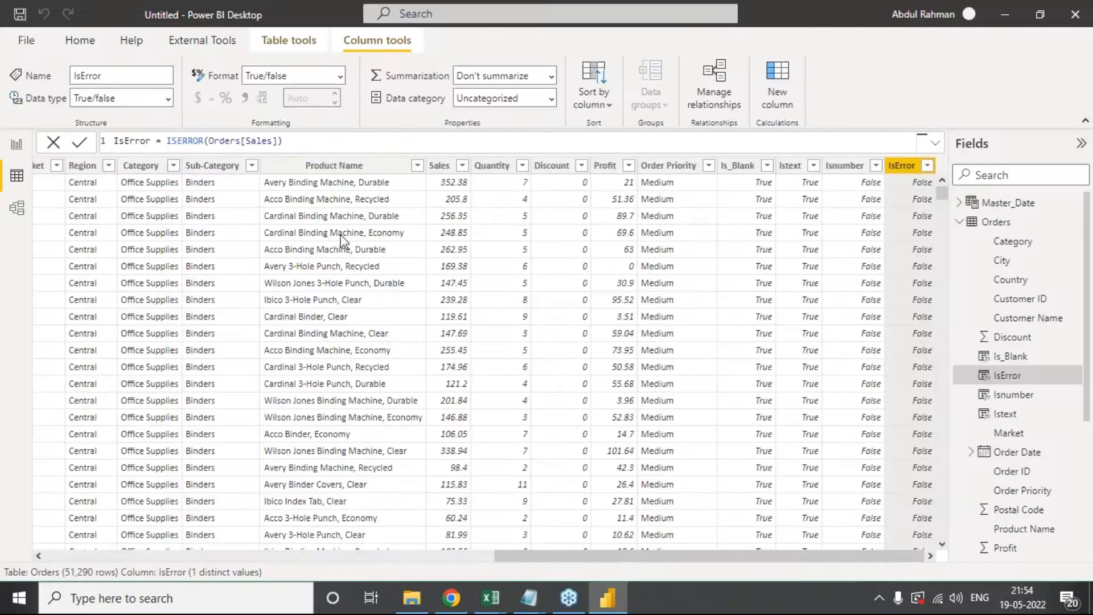
{"action": "key", "text": "alt+Tab"}
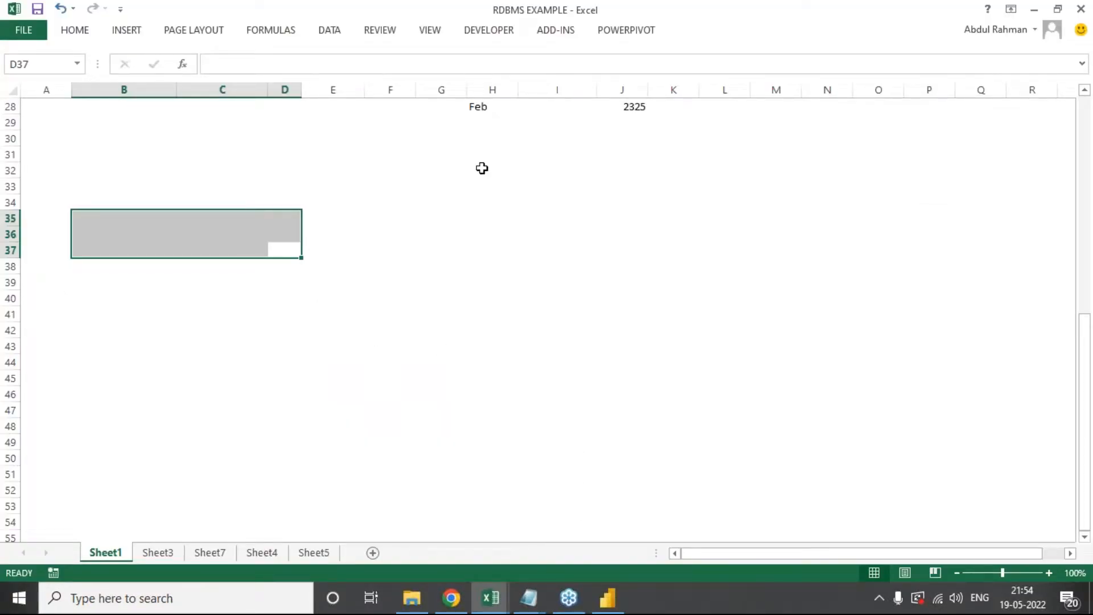
{"action": "left_click", "coordinate": [491, 598]}
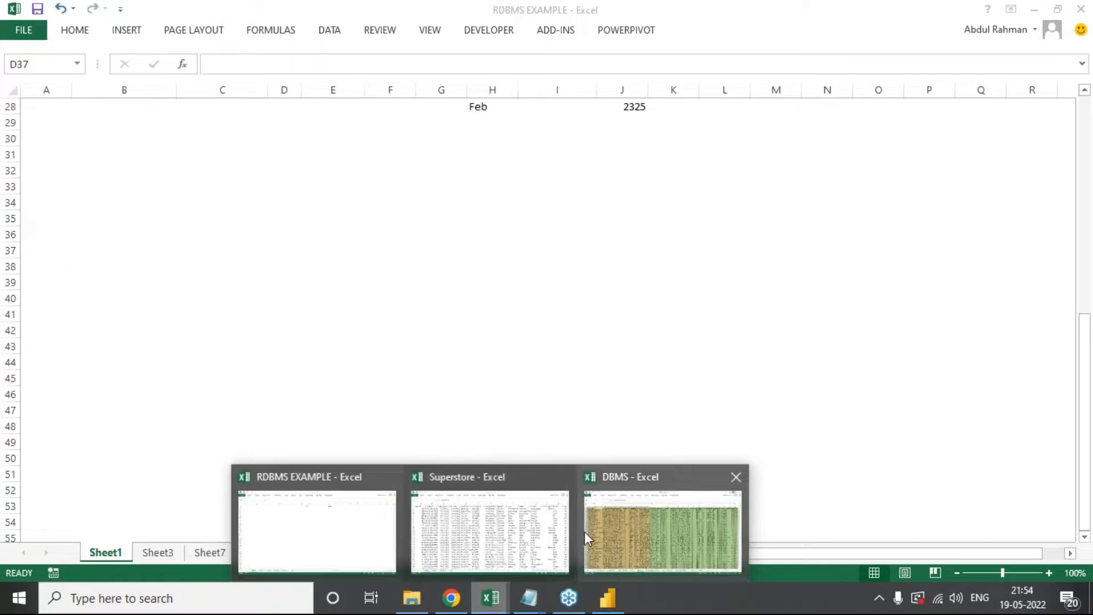
{"action": "left_click", "coordinate": [516, 535]}
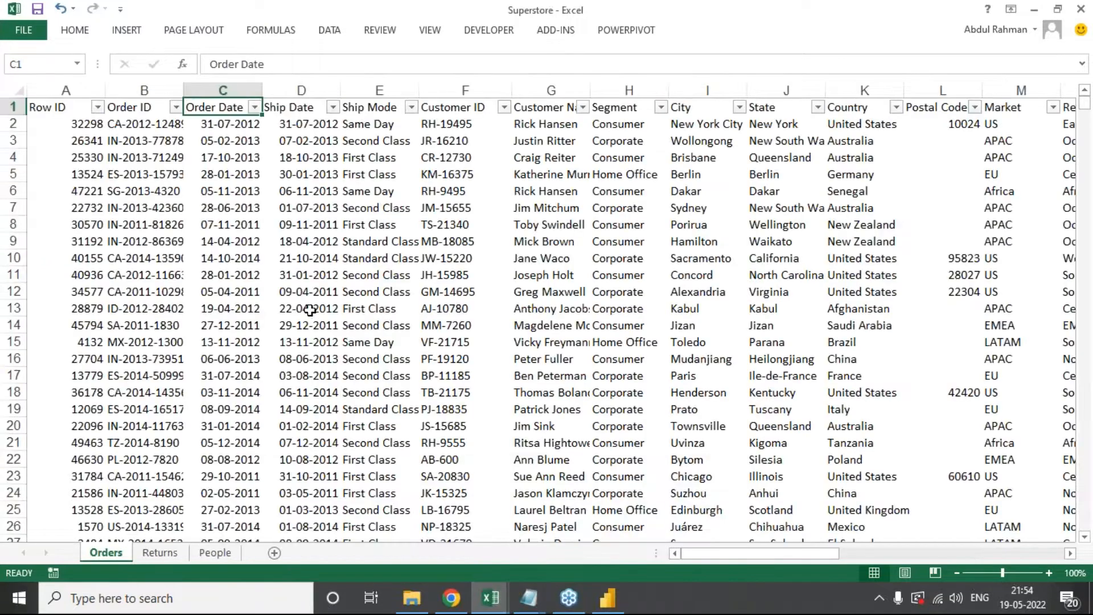
{"action": "left_click", "coordinate": [274, 143]}
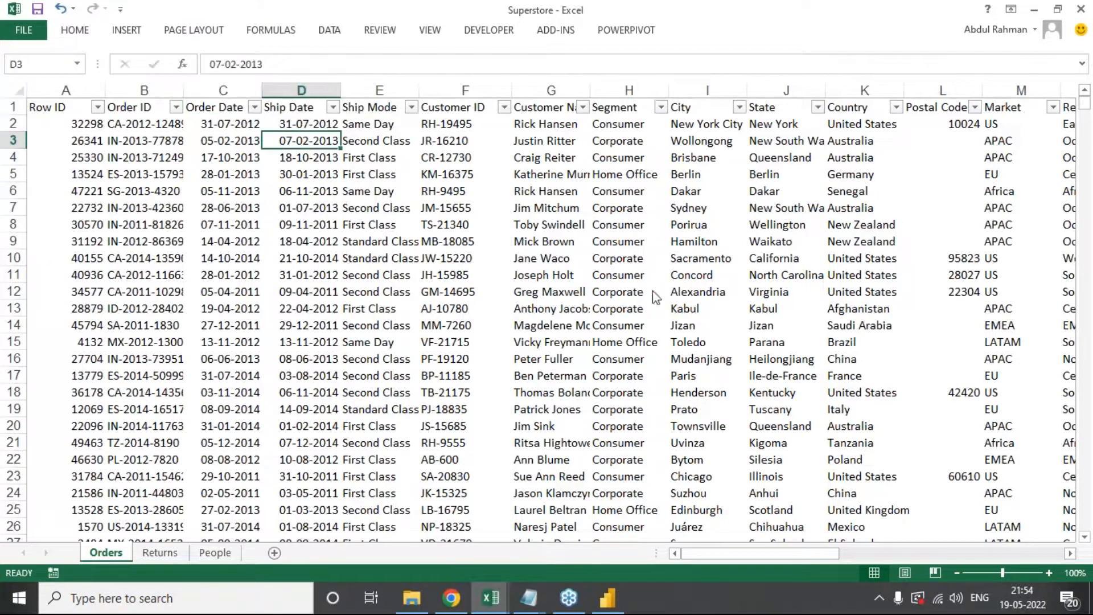
{"action": "left_click", "coordinate": [647, 327]}
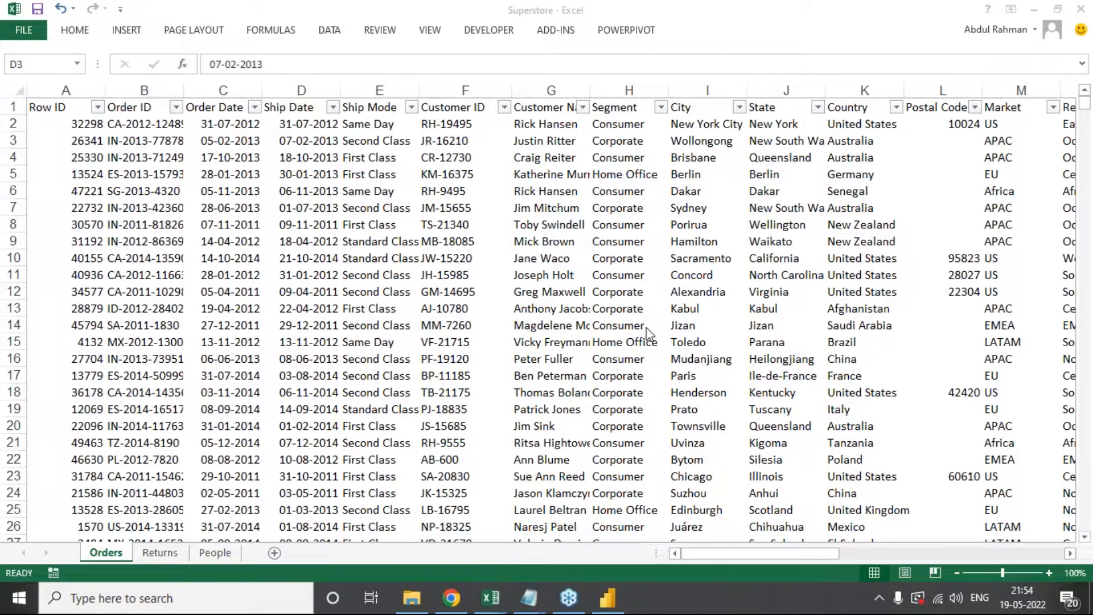
{"action": "key", "text": "alt+Tab"}
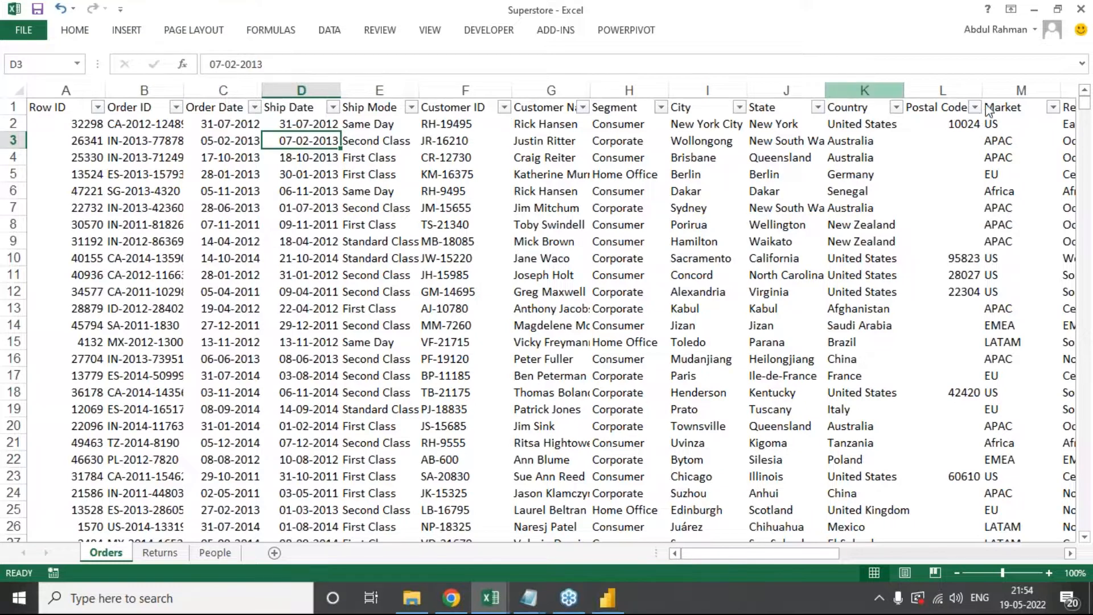
{"action": "key", "text": "alt+Tab"}
{"action": "key", "text": "alt+Tab"}
{"action": "key", "text": "alt+Tab"}
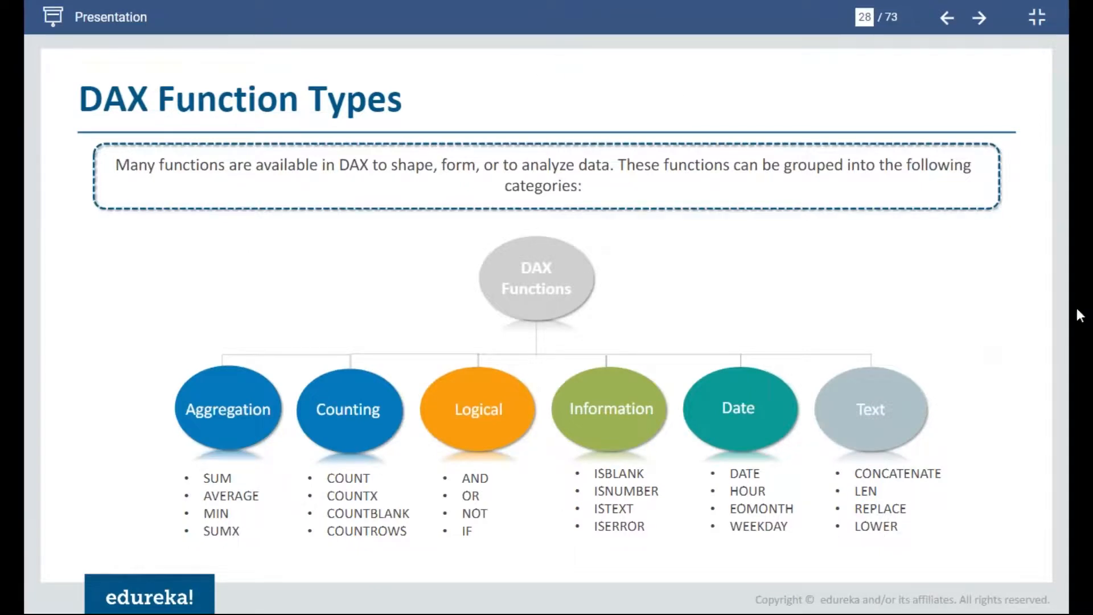
Step: Annotate the slide by circling the Text functions and handwriting a note about concatenate joining 2 or more, and clear the markings
{"action": "mouse_move", "coordinate": [952, 456]}
{"action": "left_mouse_down"}
{"action": "mouse_move", "coordinate": [850, 464]}
{"action": "mouse_move", "coordinate": [891, 548]}
{"action": "mouse_move", "coordinate": [975, 466]}
{"action": "mouse_move", "coordinate": [954, 457]}
{"action": "left_mouse_up"}
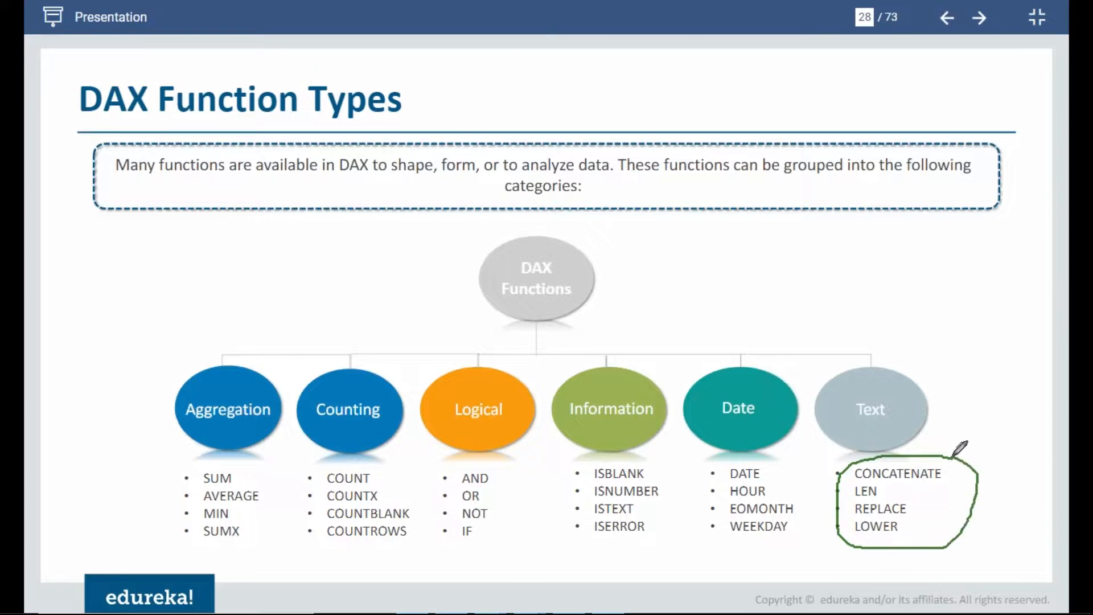
{"action": "mouse_move", "coordinate": [111, 270]}
{"action": "left_mouse_down"}
{"action": "mouse_move", "coordinate": [97, 321]}
{"action": "mouse_move", "coordinate": [146, 281]}
{"action": "mouse_move", "coordinate": [128, 288]}
{"action": "mouse_move", "coordinate": [204, 280]}
{"action": "mouse_move", "coordinate": [179, 285]}
{"action": "mouse_move", "coordinate": [199, 302]}
{"action": "mouse_move", "coordinate": [312, 239]}
{"action": "mouse_move", "coordinate": [315, 219]}
{"action": "left_mouse_up"}
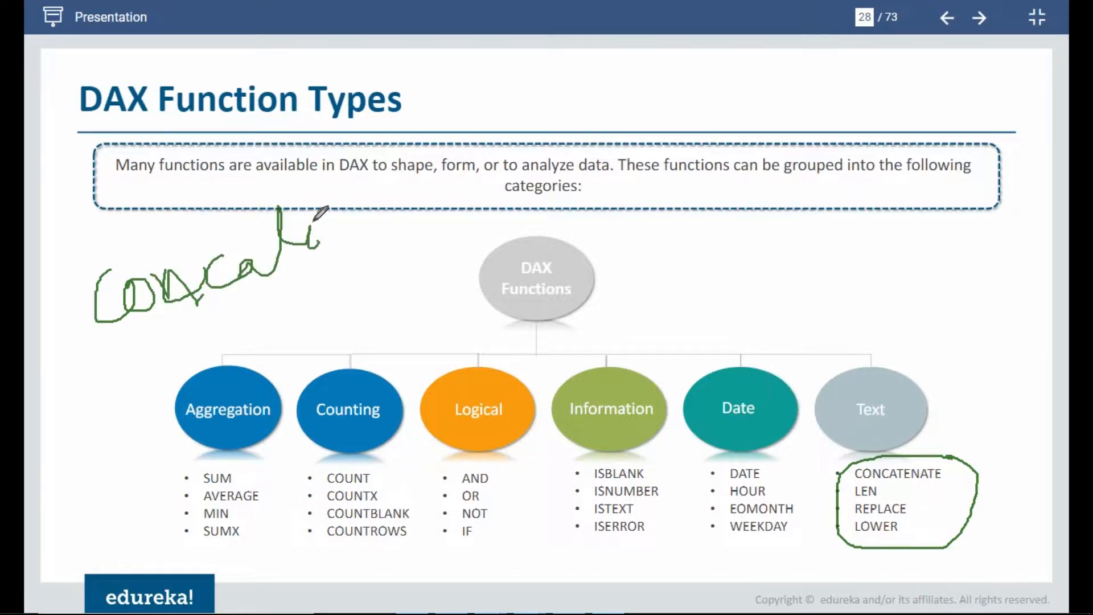
{"action": "left_click_drag", "start_coordinate": [261, 214], "coordinate": [316, 206]}
{"action": "left_click_drag", "start_coordinate": [274, 310], "coordinate": [293, 333]}
{"action": "left_click_drag", "start_coordinate": [319, 293], "coordinate": [352, 296]}
{"action": "mouse_move", "coordinate": [376, 279]}
{"action": "left_mouse_down"}
{"action": "mouse_move", "coordinate": [424, 274]}
{"action": "mouse_move", "coordinate": [470, 225]}
{"action": "mouse_move", "coordinate": [513, 225]}
{"action": "mouse_move", "coordinate": [555, 206]}
{"action": "mouse_move", "coordinate": [591, 220]}
{"action": "mouse_move", "coordinate": [649, 196]}
{"action": "left_mouse_up"}
{"action": "left_click", "coordinate": [367, 256]}
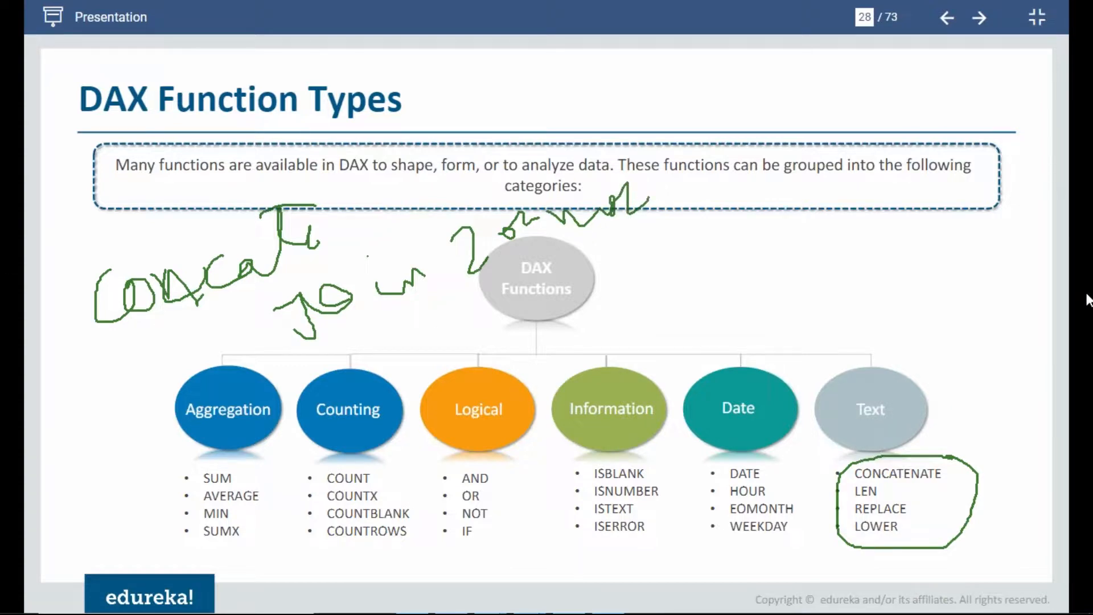
{"action": "left_click", "coordinate": [995, 400]}
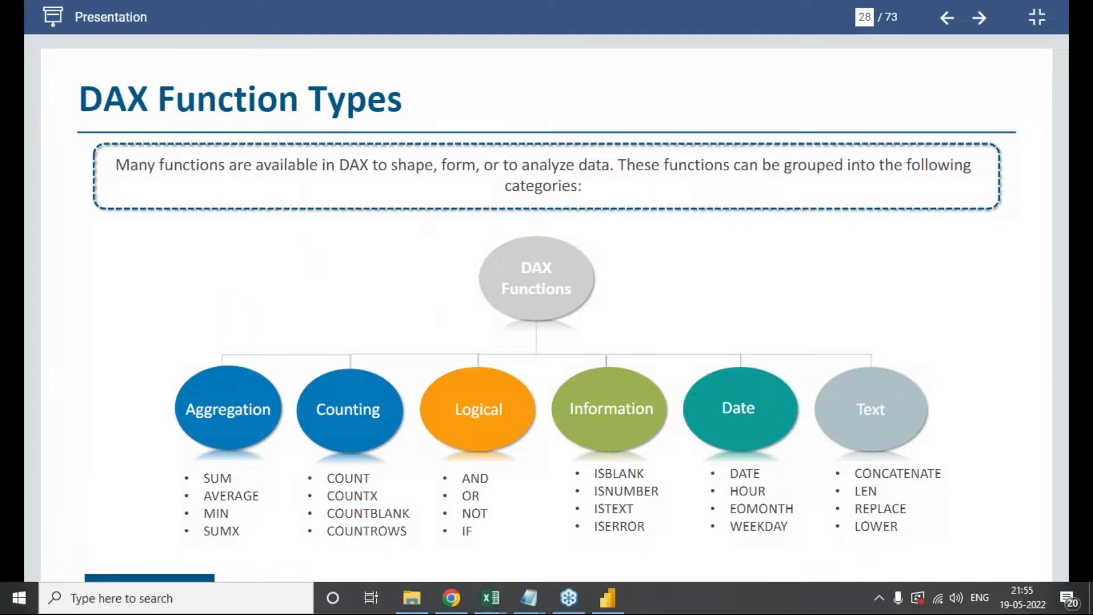
Step: Switch to Power BI Desktop and start a new calculated column in the Orders table
{"action": "key", "text": "alt+Tab"}
{"action": "key", "text": "alt+Tab"}
{"action": "key", "text": "alt+Tab"}
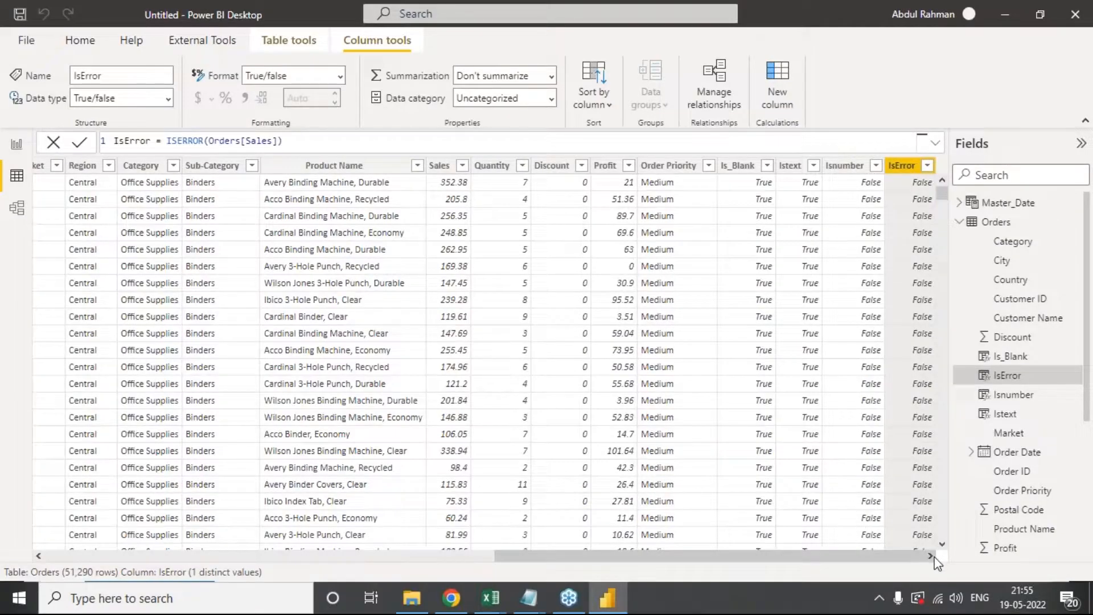
{"action": "left_click_drag", "start_coordinate": [801, 562], "coordinate": [429, 566]}
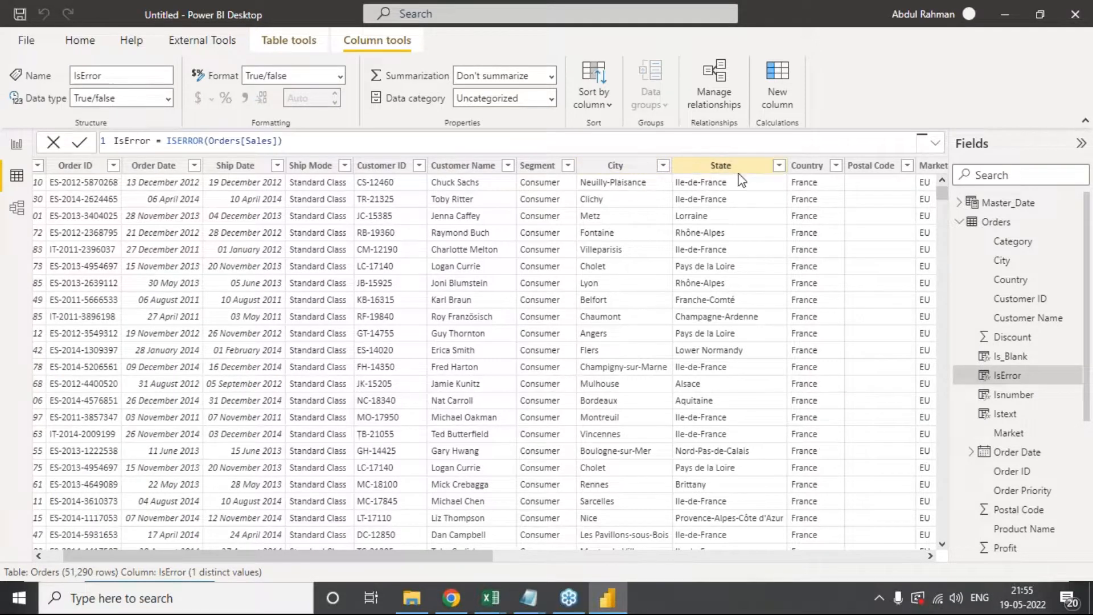
{"action": "right_click", "coordinate": [805, 170]}
{"action": "left_click", "coordinate": [879, 341]}
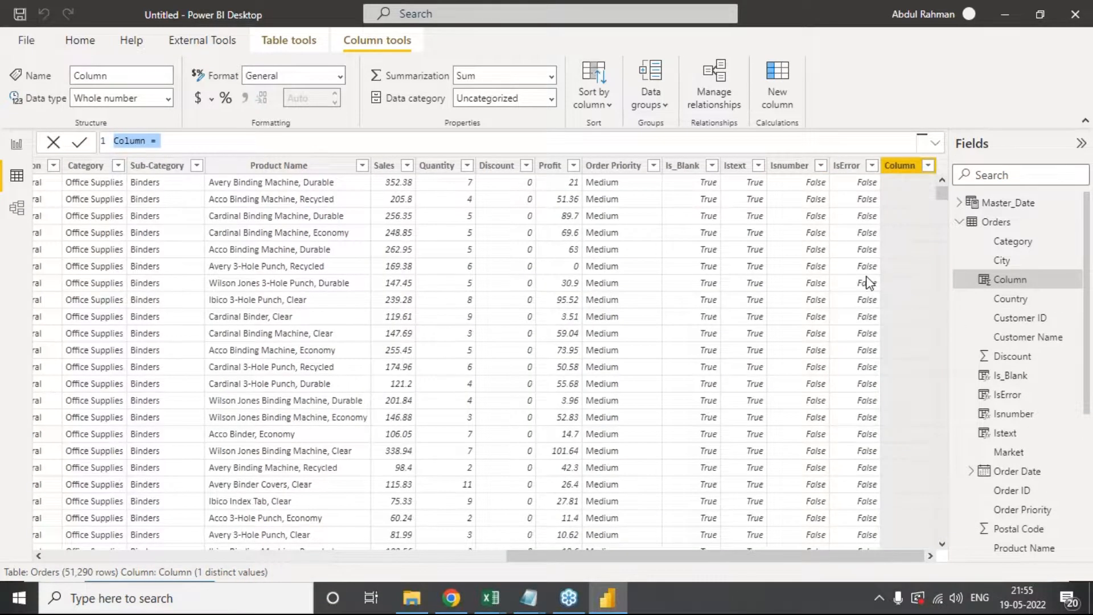
Step: Check the DAX Function Types slide in the browser and return to Power BI Desktop
{"action": "key", "text": "alt+Tab"}
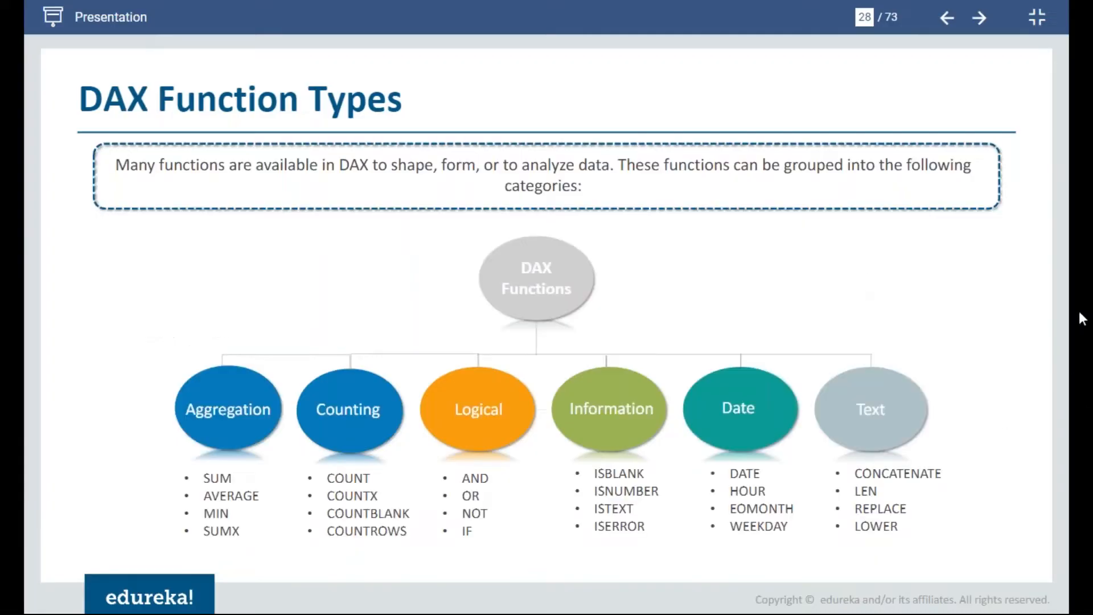
{"action": "key", "text": "alt+Tab"}
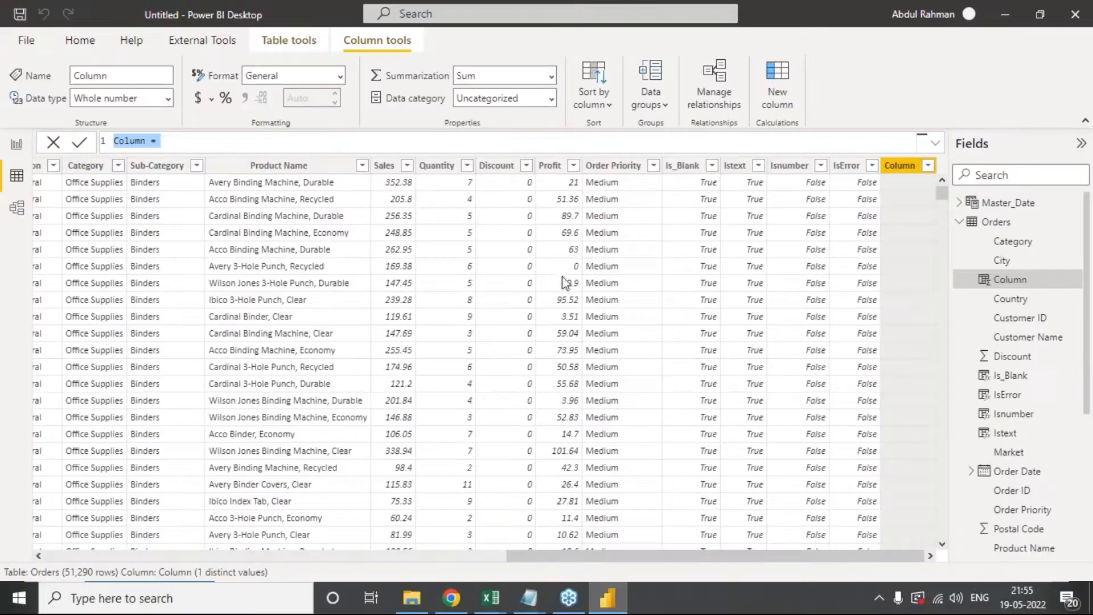
{"action": "key", "text": "alt+Tab"}
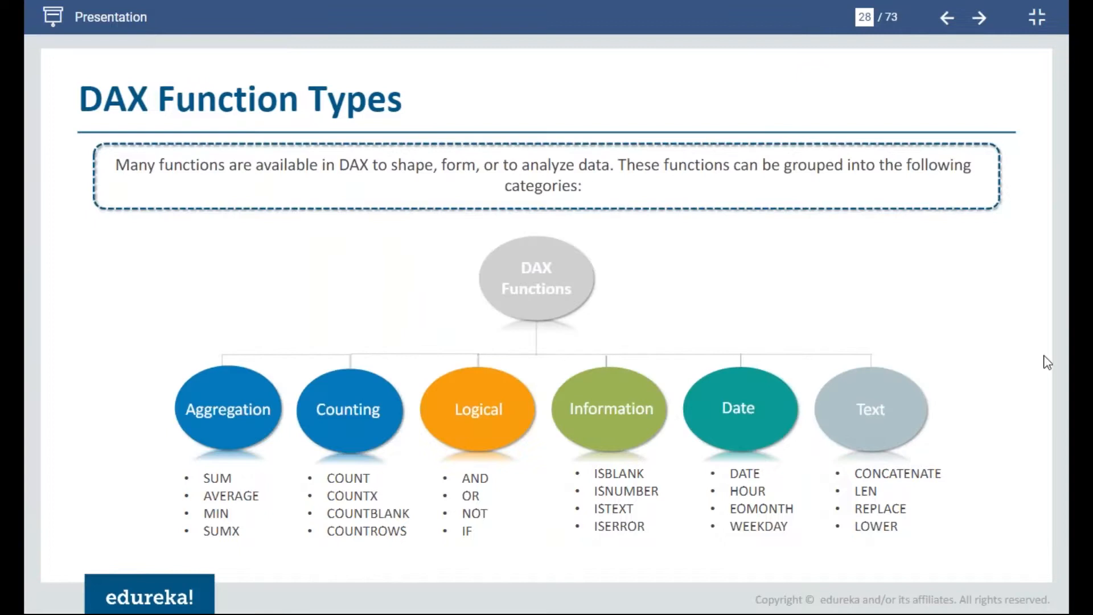
{"action": "key", "text": "alt+Tab"}
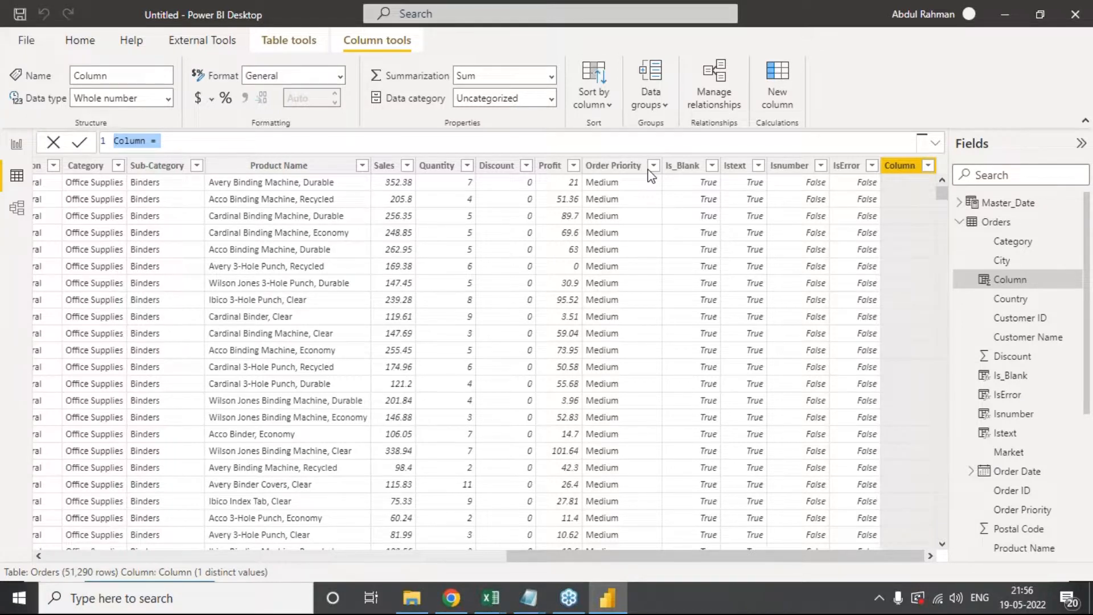
Step: Name the new Orders column State & City in its formula
{"action": "type", "text": "s"}
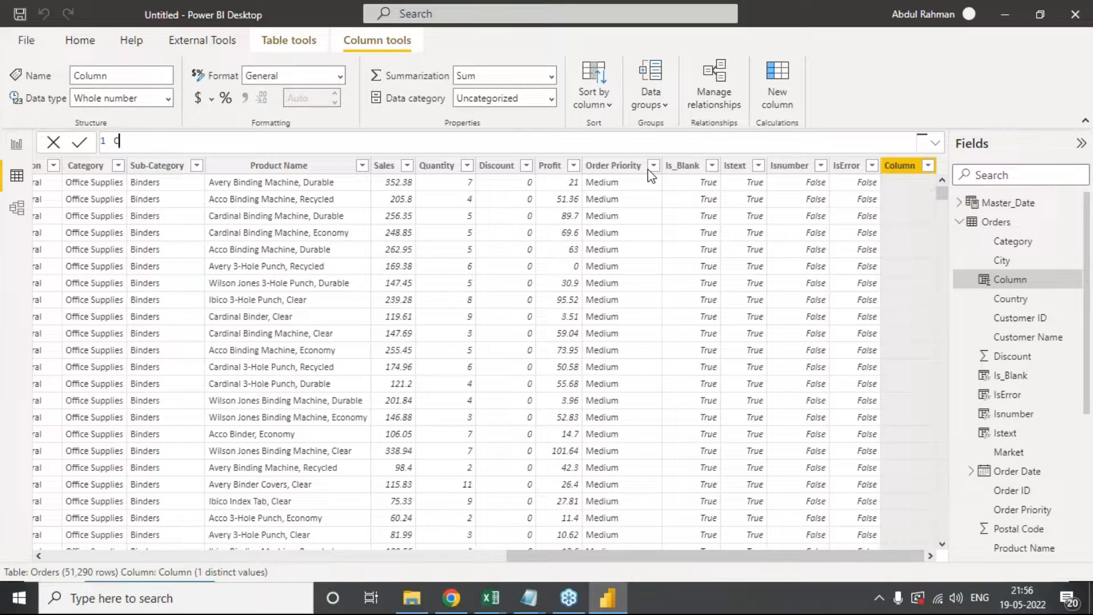
{"action": "type", "text": "tart"}
{"action": "key", "text": "BackSpace"}
{"action": "key", "text": "BackSpace"}
{"action": "key", "text": "BackSpace"}
{"action": "key", "text": "BackSpace"}
{"action": "key", "text": "BackSpace"}
{"action": "key", "text": "BackSpace"}
{"action": "type", "text": "State &"}
{"action": "key", "text": "BackSpace"}
{"action": "type", "text": "& City"}
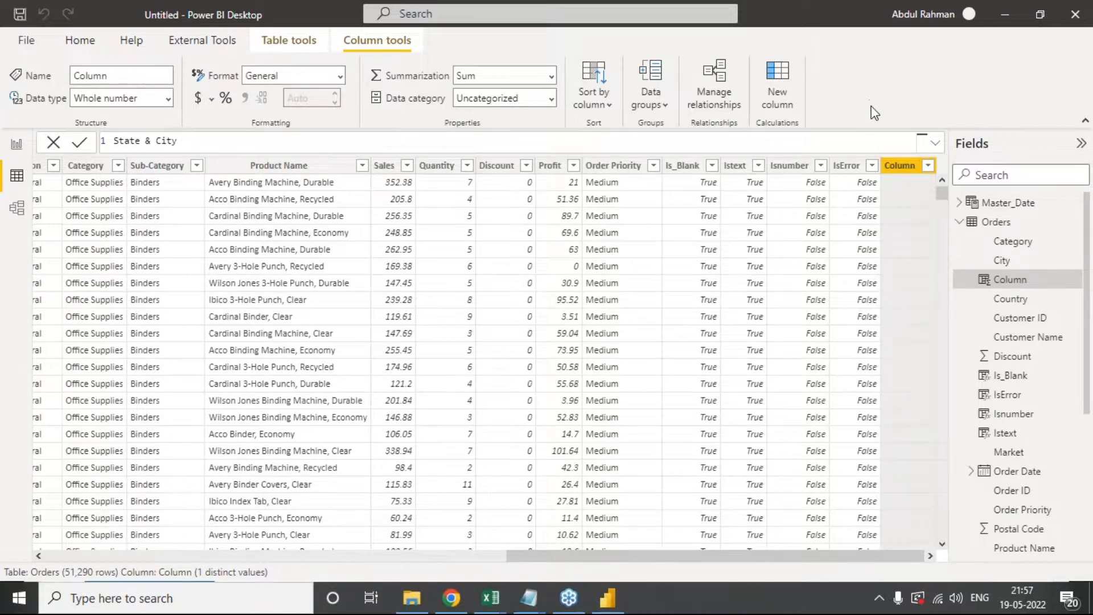
Step: Try defining State & City with the formula CONCATENATE(Orders[State],Orders[City])
{"action": "type", "text": "= cot"}
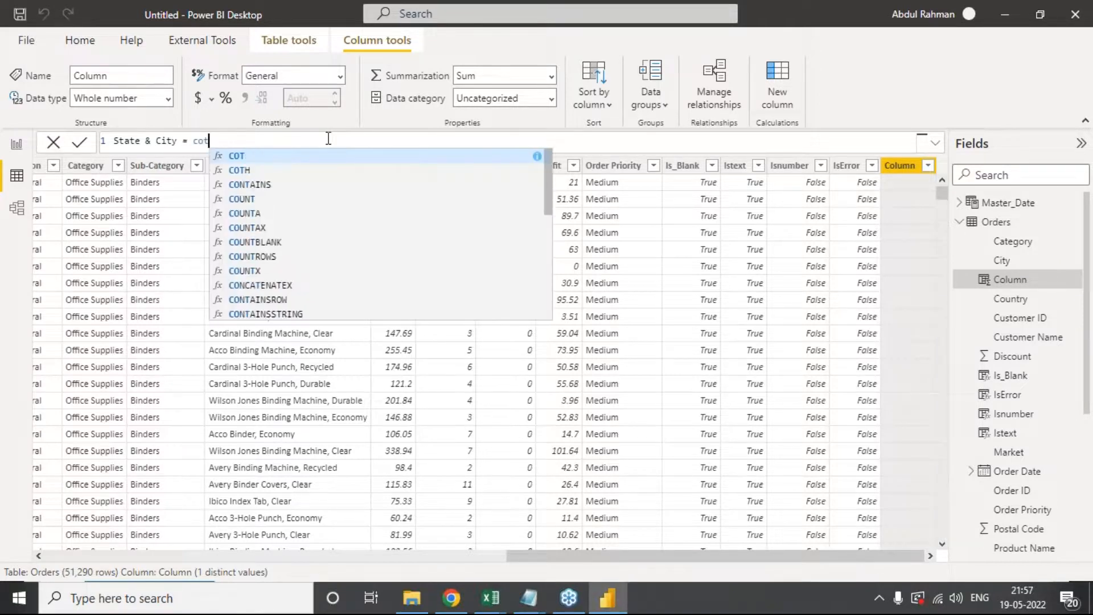
{"action": "key", "text": "BackSpace"}
{"action": "type", "text": "n"}
{"action": "key", "text": "Down"}
{"action": "key", "text": "Down"}
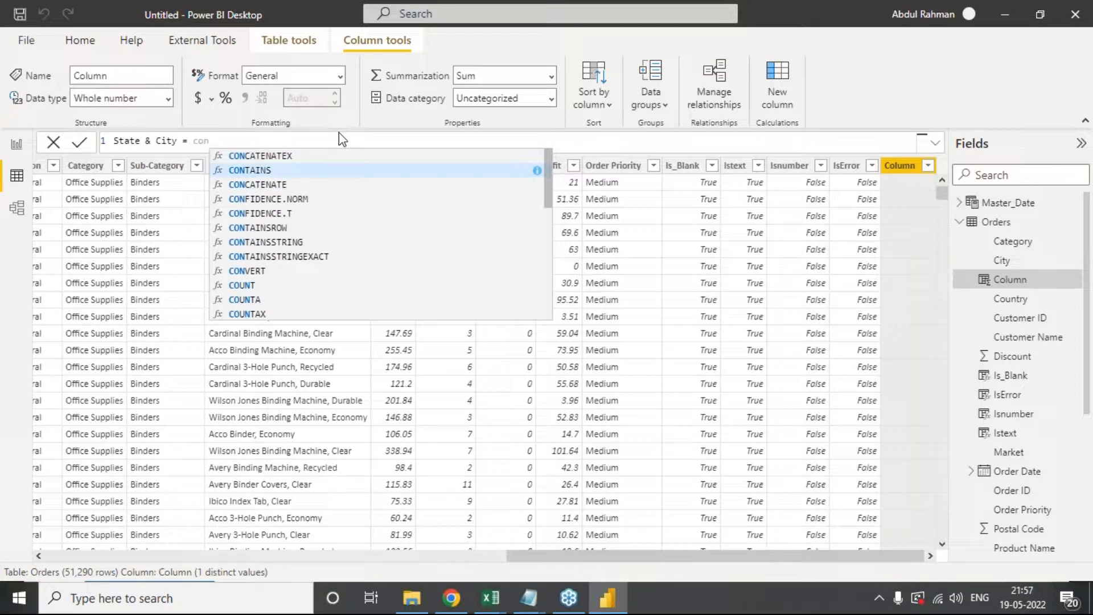
{"action": "key", "text": "Tab"}
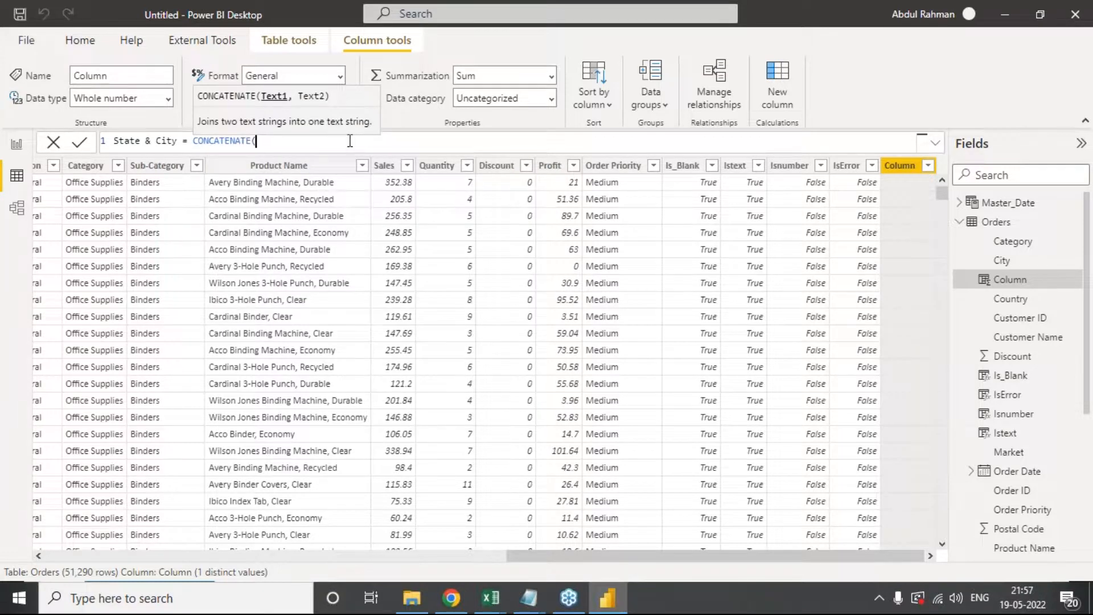
{"action": "type", "text": "state"}
{"action": "key", "text": "Down"}
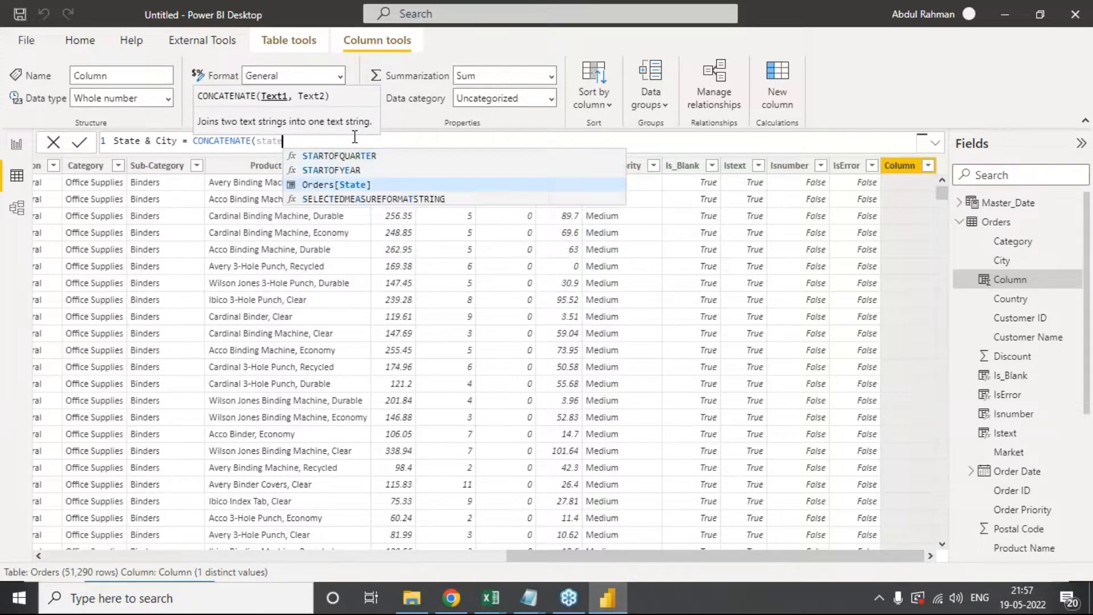
{"action": "key", "text": "Tab"}
{"action": "type", "text": ",city"}
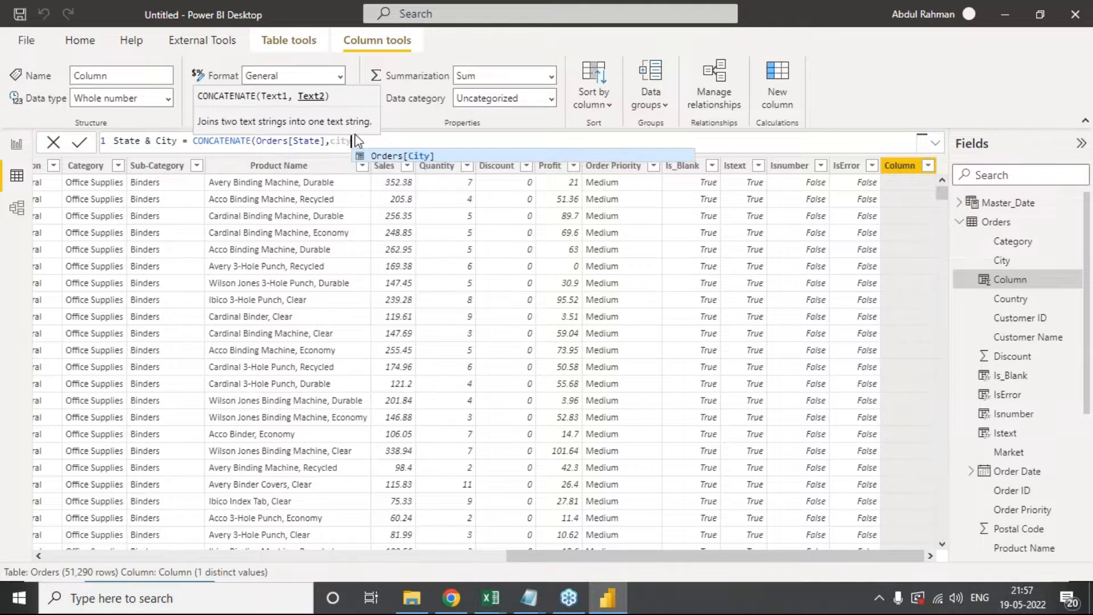
{"action": "type", "text": ")"}
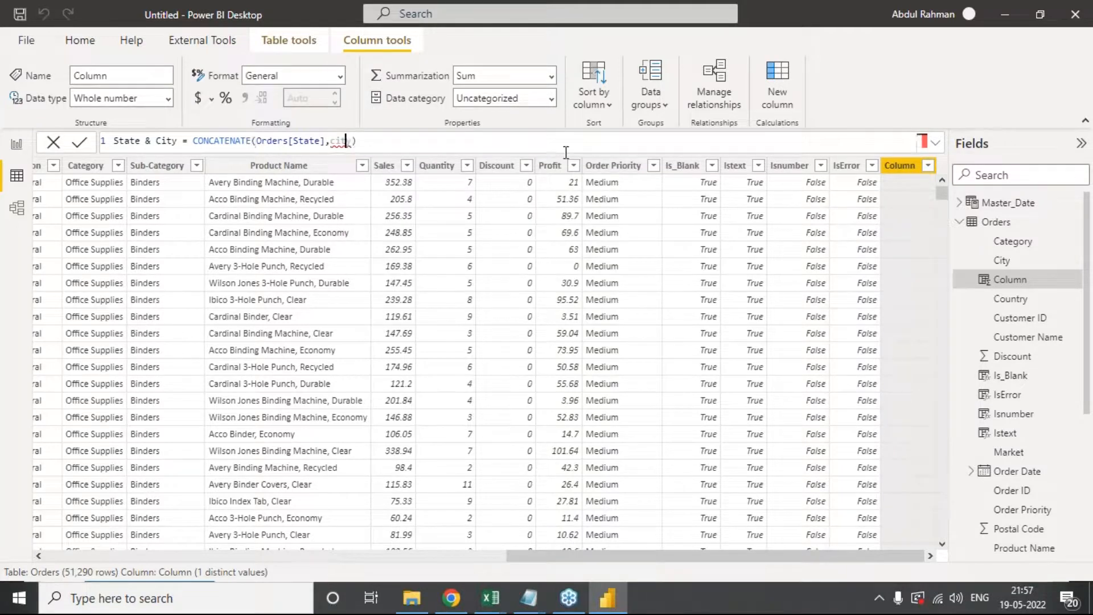
{"action": "key", "text": "BackSpace"}
{"action": "key", "text": "BackSpace"}
{"action": "key", "text": "BackSpace"}
{"action": "key", "text": "BackSpace"}
{"action": "key", "text": "BackSpace"}
{"action": "type", "text": "city"}
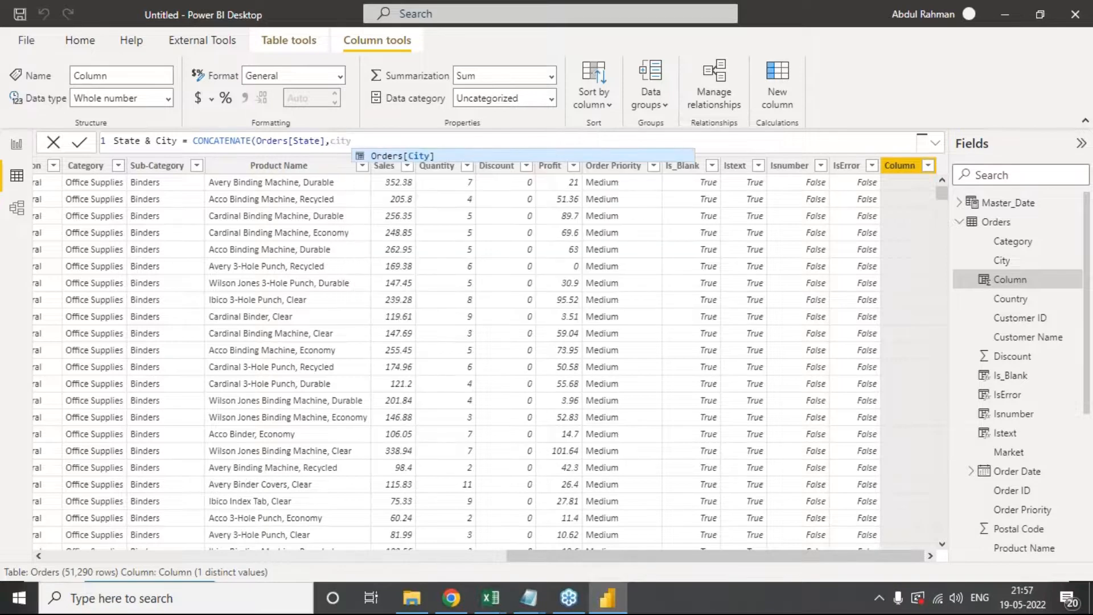
{"action": "key", "text": "Tab"}
{"action": "type", "text": ")"}
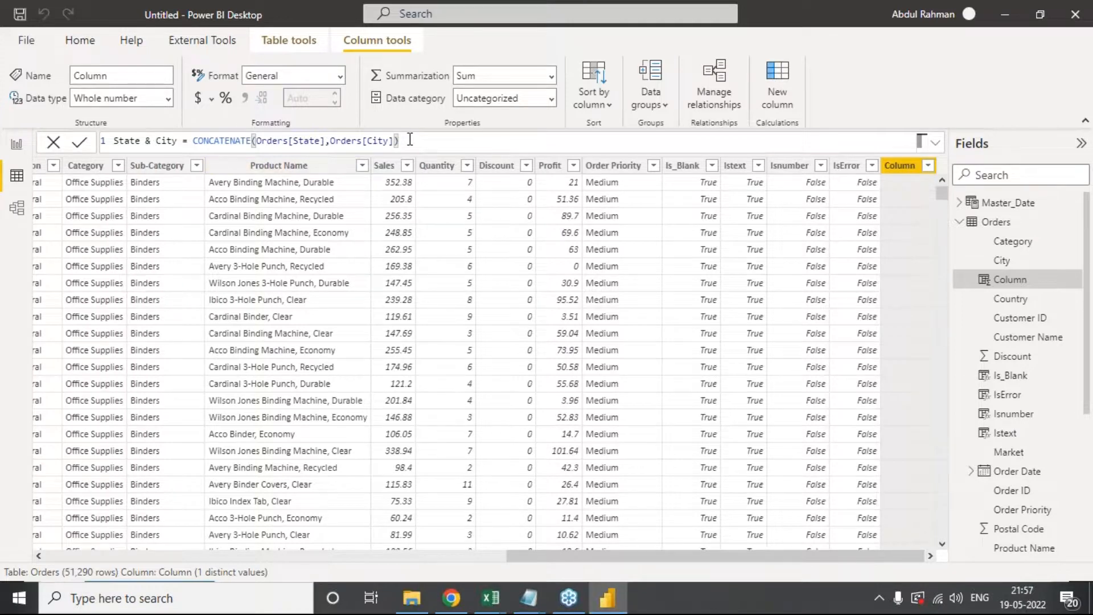
Step: Delete the whole CONCATENATE expression, keeping only the State & City name and equals sign
{"action": "key", "text": "BackSpace"}
{"action": "key", "text": "BackSpace"}
{"action": "key", "text": "BackSpace"}
{"action": "key", "text": "BackSpace"}
{"action": "key", "text": "BackSpace"}
{"action": "key", "text": "BackSpace"}
{"action": "key", "text": "BackSpace"}
{"action": "key", "text": "BackSpace"}
{"action": "key", "text": "BackSpace"}
{"action": "key", "text": "BackSpace"}
{"action": "key", "text": "BackSpace"}
{"action": "key", "text": "BackSpace"}
{"action": "key", "text": "BackSpace"}
{"action": "key", "text": "BackSpace"}
{"action": "key", "text": "BackSpace"}
{"action": "key", "text": "BackSpace"}
{"action": "key", "text": "BackSpace"}
{"action": "key", "text": "BackSpace"}
{"action": "key", "text": "BackSpace"}
{"action": "key", "text": "BackSpace"}
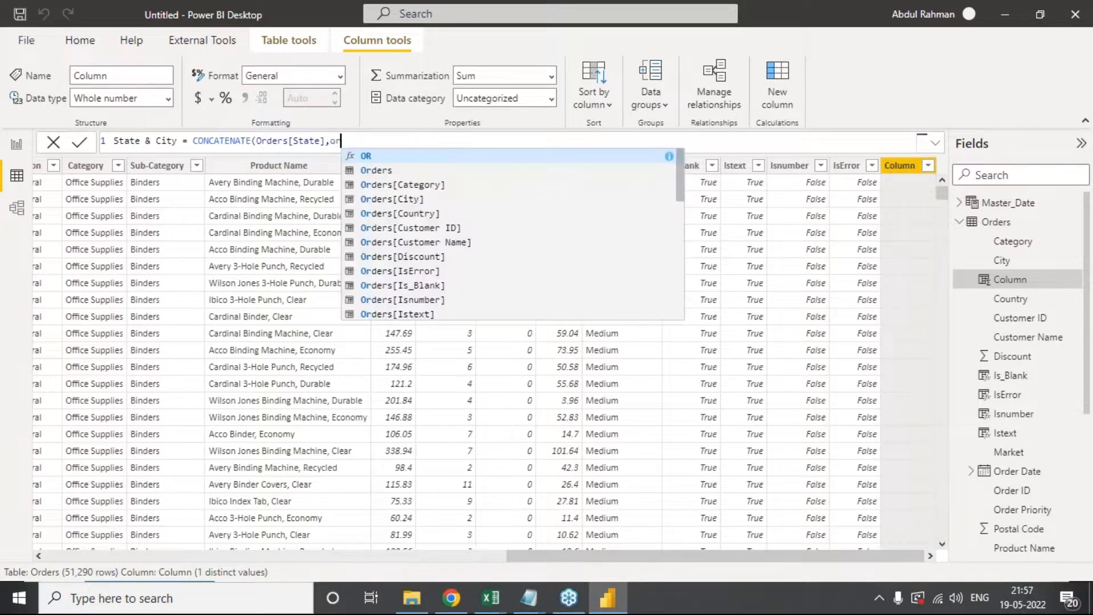
{"action": "key", "text": "BackSpace"}
{"action": "key", "text": "BackSpace"}
{"action": "key", "text": "BackSpace"}
{"action": "key", "text": "BackSpace"}
{"action": "key", "text": "BackSpace"}
{"action": "key", "text": "BackSpace"}
{"action": "key", "text": "BackSpace"}
{"action": "key", "text": "BackSpace"}
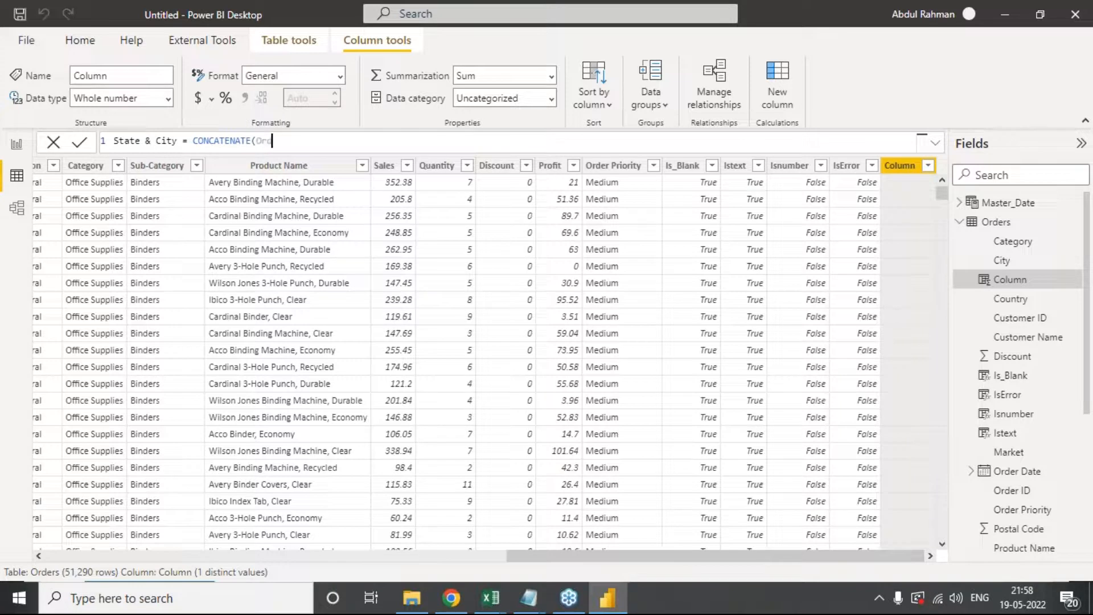
{"action": "type", "text": "("}
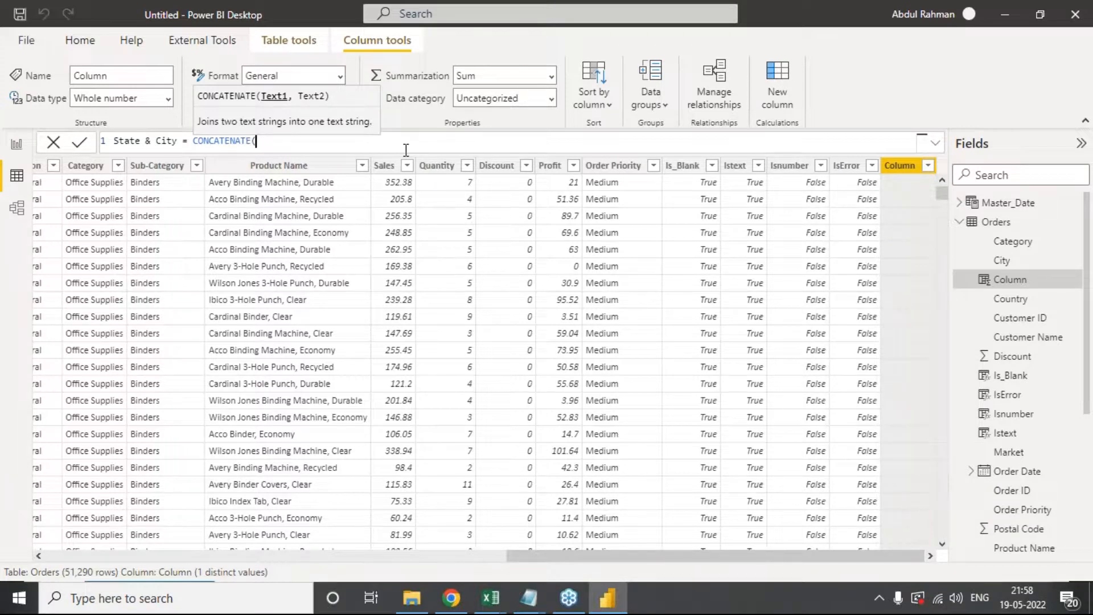
{"action": "key", "text": "BackSpace"}
{"action": "key", "text": "BackSpace"}
{"action": "key", "text": "BackSpace"}
{"action": "key", "text": "BackSpace"}
{"action": "key", "text": "BackSpace"}
{"action": "key", "text": "BackSpace"}
{"action": "key", "text": "BackSpace"}
{"action": "key", "text": "BackSpace"}
{"action": "key", "text": "BackSpace"}
{"action": "key", "text": "BackSpace"}
{"action": "key", "text": "BackSpace"}
{"action": "key", "text": "BackSpace"}
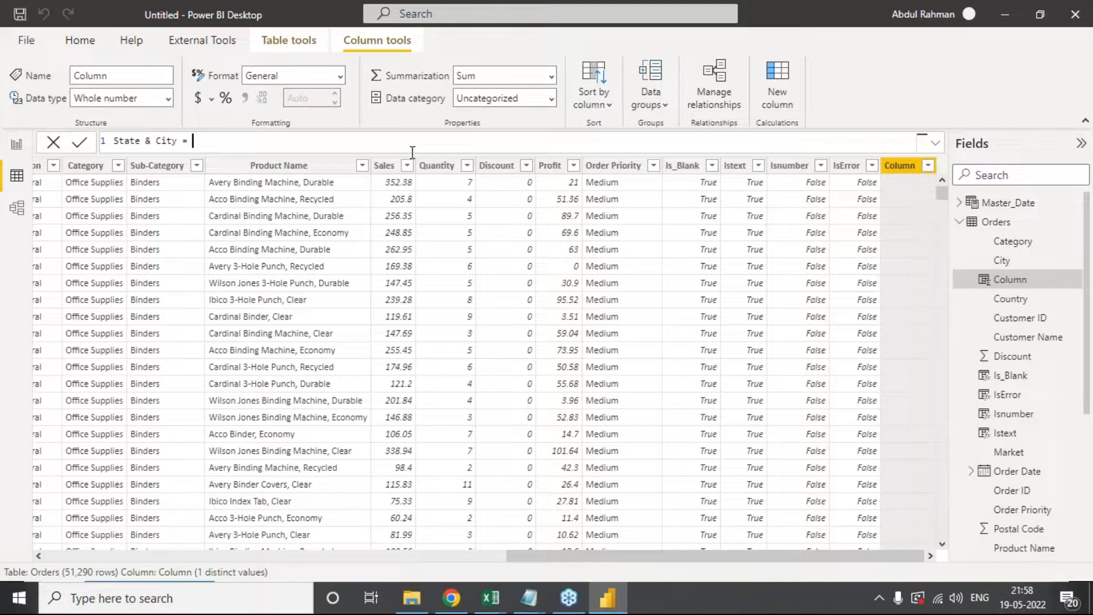
Step: Define State & City by joining the two columns with the ampersand operator: Orders[State]&Orders[City]
{"action": "type", "text": "crders[st"}
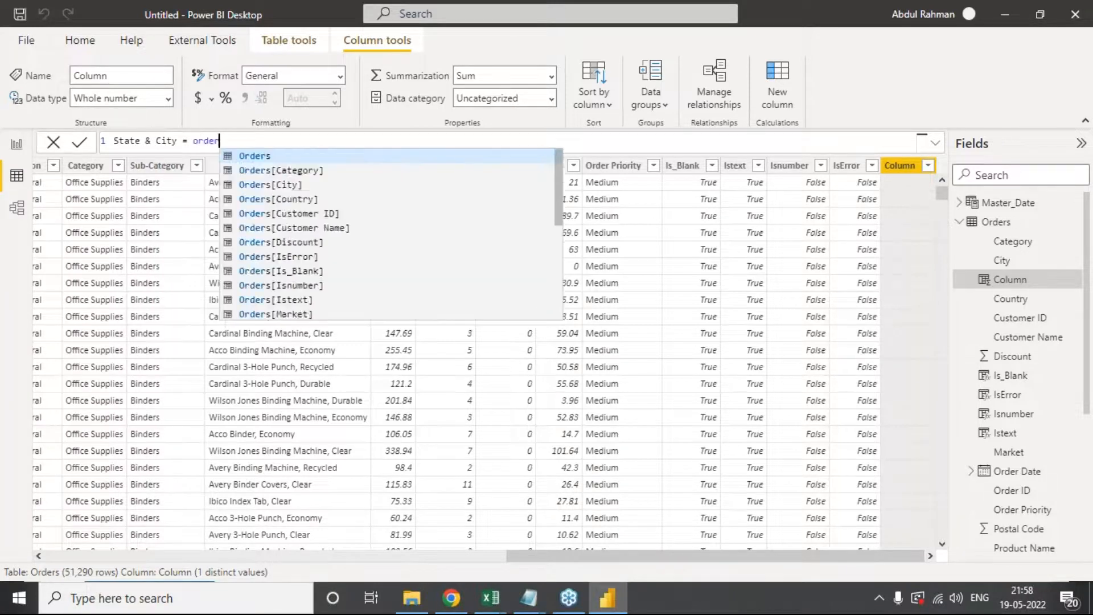
{"action": "key", "text": "Tab"}
{"action": "type", "text": "&"}
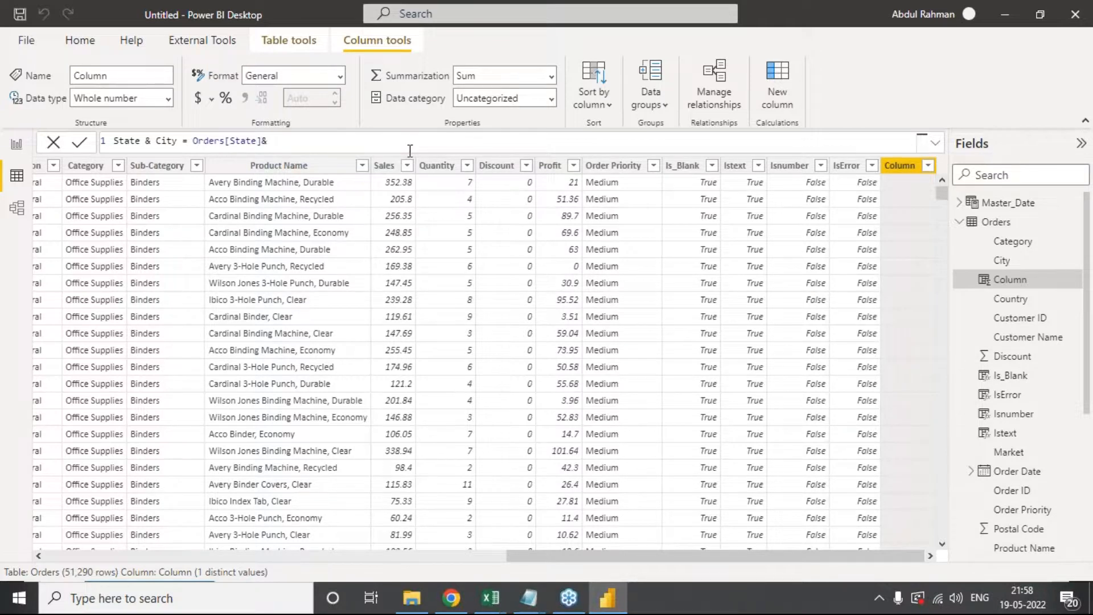
{"action": "type", "text": "orders[ci"}
{"action": "key", "text": "Tab"}
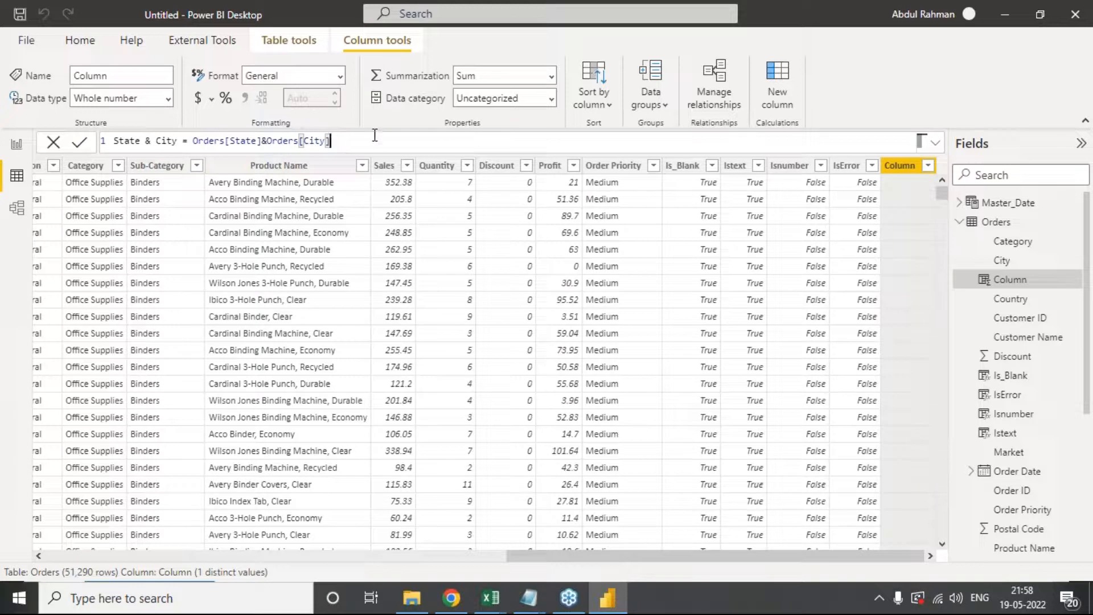
Step: Append &Orders[Product Name] to the State & City formula and commit it
{"action": "type", "text": "&"}
{"action": "type", "text": "product"}
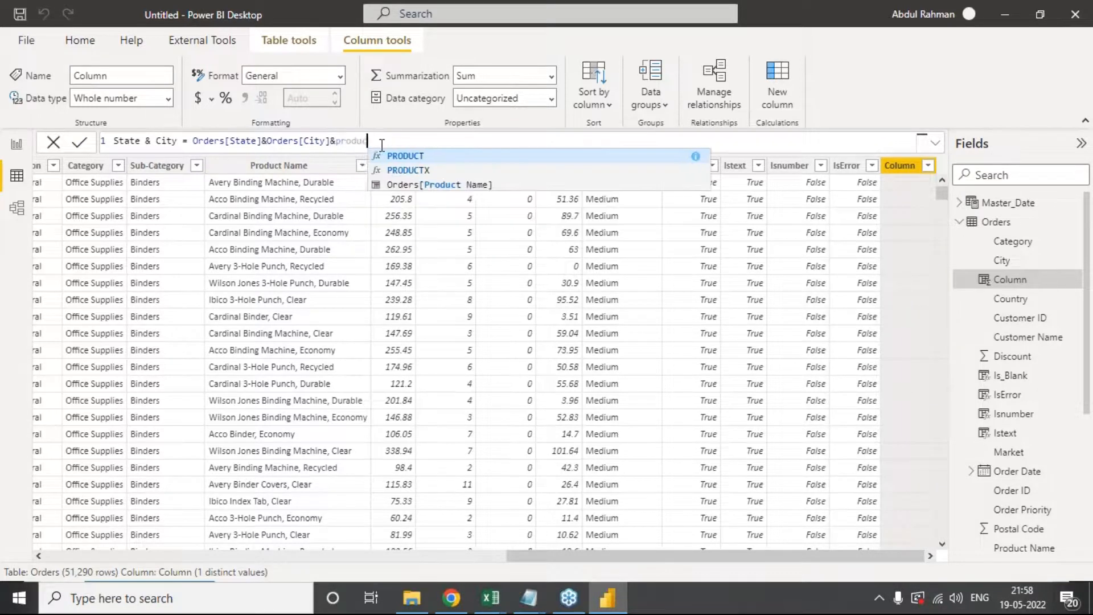
{"action": "key", "text": "Tab"}
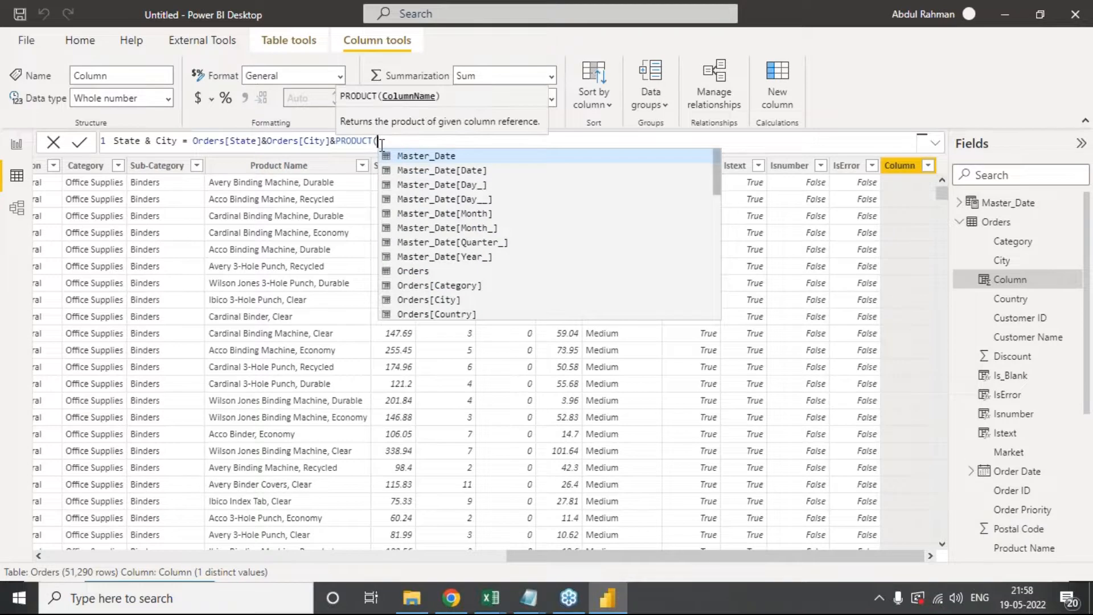
{"action": "key", "text": "BackSpace"}
{"action": "key", "text": "BackSpace"}
{"action": "key", "text": "BackSpace"}
{"action": "key", "text": "BackSpace"}
{"action": "key", "text": "BackSpace"}
{"action": "key", "text": "BackSpace"}
{"action": "key", "text": "BackSpace"}
{"action": "key", "text": "BackSpace"}
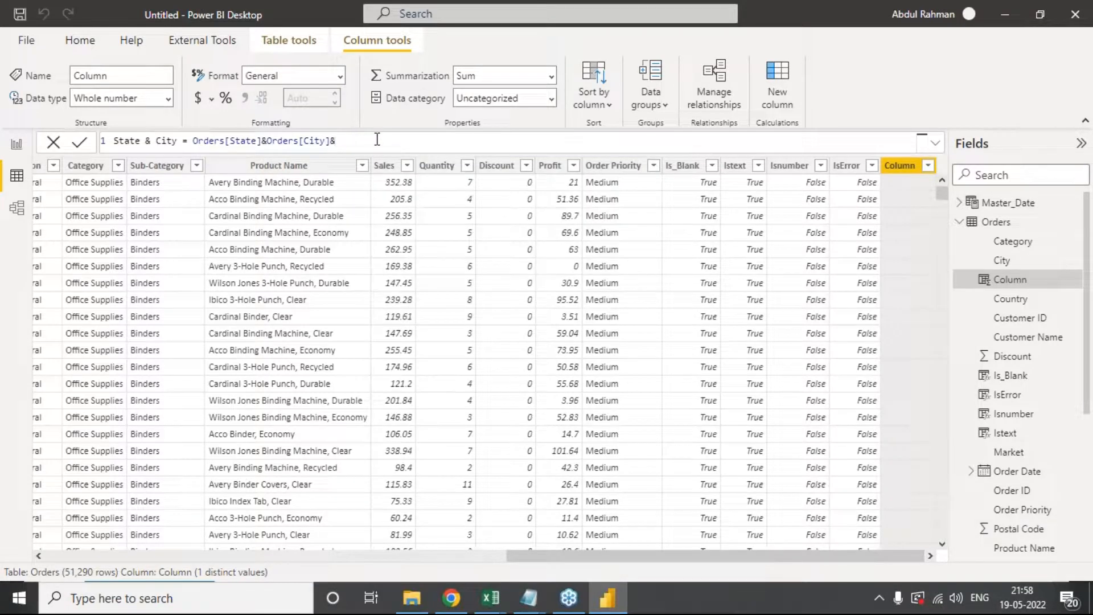
{"action": "type", "text": "produc"}
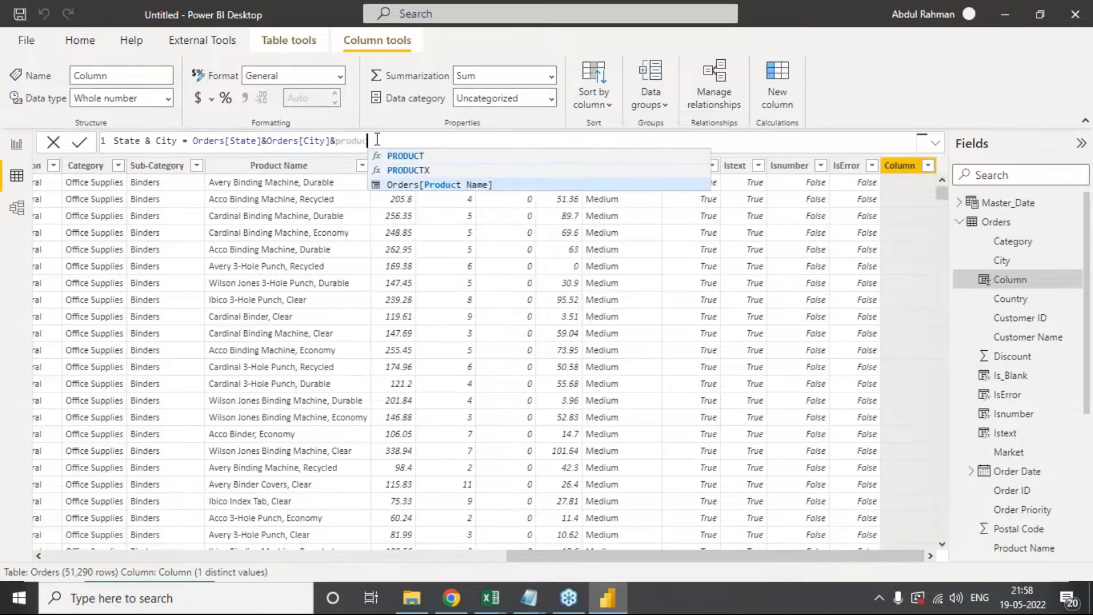
{"action": "key", "text": "Tab"}
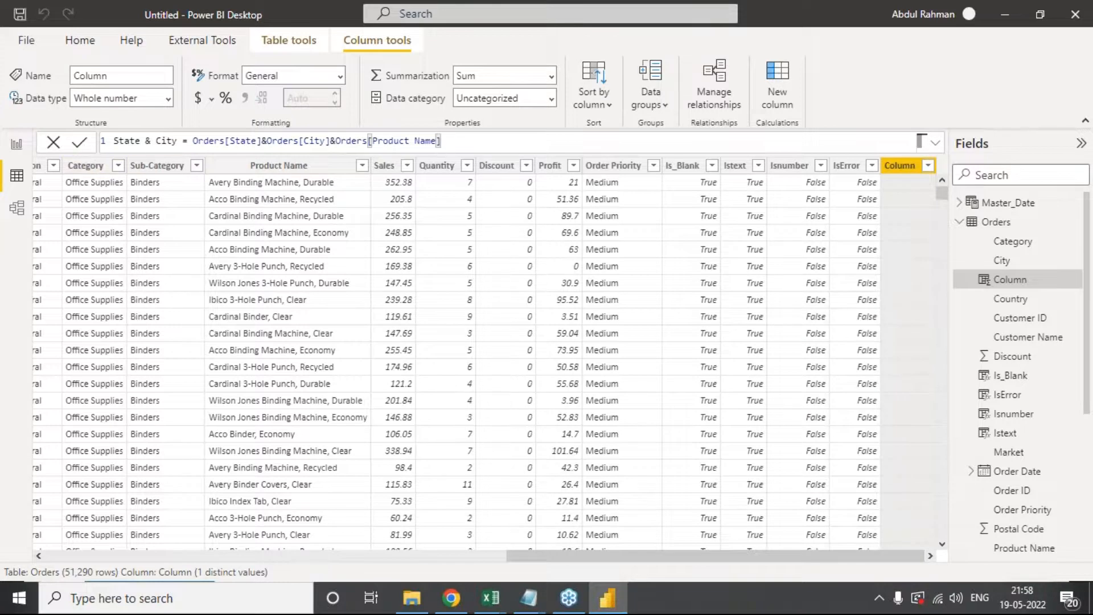
{"action": "left_click", "coordinate": [80, 142]}
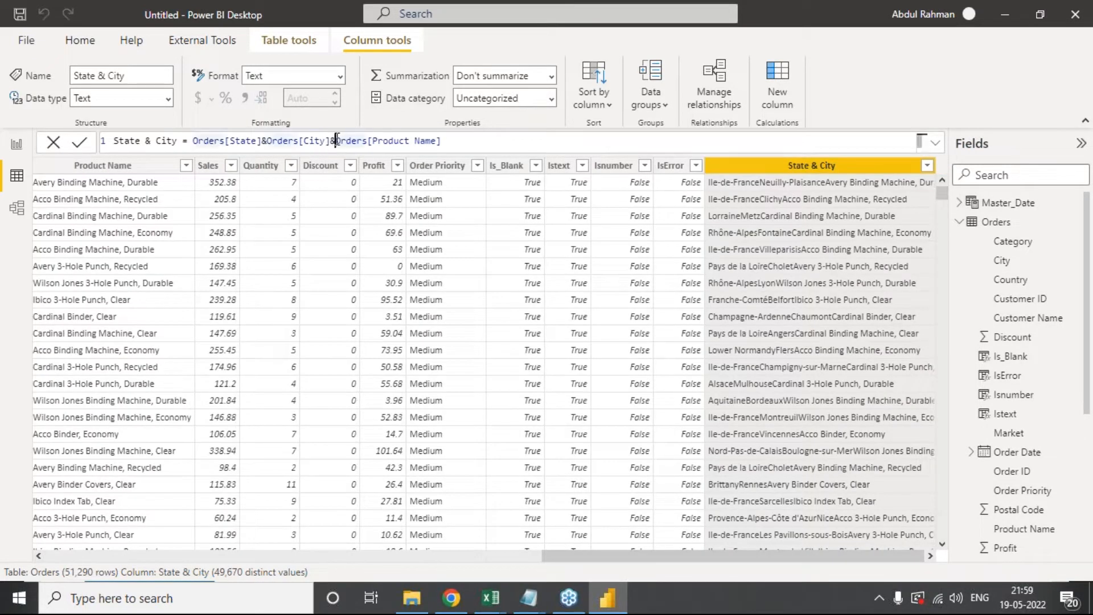
Step: Remove &Orders[Product Name] from the State & City formula and commit the column as Orders[State]&Orders[City]
{"action": "left_click_drag", "start_coordinate": [331, 141], "coordinate": [542, 160]}
{"action": "key", "text": "BackSpace"}
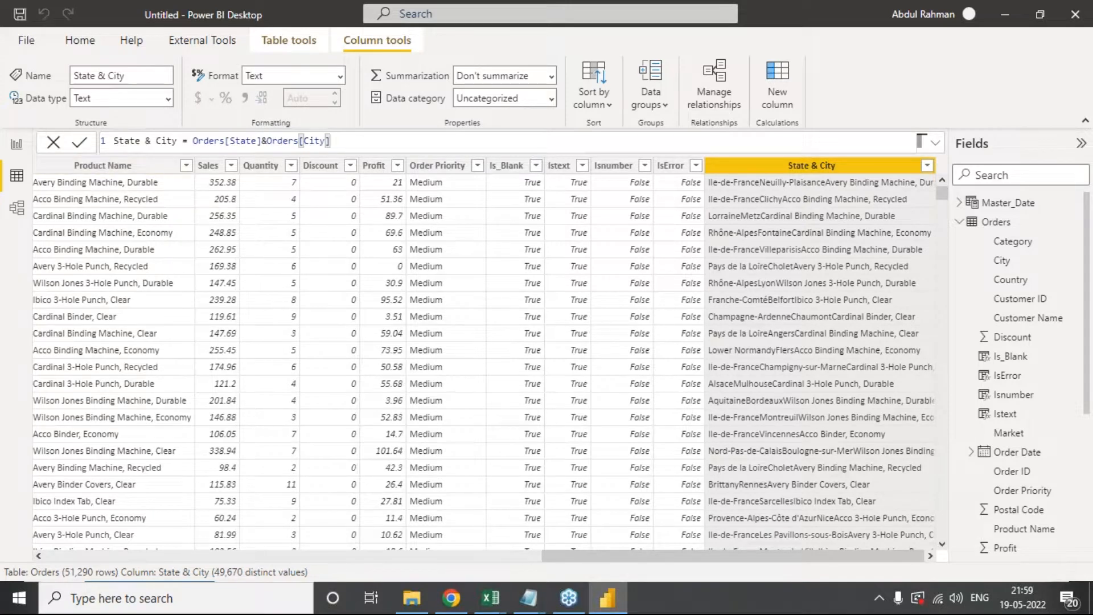
{"action": "left_click", "coordinate": [80, 141]}
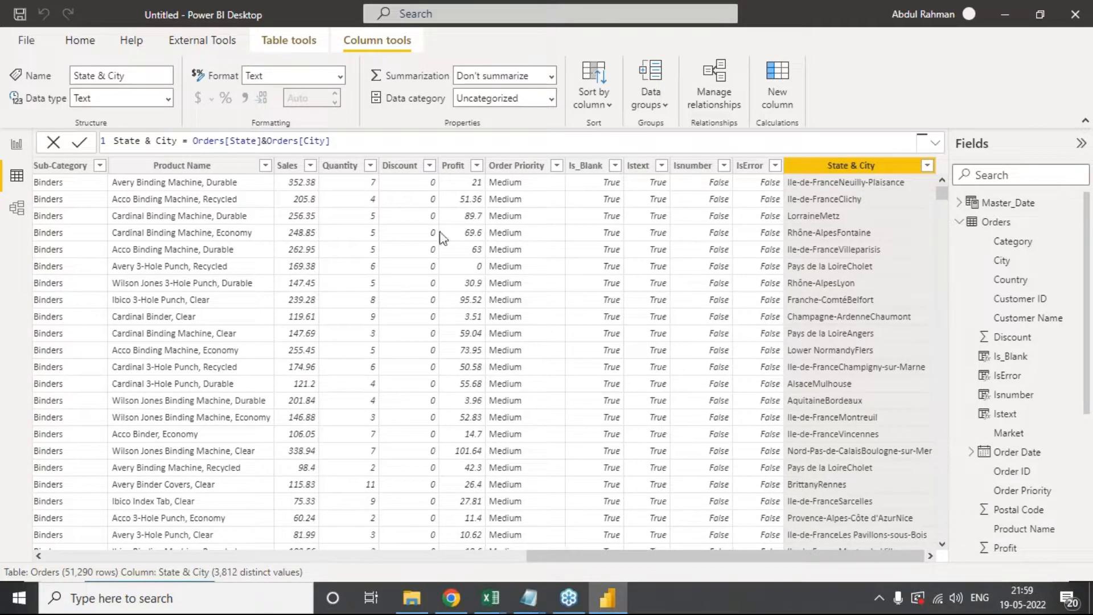
Step: Insert a quoted space between Orders[State] and Orders[City] in the State & City formula, widen it to three spaces, and commit the formula
{"action": "left_click", "coordinate": [266, 140]}
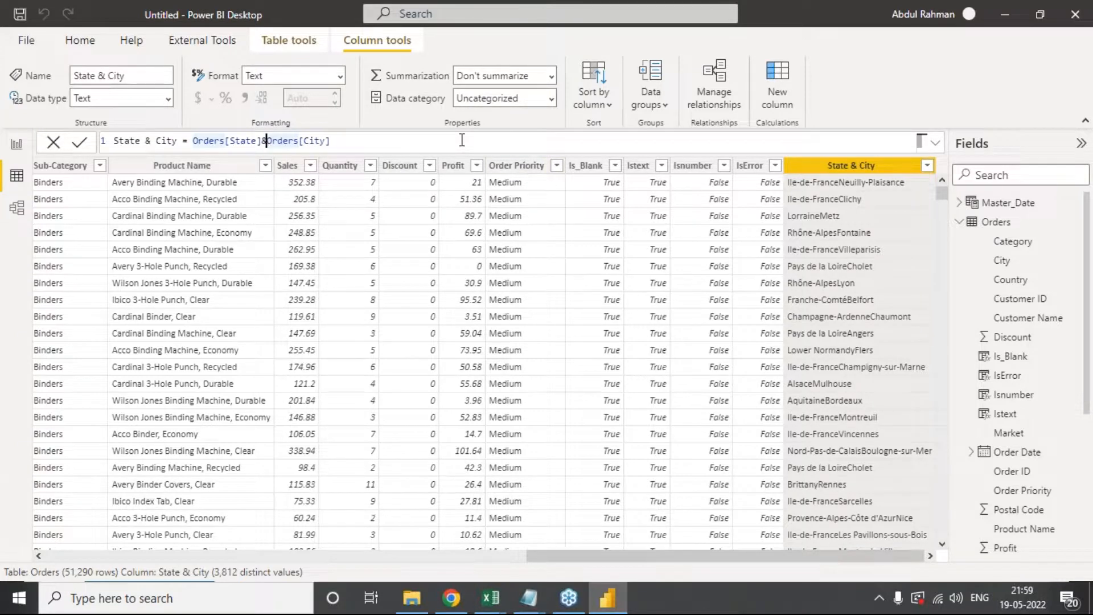
{"action": "type", "text": "\" \""}
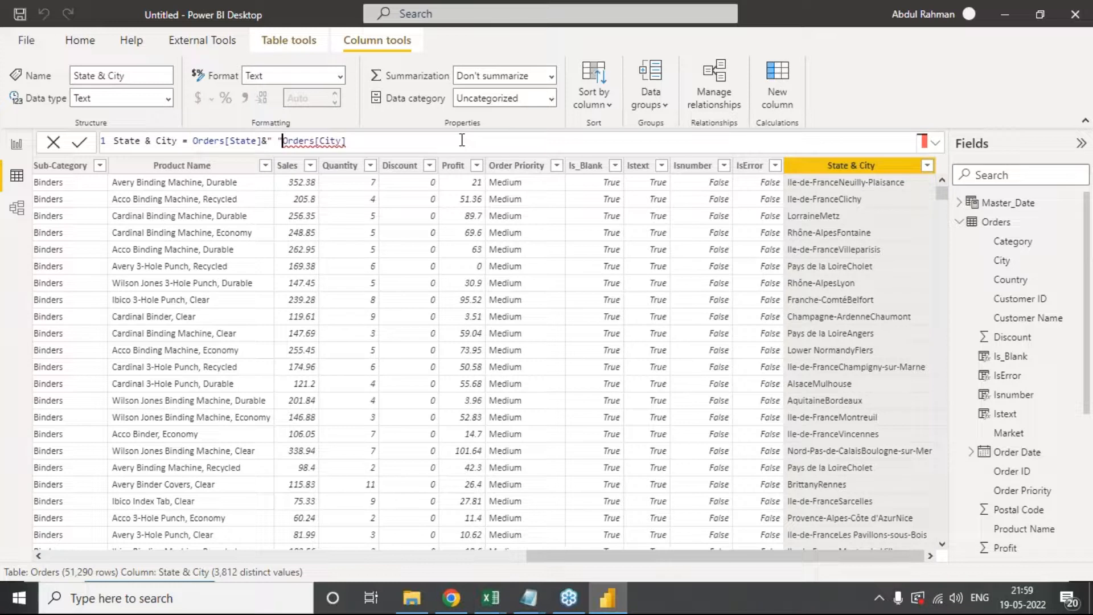
{"action": "type", "text": "&"}
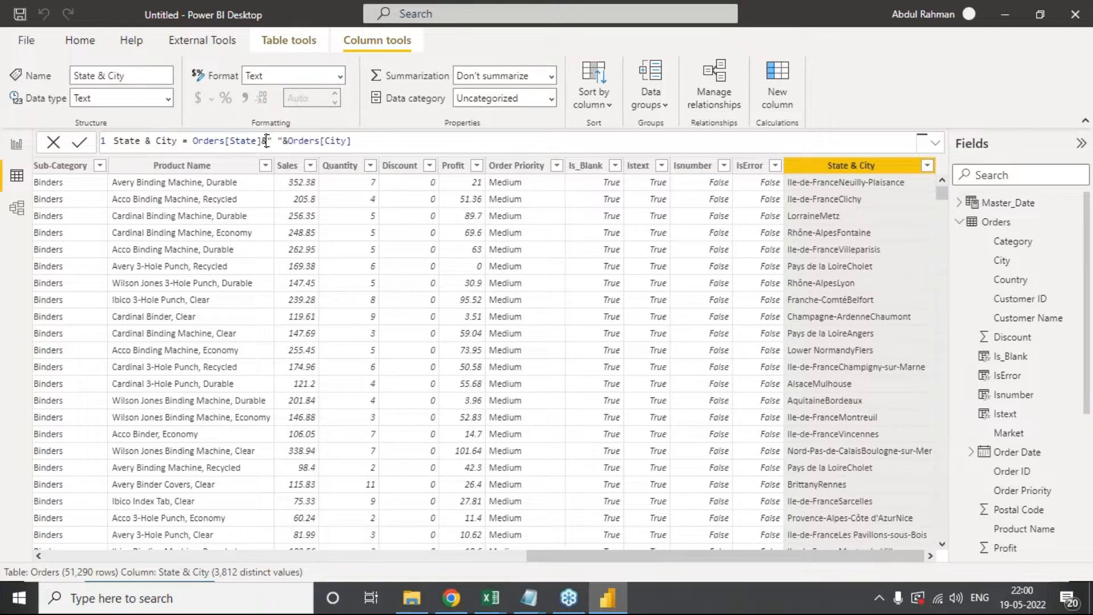
{"action": "left_click", "coordinate": [80, 144]}
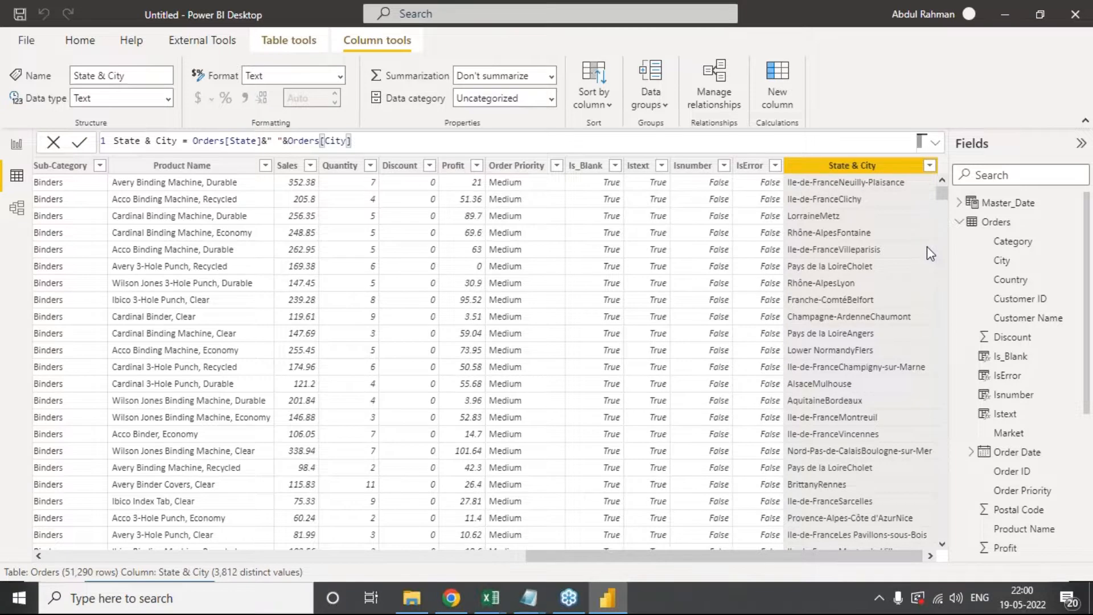
{"action": "left_click", "coordinate": [274, 146]}
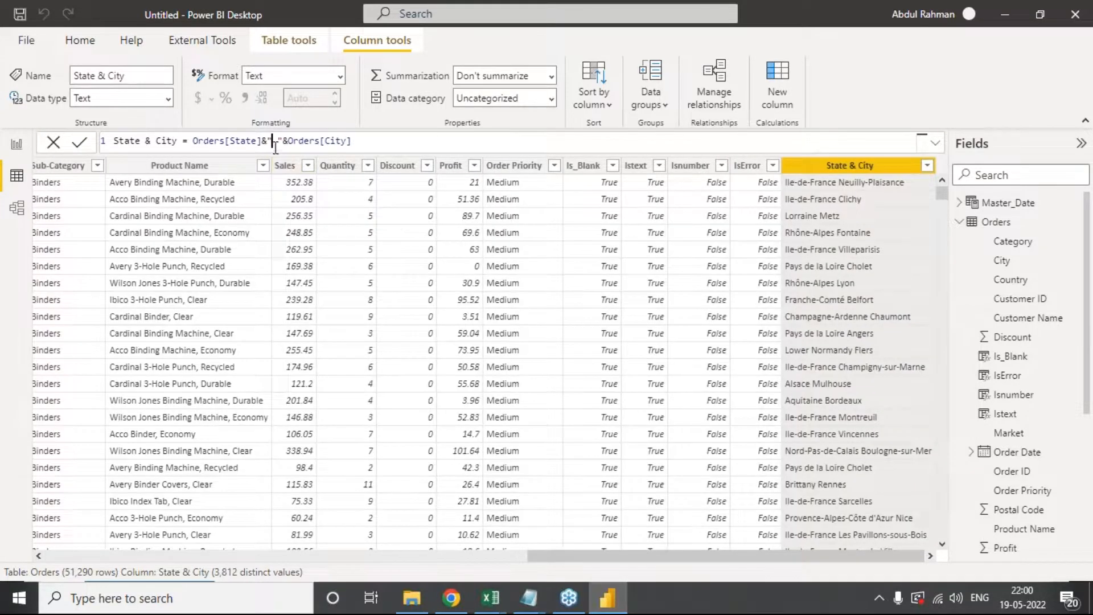
{"action": "left_click", "coordinate": [80, 143]}
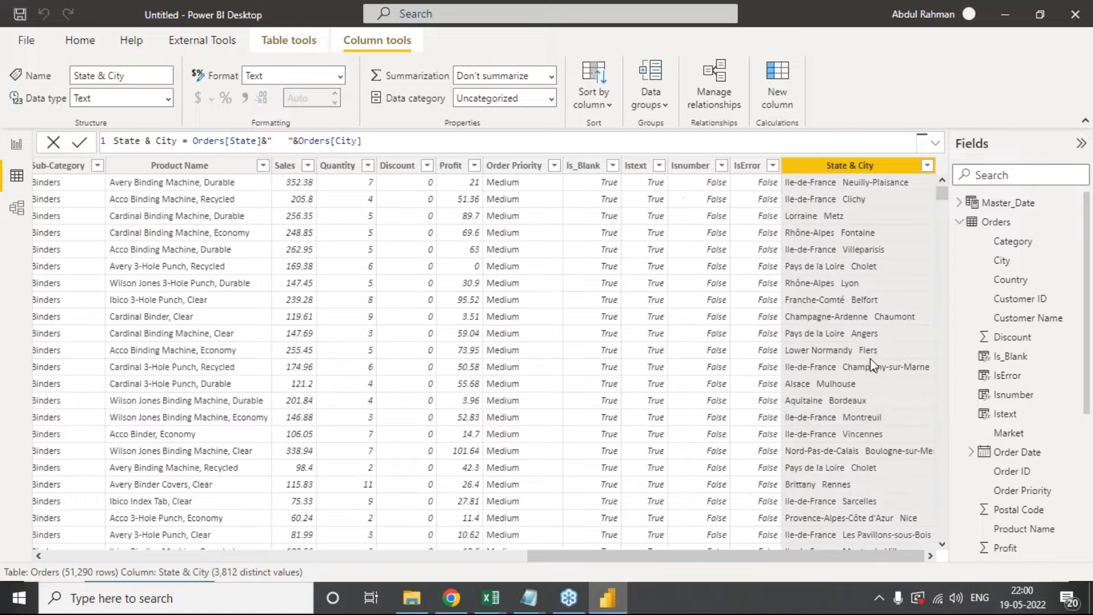
Step: Append &Orders[Segment] to the end of the State & City formula
{"action": "left_click", "coordinate": [411, 141]}
{"action": "type", "text": "&Product"}
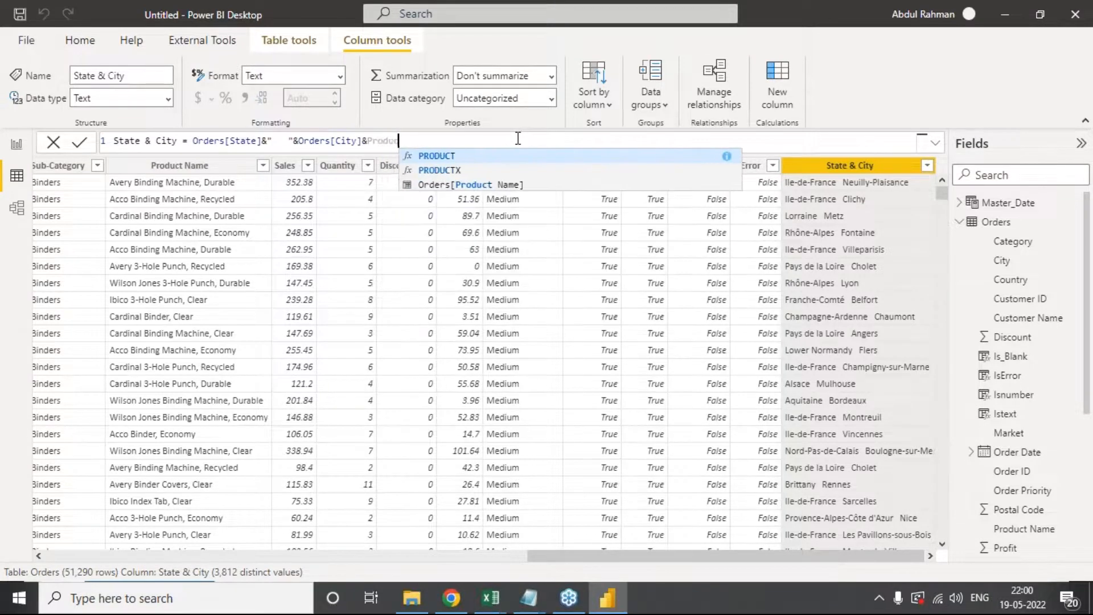
{"action": "key", "text": "Down"}
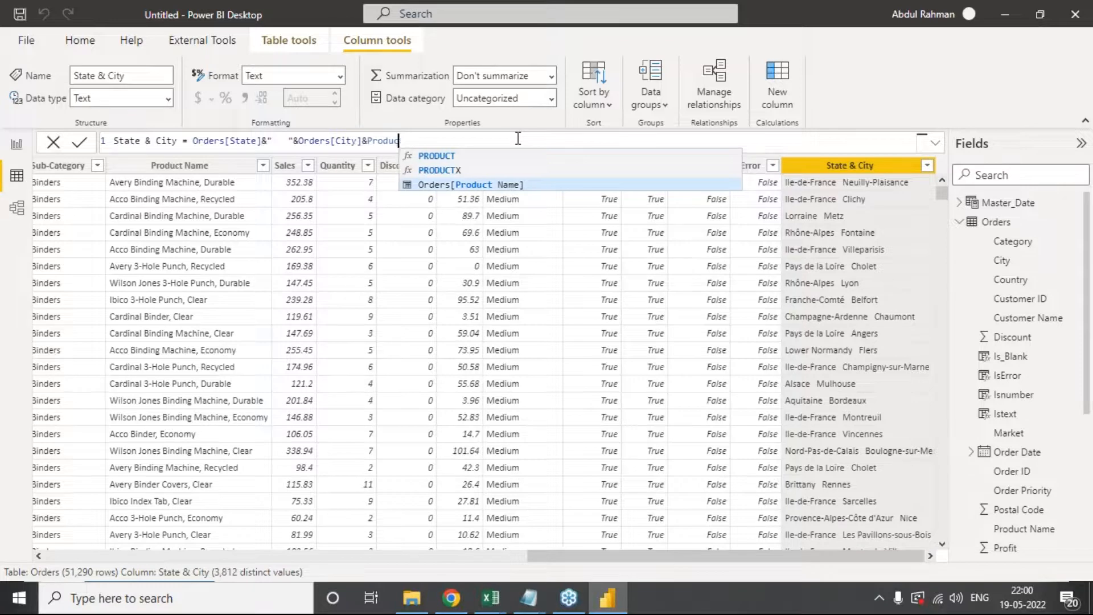
{"action": "key", "text": "BackSpace"}
{"action": "key", "text": "BackSpace"}
{"action": "key", "text": "BackSpace"}
{"action": "key", "text": "BackSpace"}
{"action": "key", "text": "BackSpace"}
{"action": "key", "text": "BackSpace"}
{"action": "key", "text": "BackSpace"}
{"action": "type", "text": "Seg"}
{"action": "key", "text": "Tab"}
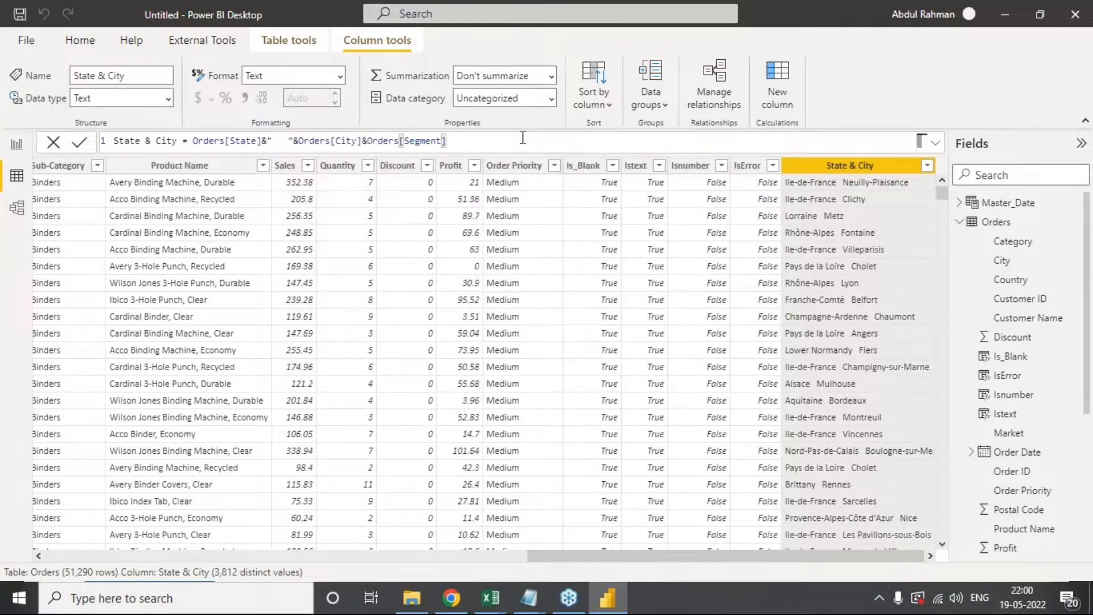
Step: Insert a quoted single space joined with & before Orders[Segment] in the State & City formula and commit it
{"action": "left_click", "coordinate": [369, 143]}
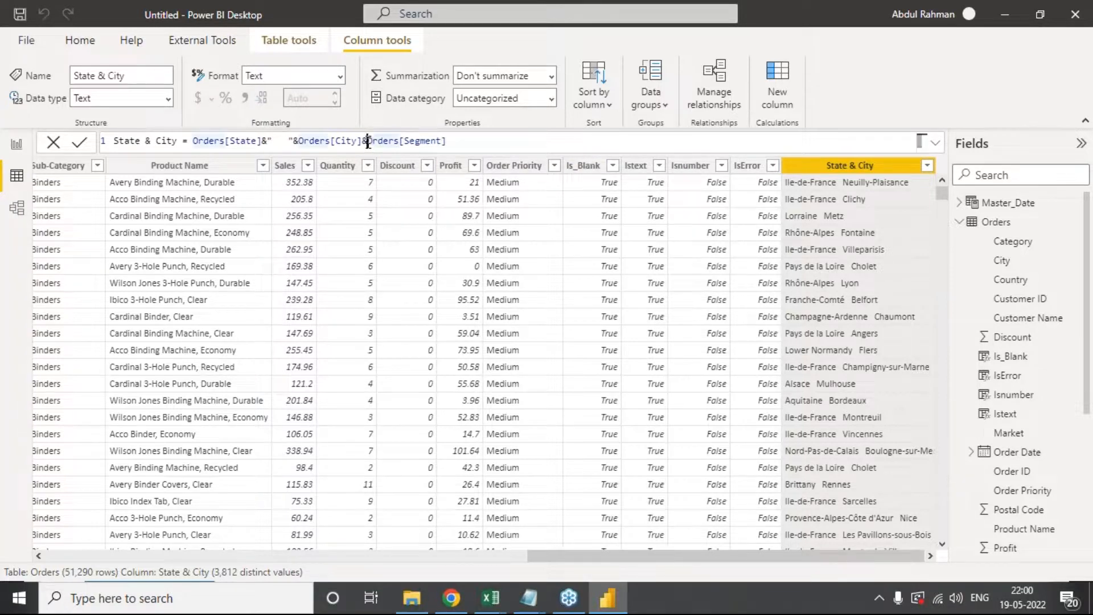
{"action": "type", "text": "\" "}
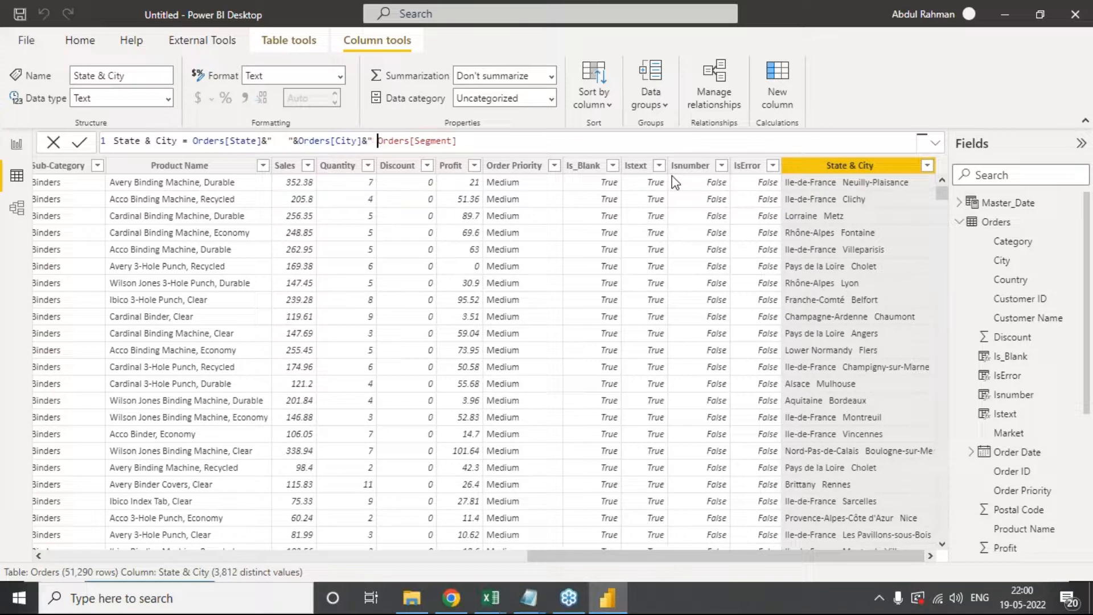
{"action": "type", "text": "\""}
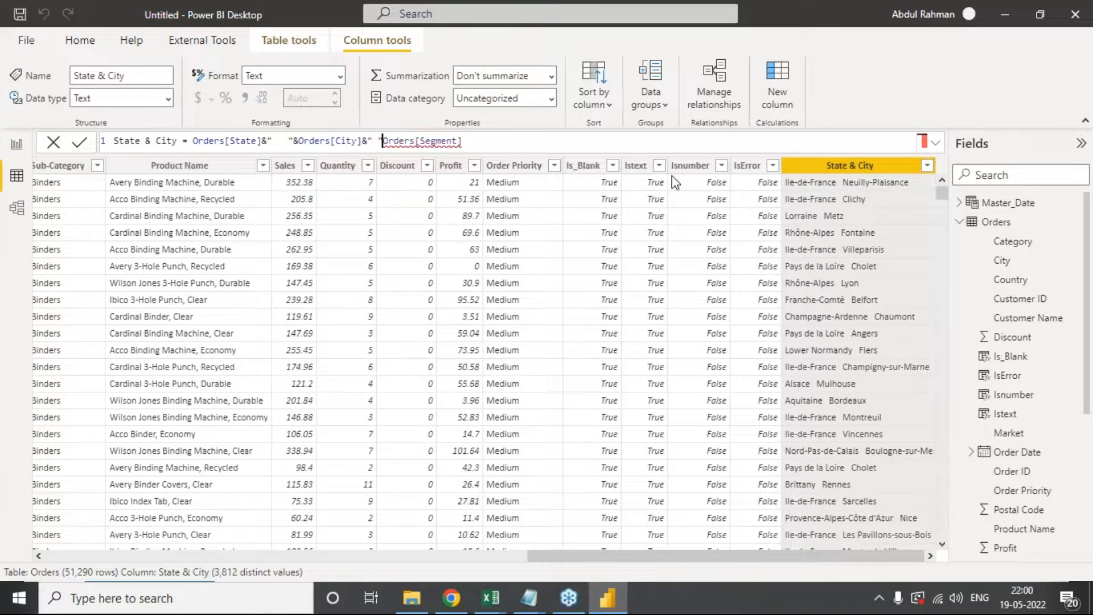
{"action": "type", "text": "&"}
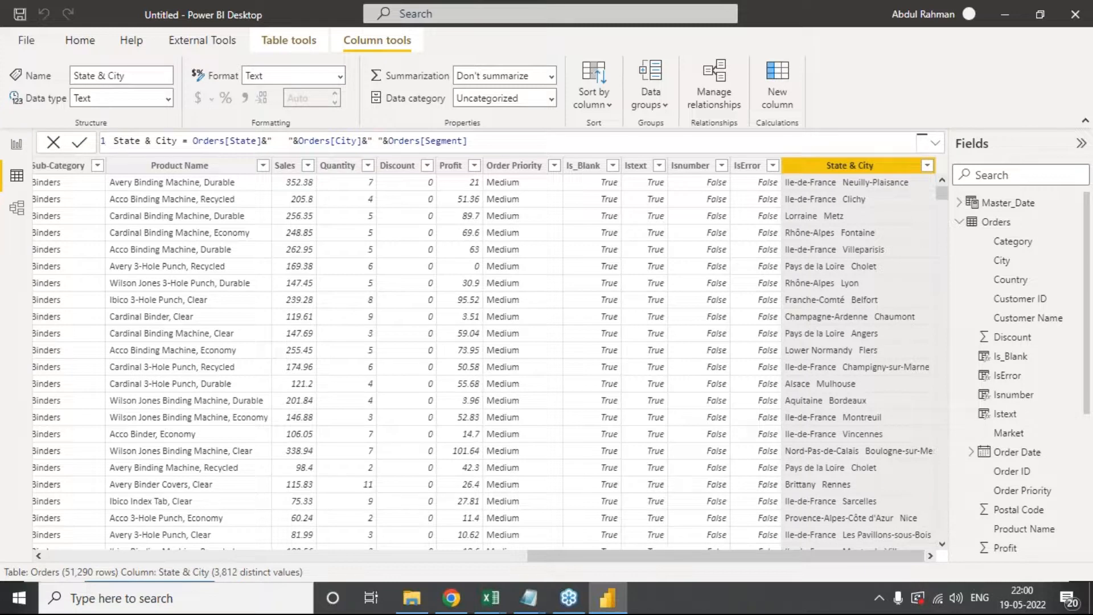
{"action": "key", "text": "Return"}
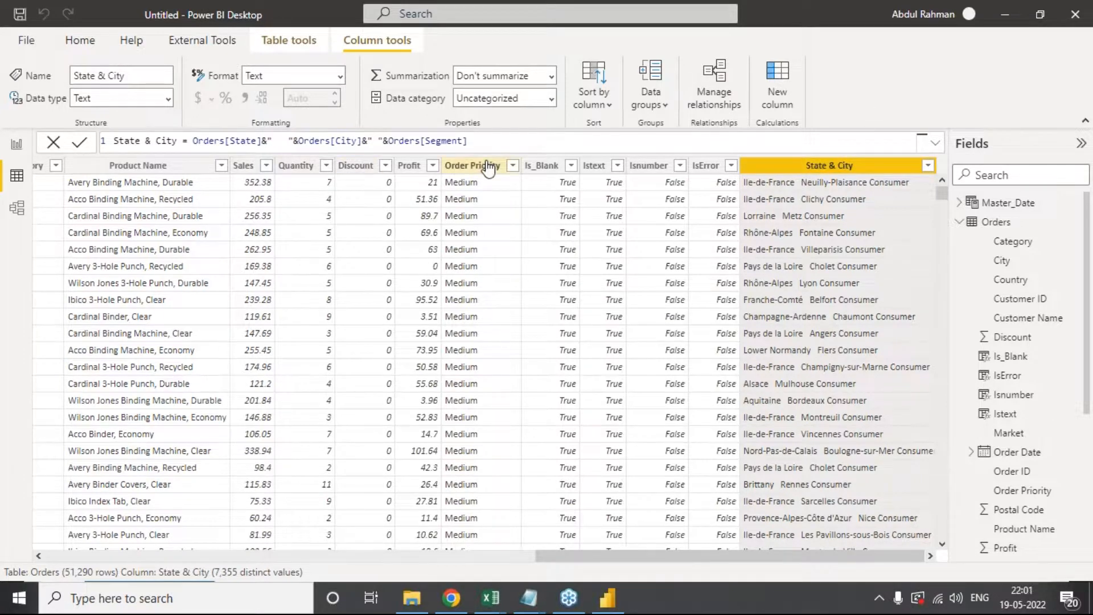
Step: Check the text functions on the DAX Function Types slide, page back to slide 26, and return to Power BI
{"action": "key", "text": "alt+Tab"}
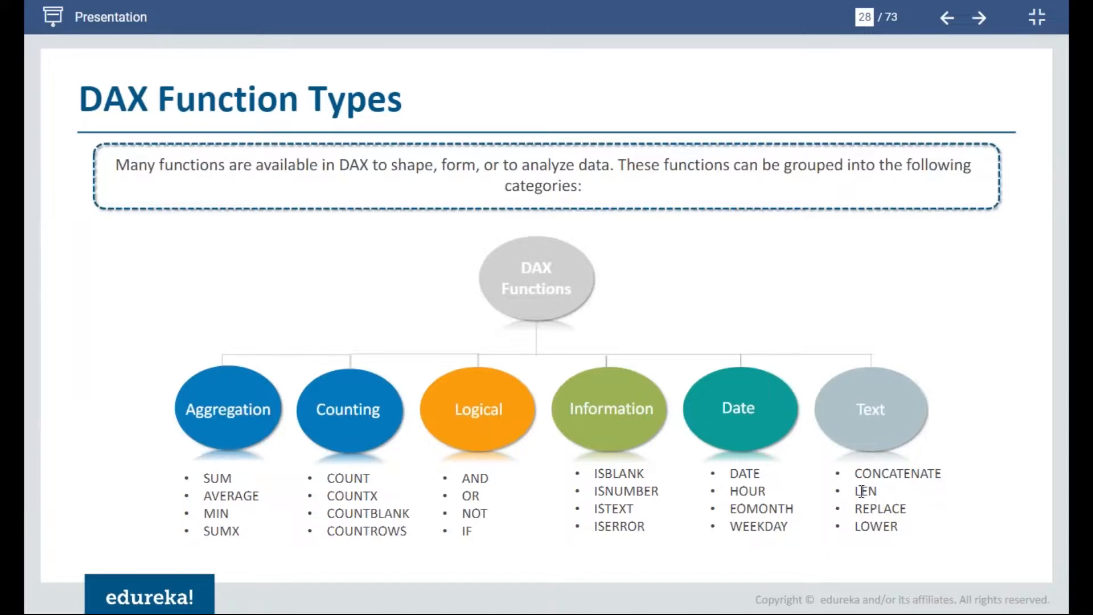
{"action": "key", "text": "Left"}
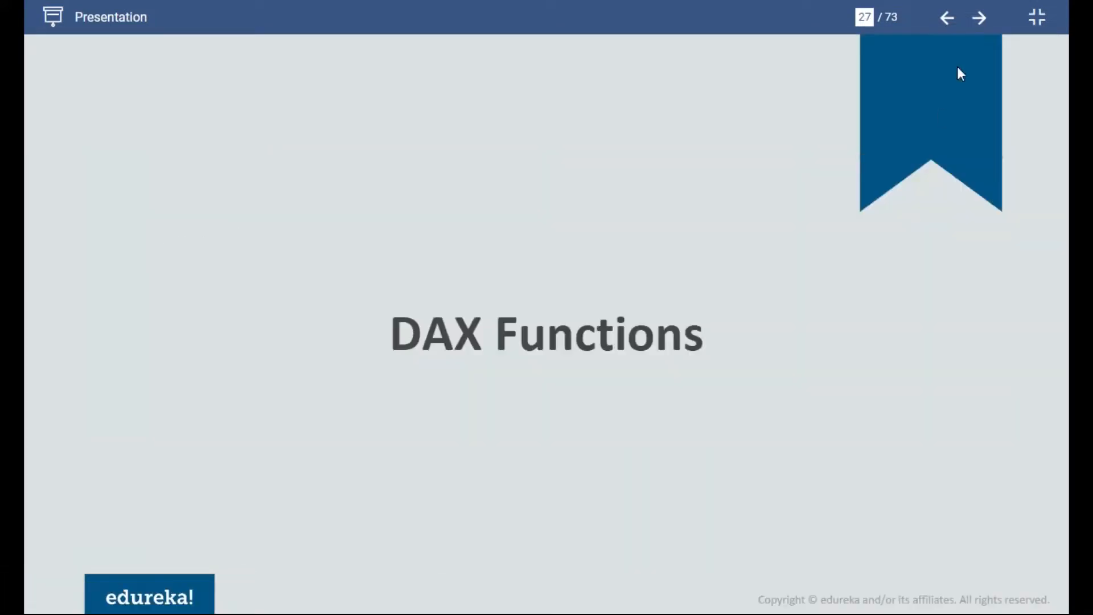
{"action": "left_click", "coordinate": [947, 18]}
{"action": "key", "text": "alt+Tab"}
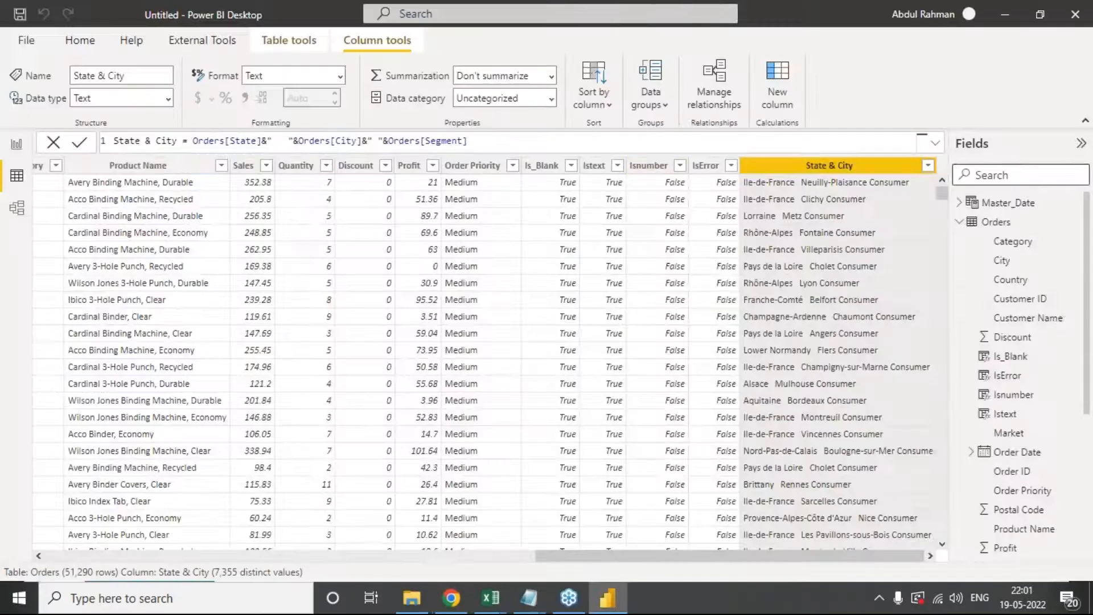
Step: Add a new calculated column to the Orders table and start its formula with the LEN function
{"action": "right_click", "coordinate": [827, 167]}
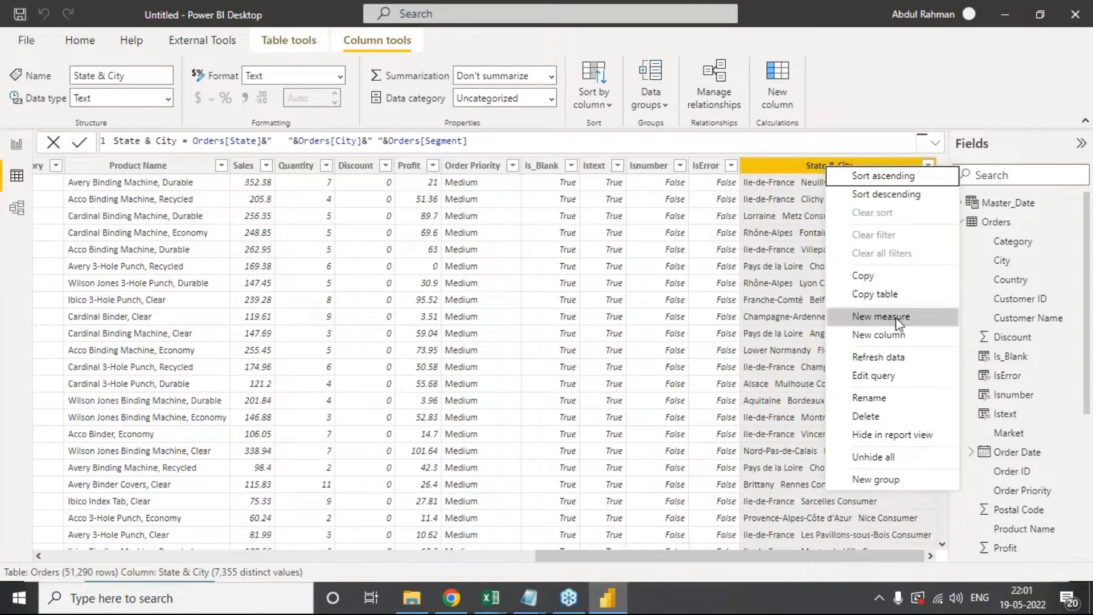
{"action": "left_click", "coordinate": [897, 336]}
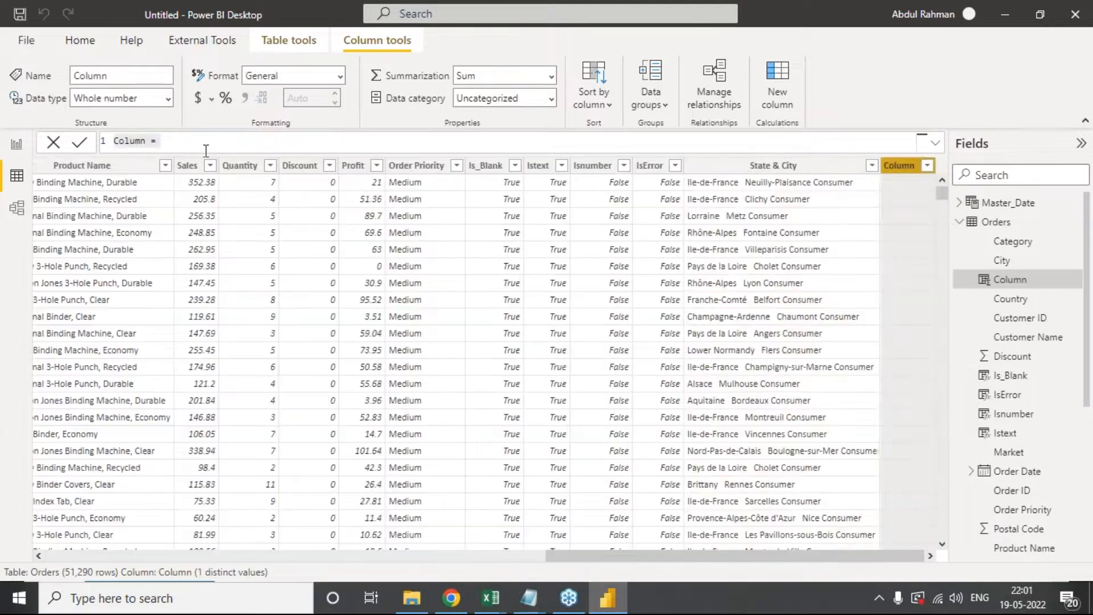
{"action": "left_click", "coordinate": [188, 140]}
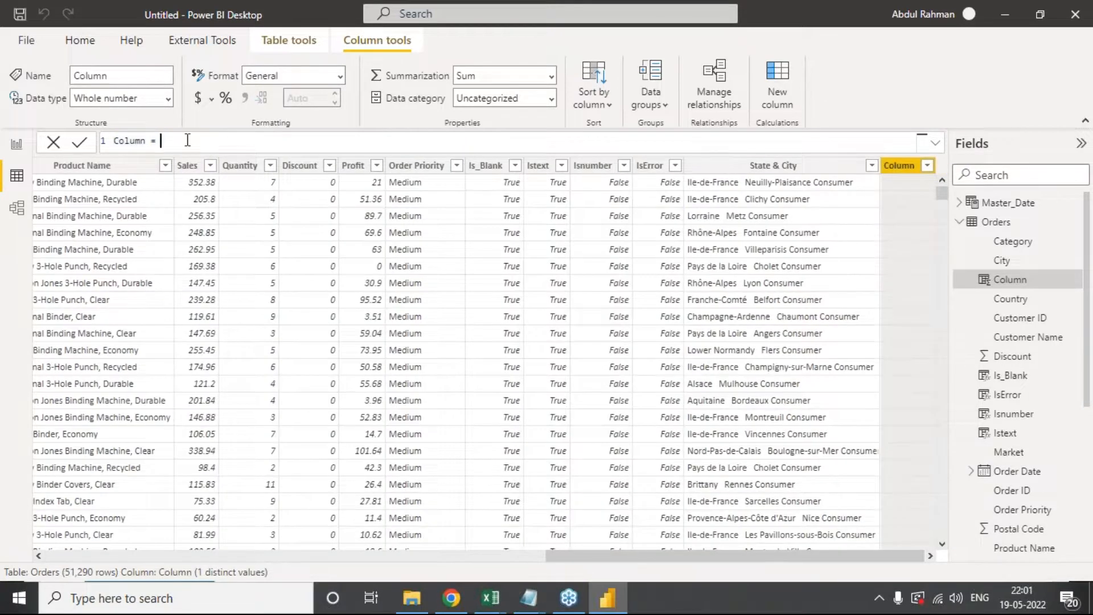
{"action": "type", "text": "len"}
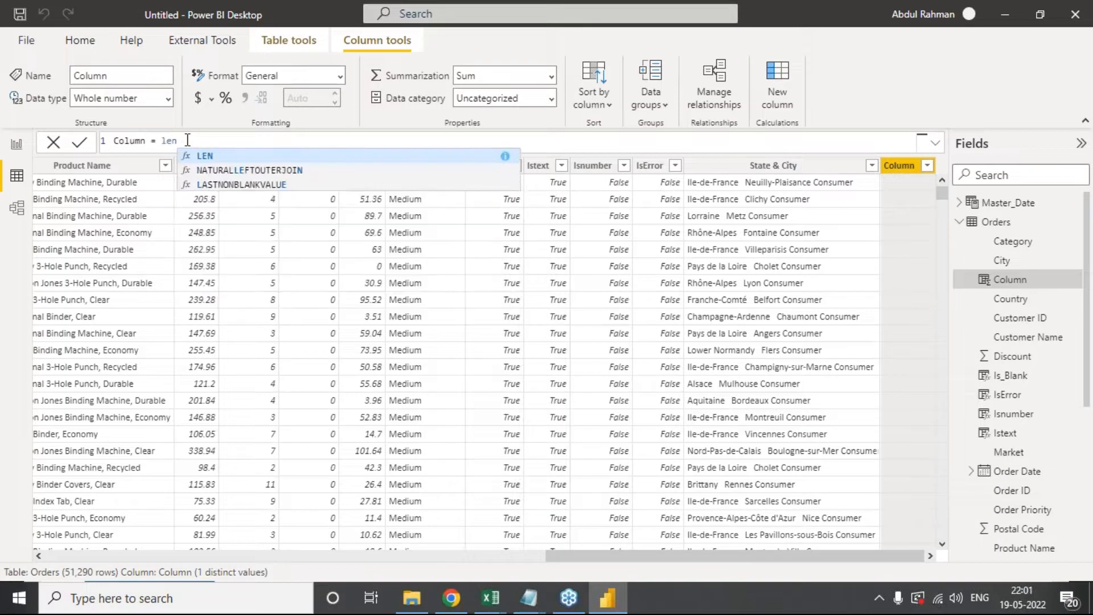
{"action": "key", "text": "Tab"}
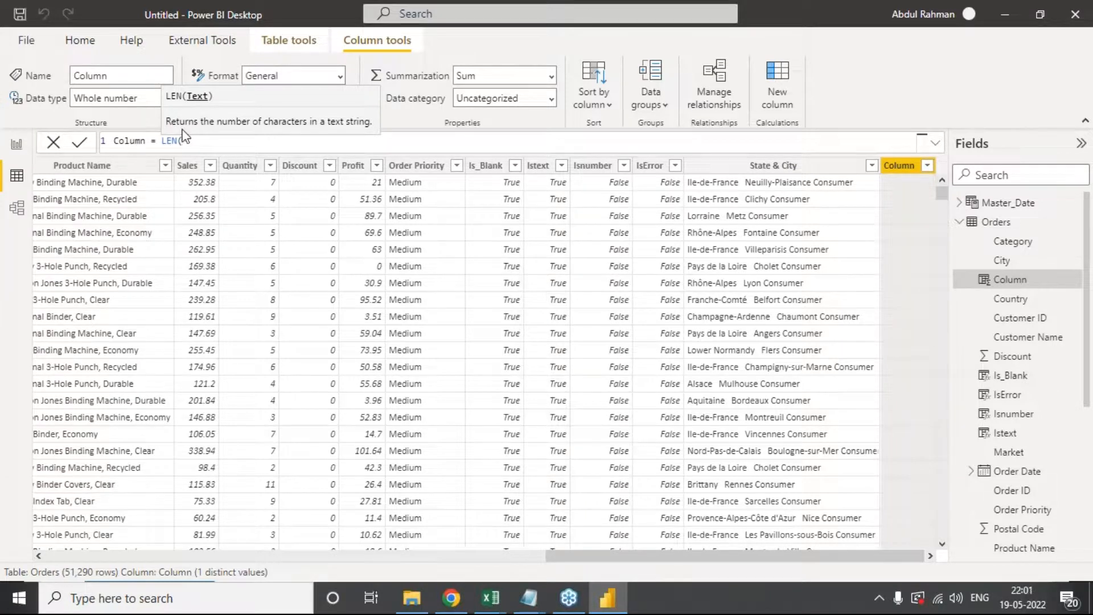
{"action": "type", "text": "Post"}
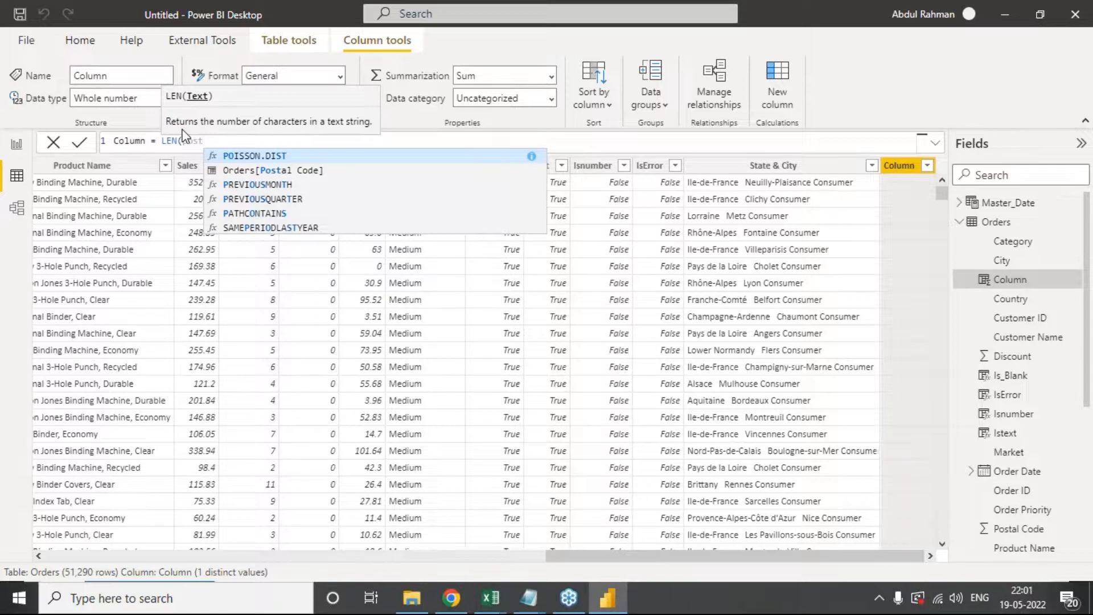
{"action": "key", "text": "BackSpace"}
{"action": "key", "text": "BackSpace"}
{"action": "key", "text": "BackSpace"}
{"action": "key", "text": "BackSpace"}
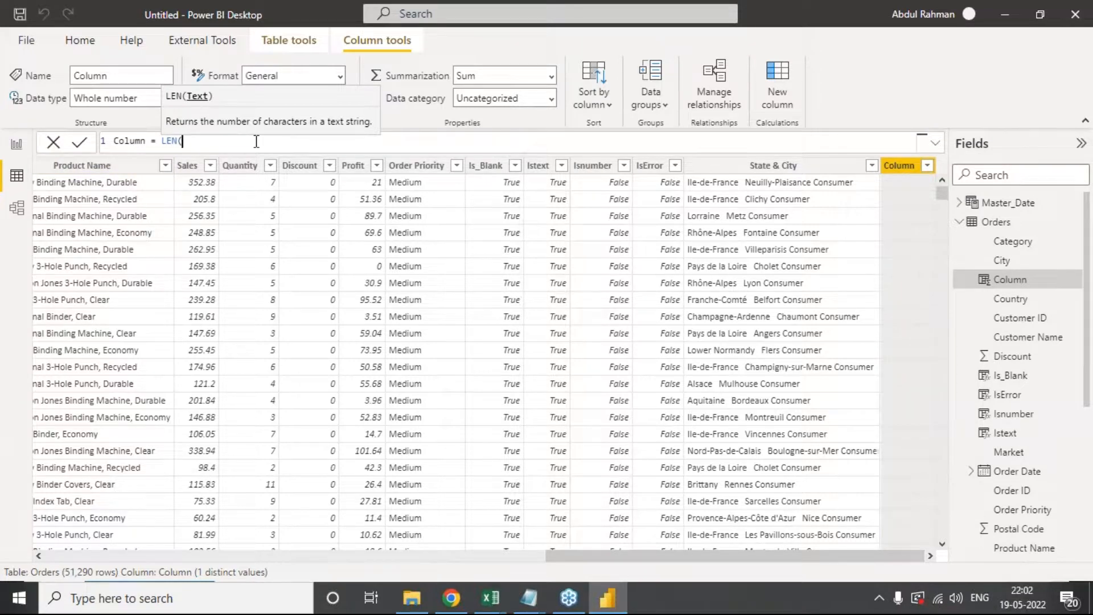
Step: Enter Orders[Postal Code] as the argument of LEN and close the parenthesis
{"action": "type", "text": "post"}
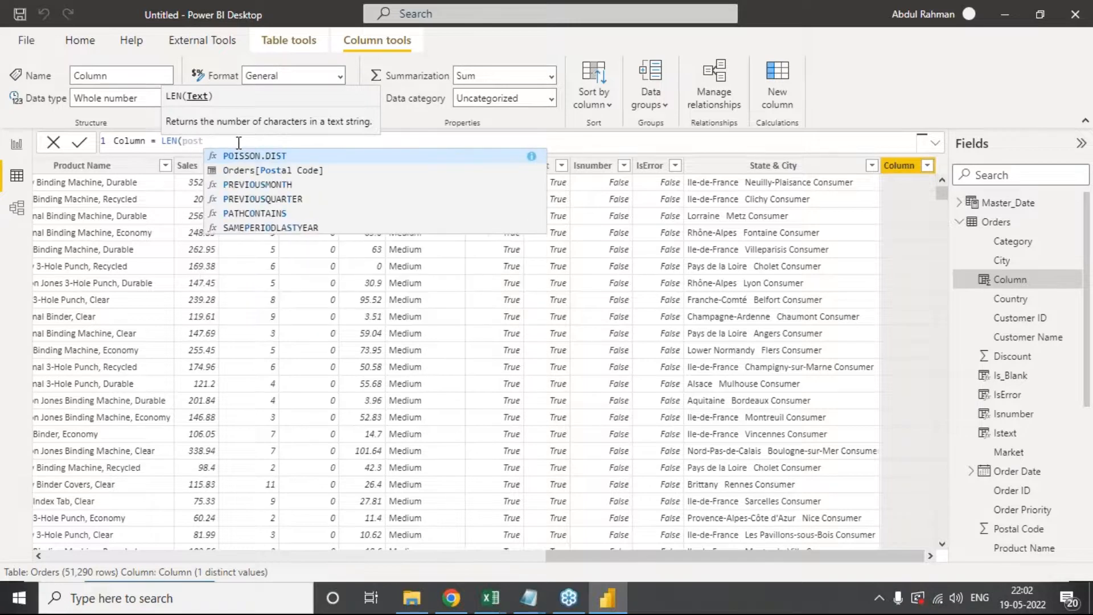
{"action": "key", "text": "Down"}
{"action": "key", "text": "Tab"}
{"action": "type", "text": ")"}
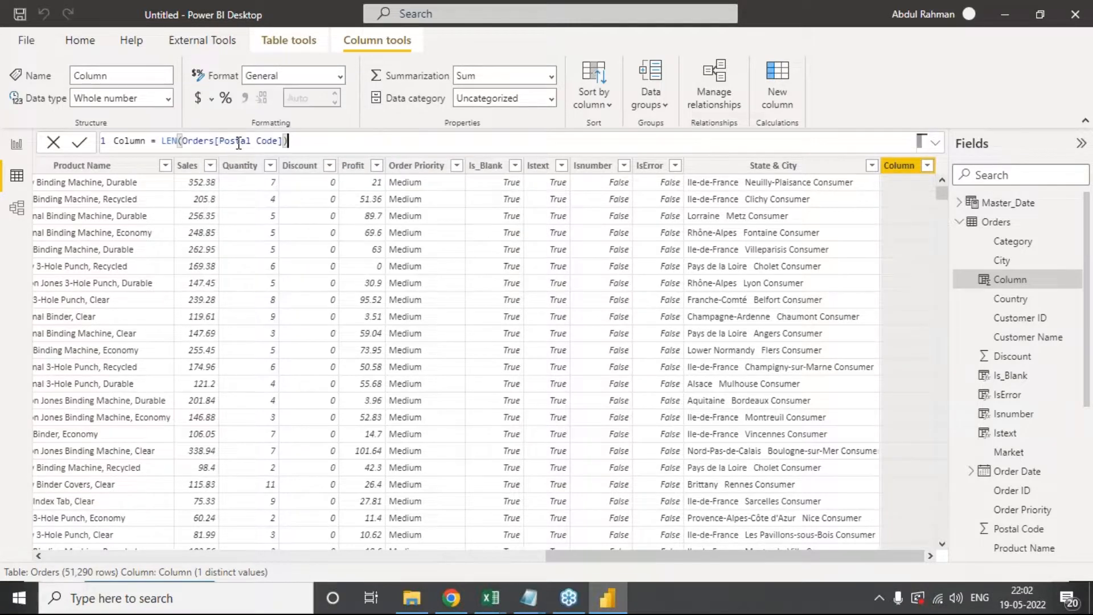
Step: Rename the new column Length of Postal Code in its formula and commit it
{"action": "key", "text": "Home"}
{"action": "key", "text": "ctrl+shift+Right"}
{"action": "type", "text": "Length of "}
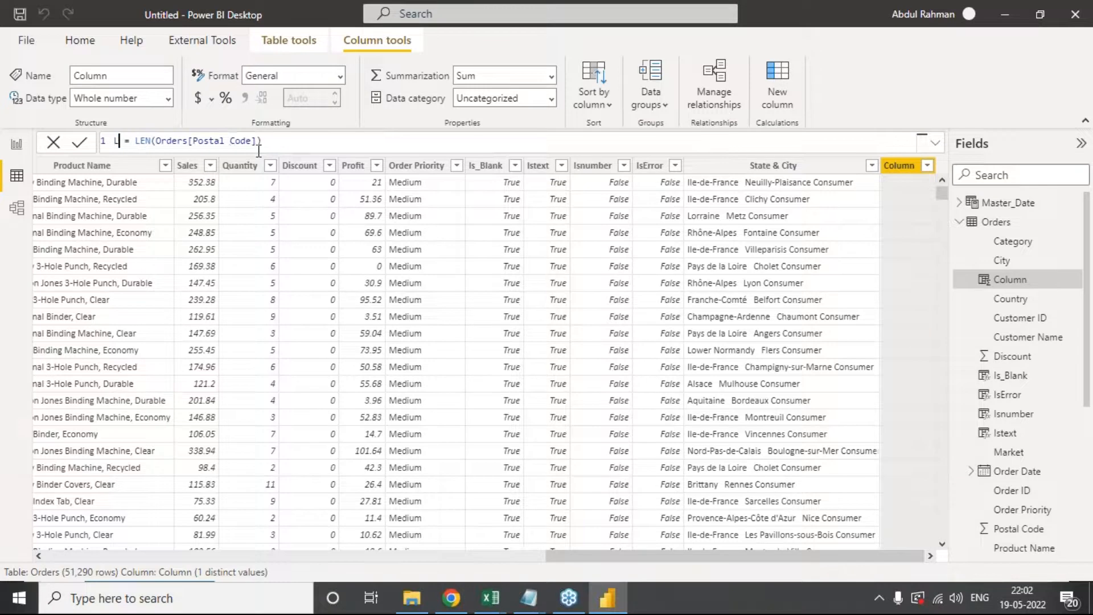
{"action": "type", "text": "Postal Code"}
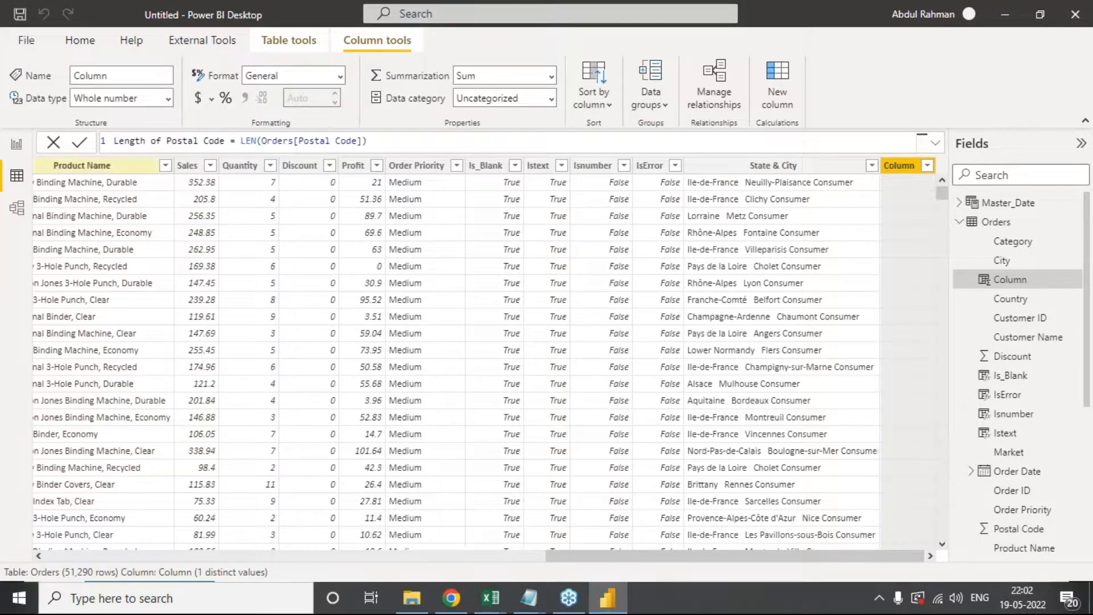
{"action": "key", "text": "Return"}
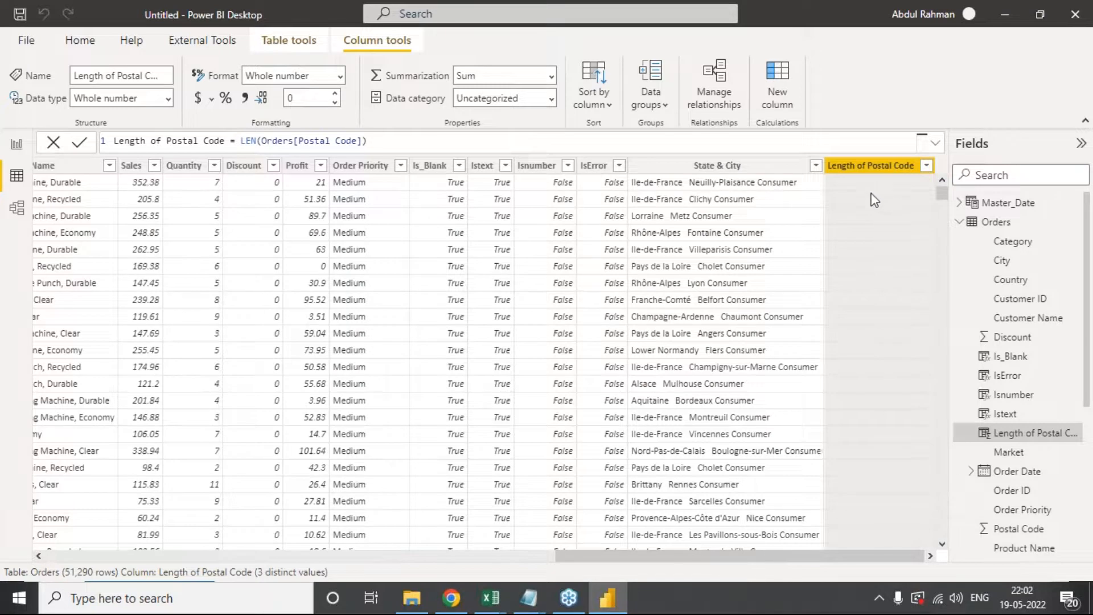
Step: Filter the Length of Postal Code column to exclude blank values
{"action": "left_click", "coordinate": [928, 167]}
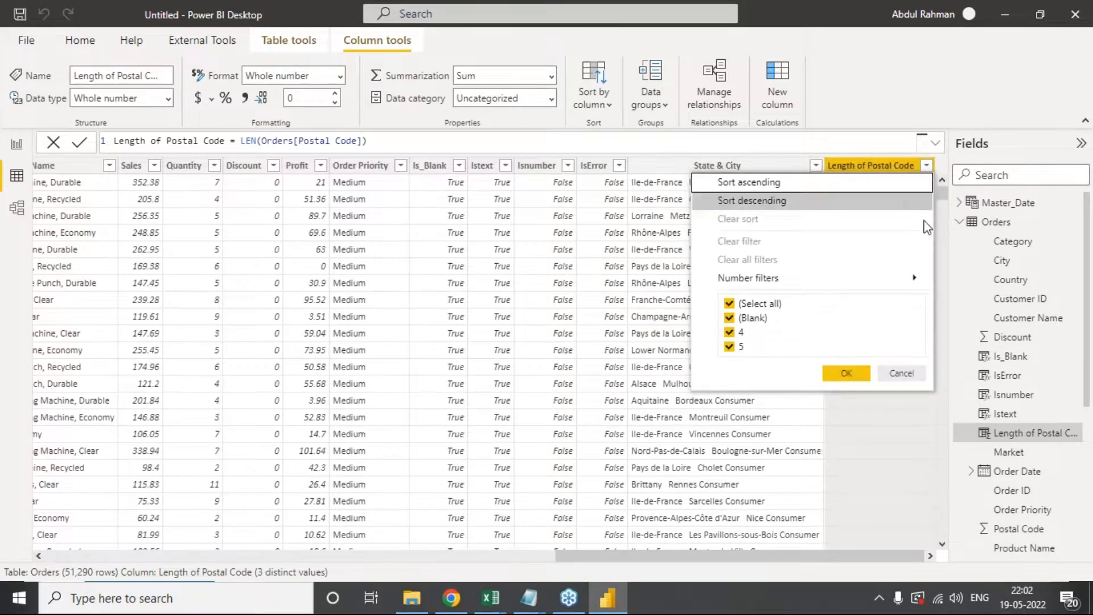
{"action": "left_click", "coordinate": [730, 318]}
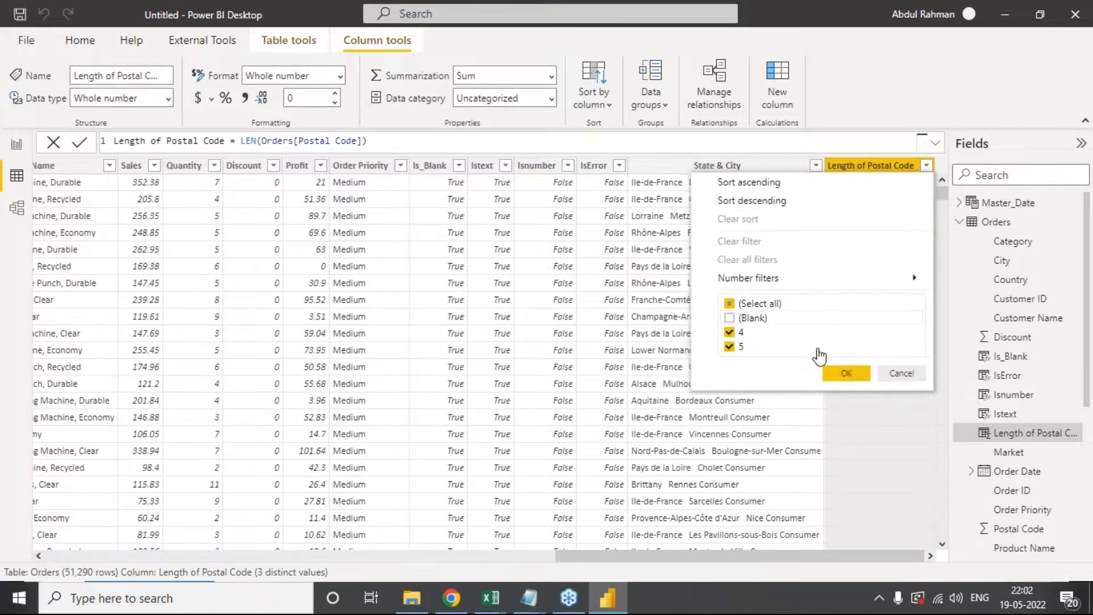
{"action": "left_click", "coordinate": [846, 372]}
Step: Reselect all values in the Length of Postal Code filter, including blanks, and apply it
{"action": "left_click", "coordinate": [927, 167]}
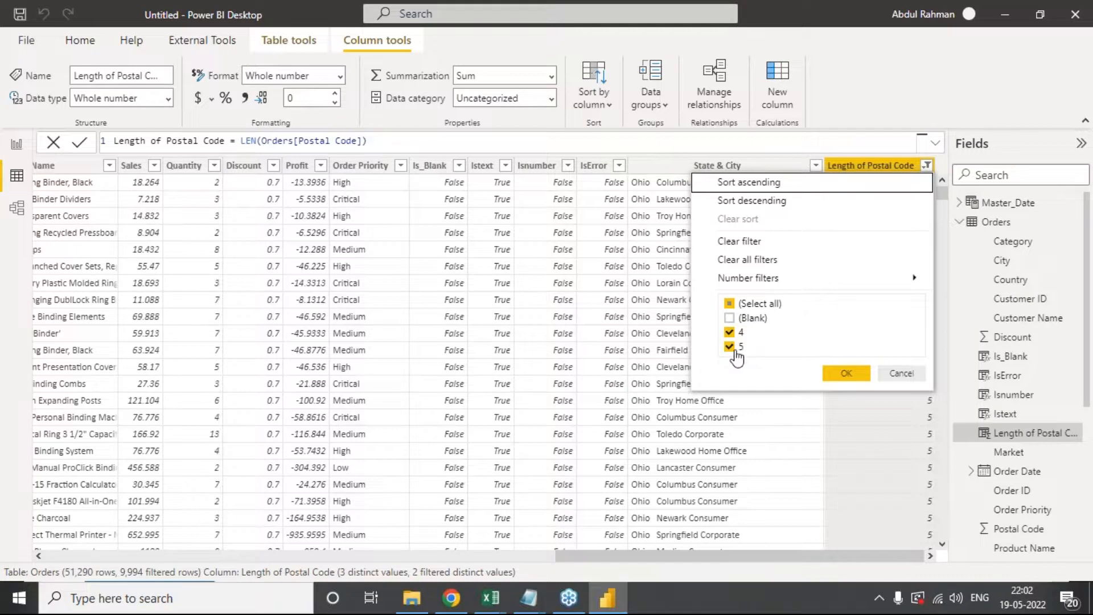
{"action": "left_click", "coordinate": [731, 306]}
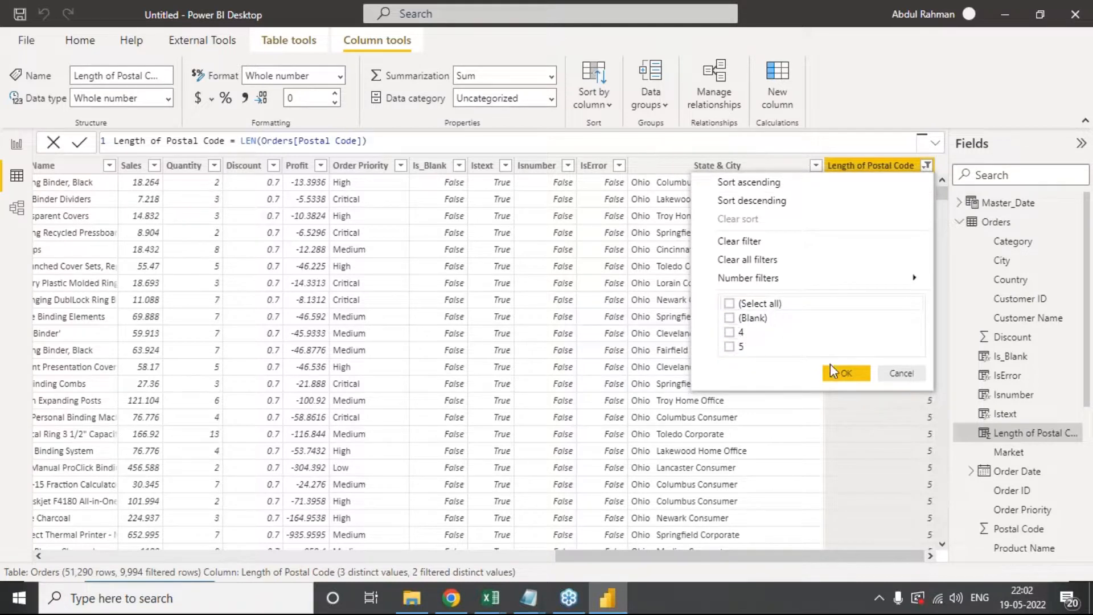
{"action": "left_click", "coordinate": [731, 303]}
{"action": "left_click", "coordinate": [846, 374]}
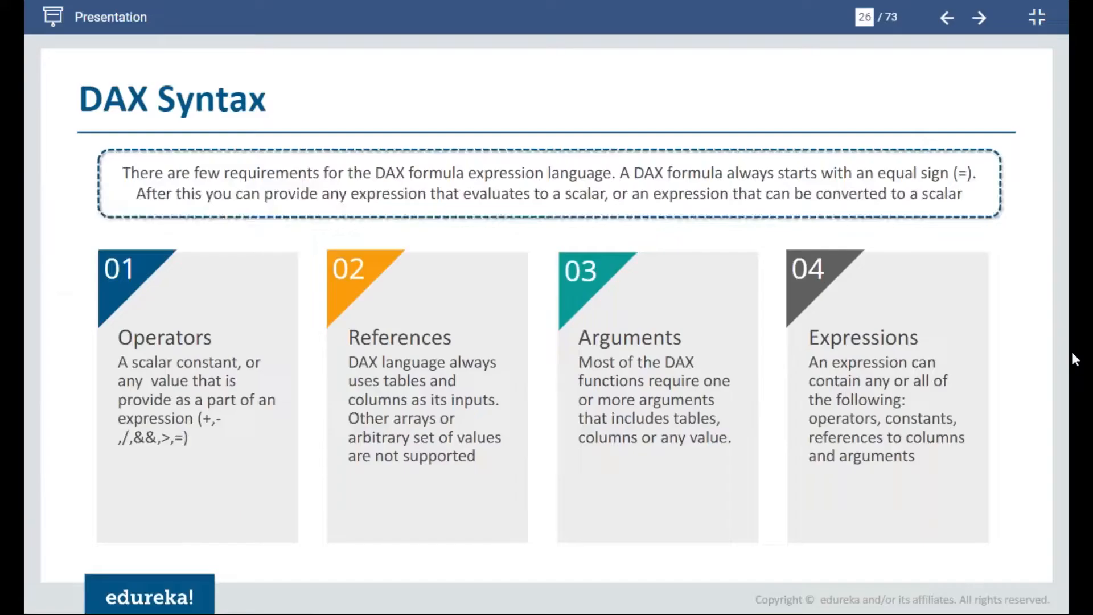
Step: Advance the presentation to the DAX Function Types slide
{"action": "key", "text": "alt+Tab"}
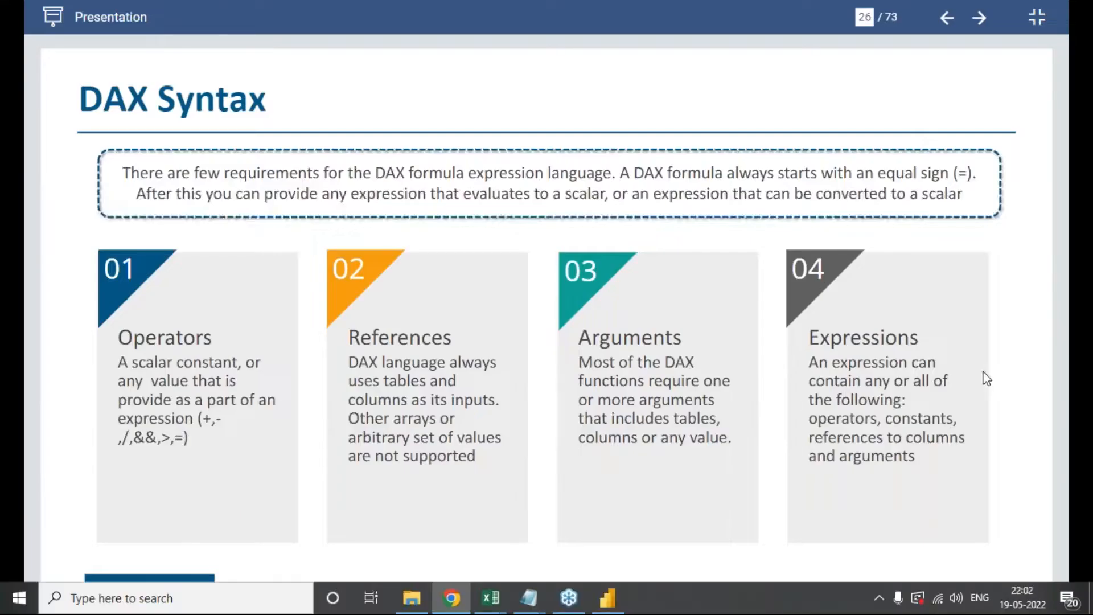
{"action": "key", "text": "alt+Tab"}
{"action": "left_click", "coordinate": [978, 21]}
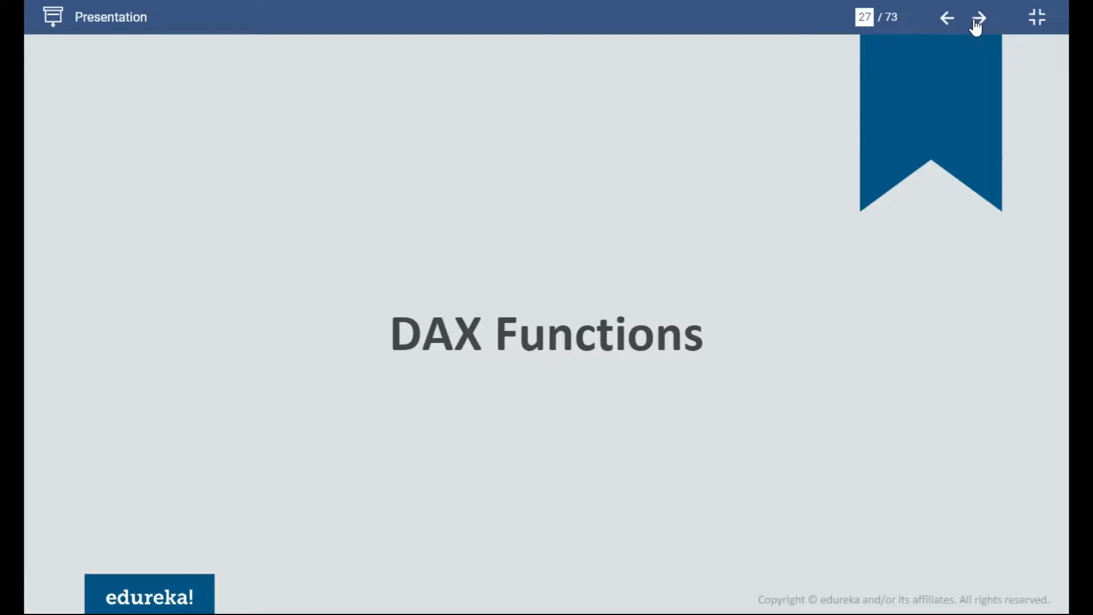
{"action": "left_click", "coordinate": [978, 20]}
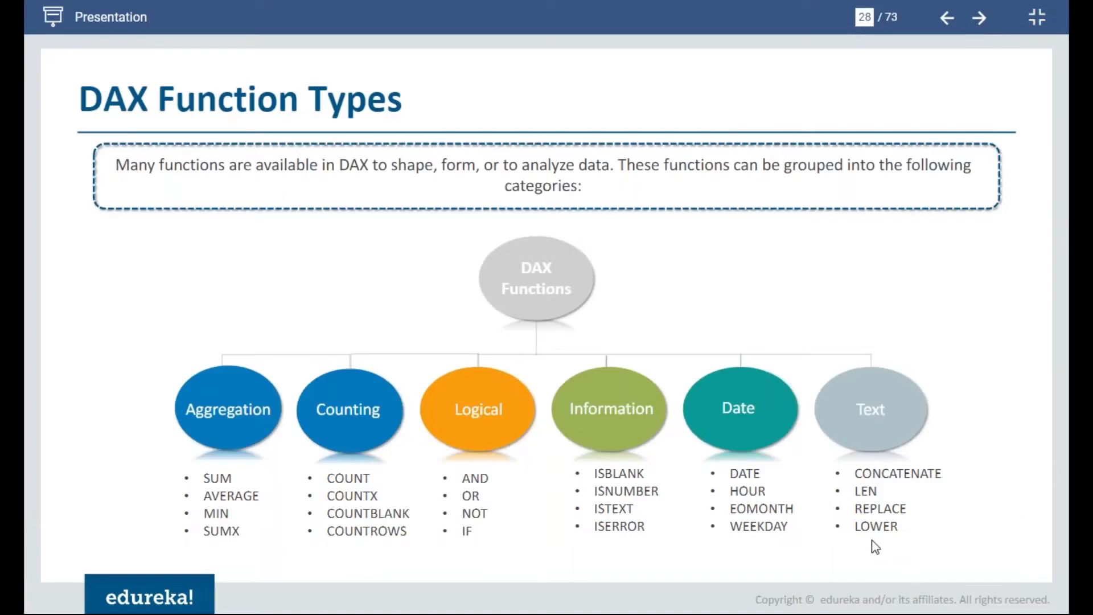
Step: Switch to Power BI Desktop and add a new calculated column named lowercase to the Orders table
{"action": "key", "text": "alt+Tab"}
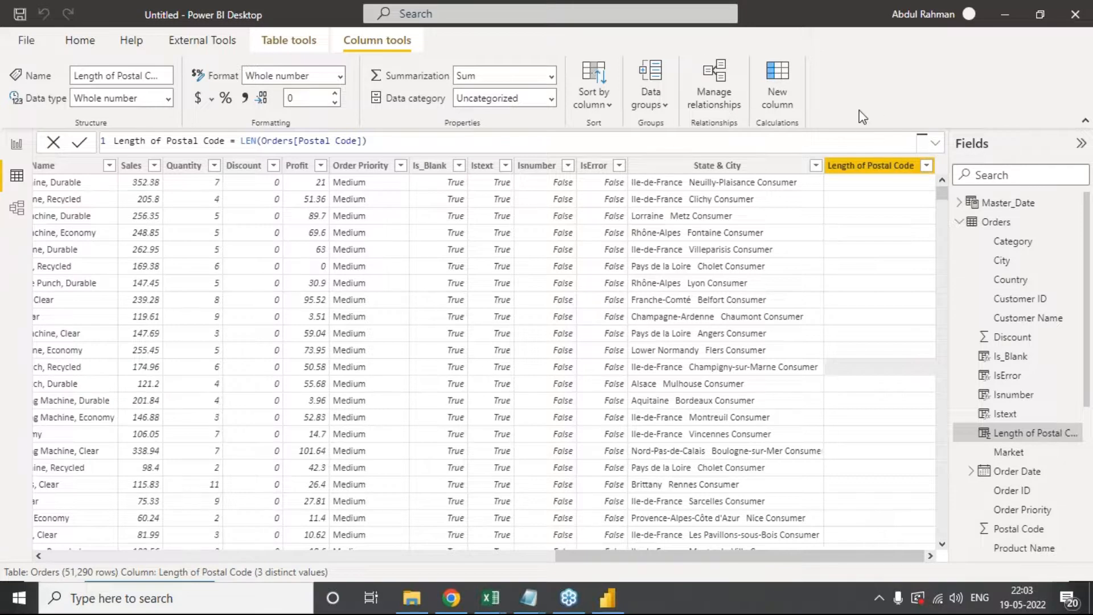
{"action": "right_click", "coordinate": [867, 166]}
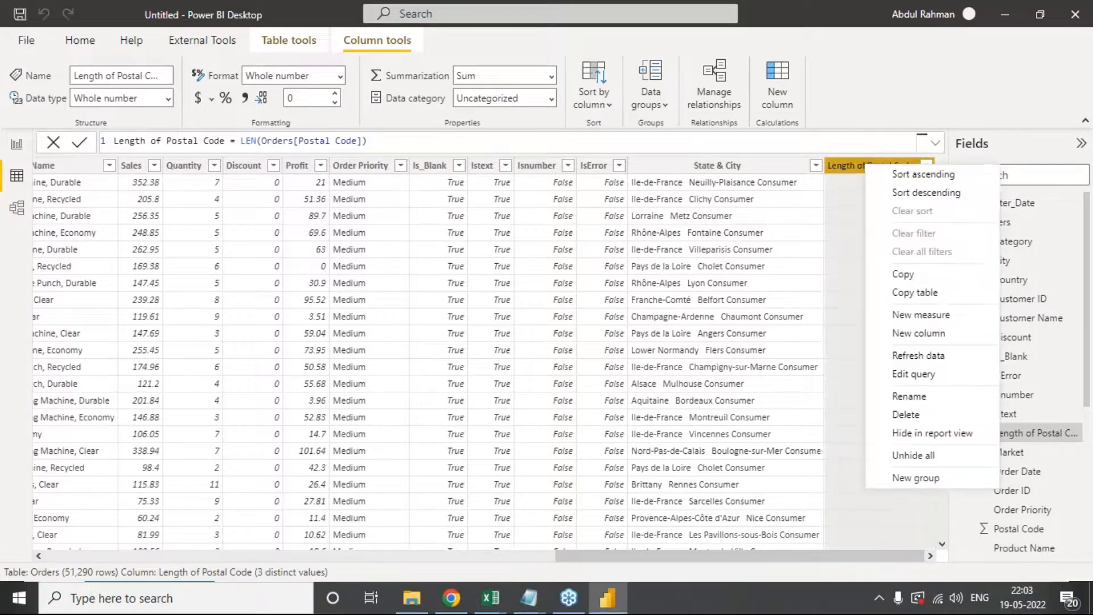
{"action": "left_click", "coordinate": [940, 336]}
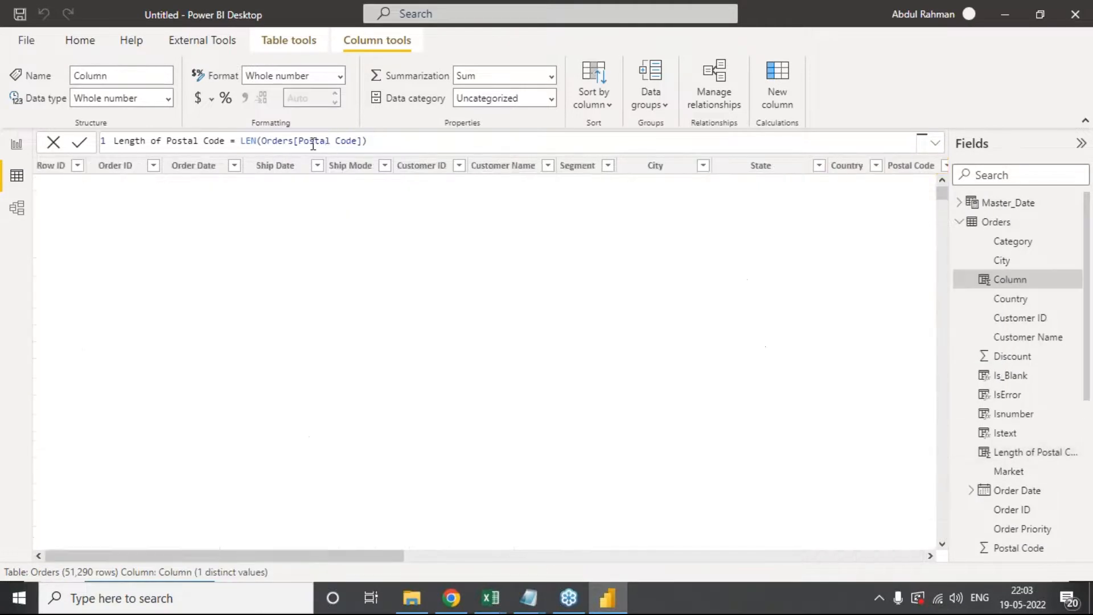
{"action": "left_click", "coordinate": [135, 142]}
{"action": "double_click", "coordinate": [119, 141]}
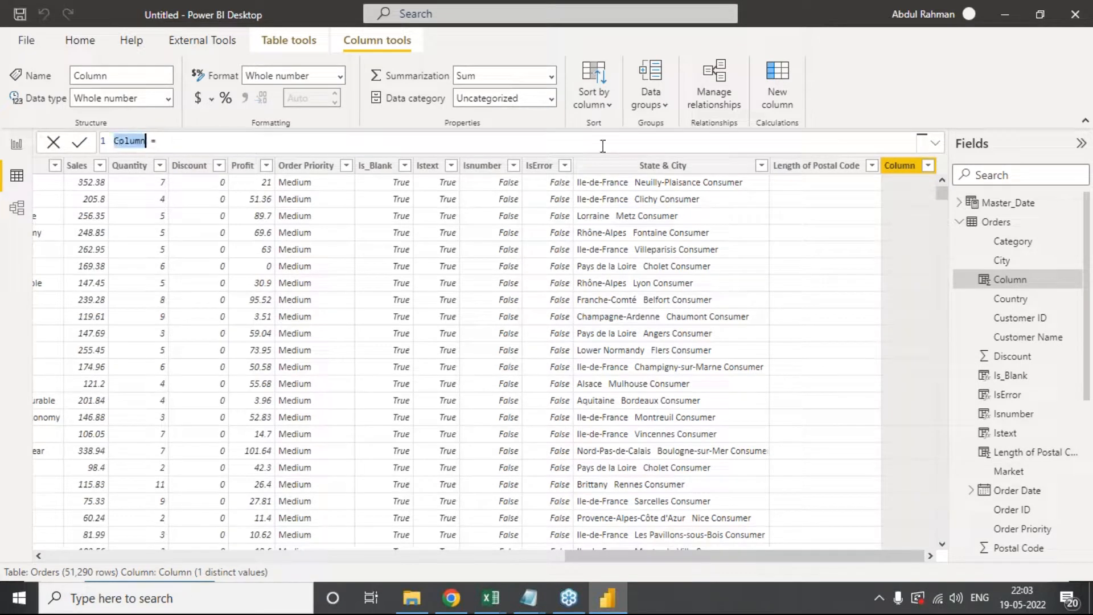
{"action": "type", "text": "lower"}
{"action": "type", "text": "case"}
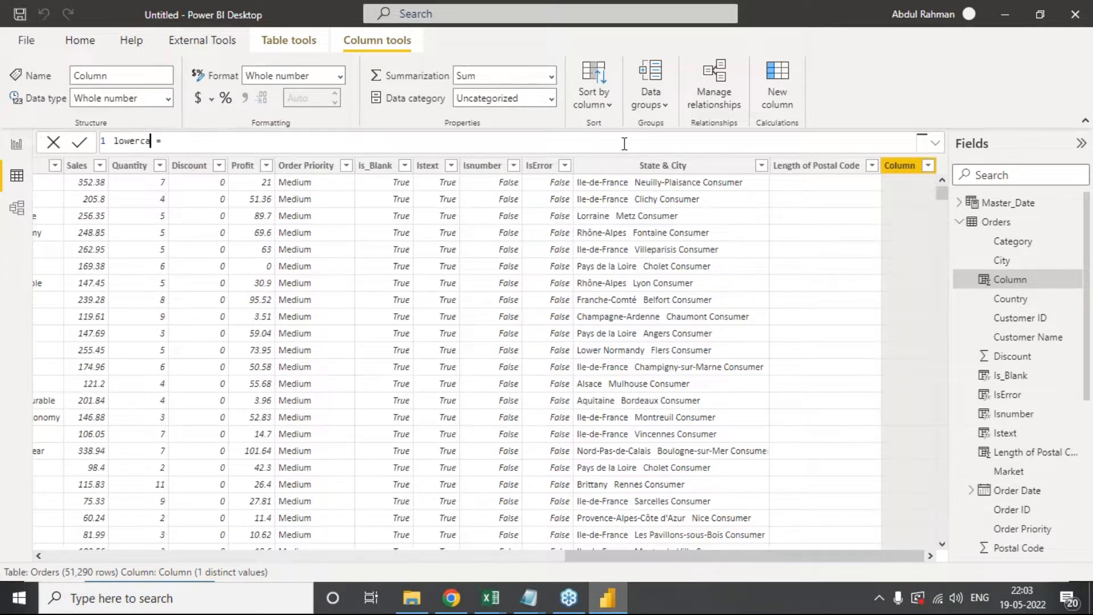
{"action": "key", "text": "End"}
{"action": "type", "text": "regio"}
{"action": "key", "text": "BackSpace"}
{"action": "key", "text": "BackSpace"}
{"action": "key", "text": "BackSpace"}
{"action": "type", "text": "lower"}
{"action": "key", "text": "BackSpace"}
{"action": "key", "text": "BackSpace"}
{"action": "key", "text": "BackSpace"}
{"action": "key", "text": "BackSpace"}
{"action": "key", "text": "BackSpace"}
{"action": "type", "text": "upp"}
{"action": "key", "text": "BackSpace"}
{"action": "key", "text": "BackSpace"}
{"action": "key", "text": "BackSpace"}
{"action": "type", "text": "pr"}
{"action": "key", "text": "BackSpace"}
{"action": "key", "text": "BackSpace"}
{"action": "type", "text": "u"}
{"action": "key", "text": "BackSpace"}
Step: Define the lowercase column as LOWER(Orders[Region])
{"action": "type", "text": "lo"}
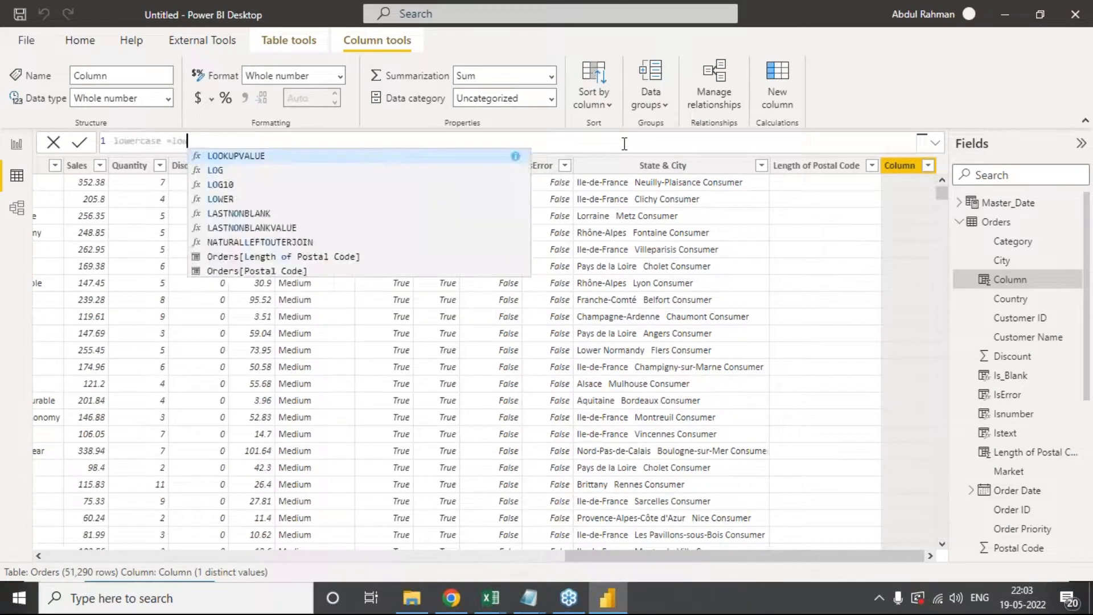
{"action": "key", "text": "Tab"}
{"action": "type", "text": "reg"}
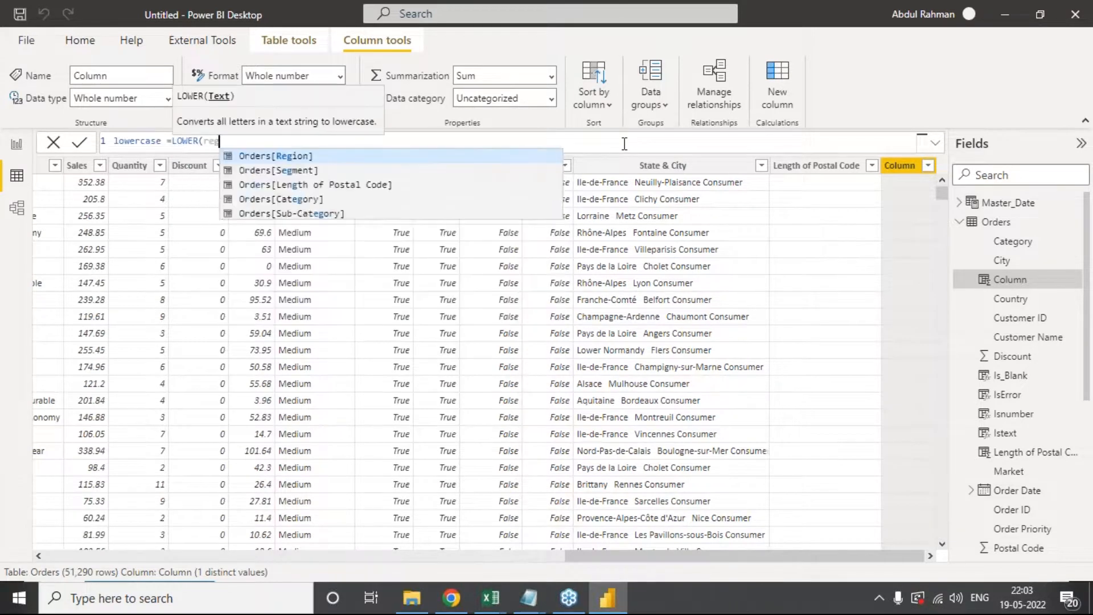
{"action": "key", "text": "Tab"}
{"action": "type", "text": ")"}
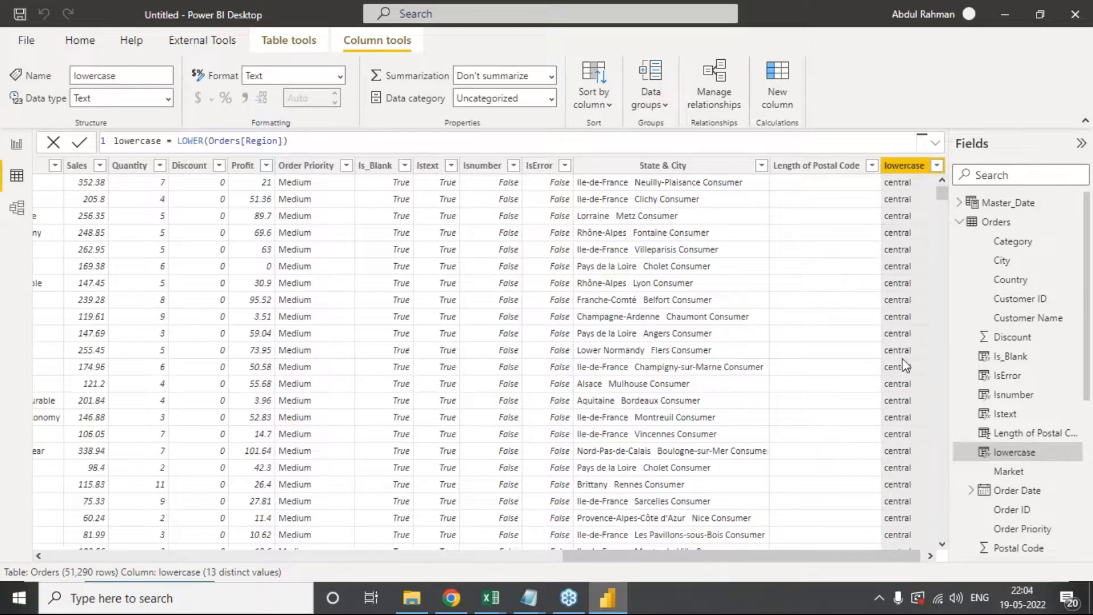
Step: Review the DAX Function Types slide in the presentation, and return to Power BI Desktop in the report view
{"action": "key", "text": "alt+Tab"}
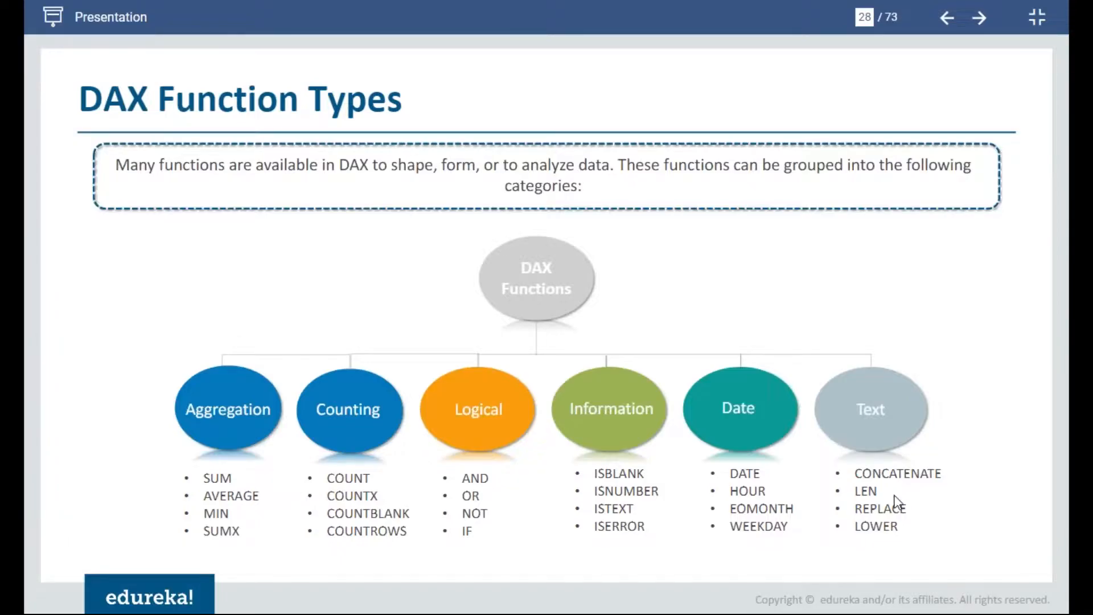
{"action": "key", "text": "alt+Tab"}
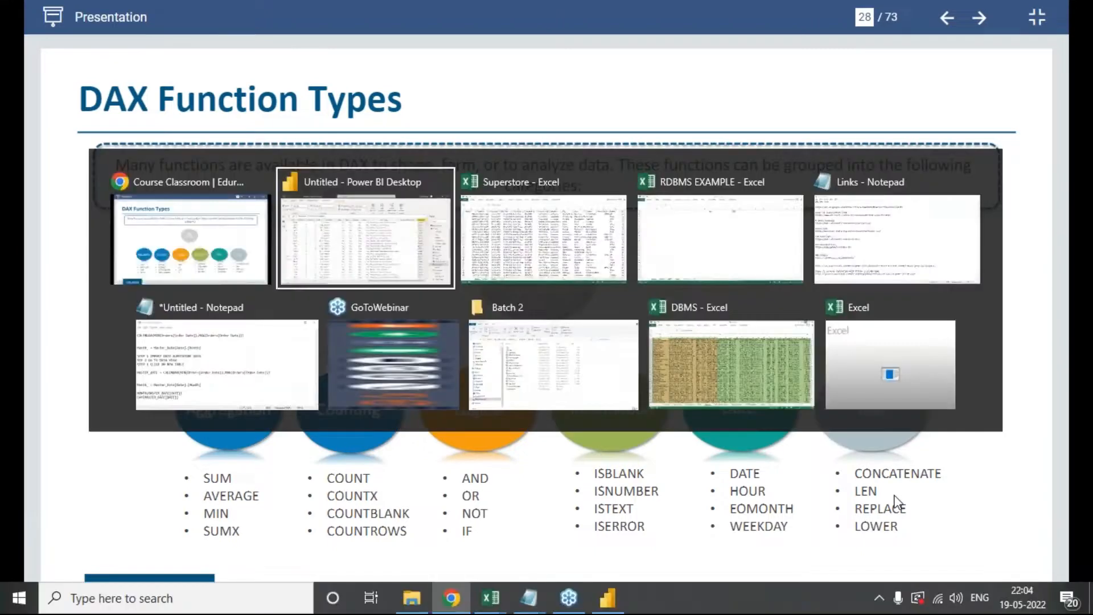
{"action": "key", "text": "alt+Tab"}
{"action": "key", "text": "Tab"}
{"action": "key", "text": "alt+shift+Tab"}
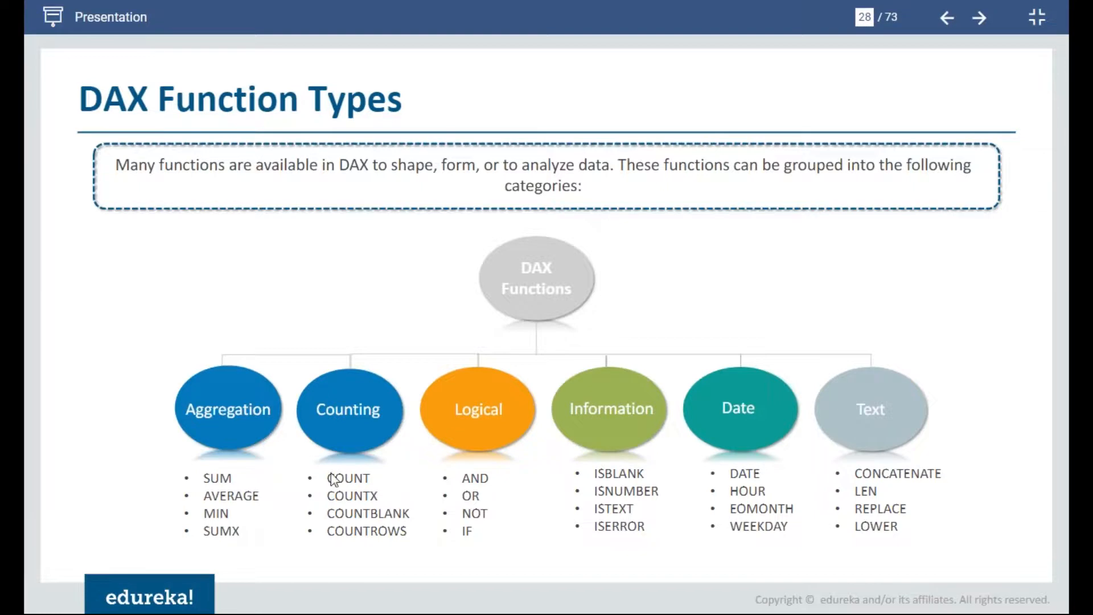
{"action": "key", "text": "alt+Tab"}
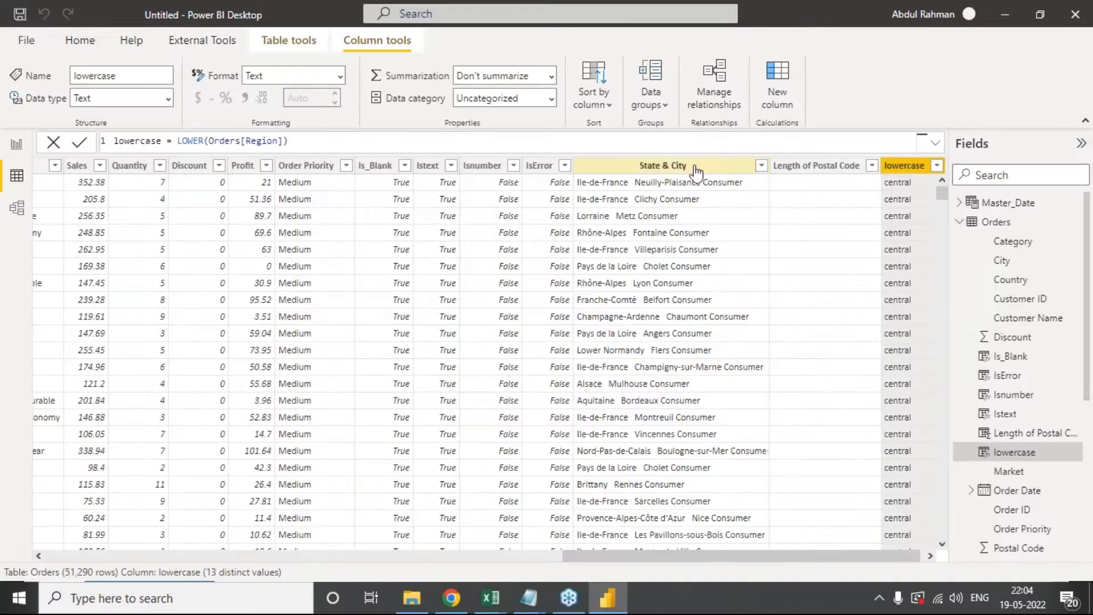
{"action": "left_click", "coordinate": [16, 147]}
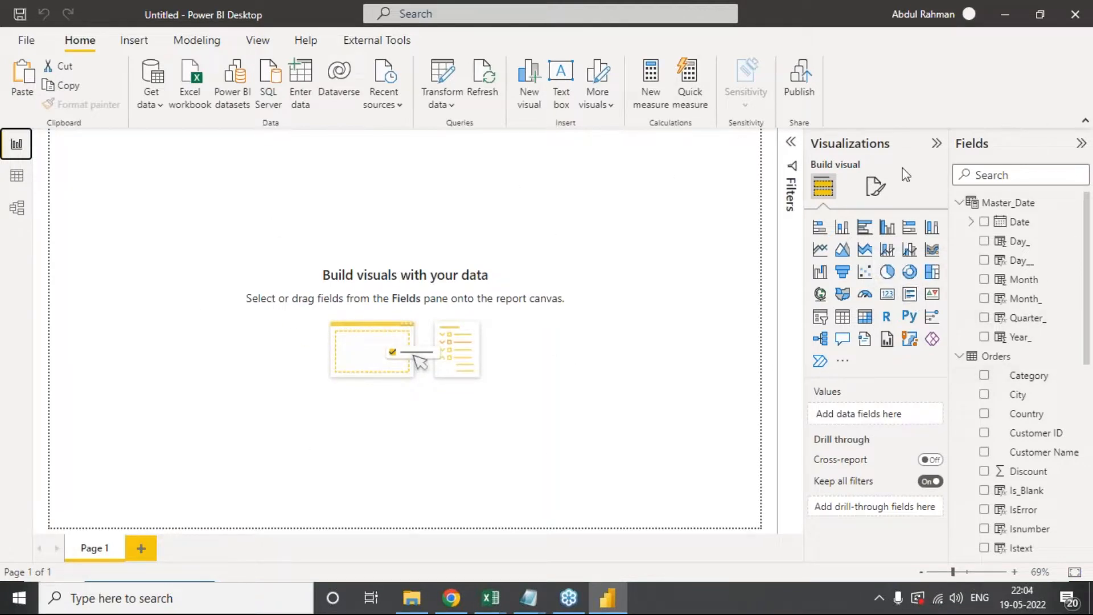
Step: Switch to the Superstore workbook in Excel and examine the Player 1 sum formula beside the Orders data
{"action": "mouse_move", "coordinate": [490, 598]}
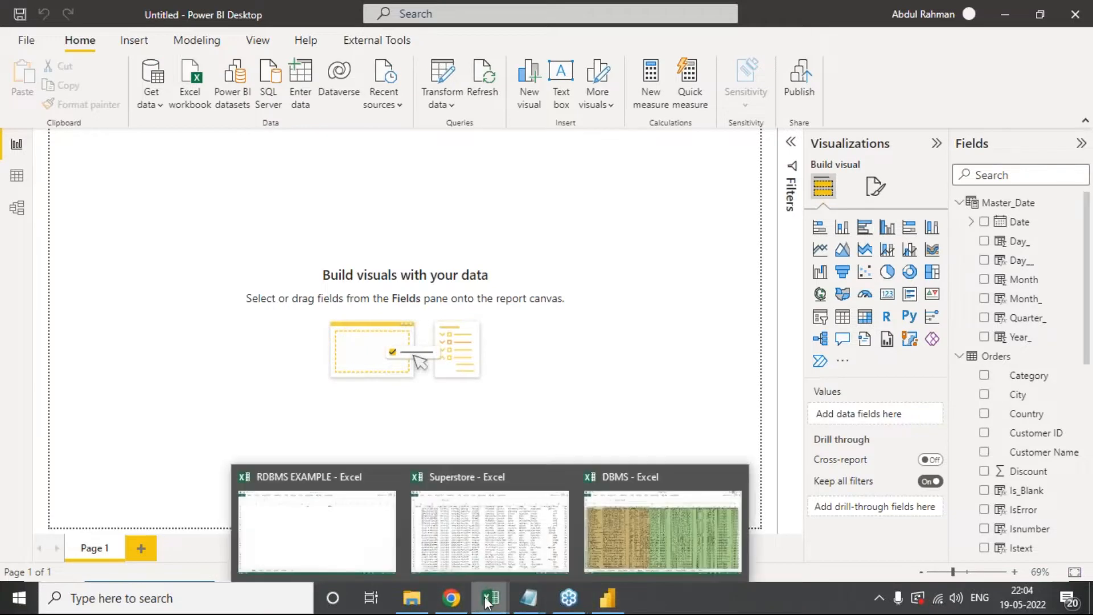
{"action": "left_click", "coordinate": [470, 540]}
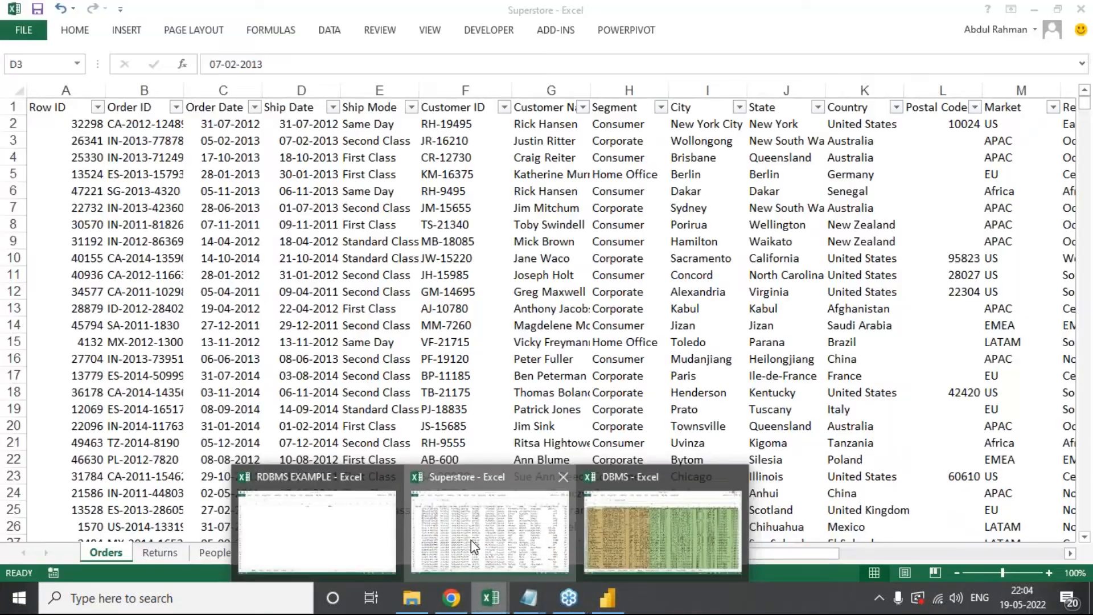
{"action": "key", "text": "ctrl+Up"}
{"action": "key", "text": "ctrl+Right"}
{"action": "key", "text": "ctrl+Right"}
{"action": "key", "text": "Right"}
{"action": "key", "text": "Right"}
{"action": "key", "text": "Down"}
{"action": "key", "text": "Down"}
{"action": "key", "text": "Down"}
{"action": "key", "text": "Down"}
{"action": "key", "text": "Down"}
{"action": "key", "text": "Down"}
{"action": "key", "text": "Down"}
{"action": "key", "text": "Down"}
{"action": "key", "text": "Down"}
{"action": "key", "text": "Left"}
{"action": "key", "text": "Down"}
{"action": "key", "text": "Down"}
{"action": "key", "text": "Right"}
{"action": "key", "text": "Left"}
{"action": "key", "text": "Left"}
{"action": "key", "text": "Up"}
{"action": "key", "text": "Up"}
{"action": "key", "text": "Up"}
{"action": "key", "text": "Up"}
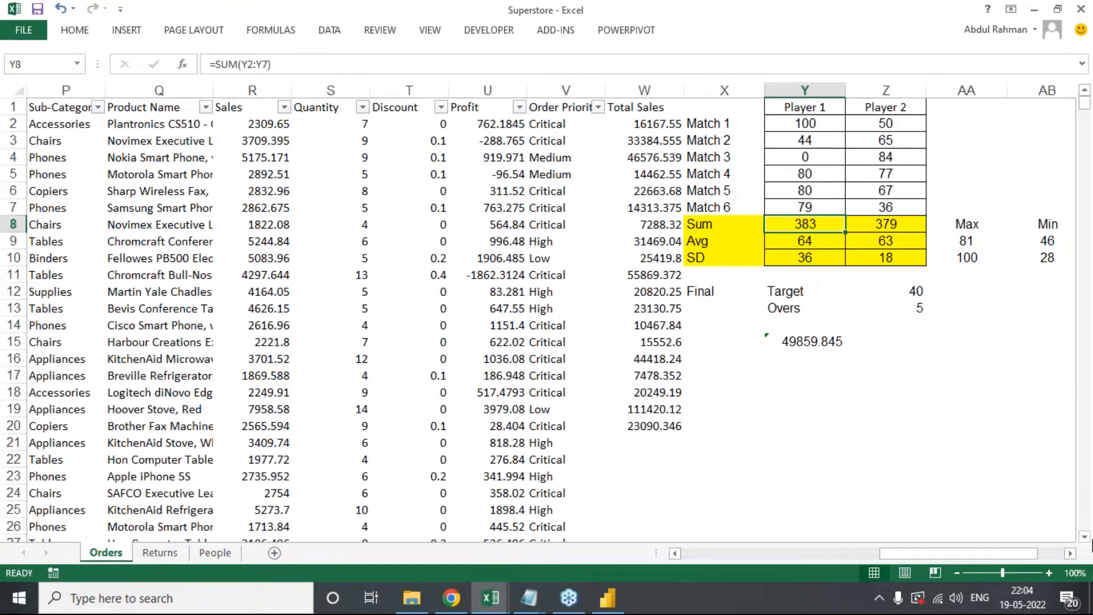
{"action": "key", "text": "F2"}
{"action": "key", "text": "Escape"}
Step: Switch to Power BI Desktop, add a new measure named Total_Sales to the Orders table and begin its formula with SUM
{"action": "key", "text": "alt+Tab"}
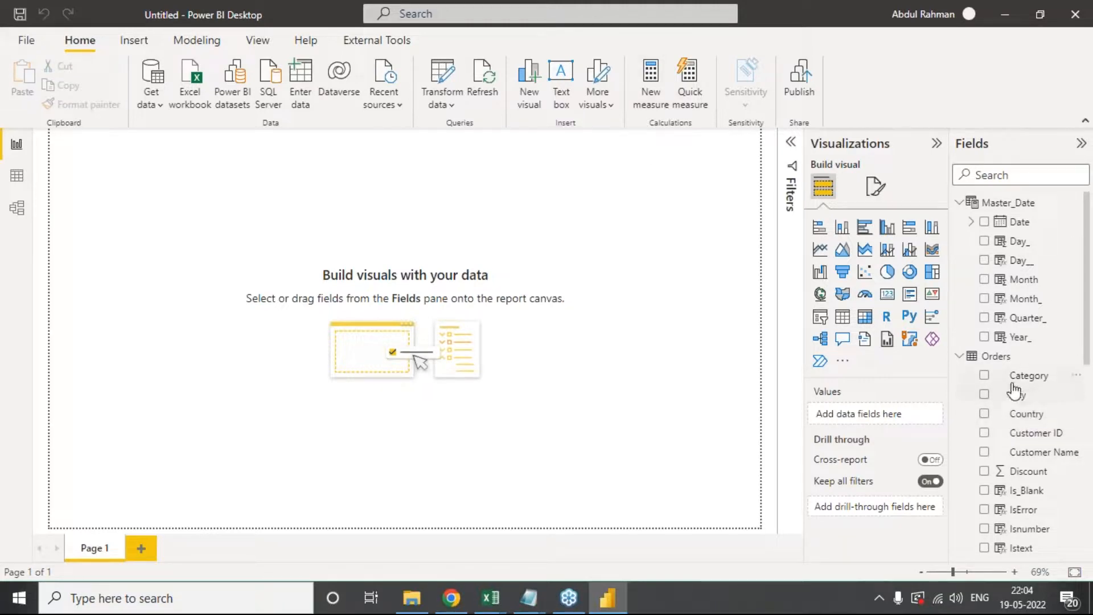
{"action": "scroll", "coordinate": [1058, 377], "scroll_direction": "down", "scroll_amount": 2}
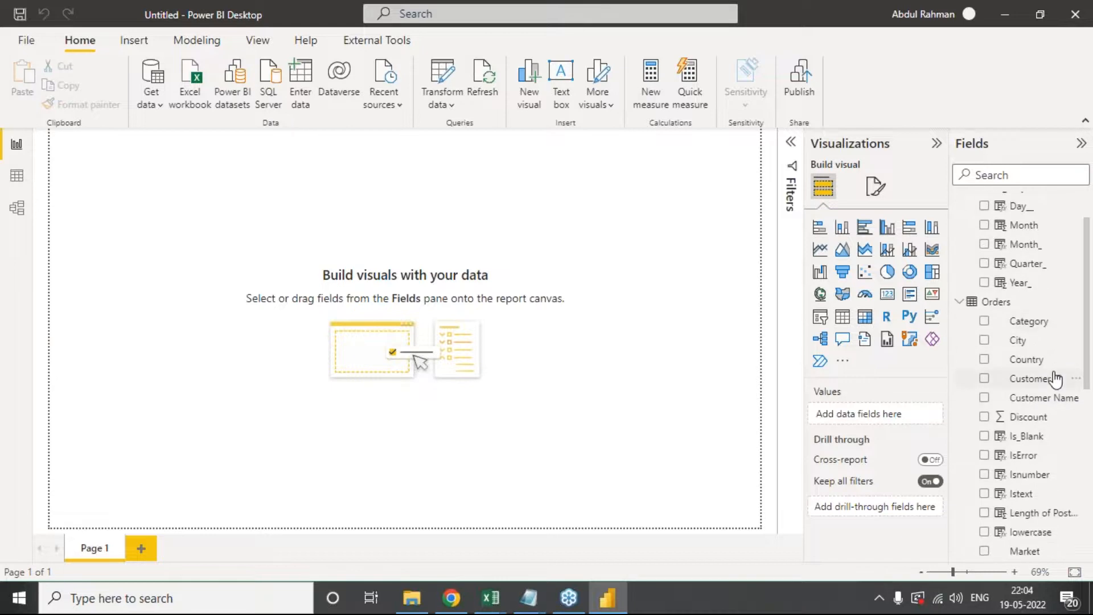
{"action": "scroll", "coordinate": [1056, 379], "scroll_direction": "down", "scroll_amount": 2}
{"action": "scroll", "coordinate": [1056, 379], "scroll_direction": "up", "scroll_amount": 2}
{"action": "left_click", "coordinate": [1076, 398]}
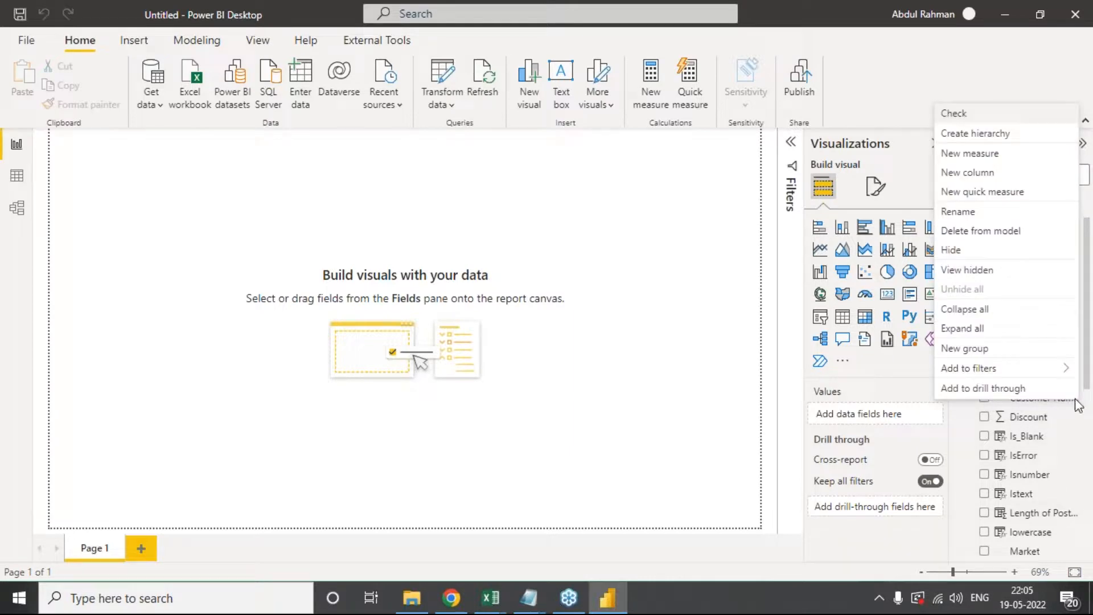
{"action": "left_click", "coordinate": [976, 153]}
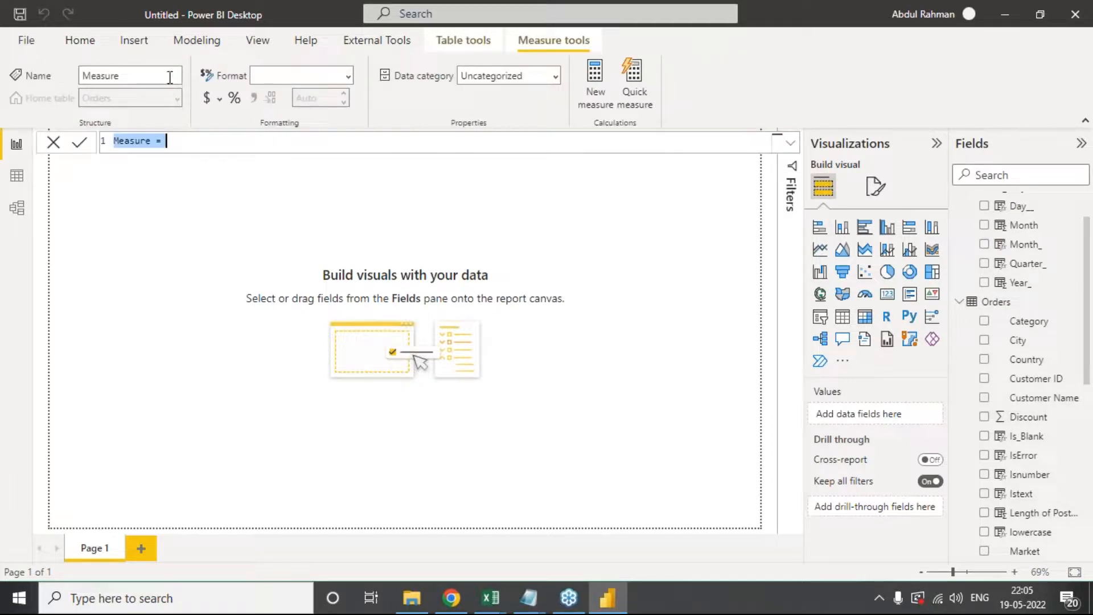
{"action": "left_click", "coordinate": [139, 140]}
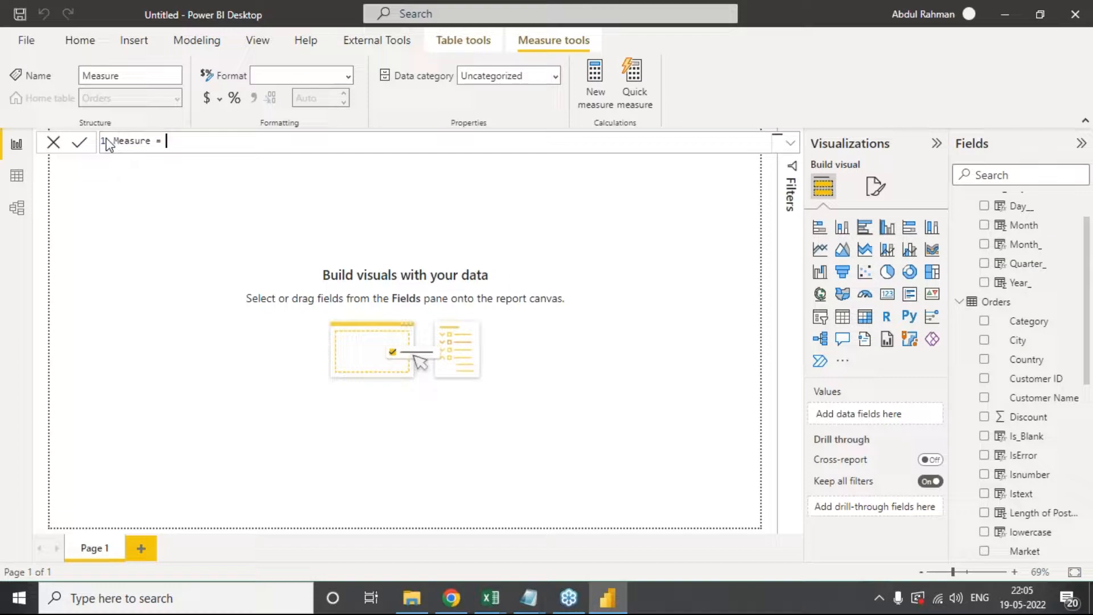
{"action": "double_click", "coordinate": [137, 142]}
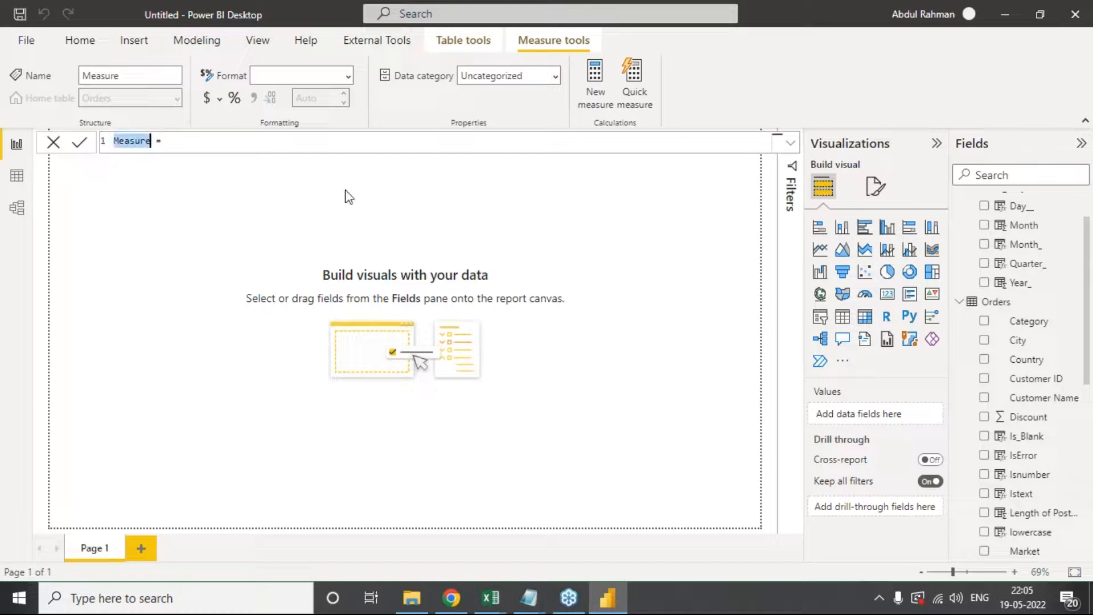
{"action": "type", "text": "Tota"}
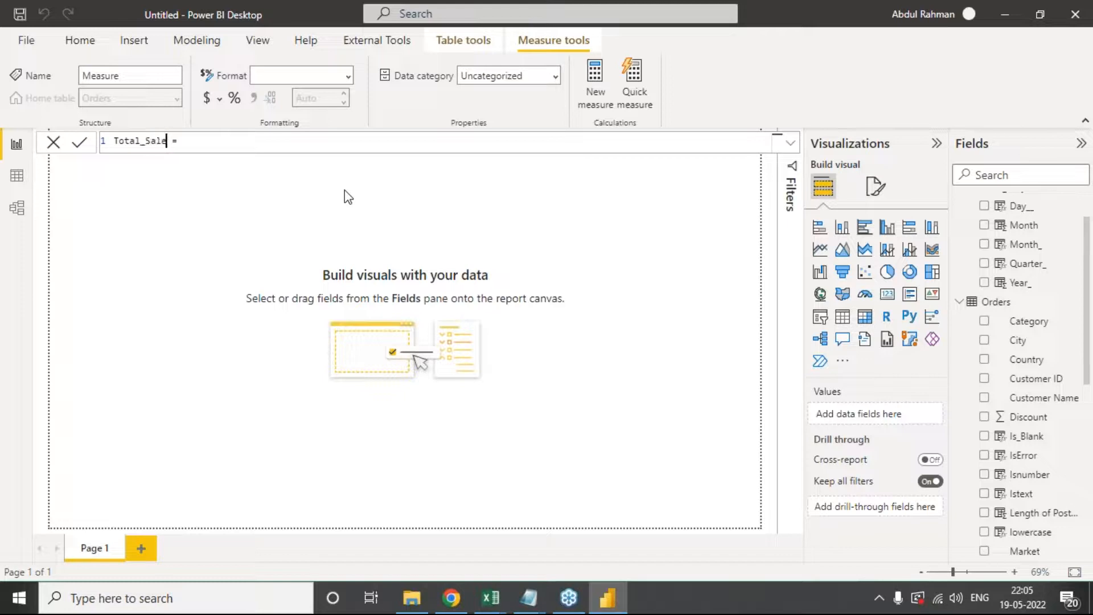
{"action": "type", "text": "l_Sales = sum"}
{"action": "key", "text": "Tab"}
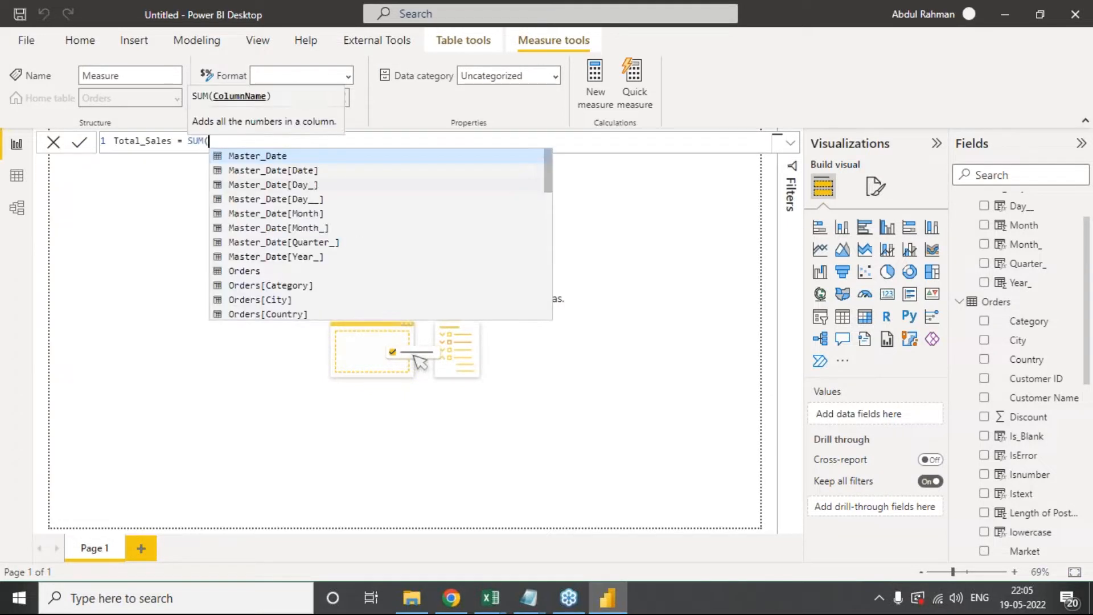
{"action": "type", "text": "order"}
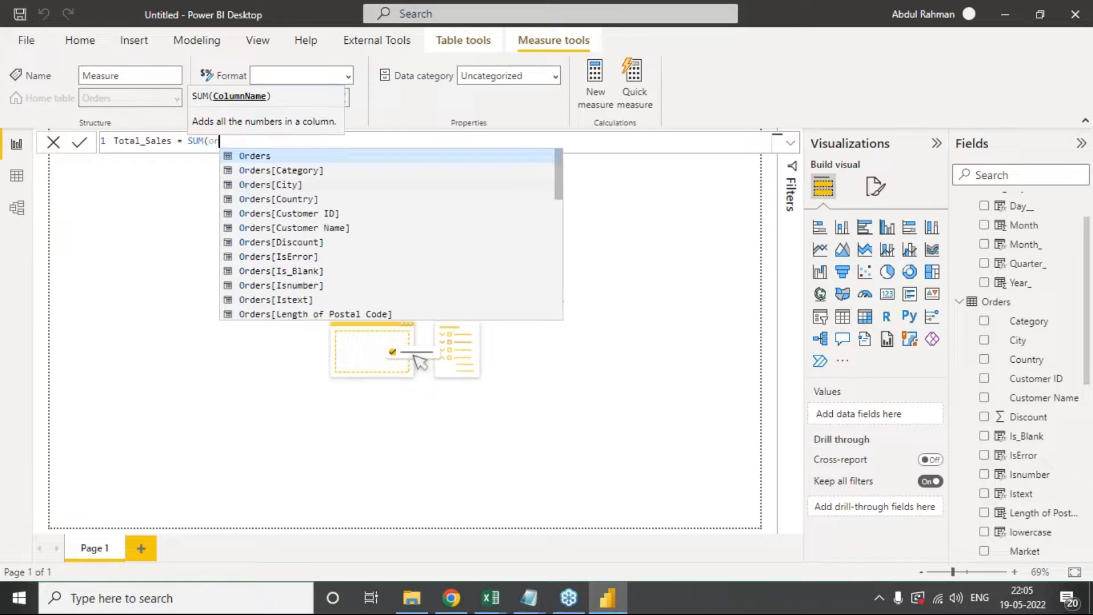
{"action": "key", "text": "Down"}
{"action": "key", "text": "Down"}
{"action": "key", "text": "Down"}
{"action": "key", "text": "Down"}
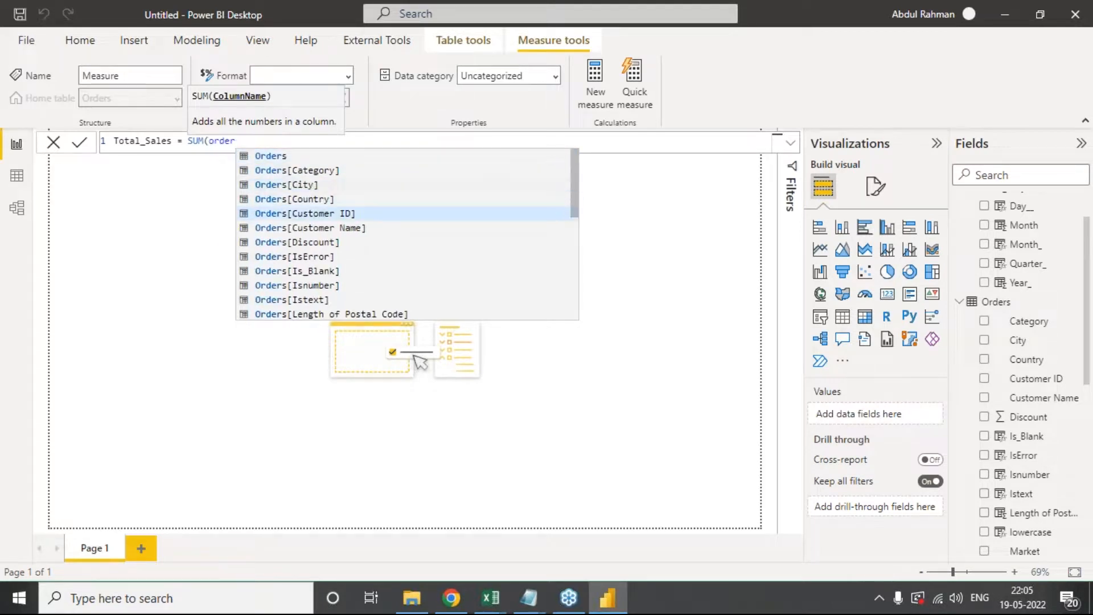
{"action": "type", "text": "id"}
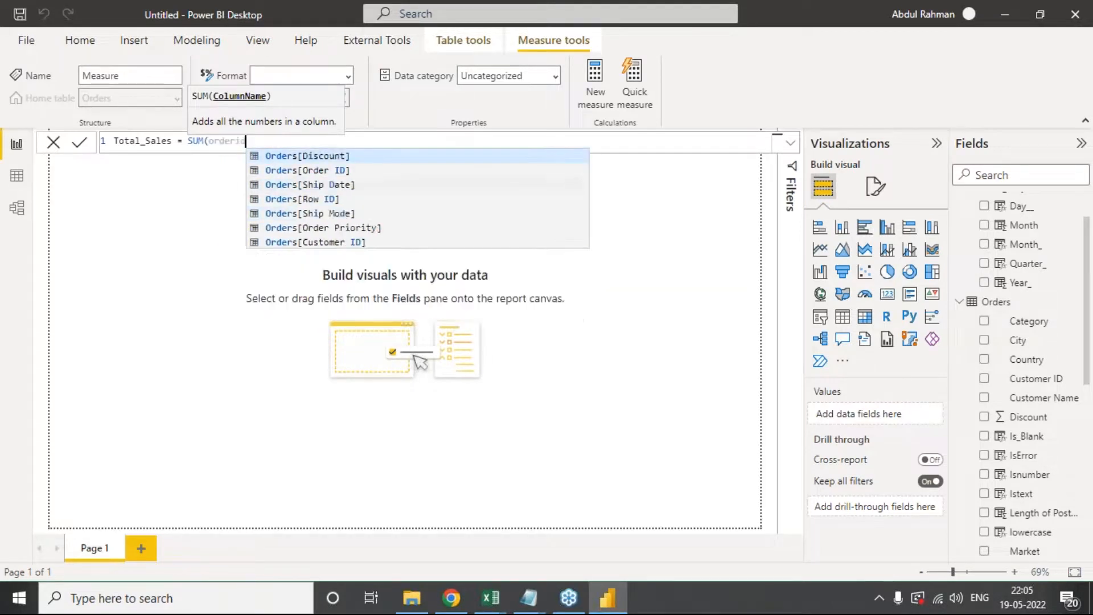
{"action": "key", "text": "Down"}
{"action": "key", "text": "Tab"}
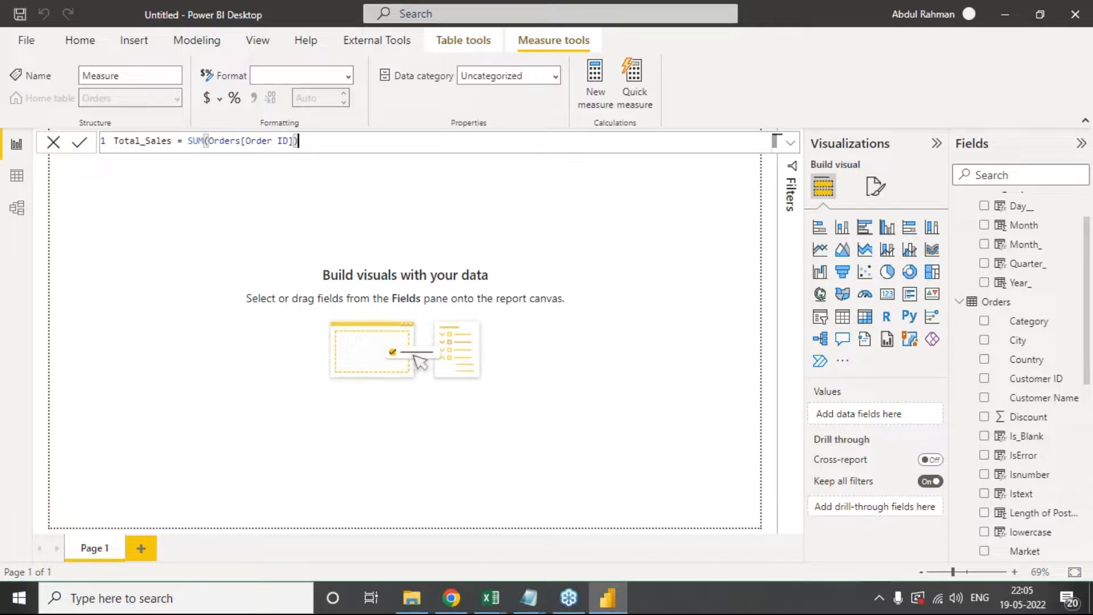
{"action": "key", "text": "BackSpace"}
{"action": "key", "text": "BackSpace"}
{"action": "key", "text": "BackSpace"}
{"action": "key", "text": "BackSpace"}
{"action": "key", "text": "BackSpace"}
{"action": "key", "text": "BackSpace"}
{"action": "key", "text": "BackSpace"}
{"action": "key", "text": "BackSpace"}
{"action": "key", "text": "BackSpace"}
{"action": "key", "text": "BackSpace"}
{"action": "key", "text": "BackSpace"}
{"action": "key", "text": "BackSpace"}
{"action": "key", "text": "BackSpace"}
{"action": "key", "text": "BackSpace"}
{"action": "key", "text": "BackSpace"}
{"action": "key", "text": "BackSpace"}
{"action": "key", "text": "BackSpace"}
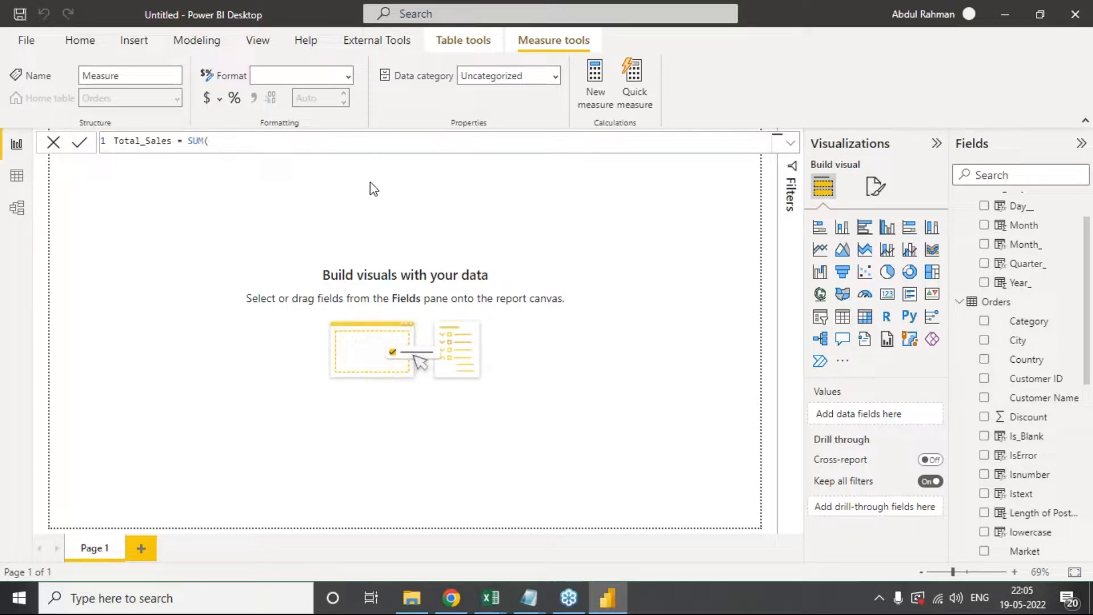
Step: Complete and commit the Total_Sales measure as SUM(Orders[Sales])
{"action": "type", "text": "al"}
{"action": "key", "text": "Tab"}
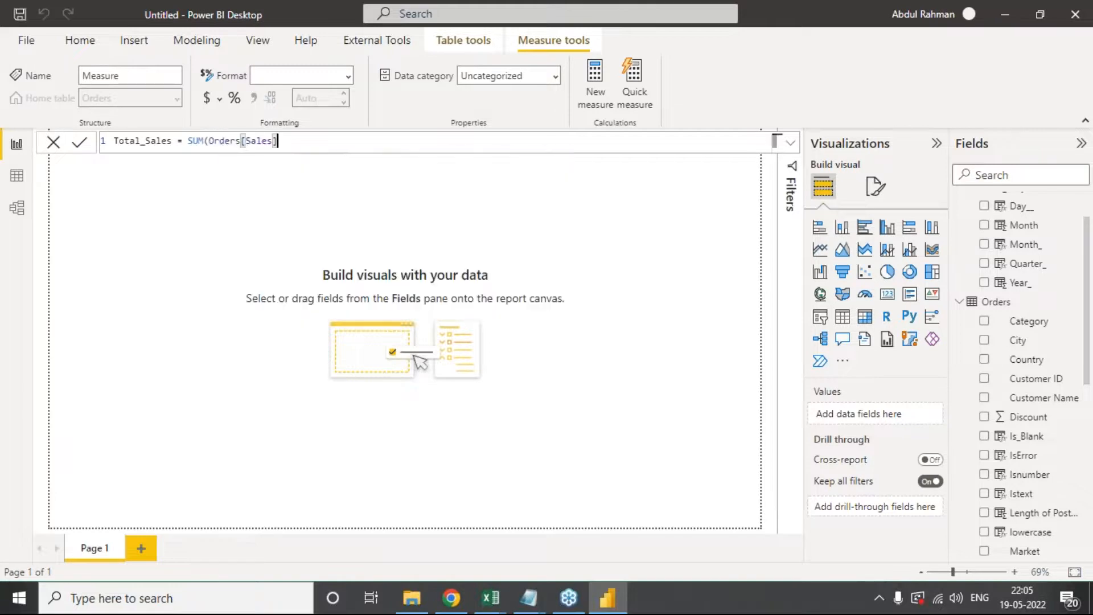
{"action": "type", "text": ")"}
{"action": "key", "text": "Return"}
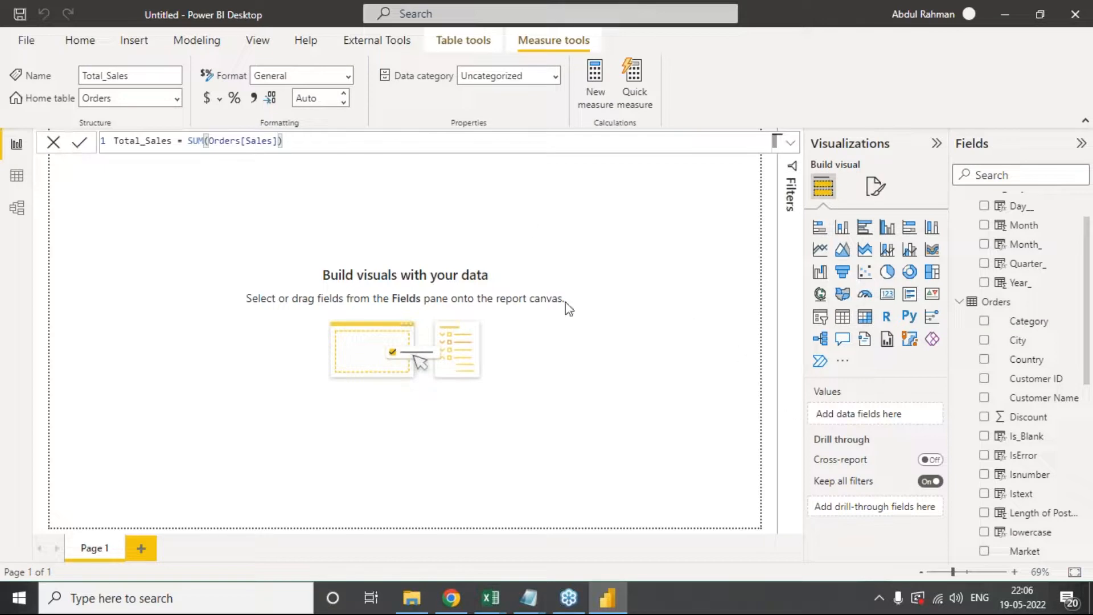
{"action": "scroll", "coordinate": [1039, 484], "scroll_direction": "down", "scroll_amount": 6}
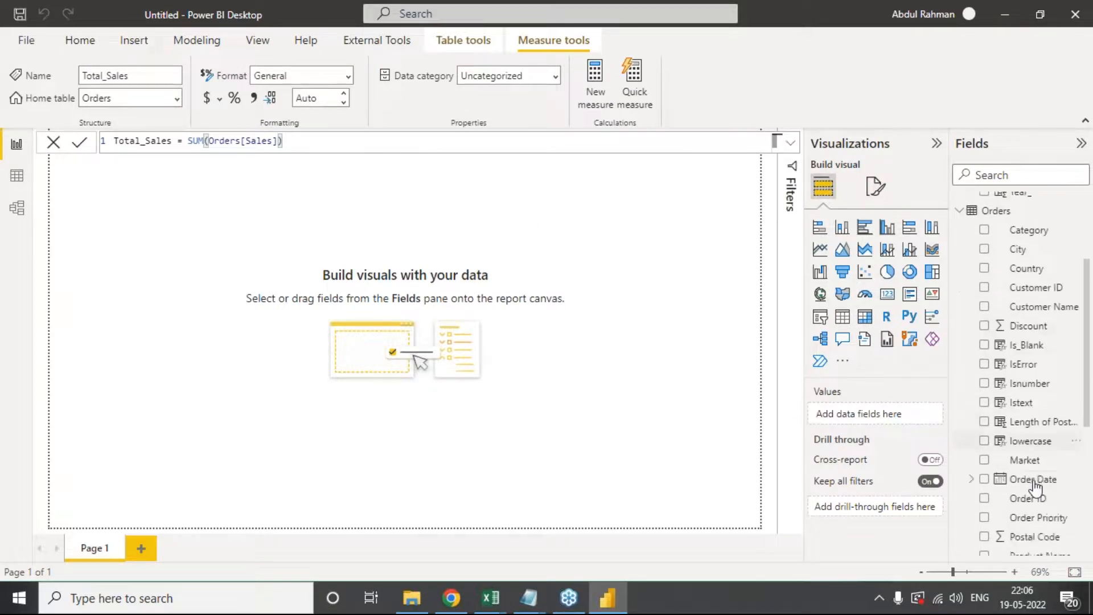
Step: Compare the Total_Sales measure with the calculated columns in the Orders table's field list
{"action": "scroll", "coordinate": [1035, 487], "scroll_direction": "down", "scroll_amount": 2}
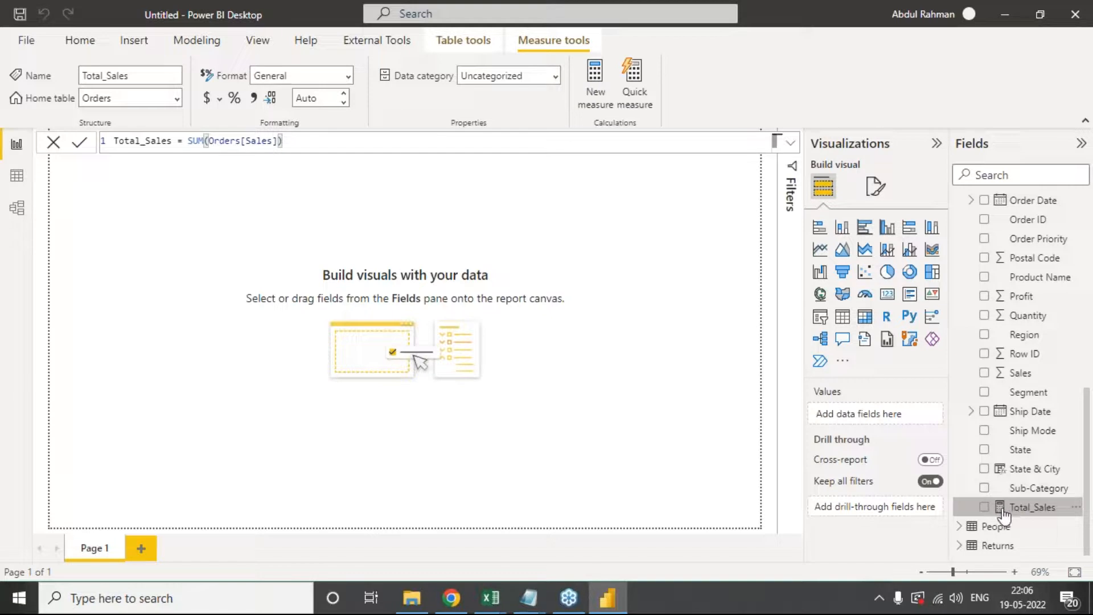
{"action": "scroll", "coordinate": [1023, 450], "scroll_direction": "up", "scroll_amount": 4}
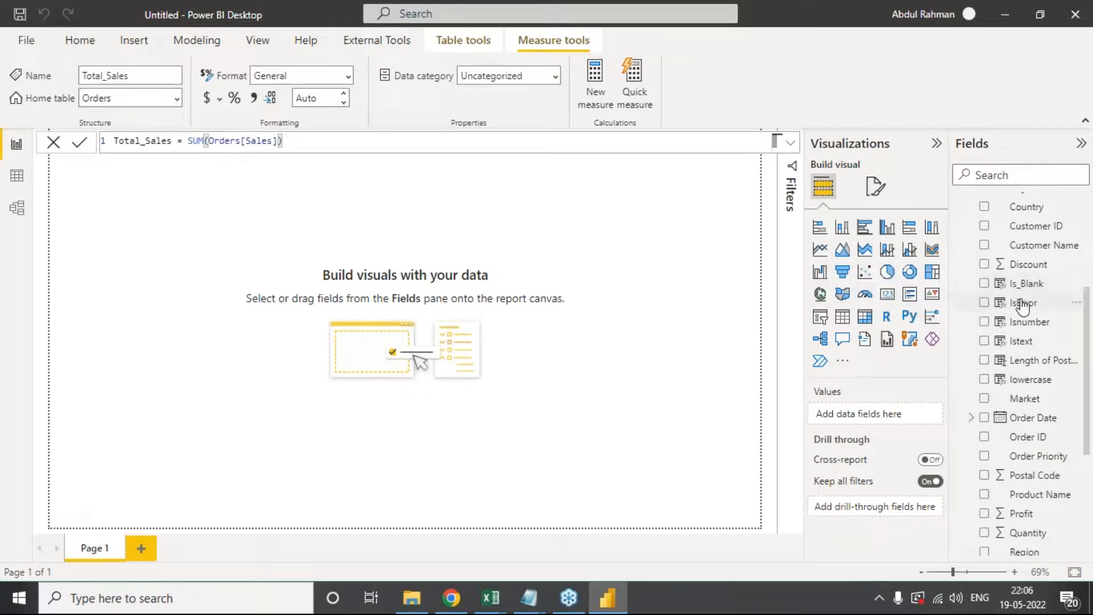
{"action": "scroll", "coordinate": [1010, 337], "scroll_direction": "down", "scroll_amount": 3}
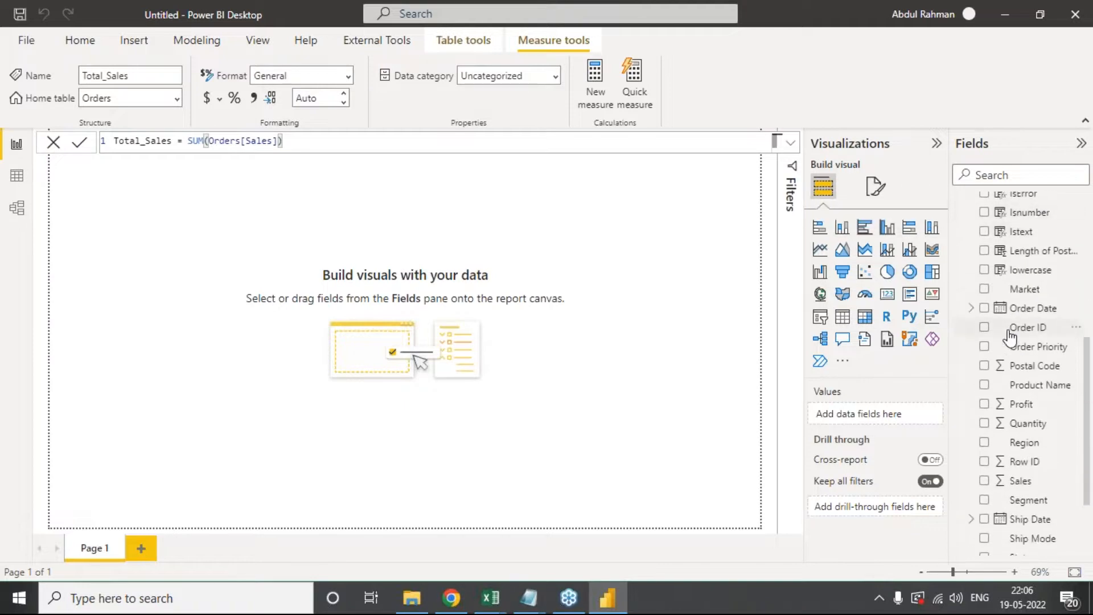
{"action": "scroll", "coordinate": [1010, 337], "scroll_direction": "down", "scroll_amount": 3}
{"action": "scroll", "coordinate": [1010, 337], "scroll_direction": "up", "scroll_amount": 5}
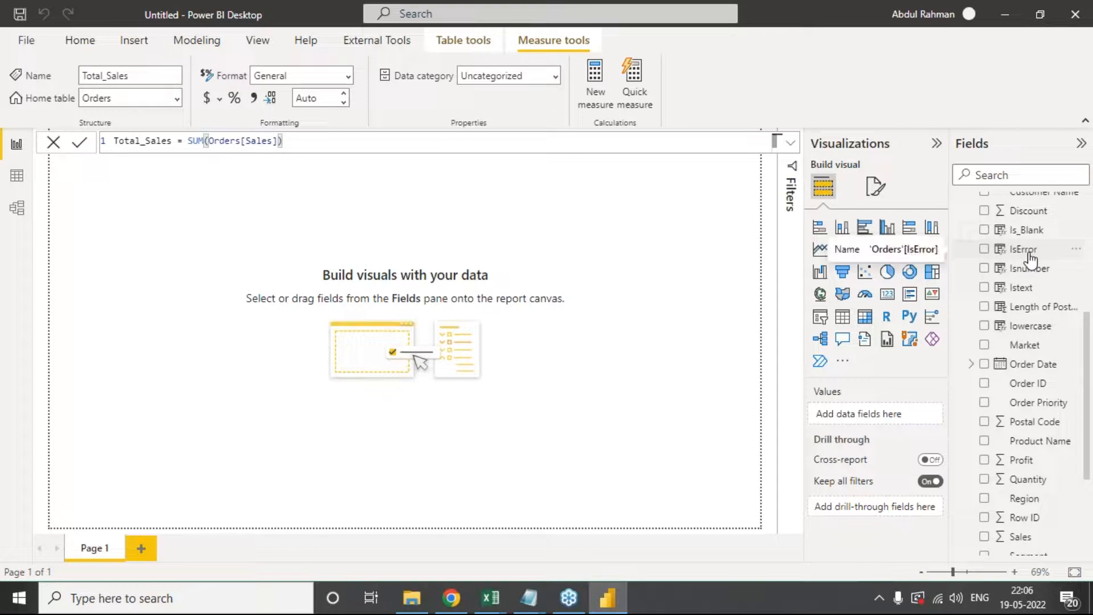
{"action": "scroll", "coordinate": [1029, 257], "scroll_direction": "down", "scroll_amount": 5}
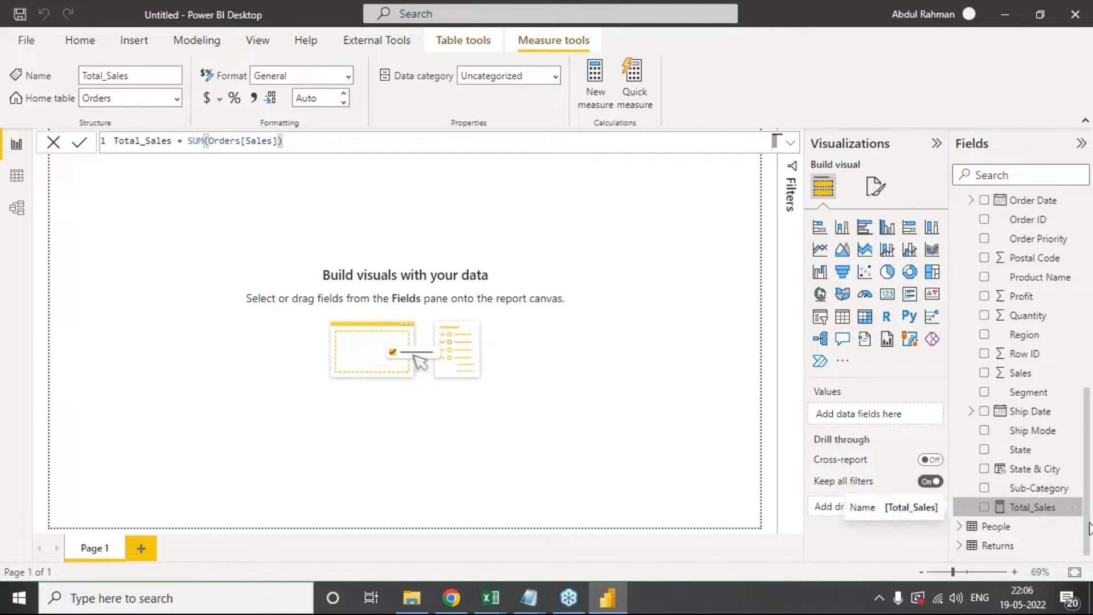
{"action": "left_click", "coordinate": [1078, 392]}
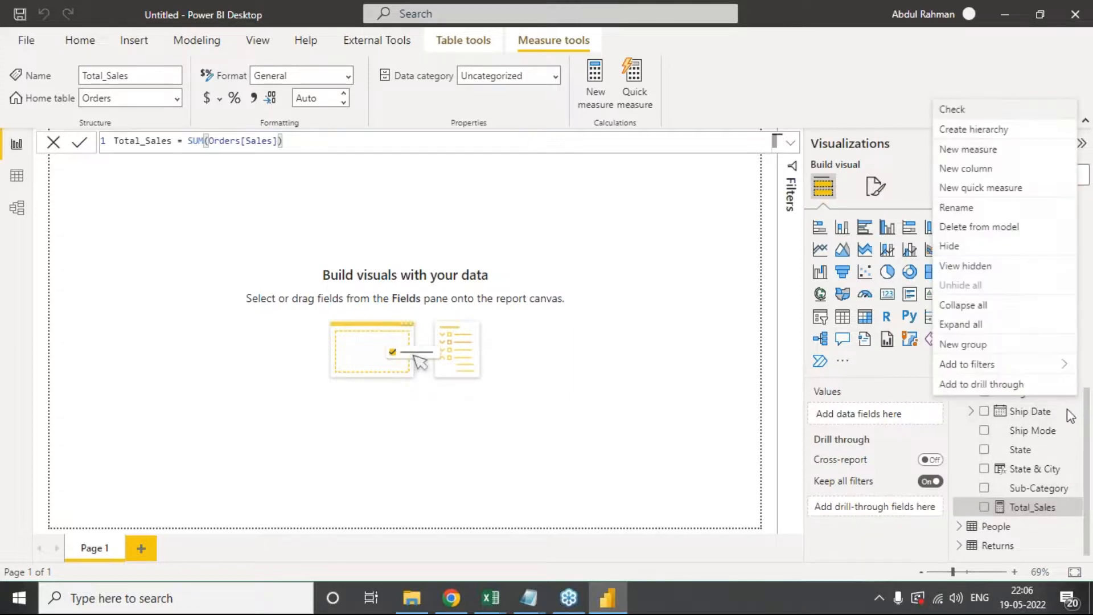
{"action": "left_click", "coordinate": [1087, 419]}
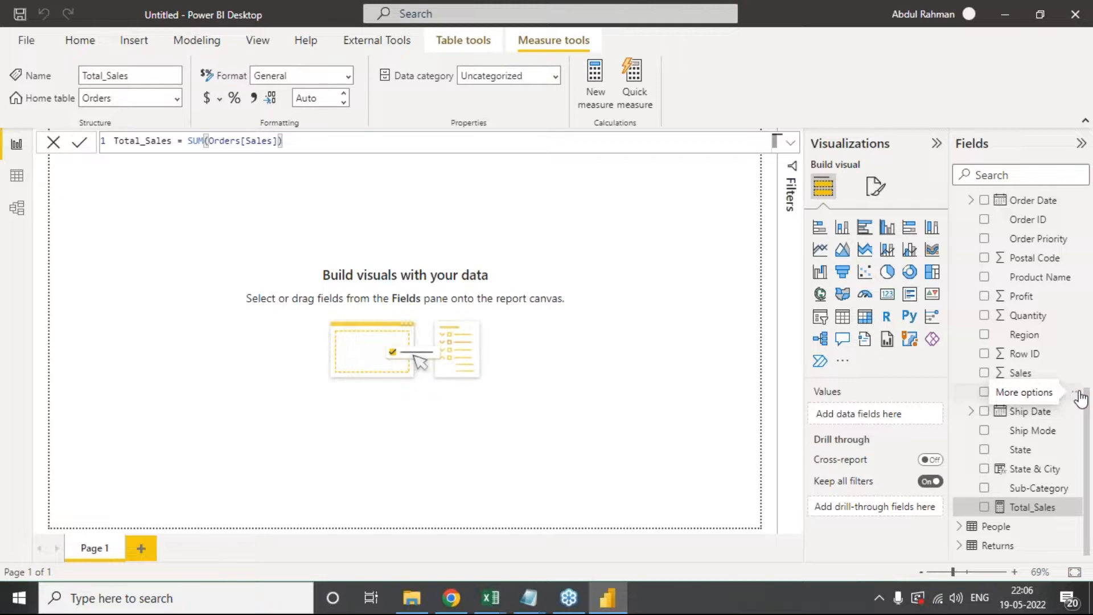
{"action": "left_click", "coordinate": [1079, 394]}
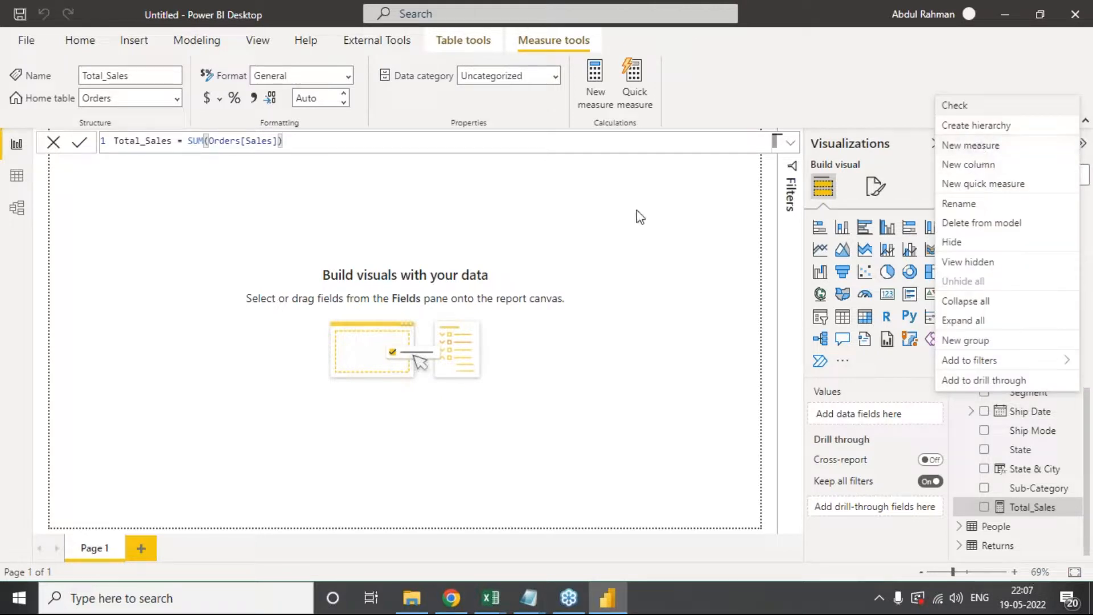
{"action": "left_click", "coordinate": [199, 222]}
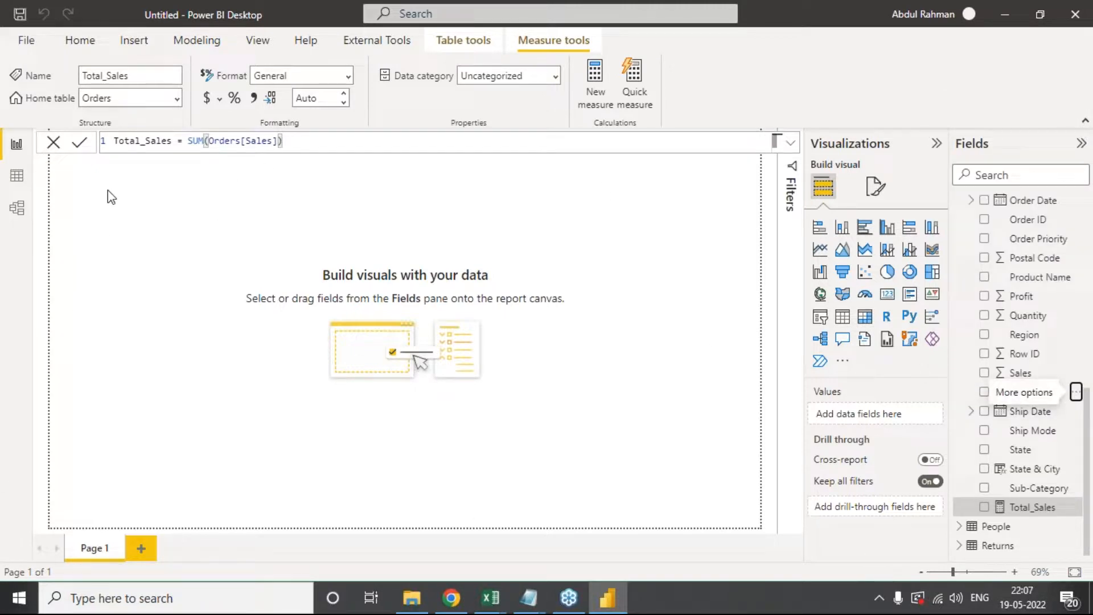
Step: Examine the Total_Sales formula, highlighting the measure name and the Orders[Sales] argument of SUM
{"action": "double_click", "coordinate": [130, 142]}
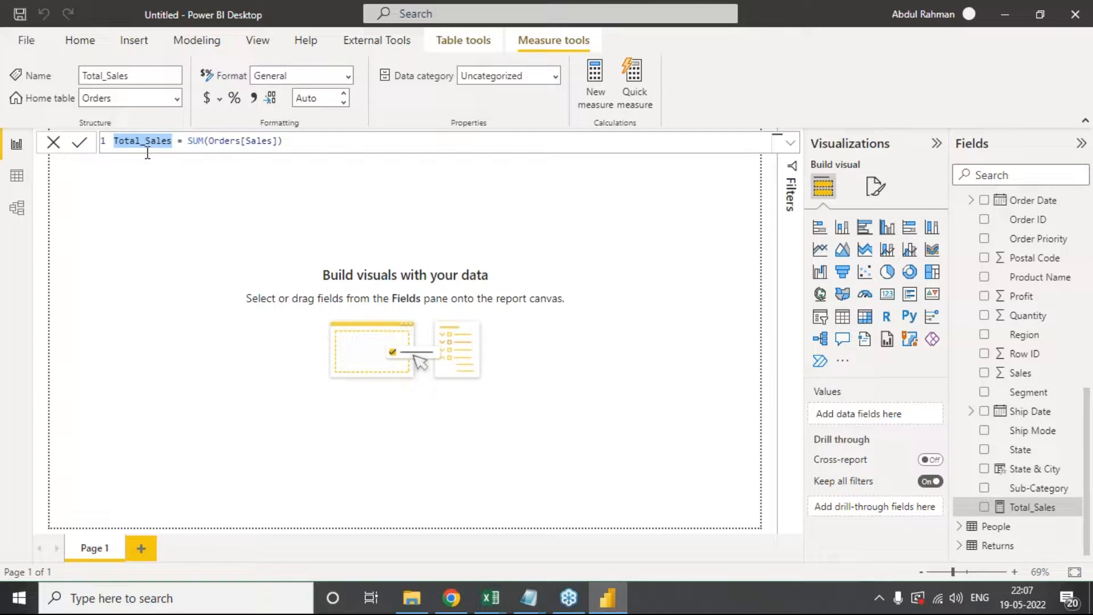
{"action": "left_click_drag", "start_coordinate": [117, 143], "coordinate": [145, 140]}
{"action": "left_click", "coordinate": [180, 141]}
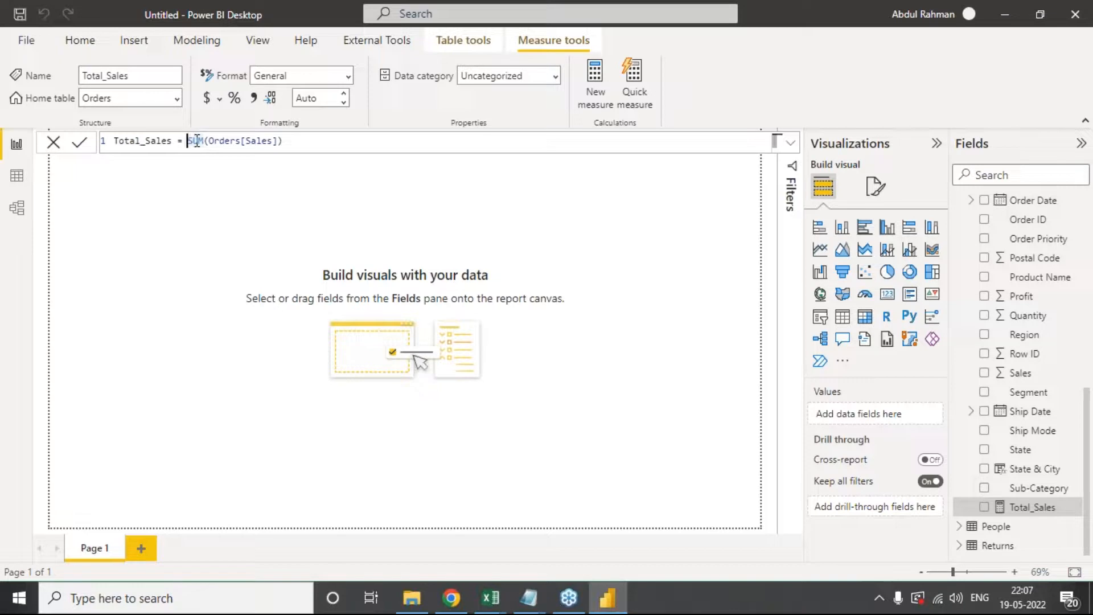
{"action": "left_click_drag", "start_coordinate": [206, 140], "coordinate": [267, 141]}
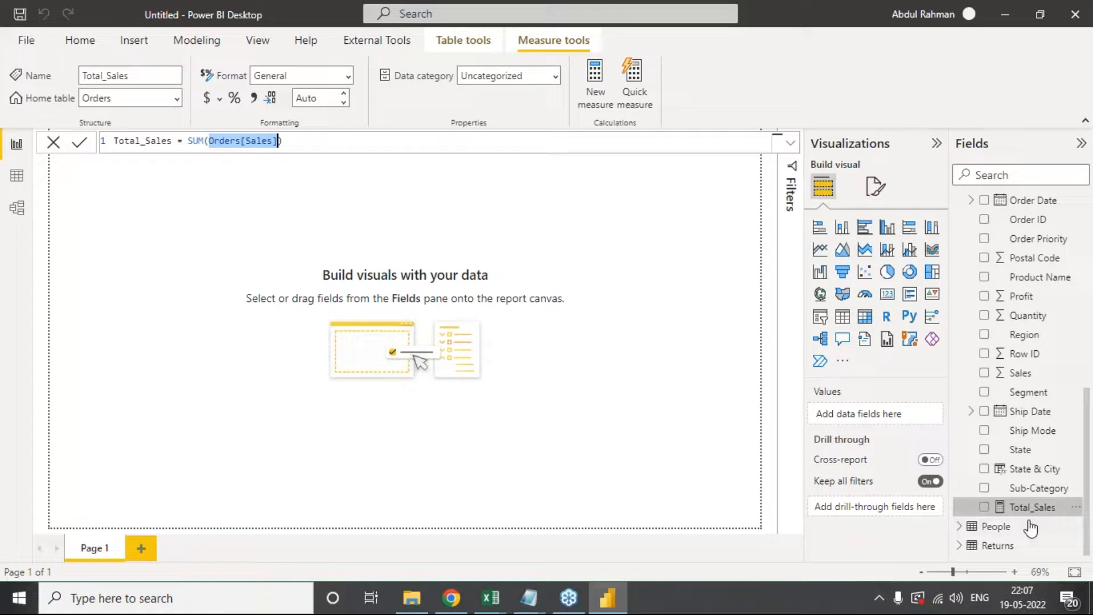
Step: Add a table visual to the blank report page, move it slightly inward and populate it with the Total_Sales measure
{"action": "left_click", "coordinate": [683, 283]}
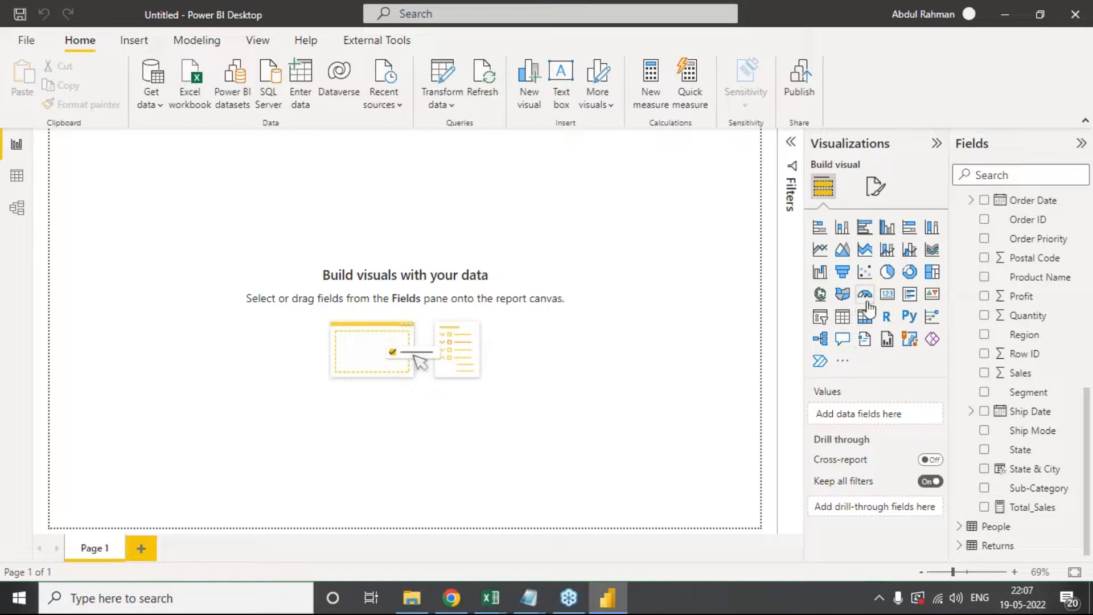
{"action": "left_click", "coordinate": [843, 317]}
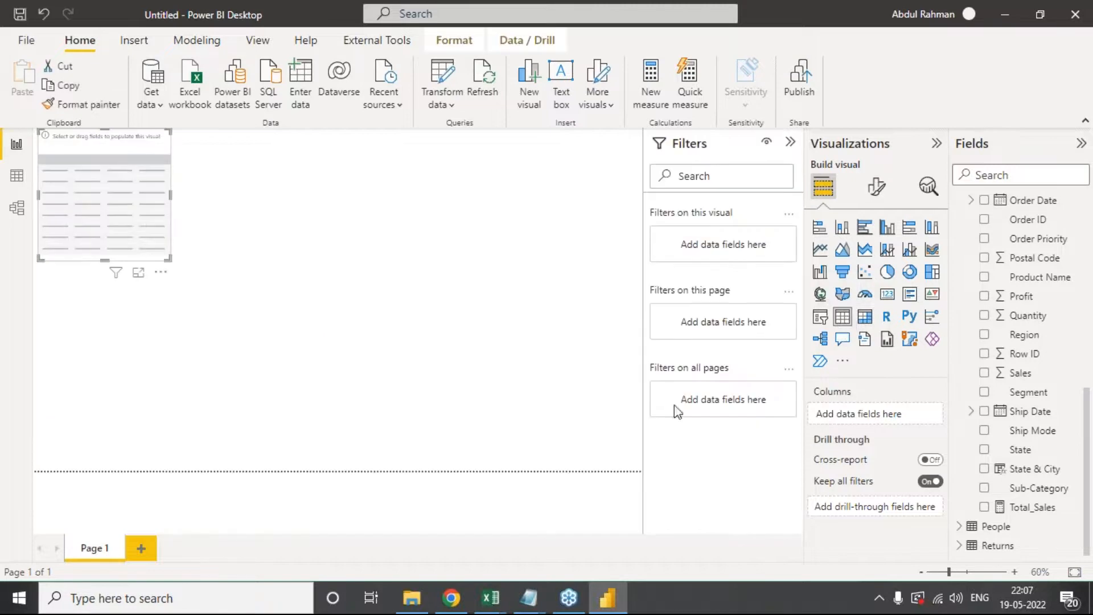
{"action": "left_click_drag", "start_coordinate": [158, 147], "coordinate": [181, 190]}
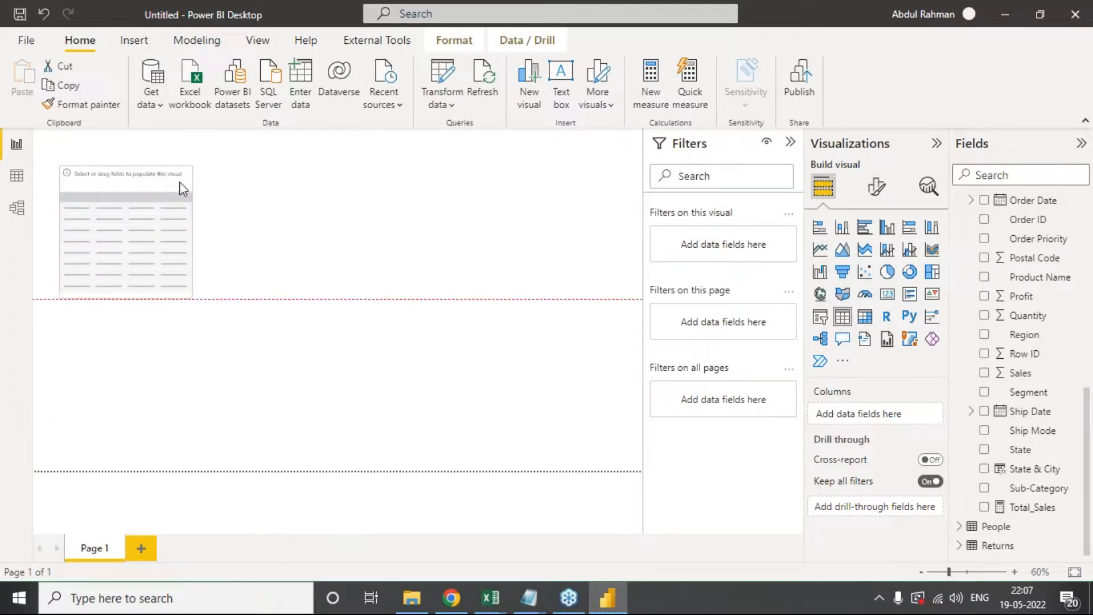
{"action": "left_click_drag", "start_coordinate": [1028, 507], "coordinate": [892, 428]}
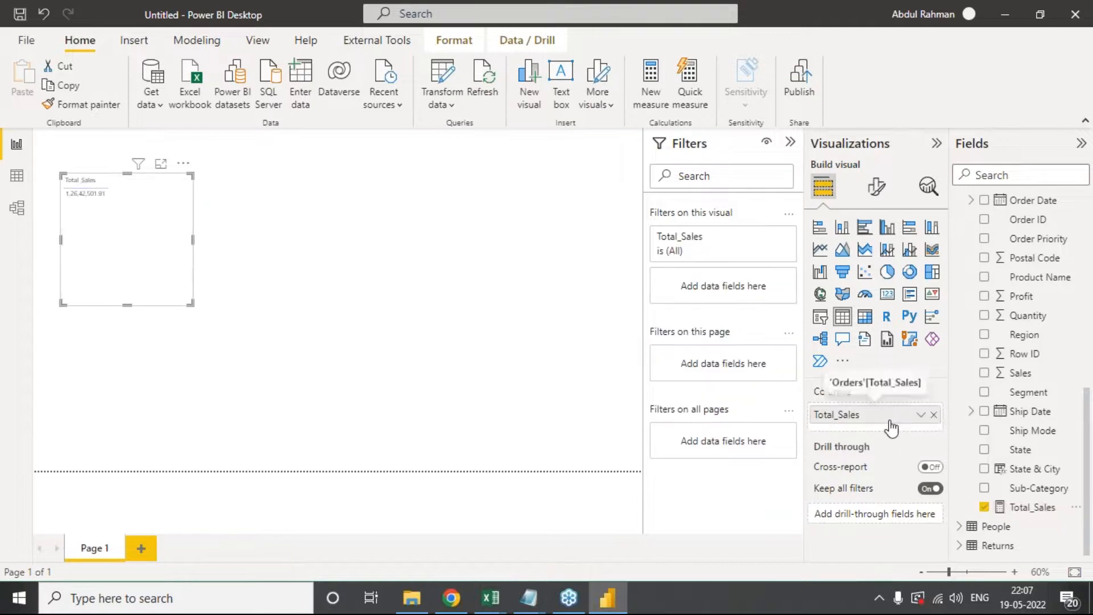
Step: Find the size settings of the Total_Sales table visual and raise its global font size to 16
{"action": "left_click", "coordinate": [876, 186]}
{"action": "left_click", "coordinate": [849, 229]}
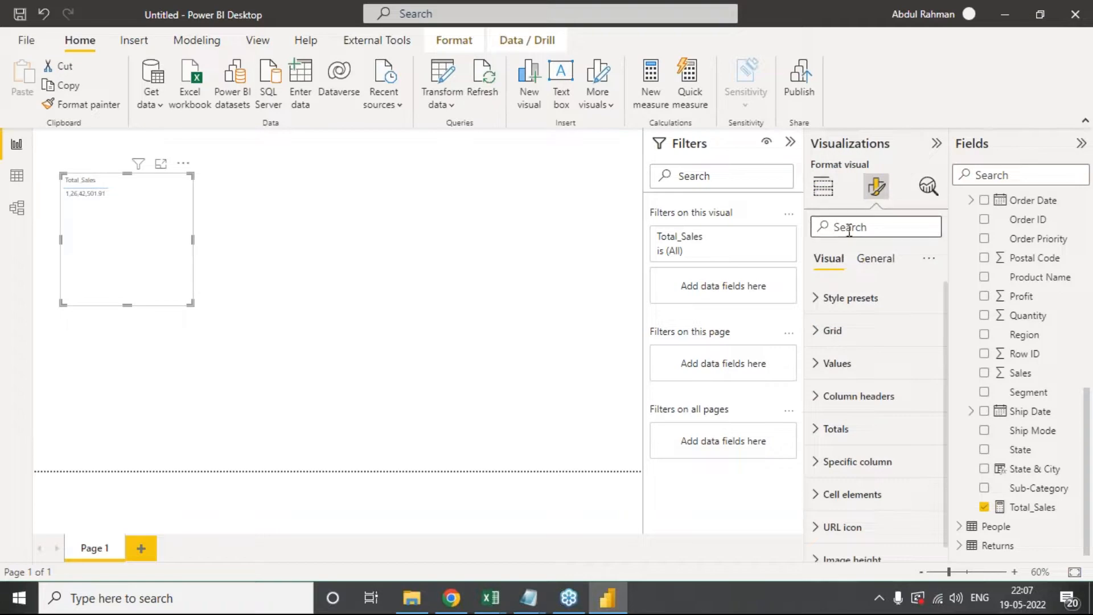
{"action": "type", "text": "i"}
{"action": "type", "text": "ize"}
{"action": "left_click", "coordinate": [865, 333]}
{"action": "left_click", "coordinate": [865, 333]}
{"action": "left_click", "coordinate": [865, 334]}
{"action": "left_click", "coordinate": [866, 333]}
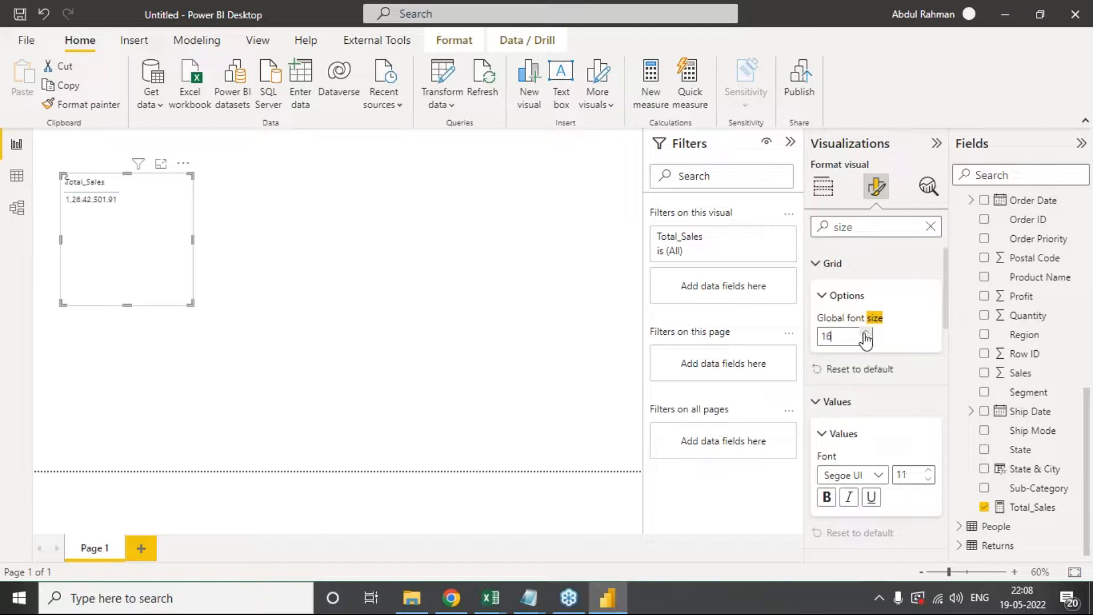
{"action": "left_click", "coordinate": [319, 356]}
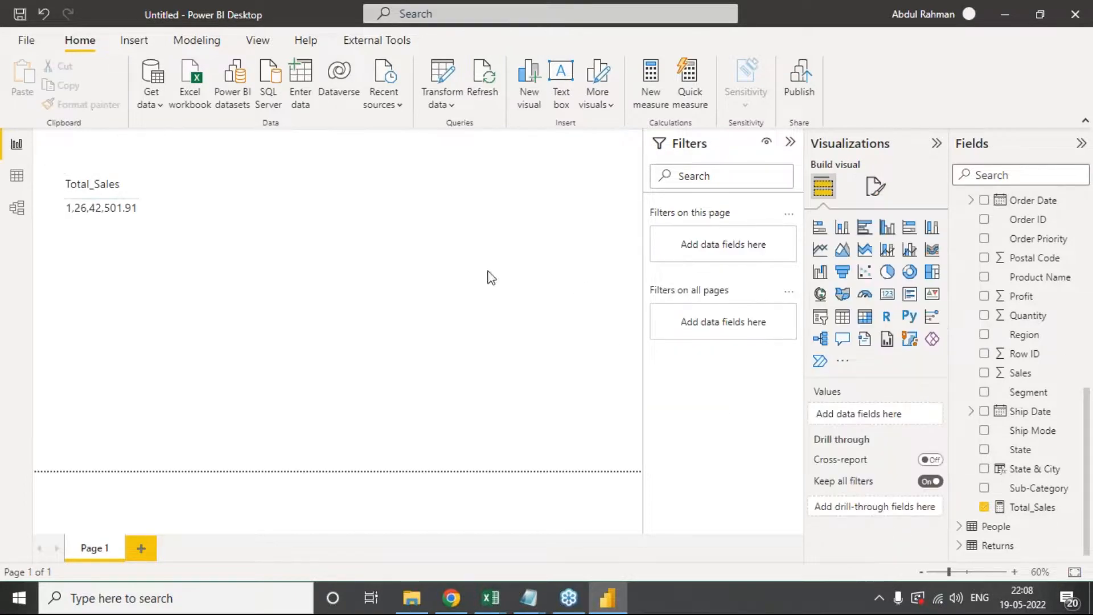
{"action": "left_click", "coordinate": [78, 292]}
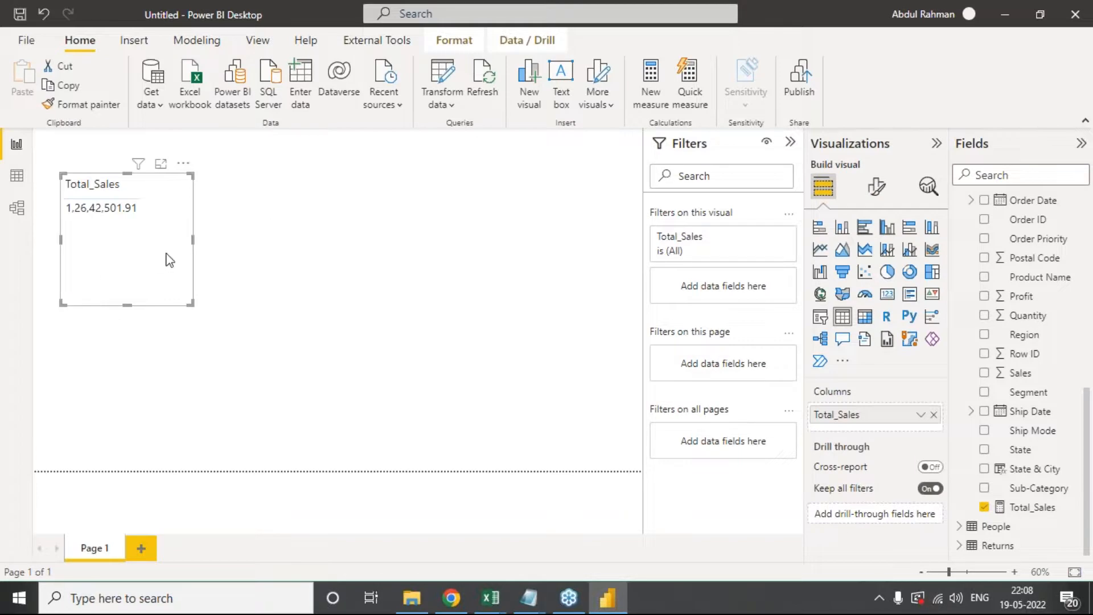
Step: Switch to the Superstore workbook in Excel, check the sum of the whole Sales column, and return to Power BI Desktop
{"action": "mouse_move", "coordinate": [491, 598]}
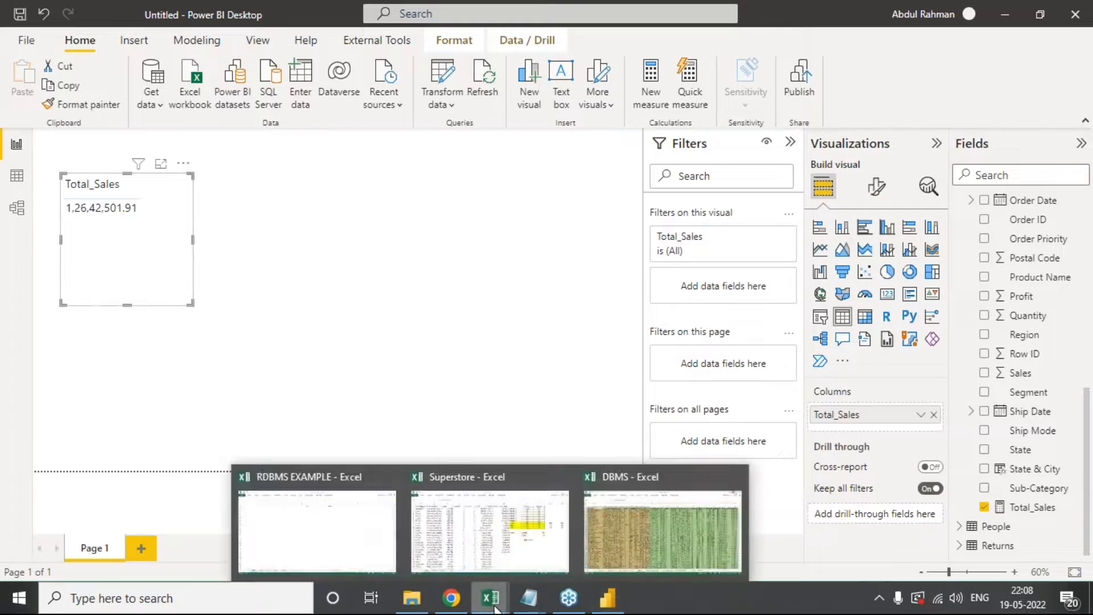
{"action": "left_click", "coordinate": [494, 543]}
{"action": "key", "text": "alt+a"}
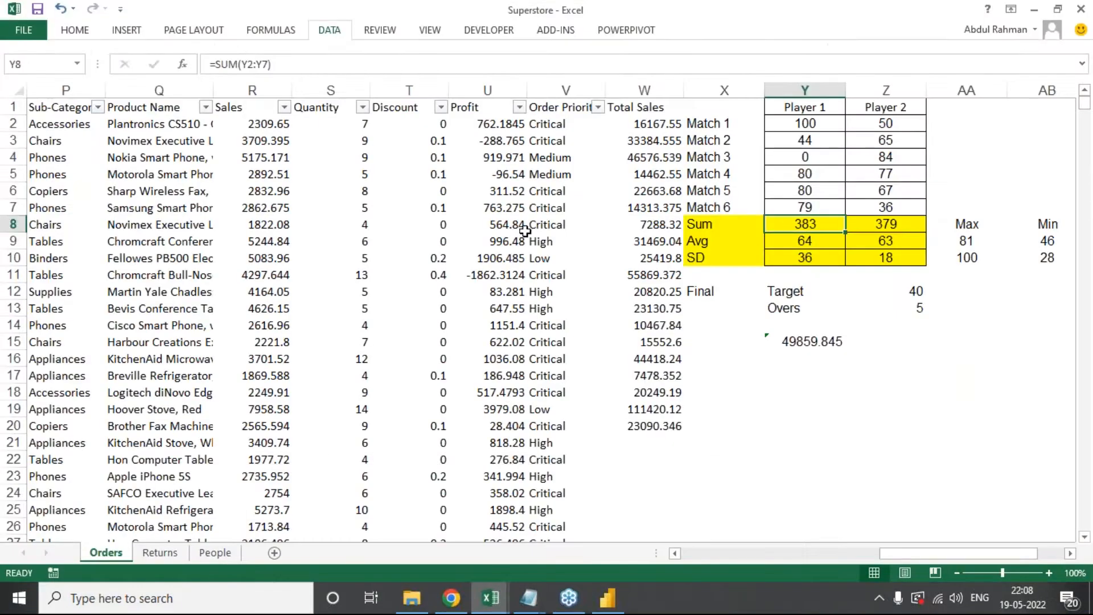
{"action": "key", "text": "t"}
{"action": "left_click", "coordinate": [285, 188]}
{"action": "left_click", "coordinate": [286, 126]}
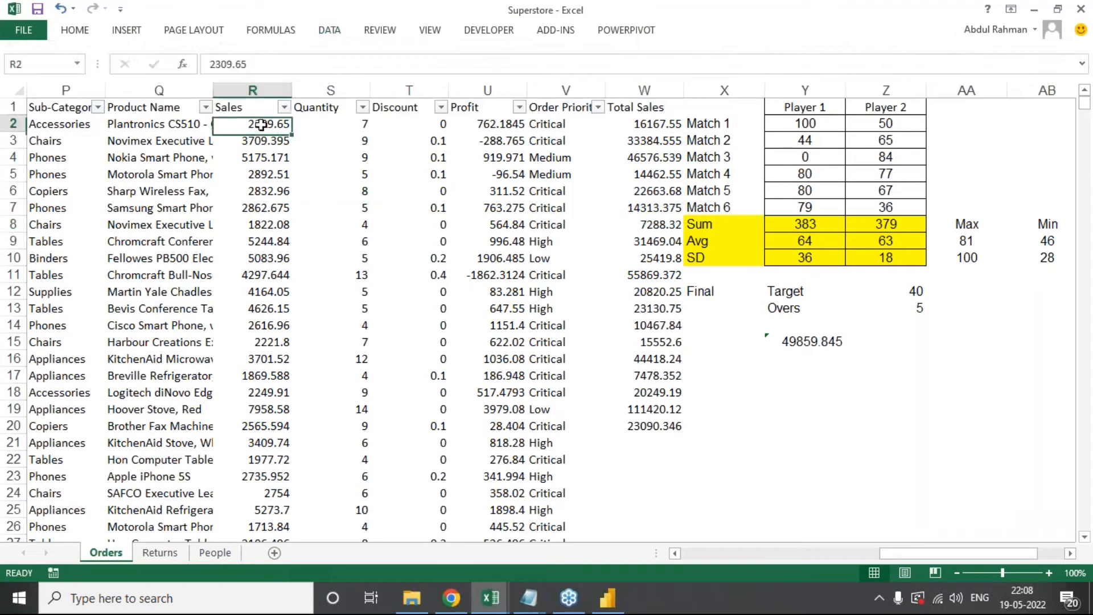
{"action": "key", "text": "ctrl+shift+Down"}
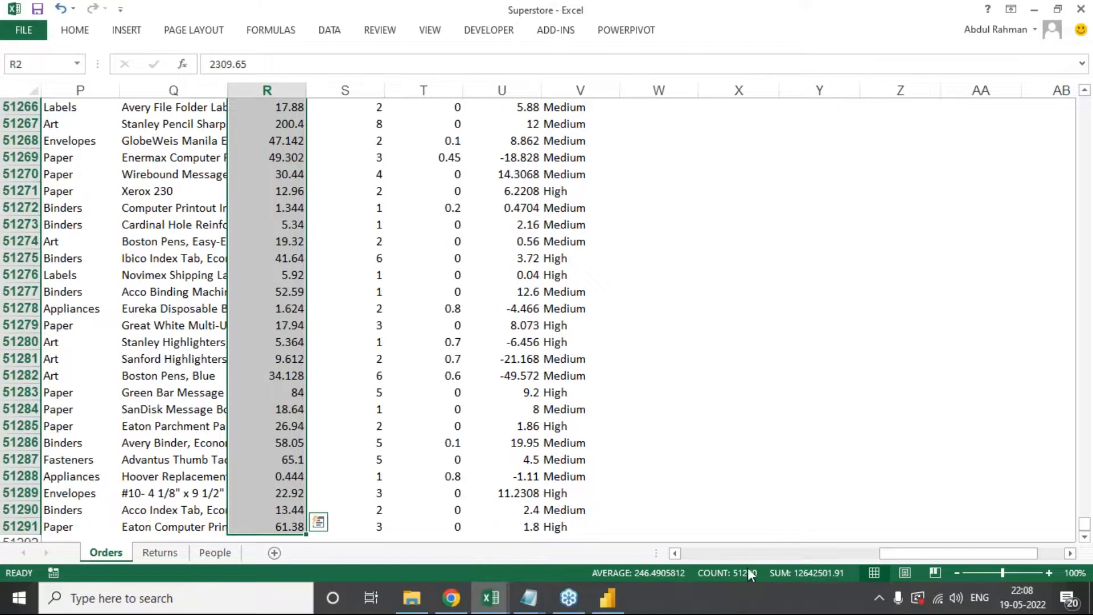
{"action": "key", "text": "alt+Tab"}
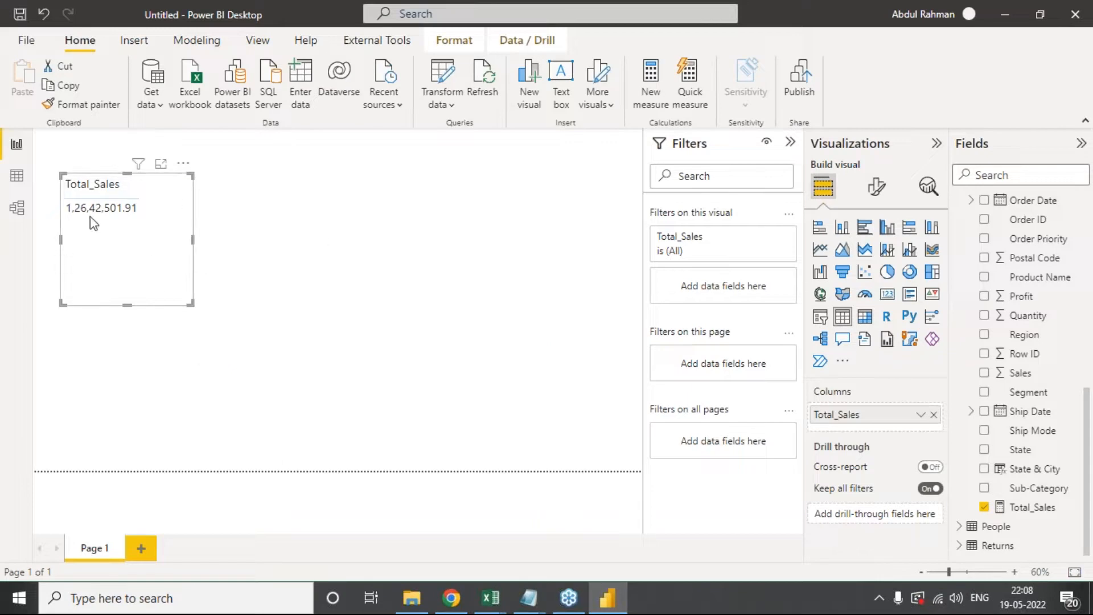
Step: Show the Total_Sales measure's formula and the Is_Blank calculated column's formula for comparison
{"action": "left_click", "coordinate": [1032, 507]}
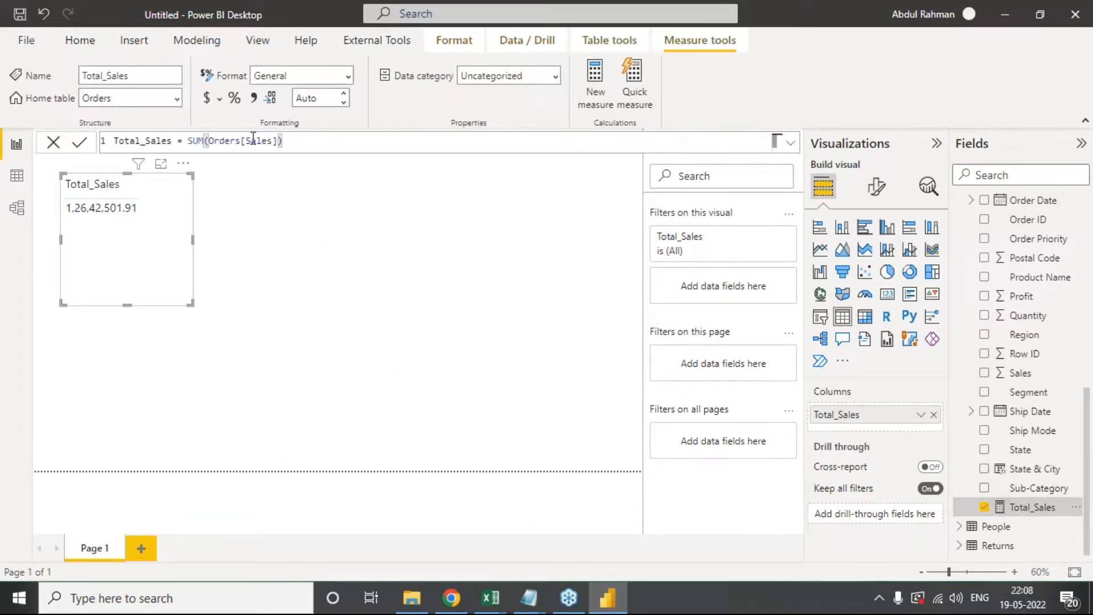
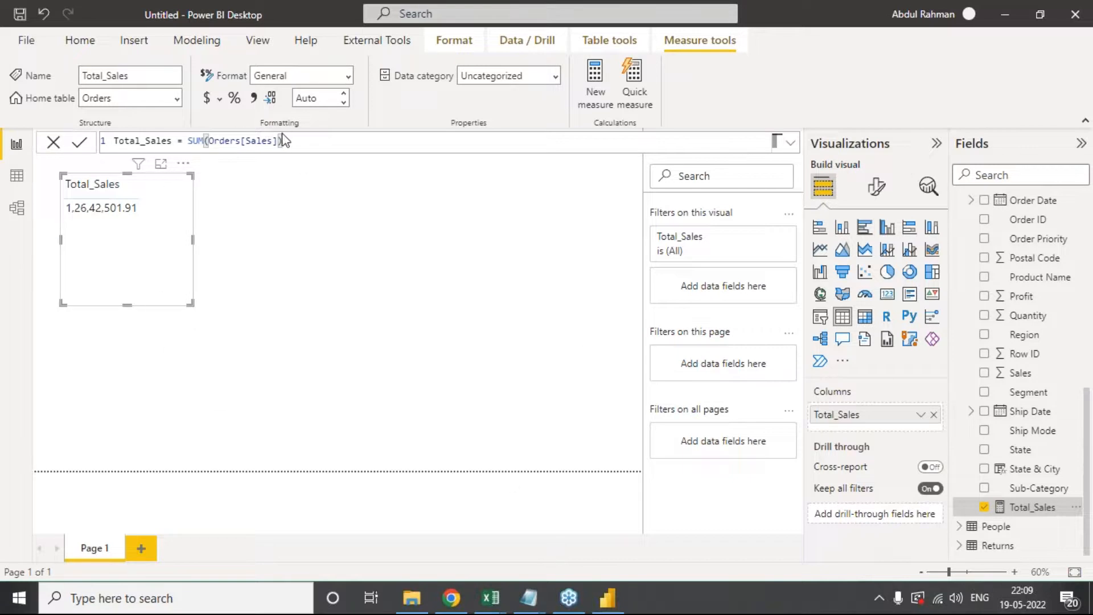
{"action": "mouse_move", "coordinate": [1019, 509]}
{"action": "left_mouse_down"}
{"action": "mouse_move", "coordinate": [404, 399]}
{"action": "mouse_move", "coordinate": [190, 294]}
{"action": "mouse_move", "coordinate": [647, 387]}
{"action": "mouse_move", "coordinate": [1019, 509]}
{"action": "left_mouse_up"}
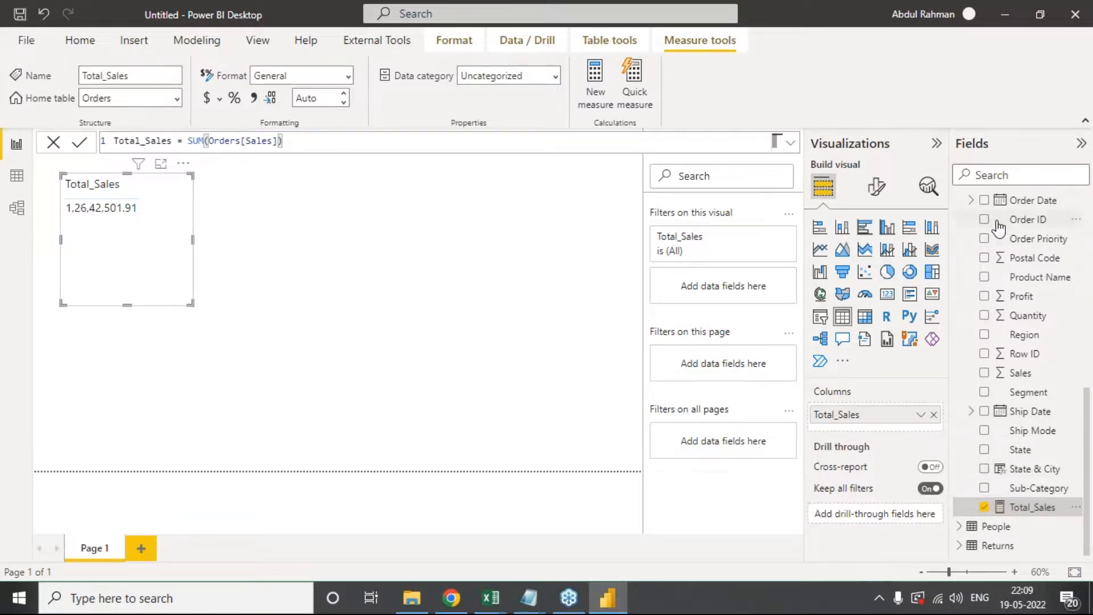
{"action": "scroll", "coordinate": [1019, 376], "scroll_direction": "up", "scroll_amount": 2}
{"action": "scroll", "coordinate": [1019, 376], "scroll_direction": "up", "scroll_amount": 4}
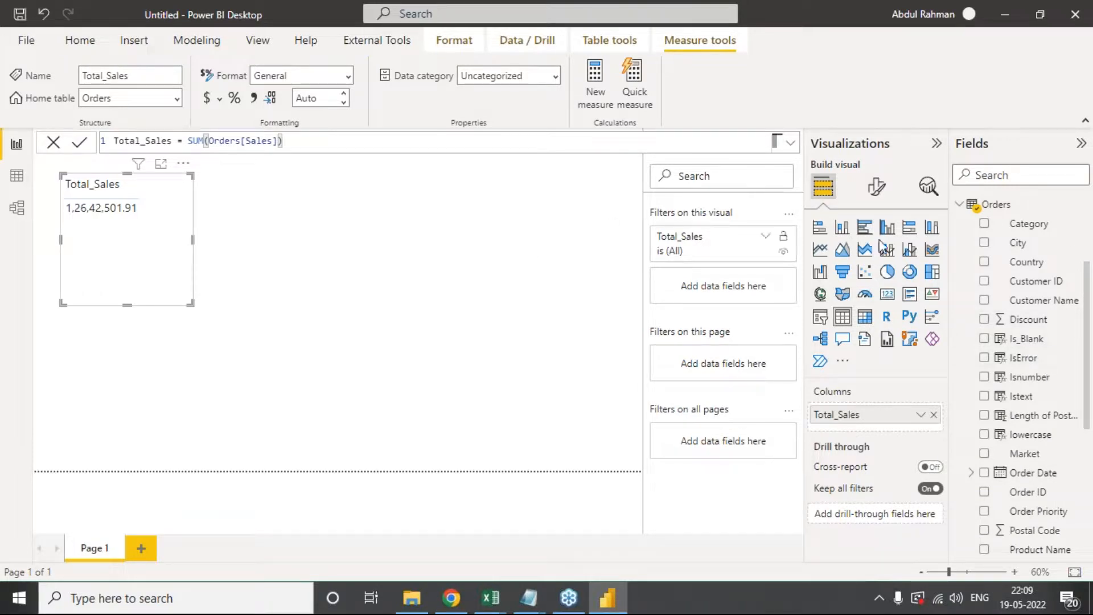
{"action": "left_click", "coordinate": [1027, 340]}
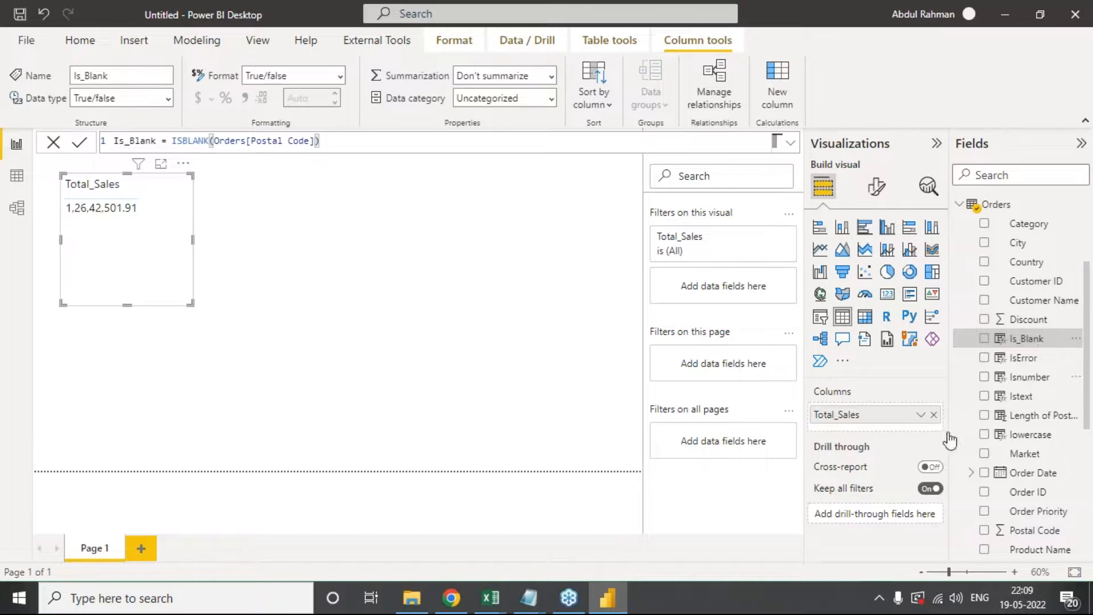
Step: Switch to the data view and examine the calculated columns of the Orders table, including the State & City formula
{"action": "left_click", "coordinate": [17, 175]}
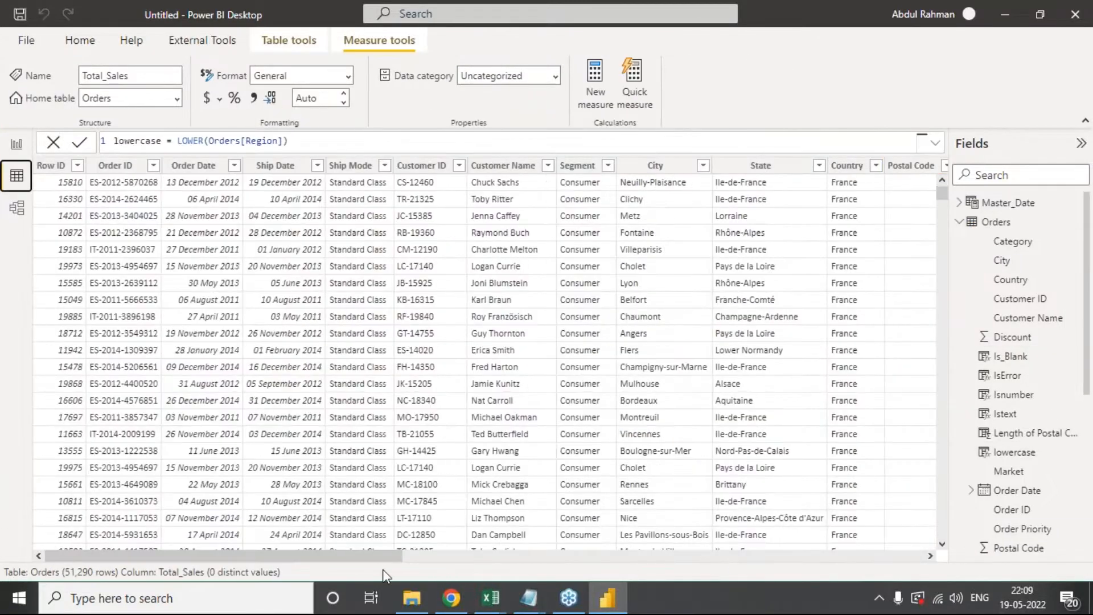
{"action": "left_click_drag", "start_coordinate": [376, 556], "coordinate": [940, 543]}
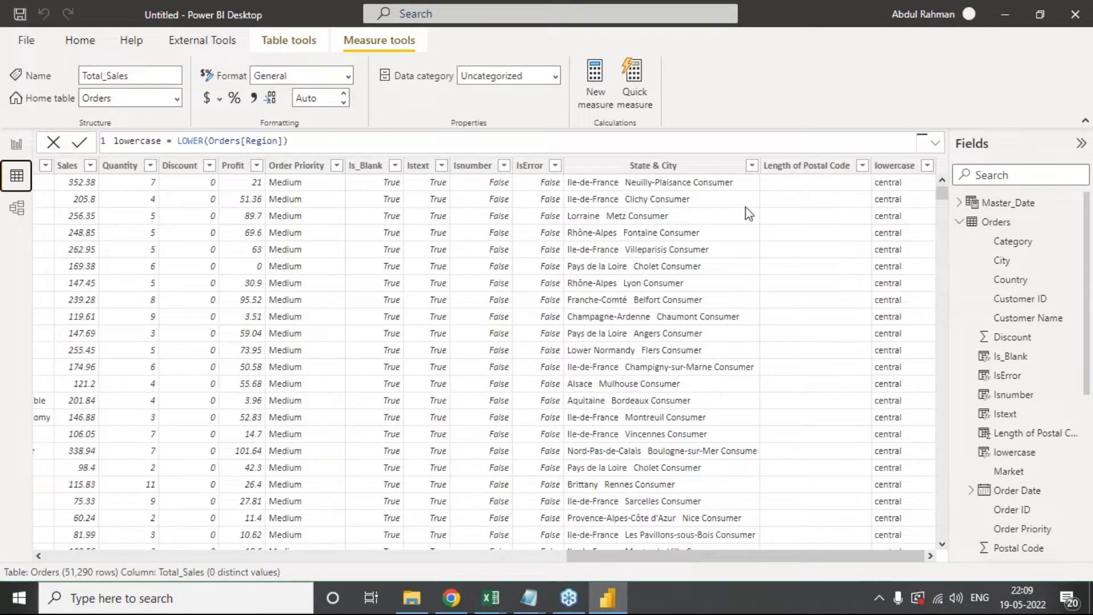
{"action": "left_click", "coordinate": [686, 169]}
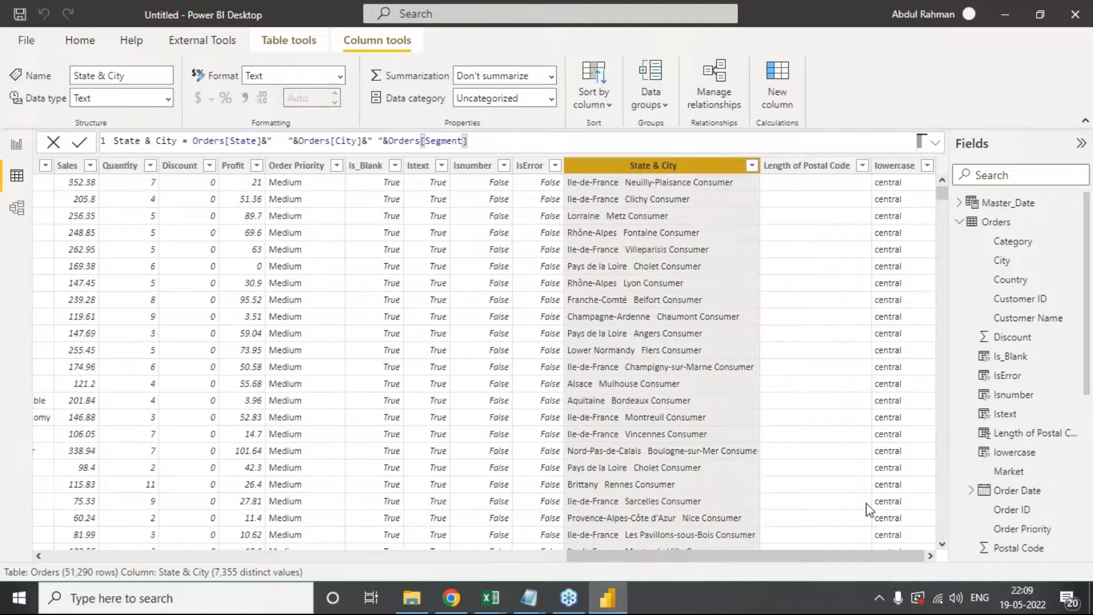
{"action": "left_click_drag", "start_coordinate": [897, 557], "coordinate": [660, 541]}
Step: Return to the report view and remove the Total_Sales table visual from Page 1
{"action": "left_click", "coordinate": [17, 144]}
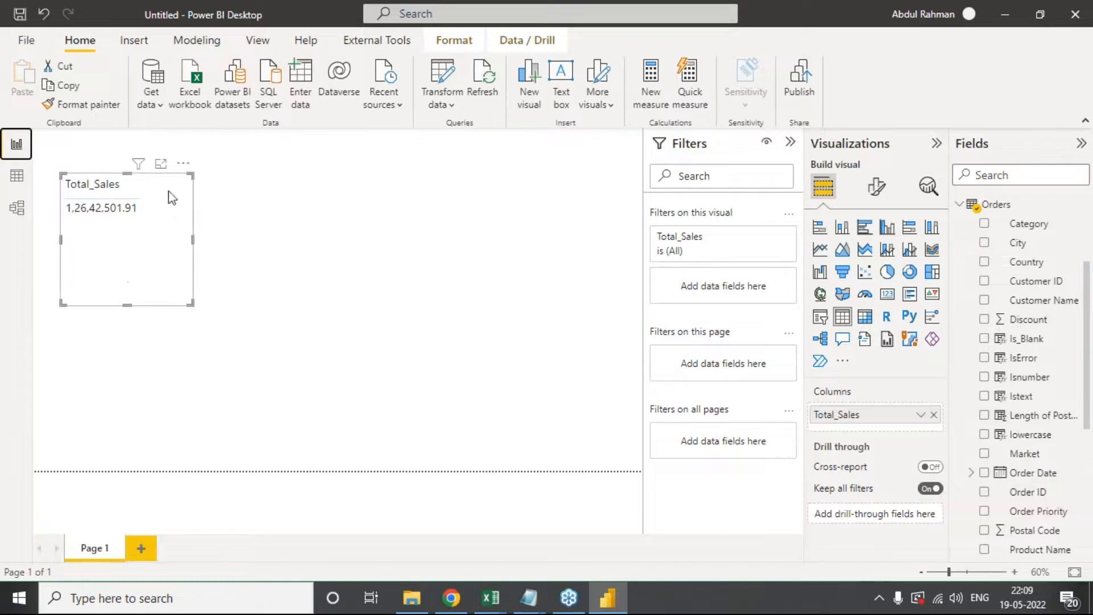
{"action": "left_click", "coordinate": [183, 164]}
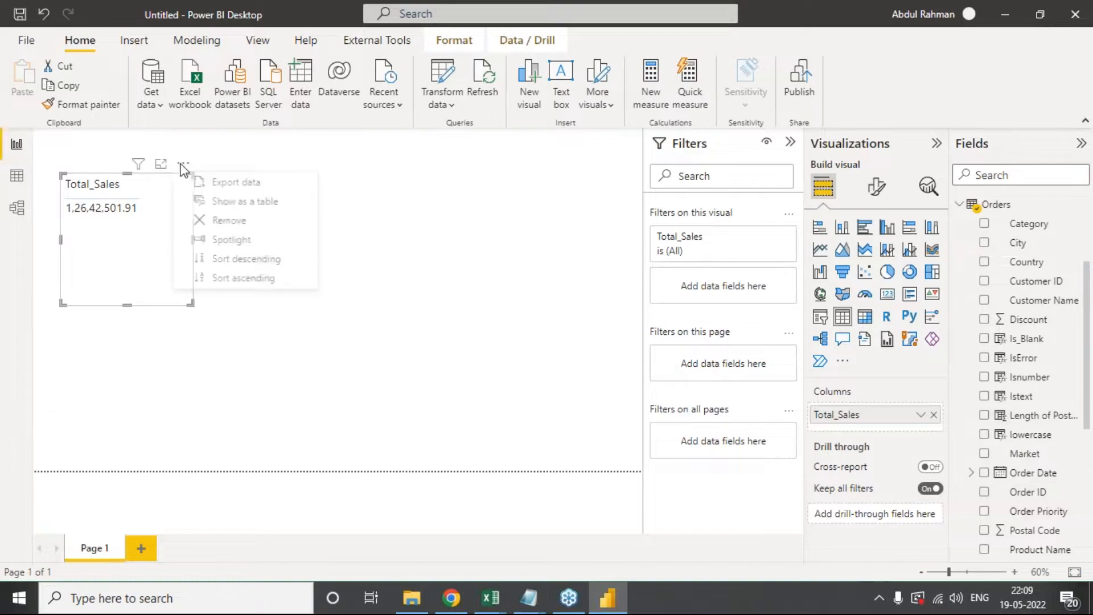
{"action": "left_click", "coordinate": [249, 223]}
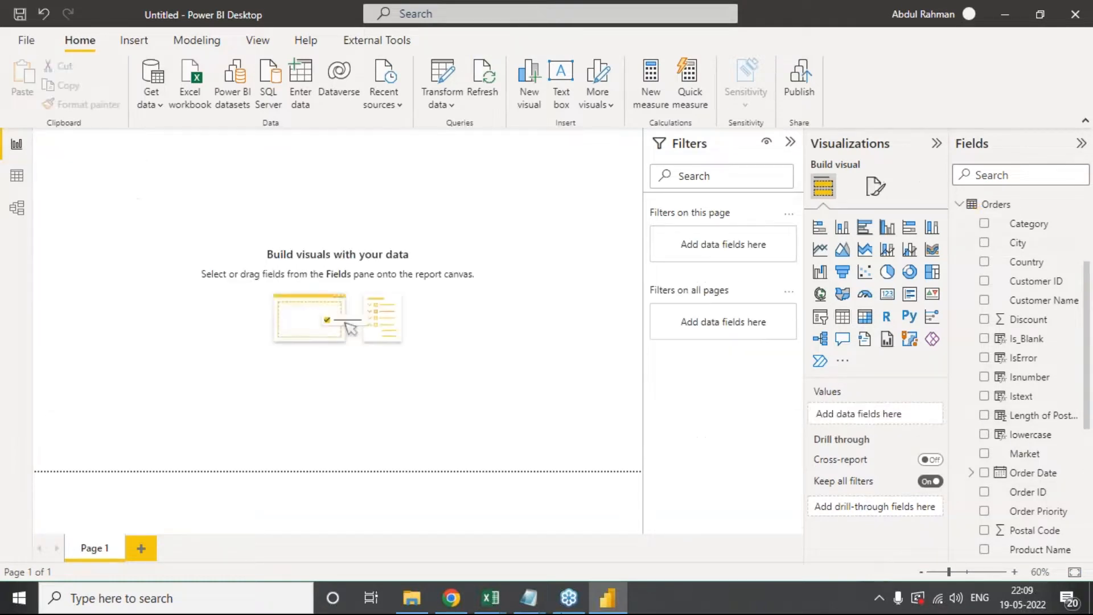
Step: Insert a new table visual on Page 1 showing Total_Sales broken down by Segment, with Segment as the first column
{"action": "left_click", "coordinate": [844, 319]}
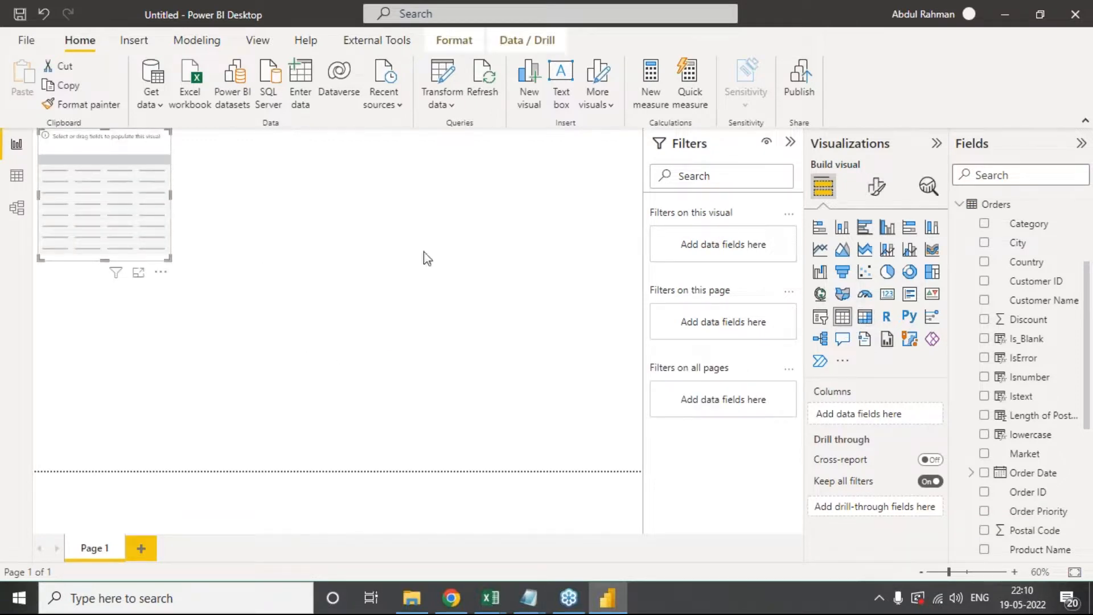
{"action": "scroll", "coordinate": [1058, 470], "scroll_direction": "down", "scroll_amount": 5}
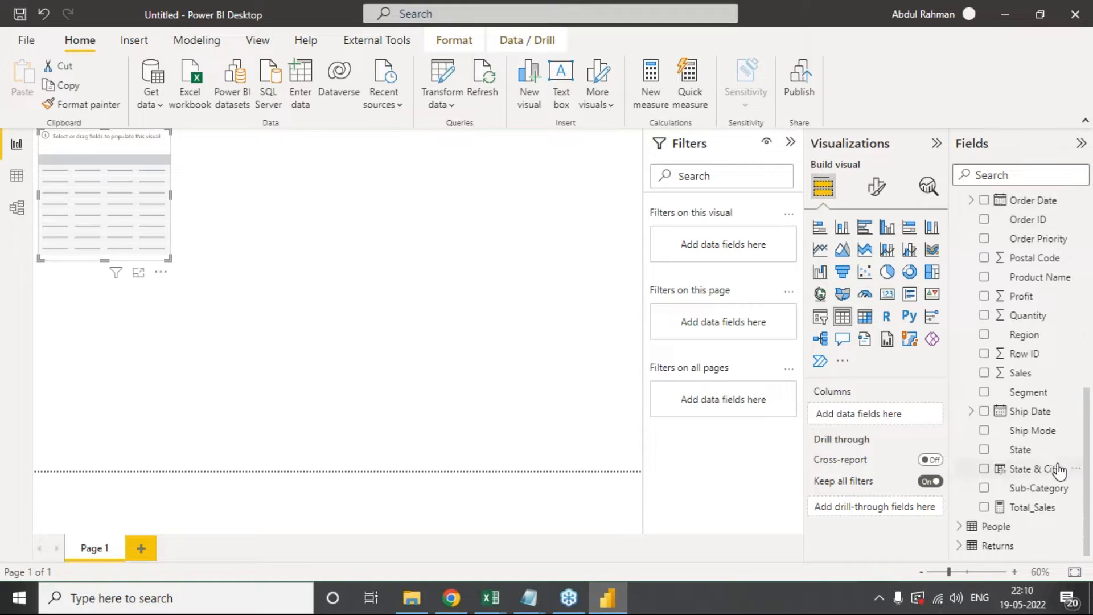
{"action": "left_click_drag", "start_coordinate": [1037, 507], "coordinate": [882, 417]}
{"action": "left_click_drag", "start_coordinate": [105, 171], "coordinate": [121, 220]}
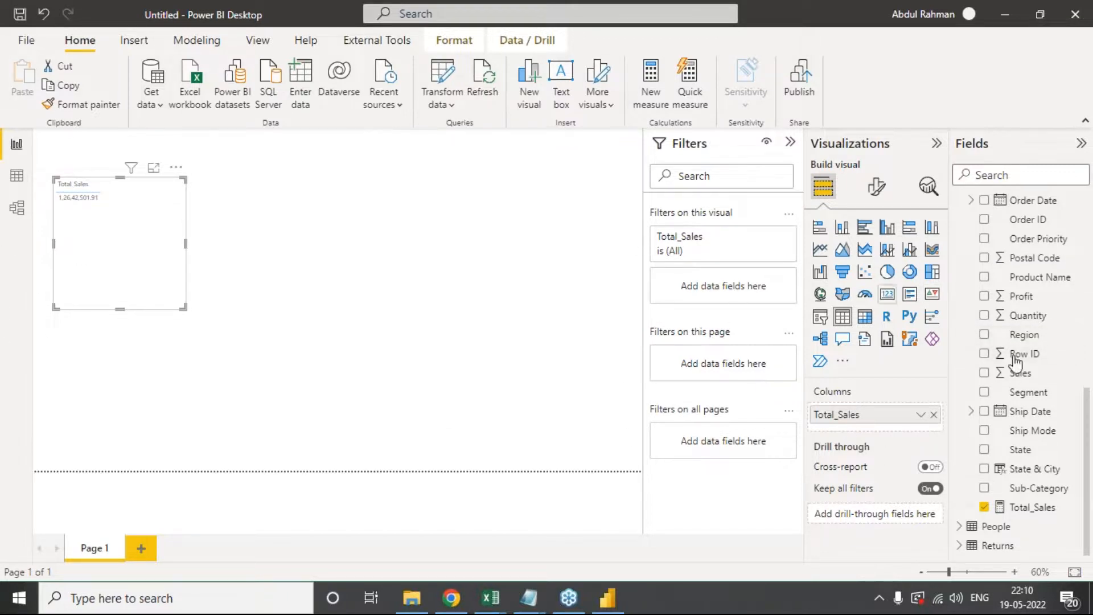
{"action": "left_click_drag", "start_coordinate": [1037, 393], "coordinate": [877, 415]}
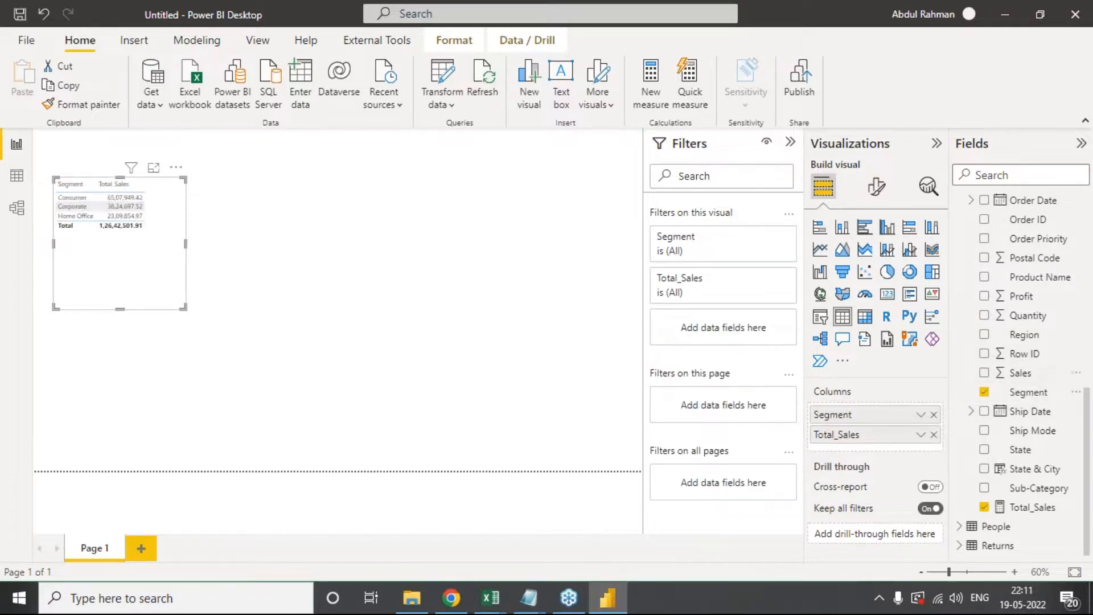
Step: Find the size settings of the Segment table visual, raise its global font size to 16, and widen the visual to fit both columns
{"action": "left_click", "coordinate": [871, 189]}
{"action": "left_click", "coordinate": [874, 226]}
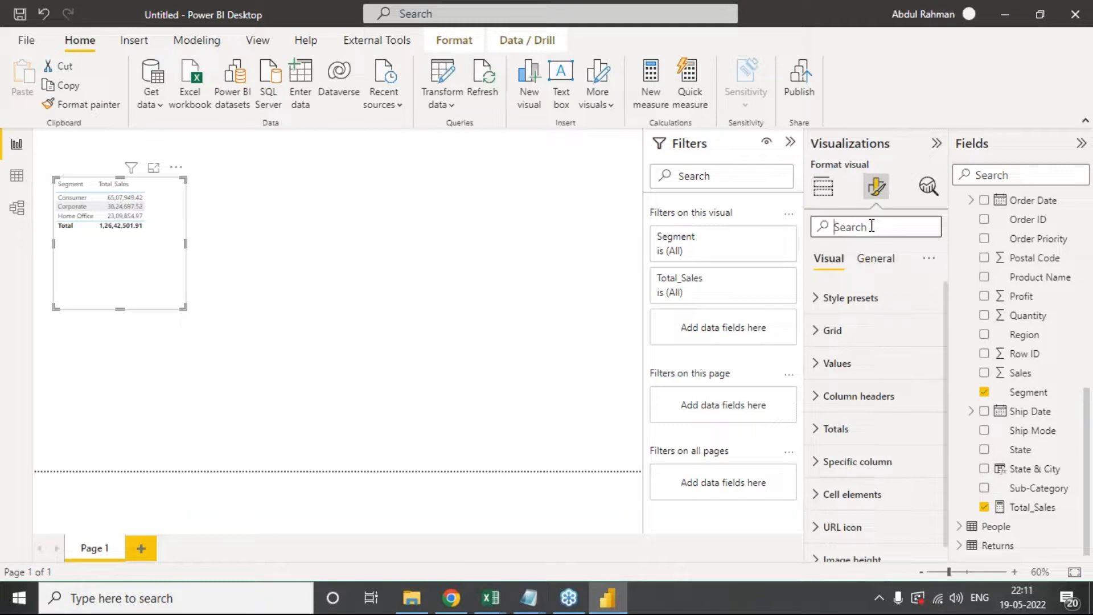
{"action": "type", "text": "size"}
{"action": "left_click", "coordinate": [867, 333]}
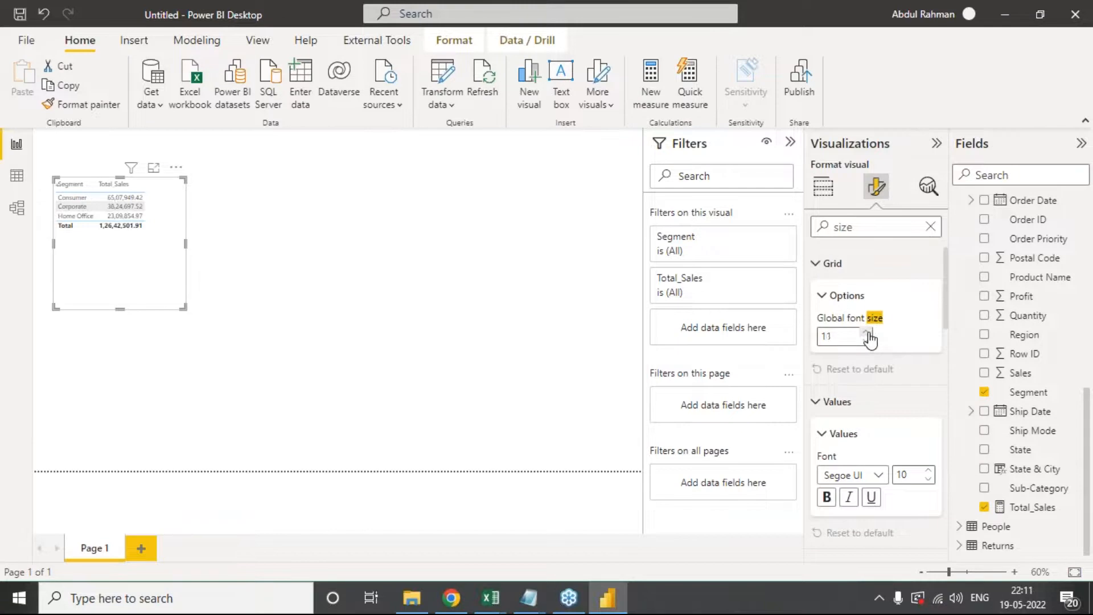
{"action": "left_click", "coordinate": [867, 332]}
{"action": "left_click", "coordinate": [867, 332]}
{"action": "left_click", "coordinate": [867, 333]}
{"action": "left_click", "coordinate": [867, 332]}
{"action": "left_click", "coordinate": [867, 333]}
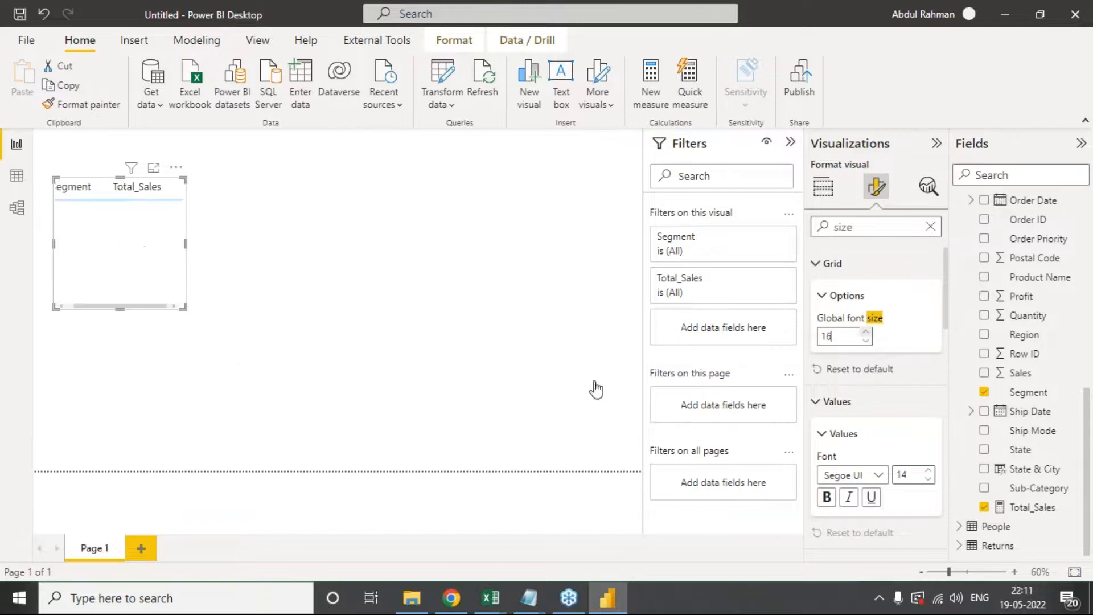
{"action": "left_click_drag", "start_coordinate": [185, 309], "coordinate": [293, 316]}
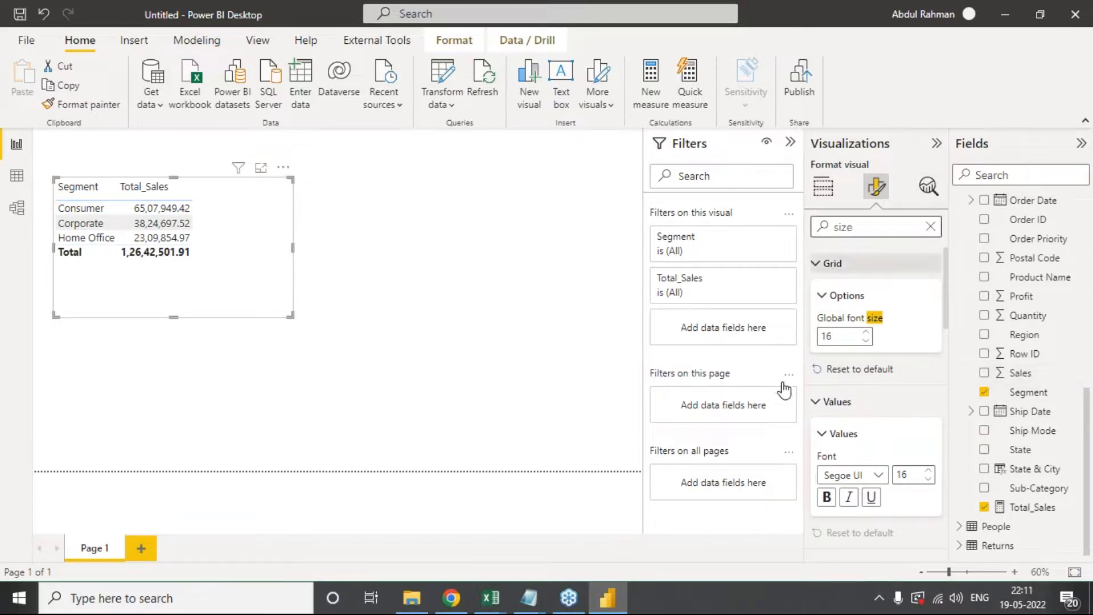
{"action": "left_click", "coordinate": [931, 228]}
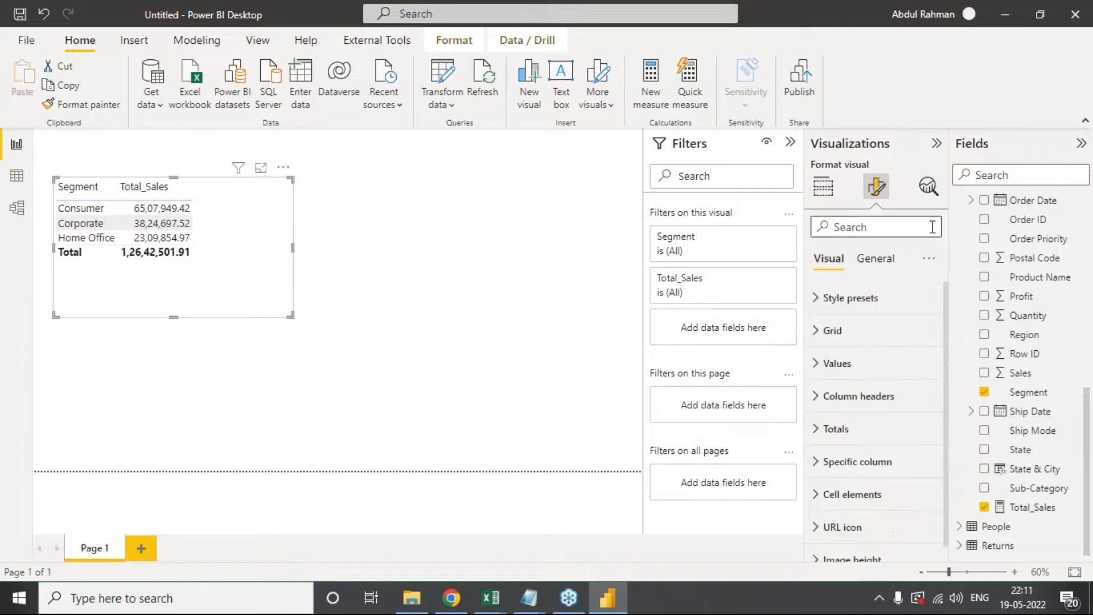
Step: Show the Total_Sales measure's formula and close it without changes
{"action": "left_click", "coordinate": [1030, 507]}
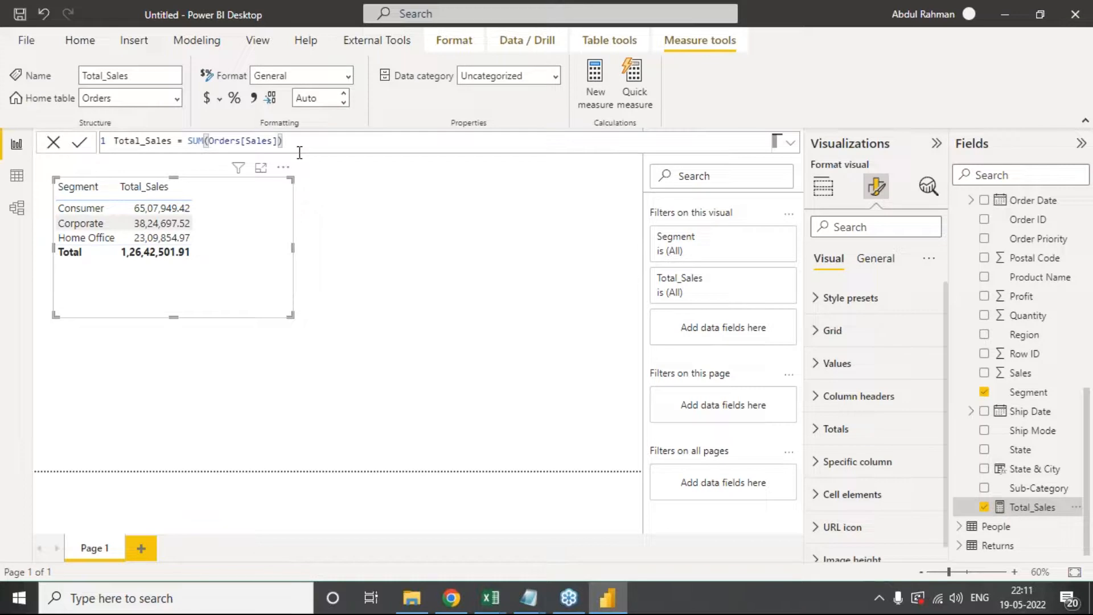
{"action": "left_click", "coordinate": [54, 143]}
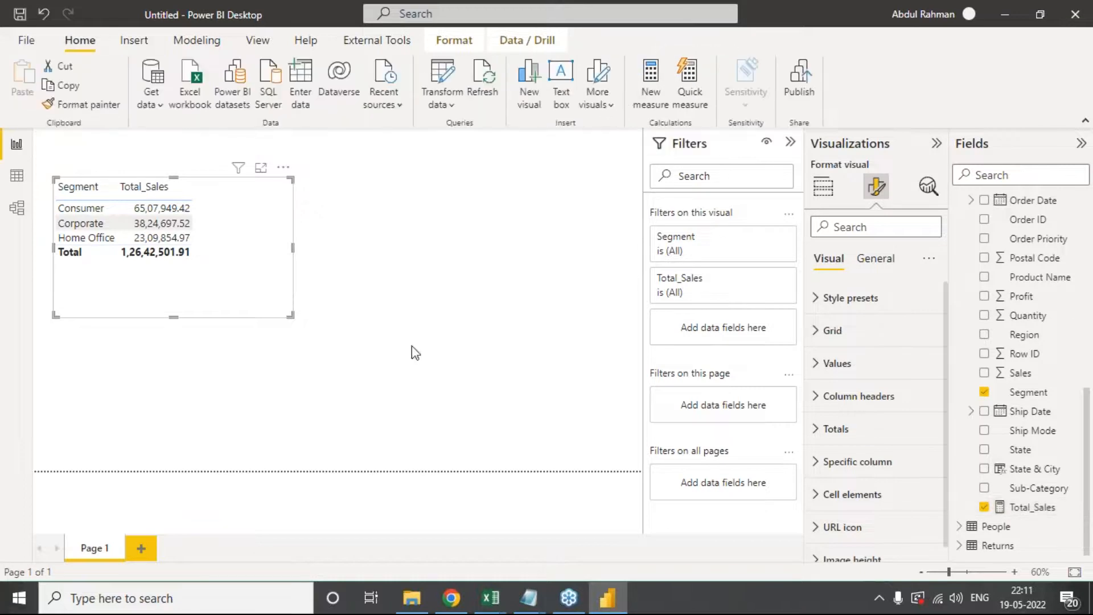
Step: Start a new measure in the Orders table and name it Max_Sale
{"action": "left_click", "coordinate": [1076, 507]}
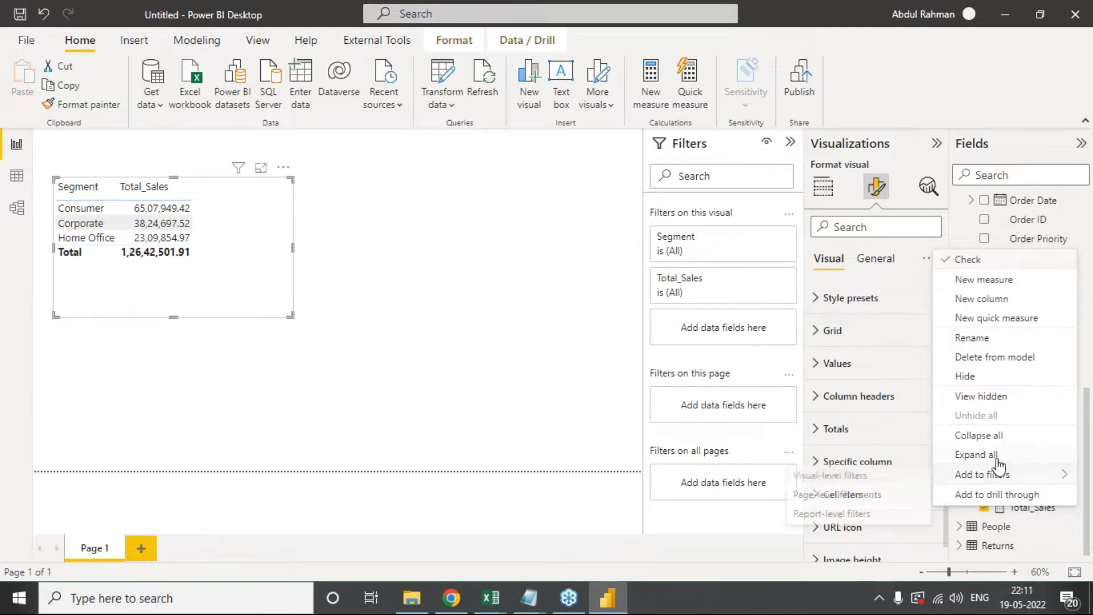
{"action": "key", "text": "Escape"}
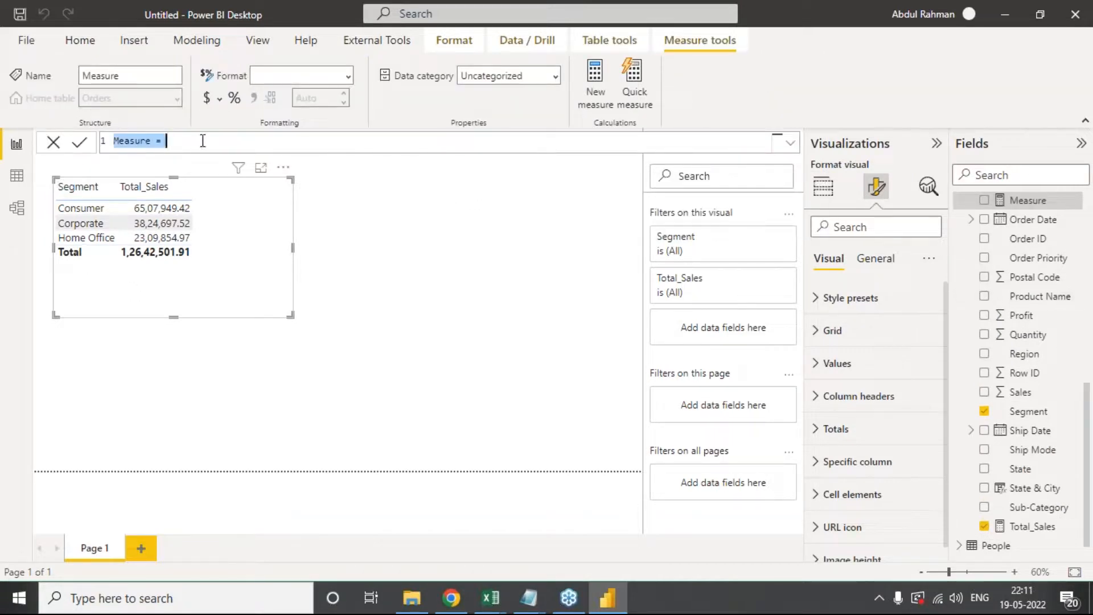
{"action": "left_click", "coordinate": [202, 140]}
{"action": "double_click", "coordinate": [123, 143]}
{"action": "type", "text": "Max"}
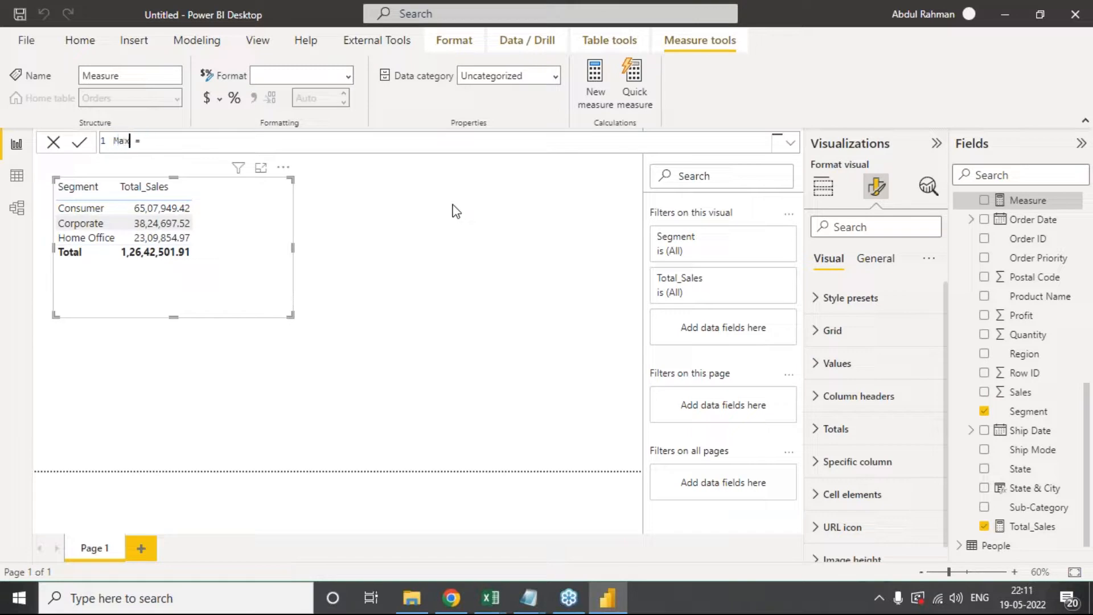
Step: Define the Max_Sale measure as MAX(Orders[Sales]) and commit the formula
{"action": "key", "text": "End"}
{"action": "type", "text": "ma"}
{"action": "key", "text": "BackSpace"}
{"action": "key", "text": "BackSpace"}
{"action": "type", "text": "max"}
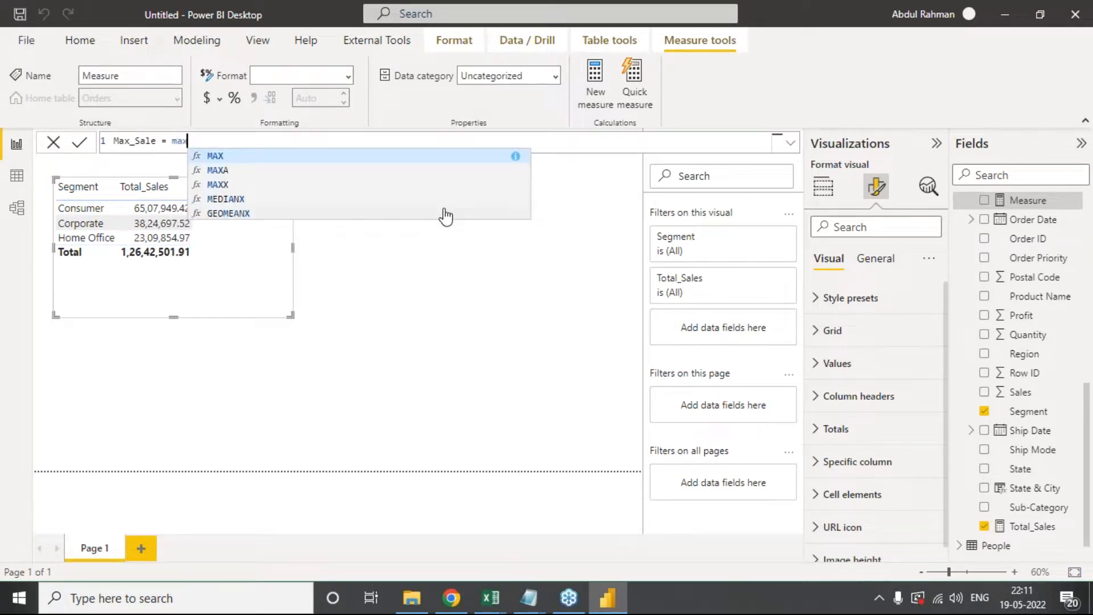
{"action": "key", "text": "Tab"}
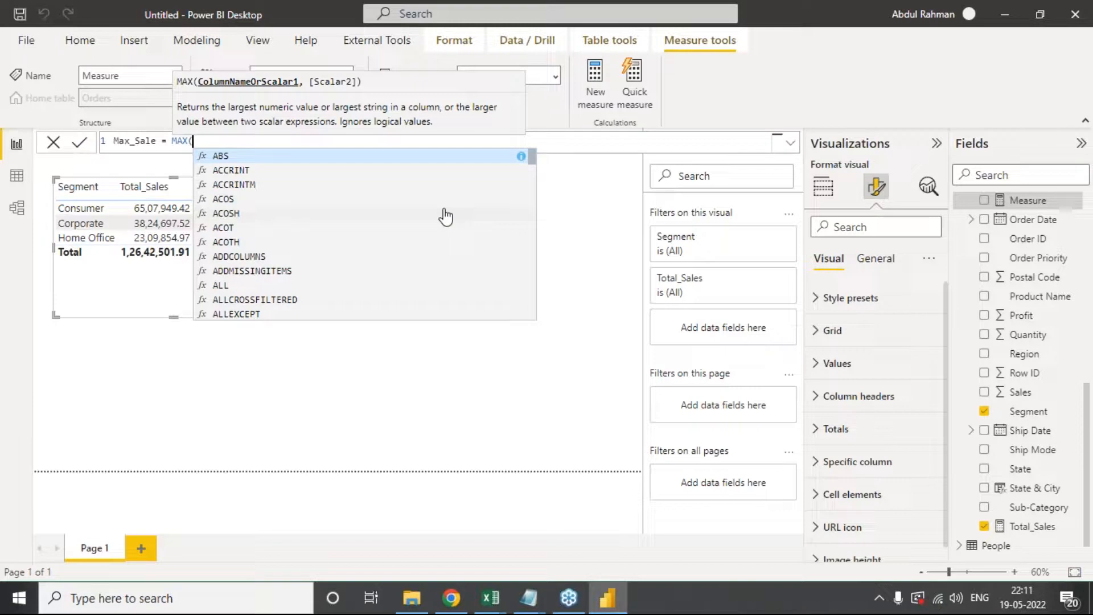
{"action": "type", "text": "sales"}
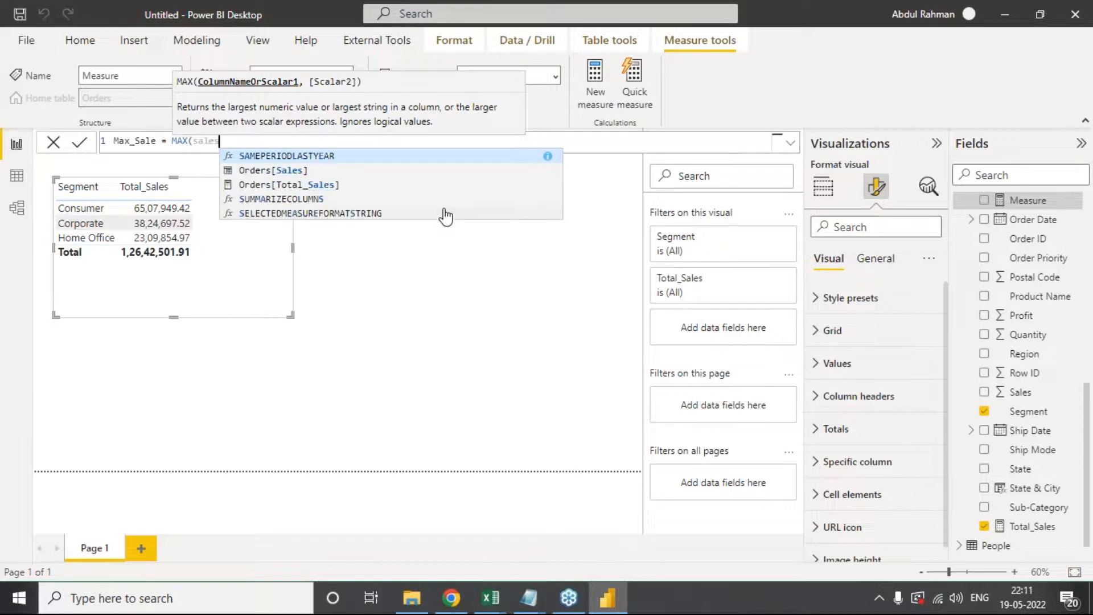
{"action": "key", "text": "Down"}
{"action": "key", "text": "Tab"}
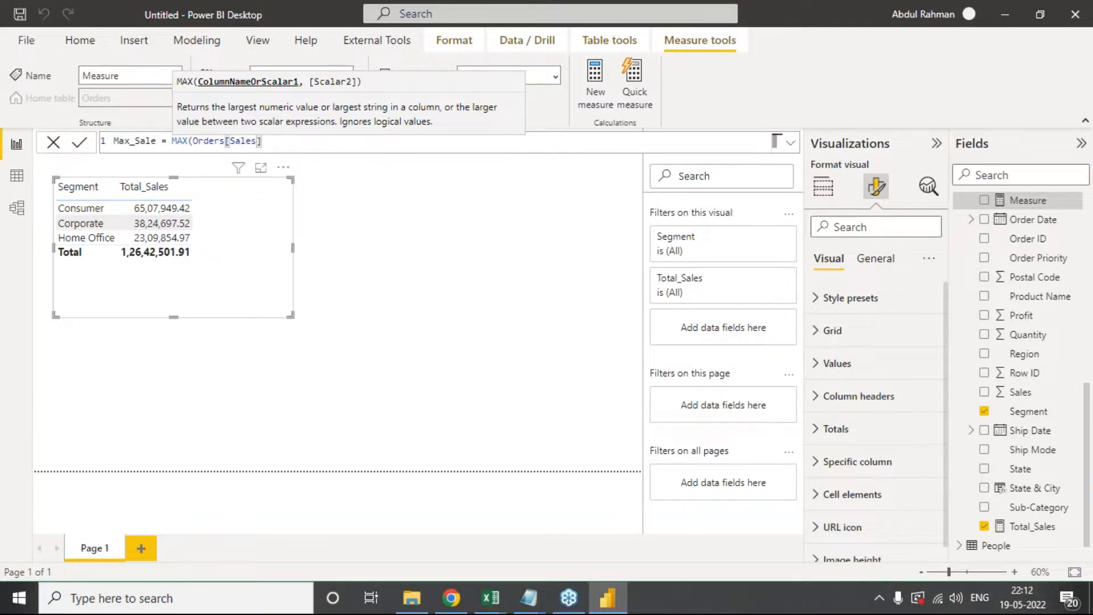
{"action": "type", "text": ")"}
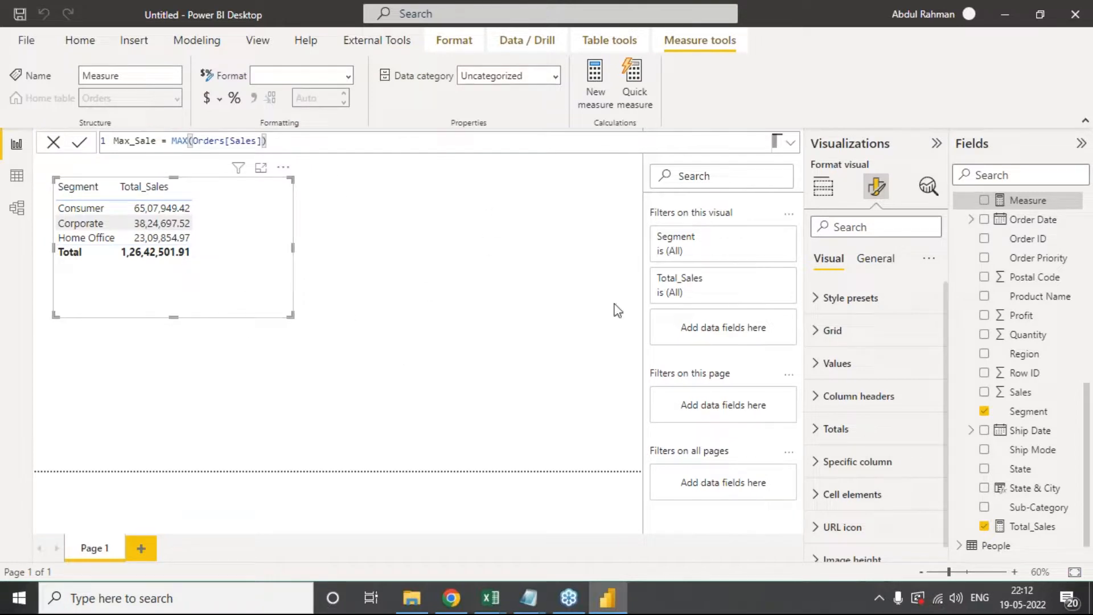
{"action": "left_click", "coordinate": [79, 141]}
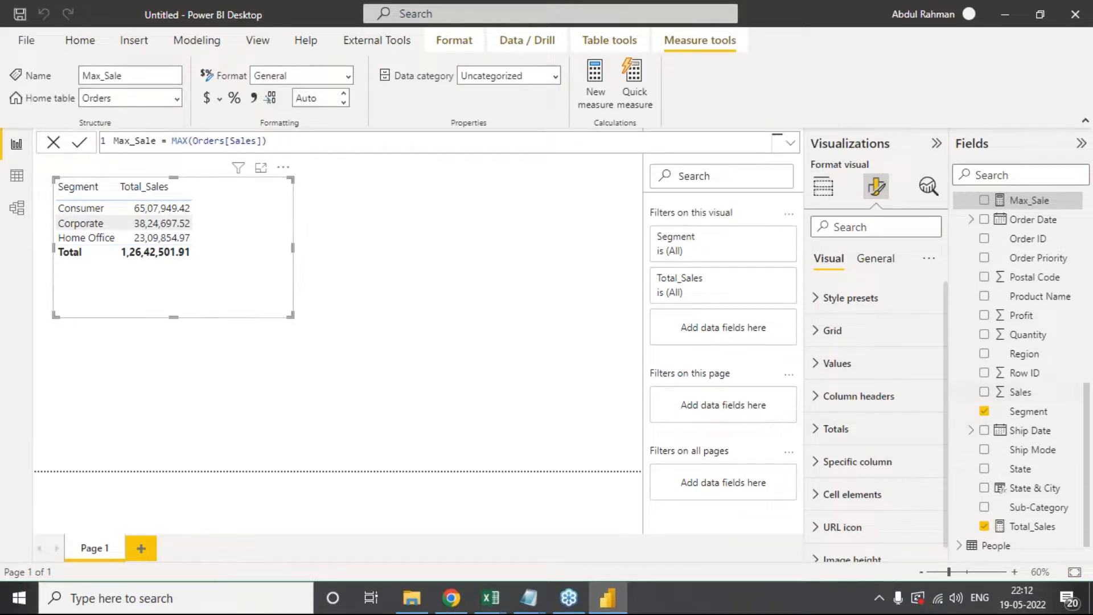
Step: Add the Max_Sale measure as the last column of the Segment table visual and review its formula
{"action": "left_click", "coordinate": [824, 188]}
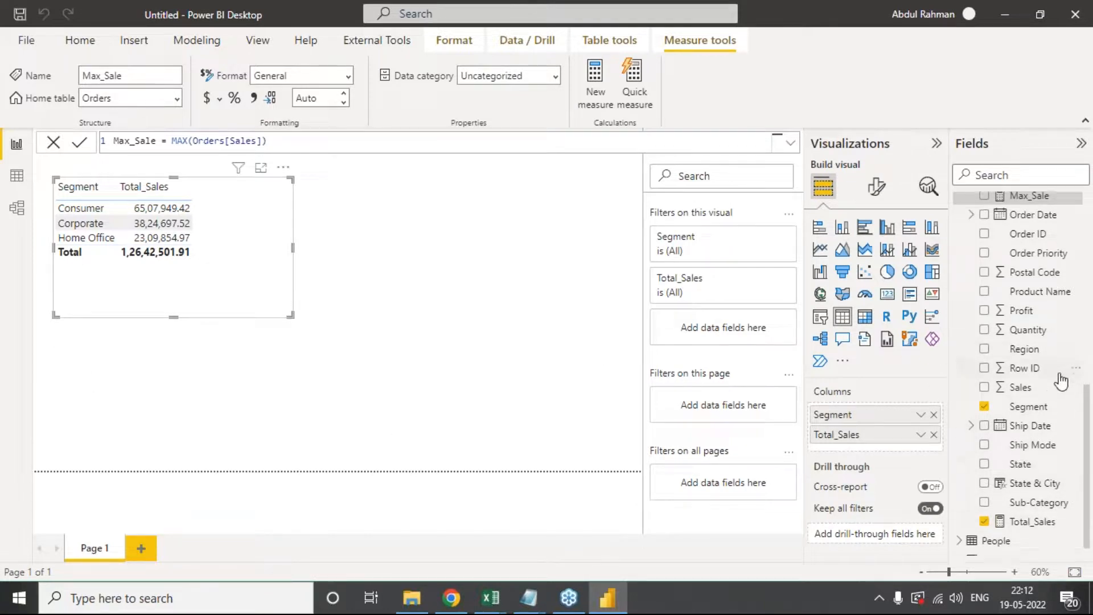
{"action": "scroll", "coordinate": [1036, 341], "scroll_direction": "up", "scroll_amount": 3}
{"action": "left_click_drag", "start_coordinate": [1030, 290], "coordinate": [874, 442]}
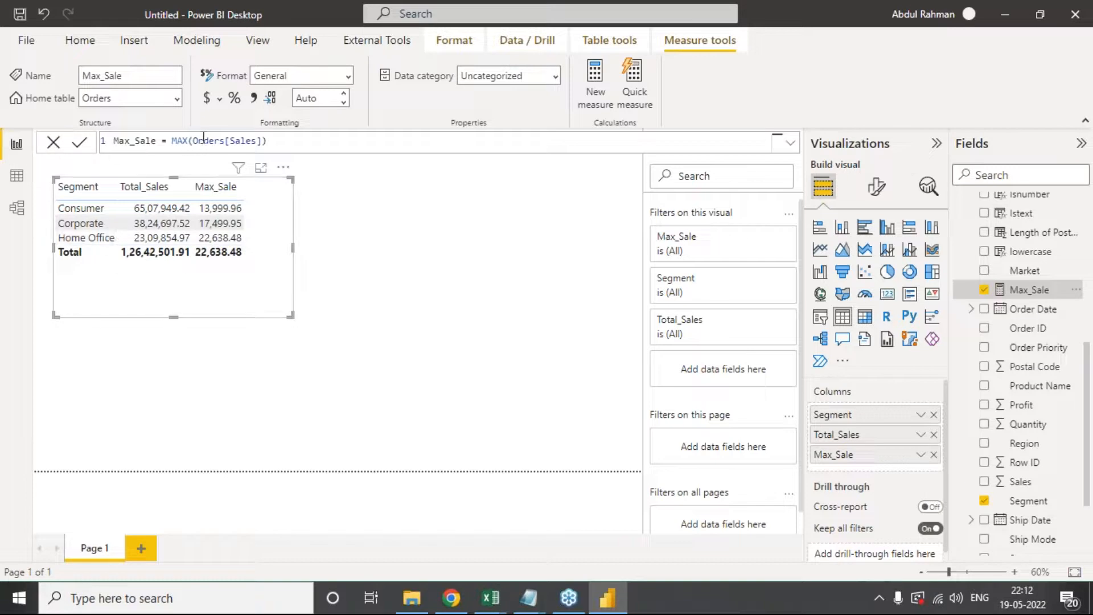
{"action": "left_click_drag", "start_coordinate": [171, 140], "coordinate": [242, 141]}
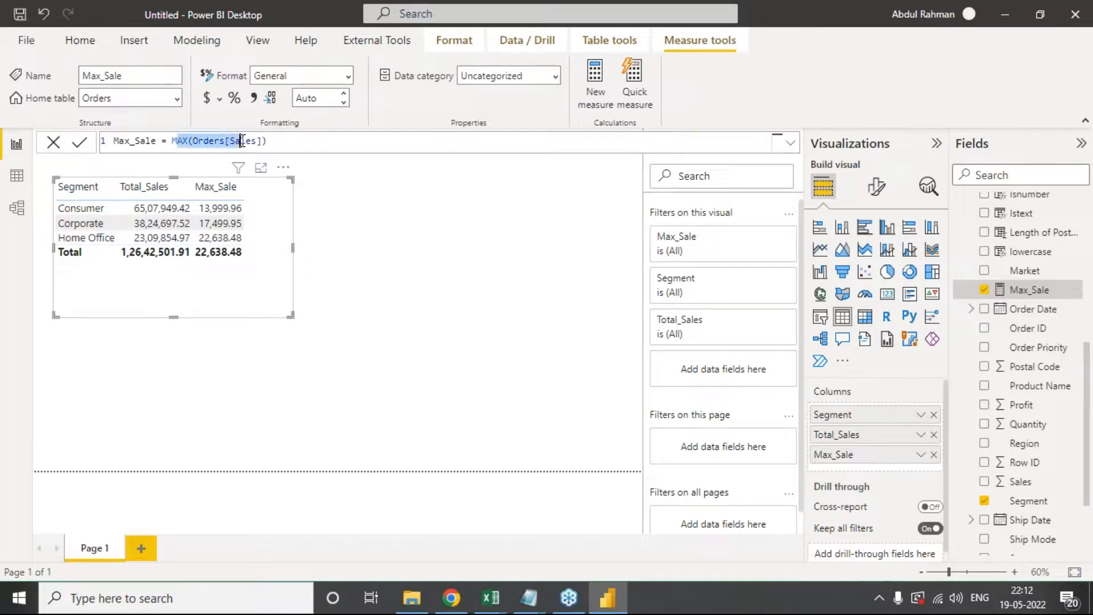
{"action": "left_click", "coordinate": [299, 146]}
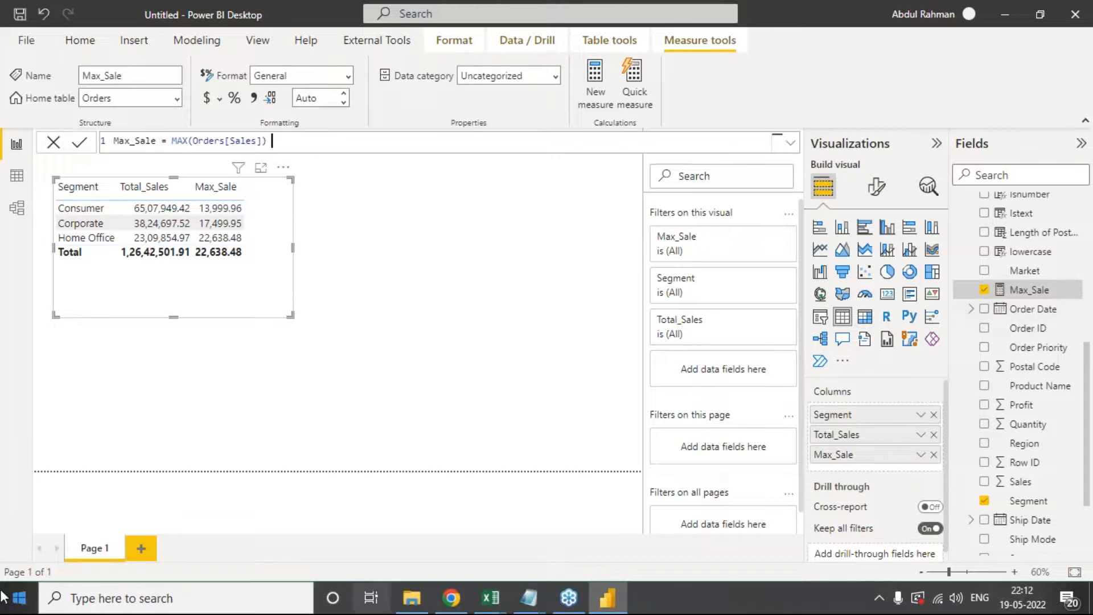
Step: Create a new measure in the Orders table defined as Min_Sale = MIN(Orders[Sales])
{"action": "right_click", "coordinate": [1035, 297]}
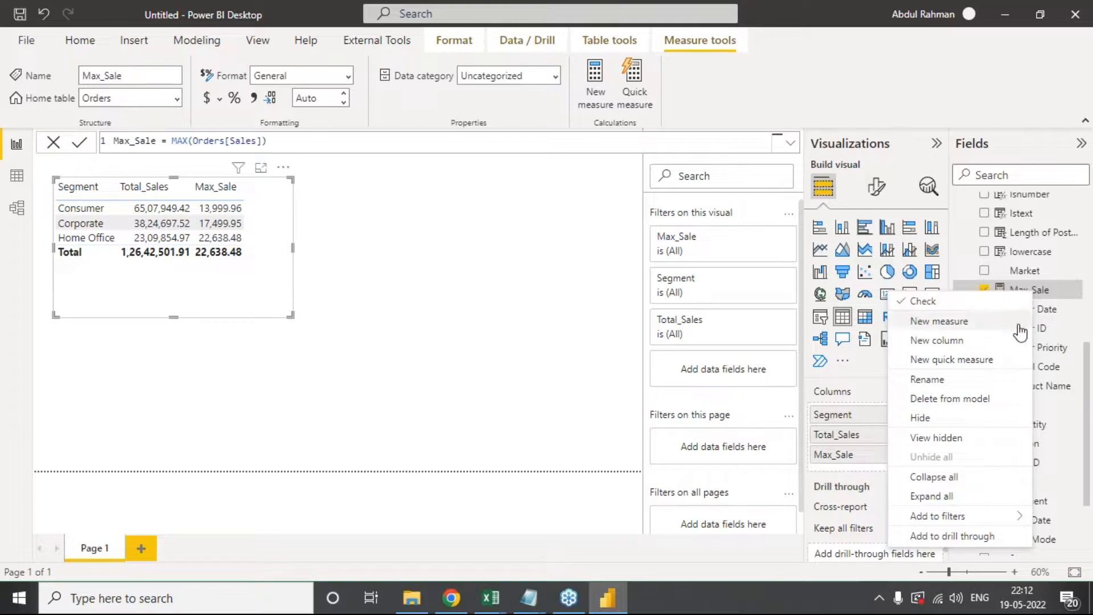
{"action": "key", "text": "Escape"}
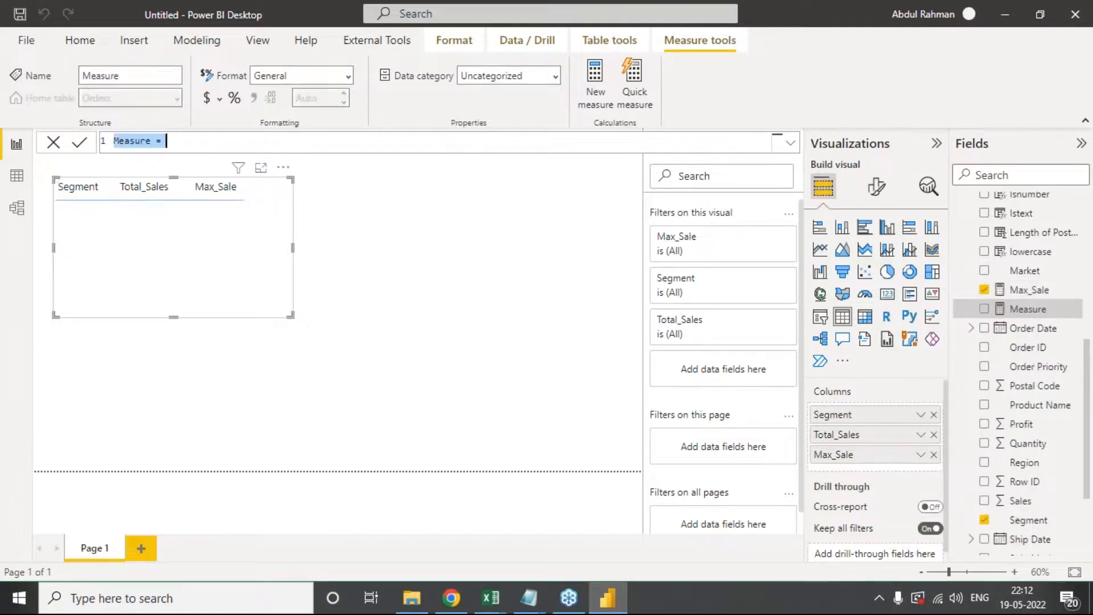
{"action": "type", "text": "Min_Sale"}
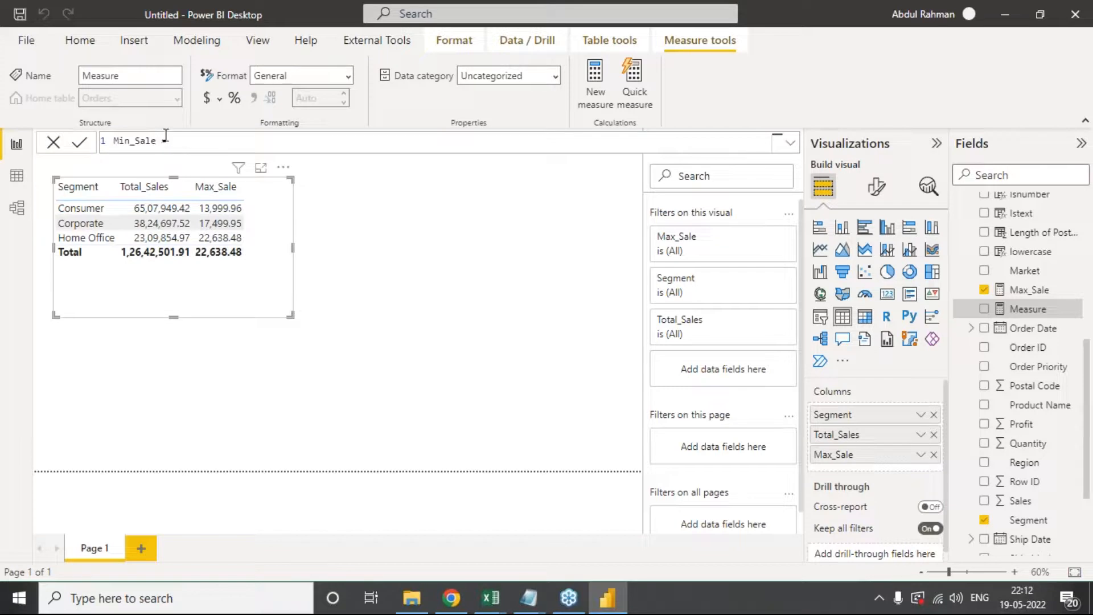
{"action": "type", "text": "= MIN("}
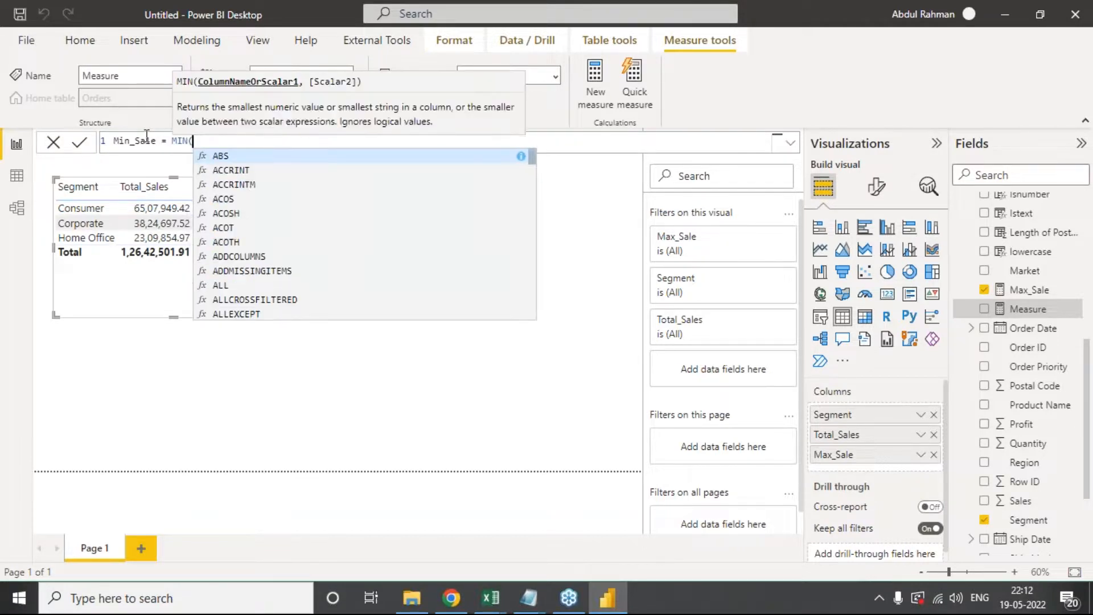
{"action": "type", "text": "sale"}
{"action": "key", "text": "Down"}
{"action": "key", "text": "Down"}
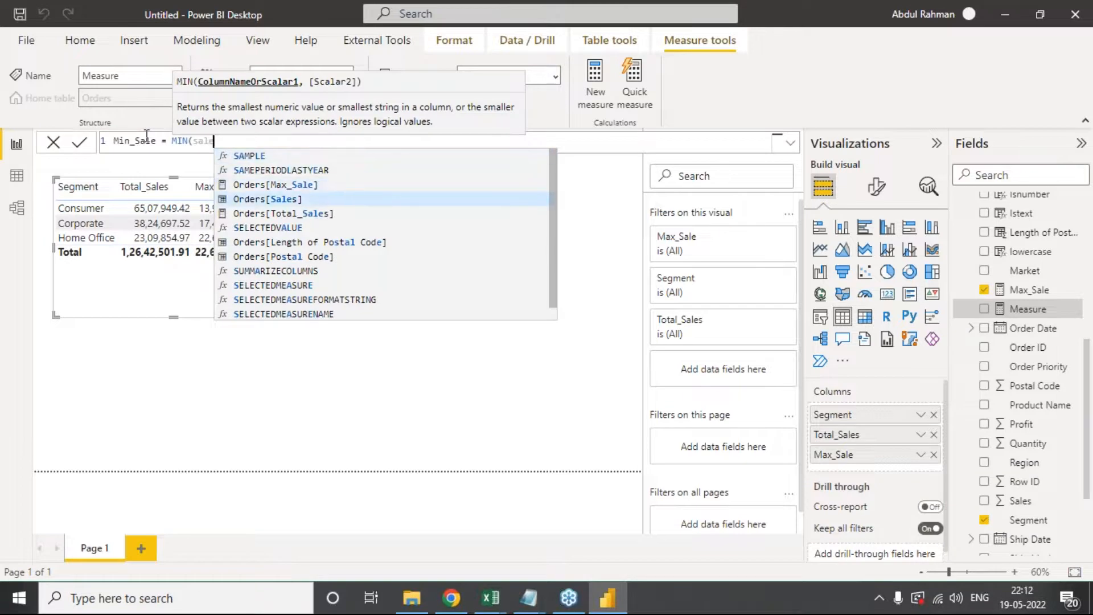
{"action": "key", "text": "Tab"}
{"action": "type", "text": ")"}
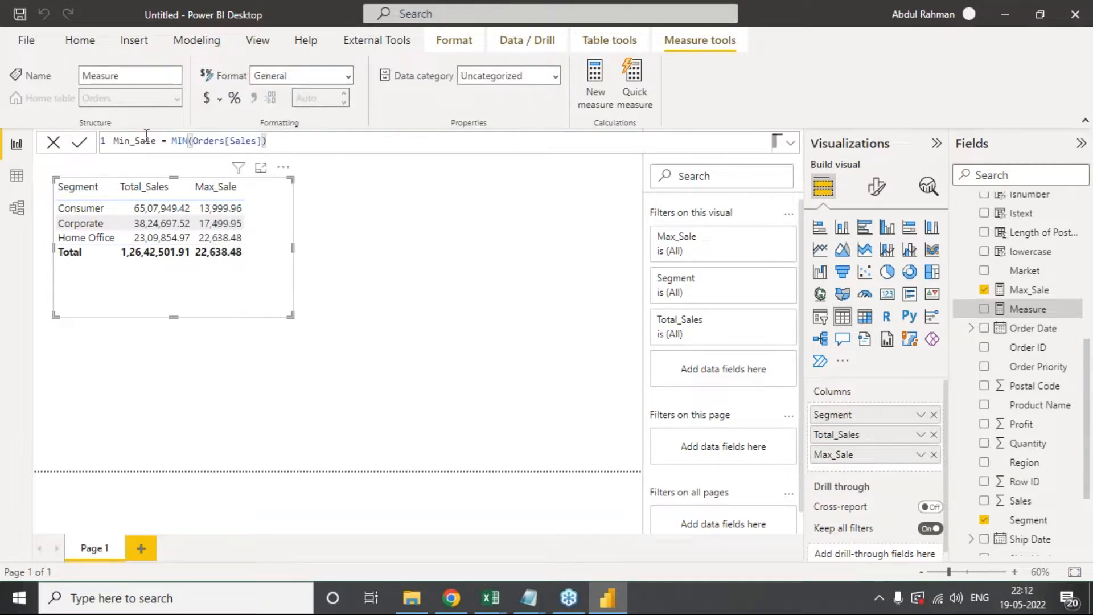
{"action": "left_click", "coordinate": [79, 142]}
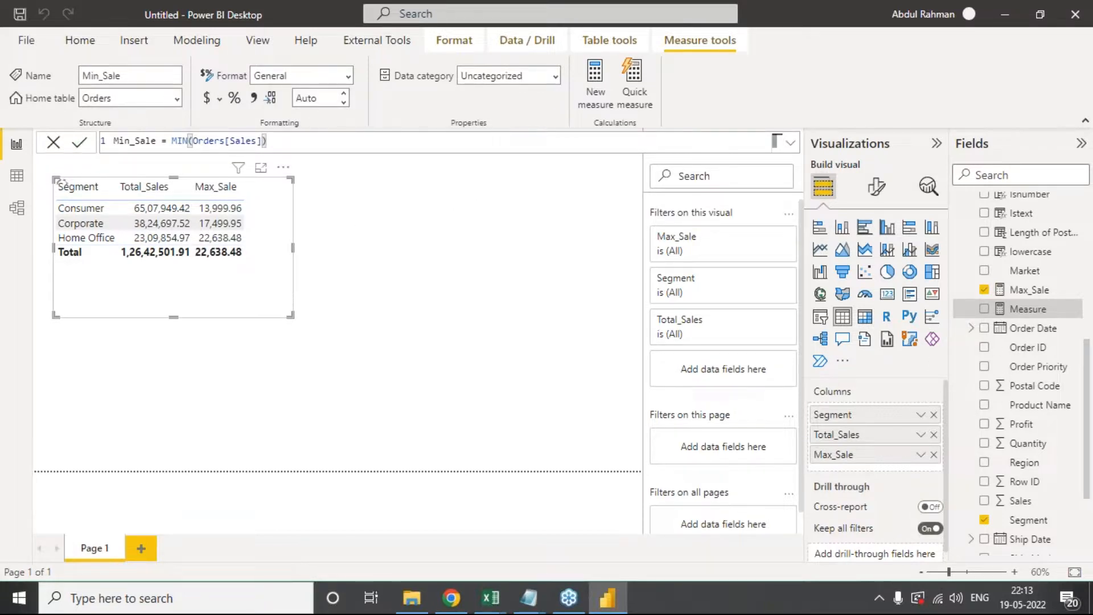
Step: Add the Min_Sale measure as the last column of the Segment table visual and widen the visual to fit it
{"action": "scroll", "coordinate": [1042, 308], "scroll_direction": "up", "scroll_amount": 5}
{"action": "scroll", "coordinate": [1041, 308], "scroll_direction": "up", "scroll_amount": 2}
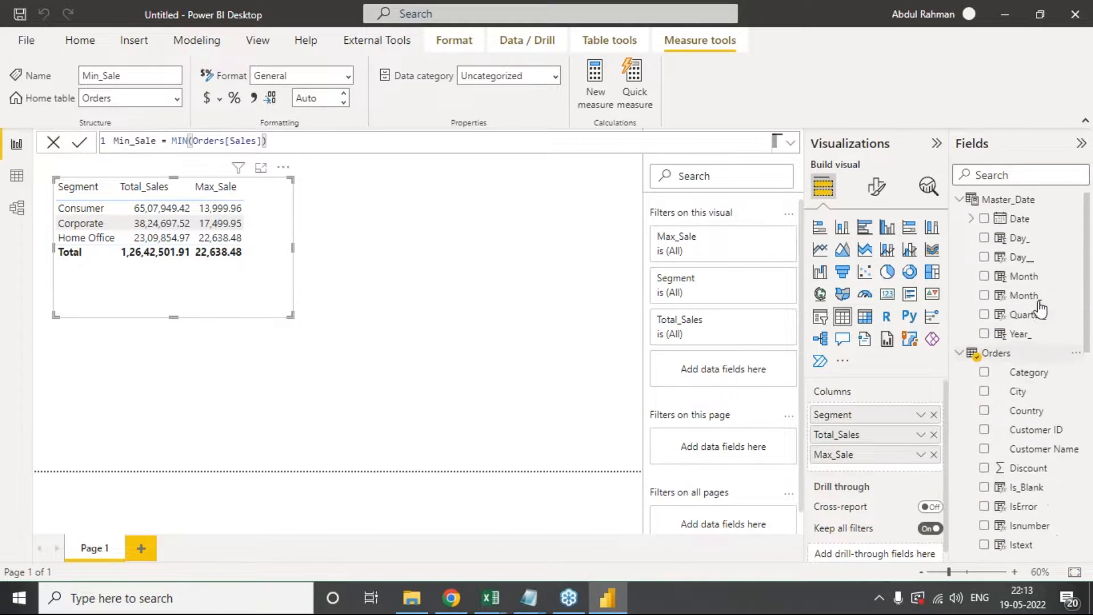
{"action": "scroll", "coordinate": [1066, 404], "scroll_direction": "down", "scroll_amount": 3}
{"action": "scroll", "coordinate": [1064, 403], "scroll_direction": "down", "scroll_amount": 3}
{"action": "left_click_drag", "start_coordinate": [1031, 381], "coordinate": [874, 465]}
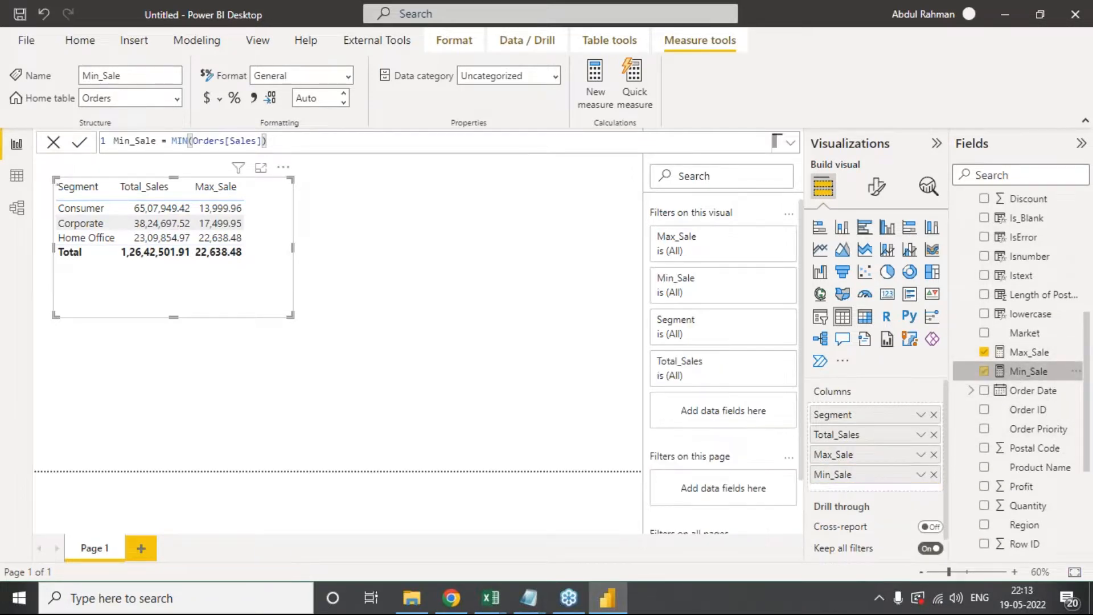
{"action": "left_click_drag", "start_coordinate": [293, 314], "coordinate": [322, 304]}
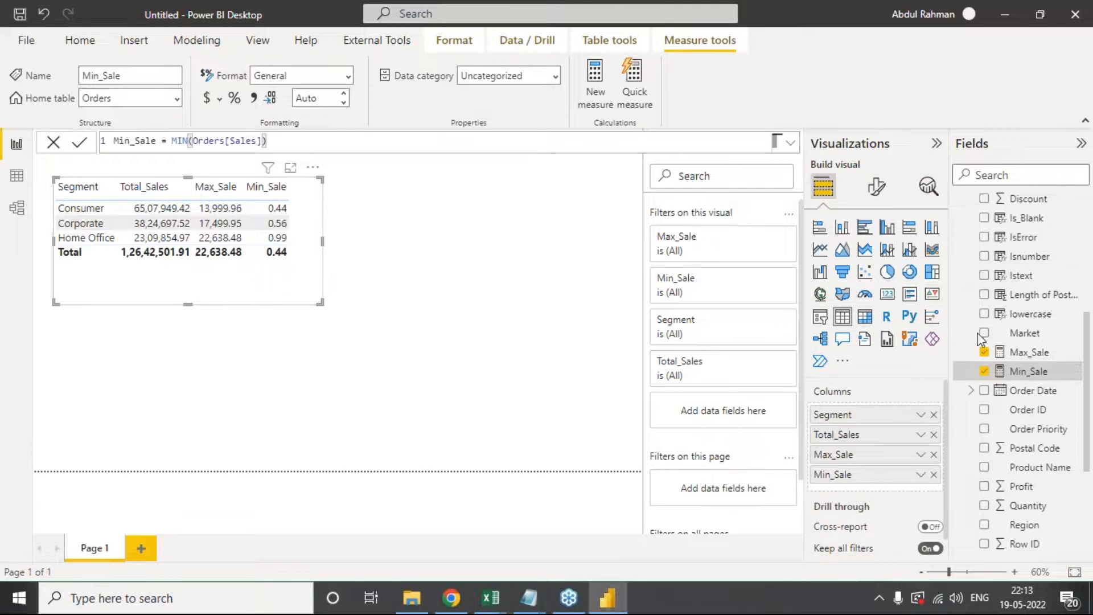
Step: Remove Segment from the table visual's columns and add it back as the first column
{"action": "scroll", "coordinate": [1011, 363], "scroll_direction": "up", "scroll_amount": 3}
{"action": "scroll", "coordinate": [1010, 364], "scroll_direction": "up", "scroll_amount": 1}
{"action": "scroll", "coordinate": [1016, 387], "scroll_direction": "down", "scroll_amount": 5}
{"action": "scroll", "coordinate": [1020, 409], "scroll_direction": "down", "scroll_amount": 2}
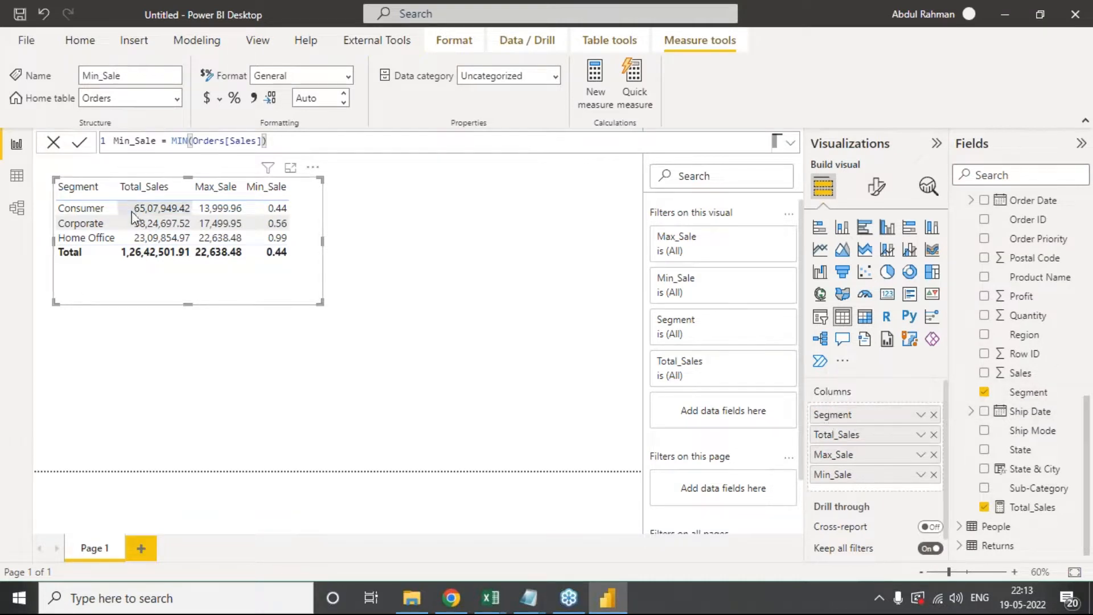
{"action": "left_click", "coordinate": [934, 415]}
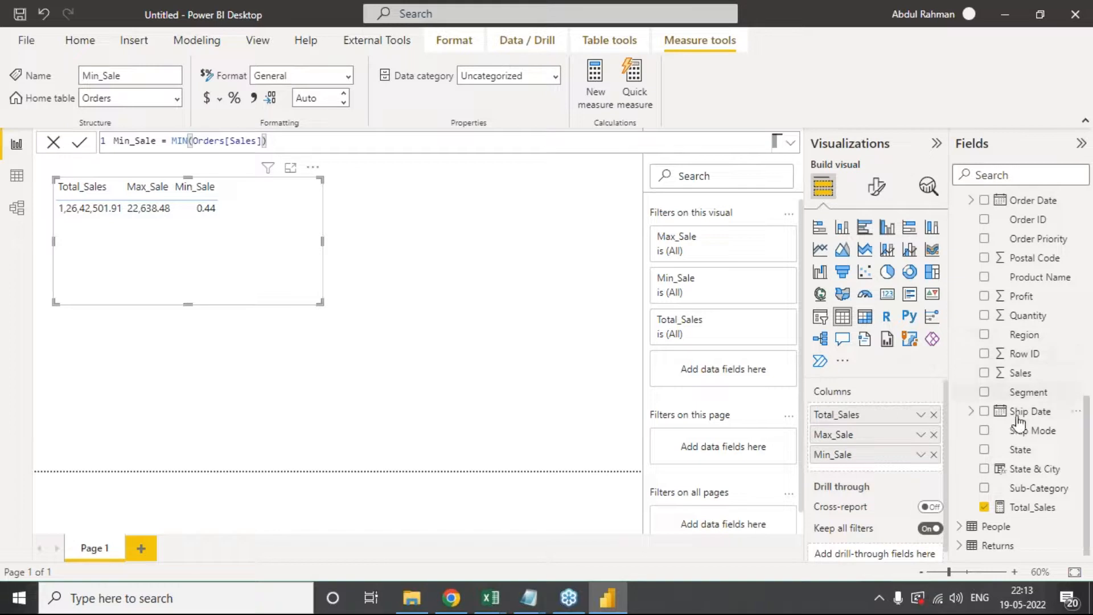
{"action": "left_click_drag", "start_coordinate": [1034, 392], "coordinate": [891, 409]}
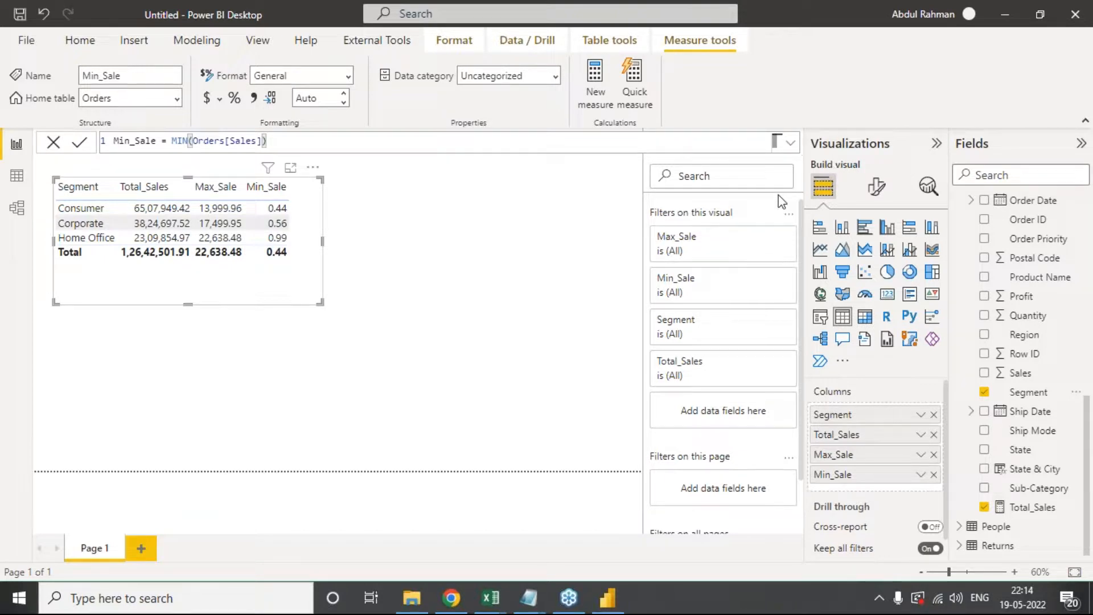
Step: Switch to the untitled Notepad notes, add the line avg() below the DAY formula, and return to Power BI
{"action": "mouse_move", "coordinate": [544, 597]}
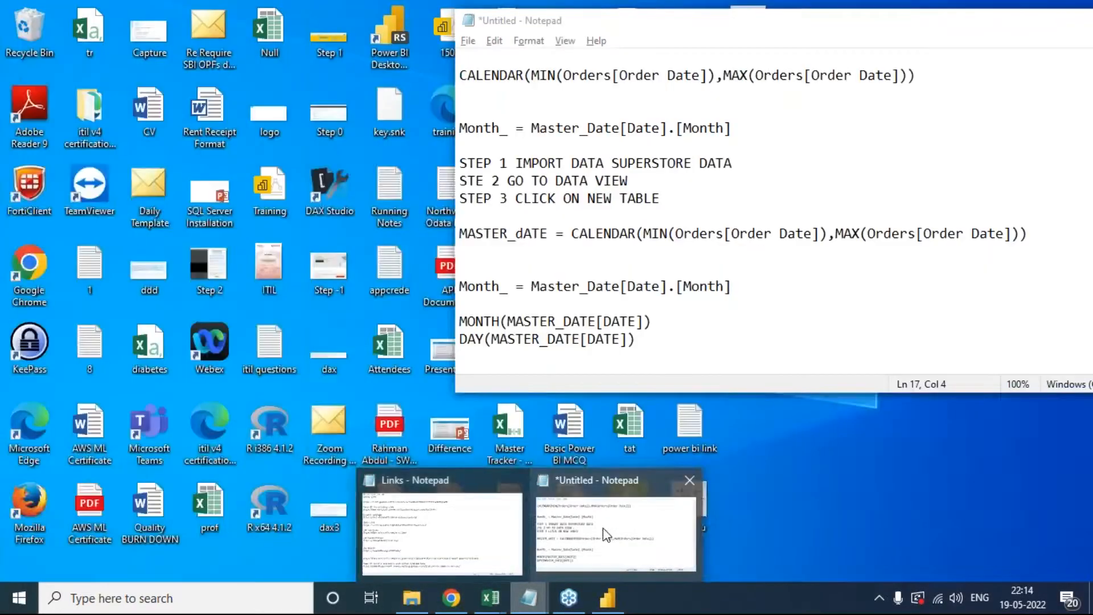
{"action": "left_click", "coordinate": [579, 534]}
{"action": "left_click", "coordinate": [677, 345]}
{"action": "key", "text": "Return"}
{"action": "key", "text": "Return"}
{"action": "key", "text": "Return"}
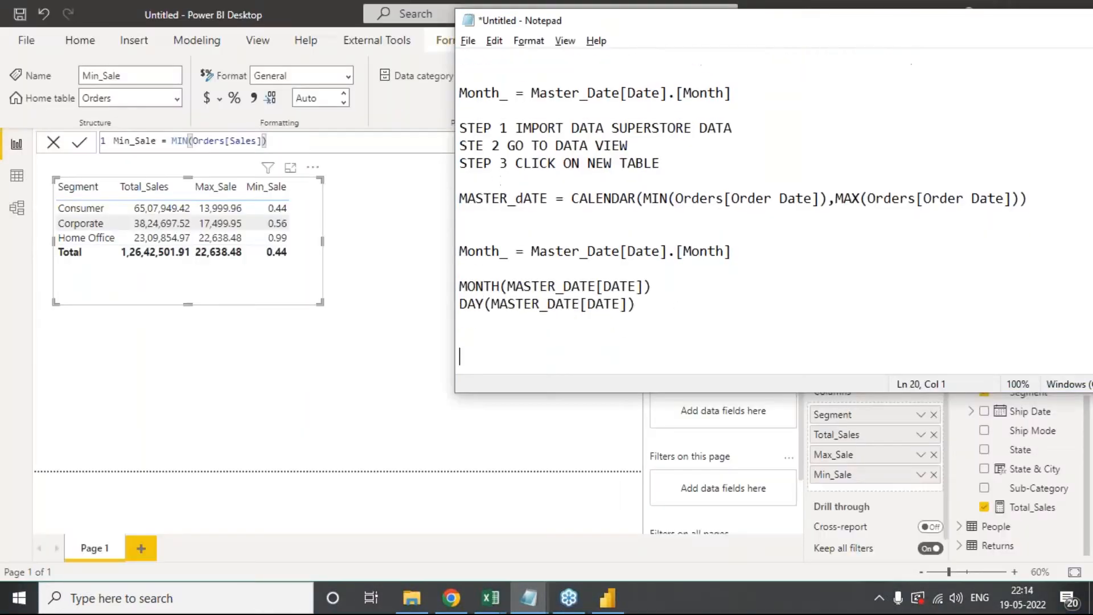
{"action": "type", "text": "avg()"}
{"action": "key", "text": "Return"}
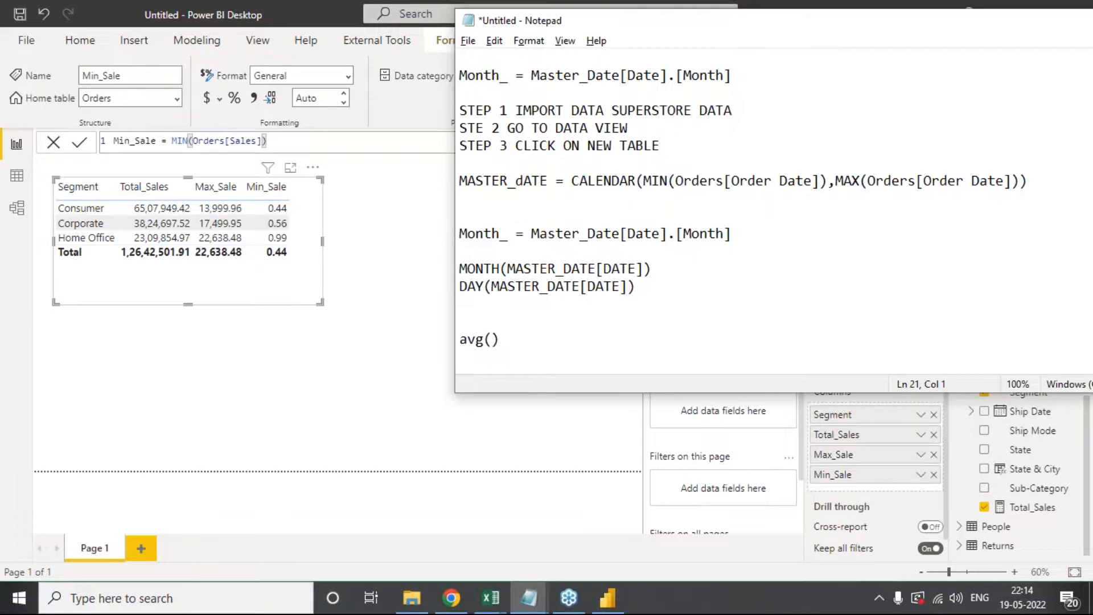
{"action": "key", "text": "alt+Tab"}
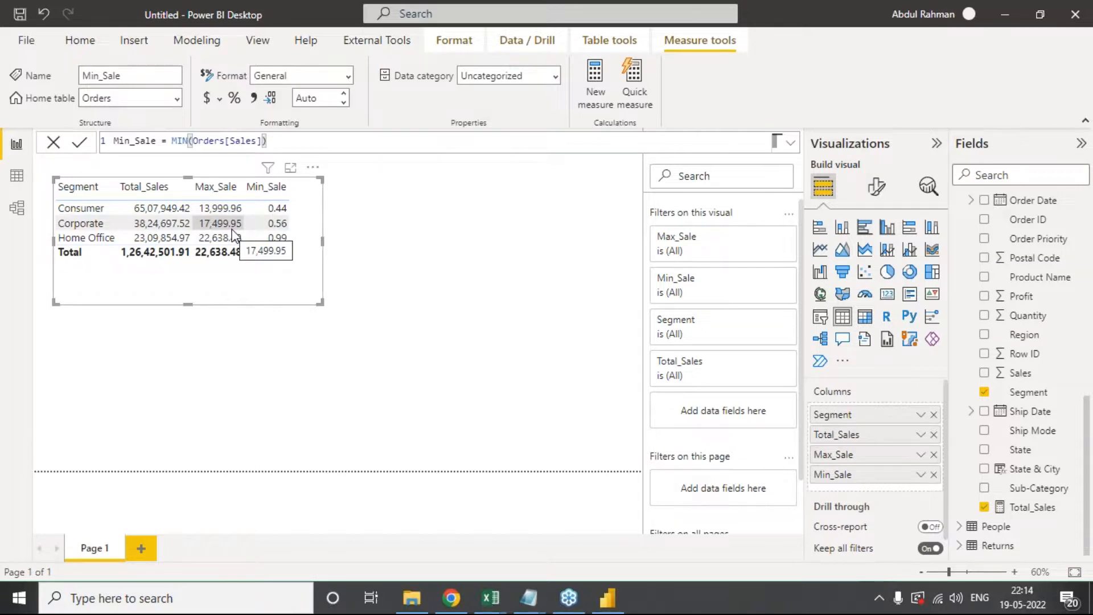
Step: Shrink the Segment table visual so its frame fits closely around the rows and columns
{"action": "left_click", "coordinate": [429, 264]}
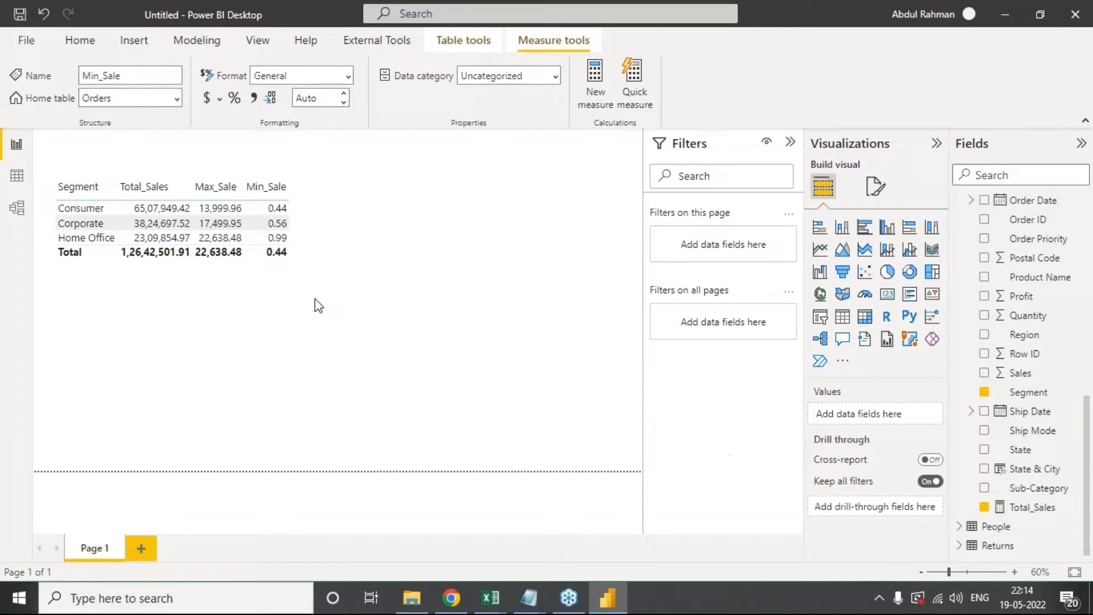
{"action": "left_click", "coordinate": [313, 298]}
{"action": "left_click_drag", "start_coordinate": [321, 305], "coordinate": [312, 274]}
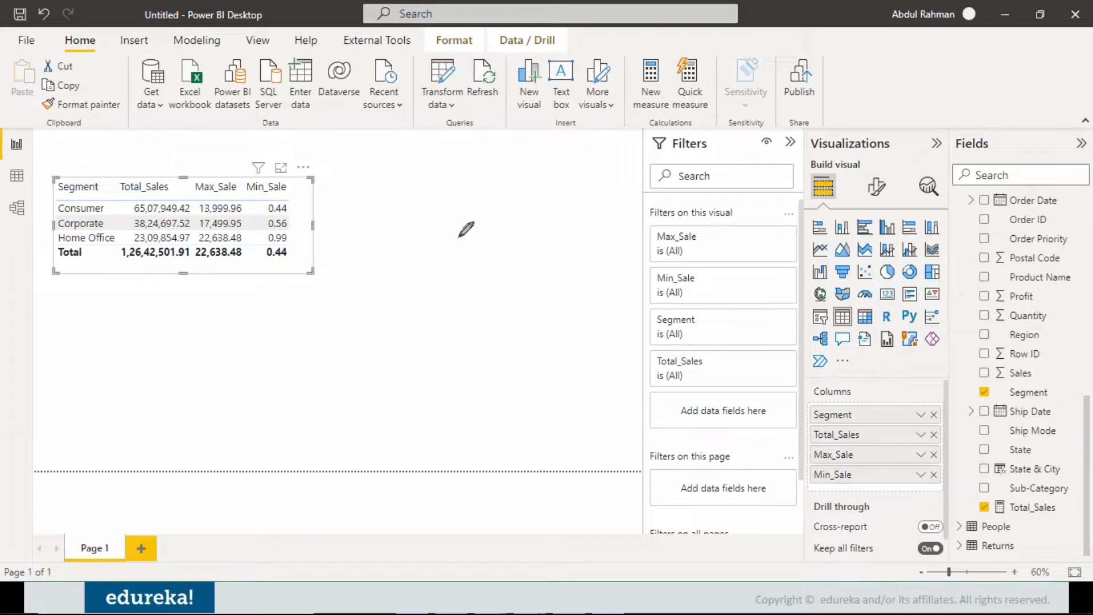
{"action": "left_click_drag", "start_coordinate": [404, 247], "coordinate": [404, 290]}
{"action": "mouse_move", "coordinate": [405, 247]}
{"action": "left_mouse_down"}
{"action": "mouse_move", "coordinate": [438, 299]}
{"action": "mouse_move", "coordinate": [410, 302]}
{"action": "left_mouse_up"}
{"action": "left_click_drag", "start_coordinate": [439, 261], "coordinate": [455, 251]}
{"action": "mouse_move", "coordinate": [449, 251]}
{"action": "left_mouse_down"}
{"action": "mouse_move", "coordinate": [455, 279]}
{"action": "mouse_move", "coordinate": [477, 286]}
{"action": "mouse_move", "coordinate": [496, 266]}
{"action": "mouse_move", "coordinate": [519, 287]}
{"action": "left_mouse_up"}
{"action": "left_click_drag", "start_coordinate": [535, 168], "coordinate": [561, 329]}
{"action": "mouse_move", "coordinate": [571, 259]}
{"action": "left_mouse_down"}
{"action": "mouse_move", "coordinate": [588, 249]}
{"action": "mouse_move", "coordinate": [632, 273]}
{"action": "mouse_move", "coordinate": [684, 234]}
{"action": "mouse_move", "coordinate": [702, 239]}
{"action": "mouse_move", "coordinate": [700, 254]}
{"action": "left_mouse_up"}
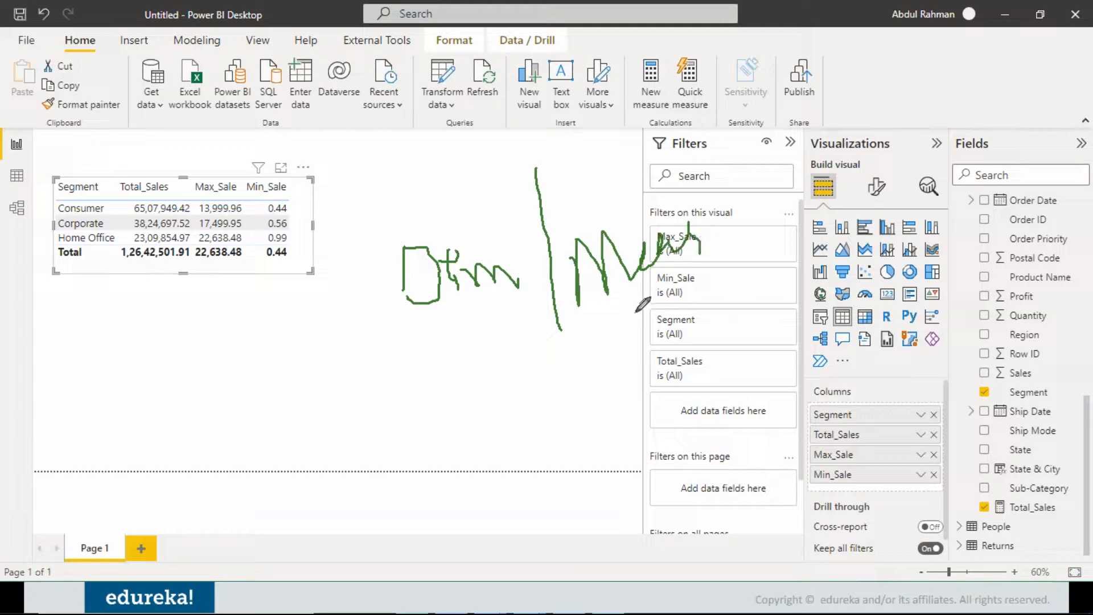
{"action": "mouse_move", "coordinate": [605, 338]}
{"action": "left_mouse_down"}
{"action": "mouse_move", "coordinate": [640, 362]}
{"action": "mouse_move", "coordinate": [647, 302]}
{"action": "mouse_move", "coordinate": [700, 335]}
{"action": "mouse_move", "coordinate": [740, 333]}
{"action": "mouse_move", "coordinate": [786, 279]}
{"action": "mouse_move", "coordinate": [825, 302]}
{"action": "left_mouse_up"}
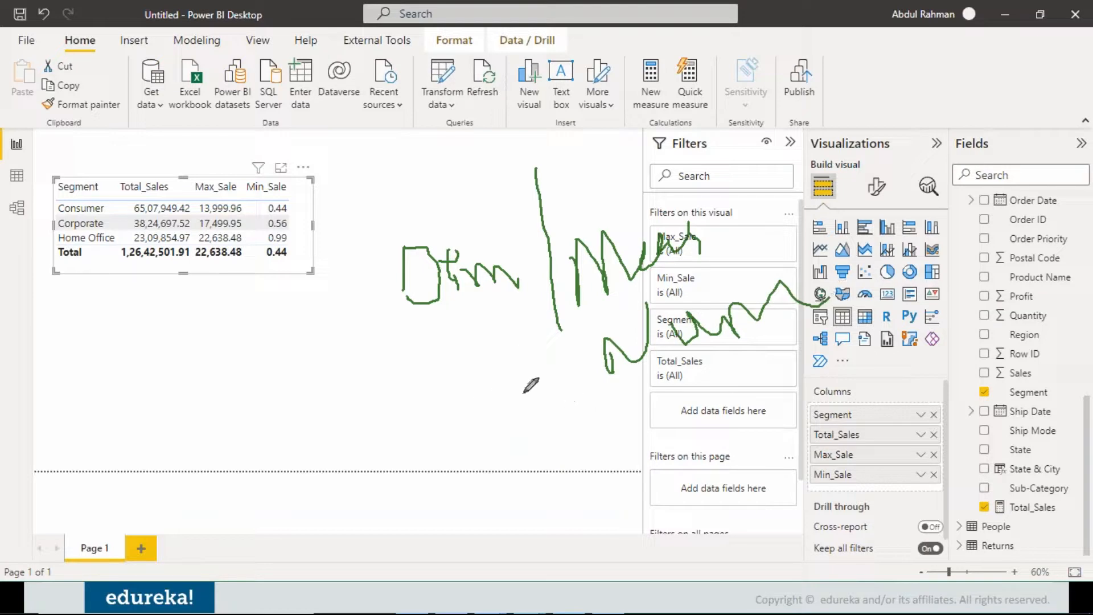
{"action": "mouse_move", "coordinate": [422, 358]}
{"action": "left_mouse_down"}
{"action": "mouse_move", "coordinate": [434, 411]}
{"action": "mouse_move", "coordinate": [450, 377]}
{"action": "mouse_move", "coordinate": [455, 387]}
{"action": "mouse_move", "coordinate": [460, 376]}
{"action": "mouse_move", "coordinate": [503, 371]}
{"action": "left_mouse_up"}
{"action": "left_click_drag", "start_coordinate": [504, 333], "coordinate": [494, 357]}
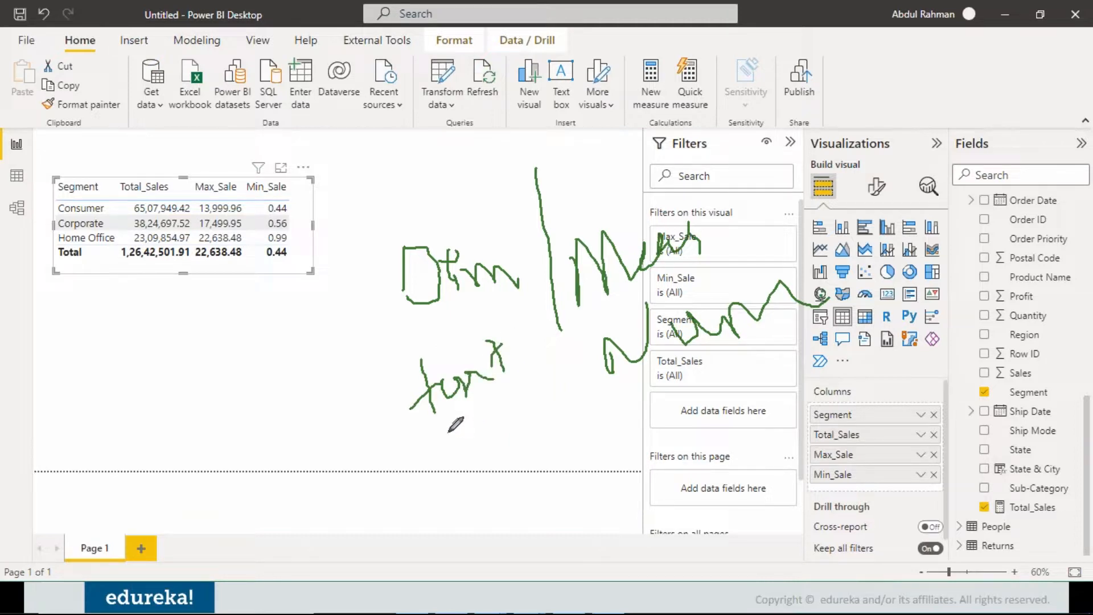
{"action": "mouse_move", "coordinate": [450, 442]}
{"action": "left_mouse_down"}
{"action": "mouse_move", "coordinate": [444, 461]}
{"action": "mouse_move", "coordinate": [465, 440]}
{"action": "mouse_move", "coordinate": [445, 467]}
{"action": "mouse_move", "coordinate": [539, 423]}
{"action": "mouse_move", "coordinate": [499, 422]}
{"action": "left_mouse_up"}
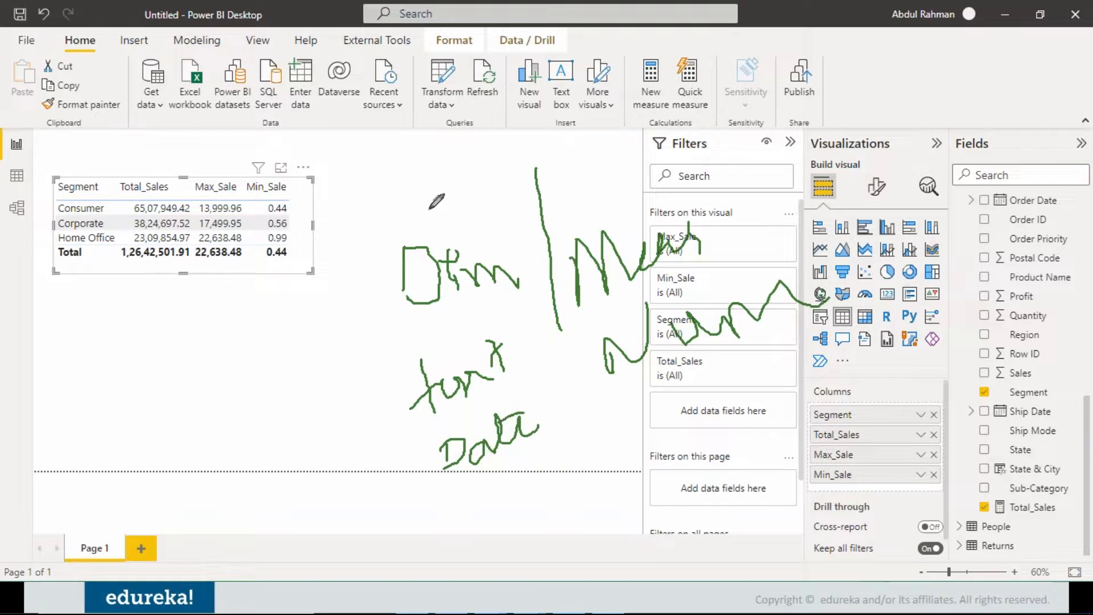
{"action": "mouse_move", "coordinate": [369, 184]}
{"action": "left_mouse_down"}
{"action": "mouse_move", "coordinate": [376, 206]}
{"action": "mouse_move", "coordinate": [467, 171]}
{"action": "mouse_move", "coordinate": [501, 171]}
{"action": "mouse_move", "coordinate": [511, 151]}
{"action": "mouse_move", "coordinate": [544, 151]}
{"action": "mouse_move", "coordinate": [553, 170]}
{"action": "mouse_move", "coordinate": [538, 159]}
{"action": "mouse_move", "coordinate": [503, 162]}
{"action": "left_mouse_up"}
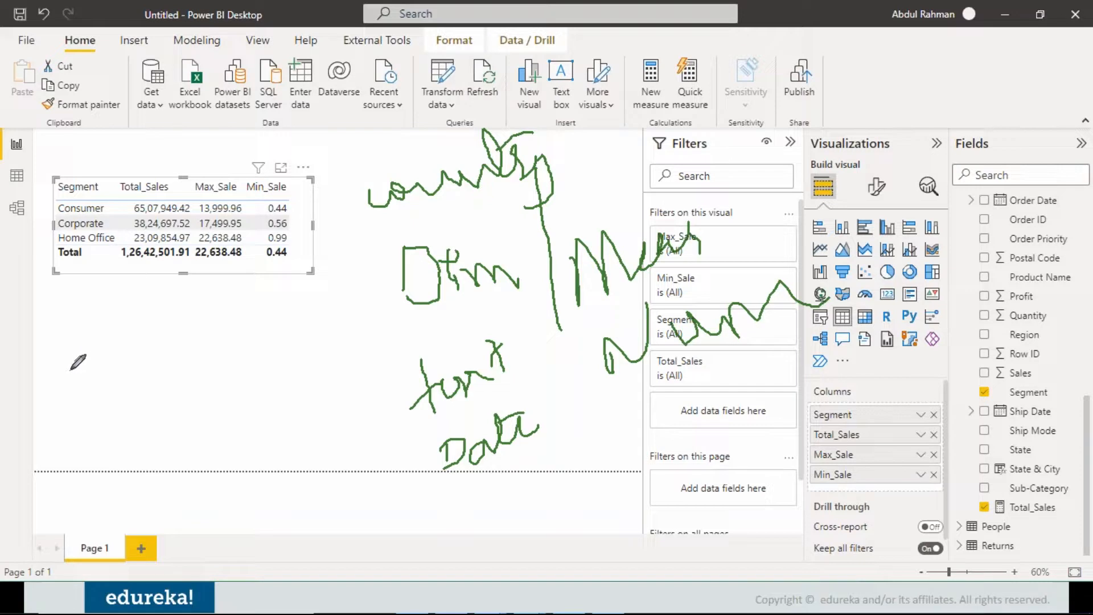
{"action": "mouse_move", "coordinate": [63, 365]}
{"action": "left_mouse_down"}
{"action": "mouse_move", "coordinate": [71, 402]}
{"action": "mouse_move", "coordinate": [97, 379]}
{"action": "mouse_move", "coordinate": [92, 362]}
{"action": "mouse_move", "coordinate": [130, 354]}
{"action": "mouse_move", "coordinate": [149, 372]}
{"action": "mouse_move", "coordinate": [171, 365]}
{"action": "mouse_move", "coordinate": [183, 342]}
{"action": "mouse_move", "coordinate": [188, 356]}
{"action": "left_mouse_up"}
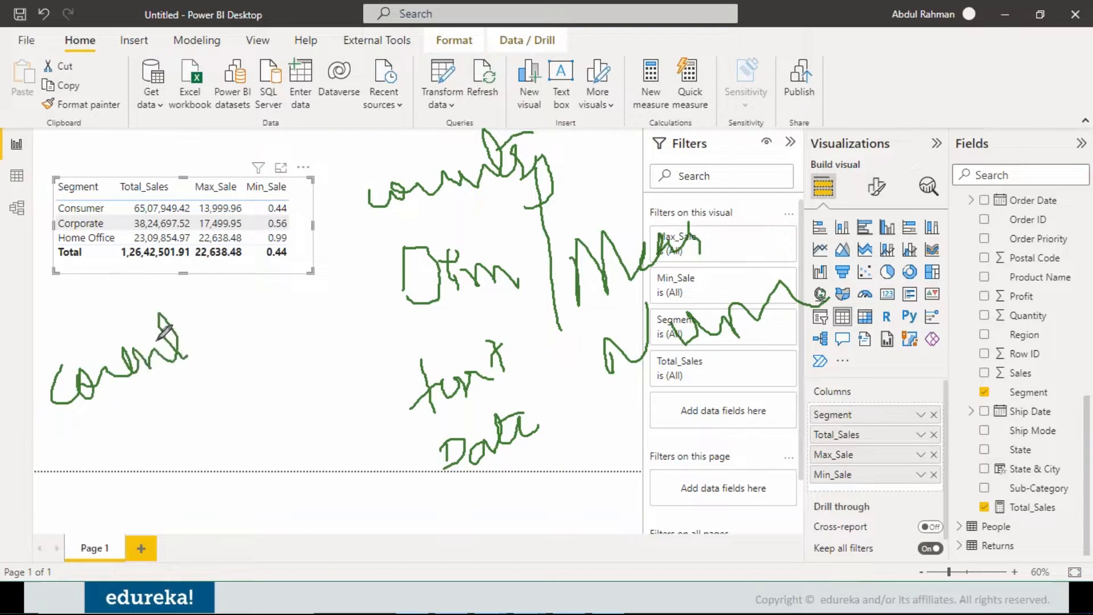
{"action": "left_click_drag", "start_coordinate": [181, 312], "coordinate": [239, 342]}
{"action": "mouse_move", "coordinate": [282, 268]}
{"action": "left_mouse_down"}
{"action": "mouse_move", "coordinate": [324, 285]}
{"action": "mouse_move", "coordinate": [312, 323]}
{"action": "left_mouse_up"}
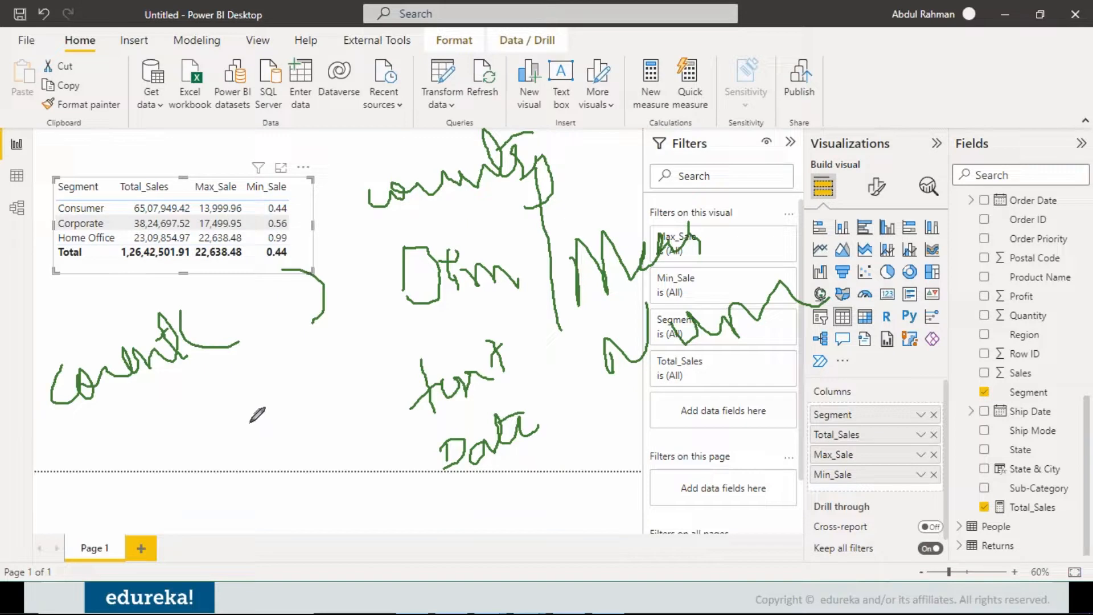
{"action": "mouse_move", "coordinate": [89, 433]}
{"action": "left_mouse_down"}
{"action": "mouse_move", "coordinate": [97, 496]}
{"action": "mouse_move", "coordinate": [137, 450]}
{"action": "mouse_move", "coordinate": [130, 440]}
{"action": "mouse_move", "coordinate": [149, 452]}
{"action": "mouse_move", "coordinate": [170, 430]}
{"action": "mouse_move", "coordinate": [230, 405]}
{"action": "mouse_move", "coordinate": [238, 420]}
{"action": "mouse_move", "coordinate": [250, 399]}
{"action": "mouse_move", "coordinate": [286, 391]}
{"action": "mouse_move", "coordinate": [292, 419]}
{"action": "mouse_move", "coordinate": [249, 431]}
{"action": "left_mouse_up"}
{"action": "mouse_move", "coordinate": [246, 484]}
{"action": "left_mouse_down"}
{"action": "mouse_move", "coordinate": [231, 500]}
{"action": "mouse_move", "coordinate": [263, 481]}
{"action": "mouse_move", "coordinate": [266, 447]}
{"action": "mouse_move", "coordinate": [322, 481]}
{"action": "mouse_move", "coordinate": [268, 521]}
{"action": "mouse_move", "coordinate": [309, 527]}
{"action": "mouse_move", "coordinate": [336, 516]}
{"action": "mouse_move", "coordinate": [356, 532]}
{"action": "mouse_move", "coordinate": [335, 498]}
{"action": "mouse_move", "coordinate": [377, 527]}
{"action": "mouse_move", "coordinate": [367, 513]}
{"action": "mouse_move", "coordinate": [407, 504]}
{"action": "mouse_move", "coordinate": [417, 489]}
{"action": "mouse_move", "coordinate": [405, 481]}
{"action": "mouse_move", "coordinate": [432, 501]}
{"action": "left_mouse_up"}
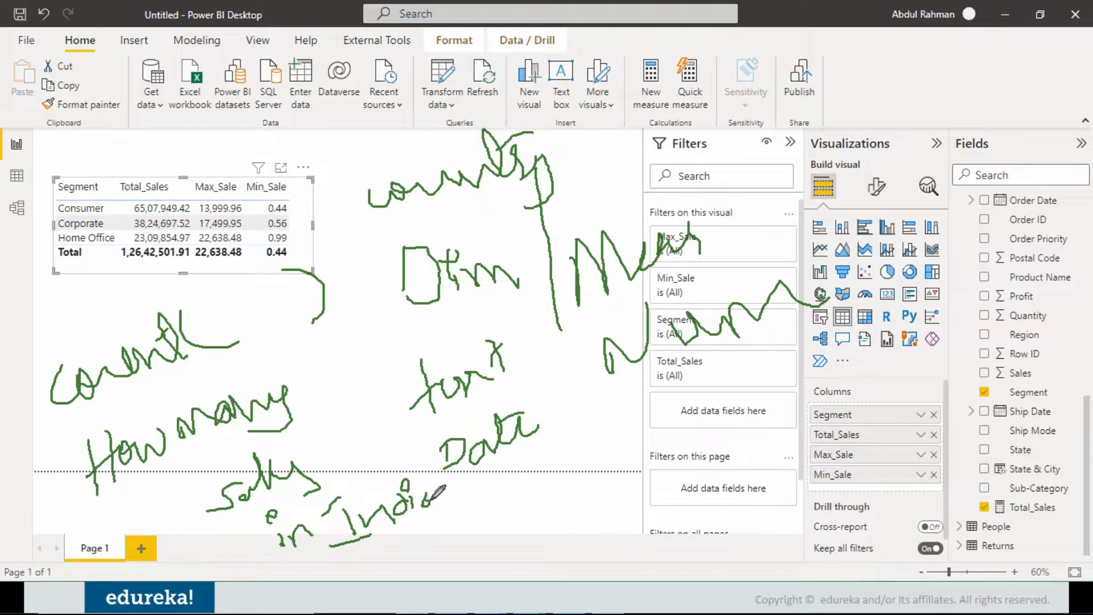
{"action": "mouse_move", "coordinate": [499, 507]}
{"action": "left_mouse_down"}
{"action": "mouse_move", "coordinate": [569, 532]}
{"action": "mouse_move", "coordinate": [704, 486]}
{"action": "mouse_move", "coordinate": [727, 432]}
{"action": "mouse_move", "coordinate": [793, 443]}
{"action": "mouse_move", "coordinate": [778, 409]}
{"action": "mouse_move", "coordinate": [820, 428]}
{"action": "mouse_move", "coordinate": [849, 393]}
{"action": "mouse_move", "coordinate": [835, 397]}
{"action": "mouse_move", "coordinate": [863, 400]}
{"action": "mouse_move", "coordinate": [872, 379]}
{"action": "mouse_move", "coordinate": [895, 380]}
{"action": "mouse_move", "coordinate": [880, 404]}
{"action": "left_mouse_up"}
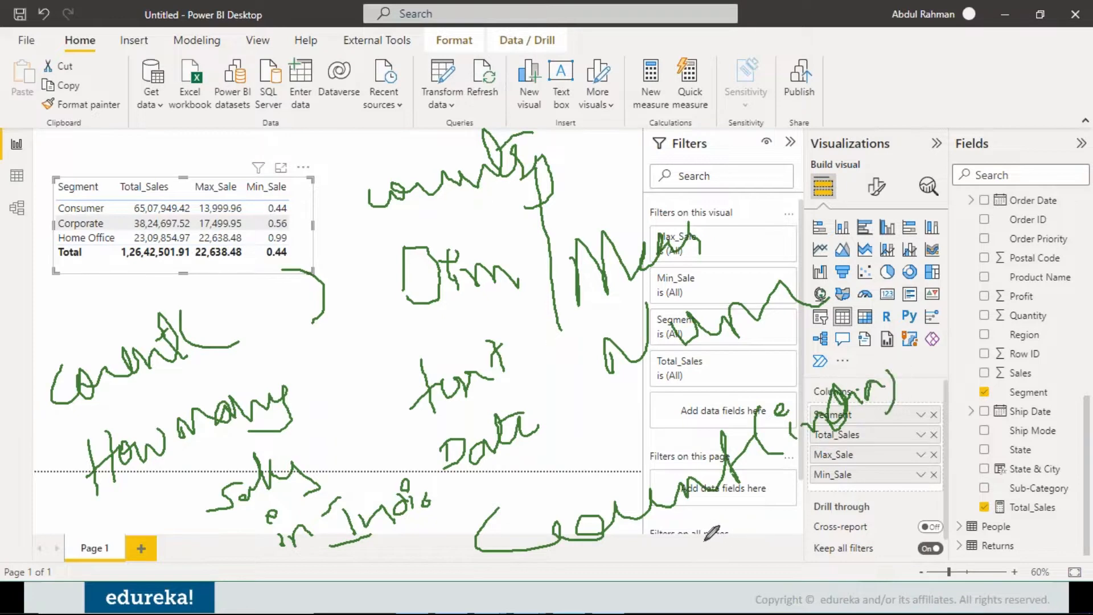
{"action": "mouse_move", "coordinate": [701, 541]}
{"action": "left_mouse_down"}
{"action": "mouse_move", "coordinate": [734, 544]}
{"action": "mouse_move", "coordinate": [763, 510]}
{"action": "mouse_move", "coordinate": [777, 524]}
{"action": "mouse_move", "coordinate": [796, 500]}
{"action": "mouse_move", "coordinate": [767, 525]}
{"action": "left_mouse_up"}
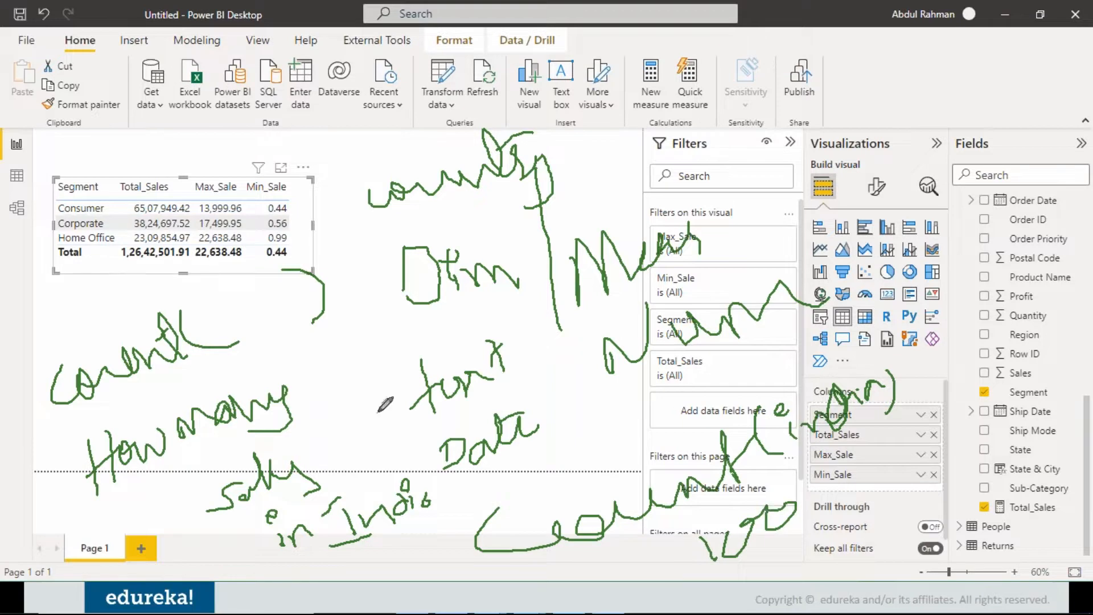
{"action": "left_click_drag", "start_coordinate": [202, 325], "coordinate": [241, 272]}
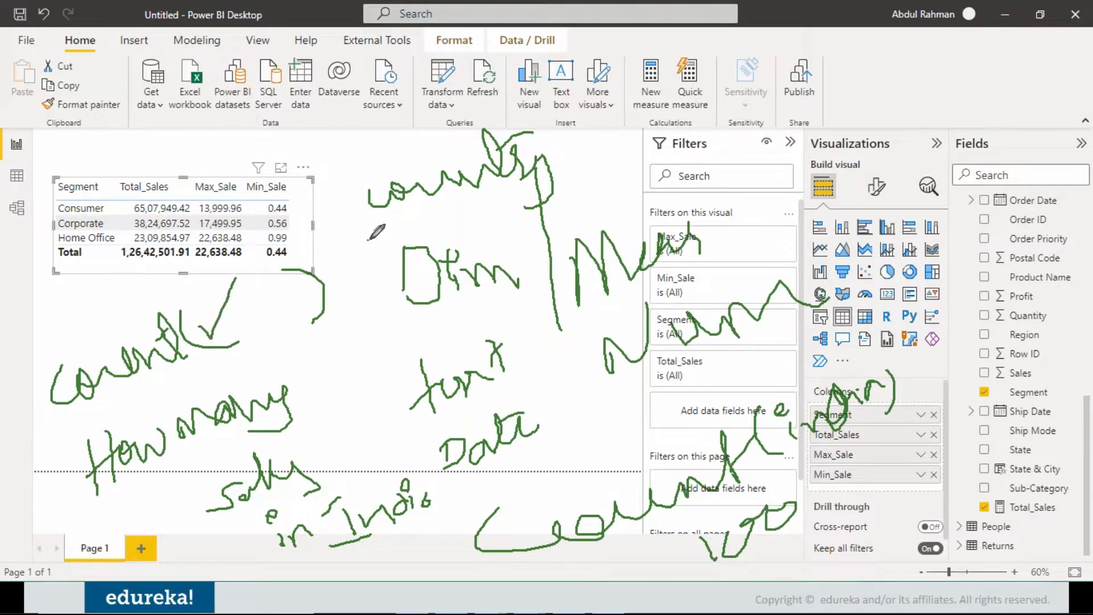
{"action": "mouse_move", "coordinate": [369, 240]}
{"action": "left_mouse_down"}
{"action": "mouse_move", "coordinate": [540, 251]}
{"action": "mouse_move", "coordinate": [410, 339]}
{"action": "mouse_move", "coordinate": [378, 248]}
{"action": "left_mouse_up"}
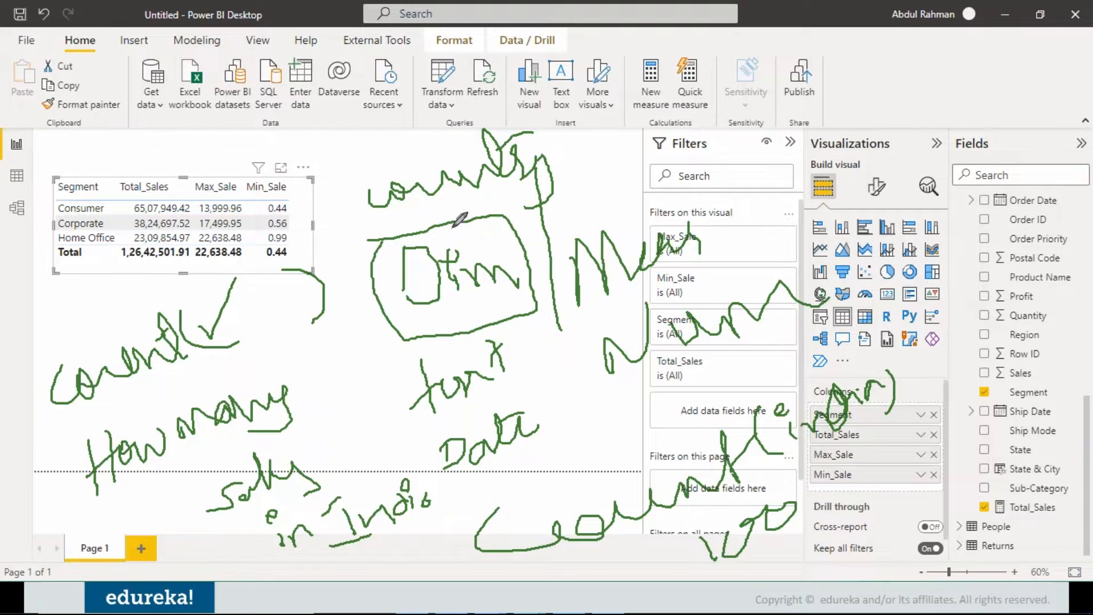
{"action": "mouse_move", "coordinate": [495, 206]}
{"action": "left_mouse_down"}
{"action": "mouse_move", "coordinate": [368, 251]}
{"action": "mouse_move", "coordinate": [529, 307]}
{"action": "mouse_move", "coordinate": [496, 208]}
{"action": "left_mouse_up"}
{"action": "mouse_move", "coordinate": [184, 296]}
{"action": "left_mouse_down"}
{"action": "mouse_move", "coordinate": [99, 299]}
{"action": "mouse_move", "coordinate": [27, 425]}
{"action": "mouse_move", "coordinate": [198, 367]}
{"action": "mouse_move", "coordinate": [175, 300]}
{"action": "left_mouse_up"}
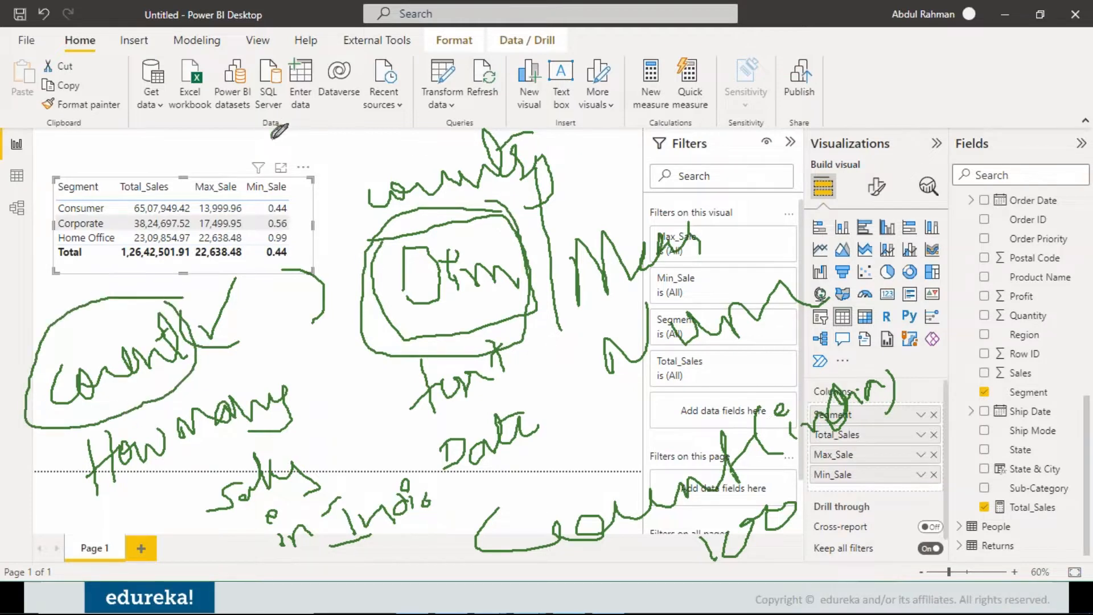
{"action": "left_click_drag", "start_coordinate": [280, 126], "coordinate": [327, 138]}
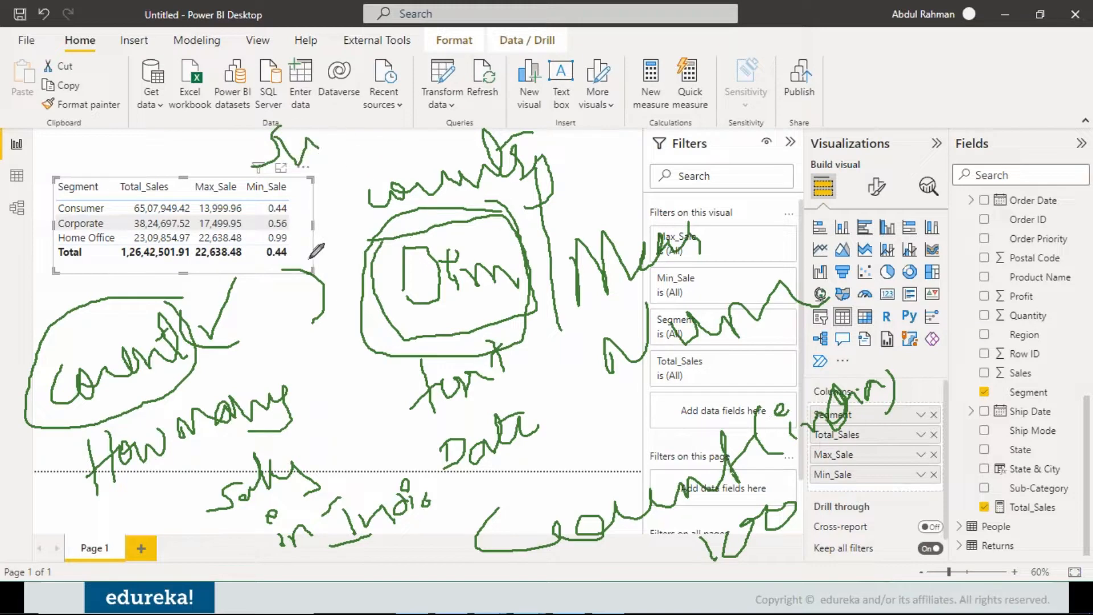
{"action": "mouse_move", "coordinate": [566, 125]}
{"action": "left_mouse_down"}
{"action": "mouse_move", "coordinate": [496, 105]}
{"action": "mouse_move", "coordinate": [510, 193]}
{"action": "mouse_move", "coordinate": [516, 112]}
{"action": "left_mouse_up"}
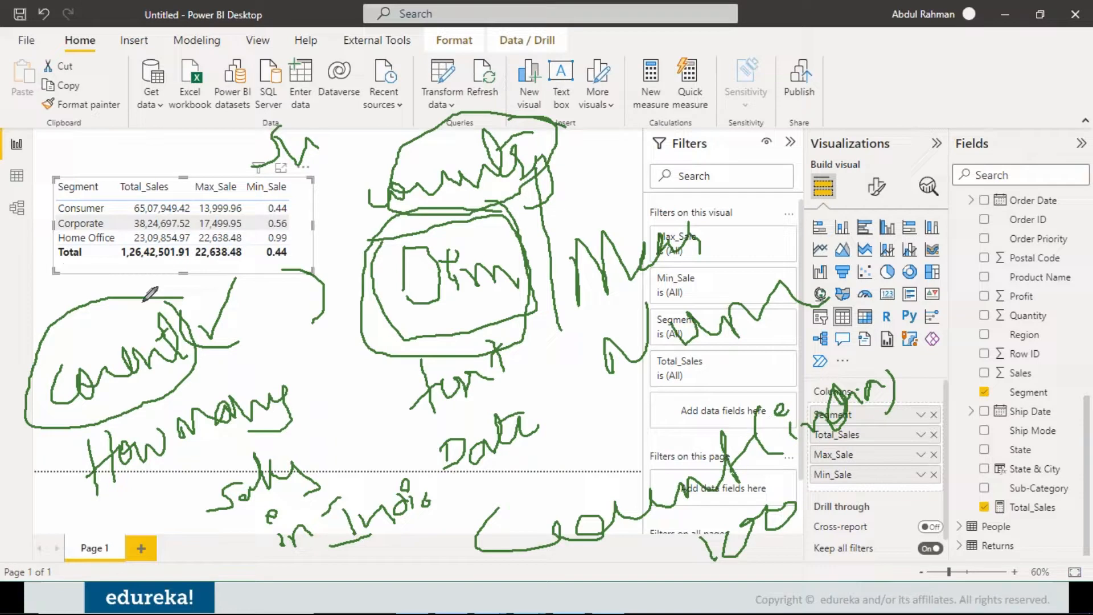
{"action": "mouse_move", "coordinate": [202, 304]}
{"action": "left_mouse_down"}
{"action": "mouse_move", "coordinate": [126, 283]}
{"action": "mouse_move", "coordinate": [18, 407]}
{"action": "mouse_move", "coordinate": [215, 329]}
{"action": "mouse_move", "coordinate": [158, 276]}
{"action": "left_mouse_up"}
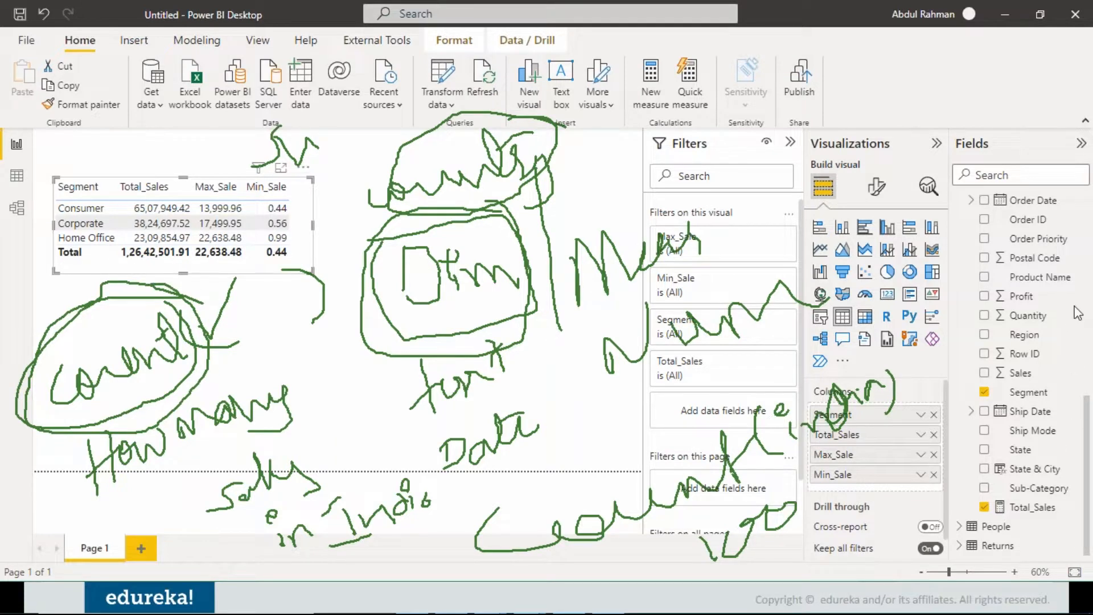
{"action": "left_click", "coordinate": [1012, 408]}
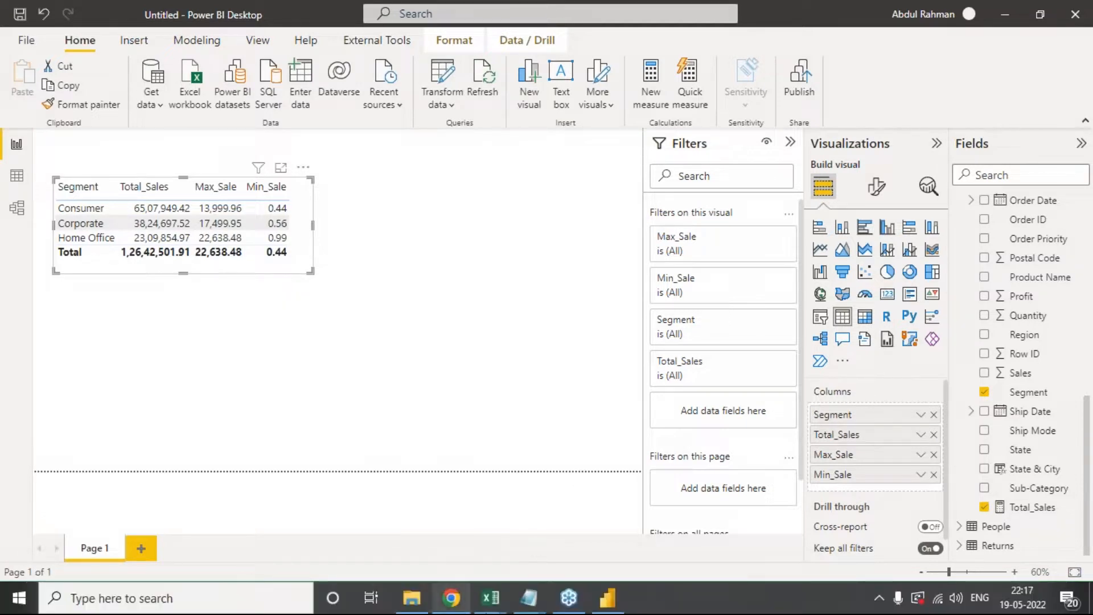
Step: Switch to the Superstore workbook in Excel and go to the first header cell of the Orders sheet
{"action": "mouse_move", "coordinate": [490, 598]}
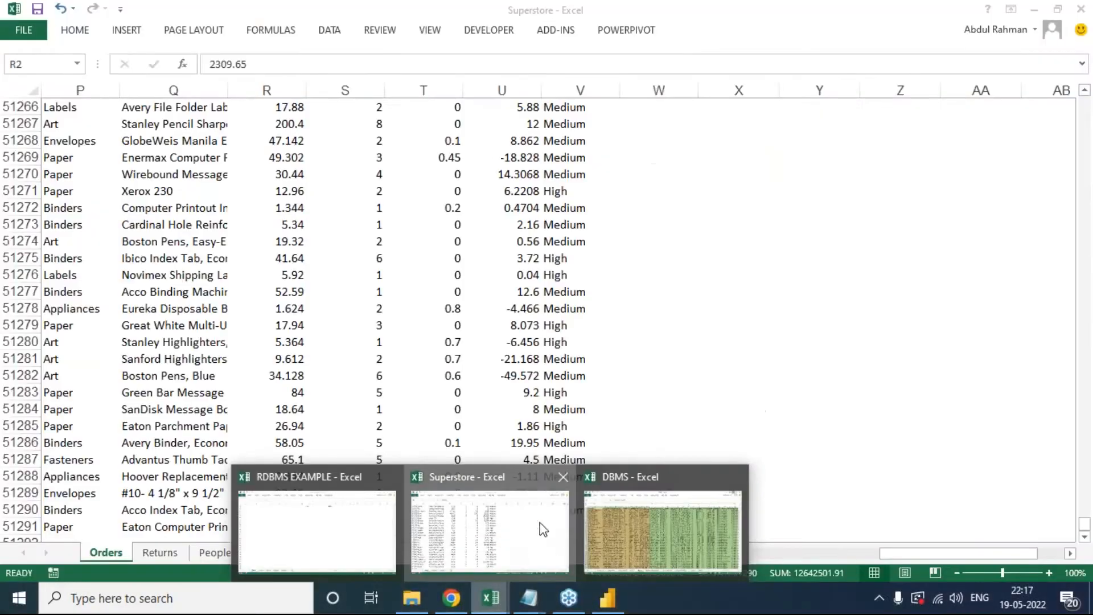
{"action": "left_click", "coordinate": [480, 527]}
{"action": "left_click", "coordinate": [474, 277]}
{"action": "key", "text": "ctrl+Left"}
{"action": "key", "text": "ctrl+Left"}
{"action": "key", "text": "ctrl+Left"}
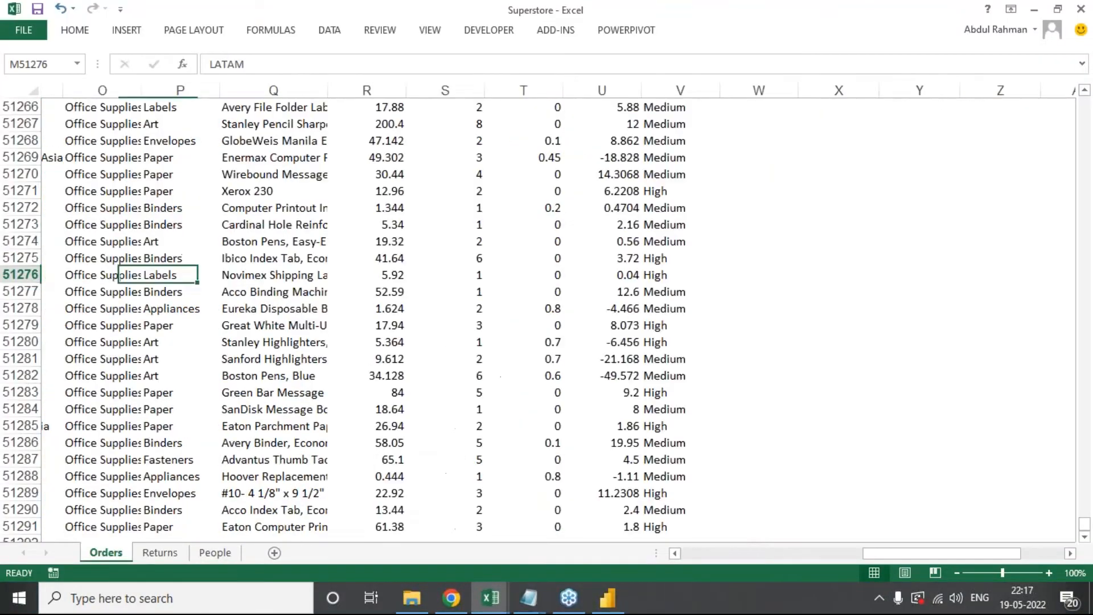
{"action": "key", "text": "ctrl+Up"}
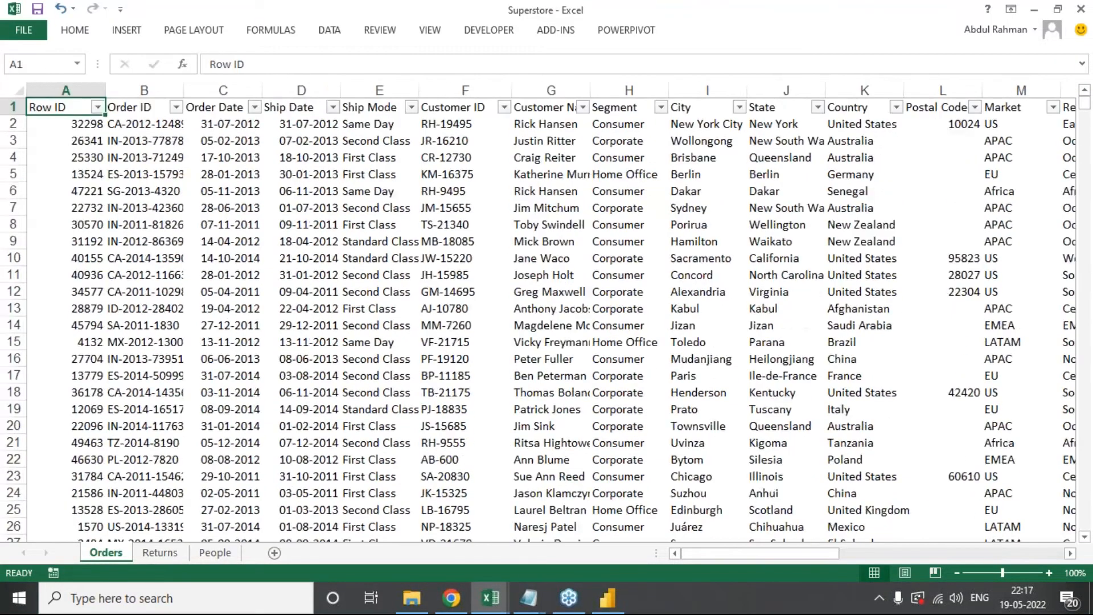
Step: Examine the Orders sheet's columns and select its whole data range to check the extent, returning to Power BI
{"action": "key", "text": "ctrl+Right"}
{"action": "key", "text": "ctrl+Right"}
{"action": "key", "text": "Left"}
{"action": "key", "text": "Left"}
{"action": "key", "text": "Left"}
{"action": "key", "text": "Left"}
{"action": "key", "text": "ctrl+Home"}
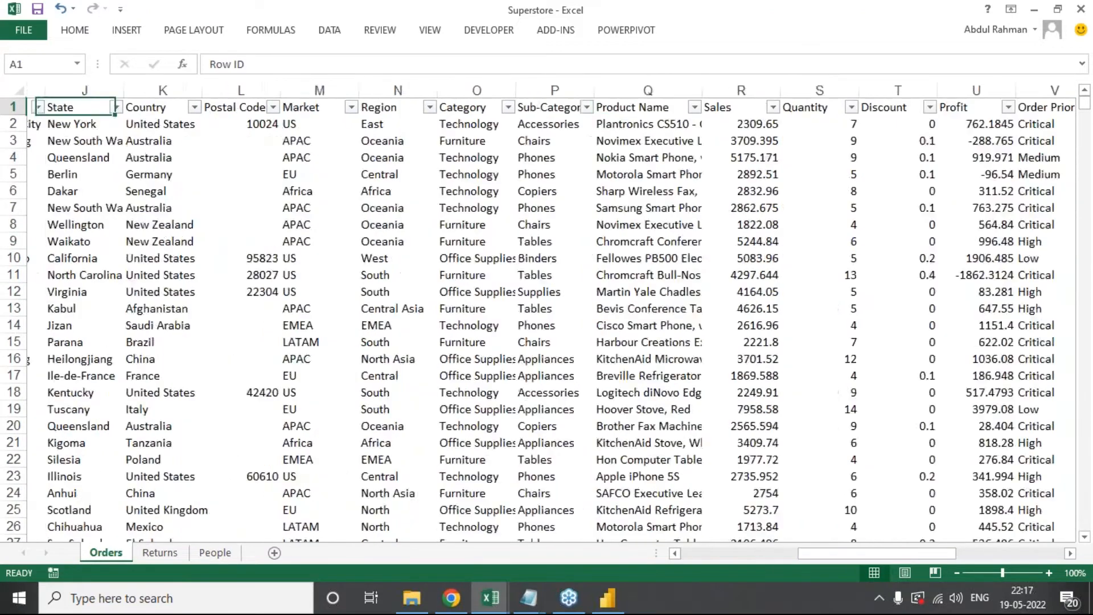
{"action": "key", "text": "ctrl+shift+End"}
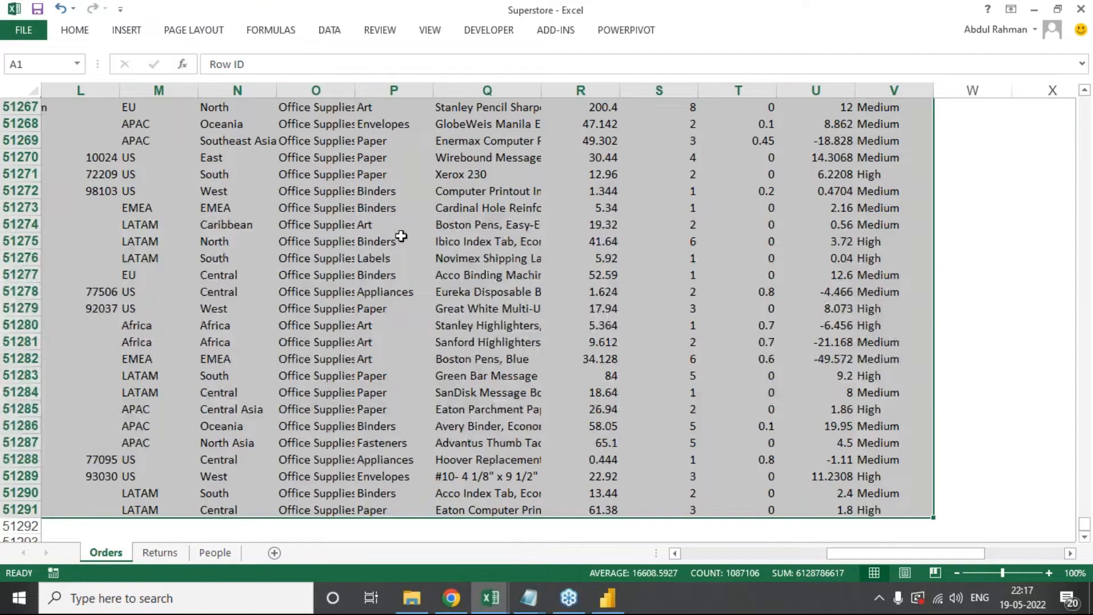
{"action": "key", "text": "alt+Tab"}
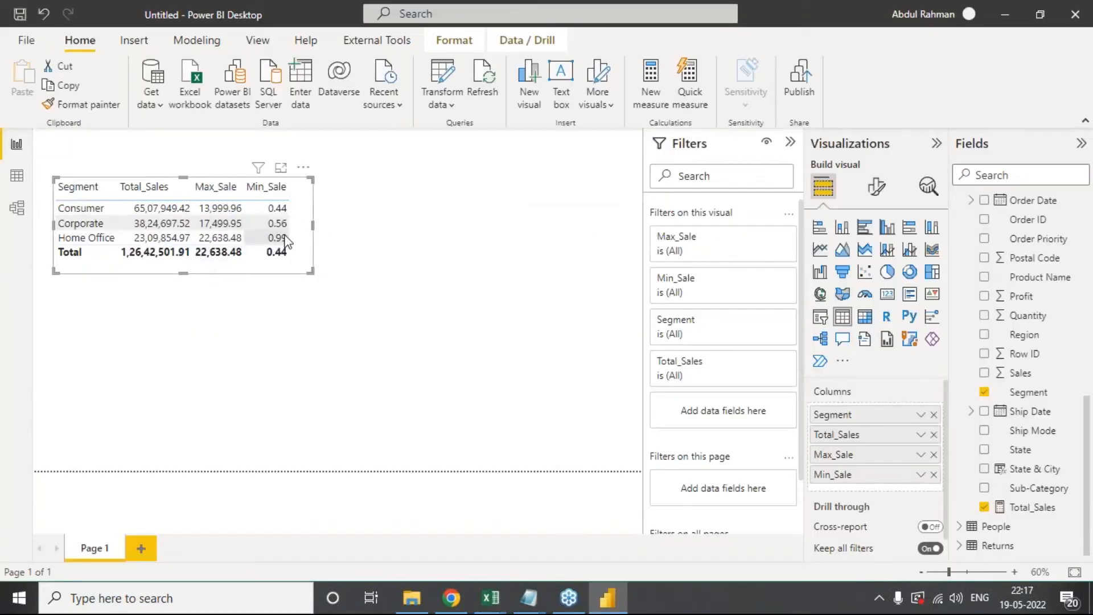
Step: Switch to the Superstore workbook in Excel and insert a PivotTable based on the selected Orders data on a new worksheet
{"action": "key", "text": "alt+Tab"}
{"action": "left_click", "coordinate": [87, 32]}
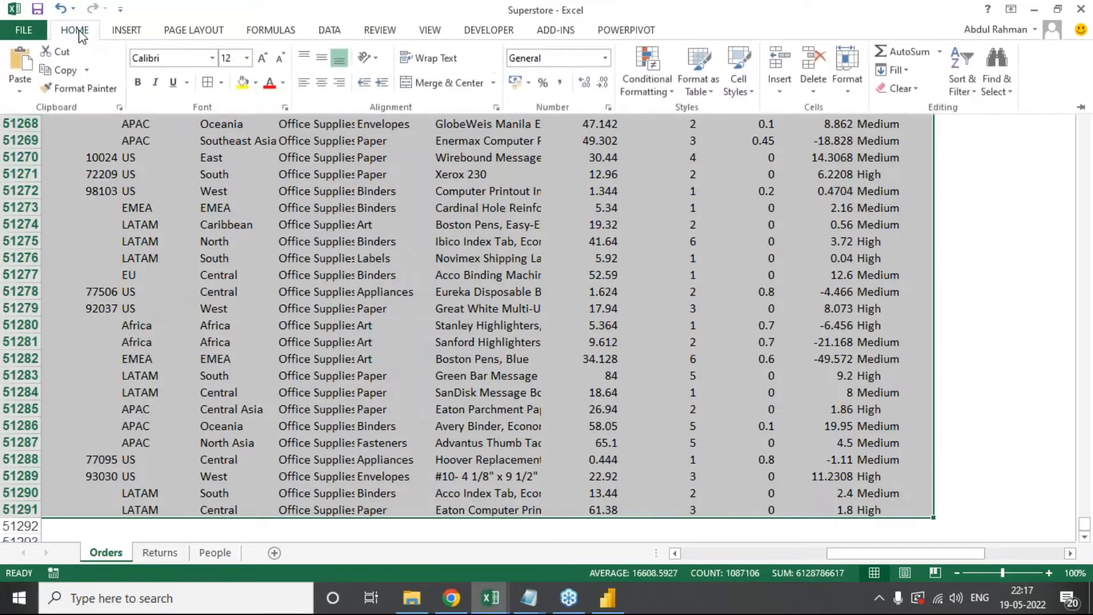
{"action": "left_click", "coordinate": [142, 29]}
{"action": "left_click", "coordinate": [5, 97]}
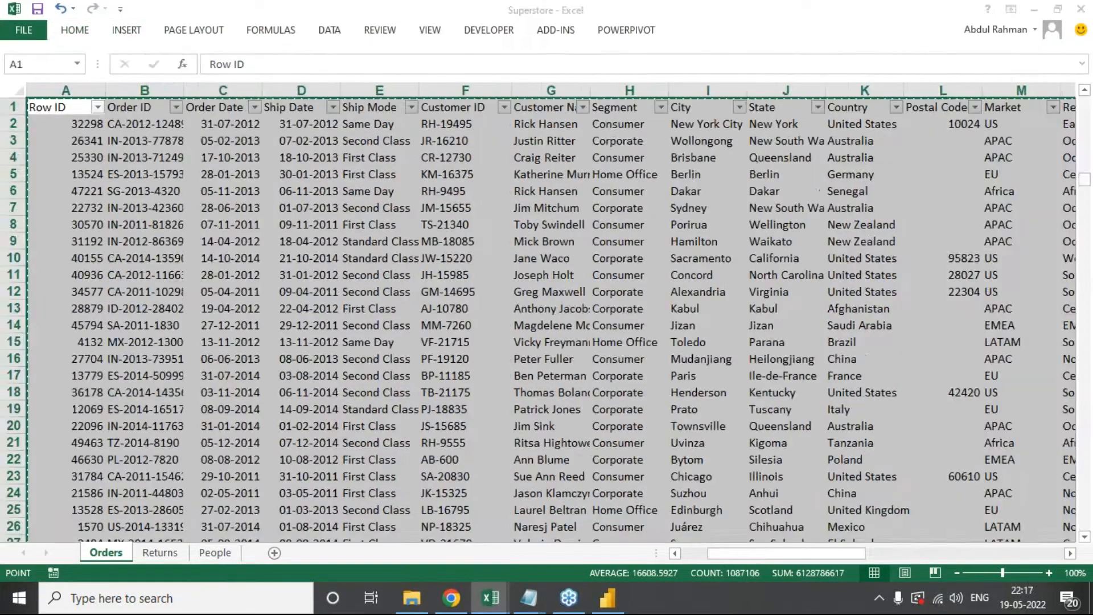
{"action": "left_click", "coordinate": [661, 405]}
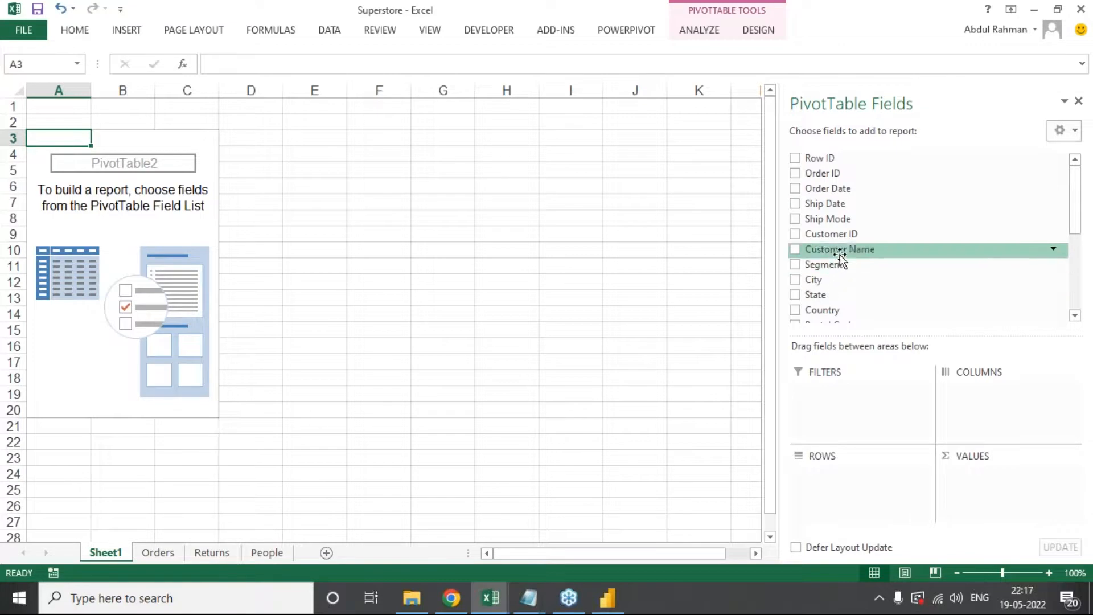
Step: Lay out the PivotTable with Ship Mode as the columns and Region as the rows
{"action": "left_click_drag", "start_coordinate": [835, 223], "coordinate": [985, 382]}
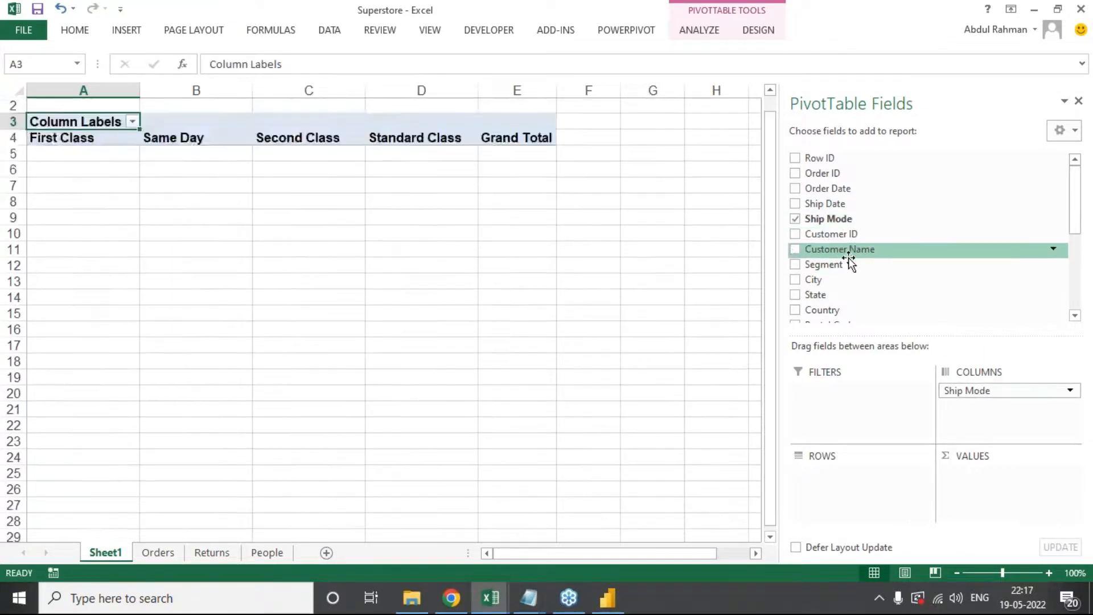
{"action": "left_click_drag", "start_coordinate": [826, 310], "coordinate": [871, 234]}
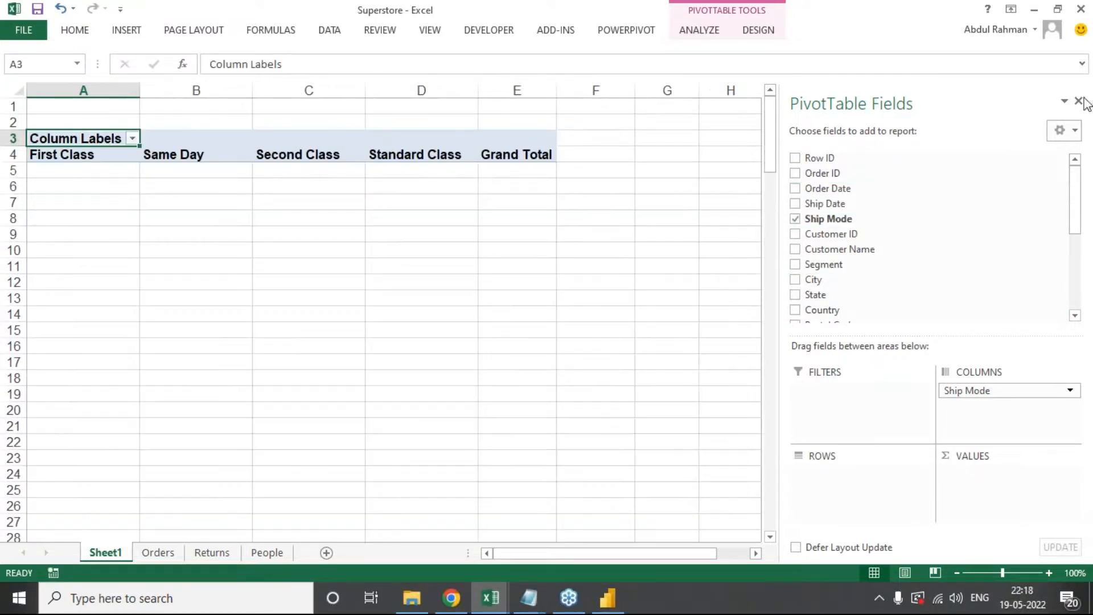
{"action": "scroll", "coordinate": [831, 312], "scroll_direction": "down", "scroll_amount": 3}
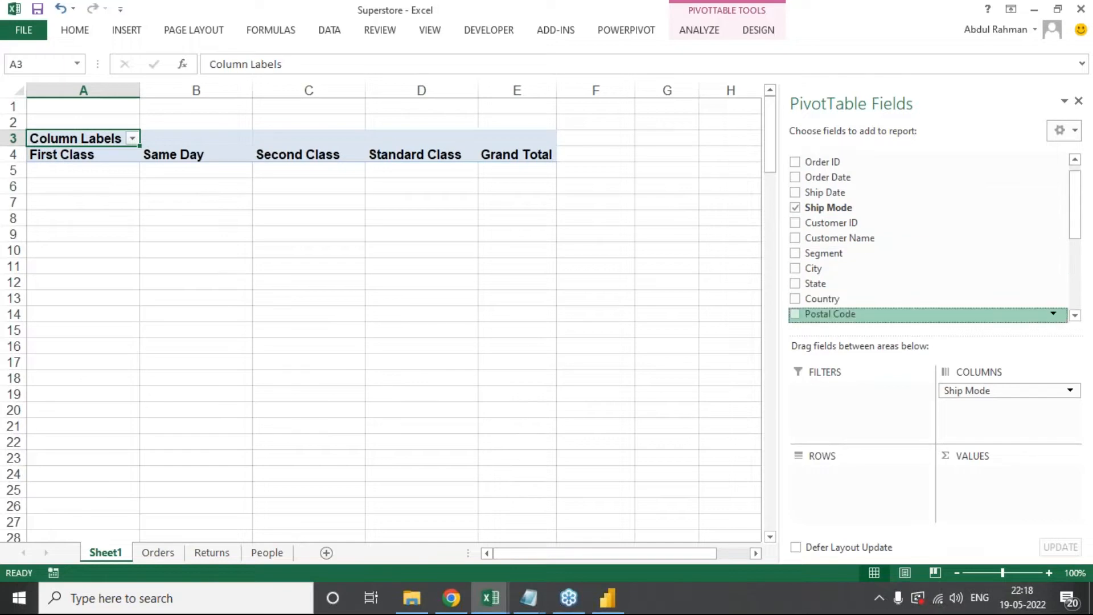
{"action": "left_click_drag", "start_coordinate": [818, 271], "coordinate": [860, 495]}
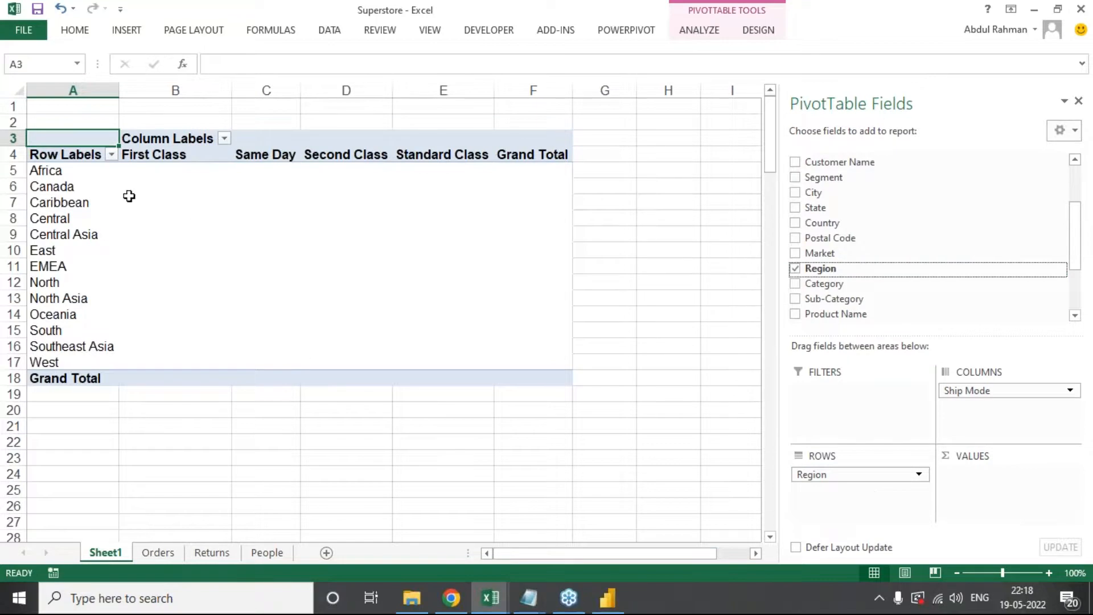
Step: Apply all borders to the entire PivotTable and deselect it
{"action": "key", "text": "ctrl+a"}
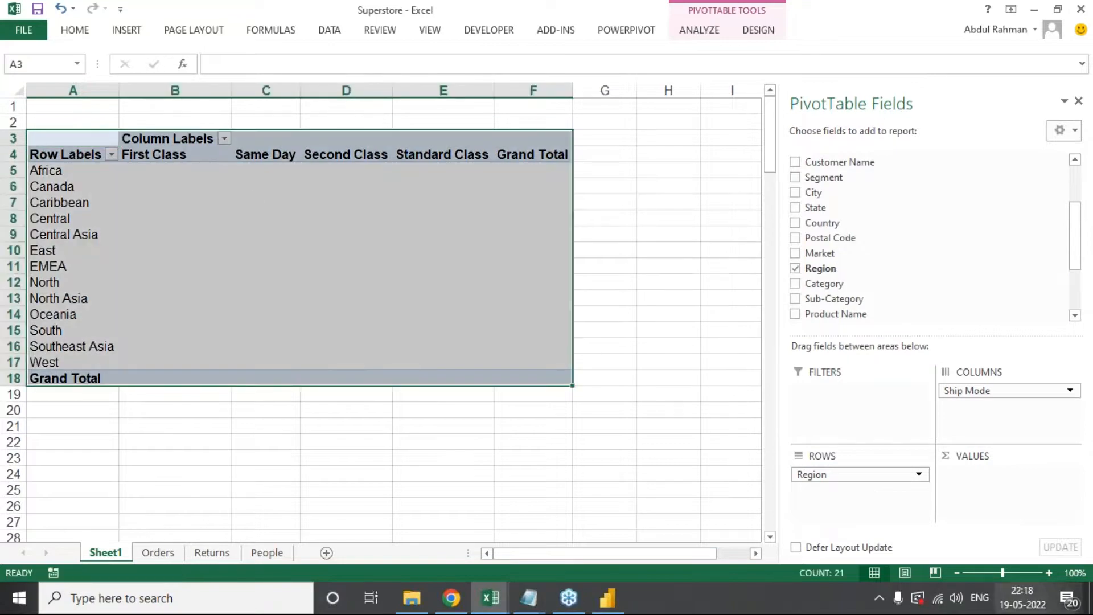
{"action": "left_click", "coordinate": [74, 30]}
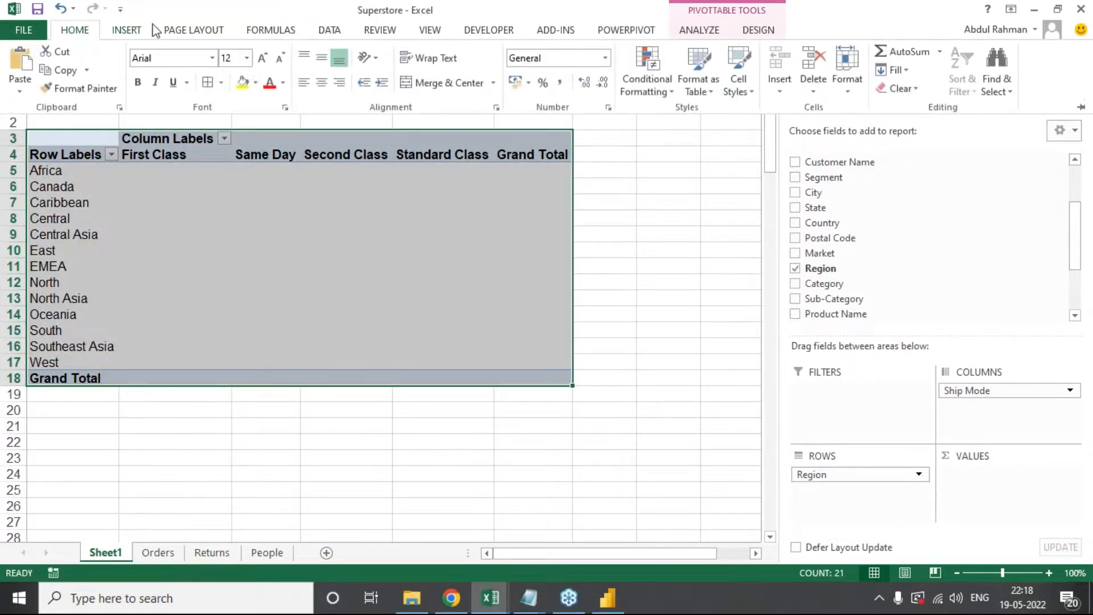
{"action": "left_click", "coordinate": [208, 82]}
{"action": "left_click", "coordinate": [627, 217]}
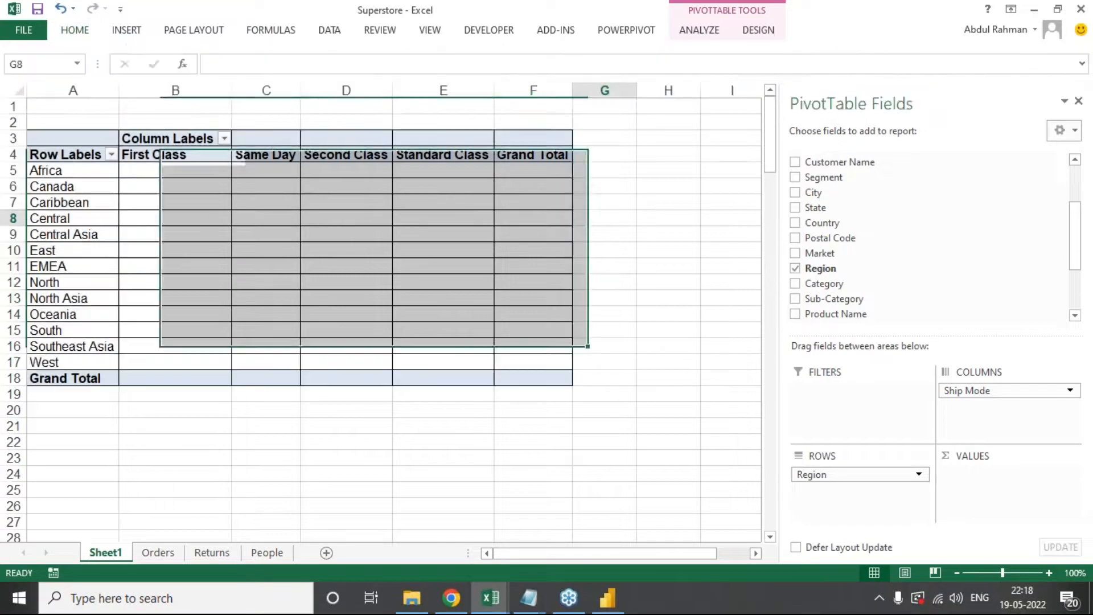
{"action": "left_click", "coordinate": [342, 233]}
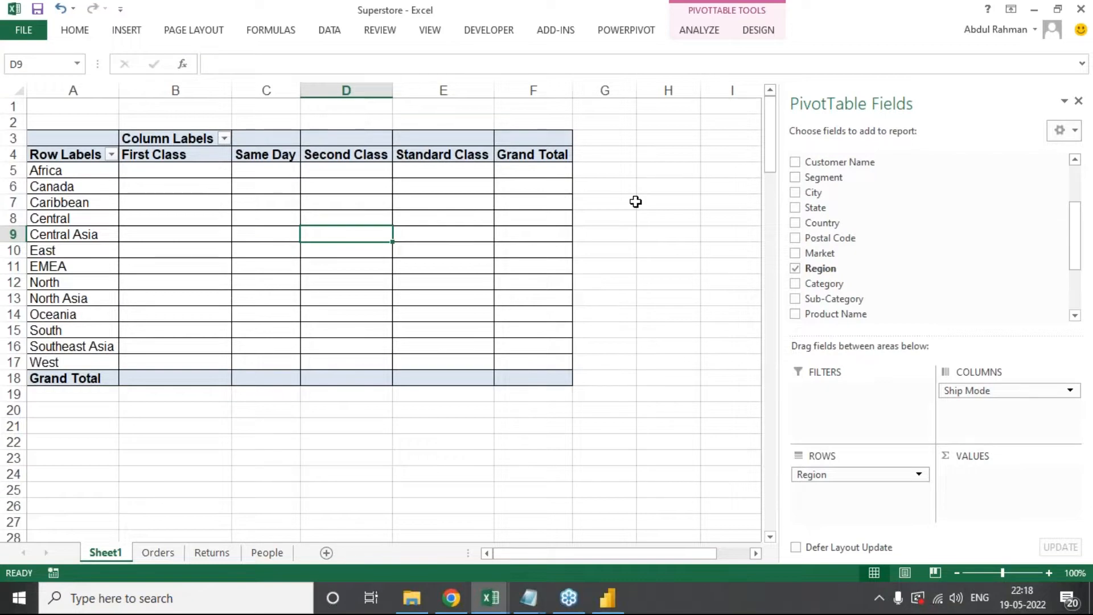
{"action": "left_click", "coordinate": [1076, 136]}
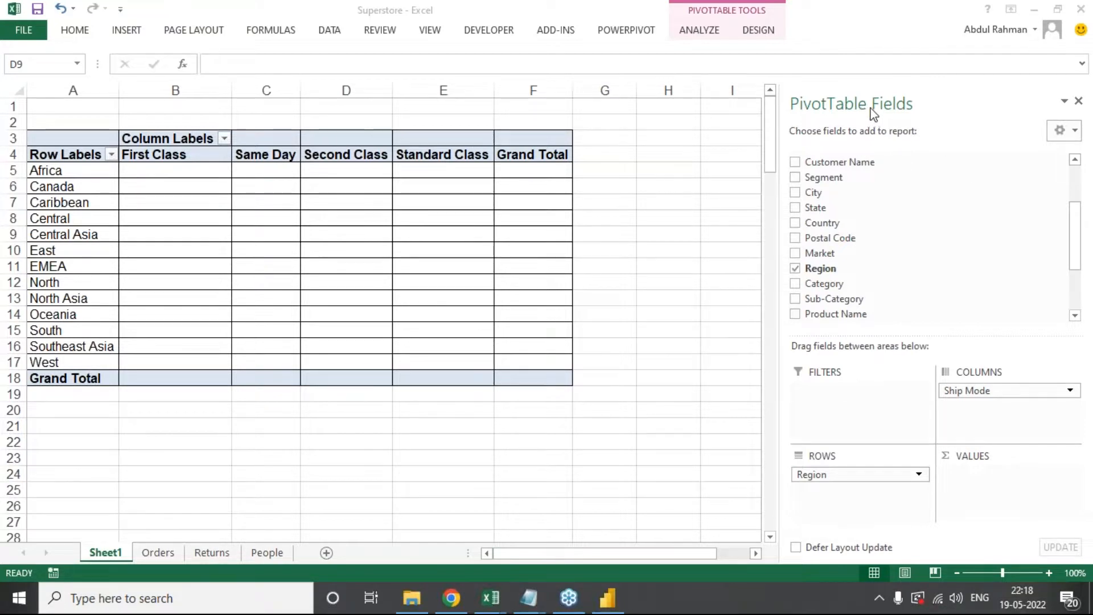
{"action": "left_click", "coordinate": [342, 234]}
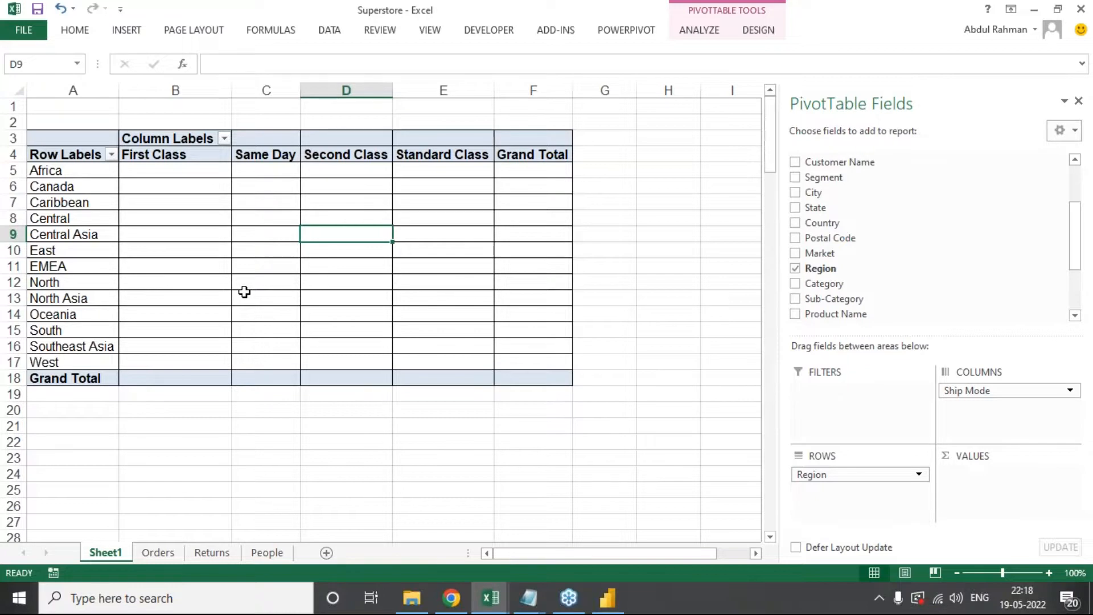
{"action": "left_click", "coordinate": [840, 483]}
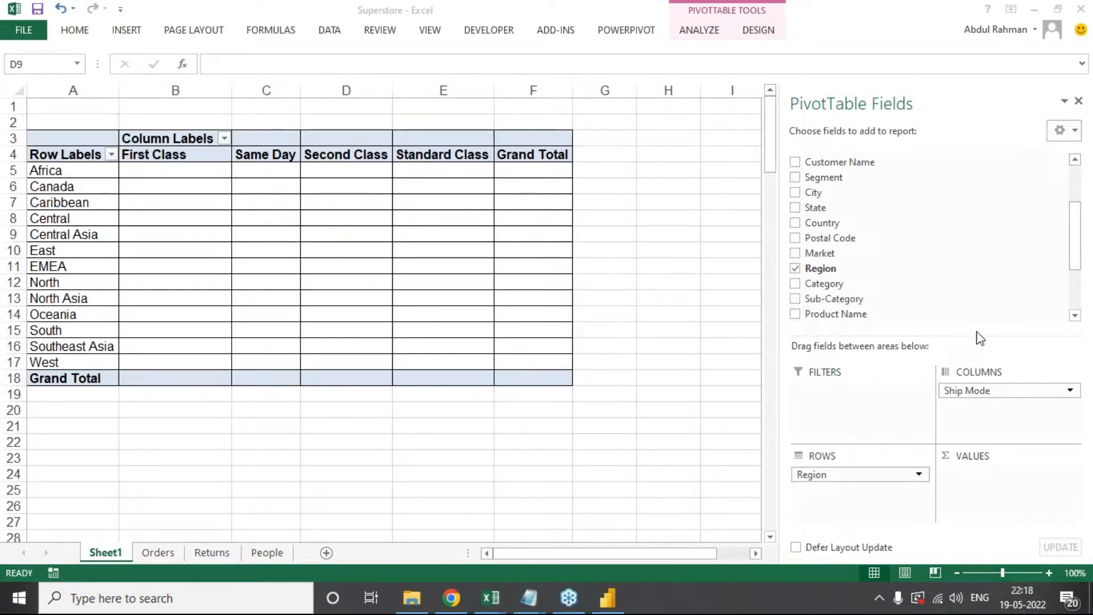
{"action": "mouse_move", "coordinate": [1051, 442]}
{"action": "left_mouse_down"}
{"action": "mouse_move", "coordinate": [991, 428]}
{"action": "mouse_move", "coordinate": [928, 473]}
{"action": "mouse_move", "coordinate": [1074, 488]}
{"action": "mouse_move", "coordinate": [1049, 439]}
{"action": "left_mouse_up"}
{"action": "mouse_move", "coordinate": [951, 442]}
{"action": "left_mouse_down"}
{"action": "mouse_move", "coordinate": [940, 470]}
{"action": "mouse_move", "coordinate": [956, 445]}
{"action": "left_mouse_up"}
{"action": "mouse_move", "coordinate": [627, 317]}
{"action": "left_mouse_down"}
{"action": "mouse_move", "coordinate": [625, 357]}
{"action": "mouse_move", "coordinate": [661, 395]}
{"action": "left_mouse_up"}
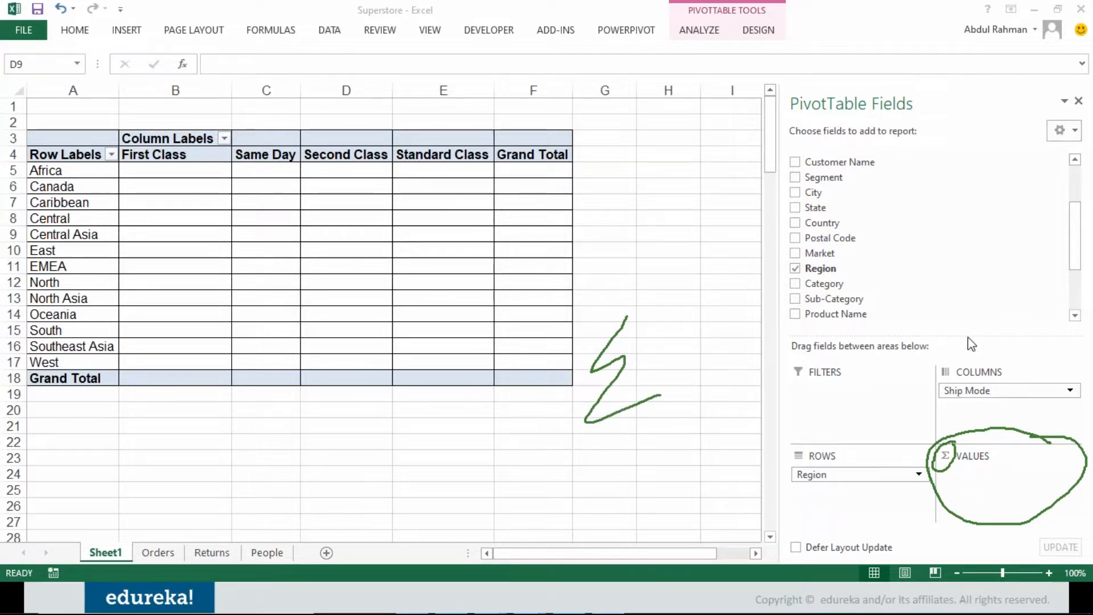
{"action": "left_click", "coordinate": [973, 405]}
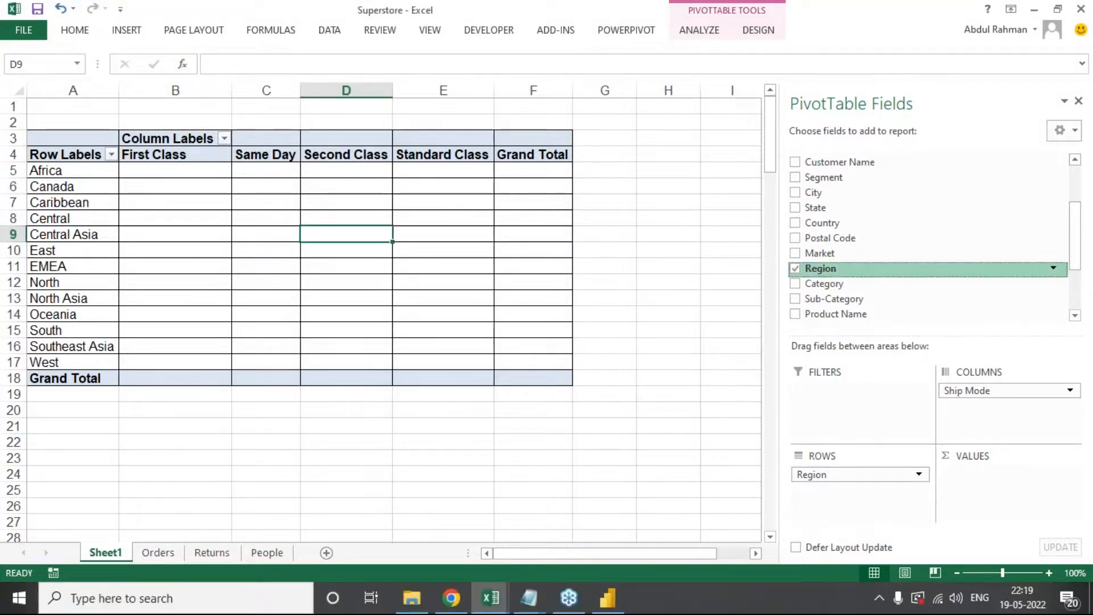
Step: Summarise Sales as a sum by Region and Ship Mode in the PivotTable, and remove the field from the values again
{"action": "scroll", "coordinate": [922, 277], "scroll_direction": "down", "scroll_amount": 2}
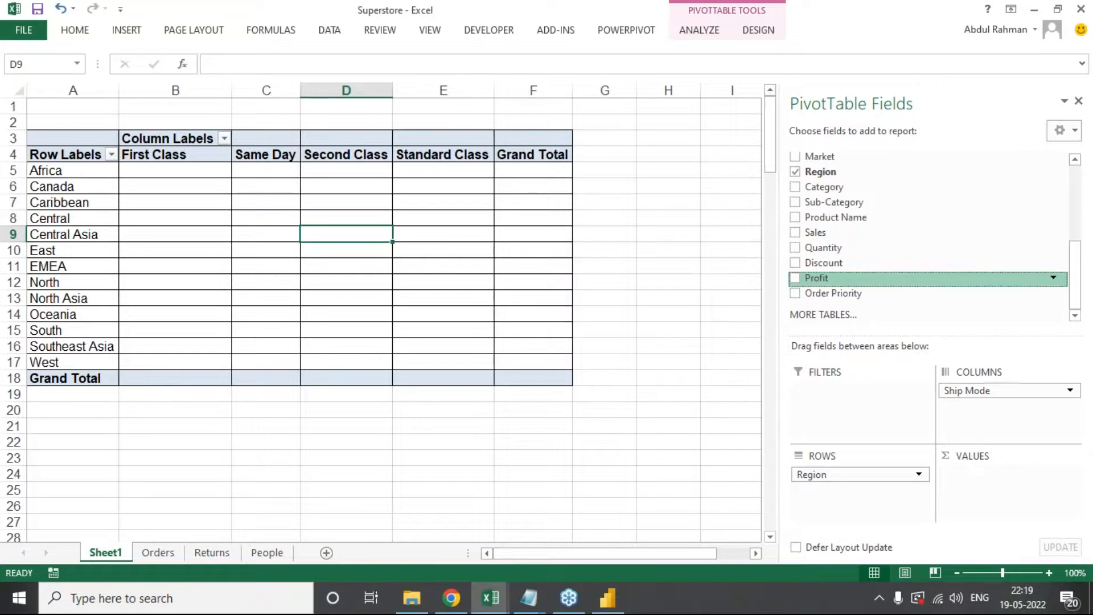
{"action": "left_click_drag", "start_coordinate": [823, 234], "coordinate": [990, 501]}
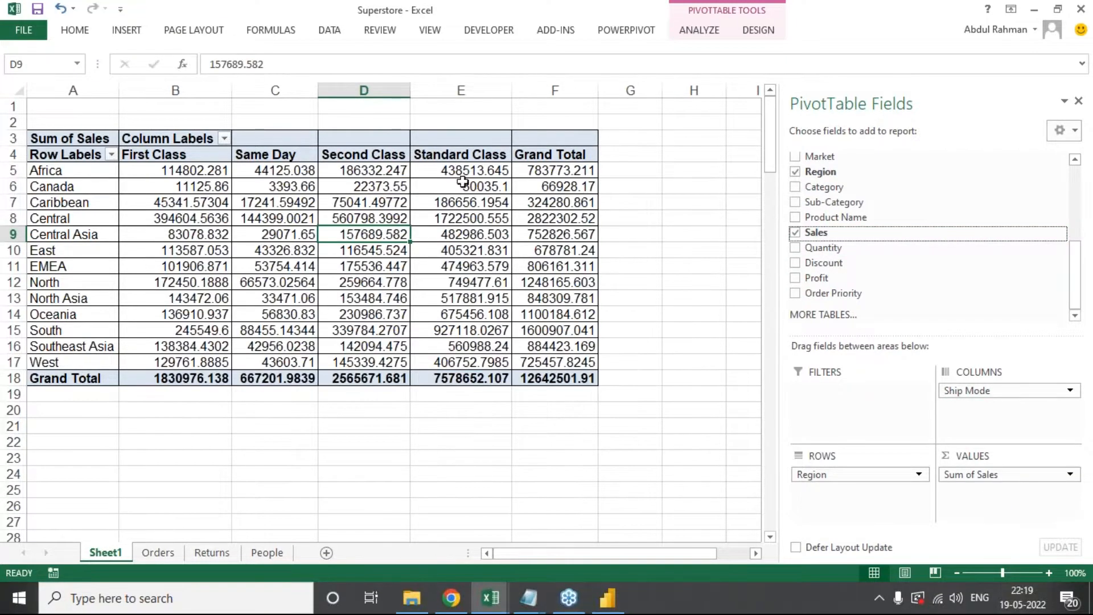
{"action": "left_click", "coordinate": [1015, 475]}
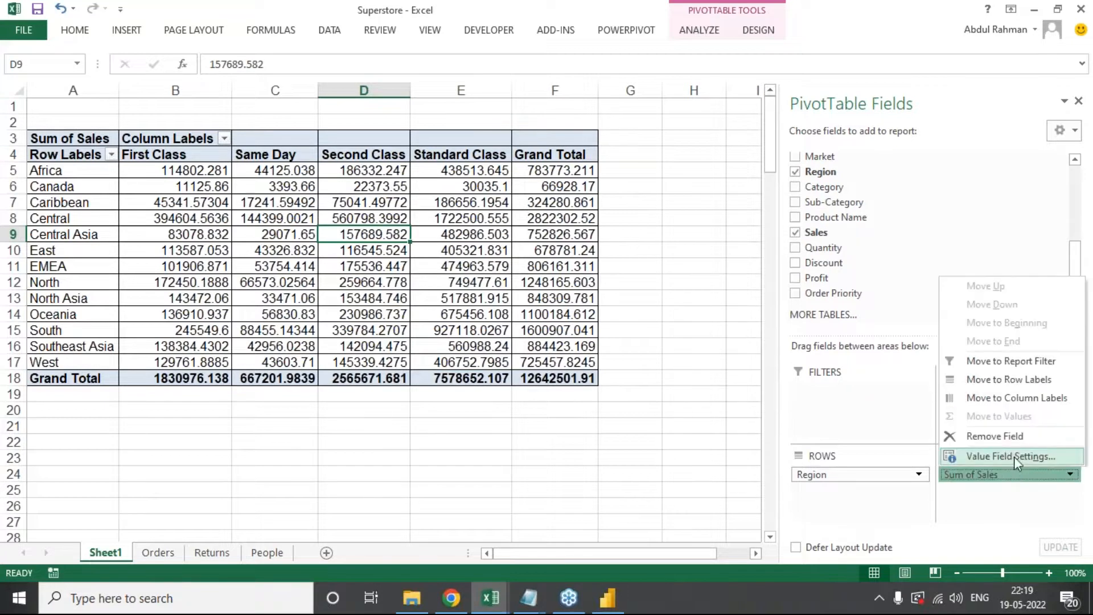
{"action": "left_click", "coordinate": [1009, 437]}
Step: Summarise City as a count in the PivotTable, check the Africa value for First Class, and remove the field from the values
{"action": "scroll", "coordinate": [868, 187], "scroll_direction": "up", "scroll_amount": 5}
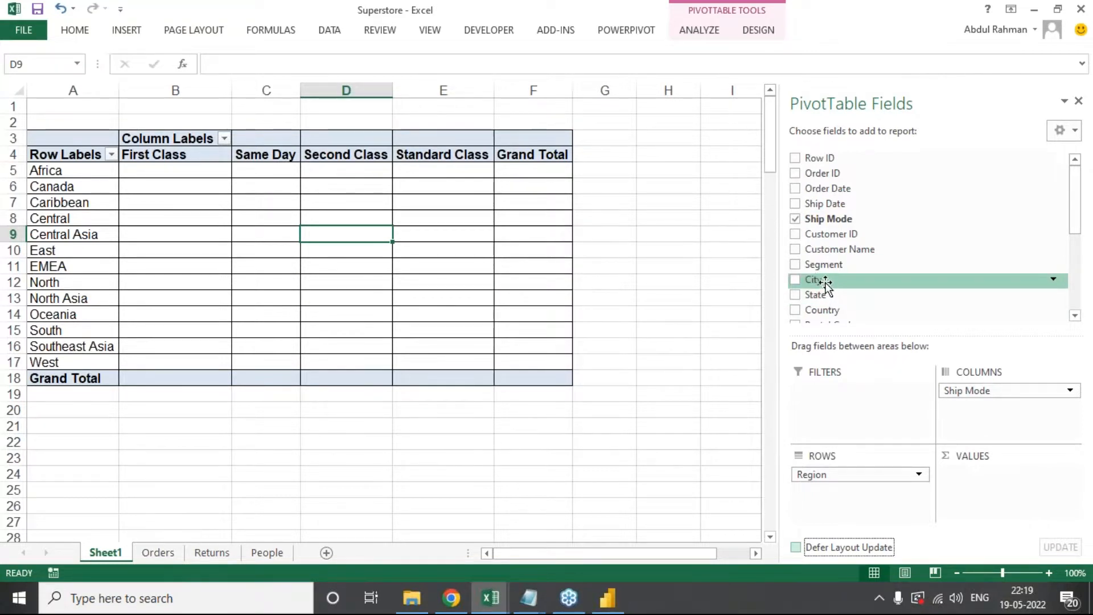
{"action": "left_click_drag", "start_coordinate": [825, 280], "coordinate": [1007, 516]}
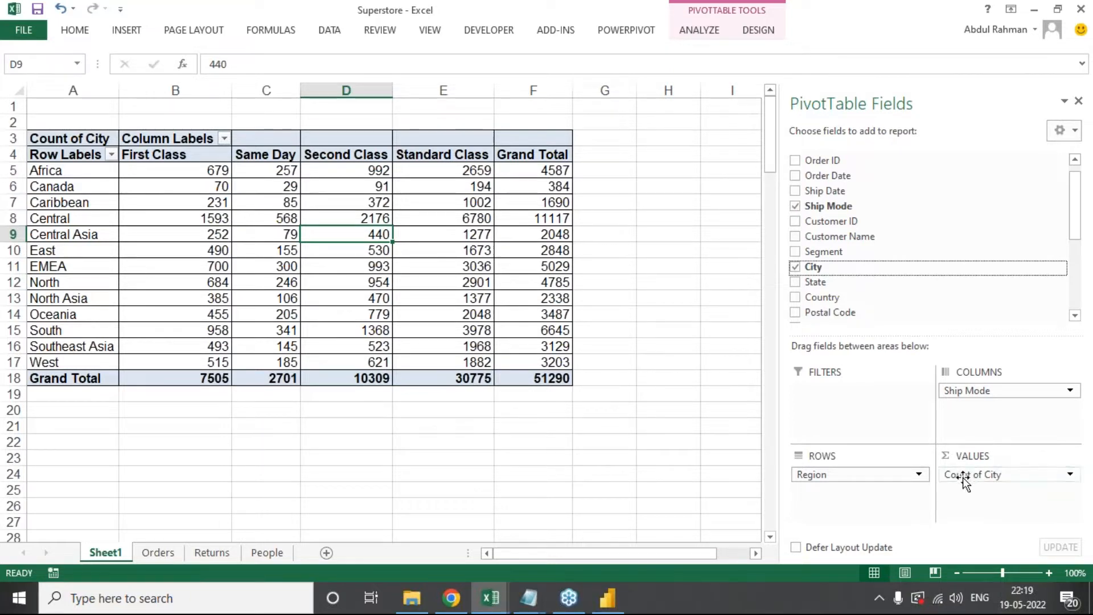
{"action": "left_click", "coordinate": [68, 170]}
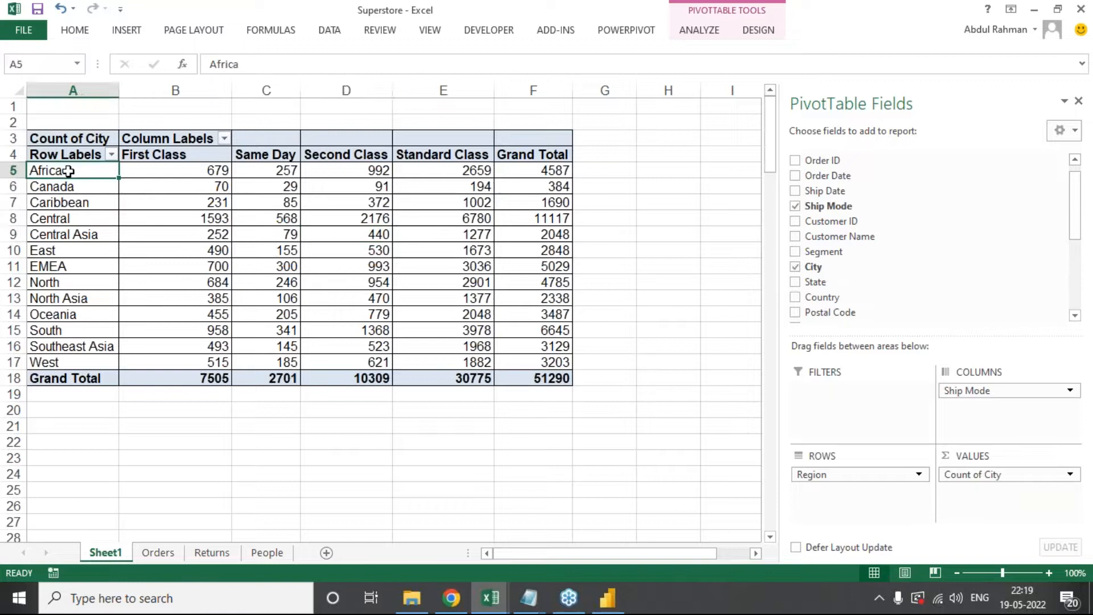
{"action": "left_click", "coordinate": [170, 169]}
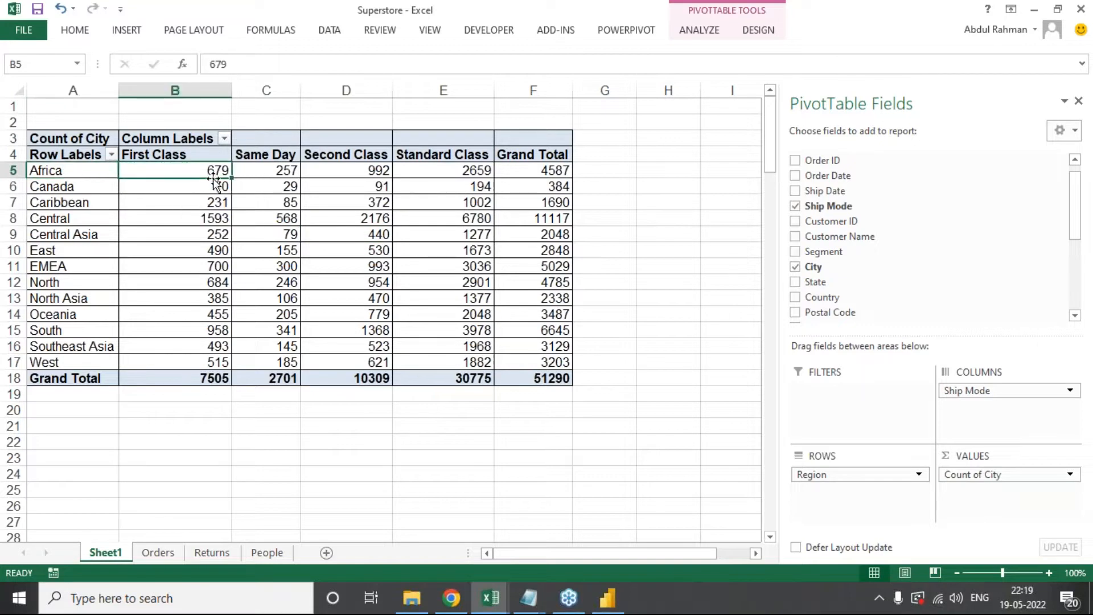
{"action": "left_click_drag", "start_coordinate": [957, 476], "coordinate": [934, 235]}
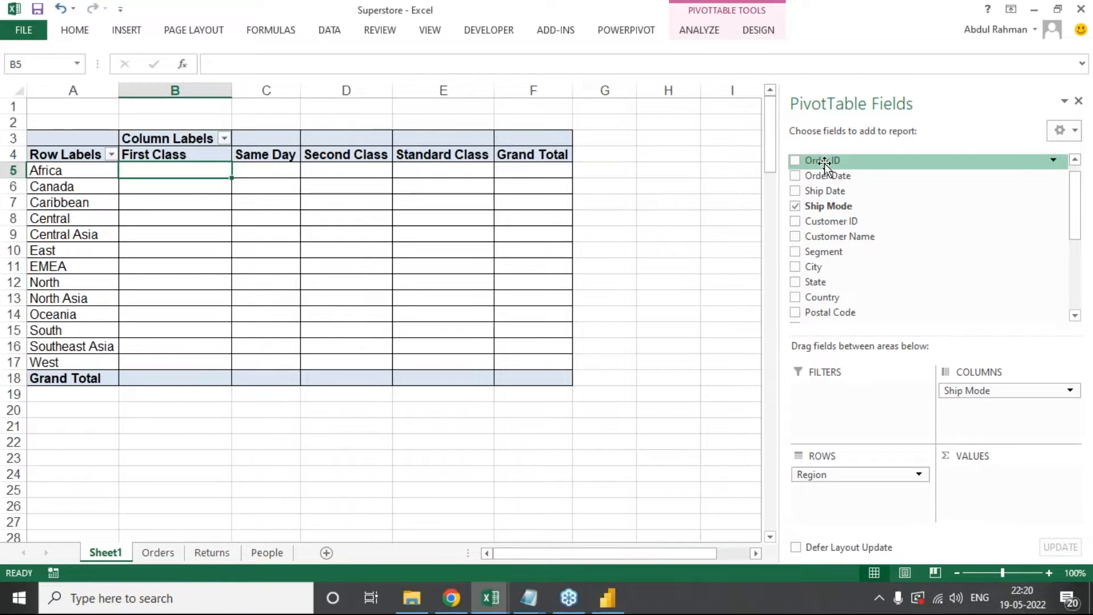
Step: Add Order ID to the PivotTable values as a count and check the Africa value for First Class
{"action": "left_click_drag", "start_coordinate": [824, 165], "coordinate": [983, 501]}
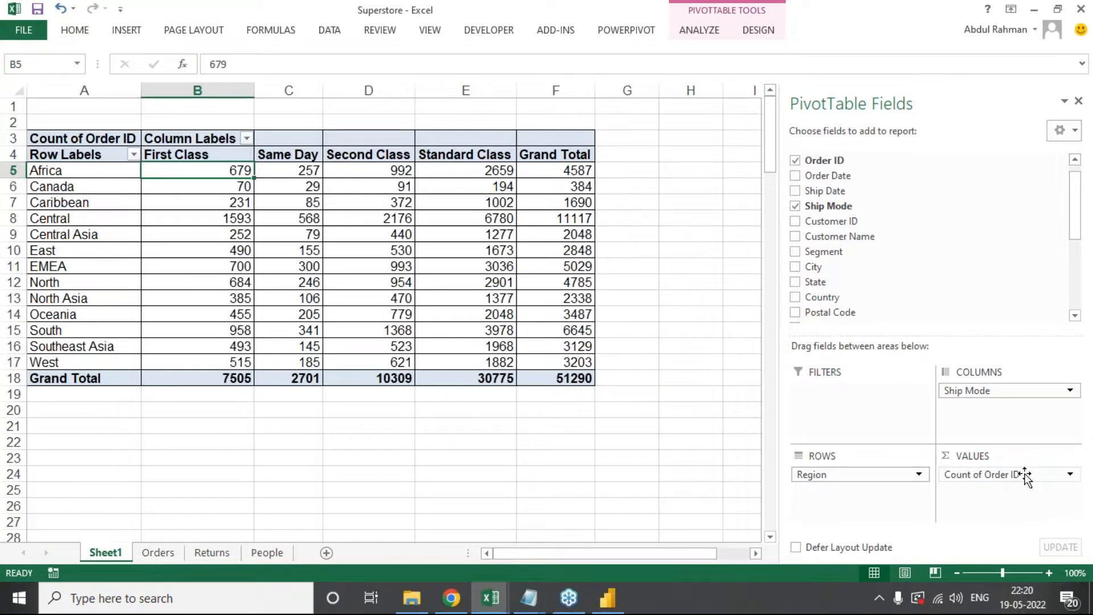
{"action": "left_click", "coordinate": [61, 170]}
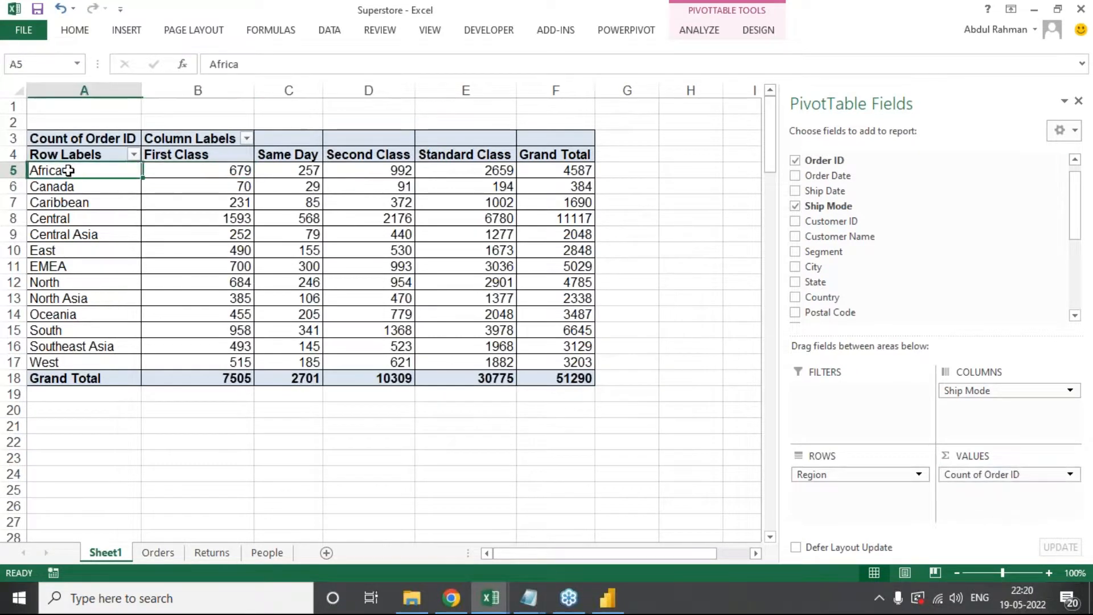
{"action": "left_click", "coordinate": [181, 147]}
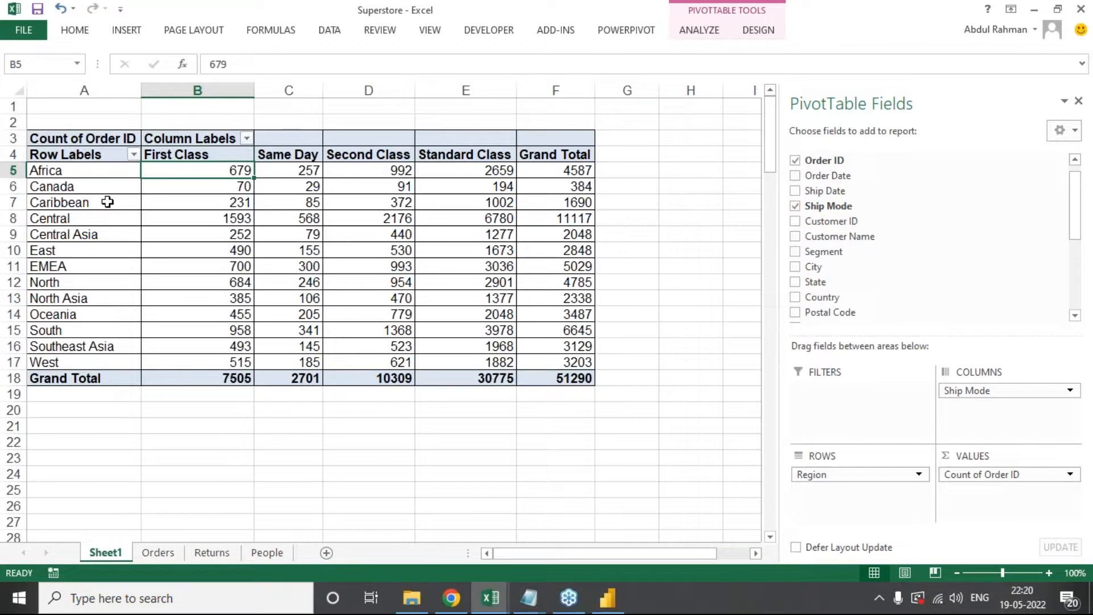
{"action": "left_click", "coordinate": [82, 171]}
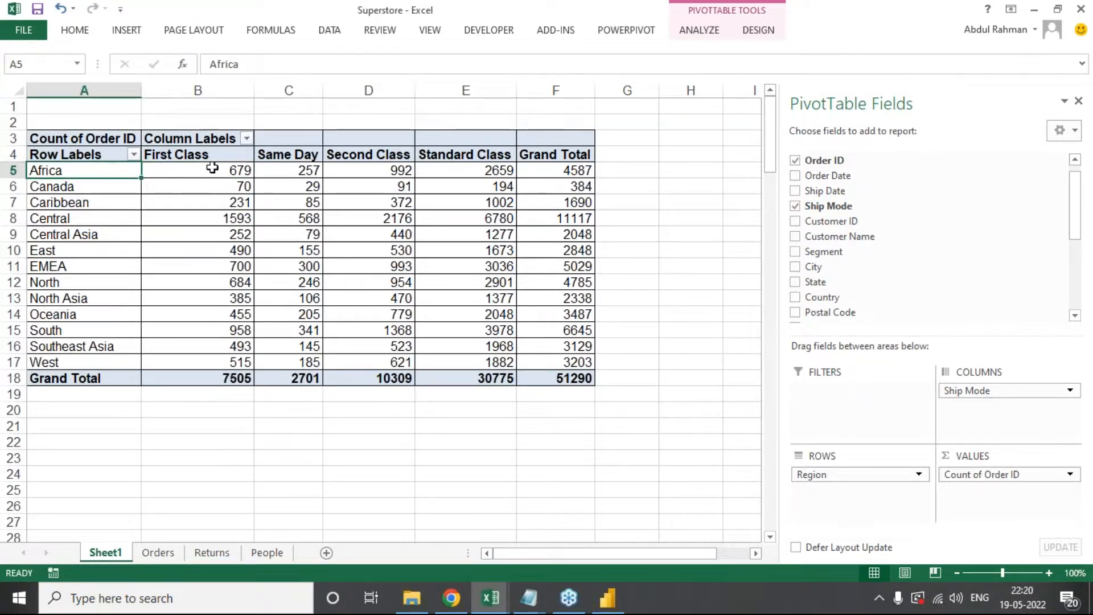
{"action": "left_click", "coordinate": [231, 171]}
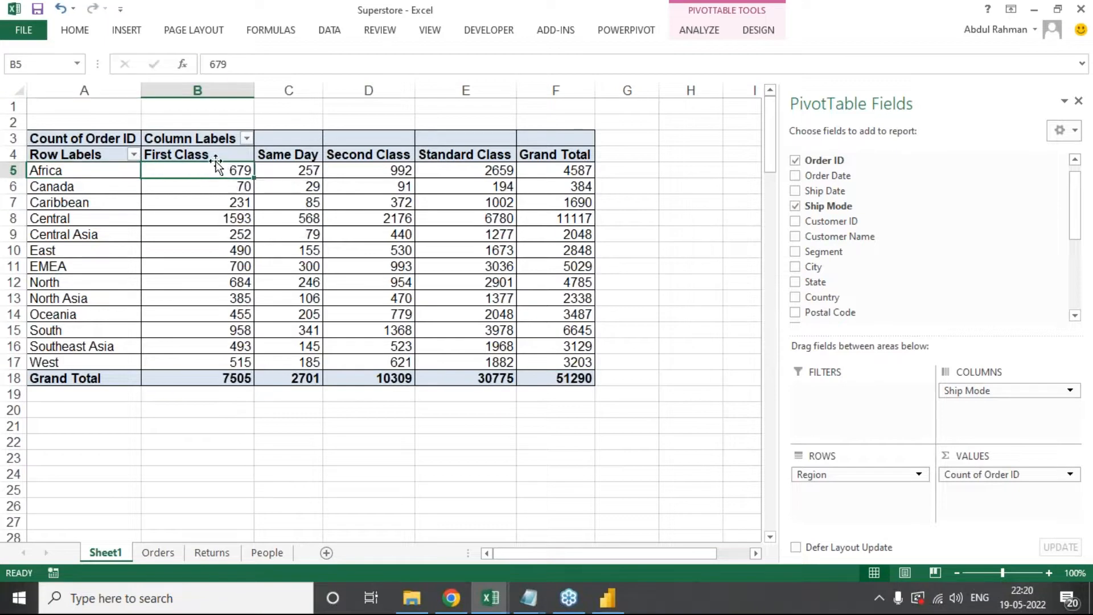
{"action": "left_click", "coordinate": [215, 153]}
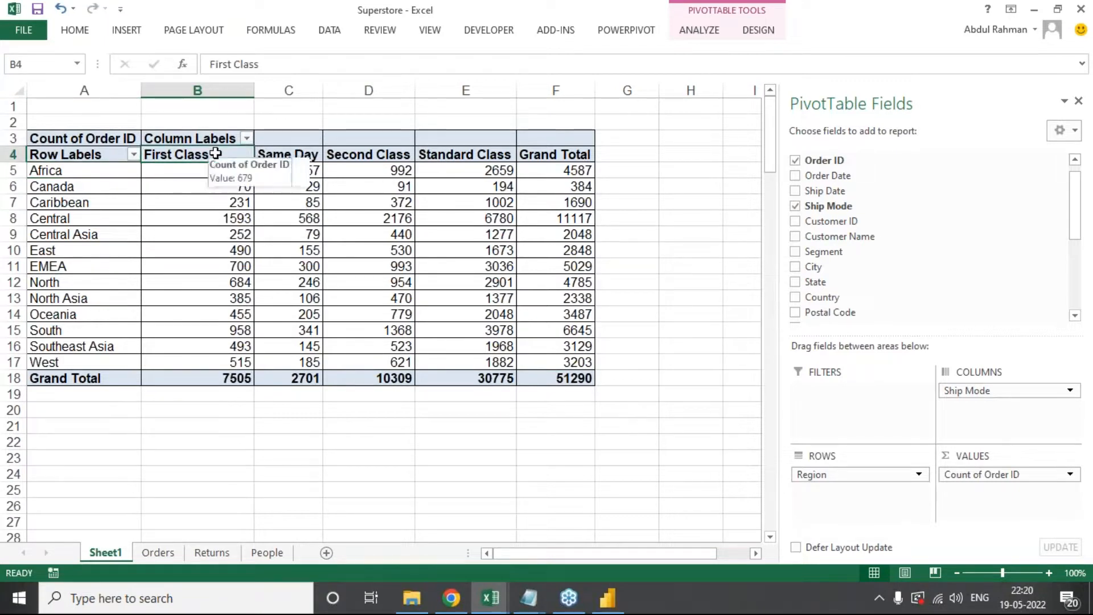
Step: Examine the Africa row's order counts across the ship modes and grand total, and remove Order ID from the PivotTable values
{"action": "left_click", "coordinate": [48, 171]}
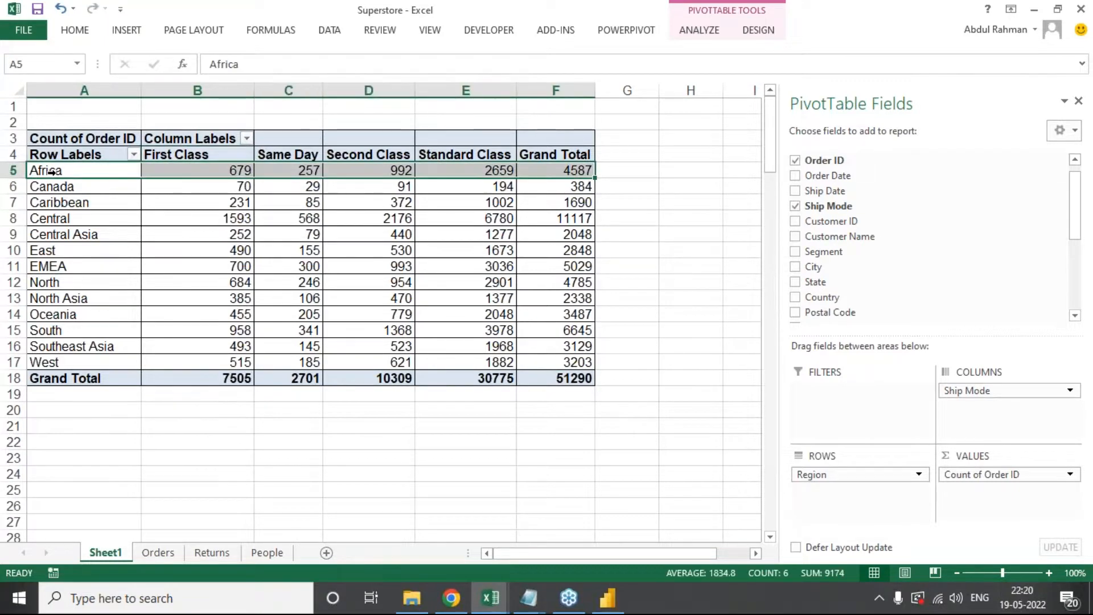
{"action": "left_click", "coordinate": [51, 170]}
{"action": "left_click", "coordinate": [586, 173]}
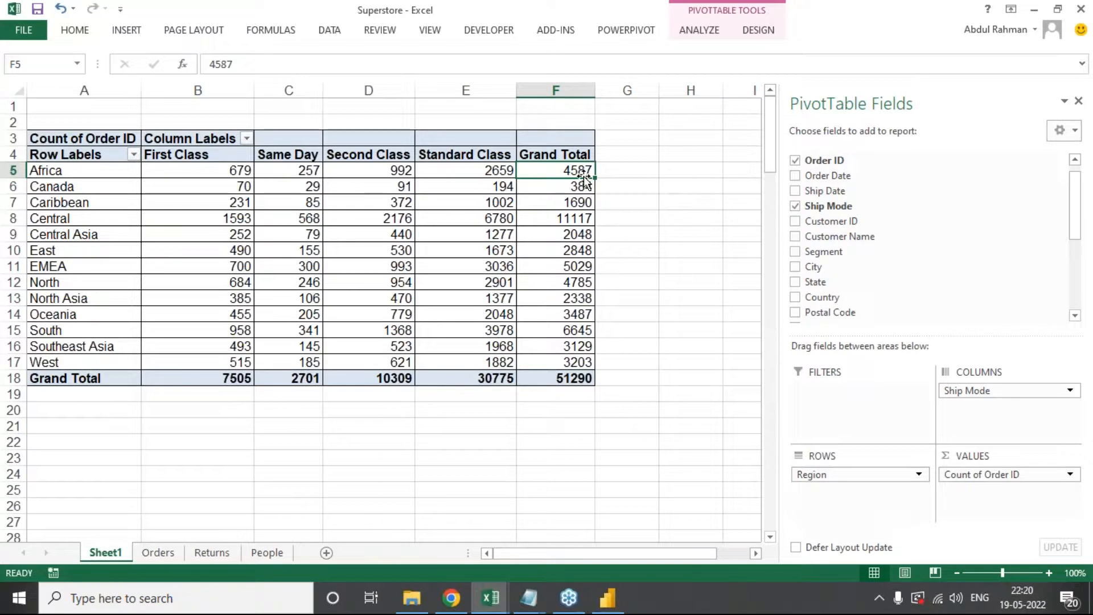
{"action": "left_click", "coordinate": [464, 170]}
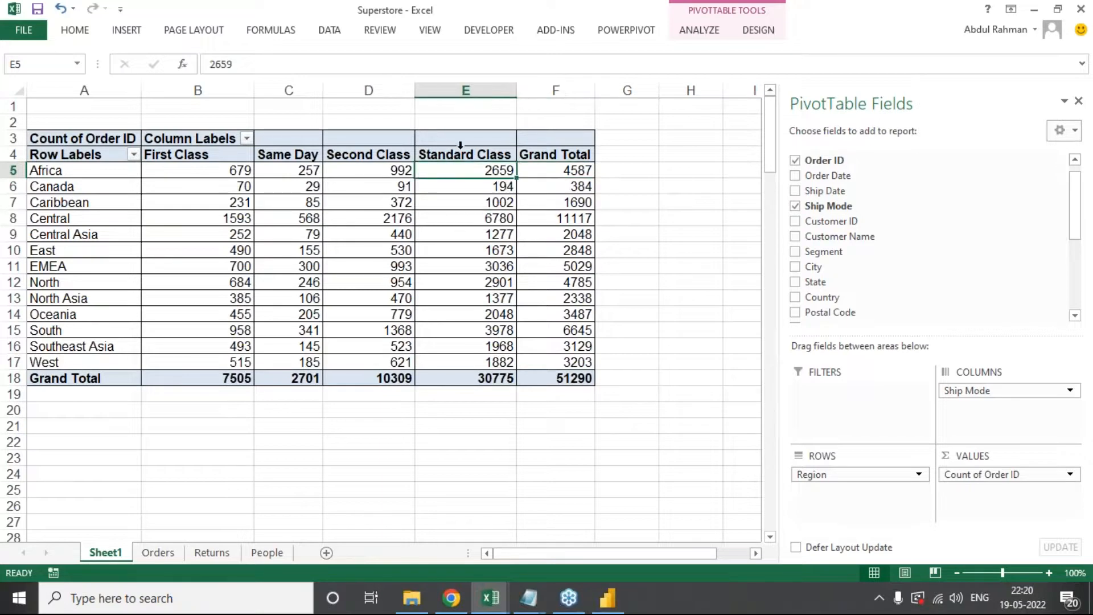
{"action": "left_click", "coordinate": [398, 172]}
{"action": "left_click", "coordinate": [299, 169]}
{"action": "mouse_move", "coordinate": [260, 186]}
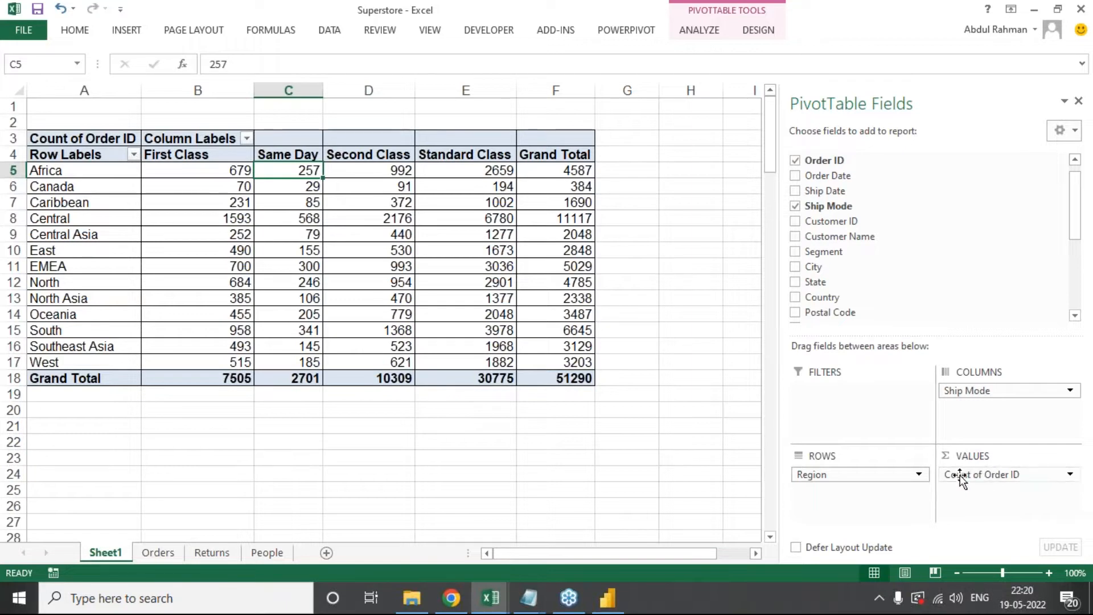
{"action": "left_click_drag", "start_coordinate": [971, 475], "coordinate": [878, 203]}
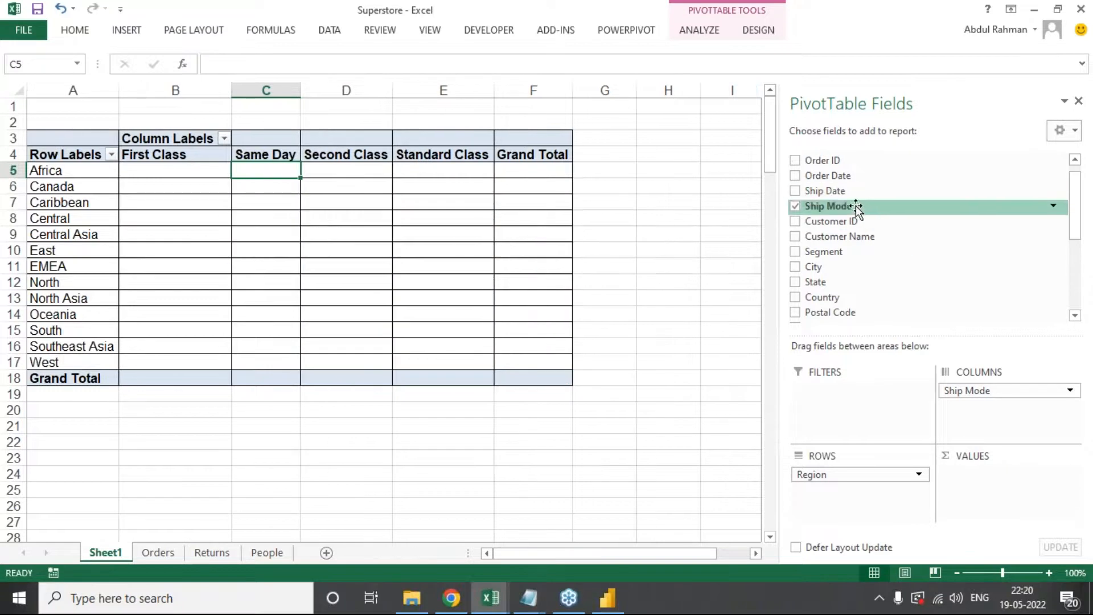
Step: Add Customer Name to the PivotTable values as a count, and remove the field from the values again
{"action": "left_click_drag", "start_coordinate": [840, 237], "coordinate": [1012, 497]}
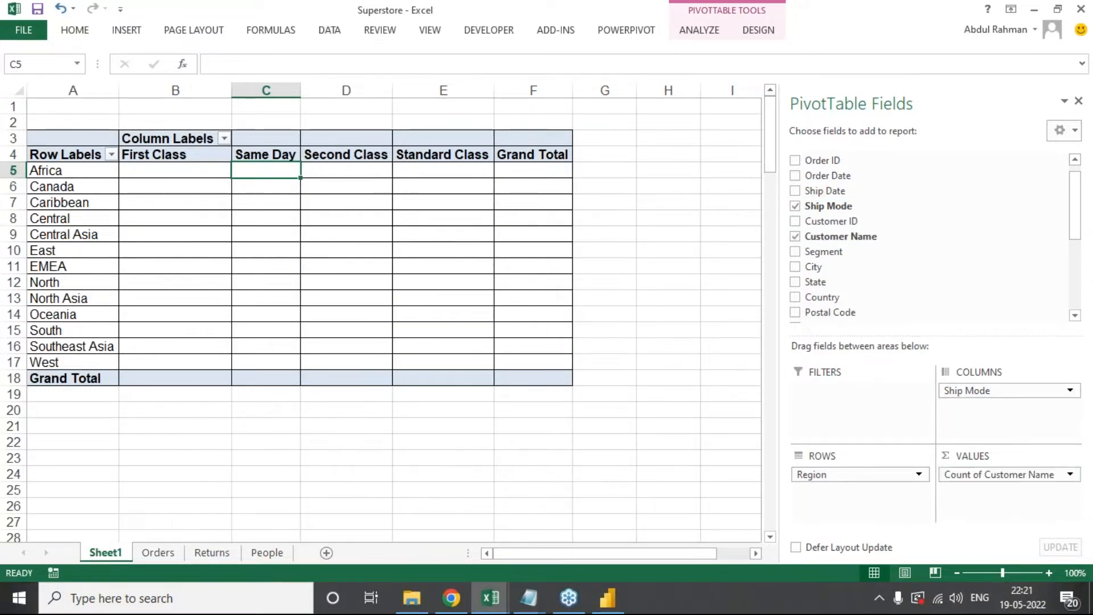
{"action": "left_click", "coordinate": [977, 477]}
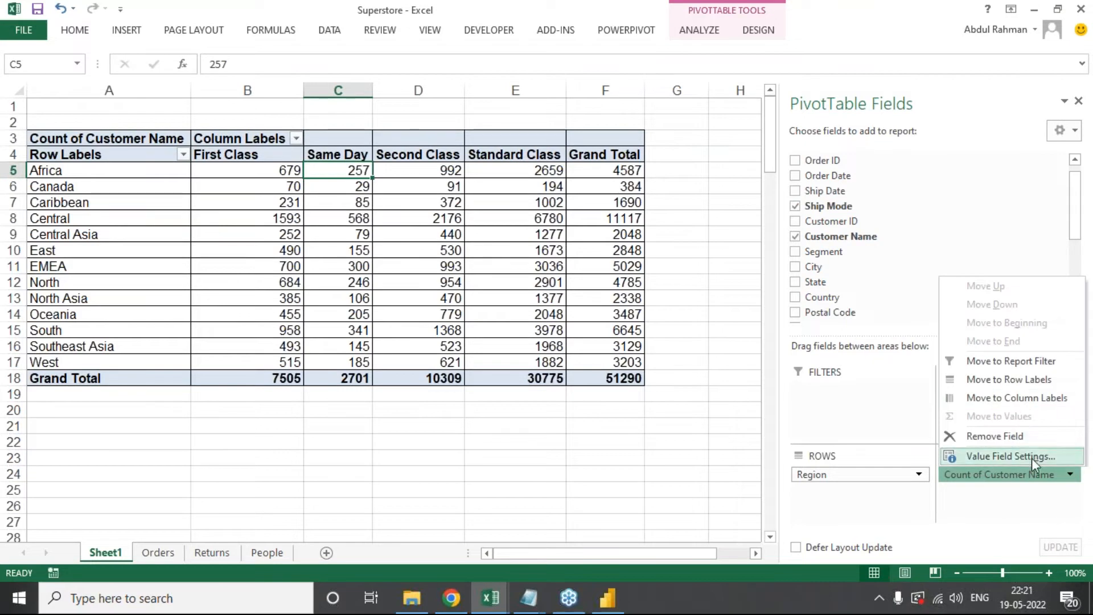
{"action": "left_click_drag", "start_coordinate": [1010, 476], "coordinate": [928, 238]}
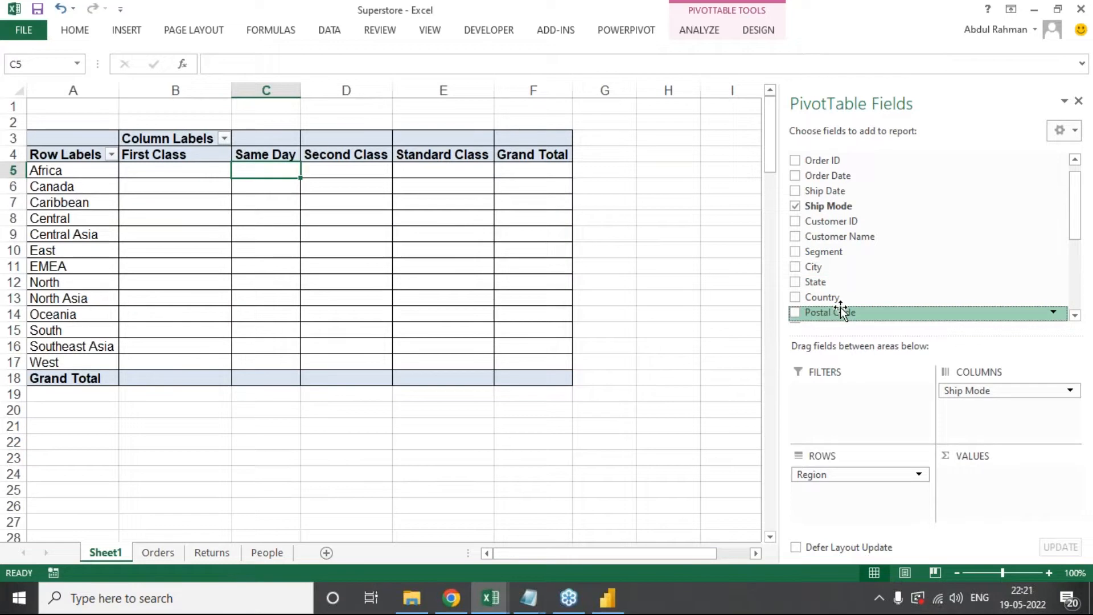
Step: Add Sales to the PivotTable values as a sum by Region and Ship Mode
{"action": "scroll", "coordinate": [841, 306], "scroll_direction": "down", "scroll_amount": 3}
{"action": "scroll", "coordinate": [841, 306], "scroll_direction": "down", "scroll_amount": 2}
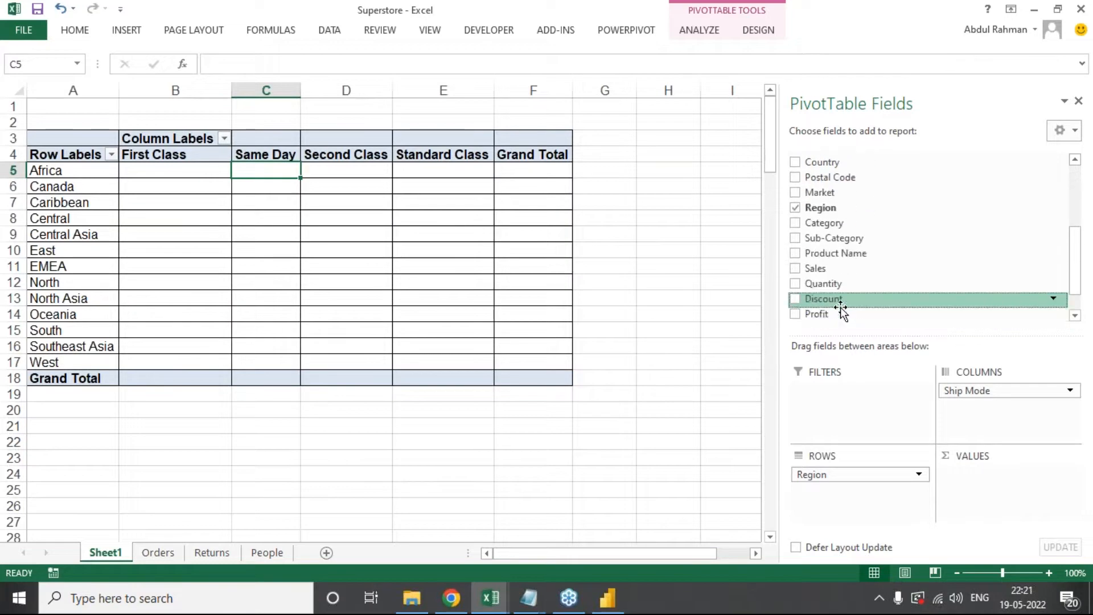
{"action": "left_click_drag", "start_coordinate": [866, 273], "coordinate": [1009, 495]}
Step: Go through the Sum, Count, Average, Max, Min and Product calculations in the Sales value field settings, leaving them unapplied
{"action": "left_click", "coordinate": [1072, 476]}
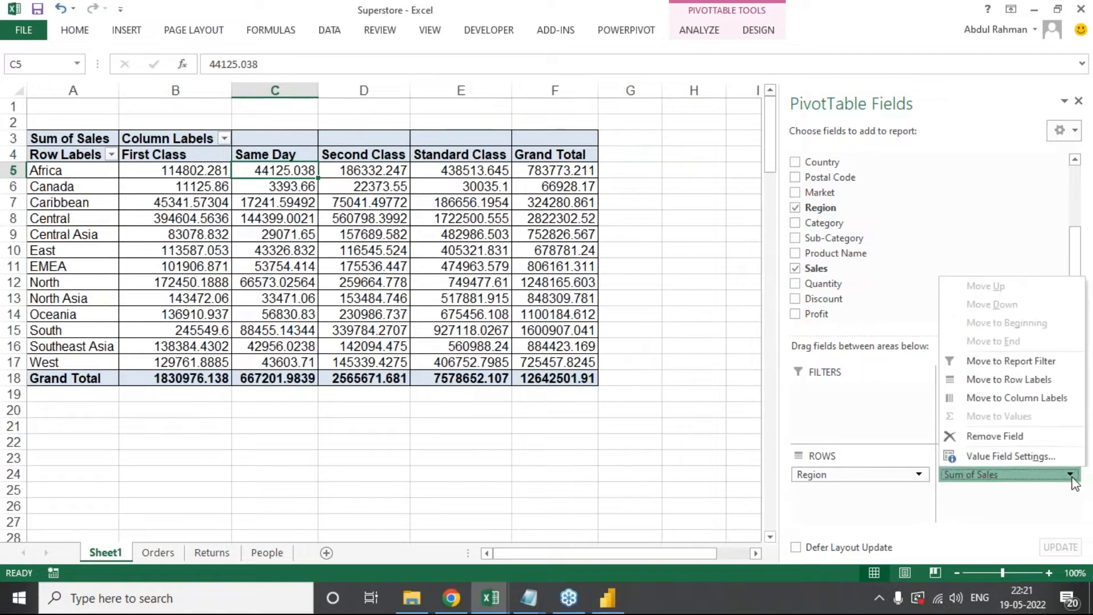
{"action": "left_click", "coordinate": [1017, 455]}
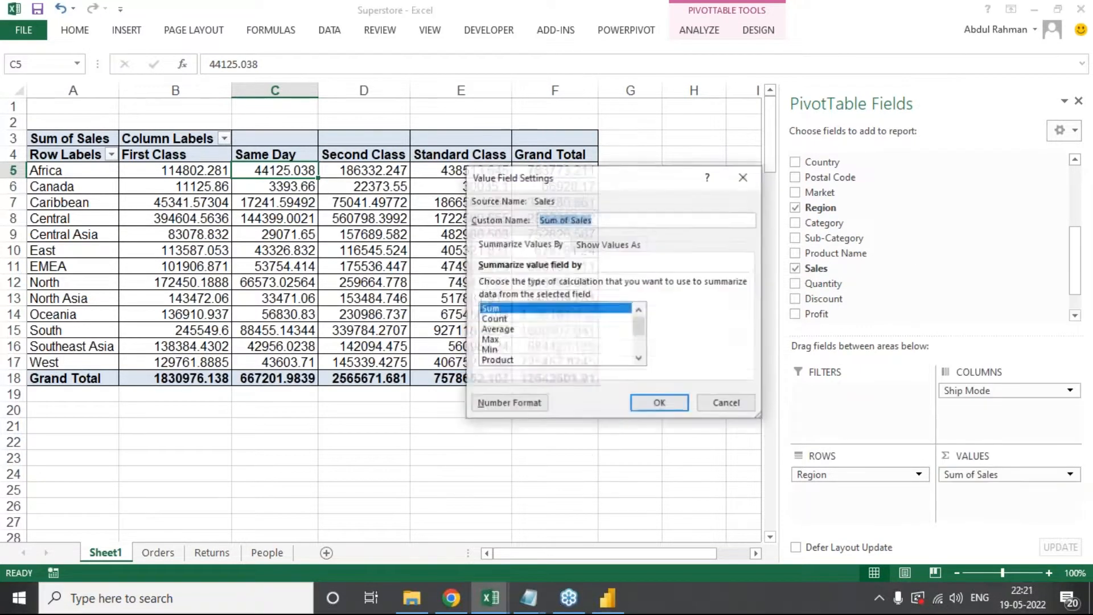
{"action": "left_click", "coordinate": [499, 330]}
{"action": "left_click", "coordinate": [493, 340]}
{"action": "left_click", "coordinate": [496, 332]}
{"action": "left_click", "coordinate": [494, 360]}
{"action": "left_click", "coordinate": [495, 350]}
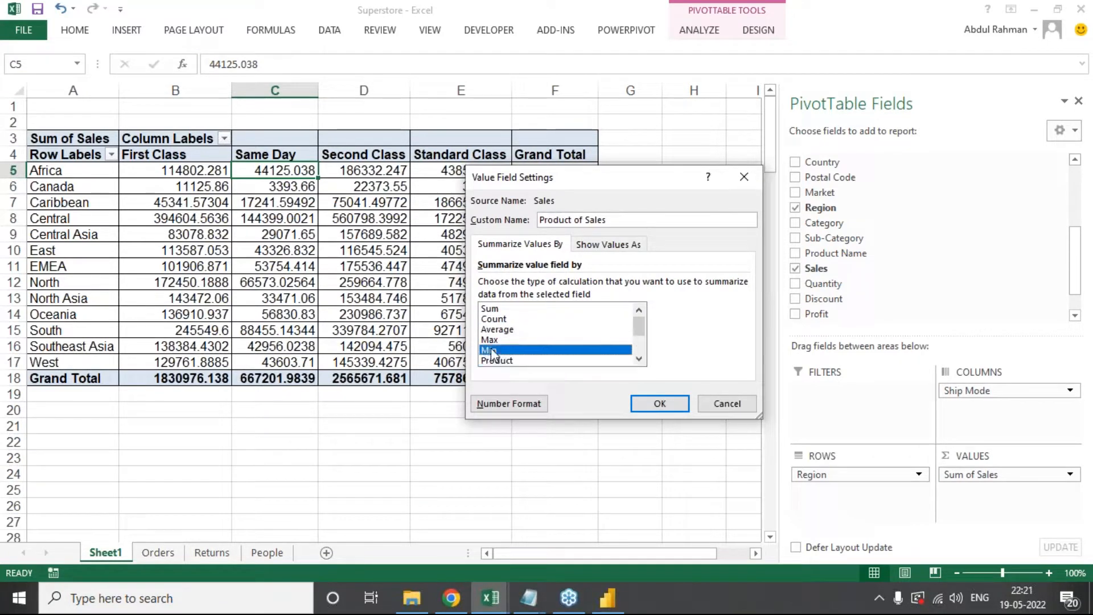
{"action": "left_click", "coordinate": [496, 318]}
{"action": "left_click", "coordinate": [496, 307]}
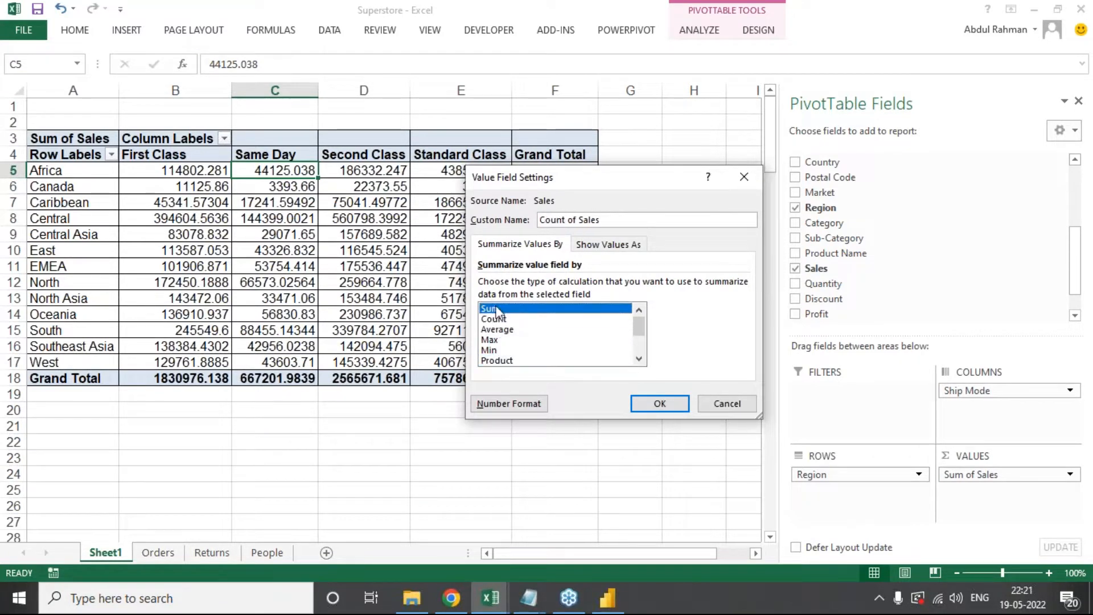
{"action": "left_click", "coordinate": [724, 406]}
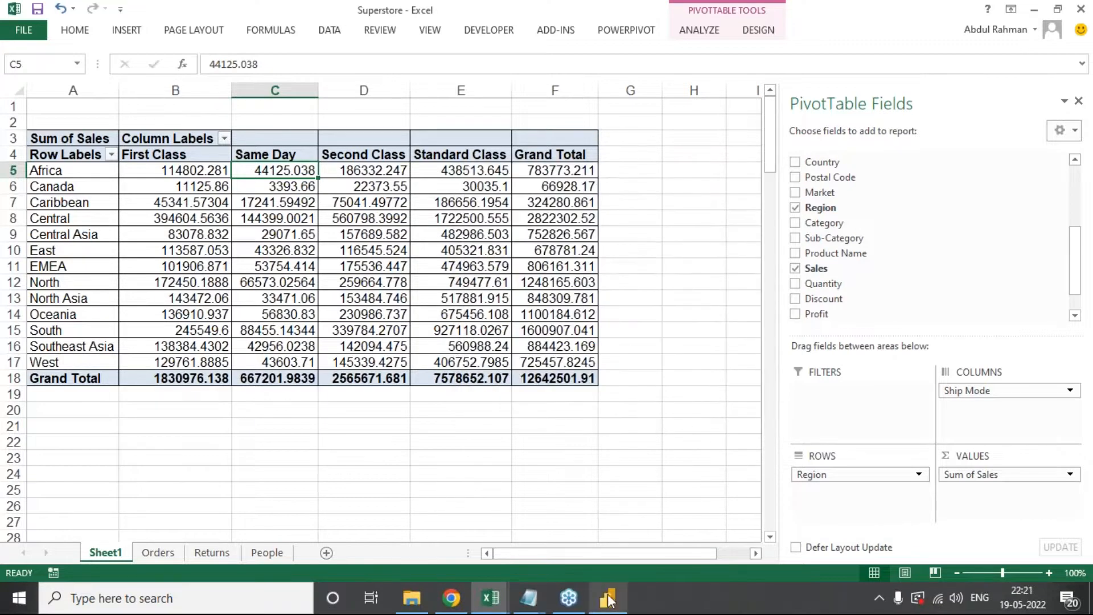
Step: Switch to Power BI, handwrite count(Dimen) and a crossed-out sum( note over the report canvas, and clear the annotations
{"action": "left_click", "coordinate": [608, 598]}
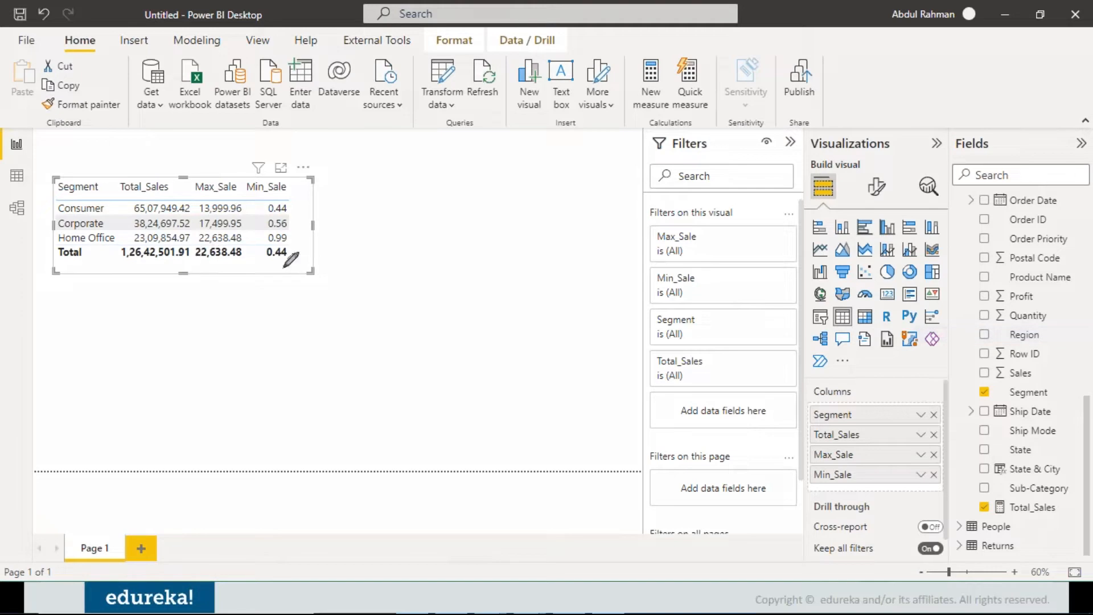
{"action": "mouse_move", "coordinate": [211, 321]}
{"action": "left_mouse_down"}
{"action": "mouse_move", "coordinate": [211, 346]}
{"action": "mouse_move", "coordinate": [259, 311]}
{"action": "mouse_move", "coordinate": [297, 301]}
{"action": "mouse_move", "coordinate": [326, 312]}
{"action": "mouse_move", "coordinate": [393, 243]}
{"action": "mouse_move", "coordinate": [394, 291]}
{"action": "left_mouse_up"}
{"action": "mouse_move", "coordinate": [375, 263]}
{"action": "left_mouse_down"}
{"action": "mouse_move", "coordinate": [405, 244]}
{"action": "mouse_move", "coordinate": [428, 312]}
{"action": "left_mouse_up"}
{"action": "mouse_move", "coordinate": [445, 255]}
{"action": "left_mouse_down"}
{"action": "mouse_move", "coordinate": [446, 281]}
{"action": "mouse_move", "coordinate": [480, 240]}
{"action": "mouse_move", "coordinate": [453, 290]}
{"action": "left_mouse_up"}
{"action": "mouse_move", "coordinate": [491, 255]}
{"action": "left_mouse_down"}
{"action": "mouse_move", "coordinate": [494, 264]}
{"action": "mouse_move", "coordinate": [492, 227]}
{"action": "mouse_move", "coordinate": [523, 258]}
{"action": "mouse_move", "coordinate": [538, 229]}
{"action": "mouse_move", "coordinate": [557, 238]}
{"action": "mouse_move", "coordinate": [575, 227]}
{"action": "left_mouse_up"}
{"action": "mouse_move", "coordinate": [580, 180]}
{"action": "left_mouse_down"}
{"action": "mouse_move", "coordinate": [603, 234]}
{"action": "mouse_move", "coordinate": [585, 254]}
{"action": "left_mouse_up"}
{"action": "mouse_move", "coordinate": [281, 386]}
{"action": "left_mouse_down"}
{"action": "mouse_move", "coordinate": [295, 402]}
{"action": "mouse_move", "coordinate": [285, 417]}
{"action": "left_mouse_up"}
{"action": "mouse_move", "coordinate": [319, 379]}
{"action": "left_mouse_down"}
{"action": "mouse_move", "coordinate": [334, 388]}
{"action": "mouse_move", "coordinate": [424, 373]}
{"action": "mouse_move", "coordinate": [439, 336]}
{"action": "mouse_move", "coordinate": [459, 369]}
{"action": "left_mouse_up"}
{"action": "mouse_move", "coordinate": [500, 322]}
{"action": "left_mouse_down"}
{"action": "mouse_move", "coordinate": [510, 343]}
{"action": "mouse_move", "coordinate": [578, 330]}
{"action": "mouse_move", "coordinate": [556, 357]}
{"action": "left_mouse_up"}
{"action": "left_click_drag", "start_coordinate": [582, 299], "coordinate": [562, 341]}
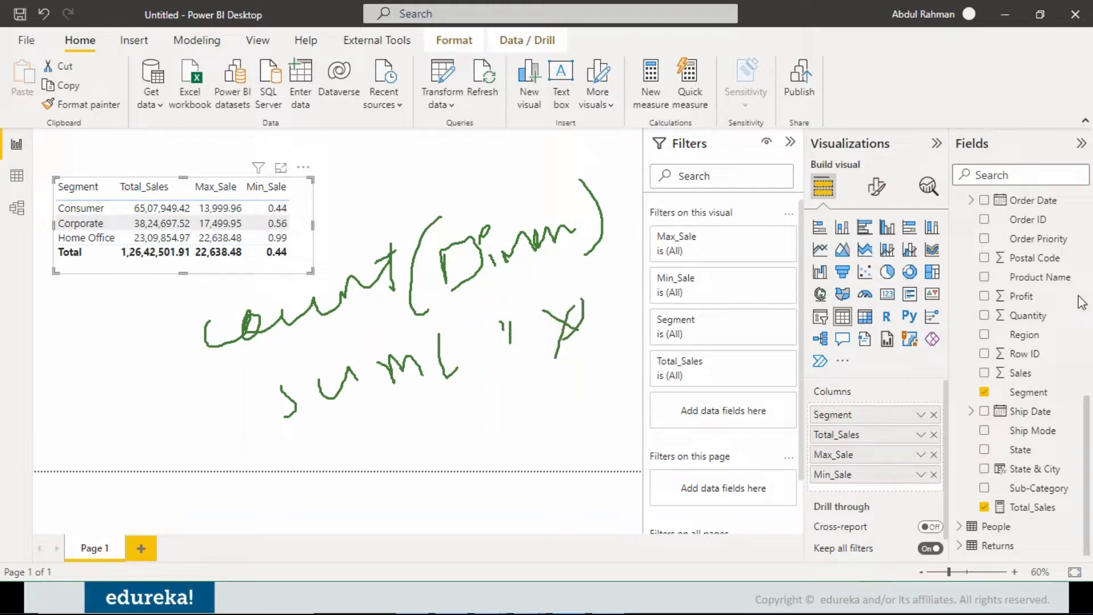
{"action": "left_click", "coordinate": [968, 405]}
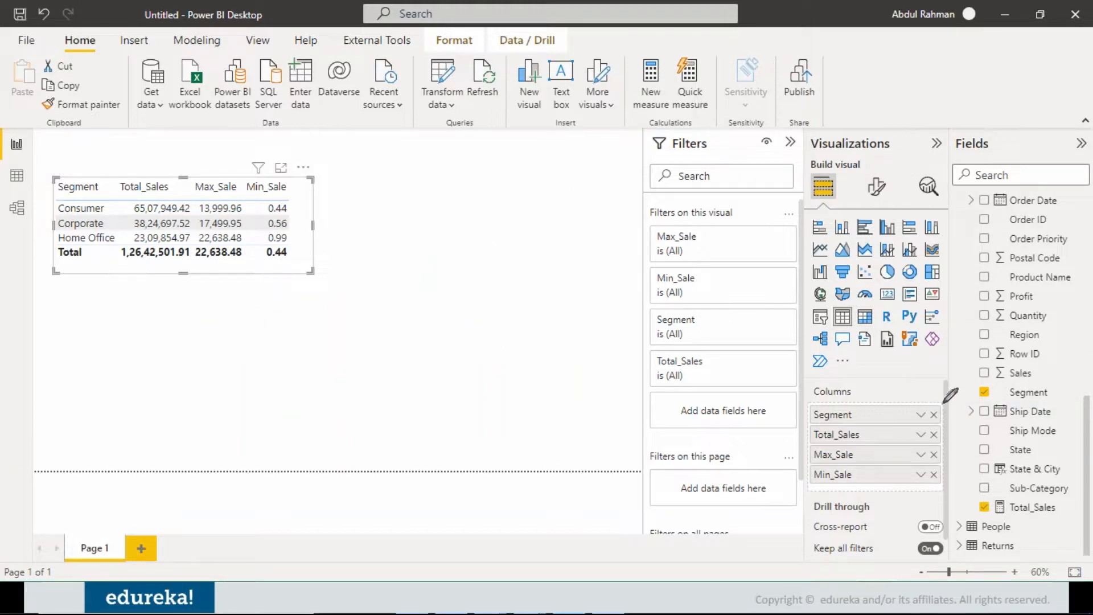
{"action": "key", "text": "Escape"}
Step: Start a new measure named Total_Orders in the Orders table with the COUNT function
{"action": "left_click", "coordinate": [539, 343]}
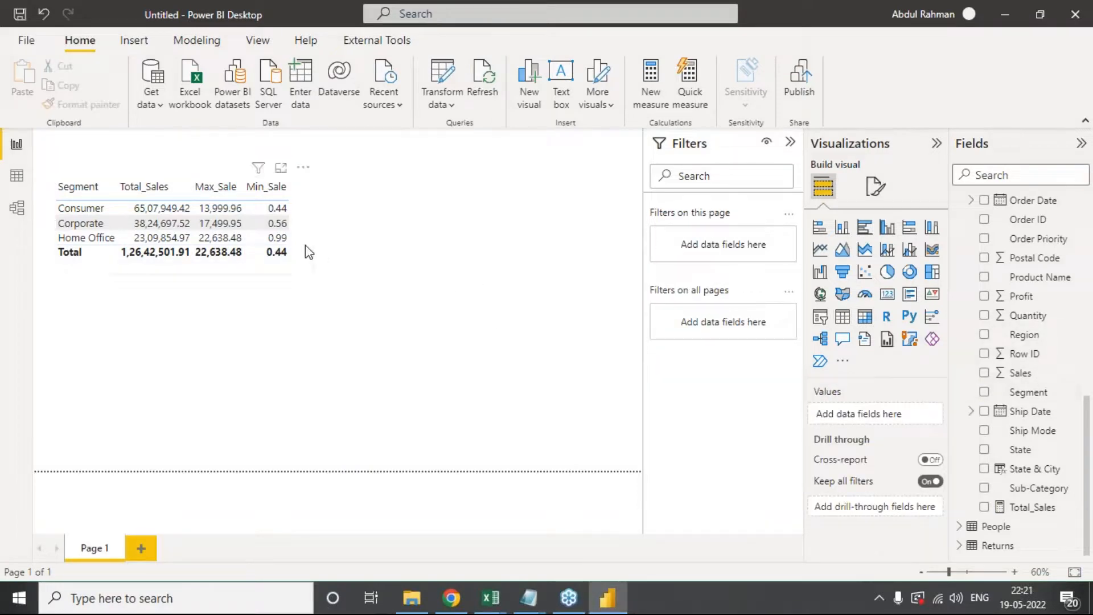
{"action": "left_click", "coordinate": [273, 259]}
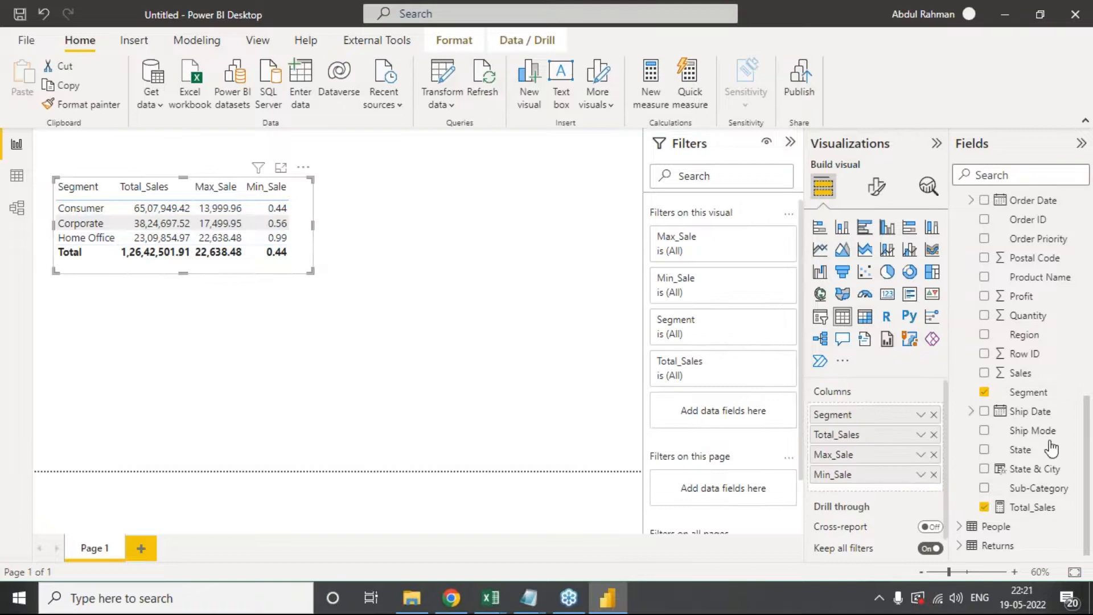
{"action": "left_click", "coordinate": [1076, 449]}
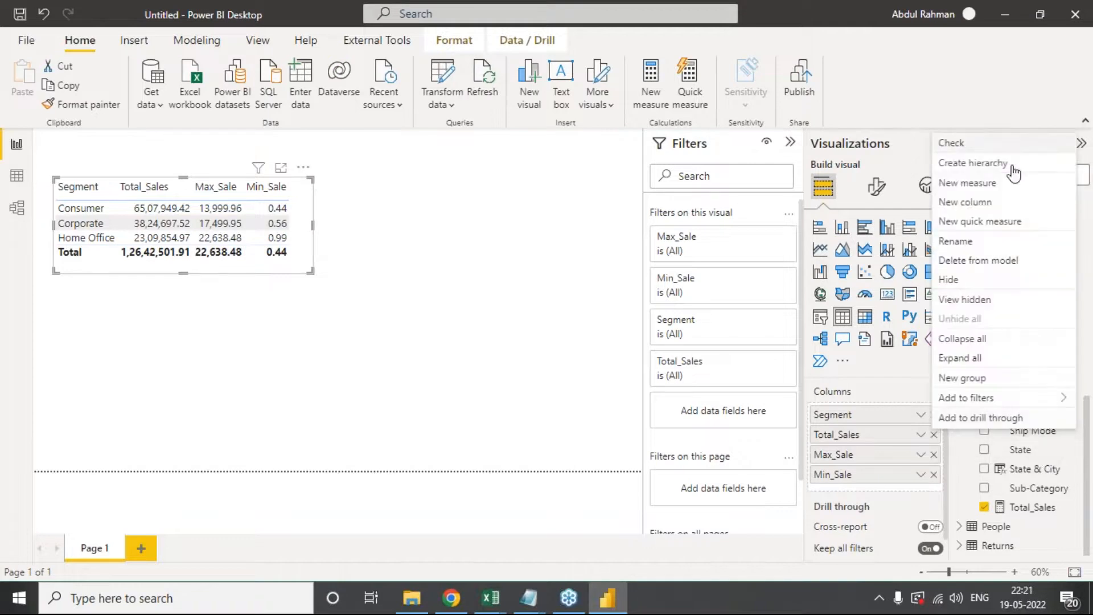
{"action": "key", "text": "Escape"}
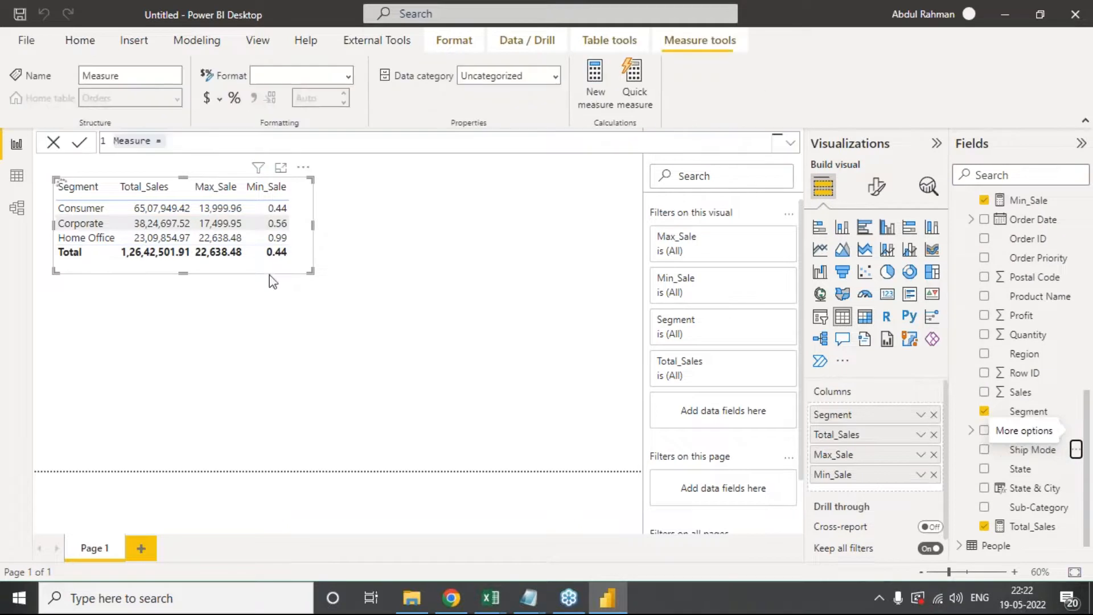
{"action": "type", "text": "Total"}
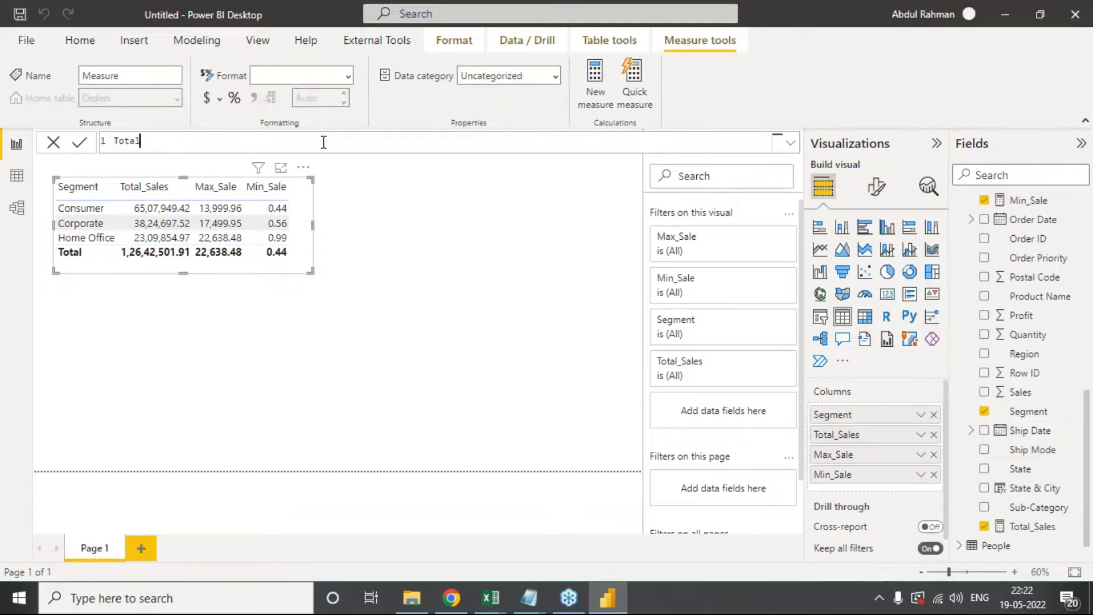
{"action": "type", "text": "_Orders = count"}
{"action": "key", "text": "Tab"}
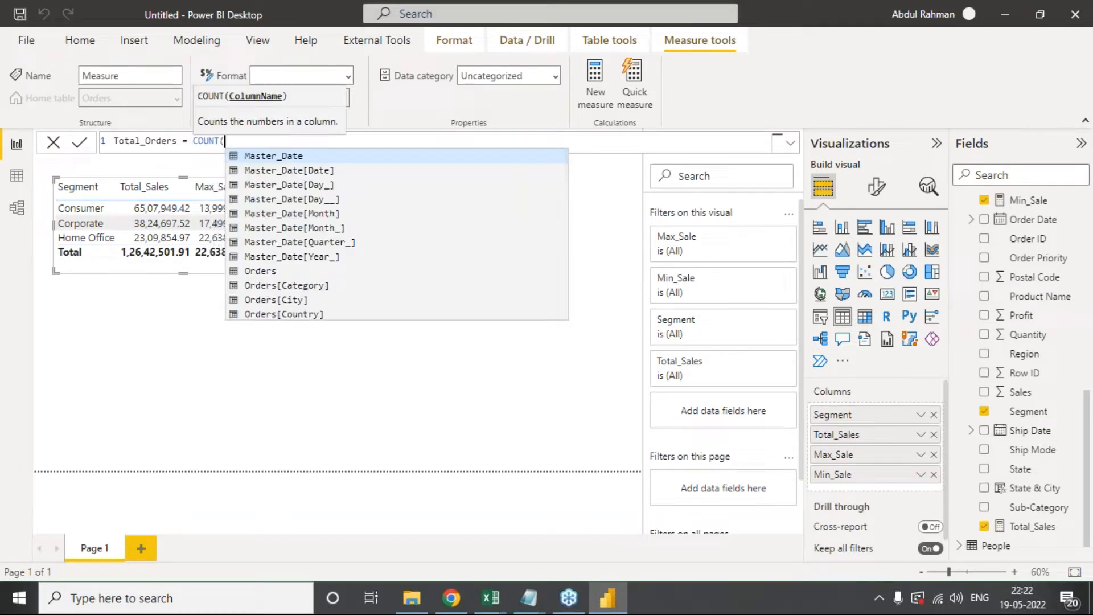
Step: Complete the Total_Orders formula with the Orders[Order ID] column as the COUNT argument and commit the measure
{"action": "type", "text": "order"}
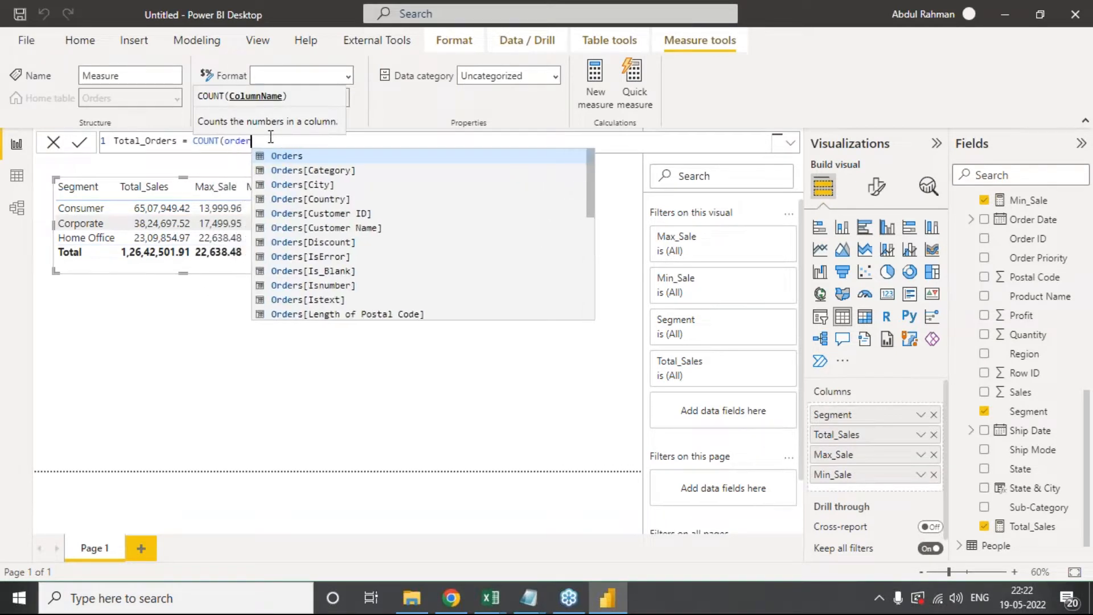
{"action": "key", "text": "Down"}
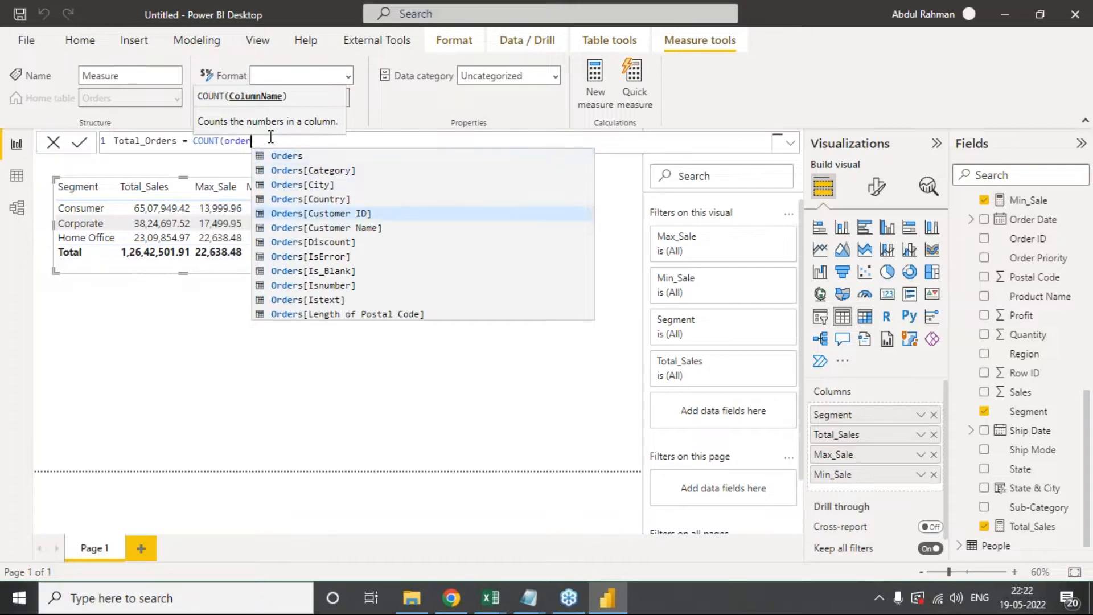
{"action": "type", "text": "id"}
{"action": "key", "text": "Down"}
{"action": "key", "text": "Tab"}
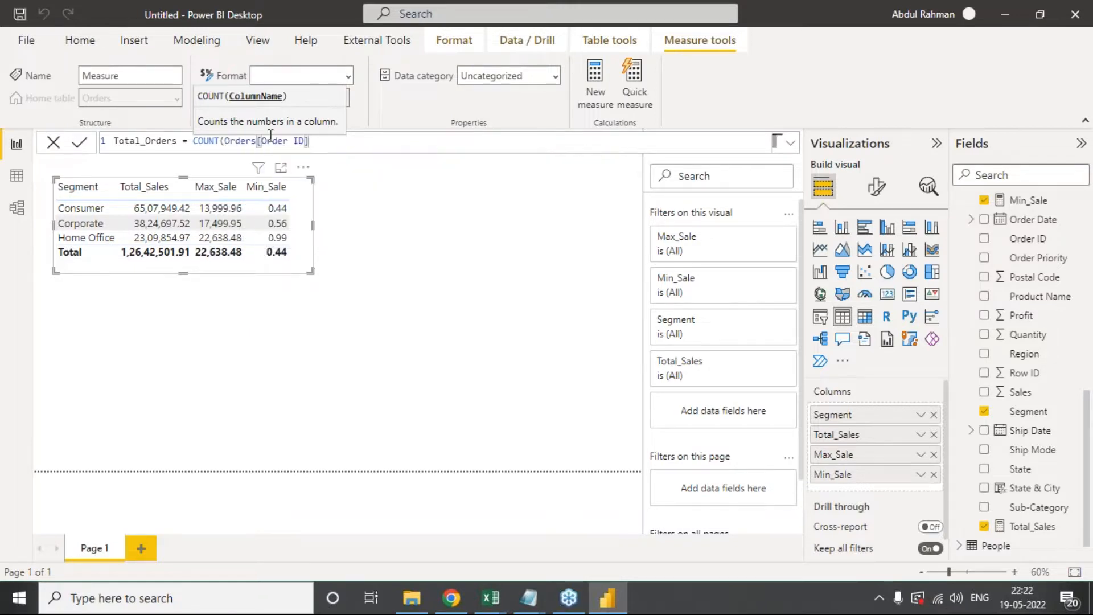
{"action": "type", "text": ")"}
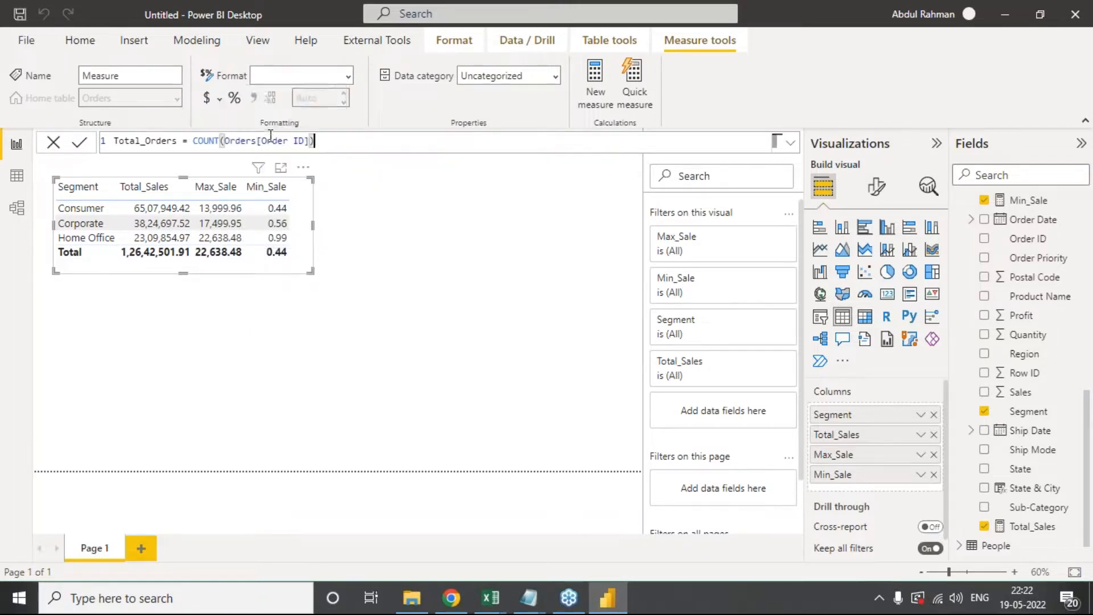
{"action": "left_click", "coordinate": [81, 144]}
{"action": "left_click", "coordinate": [404, 282]}
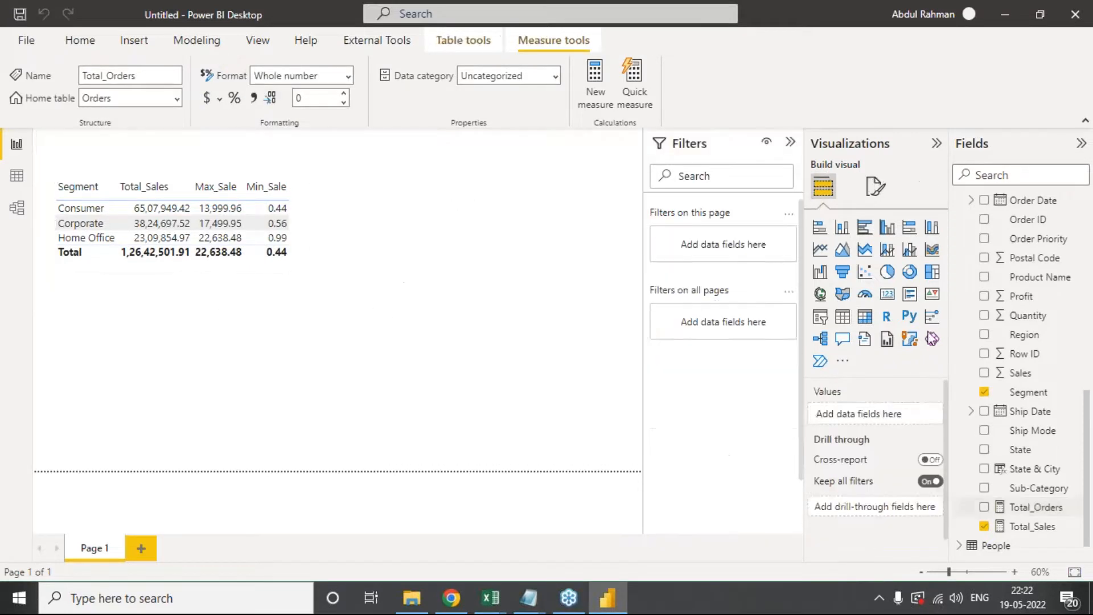
Step: Add a card visual beside the Segment table, narrow it to clear the table, and display Total_Orders in it
{"action": "left_click", "coordinate": [887, 293]}
{"action": "left_click_drag", "start_coordinate": [328, 354], "coordinate": [532, 203]}
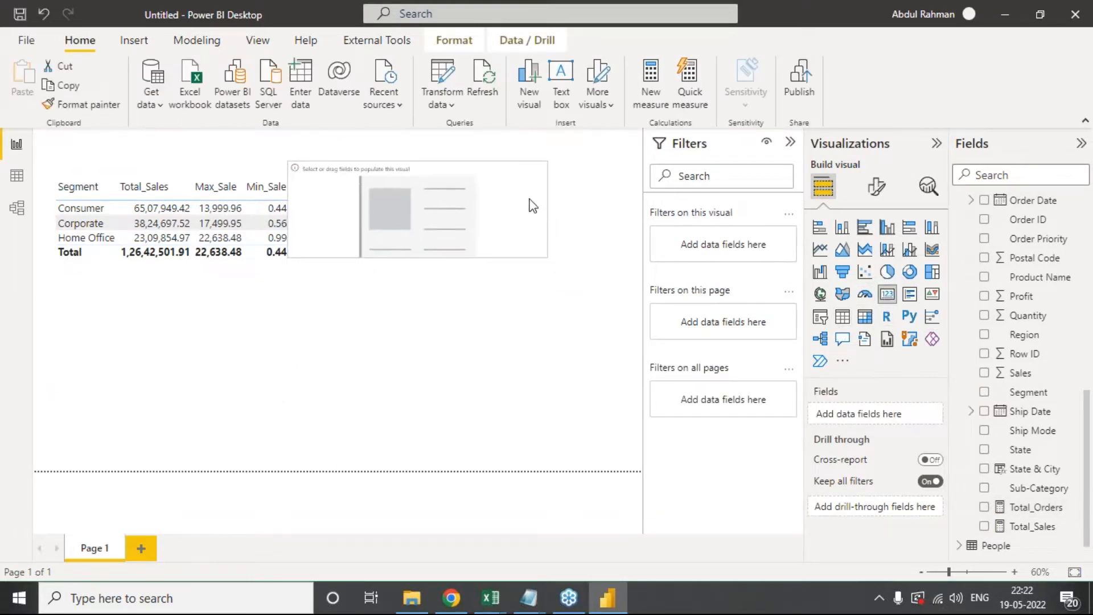
{"action": "left_click_drag", "start_coordinate": [288, 210], "coordinate": [359, 210]}
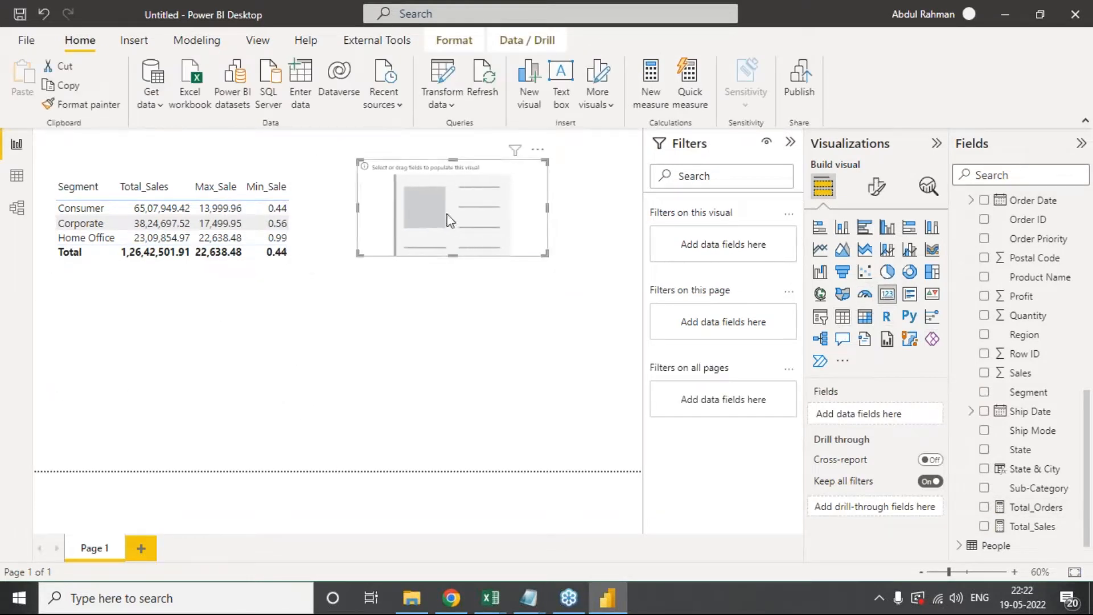
{"action": "left_click_drag", "start_coordinate": [1033, 507], "coordinate": [877, 414]}
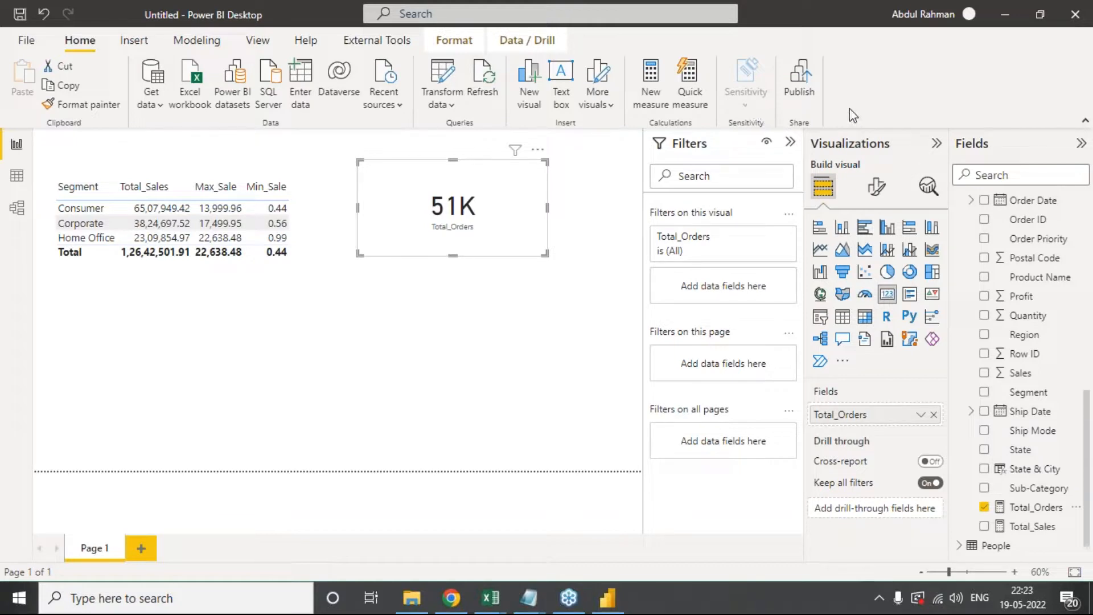
{"action": "left_click", "coordinate": [525, 242]}
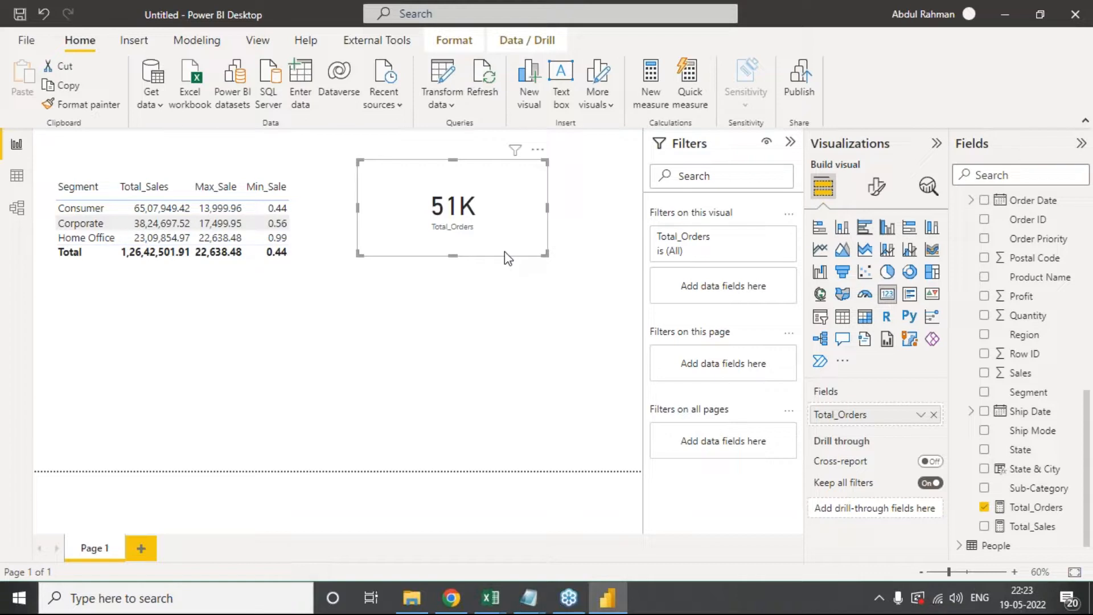
Step: Switch to Notepad and add the question "How many orders were placed in NEW YORK CITY" a few lines below avg()
{"action": "mouse_move", "coordinate": [529, 598]}
{"action": "left_click", "coordinate": [694, 495]}
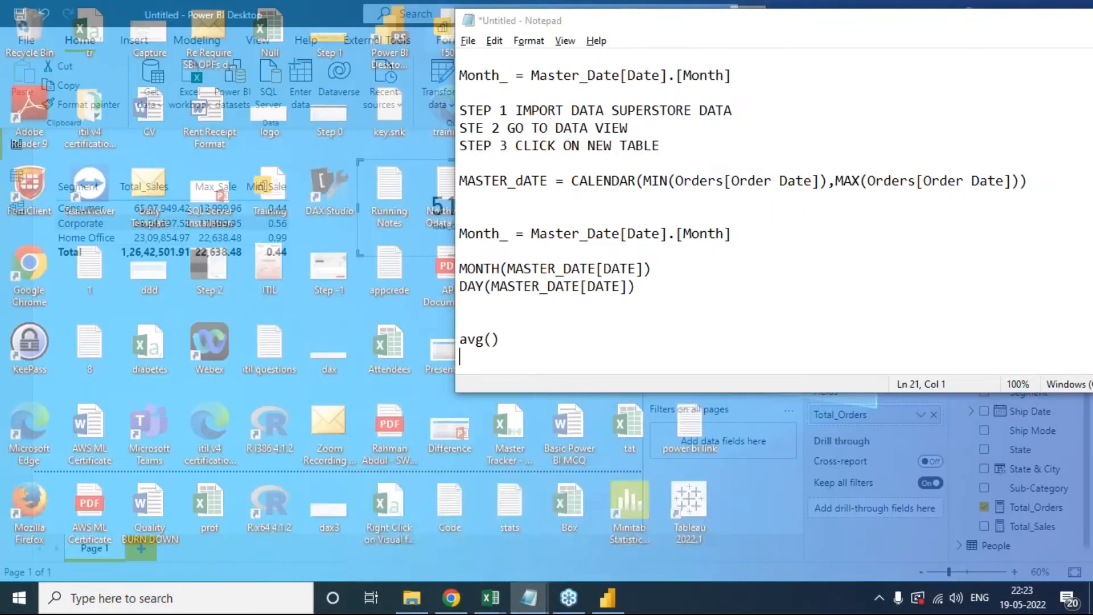
{"action": "key", "text": "Return"}
{"action": "key", "text": "Return"}
{"action": "key", "text": "Return"}
{"action": "type", "text": "How many orders"}
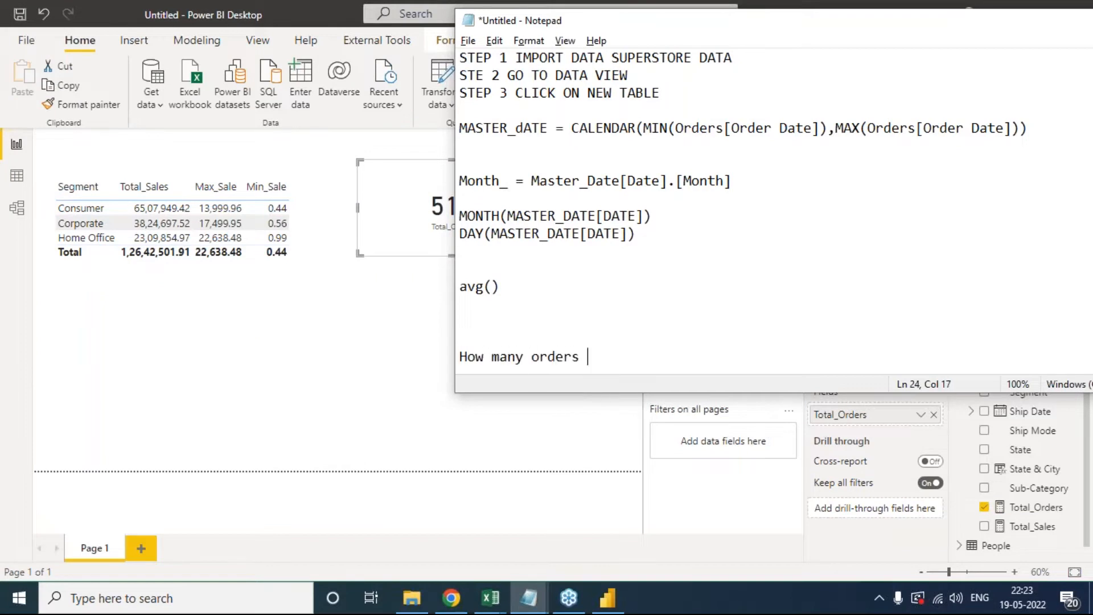
{"action": "type", "text": " wer pl"}
{"action": "key", "text": "BackSpace"}
{"action": "key", "text": "BackSpace"}
{"action": "type", "text": "placed "}
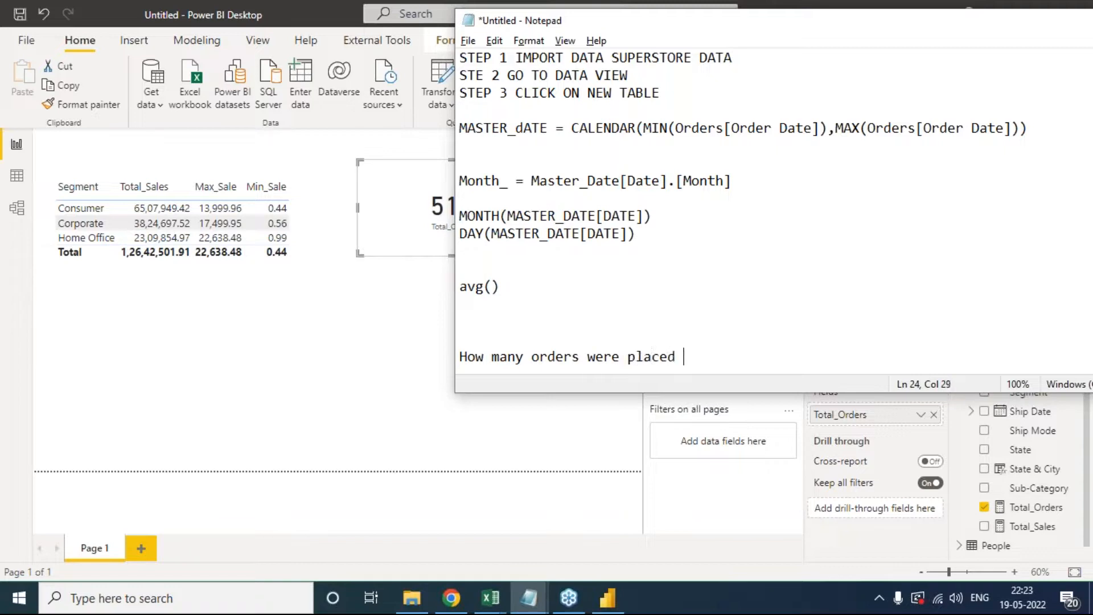
{"action": "type", "text": "in NEW YORK CITY"}
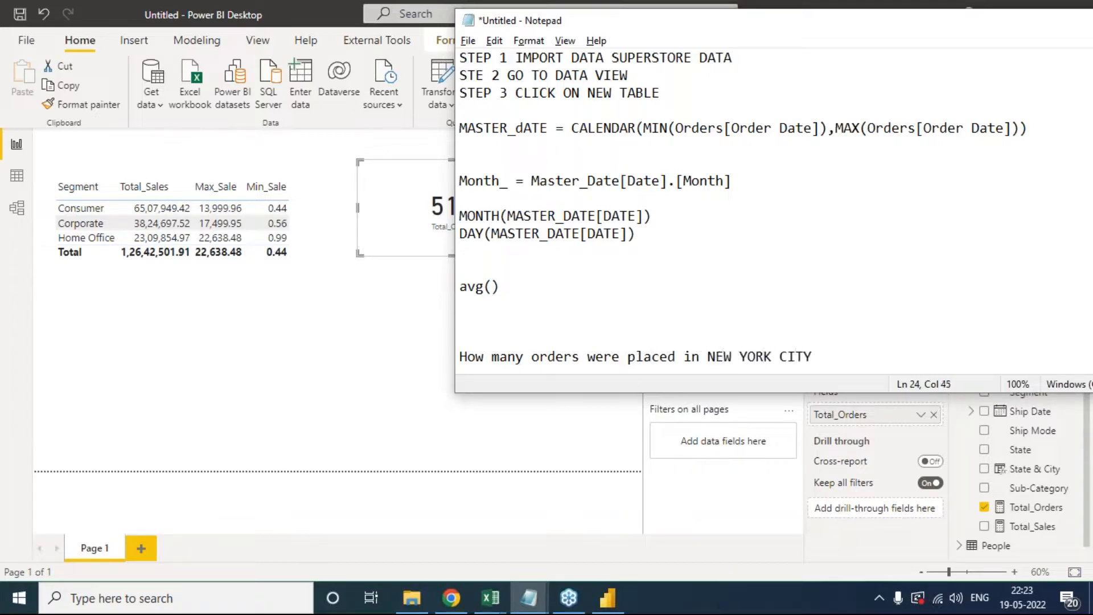
Step: Move the notes window fully into view and highlight "How many" and "NEW YORK CITY" in the question
{"action": "left_click_drag", "start_coordinate": [709, 27], "coordinate": [400, 19]}
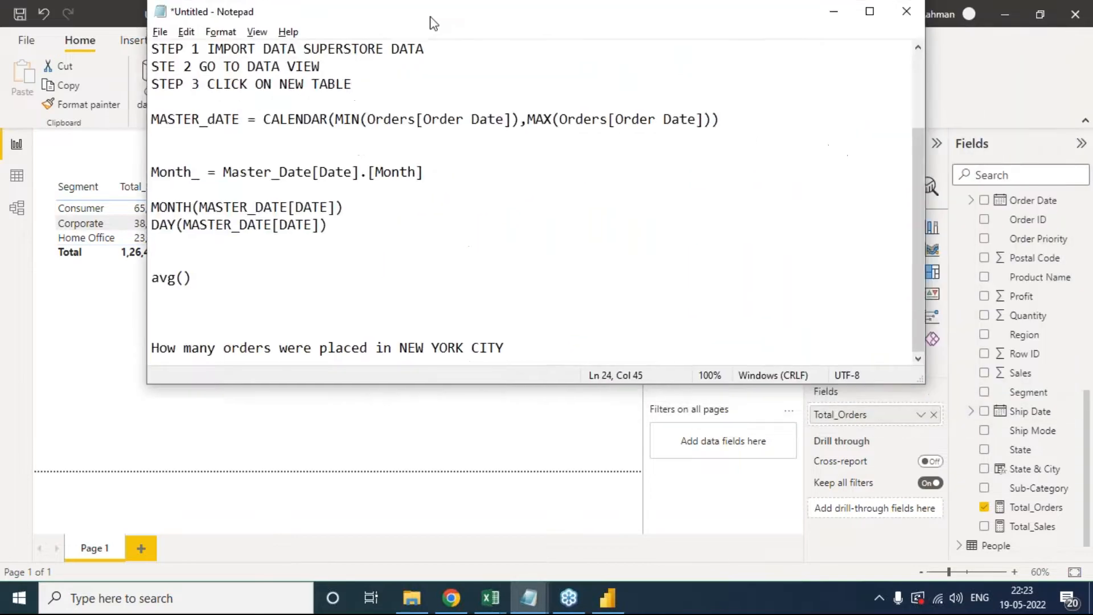
{"action": "left_click_drag", "start_coordinate": [151, 349], "coordinate": [217, 349]}
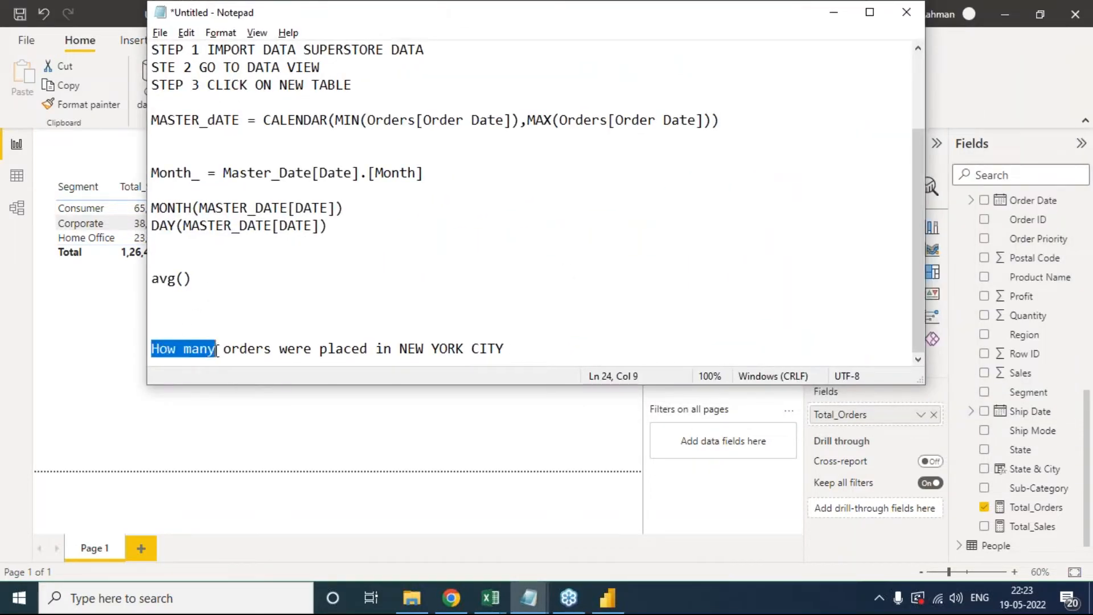
{"action": "left_click", "coordinate": [263, 349]}
{"action": "left_click_drag", "start_coordinate": [397, 348], "coordinate": [515, 354]}
{"action": "left_click", "coordinate": [537, 345]}
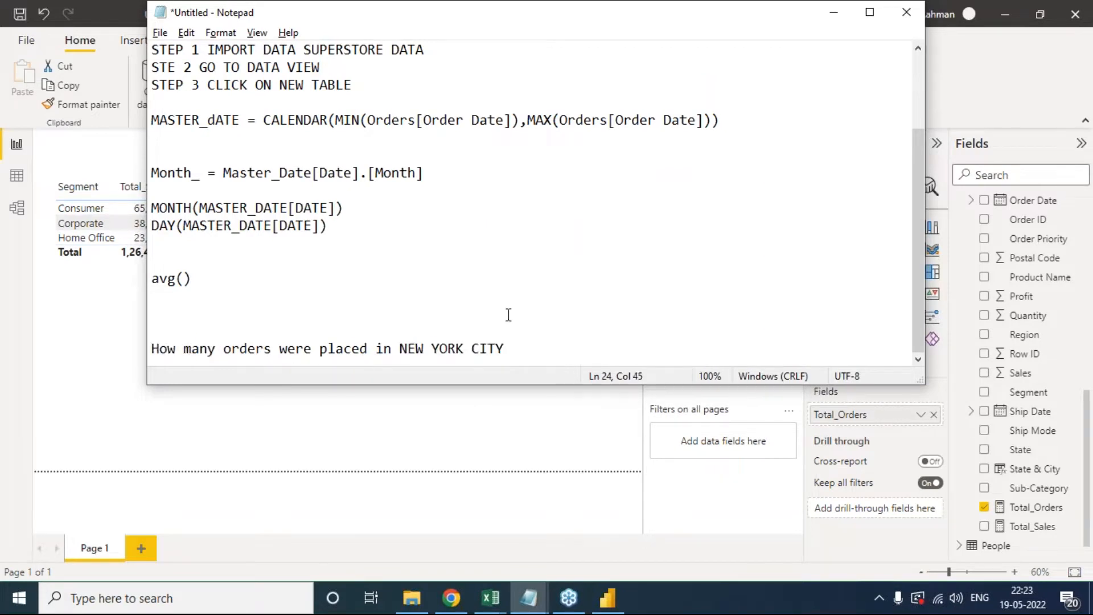
Step: Write COUNTIF( and COUNTX( on separate lines a few lines below the NEW YORK CITY question
{"action": "key", "text": "Return"}
{"action": "key", "text": "Return"}
{"action": "key", "text": "Return"}
{"action": "type", "text": "COUNT("}
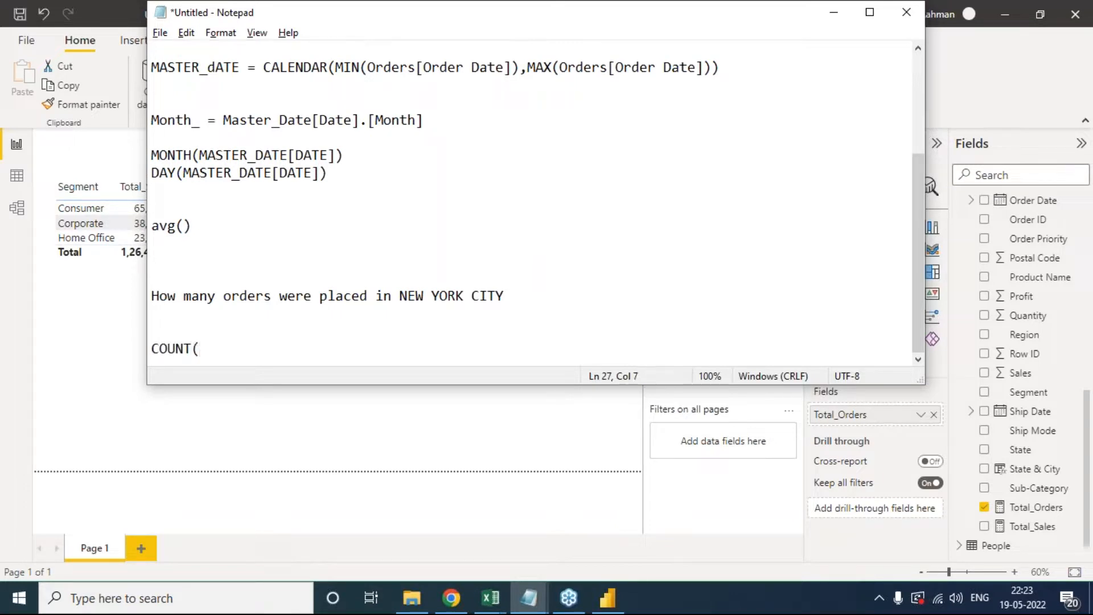
{"action": "key", "text": "BackSpace"}
{"action": "type", "text": "IF("}
{"action": "key", "text": "Return"}
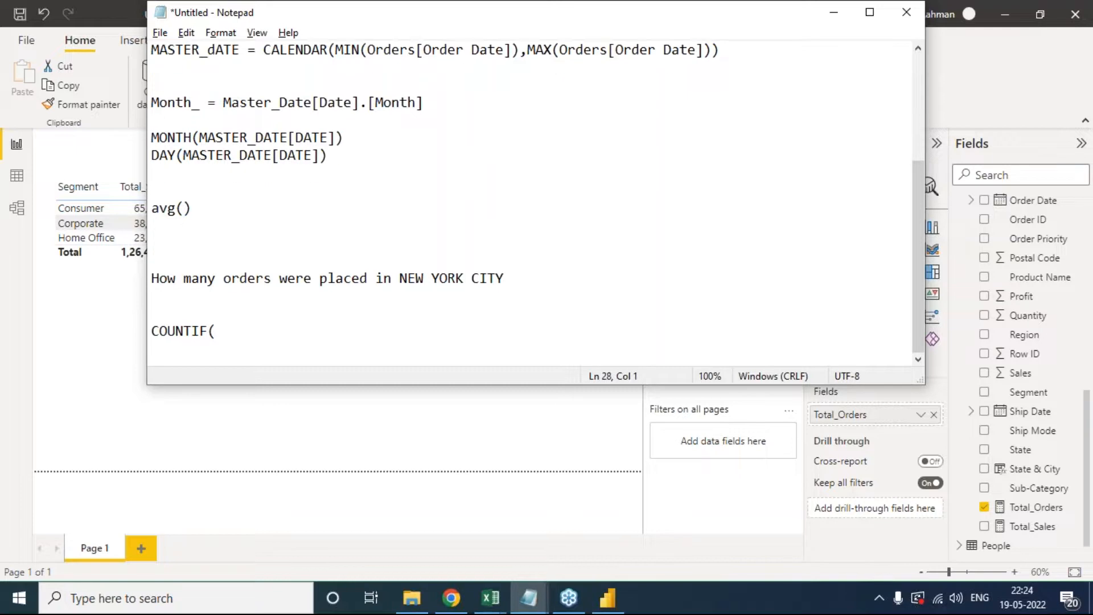
{"action": "type", "text": "COUNTX("}
{"action": "left_click_drag", "start_coordinate": [192, 349], "coordinate": [203, 348]}
Step: Add "HOW MANY ORDER PLACED ?" between avg() and the existing question, and highlight NEW YORK CITY in that question
{"action": "left_click", "coordinate": [172, 250]}
{"action": "type", "text": "HOW MANY ORDER PLACED ?"}
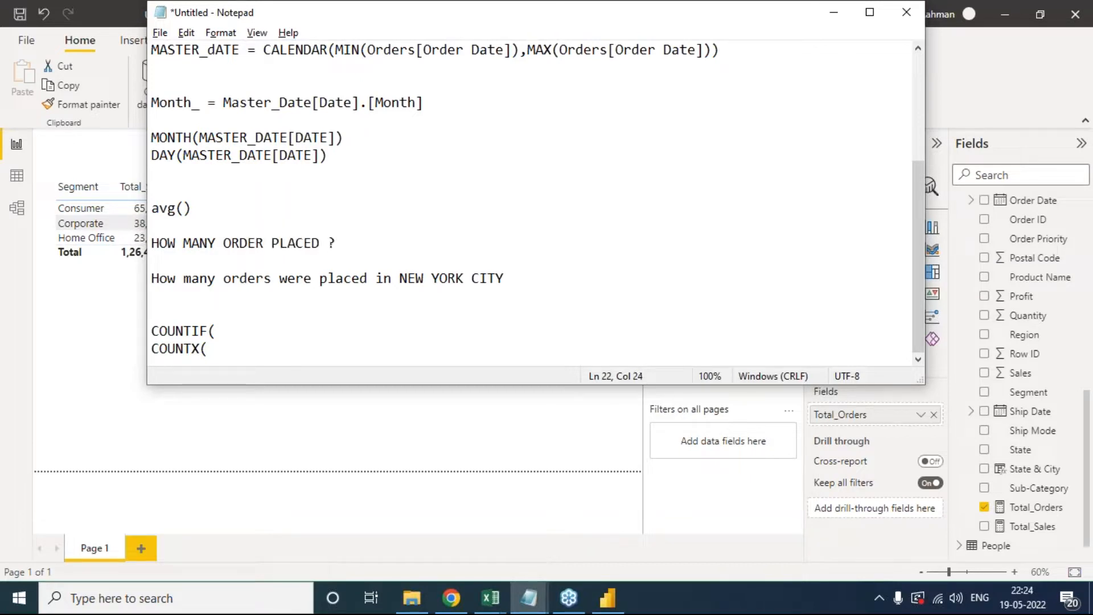
{"action": "left_click", "coordinate": [235, 262]}
{"action": "left_click", "coordinate": [504, 277]}
{"action": "left_click_drag", "start_coordinate": [523, 283], "coordinate": [401, 279]}
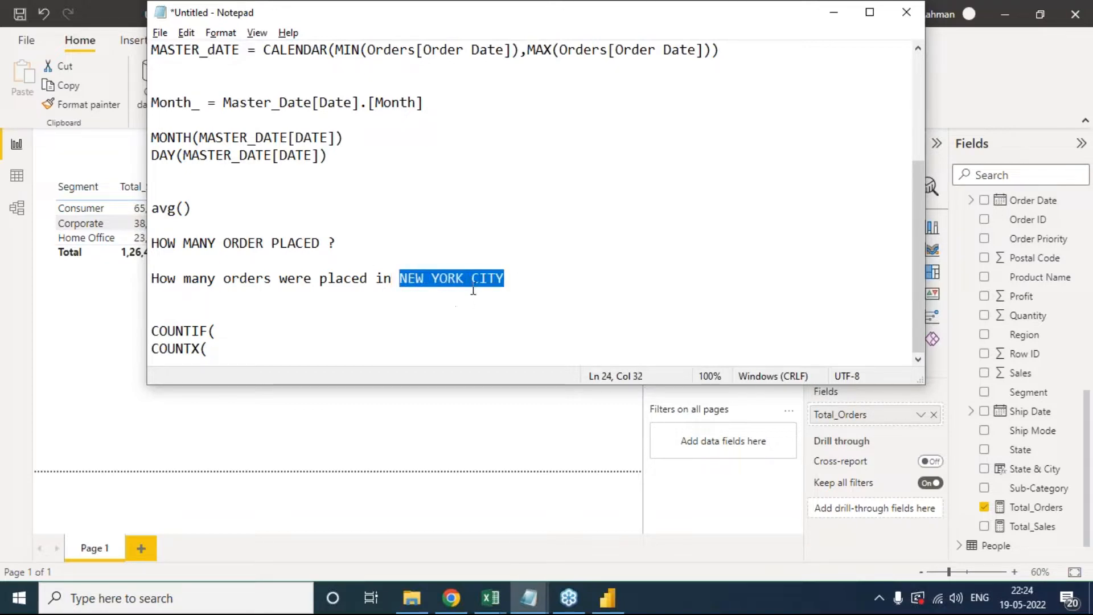
{"action": "left_click_drag", "start_coordinate": [201, 348], "coordinate": [192, 348]}
{"action": "left_click", "coordinate": [211, 348]}
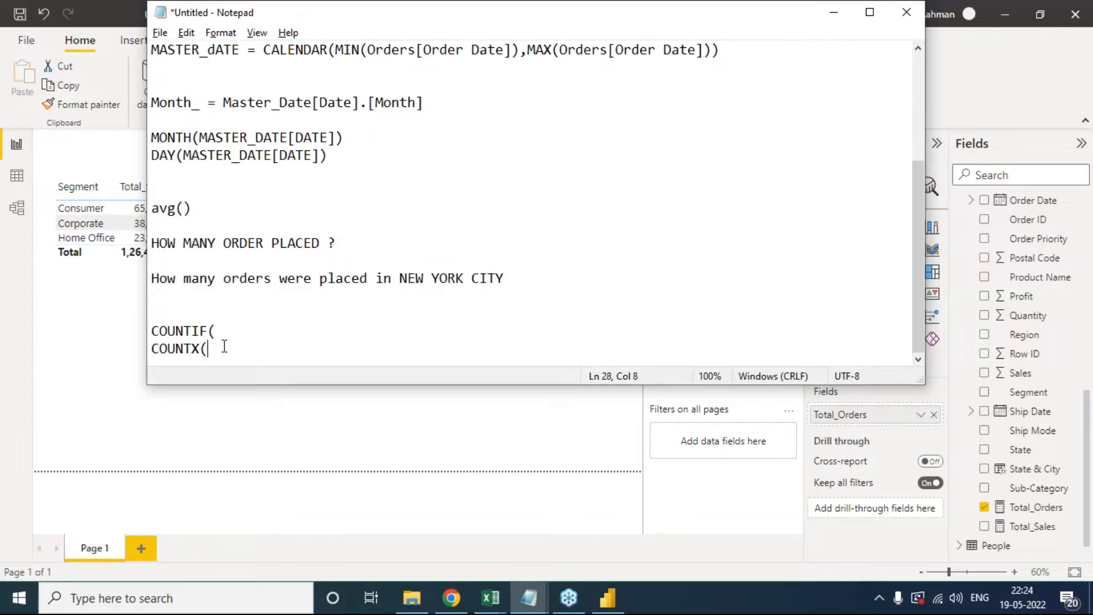
Step: Switch to Power BI and start a new measure in the Orders table named New York Orders, using the COUNTX function
{"action": "key", "text": "alt+Tab"}
{"action": "left_click_drag", "start_coordinate": [535, 205], "coordinate": [230, 327]}
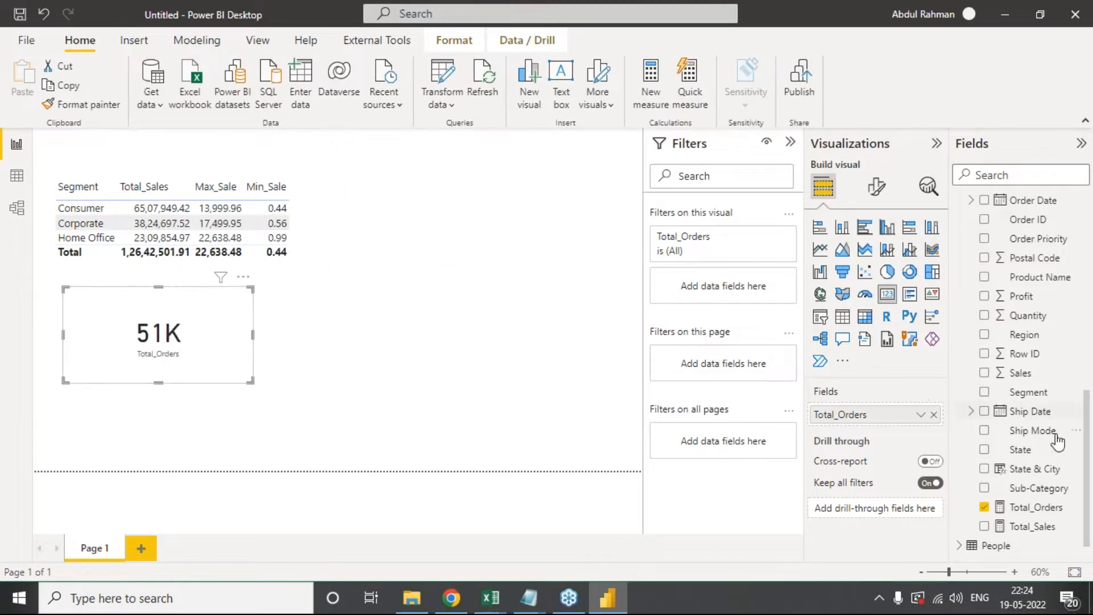
{"action": "left_click", "coordinate": [1074, 474]}
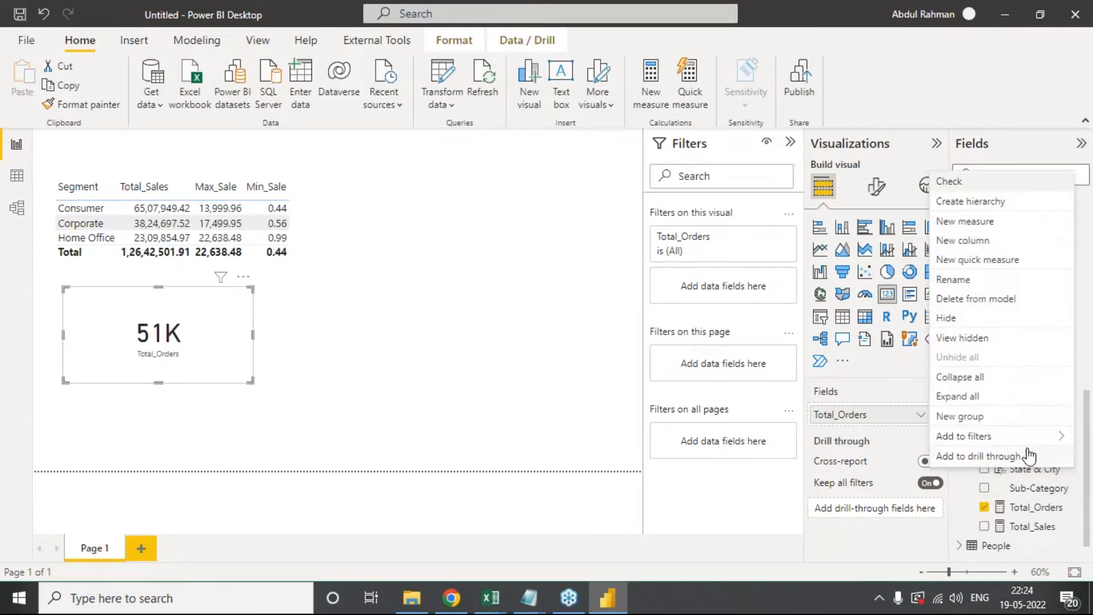
{"action": "left_click", "coordinate": [974, 224]}
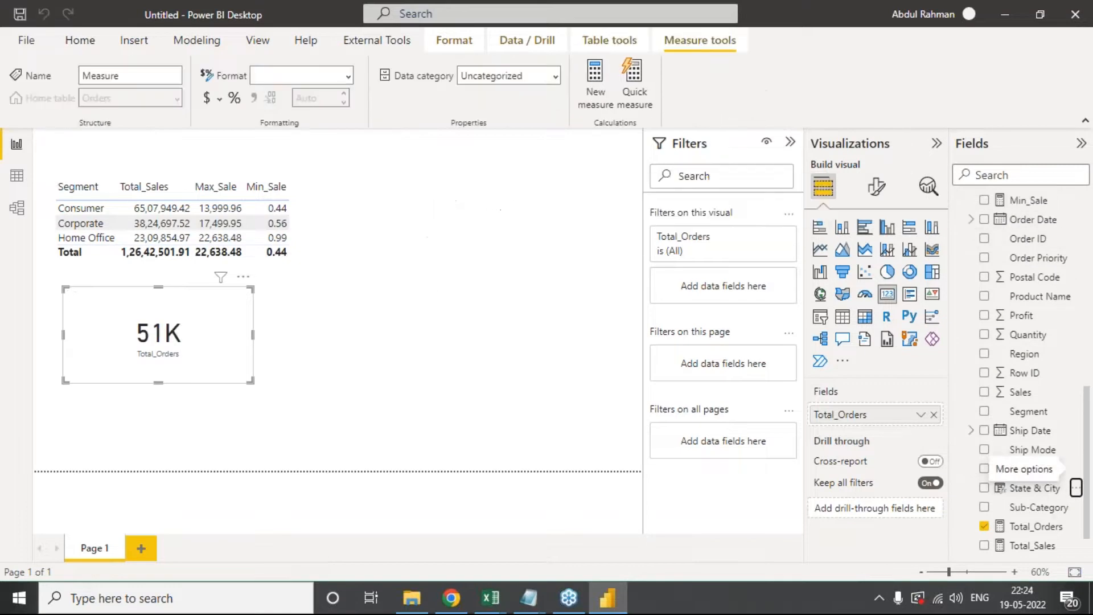
{"action": "key", "text": "BackSpace"}
{"action": "type", "text": "New"}
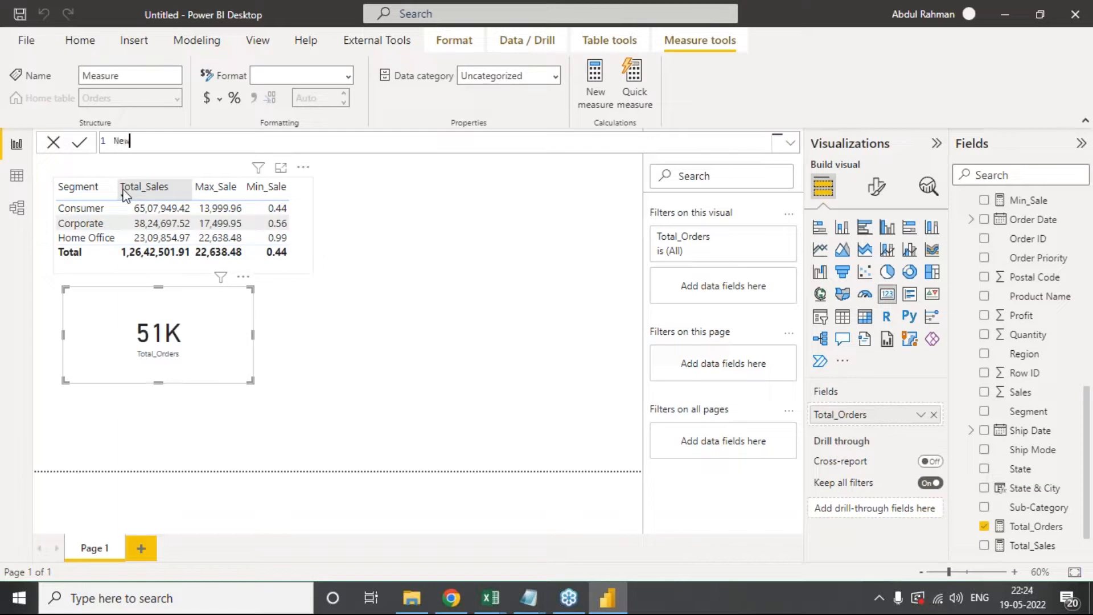
{"action": "type", "text": " York Orders = countx"}
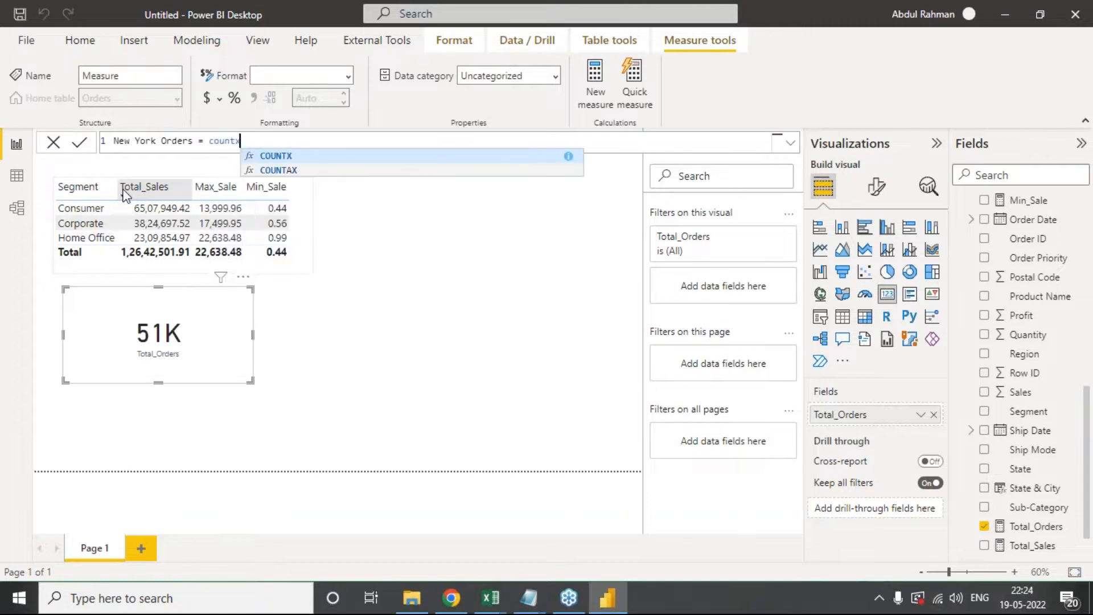
{"action": "key", "text": "Down"}
{"action": "key", "text": "Up"}
{"action": "key", "text": "Tab"}
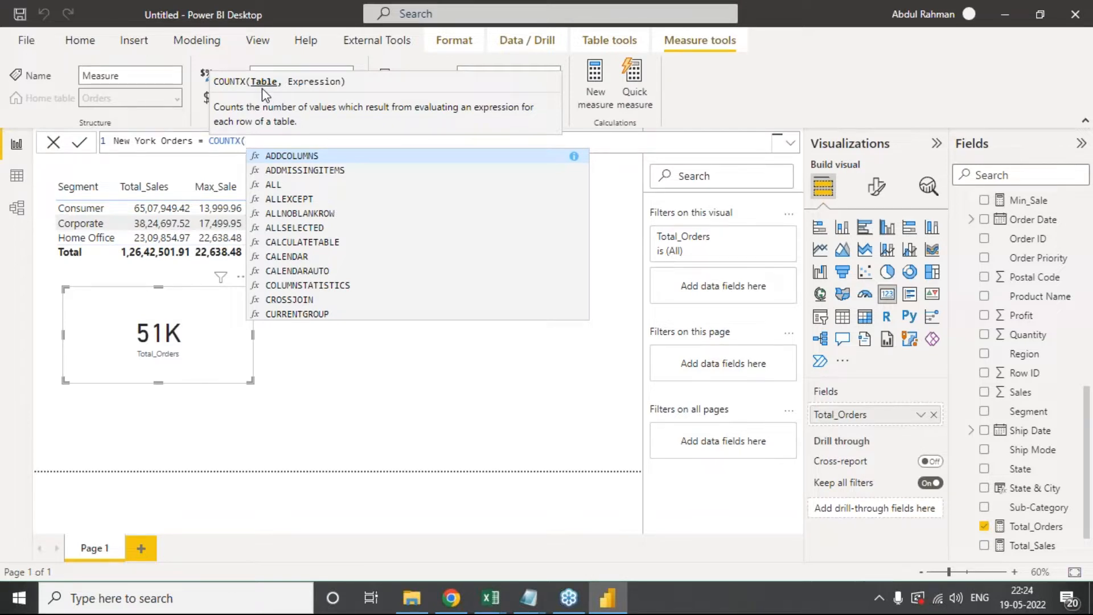
Step: Fill in the COUNTX arguments with the Orders table and the Orders[Order ID] column, and close the bracket
{"action": "type", "text": "orders"}
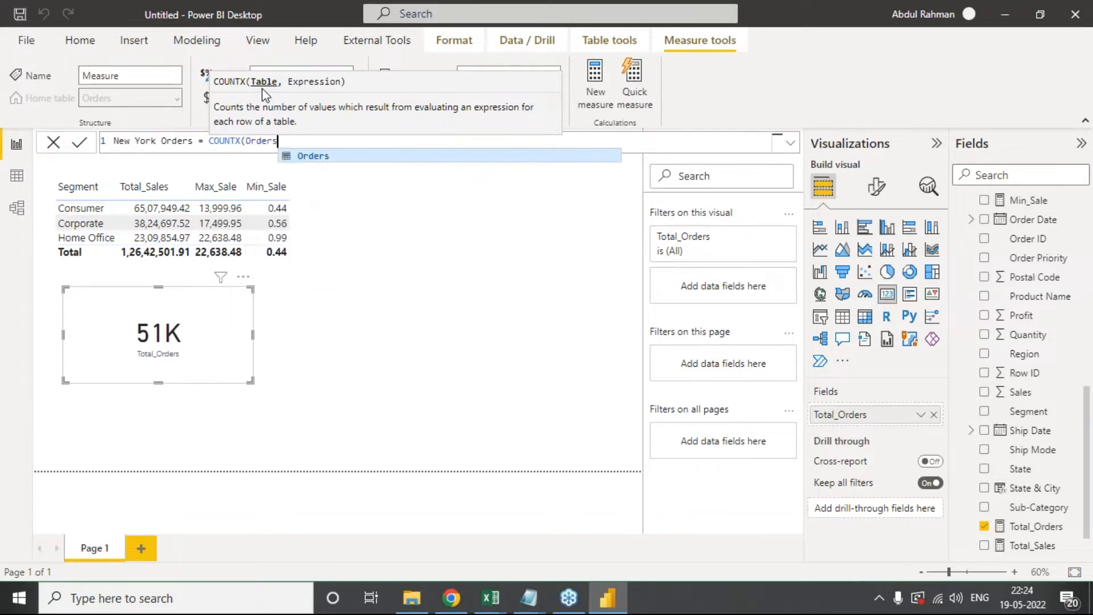
{"action": "type", "text": ","}
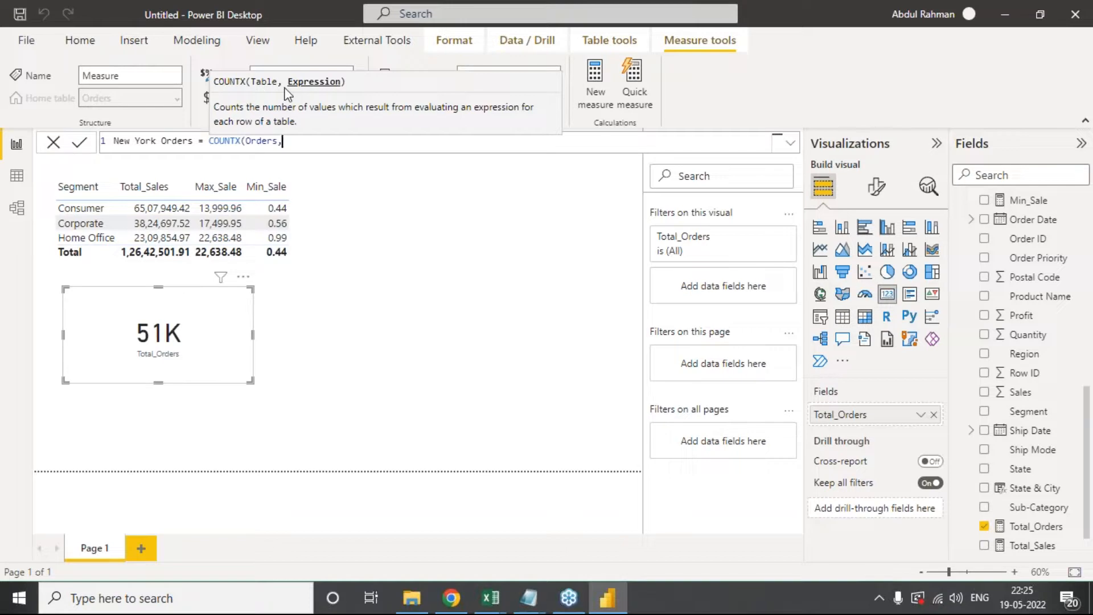
{"action": "type", "text": "order"}
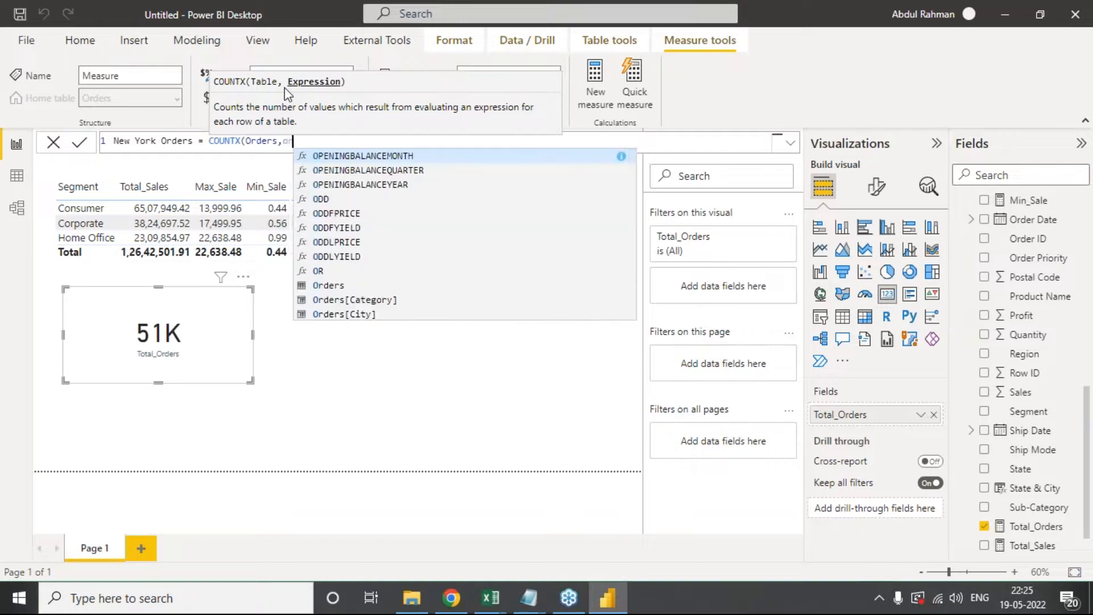
{"action": "key", "text": "Down"}
{"action": "key", "text": "Down"}
{"action": "key", "text": "Down"}
{"action": "key", "text": "Down"}
{"action": "key", "text": "Down"}
{"action": "key", "text": "Down"}
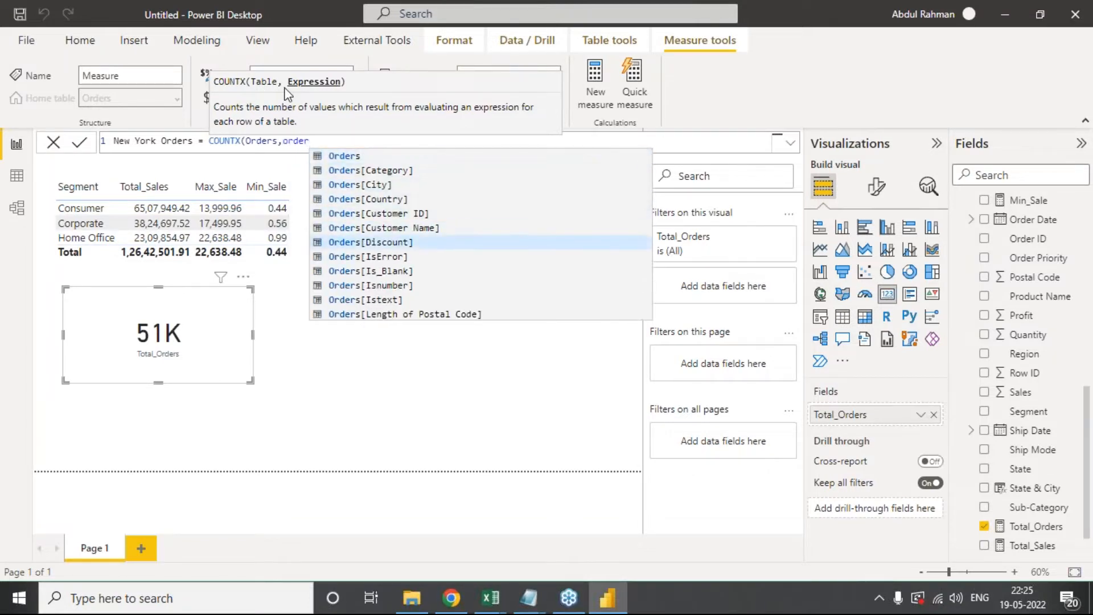
{"action": "type", "text": "id"}
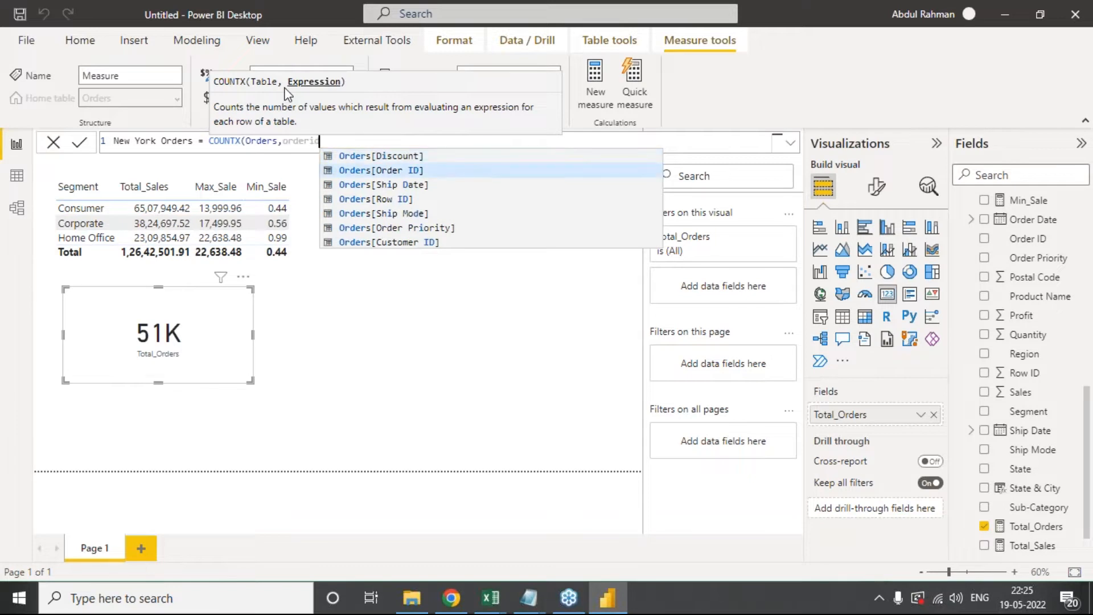
{"action": "key", "text": "Tab"}
{"action": "type", "text": ")"}
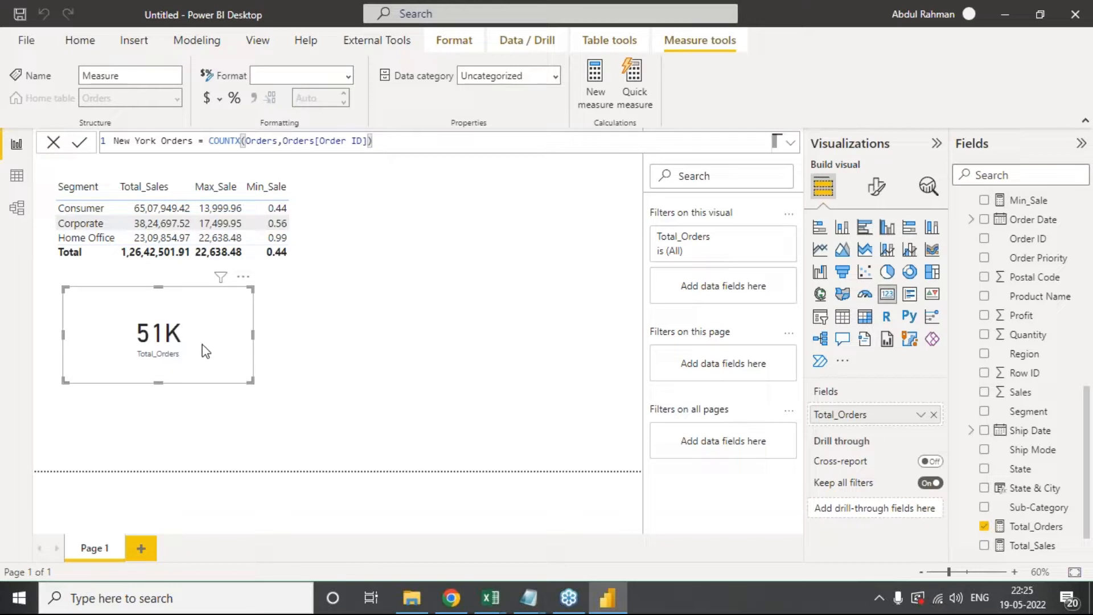
Step: Highlight and remove the COUNTX arguments, reopen the function's bracket, and discard the unfinished New York Orders measure
{"action": "left_click", "coordinate": [269, 142]}
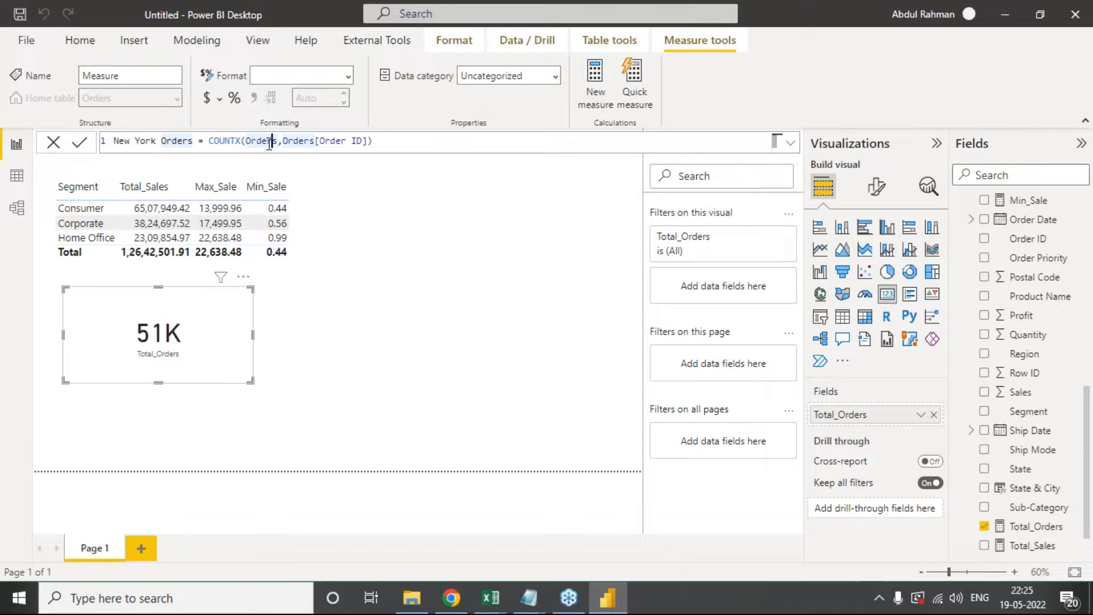
{"action": "double_click", "coordinate": [270, 142]}
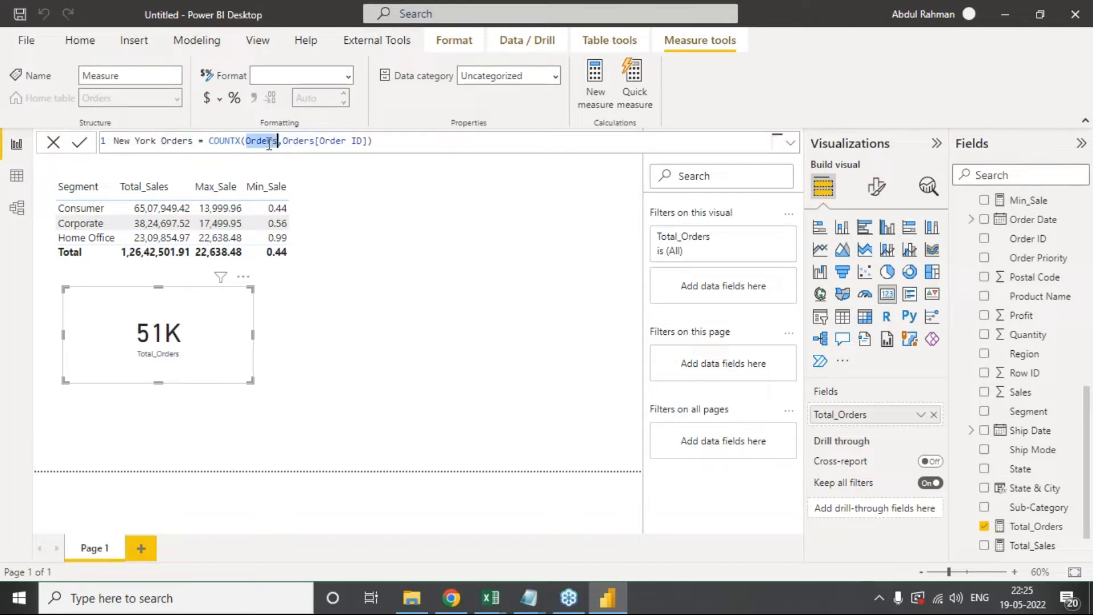
{"action": "left_click_drag", "start_coordinate": [401, 140], "coordinate": [246, 141]}
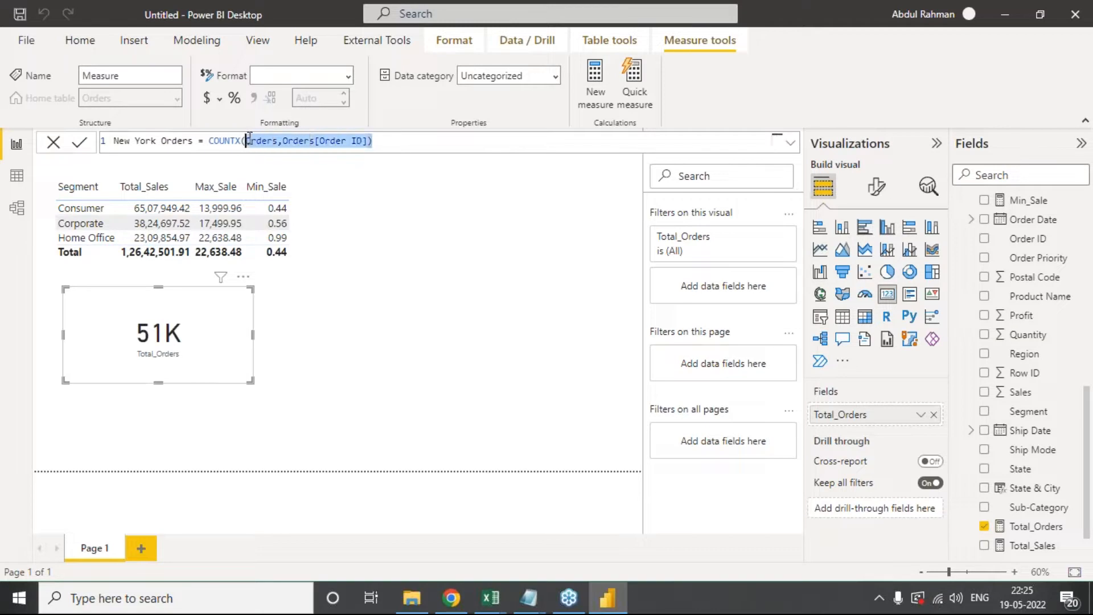
{"action": "key", "text": "BackSpace"}
{"action": "key", "text": "BackSpace"}
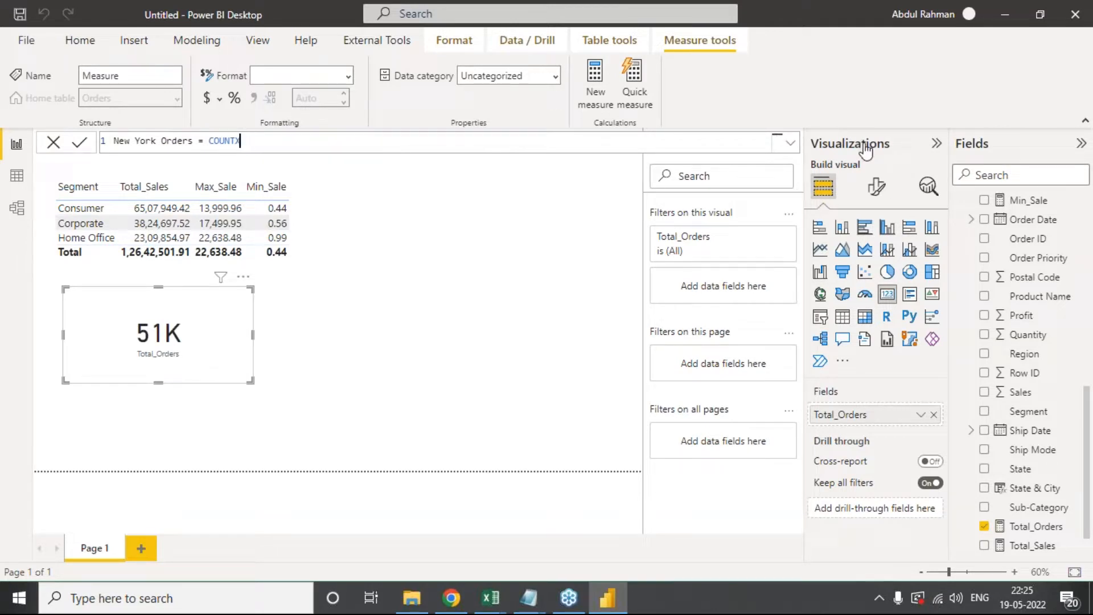
{"action": "type", "text": "("}
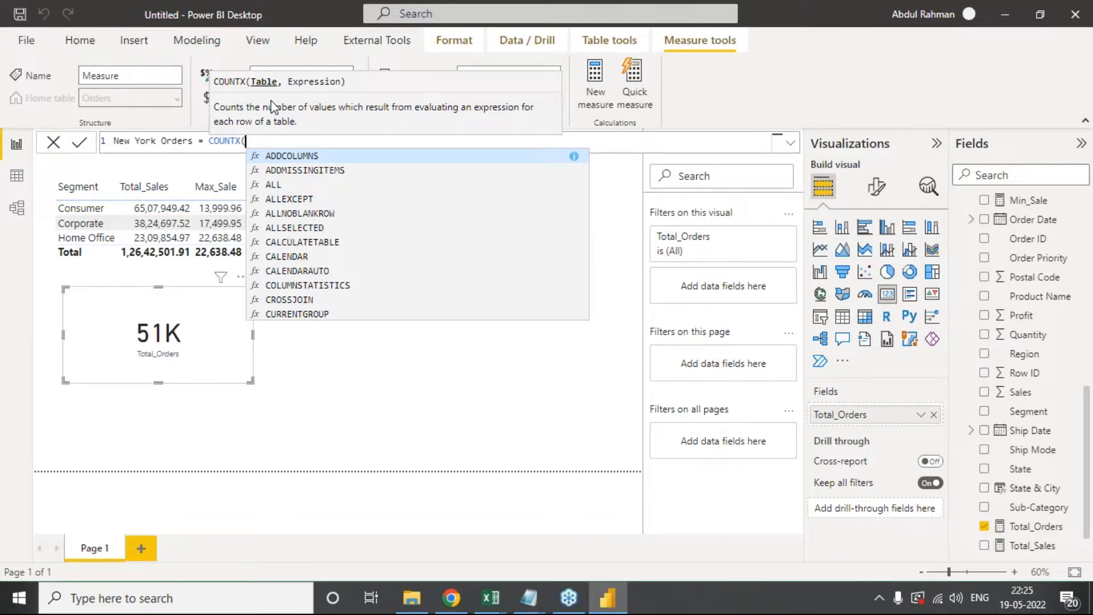
{"action": "key", "text": "Escape"}
{"action": "key", "text": "Escape"}
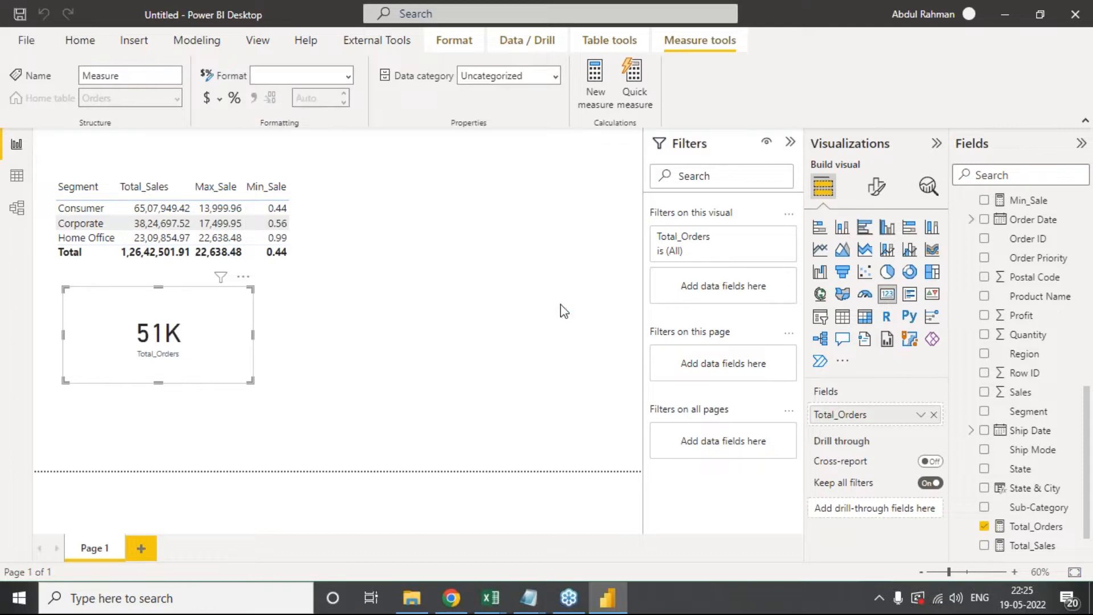
Step: Switch to the Superstore workbook in Excel, open the Orders sheet and look over its full data range
{"action": "key", "text": "alt+Tab"}
{"action": "key", "text": "alt+Tab"}
{"action": "key", "text": "alt+Tab"}
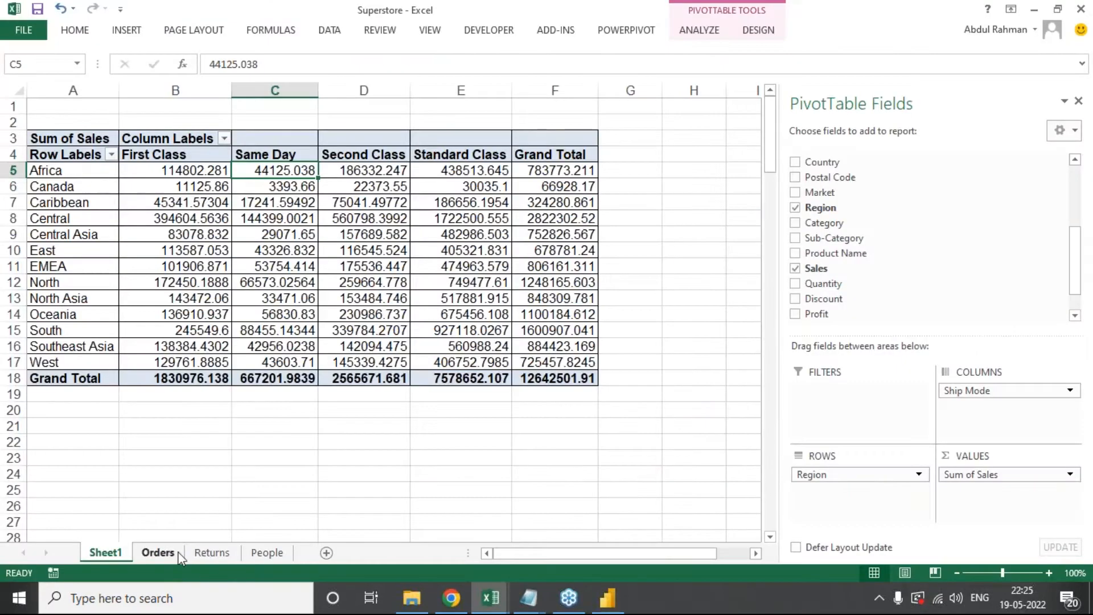
{"action": "left_click", "coordinate": [170, 554]}
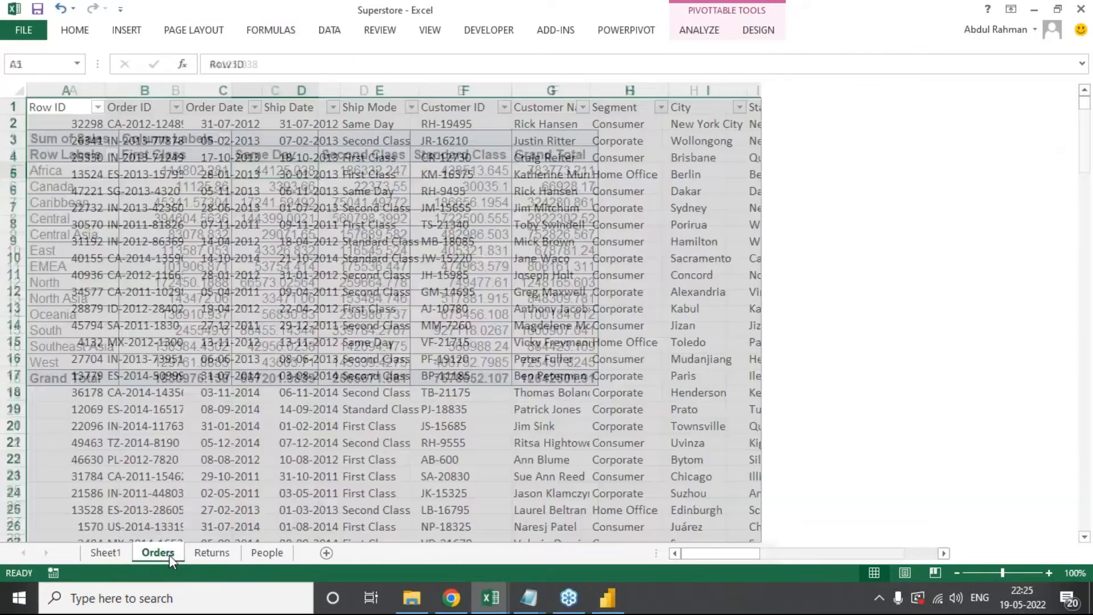
{"action": "left_click", "coordinate": [236, 374]}
{"action": "key", "text": "ctrl+Home"}
{"action": "key", "text": "ctrl+shift+Right"}
{"action": "key", "text": "ctrl+shift+Down"}
{"action": "key", "text": "ctrl+Home"}
Step: Filter the City column of the Orders sheet to New York City and clear that filter again
{"action": "key", "text": "Right"}
{"action": "key", "text": "Right"}
{"action": "key", "text": "Right"}
{"action": "key", "text": "Right"}
{"action": "key", "text": "Right"}
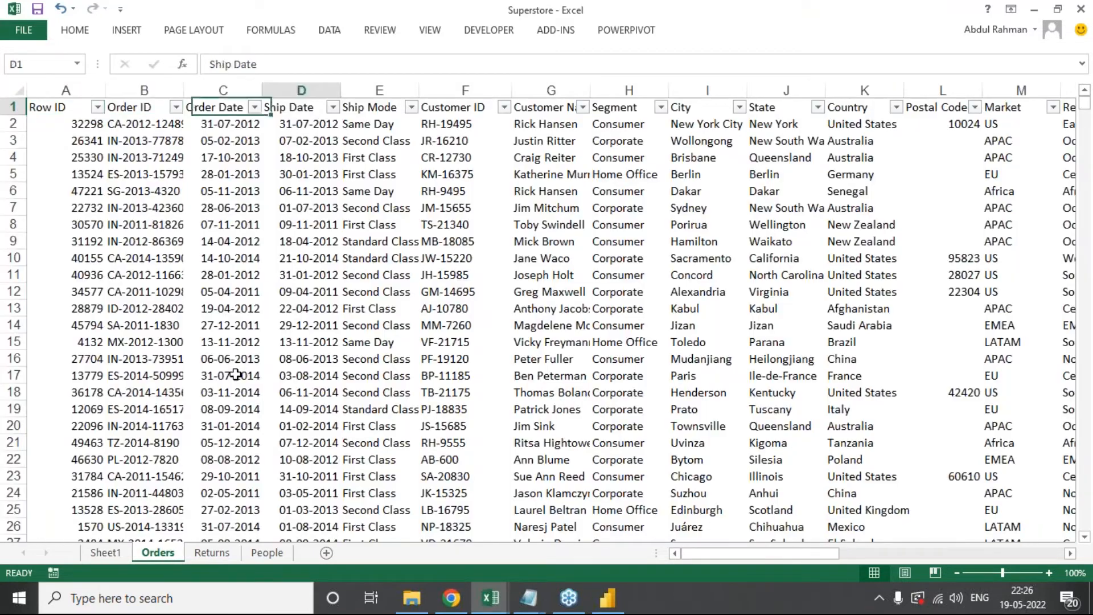
{"action": "key", "text": "Right"}
{"action": "key", "text": "Right"}
{"action": "key", "text": "Right"}
{"action": "key", "text": "alt+Down"}
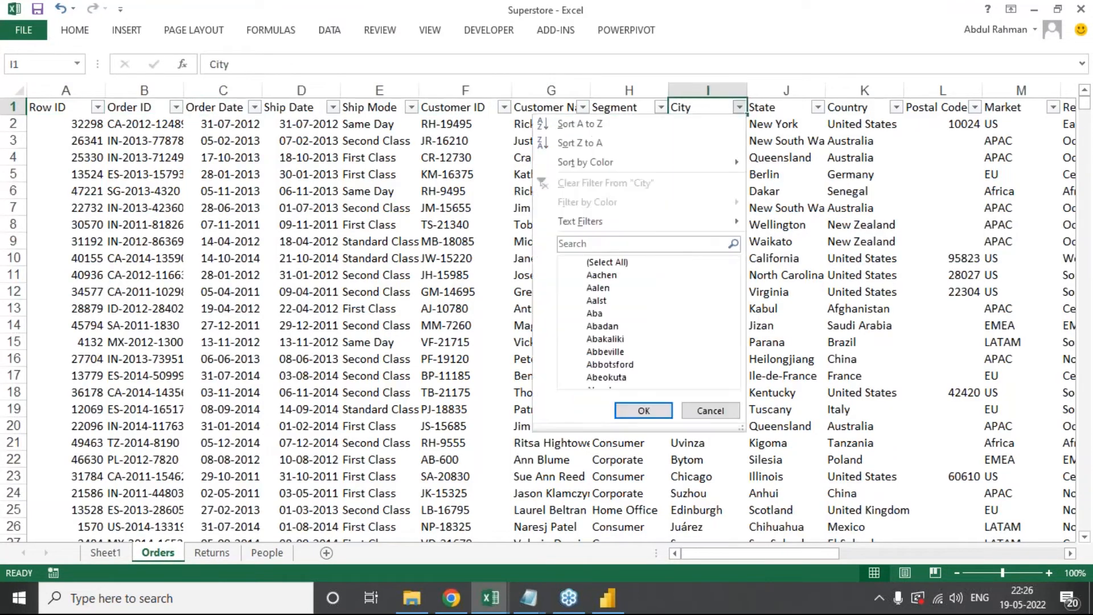
{"action": "key", "text": "Down"}
{"action": "key", "text": "Down"}
{"action": "key", "text": "Down"}
{"action": "key", "text": "Down"}
{"action": "type", "text": "new yo"}
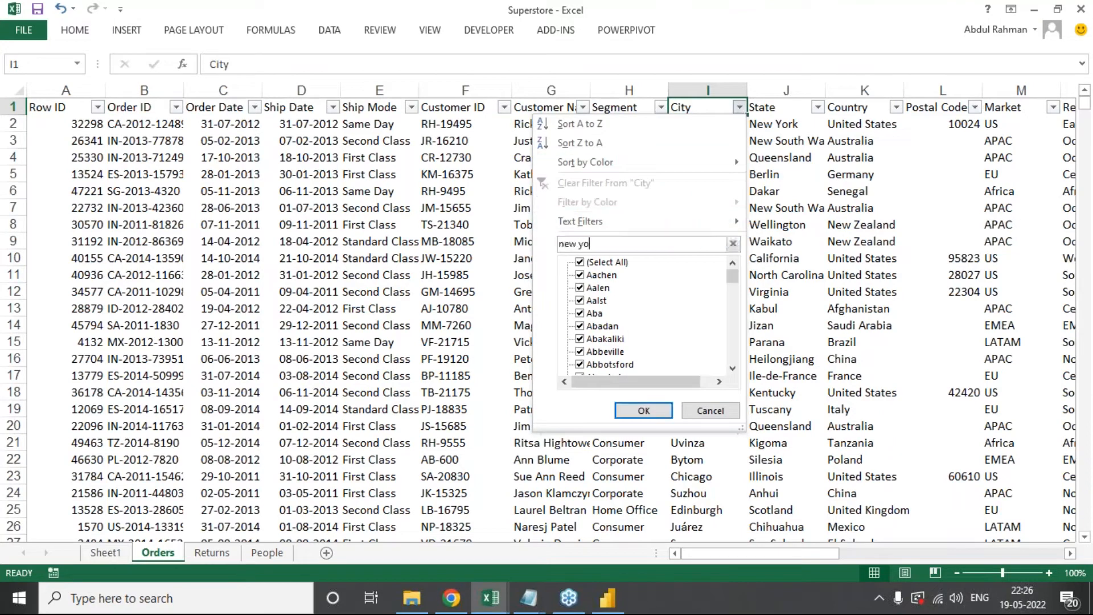
{"action": "type", "text": "rk"}
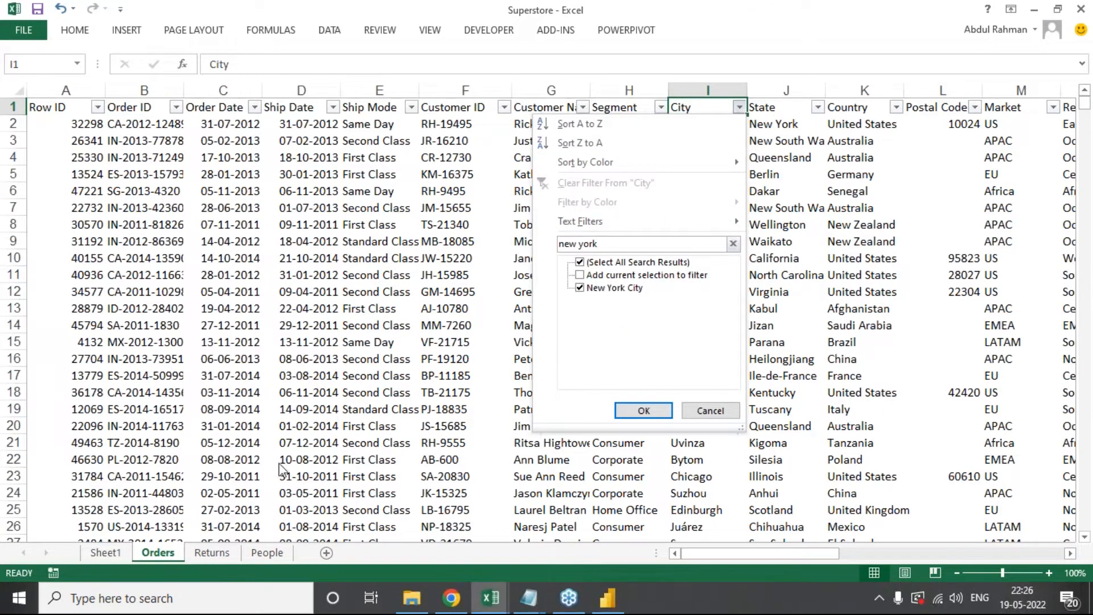
{"action": "left_click", "coordinate": [660, 414]}
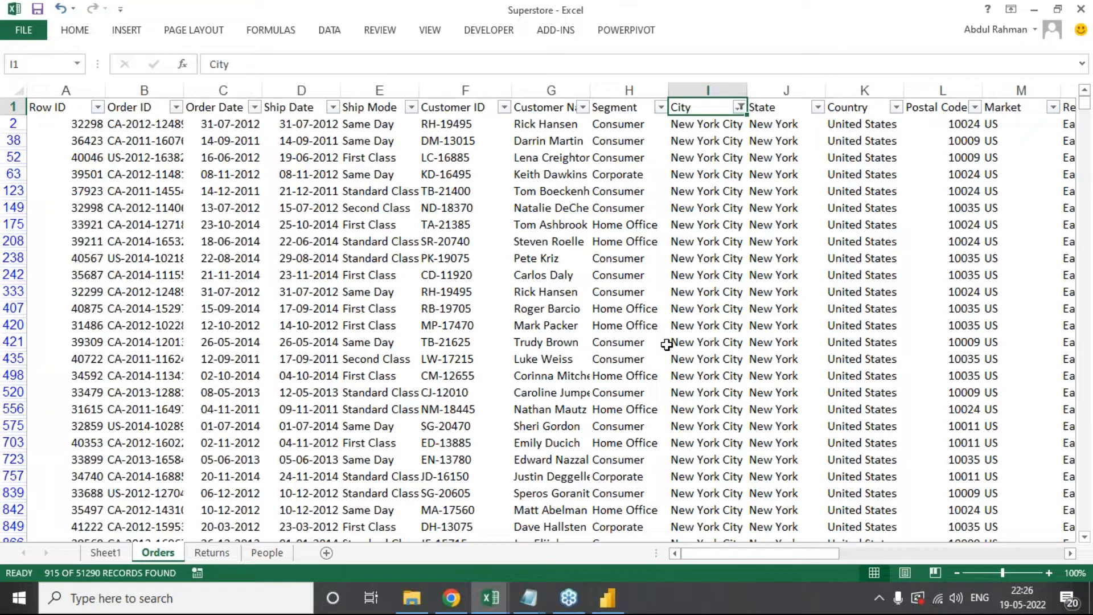
{"action": "key", "text": "alt+a"}
{"action": "key", "text": "c"}
Step: Filter the City column by searching for "new york", and switch back to Power BI
{"action": "key", "text": "alt+Down"}
{"action": "type", "text": "enew city"}
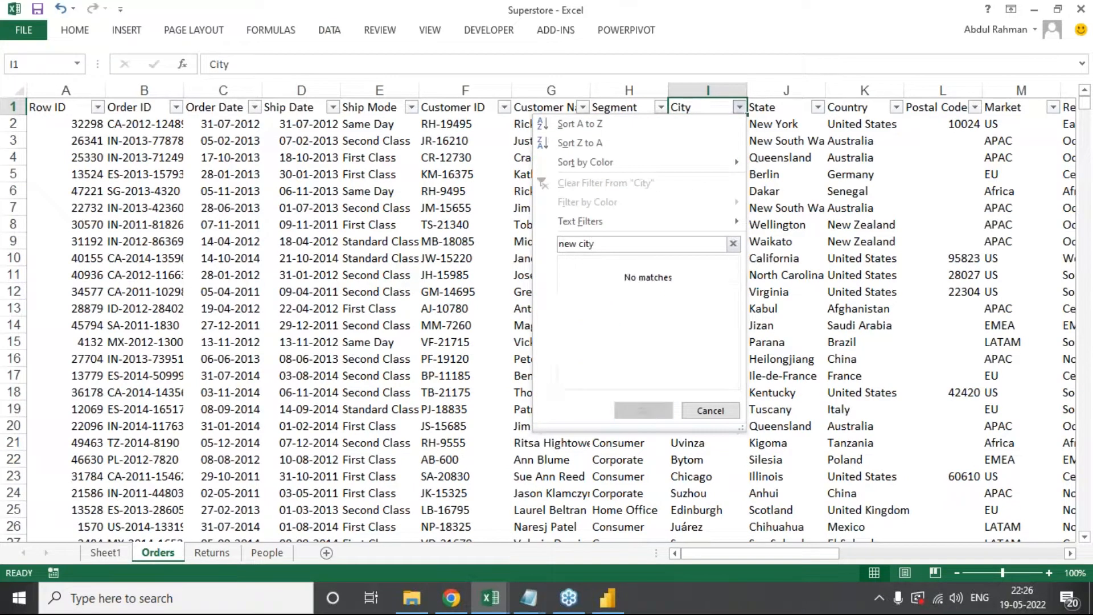
{"action": "key", "text": "BackSpace"}
{"action": "key", "text": "BackSpace"}
{"action": "key", "text": "BackSpace"}
{"action": "key", "text": "BackSpace"}
{"action": "key", "text": "BackSpace"}
{"action": "key", "text": "BackSpace"}
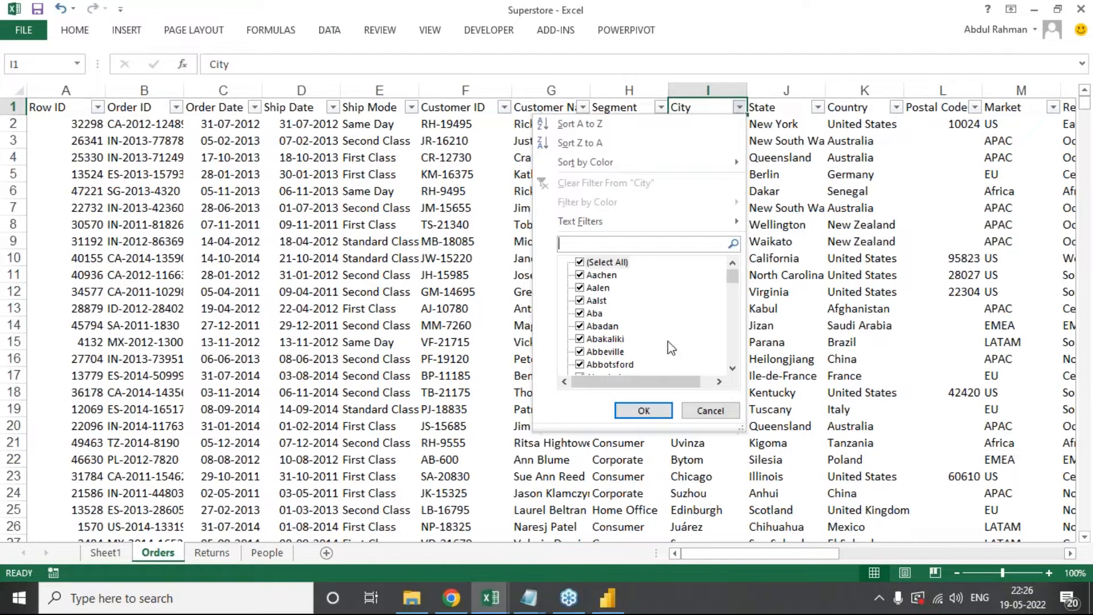
{"action": "type", "text": "w york"}
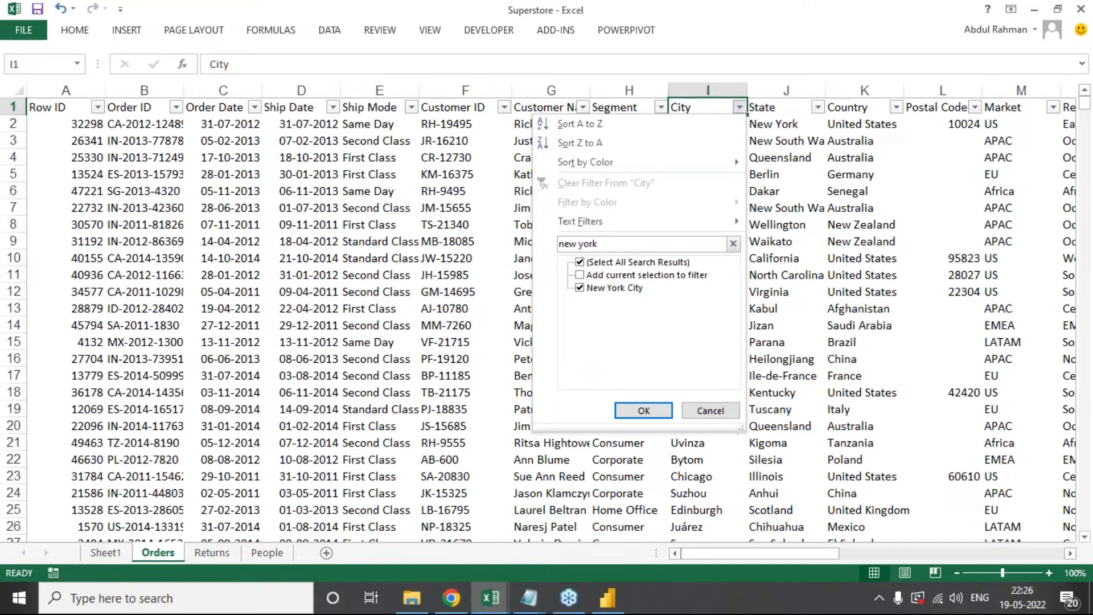
{"action": "key", "text": "Return"}
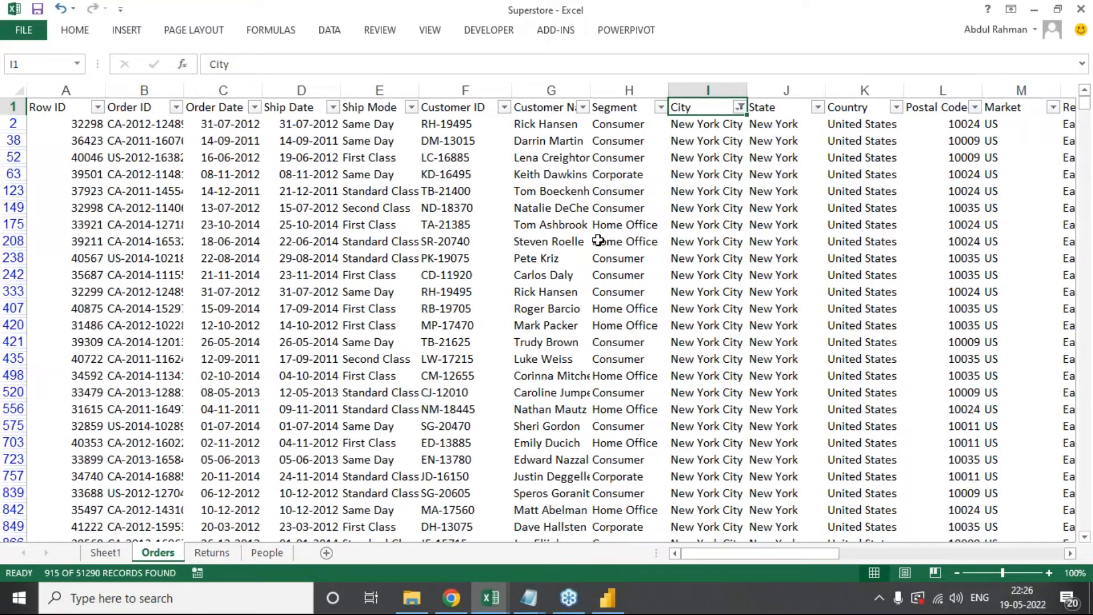
{"action": "key", "text": "alt+Tab"}
{"action": "key", "text": "alt+Tab"}
{"action": "key", "text": "alt+Tab"}
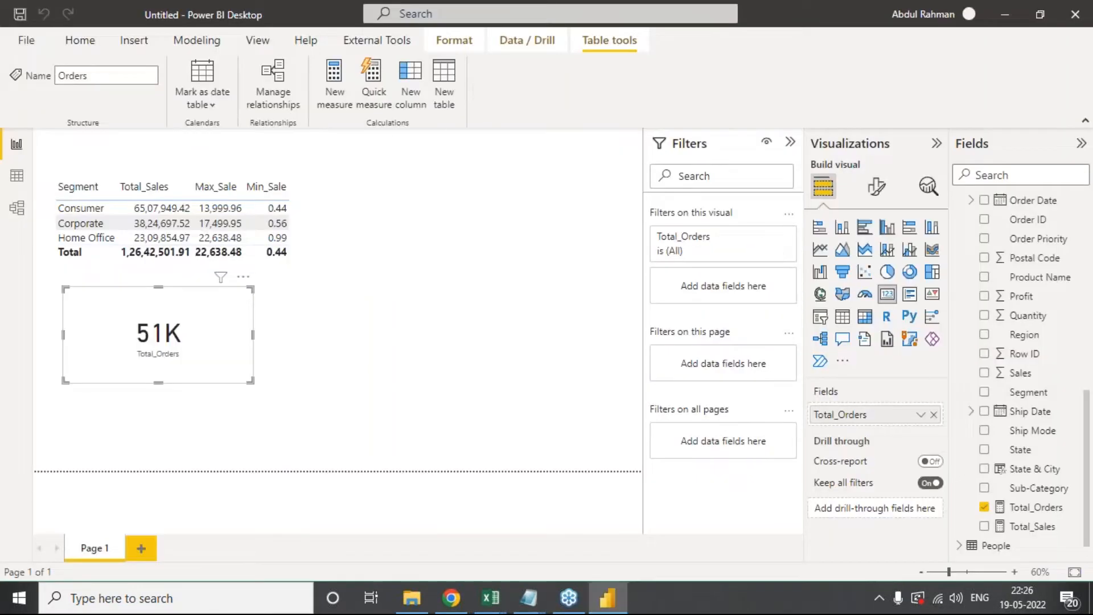
Step: Create a new measure in the Orders table named "Newyork orders" and begin its formula with the COUNTX function
{"action": "left_click", "coordinate": [1077, 431]}
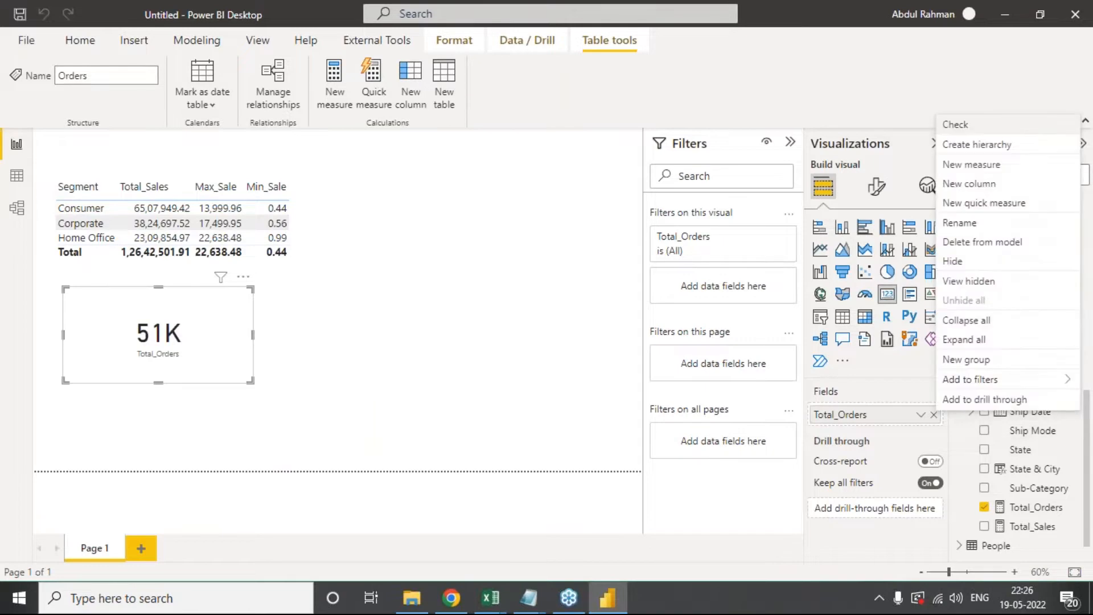
{"action": "left_click", "coordinate": [989, 165]}
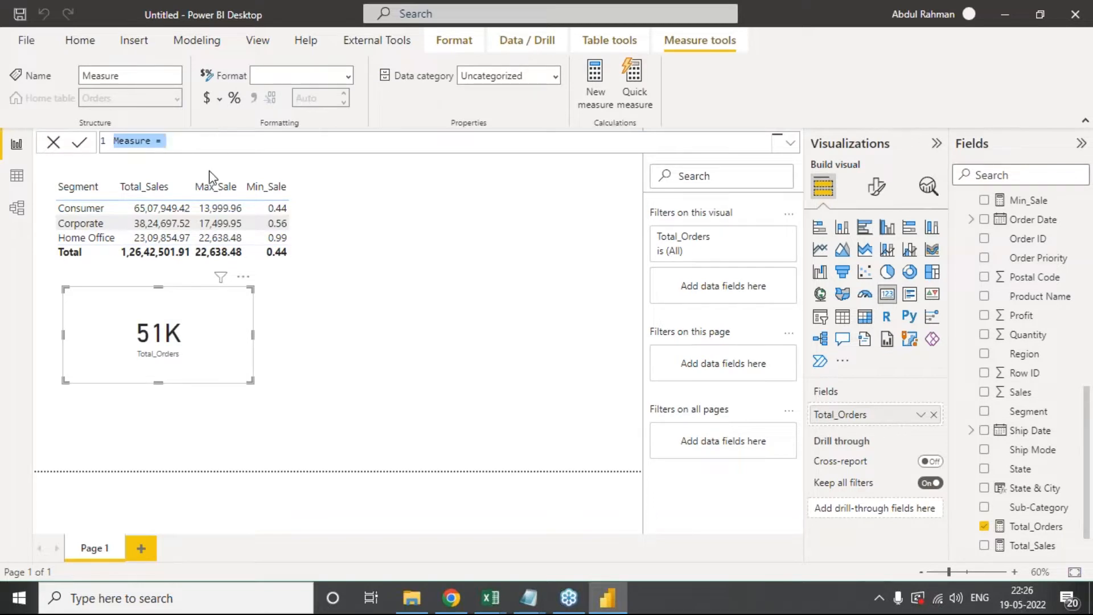
{"action": "type", "text": "Newyork o"}
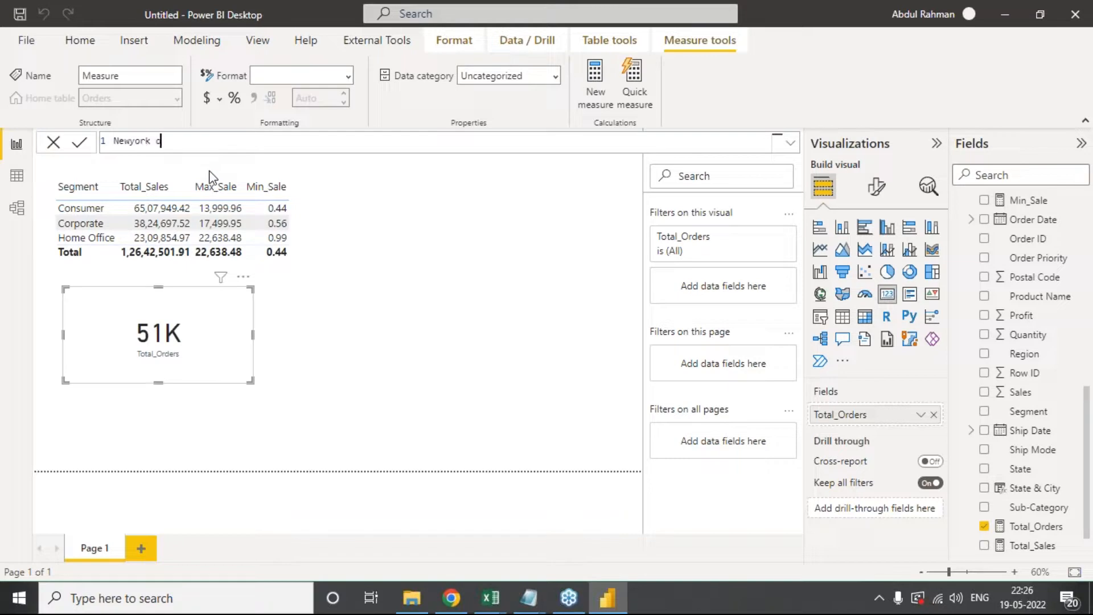
{"action": "type", "text": "rders = count"}
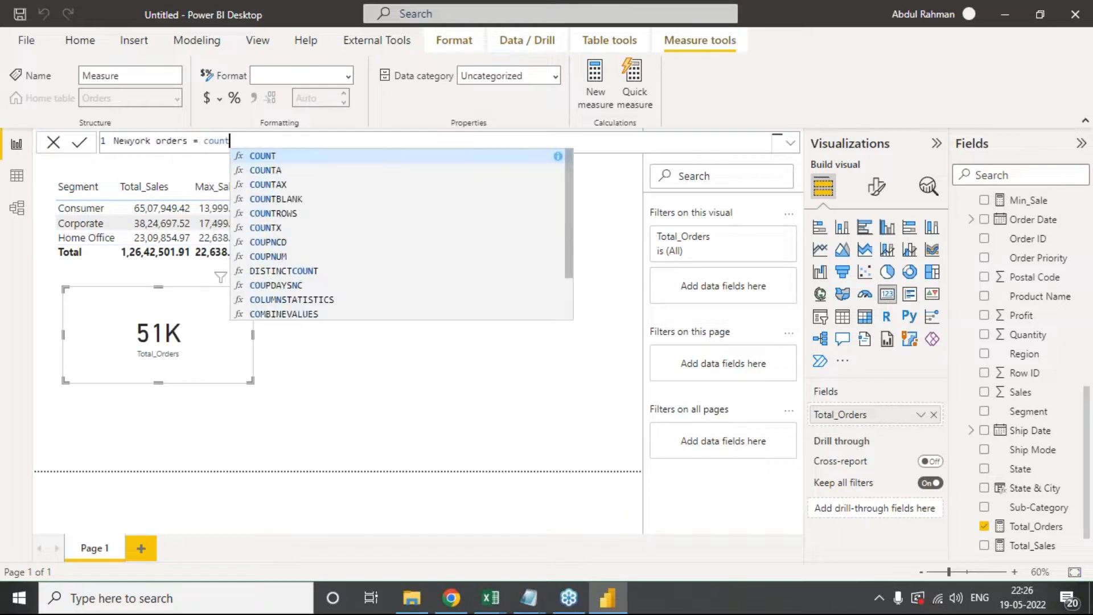
{"action": "type", "text": "x"}
{"action": "key", "text": "Tab"}
{"action": "type", "text": "order"}
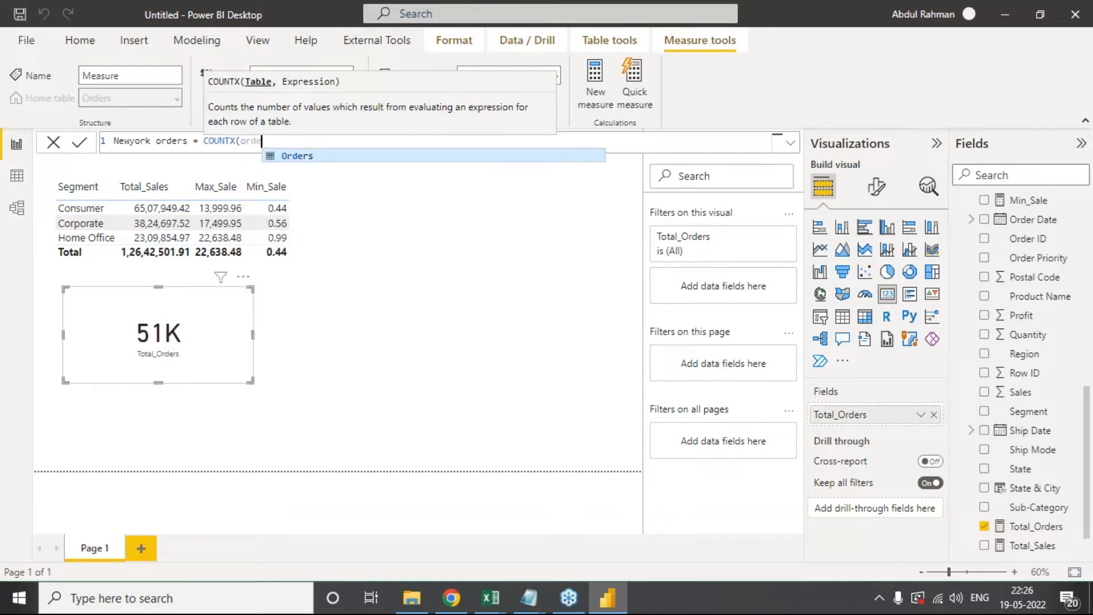
{"action": "key", "text": "BackSpace"}
{"action": "key", "text": "BackSpace"}
{"action": "key", "text": "BackSpace"}
{"action": "key", "text": "BackSpace"}
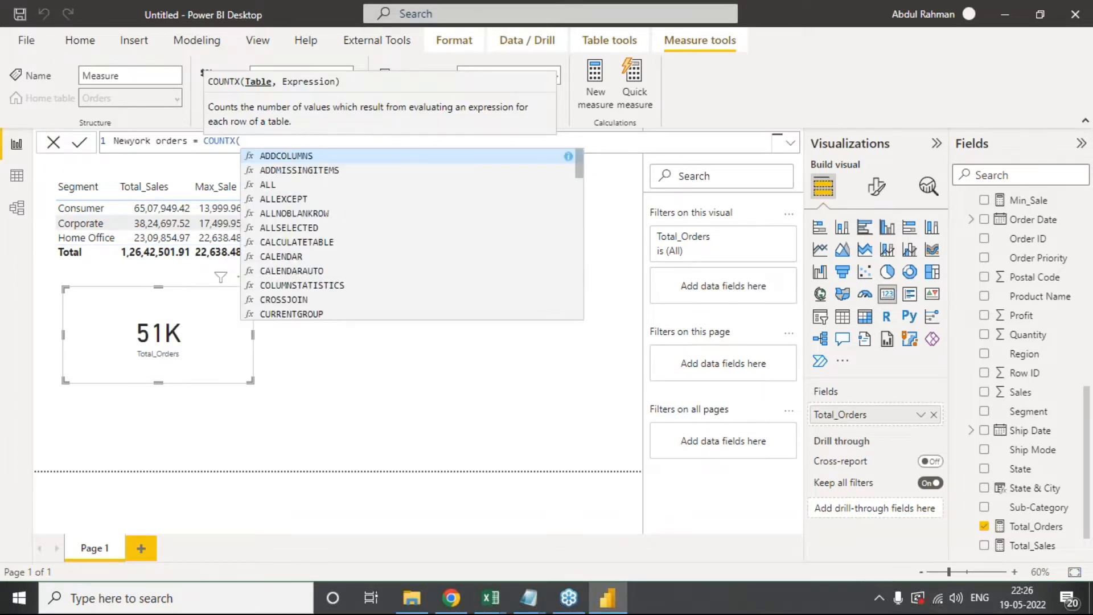
Step: Enter FILTER(Orders,Orders[City]="New York City") as the table argument of COUNTX
{"action": "type", "text": "fil"}
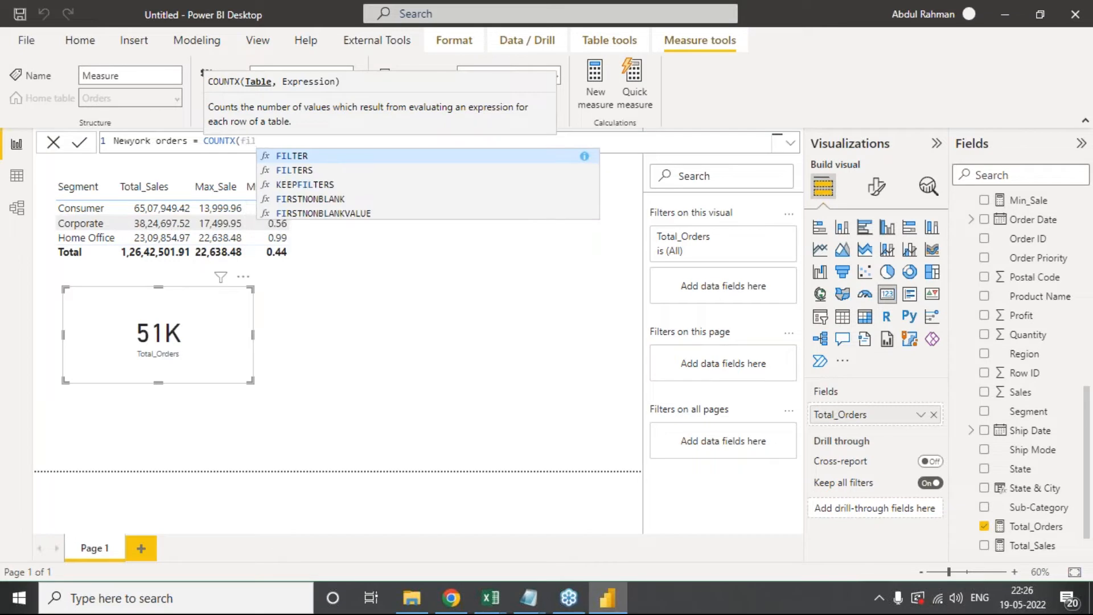
{"action": "key", "text": "Tab"}
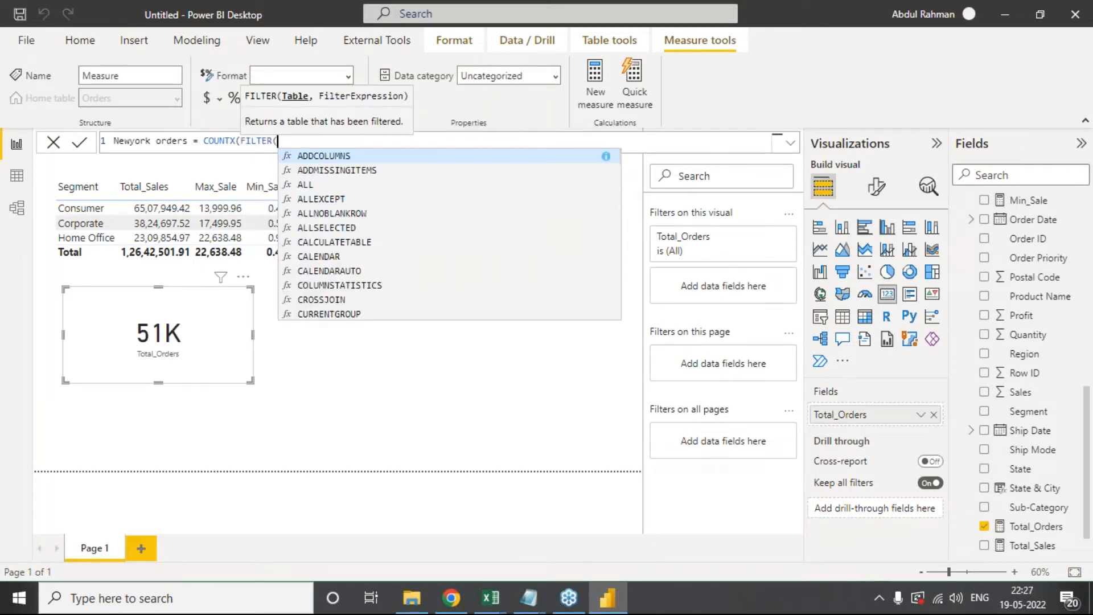
{"action": "type", "text": "Orders"}
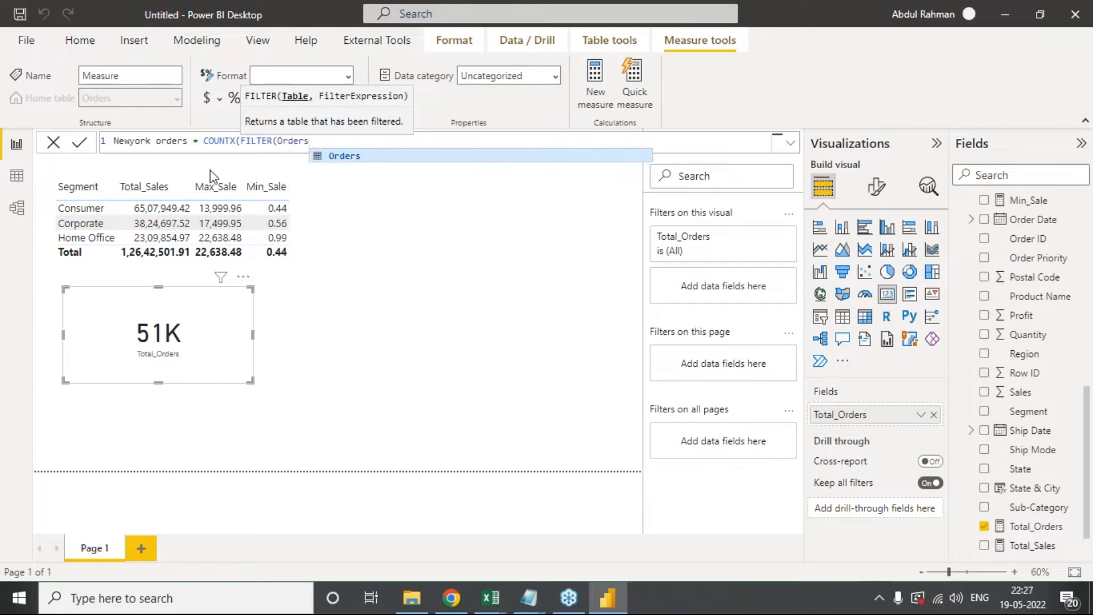
{"action": "type", "text": ","}
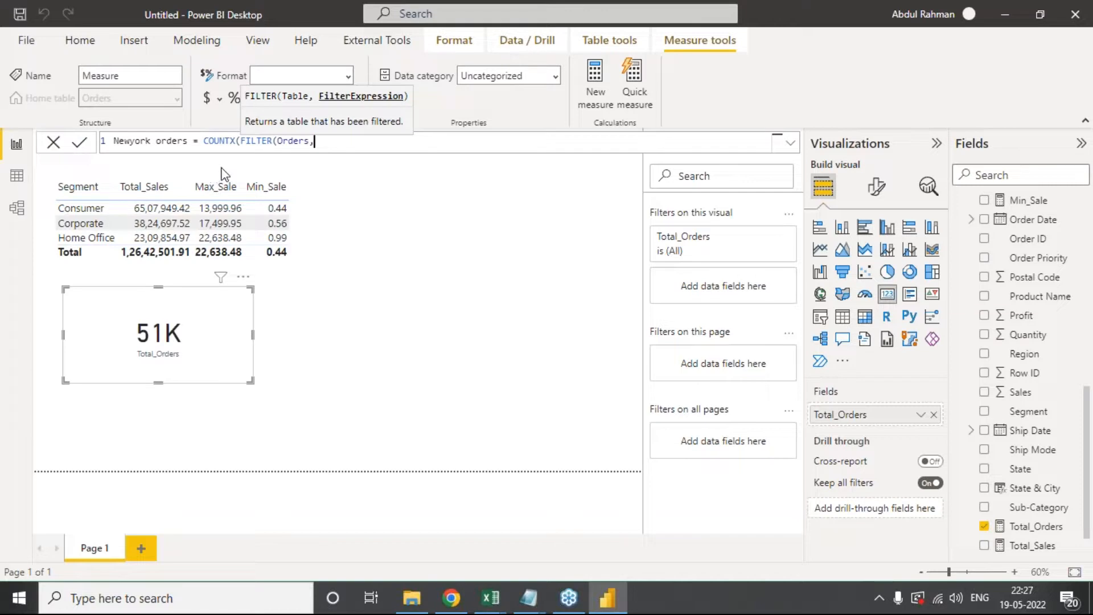
{"action": "type", "text": "city"}
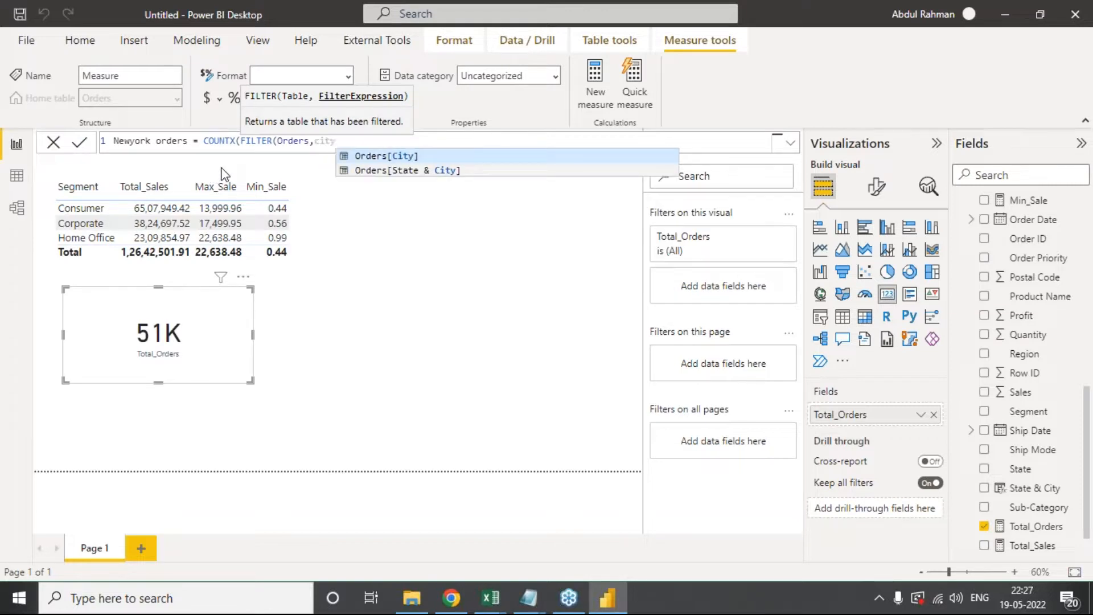
{"action": "key", "text": "Tab"}
{"action": "type", "text": "="}
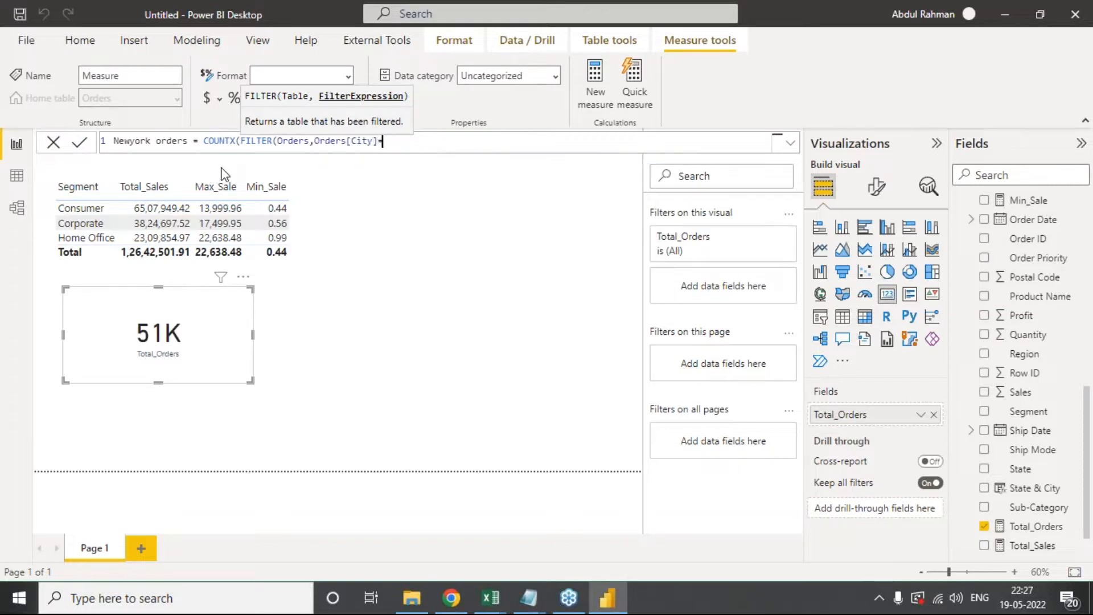
{"action": "type", "text": "\"New York City"}
{"action": "type", "text": ")"}
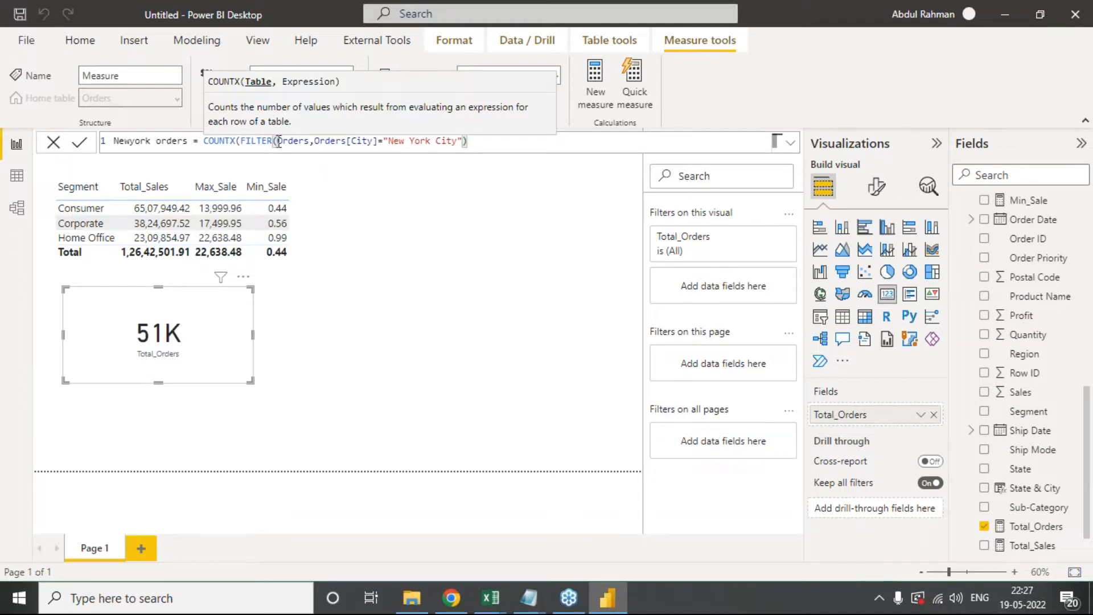
Step: Switch to the Superstore workbook in Excel, select the filtered Orders data from the Row ID header, and return to Power BI
{"action": "key", "text": "alt+Tab"}
{"action": "key", "text": "Tab"}
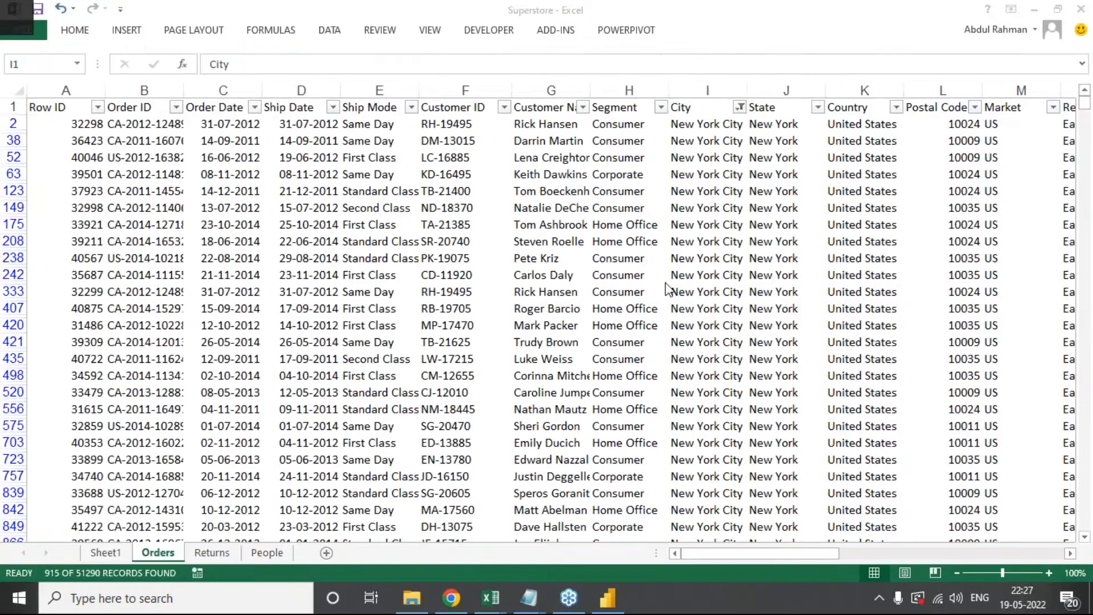
{"action": "left_click", "coordinate": [54, 107]}
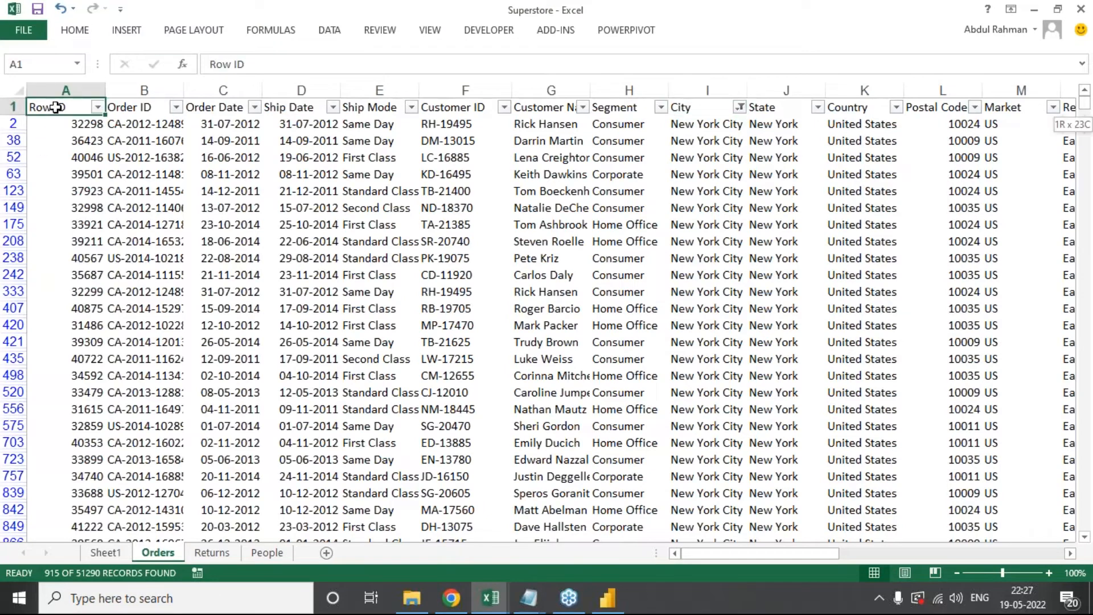
{"action": "key", "text": "ctrl+shift+Right"}
{"action": "key", "text": "ctrl+shift+Down"}
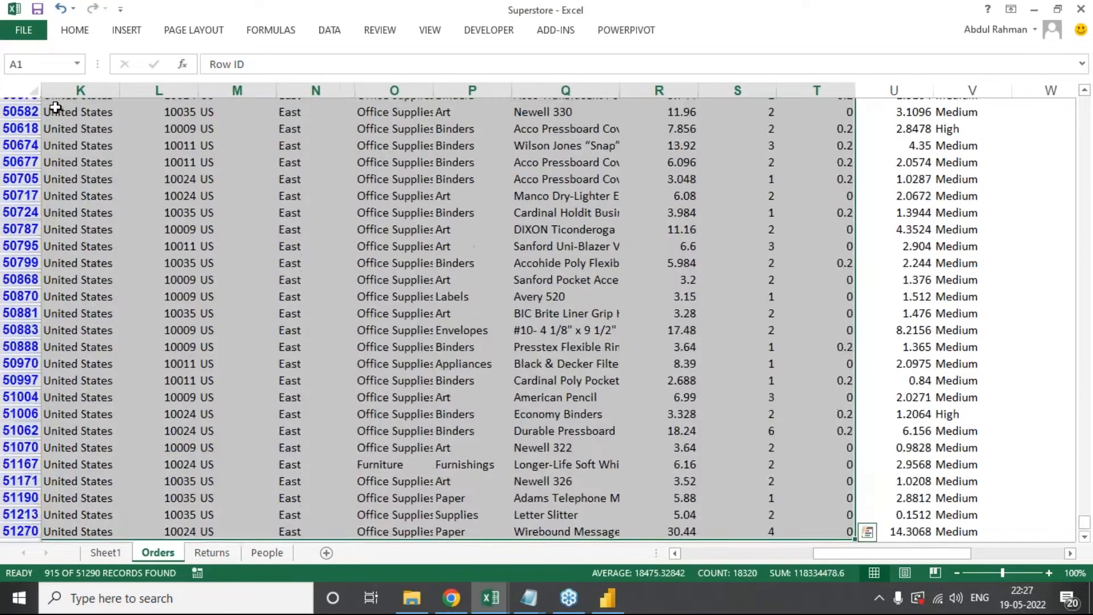
{"action": "key", "text": "alt+Tab"}
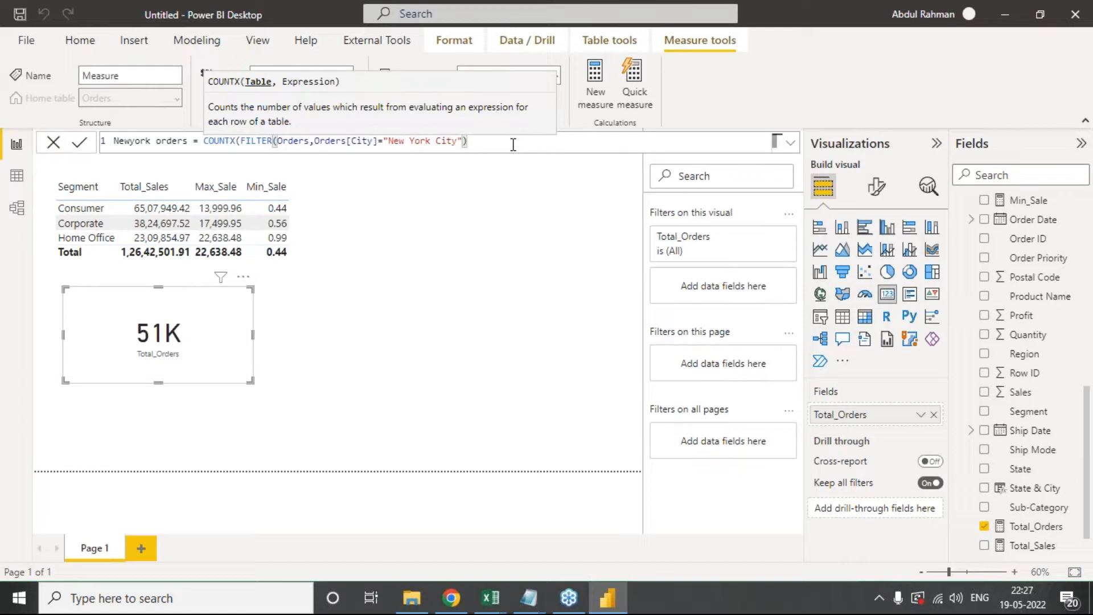
Step: Add Orders[Order ID] as the COUNTX expression and close the function
{"action": "type", "text": ","}
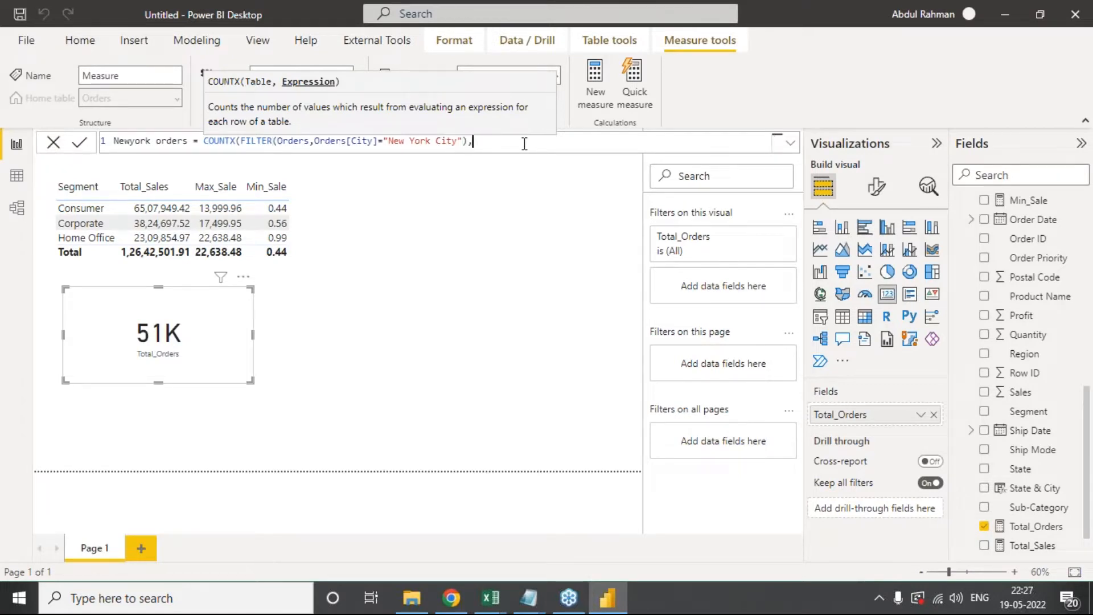
{"action": "type", "text": "order"}
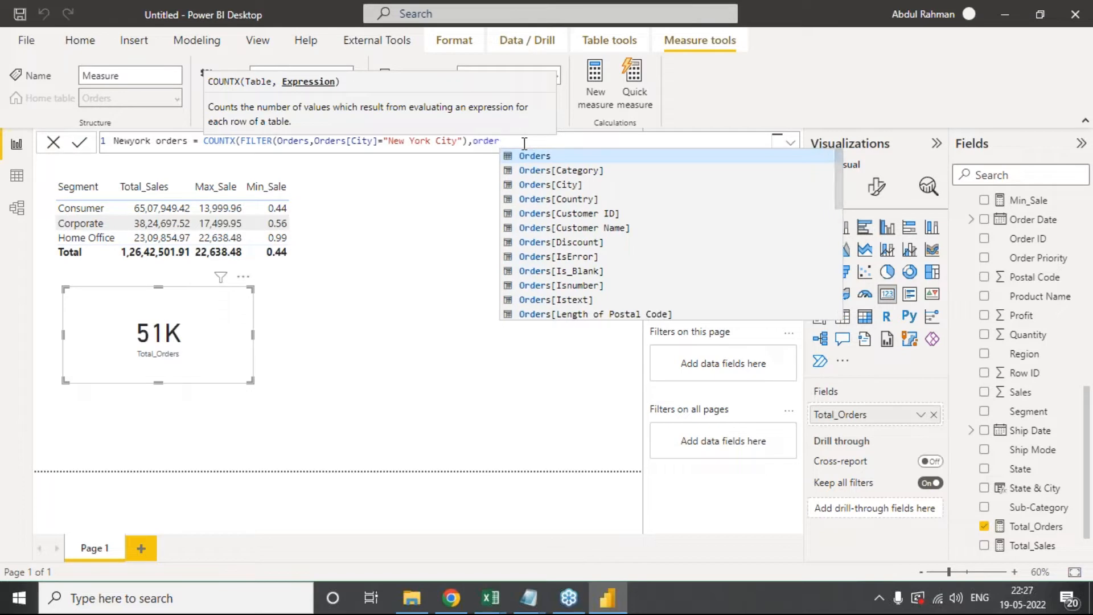
{"action": "key", "text": "Down"}
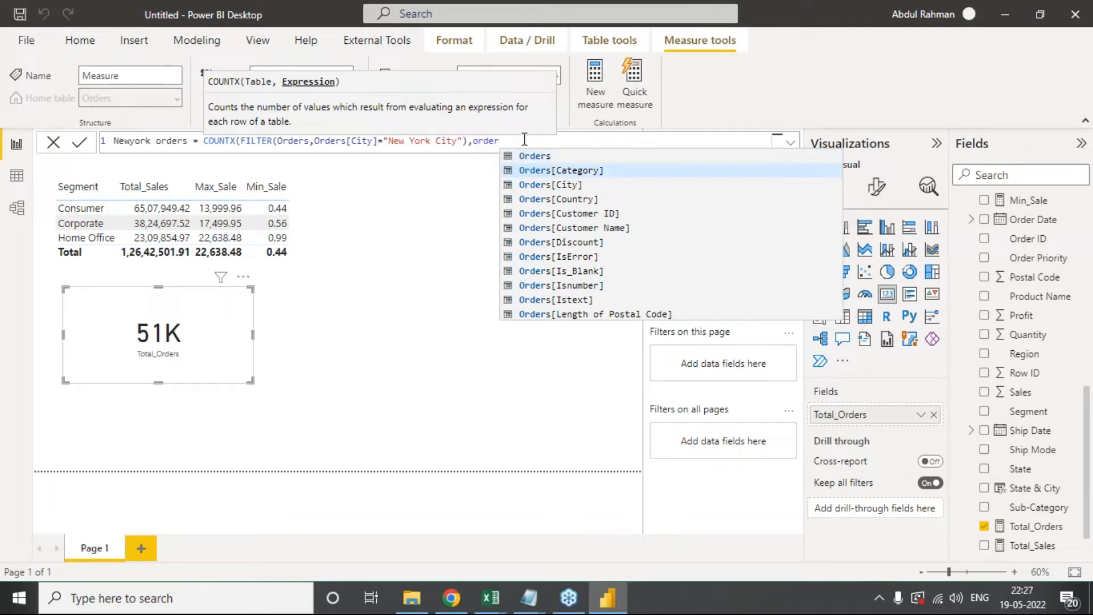
{"action": "type", "text": "id"}
{"action": "key", "text": "Down"}
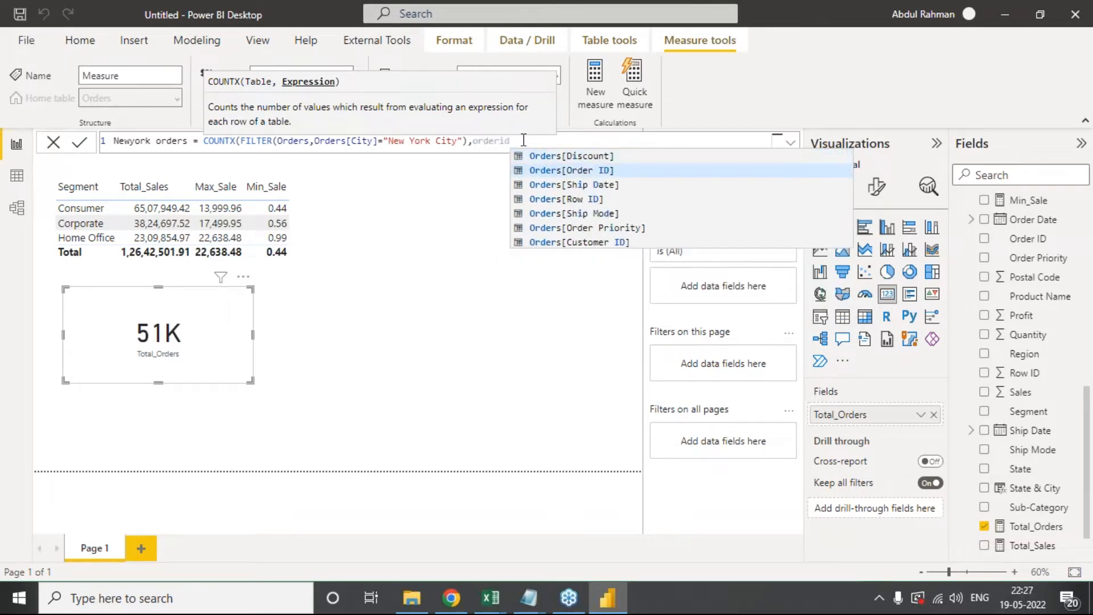
{"action": "key", "text": "Tab"}
{"action": "type", "text": ")"}
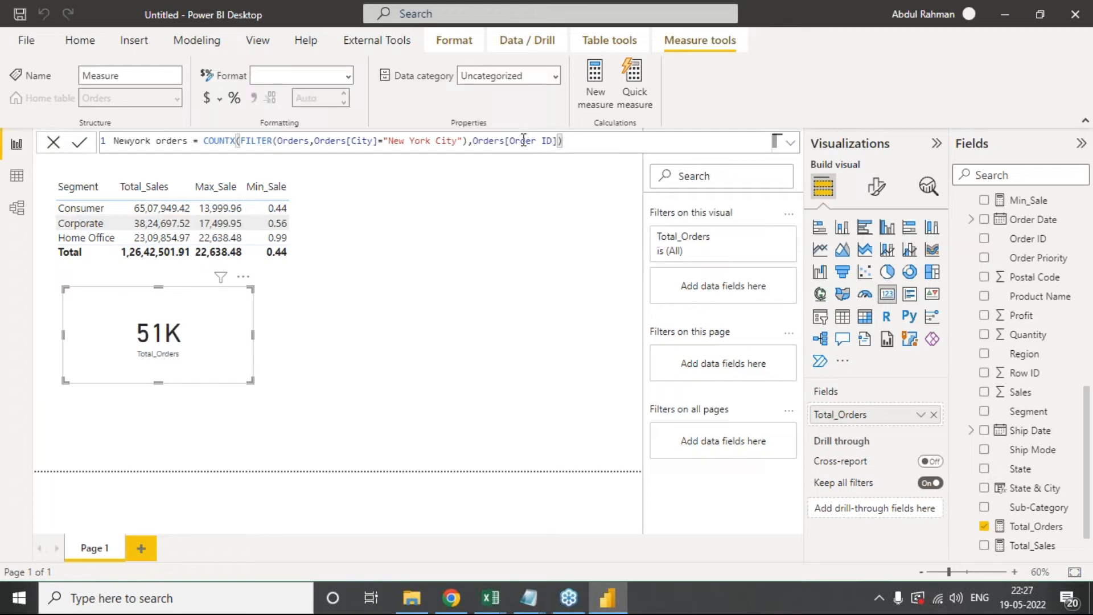
Step: Highlight the FILTER and Order ID arguments in turn to review them, and commit the Newyork orders measure
{"action": "left_click_drag", "start_coordinate": [204, 143], "coordinate": [463, 142]}
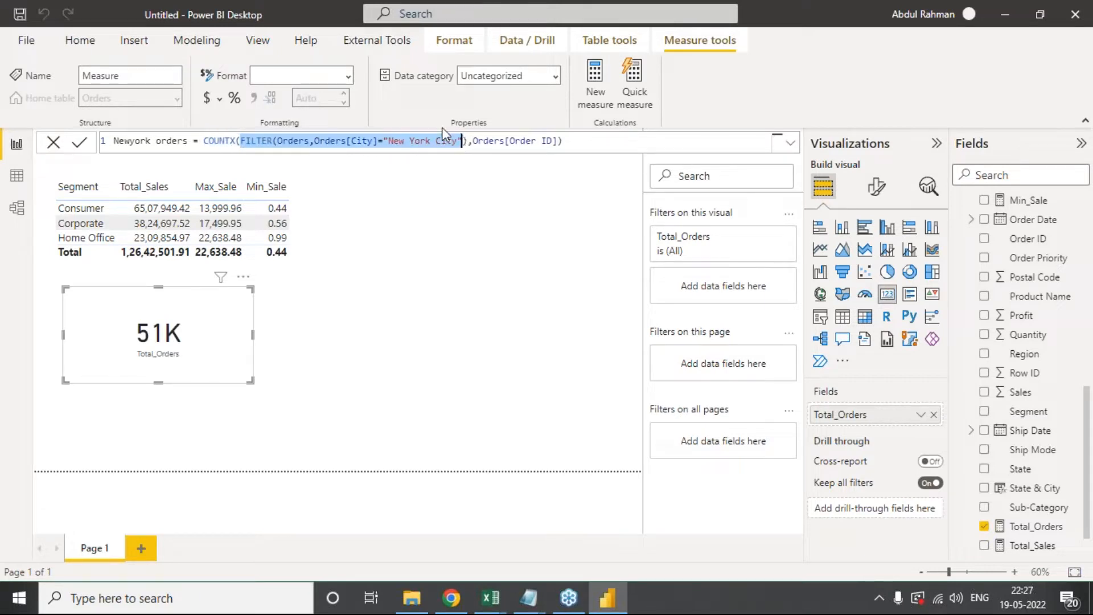
{"action": "left_click_drag", "start_coordinate": [474, 141], "coordinate": [559, 141]}
{"action": "left_click", "coordinate": [588, 139]}
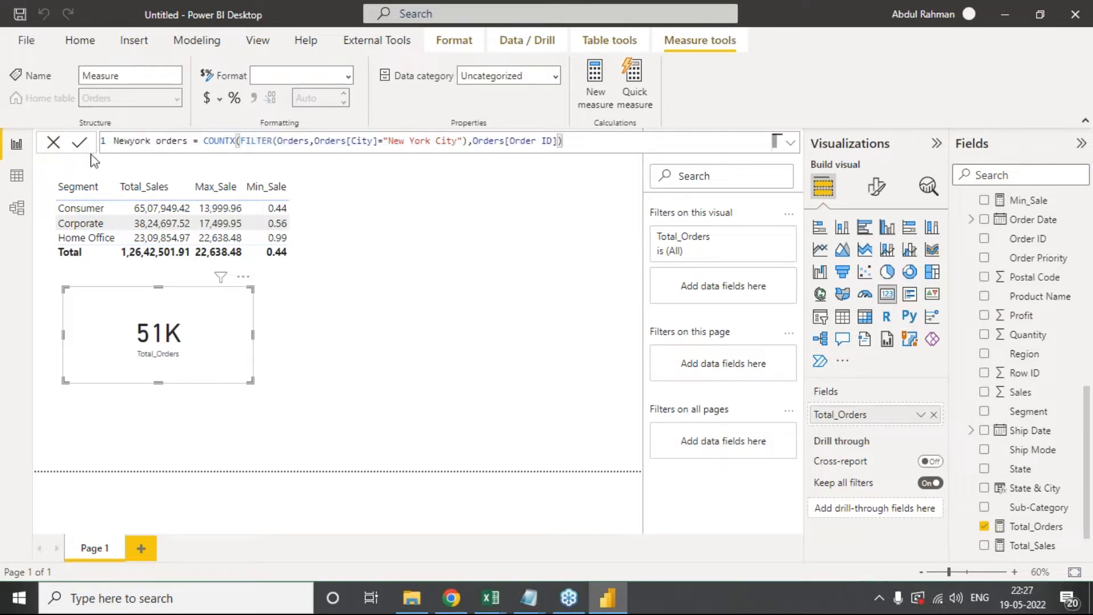
{"action": "left_click", "coordinate": [78, 146]}
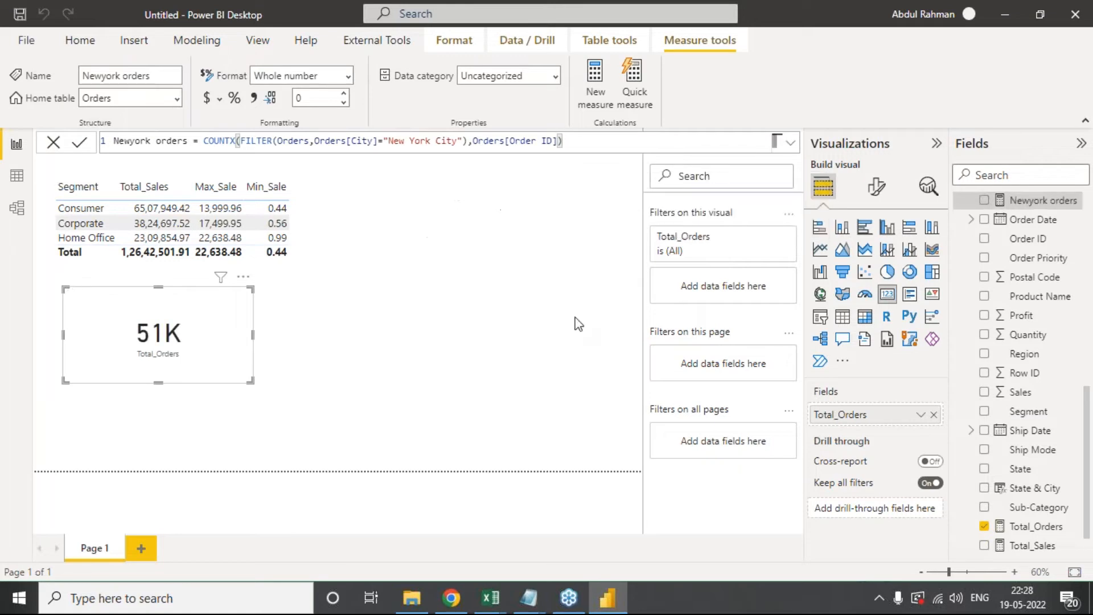
Step: Add an empty card visual to the report page and place it beside the Total_Orders card
{"action": "left_click", "coordinate": [531, 292]}
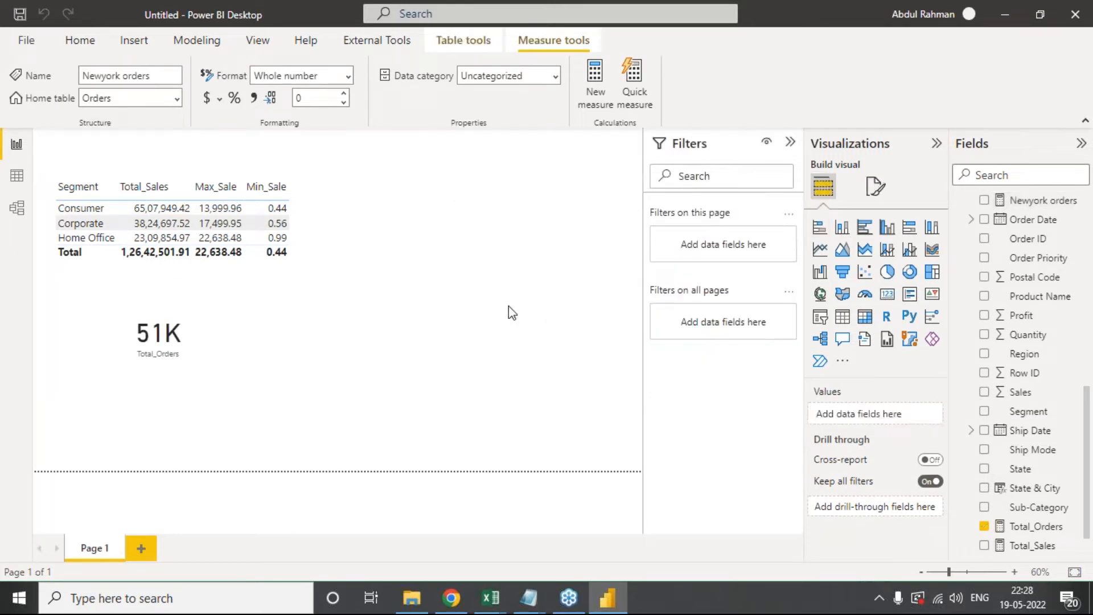
{"action": "left_click", "coordinate": [228, 336]}
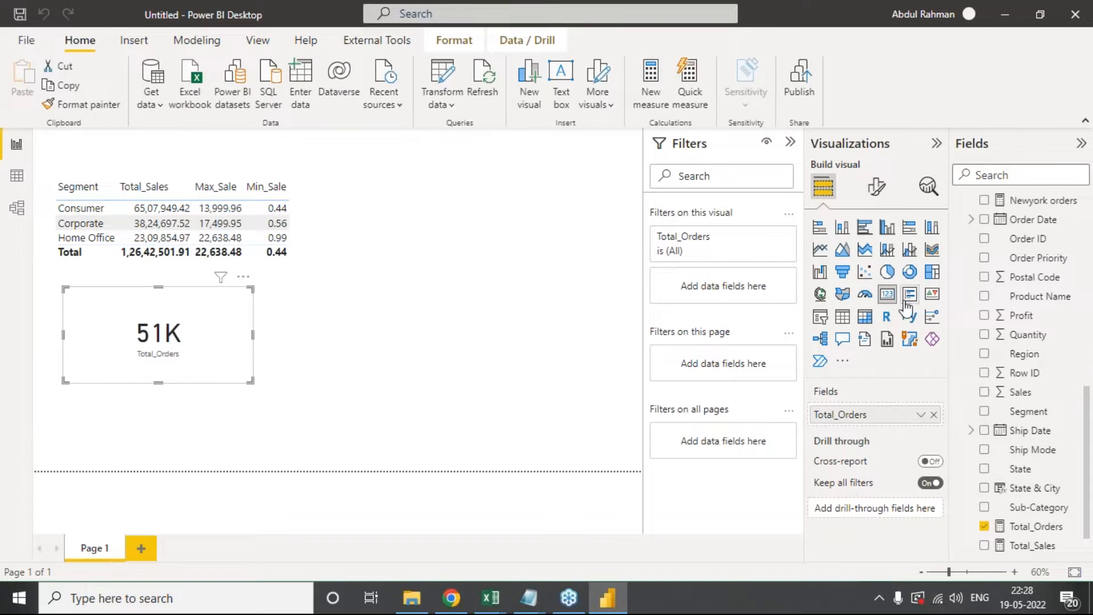
{"action": "left_click", "coordinate": [555, 319]}
{"action": "left_click", "coordinate": [888, 298]}
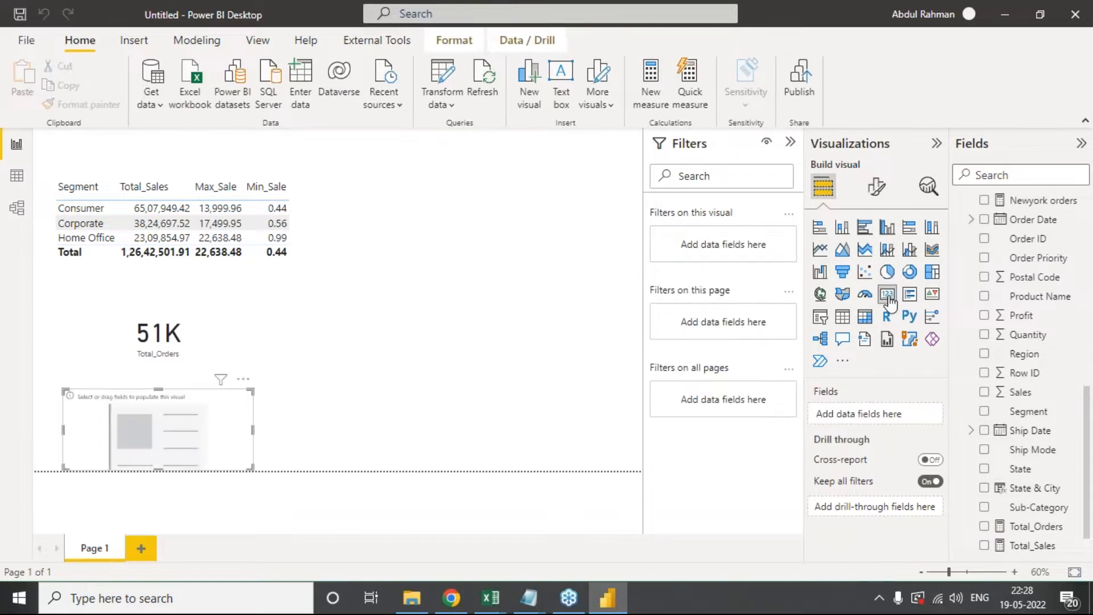
{"action": "left_click_drag", "start_coordinate": [234, 416], "coordinate": [452, 295]}
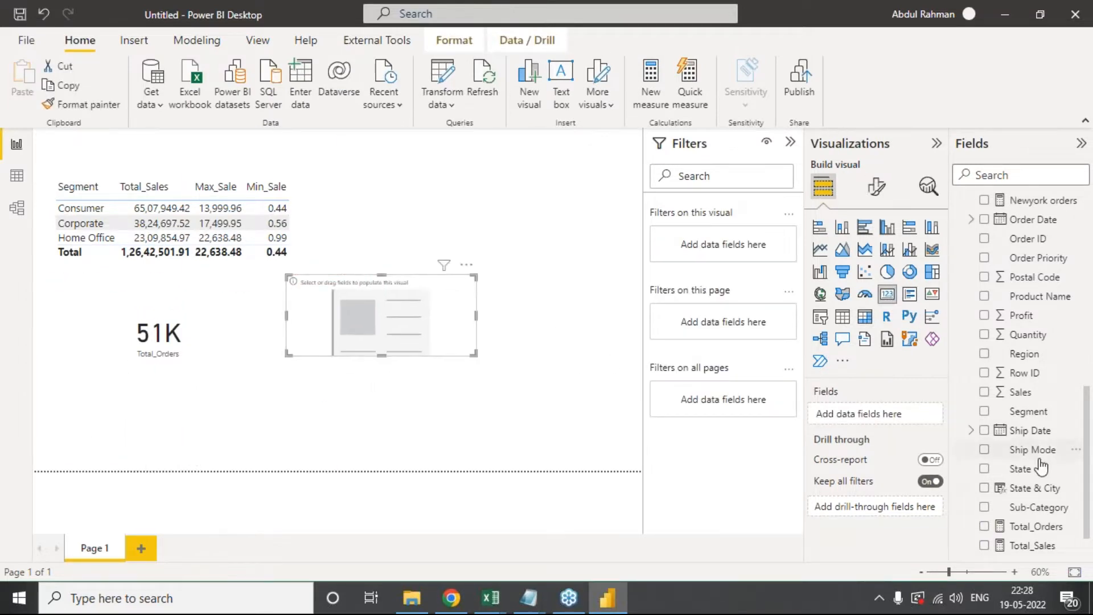
Step: Populate the new card with the Newyork orders measure from the Orders table
{"action": "scroll", "coordinate": [1042, 484], "scroll_direction": "down", "scroll_amount": 1}
{"action": "scroll", "coordinate": [1034, 387], "scroll_direction": "up", "scroll_amount": 6}
{"action": "scroll", "coordinate": [1034, 384], "scroll_direction": "up", "scroll_amount": 5}
{"action": "scroll", "coordinate": [1034, 385], "scroll_direction": "down", "scroll_amount": 4}
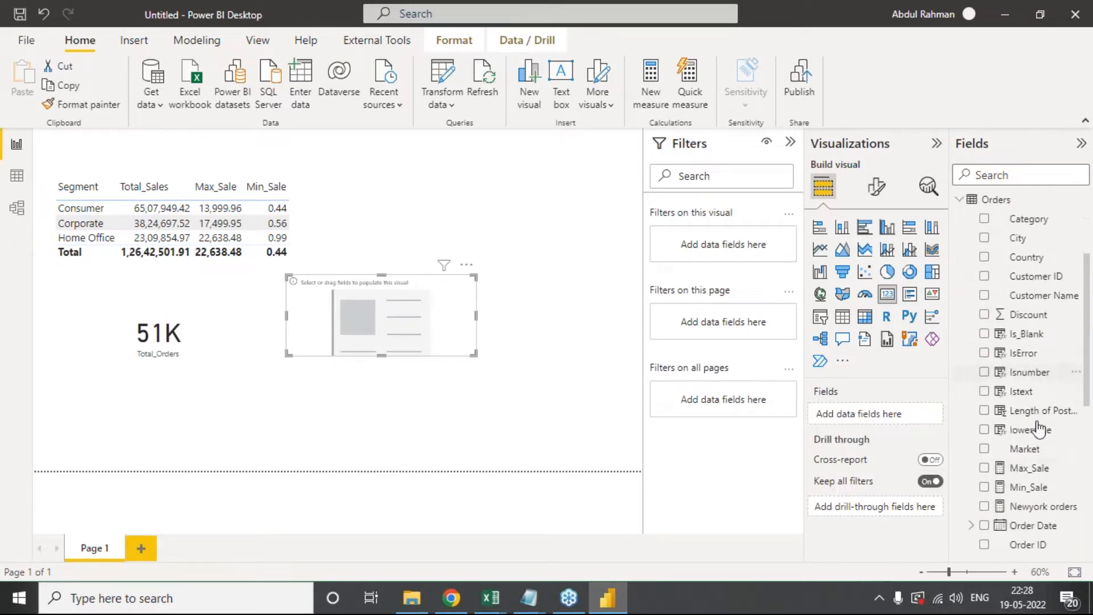
{"action": "scroll", "coordinate": [1060, 464], "scroll_direction": "down", "scroll_amount": 2}
{"action": "left_click_drag", "start_coordinate": [1036, 434], "coordinate": [898, 413]}
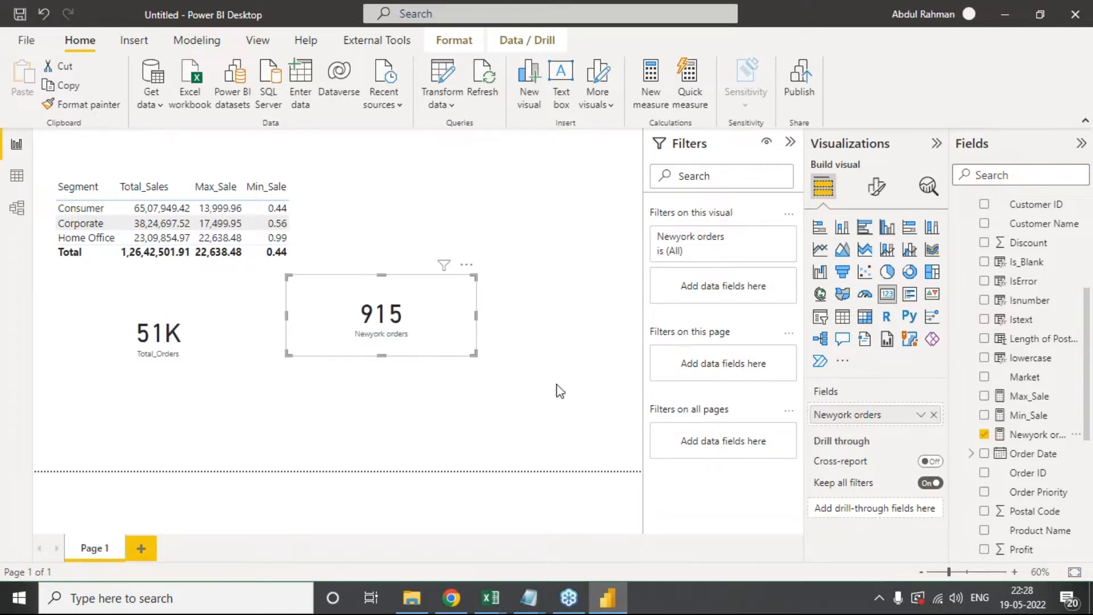
Step: Switch to Excel, select all filtered Order ID values from B2 down to check their count, and return to Power BI
{"action": "key", "text": "alt+Tab"}
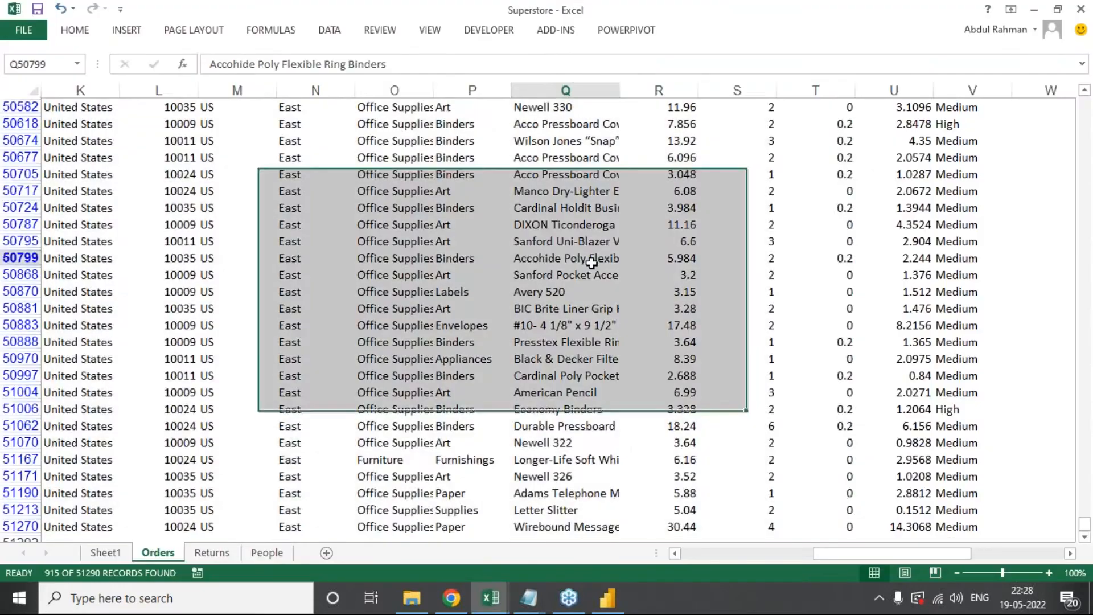
{"action": "key", "text": "ctrl+Left"}
{"action": "key", "text": "ctrl+Up"}
{"action": "key", "text": "Right"}
{"action": "key", "text": "Right"}
{"action": "key", "text": "Right"}
{"action": "key", "text": "Right"}
{"action": "key", "text": "Right"}
{"action": "key", "text": "Right"}
{"action": "key", "text": "Right"}
{"action": "key", "text": "Right"}
{"action": "key", "text": "Right"}
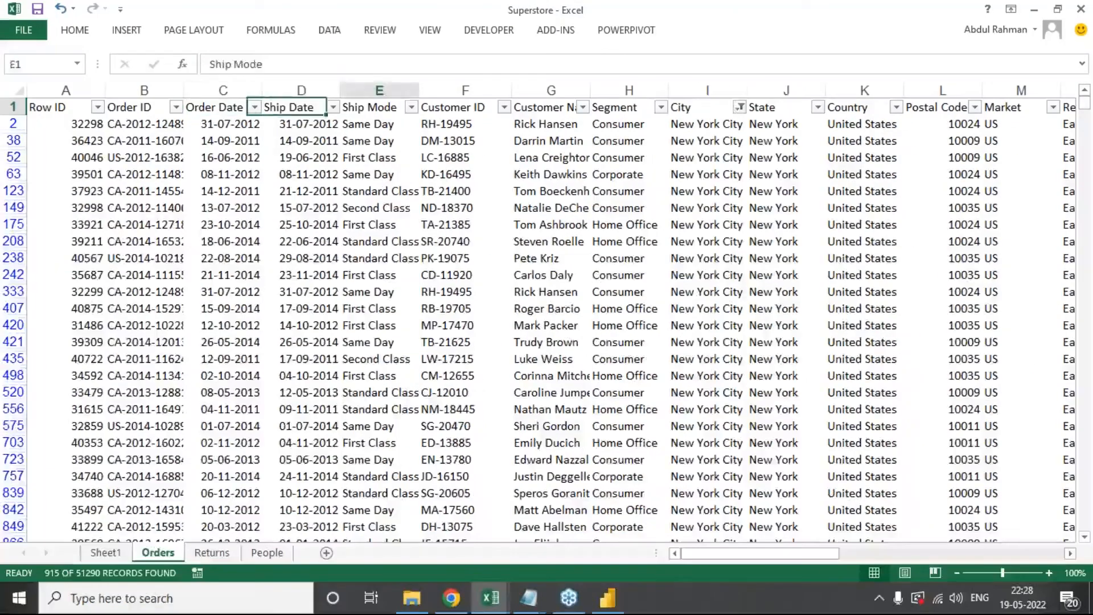
{"action": "key", "text": "Left"}
{"action": "key", "text": "ctrl+Left"}
{"action": "key", "text": "Right"}
{"action": "key", "text": "Down"}
{"action": "key", "text": "ctrl+shift+Down"}
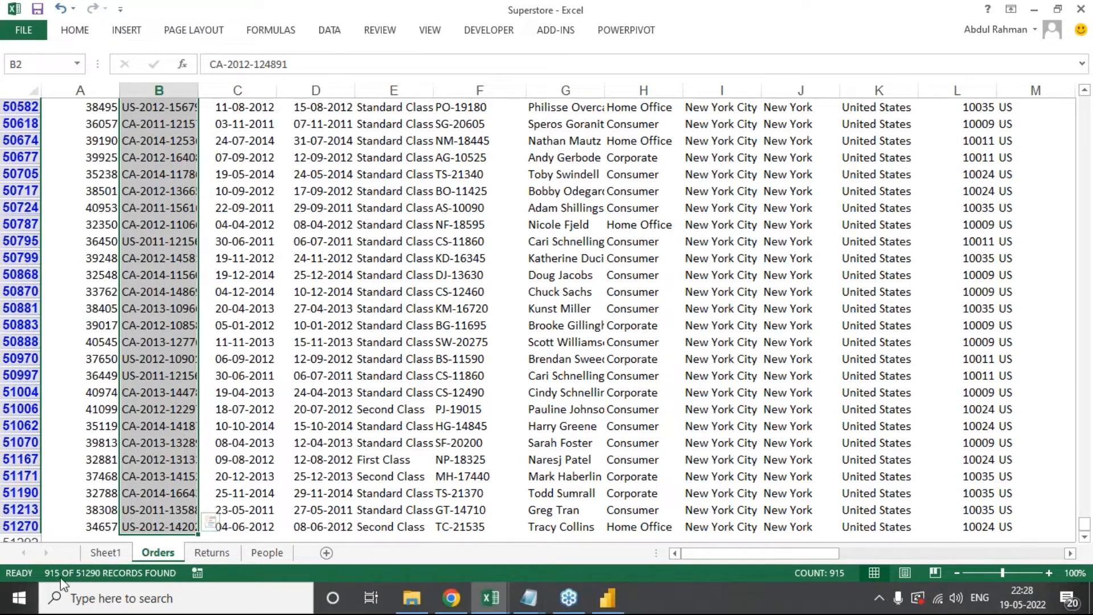
{"action": "key", "text": "alt+Tab"}
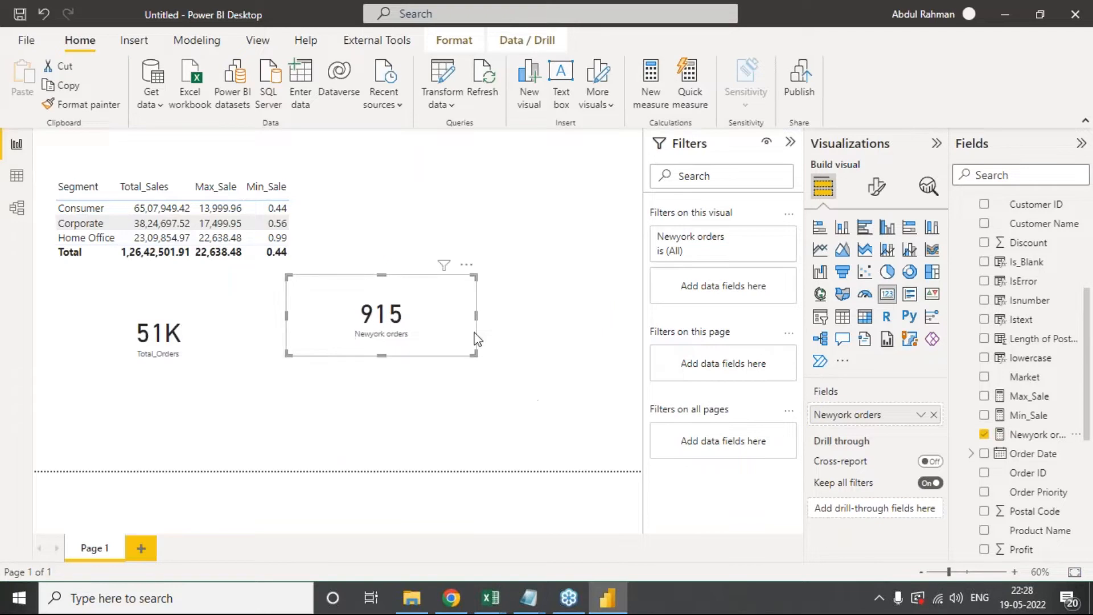
Step: Clear the Newyork orders measure's expression and start it again with the COUNTX function
{"action": "left_click", "coordinate": [1025, 436]}
{"action": "left_click_drag", "start_coordinate": [564, 141], "coordinate": [203, 143]}
{"action": "key", "text": "BackSpace"}
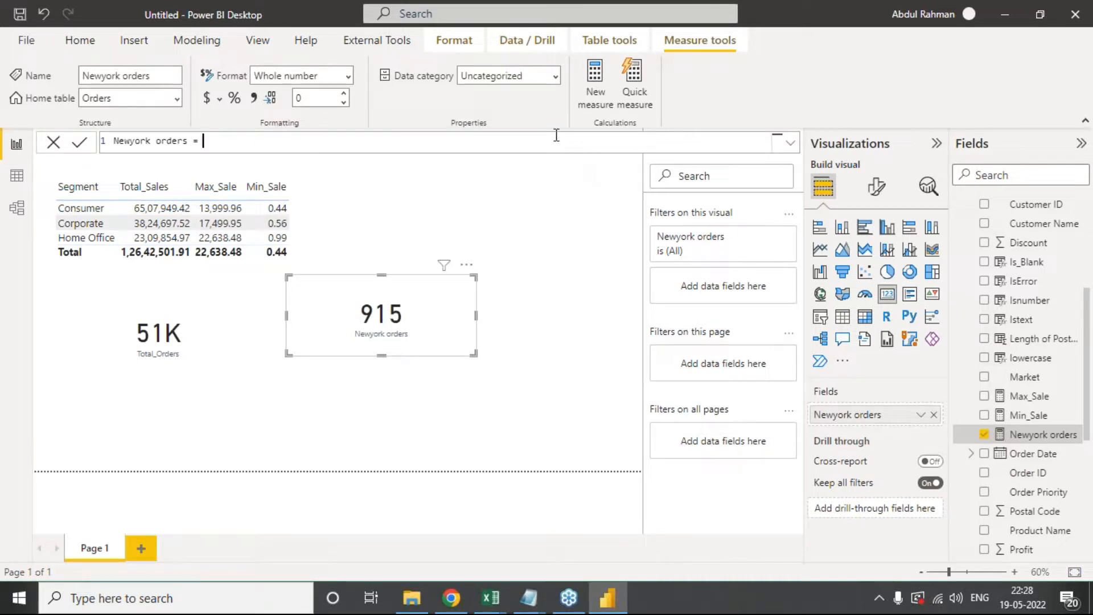
{"action": "type", "text": "count"}
{"action": "key", "text": "Down"}
{"action": "key", "text": "Down"}
{"action": "key", "text": "Down"}
{"action": "key", "text": "Down"}
{"action": "key", "text": "Down"}
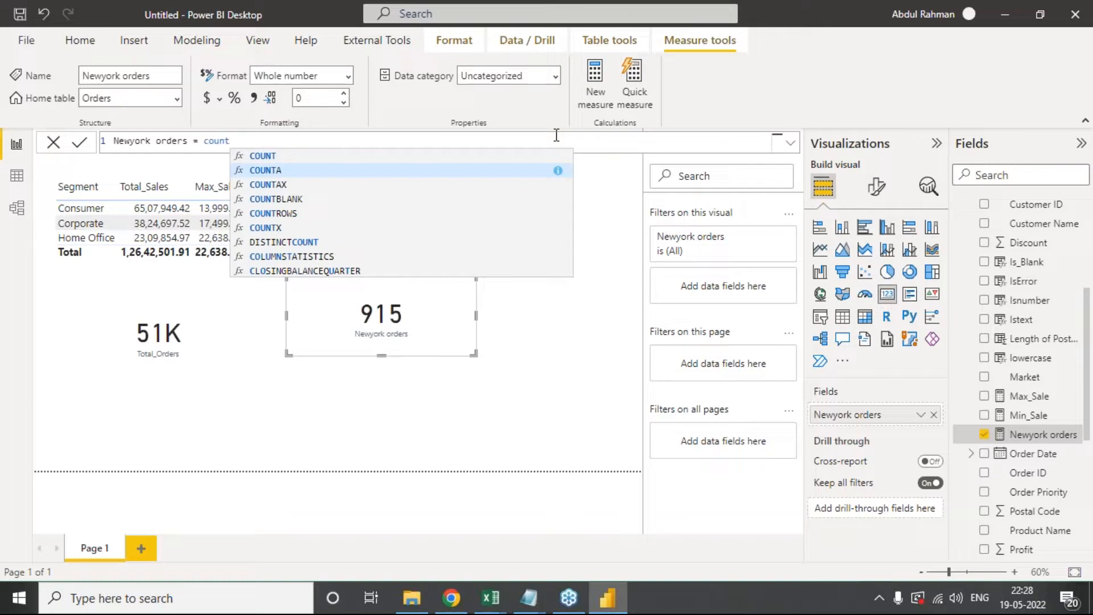
{"action": "key", "text": "Tab"}
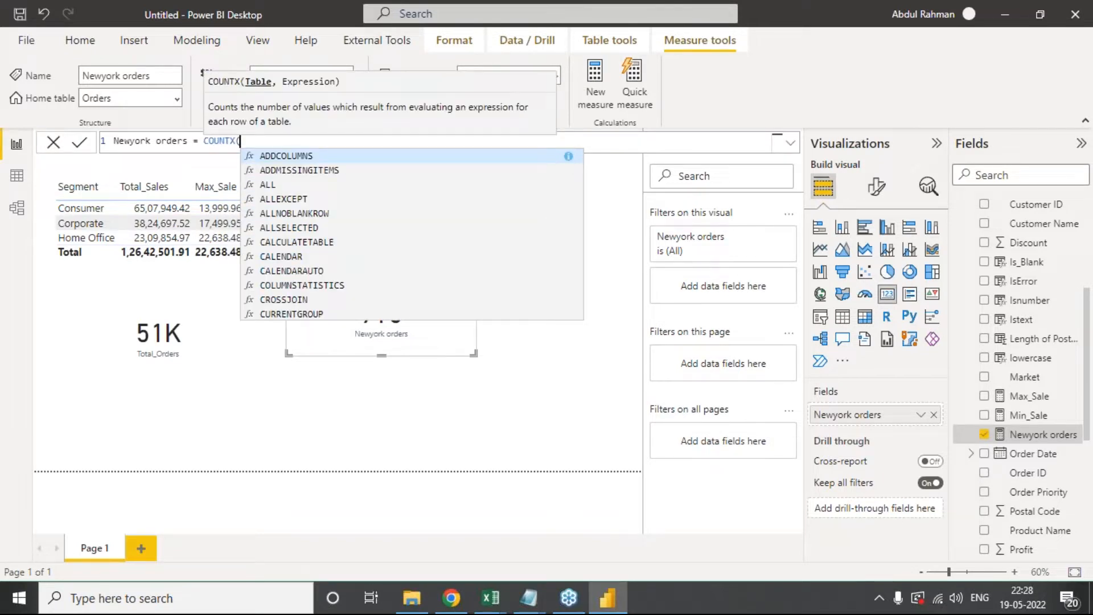
Step: Complete COUNTX with the unfiltered Orders table and Orders[Order ID] as its expression, and commit the measure
{"action": "type", "text": "Orders"}
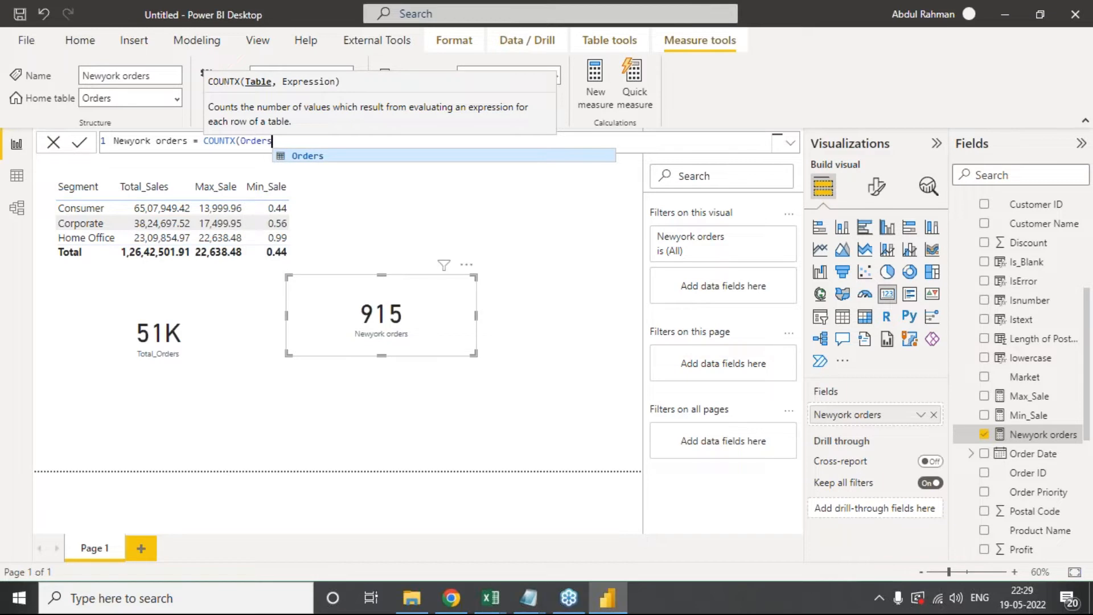
{"action": "type", "text": ",order"}
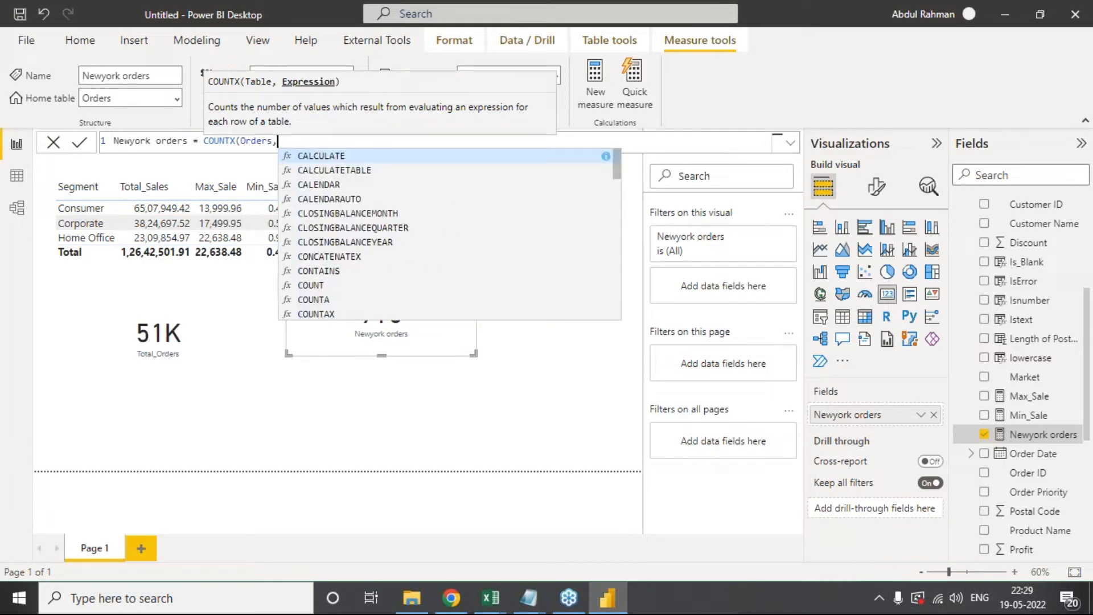
{"action": "key", "text": "Down"}
{"action": "key", "text": "Down"}
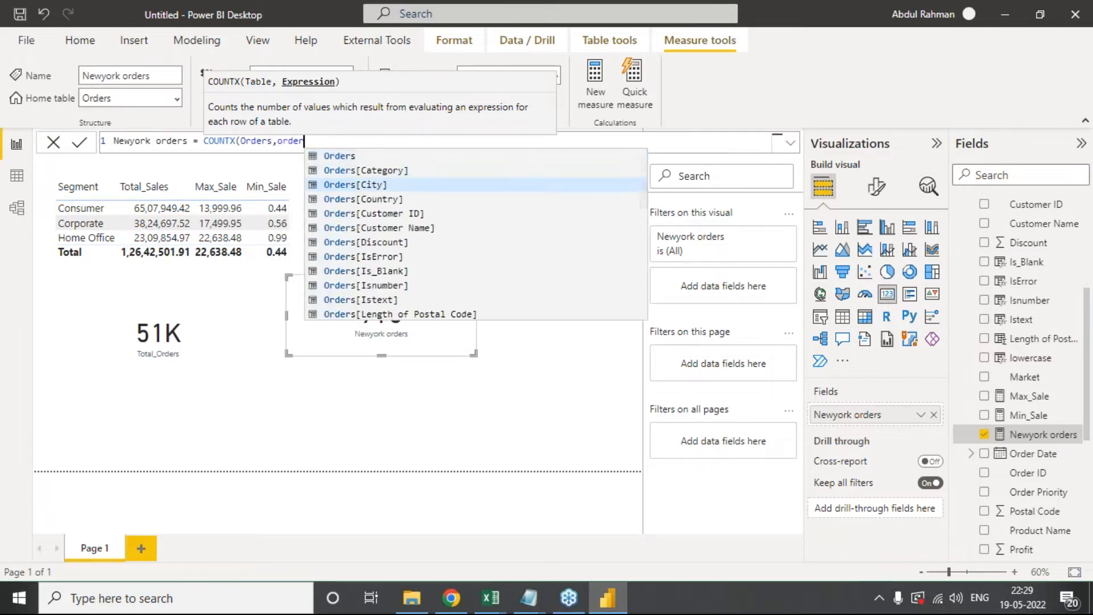
{"action": "type", "text": "s[Discount]"}
{"action": "key", "text": "Tab"}
{"action": "key", "text": "BackSpace"}
{"action": "key", "text": "BackSpace"}
{"action": "key", "text": "BackSpace"}
{"action": "key", "text": "BackSpace"}
{"action": "key", "text": "BackSpace"}
{"action": "key", "text": "BackSpace"}
{"action": "key", "text": "BackSpace"}
{"action": "key", "text": "BackSpace"}
{"action": "key", "text": "BackSpace"}
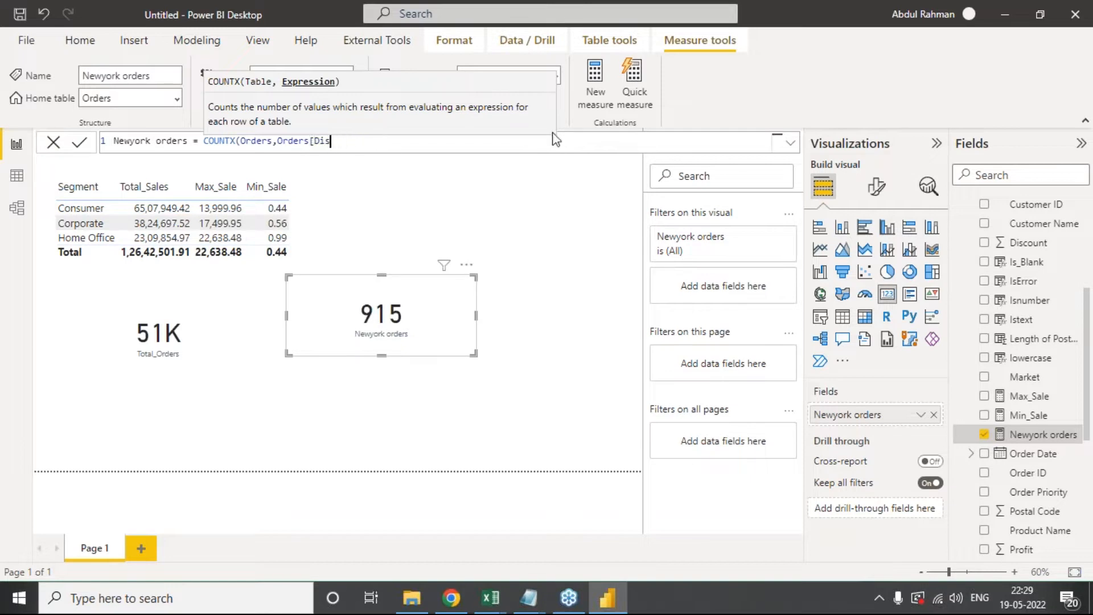
{"action": "type", "text": "i"}
{"action": "key", "text": "Down"}
{"action": "key", "text": "Down"}
{"action": "key", "text": "Down"}
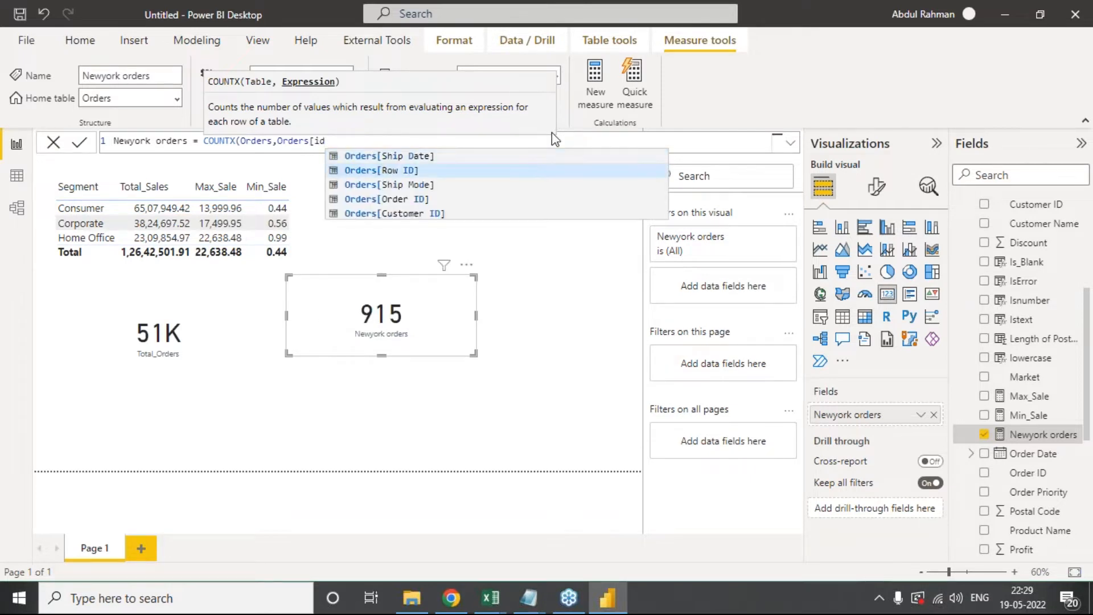
{"action": "key", "text": "Tab"}
{"action": "type", "text": ")"}
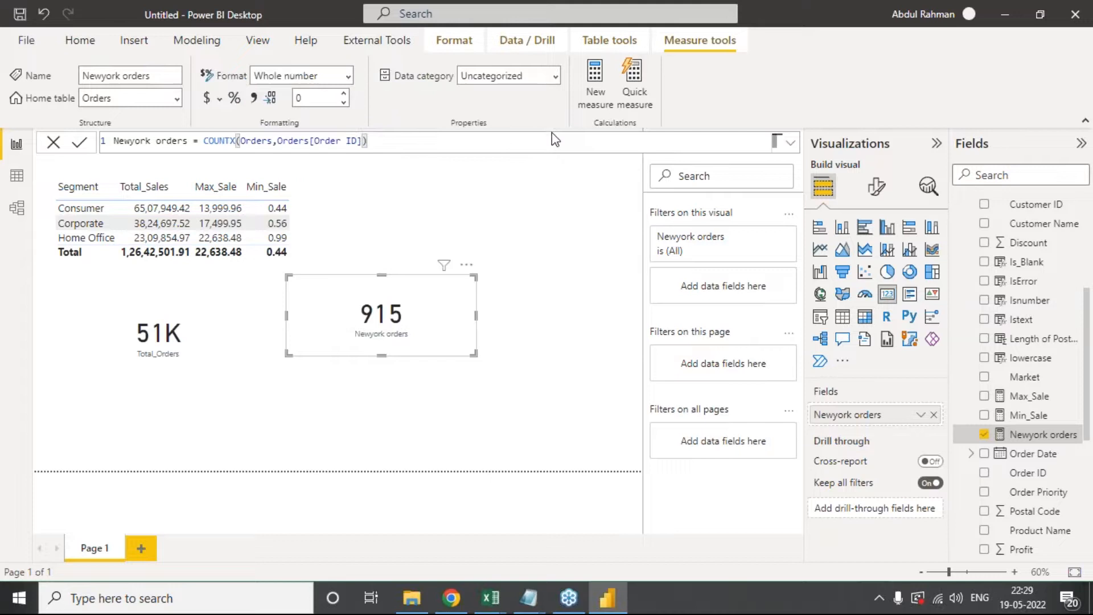
{"action": "left_click", "coordinate": [81, 145]}
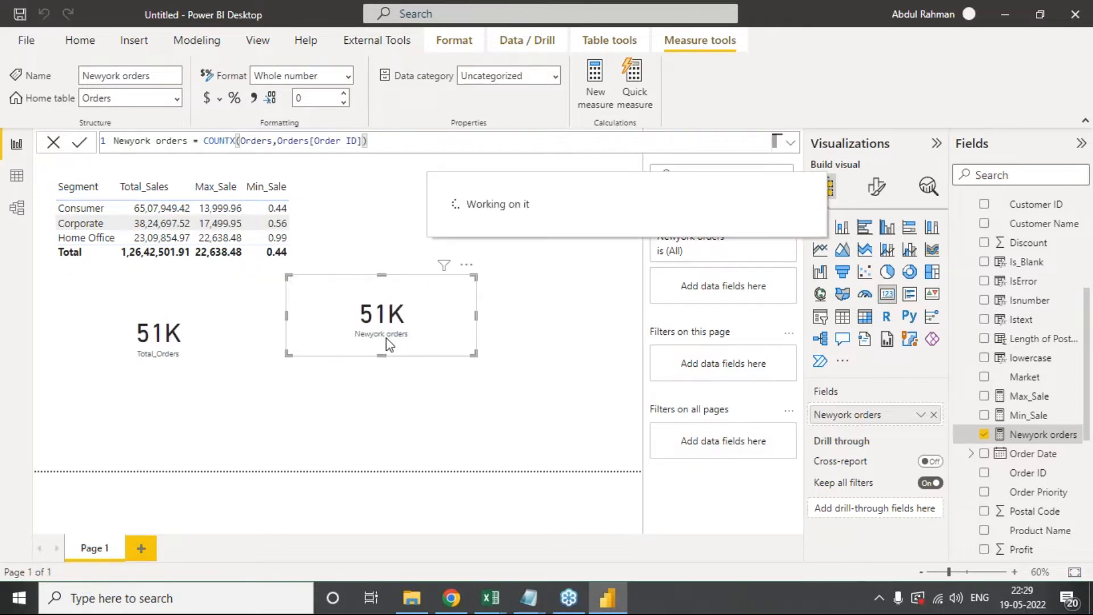
Step: Replace the arguments of COUNTX in the Newyork orders measure with a nested FILTER function
{"action": "double_click", "coordinate": [266, 142]}
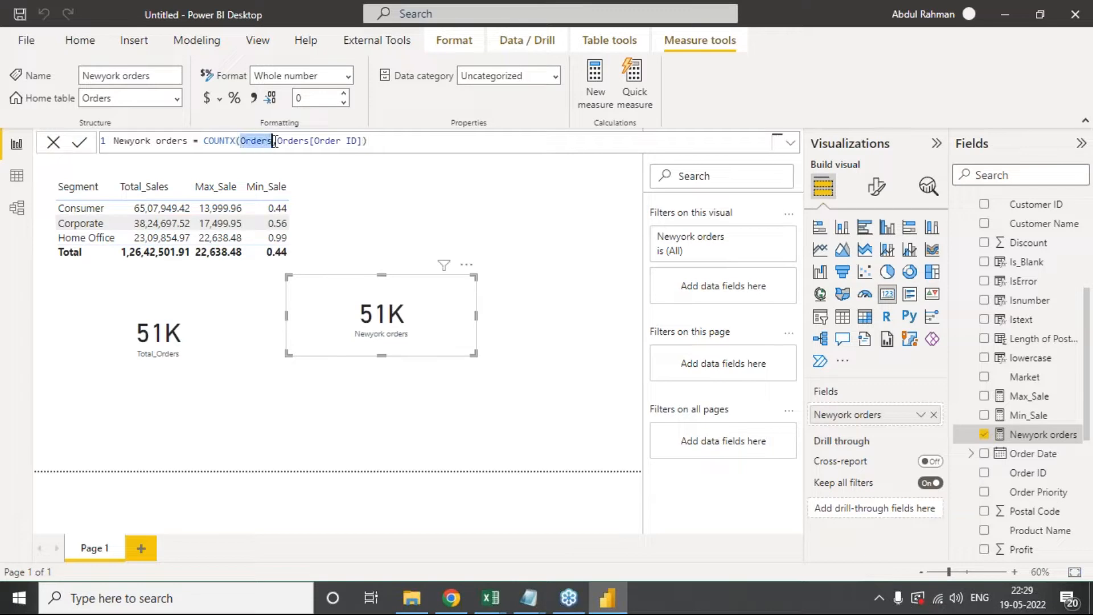
{"action": "left_click_drag", "start_coordinate": [368, 142], "coordinate": [244, 136]}
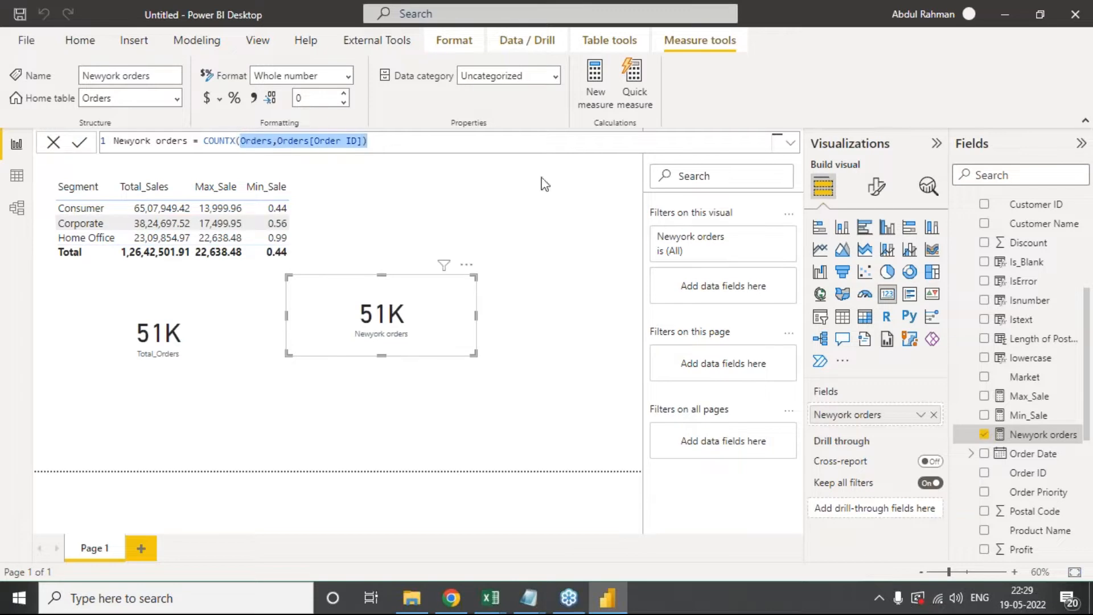
{"action": "key", "text": "BackSpace"}
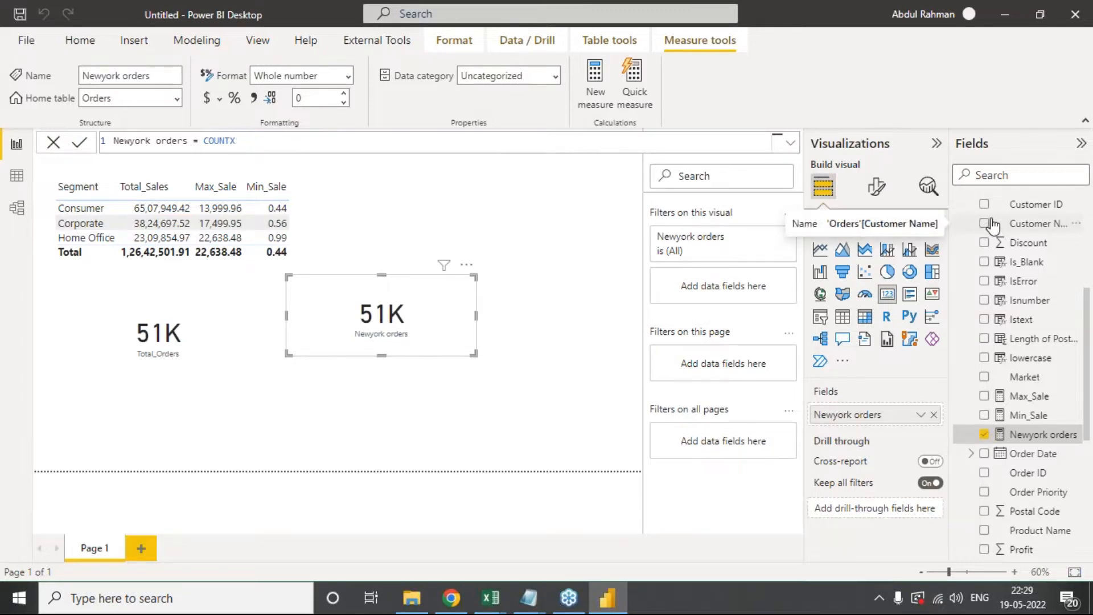
{"action": "type", "text": "("}
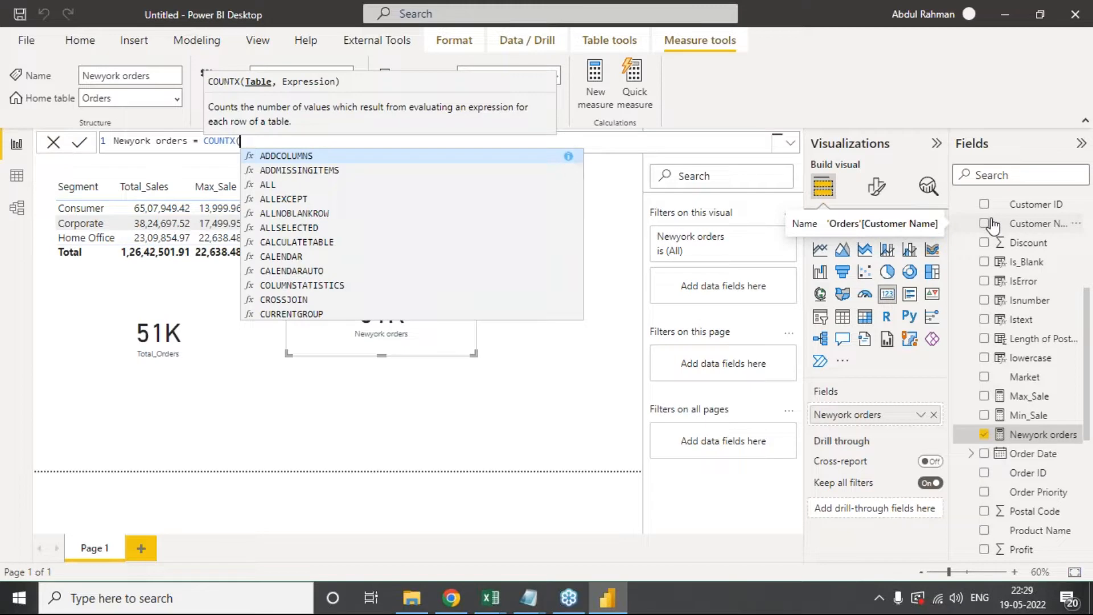
{"action": "type", "text": "fil"}
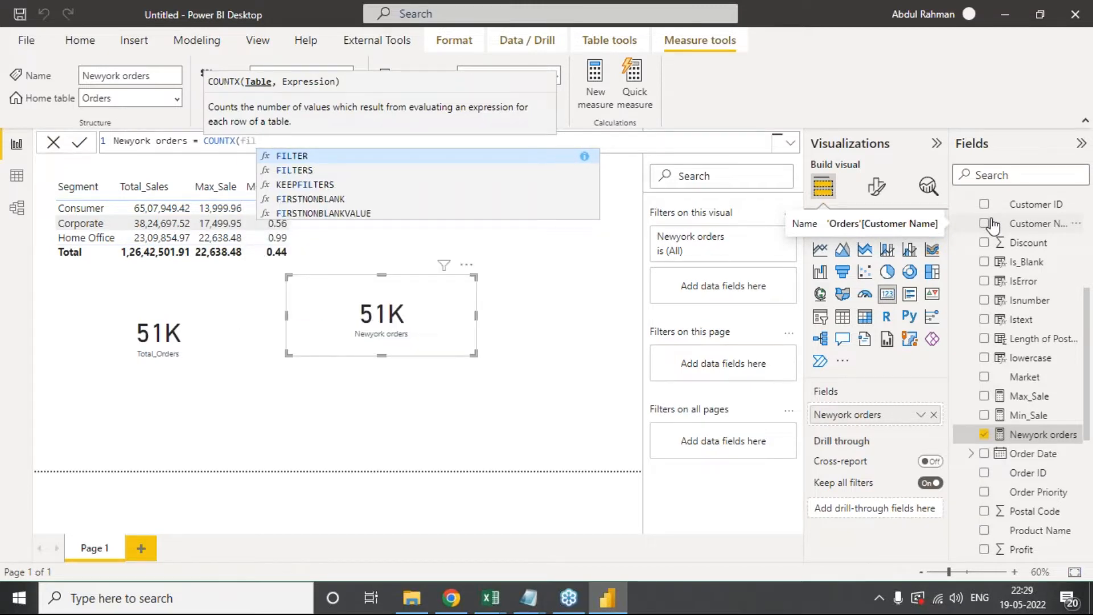
{"action": "key", "text": "Tab"}
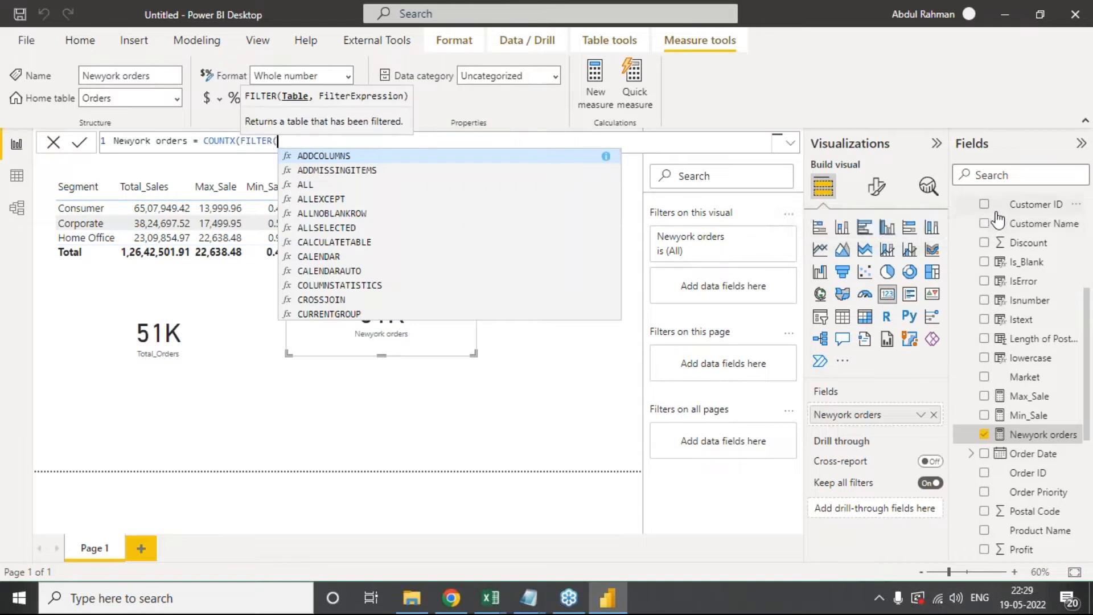
Step: Complete the FILTER function with the Orders table and the condition Orders[City]="New York City"
{"action": "type", "text": "order"}
{"action": "key", "text": "Tab"}
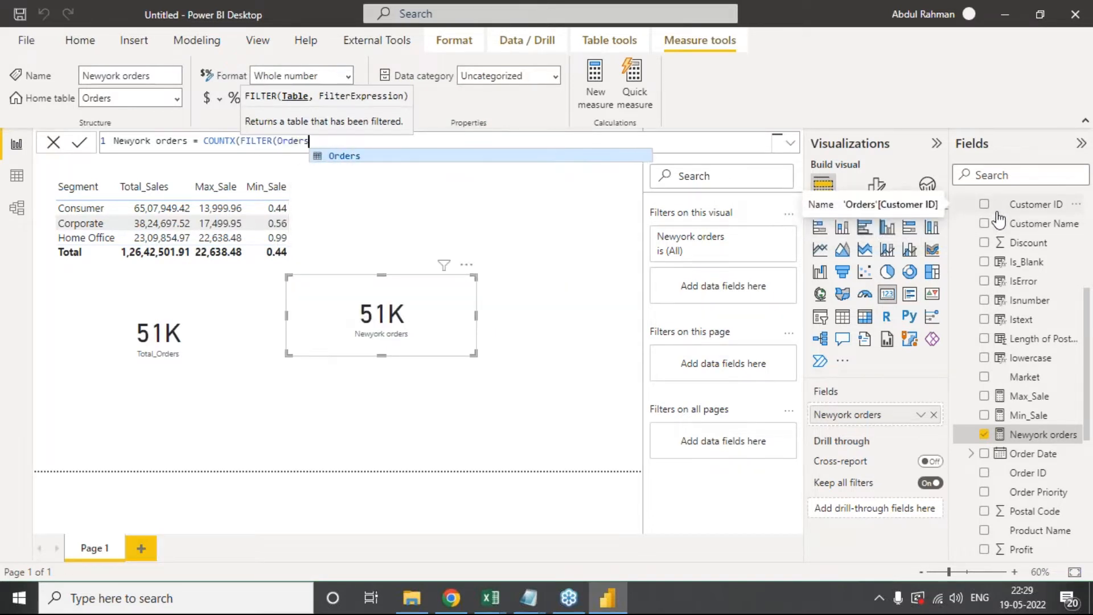
{"action": "type", "text": ","}
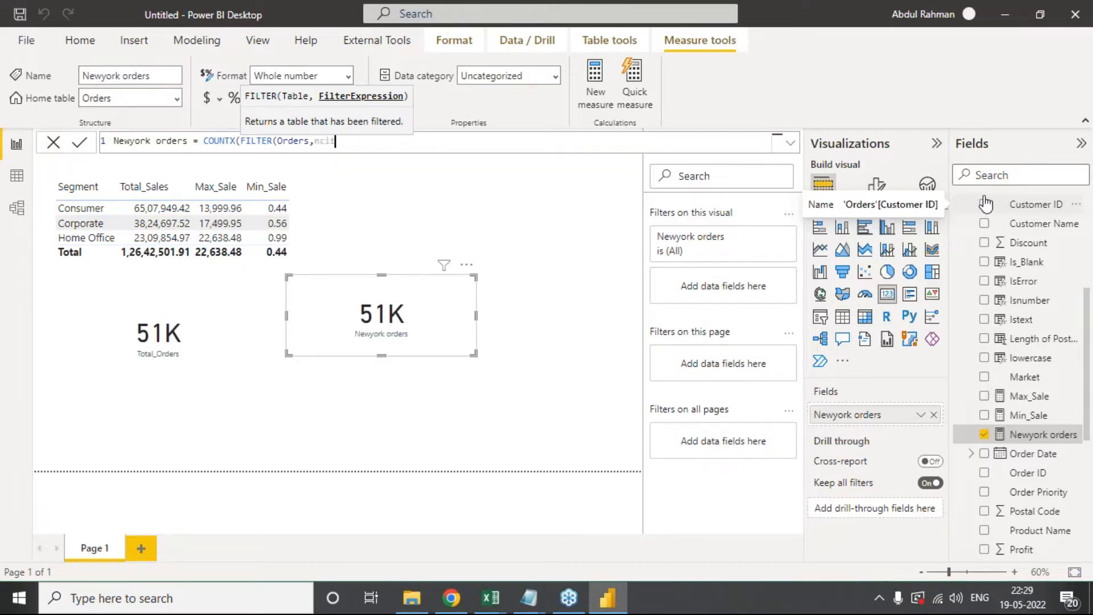
{"action": "type", "text": "city"}
{"action": "key", "text": "Tab"}
{"action": "type", "text": "=\"New York City"}
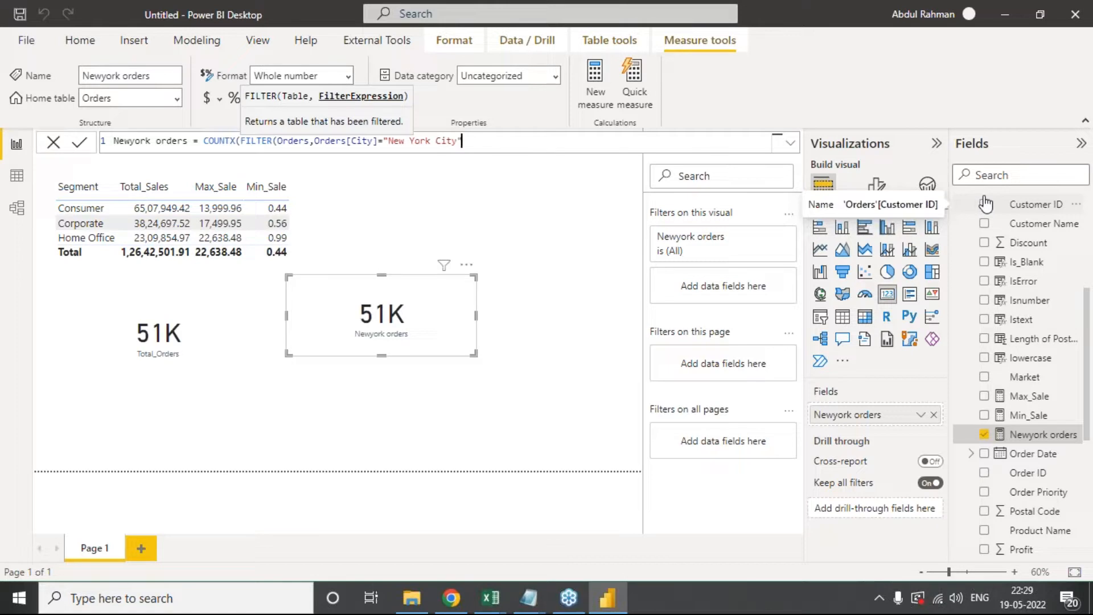
{"action": "type", "text": "\")"}
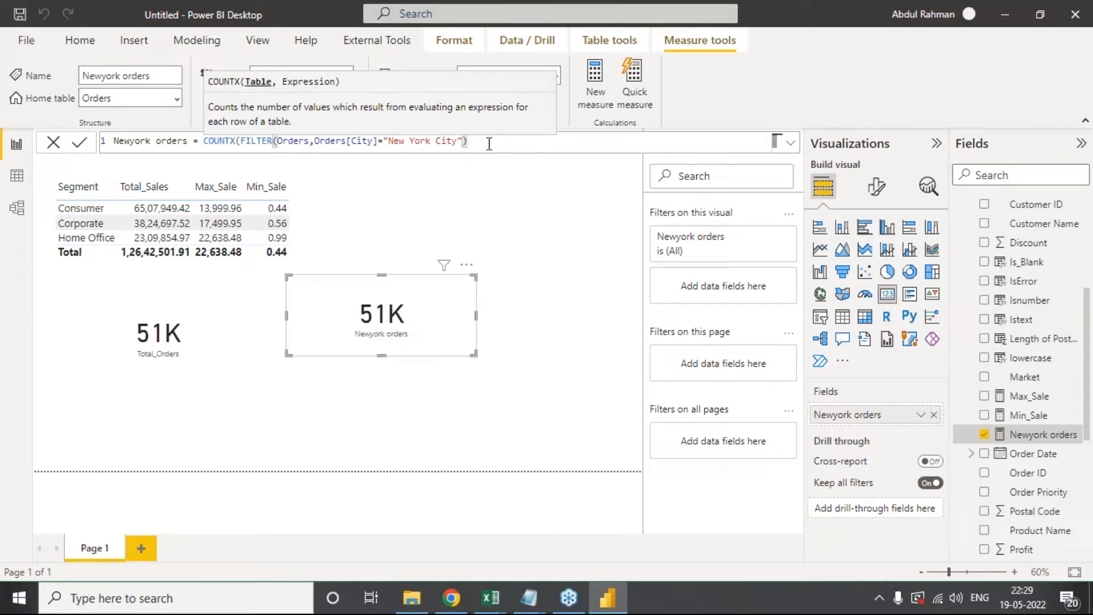
Step: Add Orders[Order ID] as the COUNTX expression after the FILTER argument and commit the measure
{"action": "type", "text": ","}
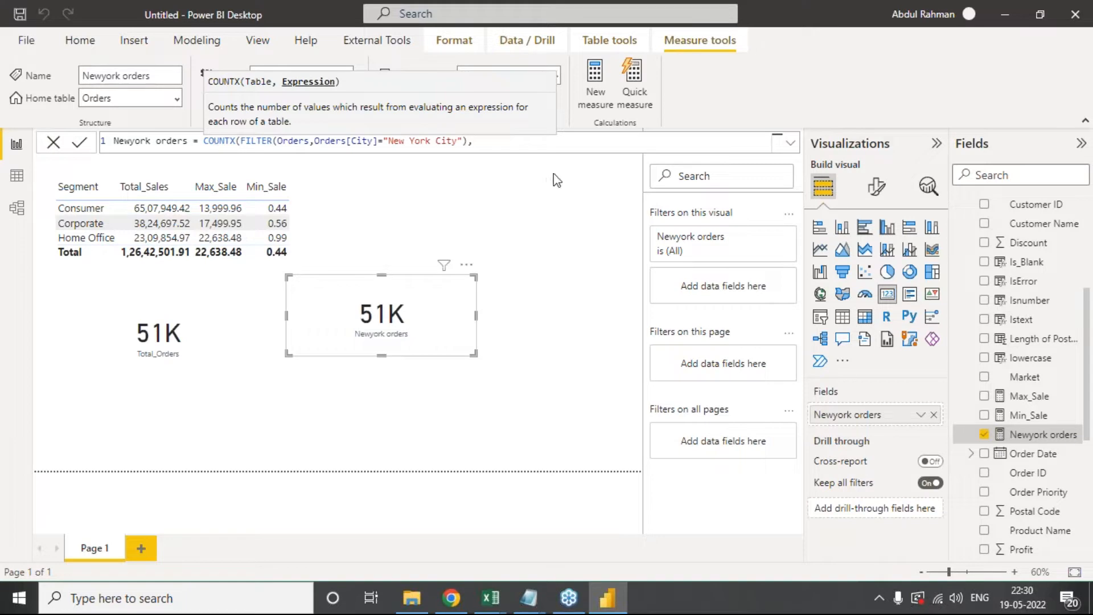
{"action": "type", "text": "order"}
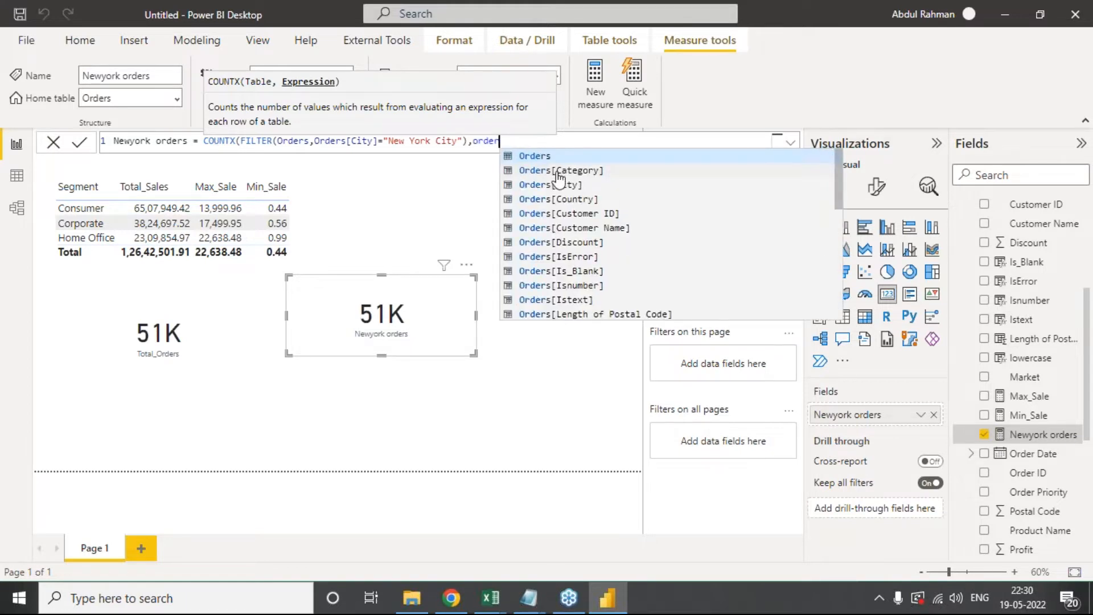
{"action": "key", "text": "Down"}
{"action": "key", "text": "Down"}
{"action": "key", "text": "Down"}
{"action": "key", "text": "Down"}
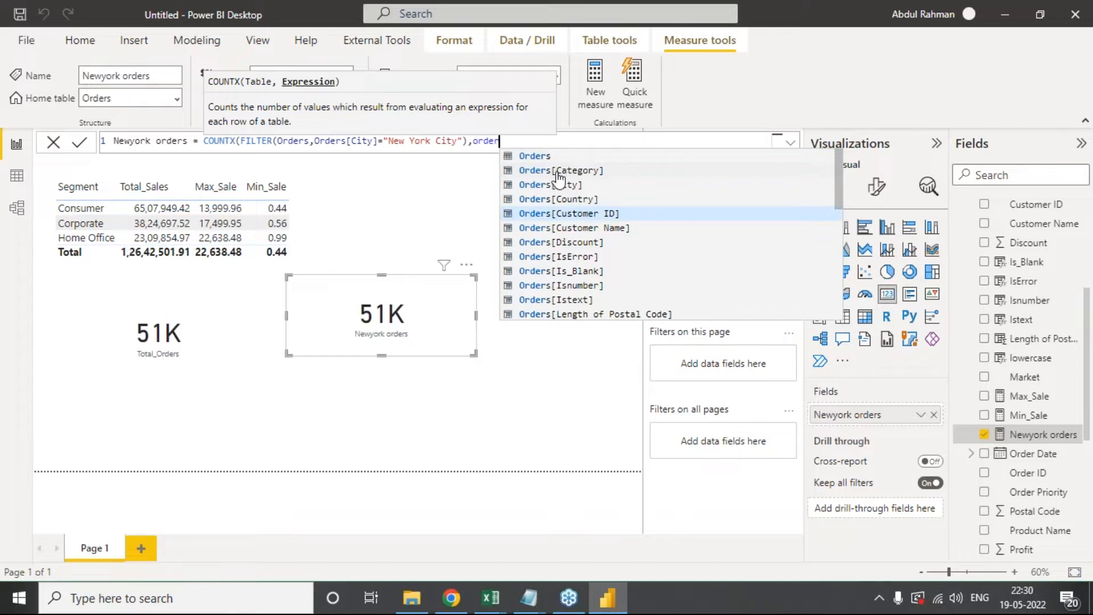
{"action": "type", "text": "id"}
{"action": "left_click", "coordinate": [558, 171]}
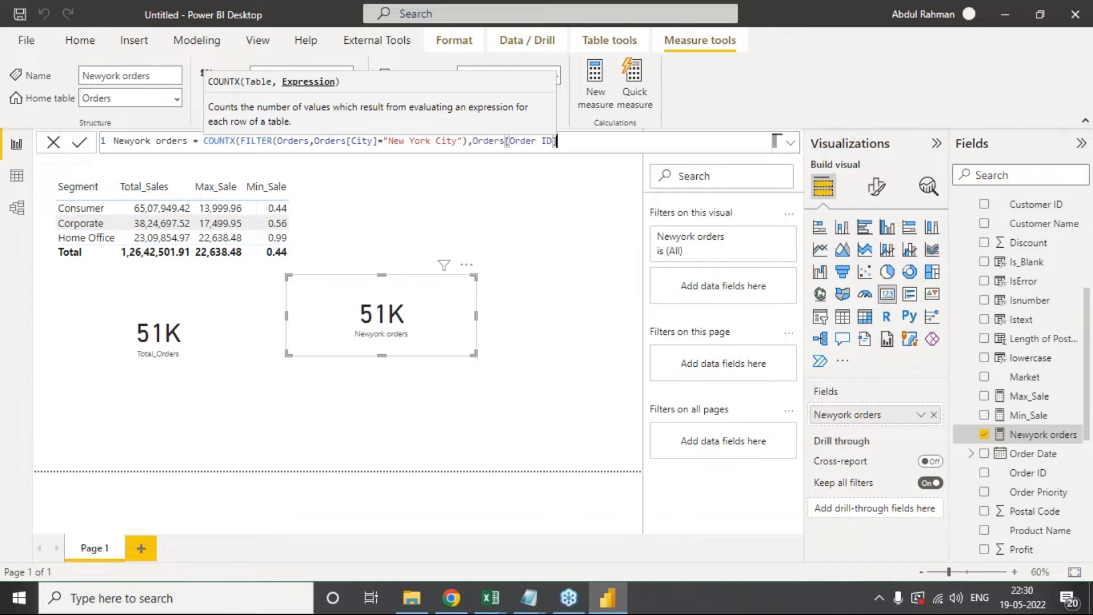
{"action": "type", "text": ")"}
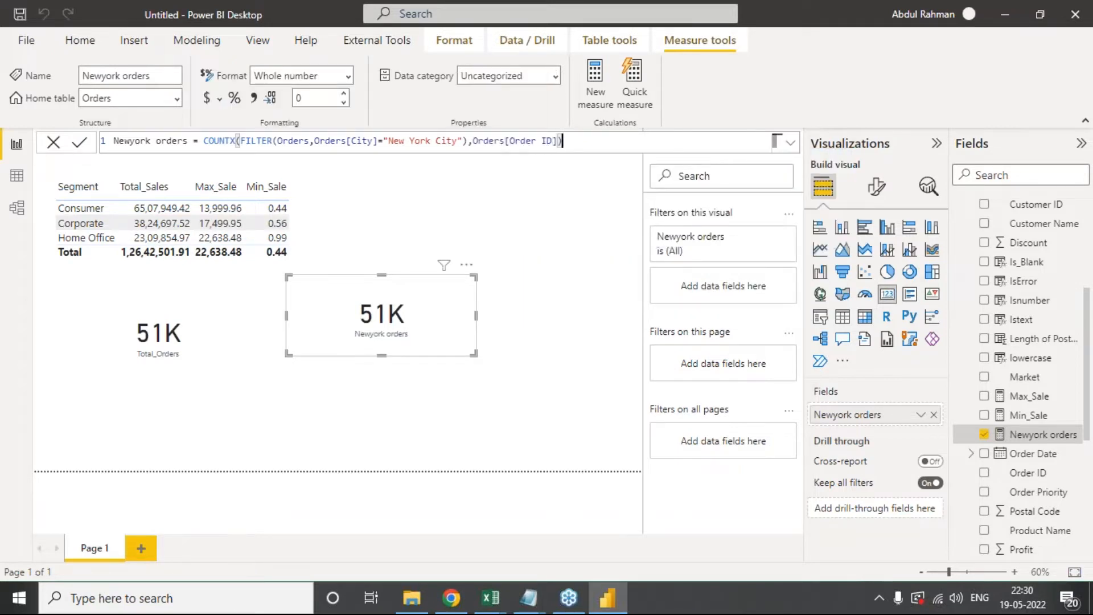
{"action": "left_click", "coordinate": [84, 142]}
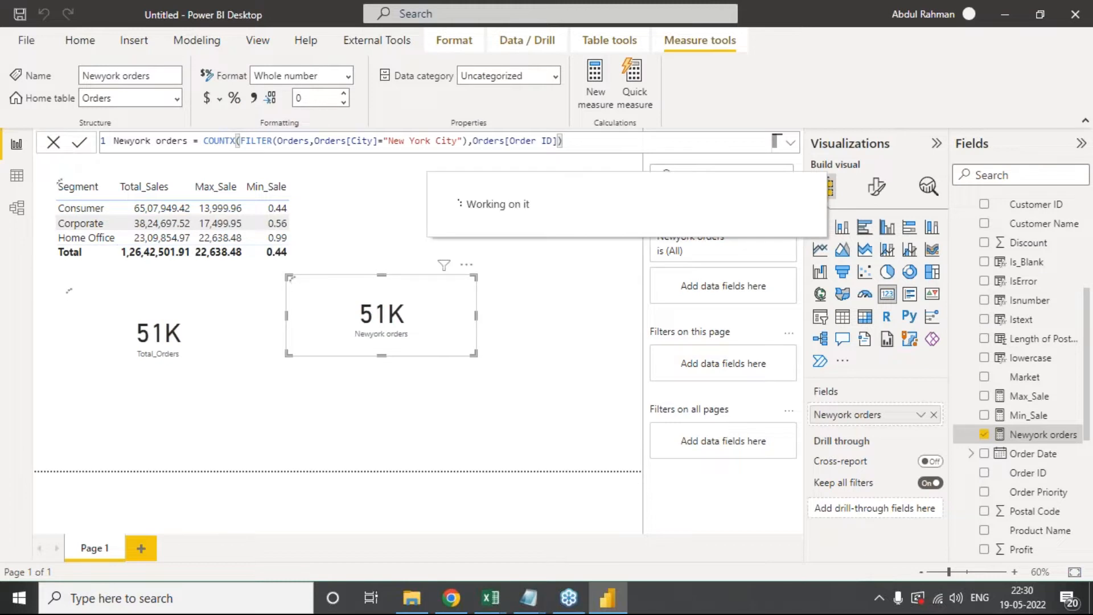
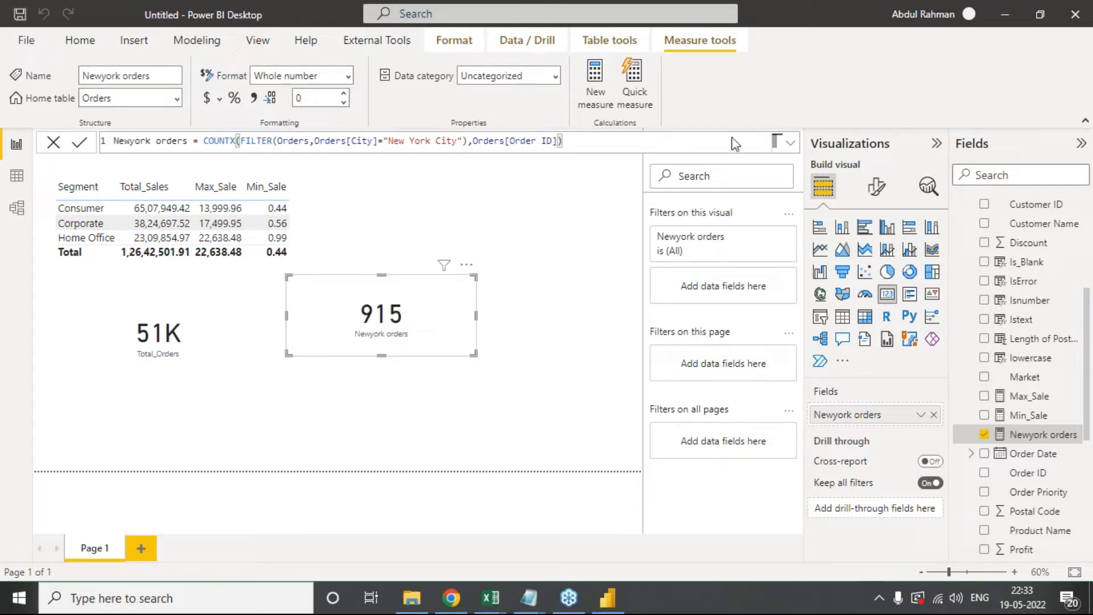
Step: Switch to the untitled Notepad notes and add "count()" below the "HOW MANY ORDER PLACED ?" question, followed by a blank line
{"action": "mouse_move", "coordinate": [529, 598]}
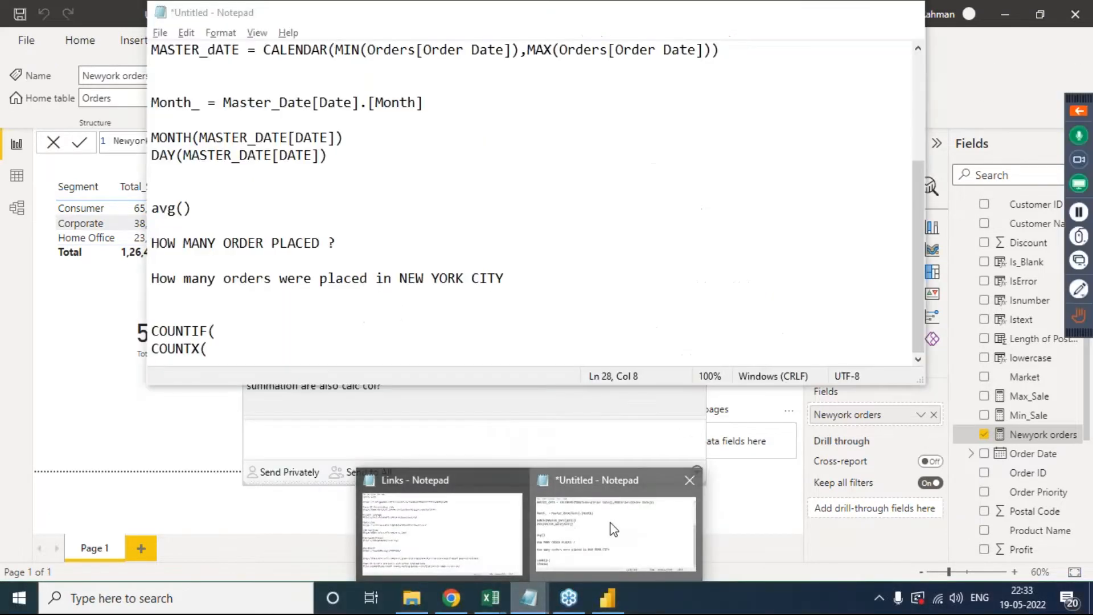
{"action": "left_click", "coordinate": [613, 530]}
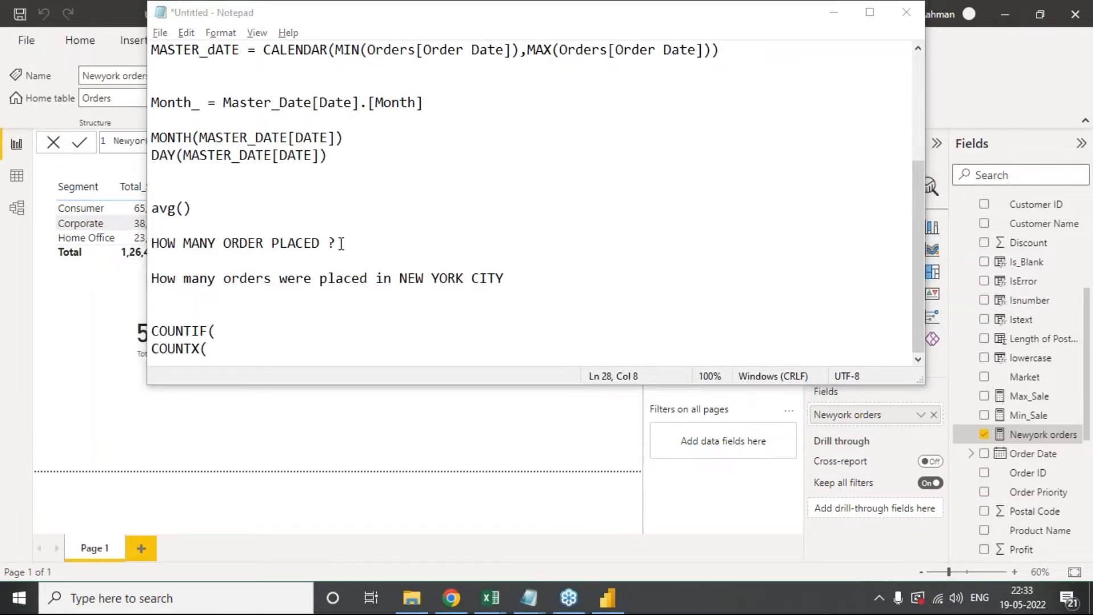
{"action": "left_click", "coordinate": [161, 258]}
{"action": "left_click_drag", "start_coordinate": [161, 257], "coordinate": [146, 250]}
{"action": "left_click", "coordinate": [154, 257]}
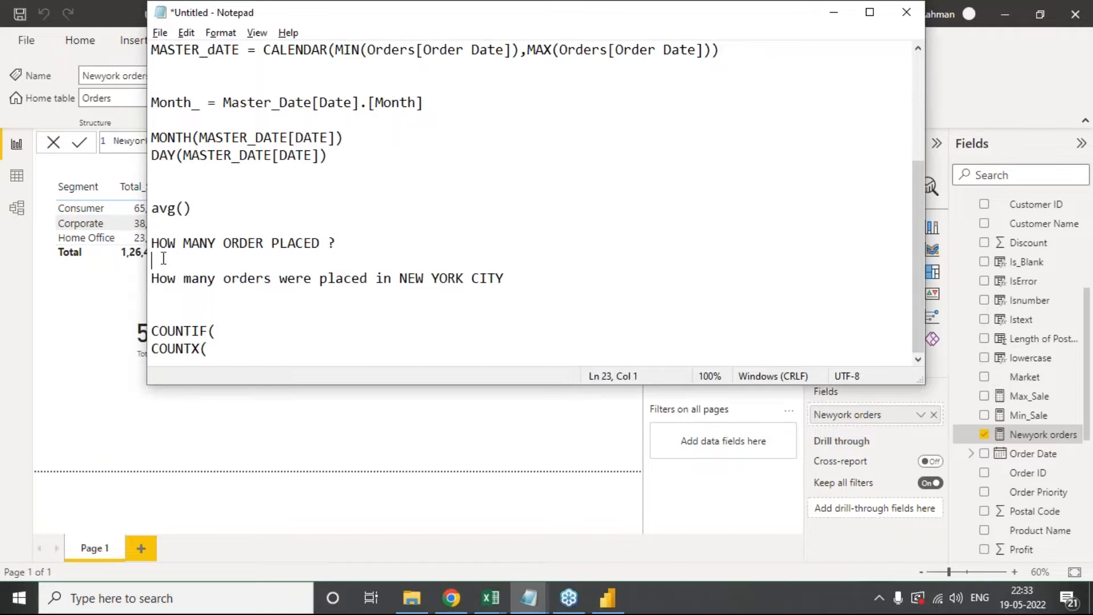
{"action": "key", "text": "Return"}
{"action": "type", "text": "count"}
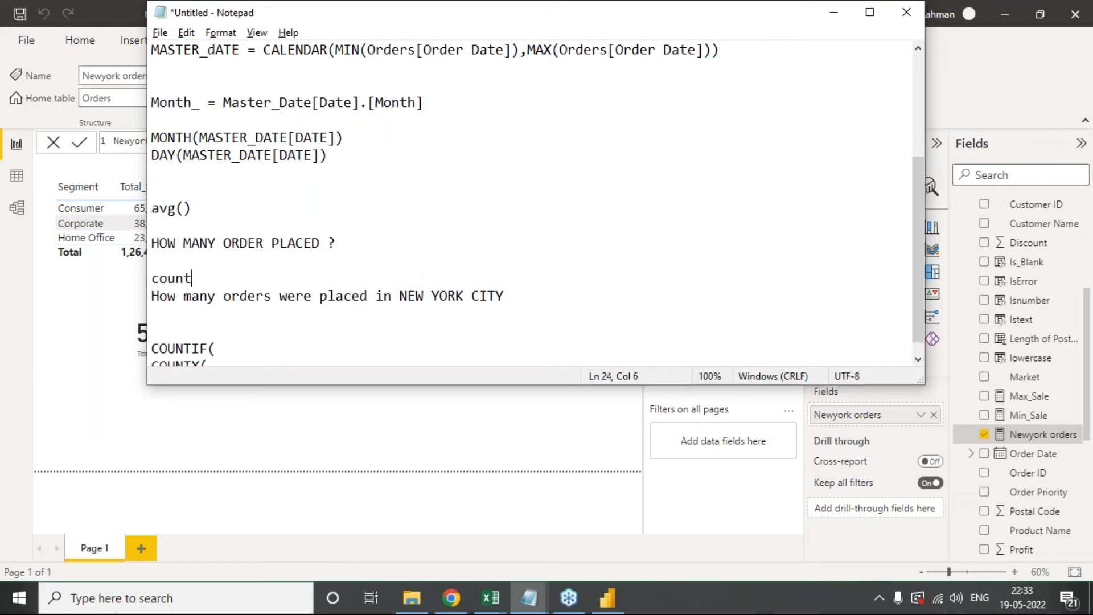
{"action": "type", "text": "()"}
{"action": "left_click", "coordinate": [269, 263]}
{"action": "left_click", "coordinate": [267, 278]}
{"action": "key", "text": "Return"}
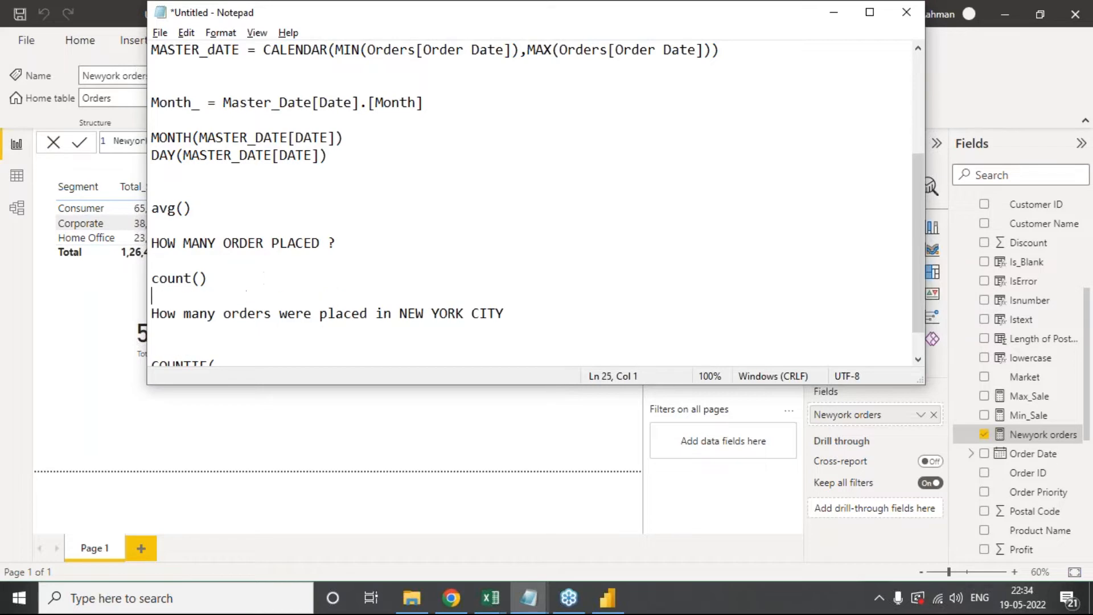
Step: Highlight NEW YORK CITY in the second question and the COUNTX( line in turn to review them
{"action": "scroll", "coordinate": [270, 296], "scroll_direction": "down", "scroll_amount": 1}
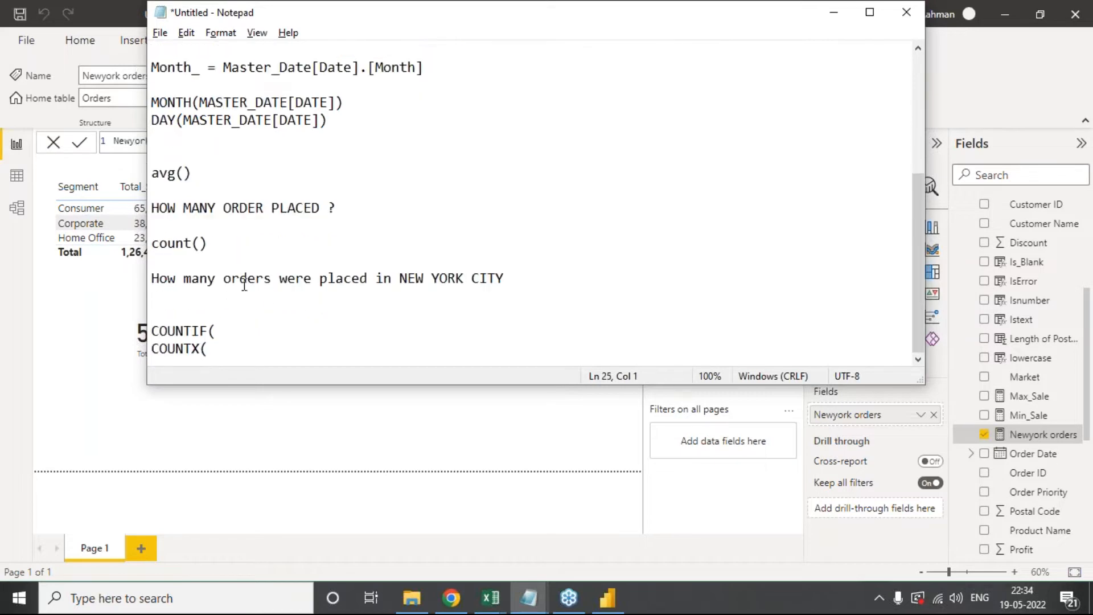
{"action": "left_click", "coordinate": [524, 278]}
{"action": "left_click_drag", "start_coordinate": [524, 278], "coordinate": [408, 279]}
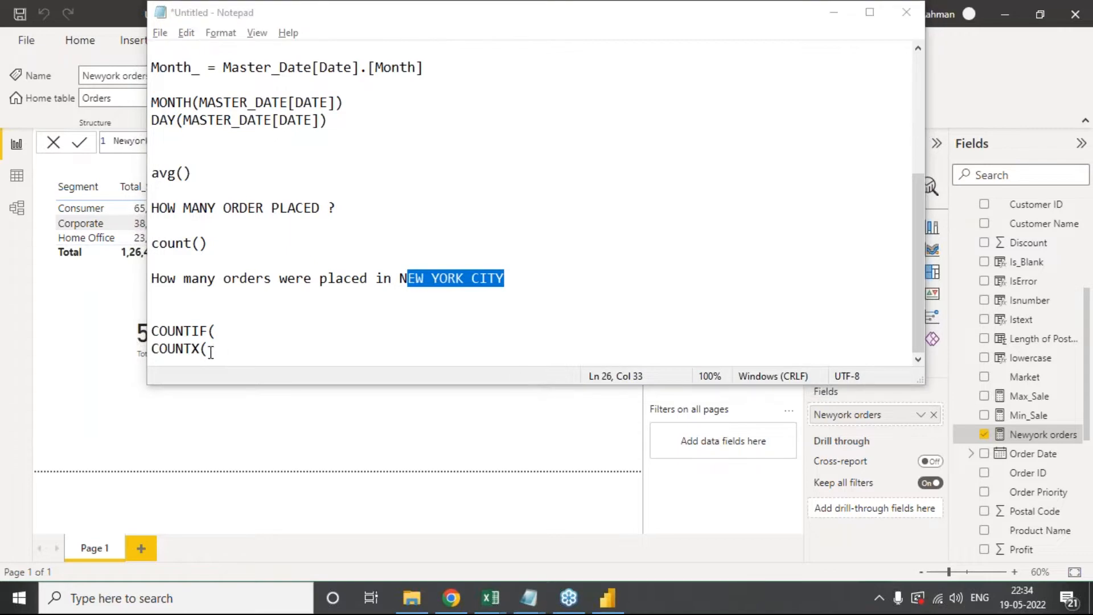
{"action": "left_click_drag", "start_coordinate": [216, 349], "coordinate": [154, 350]}
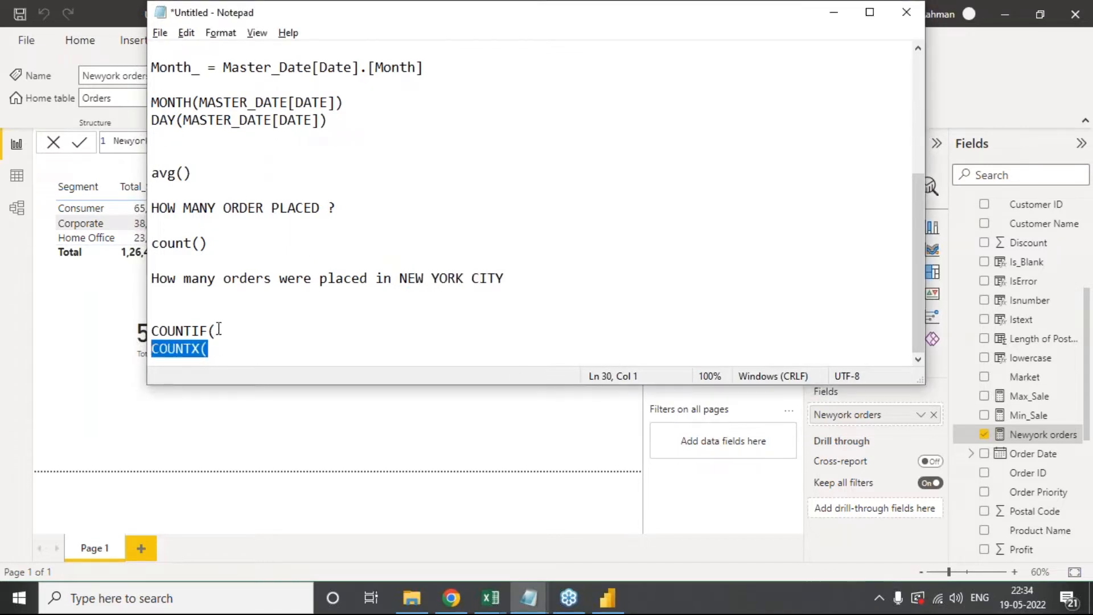
Step: Highlight the COUNTIF( and COUNTX( lines in the notes in turn to compare the two function names
{"action": "left_click_drag", "start_coordinate": [218, 330], "coordinate": [150, 333]}
{"action": "left_click_drag", "start_coordinate": [214, 349], "coordinate": [157, 359]}
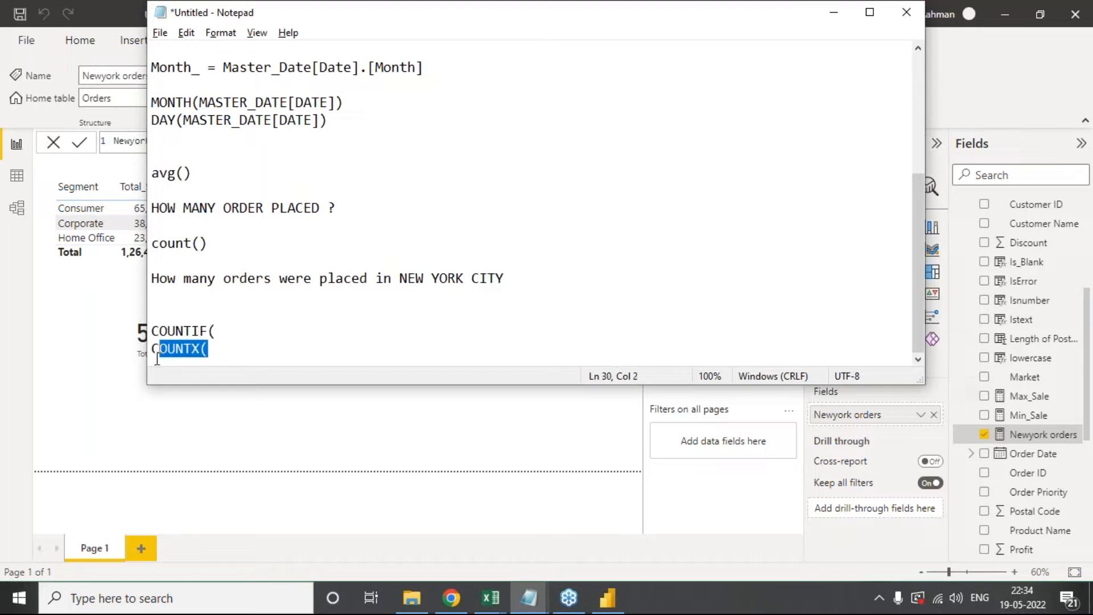
{"action": "left_click", "coordinate": [199, 349]}
{"action": "left_click_drag", "start_coordinate": [199, 349], "coordinate": [191, 348]}
Step: Switch to Power BI and replace the whole expression of the Newyork orders measure with a fresh COUNTX( call
{"action": "key", "text": "alt+Tab"}
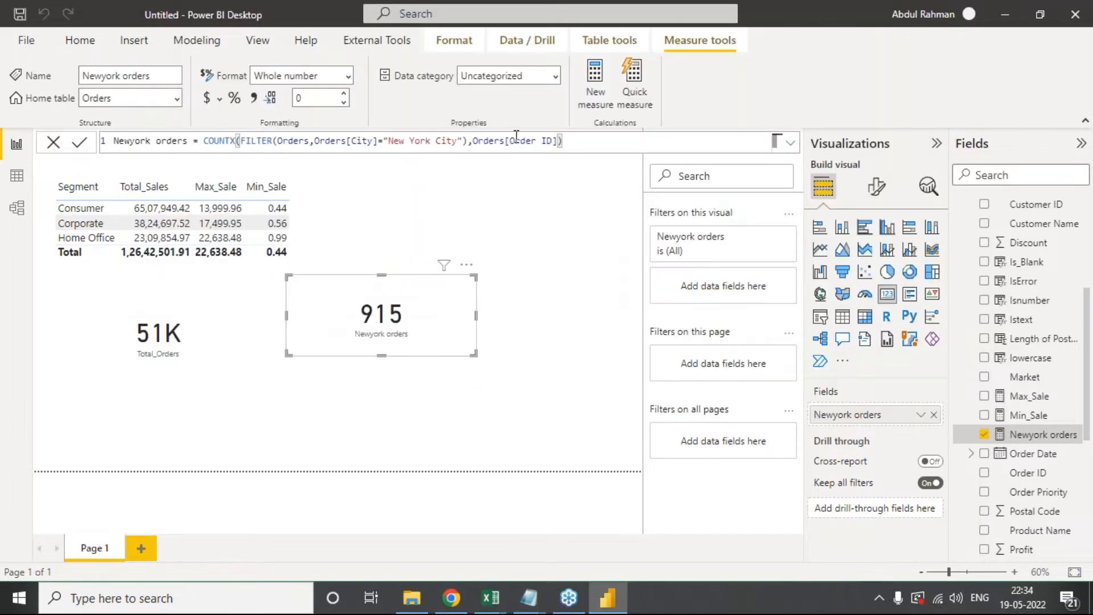
{"action": "left_click_drag", "start_coordinate": [564, 141], "coordinate": [113, 140]}
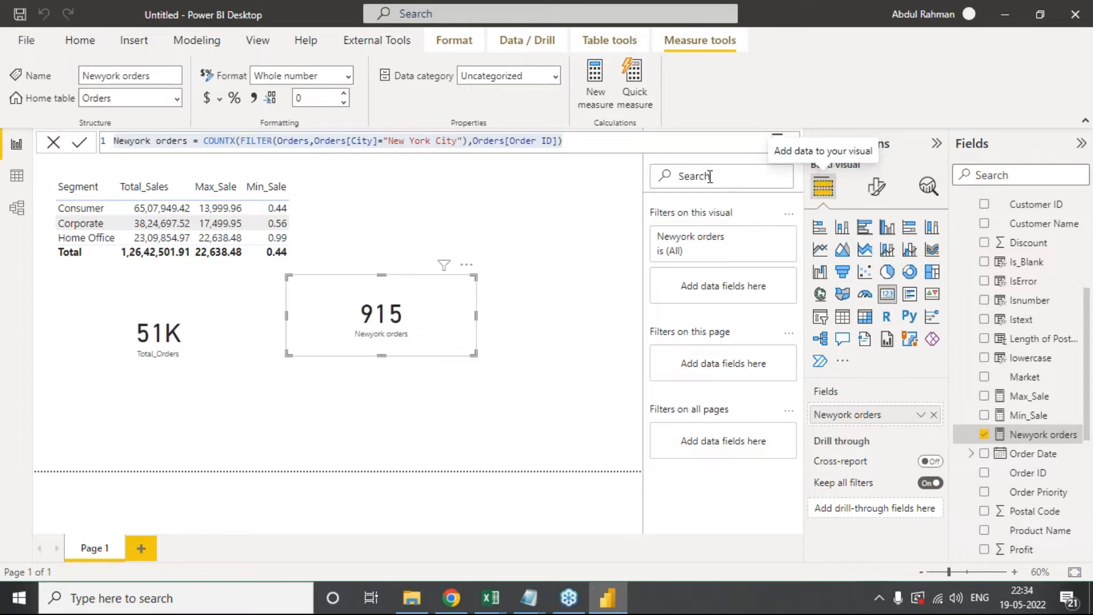
{"action": "left_click", "coordinate": [551, 142]}
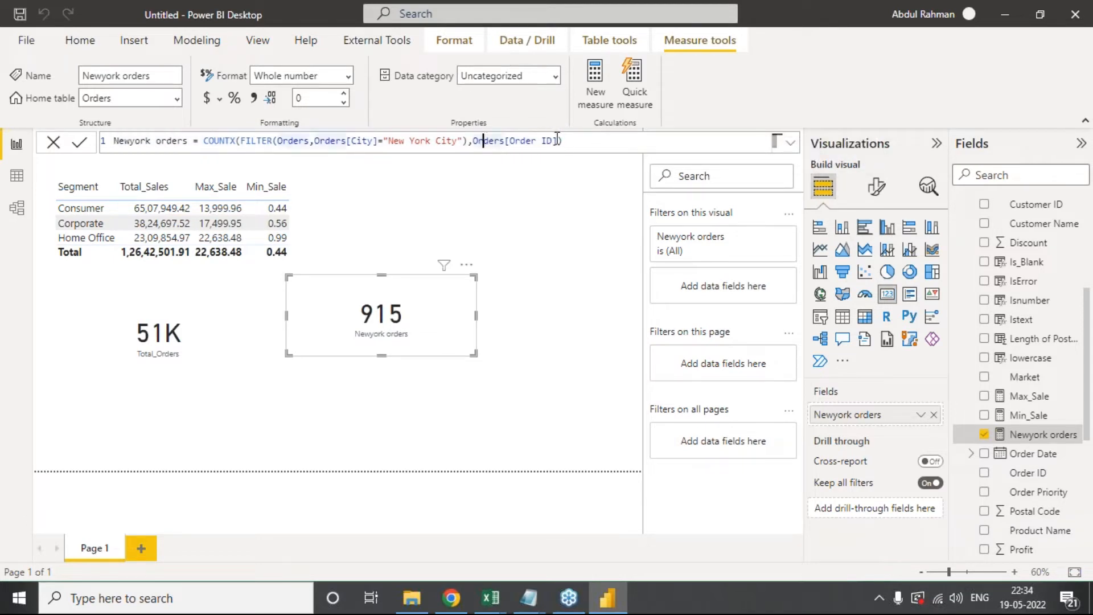
{"action": "left_click_drag", "start_coordinate": [563, 142], "coordinate": [208, 141]}
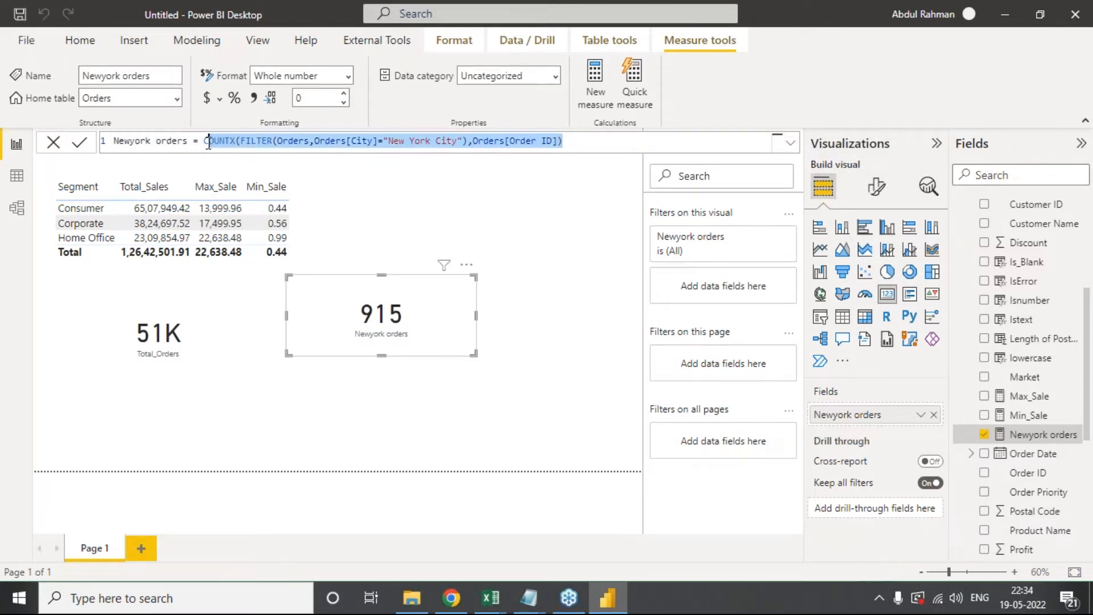
{"action": "key", "text": "BackSpace"}
{"action": "key", "text": "BackSpace"}
{"action": "type", "text": "countx("}
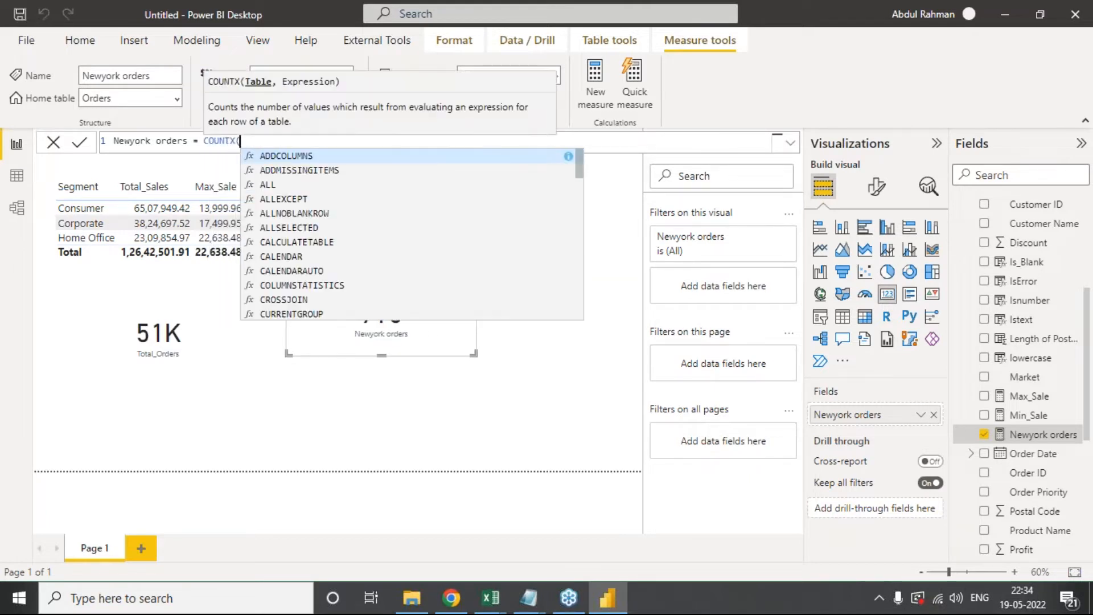
Step: Give COUNTX the unfiltered Orders table and Orders[Order ID] as its expression, and close the formula
{"action": "type", "text": "Orders"}
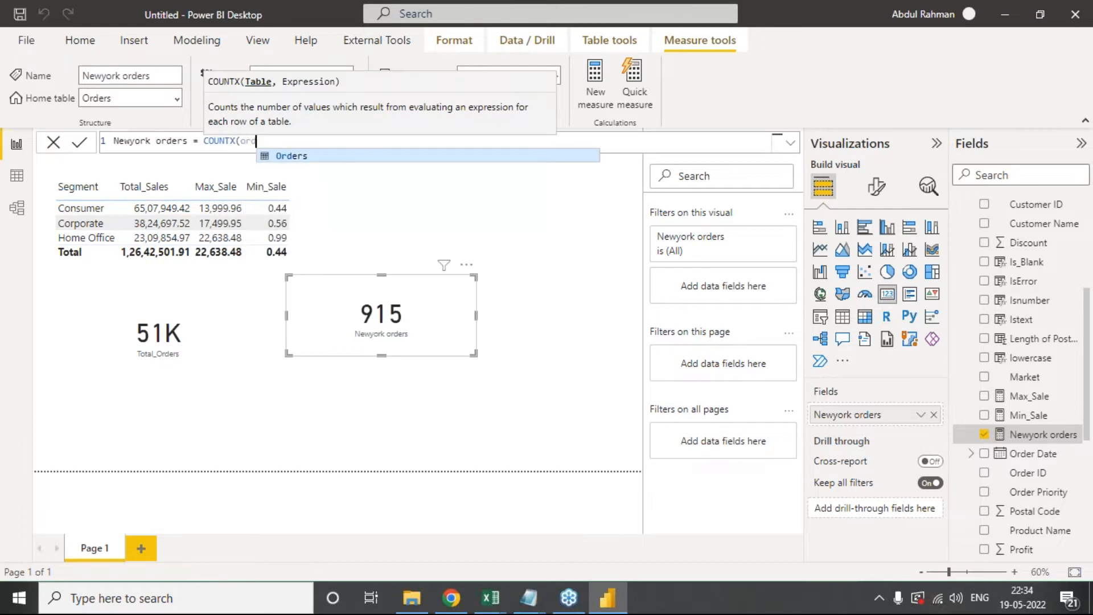
{"action": "type", "text": ","}
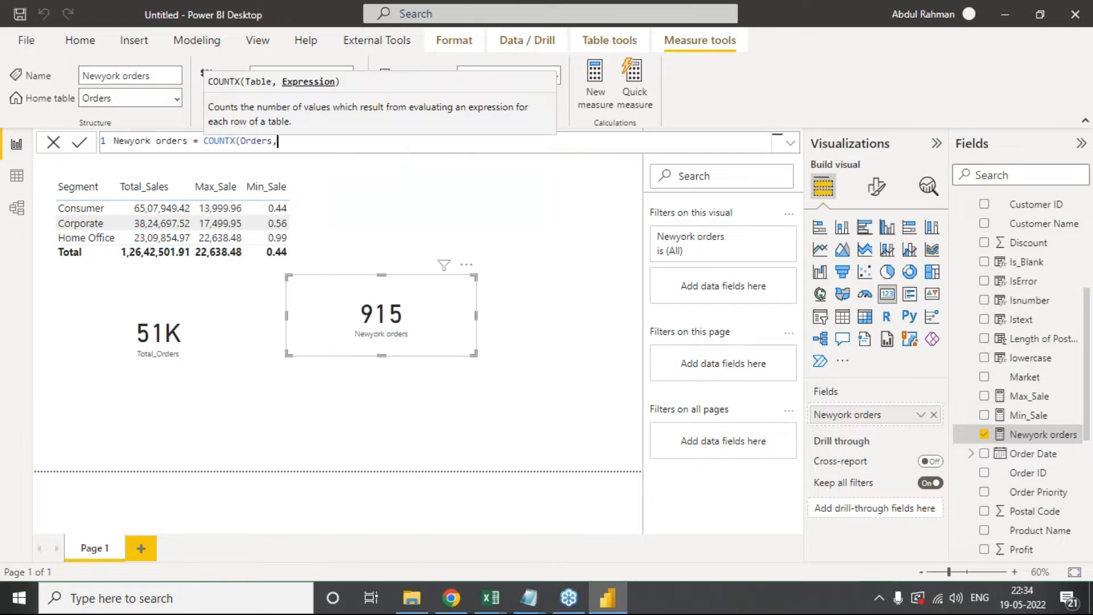
{"action": "type", "text": "order"}
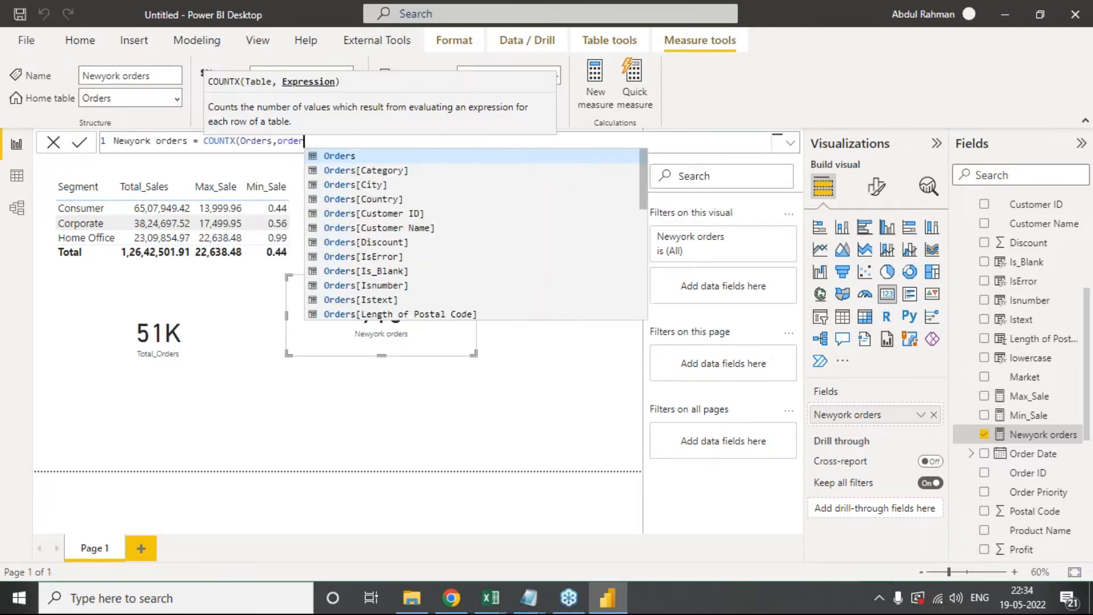
{"action": "key", "text": "Down"}
{"action": "key", "text": "Down"}
{"action": "key", "text": "Down"}
{"action": "key", "text": "Down"}
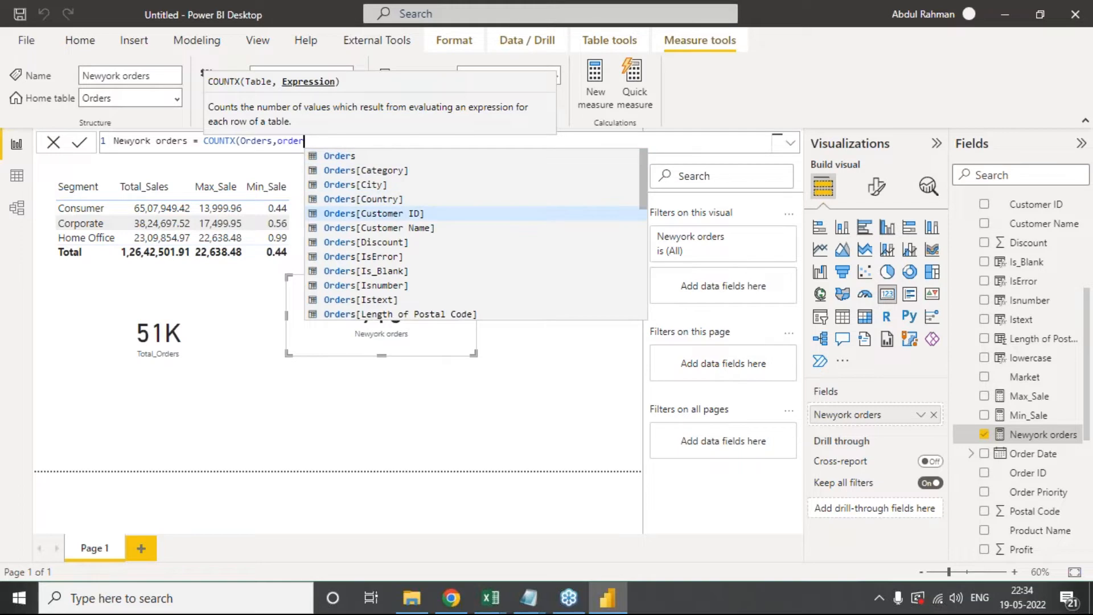
{"action": "type", "text": "id"}
{"action": "key", "text": "Down"}
{"action": "key", "text": "Tab"}
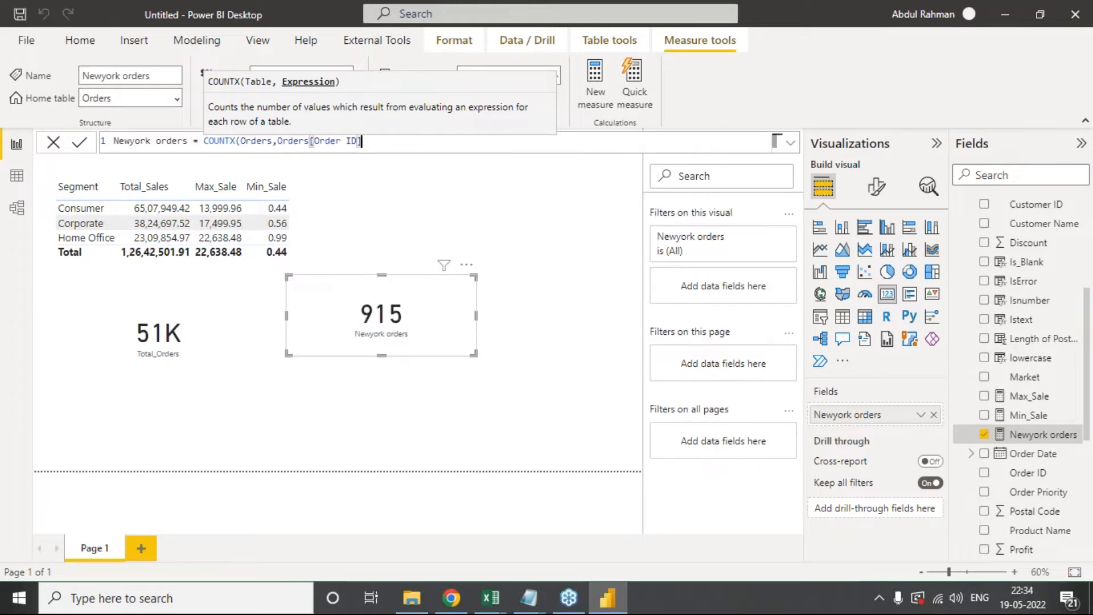
{"action": "type", "text": ")"}
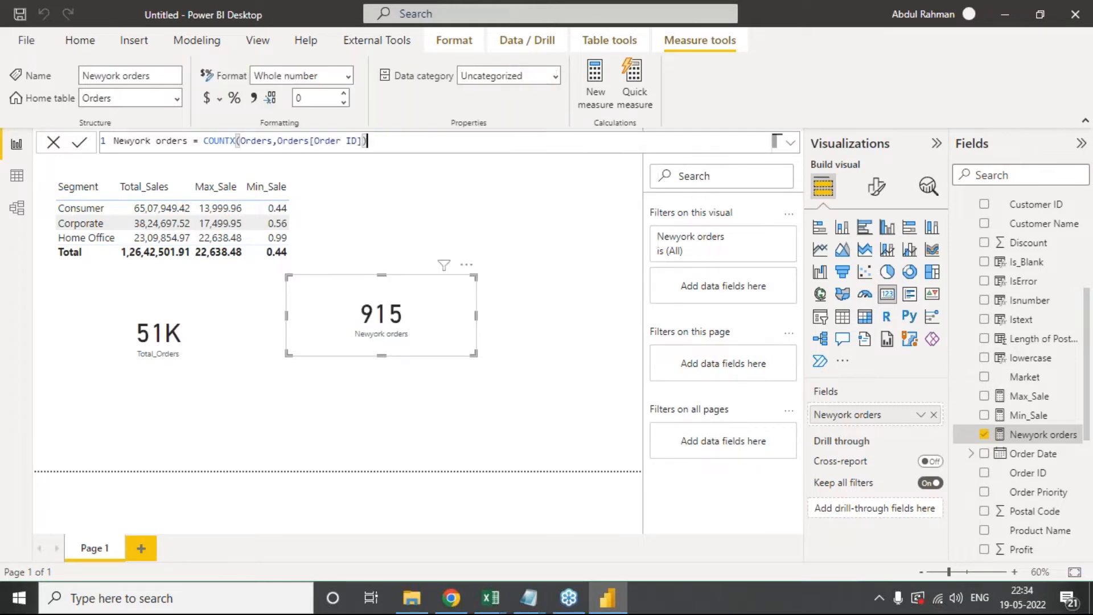
Step: Replace the COUNTX arguments with FILTER(Orders,Orders[City]="New York City") as the table argument
{"action": "left_click", "coordinate": [241, 140]}
{"action": "left_click_drag", "start_coordinate": [241, 140], "coordinate": [393, 140]}
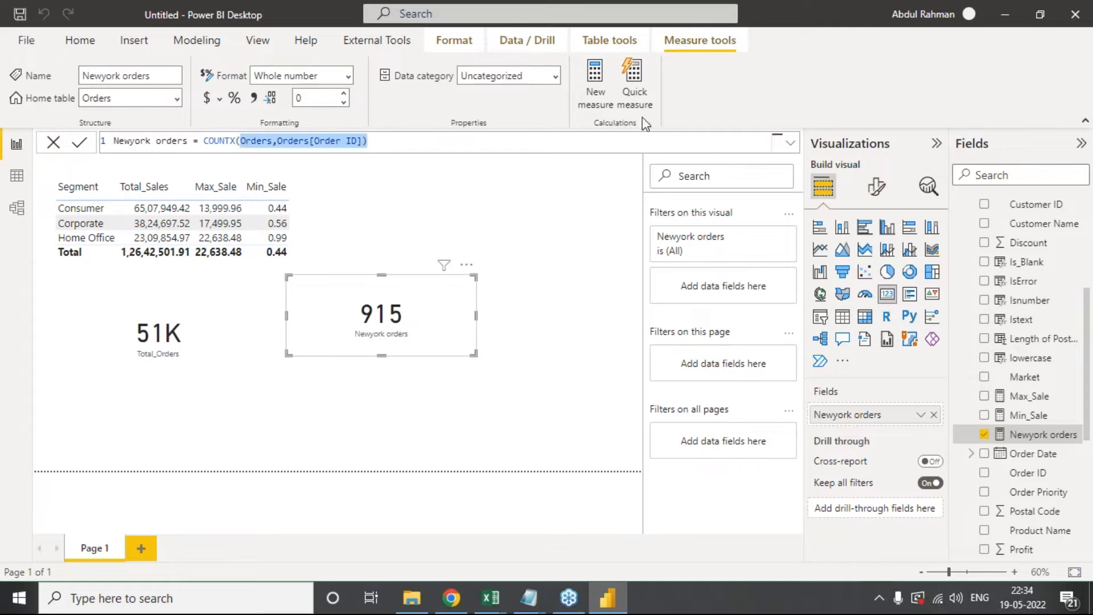
{"action": "key", "text": "BackSpace"}
{"action": "key", "text": "BackSpace"}
{"action": "type", "text": "("}
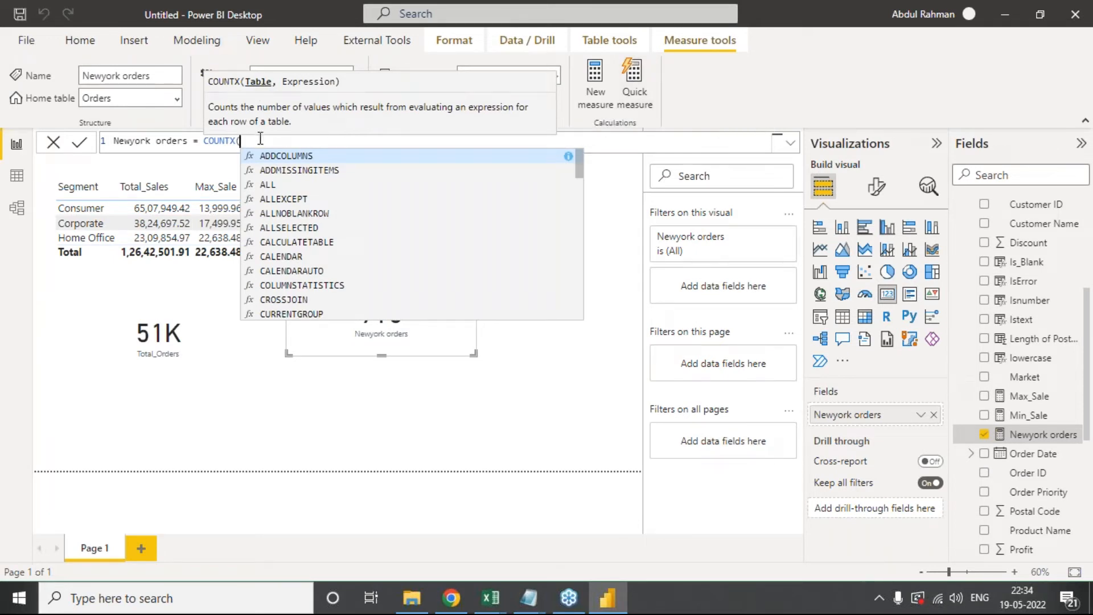
{"action": "type", "text": "FILTER("}
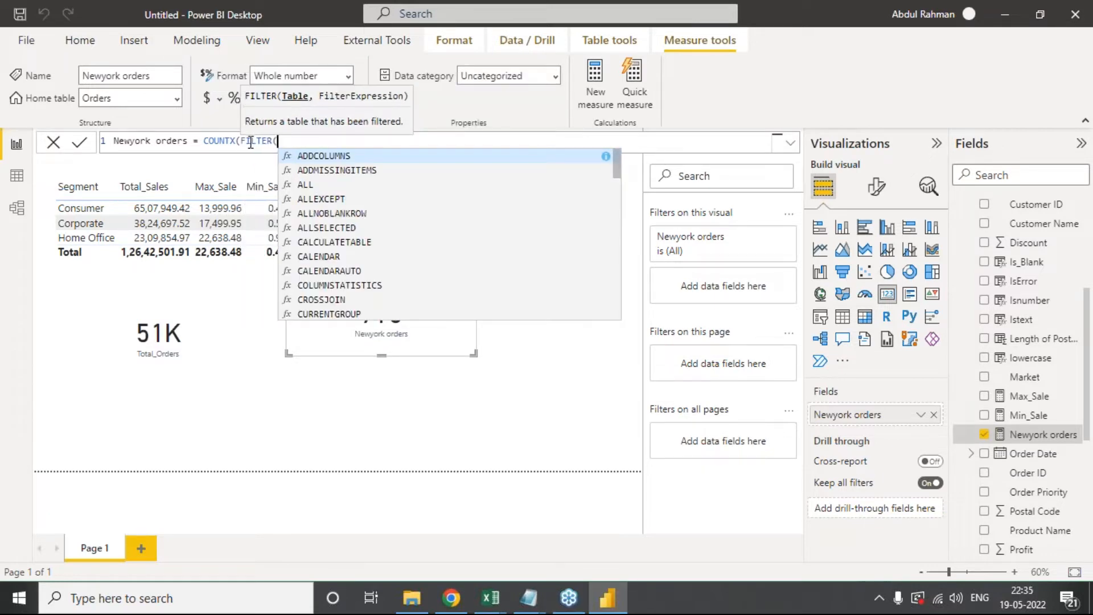
{"action": "type", "text": "Orders,"}
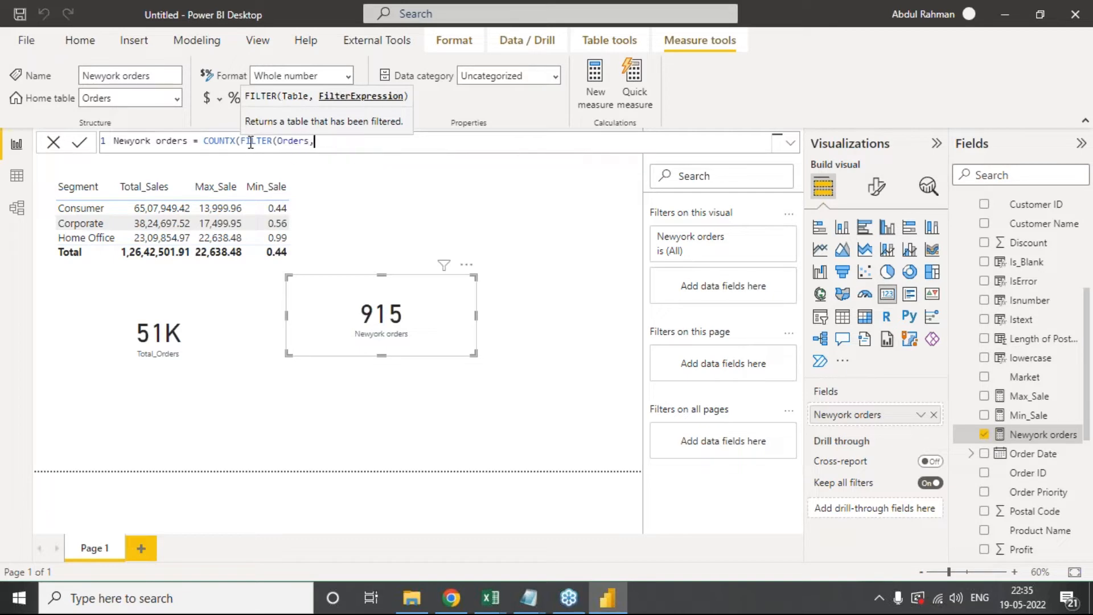
{"action": "type", "text": "Orders[City]"}
{"action": "key", "text": "Tab"}
{"action": "type", "text": "=\"New York"}
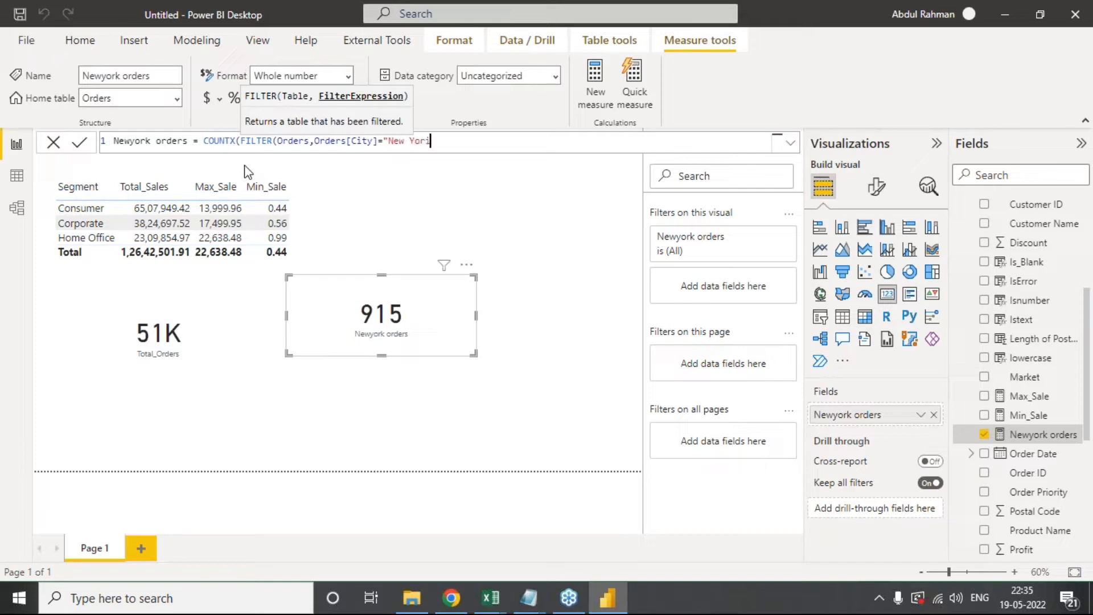
{"action": "type", "text": " City\")"}
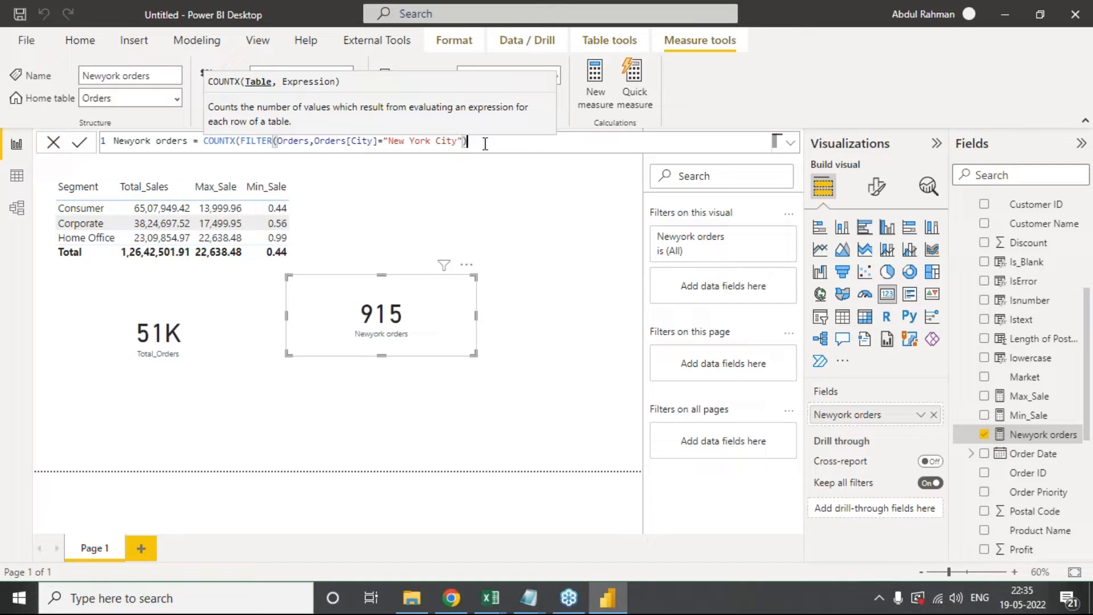
Step: Add Orders[Order ID] as the COUNTX expression after the FILTER argument, close the formula and commit the measure
{"action": "type", "text": ","}
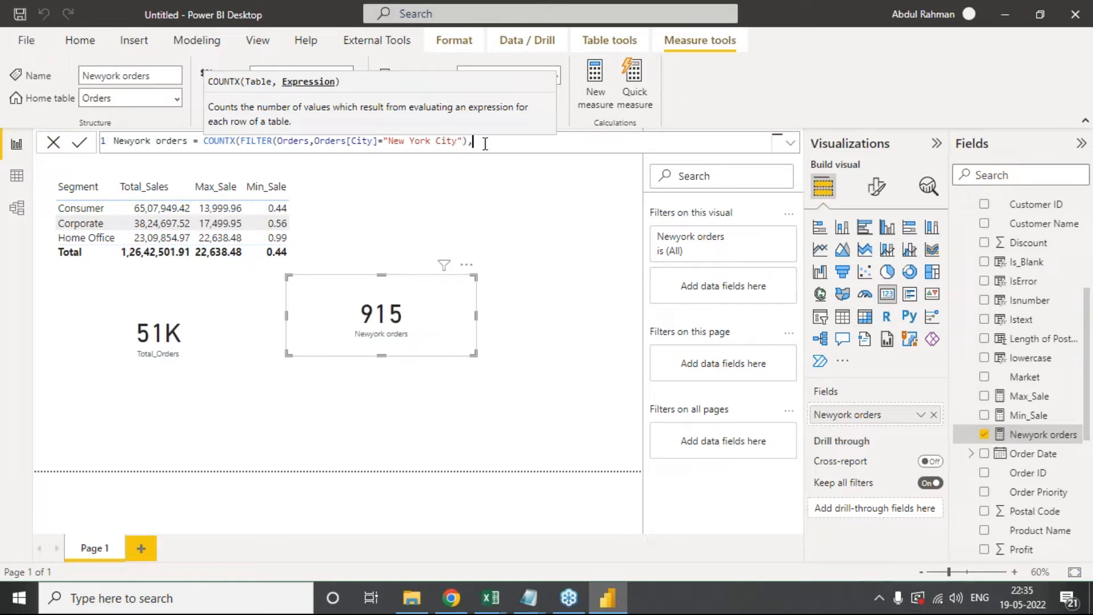
{"action": "type", "text": "order"}
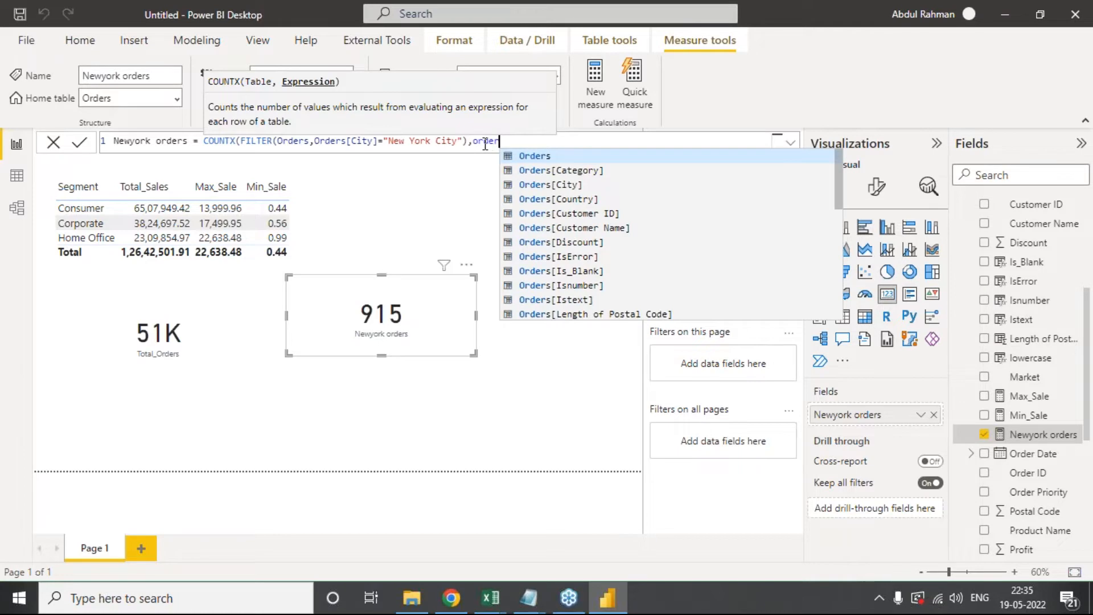
{"action": "key", "text": "Down"}
{"action": "key", "text": "Down"}
{"action": "key", "text": "Down"}
{"action": "key", "text": "Down"}
{"action": "key", "text": "Down"}
{"action": "type", "text": "id"}
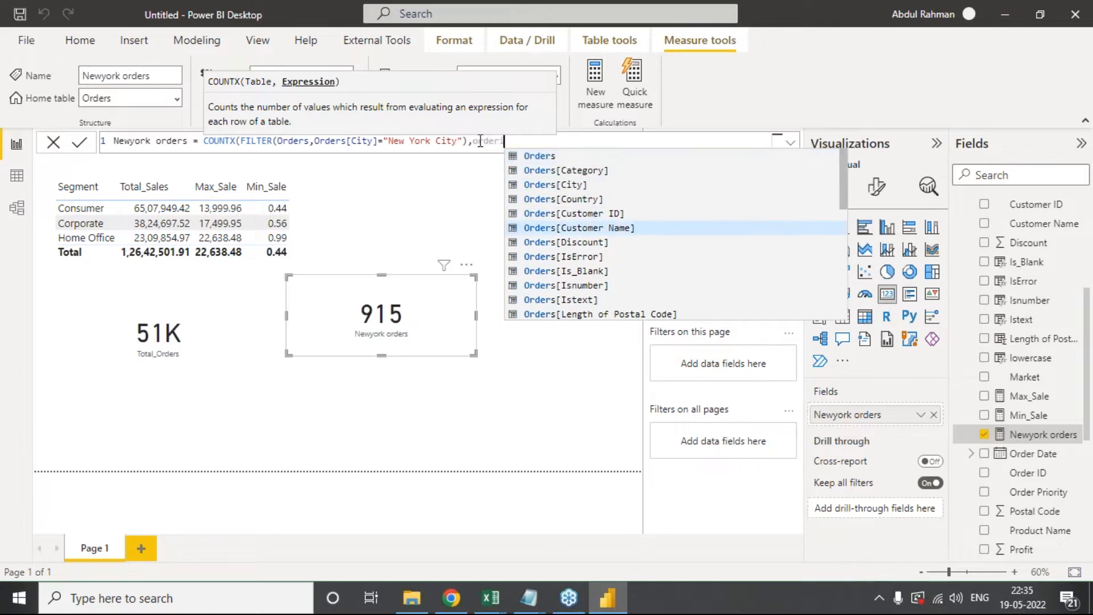
{"action": "key", "text": "Down"}
{"action": "key", "text": "Down"}
{"action": "key", "text": "Down"}
{"action": "key", "text": "Up"}
{"action": "key", "text": "Up"}
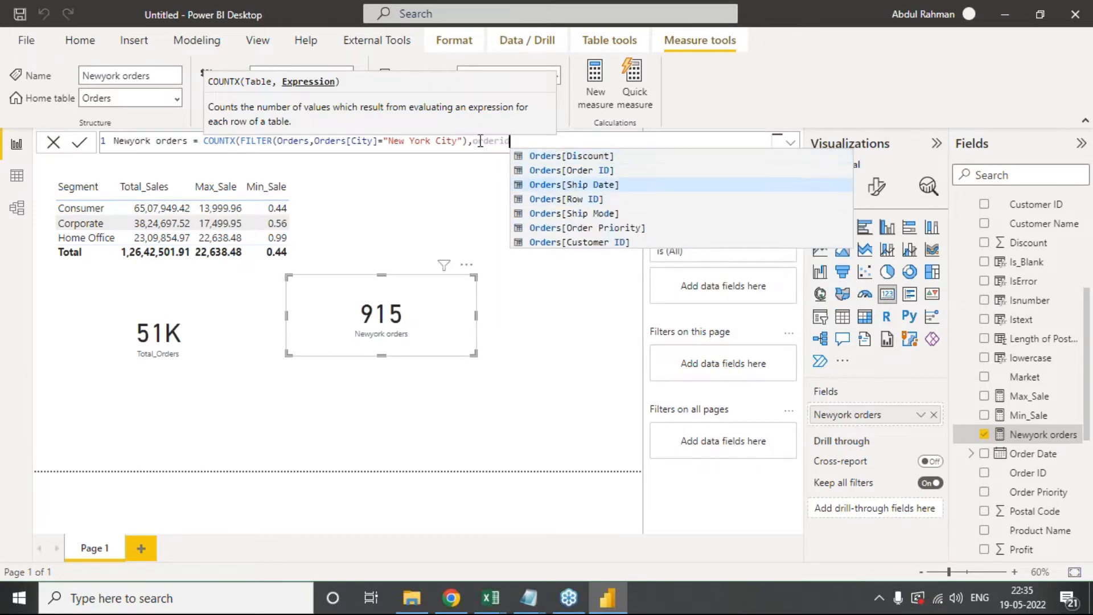
{"action": "key", "text": "Tab"}
{"action": "type", "text": ")"}
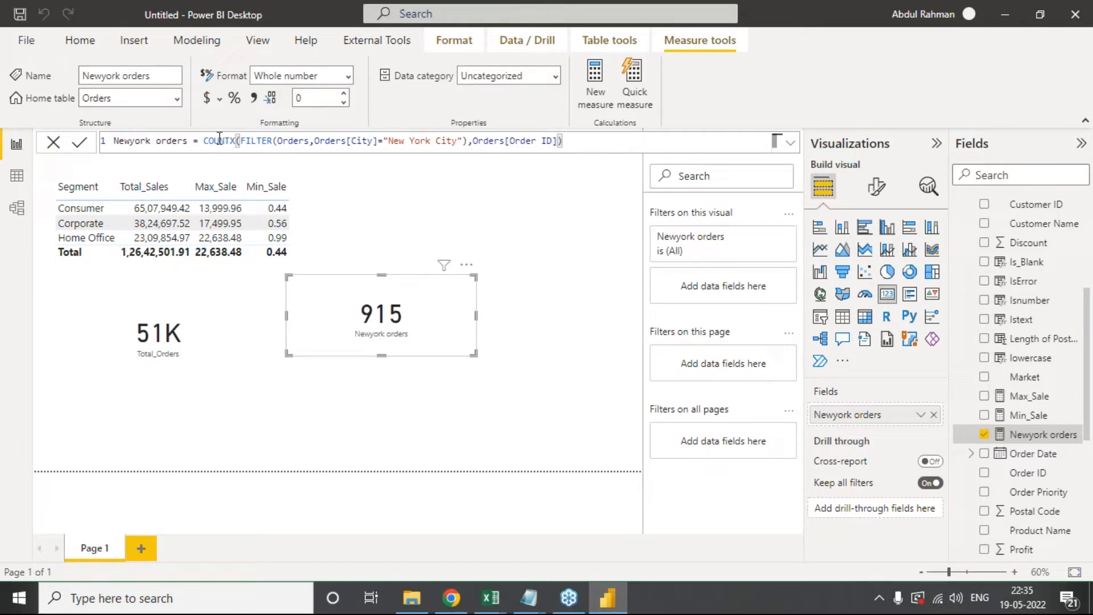
{"action": "left_click_drag", "start_coordinate": [207, 138], "coordinate": [235, 141]}
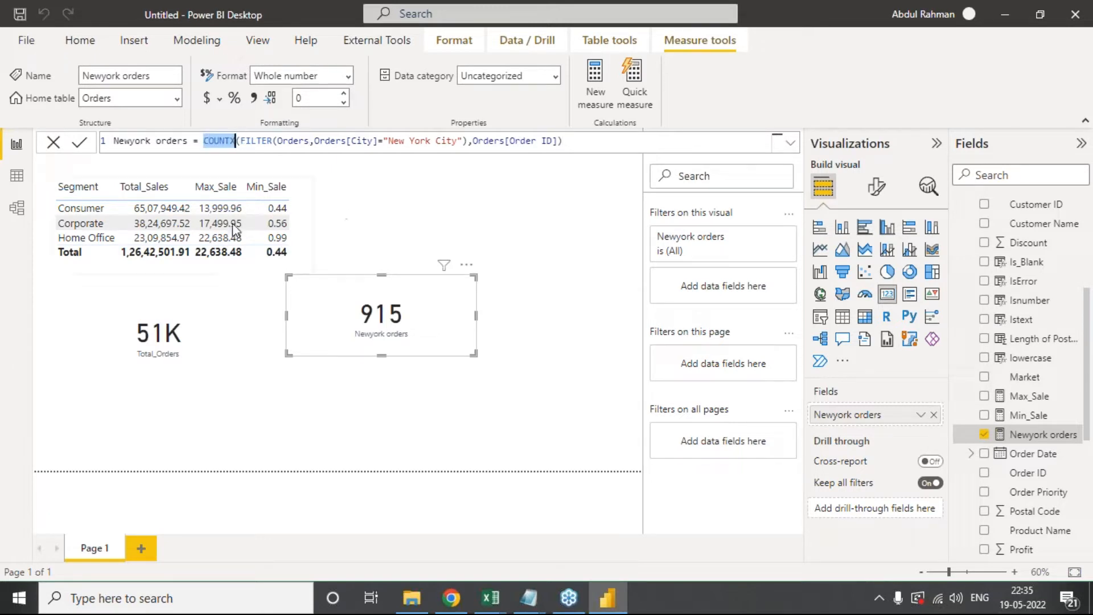
{"action": "left_click", "coordinate": [80, 141]}
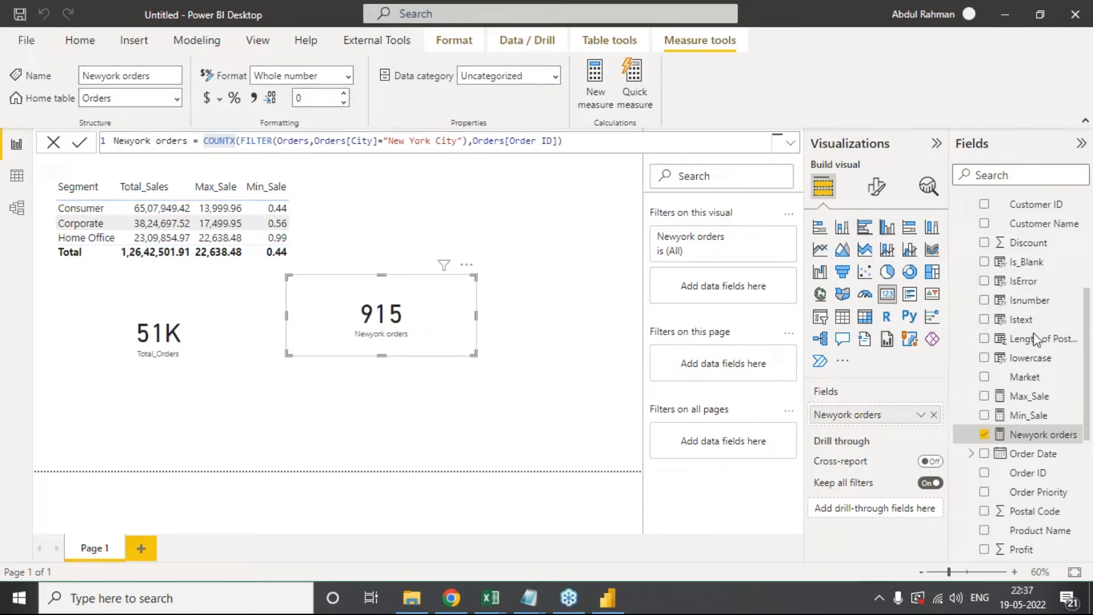
Step: Switch to the Superstore workbook in Excel and clear the City filter on the Orders sheet
{"action": "mouse_move", "coordinate": [495, 602]}
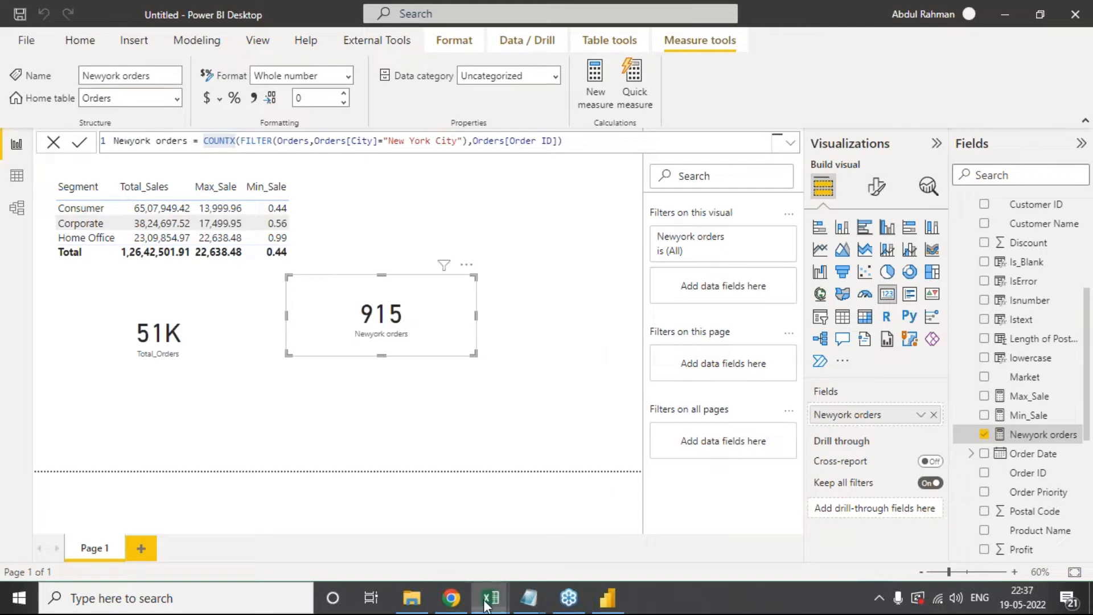
{"action": "left_click", "coordinate": [487, 539]}
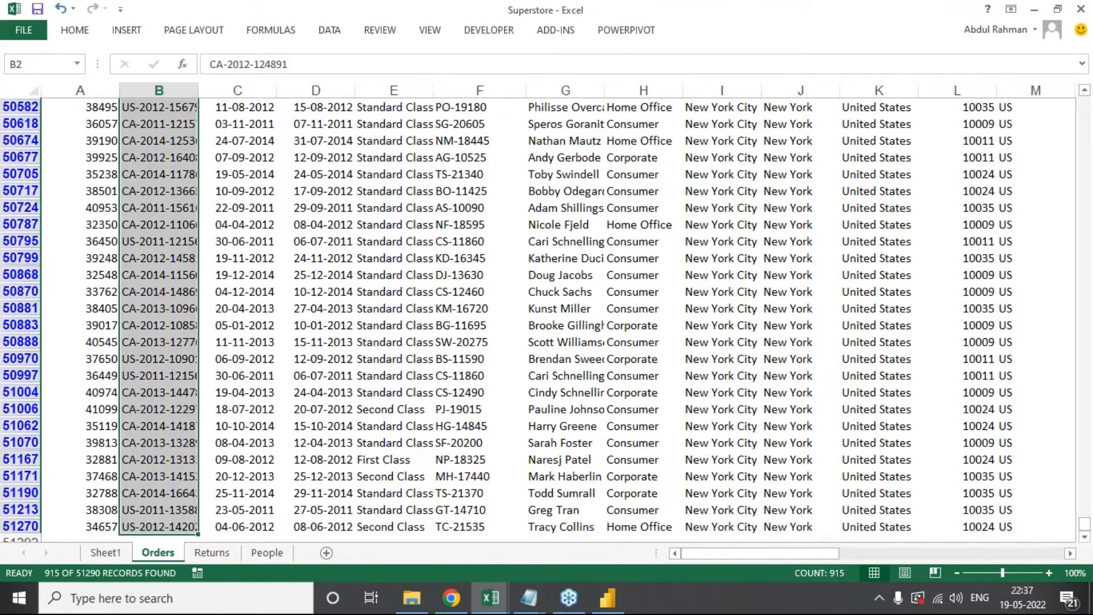
{"action": "key", "text": "ctrl+Up"}
{"action": "key", "text": "Left"}
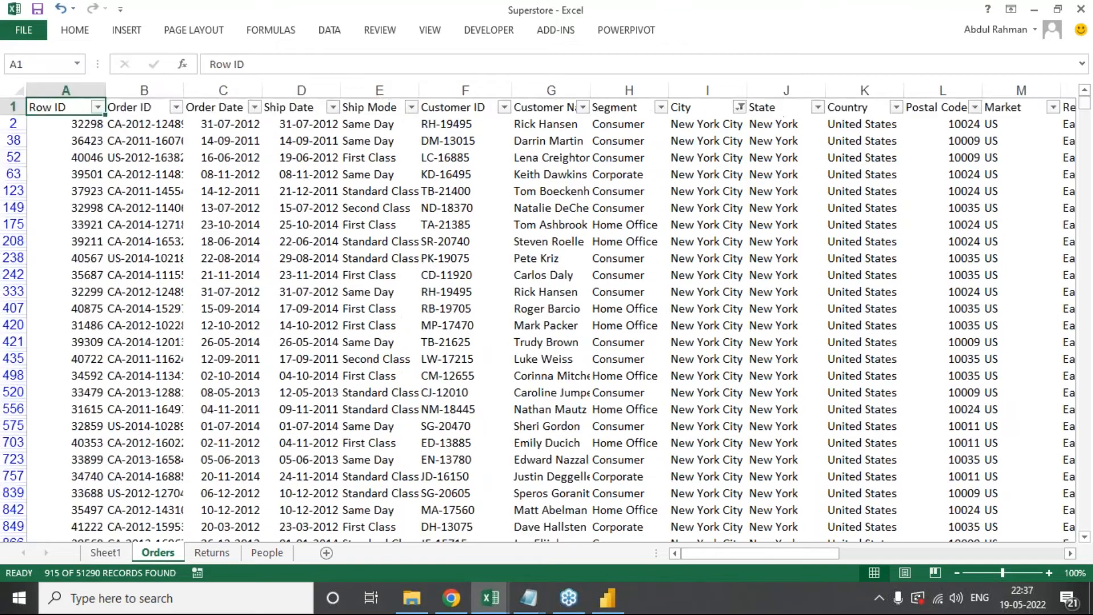
{"action": "key", "text": "alt+a"}
{"action": "key", "text": "c"}
{"action": "key", "text": "Down"}
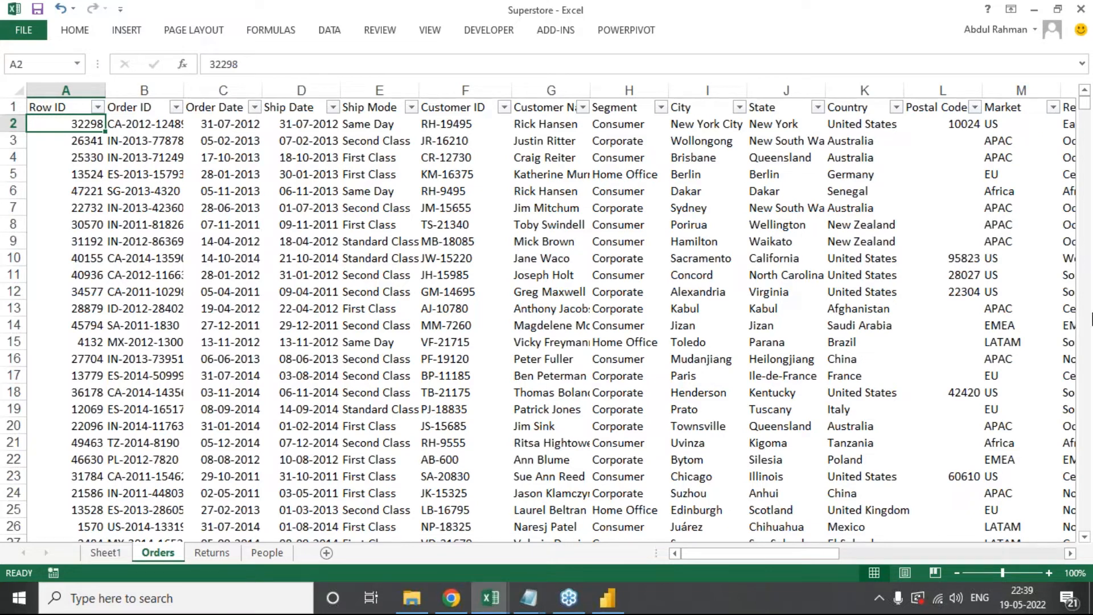
Step: Return to Power BI and deselect the Newyork orders card on the report page
{"action": "left_click", "coordinate": [1072, 322]}
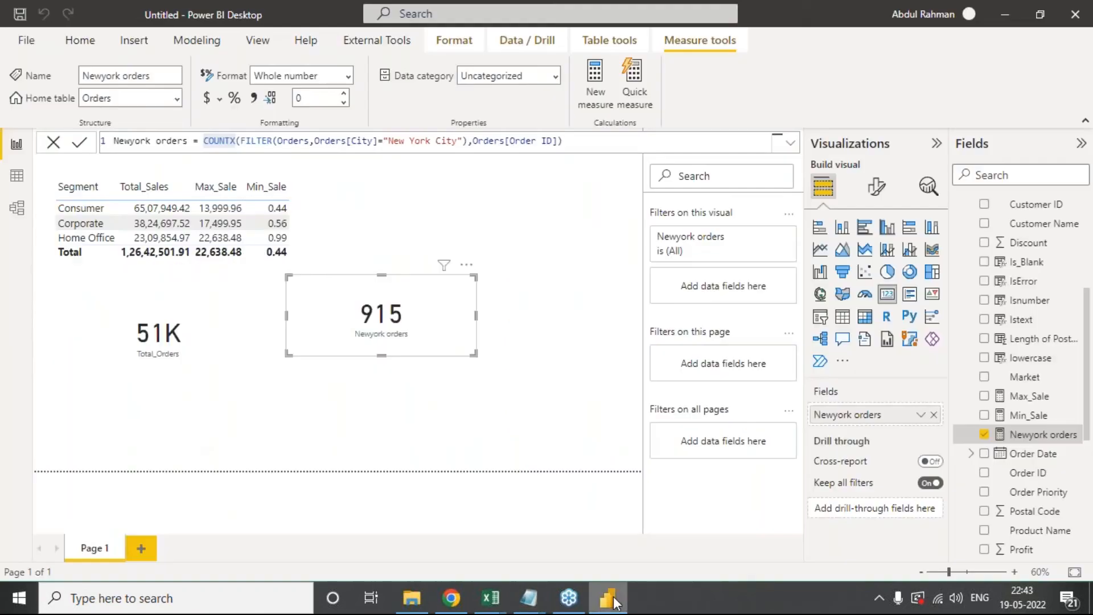
{"action": "left_click", "coordinate": [608, 598]}
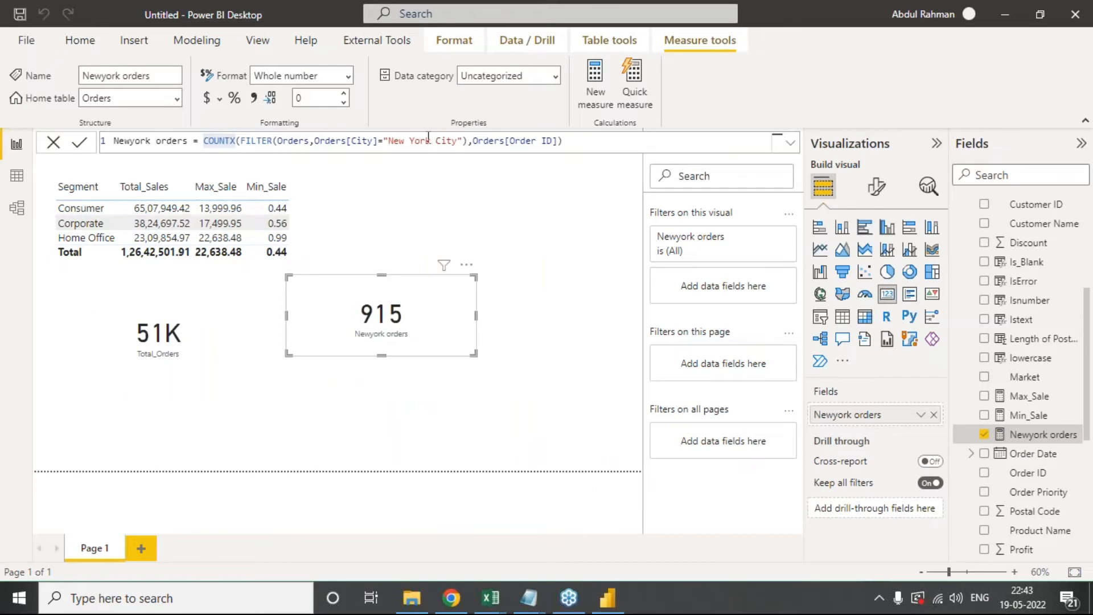
{"action": "left_click", "coordinate": [513, 201]}
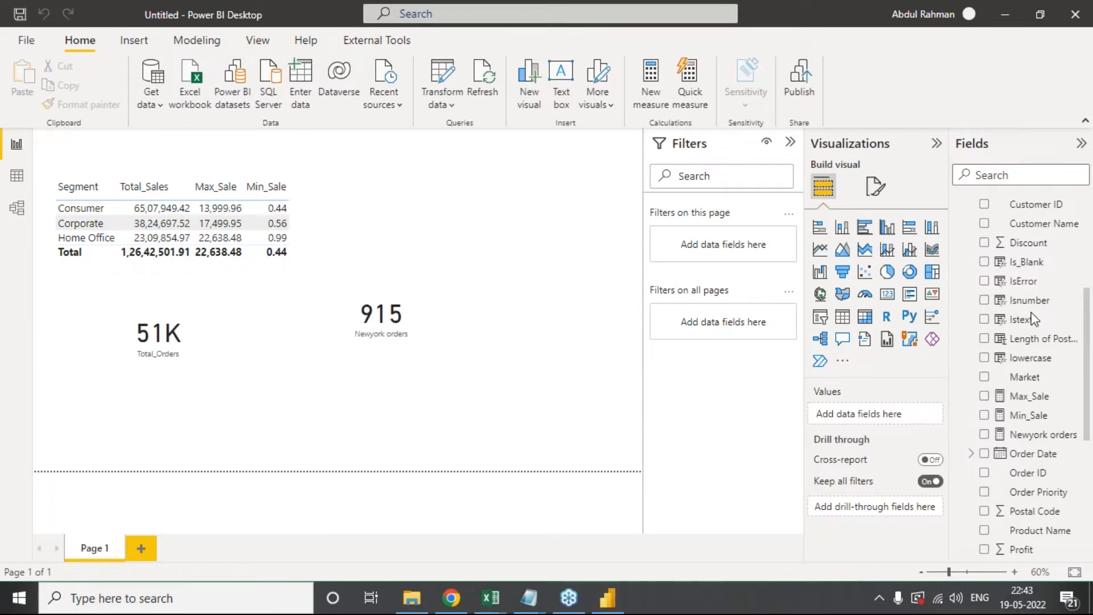
{"action": "mouse_move", "coordinate": [626, 231]}
{"action": "left_mouse_down"}
{"action": "mouse_move", "coordinate": [517, 124]}
{"action": "mouse_move", "coordinate": [67, 202]}
{"action": "mouse_move", "coordinate": [304, 454]}
{"action": "mouse_move", "coordinate": [618, 313]}
{"action": "mouse_move", "coordinate": [621, 205]}
{"action": "left_mouse_up"}
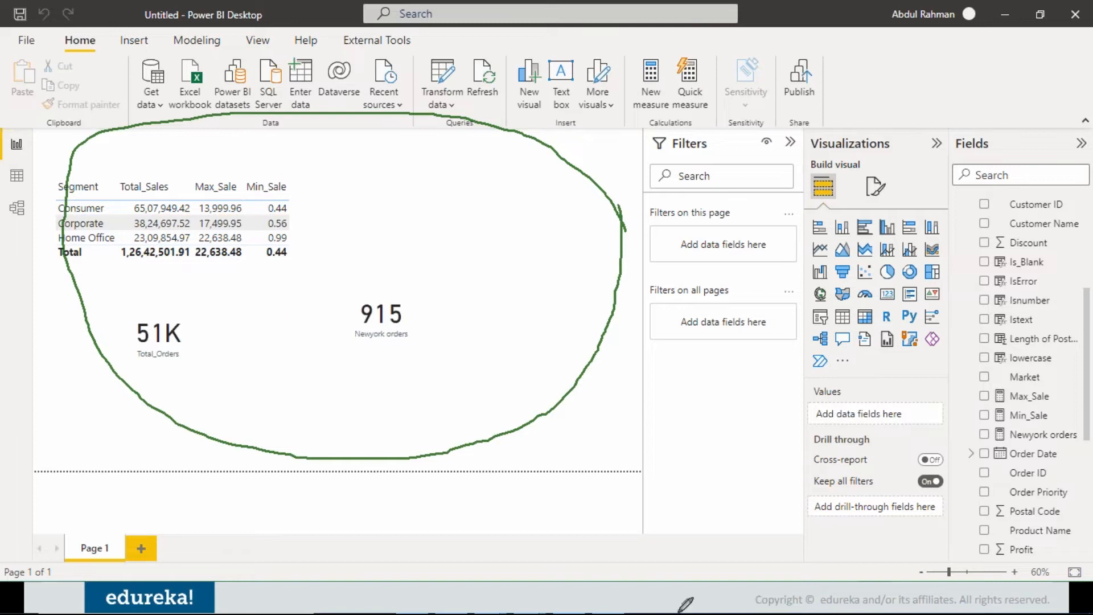
{"action": "mouse_move", "coordinate": [992, 443]}
{"action": "left_mouse_down"}
{"action": "mouse_move", "coordinate": [1076, 434]}
{"action": "mouse_move", "coordinate": [963, 479]}
{"action": "mouse_move", "coordinate": [1002, 432]}
{"action": "left_mouse_up"}
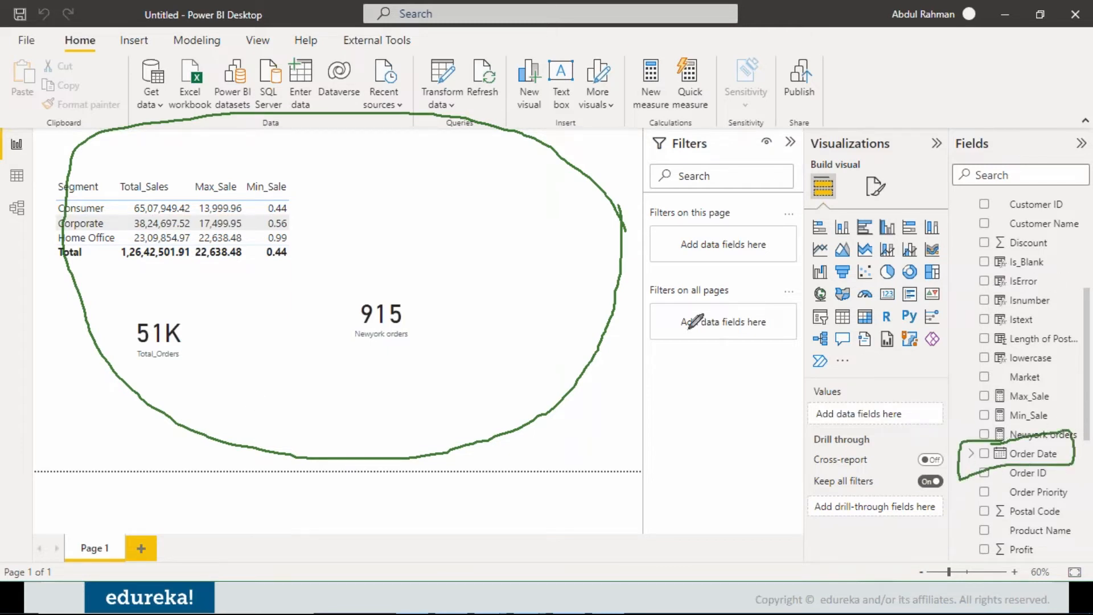
{"action": "left_click_drag", "start_coordinate": [653, 194], "coordinate": [663, 239]}
{"action": "mouse_move", "coordinate": [682, 183]}
{"action": "left_mouse_down"}
{"action": "mouse_move", "coordinate": [644, 183]}
{"action": "mouse_move", "coordinate": [700, 182]}
{"action": "mouse_move", "coordinate": [755, 232]}
{"action": "mouse_move", "coordinate": [742, 185]}
{"action": "mouse_move", "coordinate": [802, 208]}
{"action": "mouse_move", "coordinate": [813, 197]}
{"action": "left_mouse_up"}
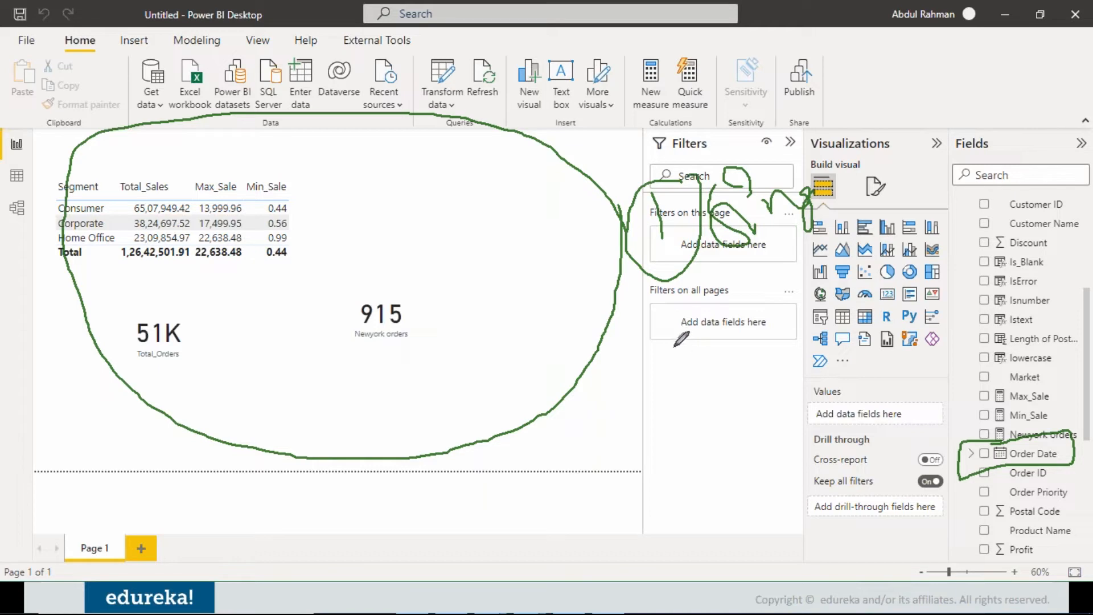
{"action": "left_click_drag", "start_coordinate": [663, 334], "coordinate": [680, 375]}
{"action": "mouse_move", "coordinate": [661, 295]}
{"action": "left_mouse_down"}
{"action": "mouse_move", "coordinate": [691, 308]}
{"action": "mouse_move", "coordinate": [709, 395]}
{"action": "left_mouse_up"}
{"action": "mouse_move", "coordinate": [672, 326]}
{"action": "left_mouse_down"}
{"action": "mouse_move", "coordinate": [706, 399]}
{"action": "mouse_move", "coordinate": [655, 453]}
{"action": "left_mouse_up"}
{"action": "mouse_move", "coordinate": [663, 396]}
{"action": "left_mouse_down"}
{"action": "mouse_move", "coordinate": [695, 471]}
{"action": "mouse_move", "coordinate": [661, 476]}
{"action": "mouse_move", "coordinate": [694, 532]}
{"action": "left_mouse_up"}
{"action": "mouse_move", "coordinate": [692, 487]}
{"action": "left_mouse_down"}
{"action": "mouse_move", "coordinate": [643, 547]}
{"action": "mouse_move", "coordinate": [694, 485]}
{"action": "left_mouse_up"}
{"action": "mouse_move", "coordinate": [608, 497]}
{"action": "left_mouse_down"}
{"action": "mouse_move", "coordinate": [706, 491]}
{"action": "mouse_move", "coordinate": [725, 555]}
{"action": "mouse_move", "coordinate": [612, 513]}
{"action": "mouse_move", "coordinate": [691, 548]}
{"action": "left_mouse_up"}
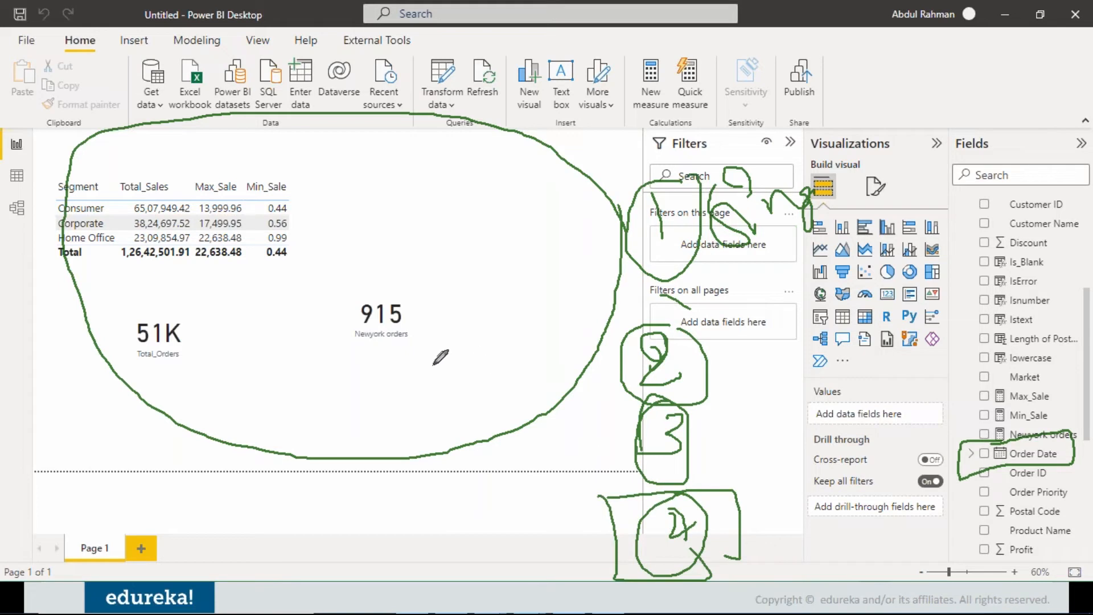
{"action": "mouse_move", "coordinate": [296, 321]}
{"action": "left_mouse_down"}
{"action": "mouse_move", "coordinate": [324, 322]}
{"action": "mouse_move", "coordinate": [386, 221]}
{"action": "mouse_move", "coordinate": [346, 323]}
{"action": "left_mouse_up"}
{"action": "mouse_move", "coordinate": [432, 325]}
{"action": "left_mouse_down"}
{"action": "mouse_move", "coordinate": [455, 259]}
{"action": "mouse_move", "coordinate": [434, 329]}
{"action": "left_mouse_up"}
{"action": "mouse_move", "coordinate": [632, 380]}
{"action": "left_mouse_down"}
{"action": "mouse_move", "coordinate": [624, 387]}
{"action": "mouse_move", "coordinate": [595, 263]}
{"action": "mouse_move", "coordinate": [626, 268]}
{"action": "mouse_move", "coordinate": [596, 311]}
{"action": "left_mouse_up"}
{"action": "mouse_move", "coordinate": [639, 445]}
{"action": "left_mouse_down"}
{"action": "mouse_move", "coordinate": [599, 446]}
{"action": "mouse_move", "coordinate": [575, 279]}
{"action": "mouse_move", "coordinate": [618, 257]}
{"action": "mouse_move", "coordinate": [624, 294]}
{"action": "left_mouse_up"}
{"action": "mouse_move", "coordinate": [607, 500]}
{"action": "left_mouse_down"}
{"action": "mouse_move", "coordinate": [538, 527]}
{"action": "mouse_move", "coordinate": [586, 248]}
{"action": "mouse_move", "coordinate": [609, 285]}
{"action": "left_mouse_up"}
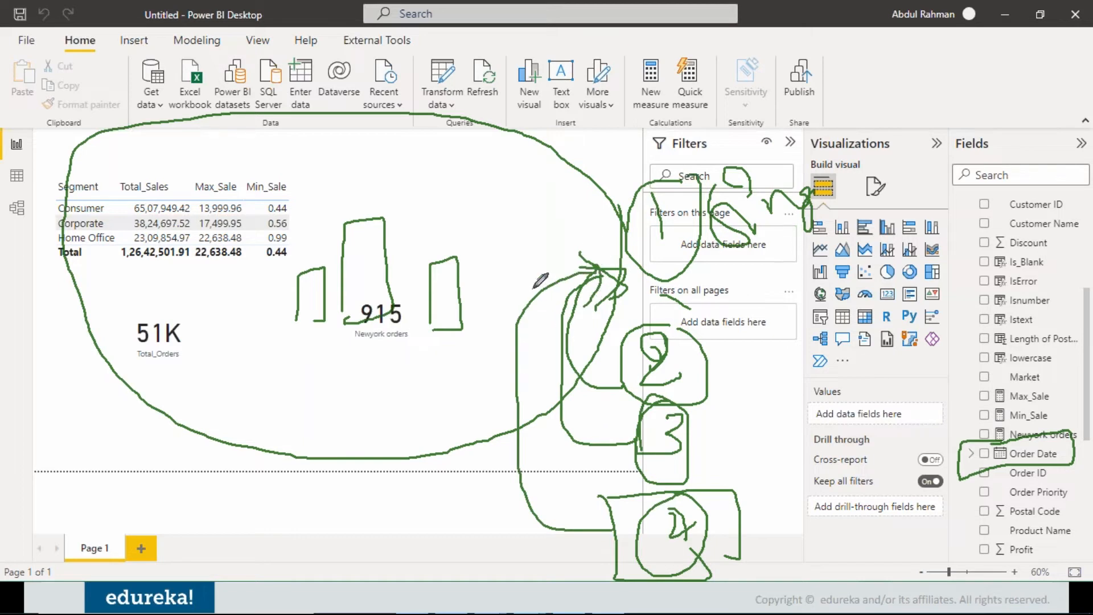
{"action": "mouse_move", "coordinate": [294, 379]}
{"action": "left_mouse_down"}
{"action": "mouse_move", "coordinate": [463, 379]}
{"action": "mouse_move", "coordinate": [465, 415]}
{"action": "left_mouse_up"}
{"action": "mouse_move", "coordinate": [291, 383]}
{"action": "left_mouse_down"}
{"action": "mouse_move", "coordinate": [342, 440]}
{"action": "mouse_move", "coordinate": [460, 422]}
{"action": "mouse_move", "coordinate": [468, 387]}
{"action": "mouse_move", "coordinate": [473, 413]}
{"action": "left_mouse_up"}
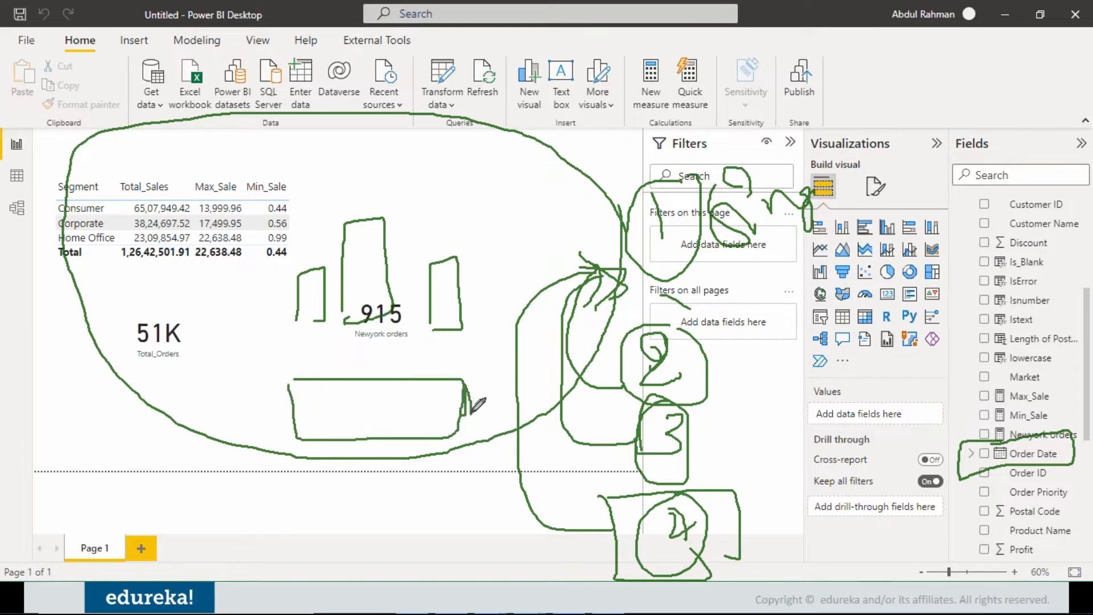
{"action": "mouse_move", "coordinate": [710, 170]}
{"action": "left_mouse_down"}
{"action": "mouse_move", "coordinate": [614, 251]}
{"action": "mouse_move", "coordinate": [766, 184]}
{"action": "mouse_move", "coordinate": [644, 166]}
{"action": "left_mouse_up"}
{"action": "mouse_move", "coordinate": [743, 322]}
{"action": "left_mouse_down"}
{"action": "mouse_move", "coordinate": [691, 300]}
{"action": "mouse_move", "coordinate": [669, 405]}
{"action": "mouse_move", "coordinate": [733, 333]}
{"action": "left_mouse_up"}
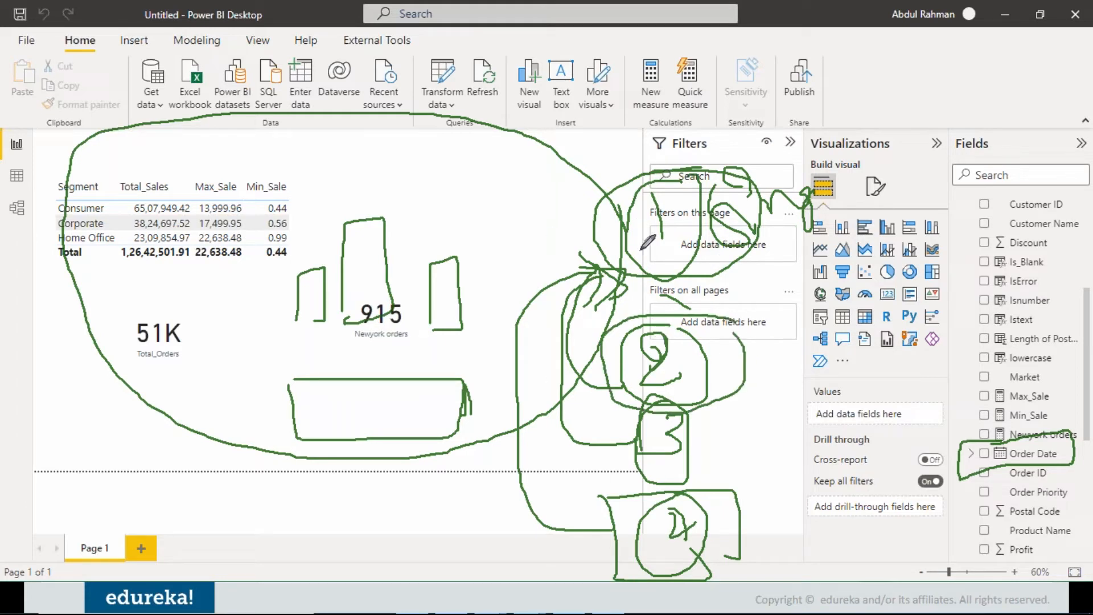
{"action": "left_click_drag", "start_coordinate": [319, 381], "coordinate": [330, 459]}
{"action": "left_click_drag", "start_coordinate": [375, 381], "coordinate": [386, 443]}
{"action": "left_click_drag", "start_coordinate": [416, 382], "coordinate": [425, 430]}
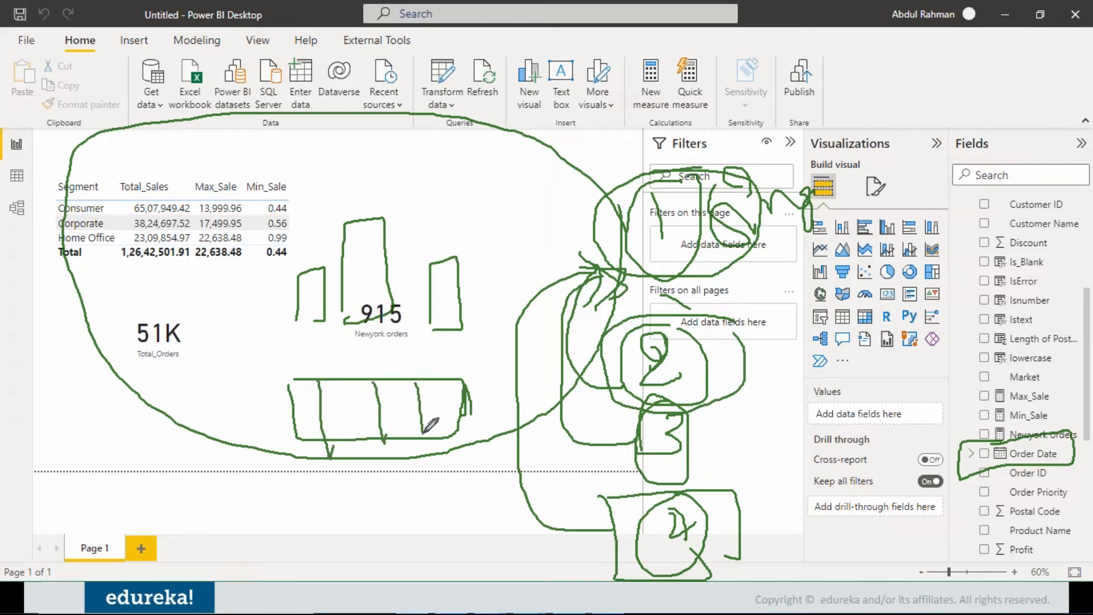
{"action": "left_click_drag", "start_coordinate": [294, 414], "coordinate": [478, 401]}
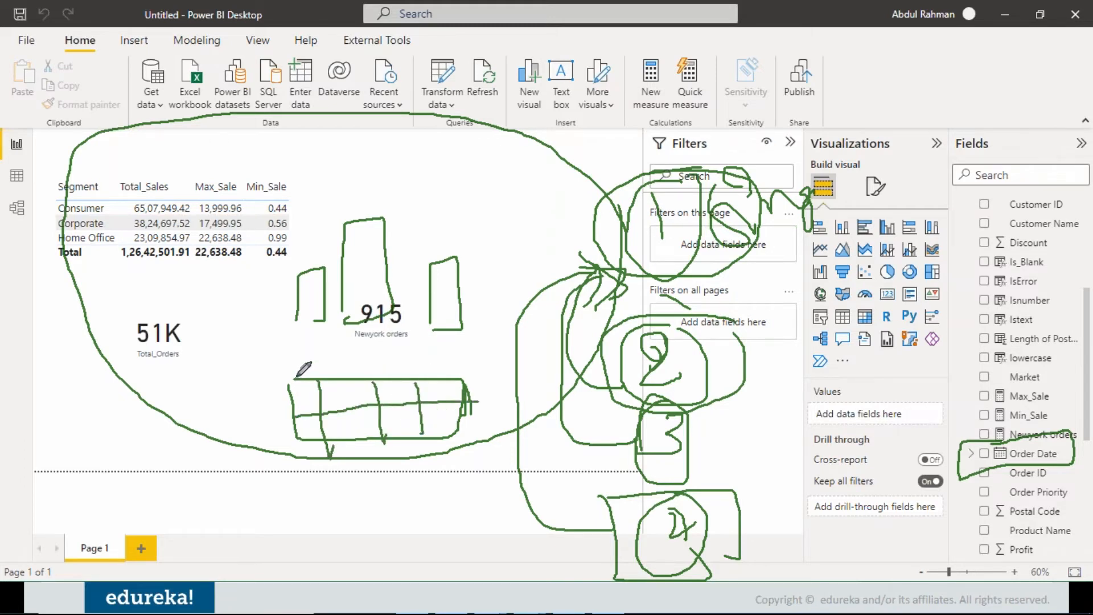
{"action": "mouse_move", "coordinate": [343, 353]}
{"action": "left_mouse_down"}
{"action": "mouse_move", "coordinate": [349, 373]}
{"action": "mouse_move", "coordinate": [337, 370]}
{"action": "mouse_move", "coordinate": [352, 348]}
{"action": "left_mouse_up"}
{"action": "left_click", "coordinate": [997, 410]}
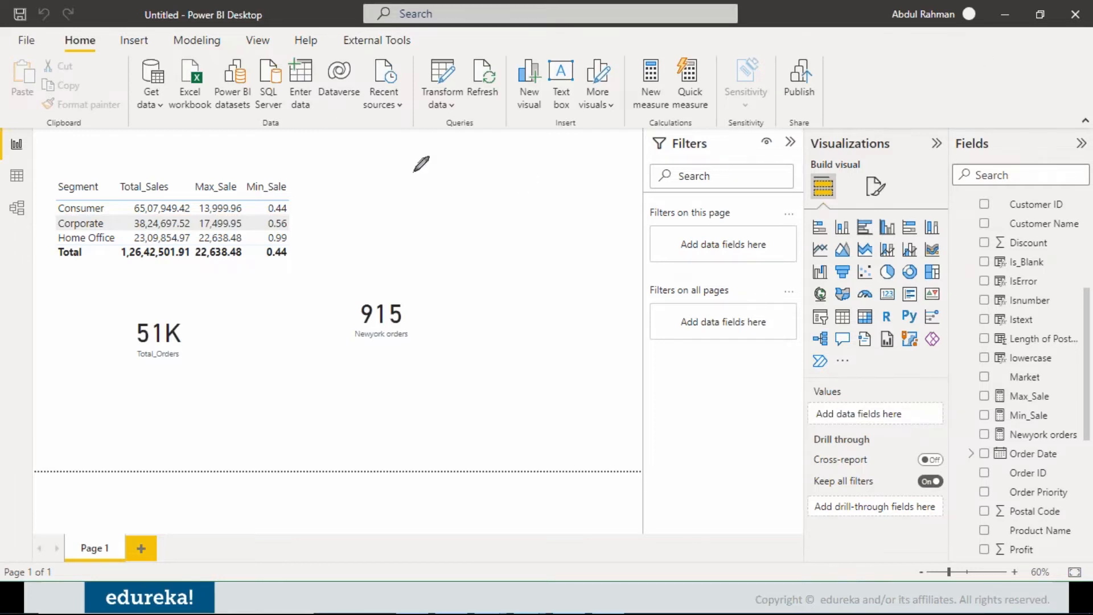
{"action": "mouse_move", "coordinate": [354, 179]}
{"action": "left_mouse_down"}
{"action": "mouse_move", "coordinate": [347, 216]}
{"action": "mouse_move", "coordinate": [365, 182]}
{"action": "mouse_move", "coordinate": [348, 217]}
{"action": "mouse_move", "coordinate": [380, 216]}
{"action": "mouse_move", "coordinate": [395, 189]}
{"action": "mouse_move", "coordinate": [378, 221]}
{"action": "left_mouse_up"}
{"action": "mouse_move", "coordinate": [405, 174]}
{"action": "left_mouse_down"}
{"action": "mouse_move", "coordinate": [337, 171]}
{"action": "mouse_move", "coordinate": [406, 225]}
{"action": "mouse_move", "coordinate": [401, 164]}
{"action": "left_mouse_up"}
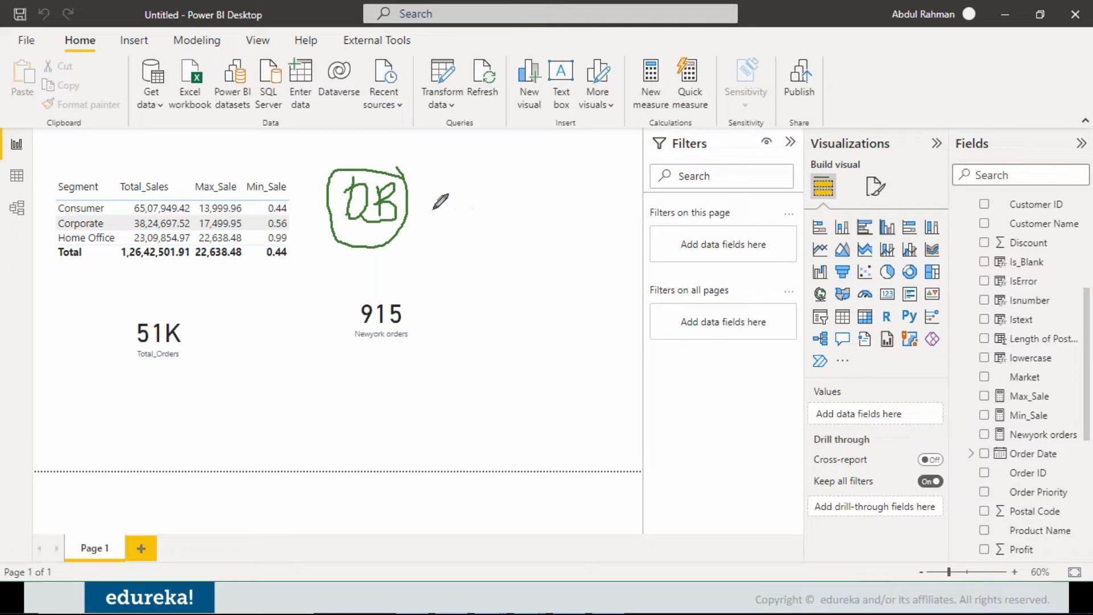
{"action": "mouse_move", "coordinate": [472, 200]}
{"action": "left_mouse_down"}
{"action": "mouse_move", "coordinate": [476, 231]}
{"action": "mouse_move", "coordinate": [501, 209]}
{"action": "mouse_move", "coordinate": [544, 218]}
{"action": "left_mouse_up"}
{"action": "mouse_move", "coordinate": [531, 168]}
{"action": "left_mouse_down"}
{"action": "mouse_move", "coordinate": [535, 215]}
{"action": "mouse_move", "coordinate": [580, 197]}
{"action": "mouse_move", "coordinate": [615, 204]}
{"action": "left_mouse_up"}
{"action": "mouse_move", "coordinate": [450, 151]}
{"action": "left_mouse_down"}
{"action": "mouse_move", "coordinate": [456, 187]}
{"action": "mouse_move", "coordinate": [456, 147]}
{"action": "mouse_move", "coordinate": [462, 183]}
{"action": "mouse_move", "coordinate": [487, 157]}
{"action": "mouse_move", "coordinate": [501, 171]}
{"action": "mouse_move", "coordinate": [507, 120]}
{"action": "mouse_move", "coordinate": [516, 161]}
{"action": "mouse_move", "coordinate": [529, 137]}
{"action": "mouse_move", "coordinate": [533, 165]}
{"action": "mouse_move", "coordinate": [561, 140]}
{"action": "mouse_move", "coordinate": [576, 150]}
{"action": "mouse_move", "coordinate": [612, 139]}
{"action": "mouse_move", "coordinate": [619, 122]}
{"action": "mouse_move", "coordinate": [635, 131]}
{"action": "mouse_move", "coordinate": [648, 100]}
{"action": "mouse_move", "coordinate": [659, 123]}
{"action": "left_mouse_up"}
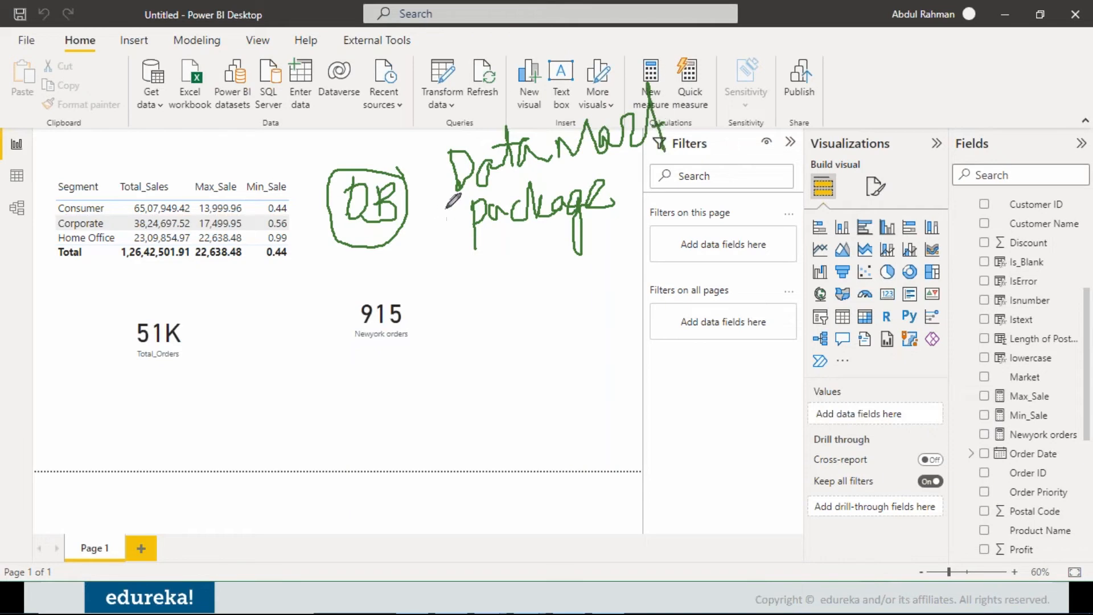
{"action": "left_click_drag", "start_coordinate": [438, 170], "coordinate": [444, 262]}
{"action": "left_click_drag", "start_coordinate": [476, 313], "coordinate": [575, 383]}
{"action": "mouse_move", "coordinate": [463, 316]}
{"action": "left_mouse_down"}
{"action": "mouse_move", "coordinate": [459, 394]}
{"action": "mouse_move", "coordinate": [597, 370]}
{"action": "mouse_move", "coordinate": [592, 318]}
{"action": "left_mouse_up"}
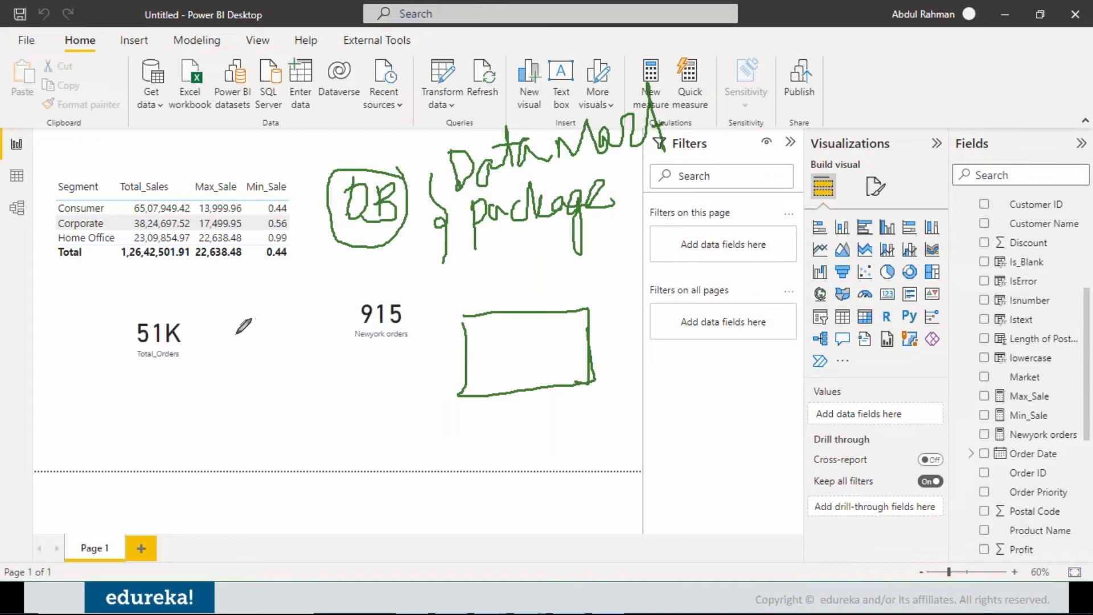
{"action": "mouse_move", "coordinate": [240, 314]}
{"action": "left_mouse_down"}
{"action": "mouse_move", "coordinate": [233, 340]}
{"action": "mouse_move", "coordinate": [235, 323]}
{"action": "mouse_move", "coordinate": [269, 342]}
{"action": "mouse_move", "coordinate": [276, 321]}
{"action": "mouse_move", "coordinate": [300, 328]}
{"action": "mouse_move", "coordinate": [290, 300]}
{"action": "mouse_move", "coordinate": [311, 329]}
{"action": "left_mouse_up"}
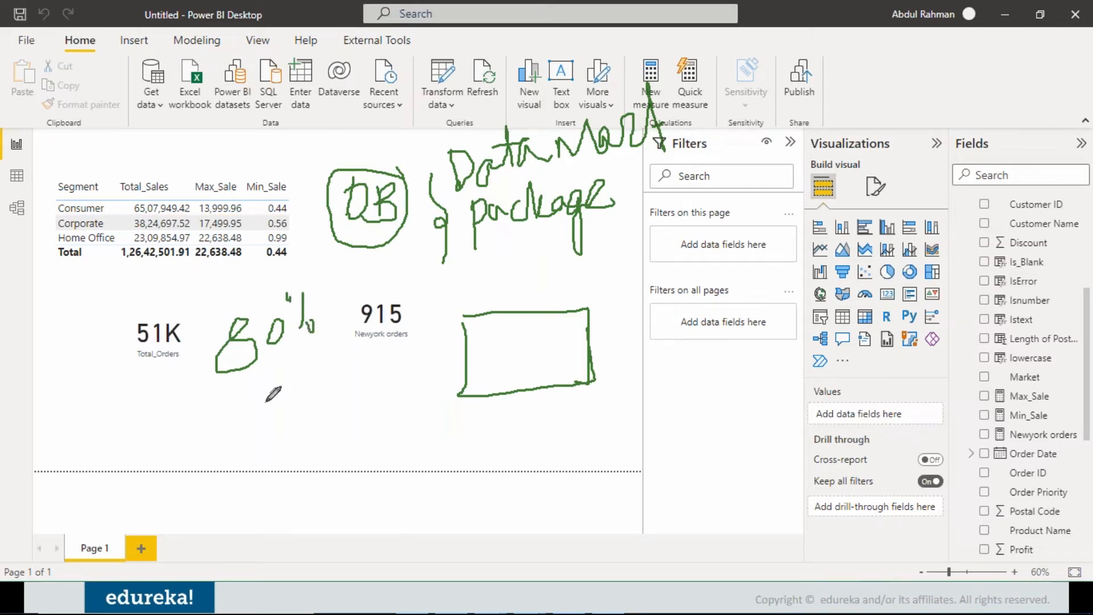
{"action": "mouse_move", "coordinate": [188, 400]}
{"action": "left_mouse_down"}
{"action": "mouse_move", "coordinate": [185, 435]}
{"action": "mouse_move", "coordinate": [199, 434]}
{"action": "mouse_move", "coordinate": [184, 435]}
{"action": "left_mouse_up"}
{"action": "mouse_move", "coordinate": [228, 398]}
{"action": "left_mouse_down"}
{"action": "mouse_move", "coordinate": [227, 431]}
{"action": "mouse_move", "coordinate": [229, 412]}
{"action": "mouse_move", "coordinate": [242, 417]}
{"action": "mouse_move", "coordinate": [231, 423]}
{"action": "left_mouse_up"}
{"action": "left_click_drag", "start_coordinate": [249, 461], "coordinate": [312, 458]}
{"action": "left_click_drag", "start_coordinate": [262, 486], "coordinate": [328, 482]}
{"action": "left_click_drag", "start_coordinate": [273, 509], "coordinate": [380, 520]}
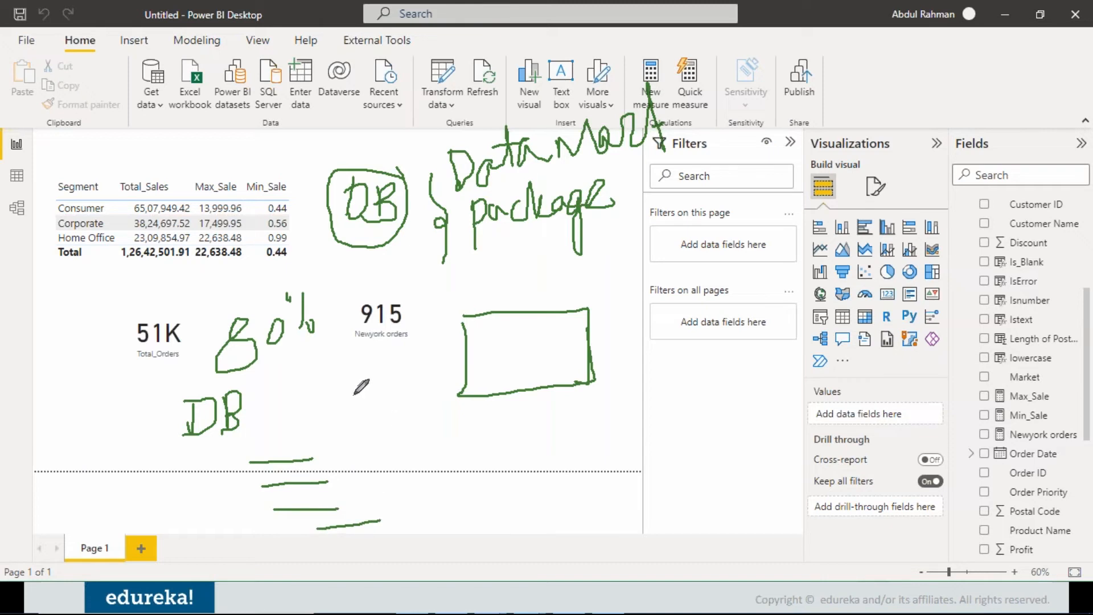
{"action": "mouse_move", "coordinate": [358, 423]}
{"action": "left_mouse_down"}
{"action": "mouse_move", "coordinate": [349, 388]}
{"action": "mouse_move", "coordinate": [369, 392]}
{"action": "mouse_move", "coordinate": [360, 406]}
{"action": "mouse_move", "coordinate": [393, 393]}
{"action": "mouse_move", "coordinate": [400, 417]}
{"action": "left_mouse_up"}
{"action": "left_click_drag", "start_coordinate": [247, 464], "coordinate": [313, 460]}
{"action": "left_click_drag", "start_coordinate": [263, 487], "coordinate": [307, 478]}
{"action": "mouse_move", "coordinate": [504, 362]}
{"action": "left_mouse_down"}
{"action": "mouse_move", "coordinate": [496, 341]}
{"action": "mouse_move", "coordinate": [507, 367]}
{"action": "mouse_move", "coordinate": [539, 311]}
{"action": "mouse_move", "coordinate": [541, 359]}
{"action": "mouse_move", "coordinate": [517, 359]}
{"action": "left_mouse_up"}
{"action": "mouse_move", "coordinate": [335, 452]}
{"action": "left_mouse_down"}
{"action": "mouse_move", "coordinate": [242, 462]}
{"action": "mouse_move", "coordinate": [338, 451]}
{"action": "left_mouse_up"}
{"action": "mouse_move", "coordinate": [165, 390]}
{"action": "left_mouse_down"}
{"action": "mouse_move", "coordinate": [223, 389]}
{"action": "mouse_move", "coordinate": [227, 457]}
{"action": "mouse_move", "coordinate": [169, 392]}
{"action": "left_mouse_up"}
{"action": "mouse_move", "coordinate": [76, 391]}
{"action": "left_mouse_down"}
{"action": "mouse_move", "coordinate": [89, 435]}
{"action": "mouse_move", "coordinate": [129, 418]}
{"action": "mouse_move", "coordinate": [140, 373]}
{"action": "left_mouse_up"}
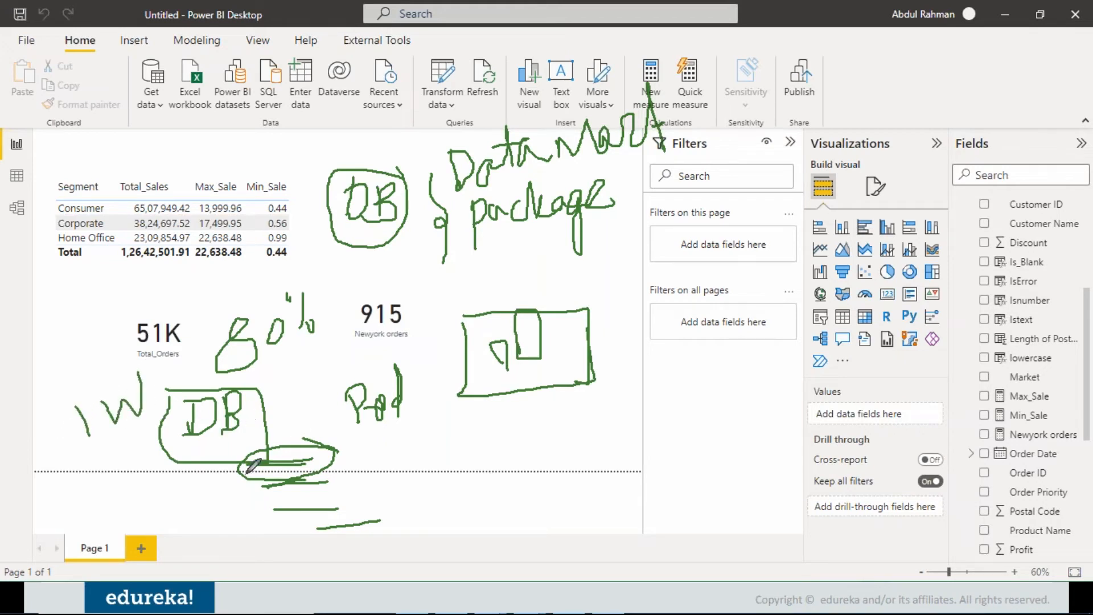
{"action": "left_click_drag", "start_coordinate": [336, 460], "coordinate": [447, 463]}
{"action": "left_click_drag", "start_coordinate": [333, 488], "coordinate": [445, 462]}
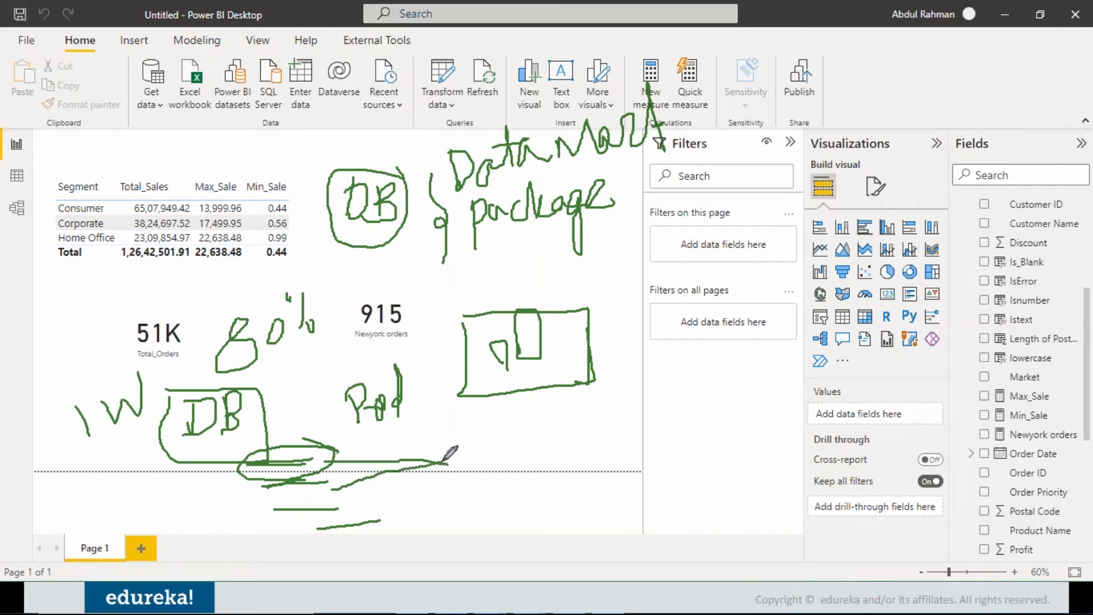
{"action": "left_click_drag", "start_coordinate": [340, 506], "coordinate": [437, 468]}
{"action": "mouse_move", "coordinate": [383, 520]}
{"action": "left_mouse_down"}
{"action": "mouse_move", "coordinate": [443, 463]}
{"action": "mouse_move", "coordinate": [459, 487]}
{"action": "mouse_move", "coordinate": [501, 439]}
{"action": "mouse_move", "coordinate": [516, 482]}
{"action": "mouse_move", "coordinate": [472, 491]}
{"action": "mouse_move", "coordinate": [456, 450]}
{"action": "mouse_move", "coordinate": [504, 459]}
{"action": "mouse_move", "coordinate": [527, 389]}
{"action": "mouse_move", "coordinate": [531, 411]}
{"action": "left_mouse_up"}
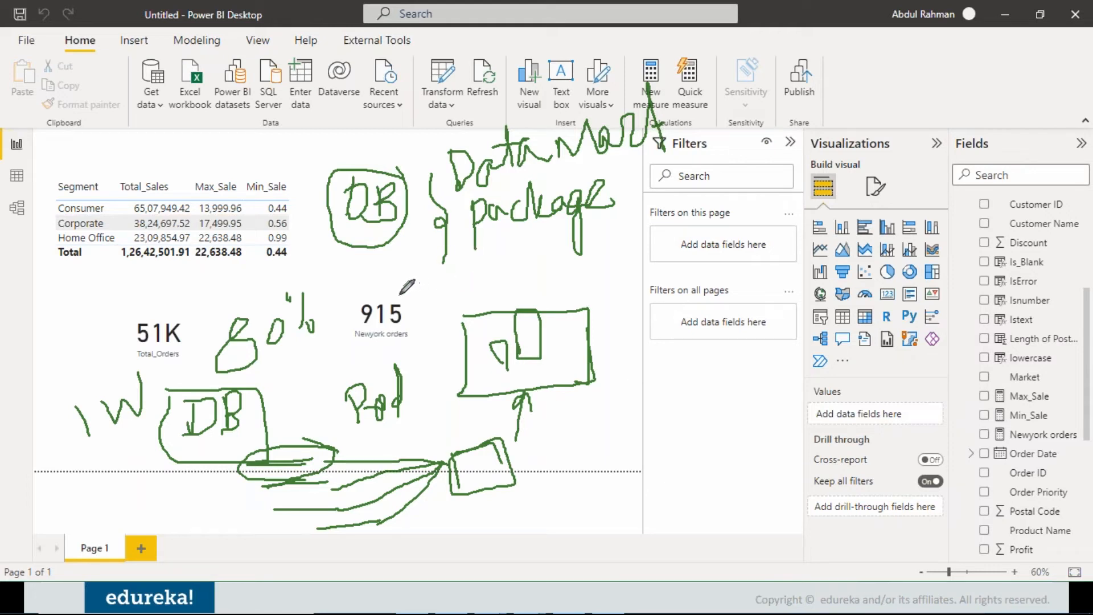
{"action": "left_click_drag", "start_coordinate": [420, 281], "coordinate": [517, 272]}
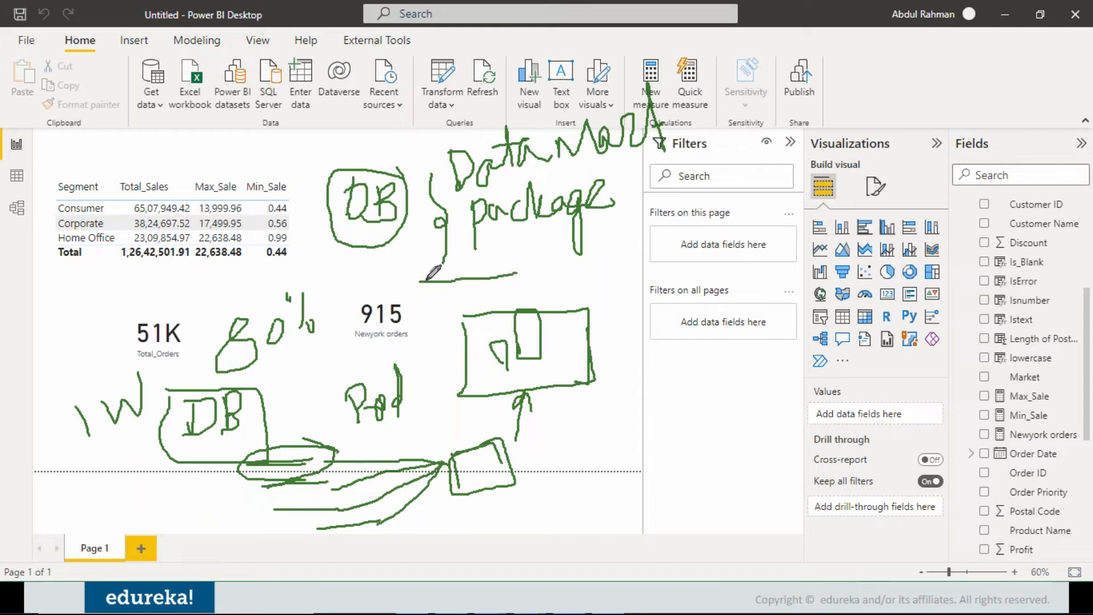
{"action": "mouse_move", "coordinate": [420, 290]}
{"action": "left_mouse_down"}
{"action": "mouse_move", "coordinate": [506, 307]}
{"action": "mouse_move", "coordinate": [529, 282]}
{"action": "mouse_move", "coordinate": [427, 284]}
{"action": "mouse_move", "coordinate": [437, 313]}
{"action": "mouse_move", "coordinate": [456, 295]}
{"action": "mouse_move", "coordinate": [456, 310]}
{"action": "mouse_move", "coordinate": [482, 305]}
{"action": "left_mouse_up"}
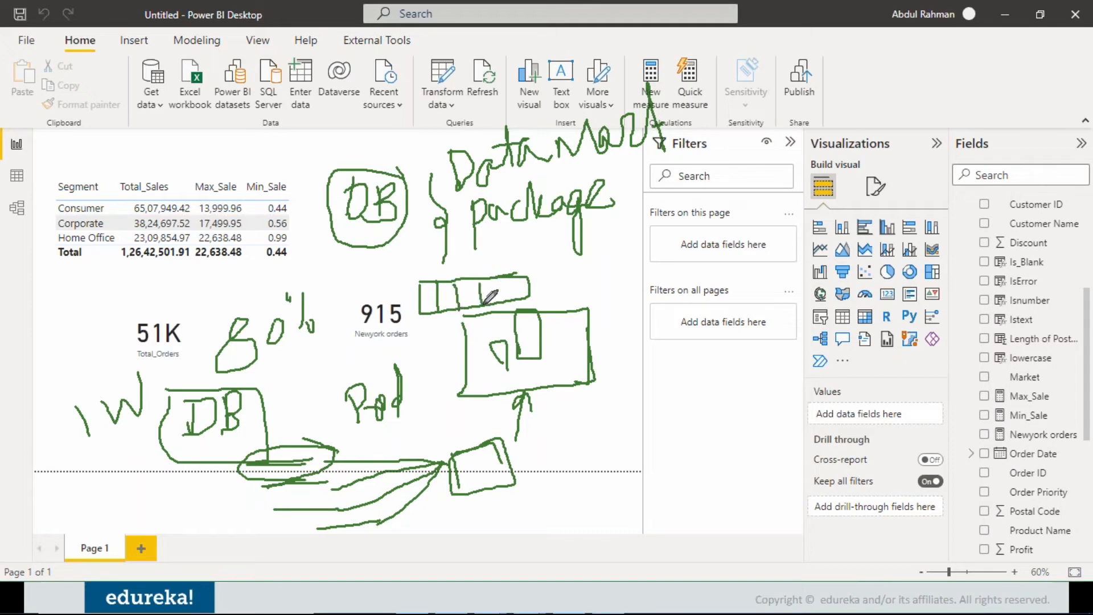
{"action": "mouse_move", "coordinate": [410, 278]}
{"action": "left_mouse_down"}
{"action": "mouse_move", "coordinate": [509, 263]}
{"action": "mouse_move", "coordinate": [552, 296]}
{"action": "mouse_move", "coordinate": [413, 323]}
{"action": "mouse_move", "coordinate": [405, 273]}
{"action": "left_mouse_up"}
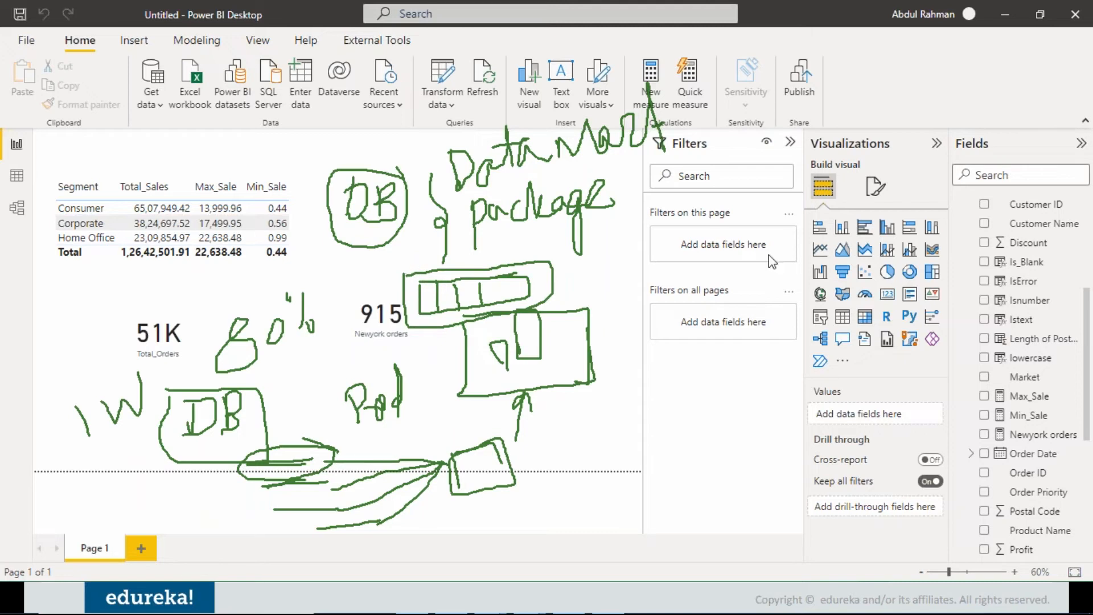
Step: Open the model view, collapse the Orders table in the field list and examine the Orders, People, Returns and Master_Date tables across the diagram
{"action": "left_click", "coordinate": [17, 208]}
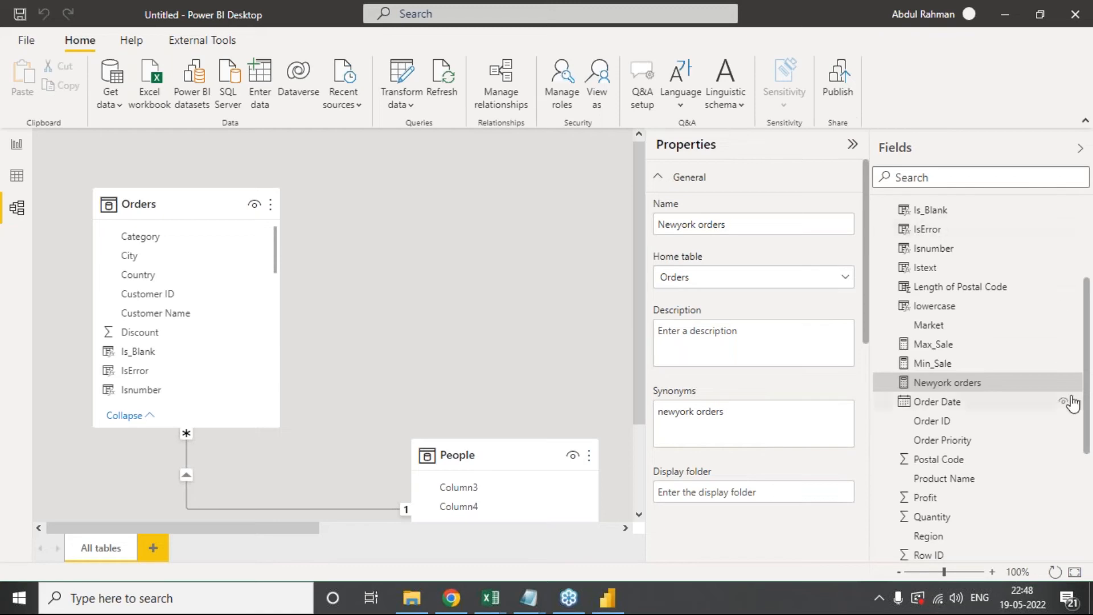
{"action": "left_click_drag", "start_coordinate": [1086, 392], "coordinate": [1087, 254]}
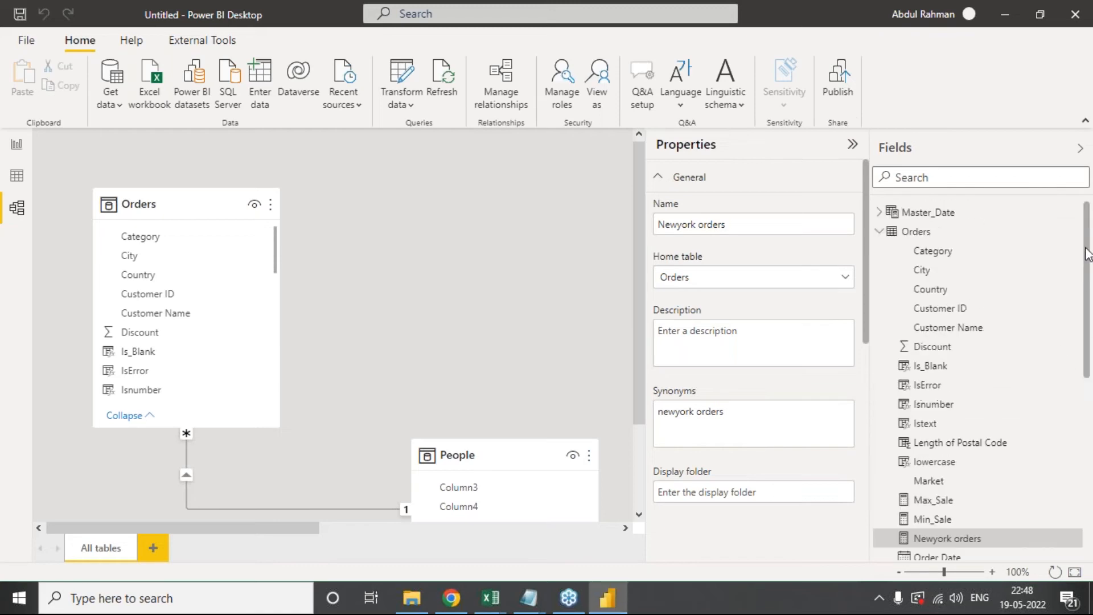
{"action": "left_click", "coordinate": [879, 231]}
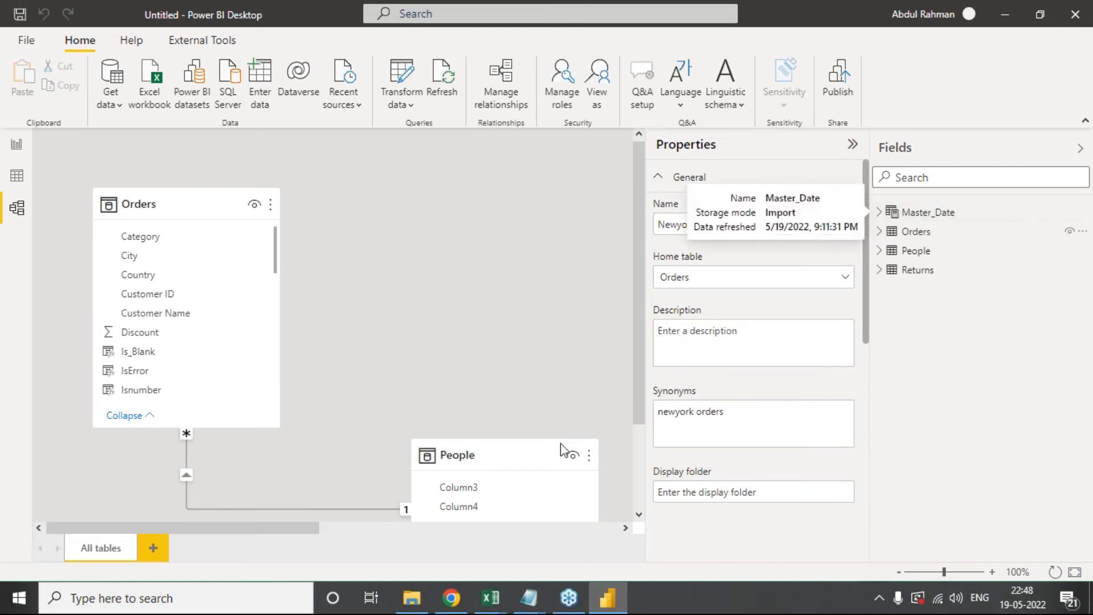
{"action": "left_click", "coordinate": [403, 524]}
{"action": "left_click_drag", "start_coordinate": [402, 524], "coordinate": [607, 510]}
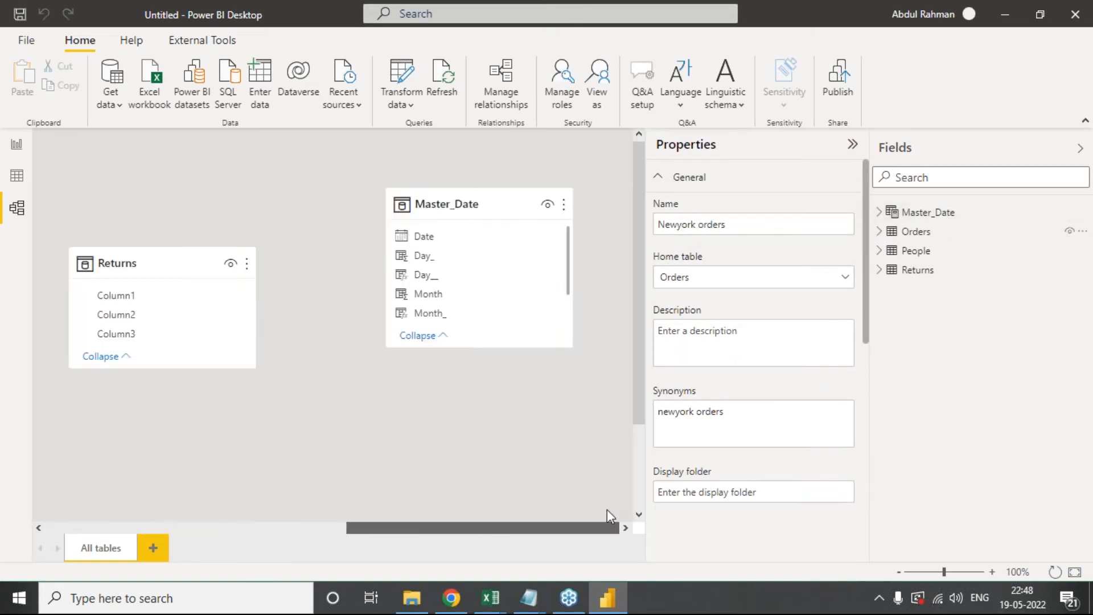
{"action": "left_click_drag", "start_coordinate": [490, 528], "coordinate": [193, 531]}
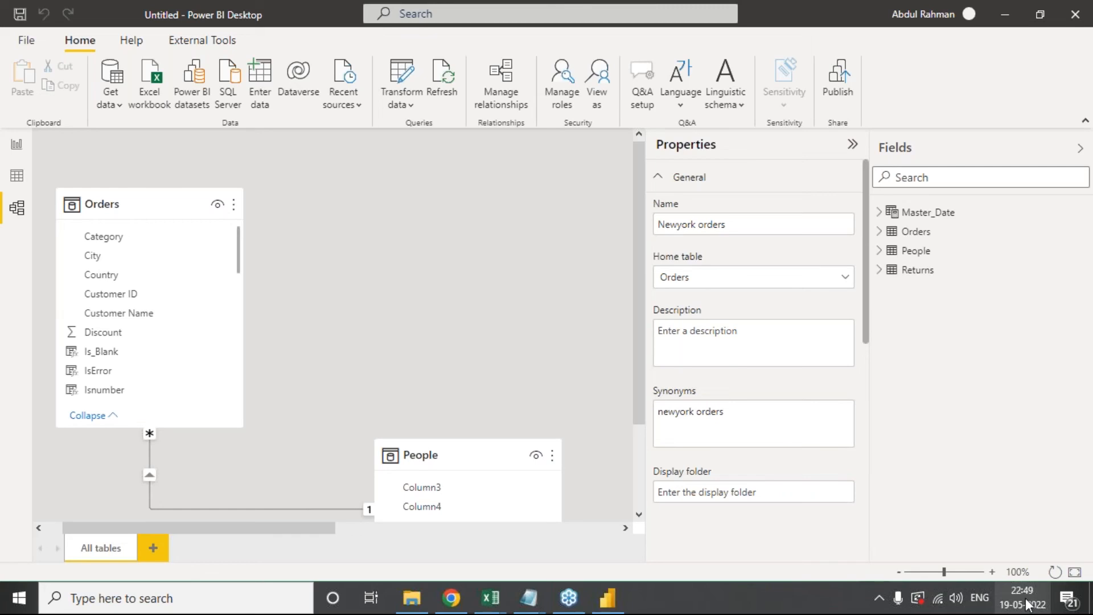
Step: Return to the report view, look at the formatting options and go back to the options for building visuals
{"action": "left_click", "coordinate": [18, 144]}
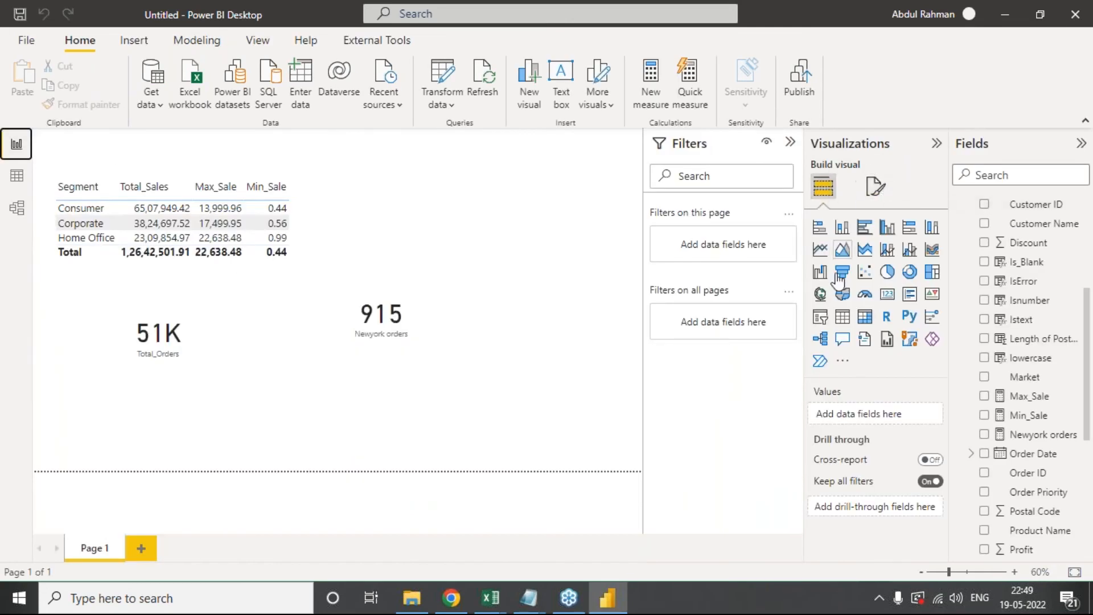
{"action": "left_click", "coordinate": [876, 186]}
{"action": "left_click", "coordinate": [823, 187]}
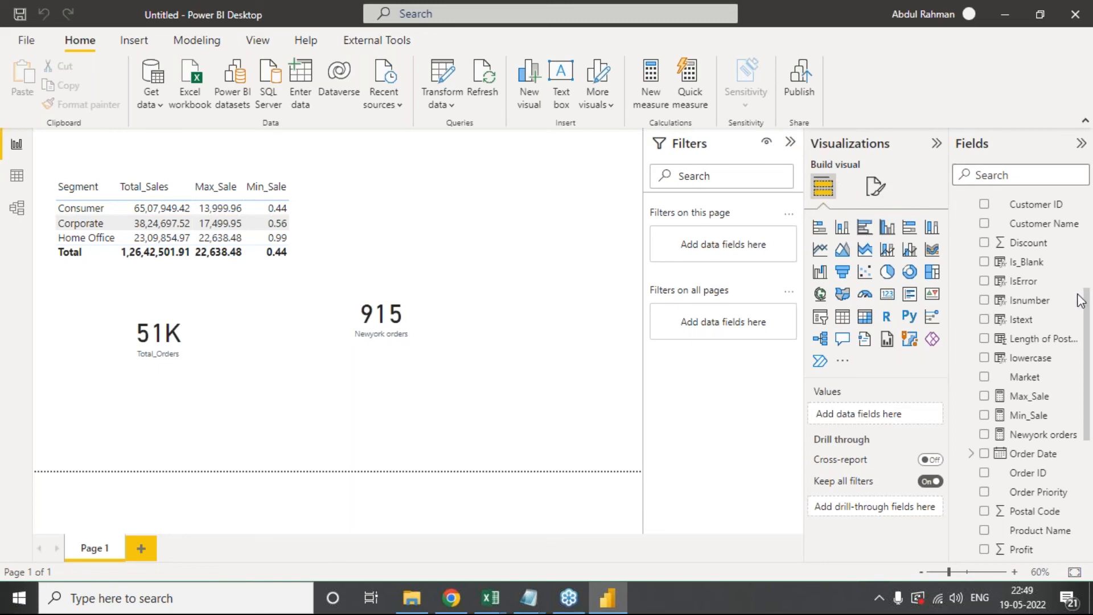
{"action": "mouse_move", "coordinate": [792, 126]}
{"action": "left_mouse_down"}
{"action": "mouse_move", "coordinate": [908, 123]}
{"action": "mouse_move", "coordinate": [968, 274]}
{"action": "mouse_move", "coordinate": [947, 444]}
{"action": "mouse_move", "coordinate": [795, 509]}
{"action": "mouse_move", "coordinate": [814, 127]}
{"action": "mouse_move", "coordinate": [866, 70]}
{"action": "mouse_move", "coordinate": [910, 94]}
{"action": "mouse_move", "coordinate": [972, 63]}
{"action": "mouse_move", "coordinate": [1002, 73]}
{"action": "mouse_move", "coordinate": [1030, 64]}
{"action": "mouse_move", "coordinate": [1037, 45]}
{"action": "mouse_move", "coordinate": [1054, 69]}
{"action": "left_mouse_up"}
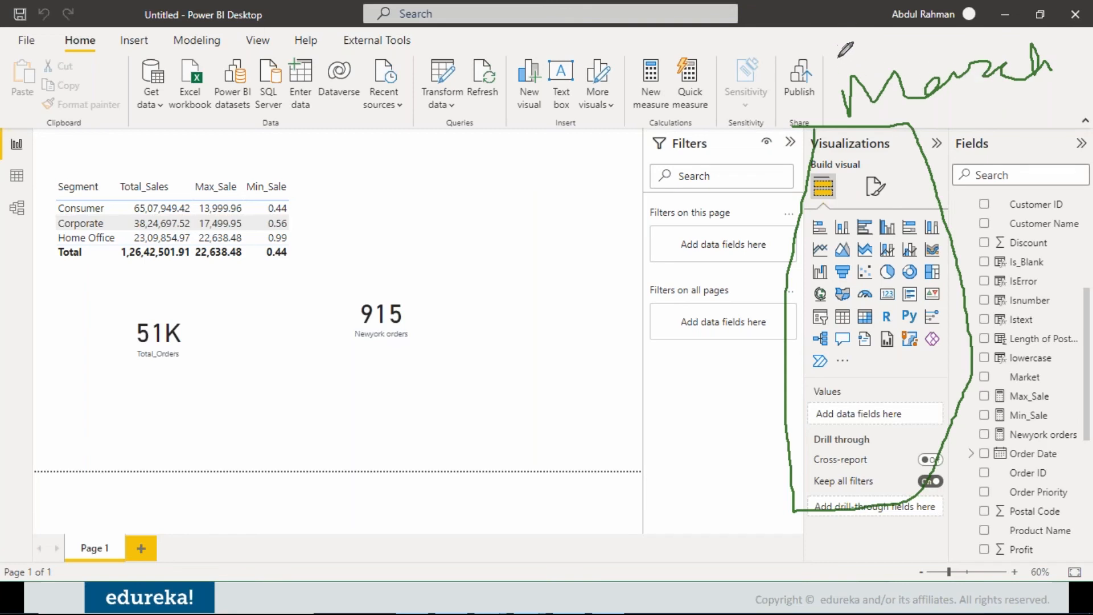
{"action": "left_click", "coordinate": [544, 207]}
{"action": "left_click", "coordinate": [553, 237]}
{"action": "left_click", "coordinate": [1035, 417]}
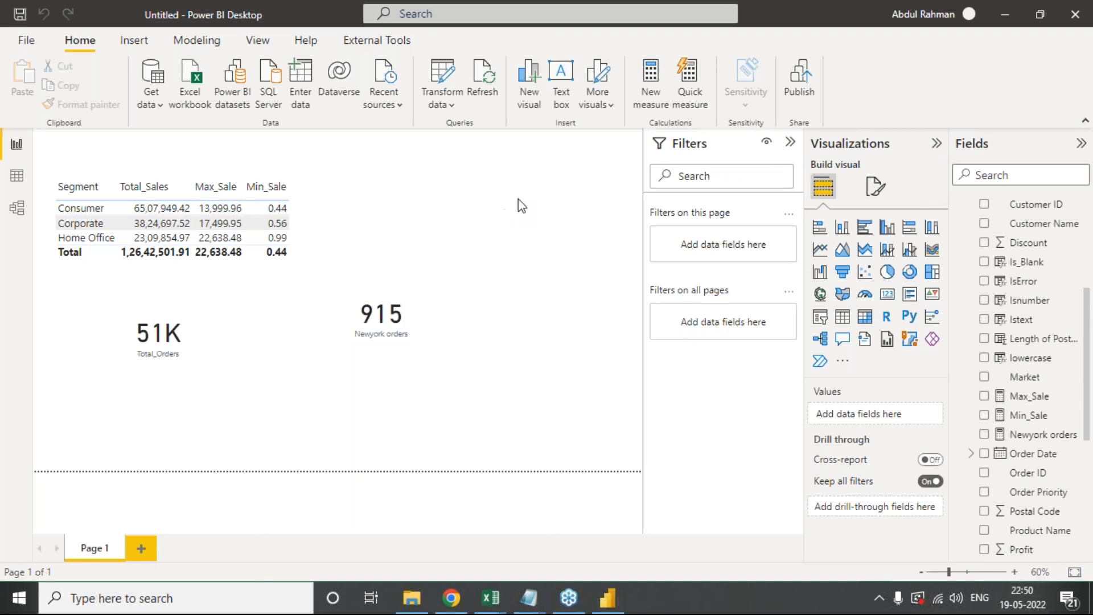
Step: Save the report as a Power BI file named "Dax day 1" in the Batch 2 folder
{"action": "left_click", "coordinate": [20, 13]}
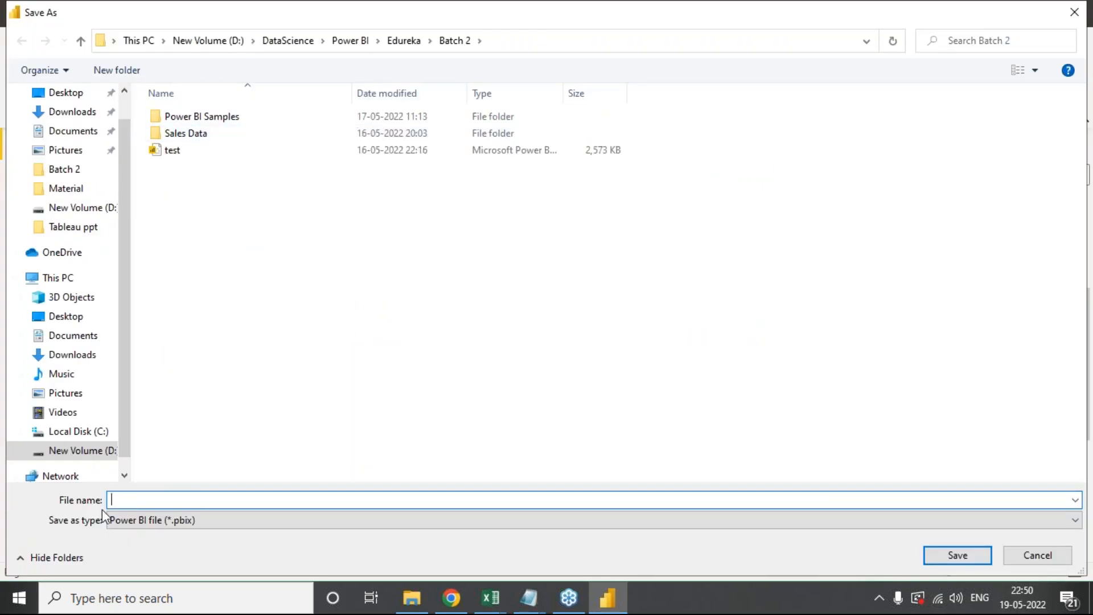
{"action": "type", "text": "dax"}
{"action": "key", "text": "BackSpace"}
{"action": "key", "text": "BackSpace"}
{"action": "key", "text": "BackSpace"}
{"action": "type", "text": "dax"}
{"action": "key", "text": "BackSpace"}
{"action": "key", "text": "BackSpace"}
{"action": "key", "text": "BackSpace"}
{"action": "type", "text": "Dax day 1"}
{"action": "key", "text": "Return"}
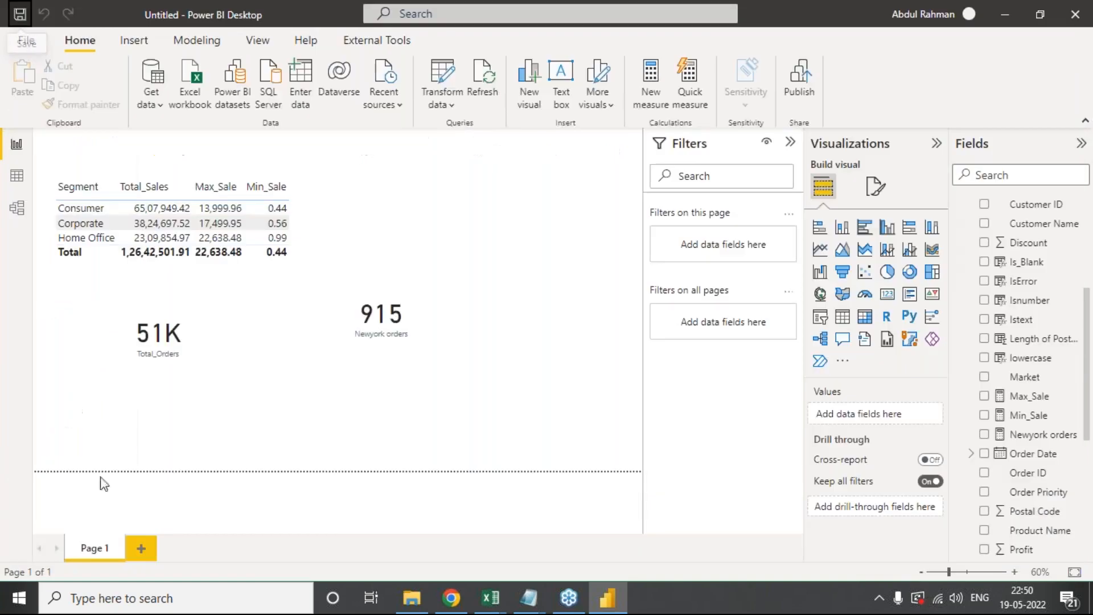